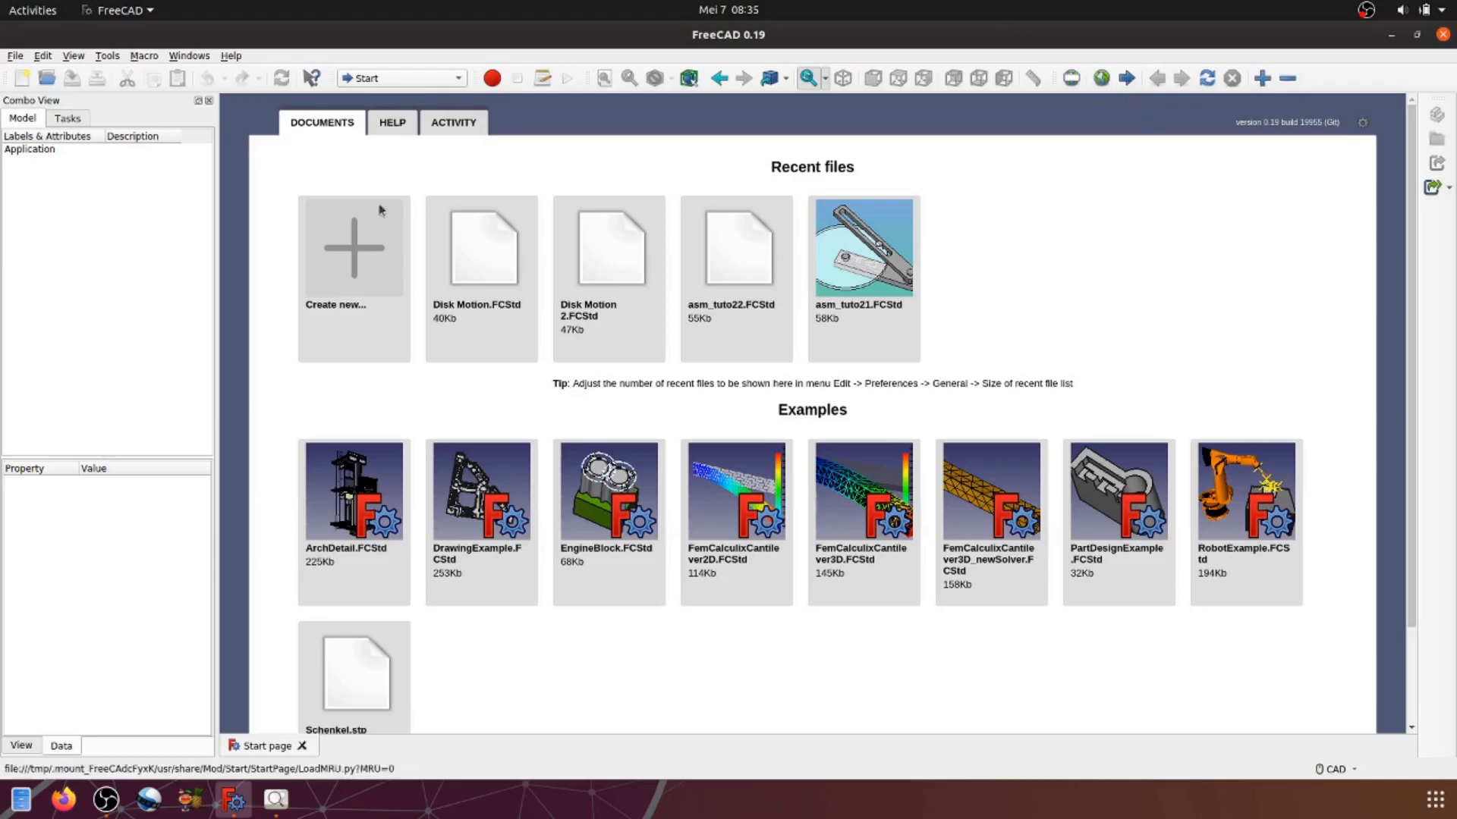
Step: Create a new empty document and switch to the Assembly 4 workbench
left_click(15, 56)
left_click(38, 73)
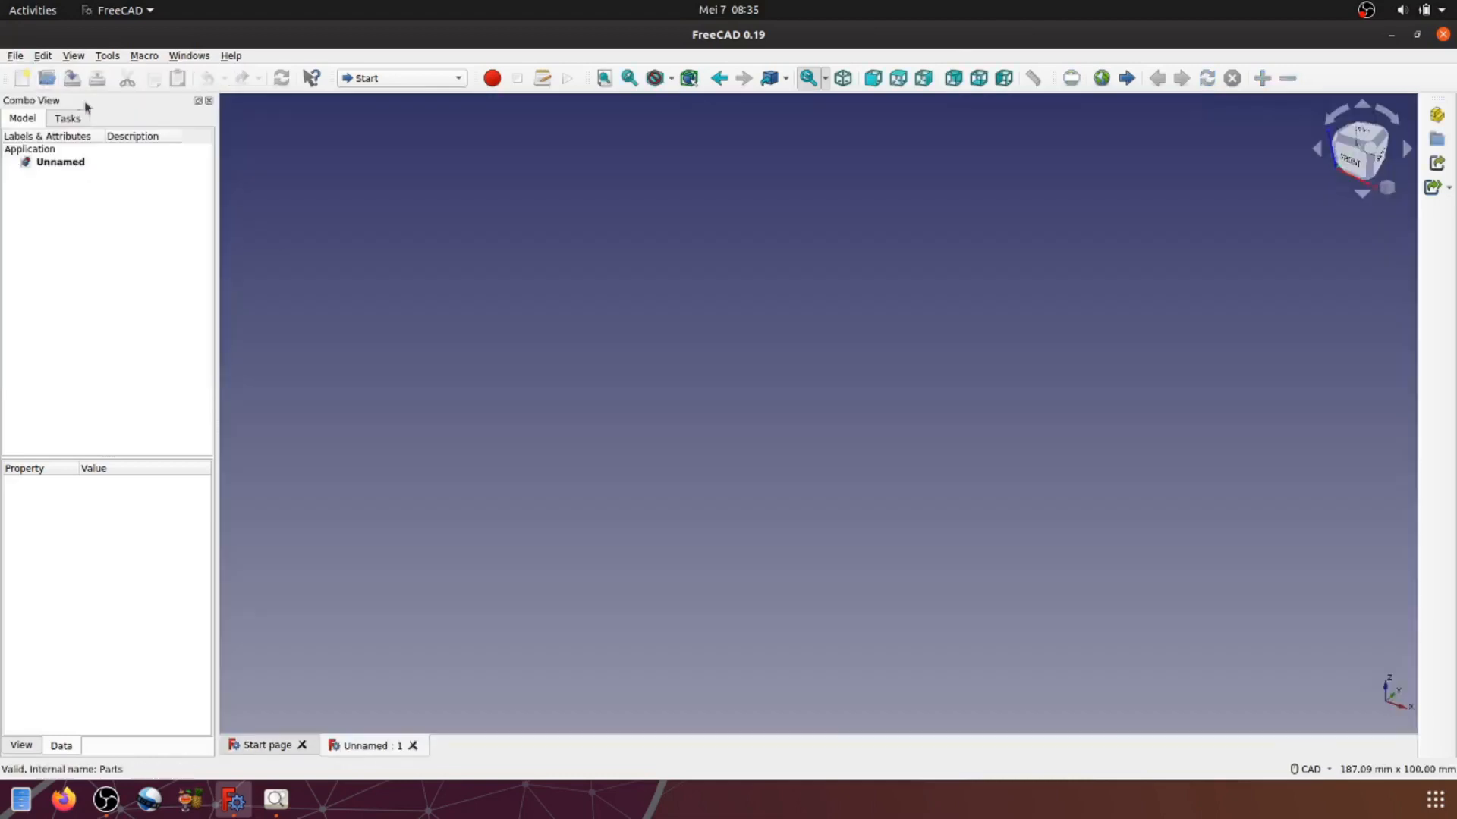
left_click(463, 83)
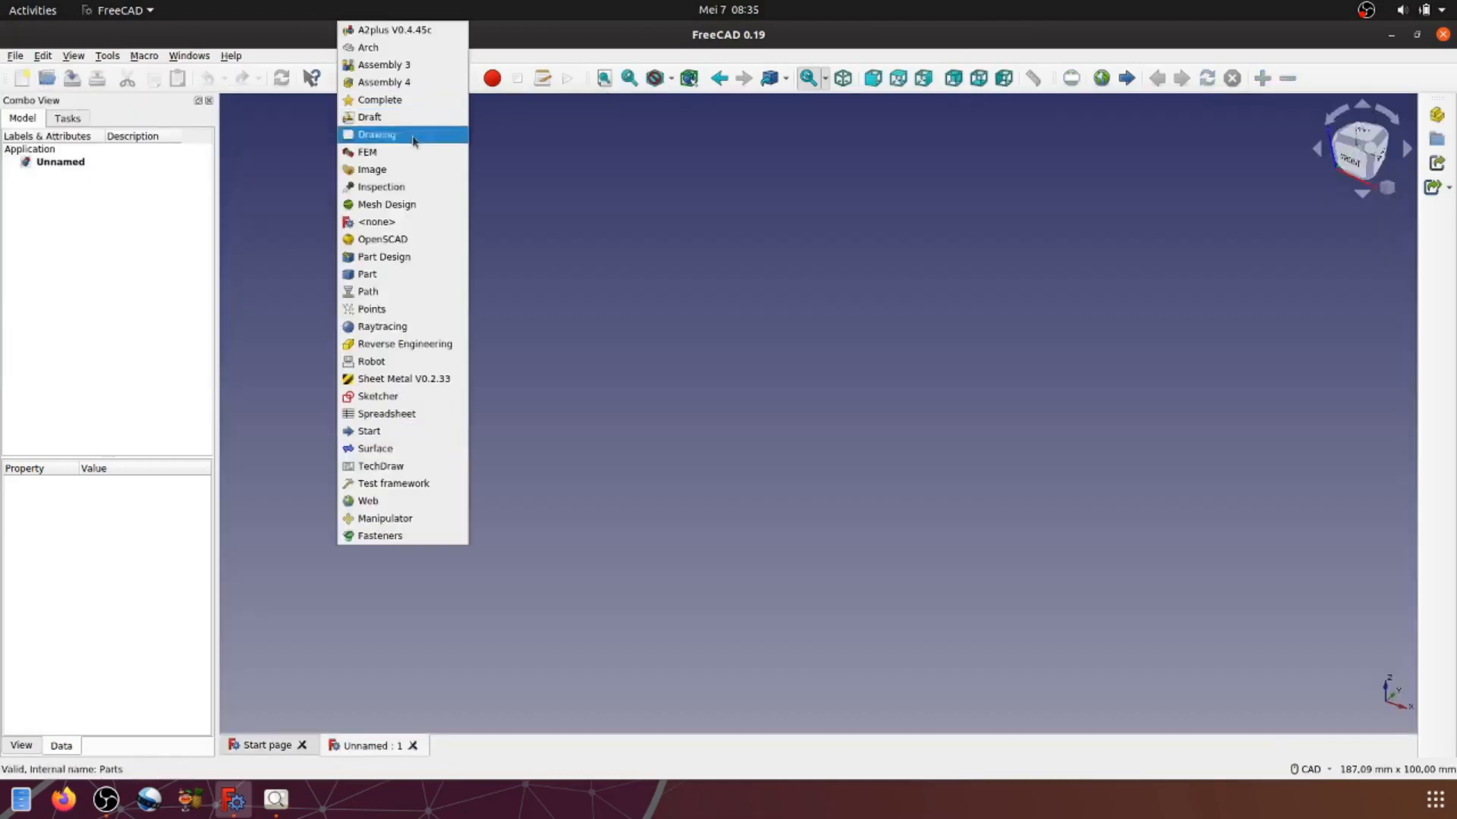
left_click(414, 82)
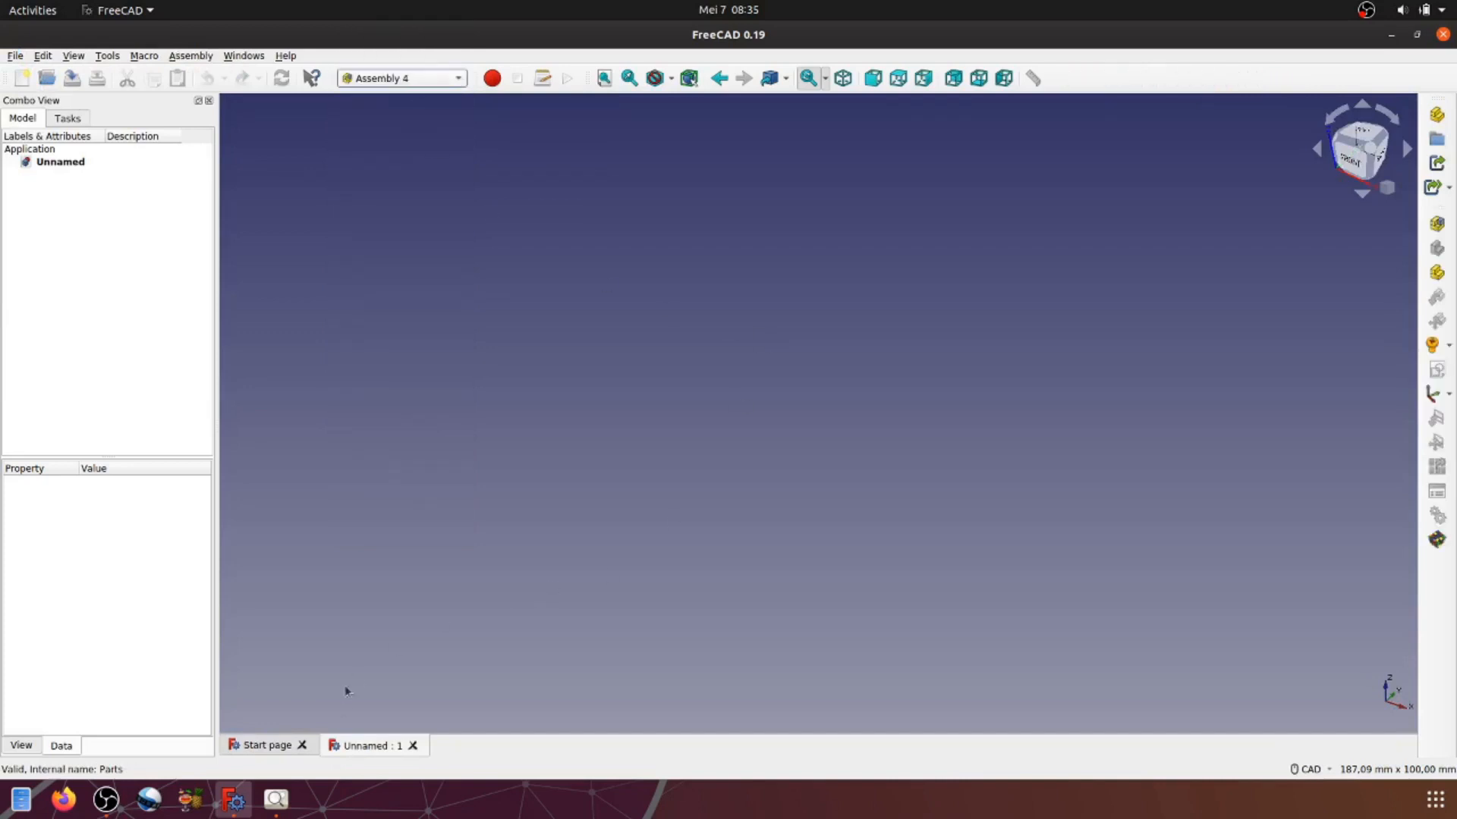
Step: View the reference image tuto2_final.png, and create a new assembly Model in the document with its contents expanded
left_click(277, 802)
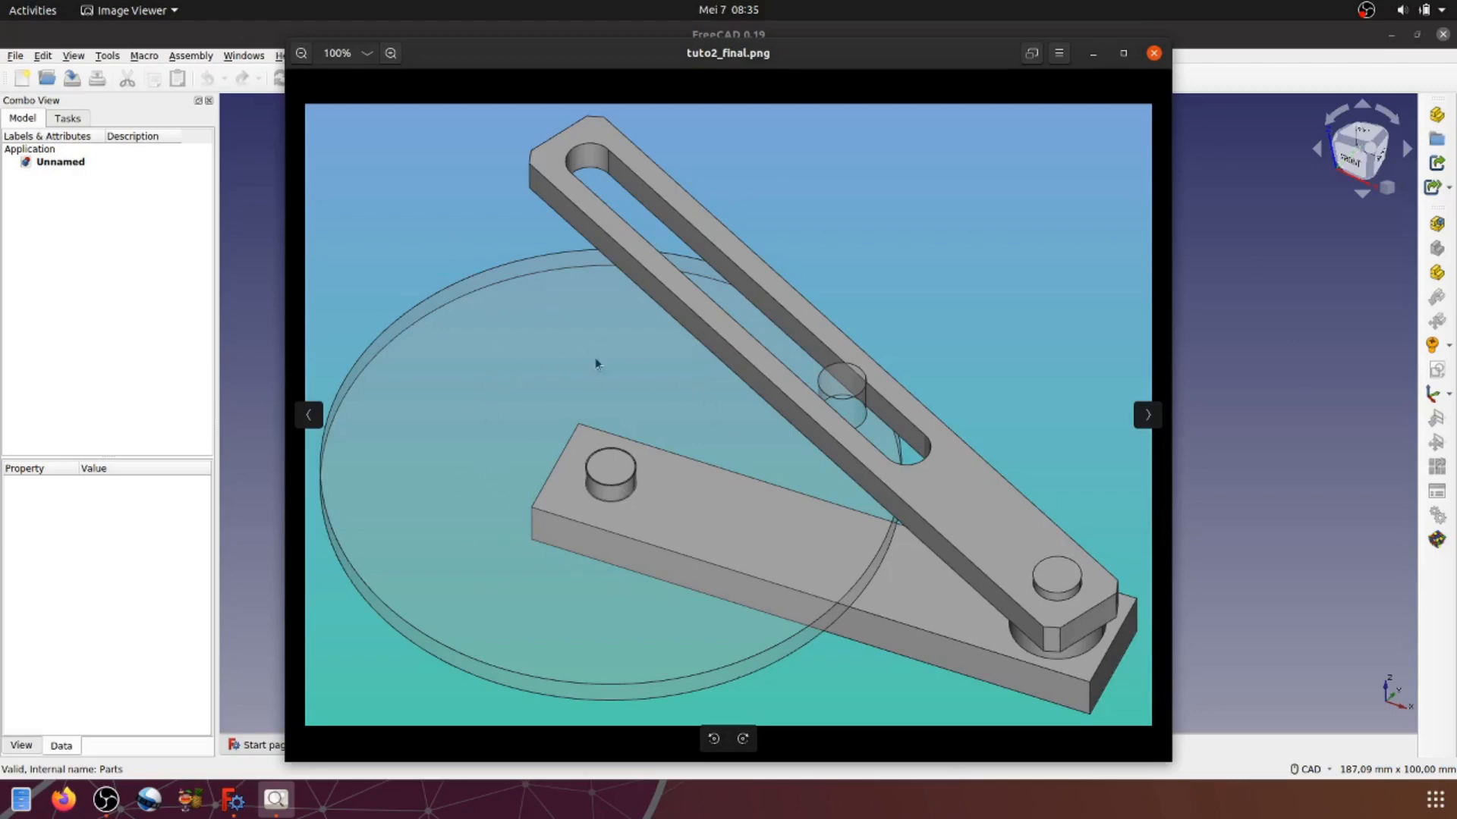
left_click(1092, 53)
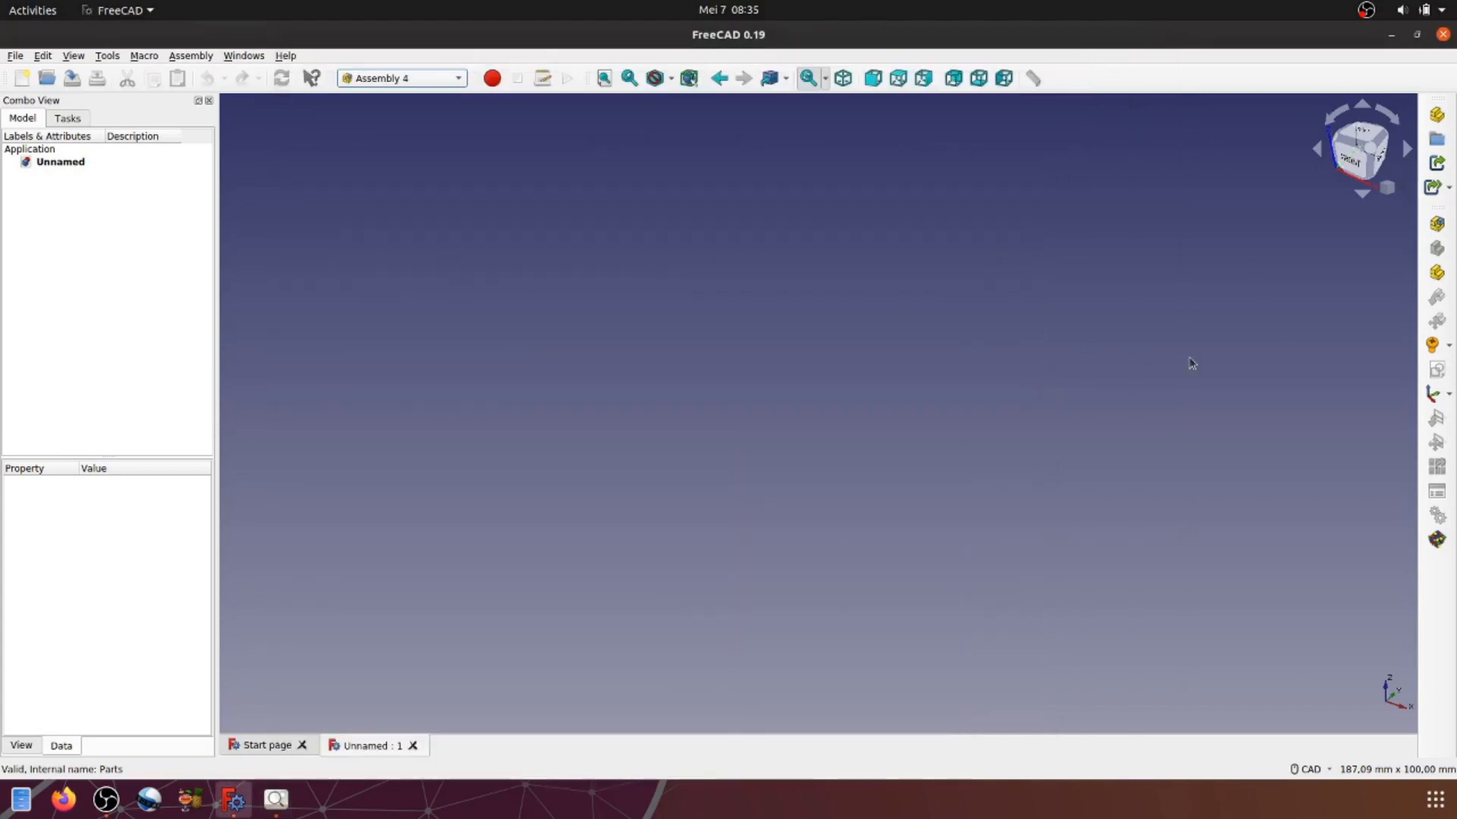
left_click(1439, 225)
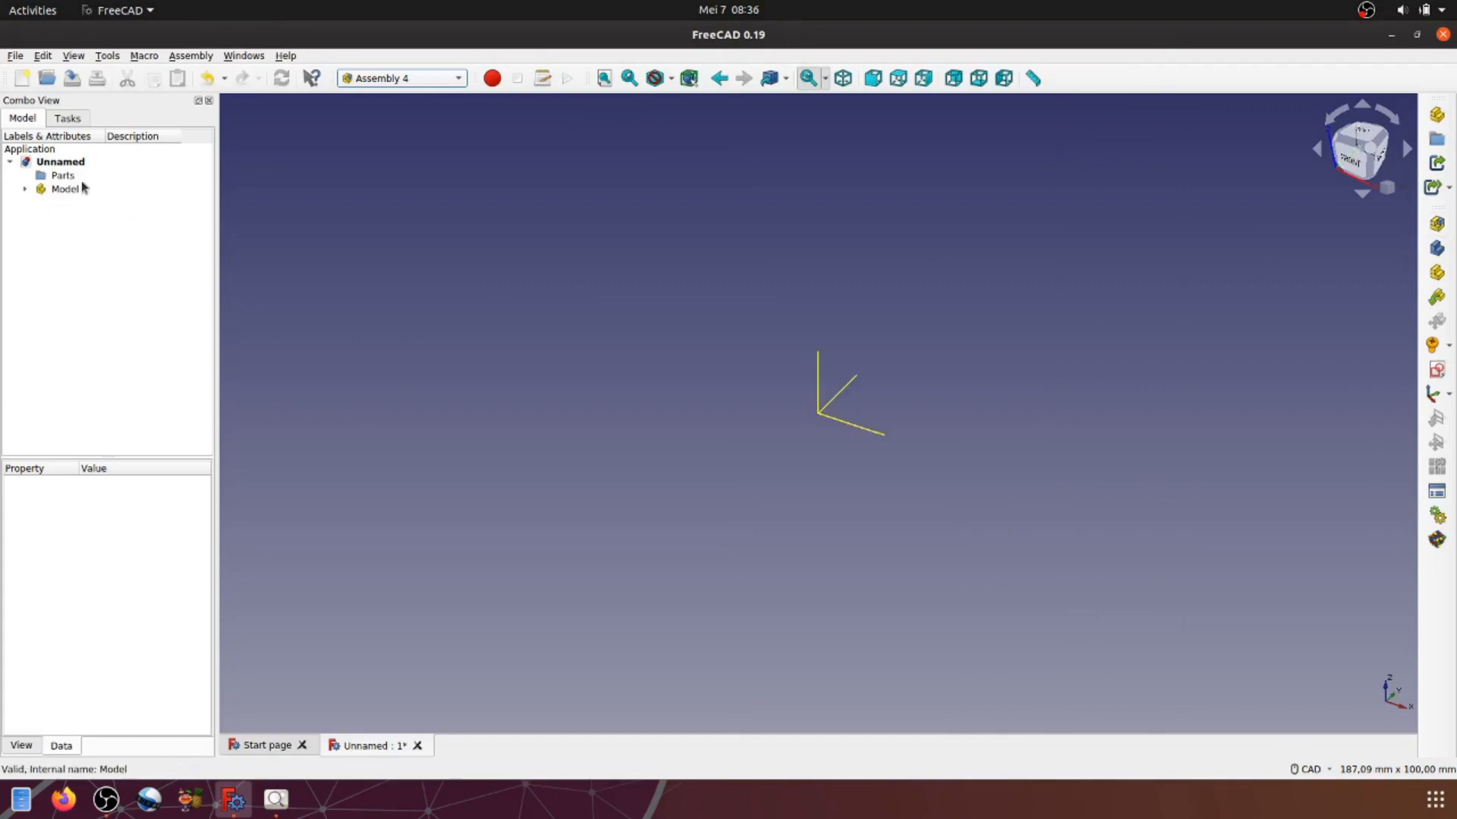
left_click(25, 188)
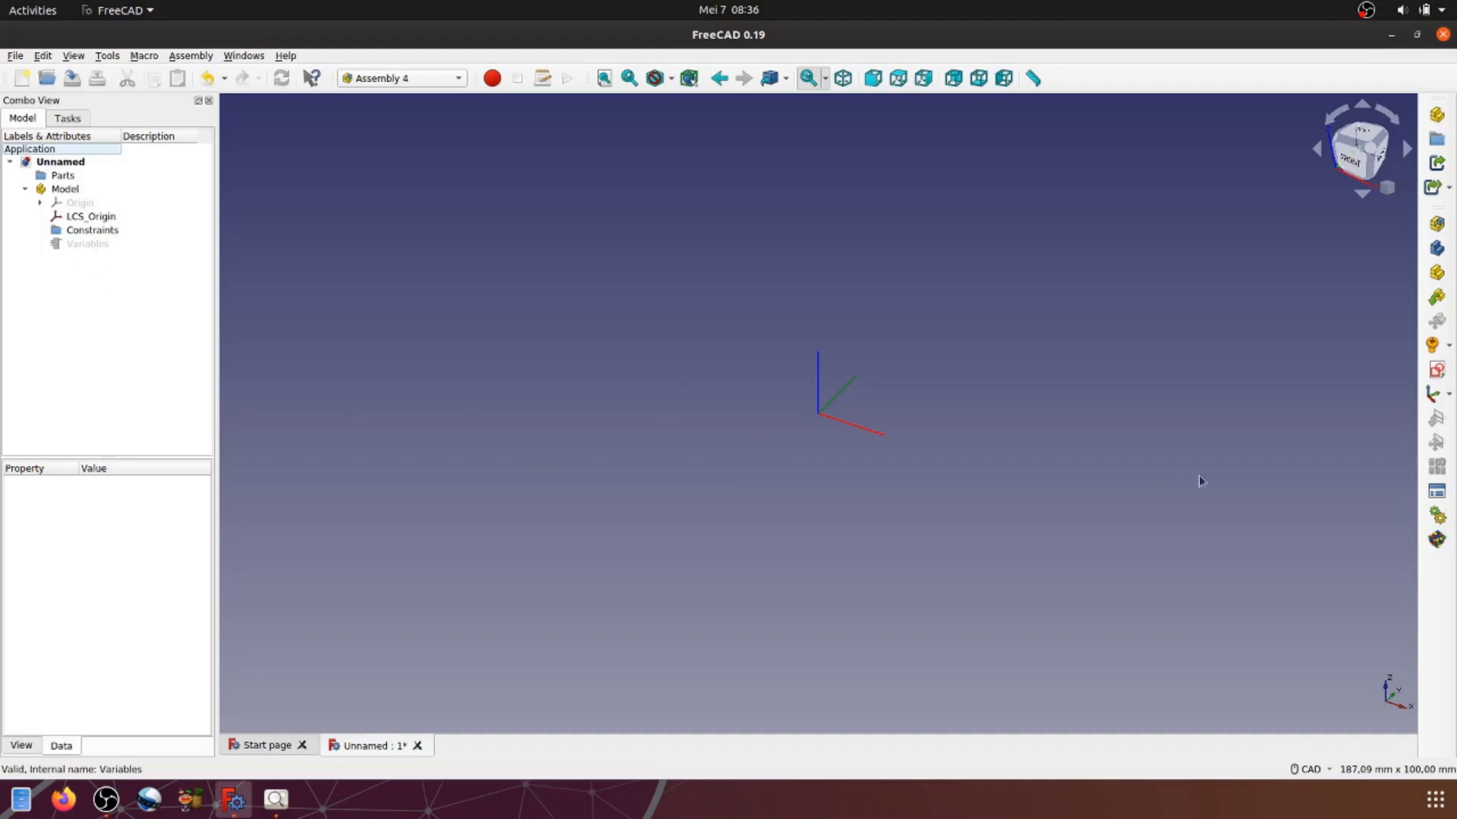
Step: Add a Float variable named Angle_disk with the value 45 to the assembly and check it in the Variables object
left_click(1440, 494)
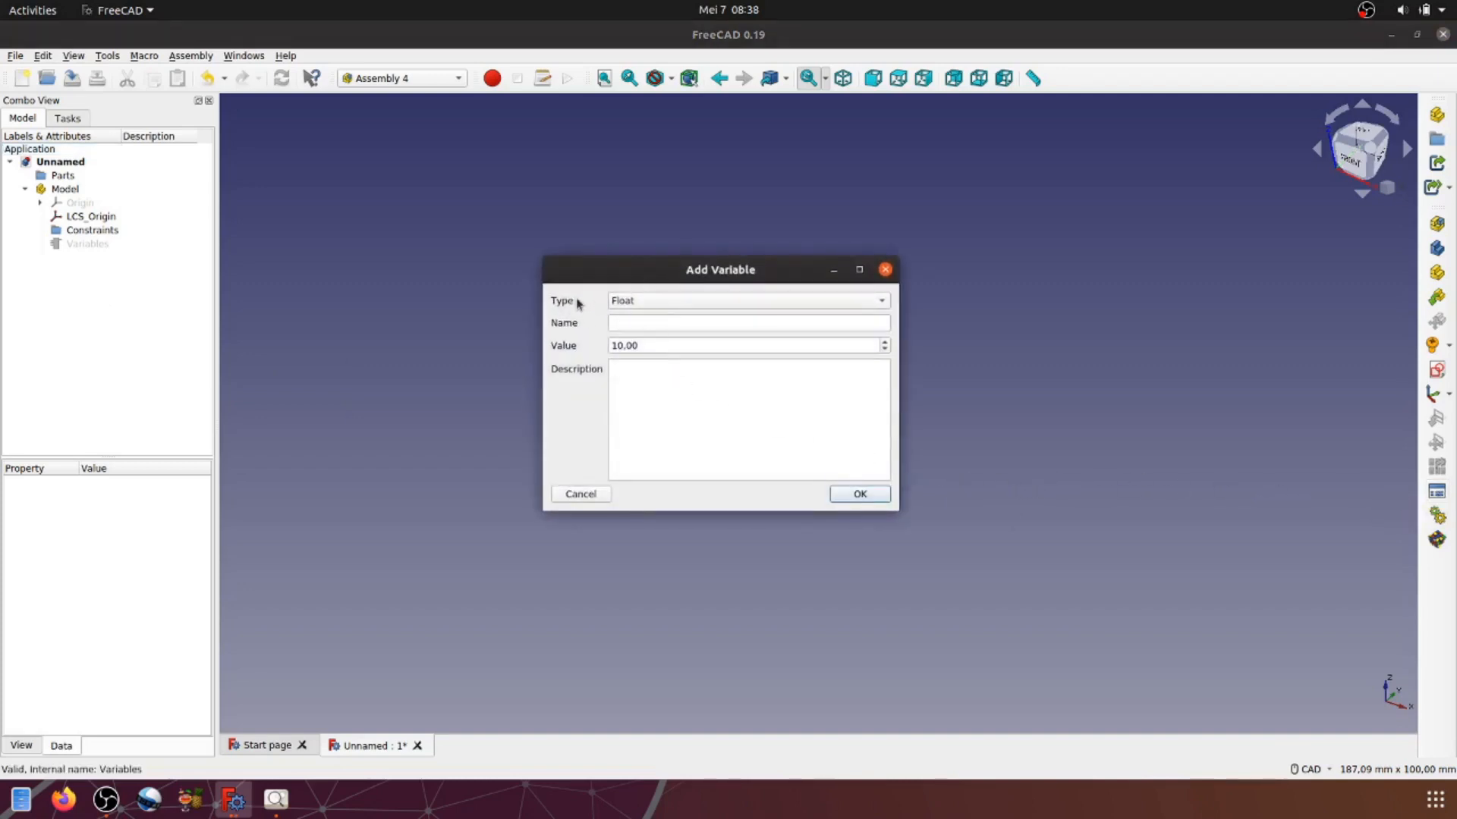
left_click(883, 302)
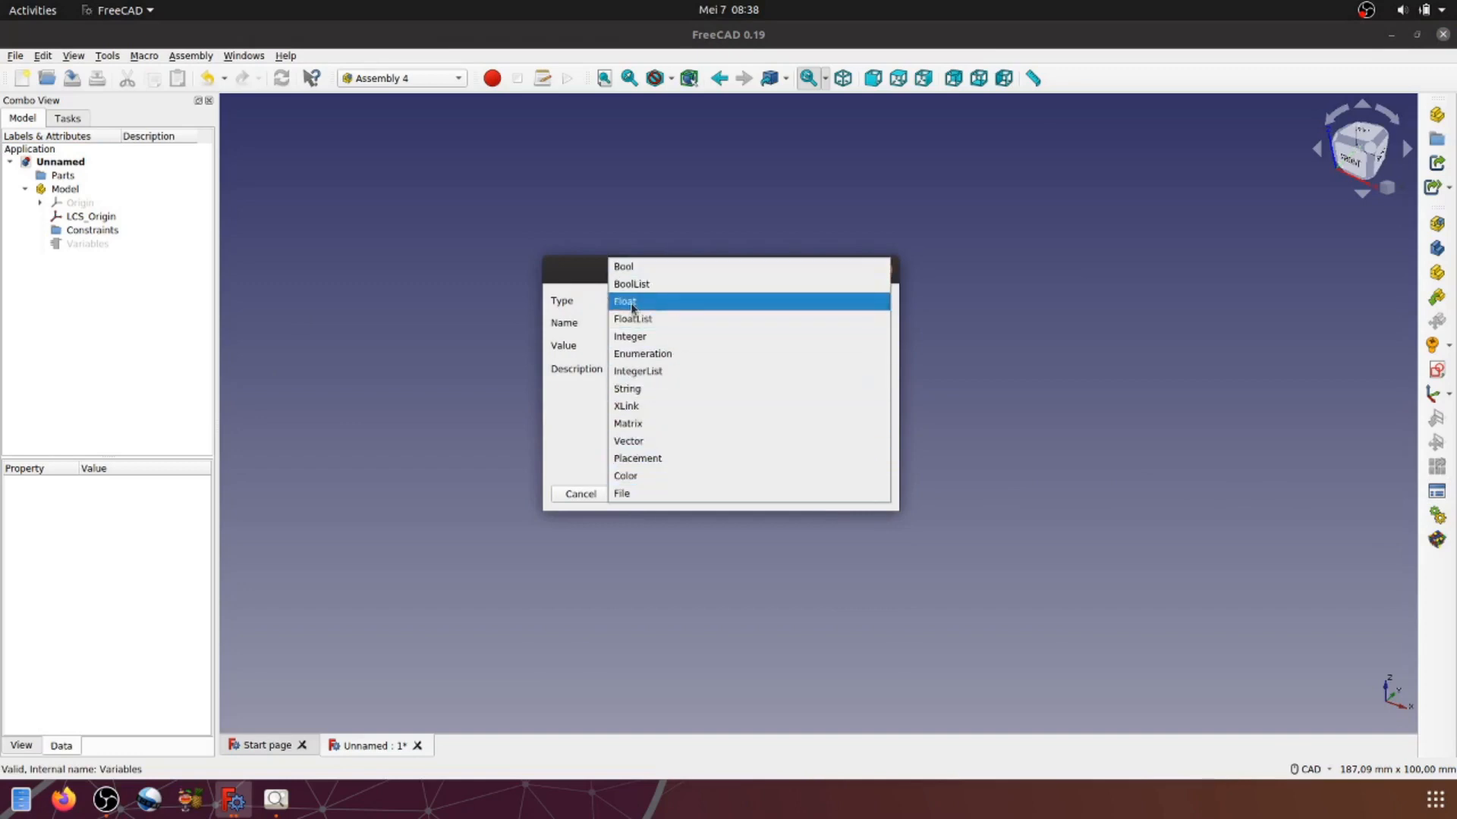
left_click(658, 301)
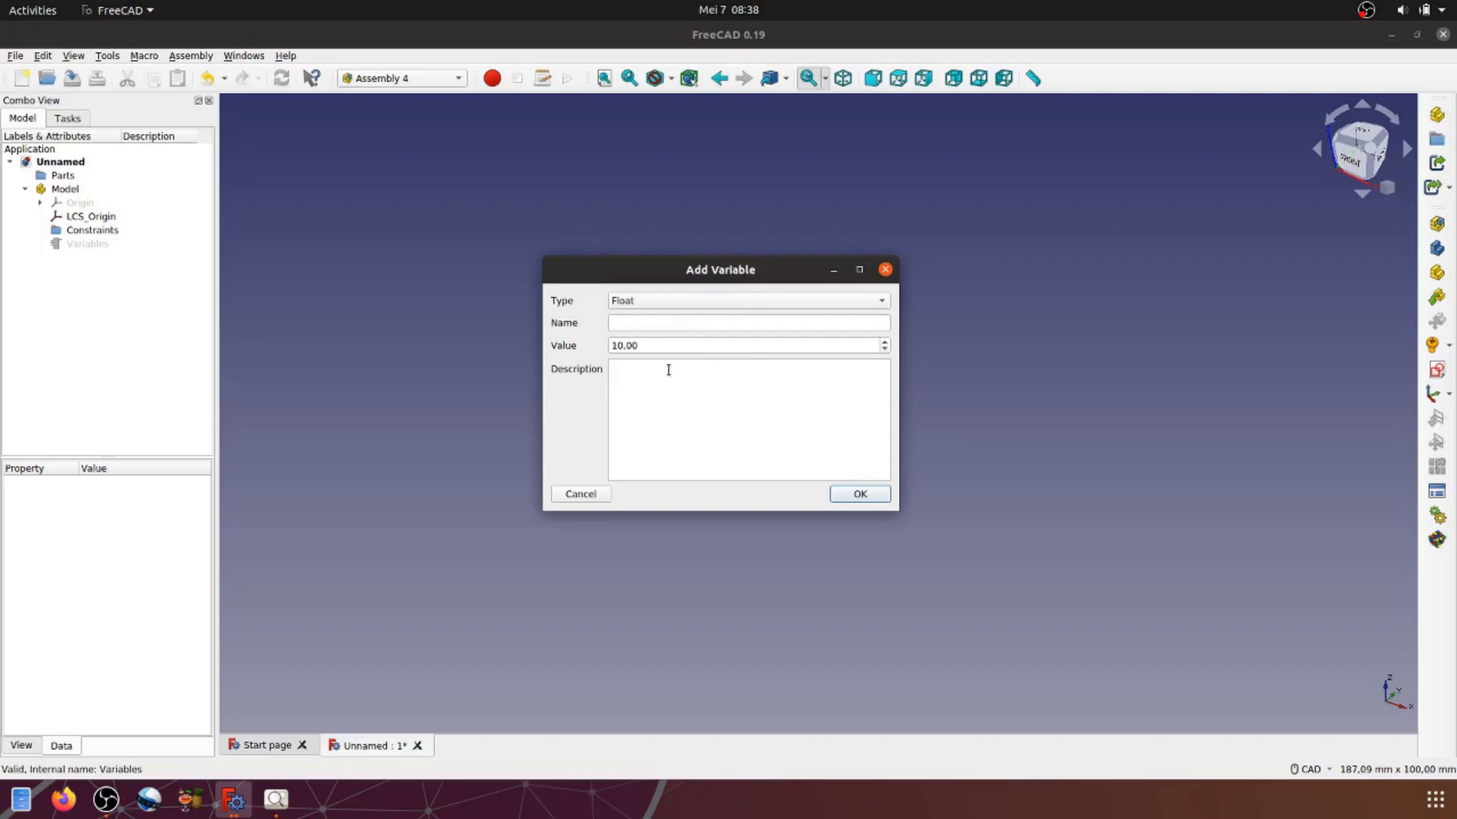
left_click(626, 322)
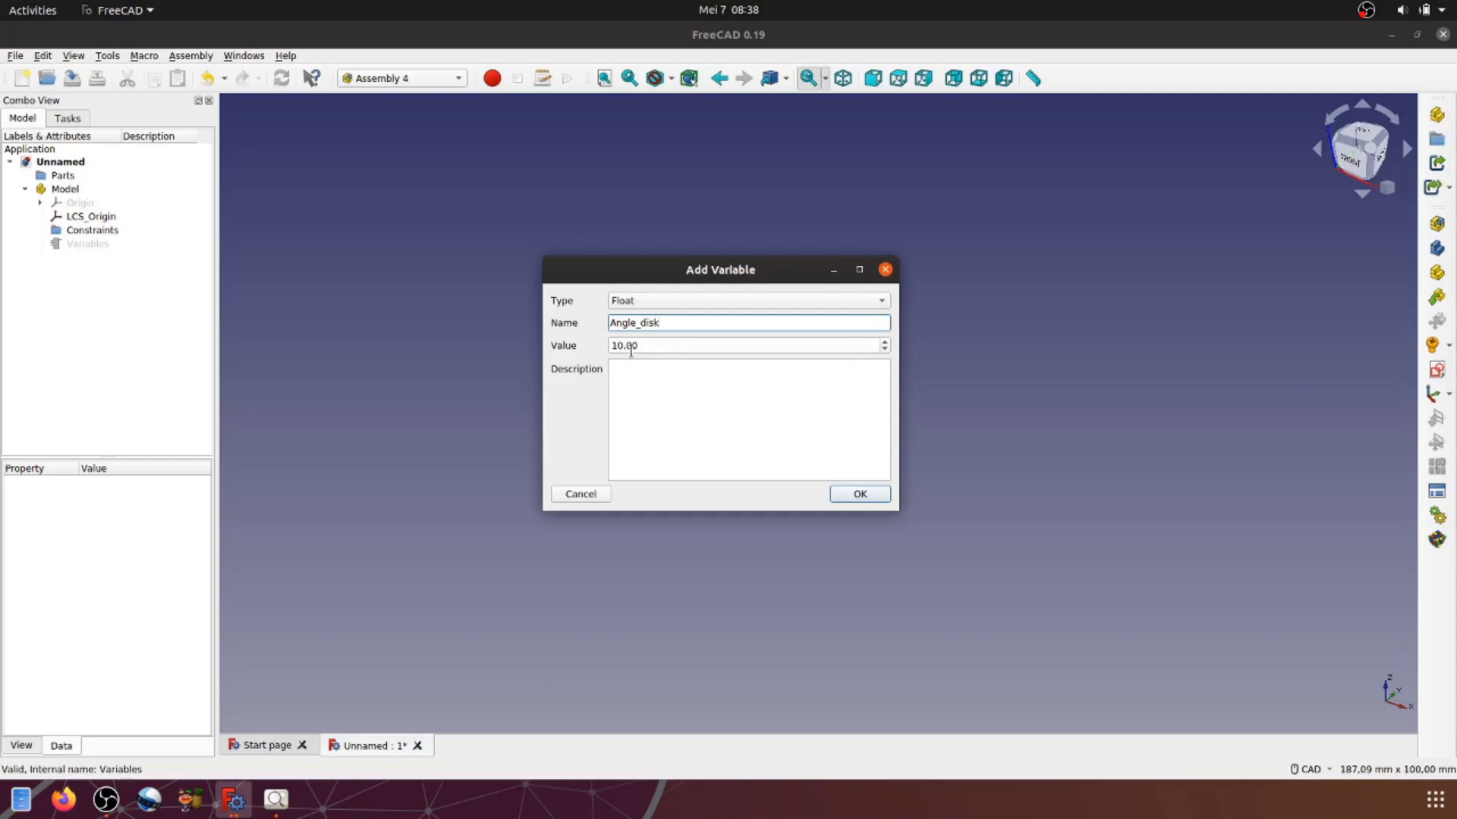
left_click_drag(653, 349, 607, 347)
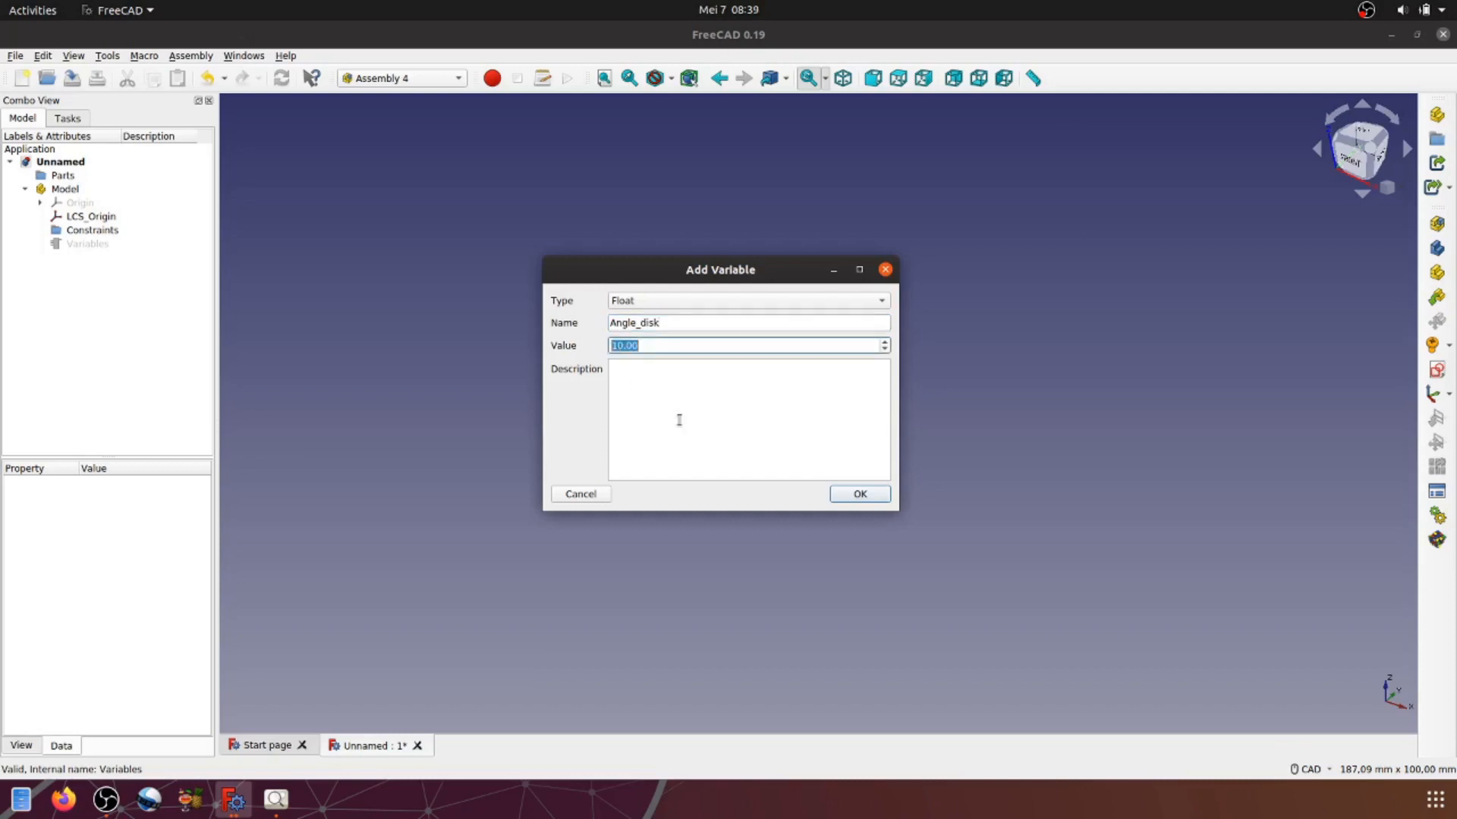
type("45")
left_click(871, 494)
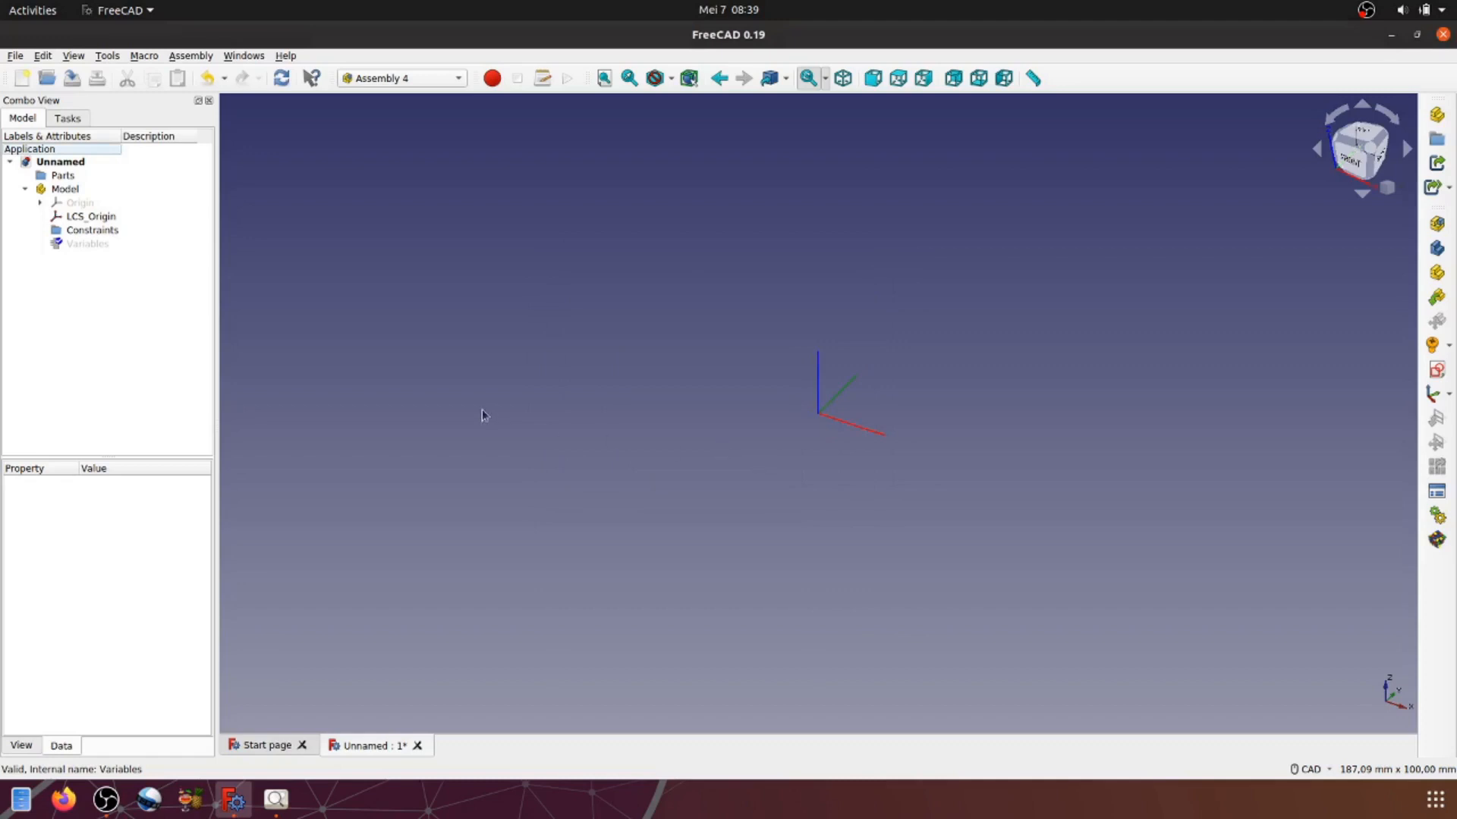
left_click(81, 249)
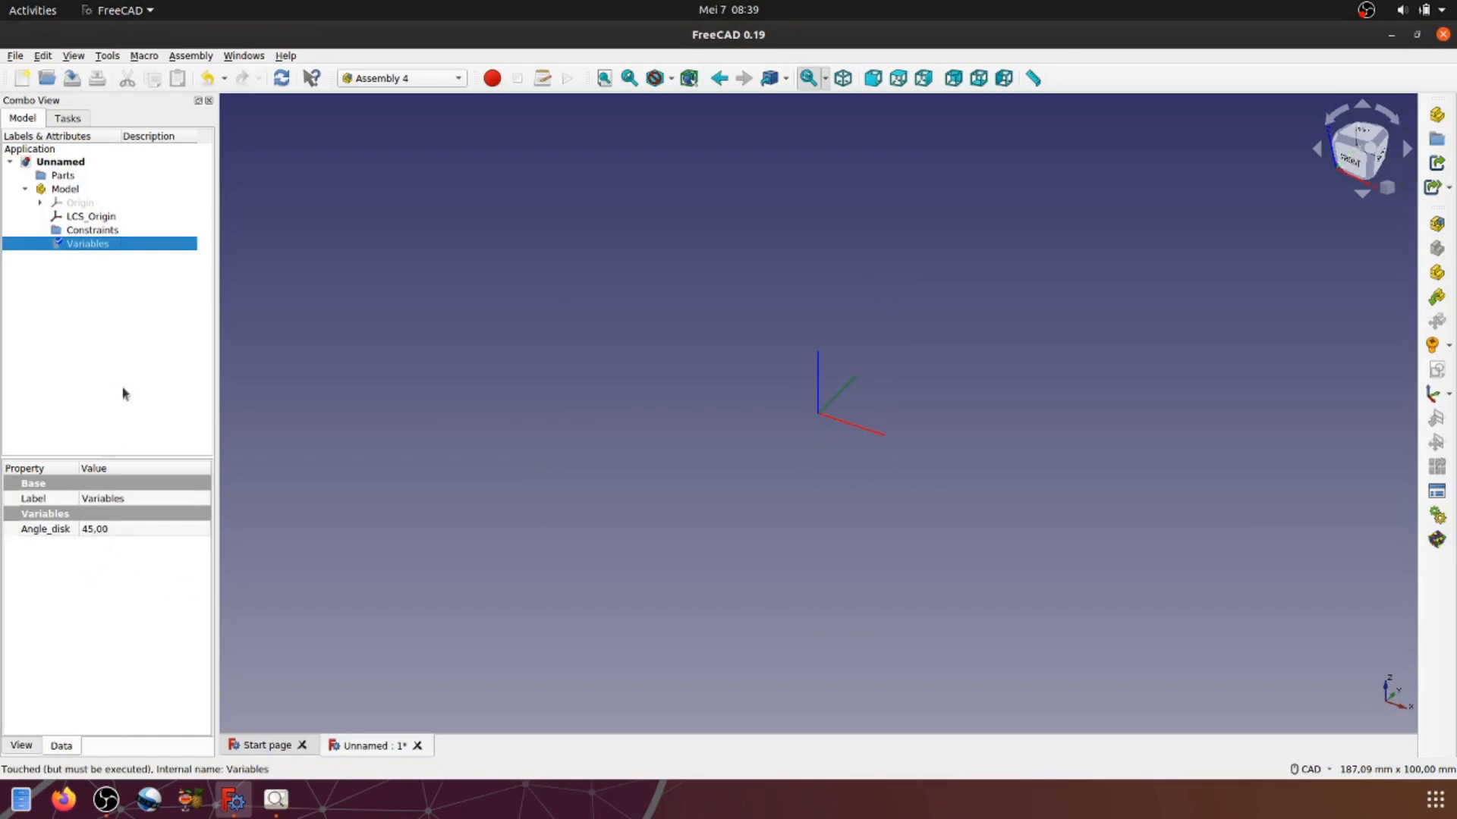
left_click(140, 331)
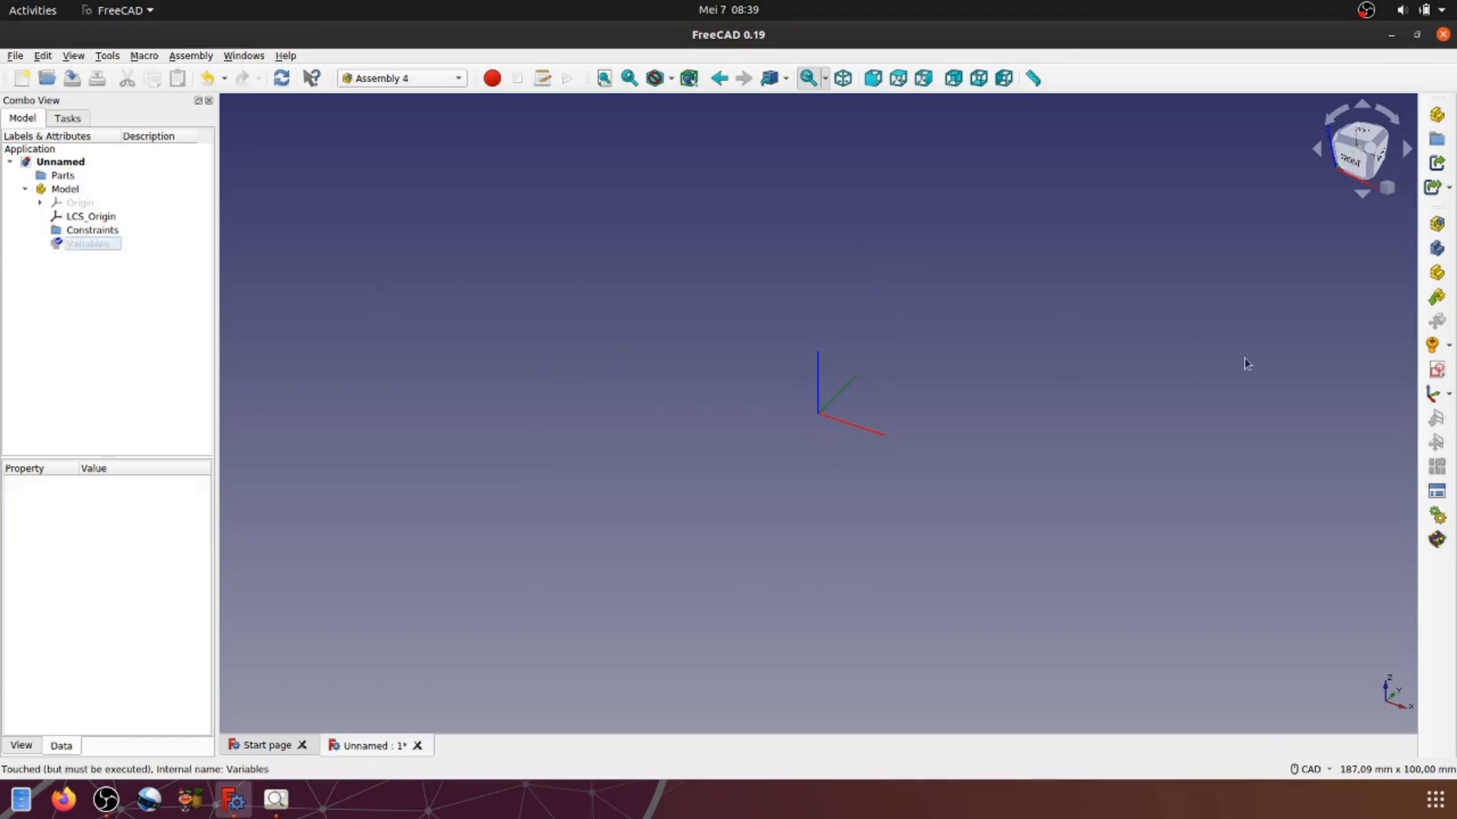
Step: Create a new sketch named Master_sketch in the assembly model
left_click(1441, 375)
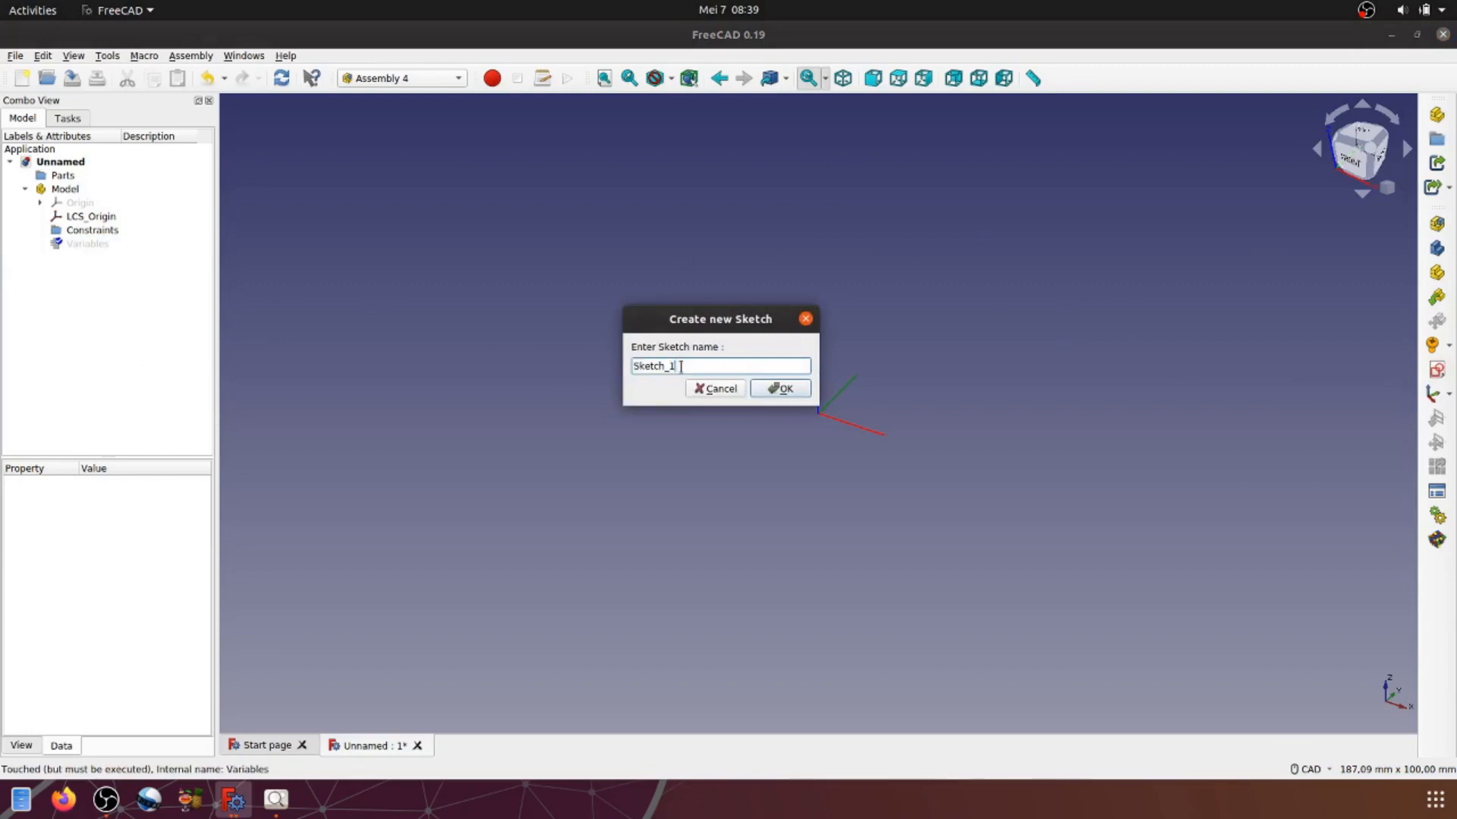
type("Master S")
key("BackSpace")
key("BackSpace")
key("BackSpace")
left_click(789, 391)
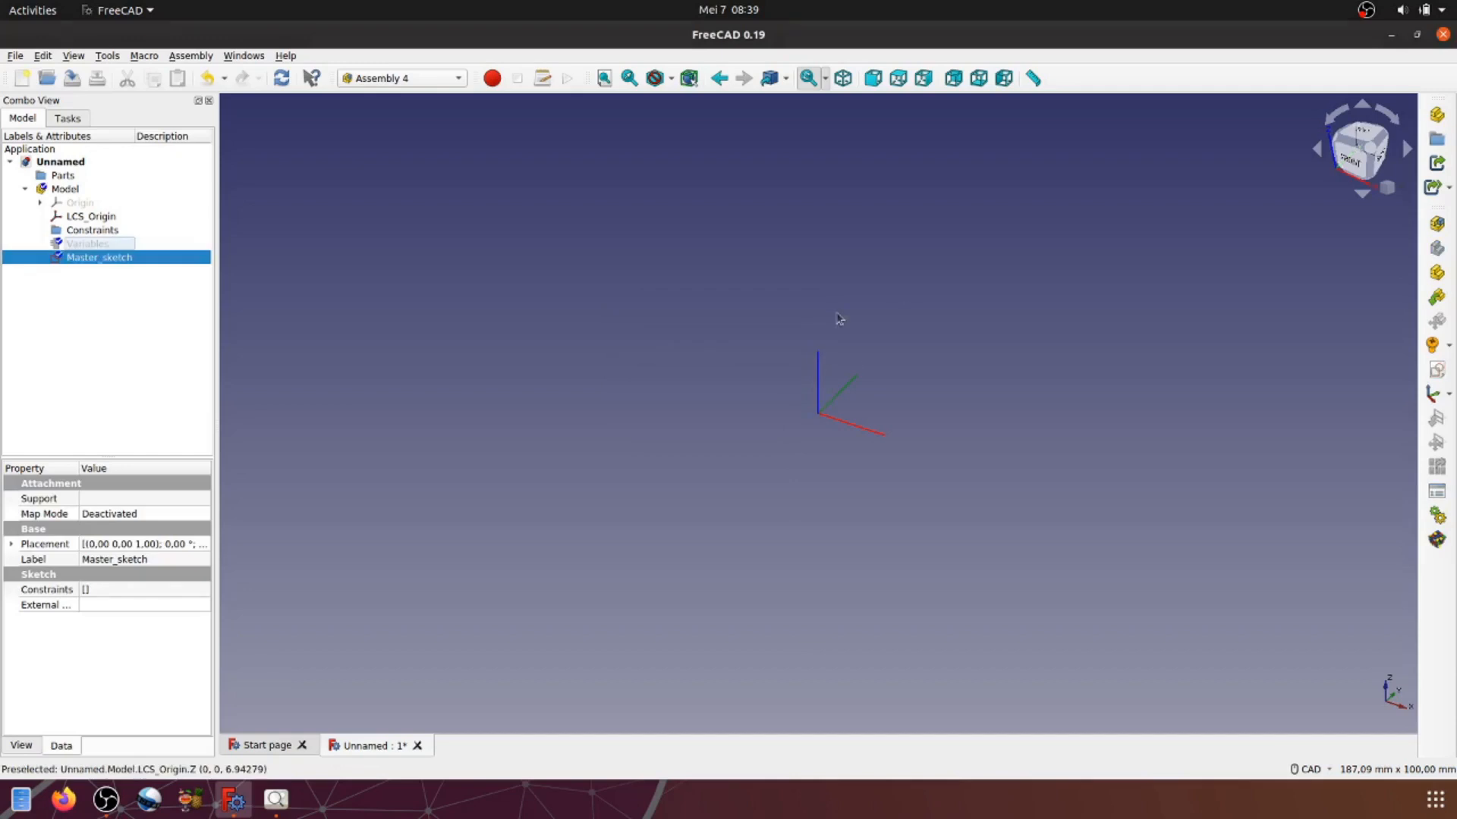
left_click(143, 371)
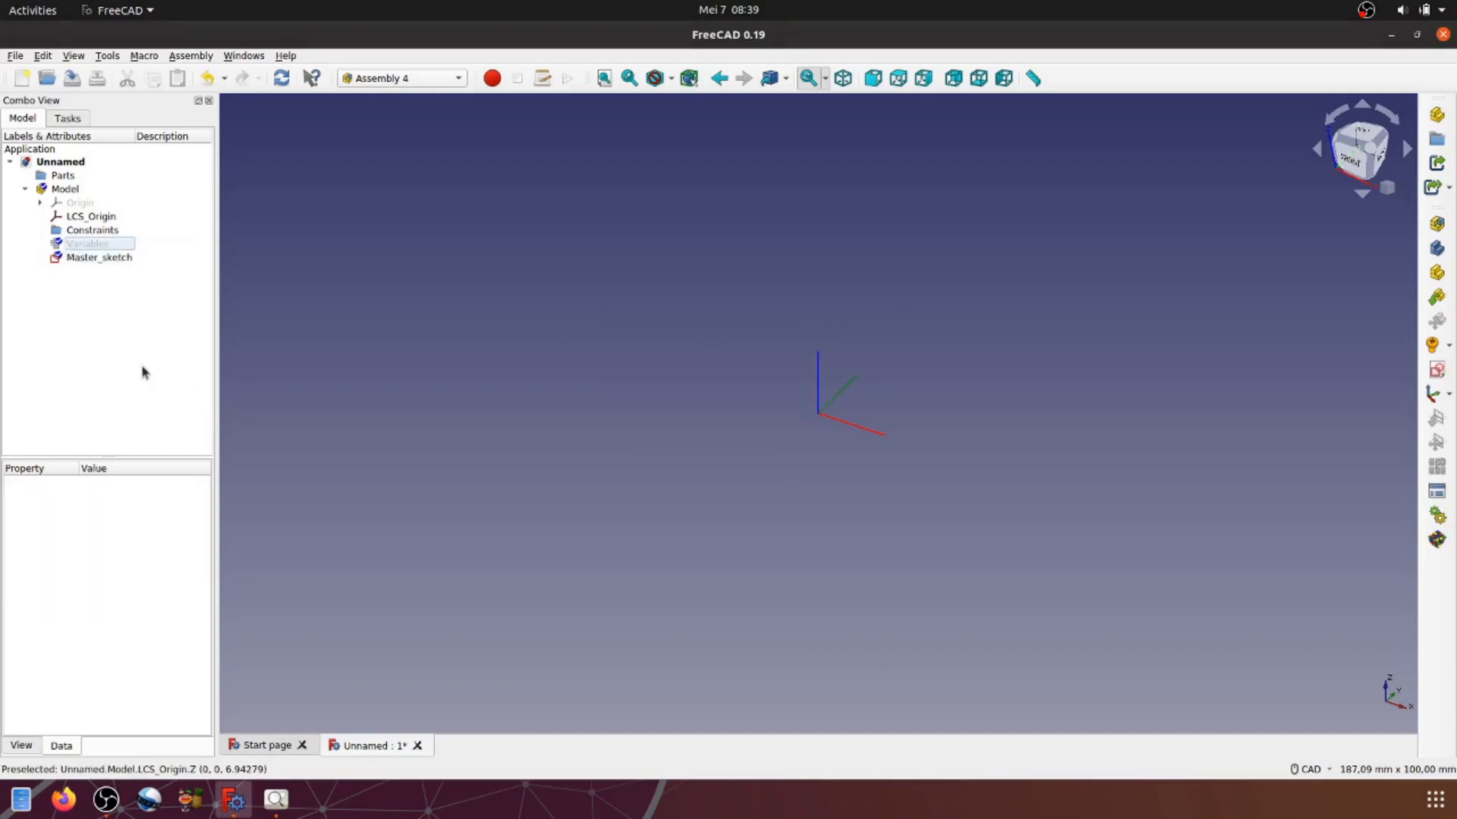
Step: Open Master_sketch for editing and draw a line from the origin up into the first quadrant, at about 41° to the horizontal axis
right_click(110, 262)
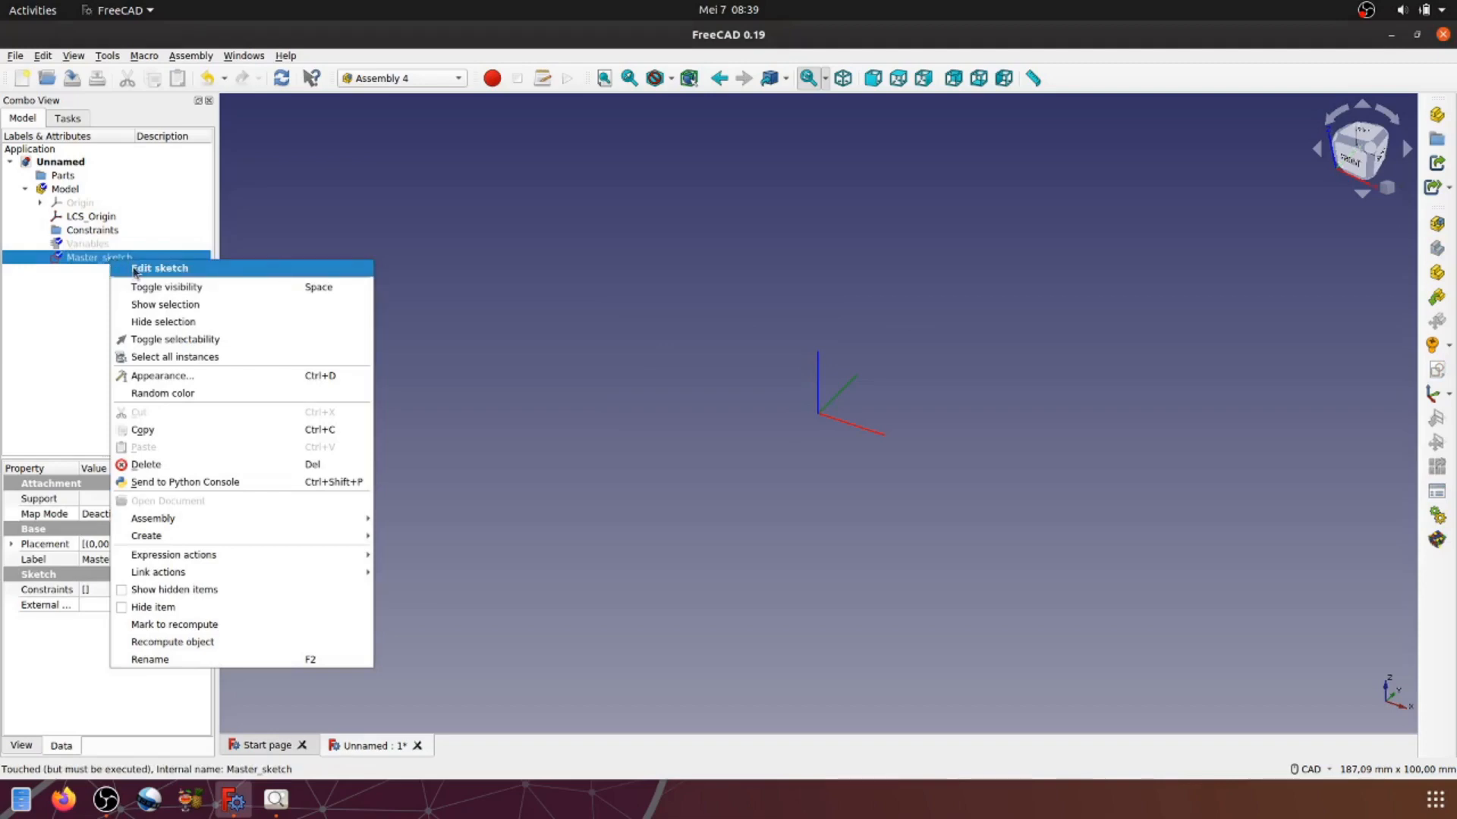
left_click(135, 270)
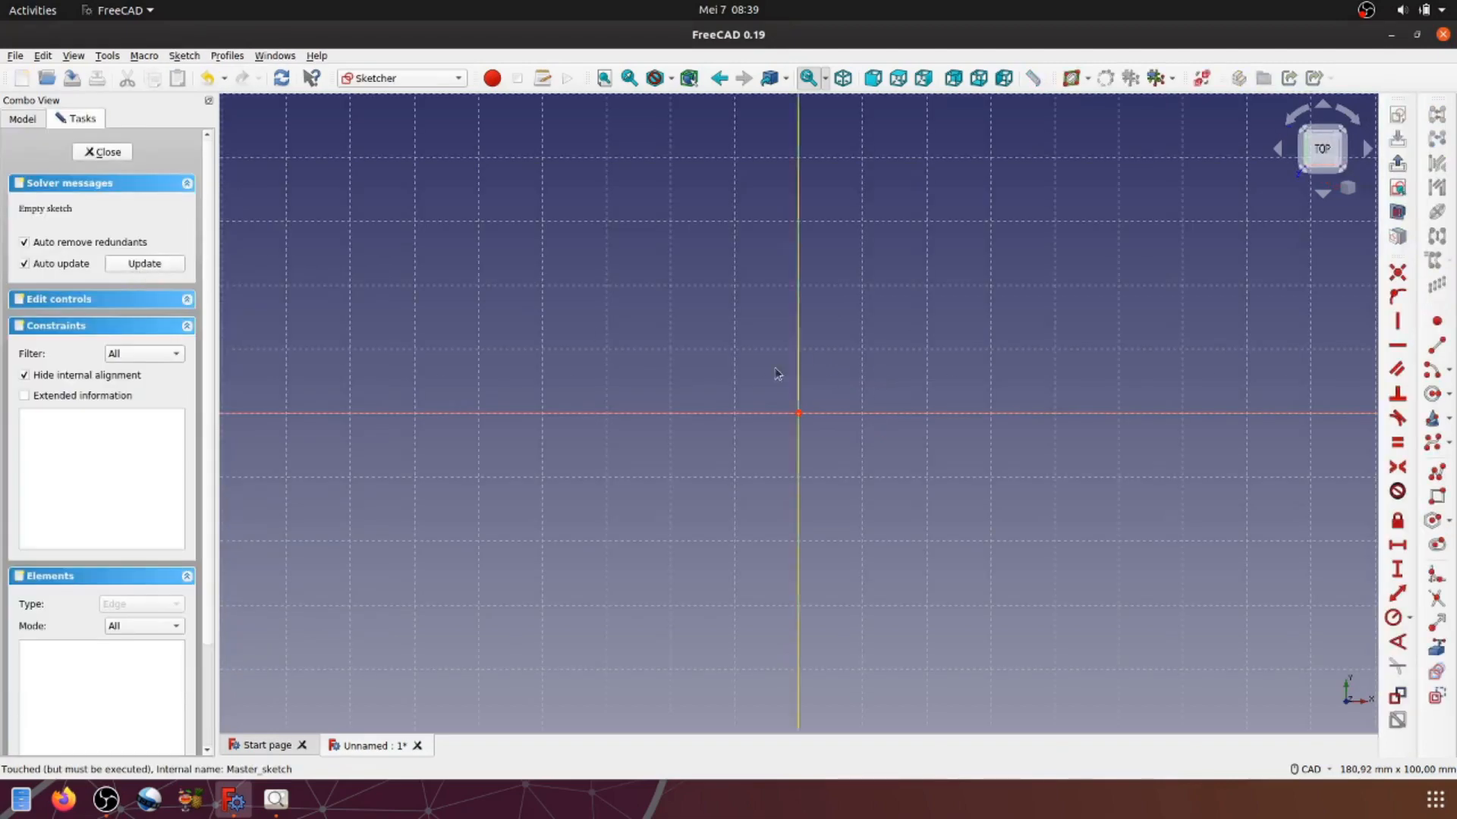
scroll(776, 374, "down", 3)
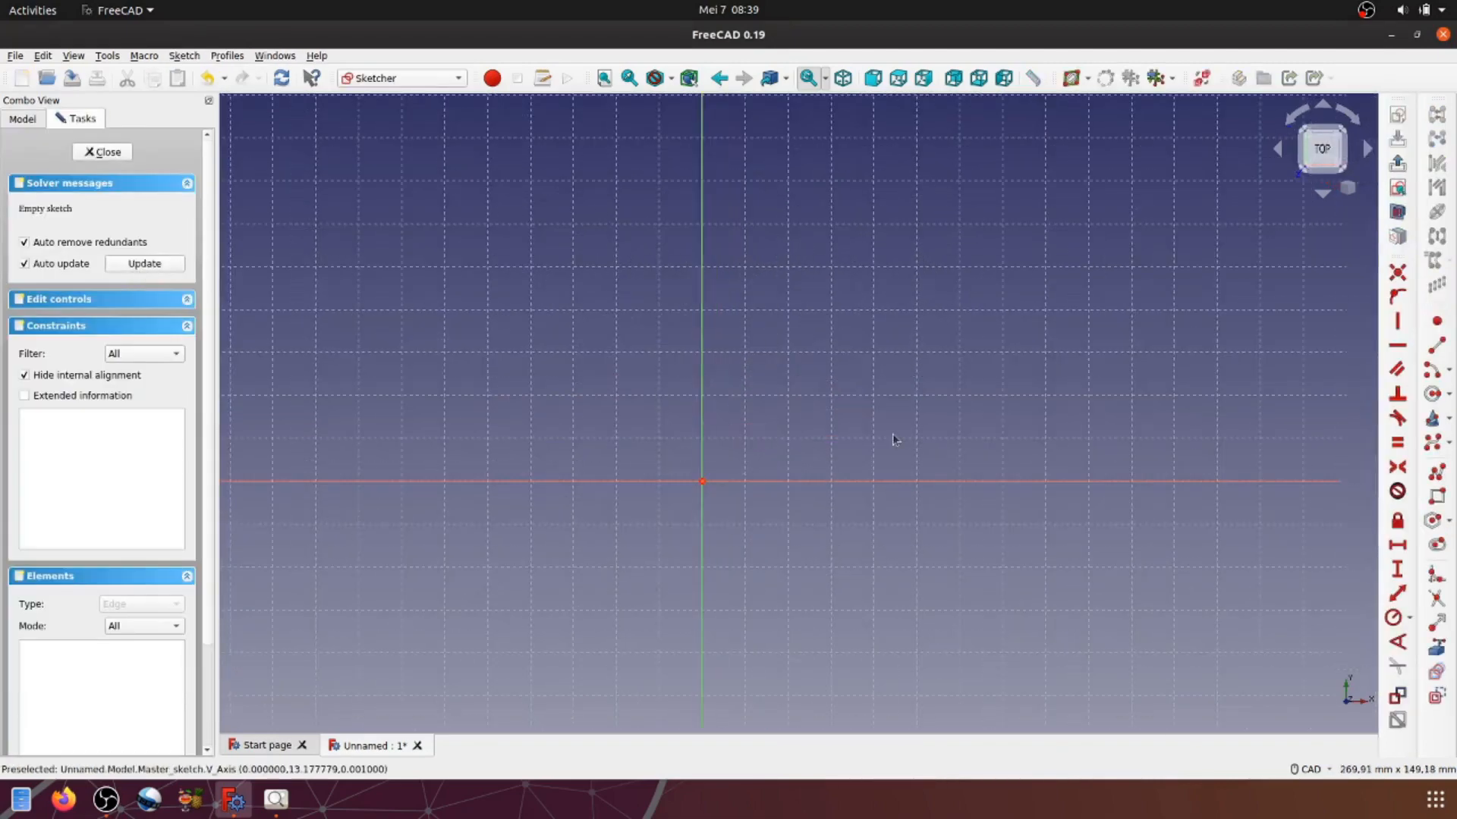
scroll(888, 413, "down", 2)
scroll(857, 408, "down", 1)
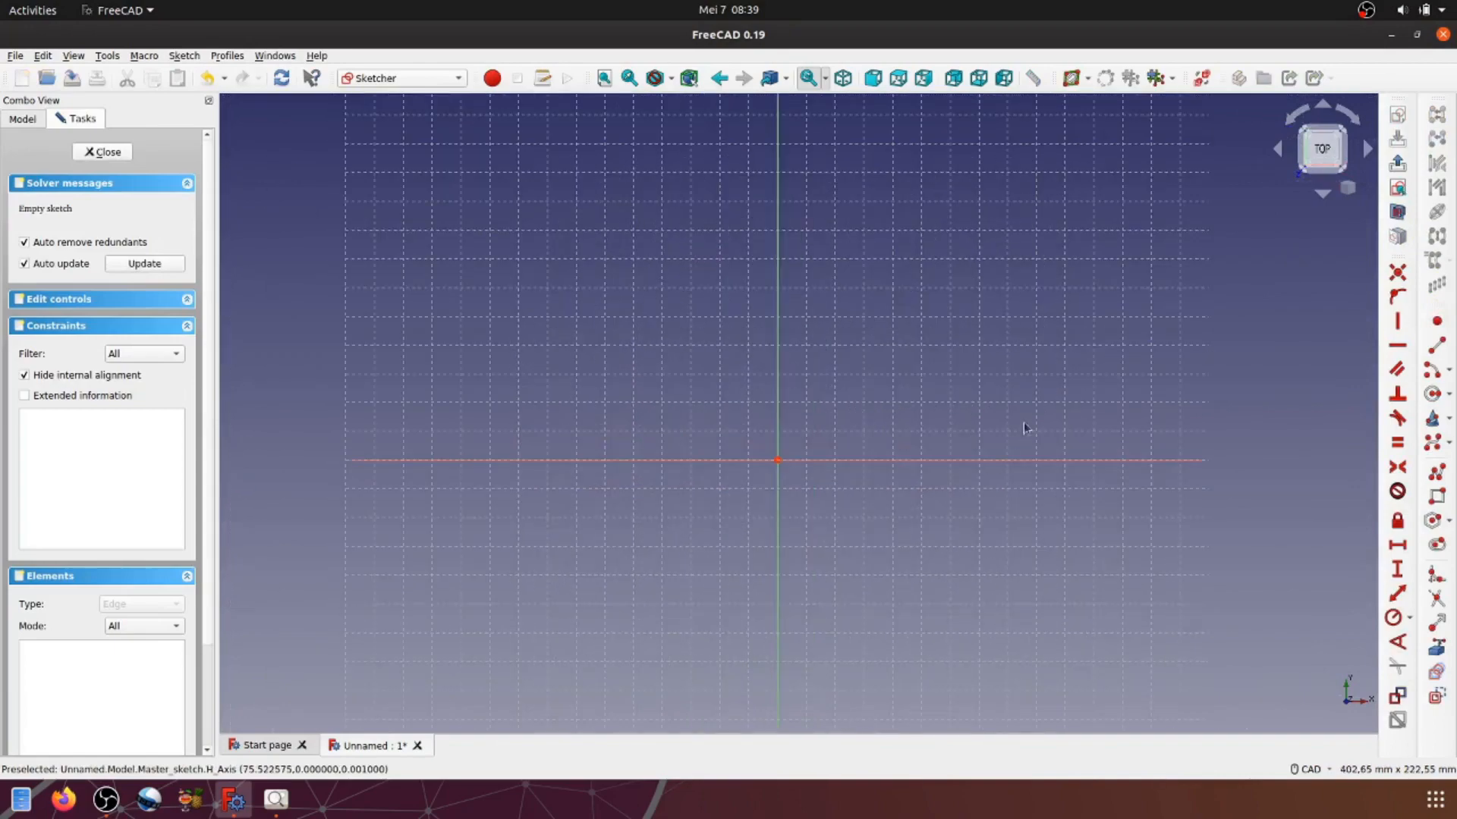
left_click(1444, 351)
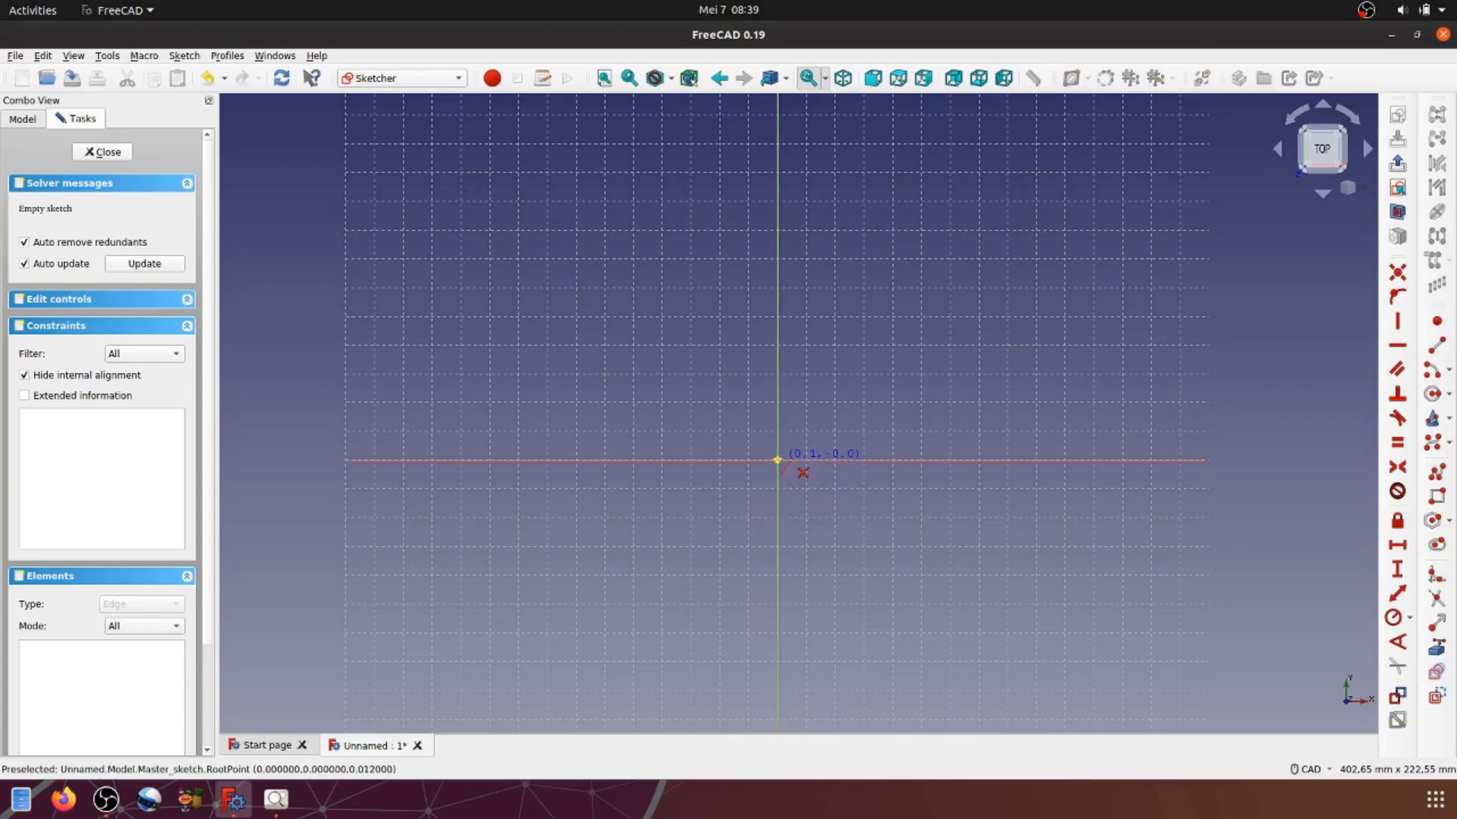
left_click(777, 460)
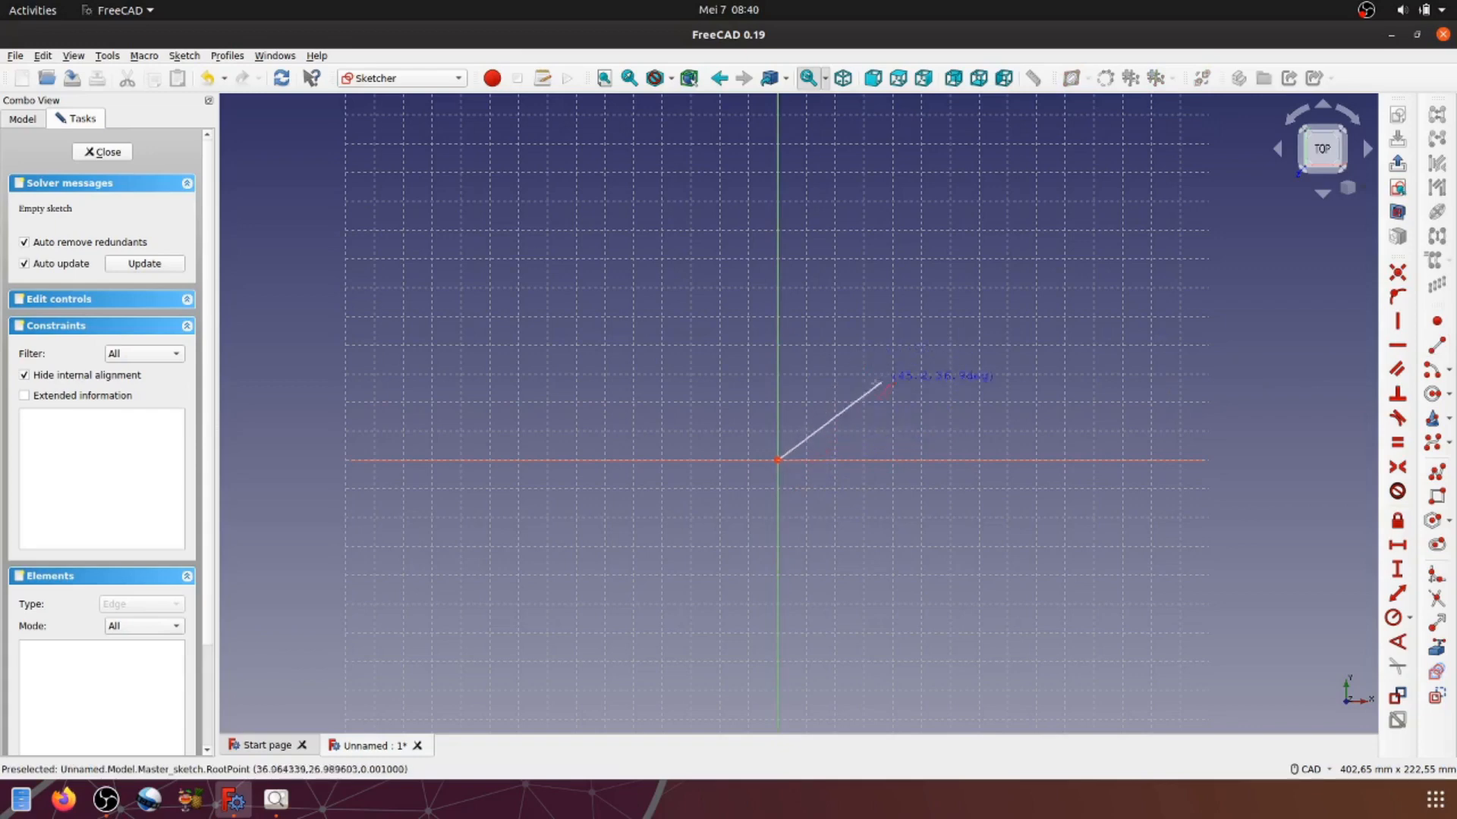
left_click(865, 386)
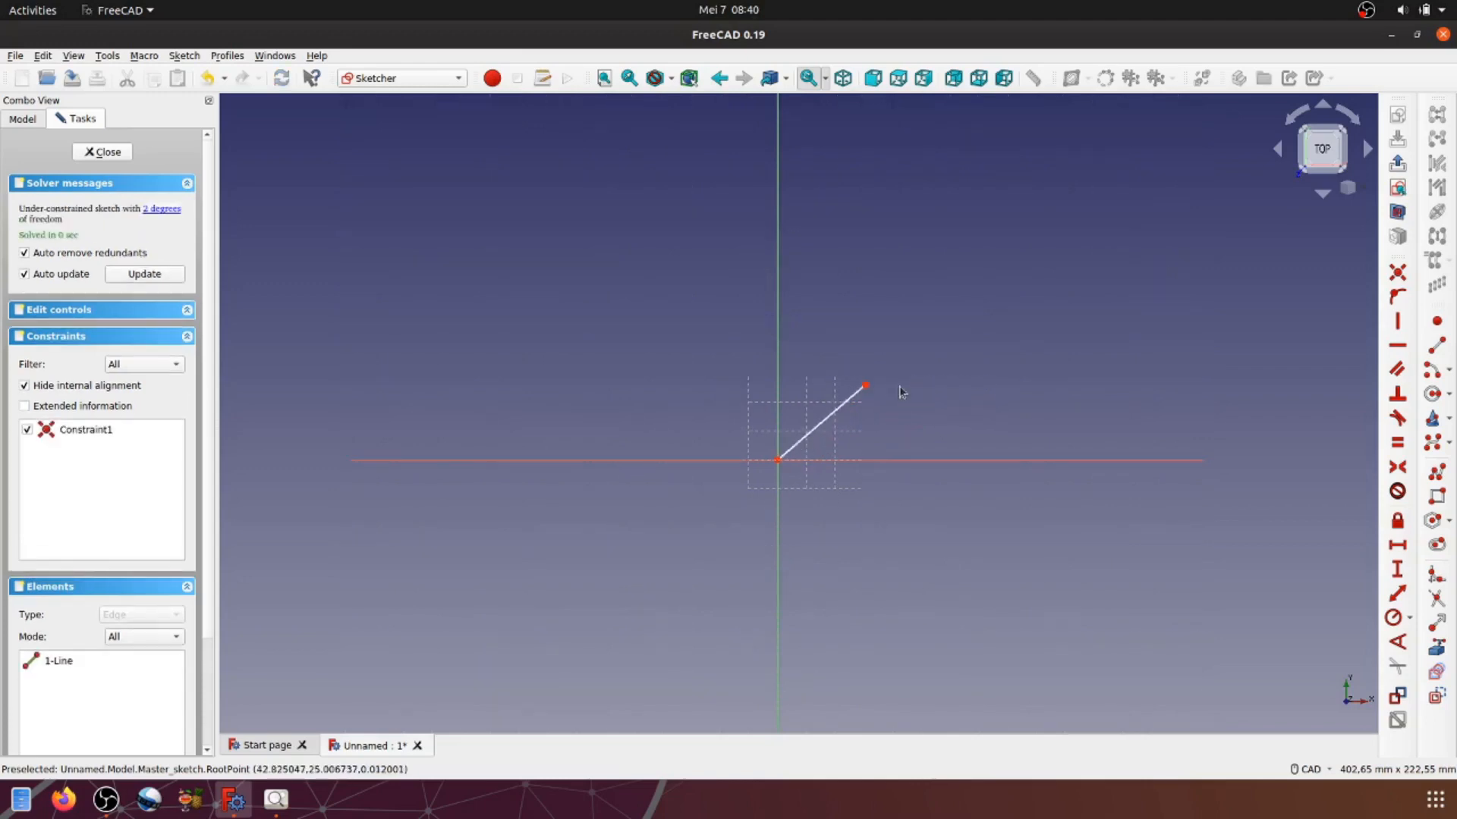
Step: Constrain the angle between the line and the horizontal axis with the formula Variables.Angle_disk
left_click(832, 421)
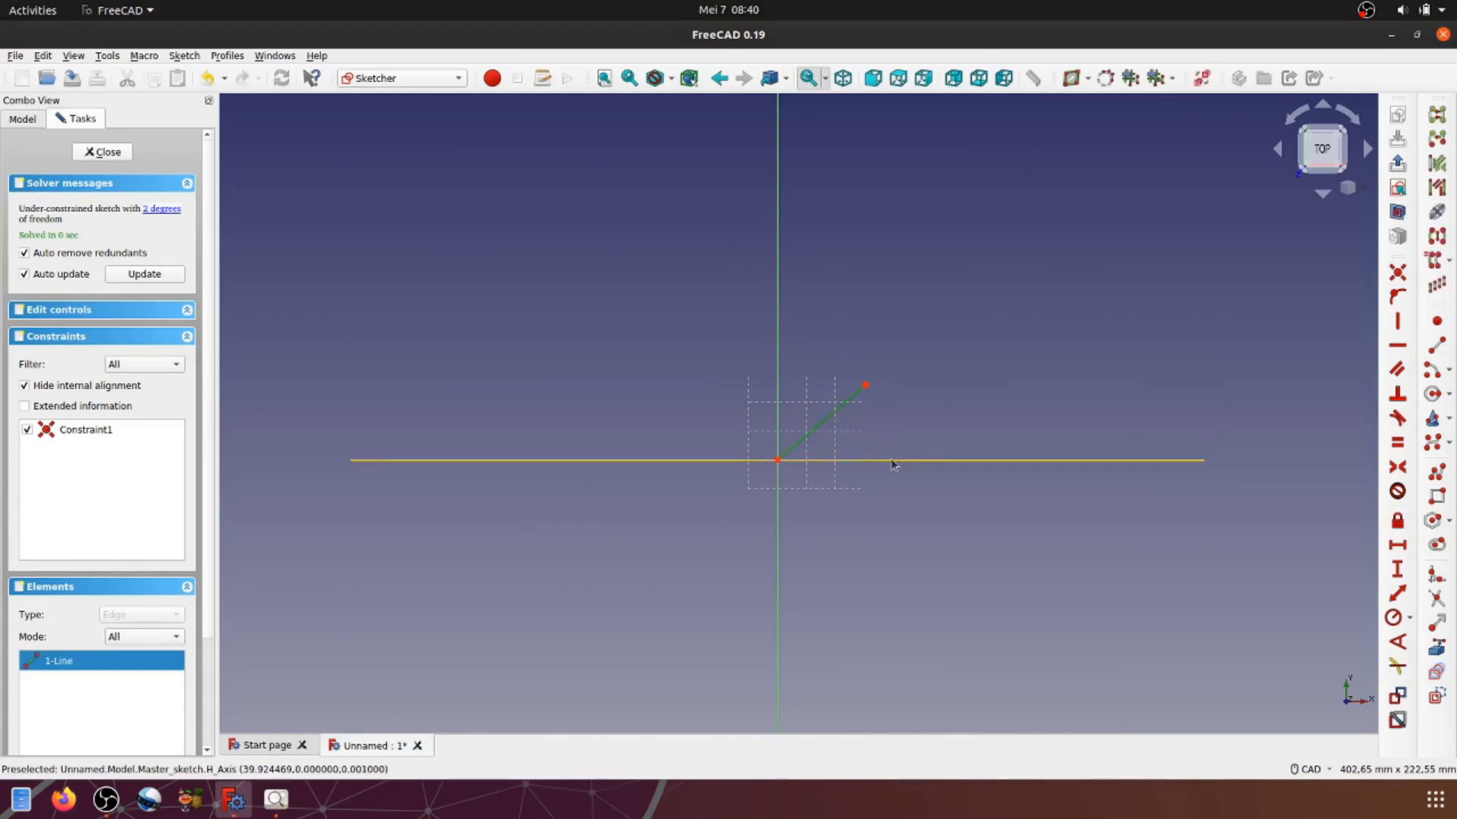
left_click(891, 461)
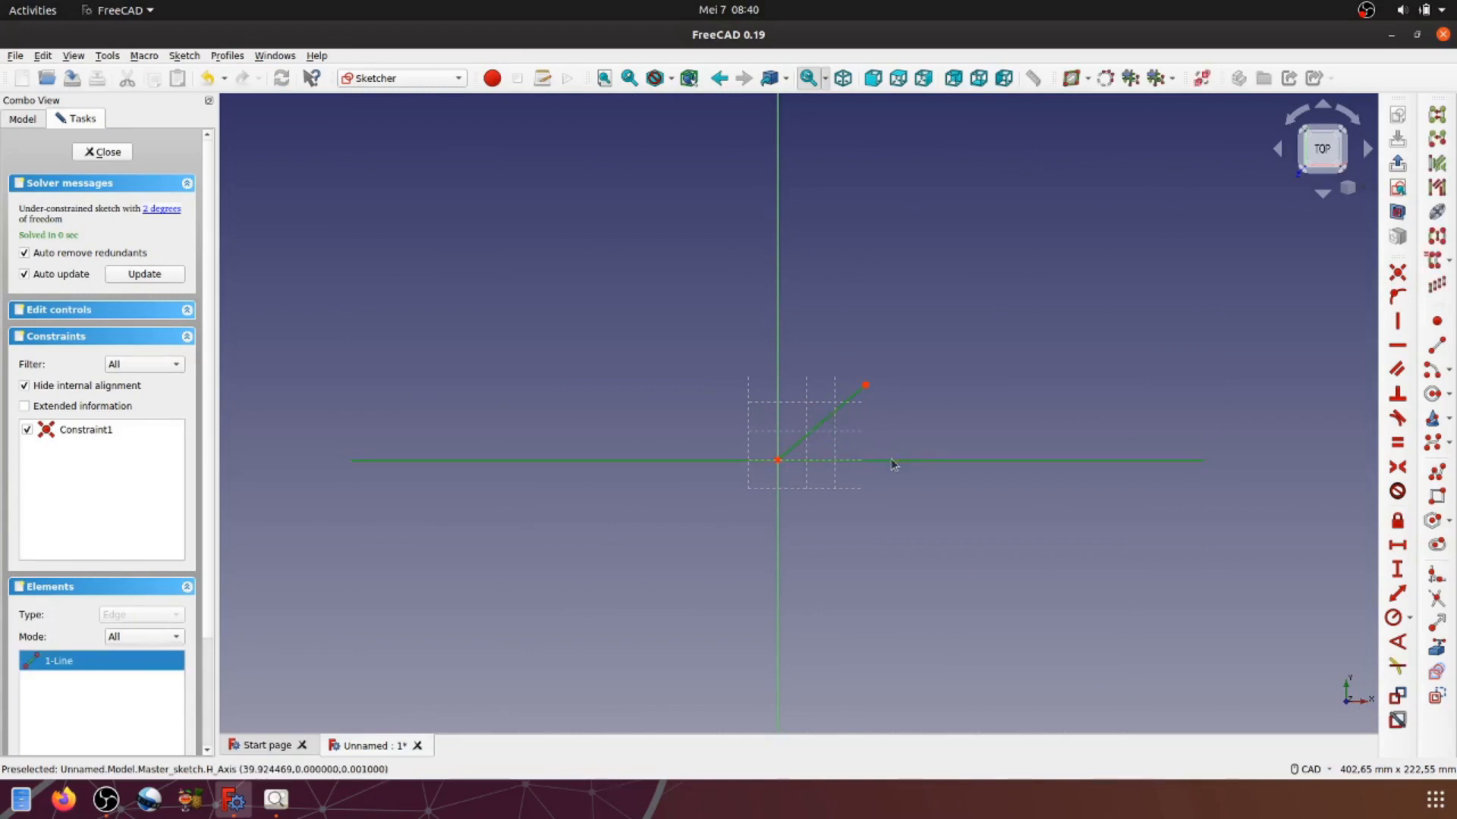
left_click(1399, 644)
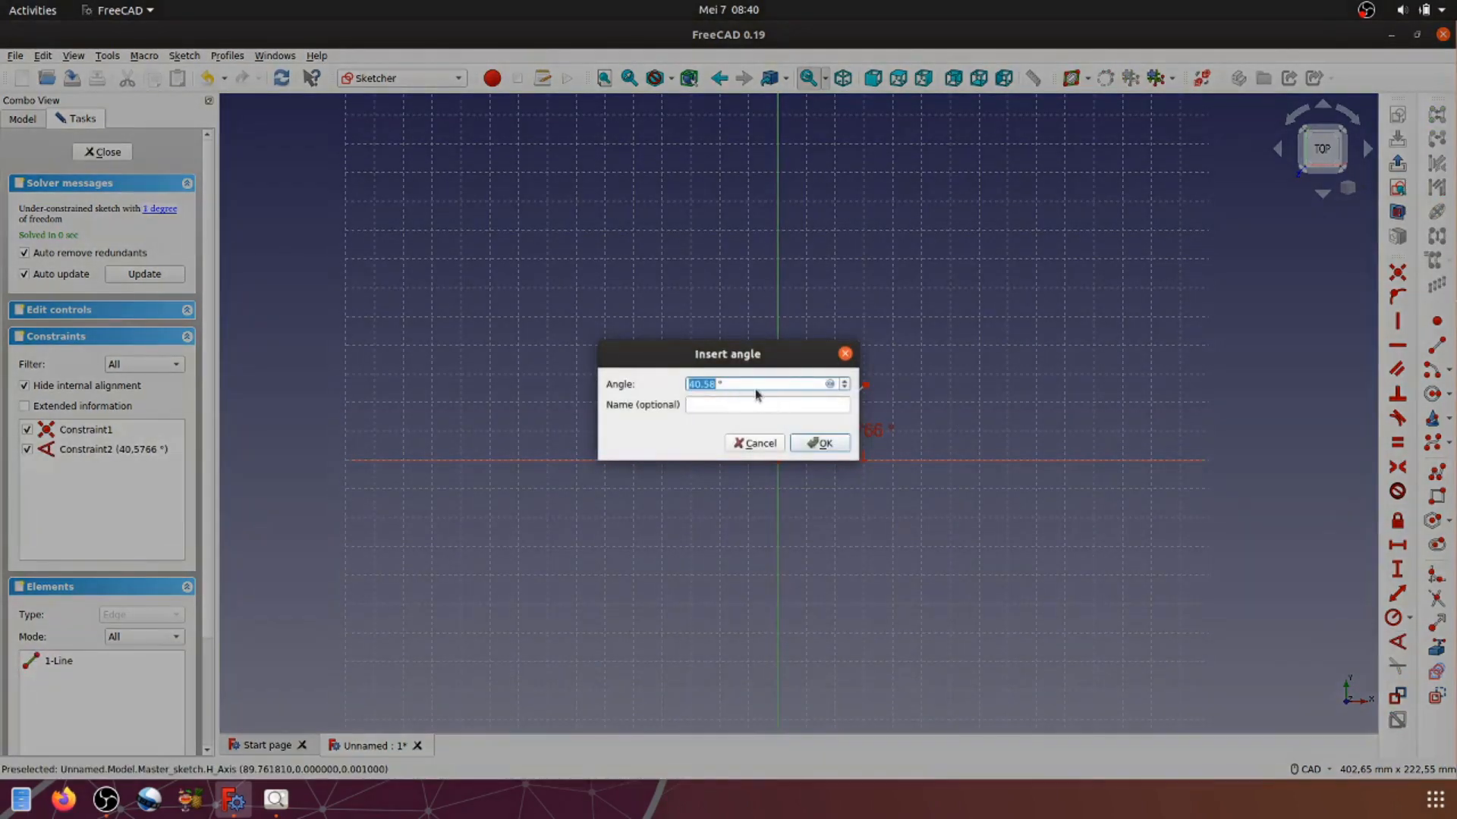
left_click(829, 385)
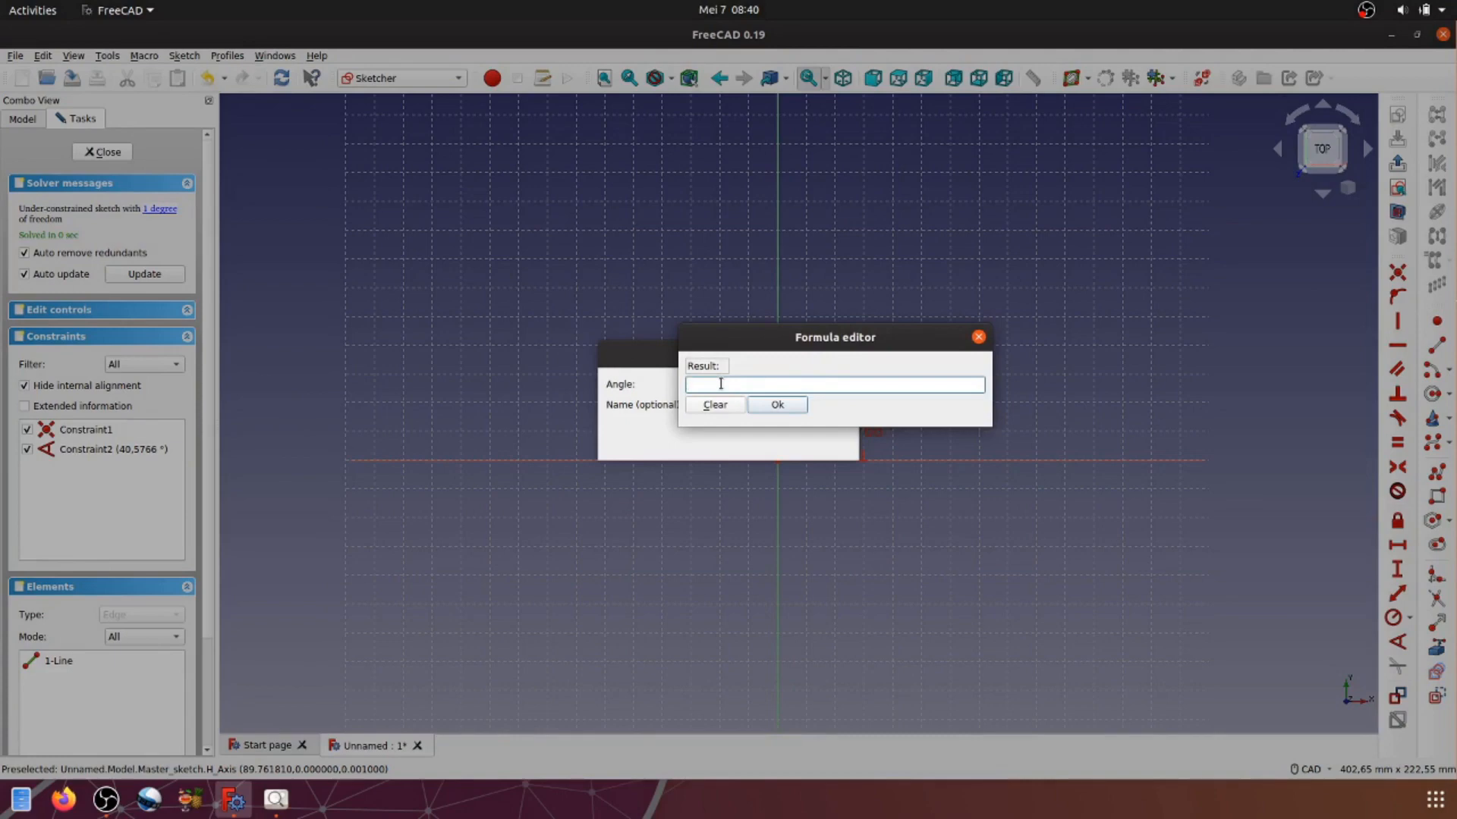
type("V")
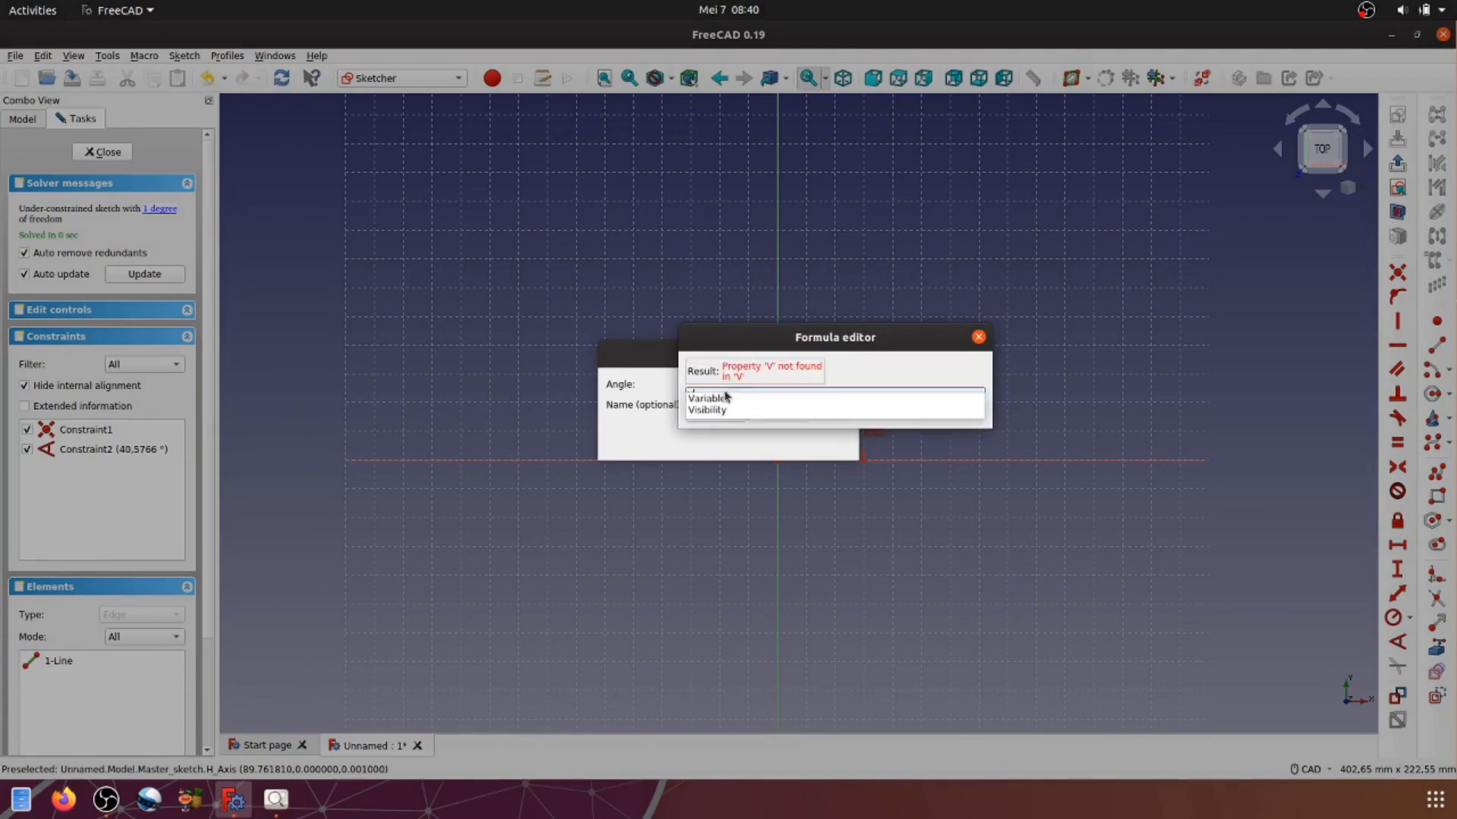
left_click(729, 399)
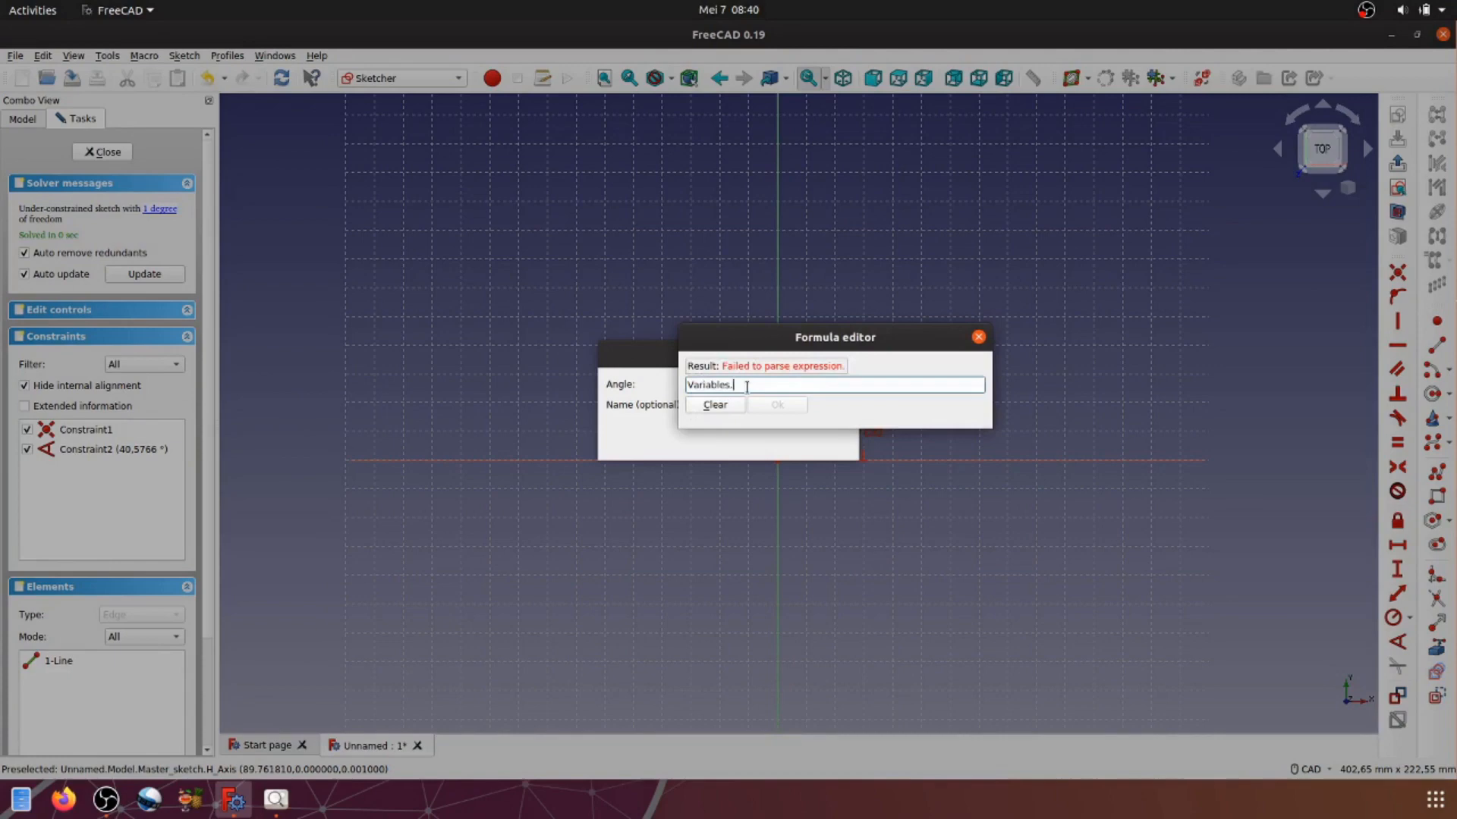
type("ng")
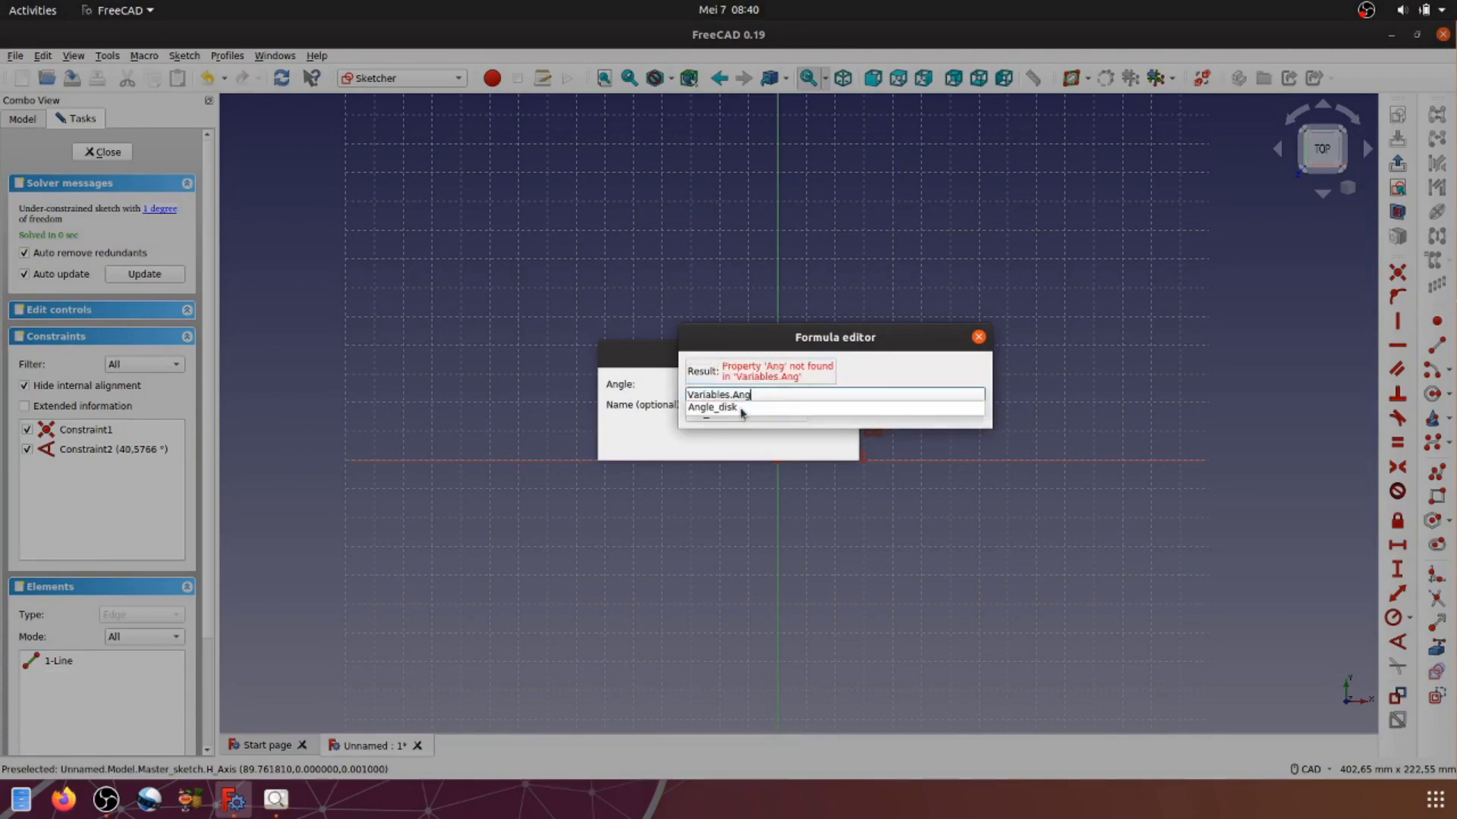
left_click(740, 410)
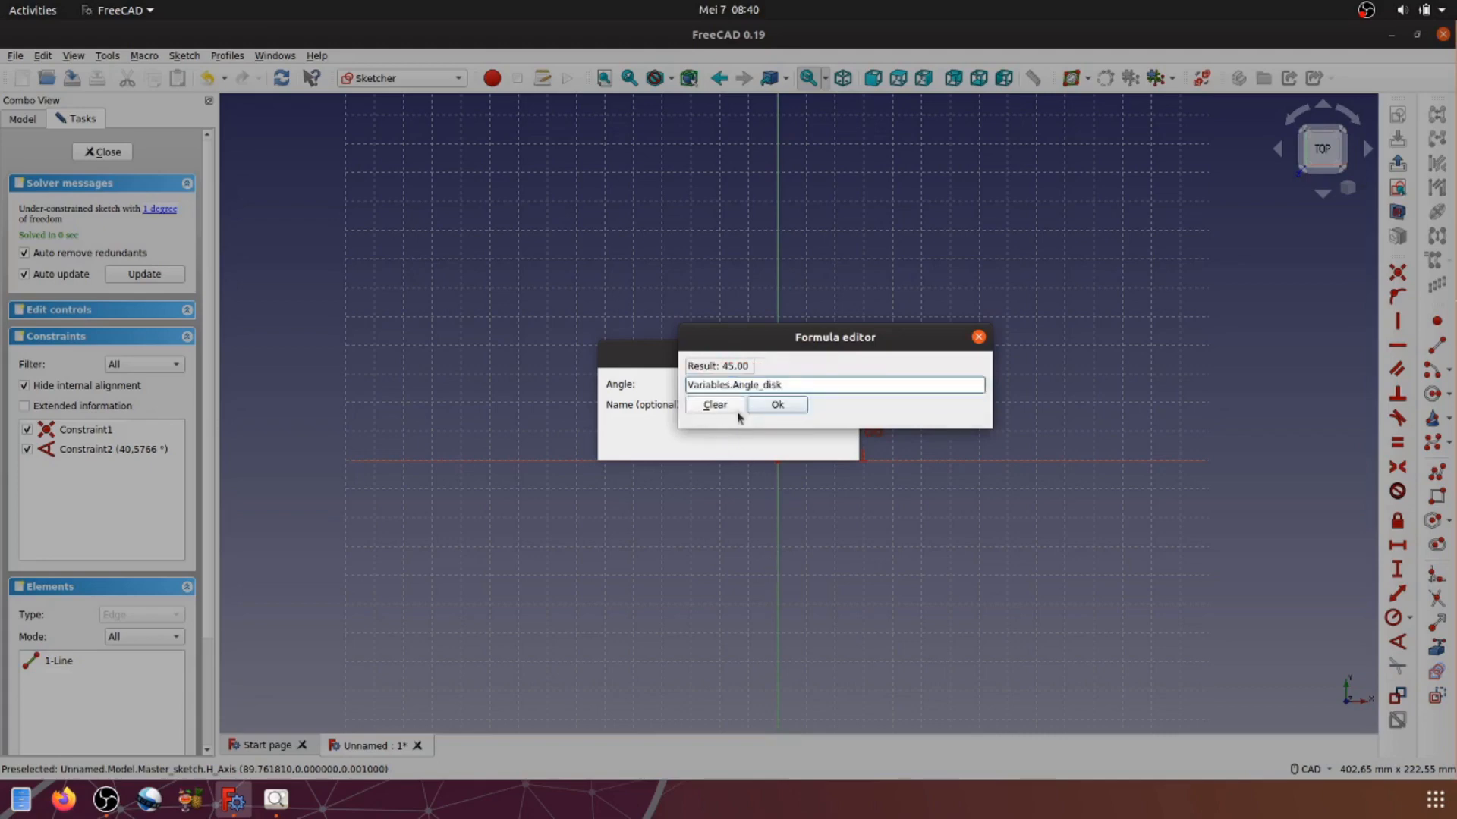
left_click(777, 404)
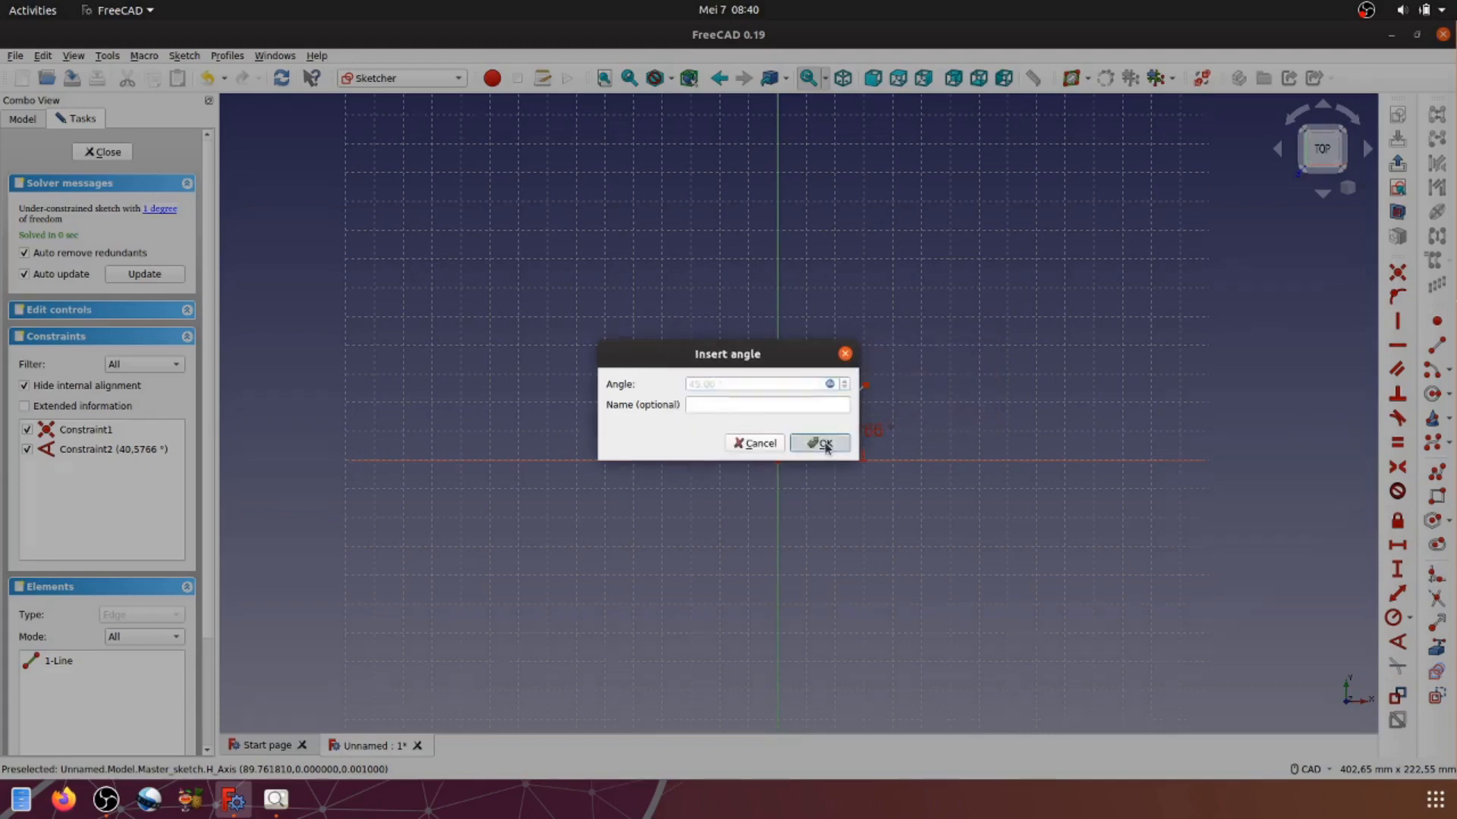
left_click(824, 444)
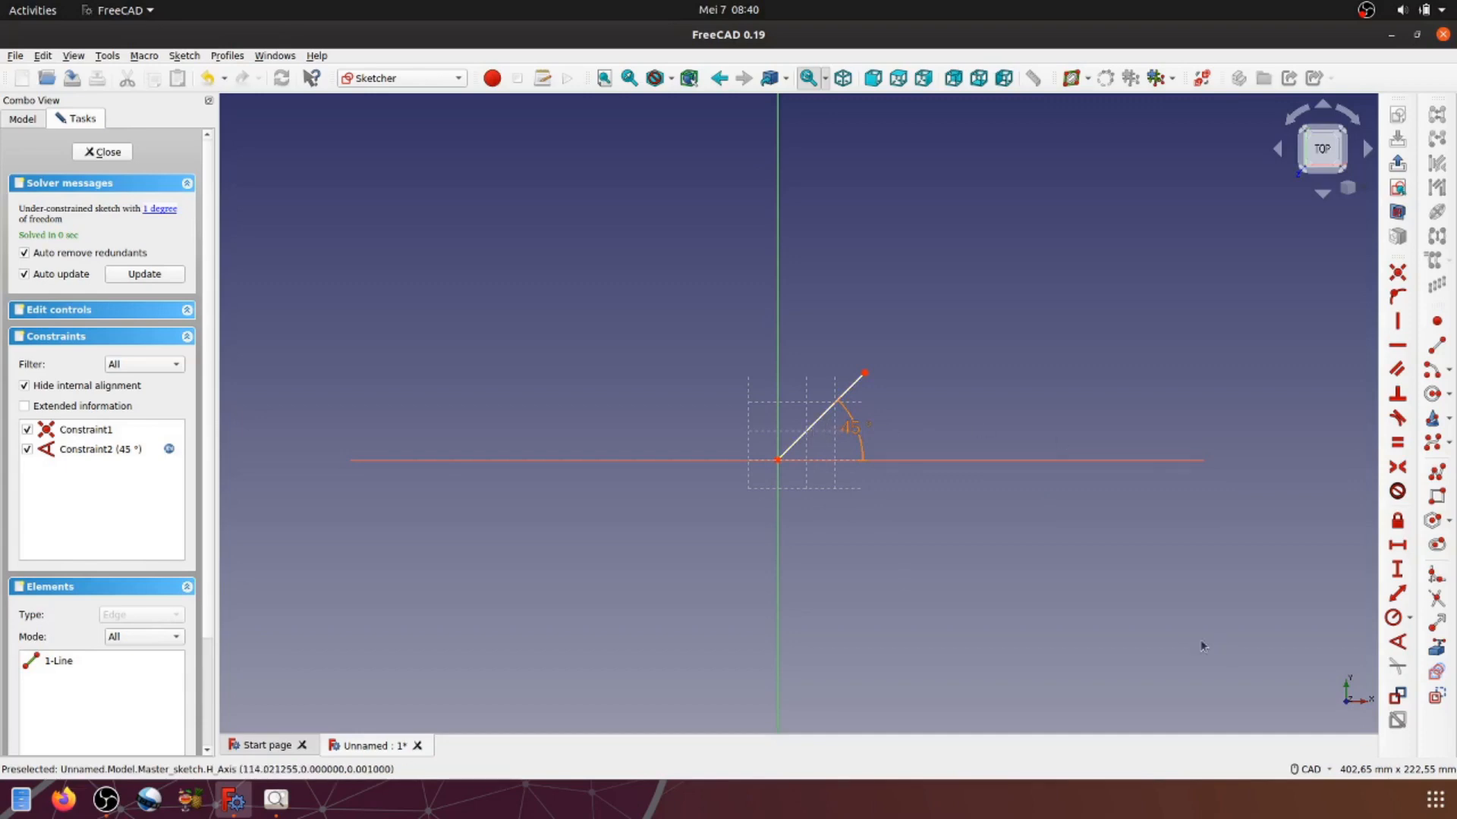
Step: Constrain the sketch line's length to 100 mm, shift its dimension label clear of the line, and leave Master_sketch
left_click(823, 419)
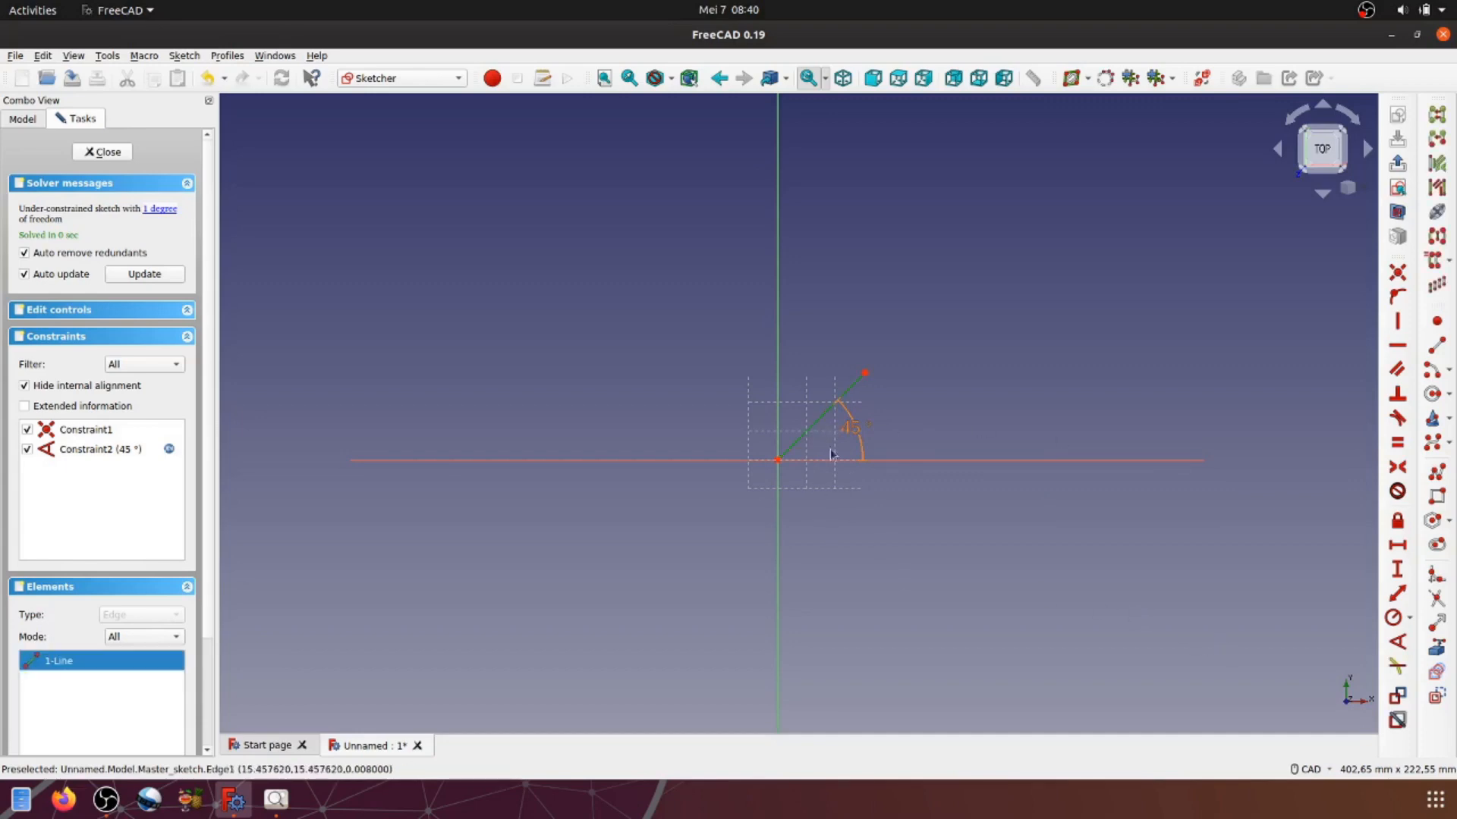
left_click(1389, 592)
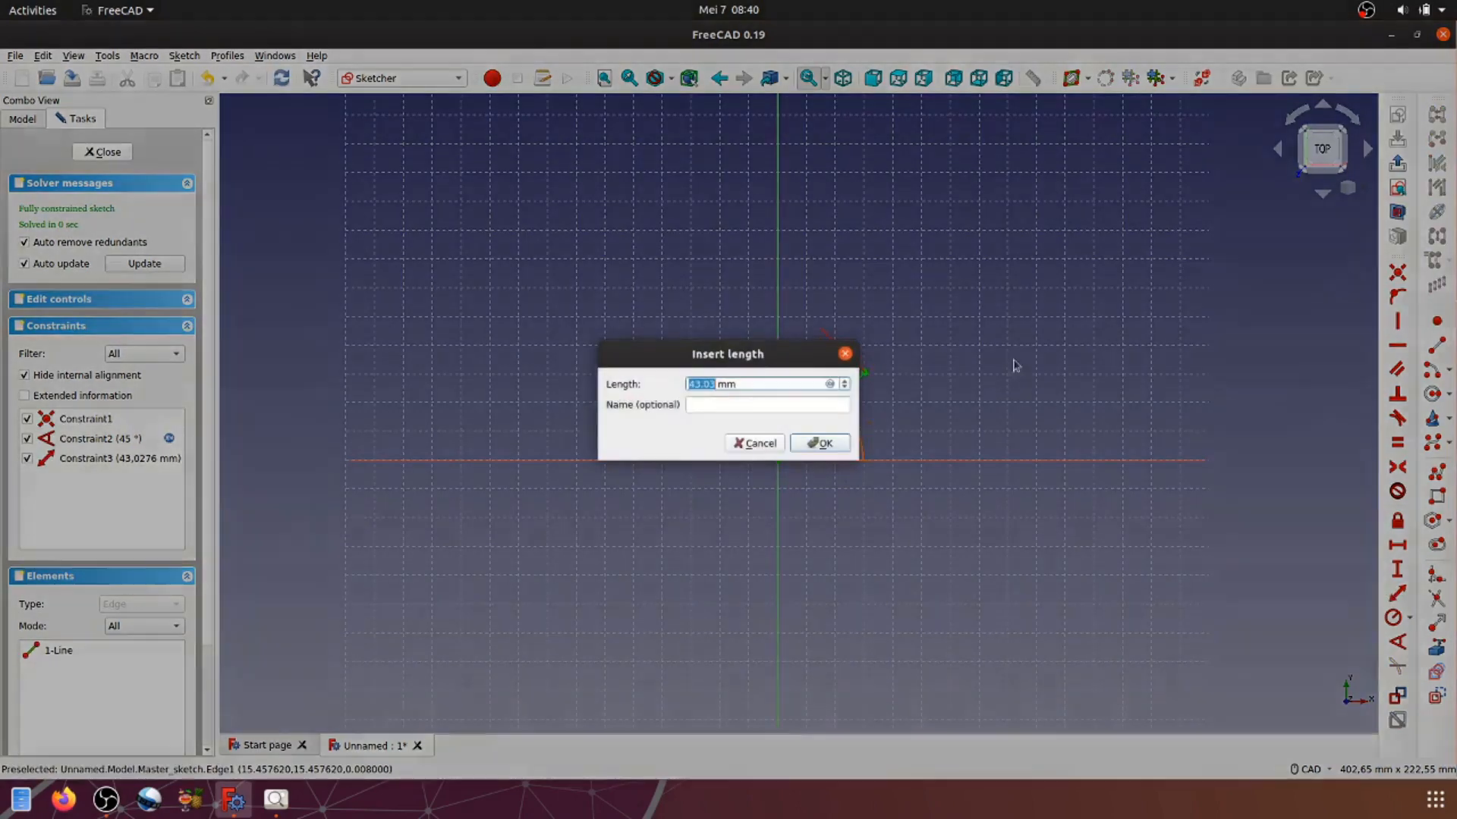
type("100")
left_click(821, 445)
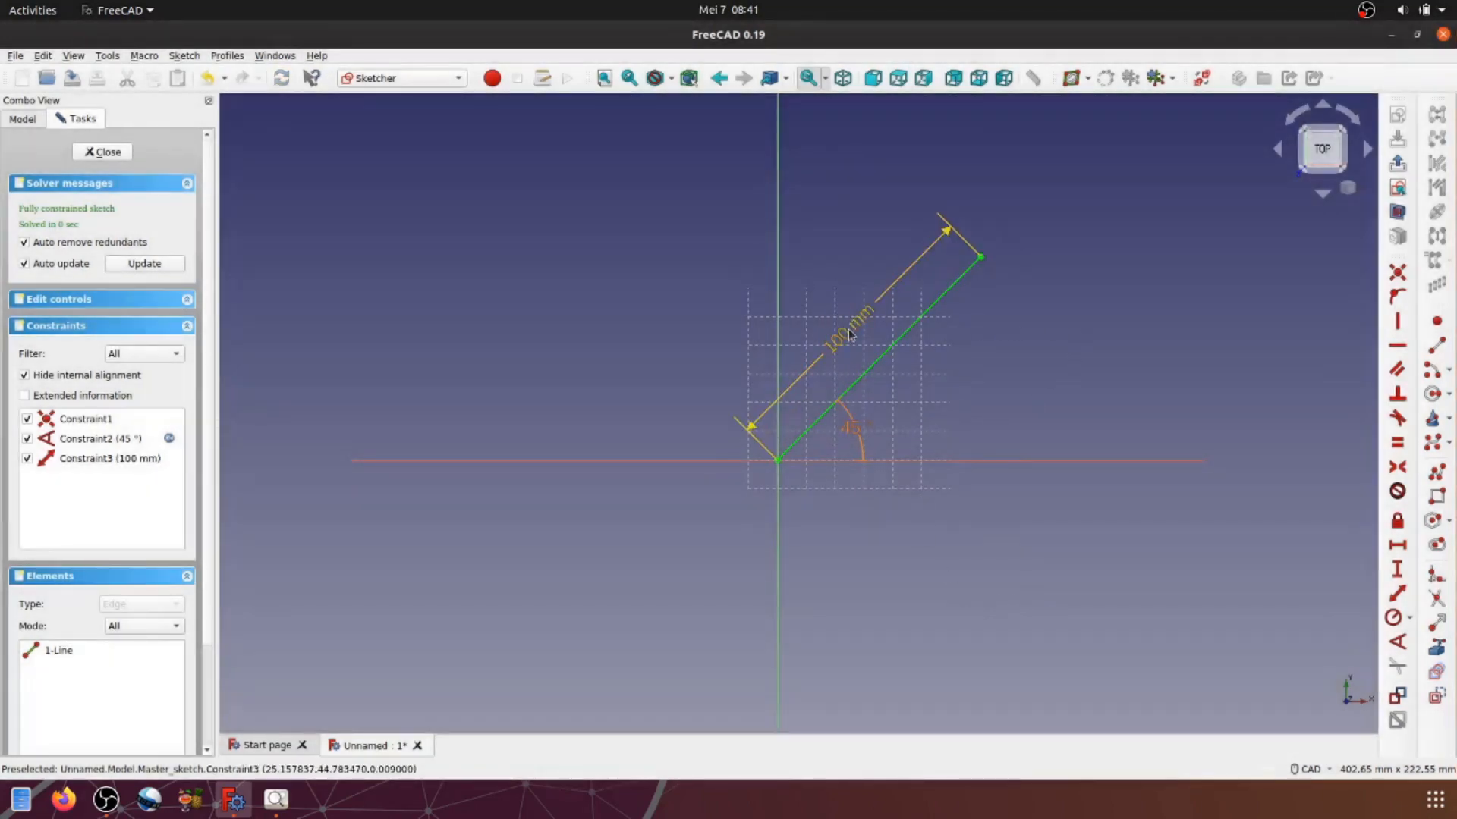
left_click_drag(847, 330, 833, 316)
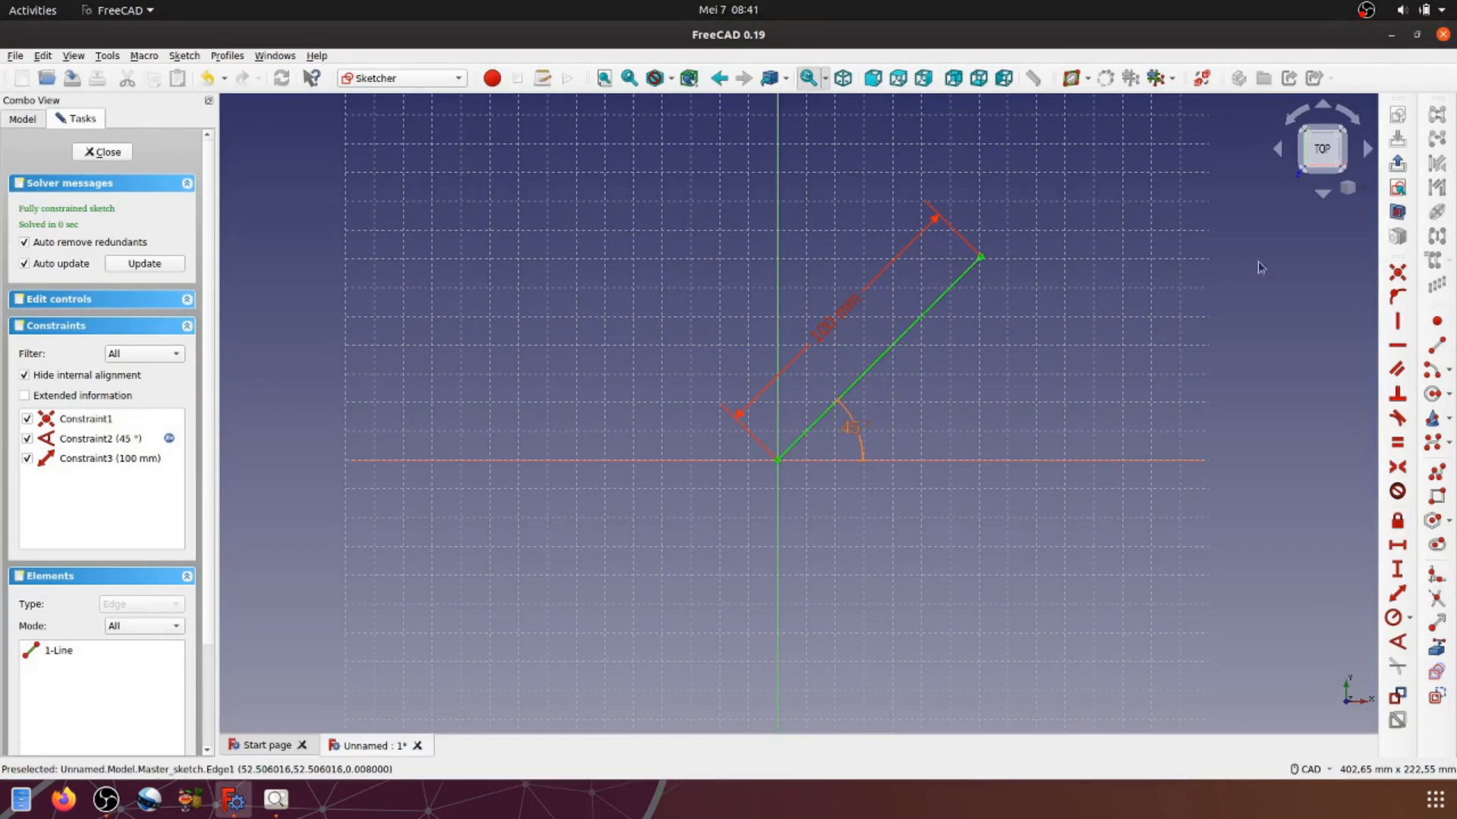
left_click(1399, 165)
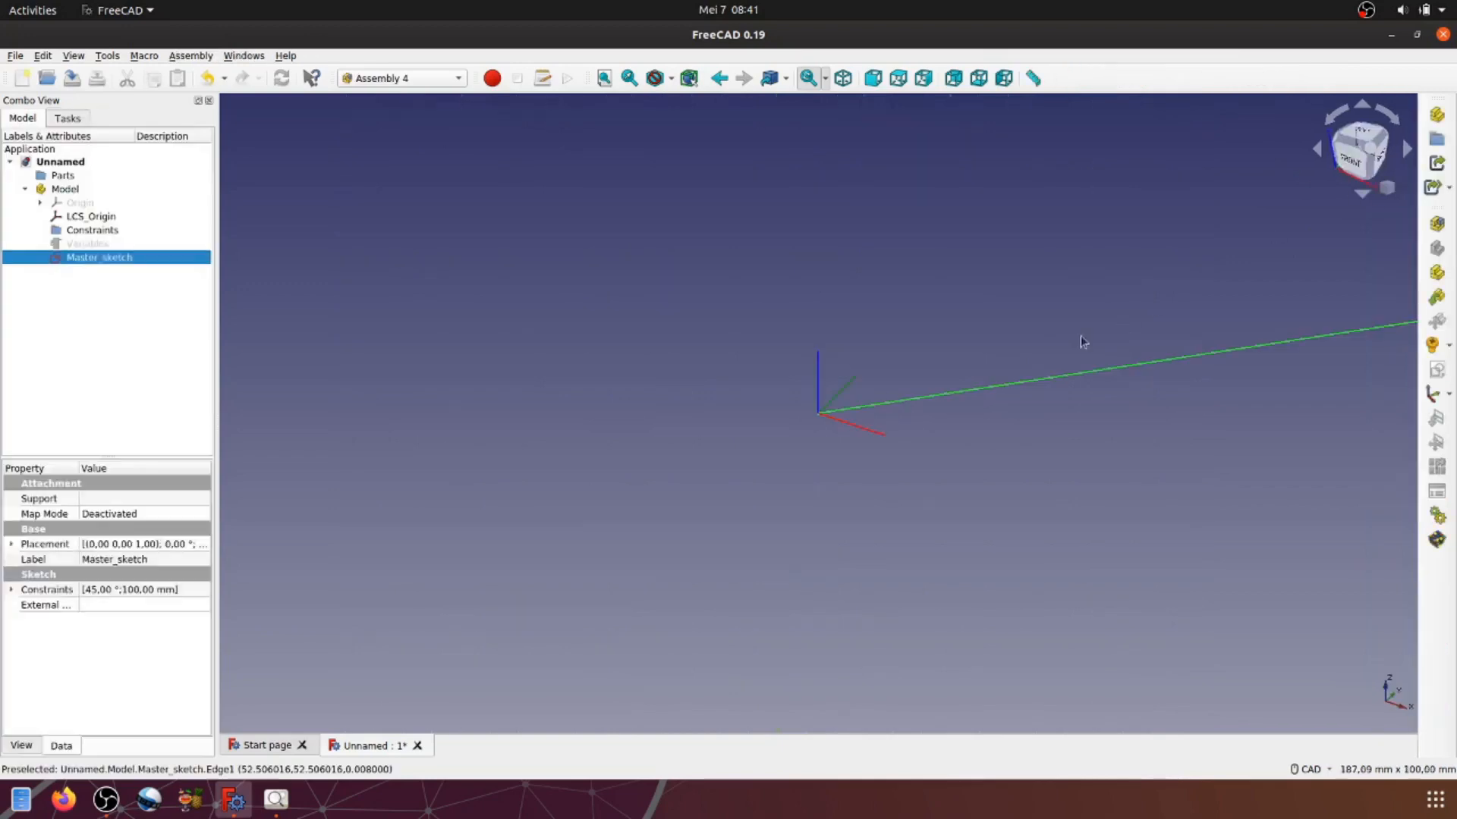
Step: Create a new local coordinate system named LCS_disk_motion in the assembly model
middle_click_drag(1126, 525, 923, 524)
scroll(930, 545, "down", 4)
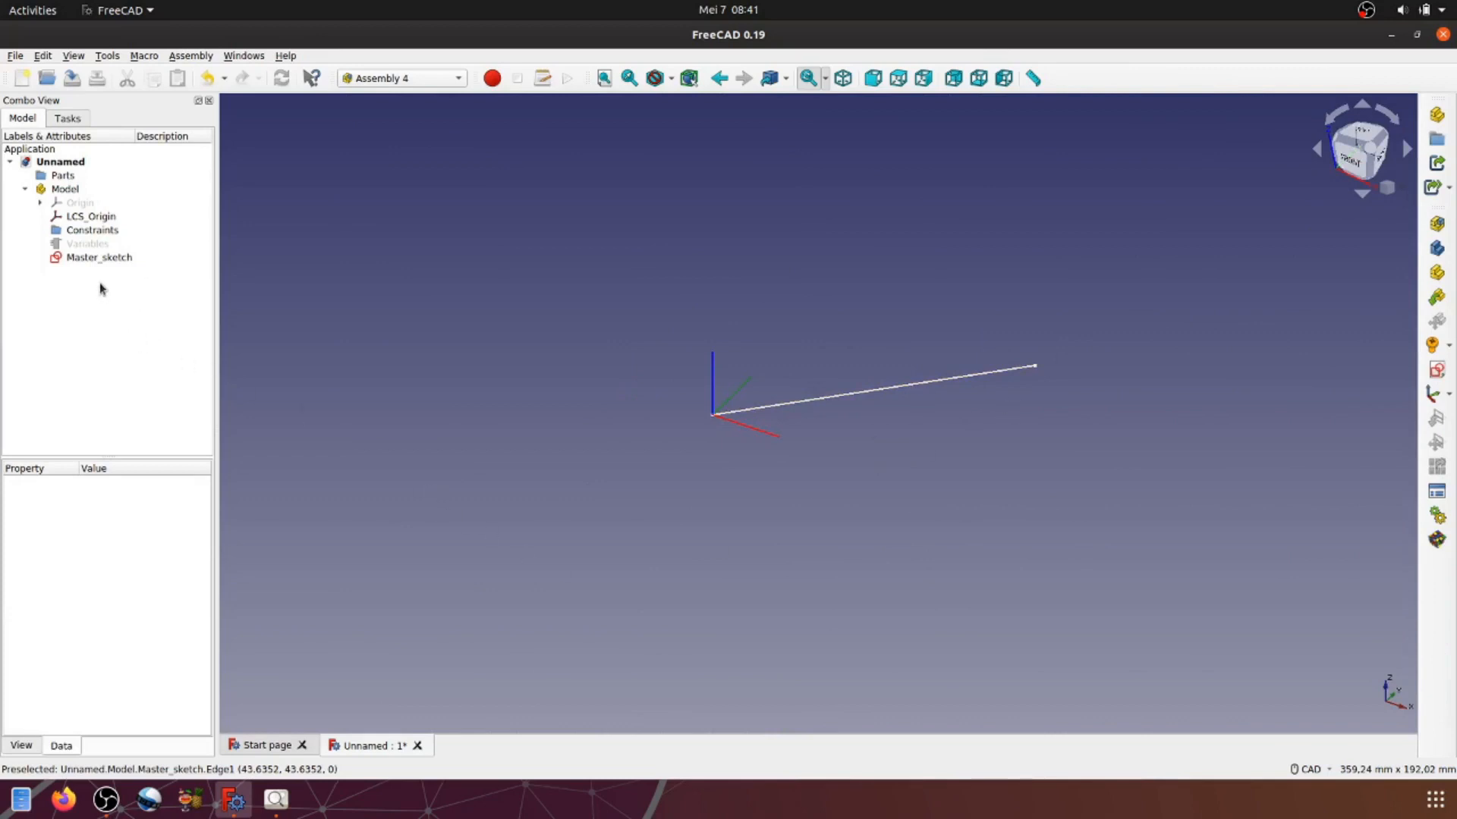
left_click(1433, 396)
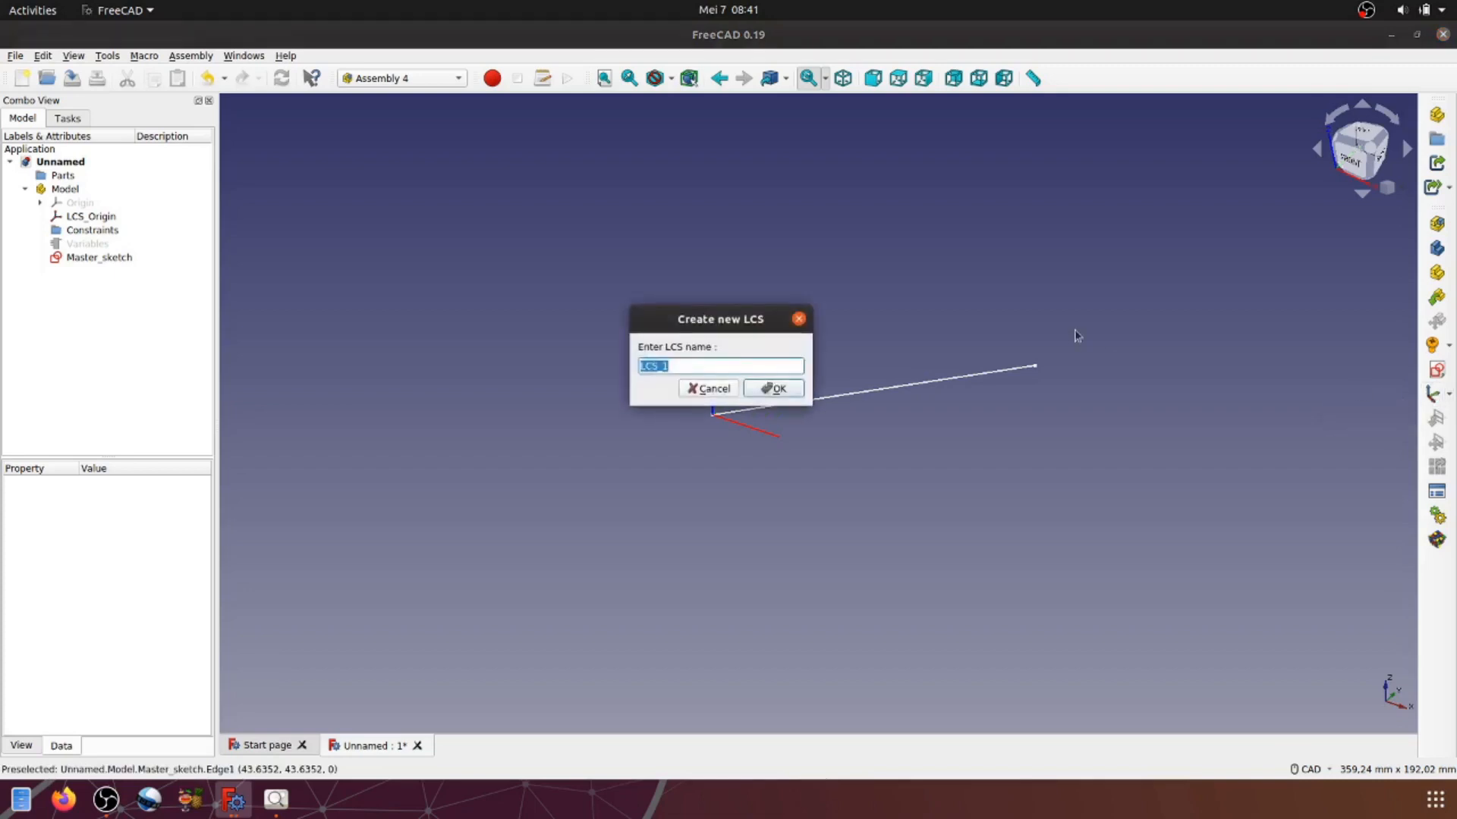
left_click(670, 365)
left_click_drag(667, 366, 660, 366)
type("n")
left_click(780, 389)
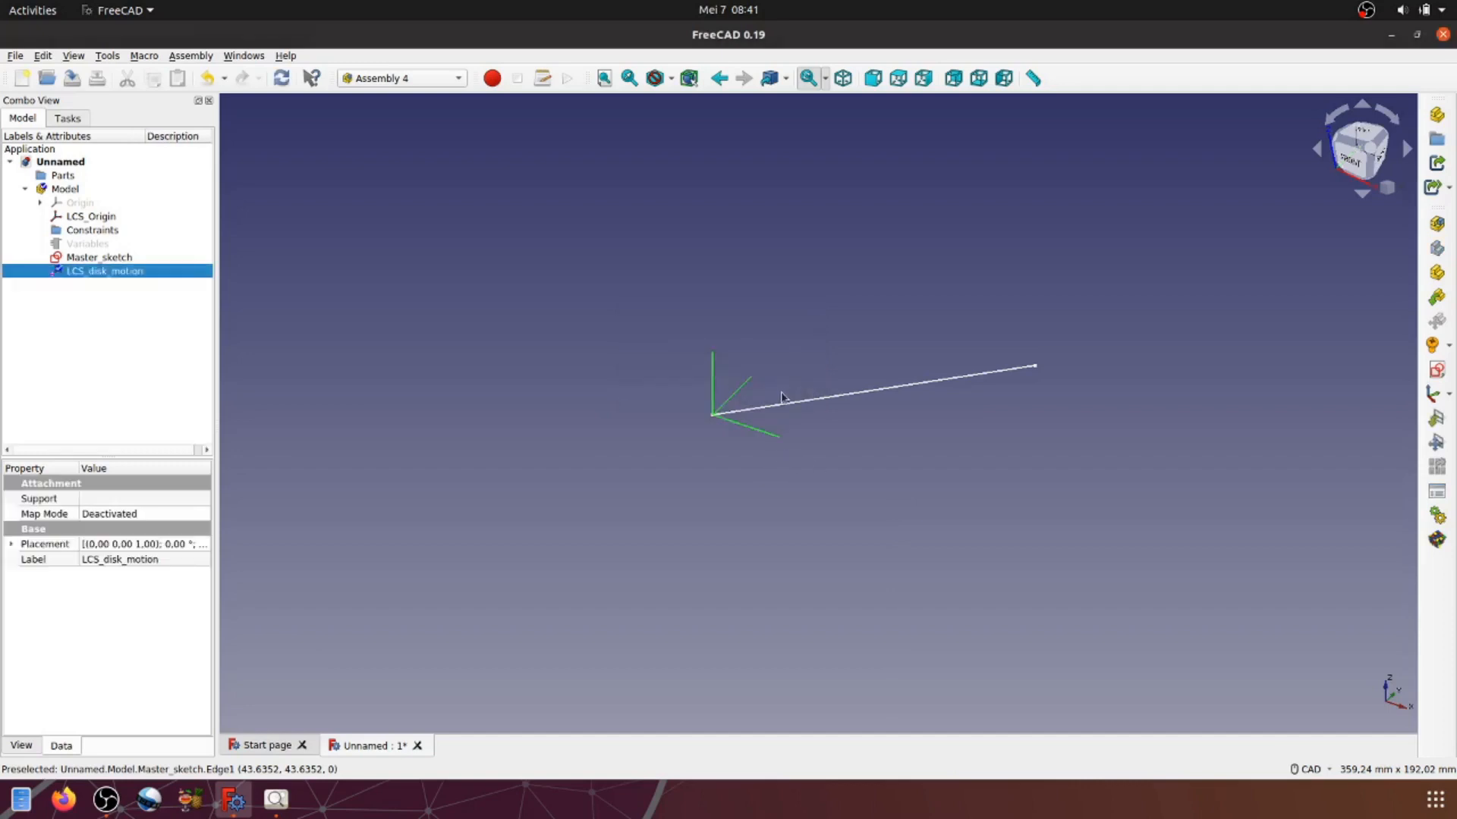
left_click(78, 336)
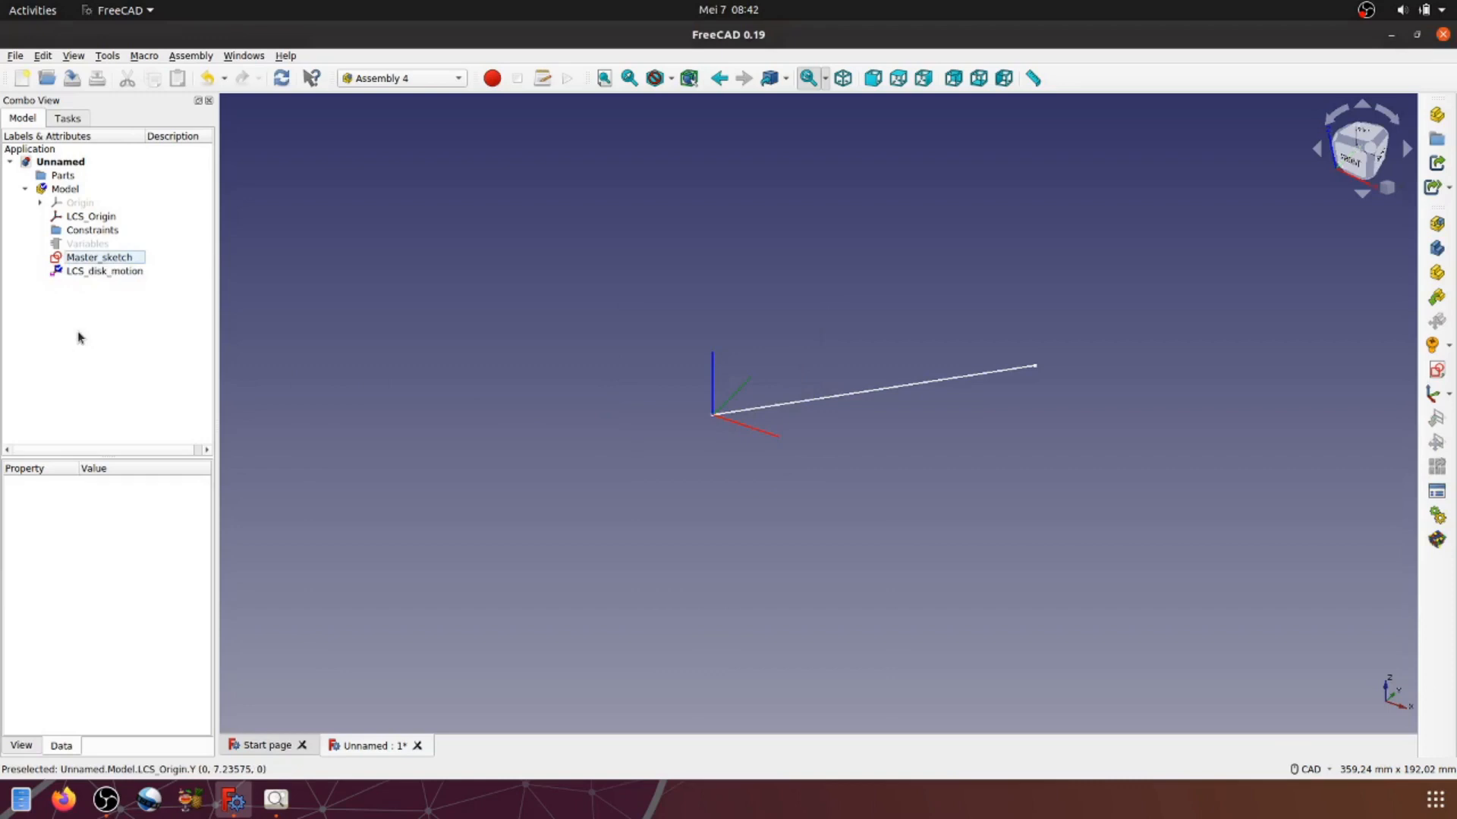
right_click(107, 272)
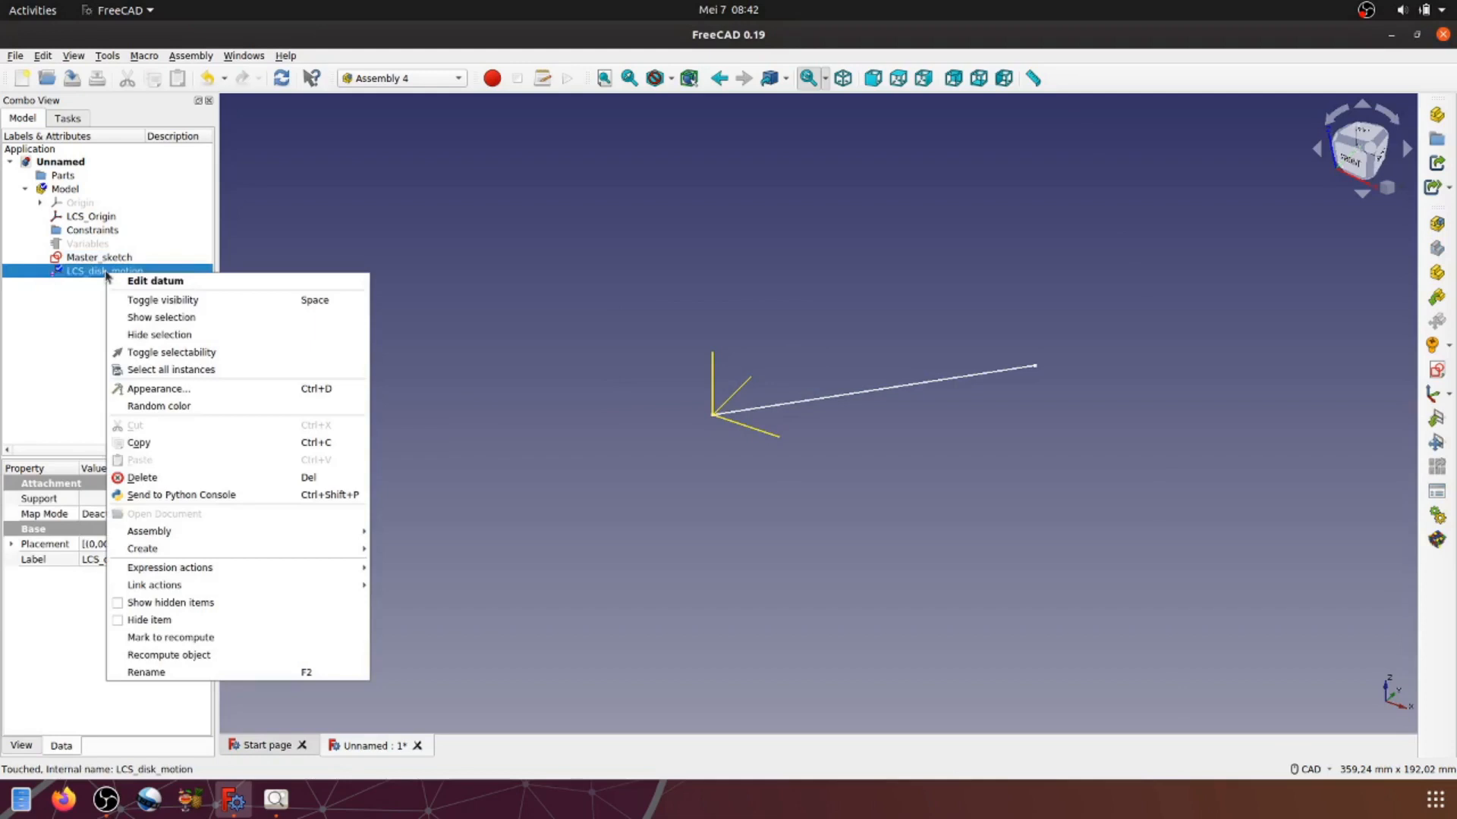
left_click(524, 300)
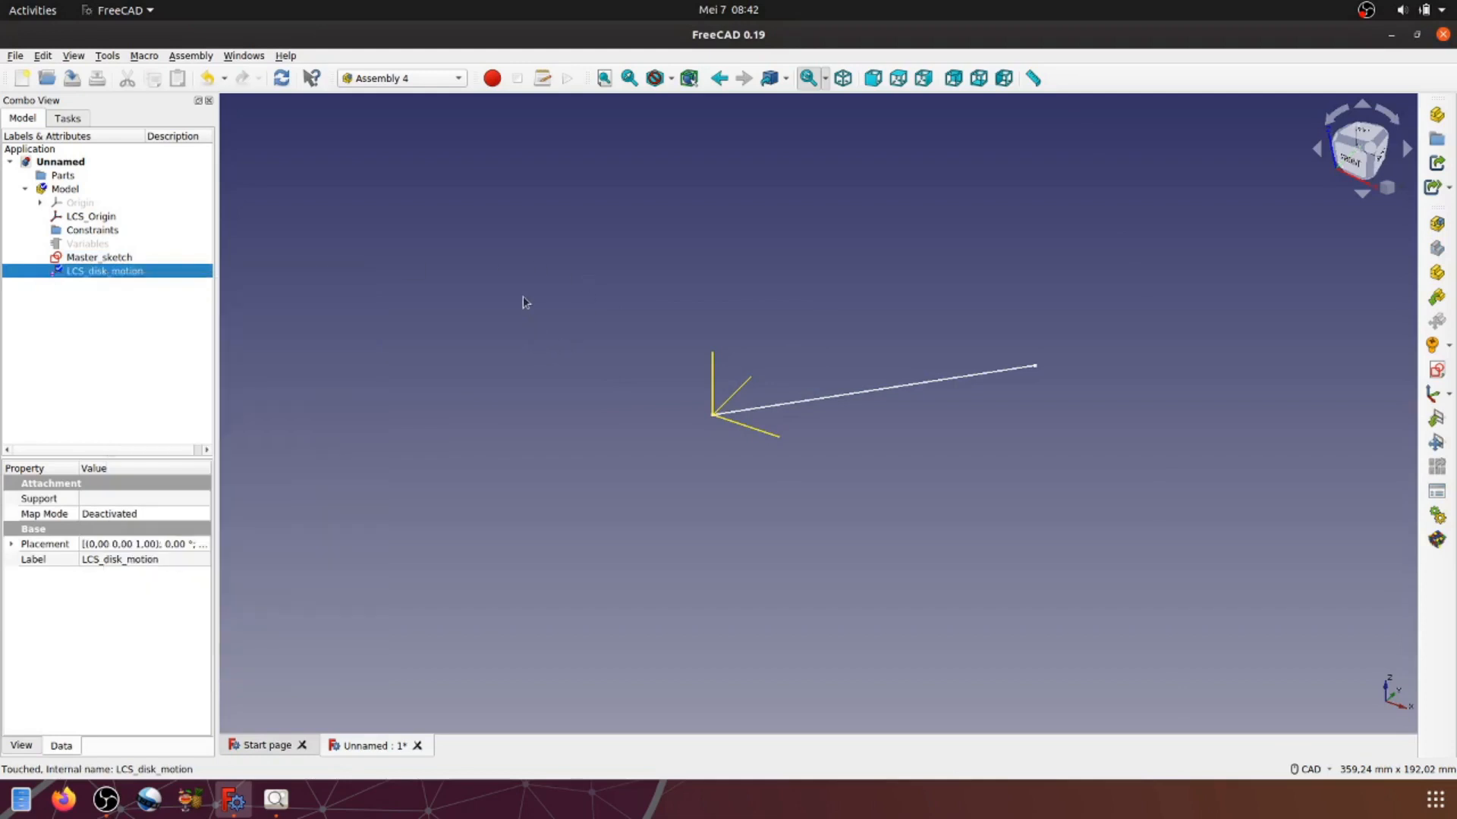
left_click(525, 302)
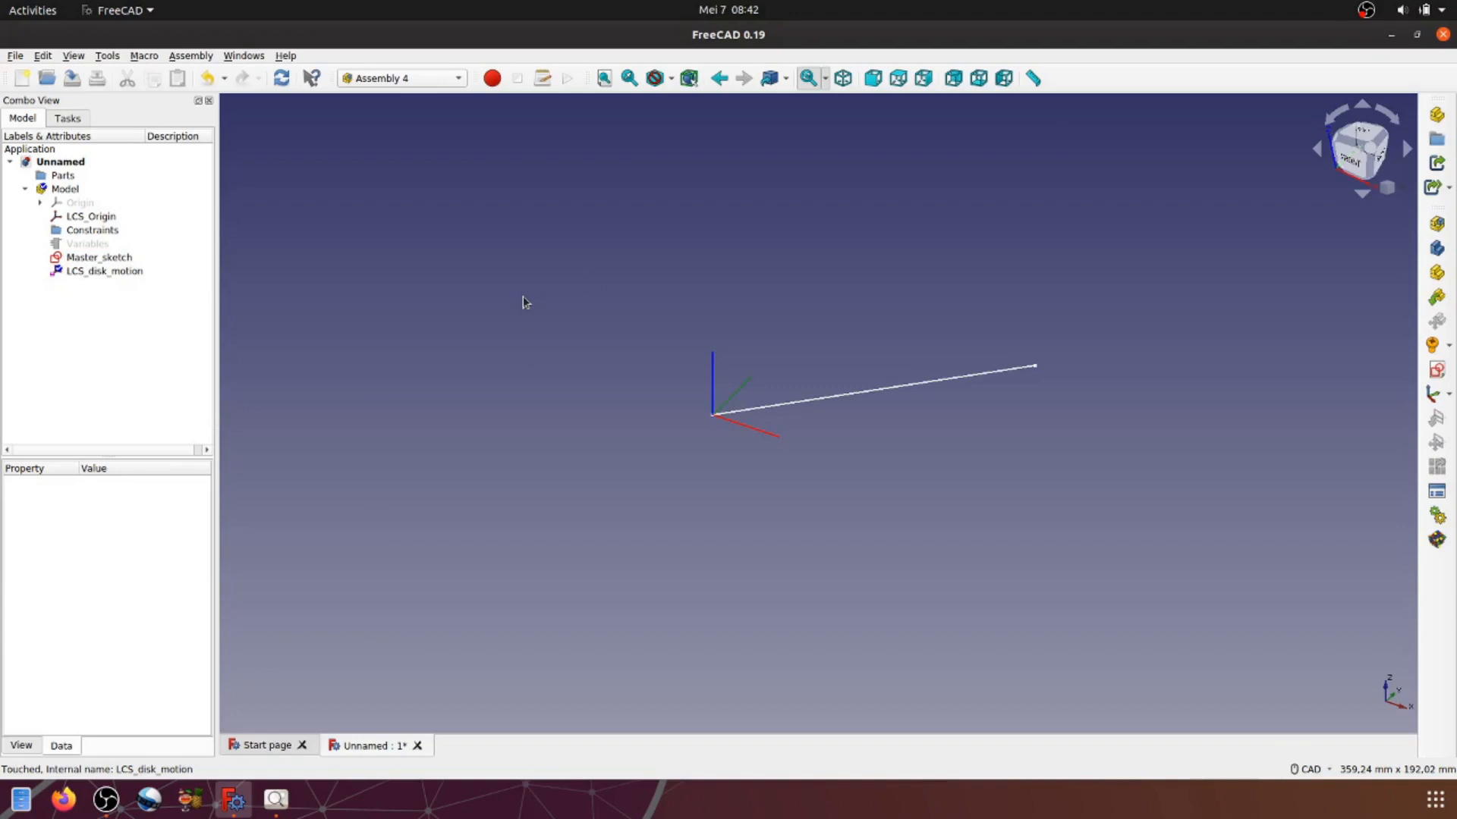
left_click(87, 275)
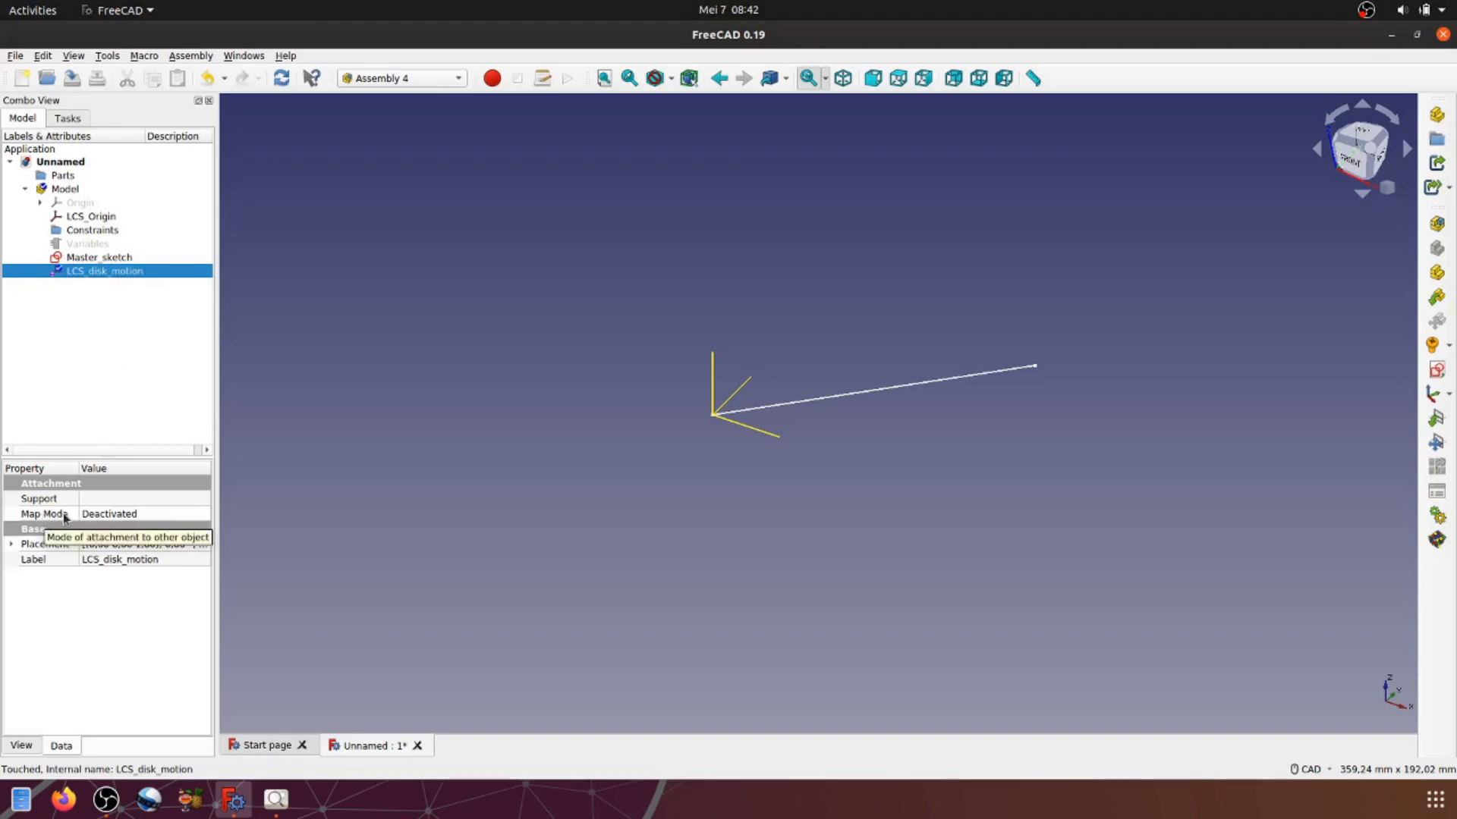
left_click(202, 518)
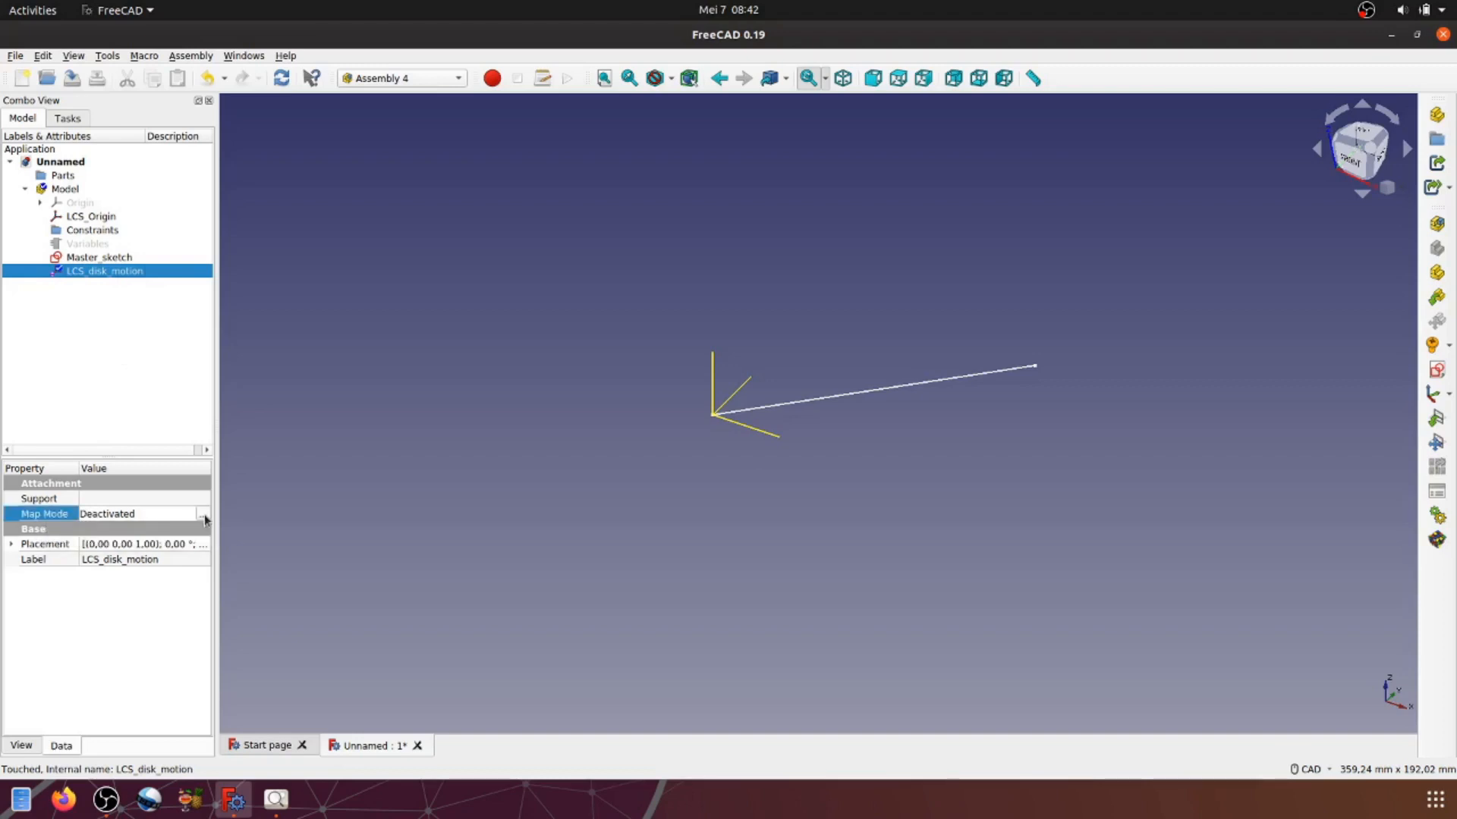
left_click(204, 517)
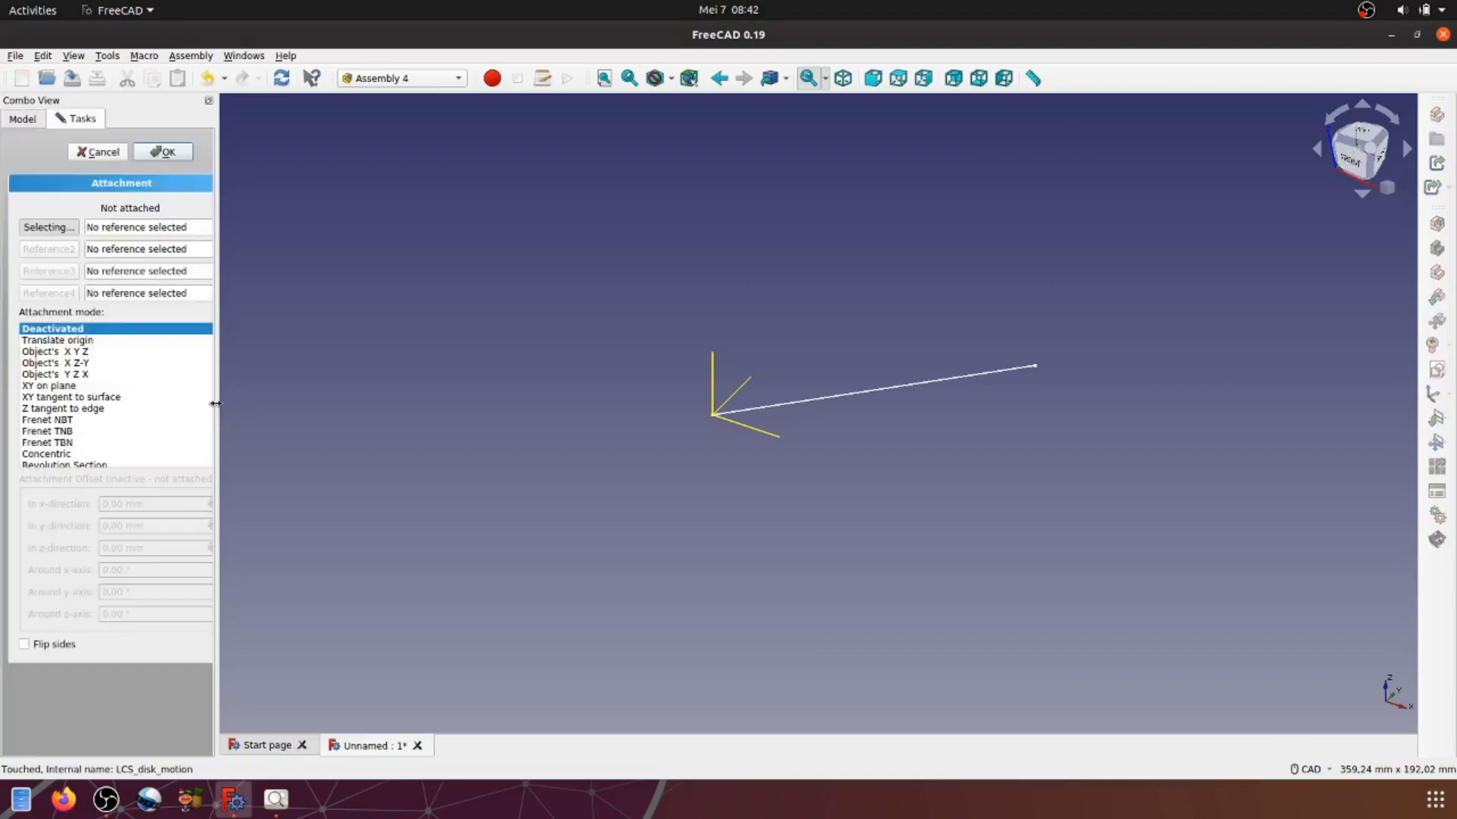
left_click_drag(220, 404, 287, 404)
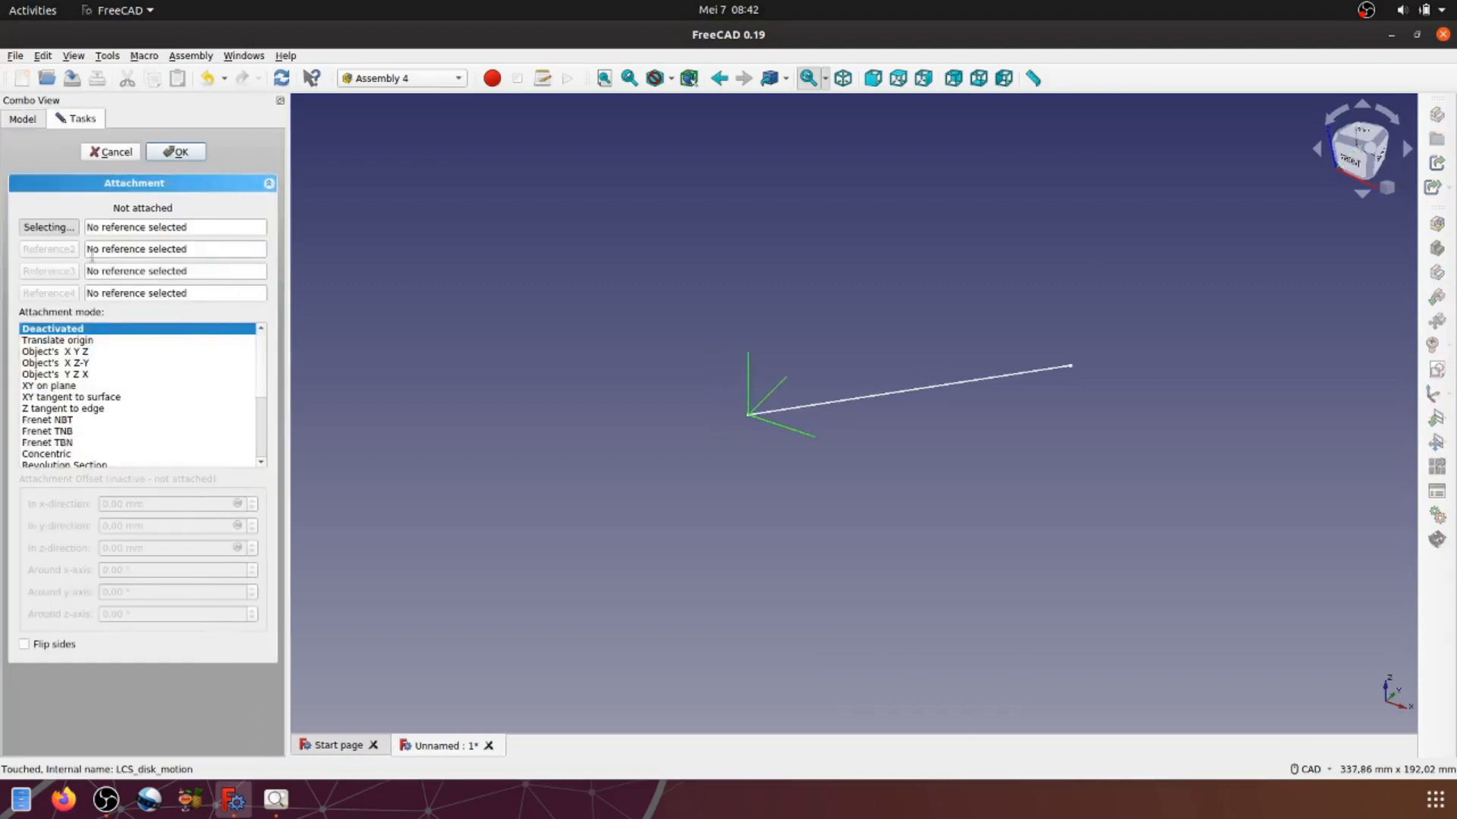
left_click(686, 582)
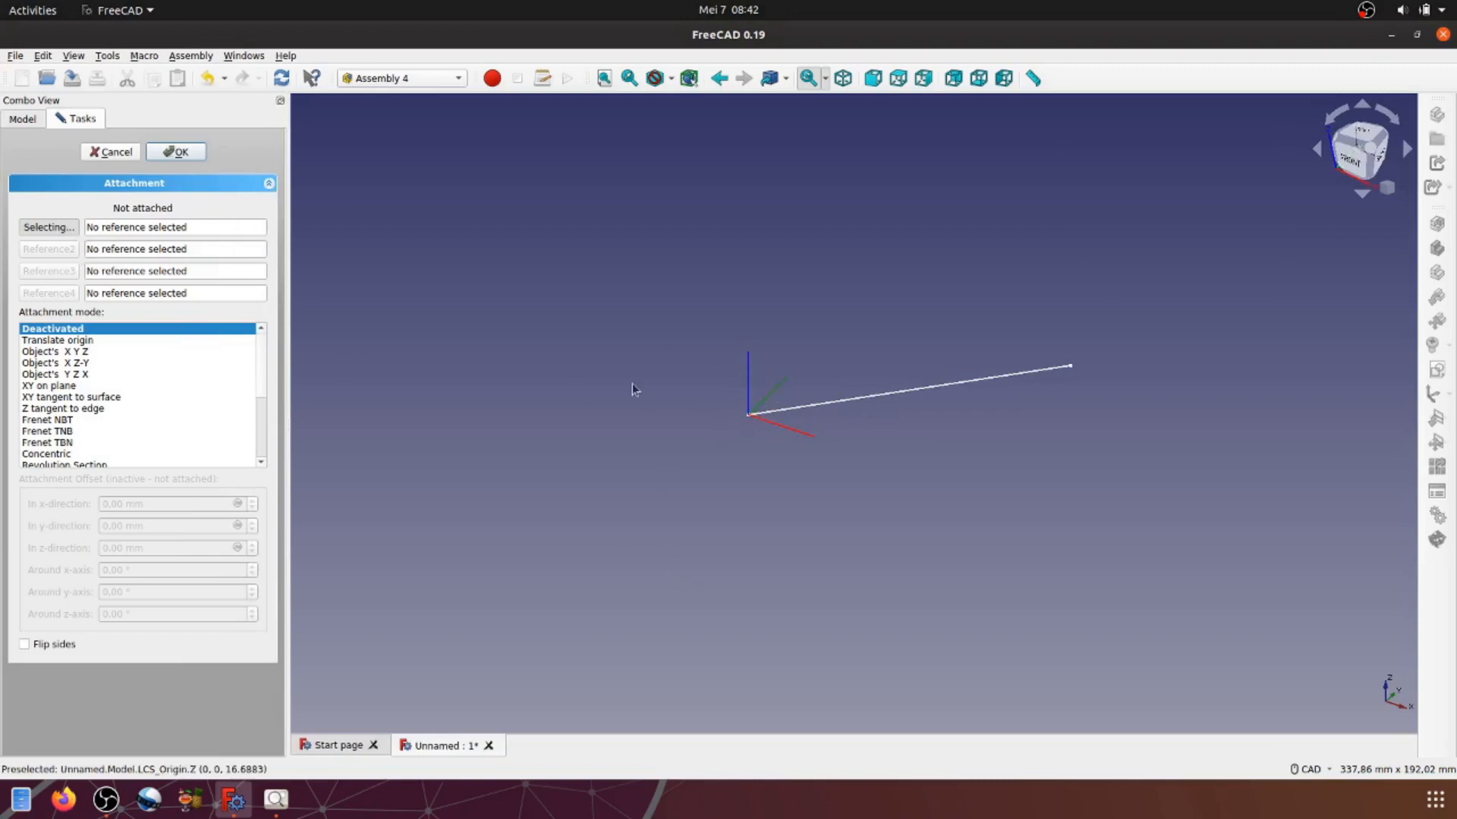
left_click(112, 151)
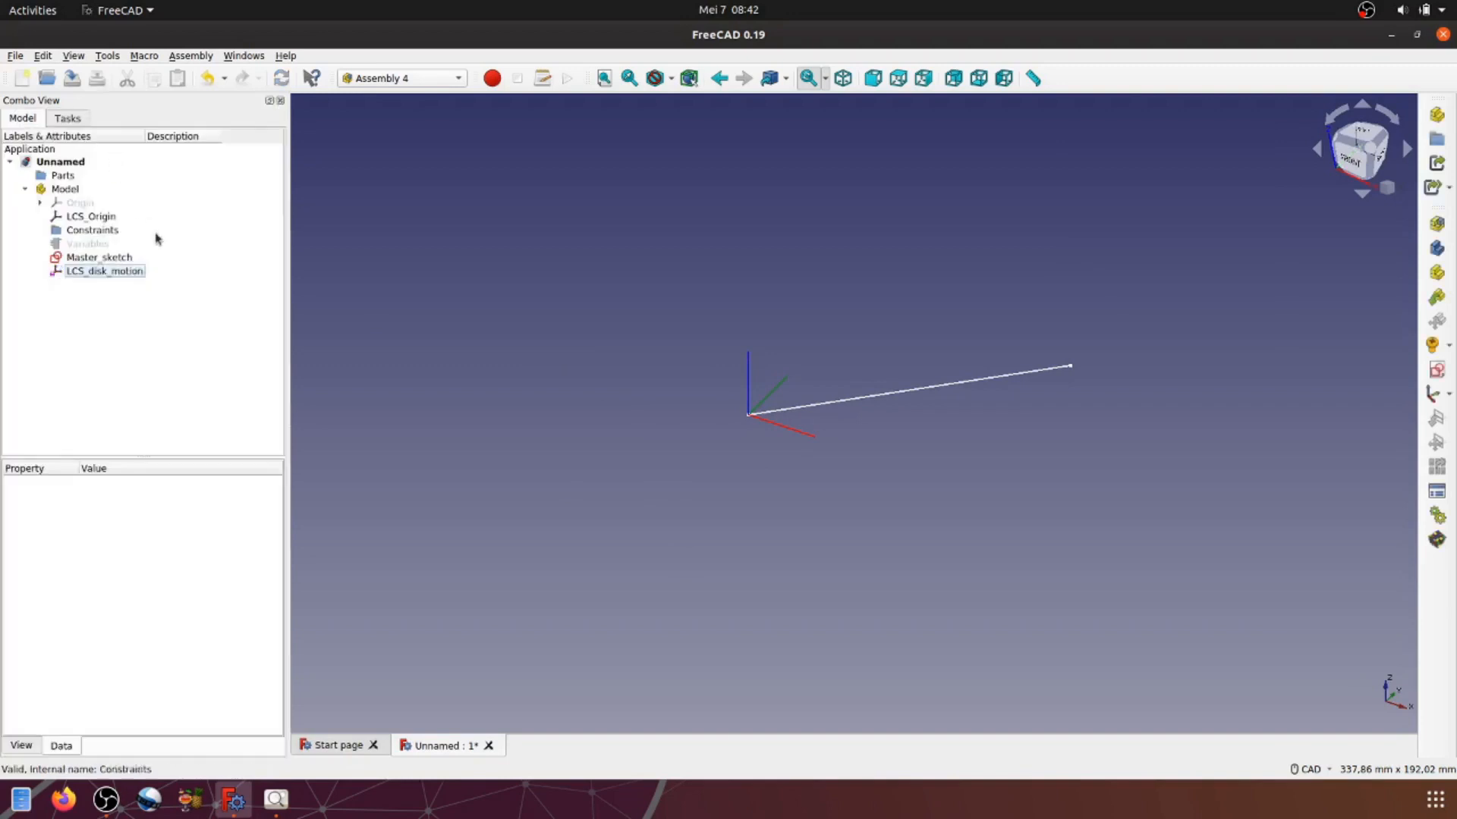
Step: Hide the LCS_disk_motion and LCS_Origin coordinate systems so that only the master sketch line is displayed
left_click(95, 272)
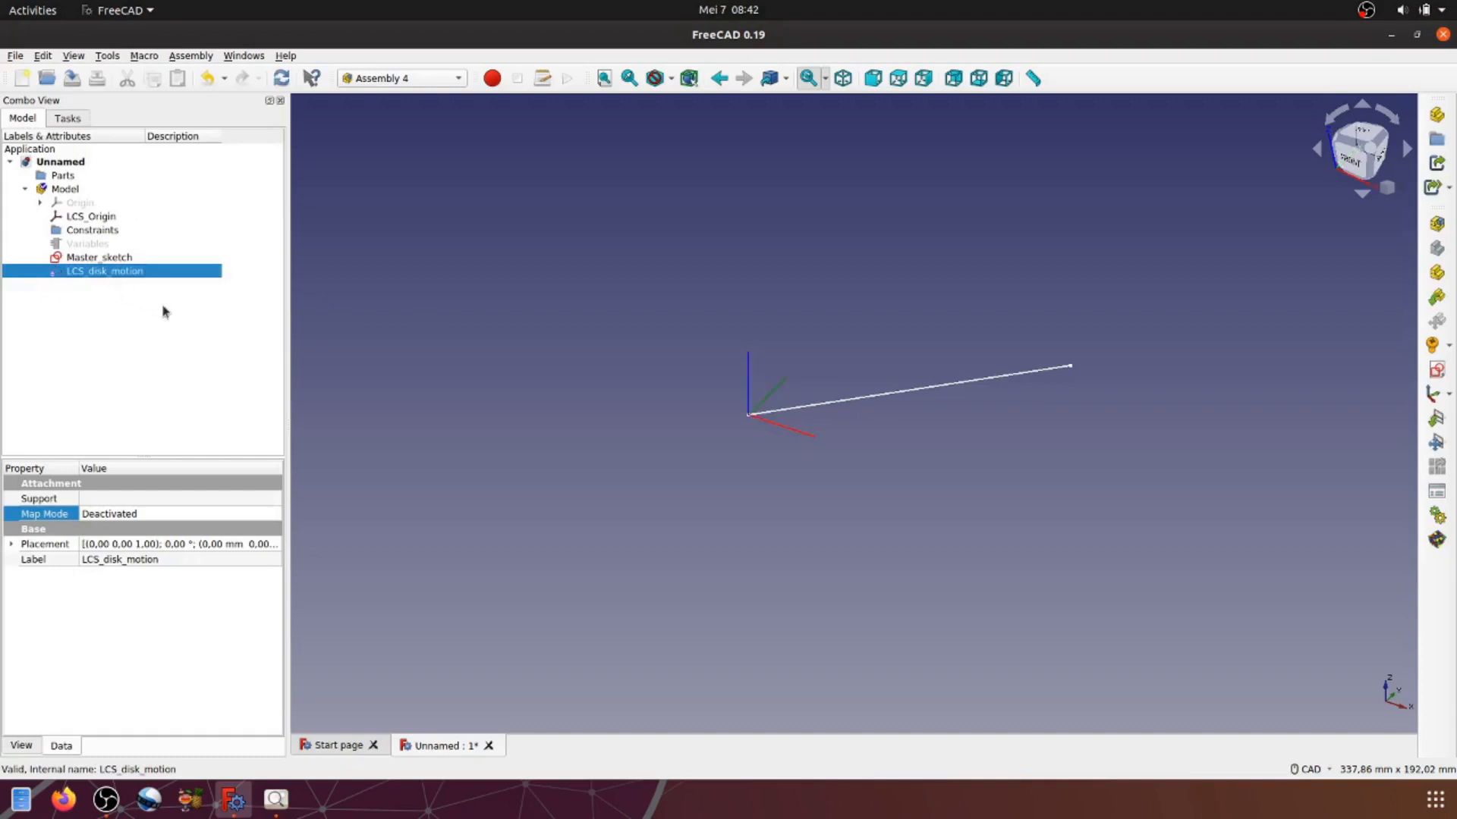
left_click(148, 354)
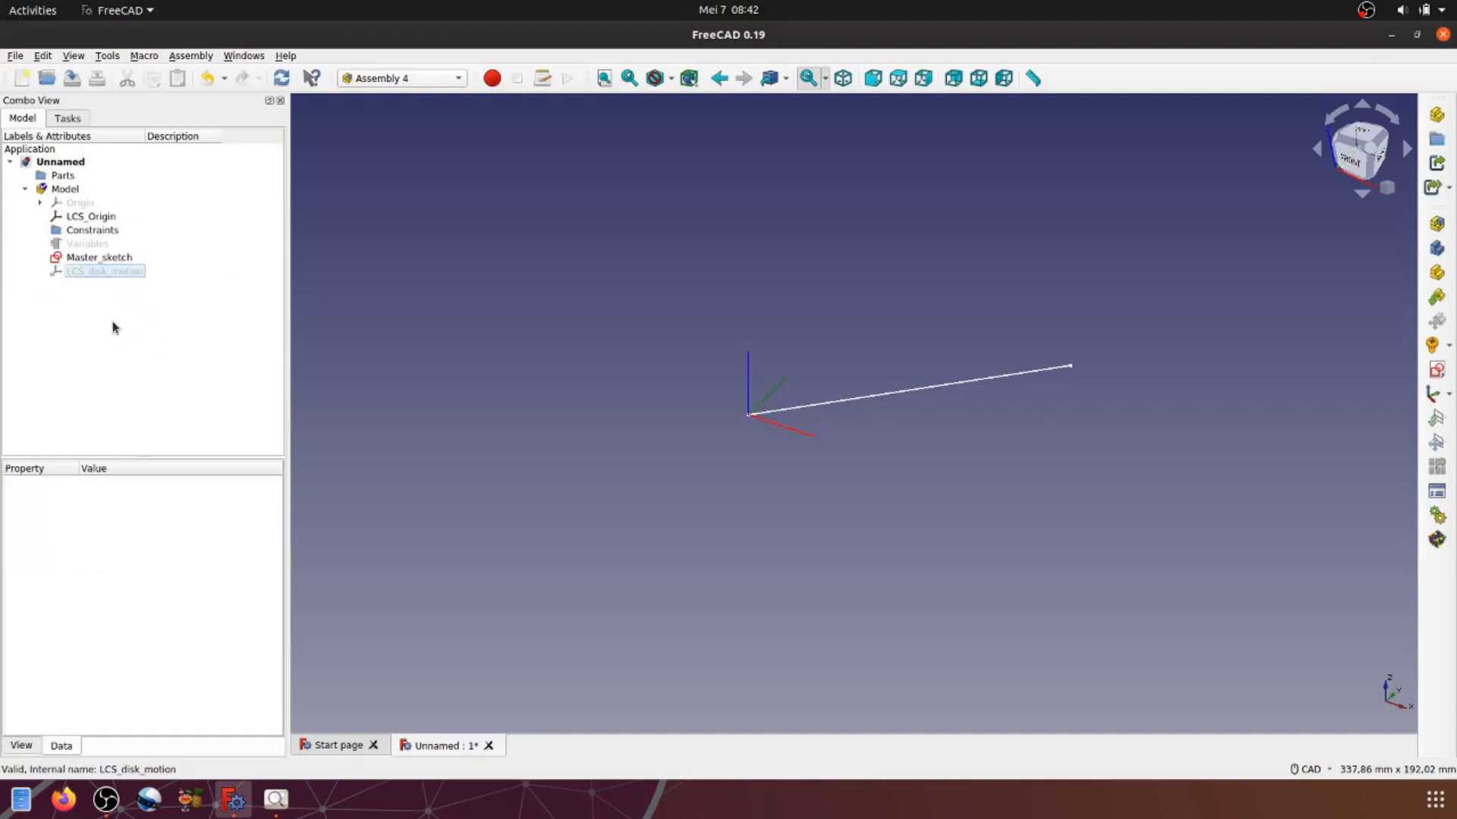
left_click(101, 218)
key("space")
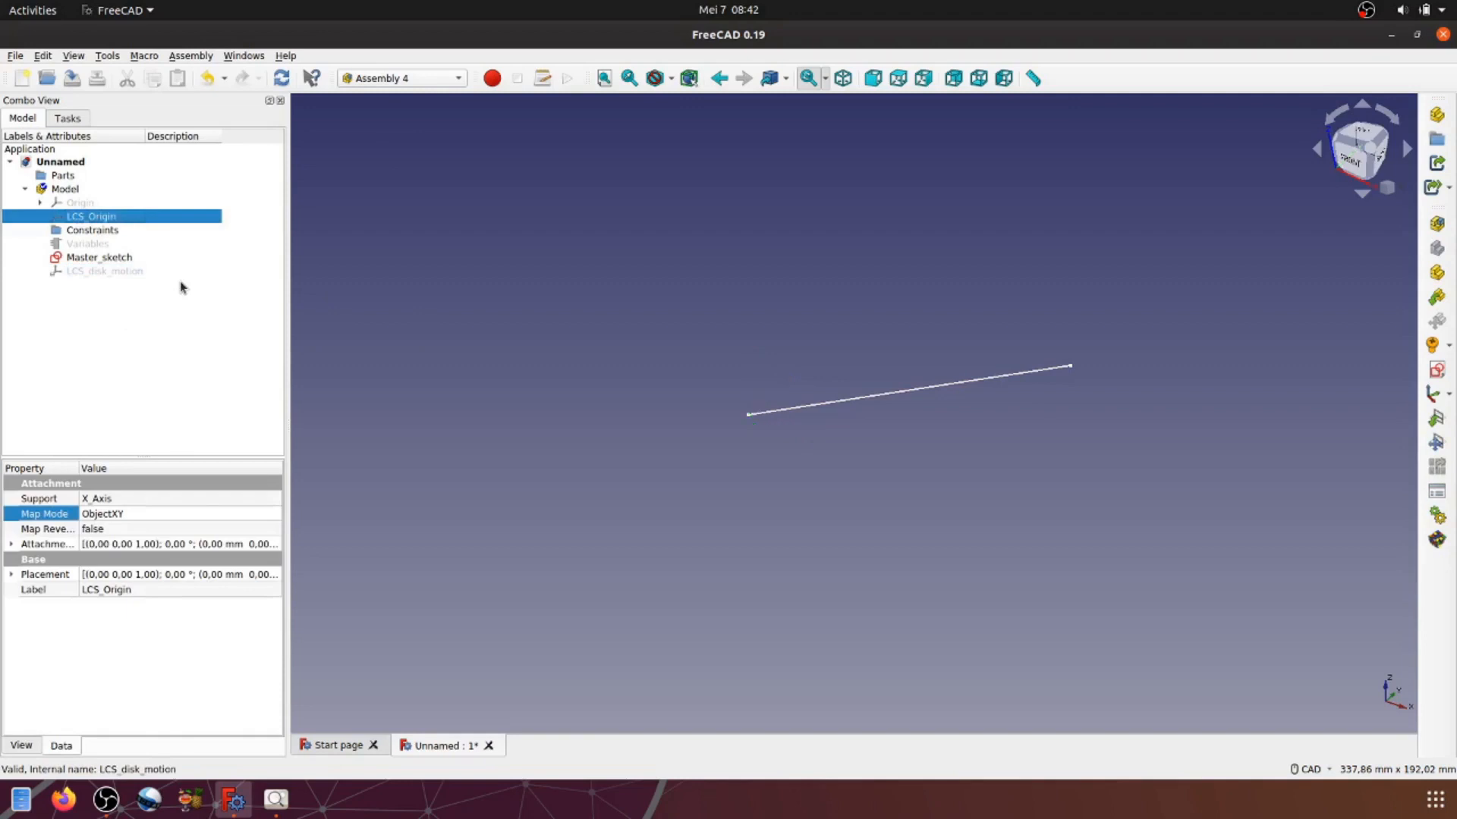
left_click(576, 329)
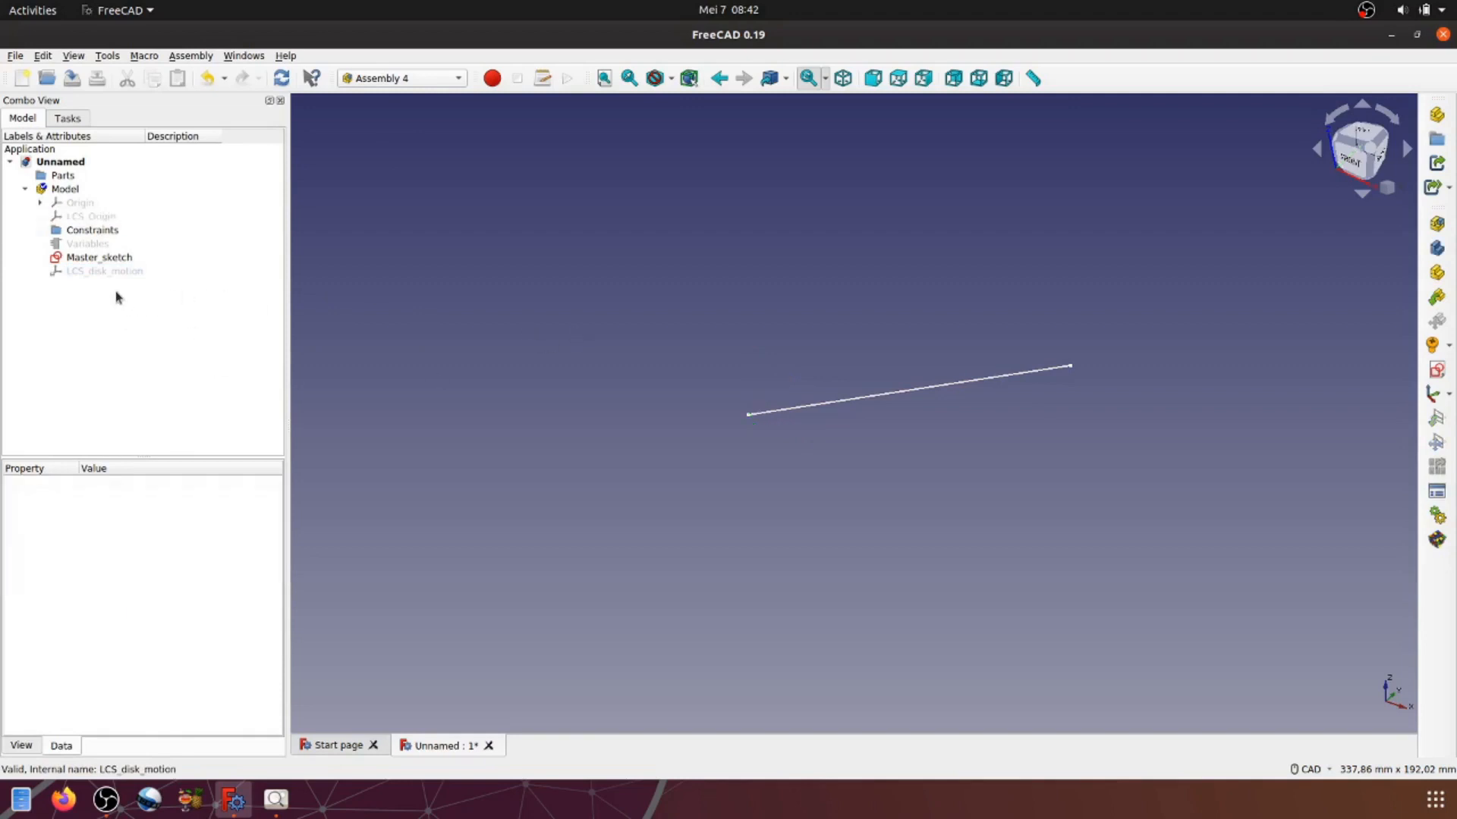
Step: Open the Map Mode attachment settings of LCS_disk_motion for editing
left_click(85, 273)
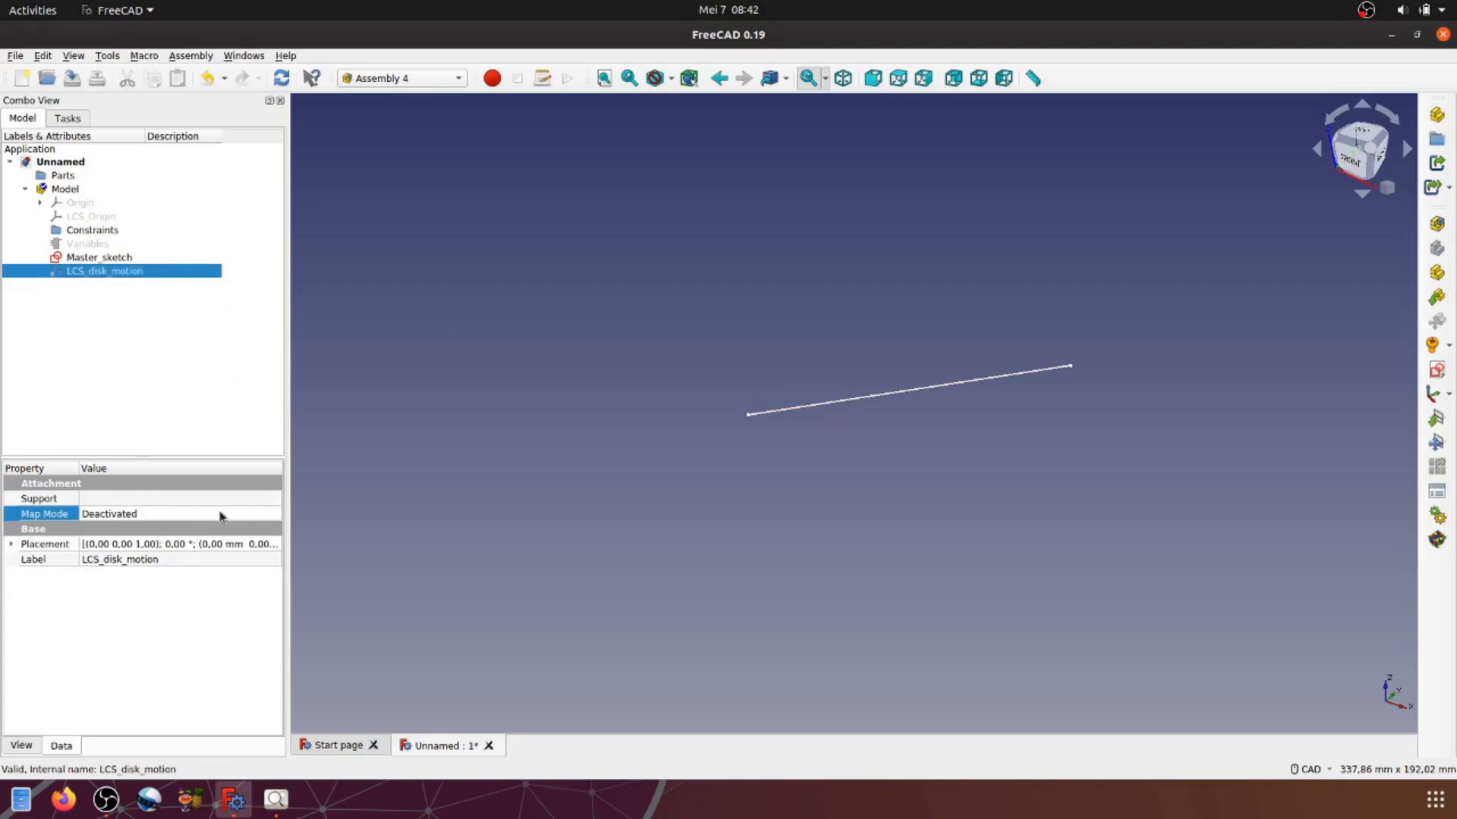
left_click(266, 516)
left_click(275, 515)
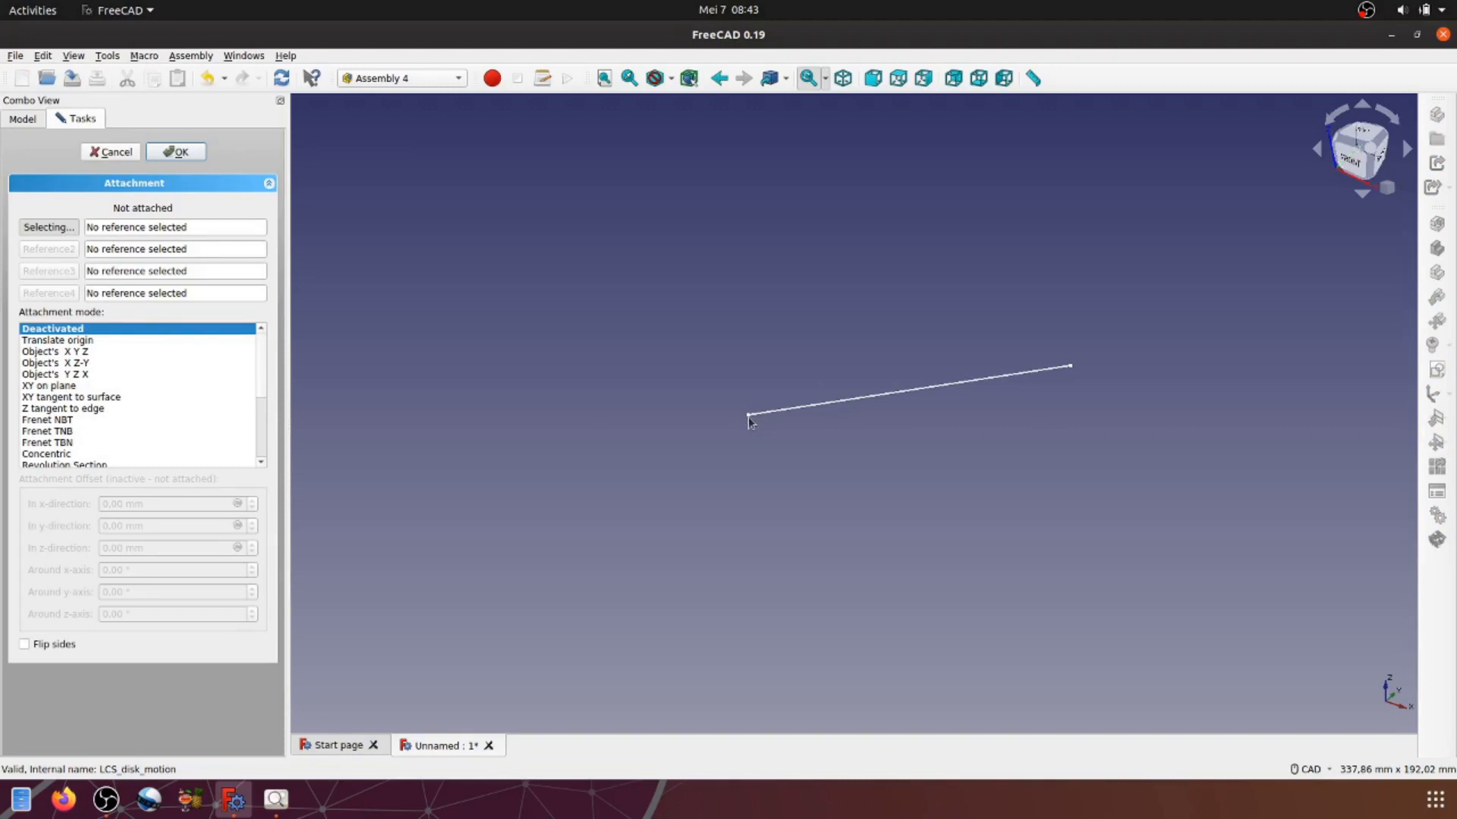
Step: Try to attach LCS_disk_motion to the sketch line's start point using the Align O-X-Y mode
left_click(61, 228)
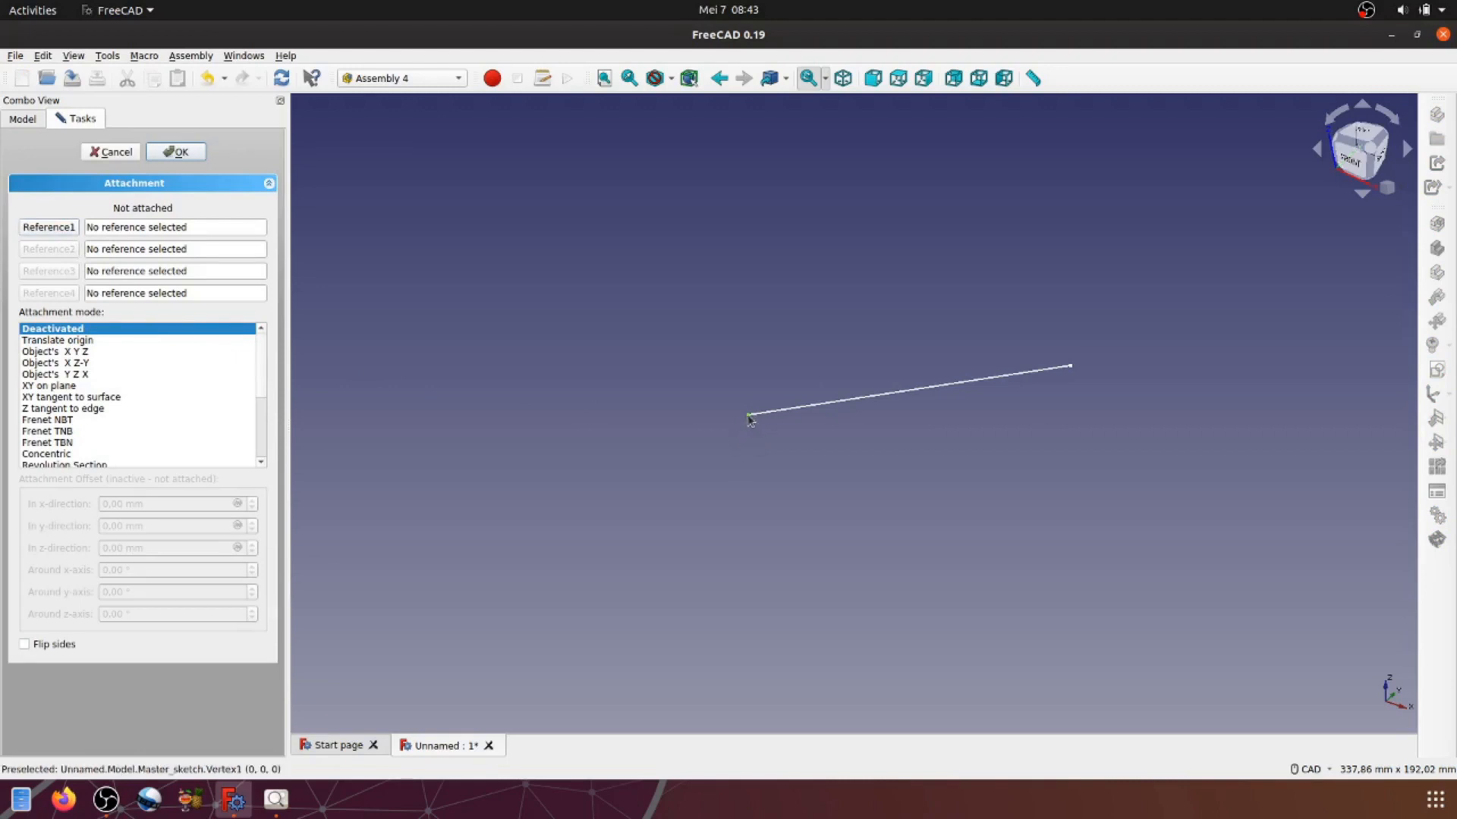
left_click(203, 226)
left_click_drag(204, 226, 82, 228)
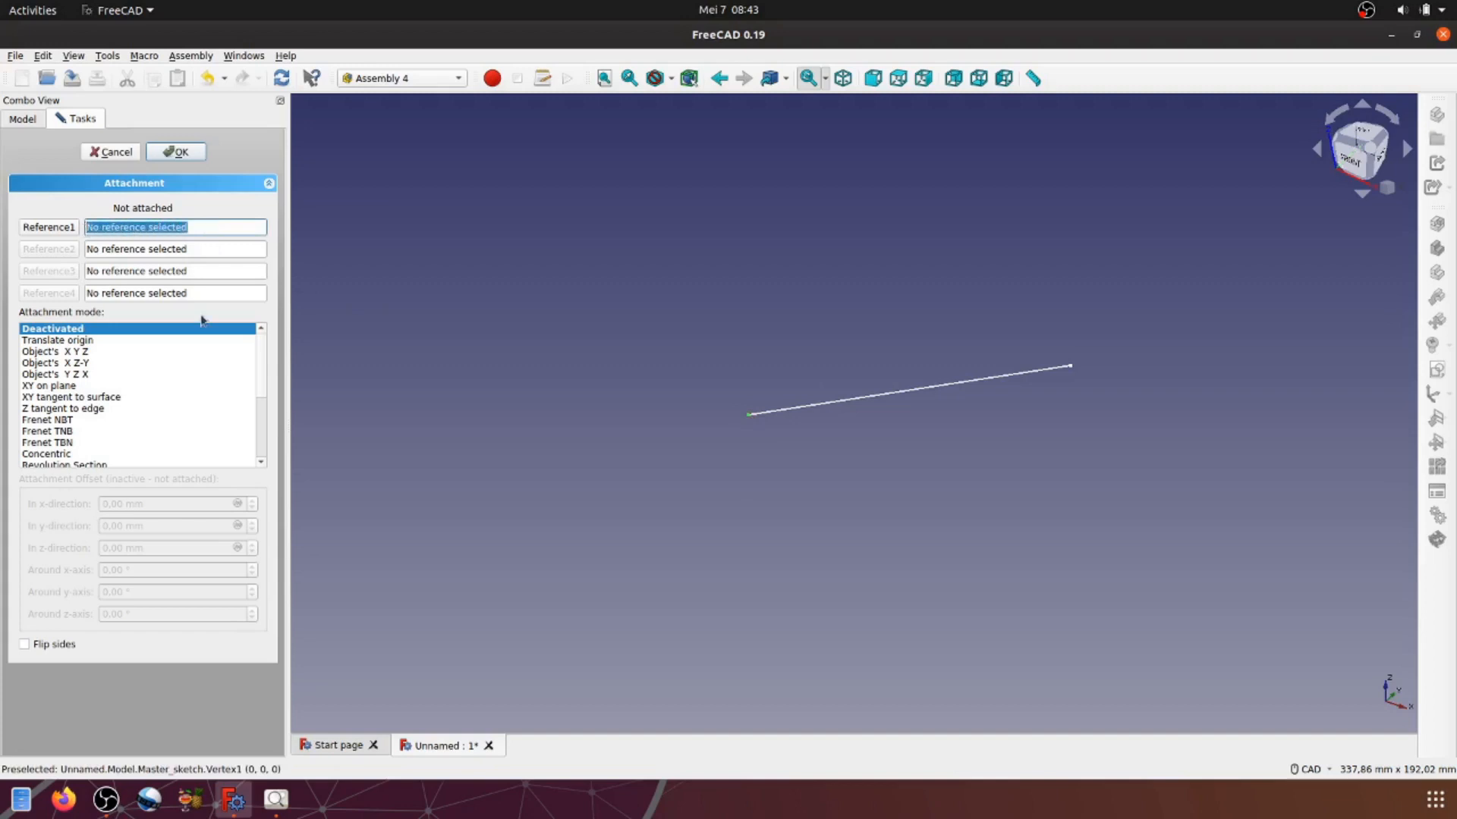
left_click(748, 417)
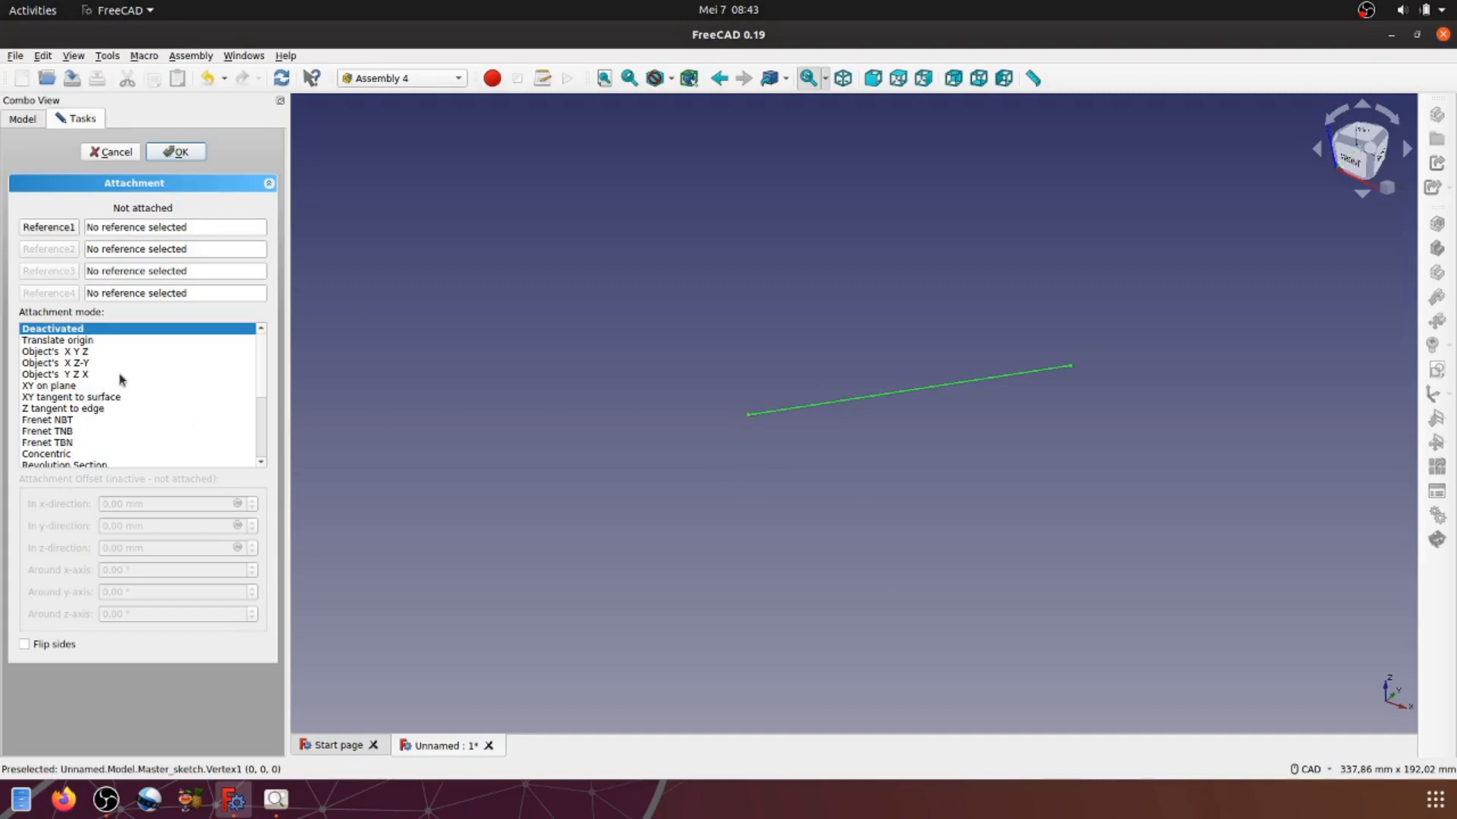
scroll(262, 391, "down", 2)
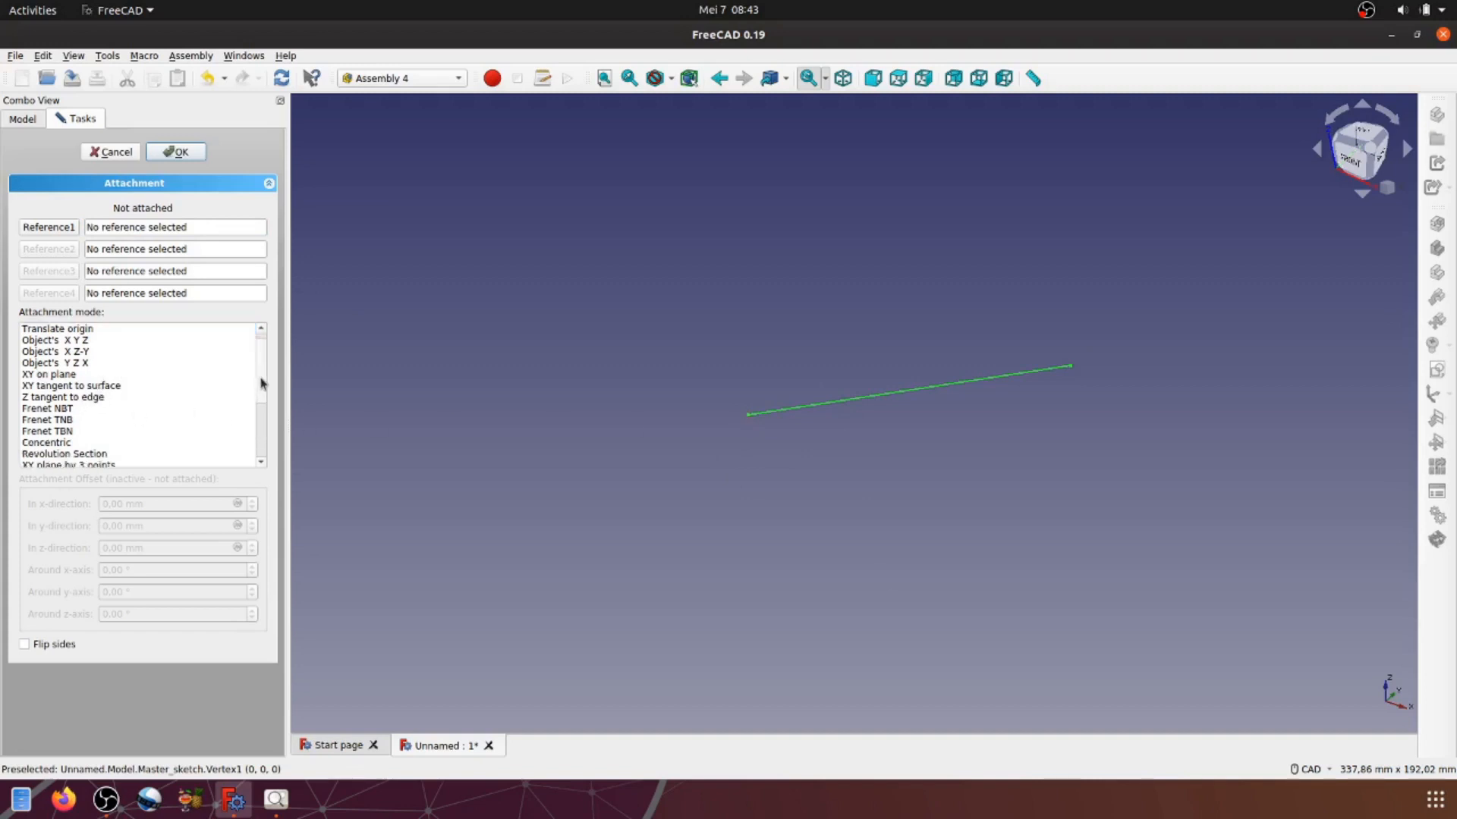
scroll(261, 396, "down", 3)
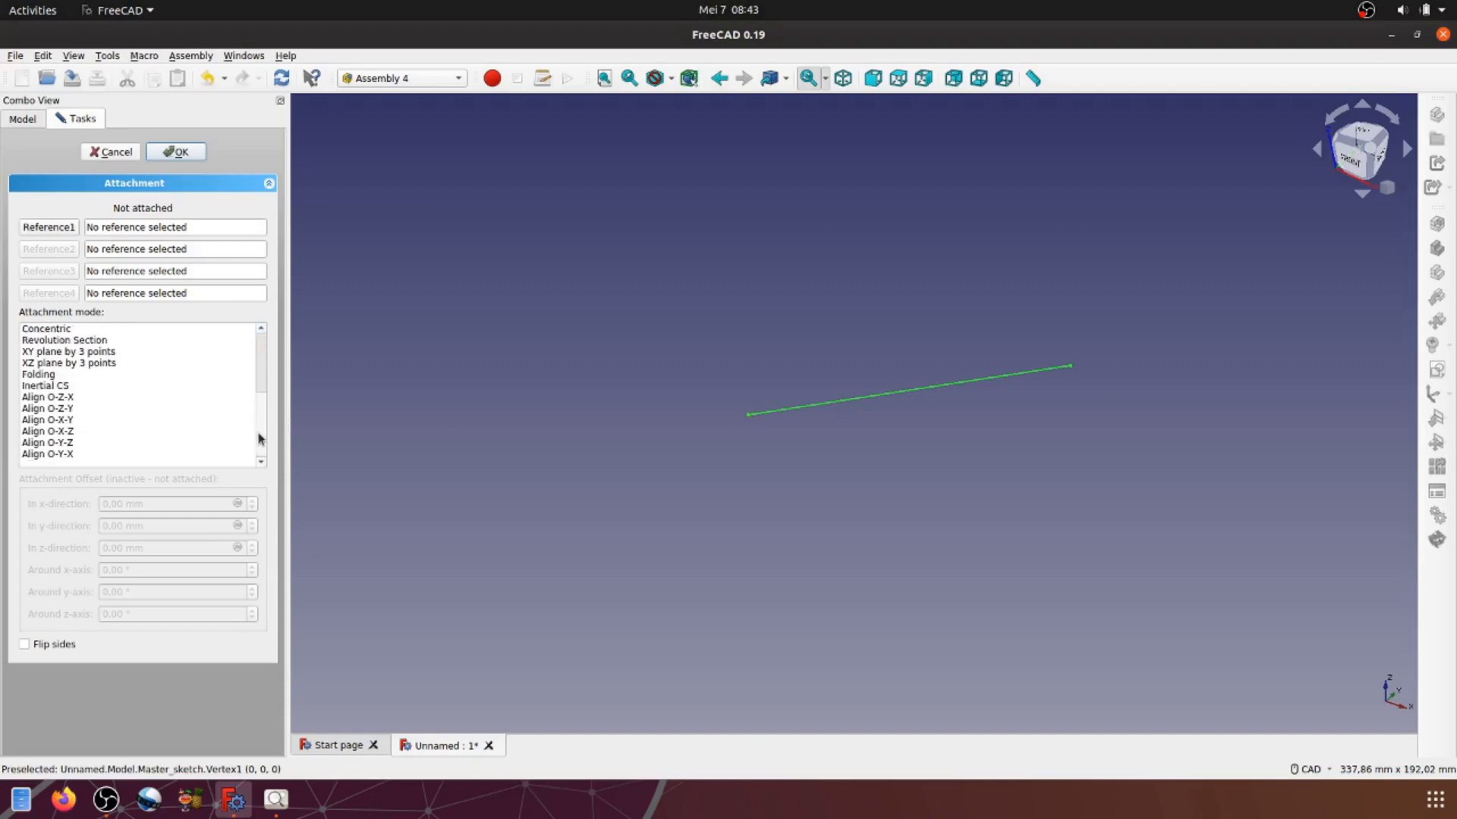
left_click(56, 421)
left_click(732, 452)
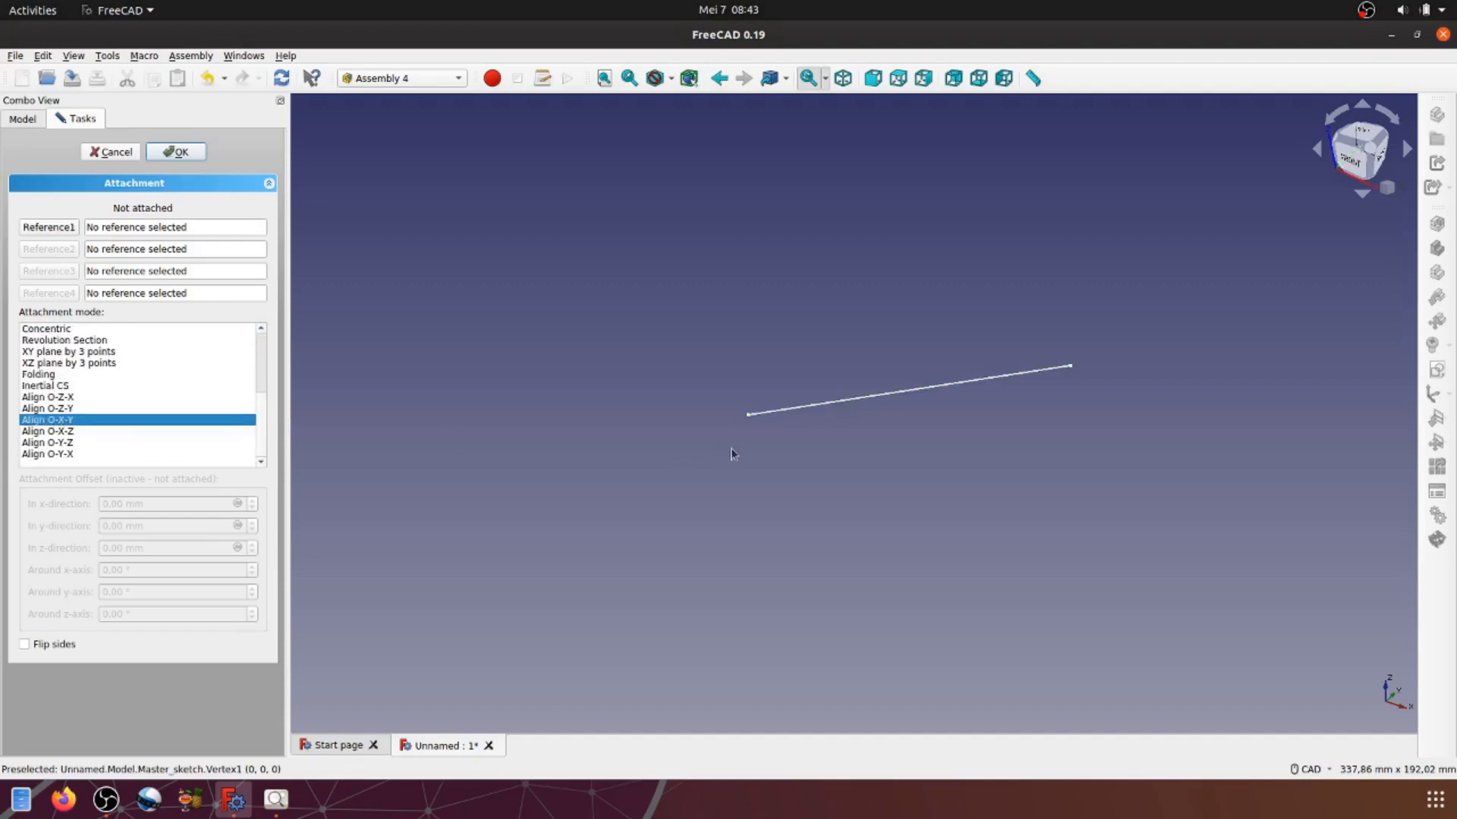
Step: Attach LCS_disk_motion to Vertex1 of Master_sketch at the line's start point, using the Translate origin mode
left_click(67, 229)
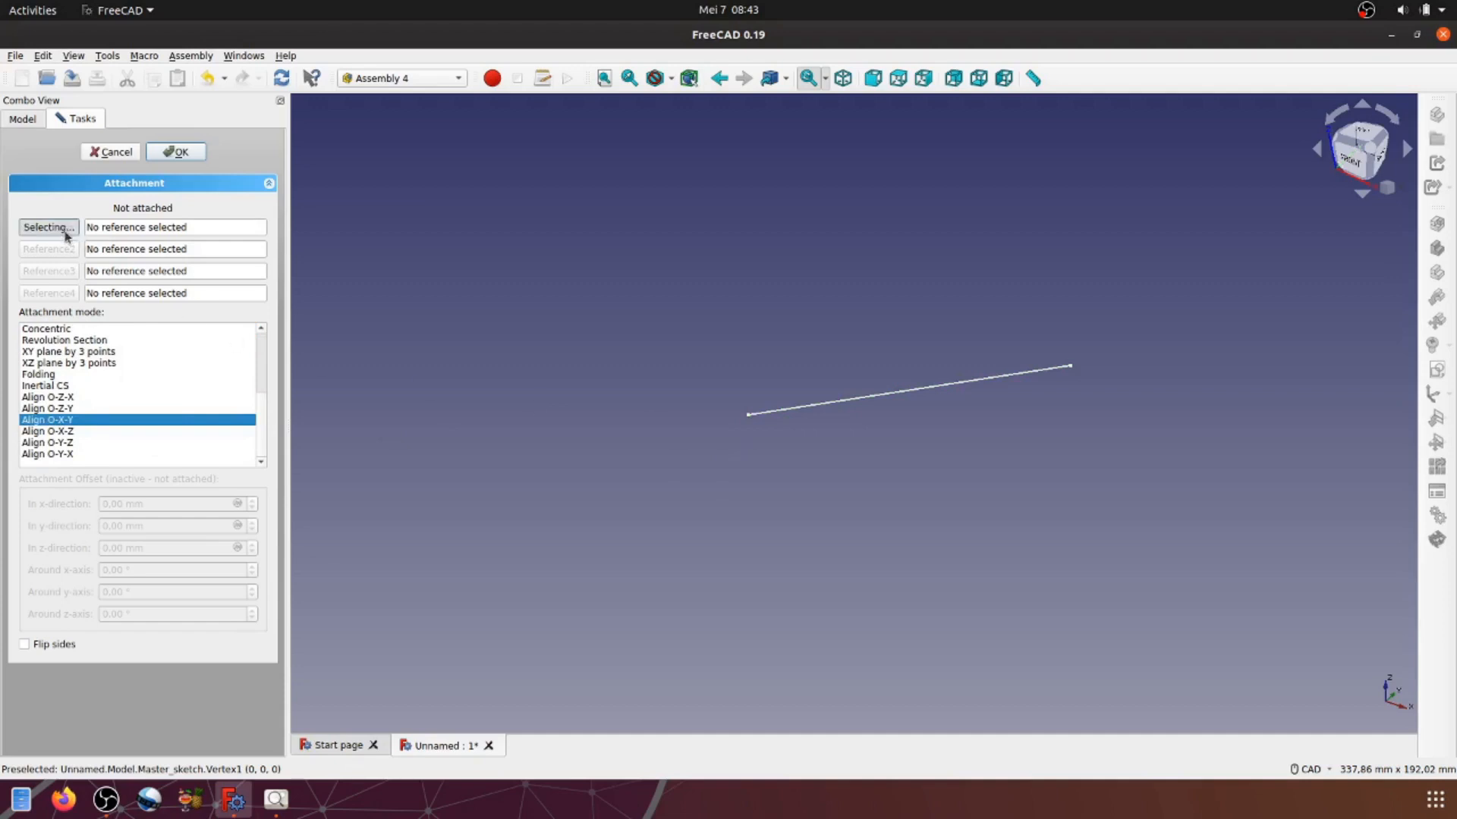
left_click(748, 417)
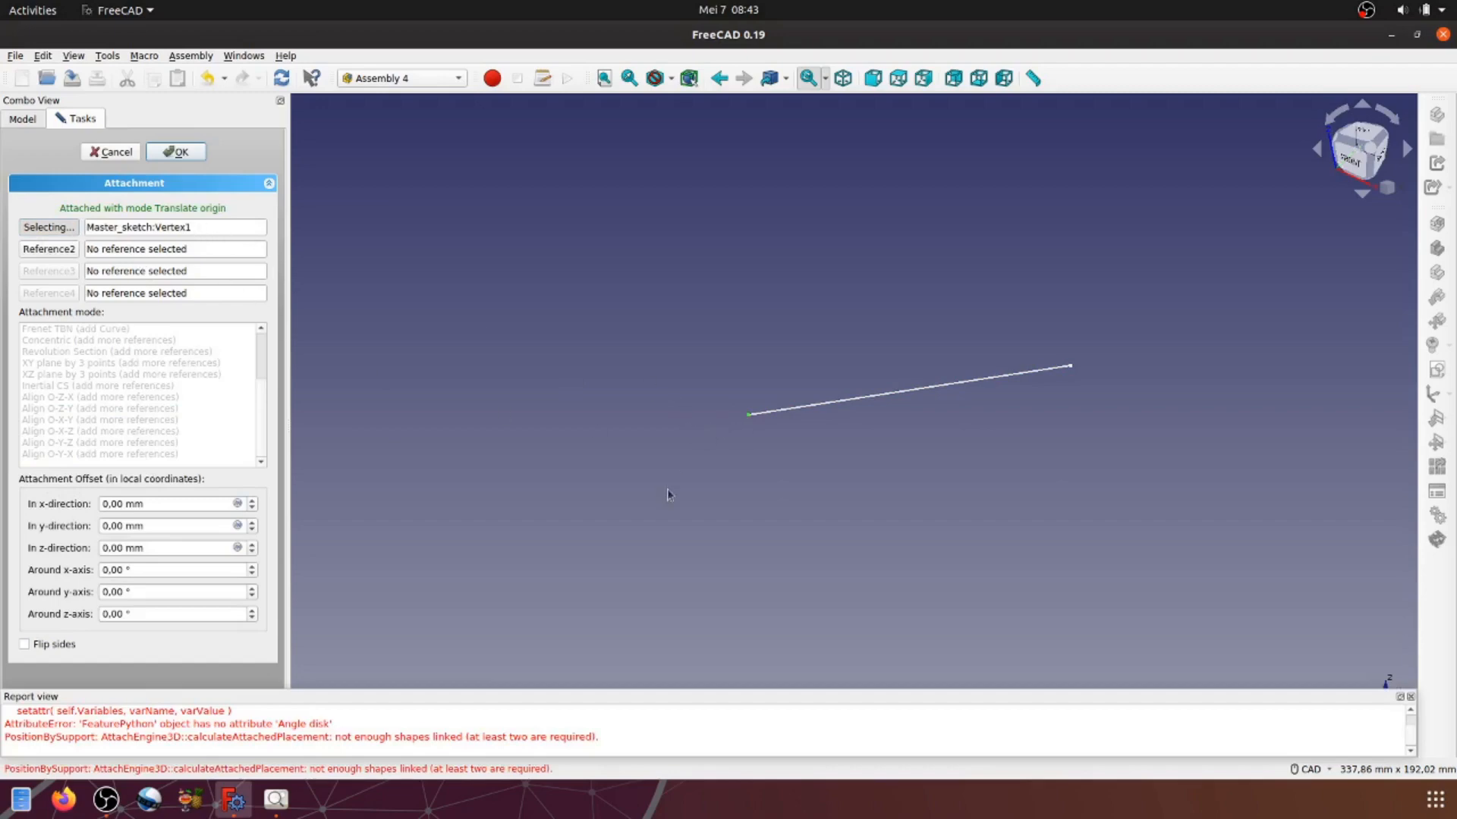
left_click(1409, 697)
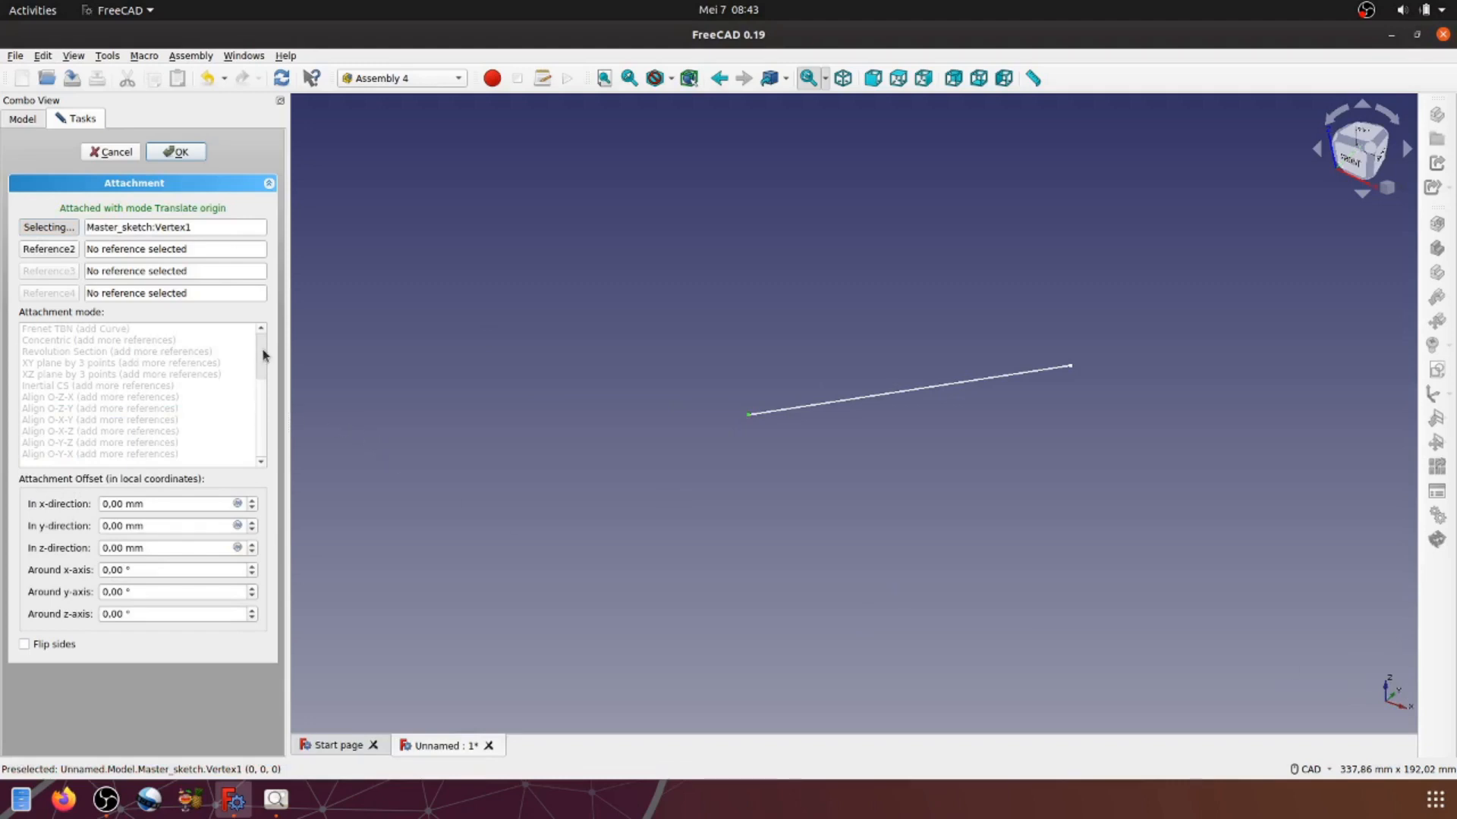
scroll(264, 355, "up", 3)
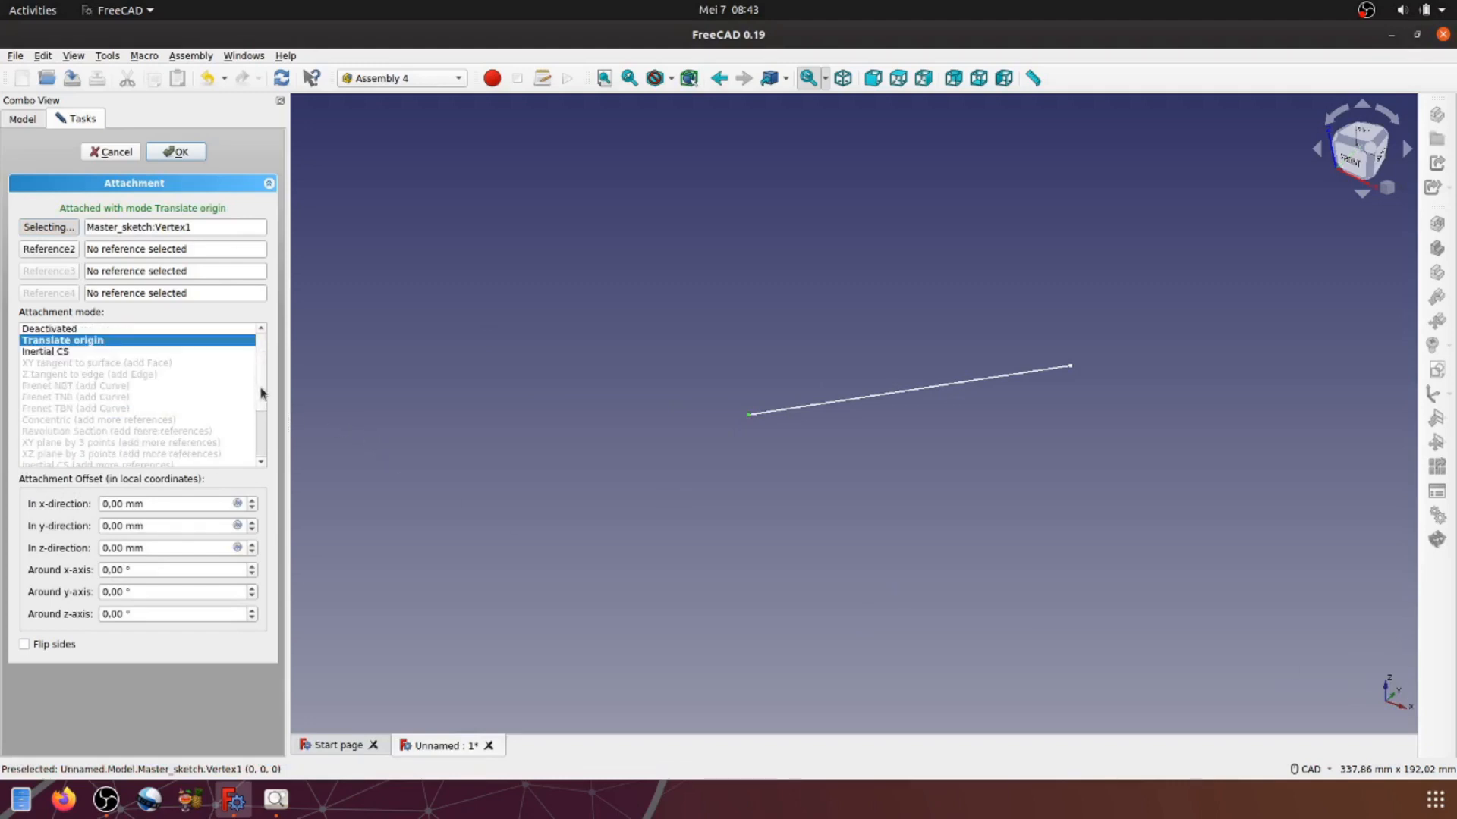
mouse_move(263, 393)
left_mouse_down()
mouse_move(266, 469)
mouse_move(272, 370)
left_mouse_up()
left_click(179, 153)
left_click(534, 423)
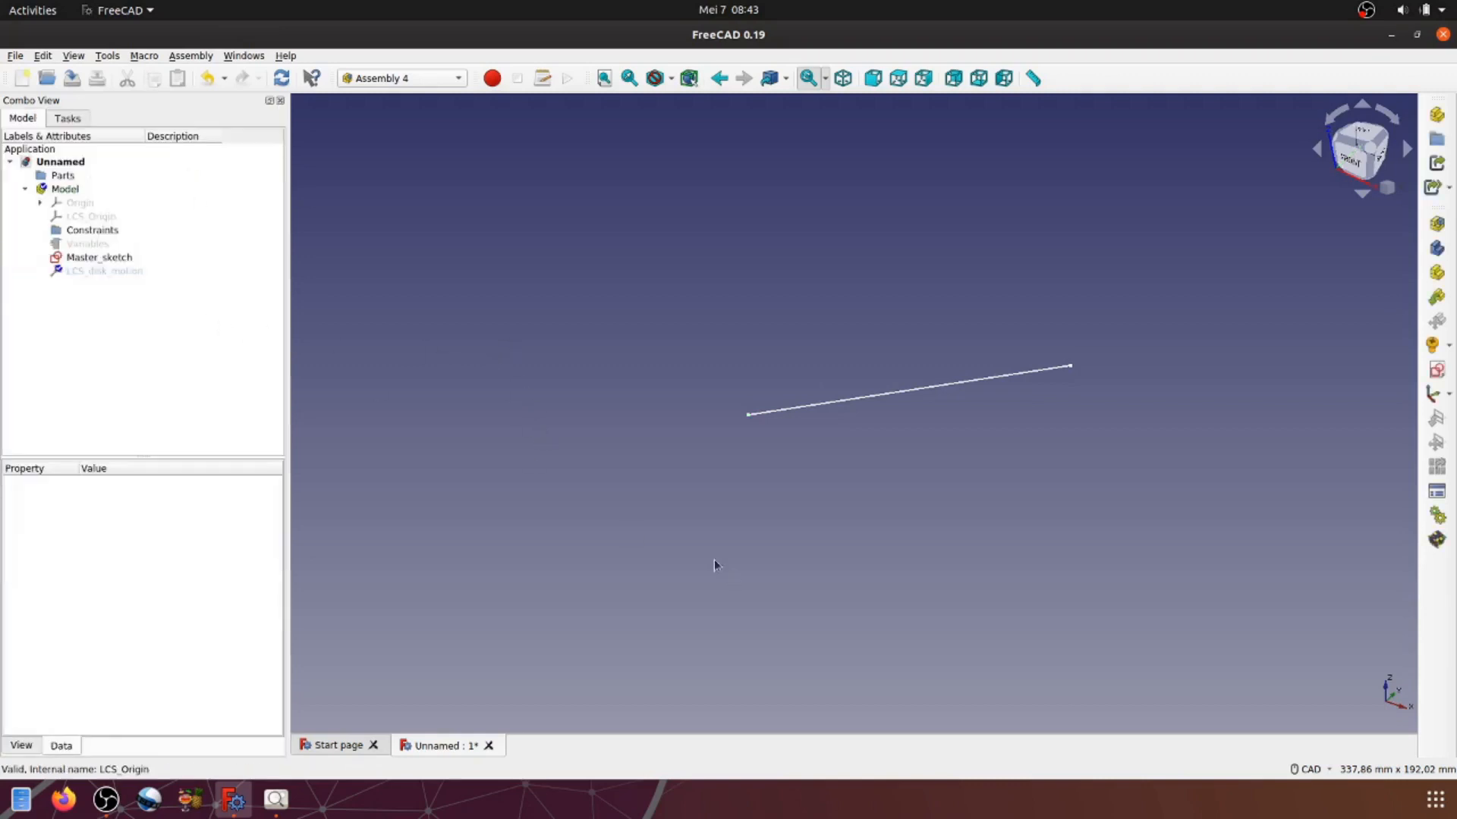
Step: Make the LCS_disk_motion coordinate system visible and open the Animate Assembly dialog beside the model
left_click(114, 271)
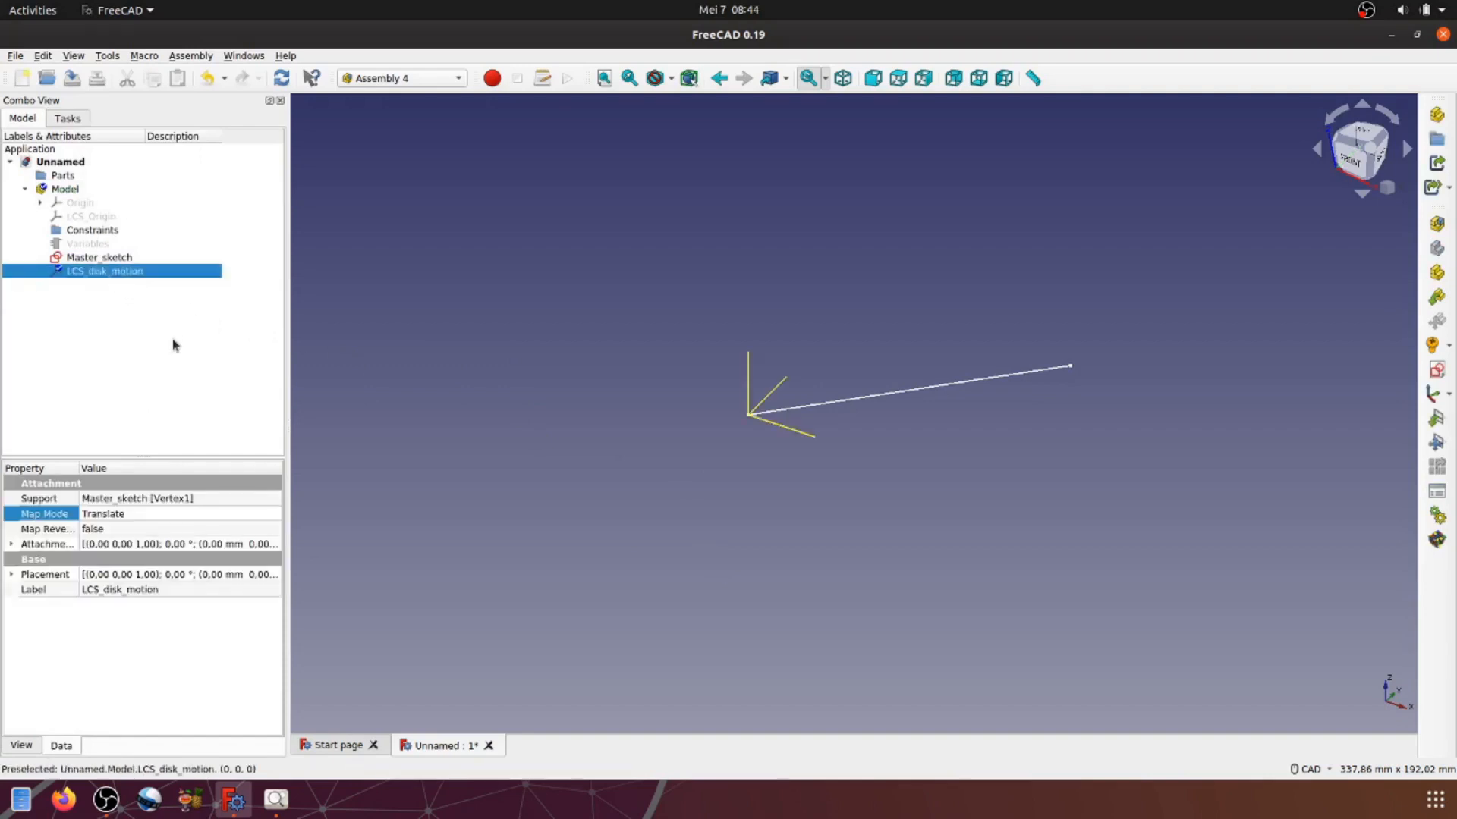
left_click(682, 512)
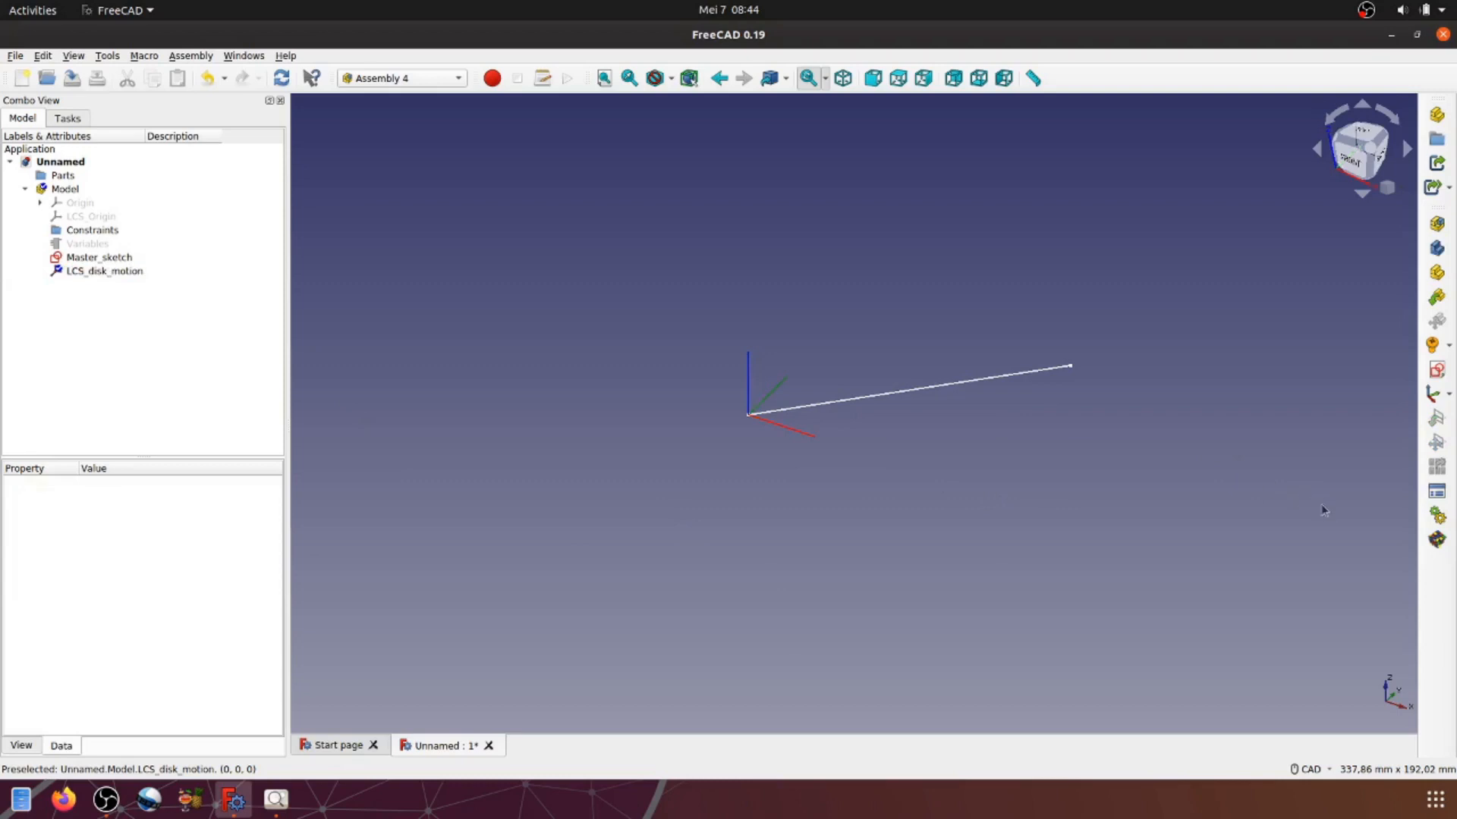
left_click(1436, 515)
left_click_drag(755, 295, 1172, 135)
middle_click_drag(1106, 524, 966, 566)
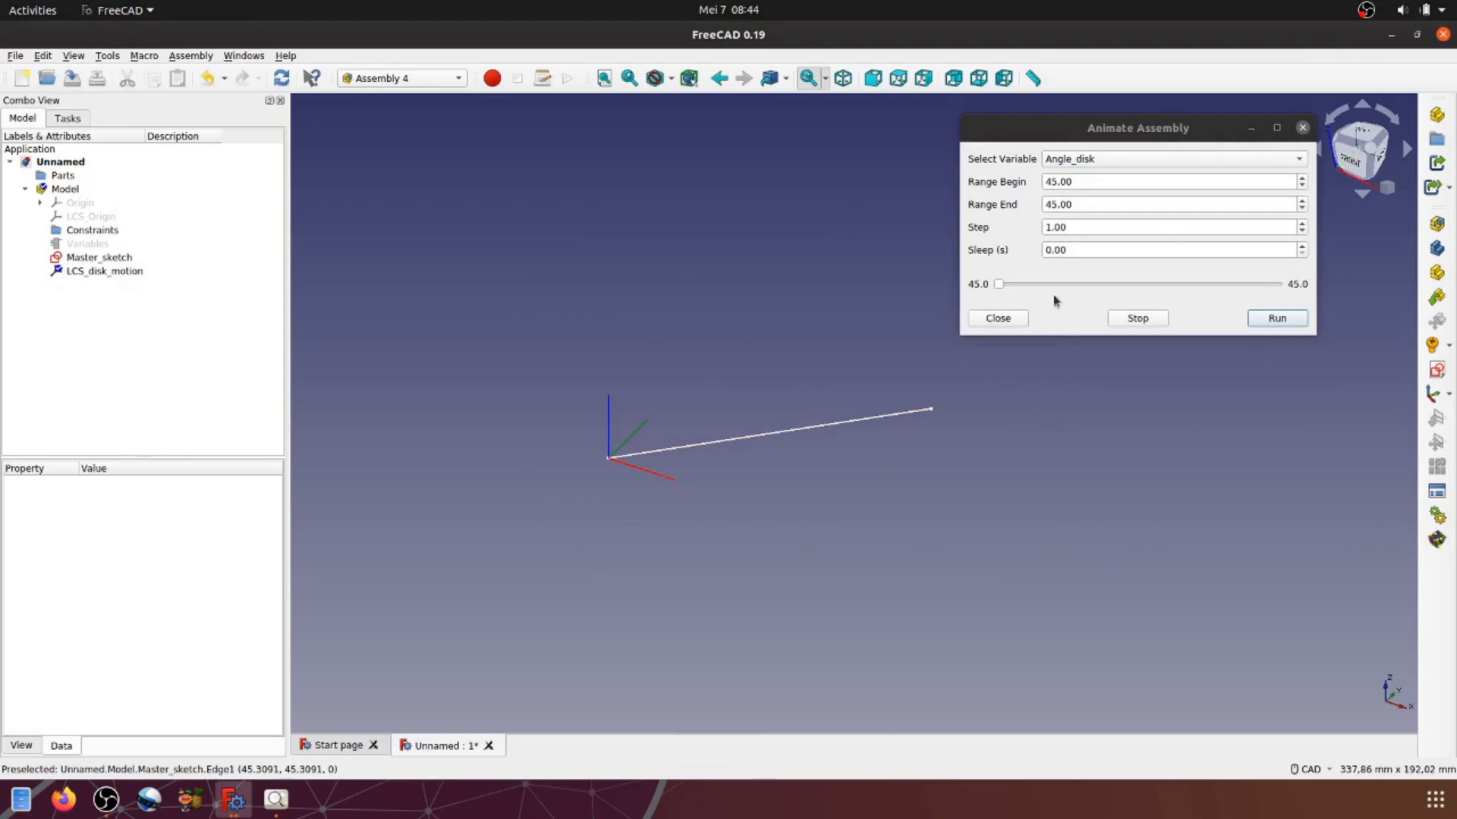
Step: Set the Angle_disk animation's Range End to 360 and run the animation
left_click_drag(1073, 182, 1041, 182)
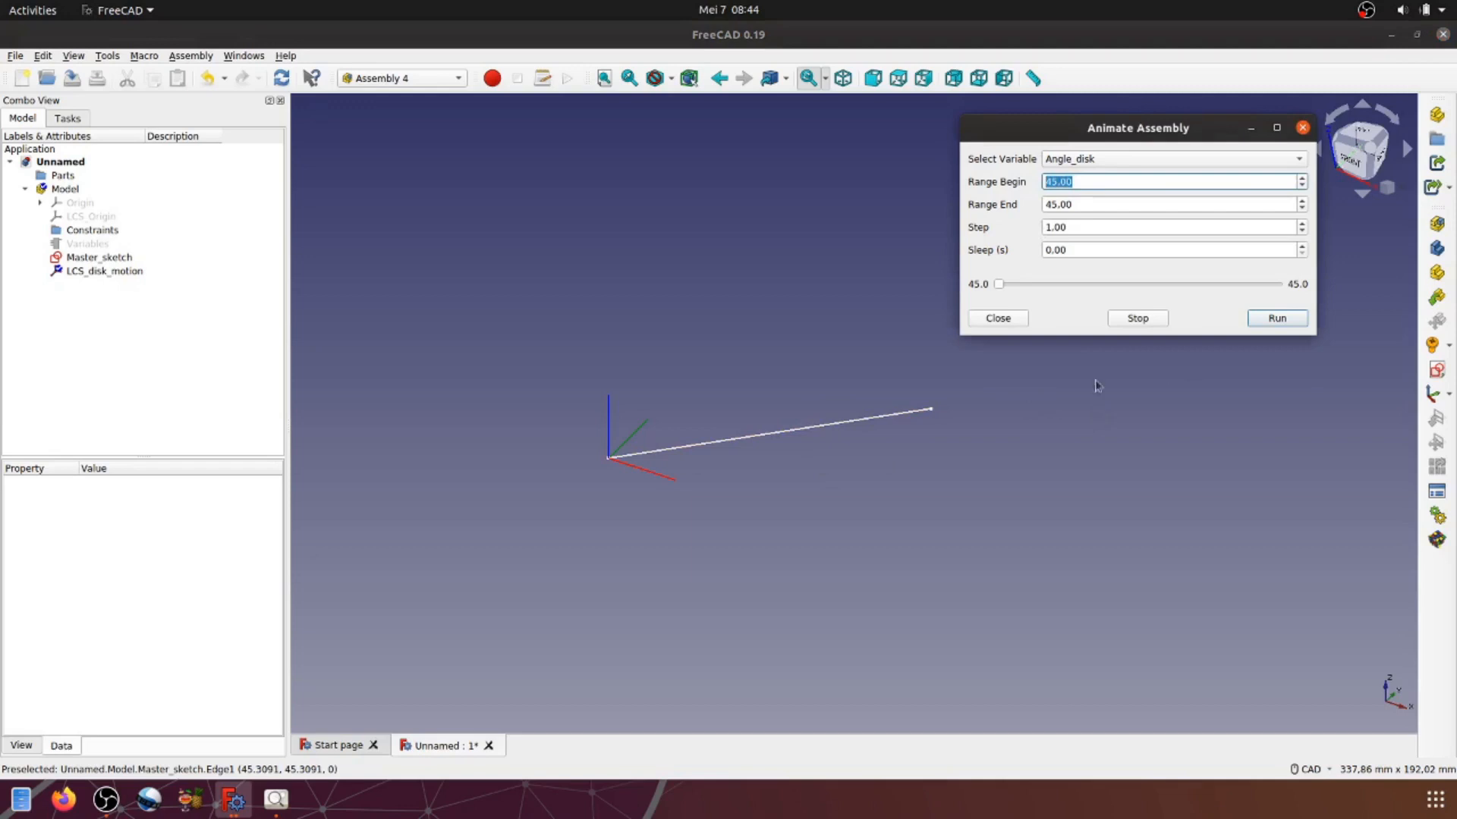
left_click(1075, 204)
left_click_drag(1075, 205, 1025, 206)
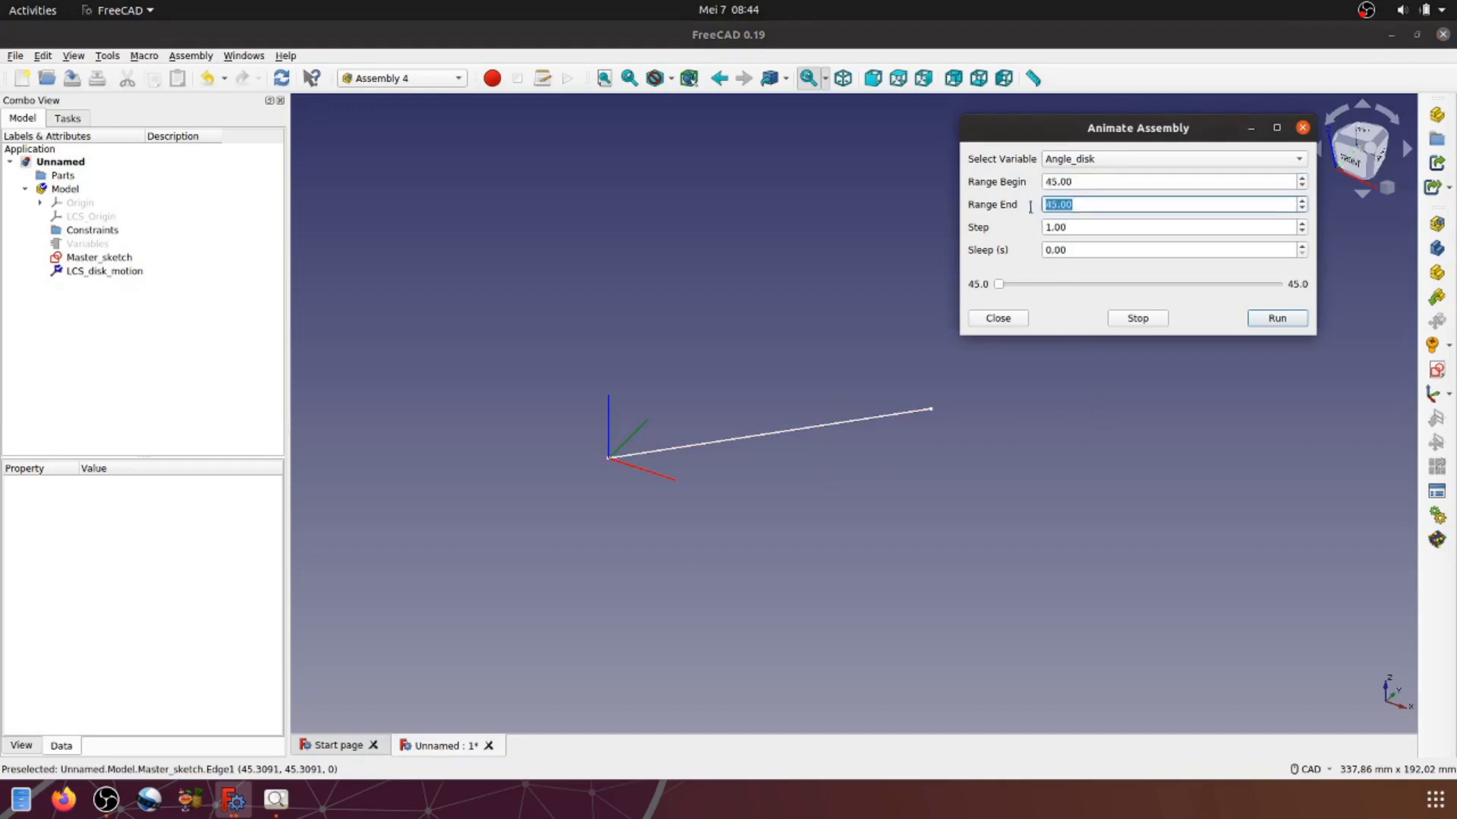
type("360")
left_click(1277, 319)
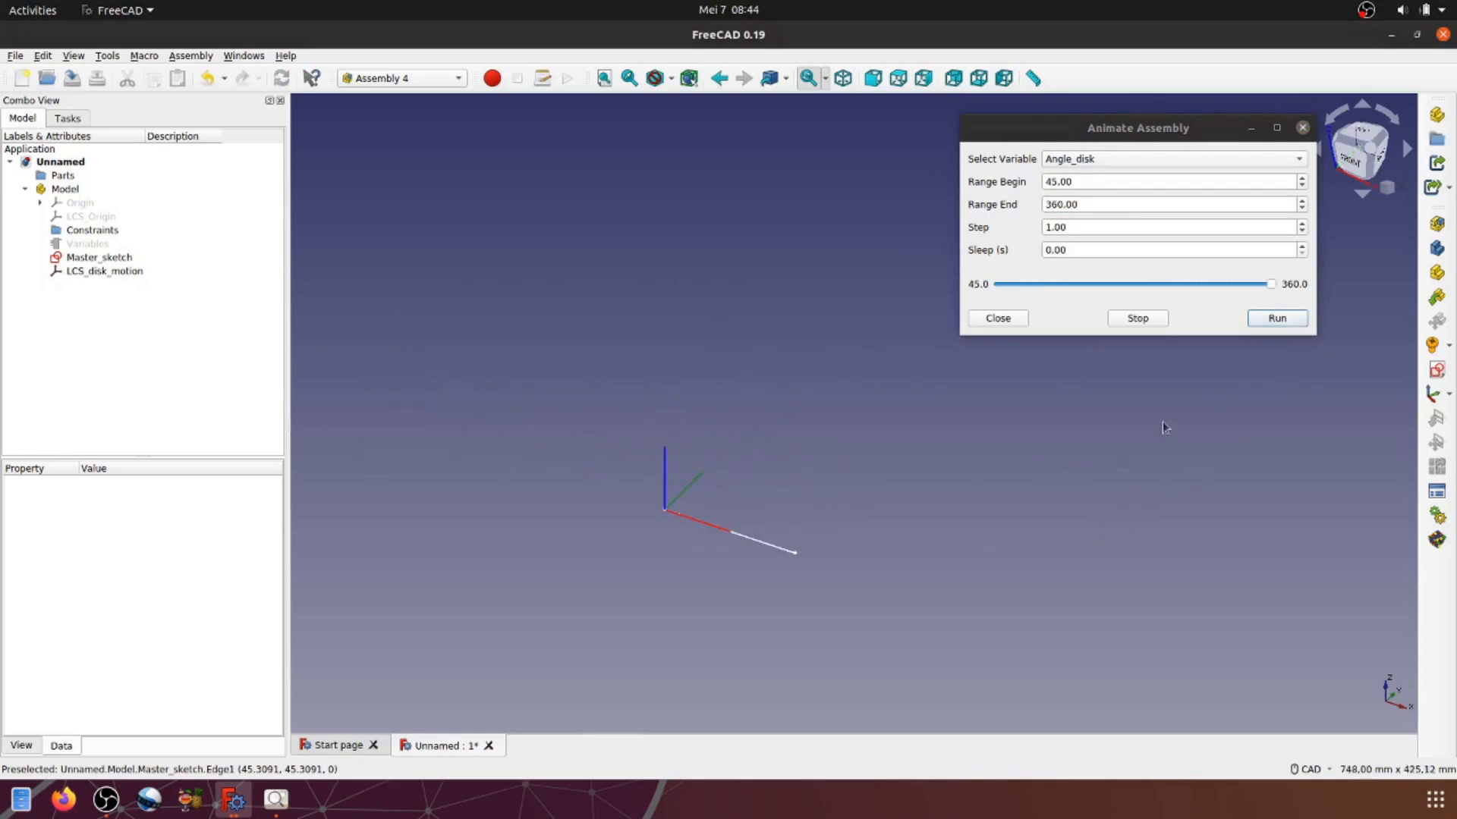
Step: Replay the Angle_disk animation to check how LCS_disk_motion follows the sketch line, and close the Animate Assembly dialog
middle_click_drag(852, 487, 854, 460)
scroll(853, 460, "up", 1)
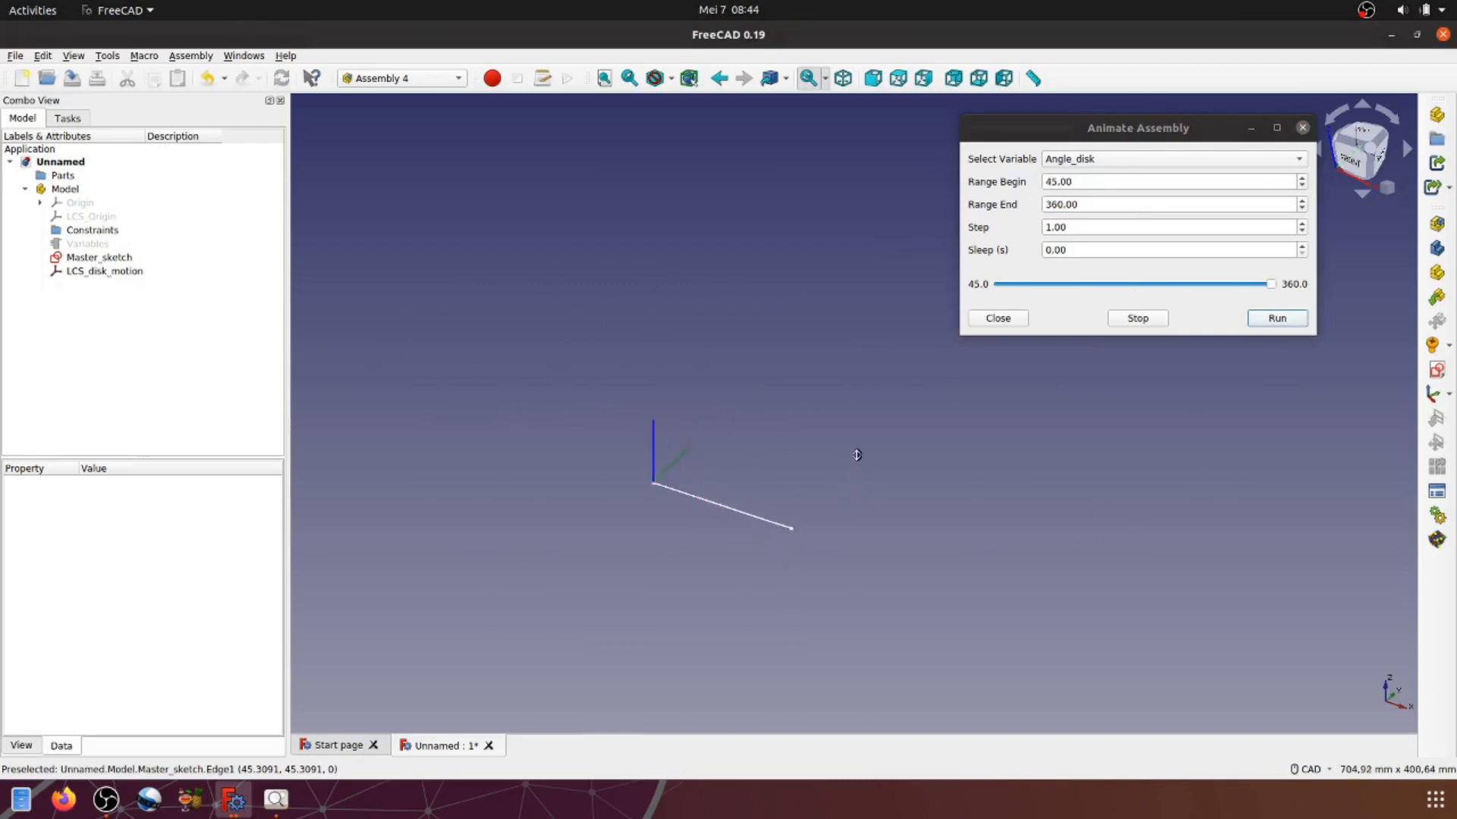
left_click(1274, 319)
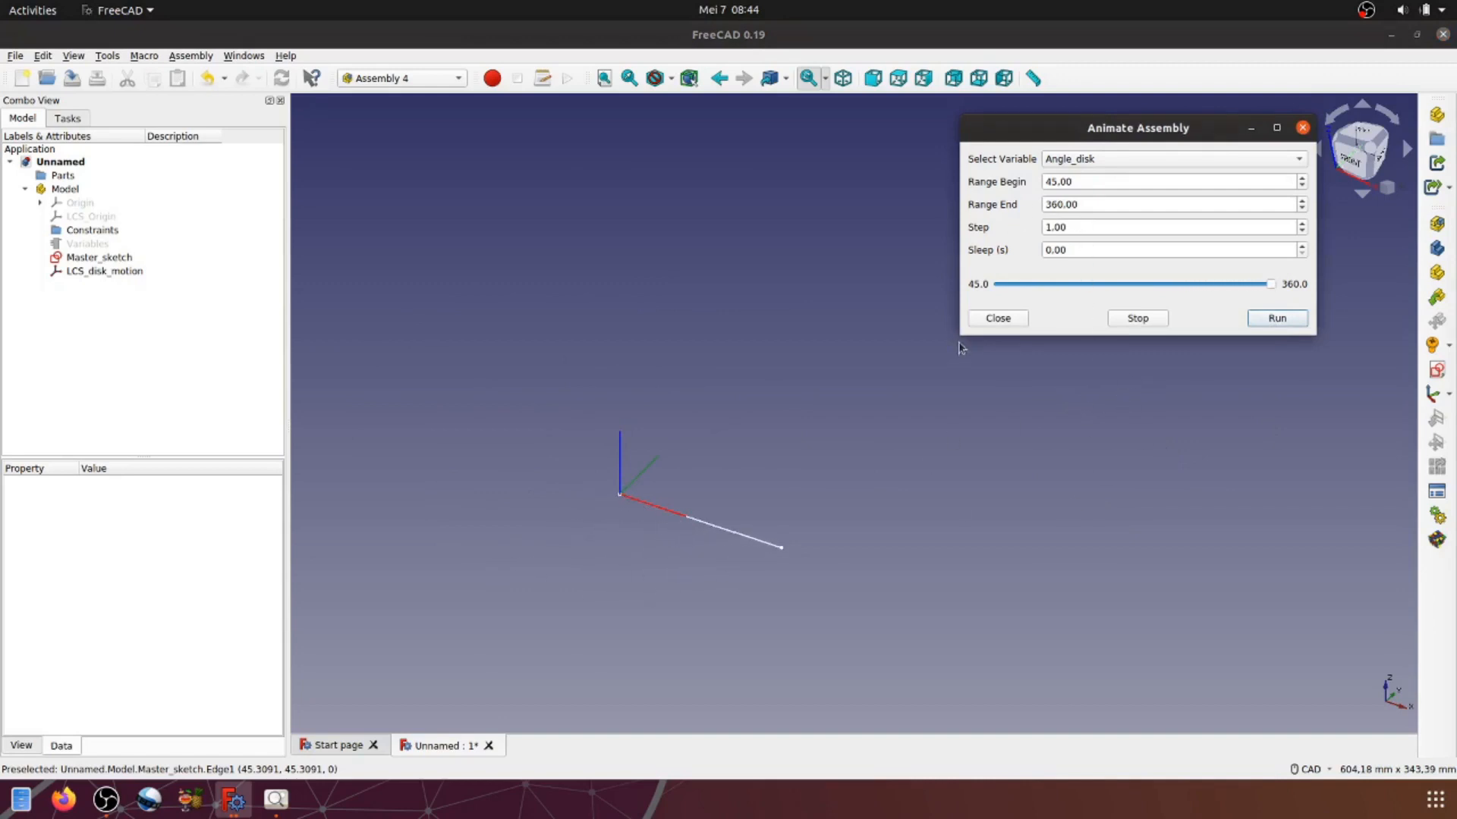
left_click(991, 322)
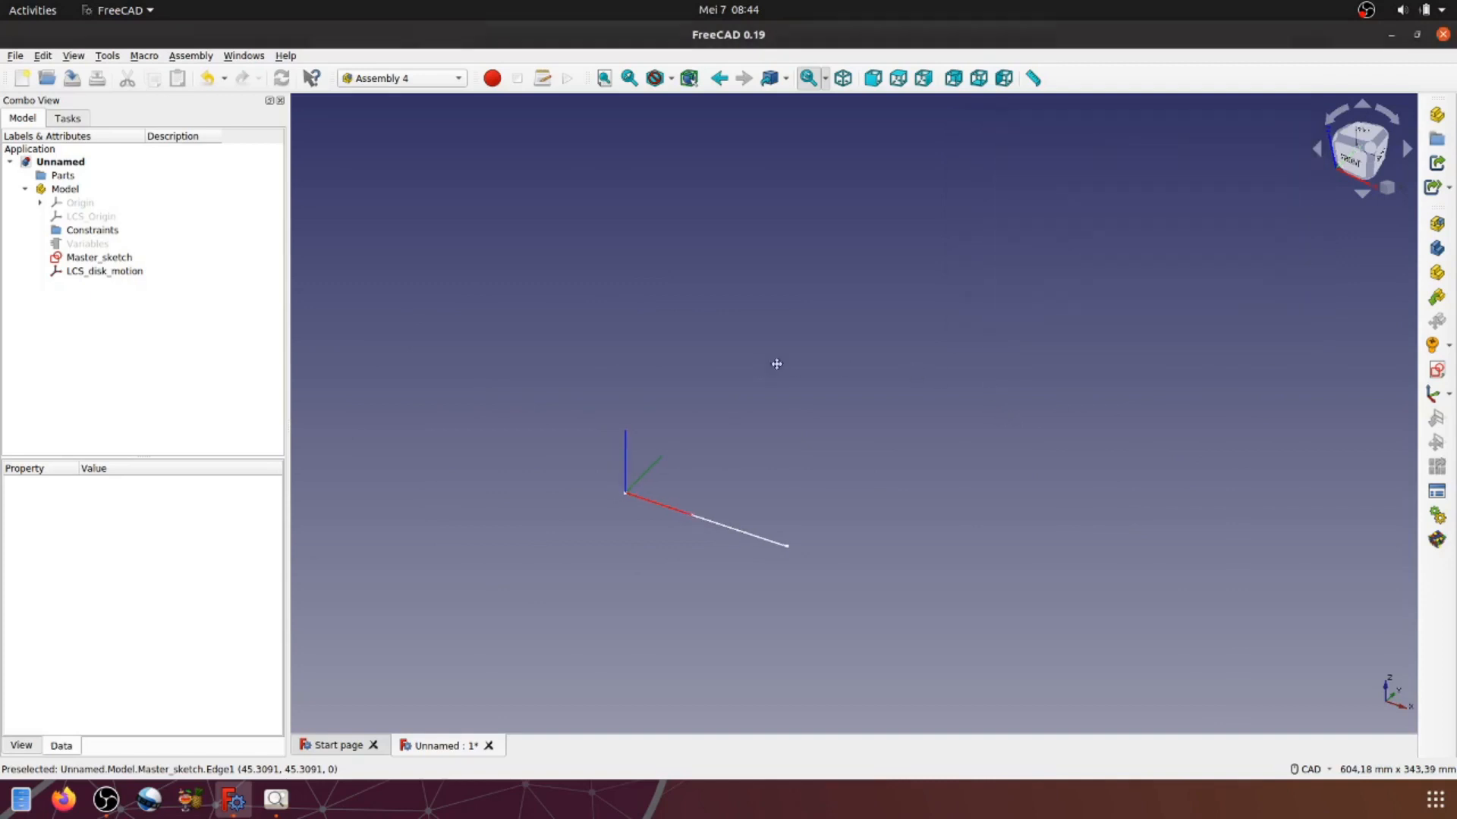
middle_click_drag(774, 361, 873, 315)
scroll(881, 309, "up", 1)
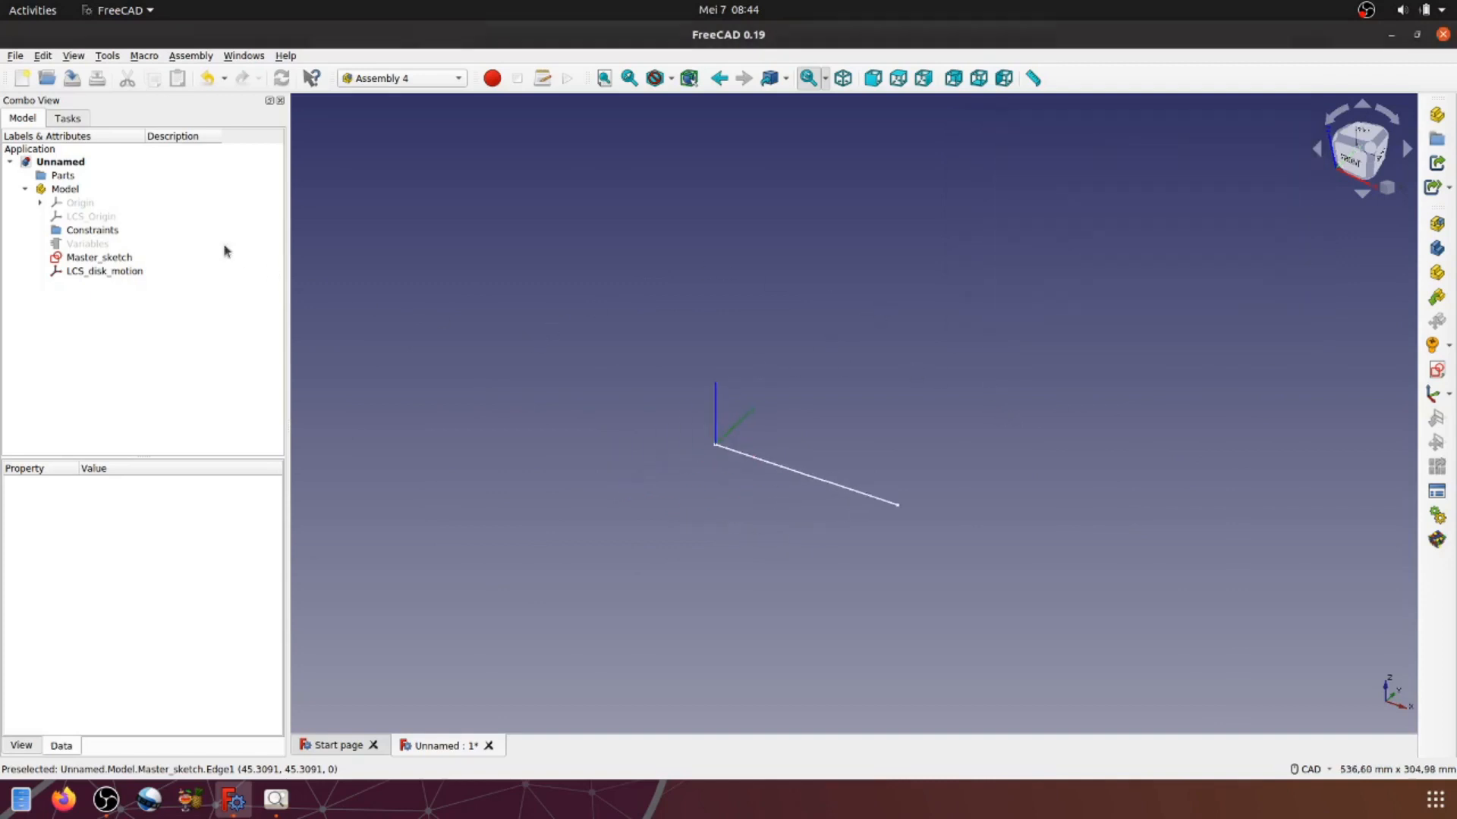
right_click(66, 178)
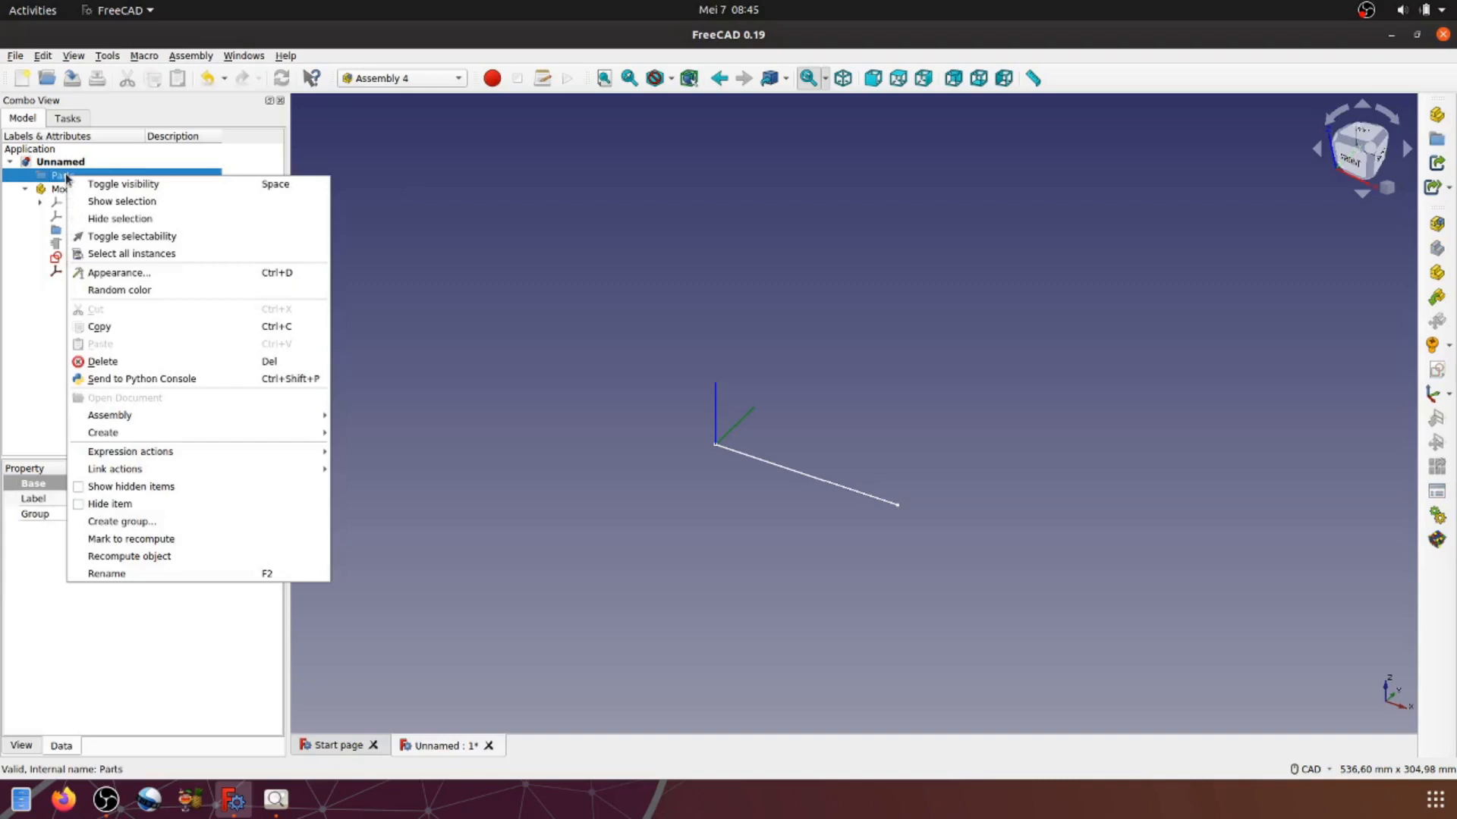
left_click(17, 257)
double_click(62, 177)
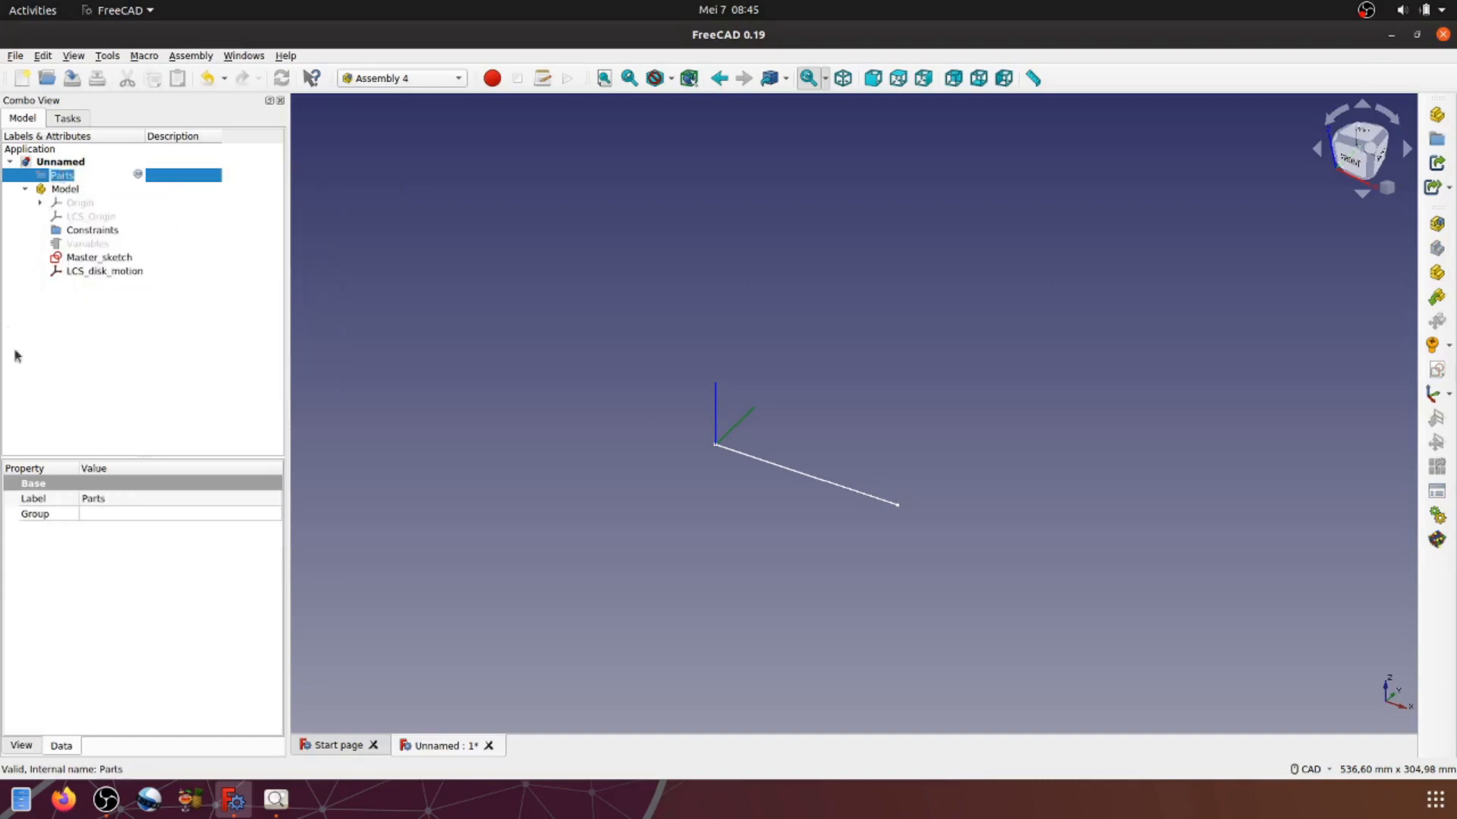
left_click(49, 407)
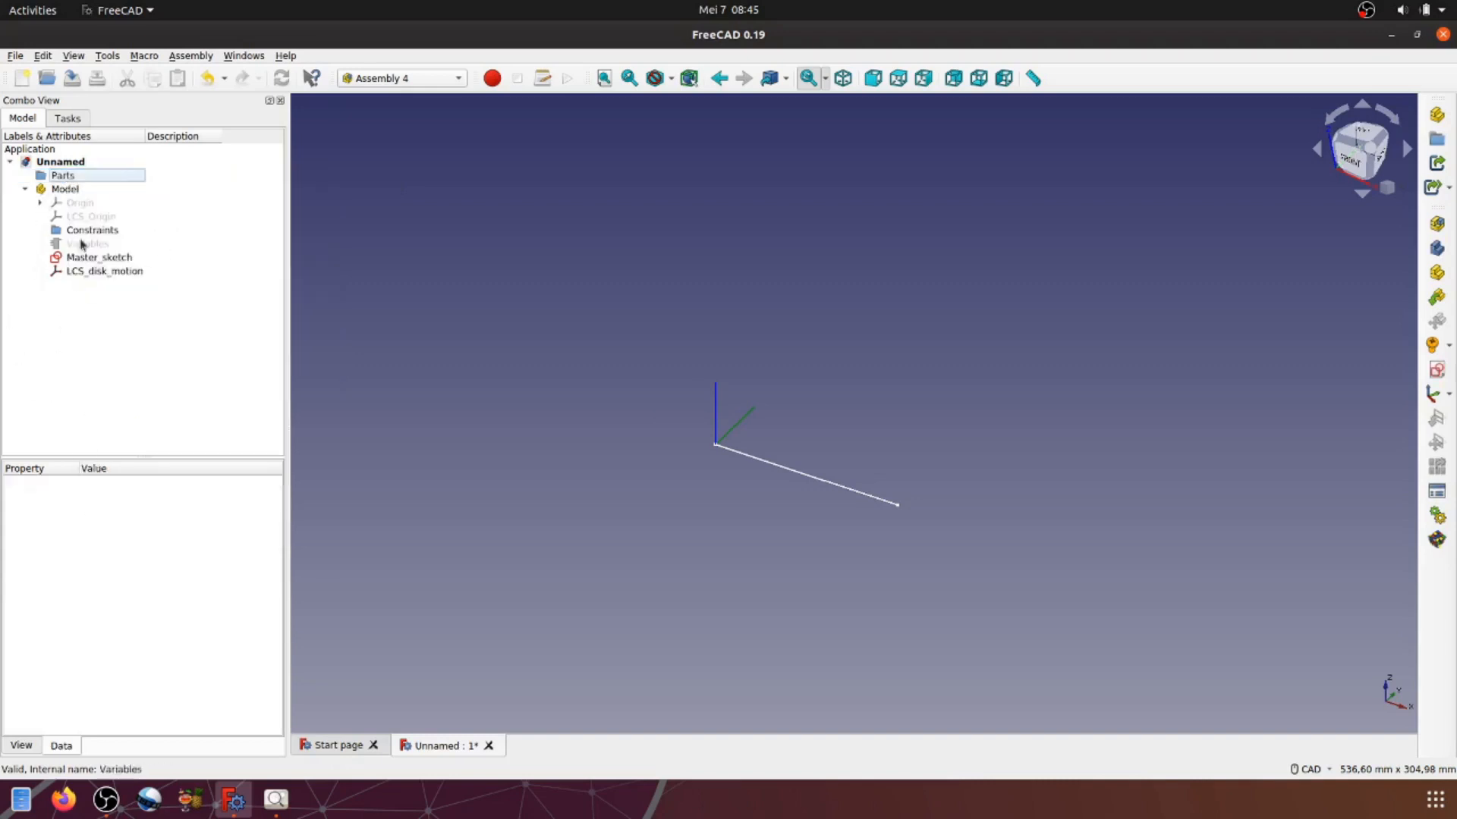
left_click(26, 189)
right_click(64, 179)
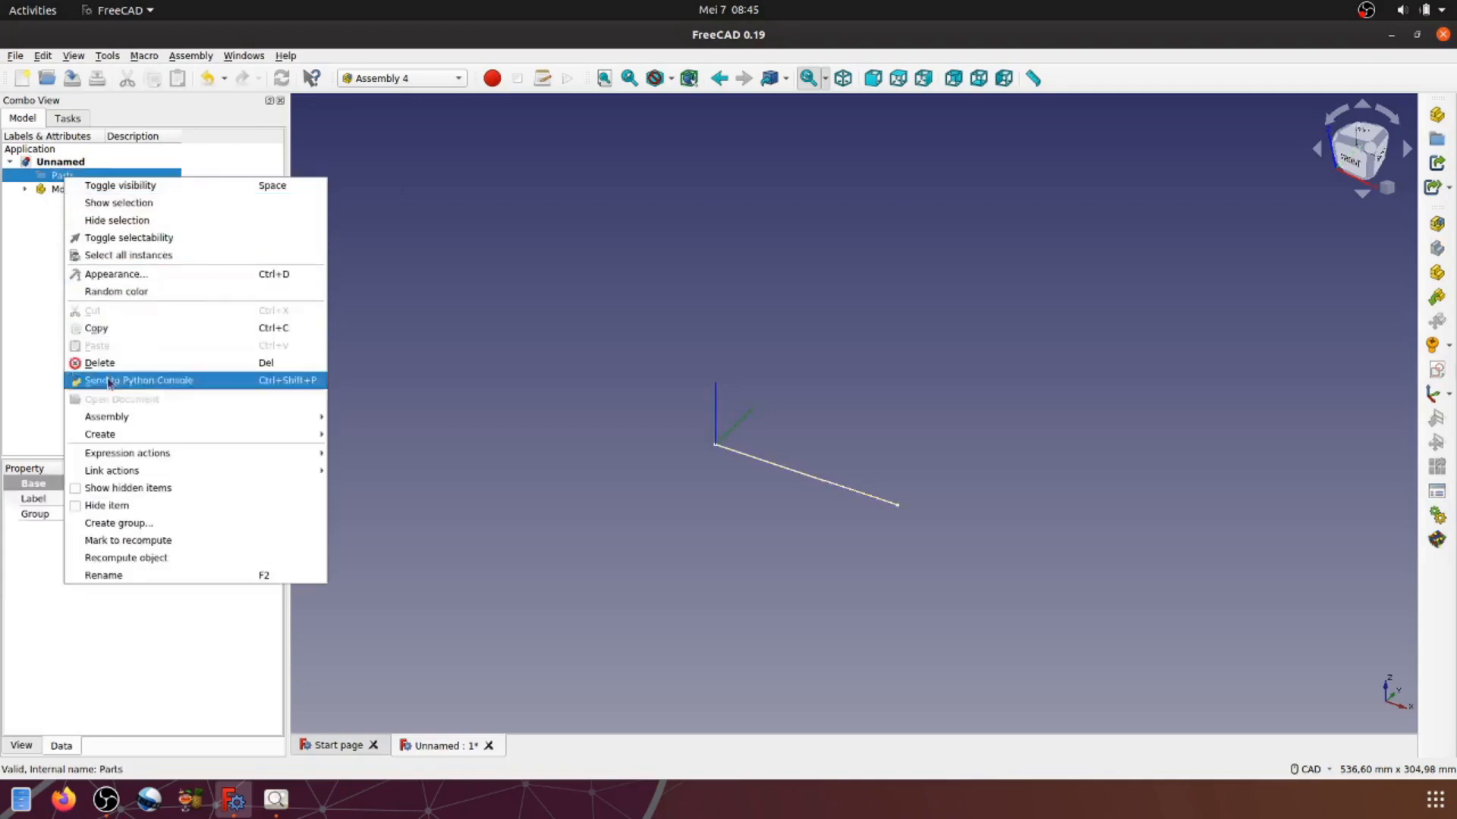
left_click(108, 187)
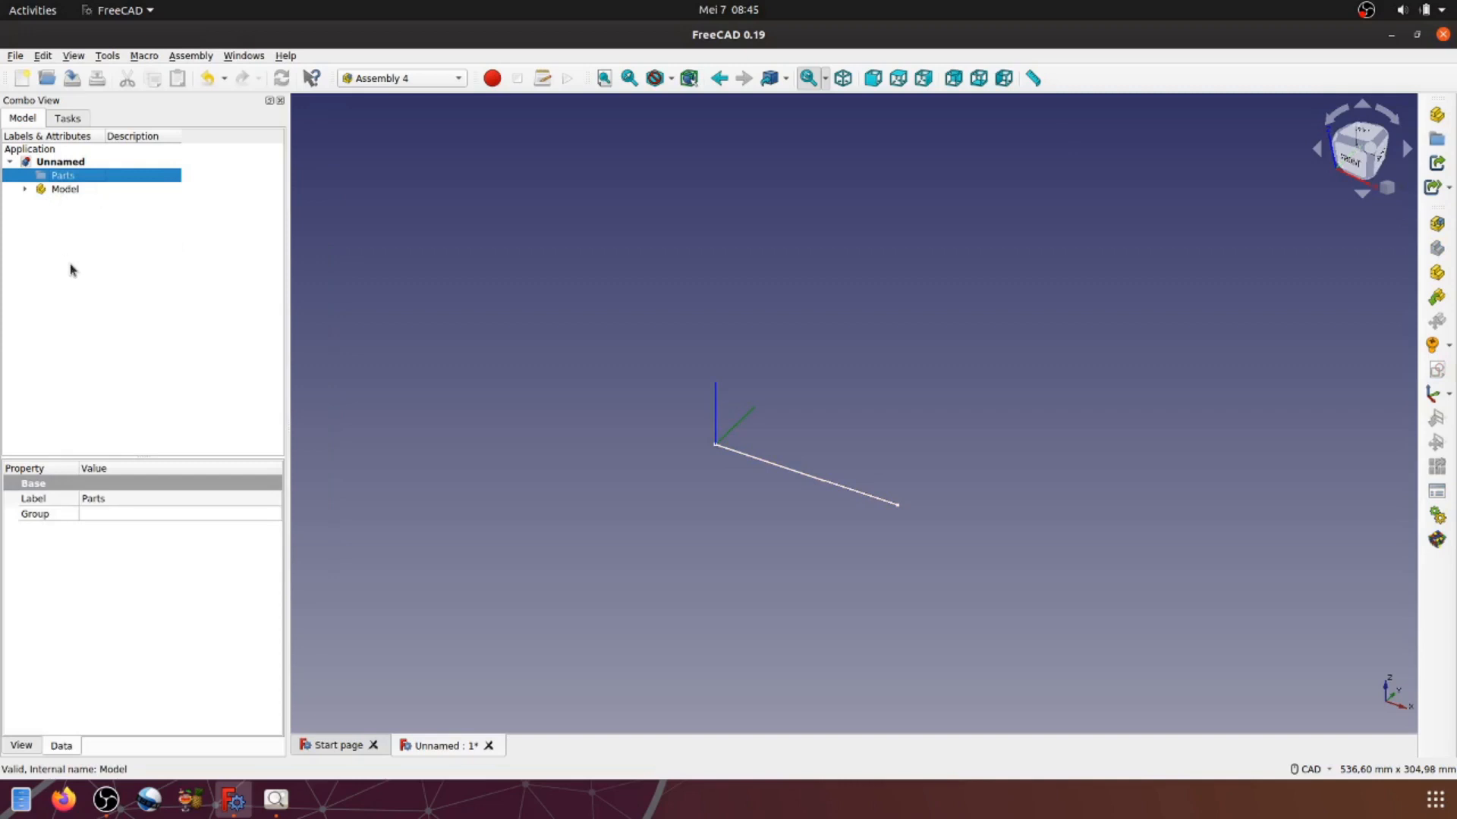
left_click(37, 249)
right_click(65, 180)
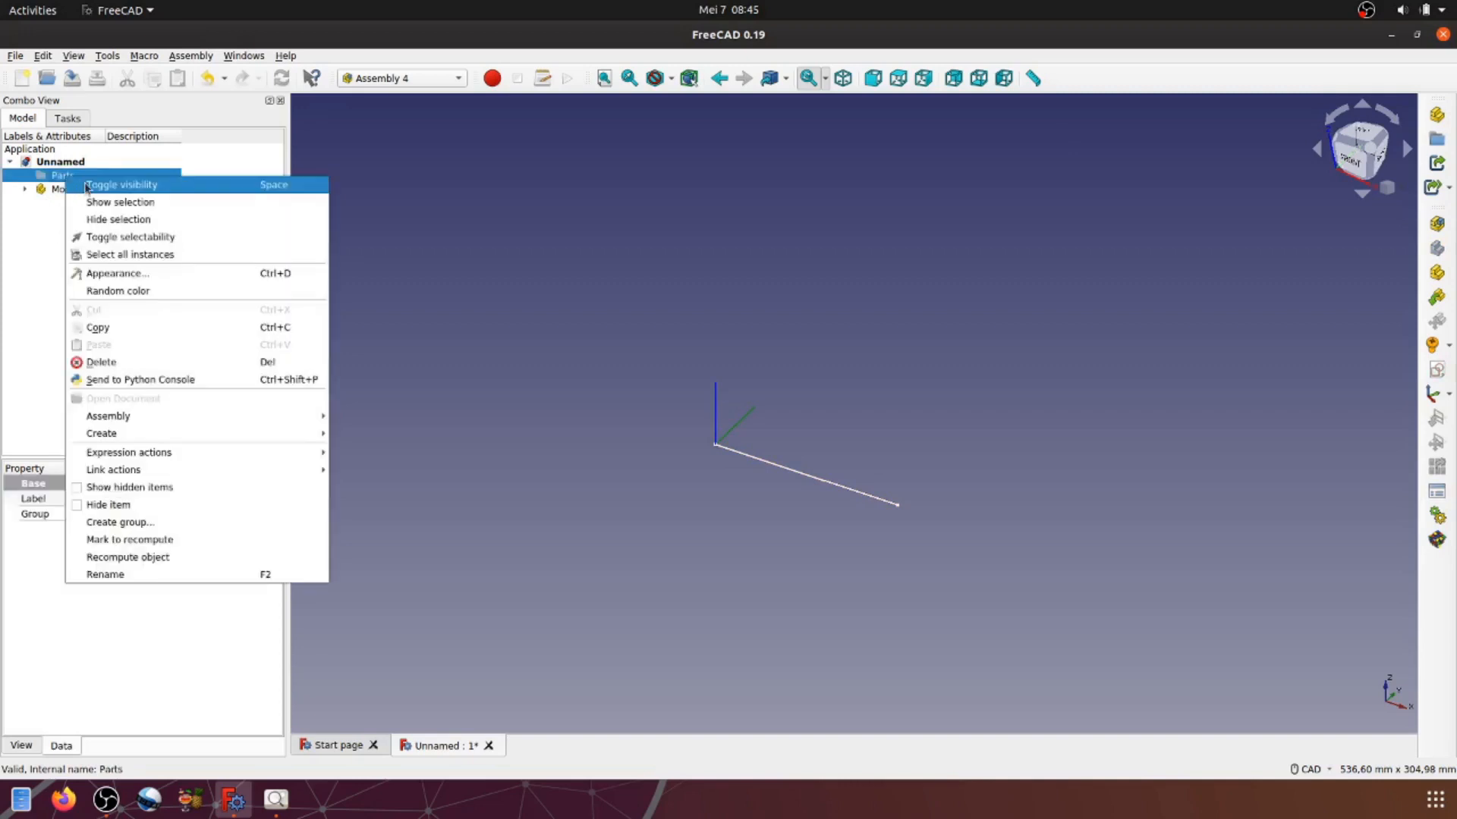
left_click(84, 182)
left_click(64, 267)
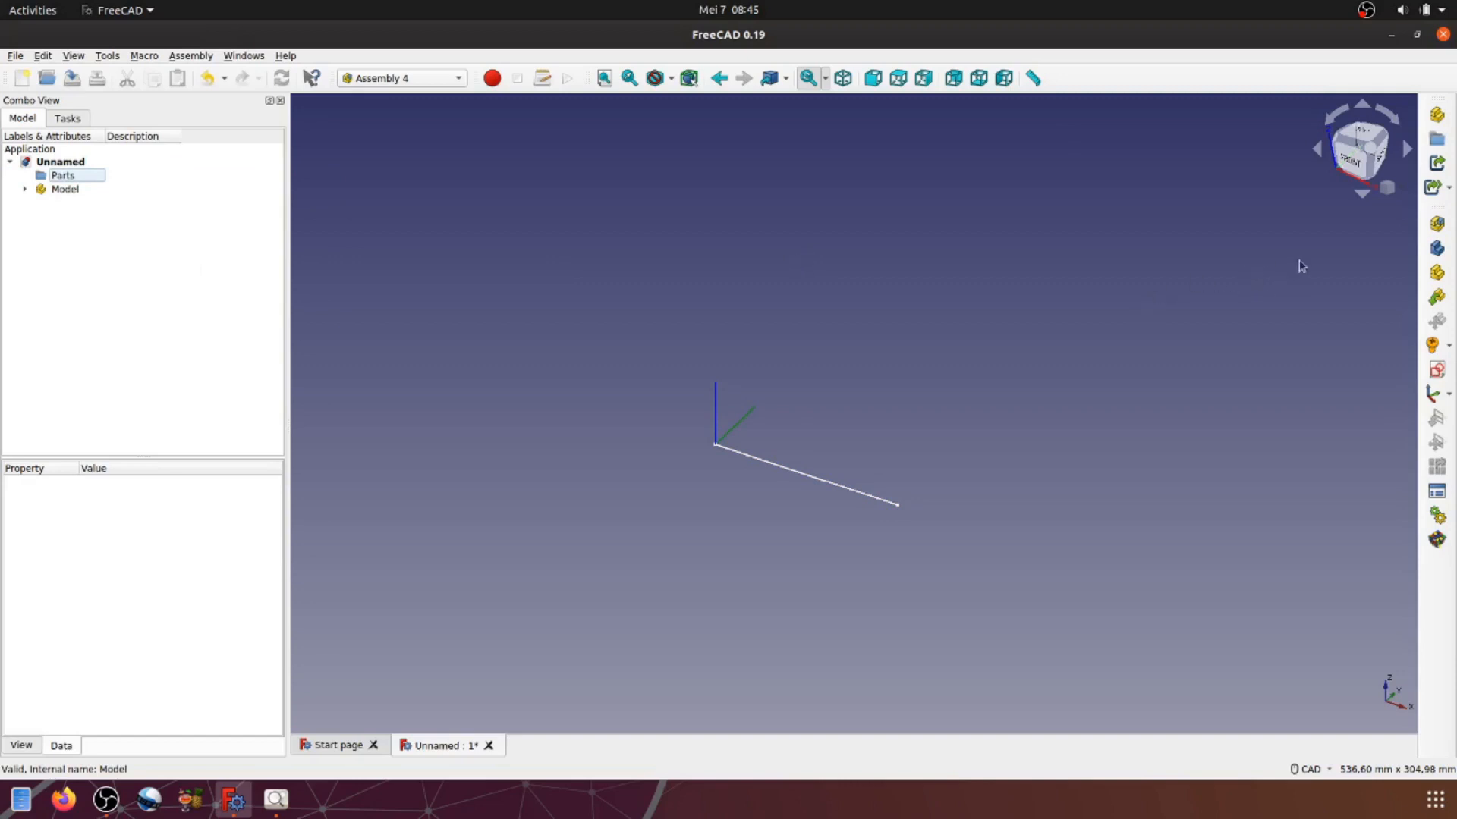
Step: Create a new part named Disk and expand it inside the Parts group
left_click(1437, 275)
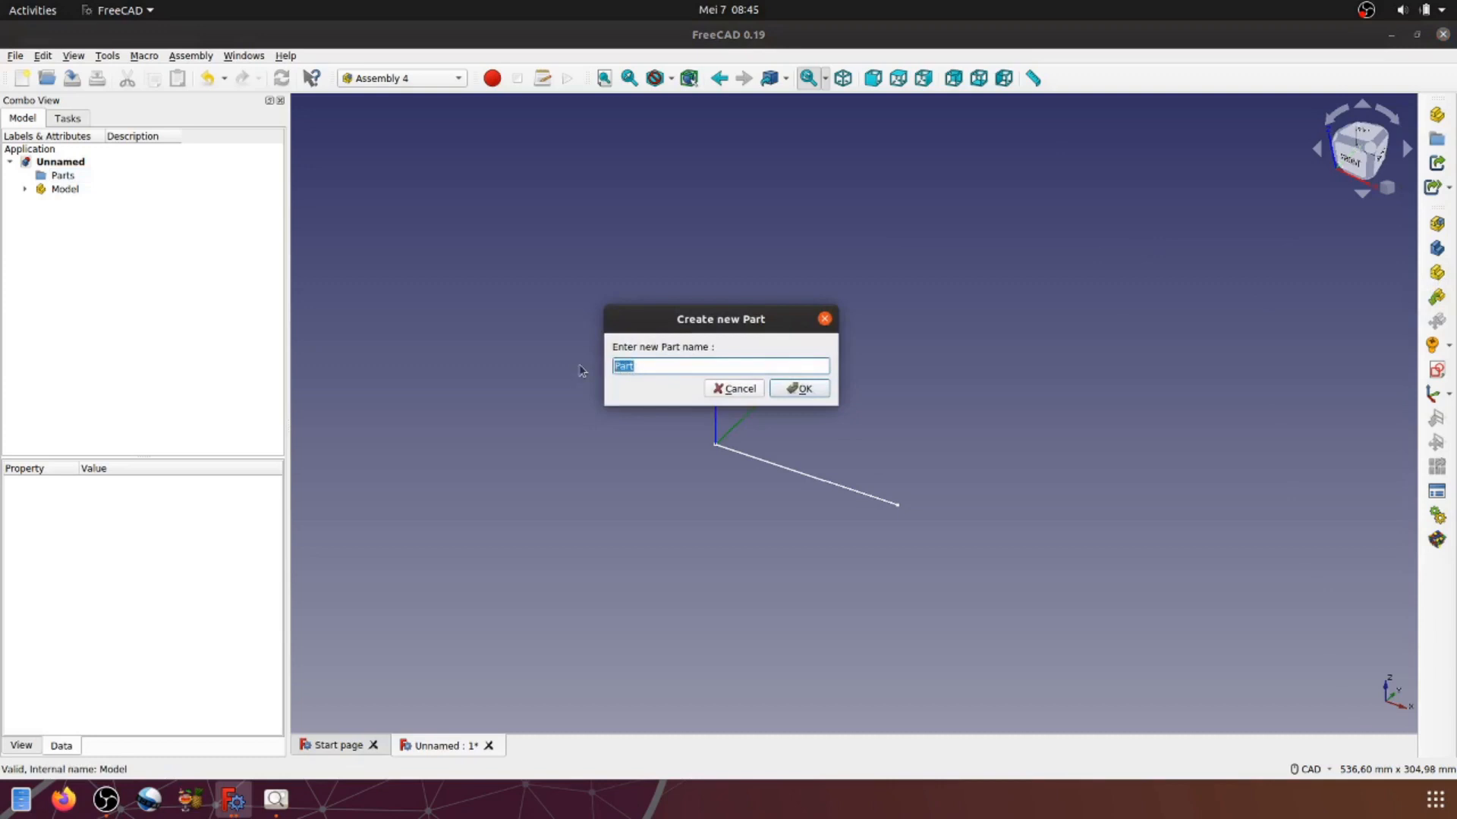
type("Disk")
left_click(799, 389)
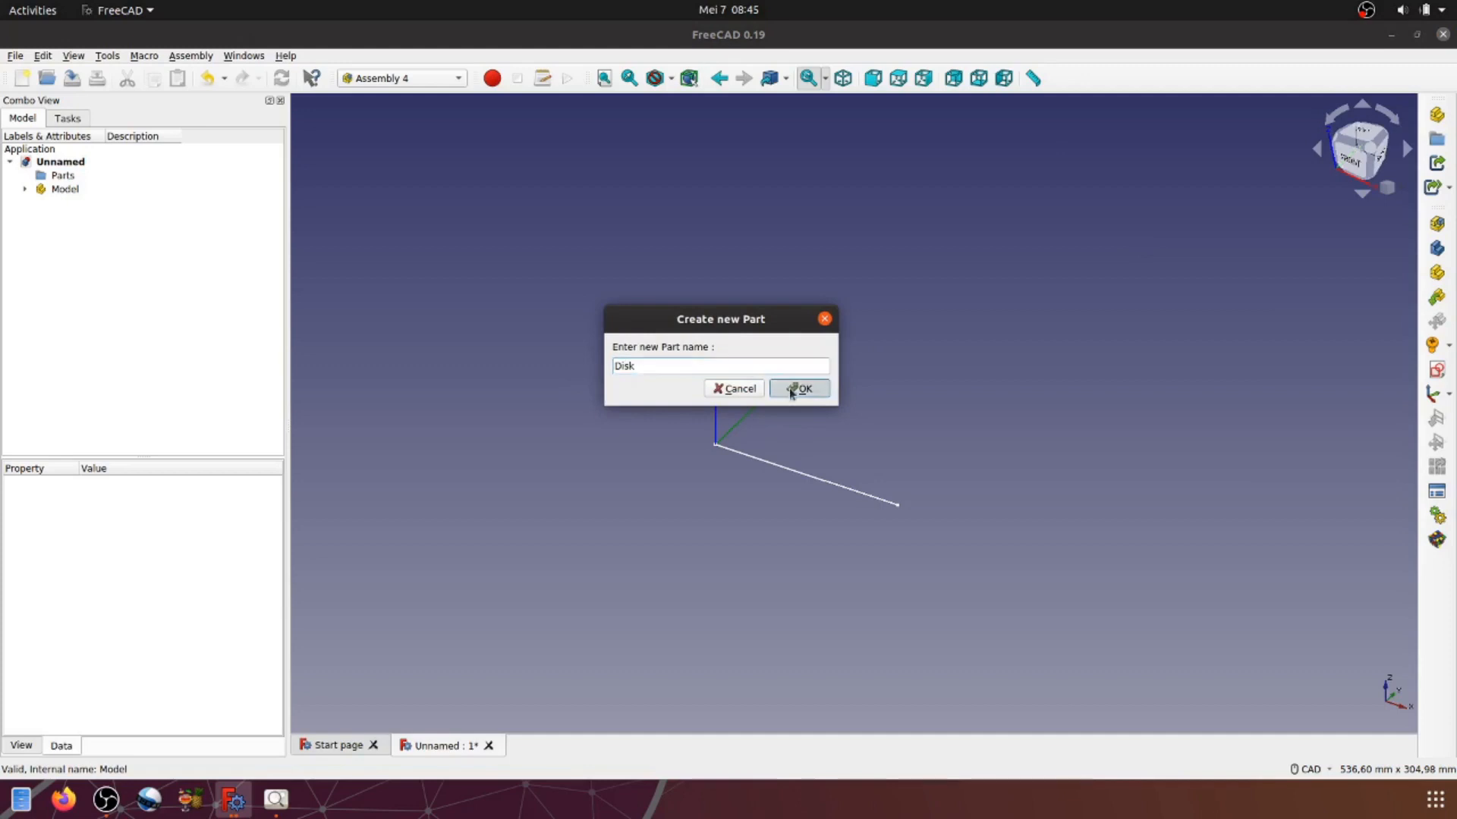
left_click(25, 176)
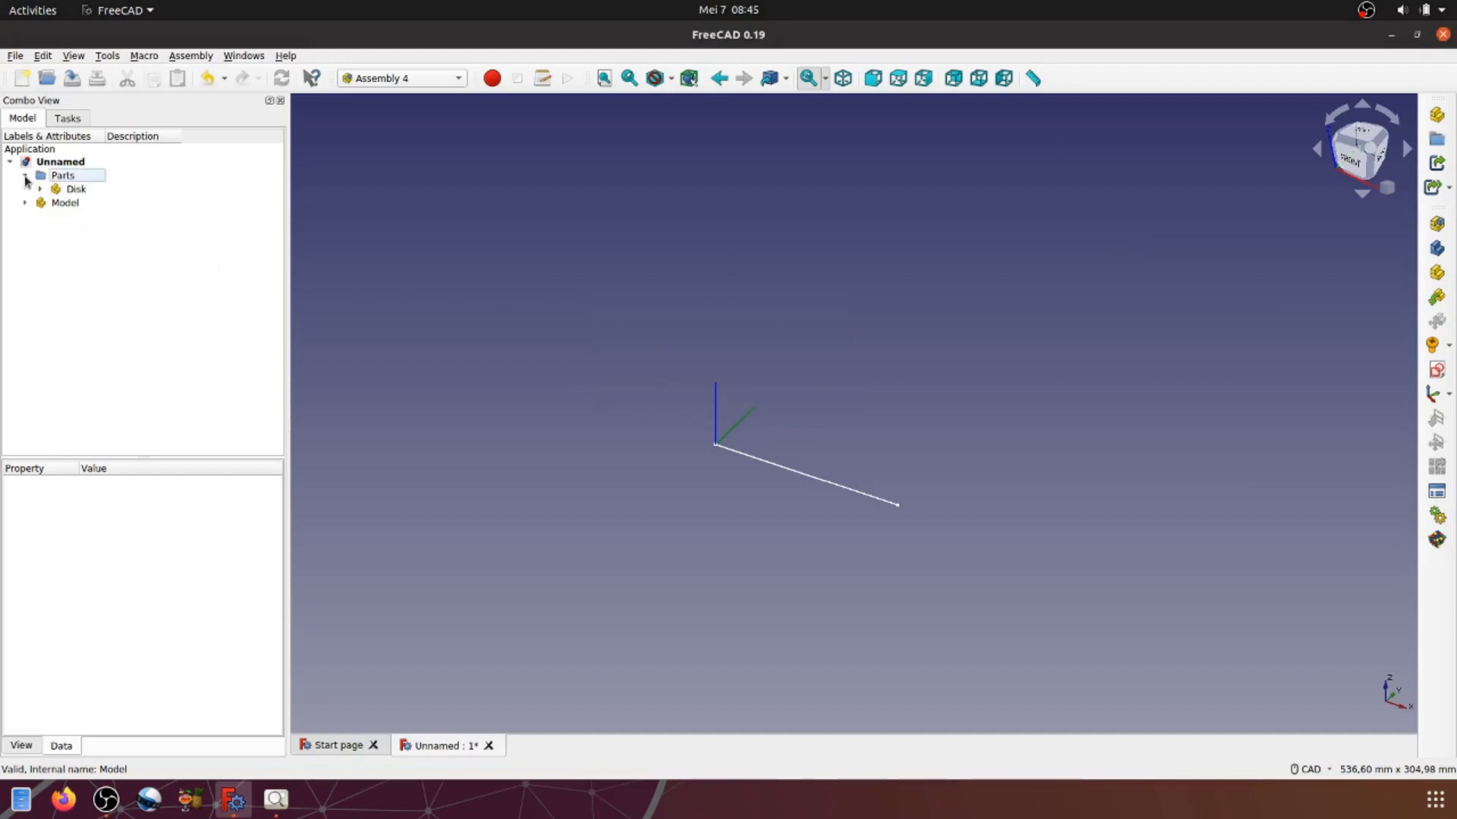
left_click(39, 189)
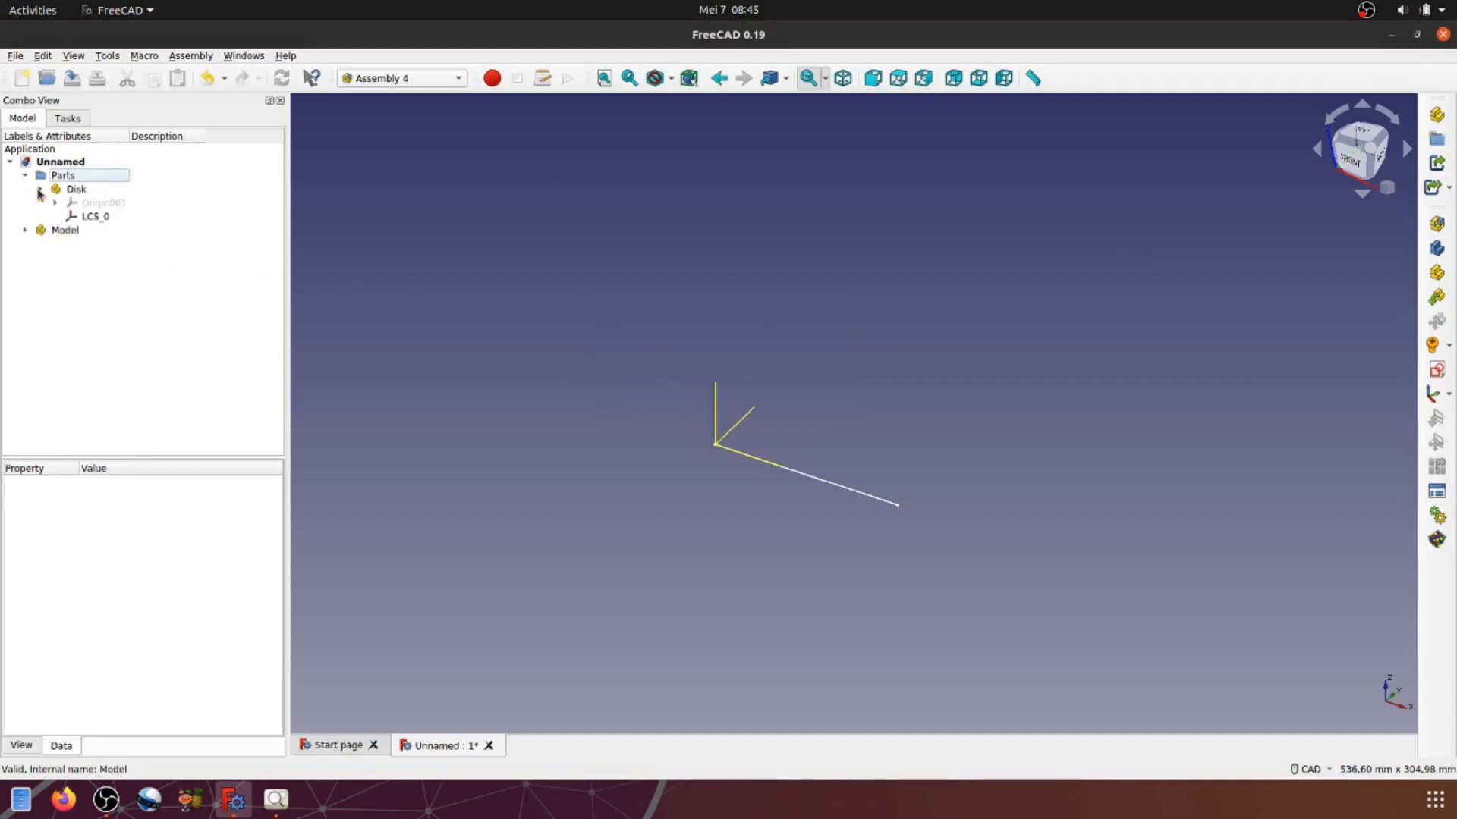
Step: Create a new body named Disk inside the Disk part
left_click(75, 190)
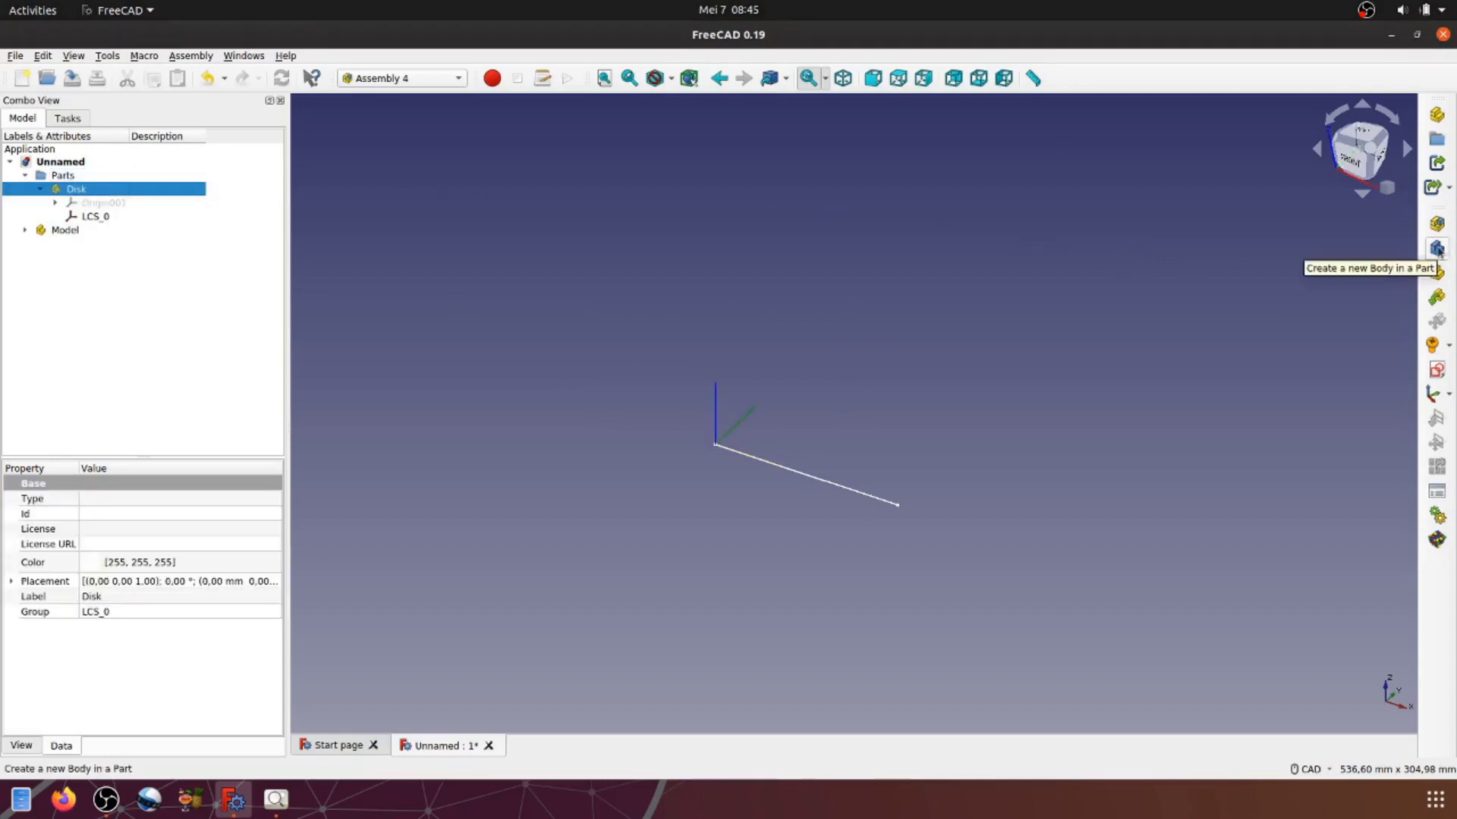
left_click(1436, 249)
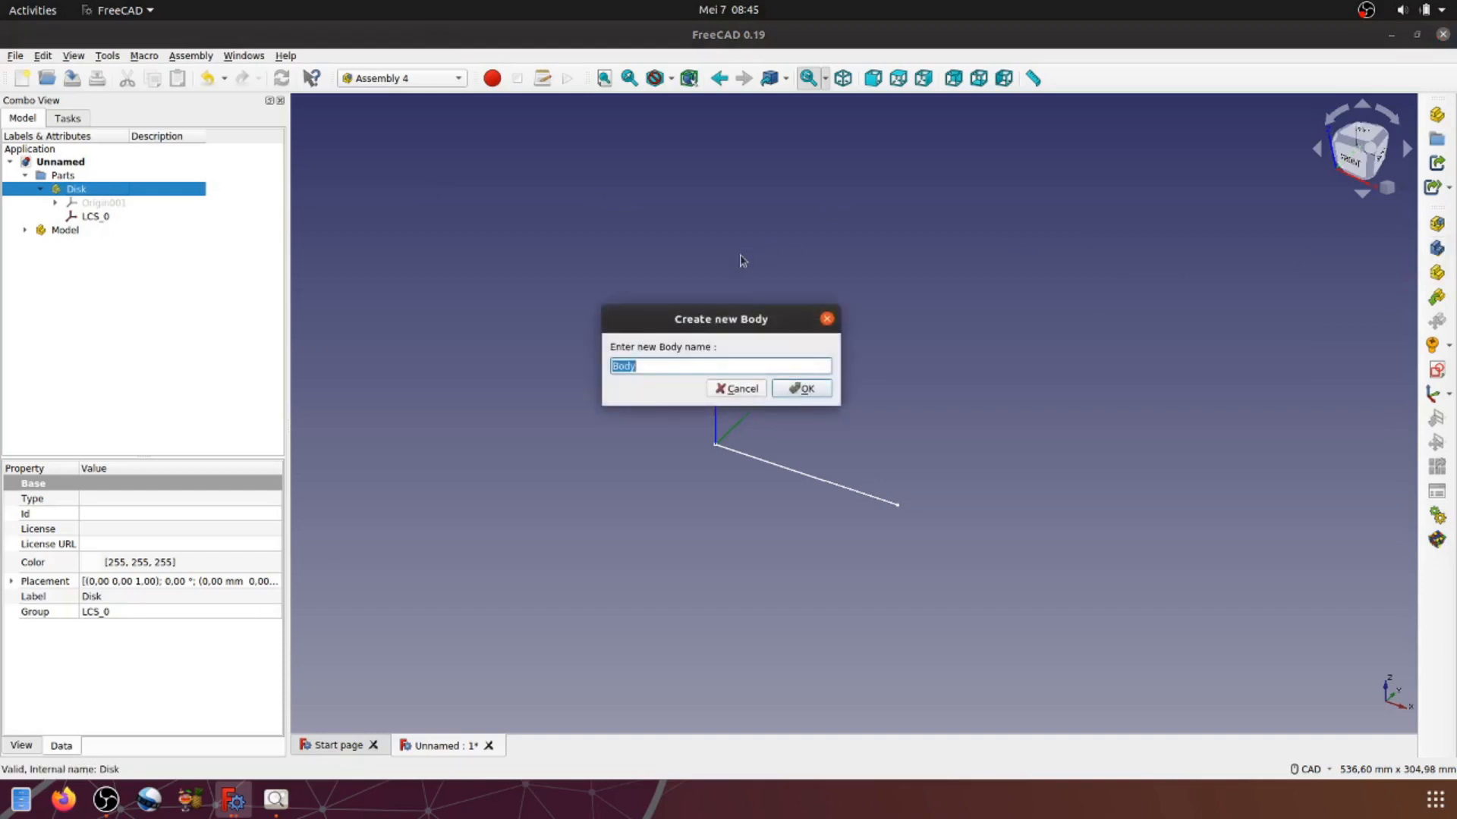
type("Disk")
left_click(802, 390)
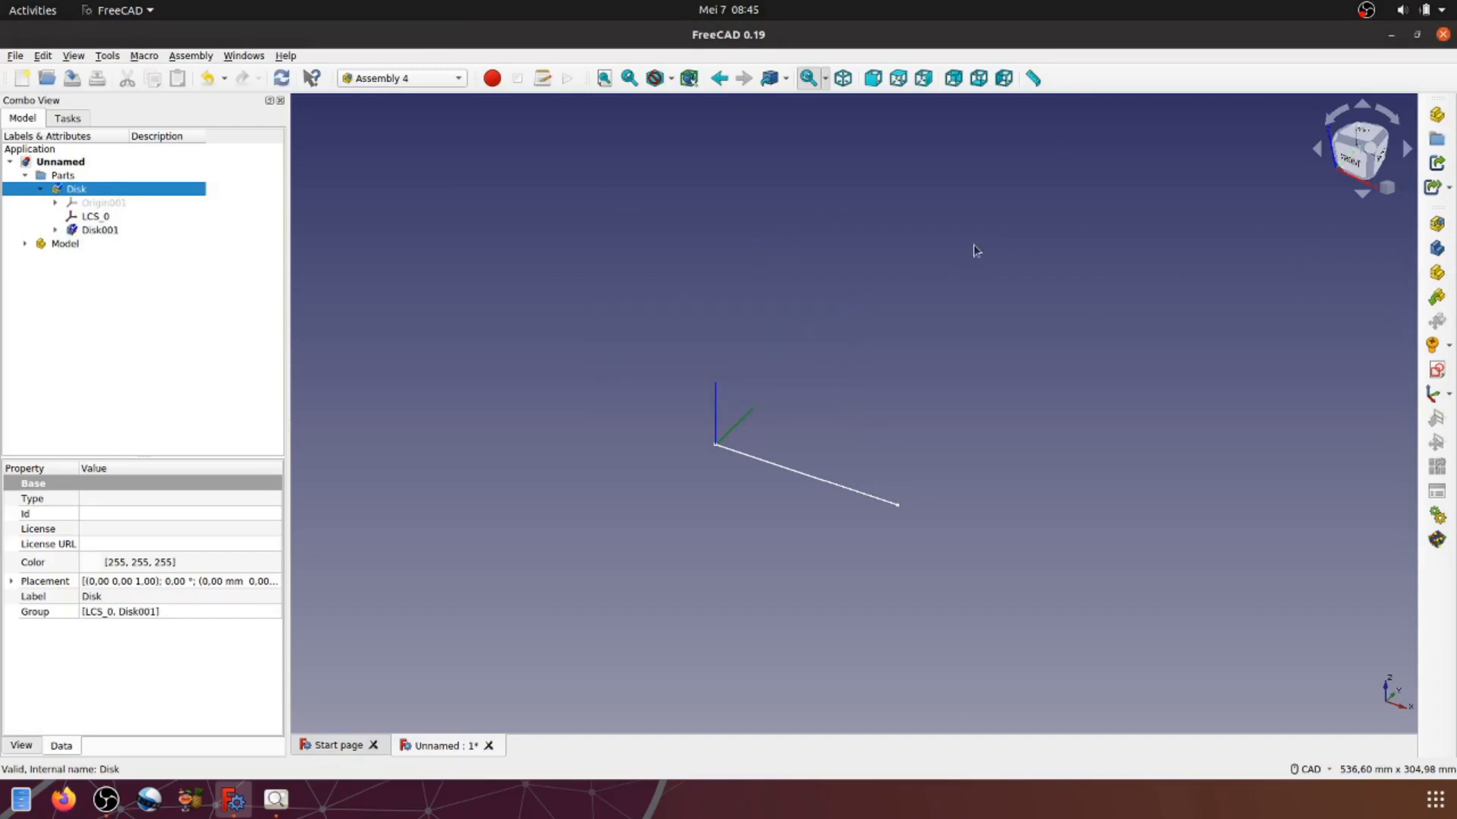
Step: Set the new body in the Disk part as the active body for Part Design
left_click(199, 290)
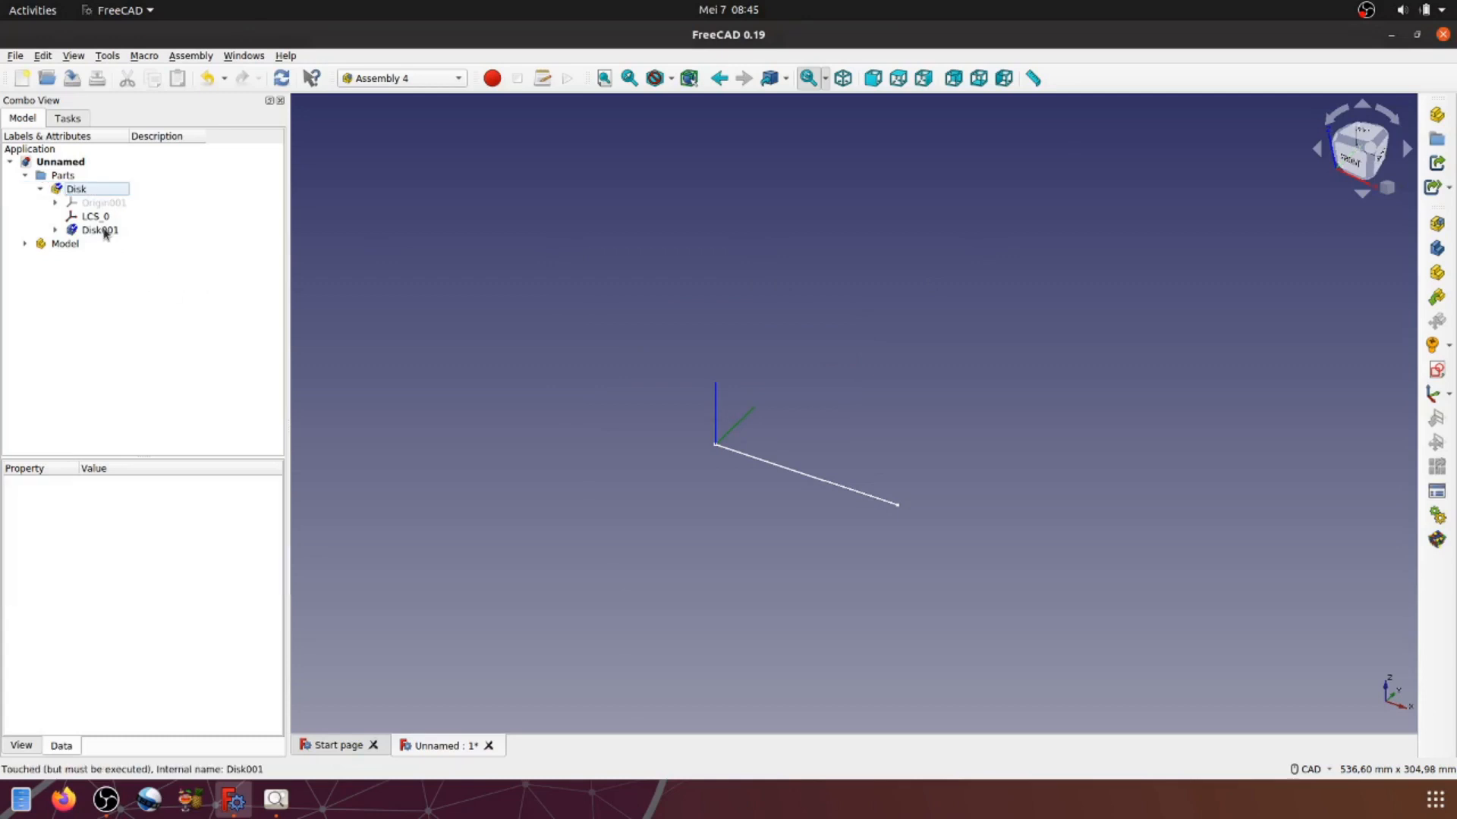
left_click(105, 235)
right_click(105, 235)
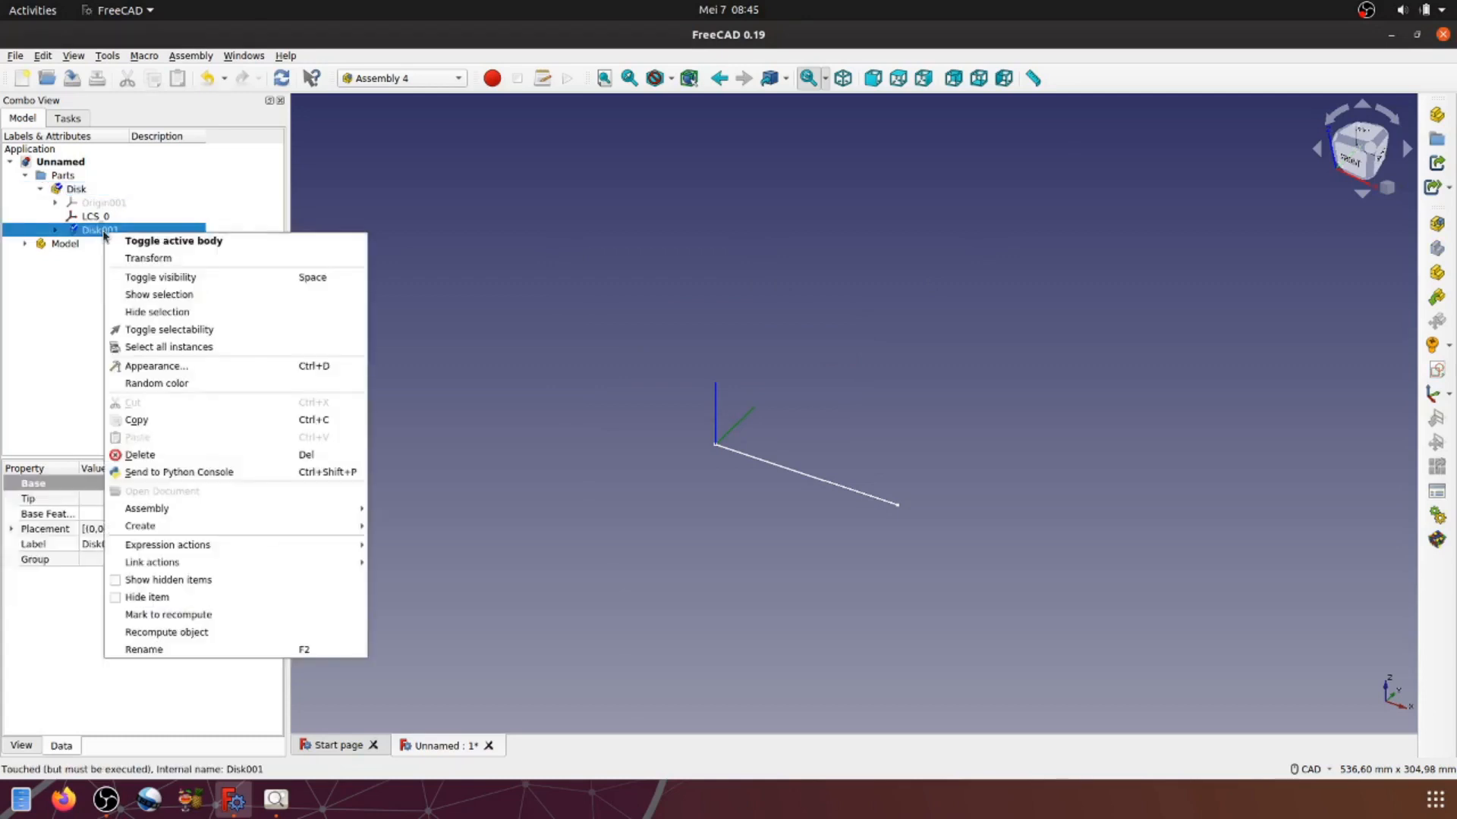
left_click(189, 241)
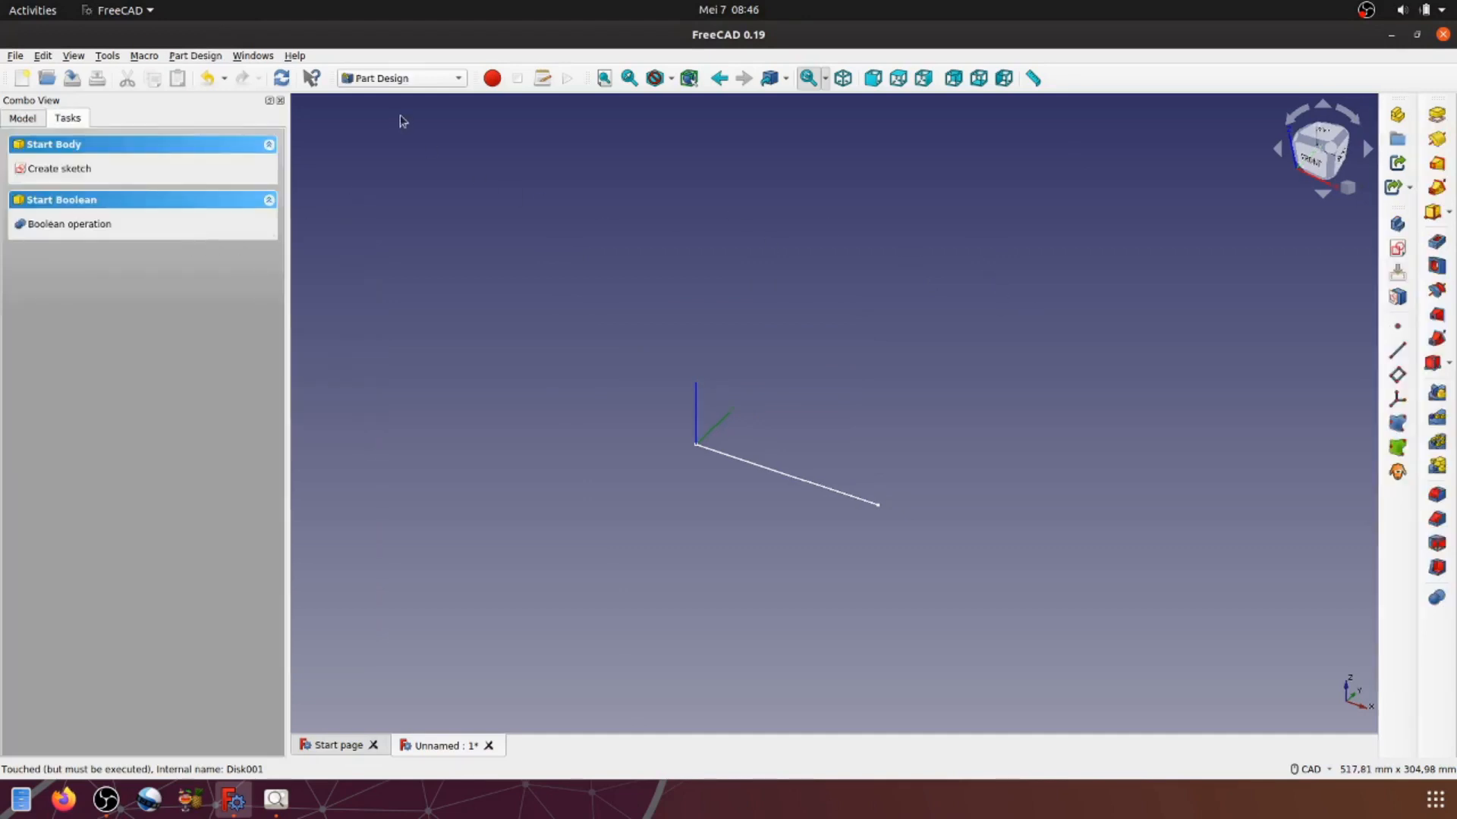
Step: Hide Master_sketch and LCS_disk_motion in the Model assembly
left_click(34, 120)
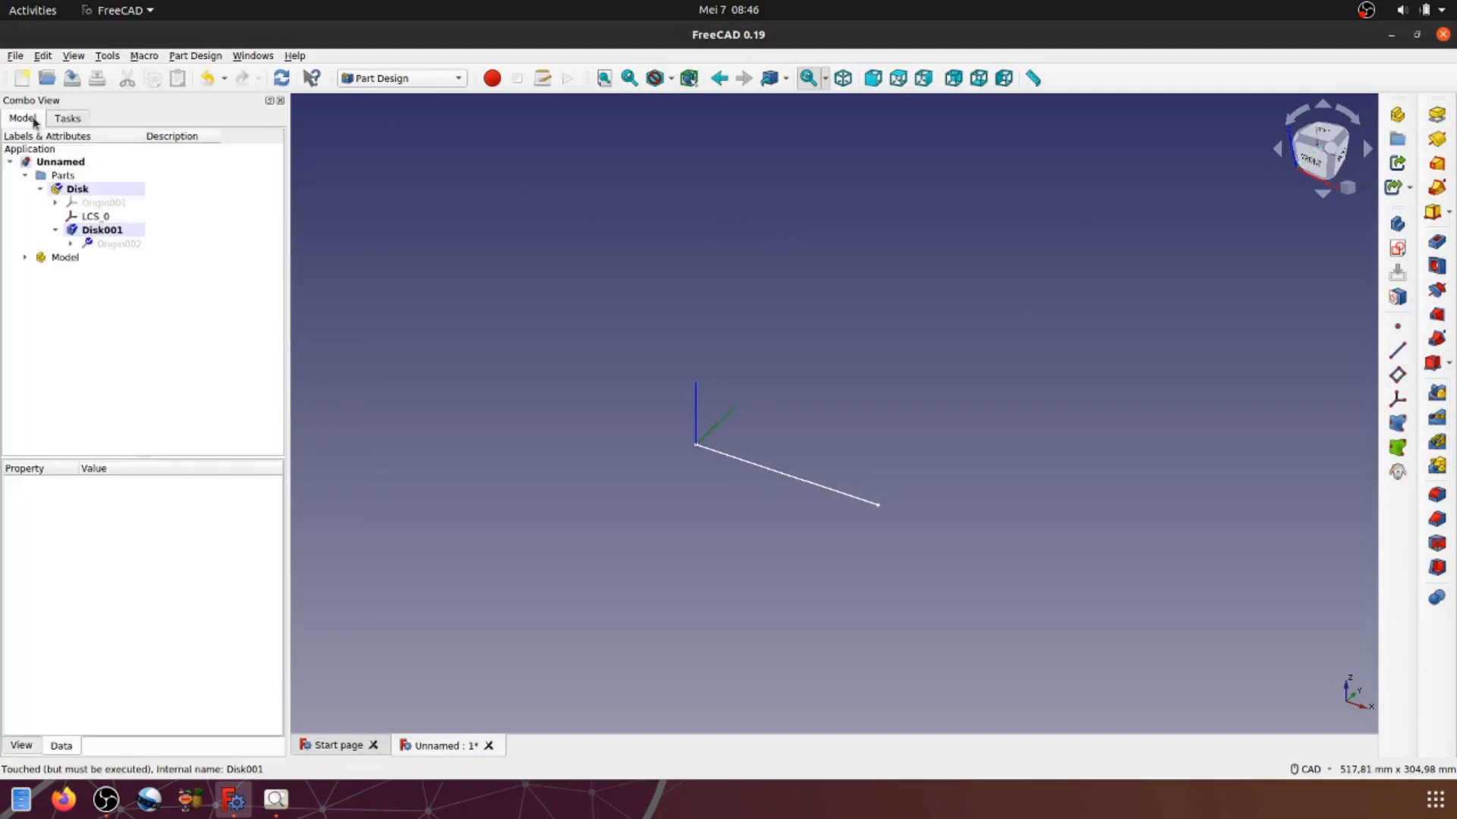
left_click(25, 258)
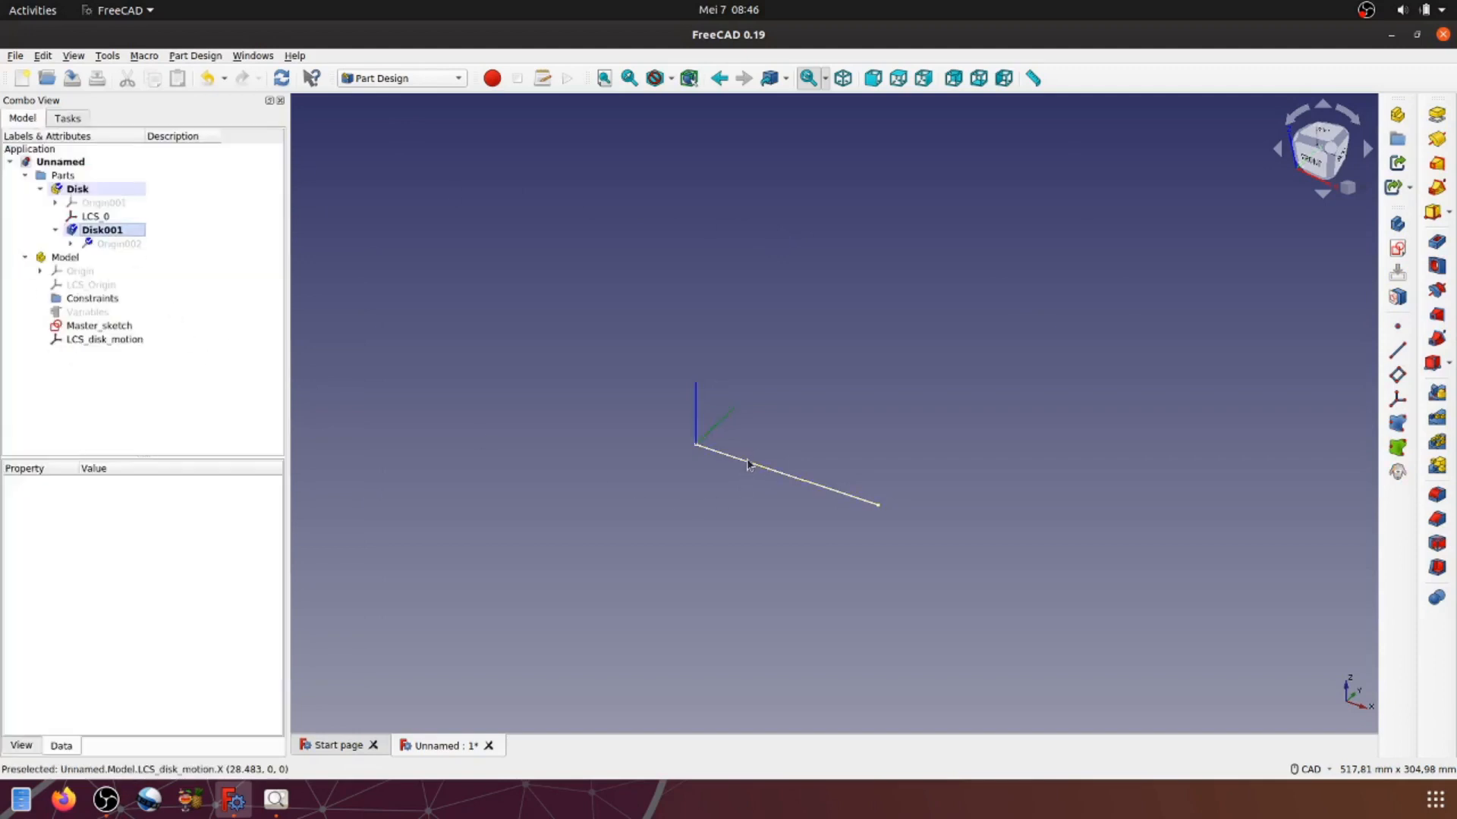
left_click(101, 328)
key("space")
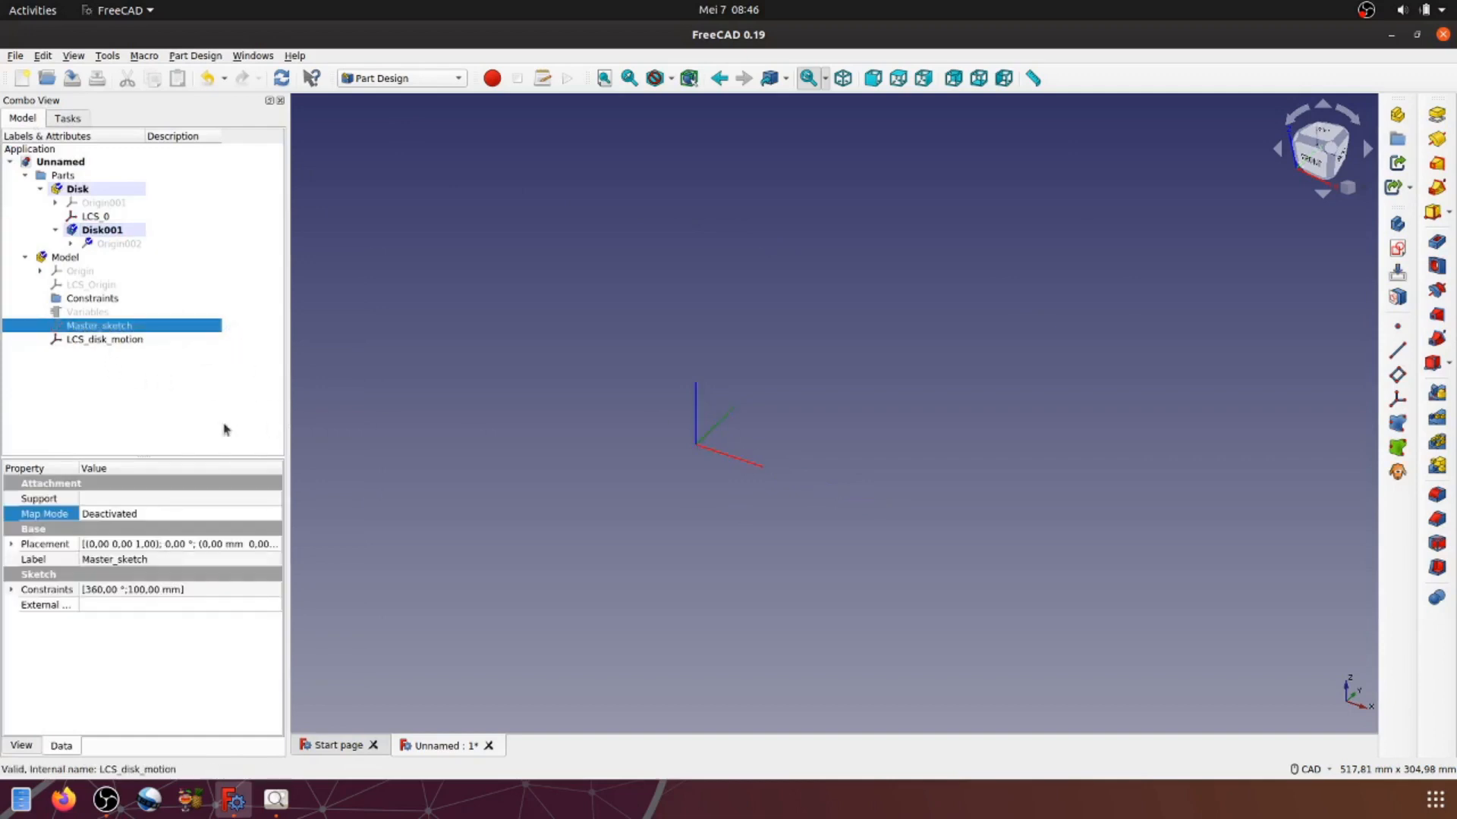
left_click(112, 342)
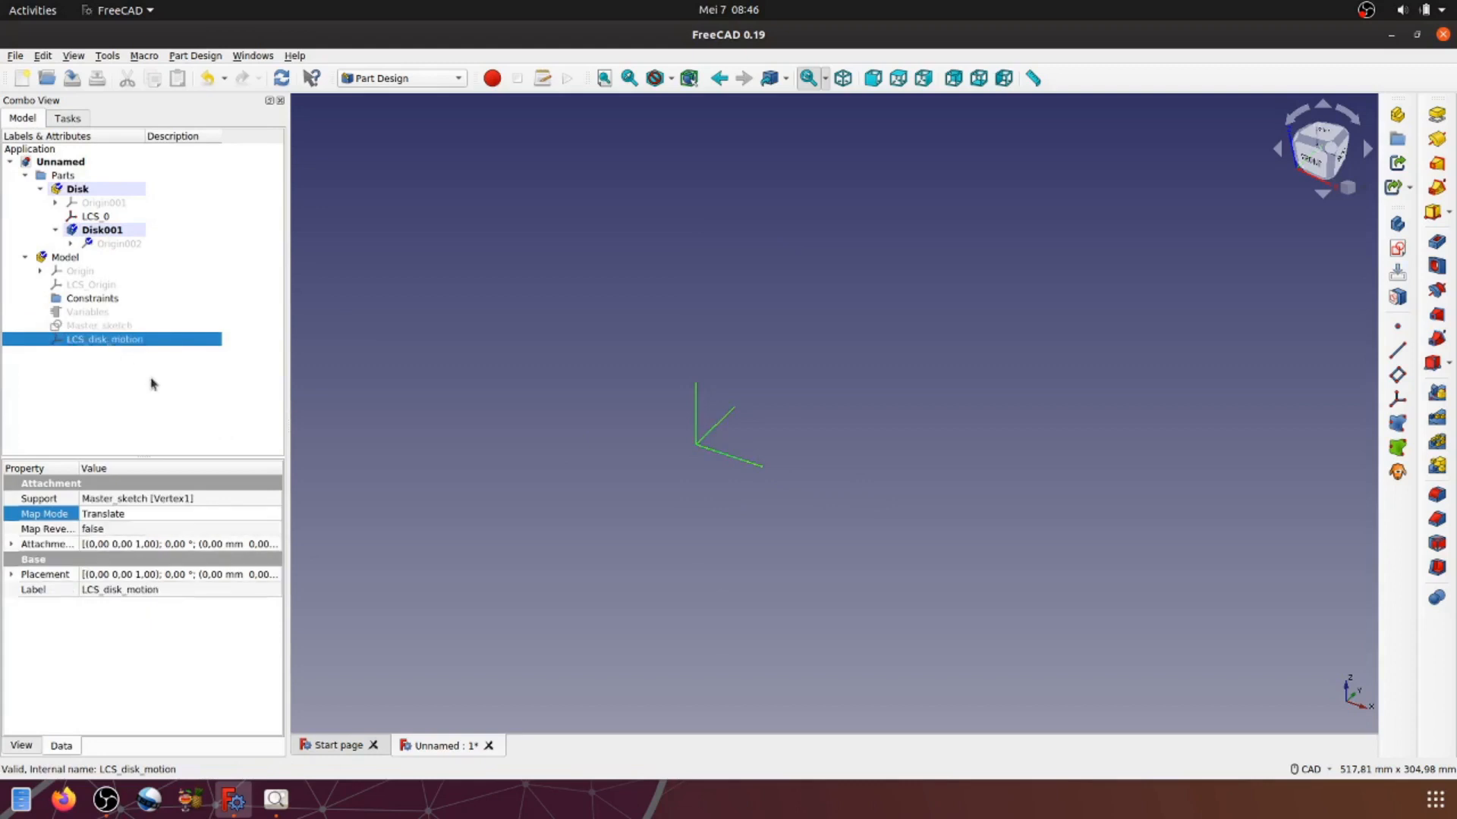
left_click(504, 323)
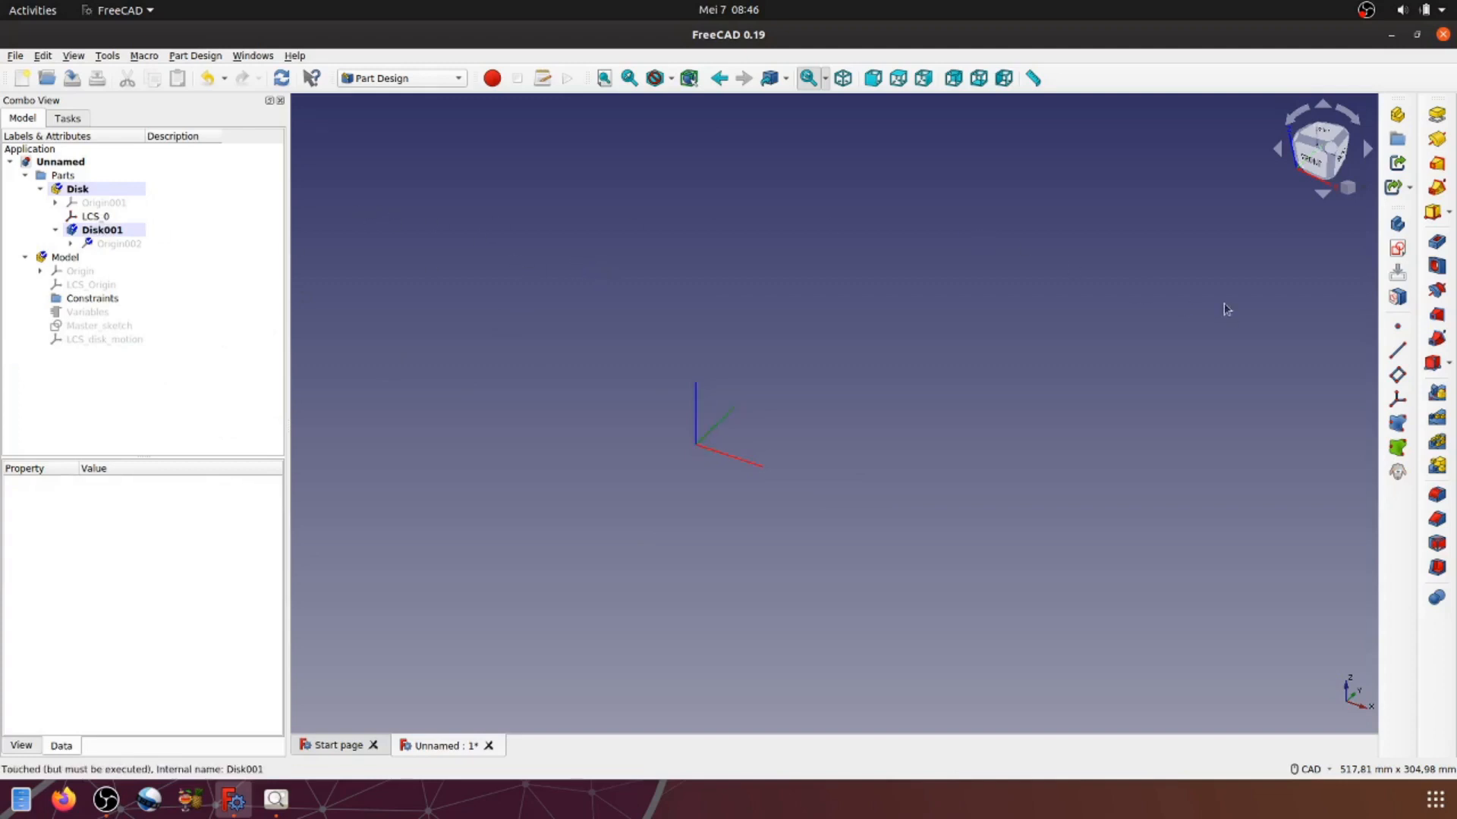
Step: Create a new sketch on the XY base plane of the Disk part's active body
left_click(1396, 250)
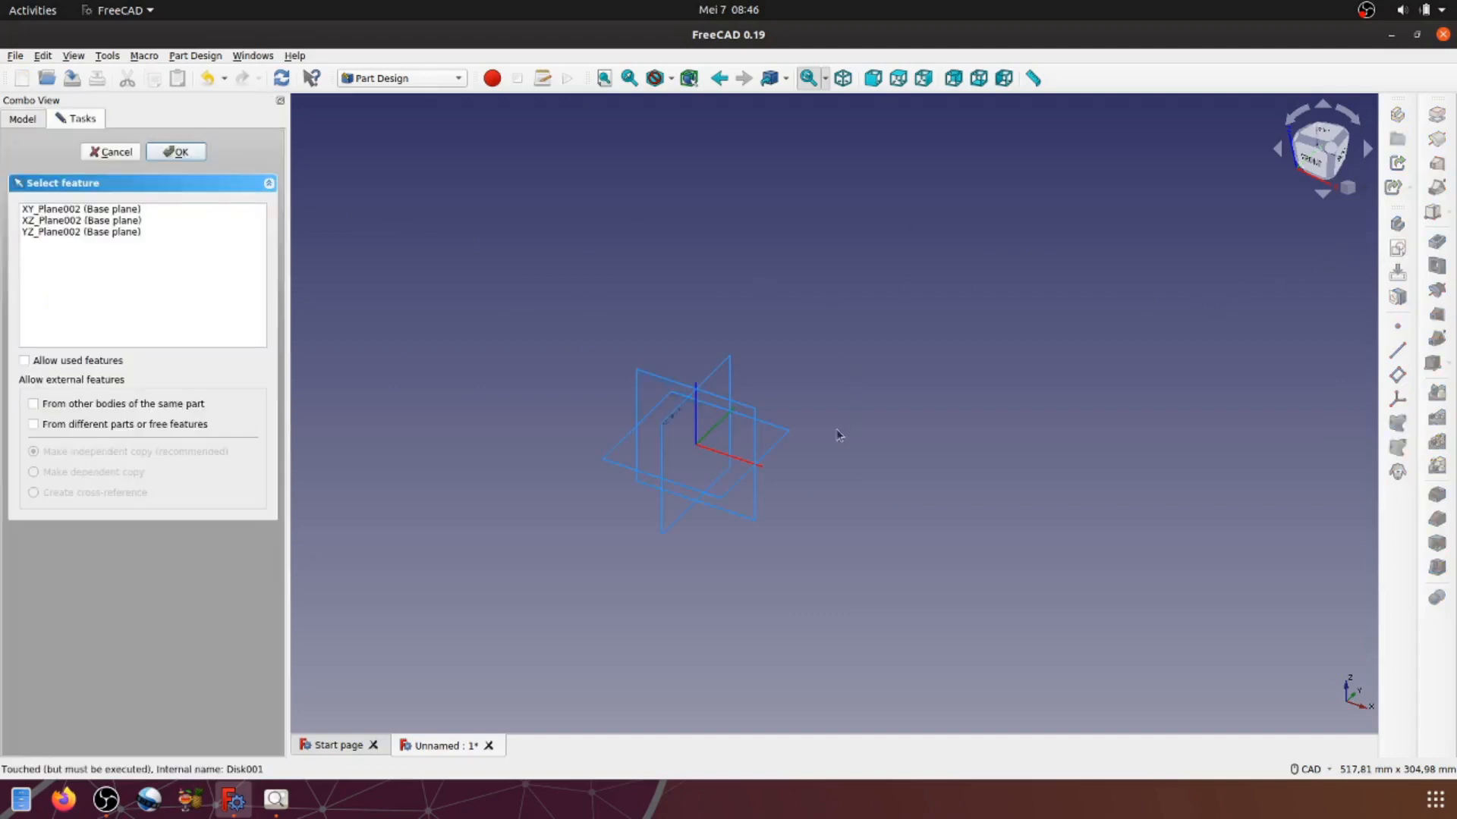
left_click(785, 442)
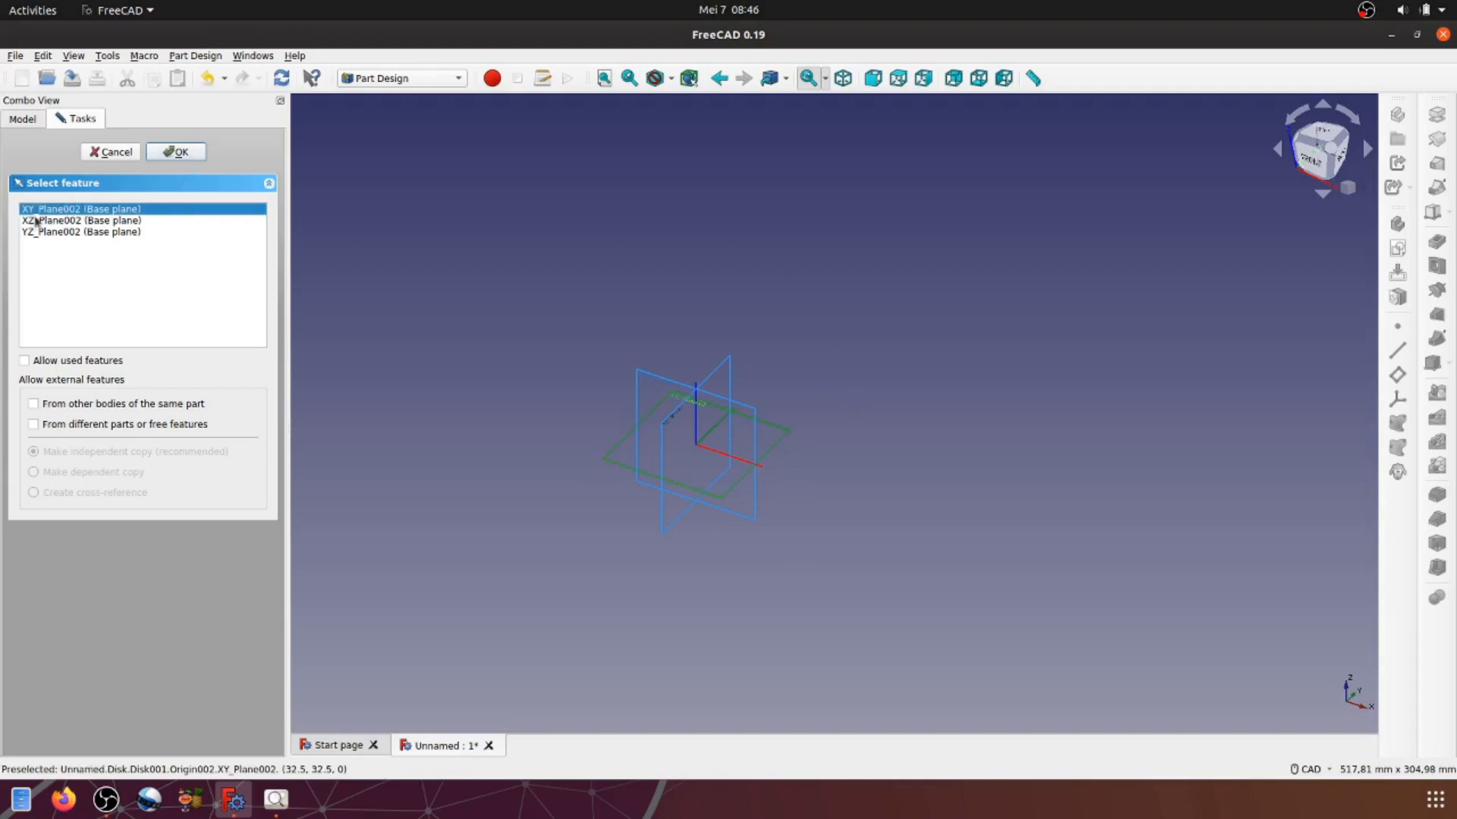
left_click(183, 151)
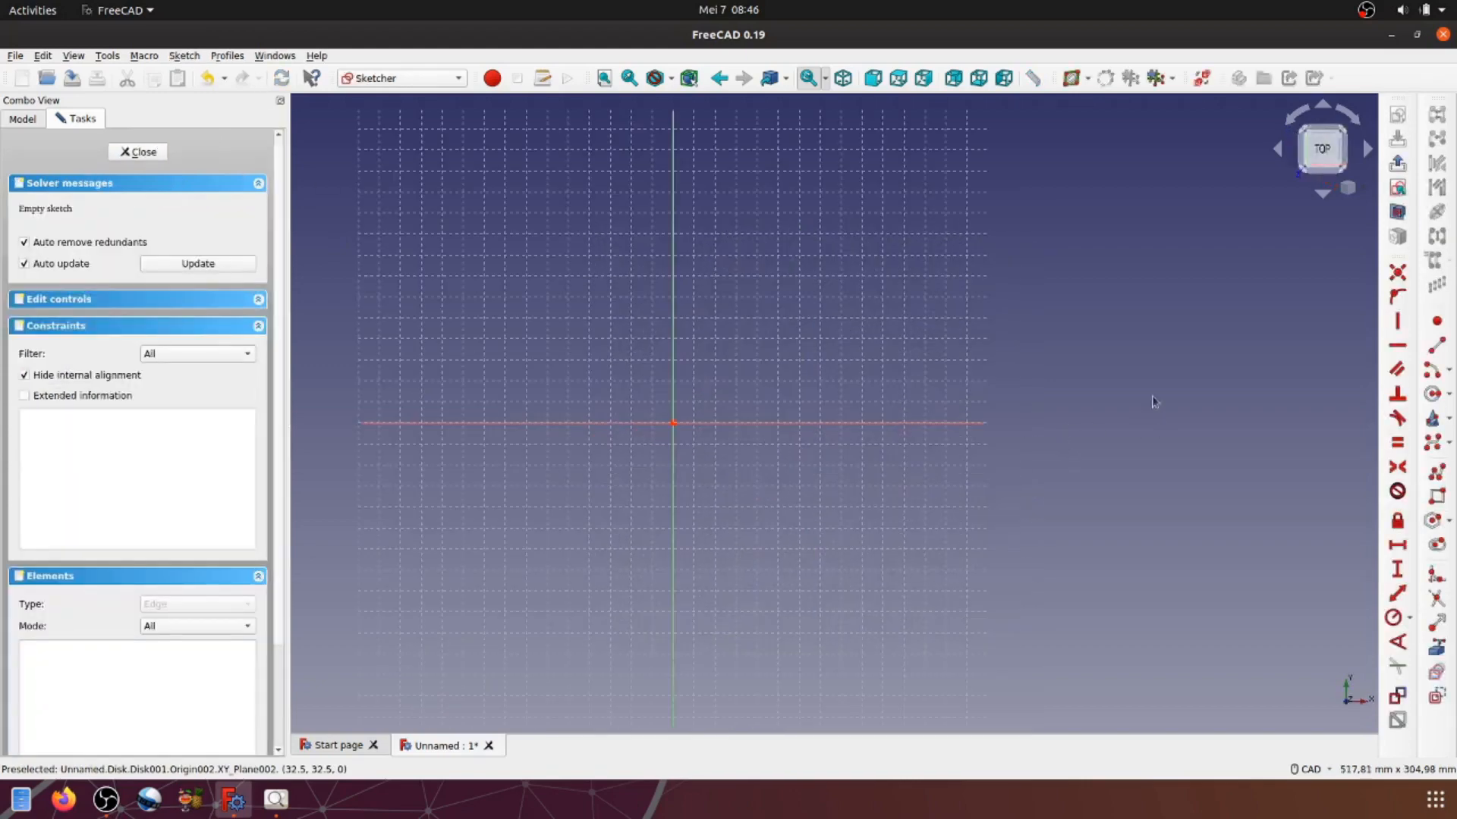
Step: Draw two concentric circles centred on the sketch origin, with diameters of about 200 mm and about 45 mm
left_click(1433, 395)
left_click(673, 424)
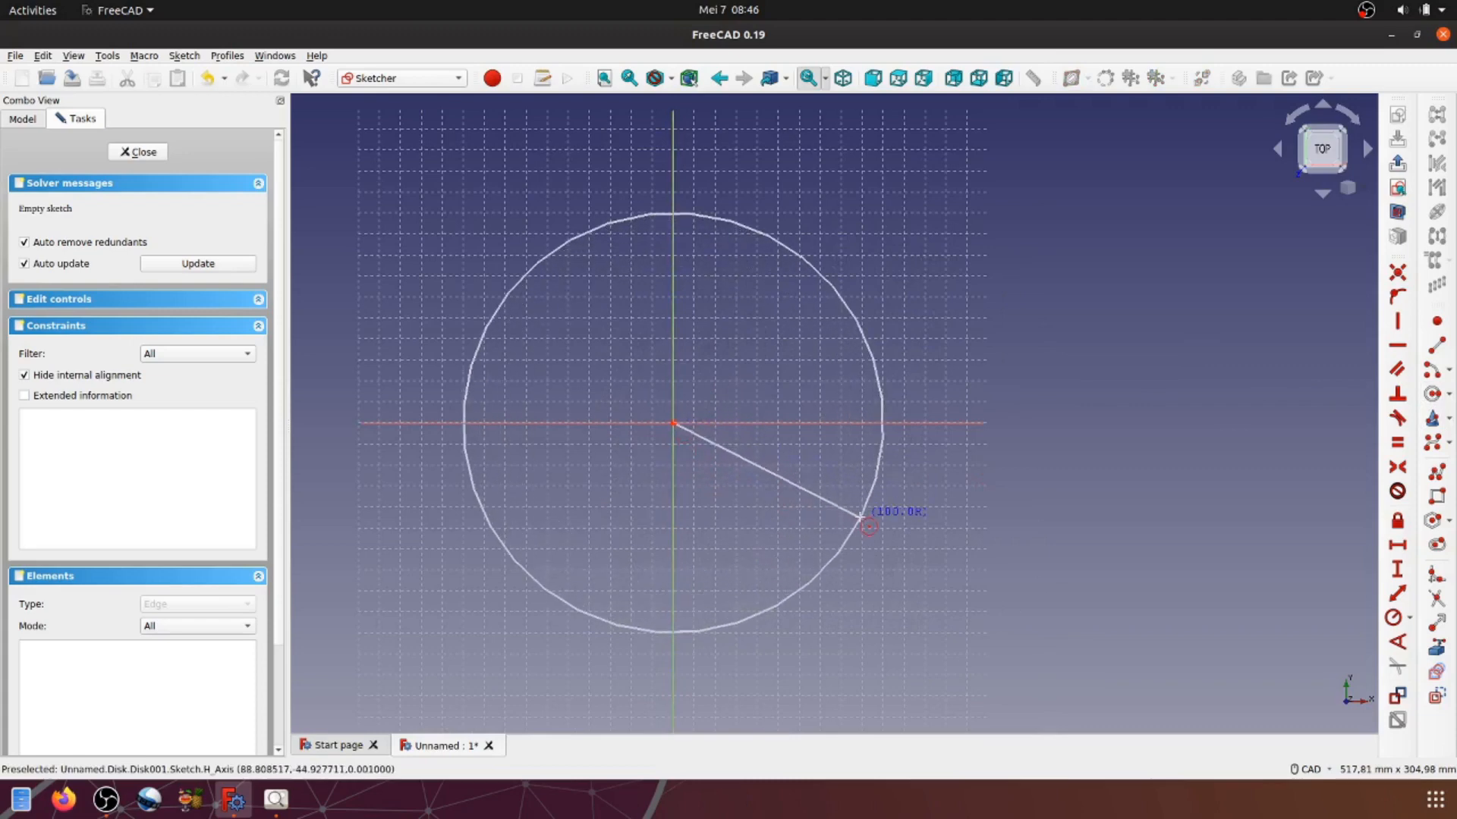
left_click(863, 523)
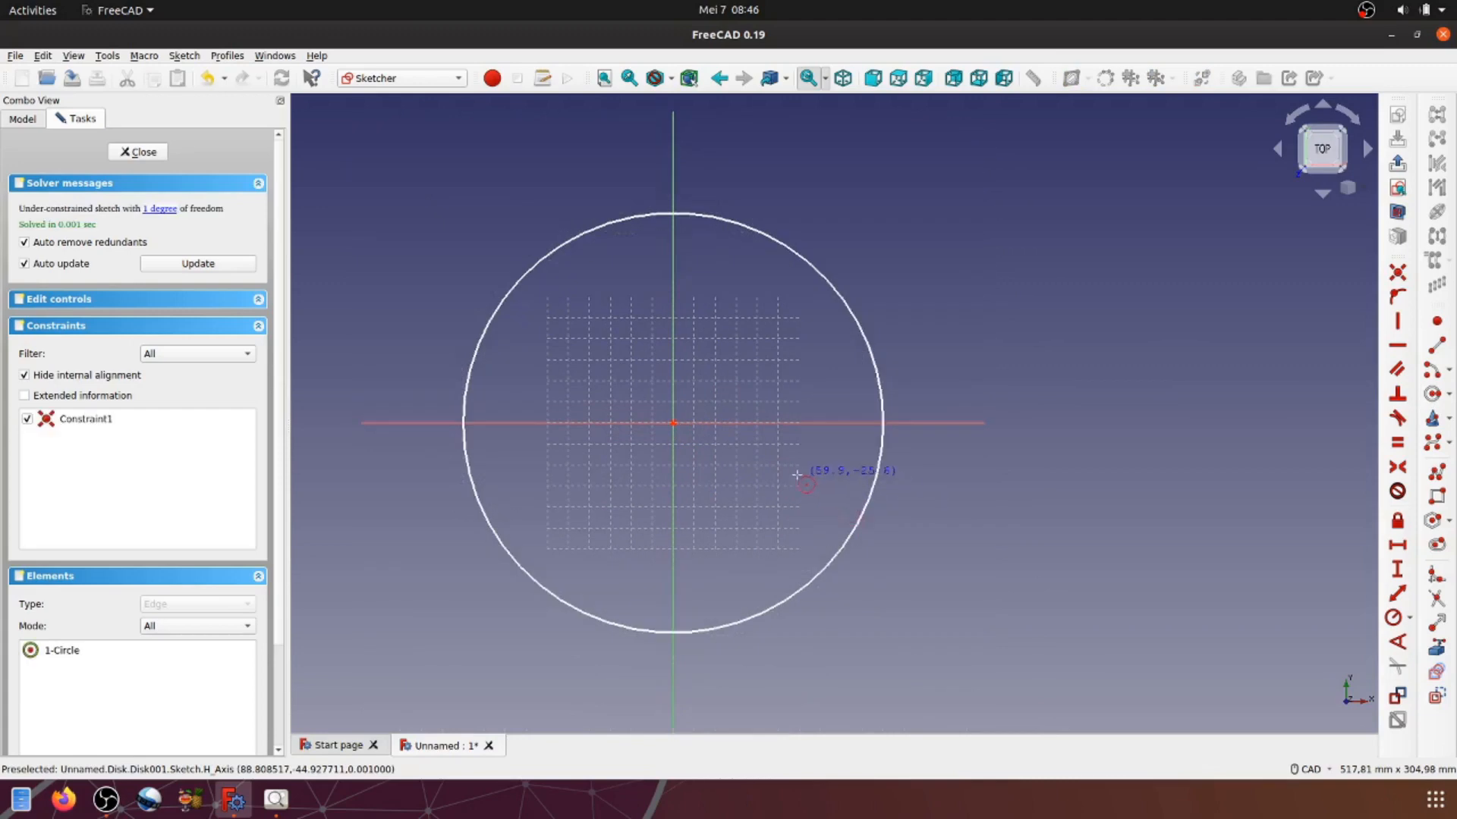
left_click(673, 423)
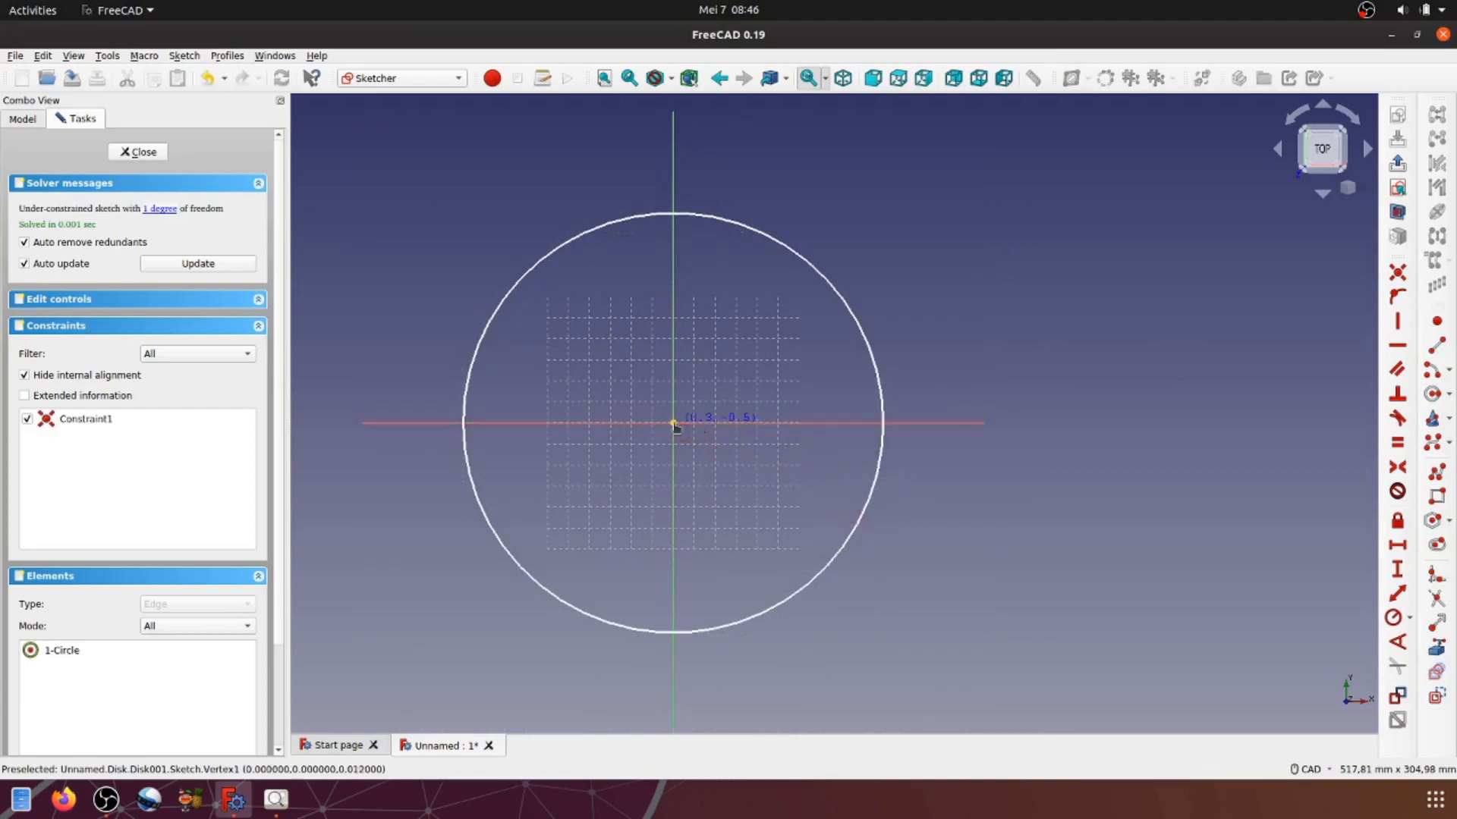
left_click(707, 457)
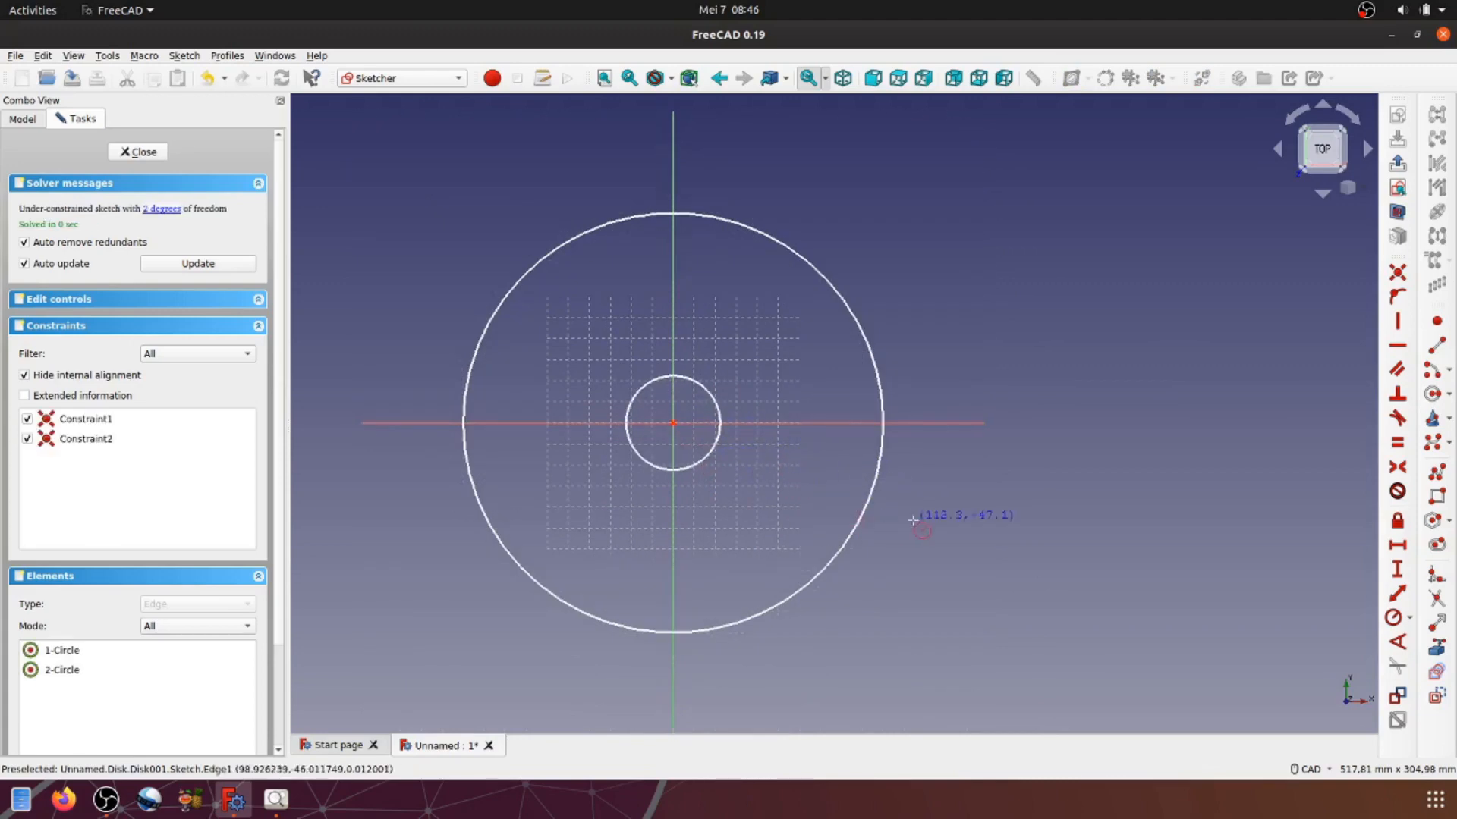
Step: Constrain the outer circle's diameter to 240 mm and move its dimension label diagonally outside the circle
left_click(853, 317)
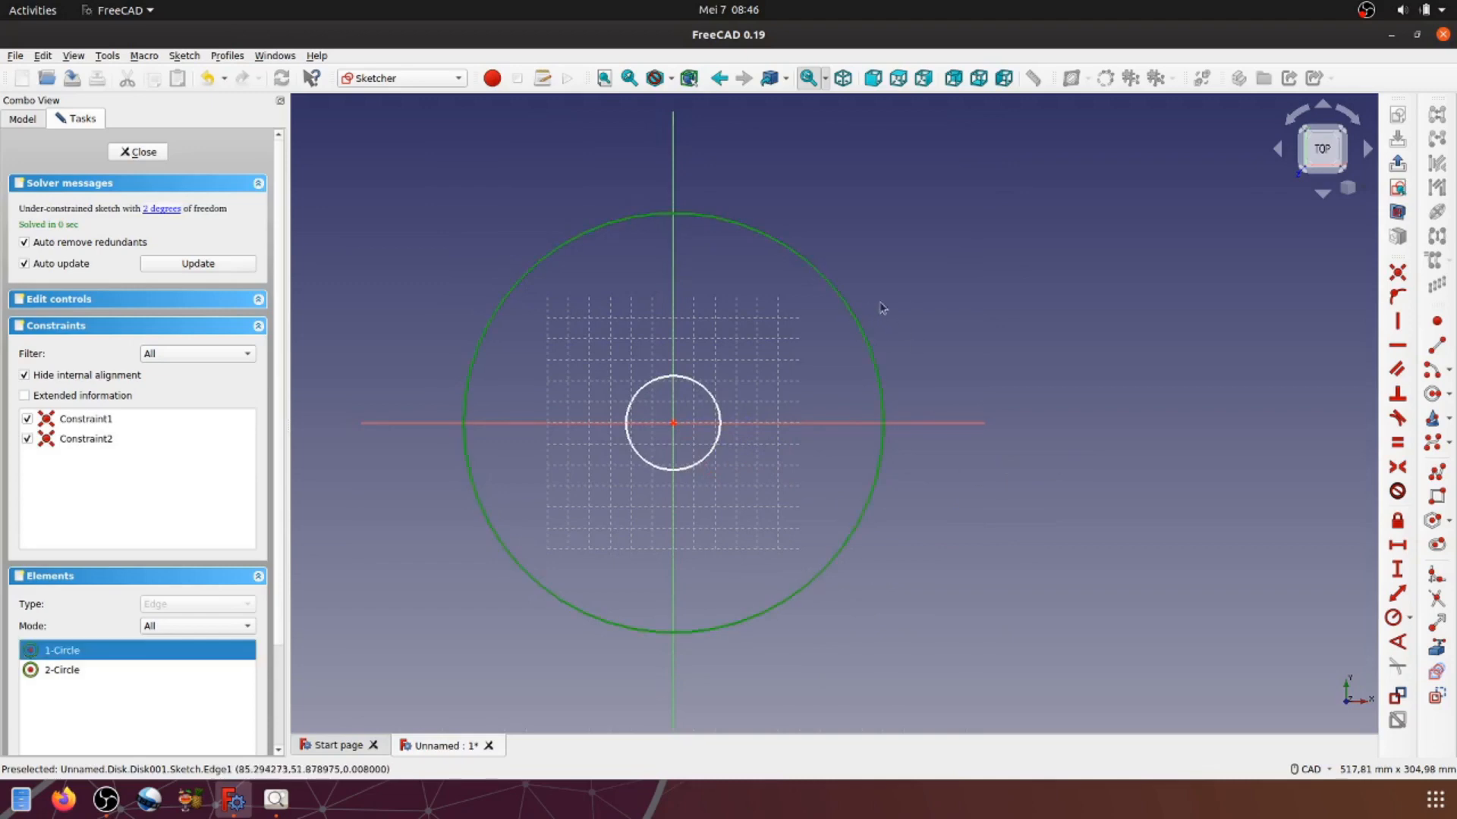
left_click(1408, 619)
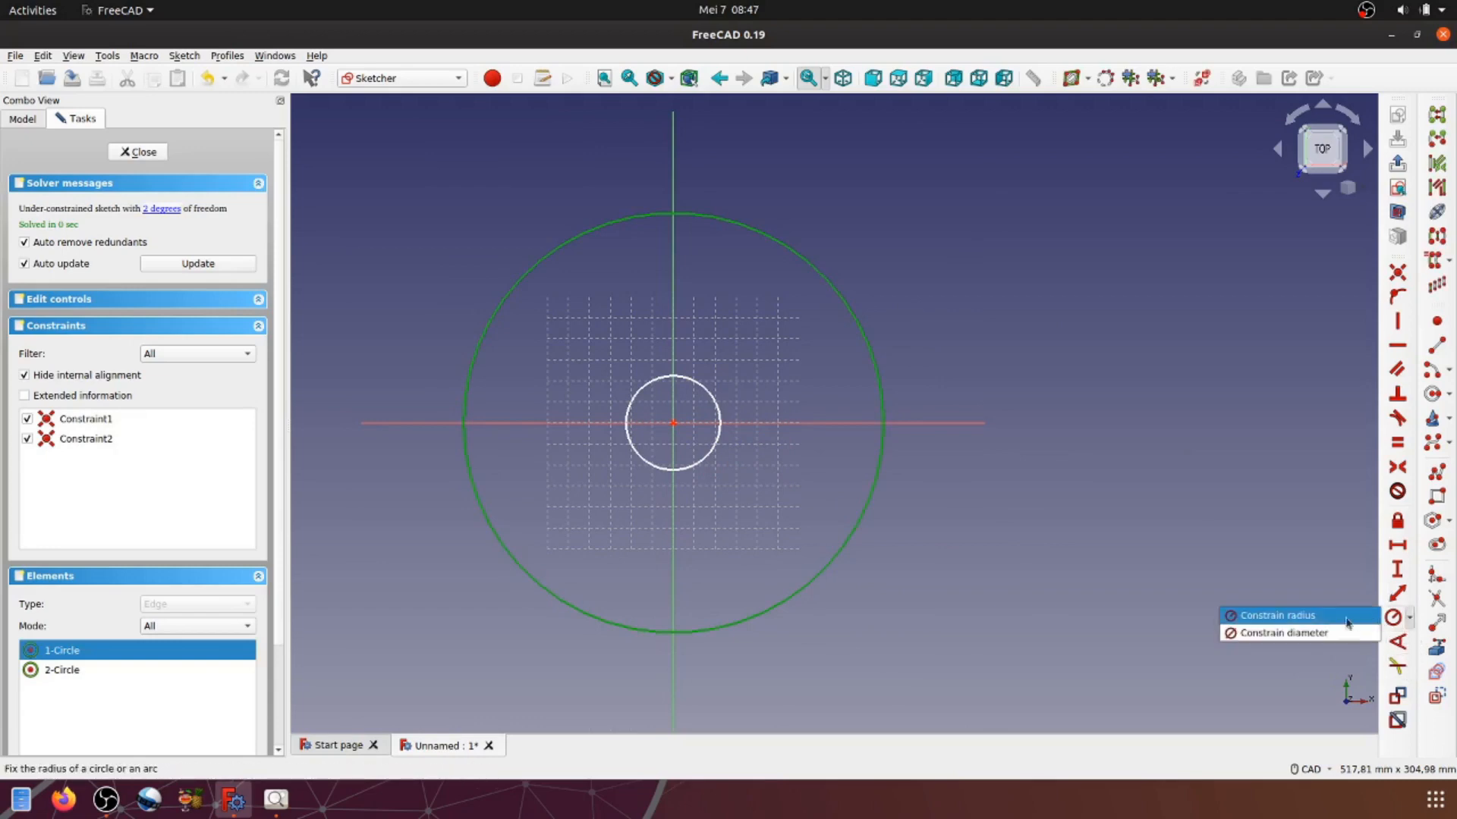
left_click(1319, 631)
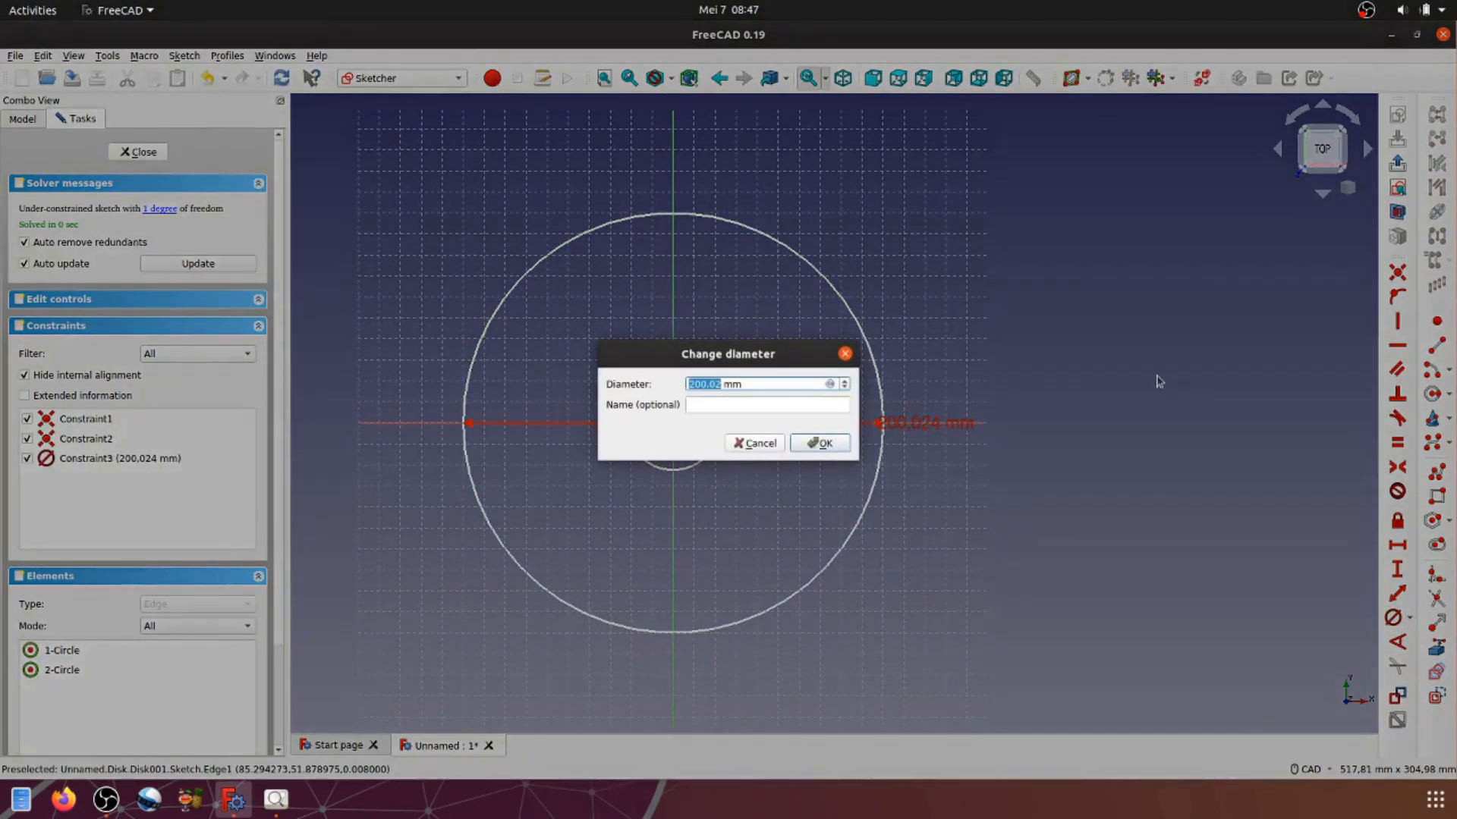
type("240")
left_click(835, 446)
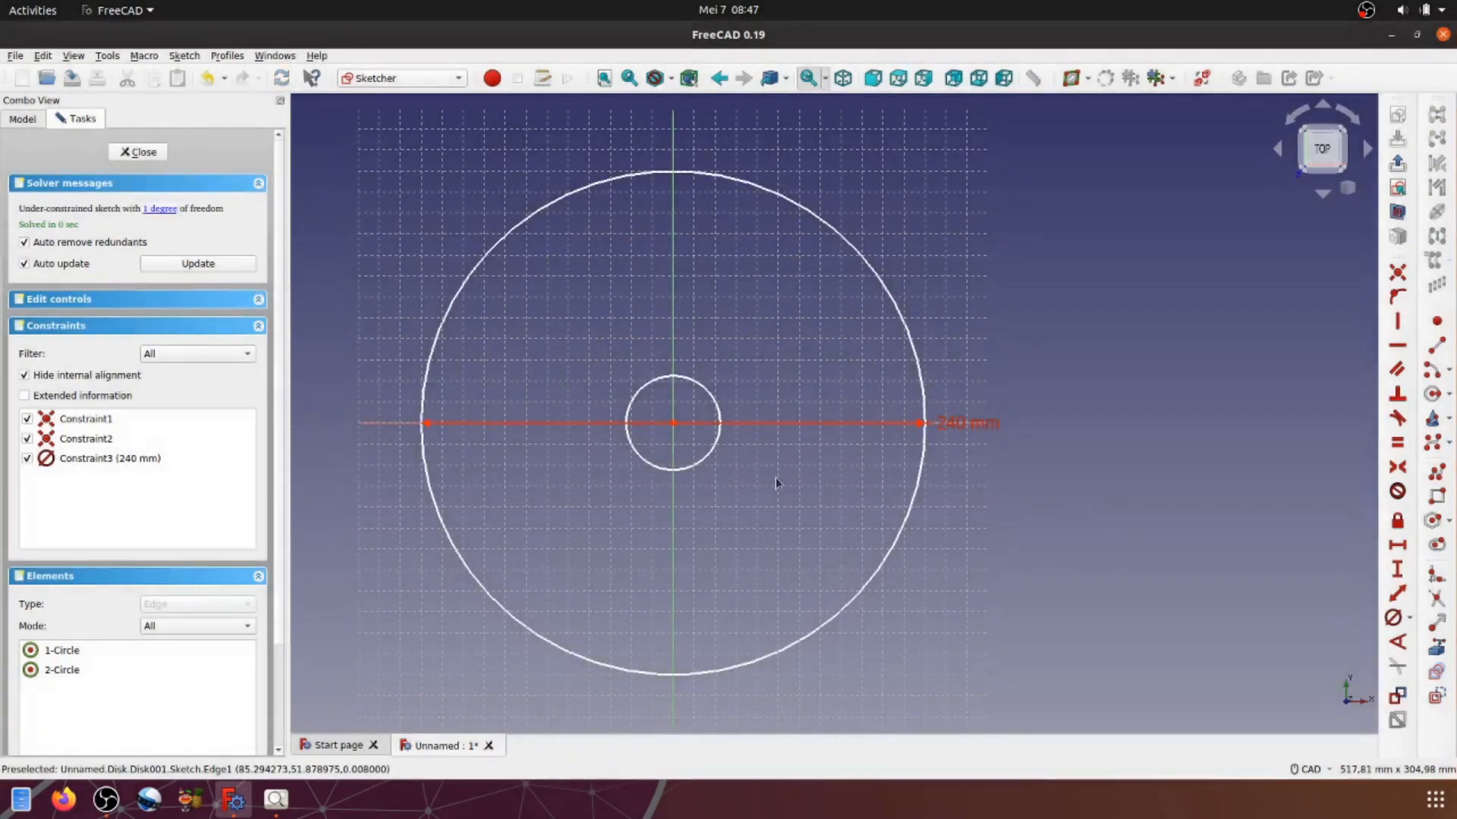
left_click_drag(968, 422, 930, 199)
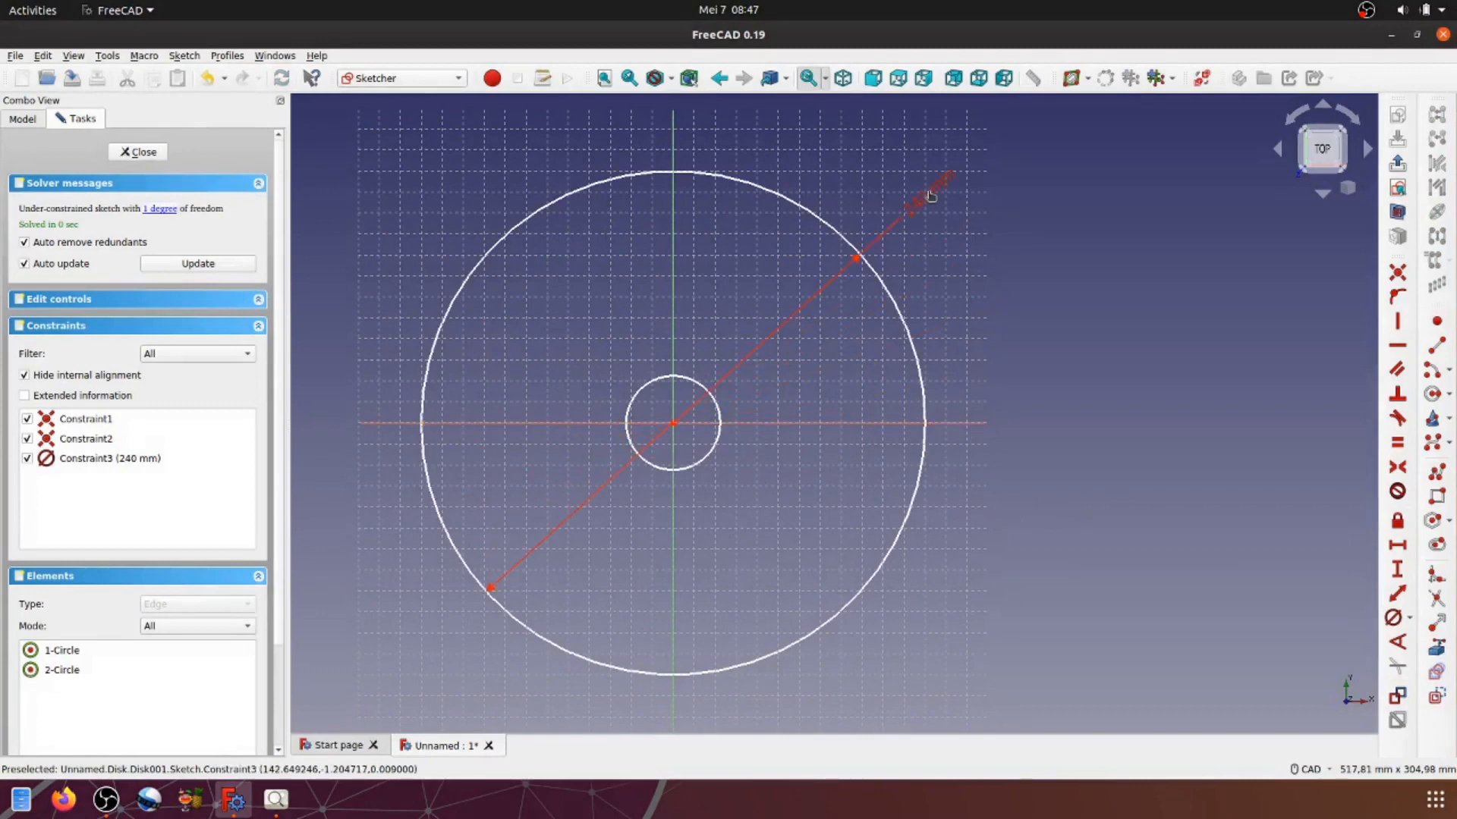
Step: Constrain the inner circle's diameter to 21 mm and leave the sketch
left_click(717, 449)
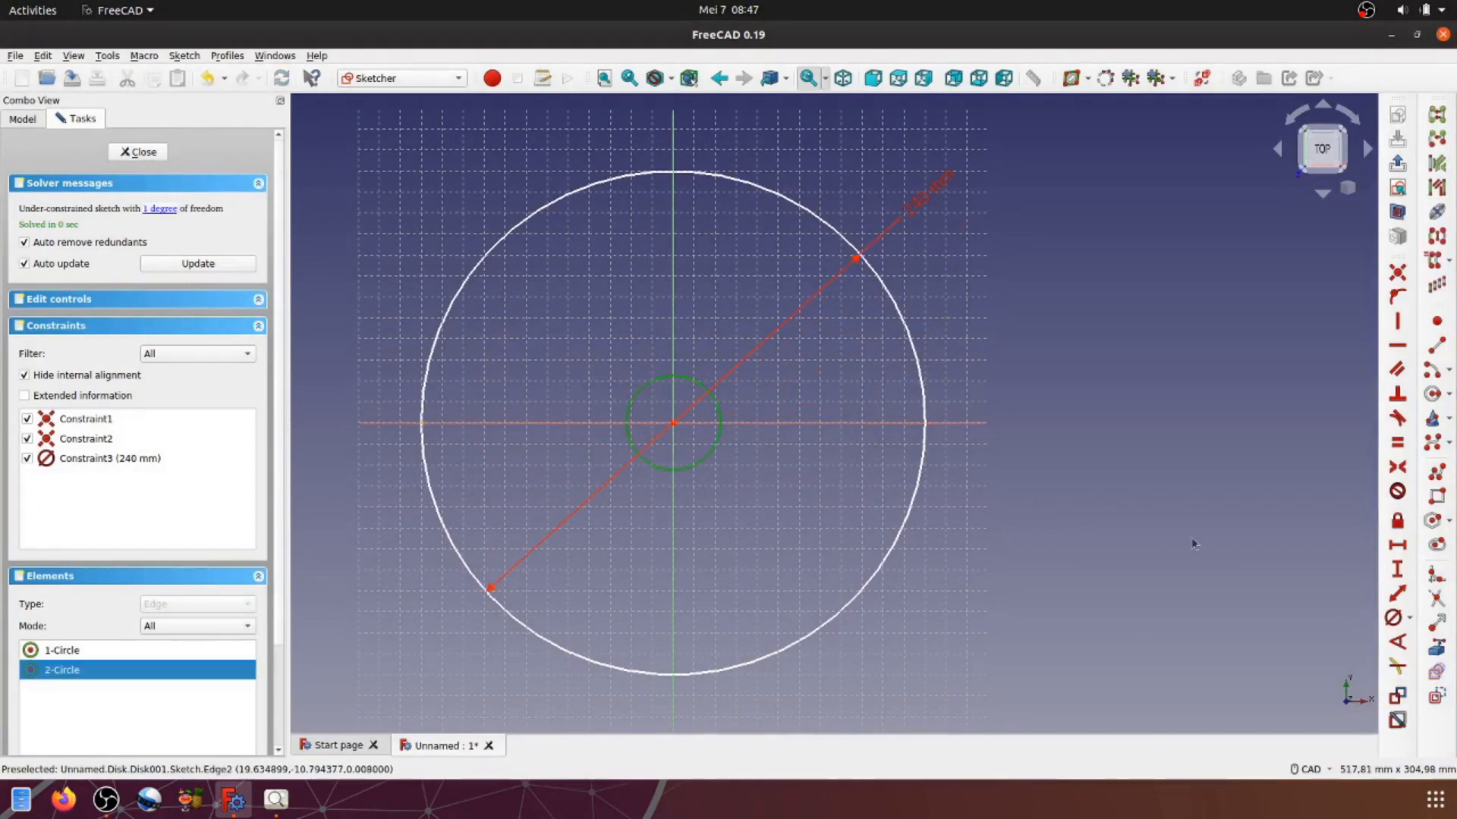
left_click(1393, 617)
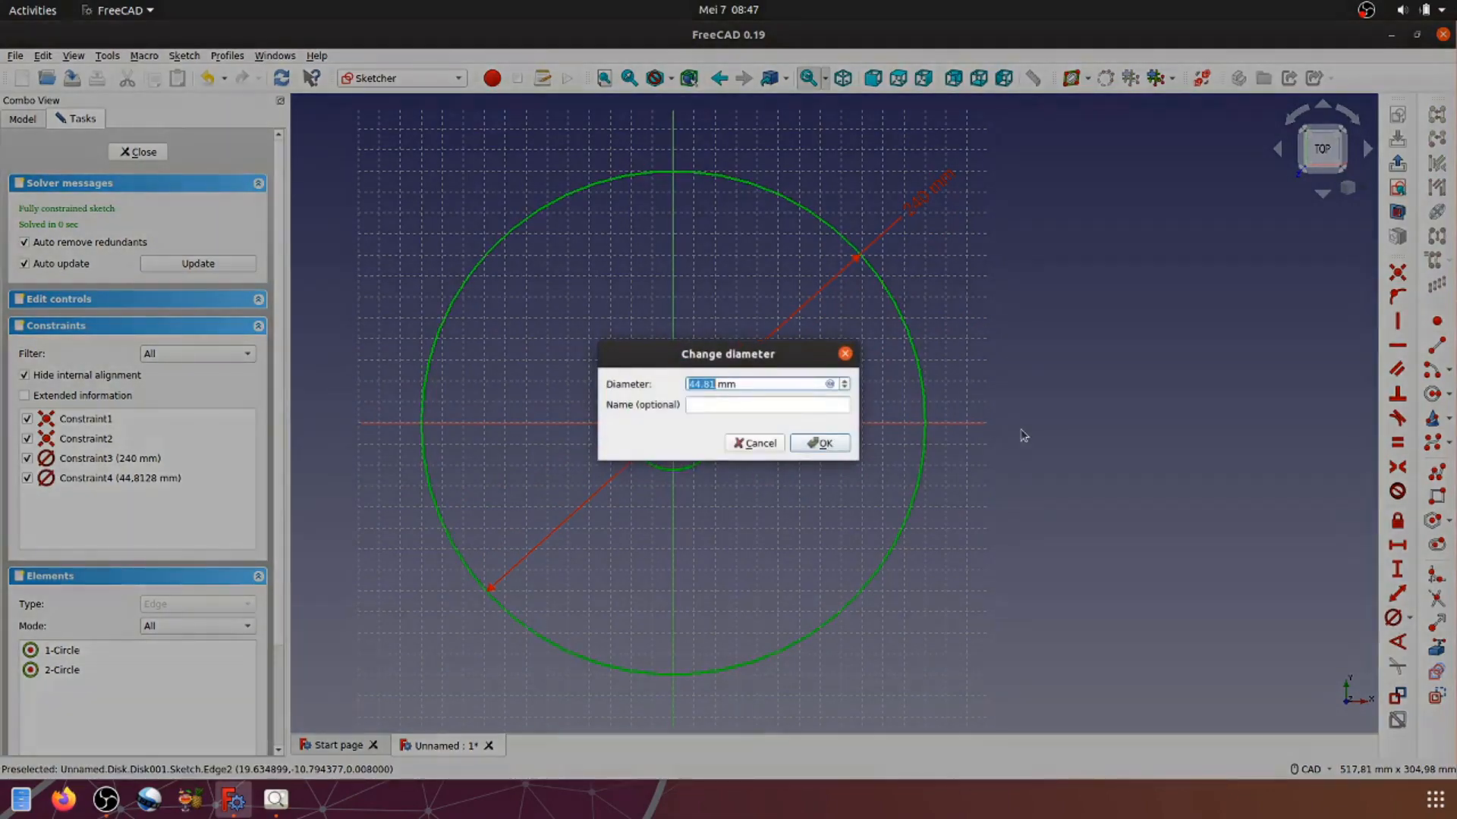
type("2")
left_click(844, 446)
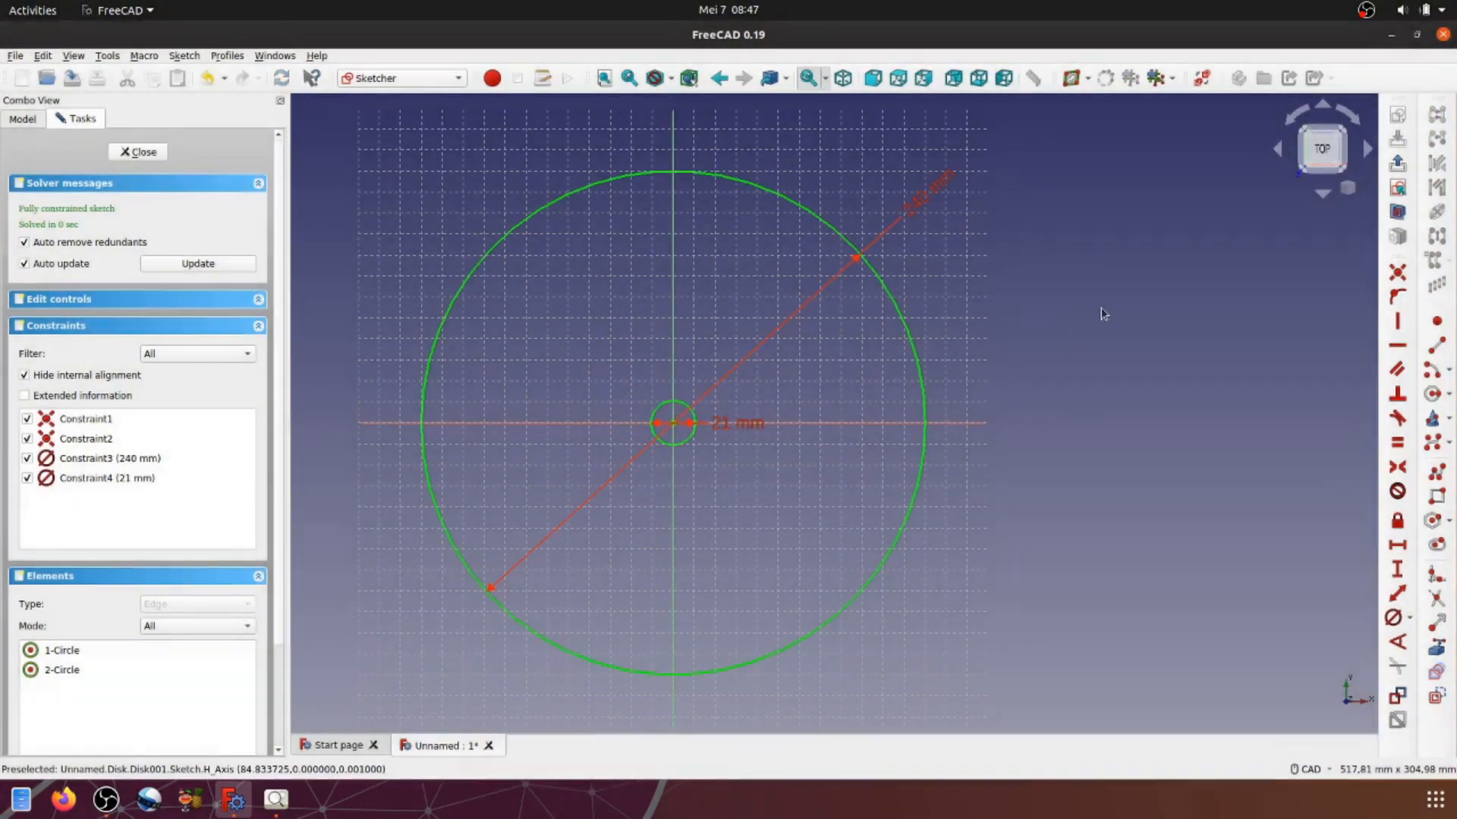
left_click(1398, 164)
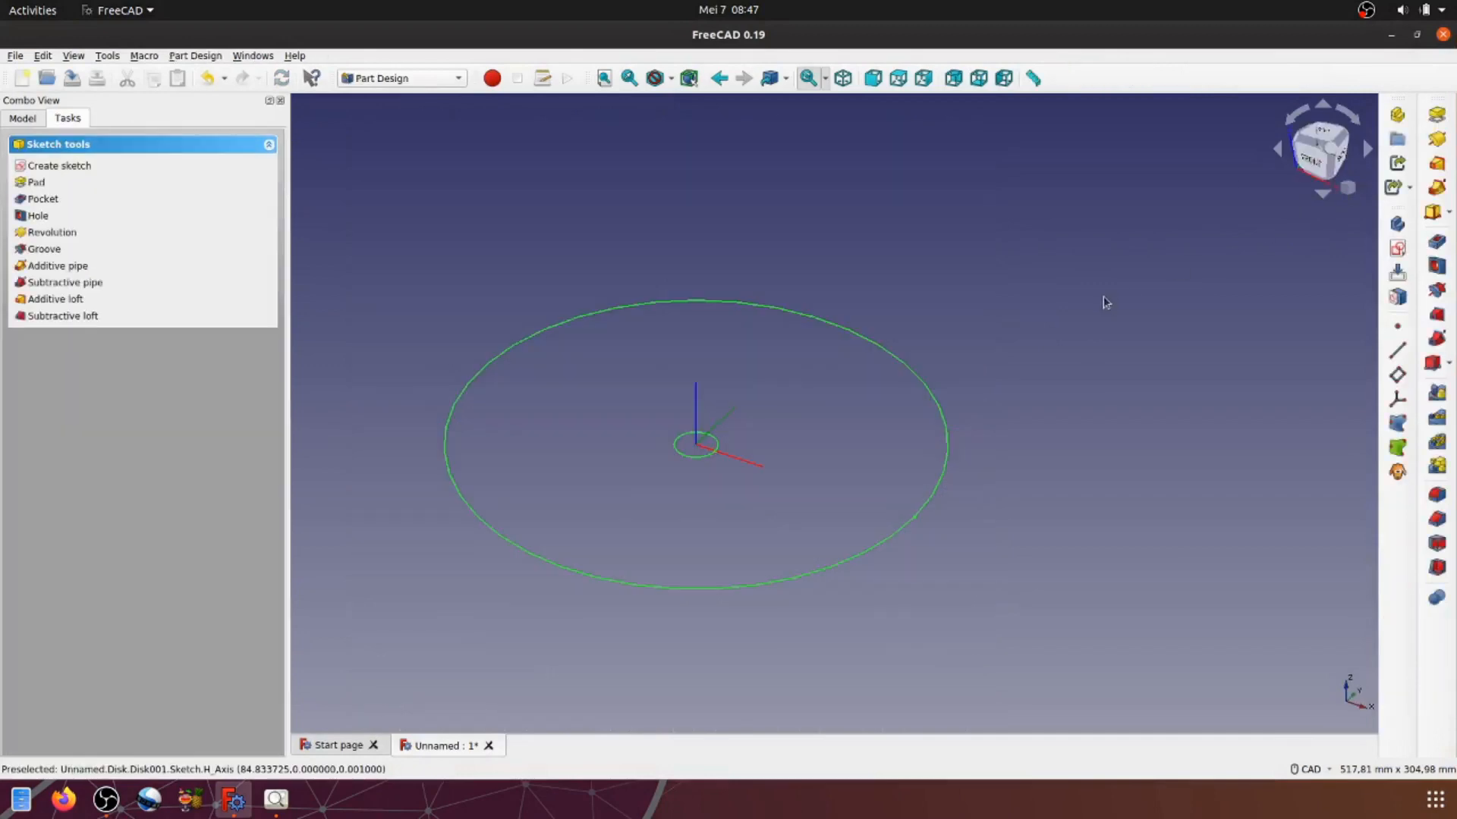
left_click(1104, 298)
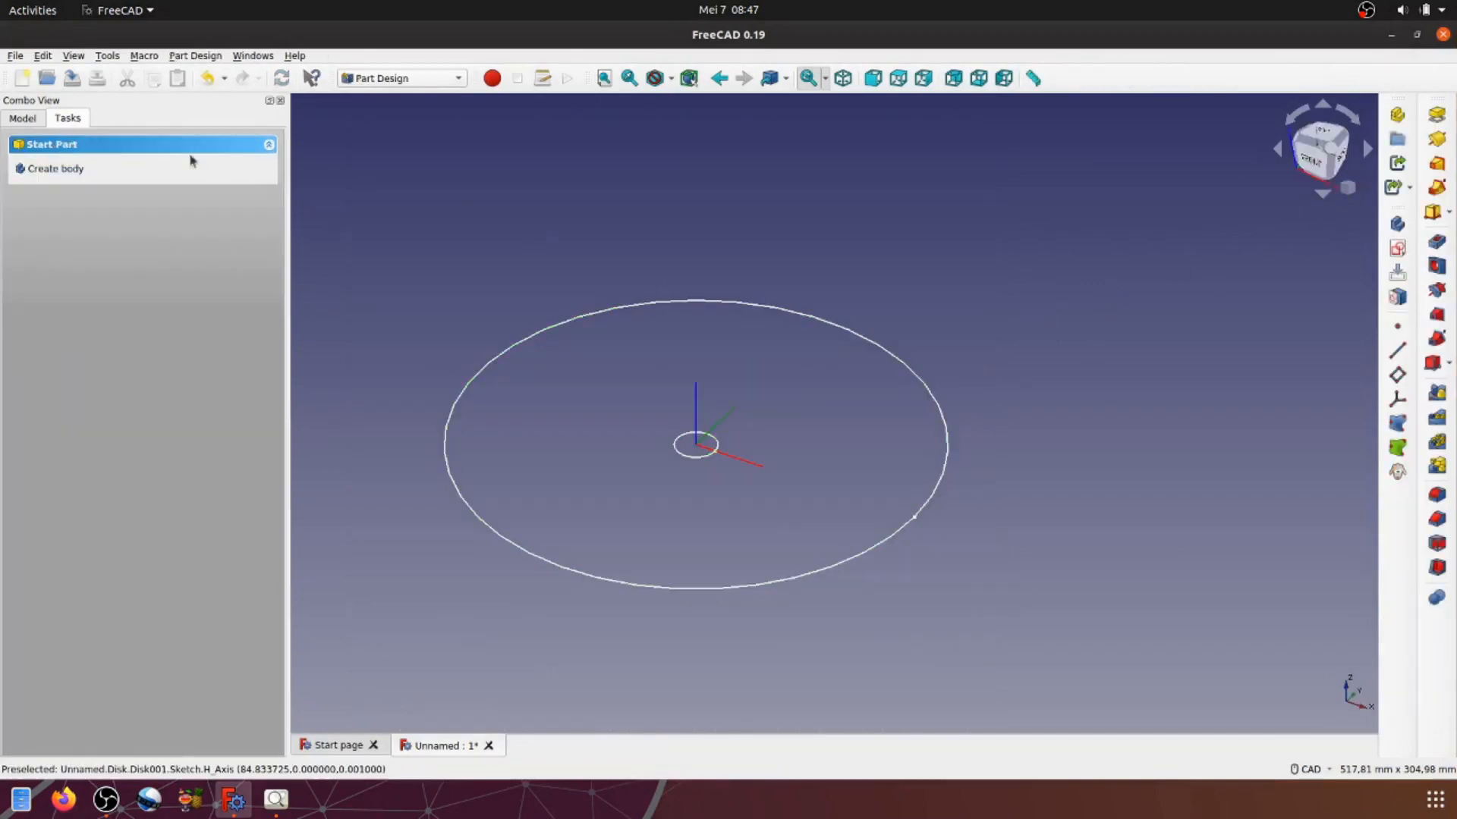
Step: Pad the two-circle sketch in the Disk part's body to a length of 10 mm
left_click(25, 124)
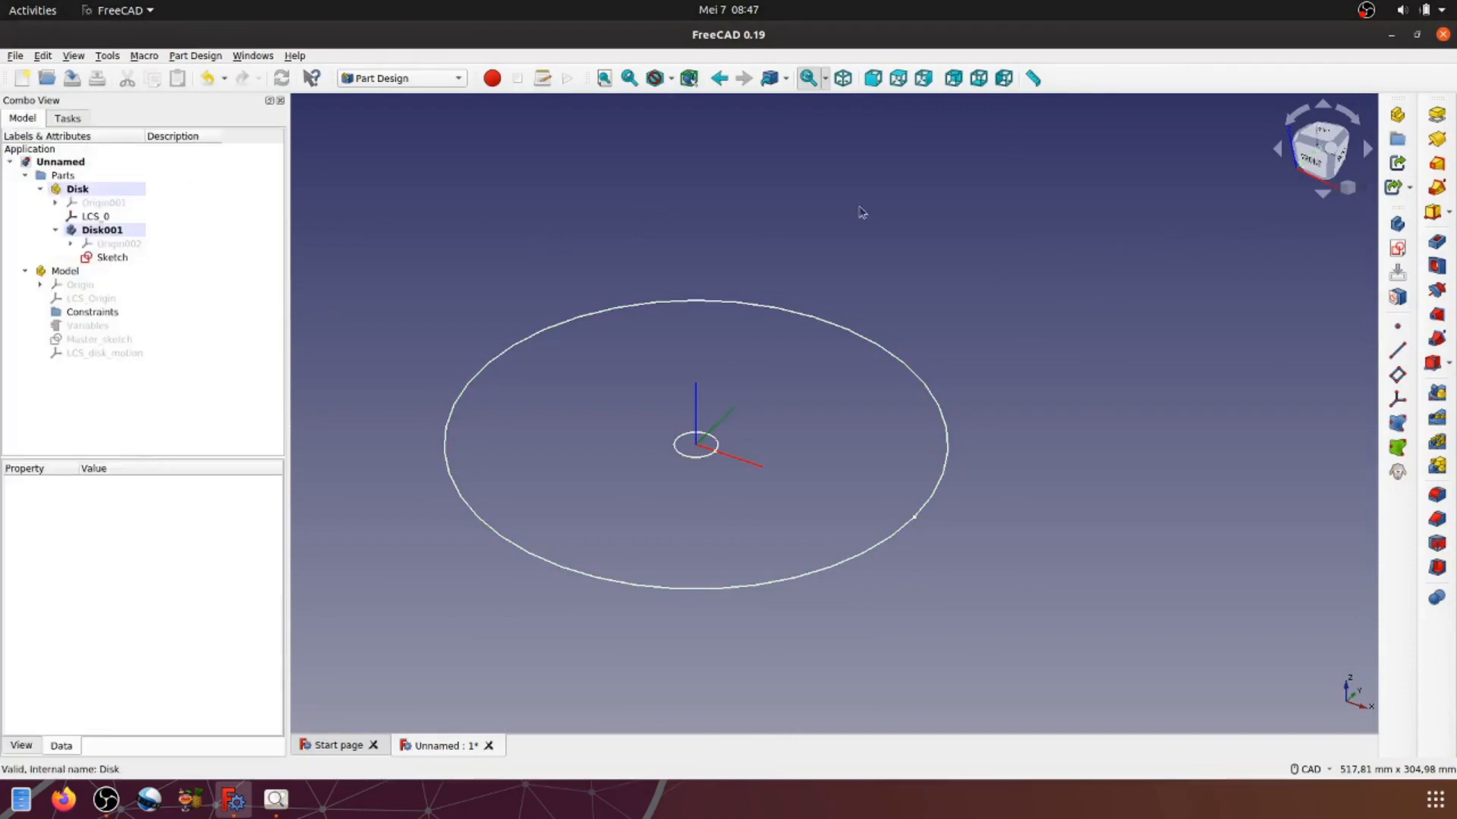
left_click(1437, 115)
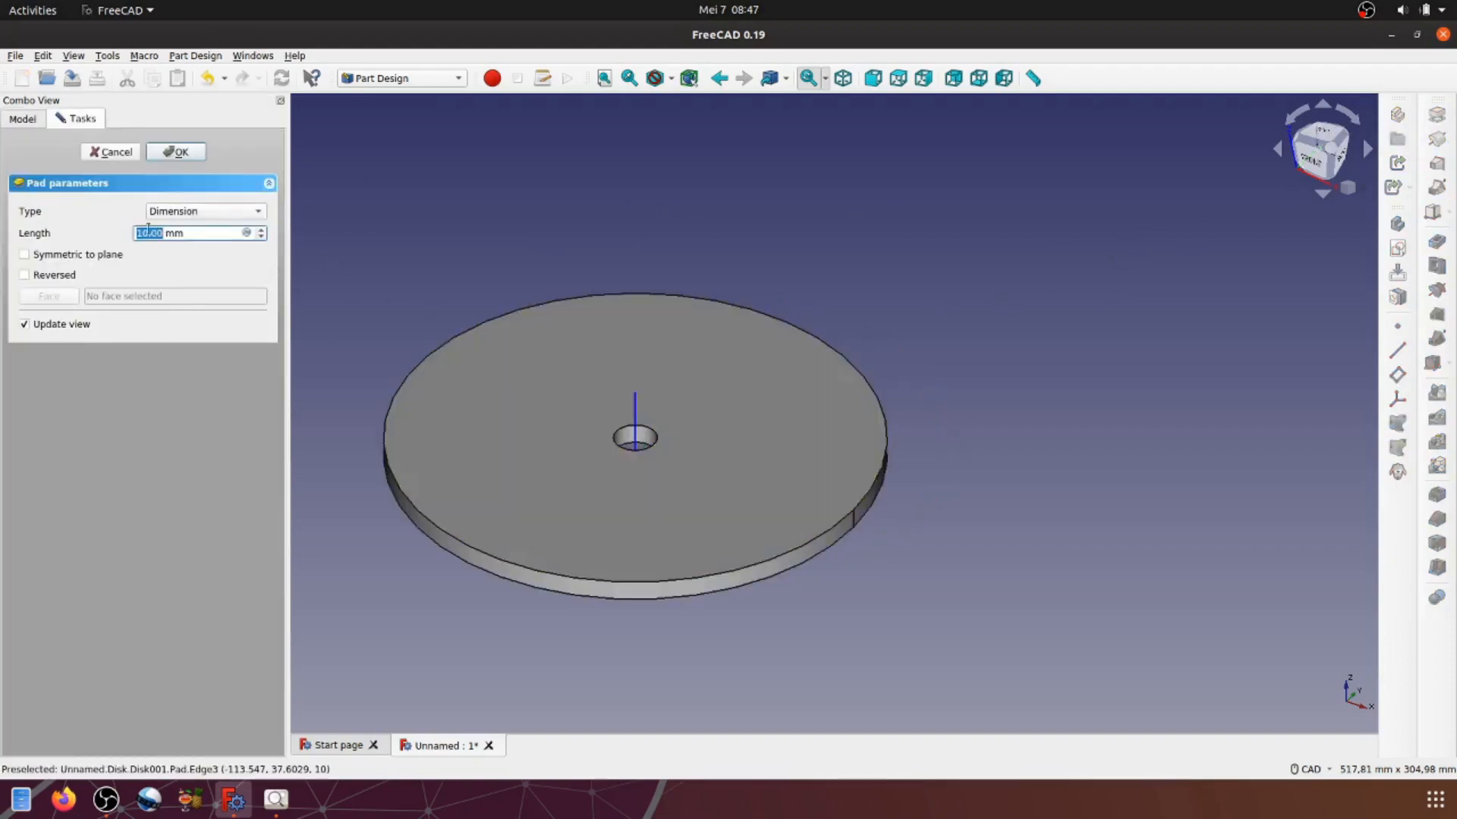
left_click(190, 154)
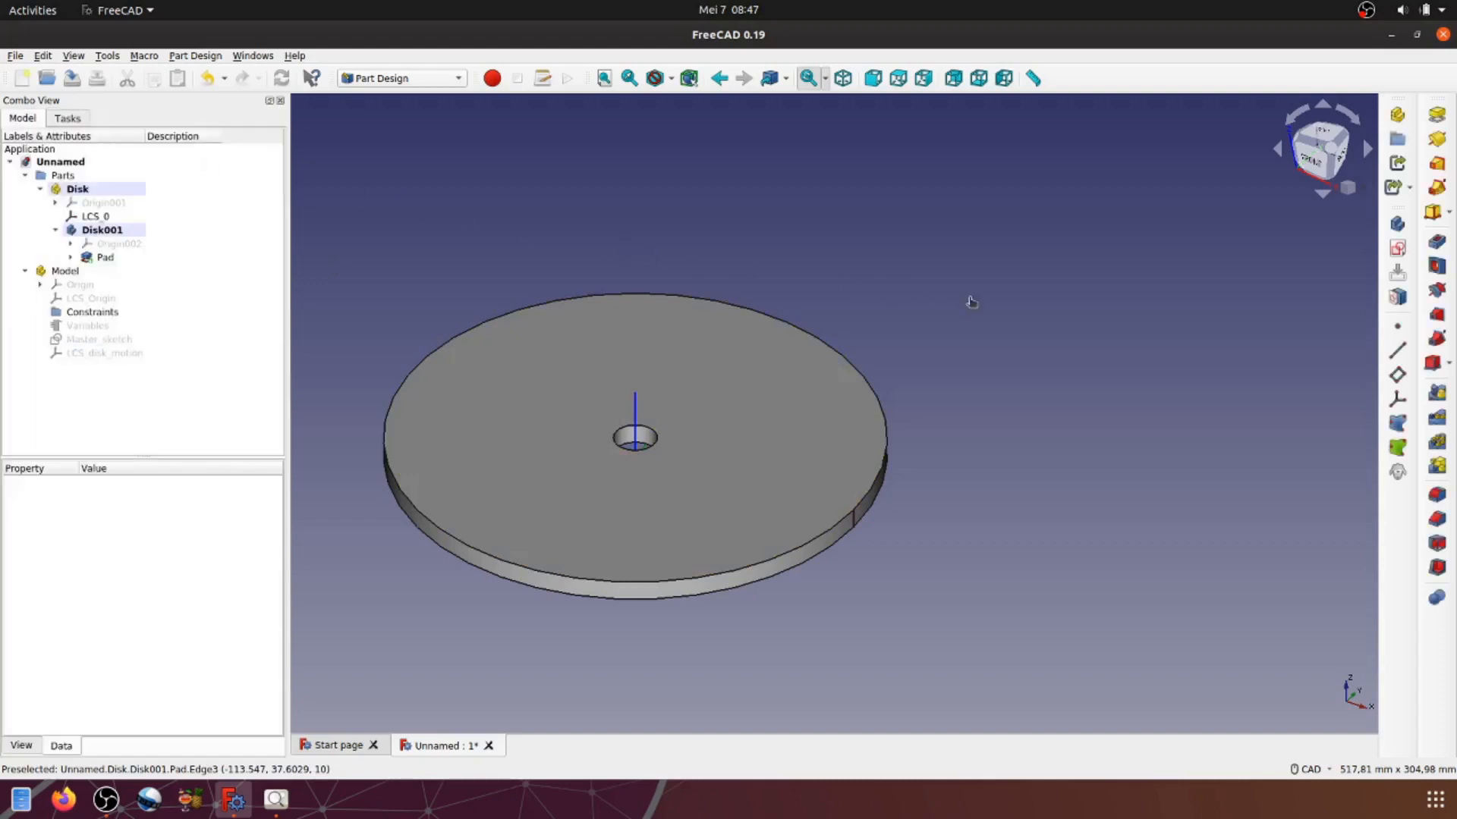
Step: Create a new sketch on the upper flat face of the padded disk
middle_click_drag(910, 292, 1057, 254)
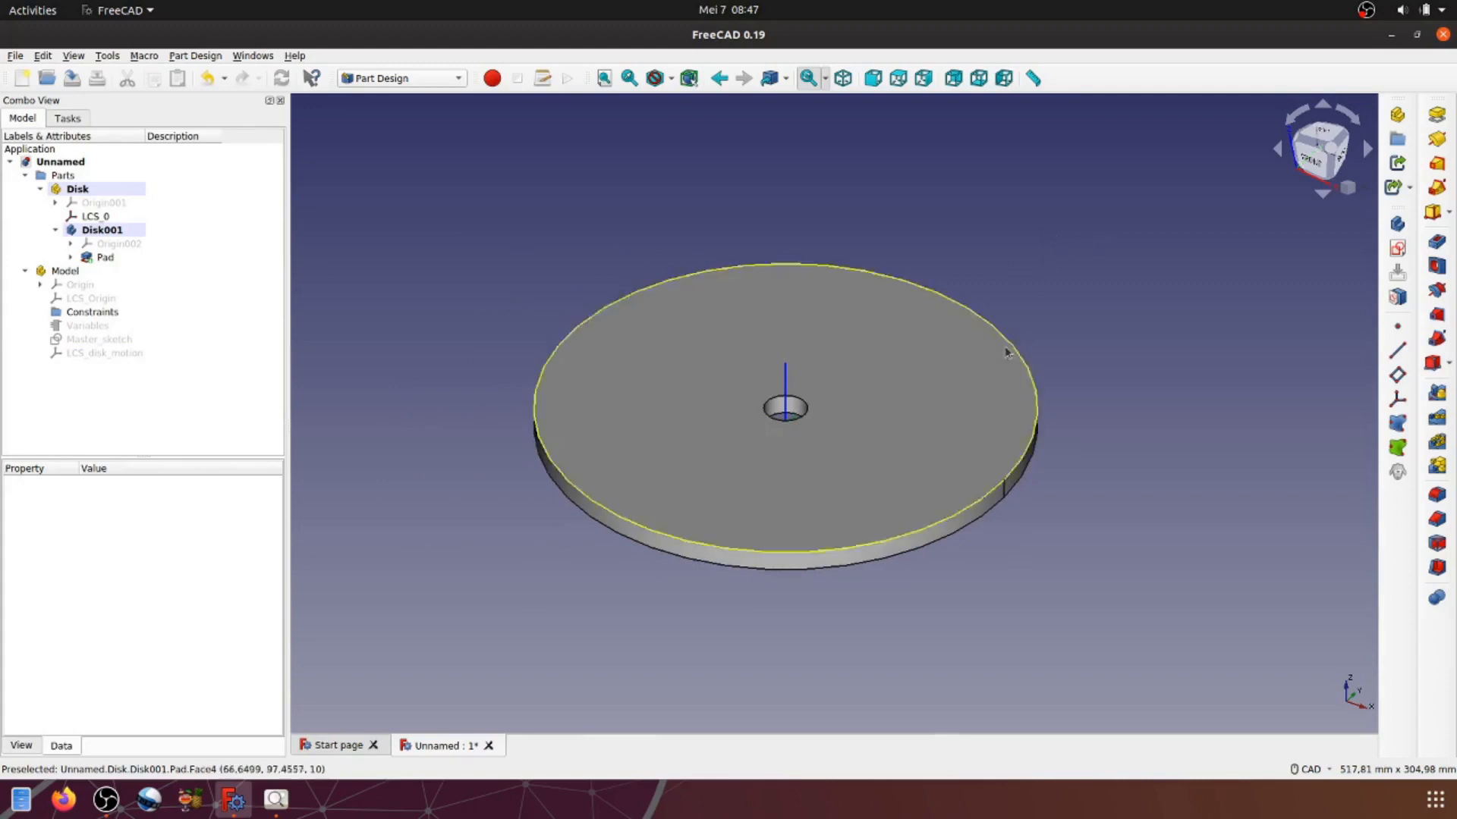
left_click(932, 349)
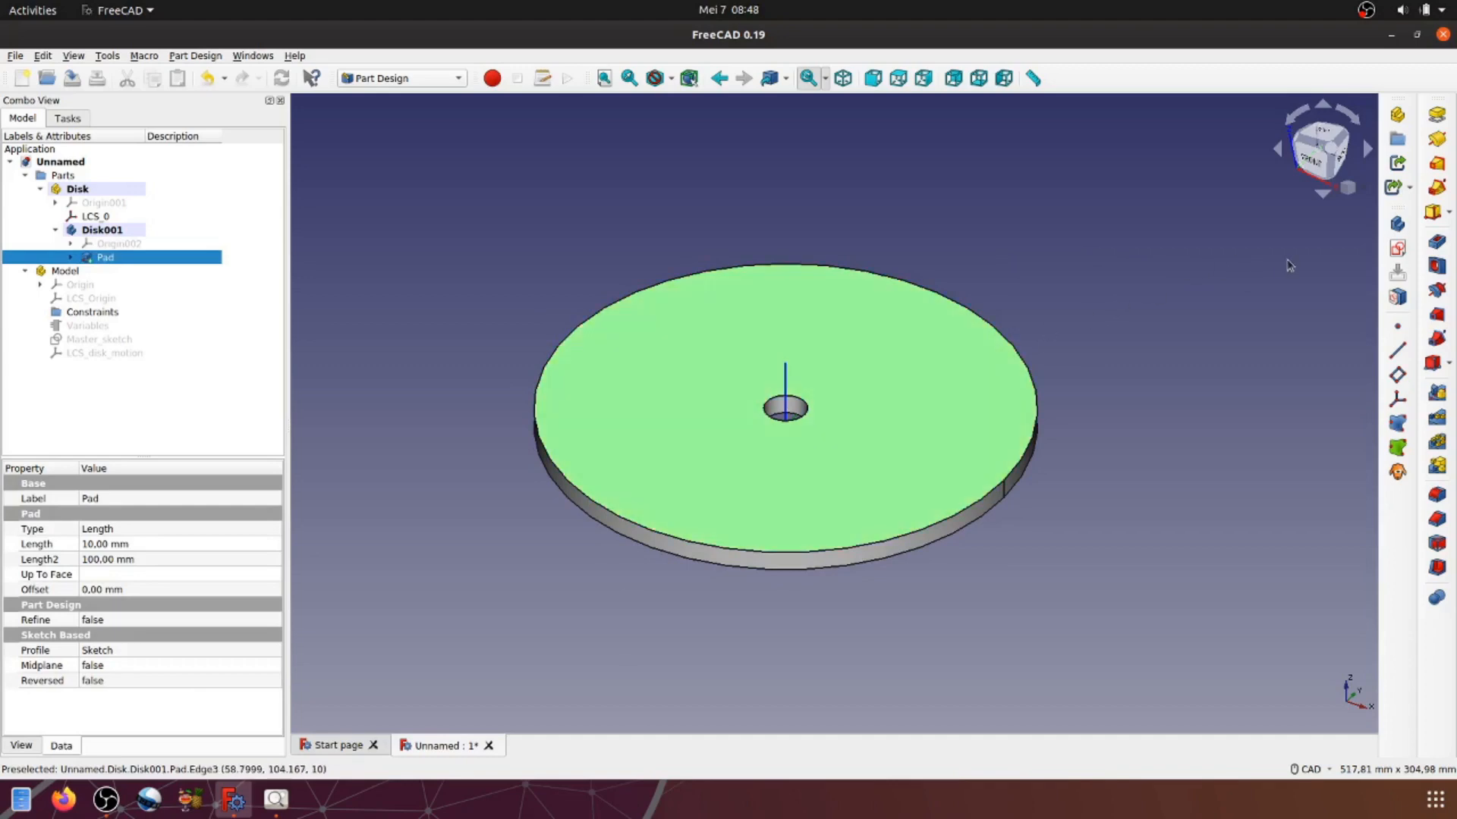
left_click(1397, 249)
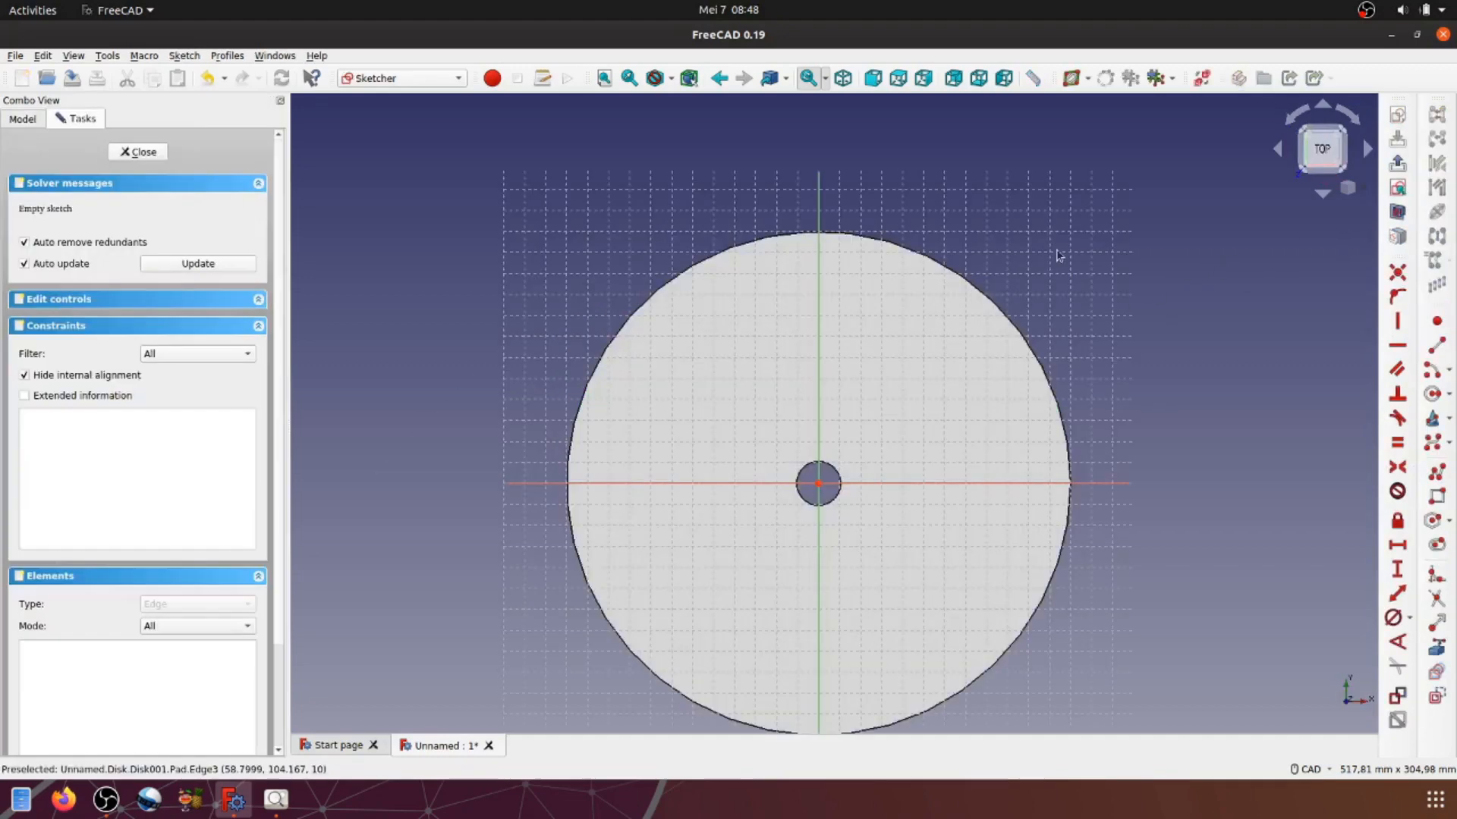
scroll(1096, 335, "down", 3)
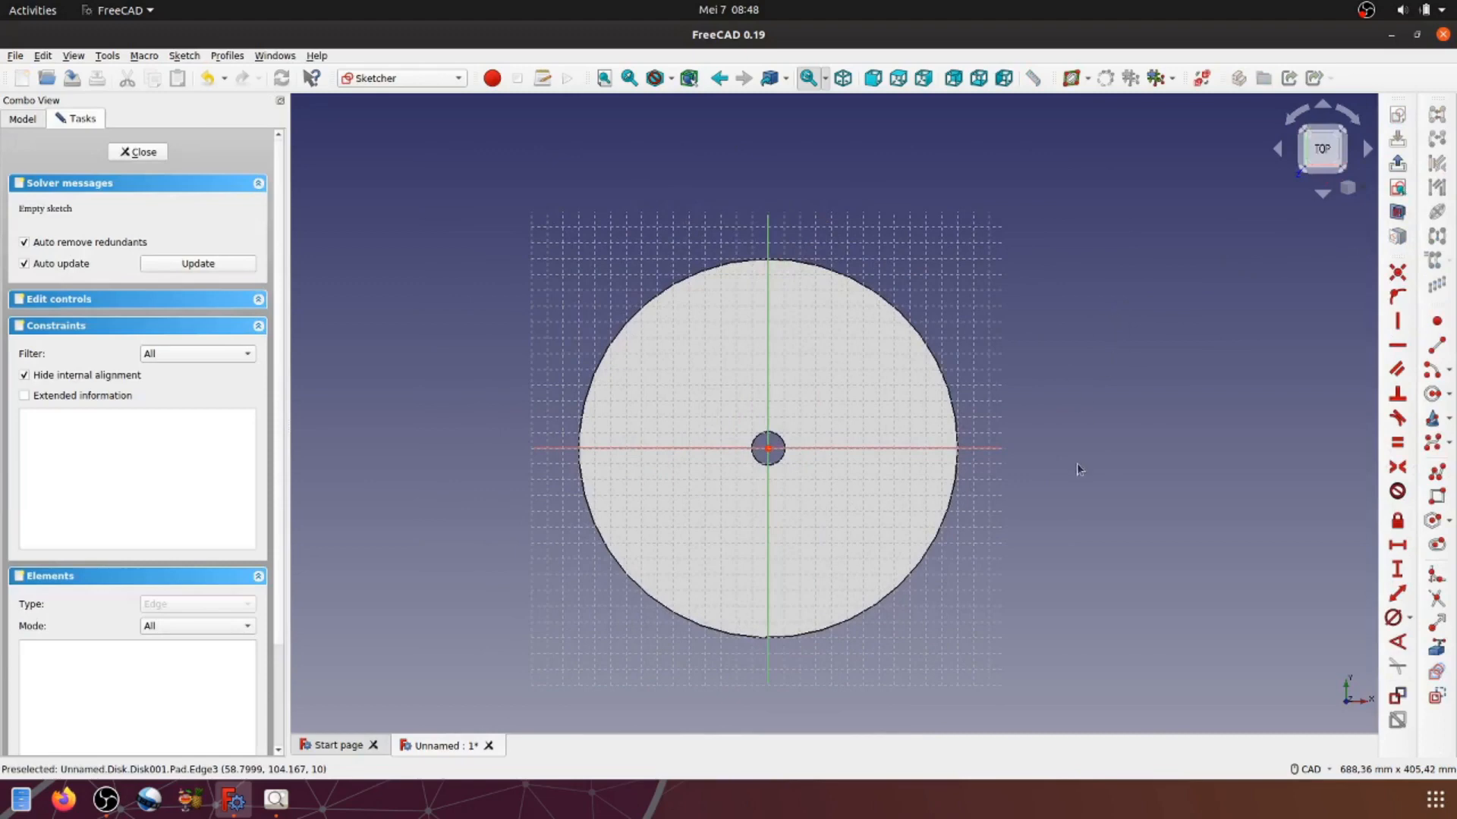
middle_click_drag(1078, 466, 1051, 444)
scroll(1051, 430, "up", 3)
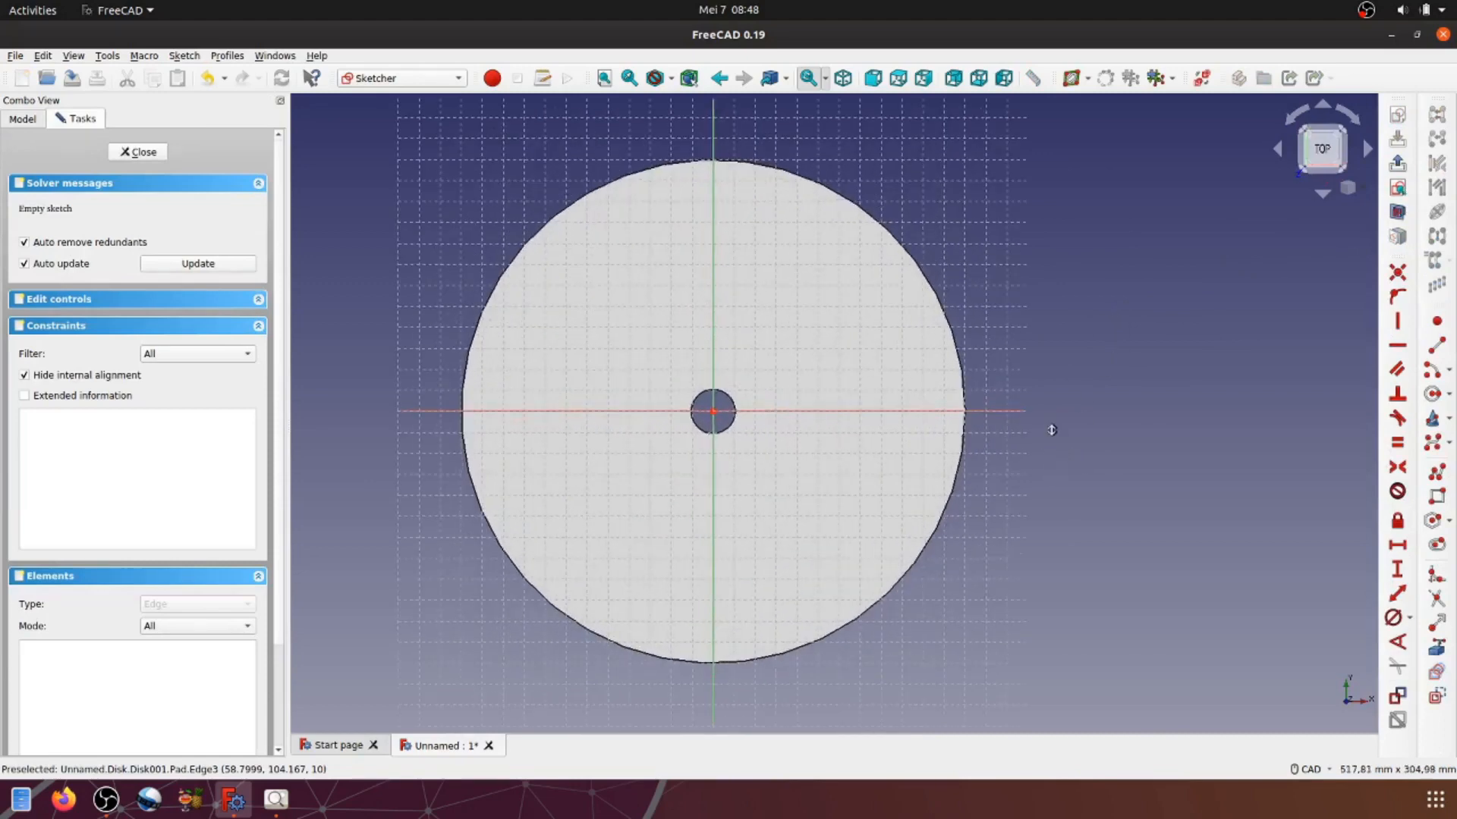
Step: Draw a circle about 13.5 mm in diameter centred on the horizontal axis, about 85 mm from the origin towards the disk's rim
left_click(1431, 394)
scroll(894, 417, "up", 3)
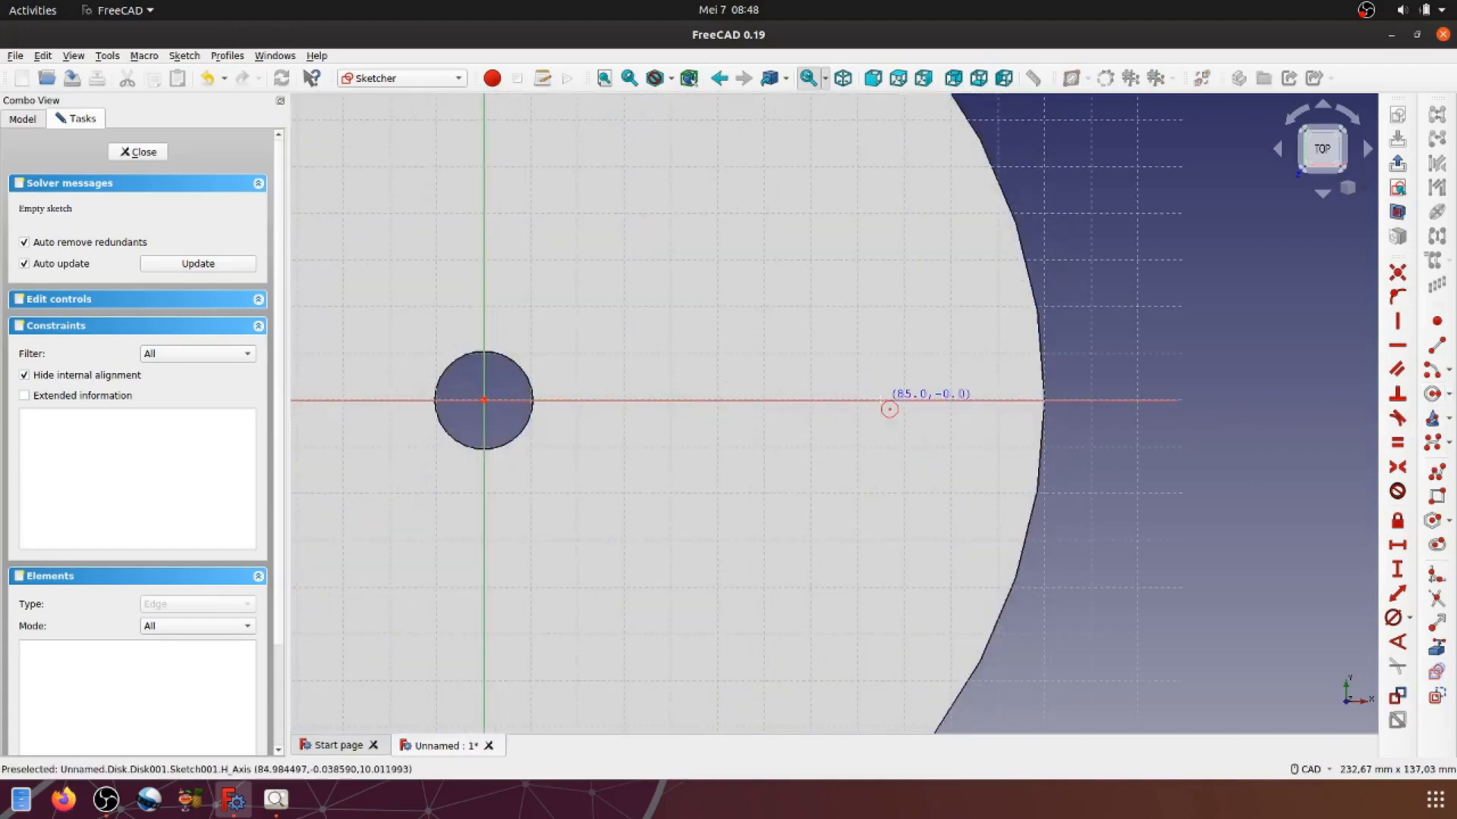
left_click(891, 408)
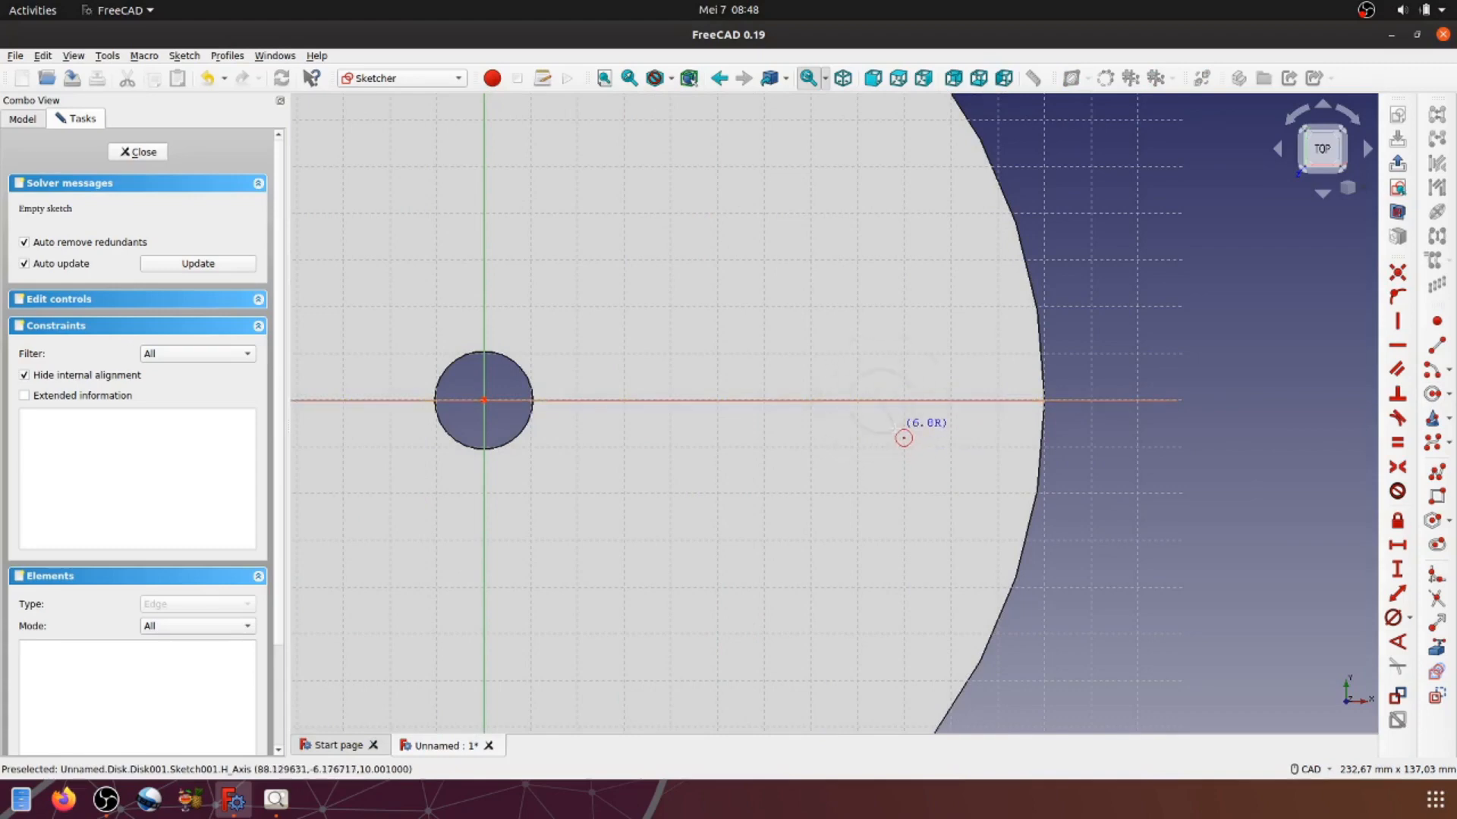
left_click(898, 427)
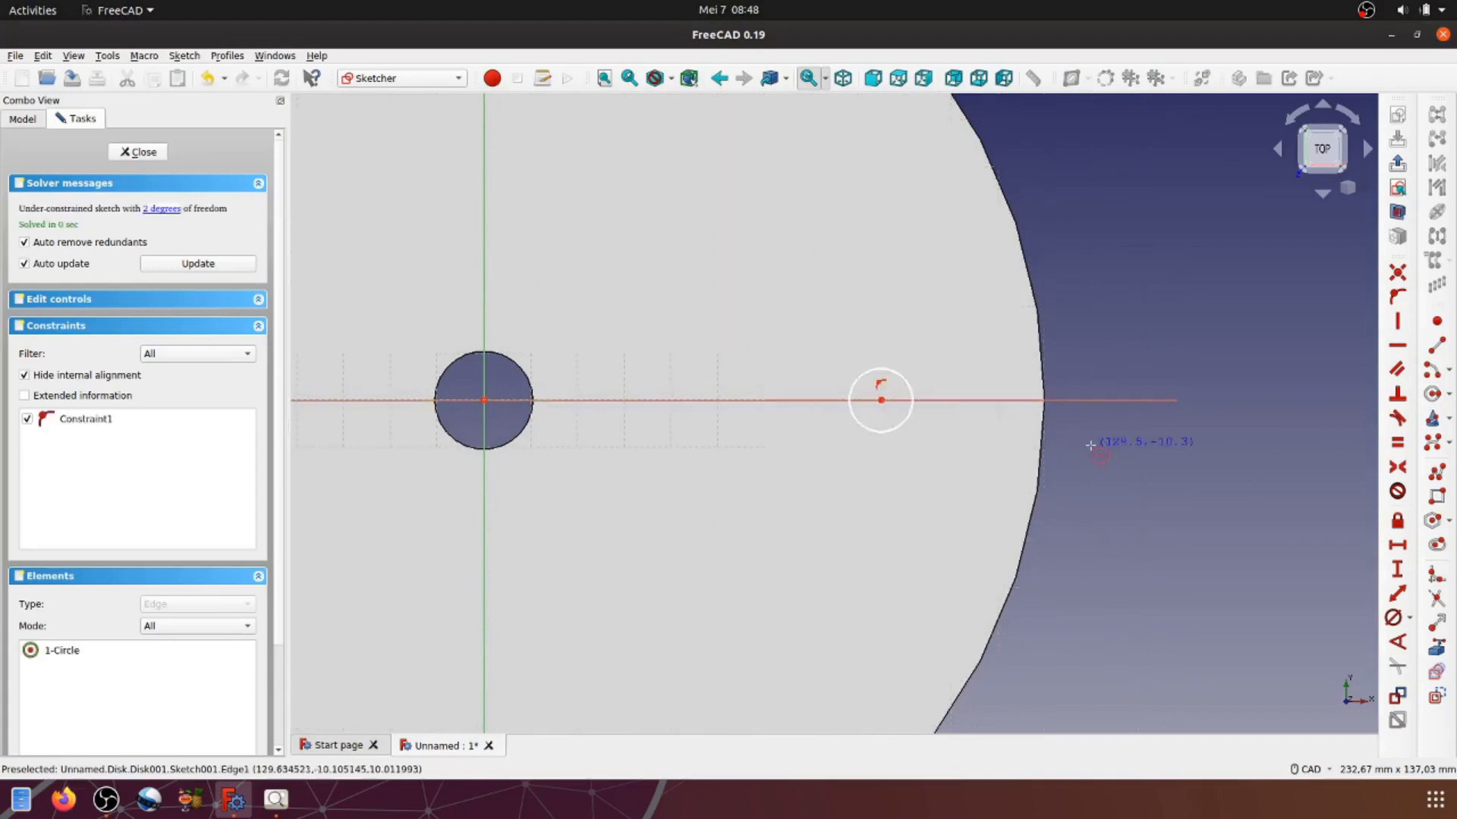
Step: Constrain the small circle's diameter to 20 mm and move its dimension label outside the disk
left_click(903, 417)
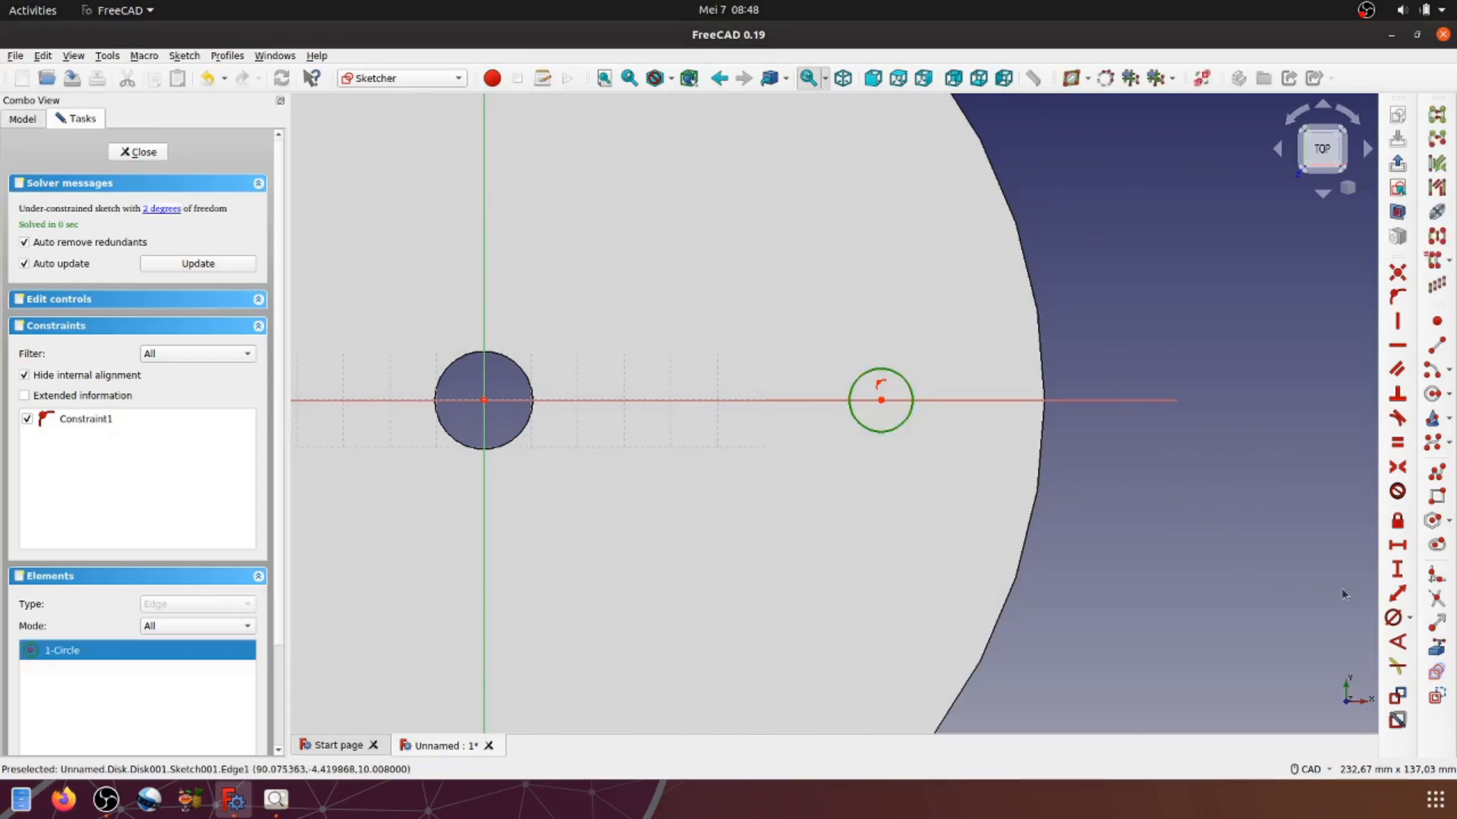
left_click(1392, 617)
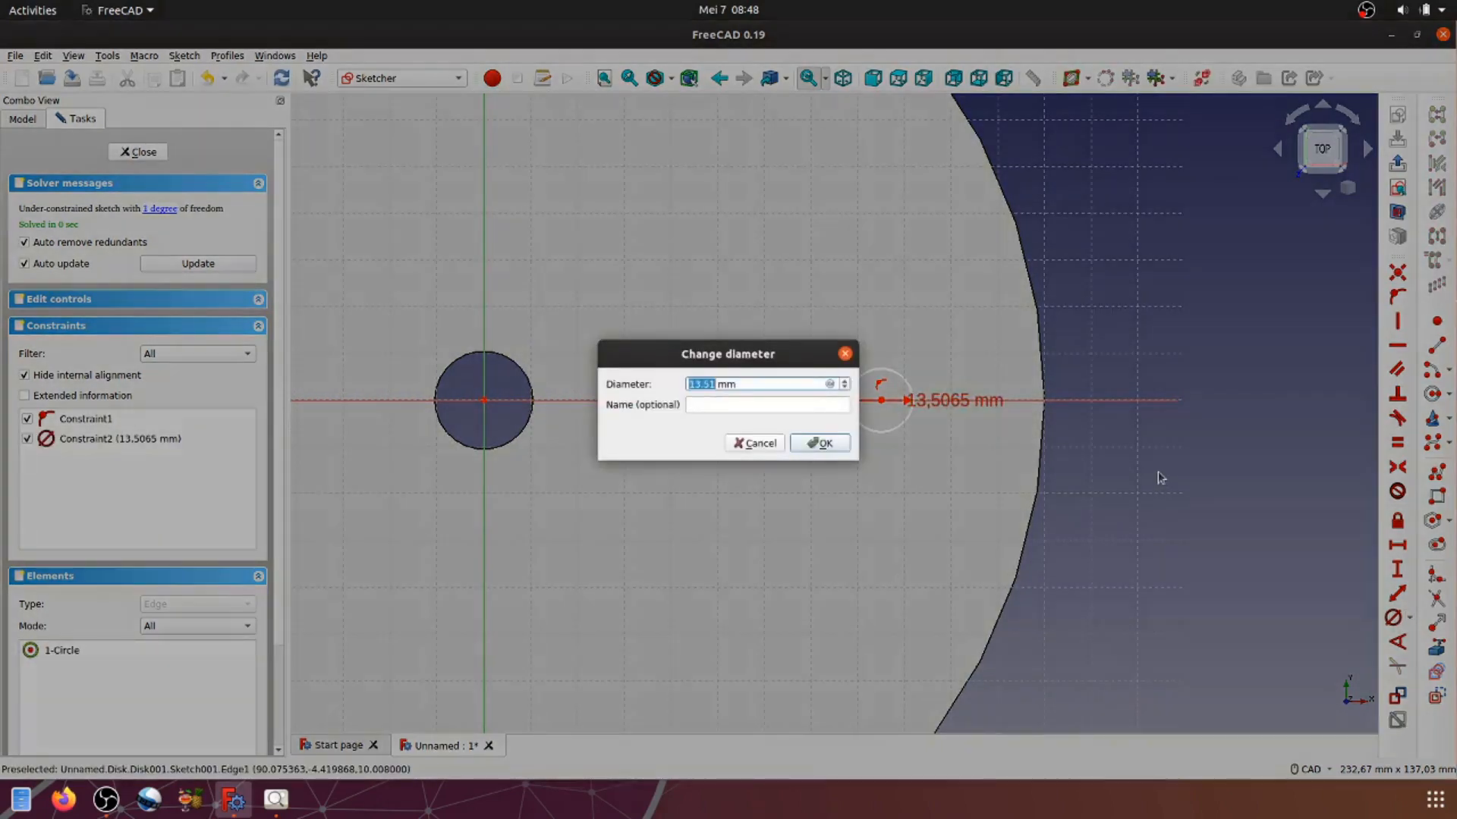
type("20")
left_click(820, 443)
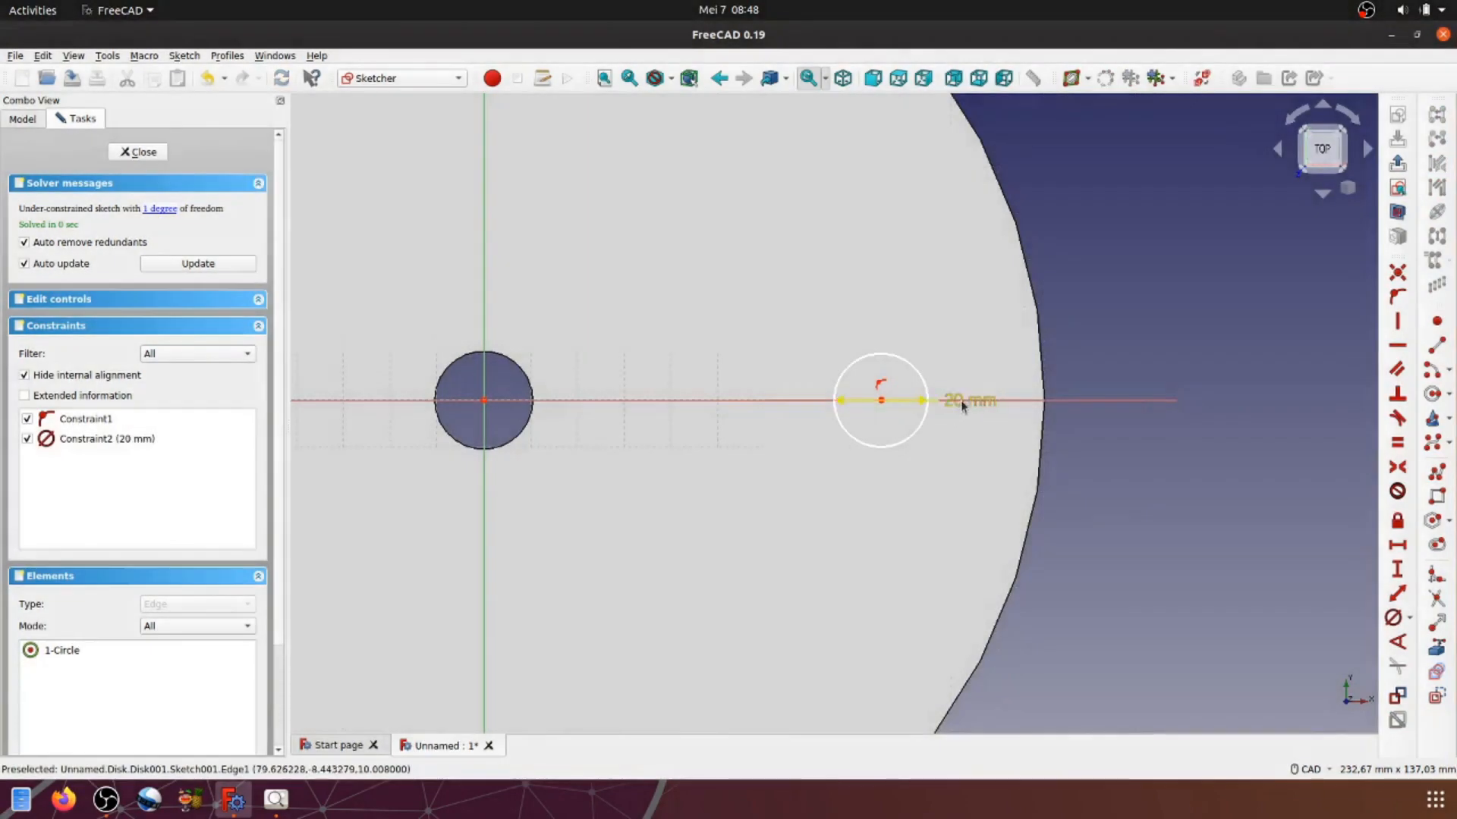
left_click_drag(971, 391, 1086, 267)
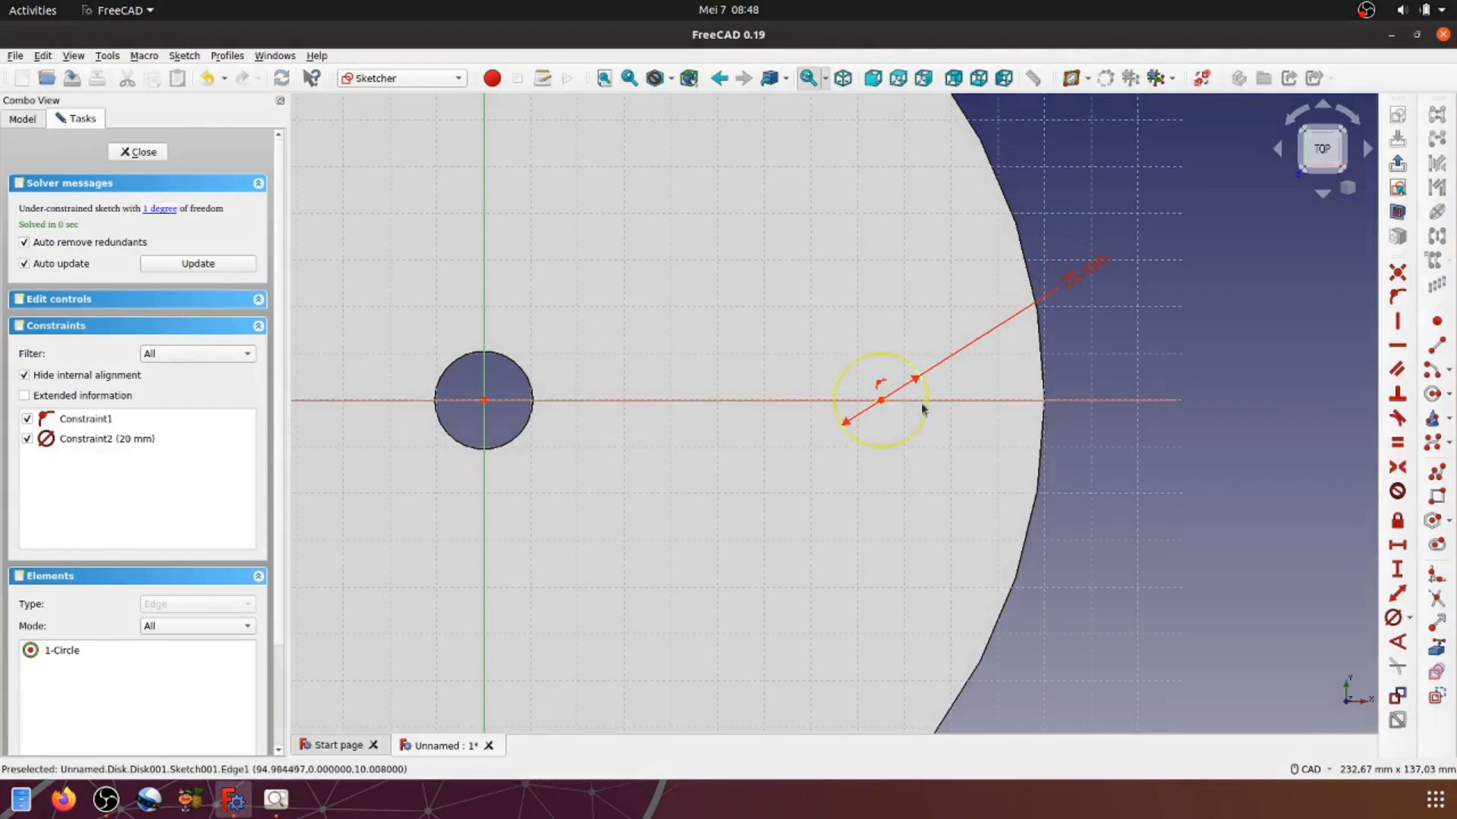
Step: Constrain the small circle's centre to a horizontal distance of 100 mm from the origin and leave the sketch
left_click(880, 402)
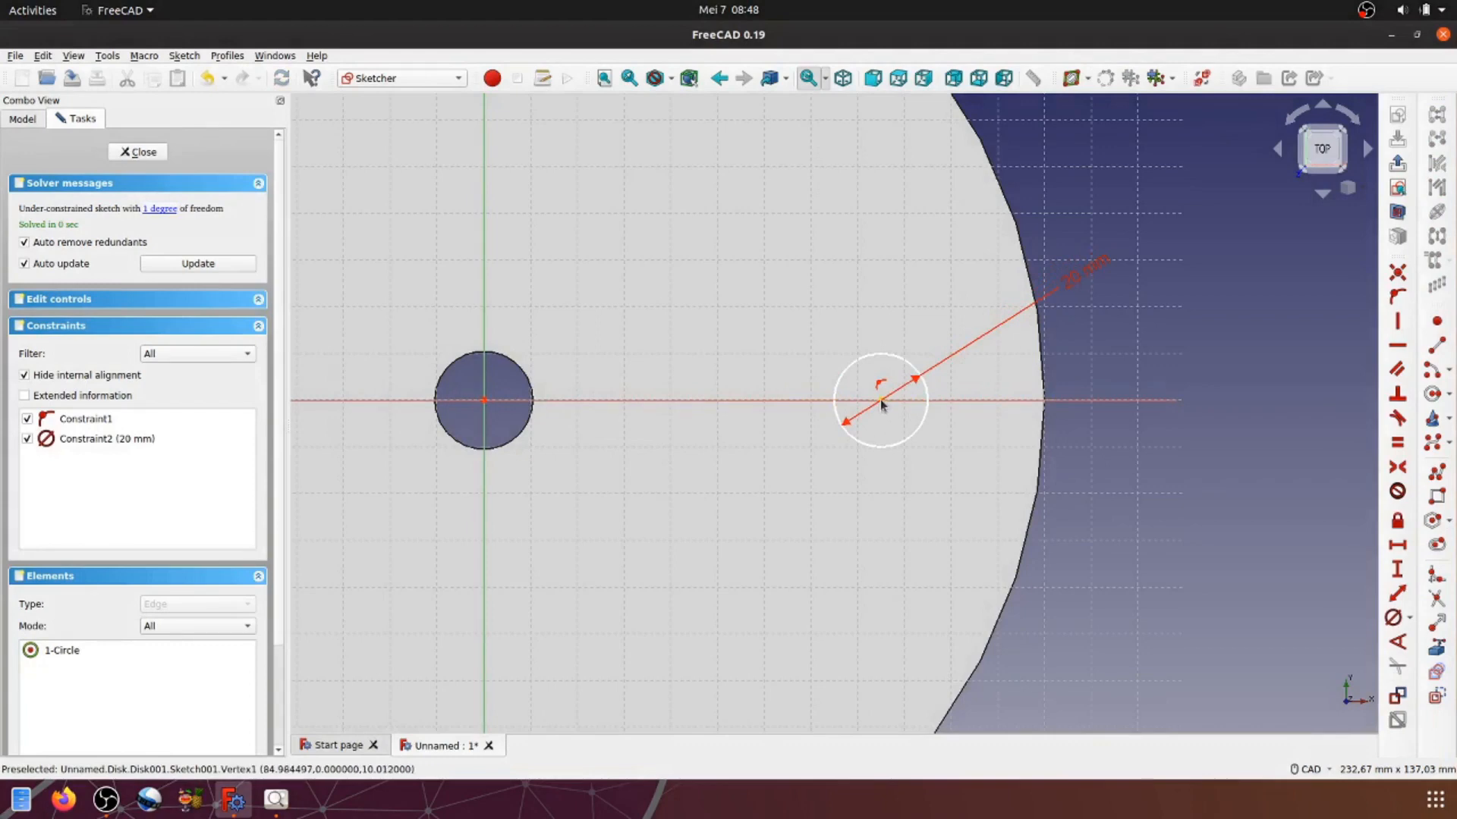
left_click(483, 387)
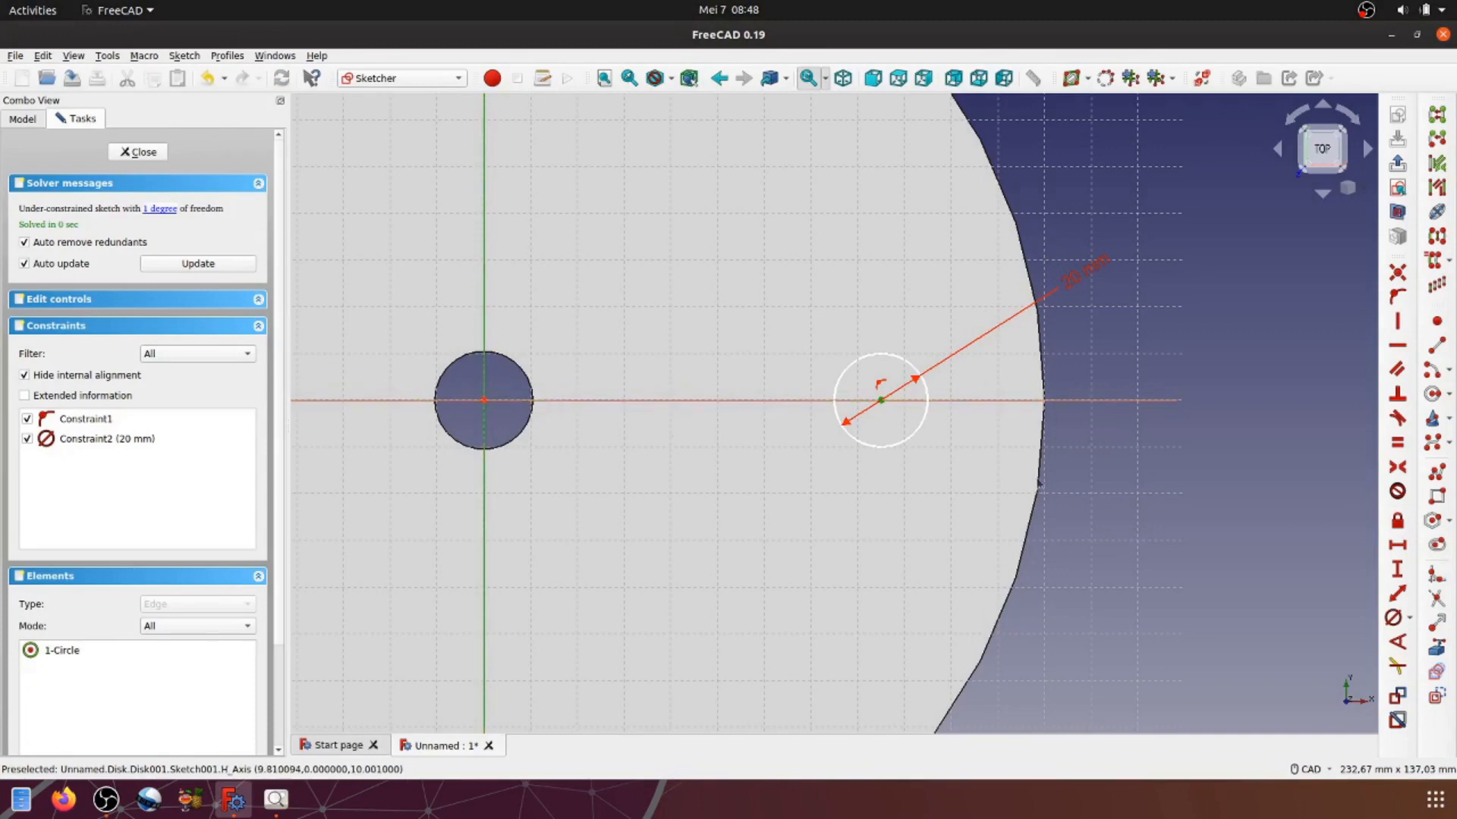
left_click(1397, 544)
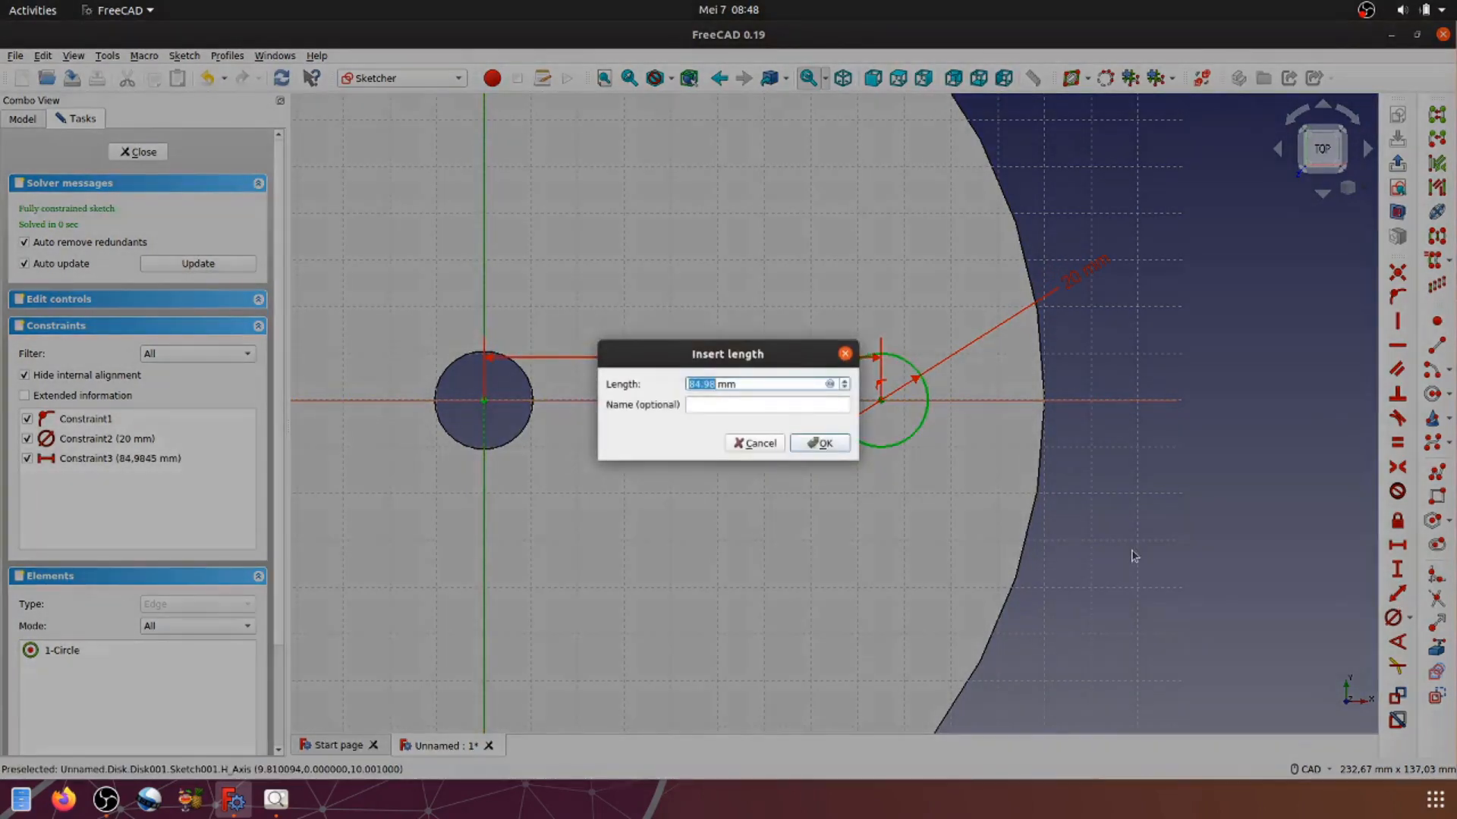
type("100")
left_click(821, 444)
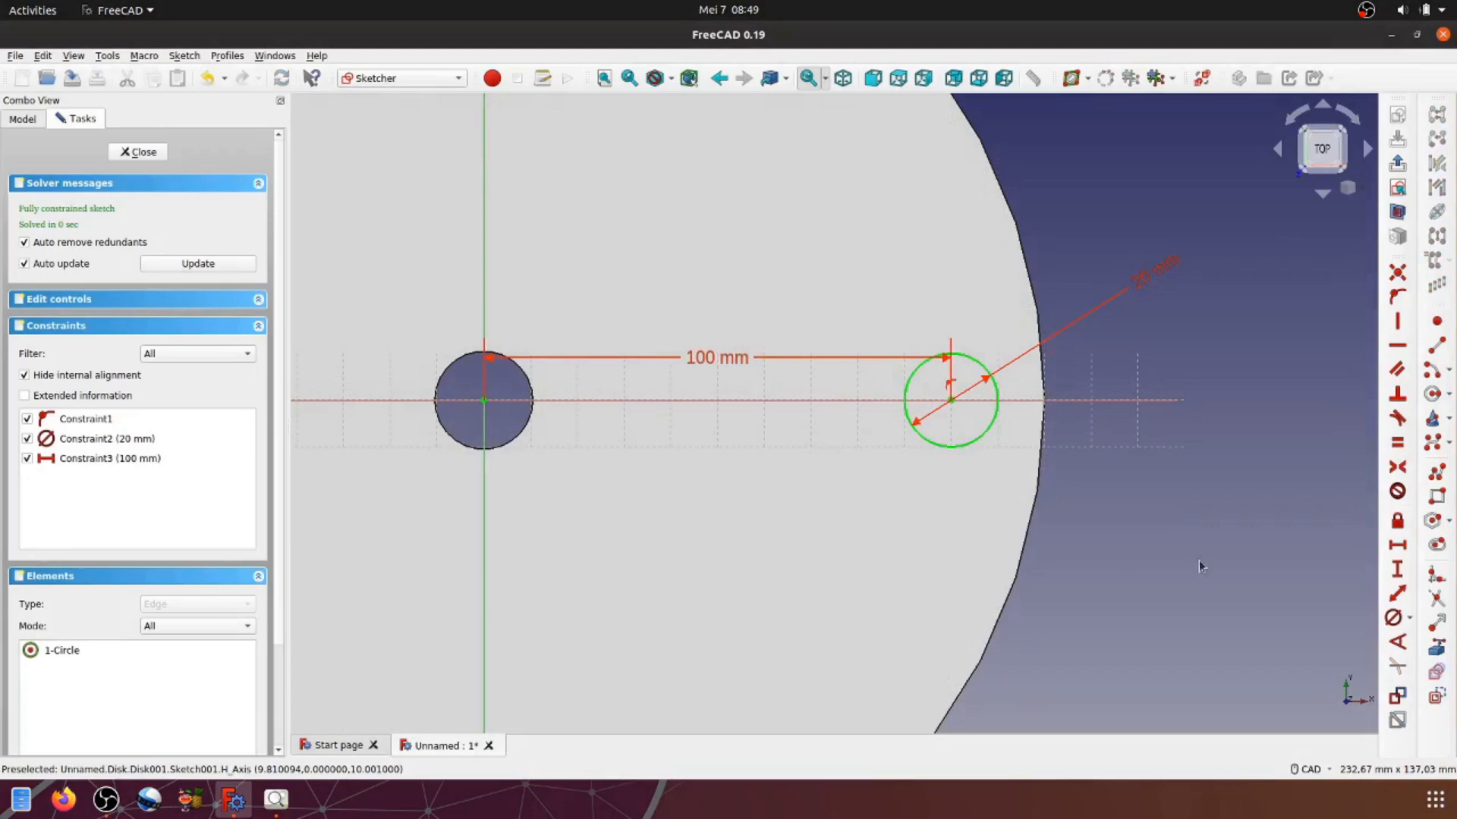
scroll(1157, 539, "down", 3)
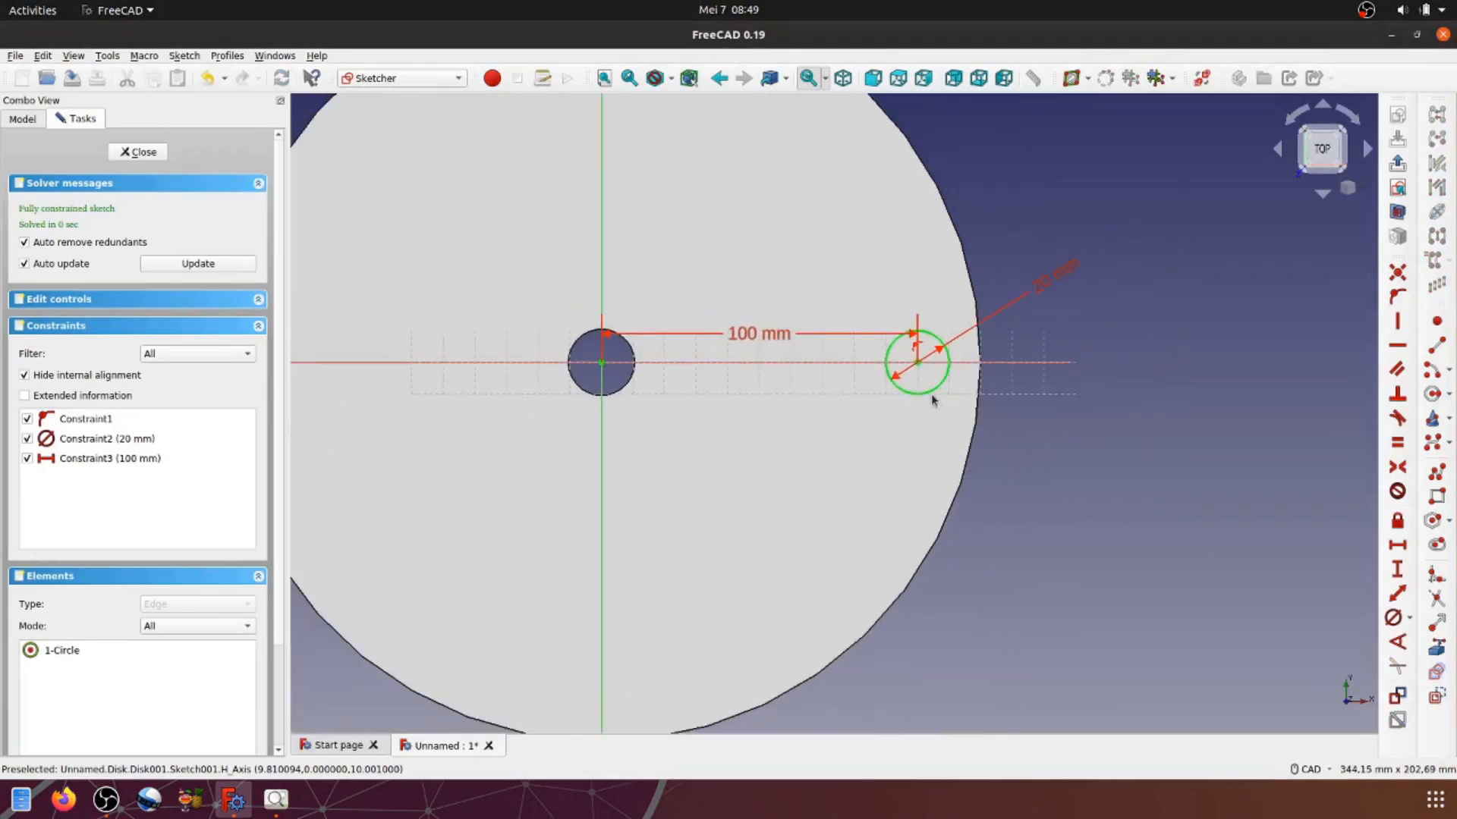
left_click(1398, 164)
left_click(1168, 424)
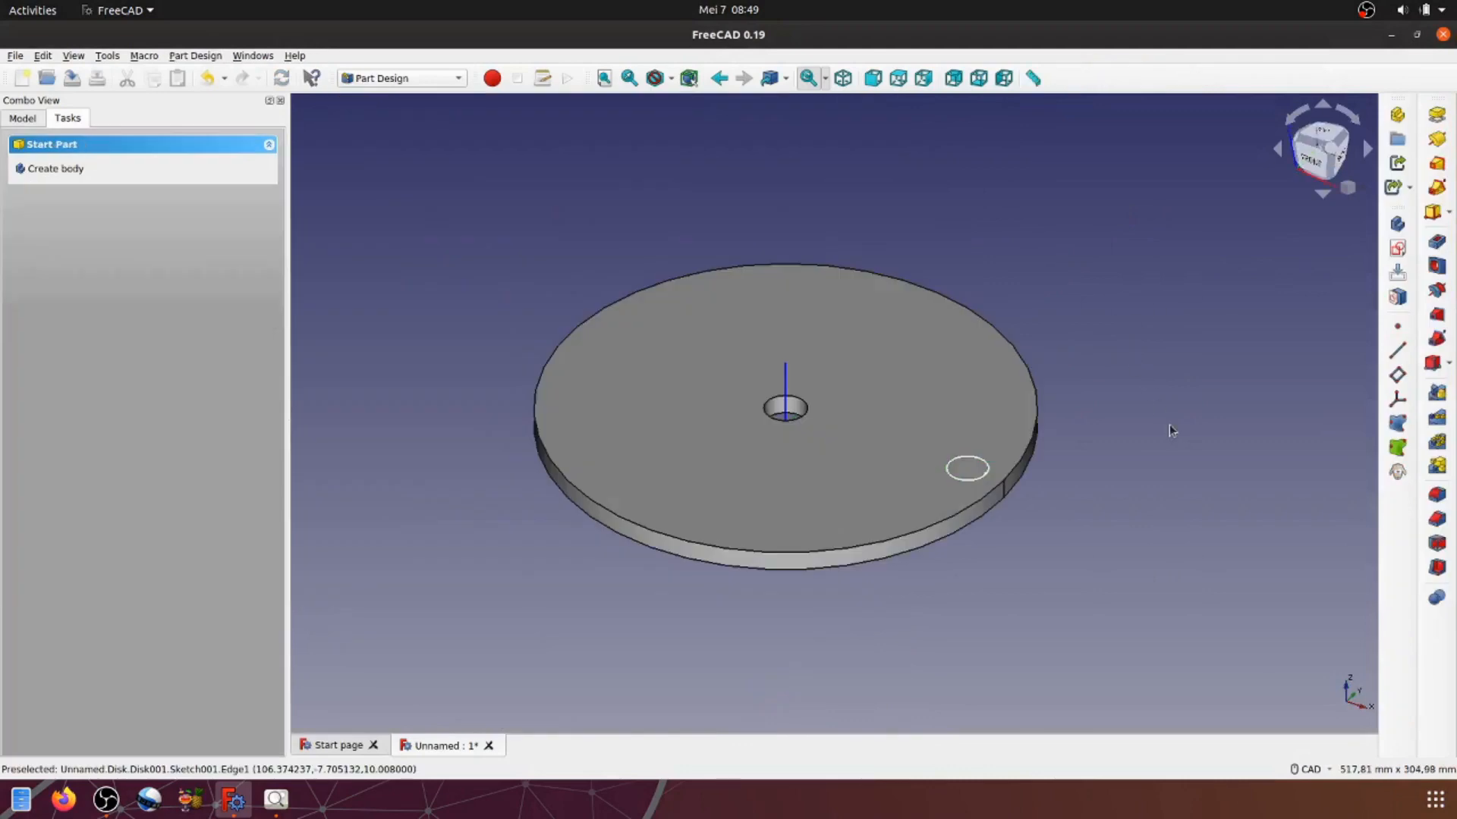
Step: Pad the small circle sketch 20 mm to form the off-centre pin on the disk
left_click(1436, 116)
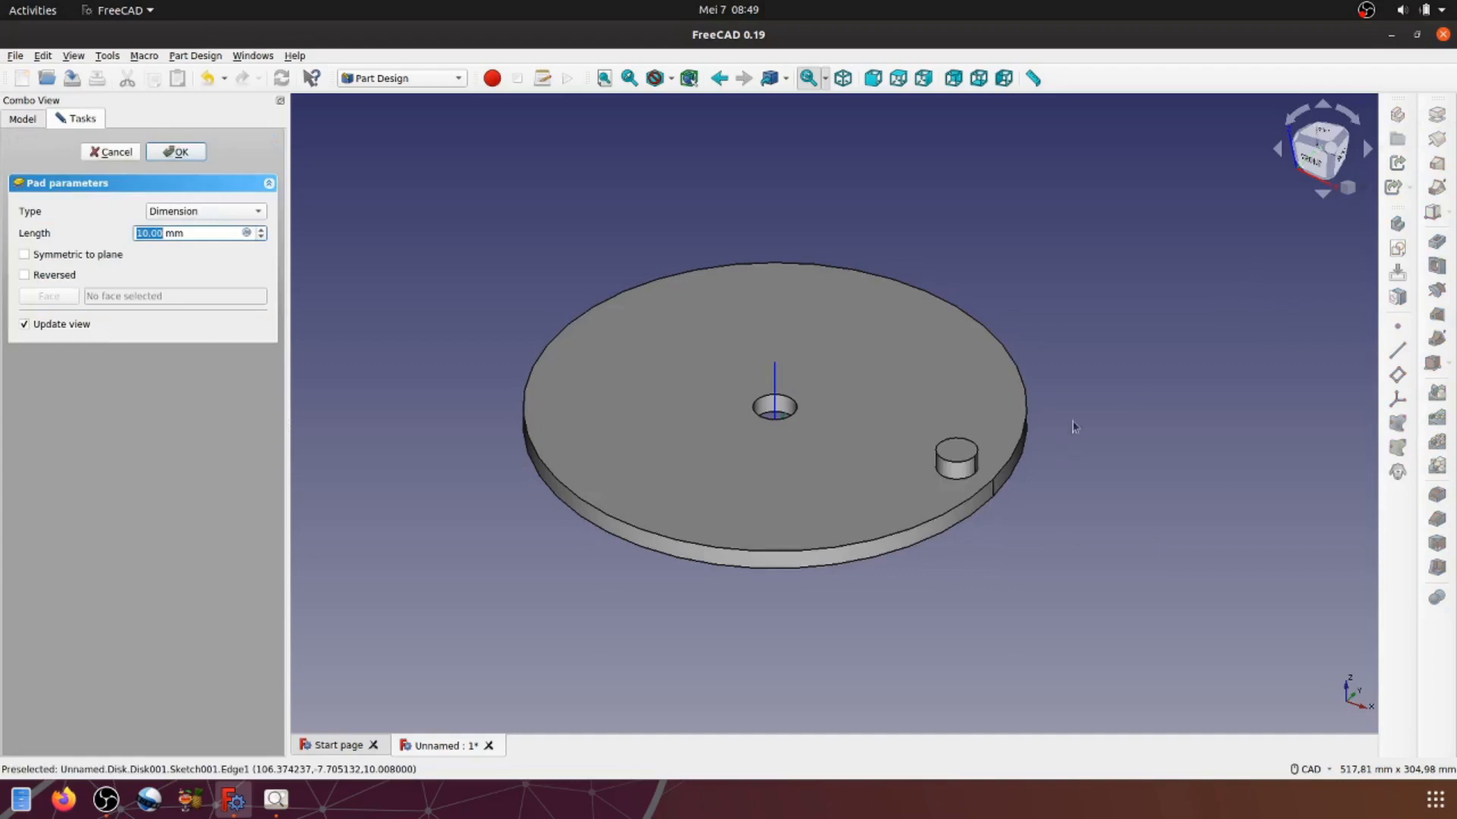
triple_click(187, 235)
type("20")
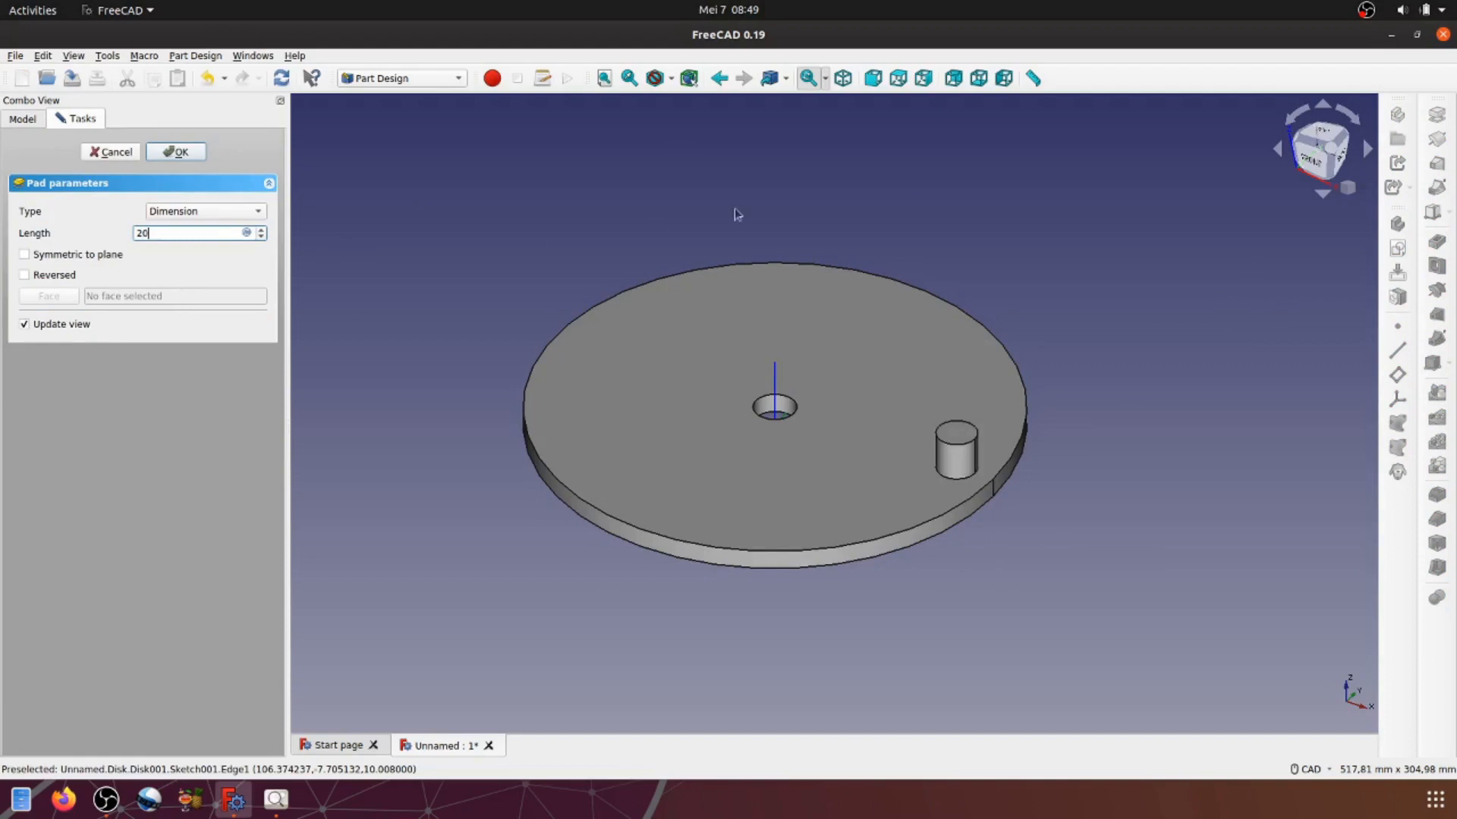
left_click(1116, 249)
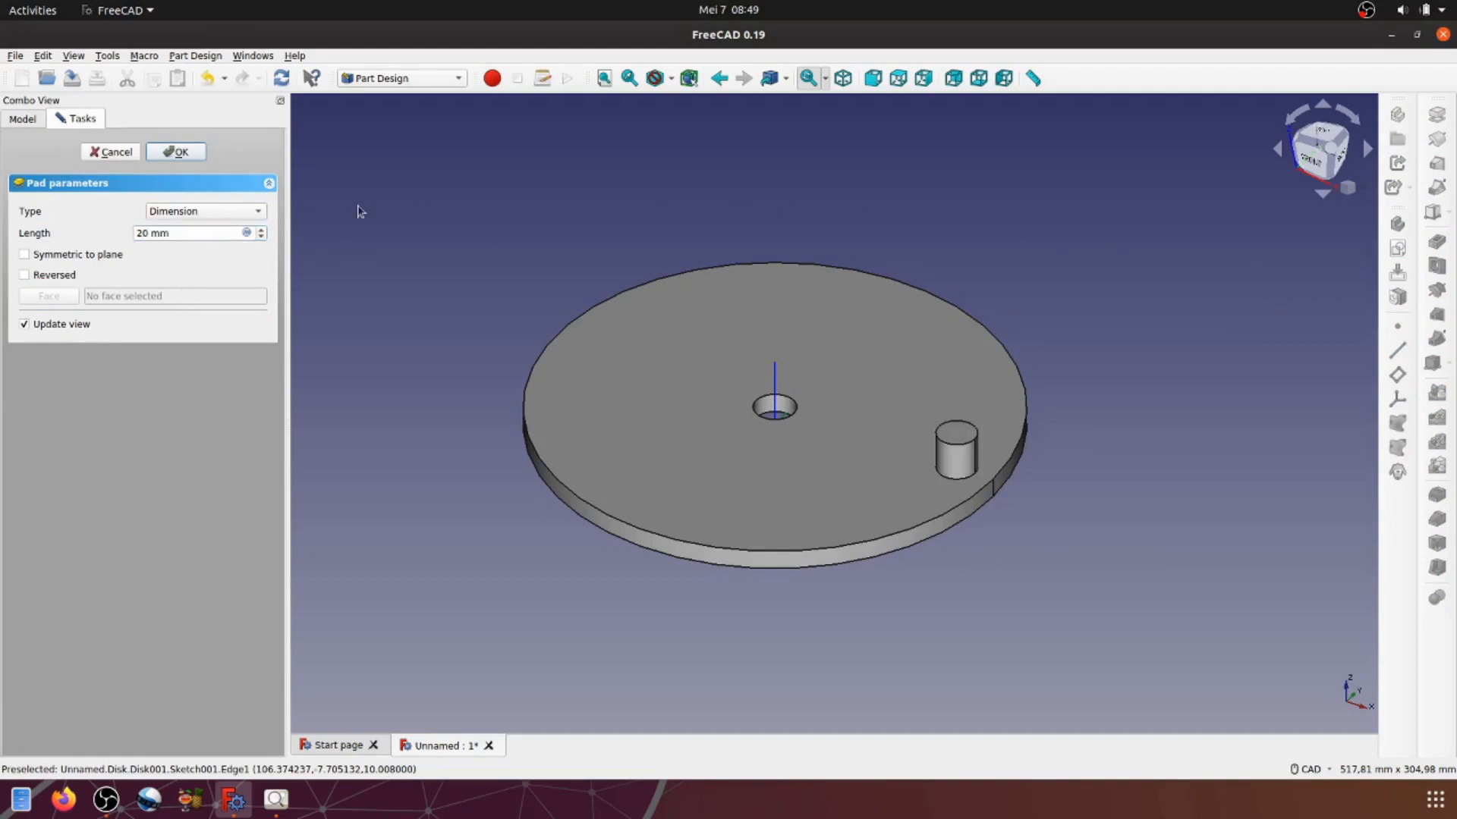
left_click(185, 155)
left_click(31, 120)
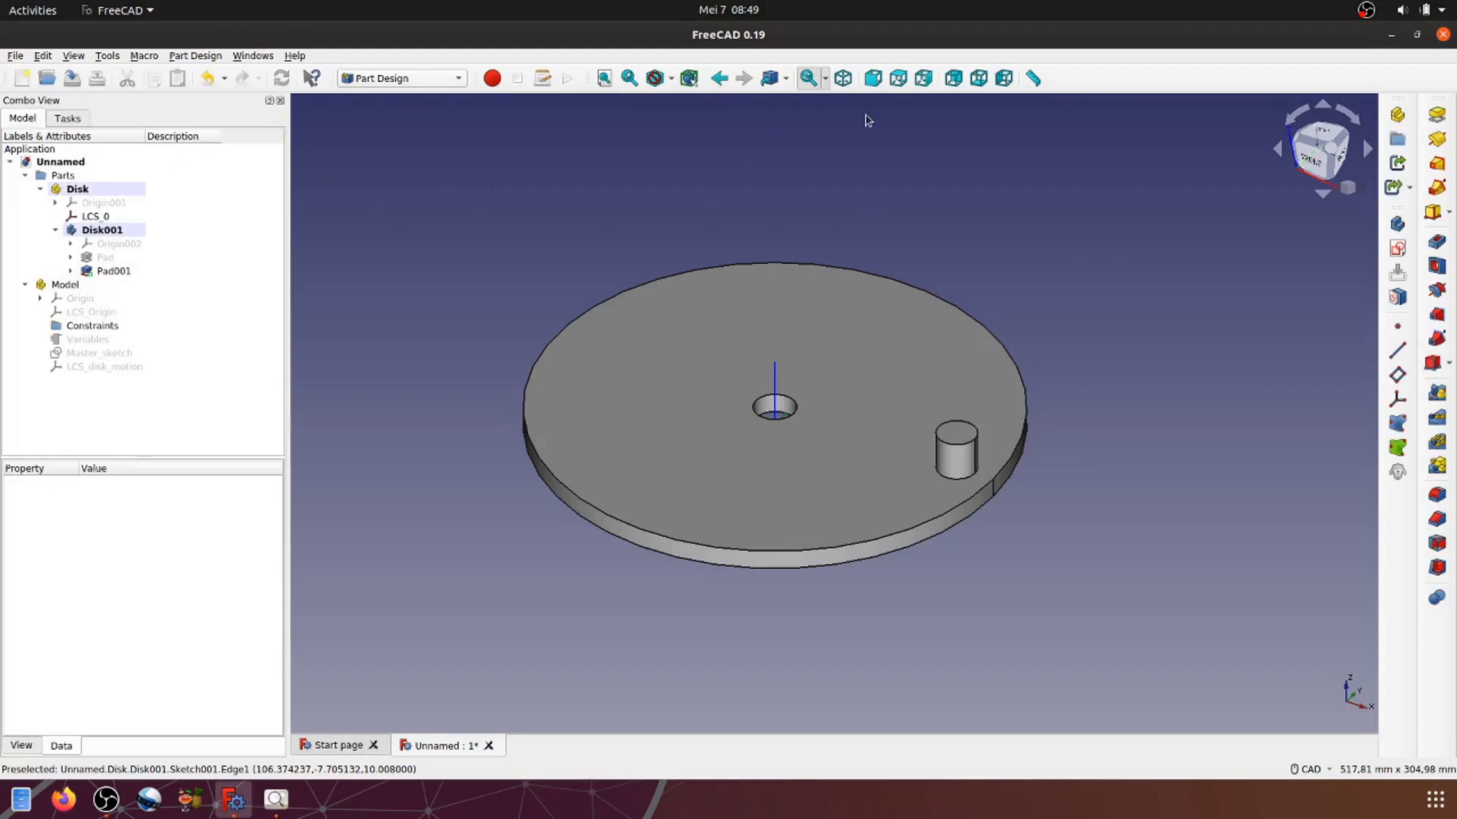
Step: Switch to the Assembly 4 workbench and make Master_sketch visible, inspecting the disk from below and above
left_click(843, 80)
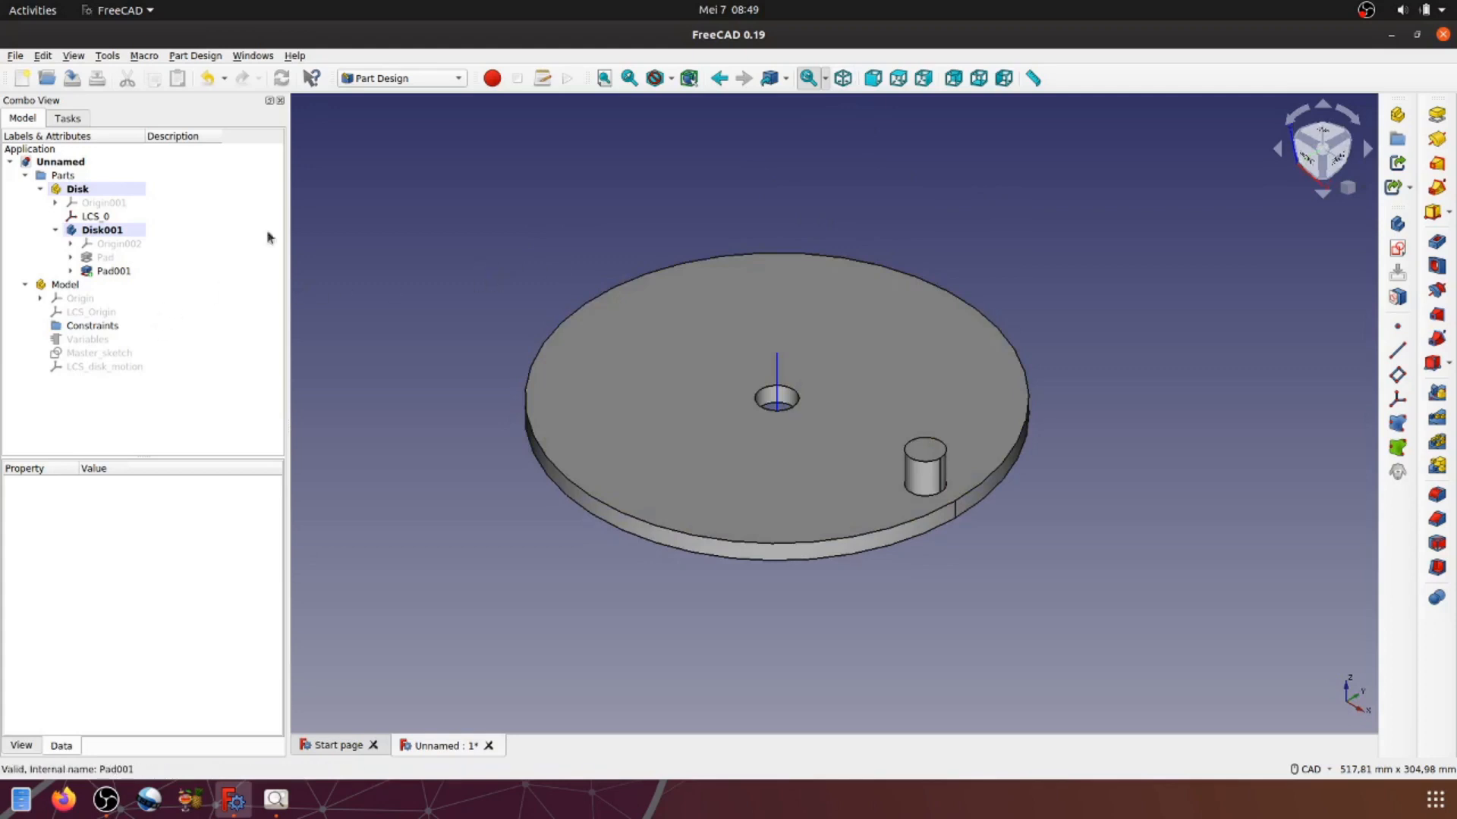
left_click(460, 81)
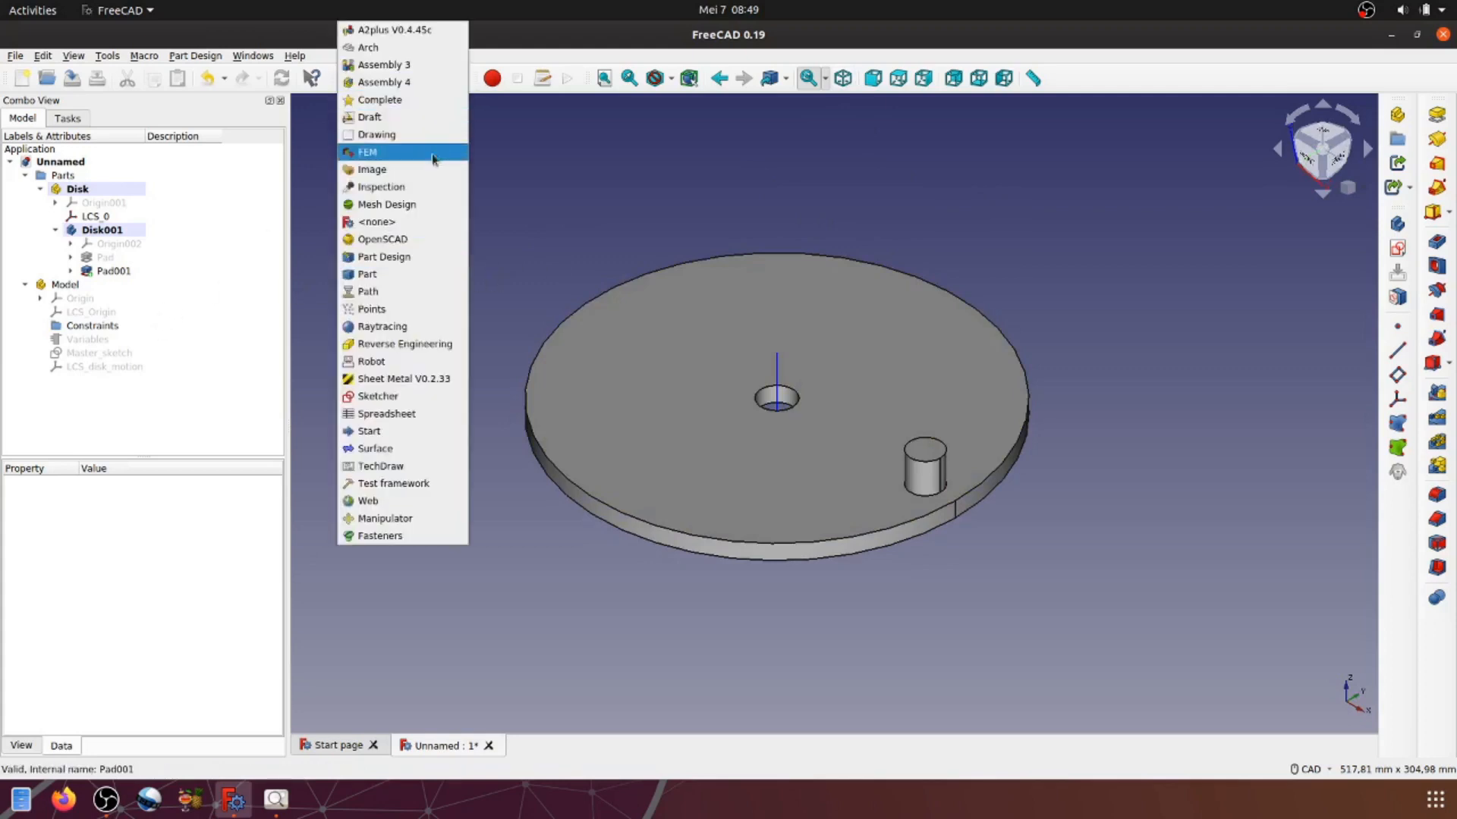
left_click(413, 83)
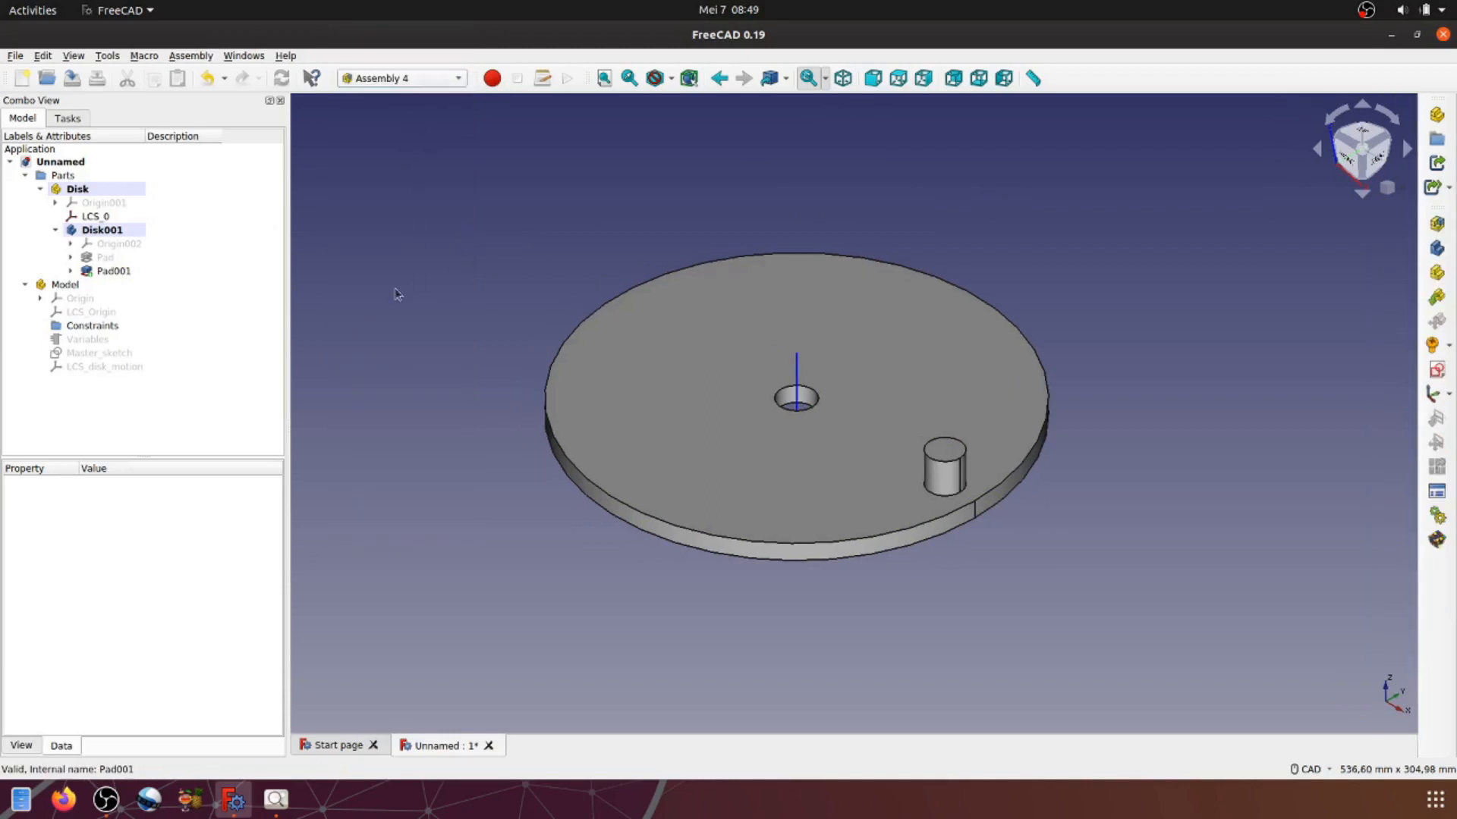
left_click(121, 354)
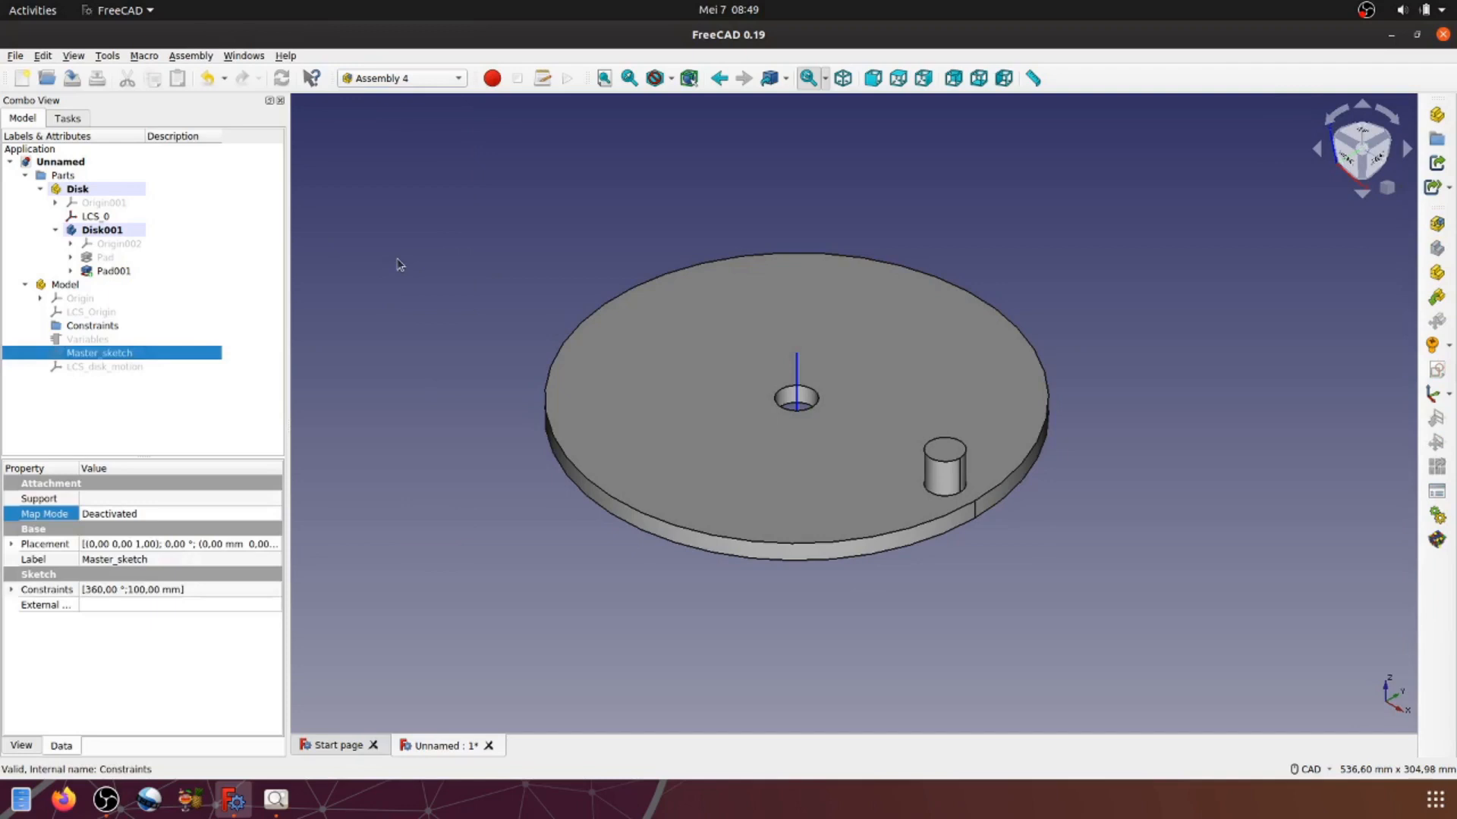
left_click(422, 463)
mouse_move(946, 641)
middle_mouse_down()
mouse_move(927, 638)
mouse_move(859, 487)
mouse_move(870, 456)
middle_mouse_up()
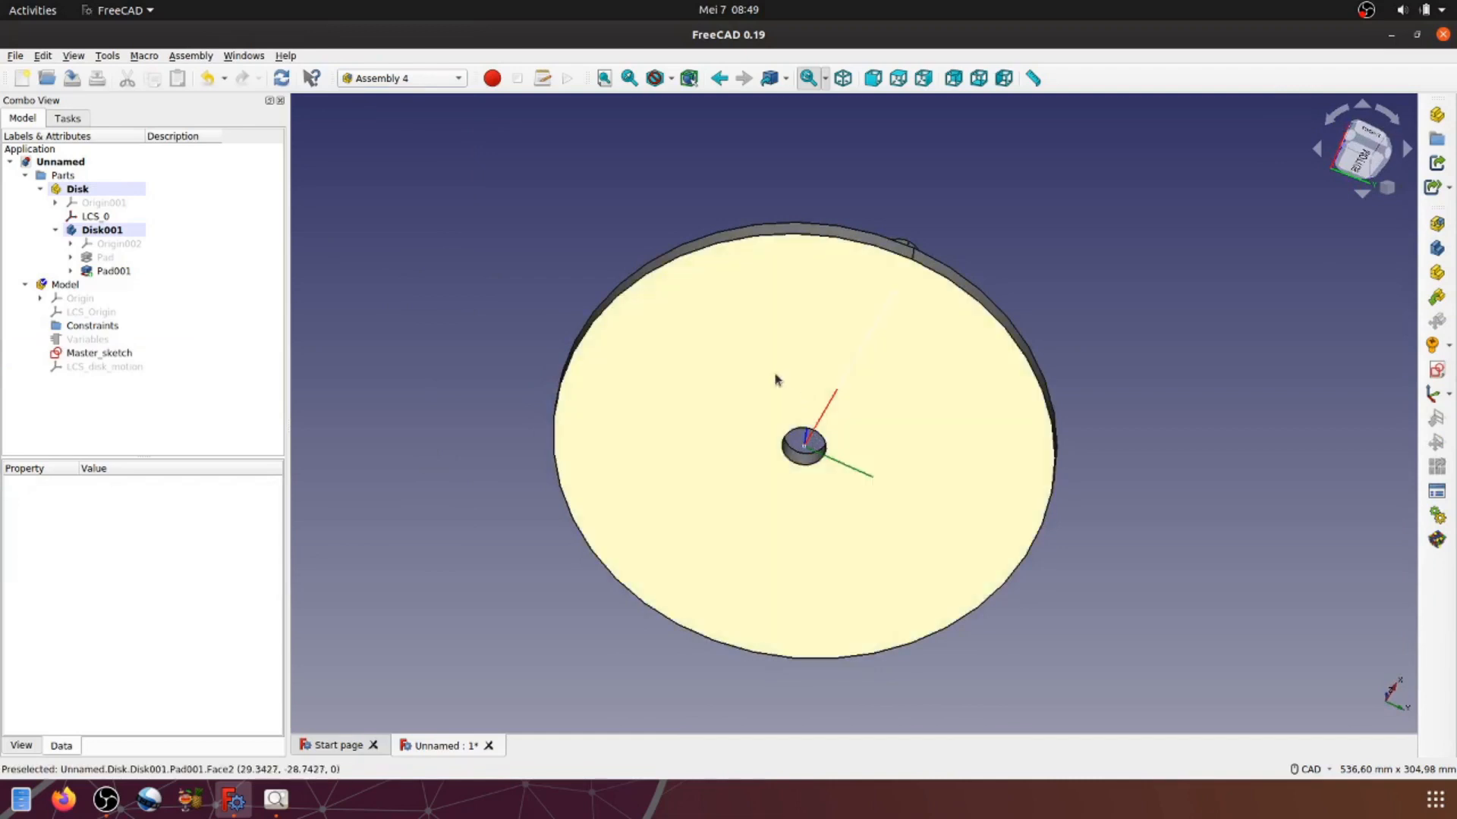
middle_click_drag(660, 221, 855, 367)
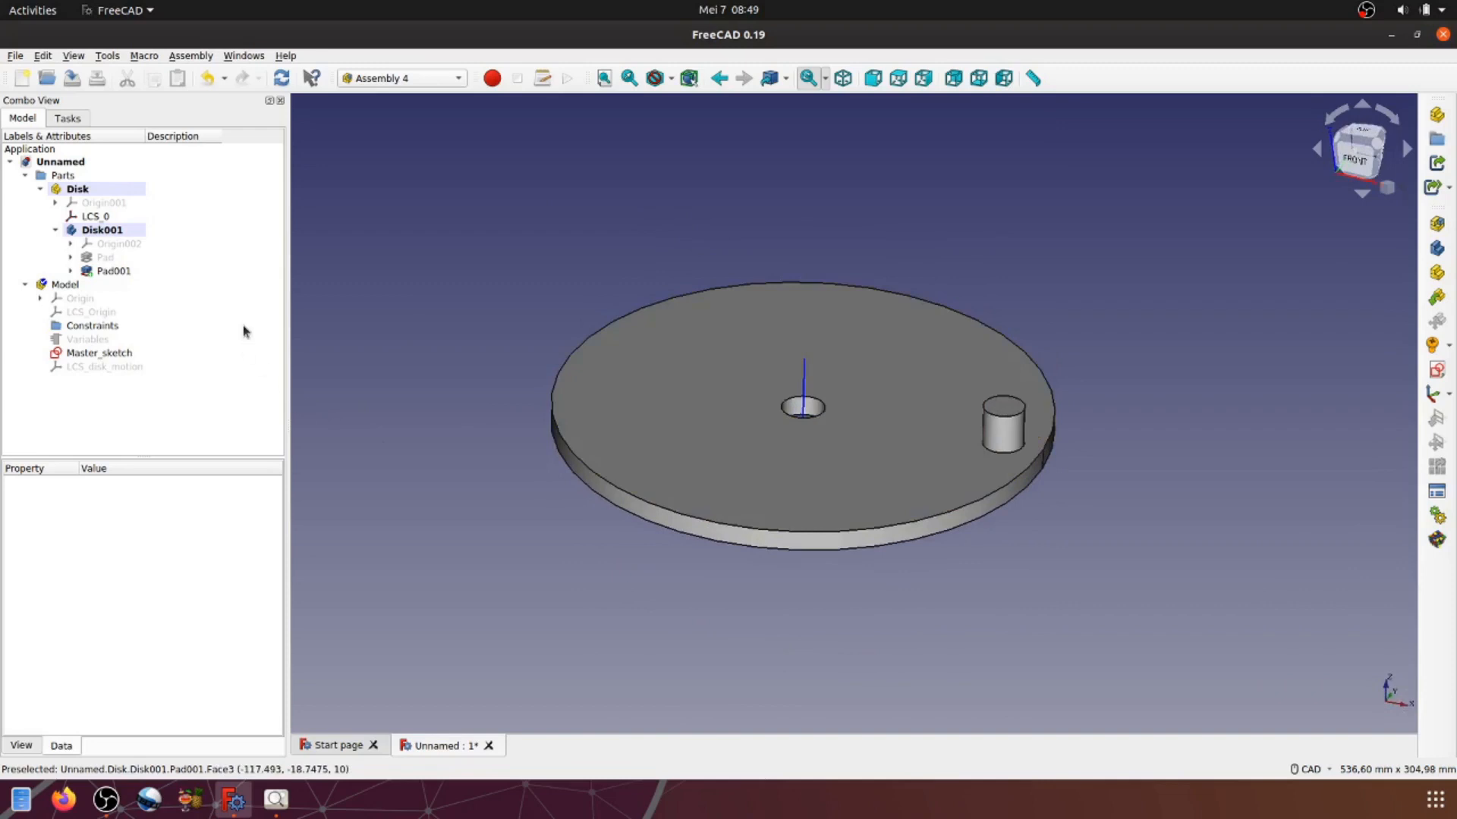
Step: Try to offset the Disk001 body by -30 mm along Z through its placement, and close the report view
left_click(843, 79)
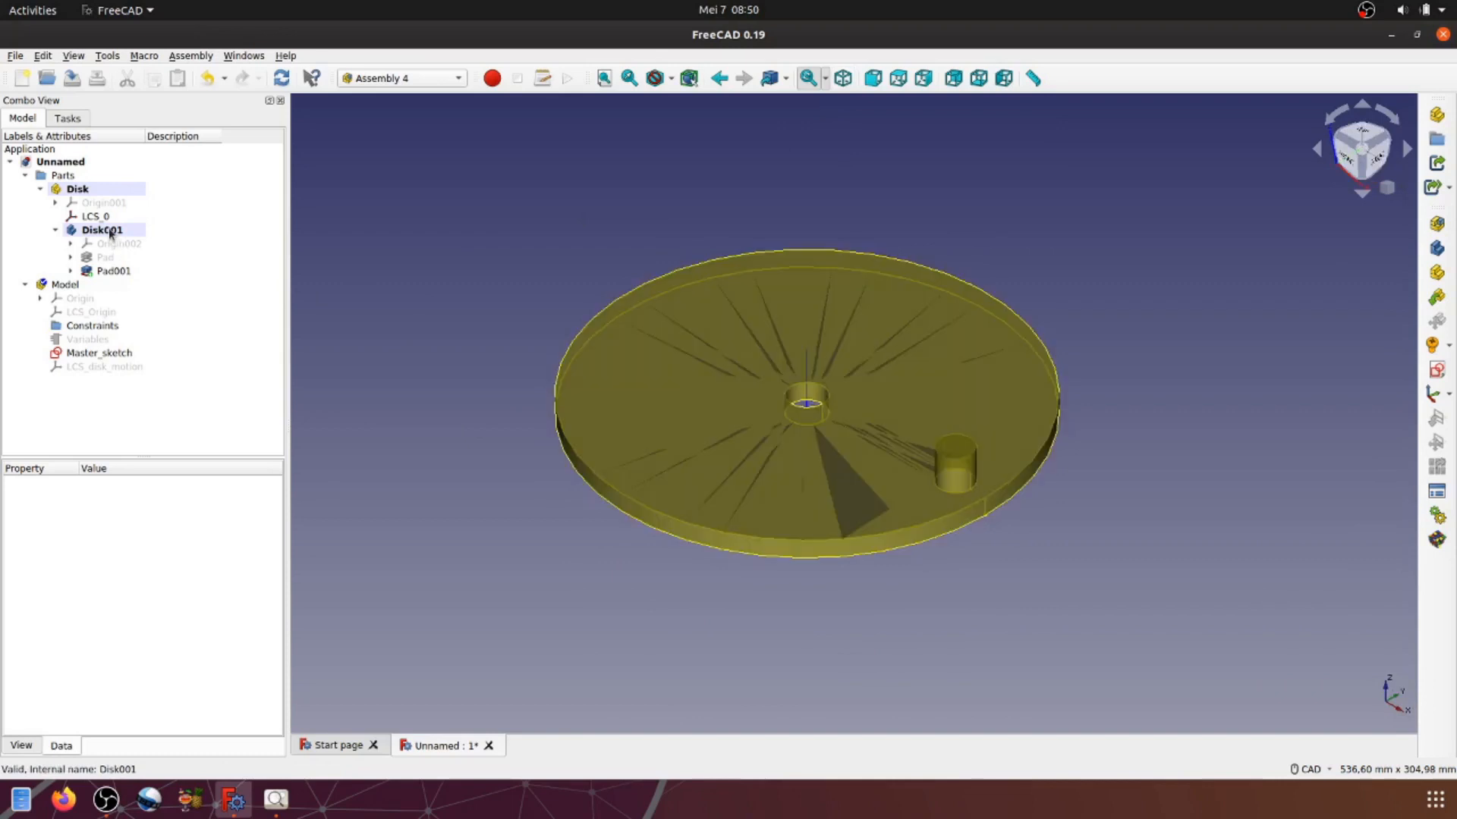
right_click(111, 232)
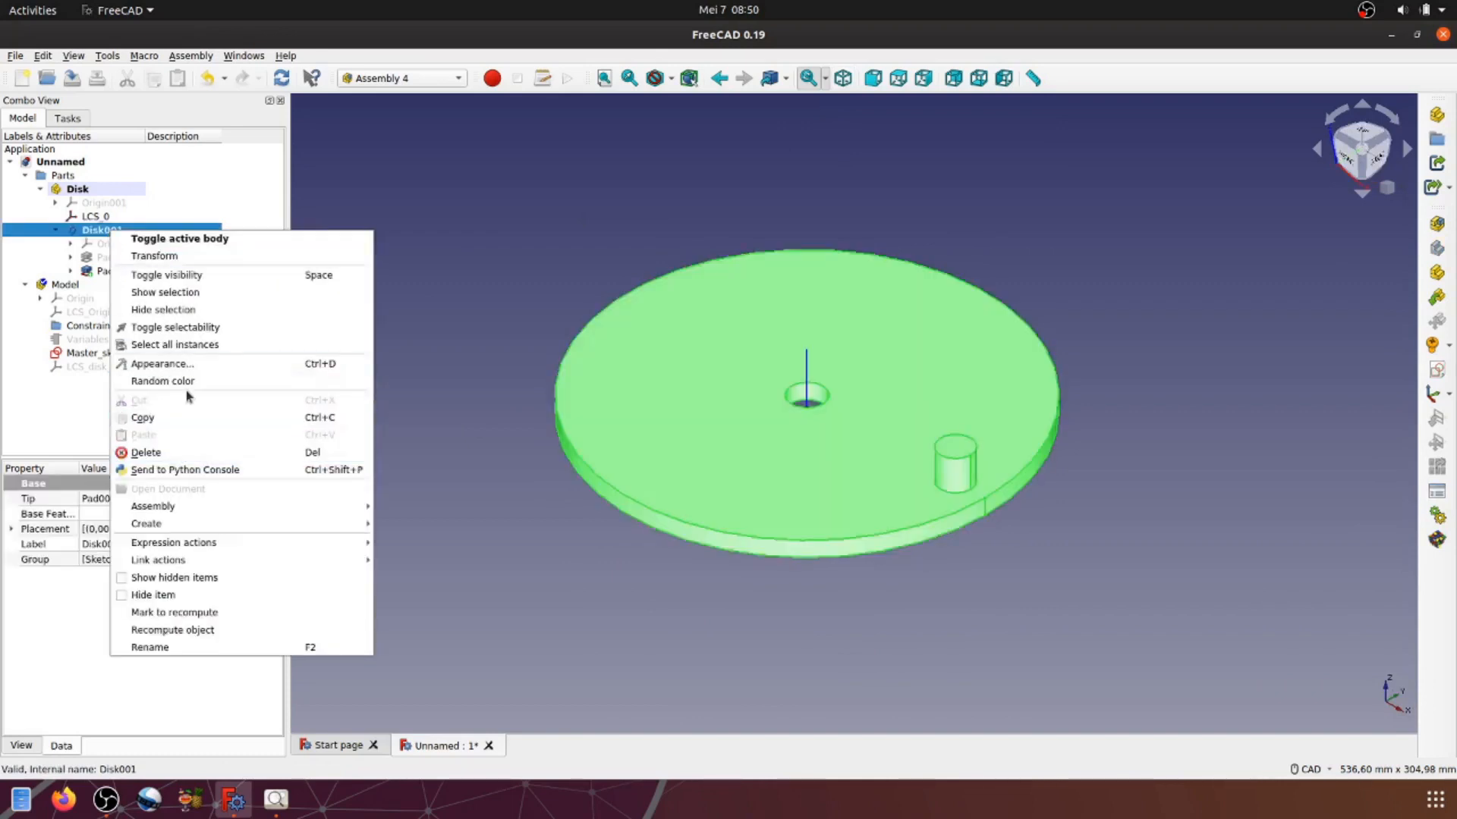
left_click(415, 314)
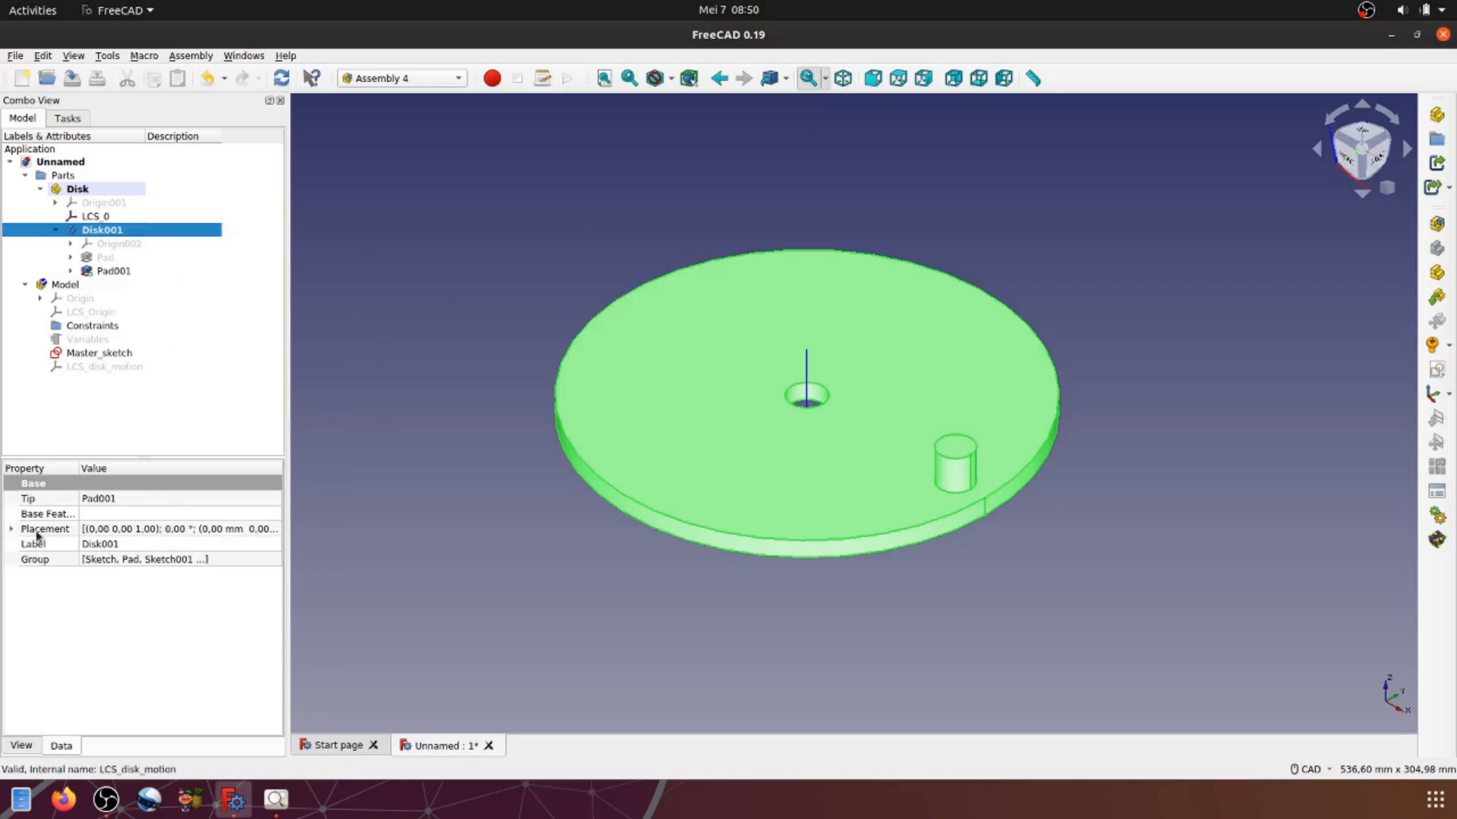
left_click(264, 534)
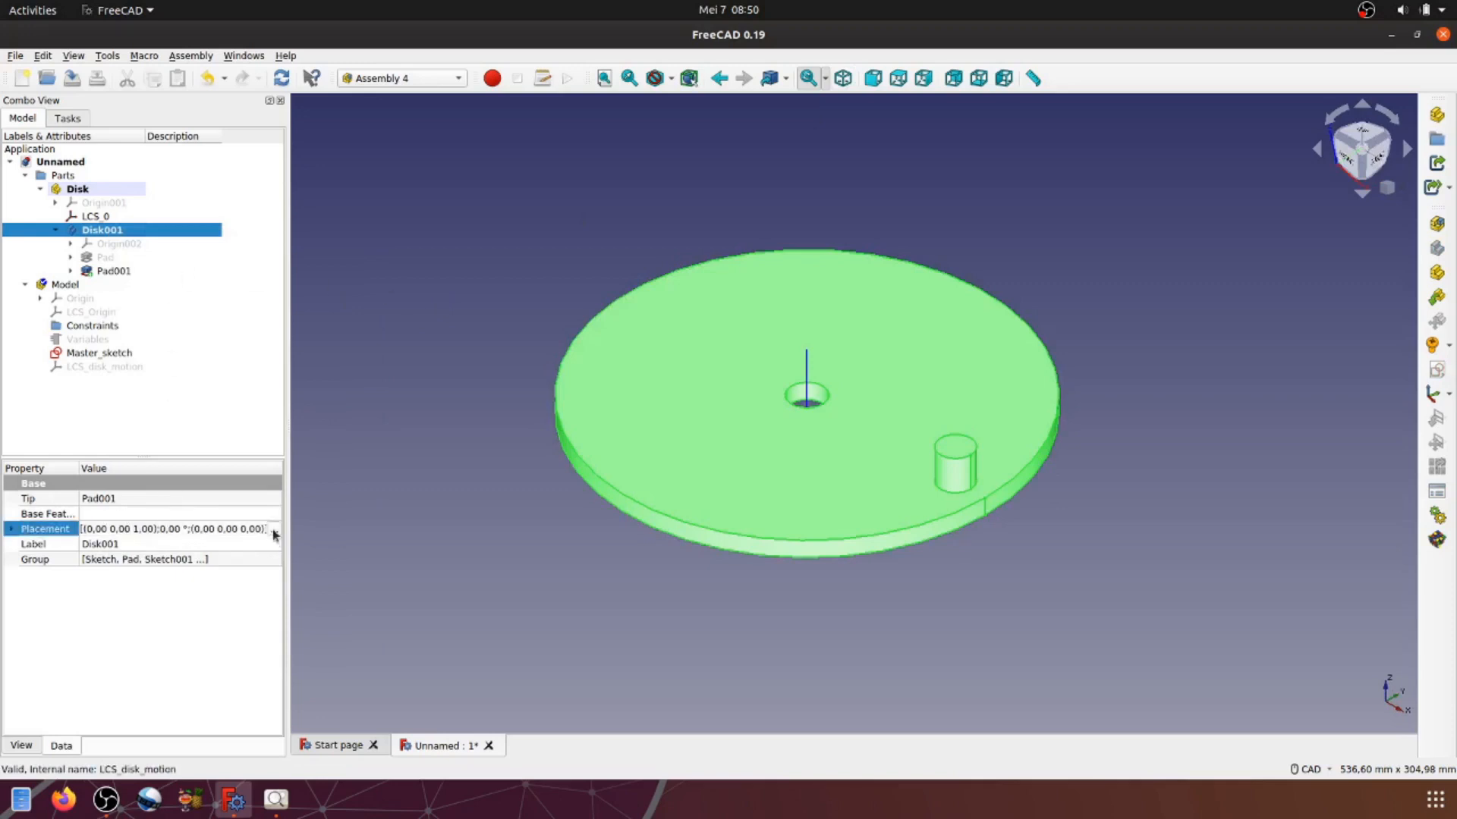
left_click(275, 534)
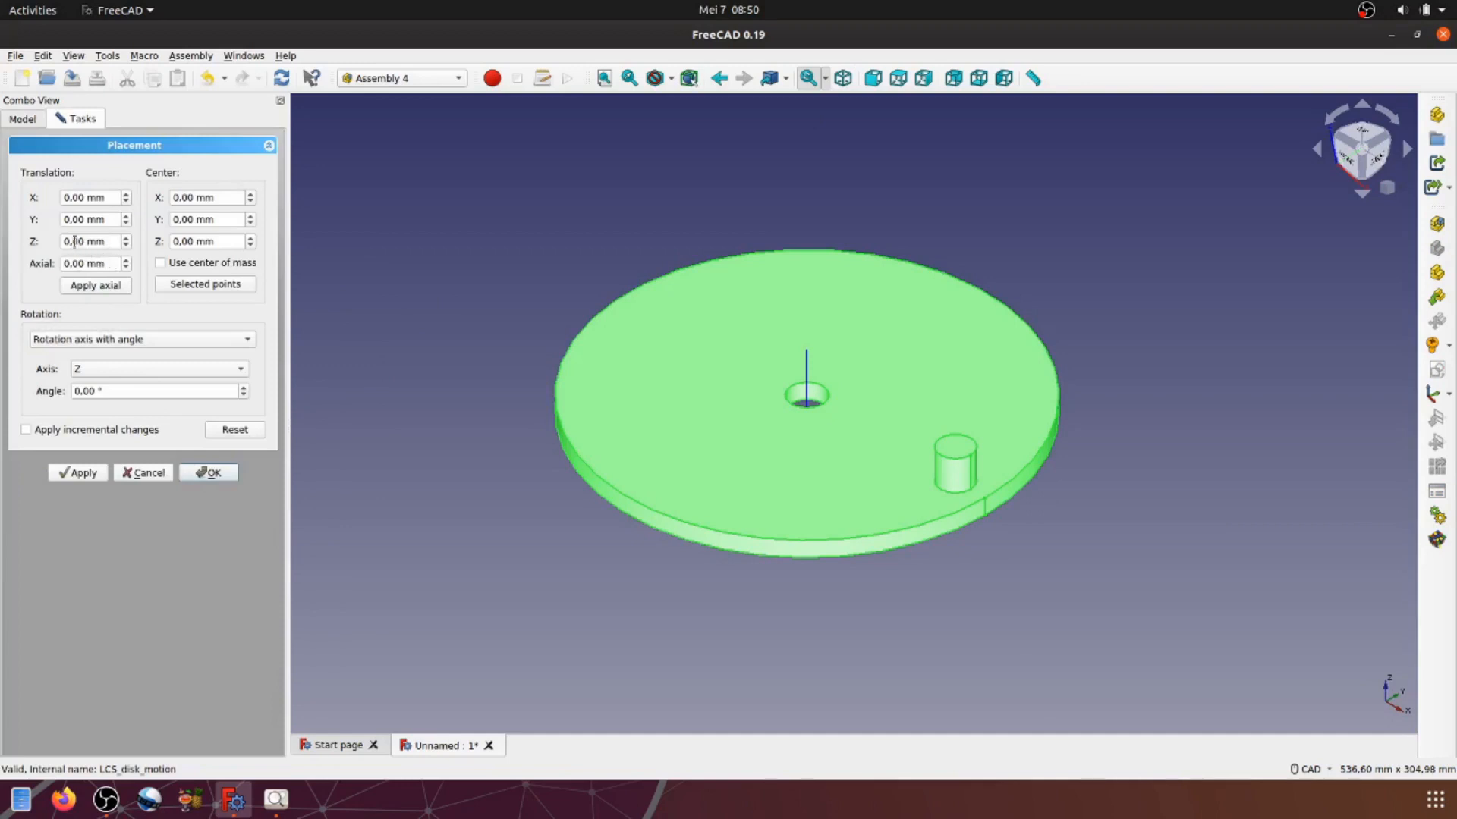
left_click_drag(106, 242, 61, 244)
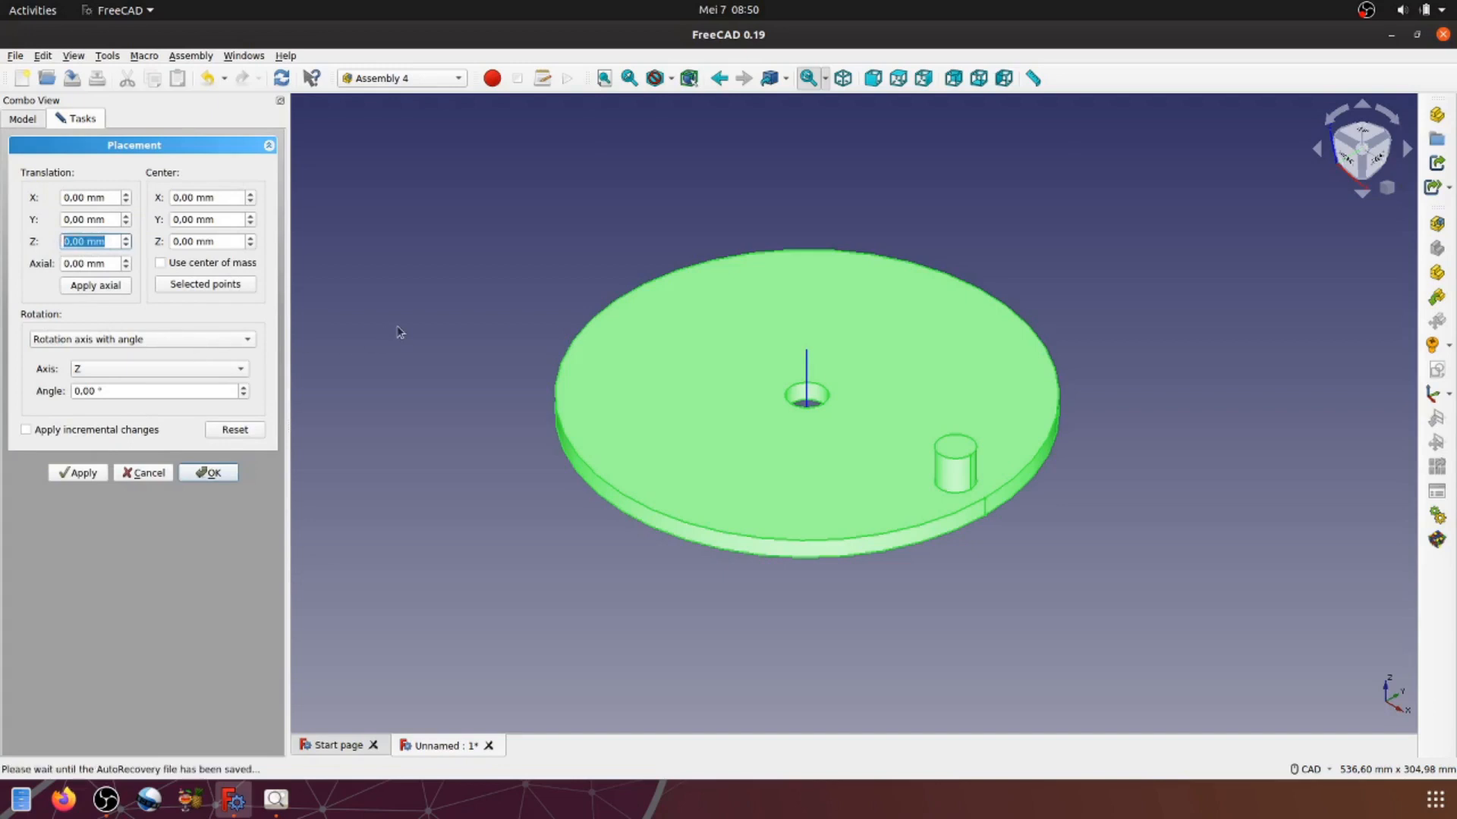
type("-30")
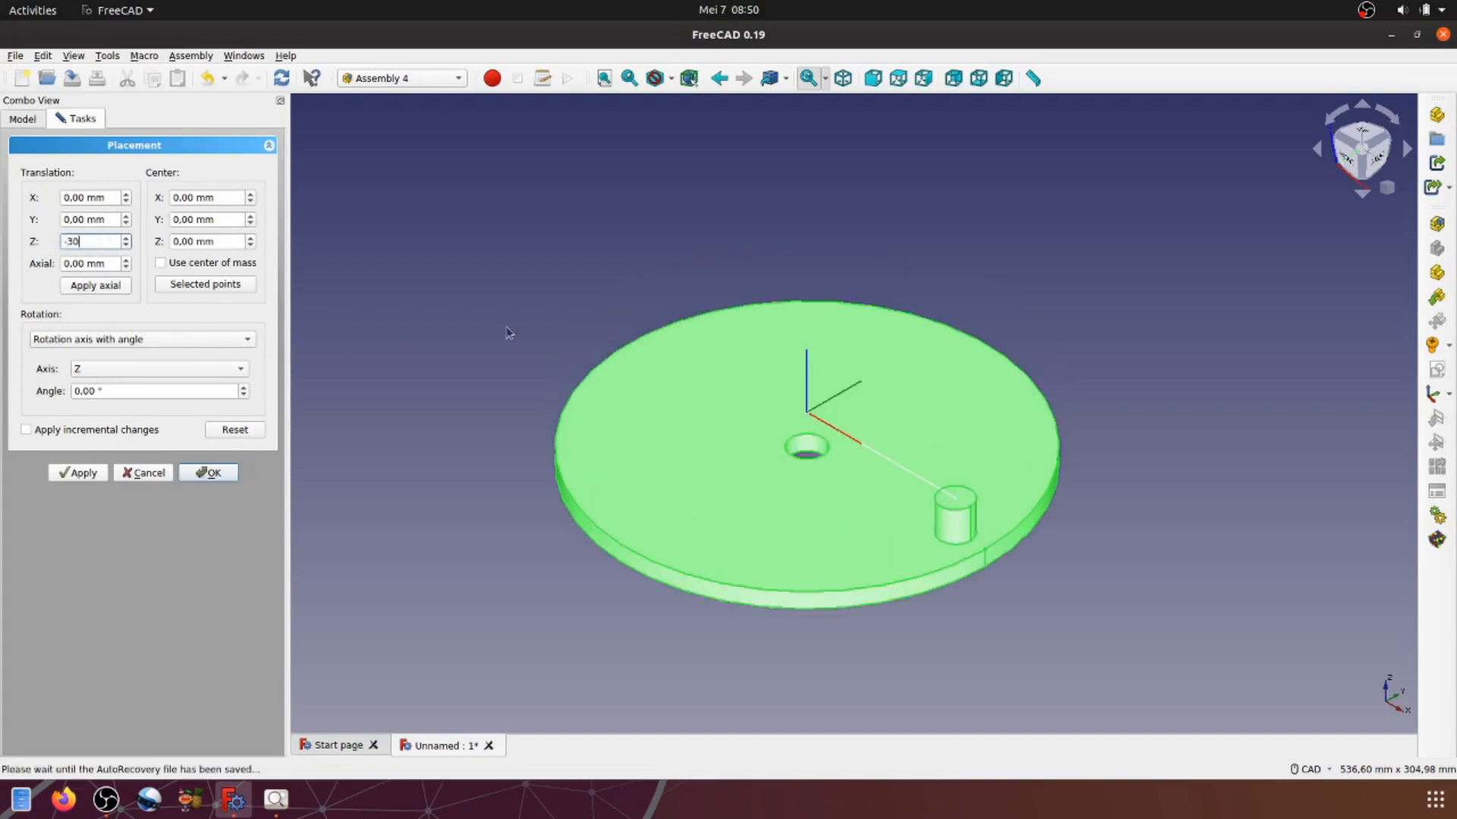
left_click(1136, 357)
middle_click_drag(1137, 357, 1079, 313)
scroll(1080, 305, "up", 1)
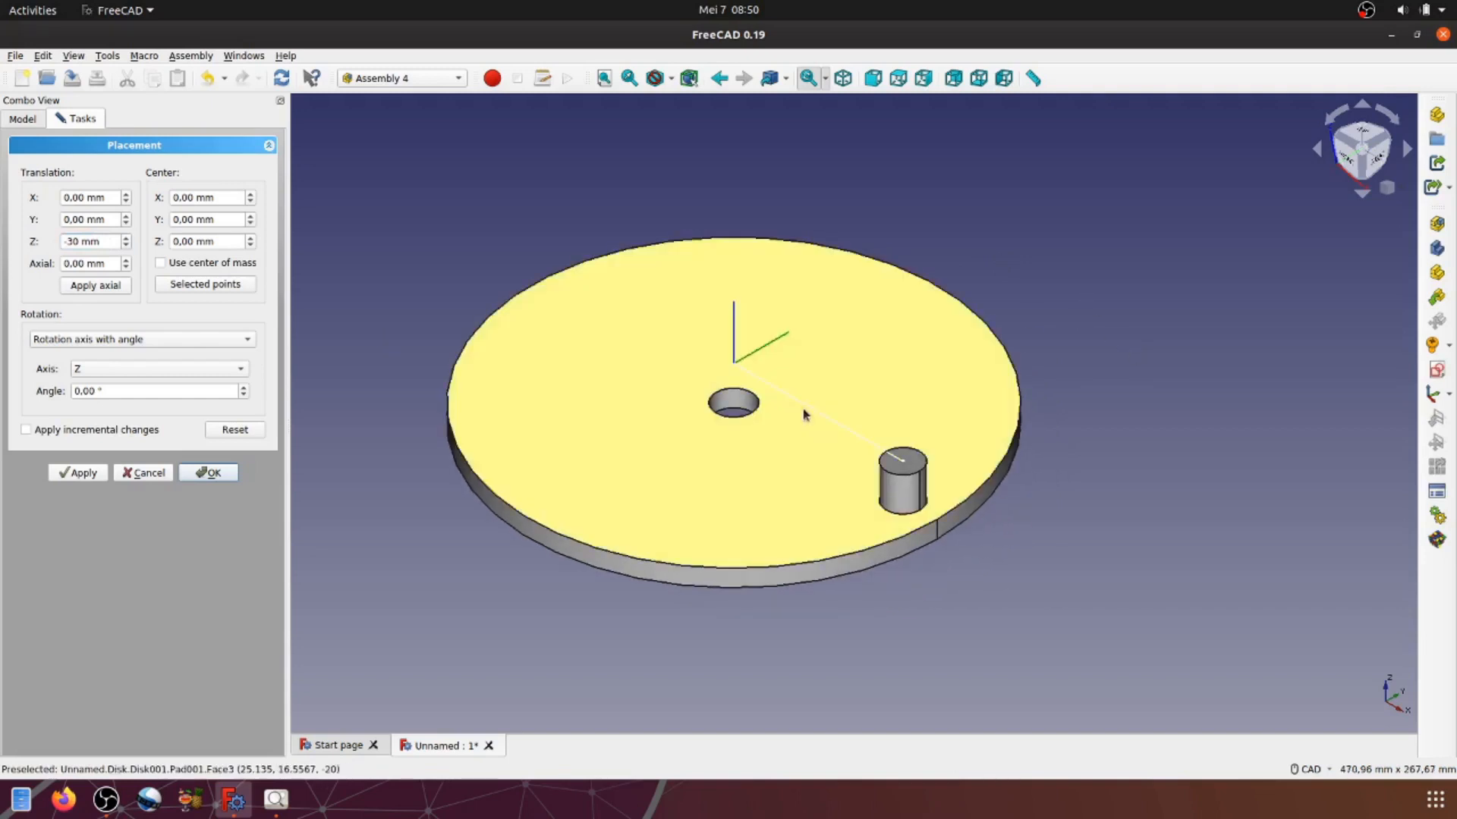
middle_click_drag(1145, 480, 1047, 503)
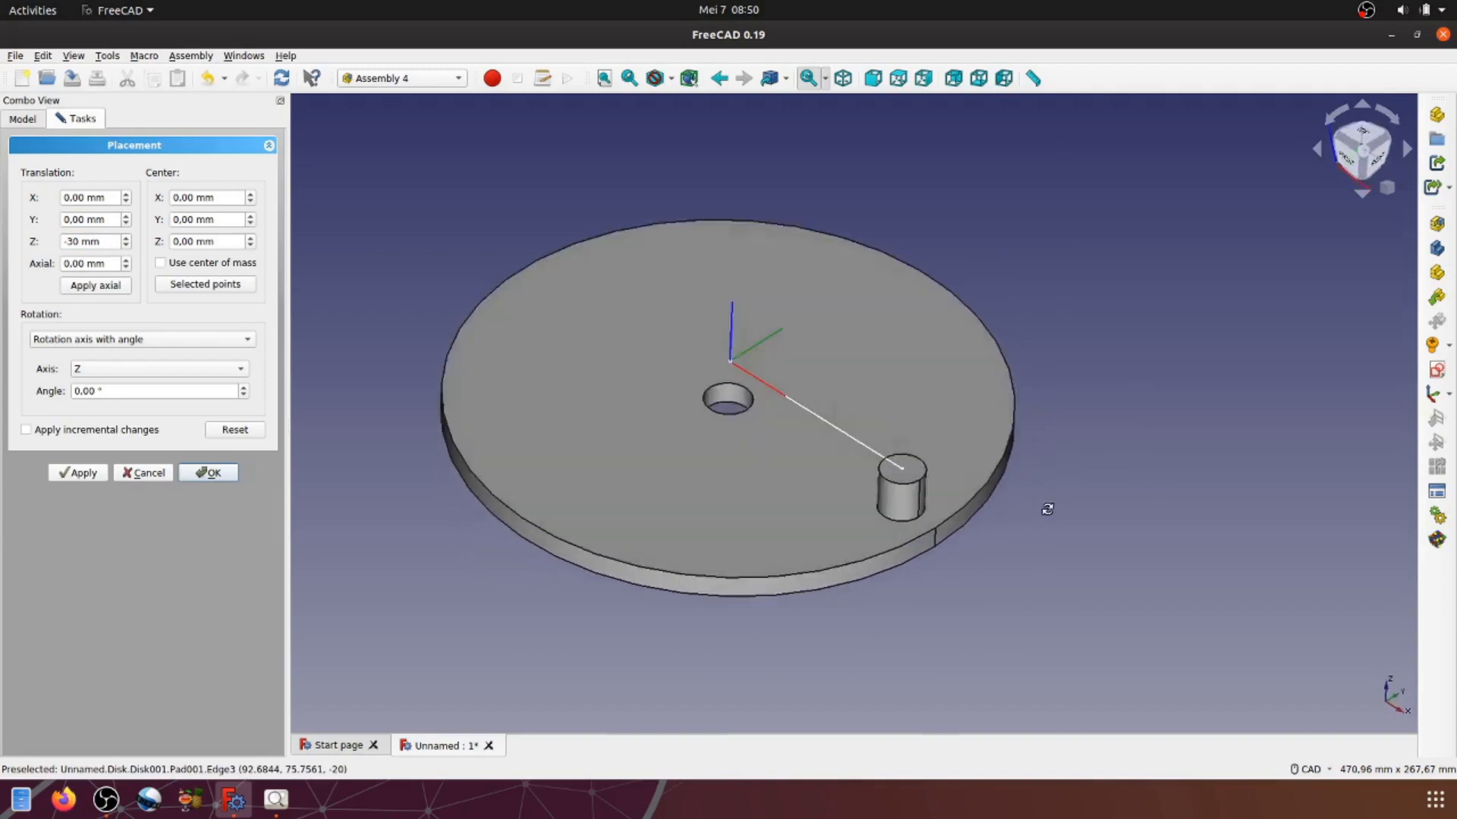
left_click(79, 472)
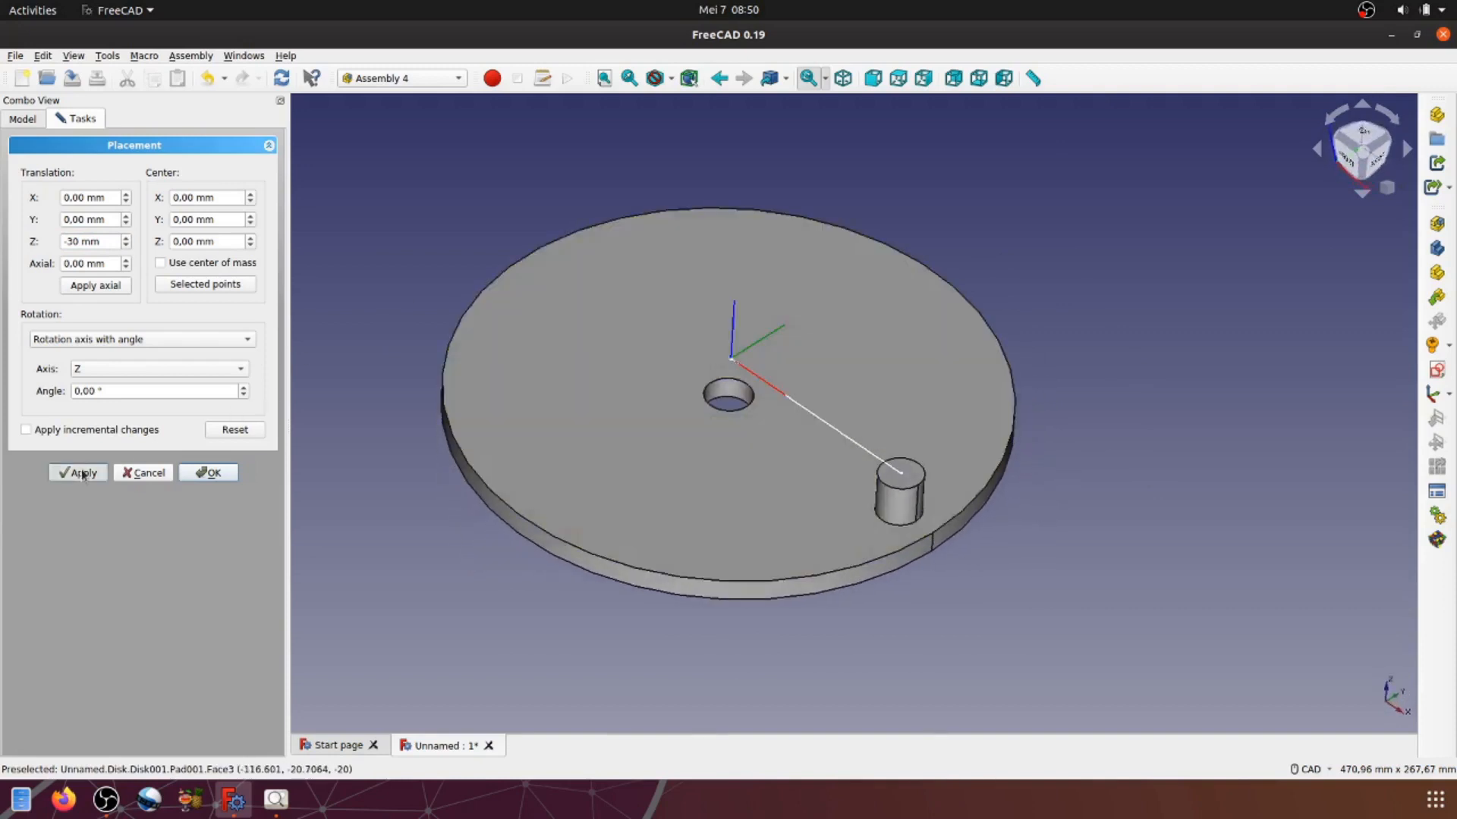
left_click(203, 472)
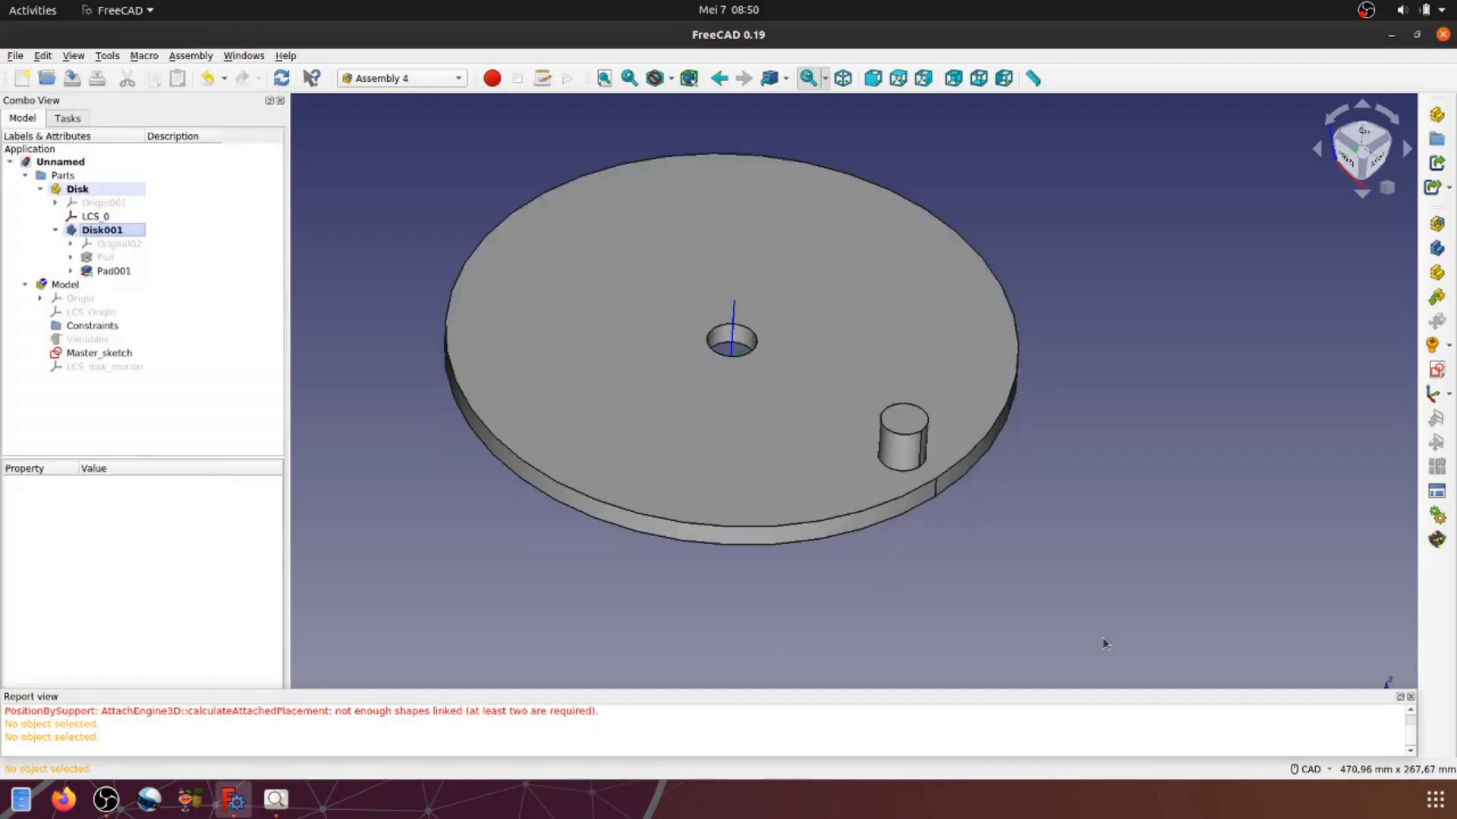
middle_click_drag(713, 573, 743, 558)
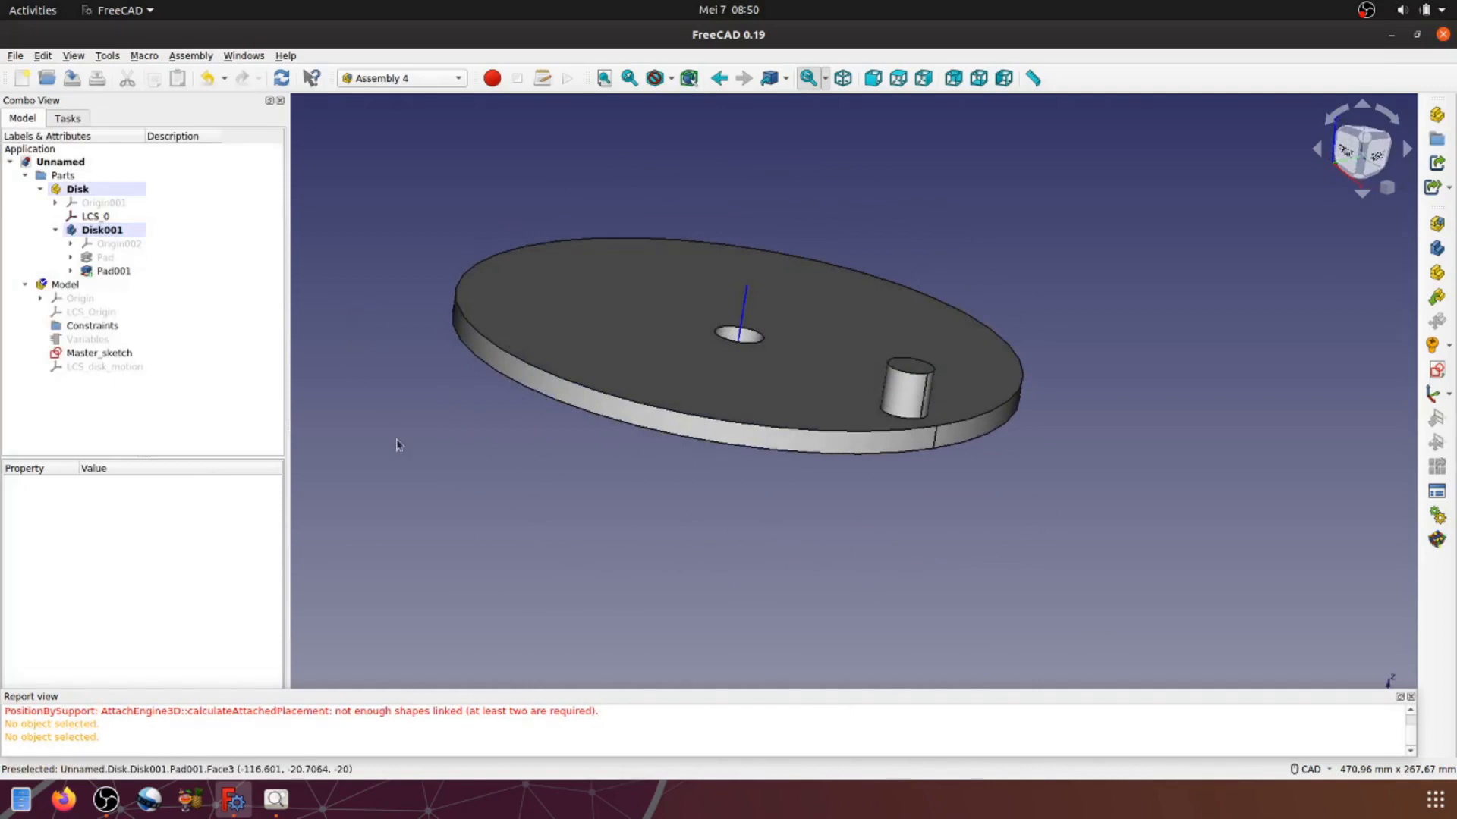
left_click(1410, 698)
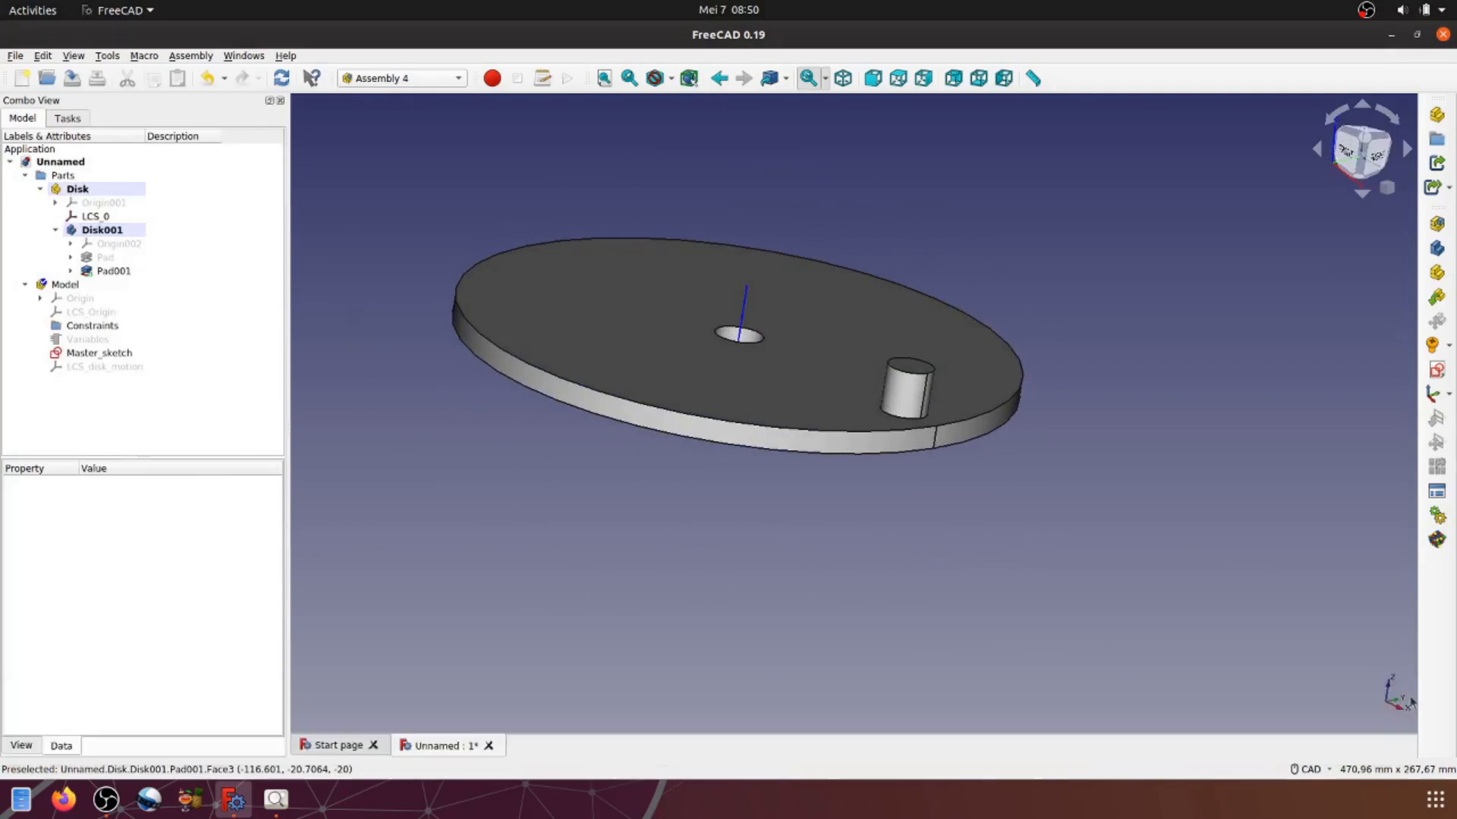
key("0")
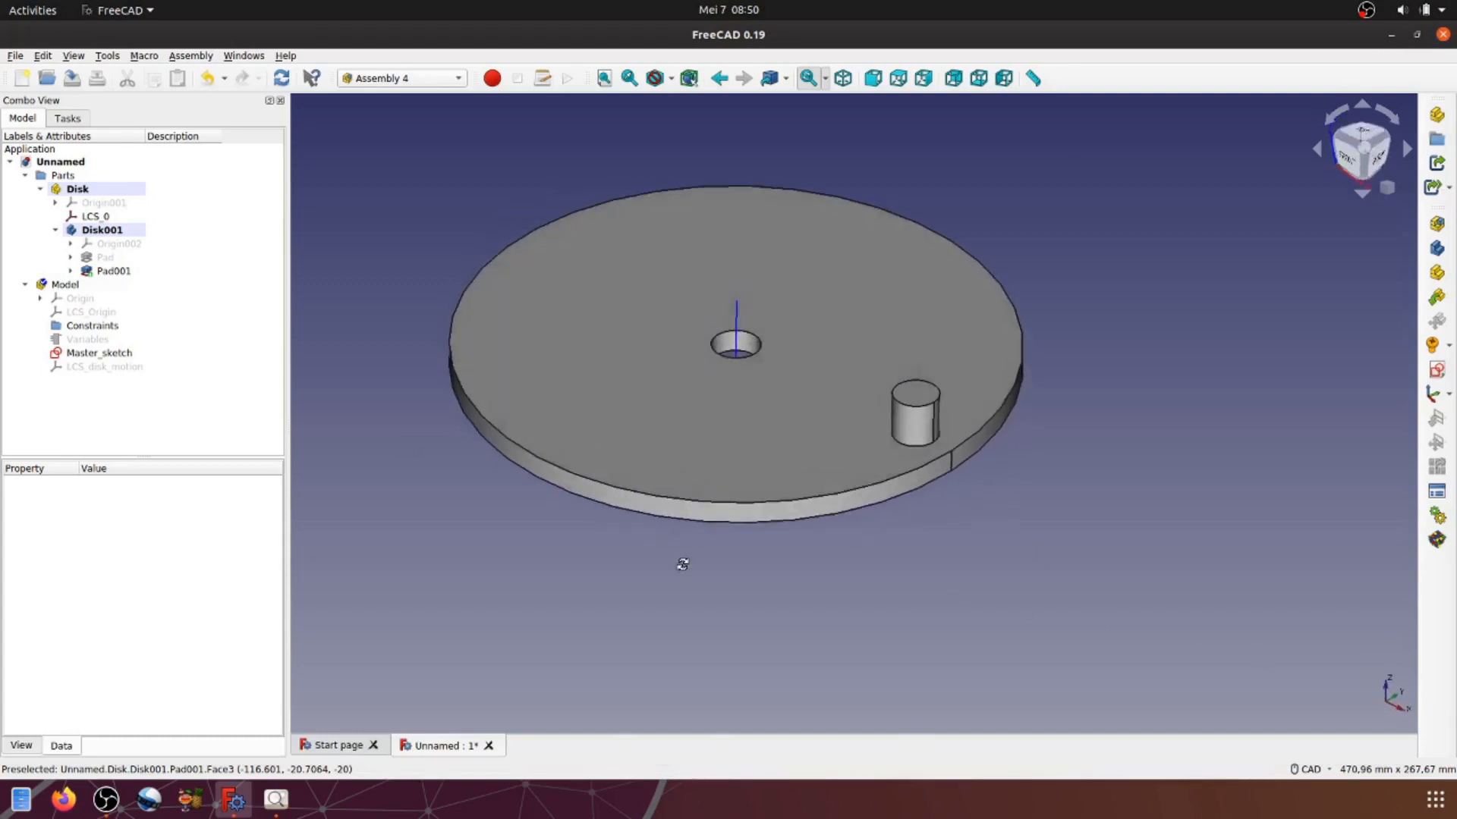
Step: Set the Disk001 body's placement translation to -30 mm in Z so the disk sits below the master sketch
right_click(110, 232)
left_click(388, 151)
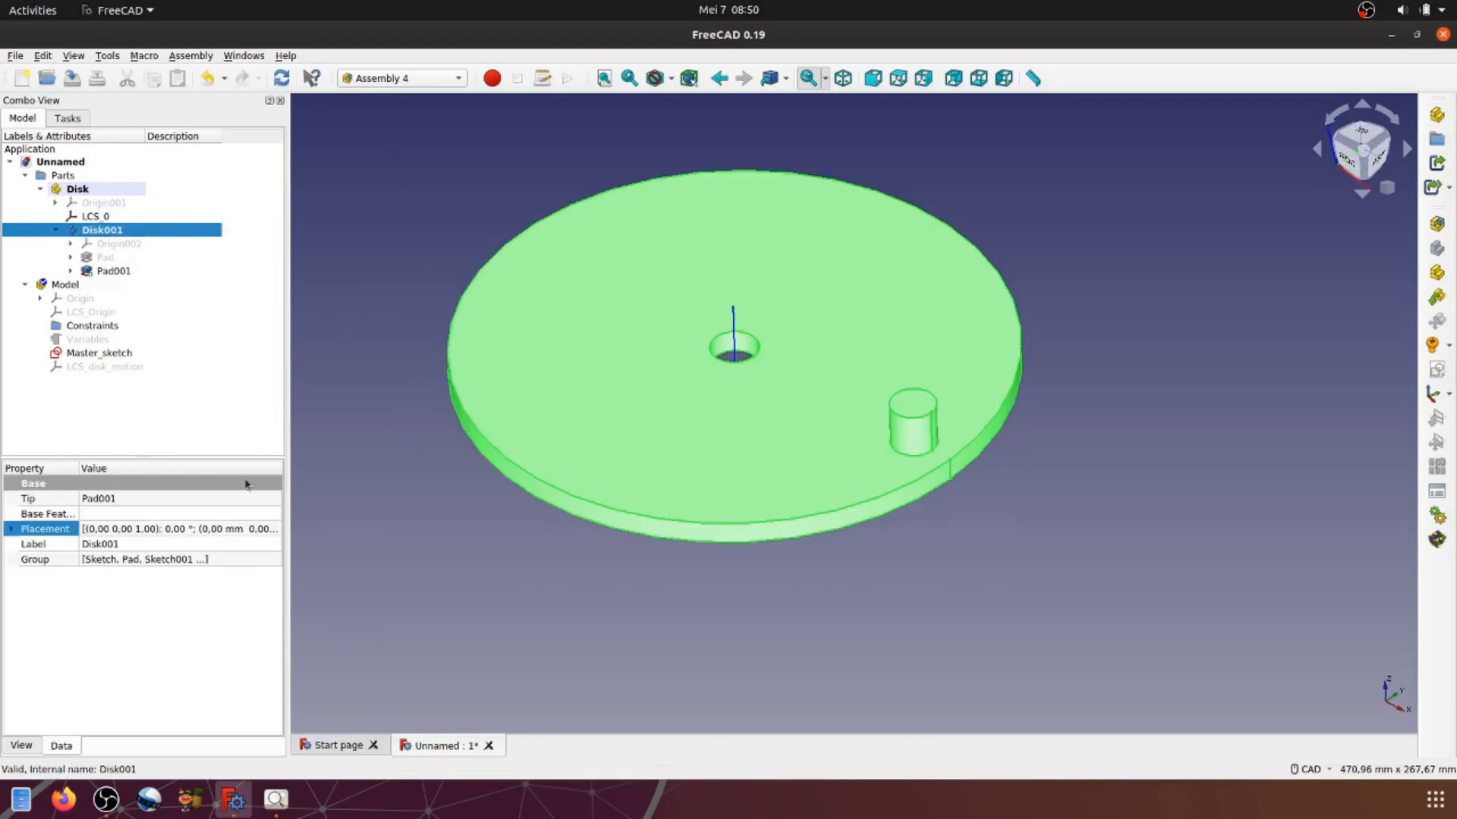
left_click(269, 535)
left_click(272, 530)
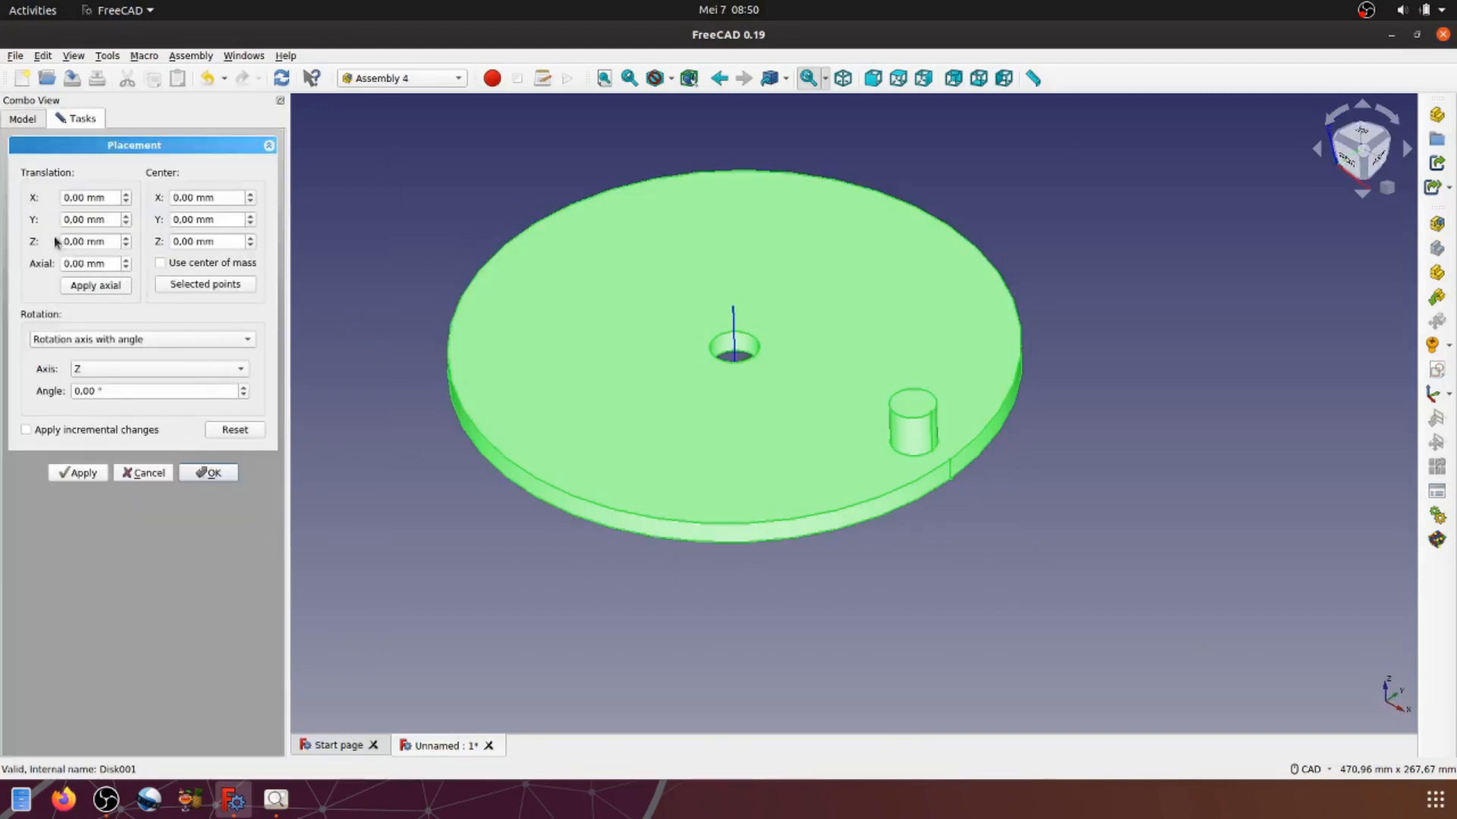
left_click_drag(110, 243, 62, 243)
type("-30")
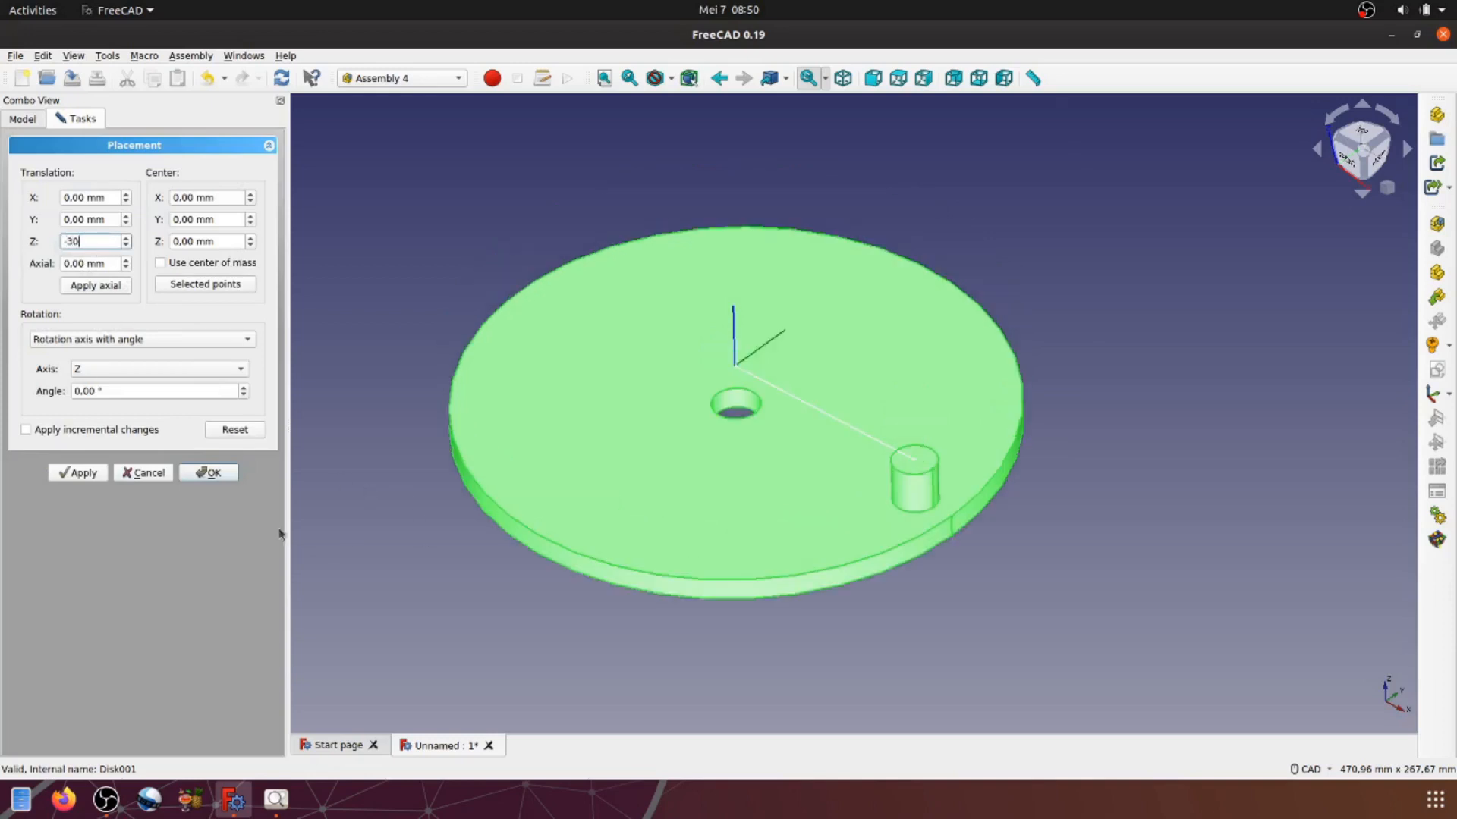
left_click(83, 474)
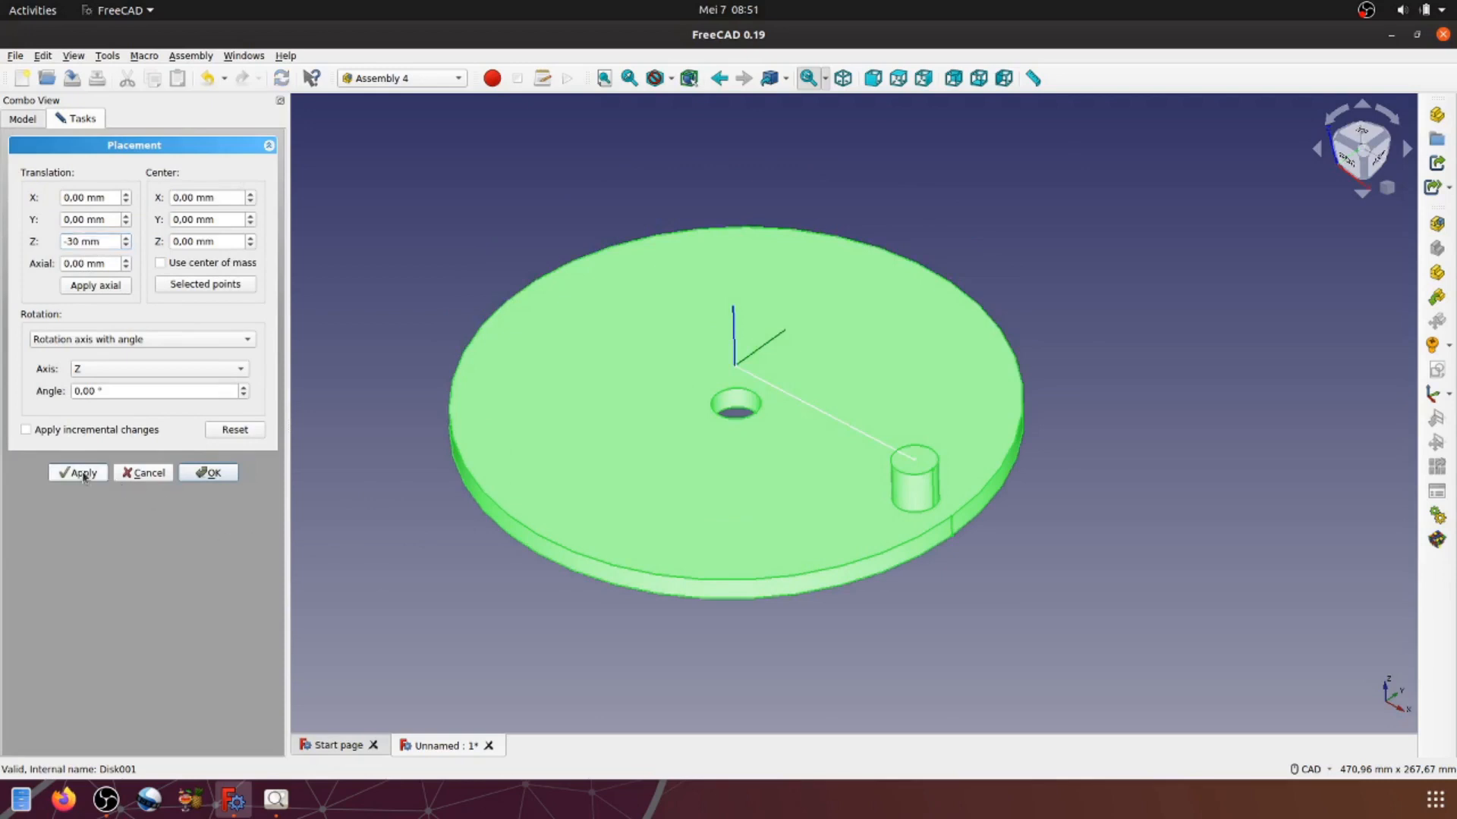
left_click(198, 473)
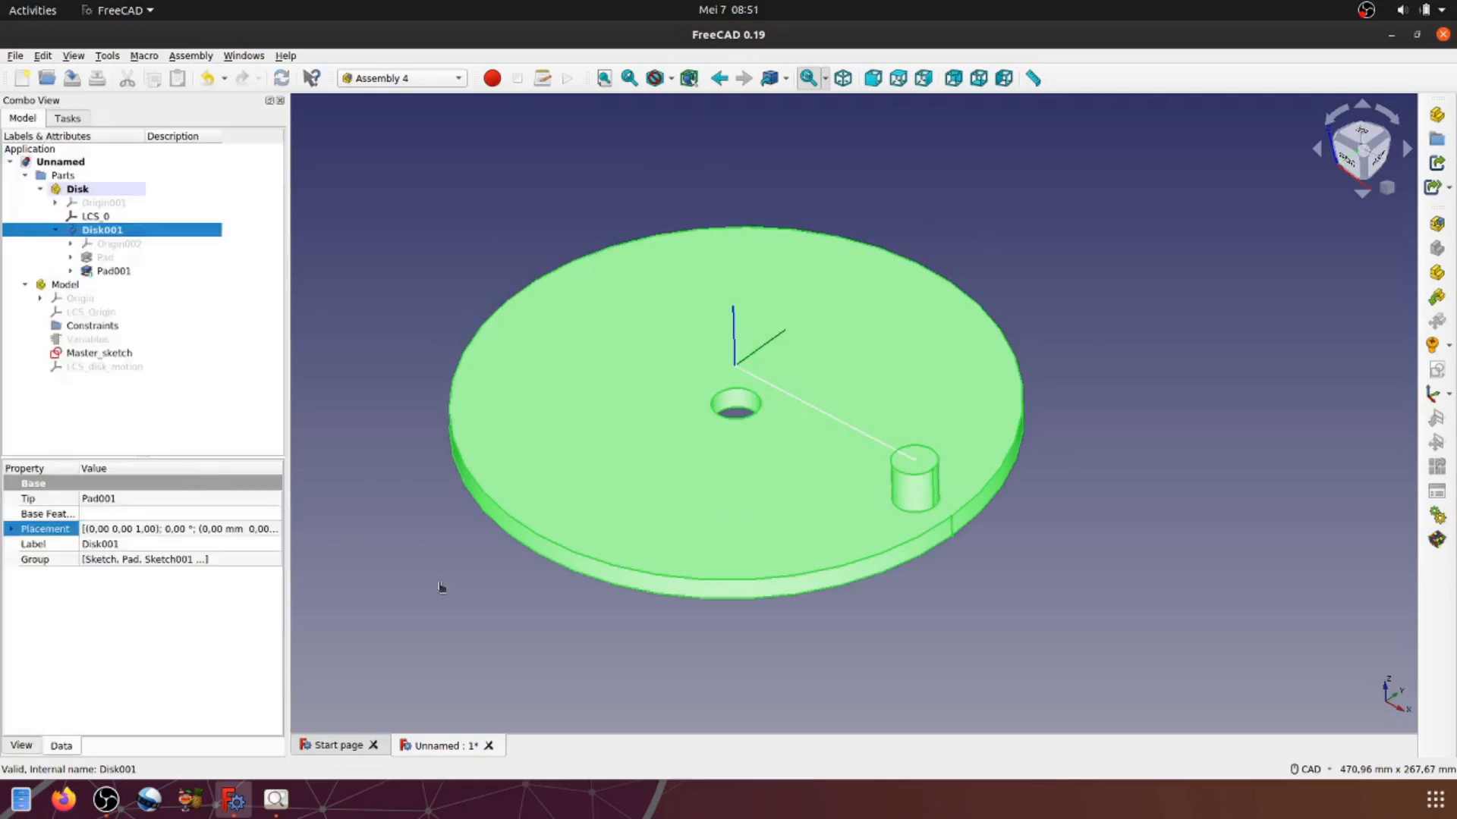
left_click(381, 537)
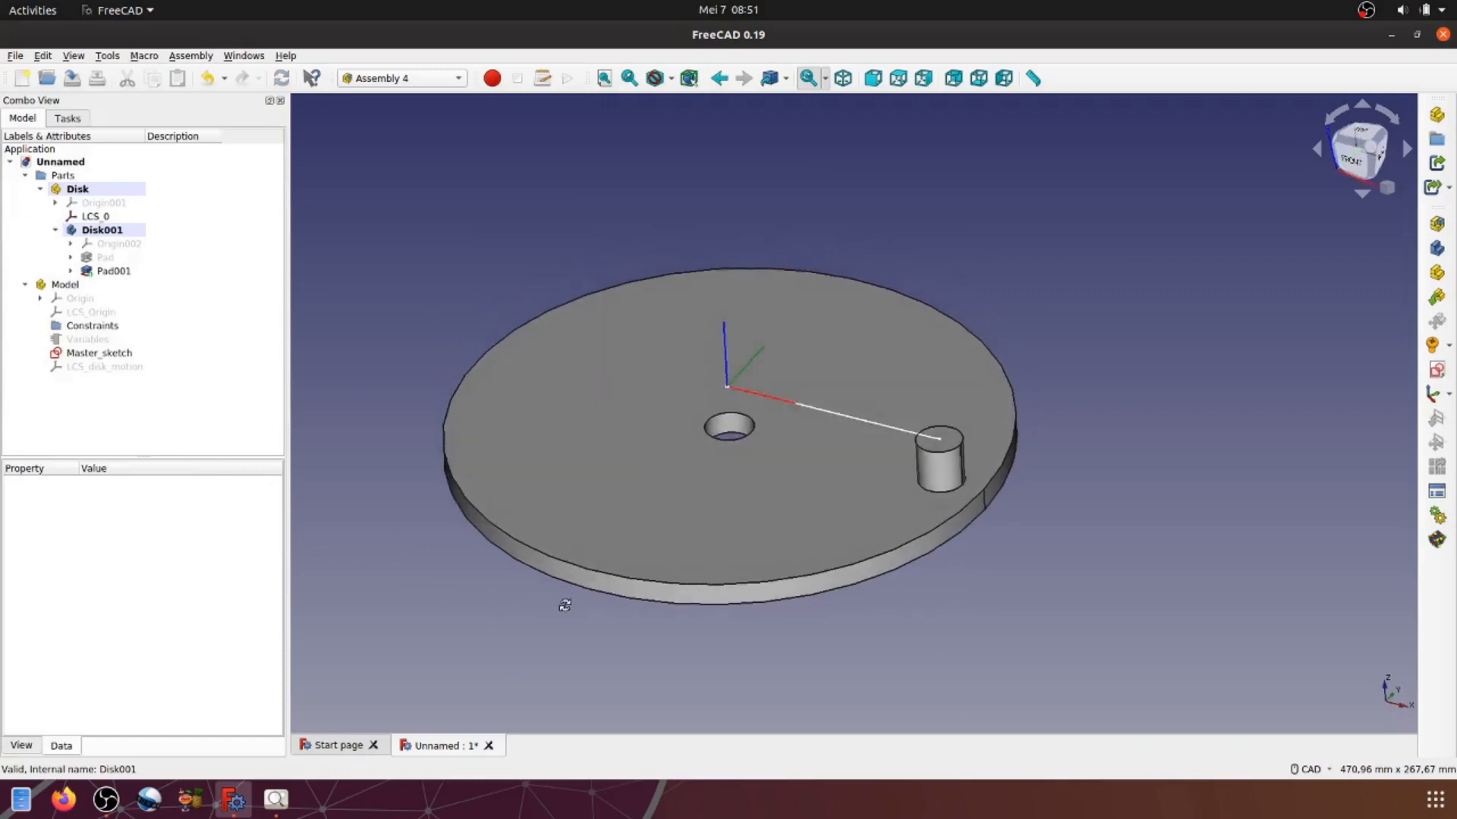
Step: Animate the Angle_disk variable with a range start of 45 to check the sketch motion, and close the animation dialog
left_click(843, 78)
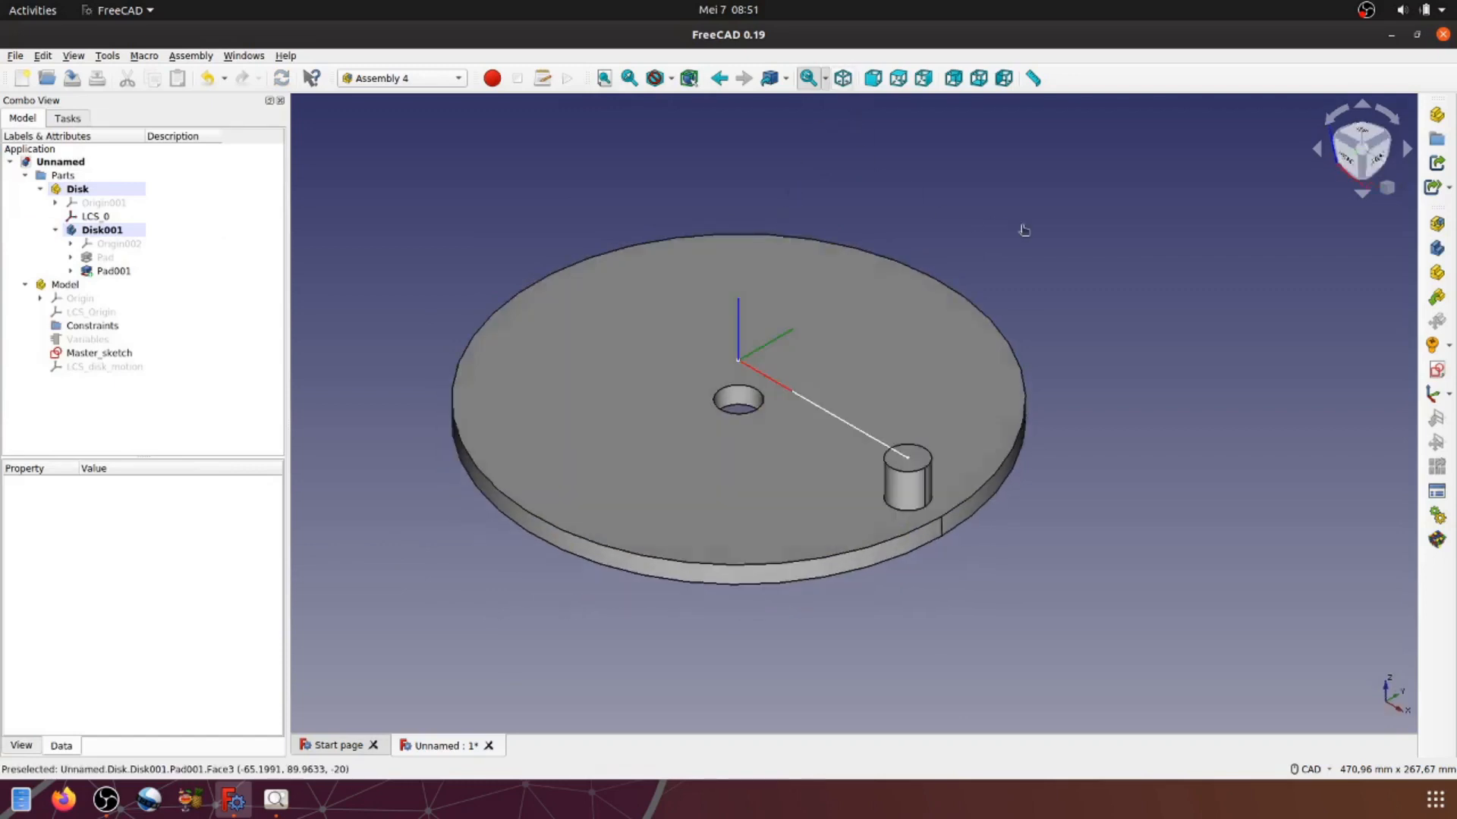
scroll(1047, 258, "up", 3)
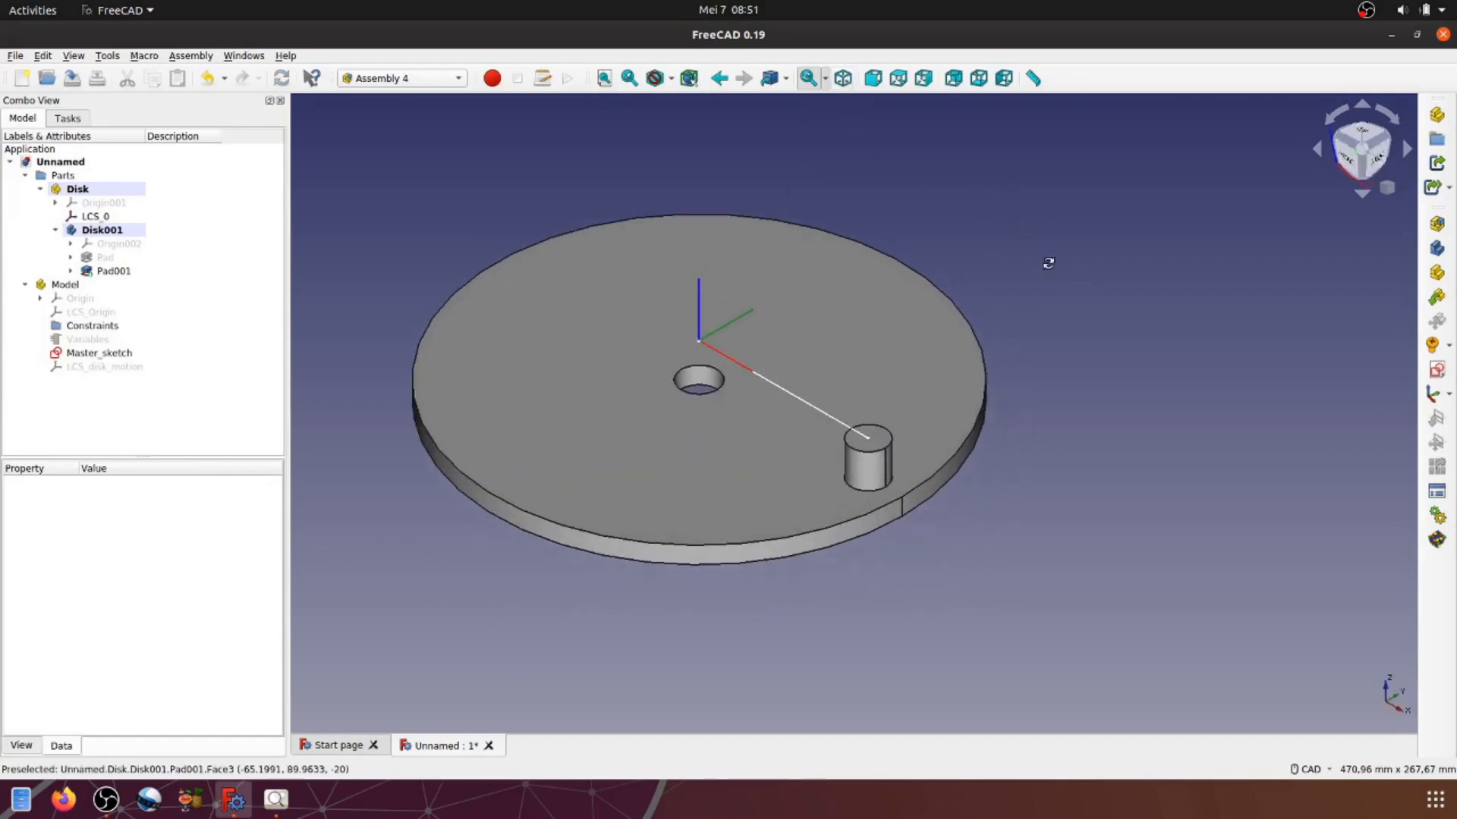
left_click(1438, 522)
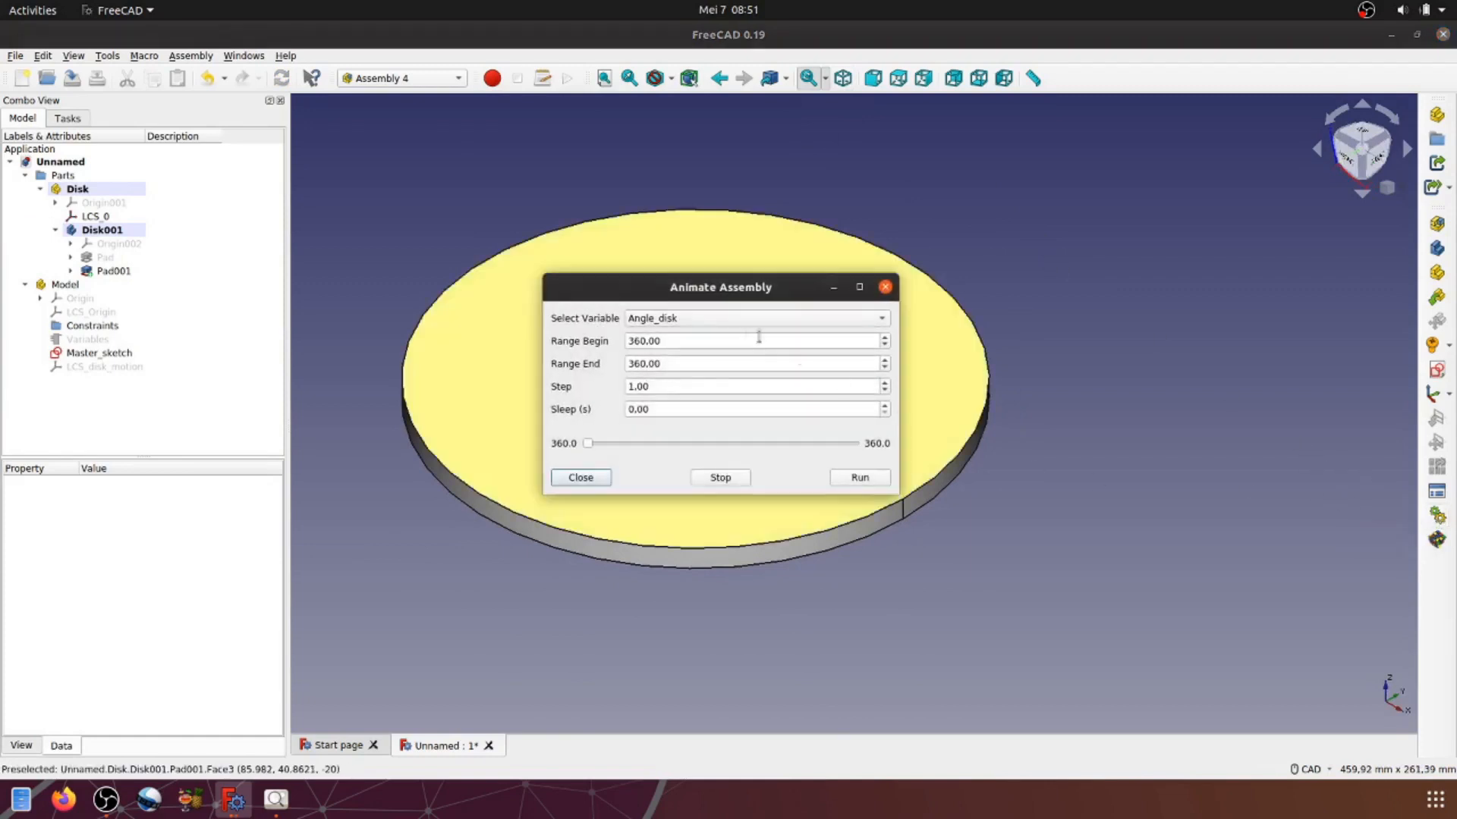
left_click_drag(740, 300, 1226, 281)
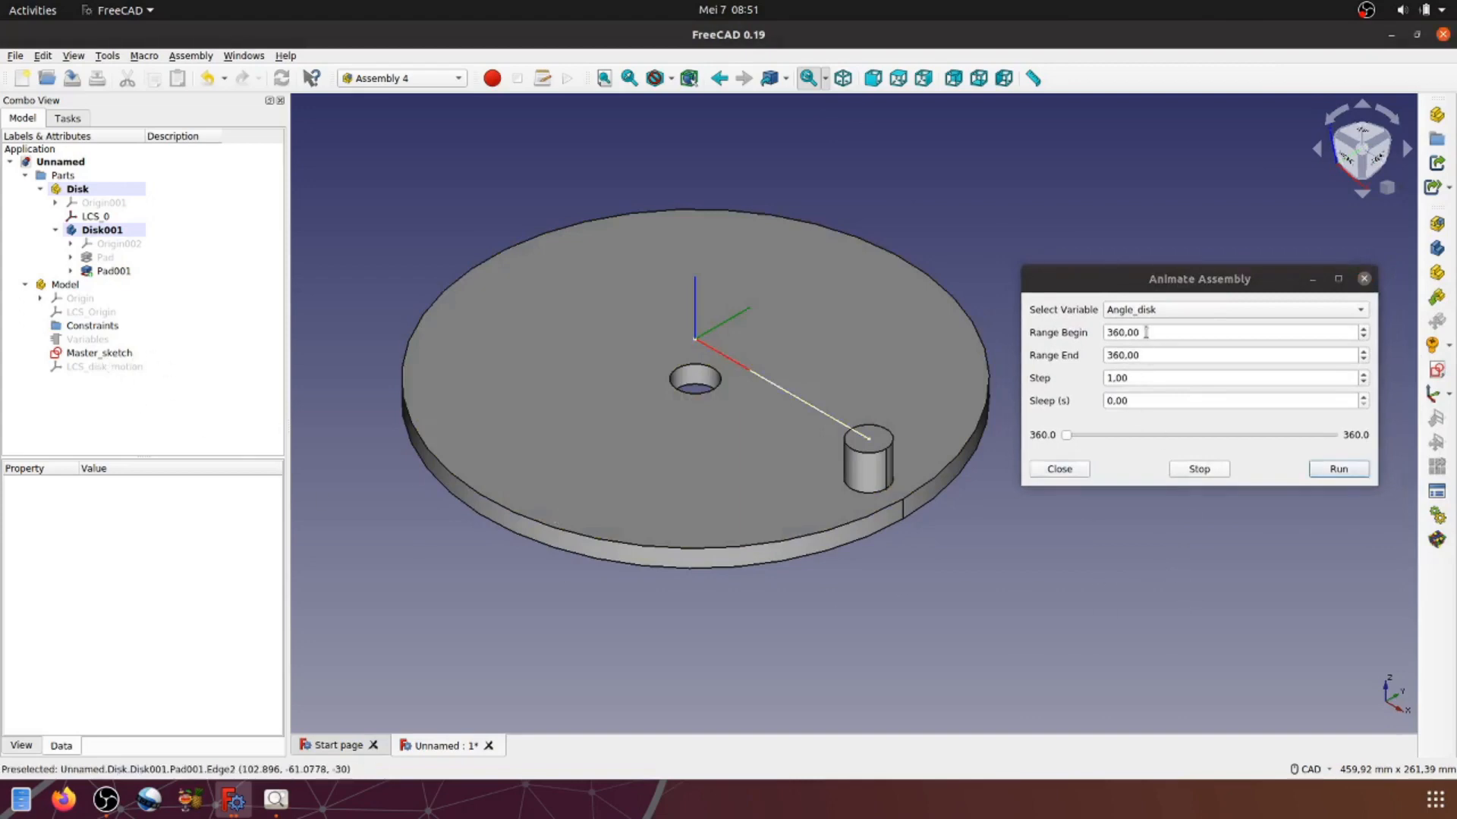
left_click_drag(1148, 333, 1089, 335)
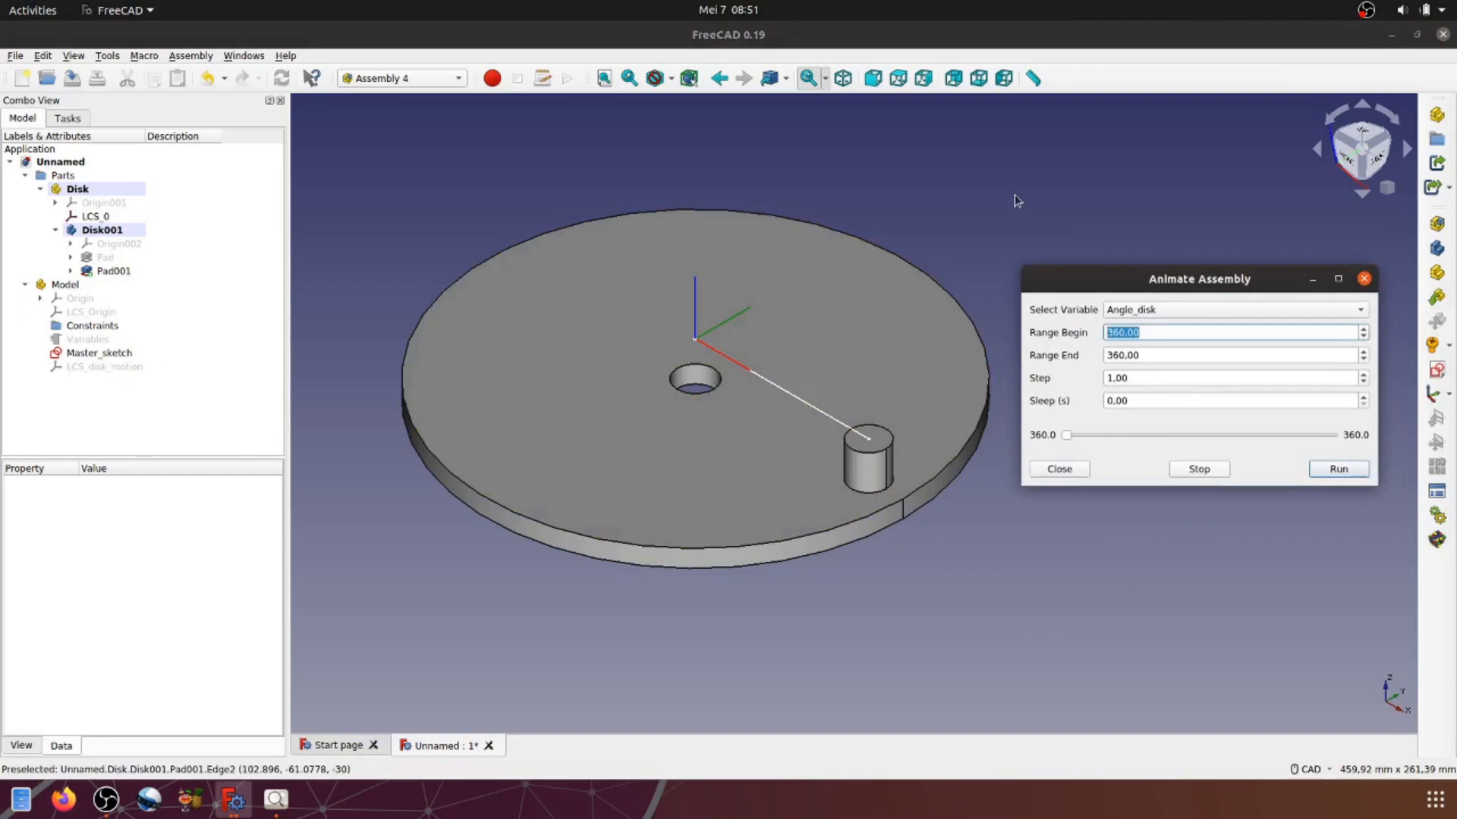
type("45")
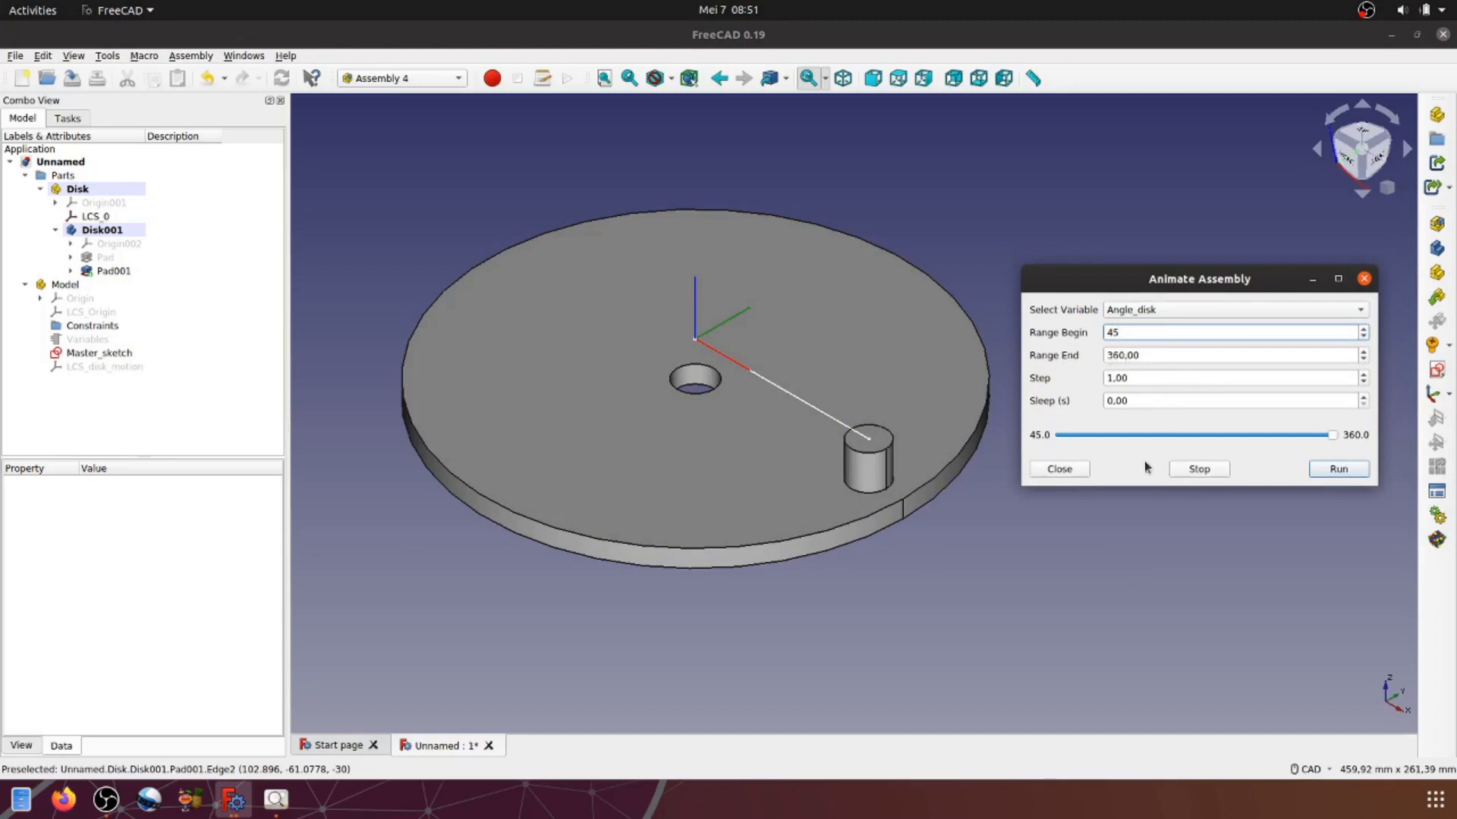
left_click(1331, 470)
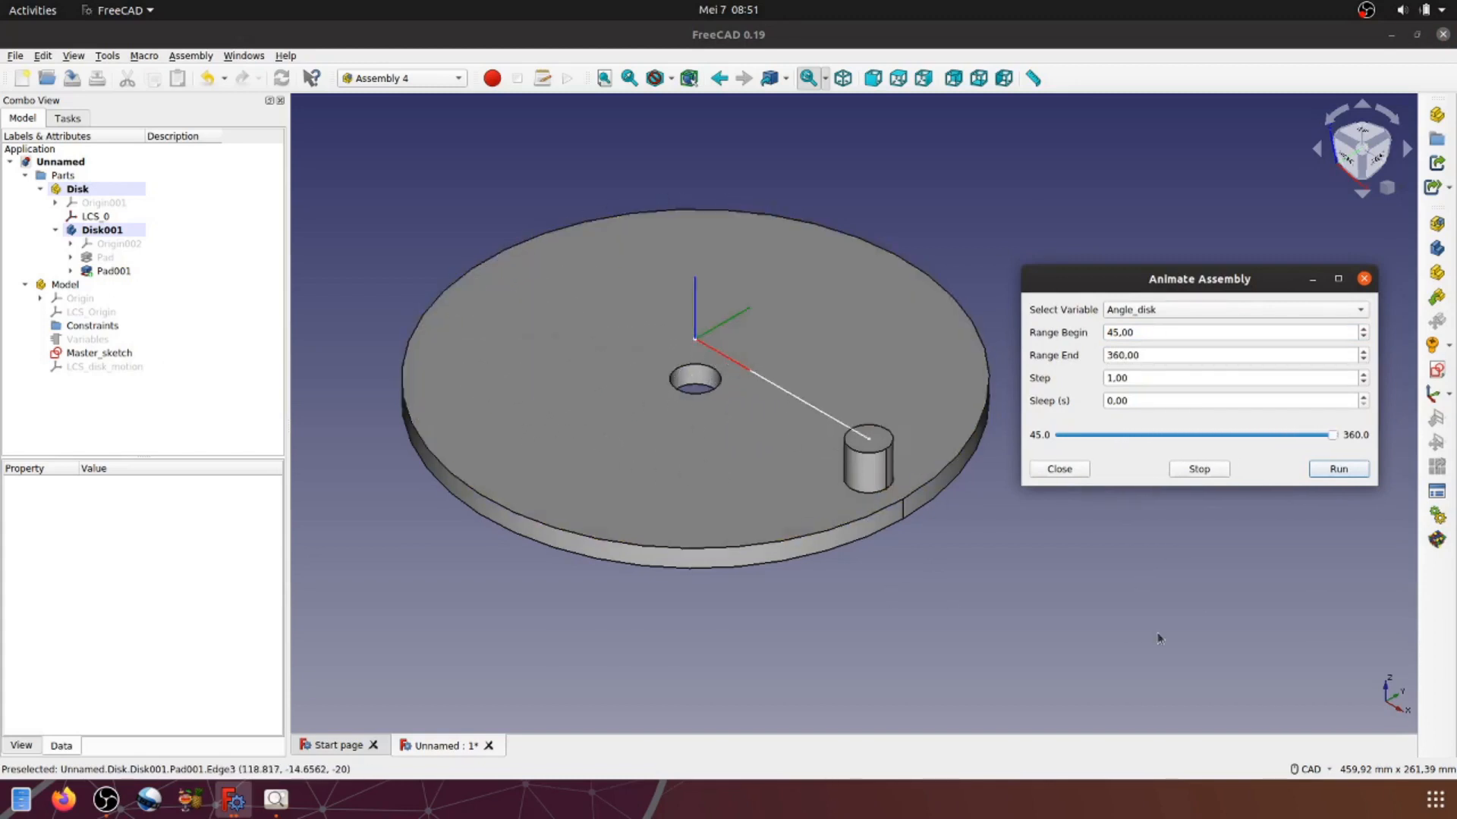
left_click(1081, 470)
Step: Make the LCS_disk_motion coordinate system visible in the Model assembly
scroll(1160, 311, "up", 3)
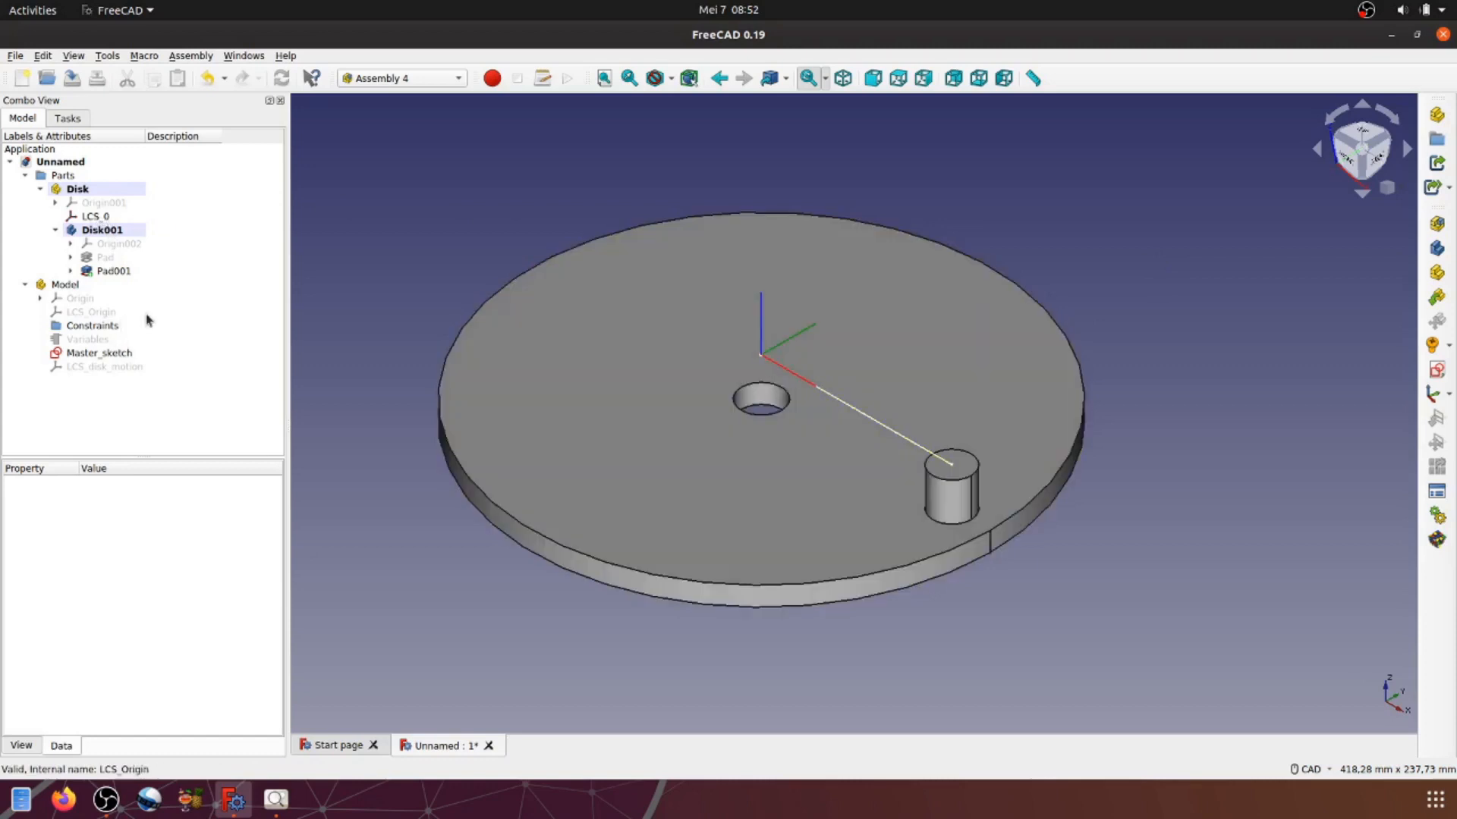
left_click(105, 368)
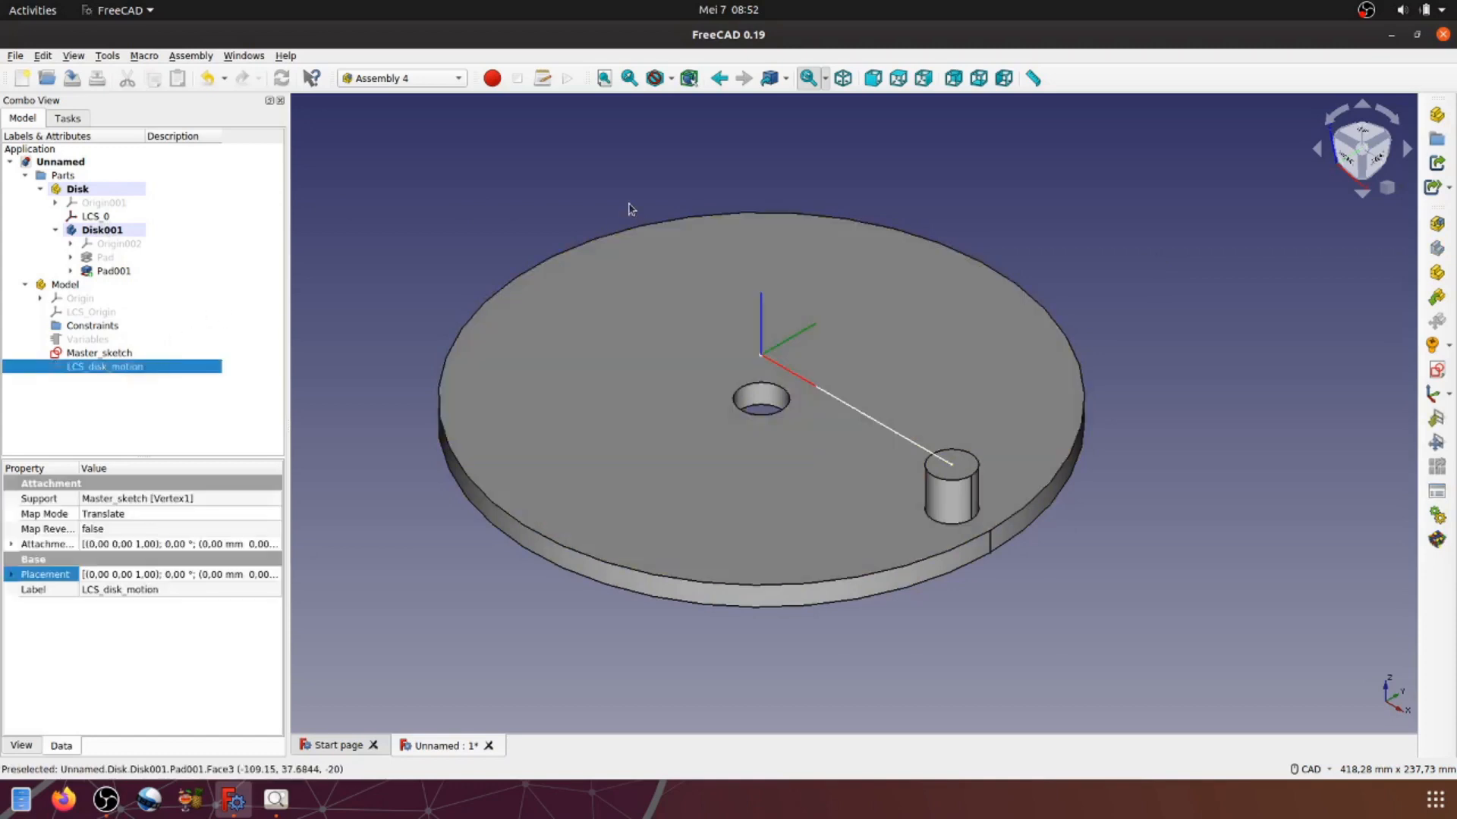
left_click(451, 210)
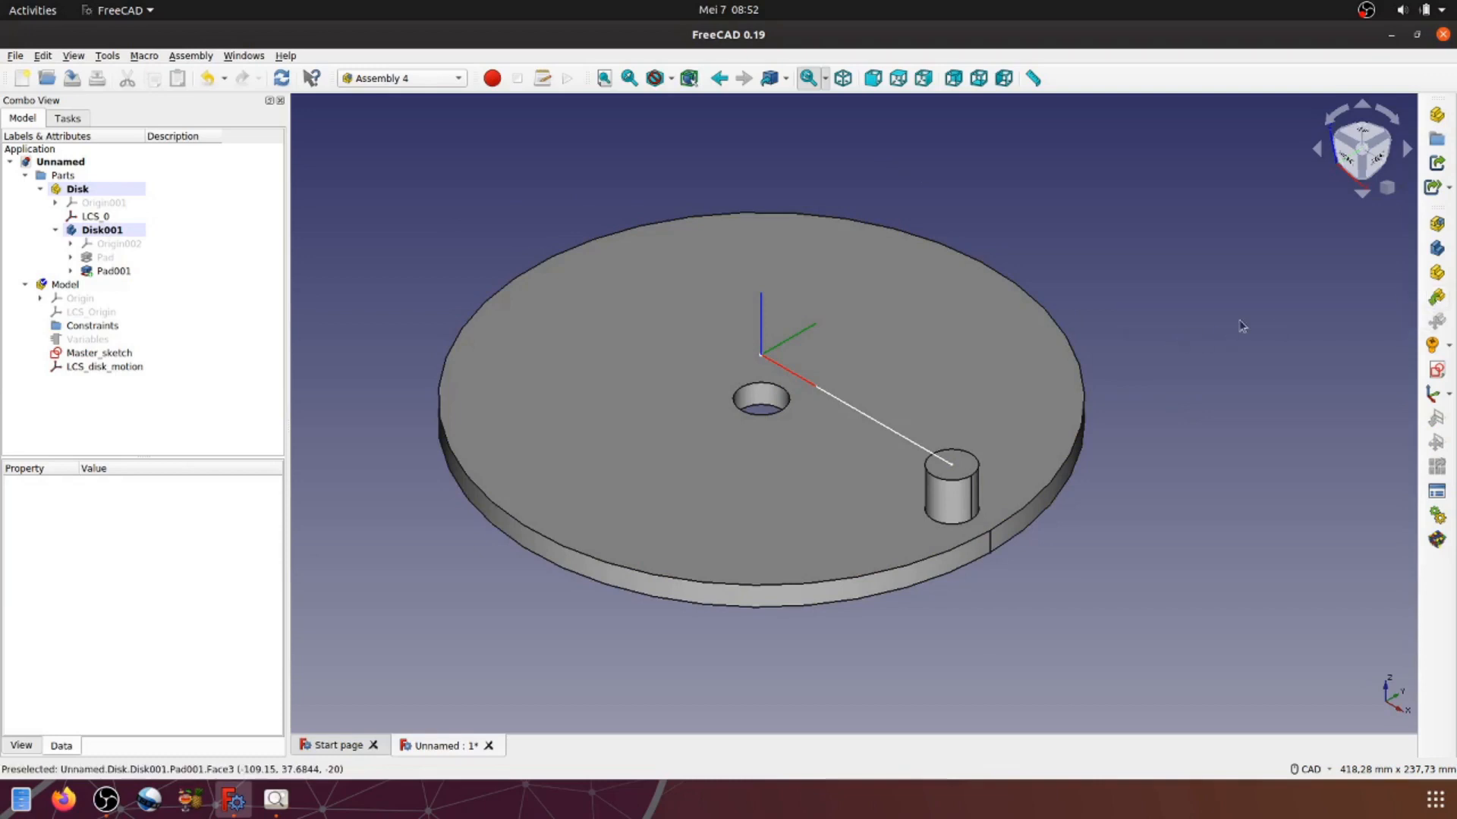
Step: Insert a link to the Disk part into the Model assembly
left_click(1438, 298)
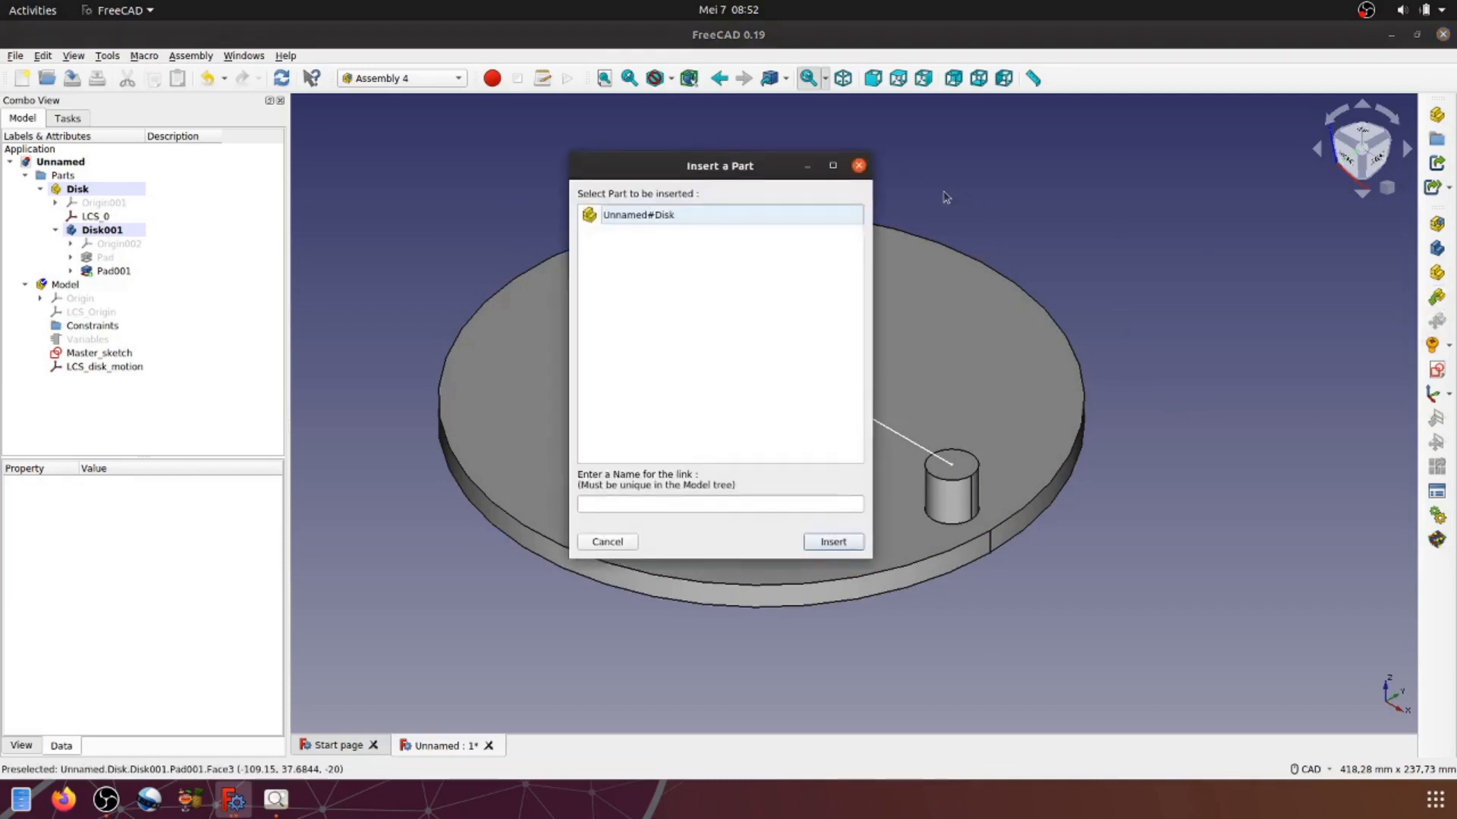
left_click(627, 216)
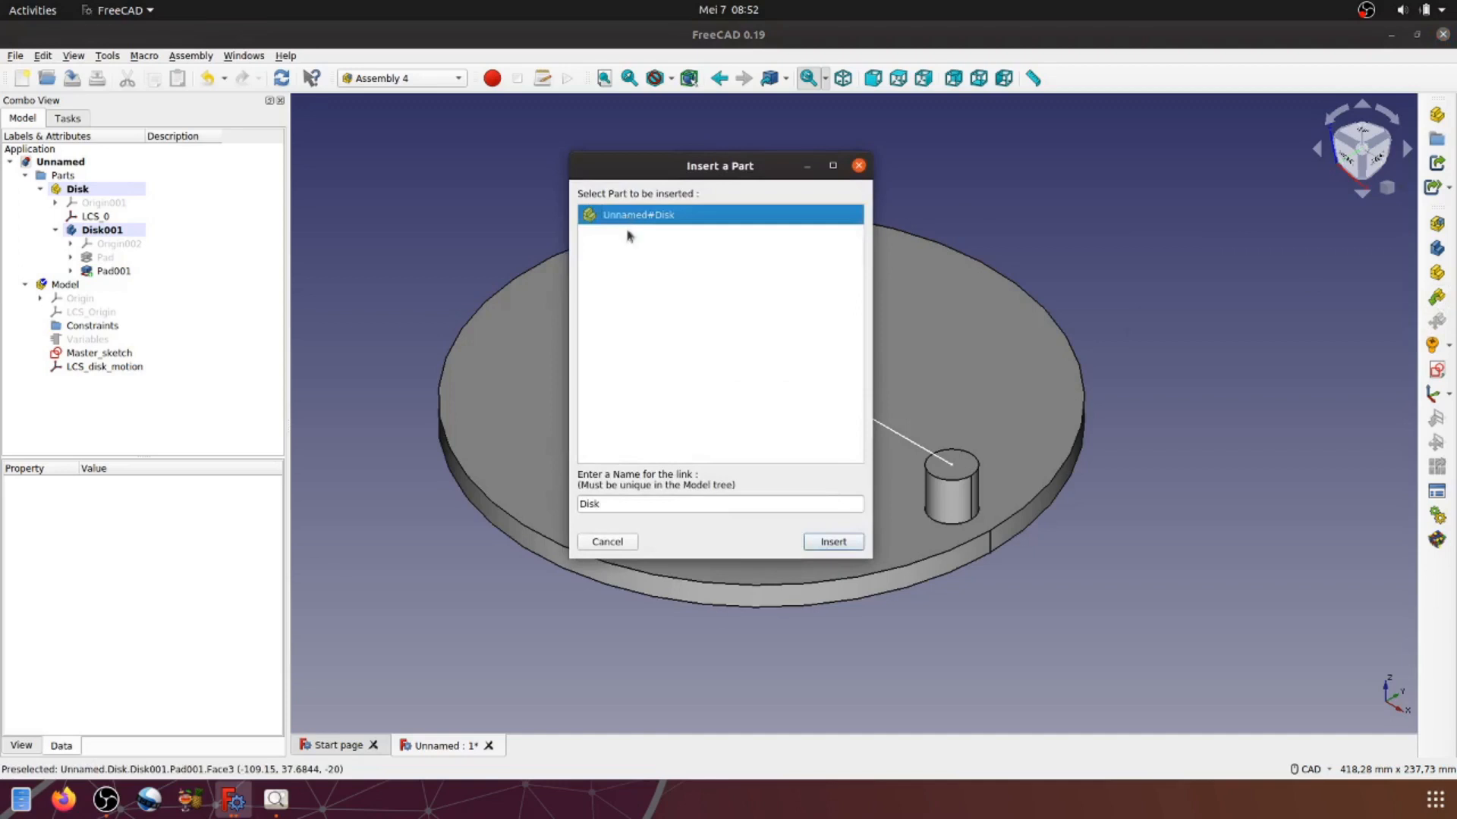
left_click(834, 542)
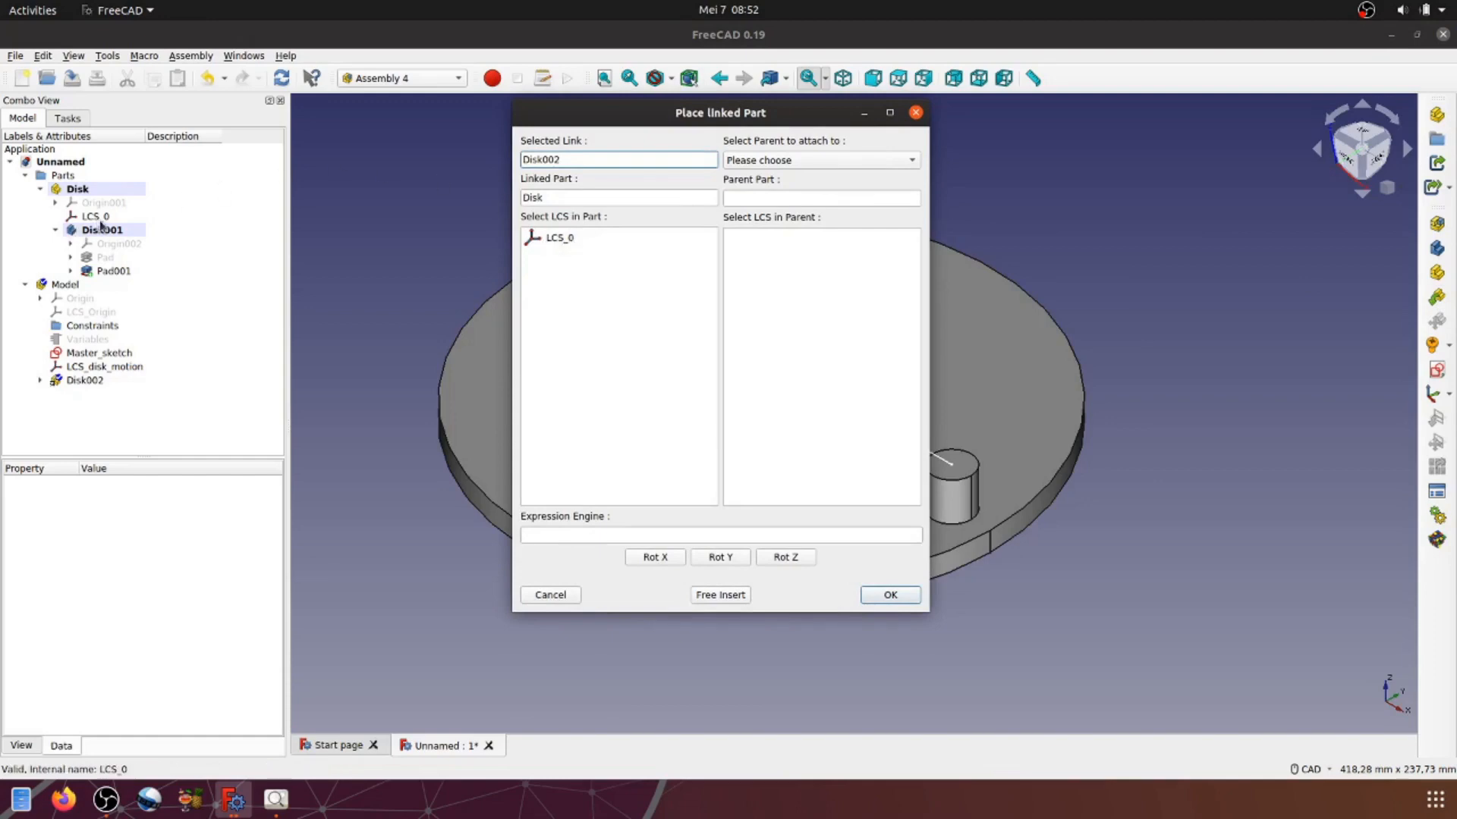
Step: Attach the linked disk's LCS_0 to LCS_disk_motion in the parent assembly and confirm the placement
left_click(911, 161)
left_click(801, 178)
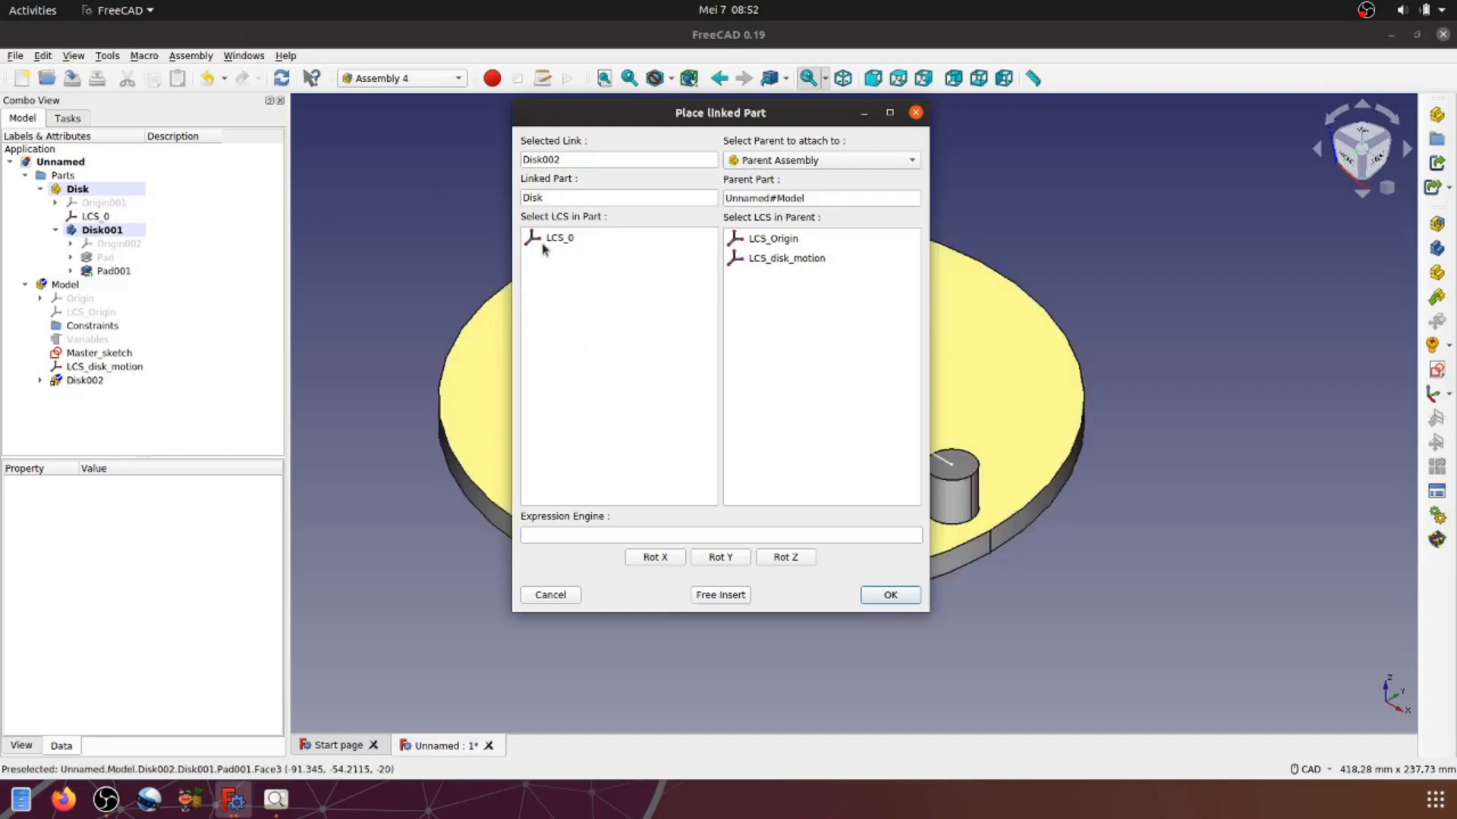
left_click(550, 240)
left_click(778, 259)
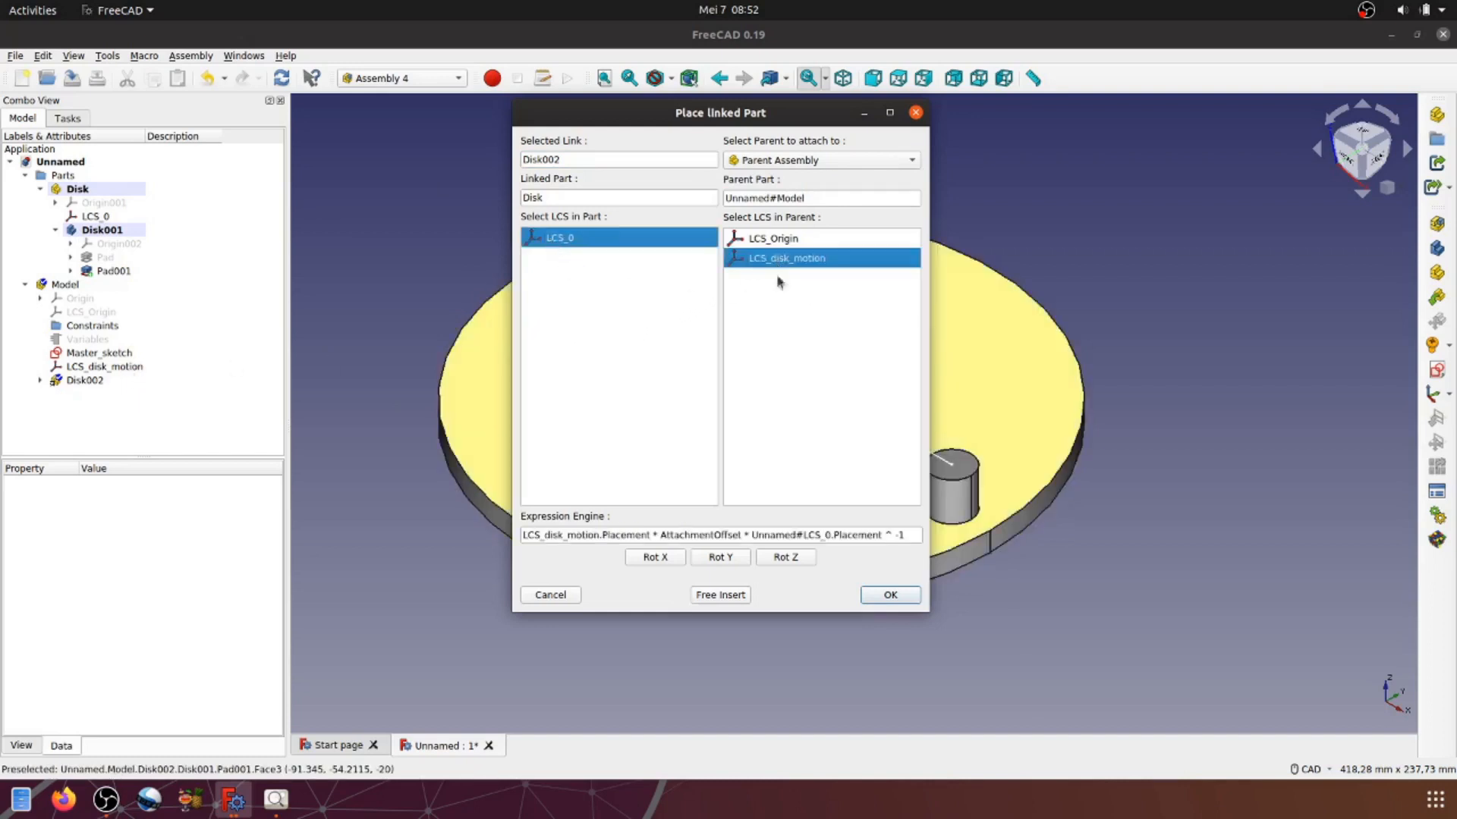
left_click(886, 599)
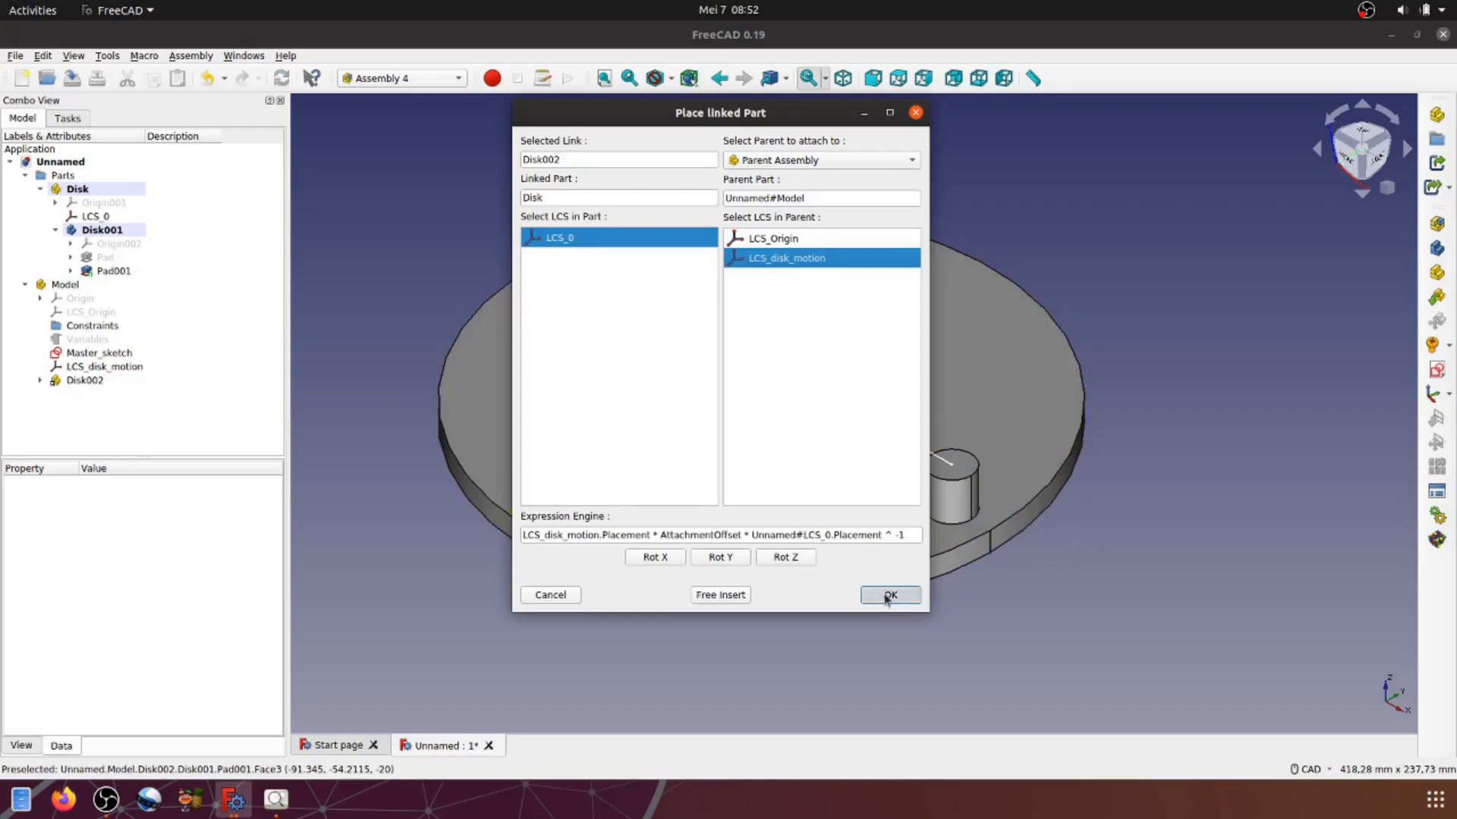
left_click(1206, 531)
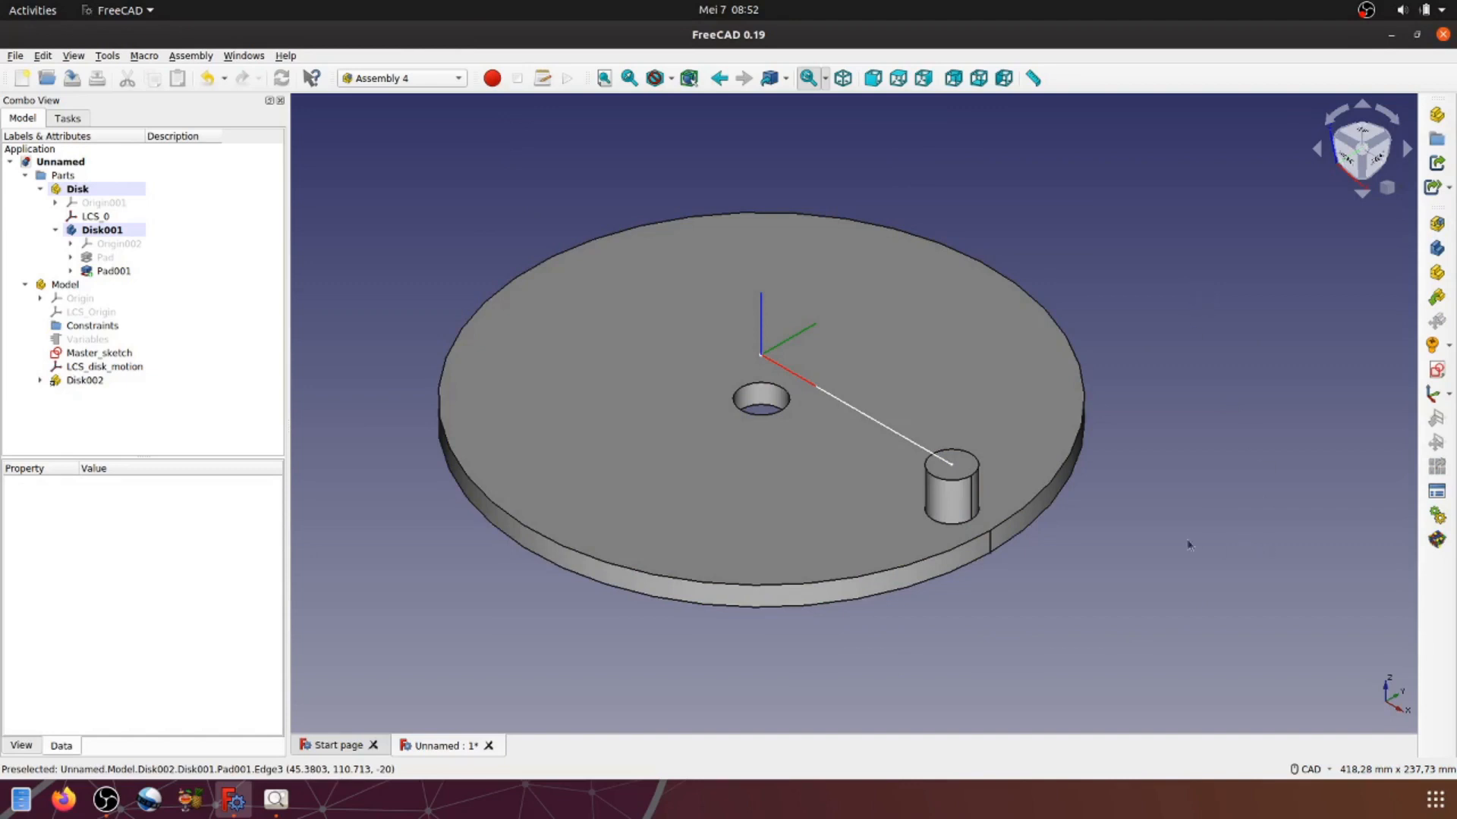
Step: Run the assembly animation of Angle_disk with the range start set to 45 to test whether the linked disk rotates
left_click(1435, 515)
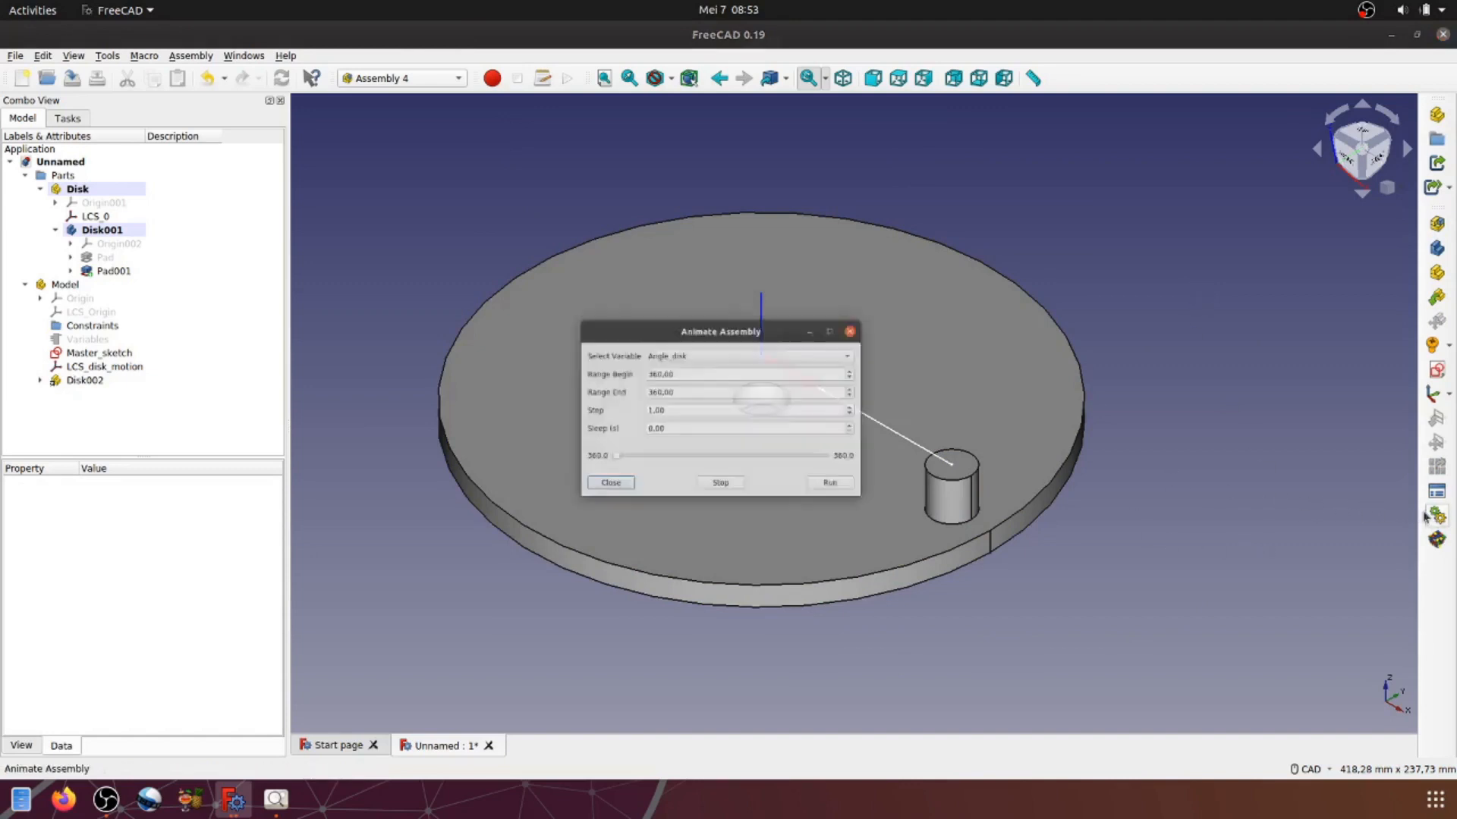
middle_click_drag(1161, 343, 992, 376)
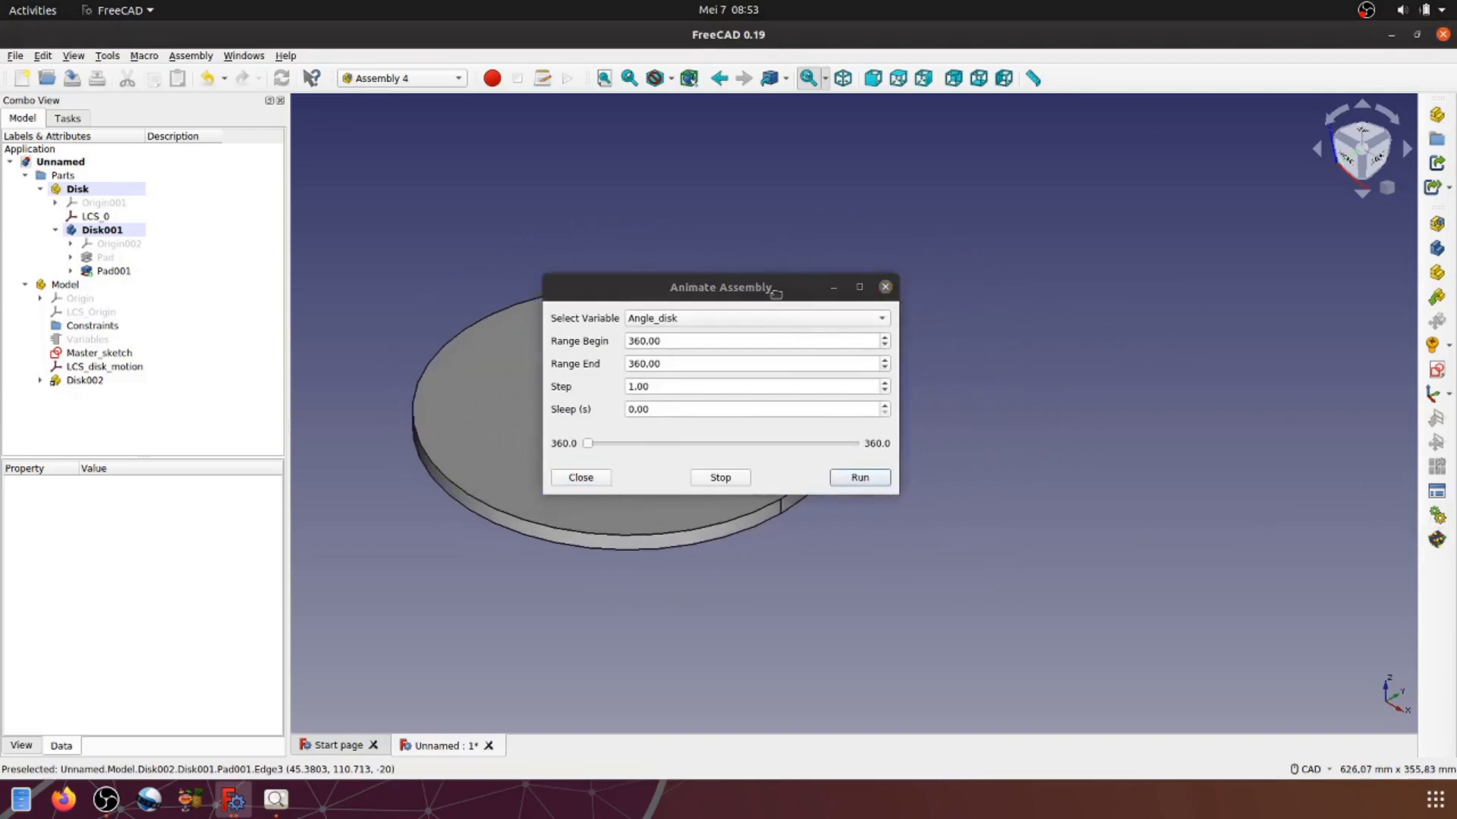
left_click_drag(775, 294, 1221, 312)
scroll(849, 595, "up", 3)
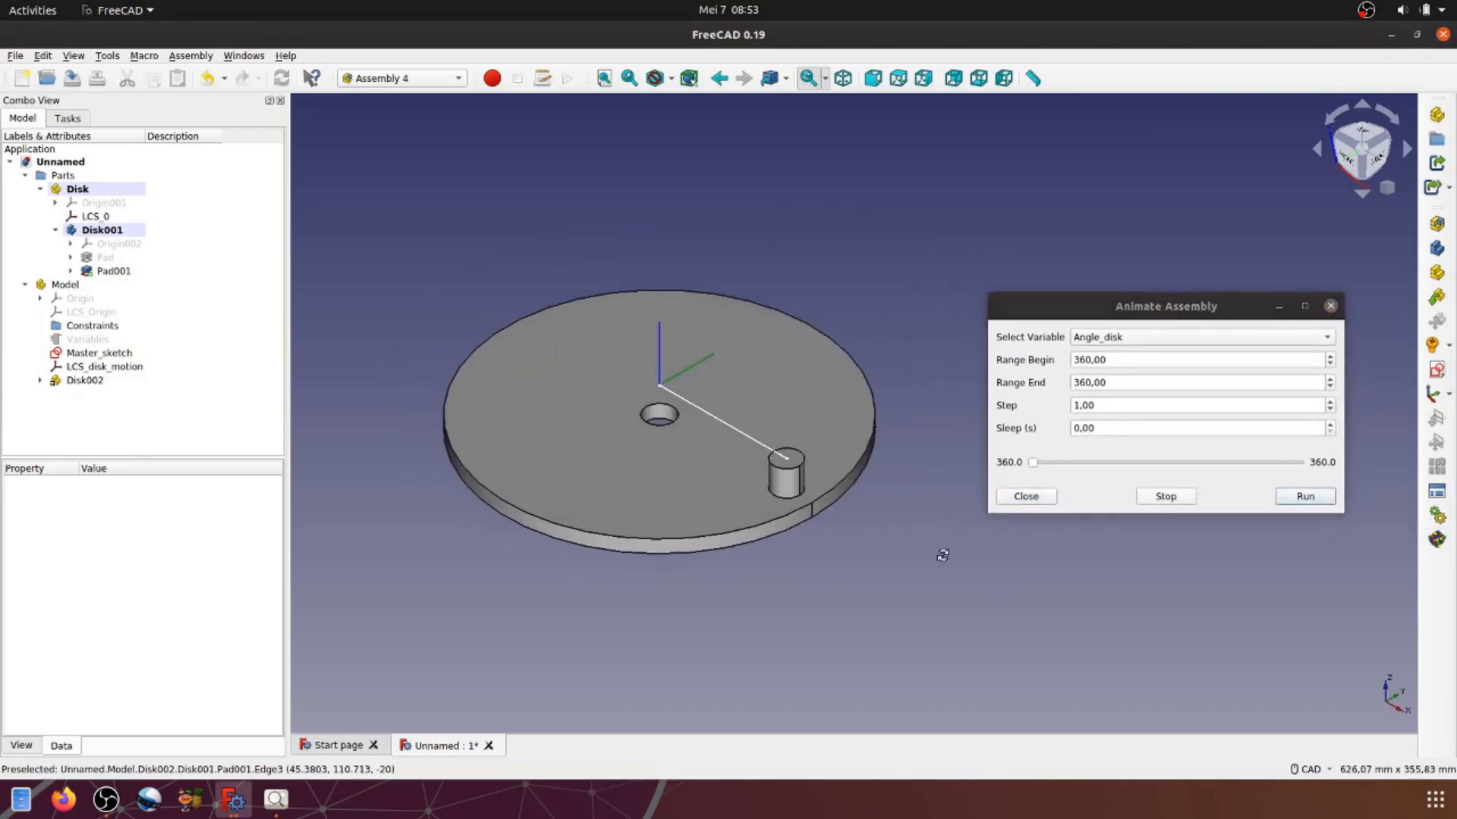
middle_click_drag(849, 594, 880, 598)
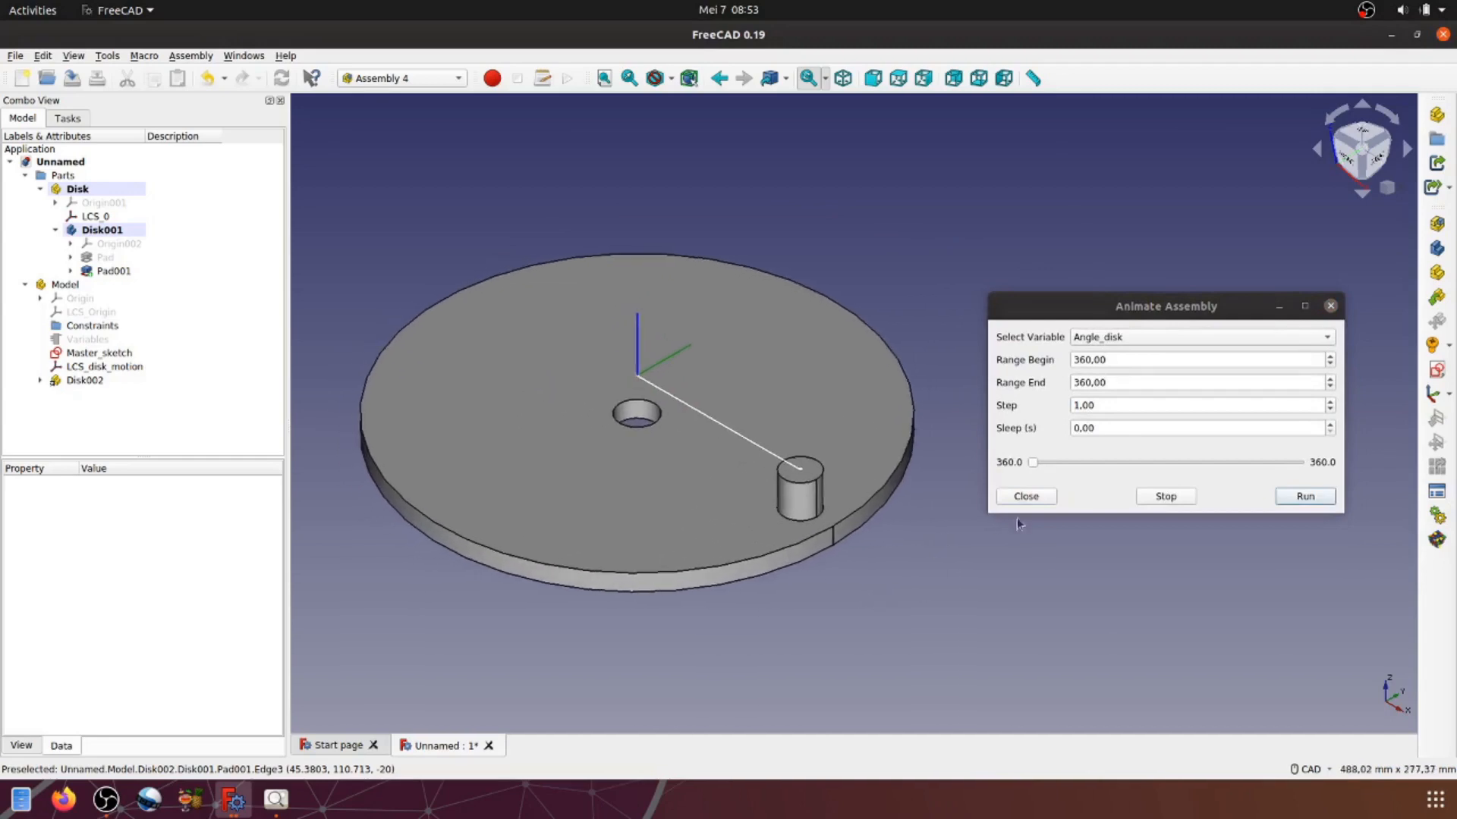
left_click_drag(1109, 360, 1066, 360)
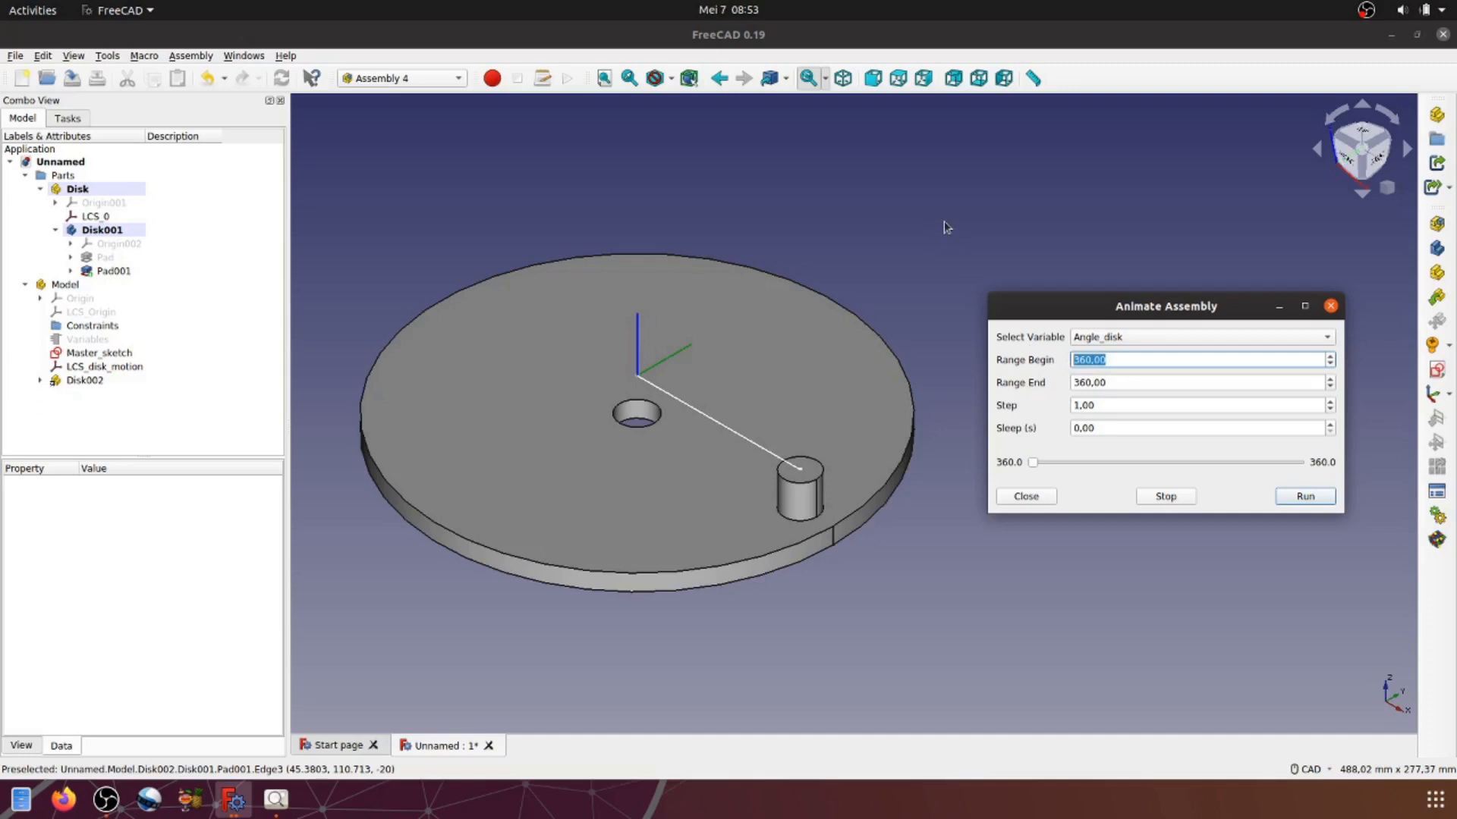
type("45")
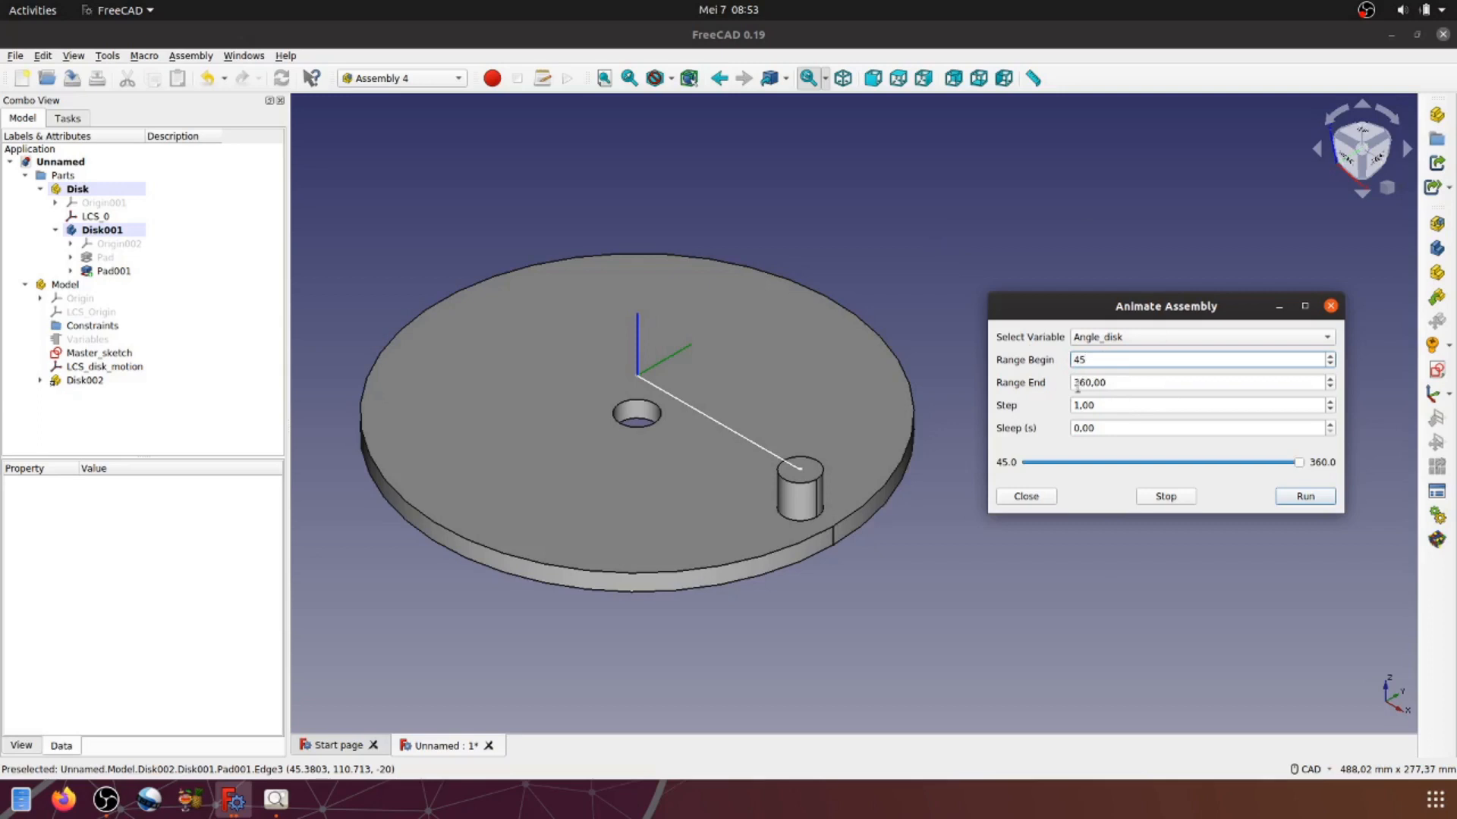
left_click(1297, 498)
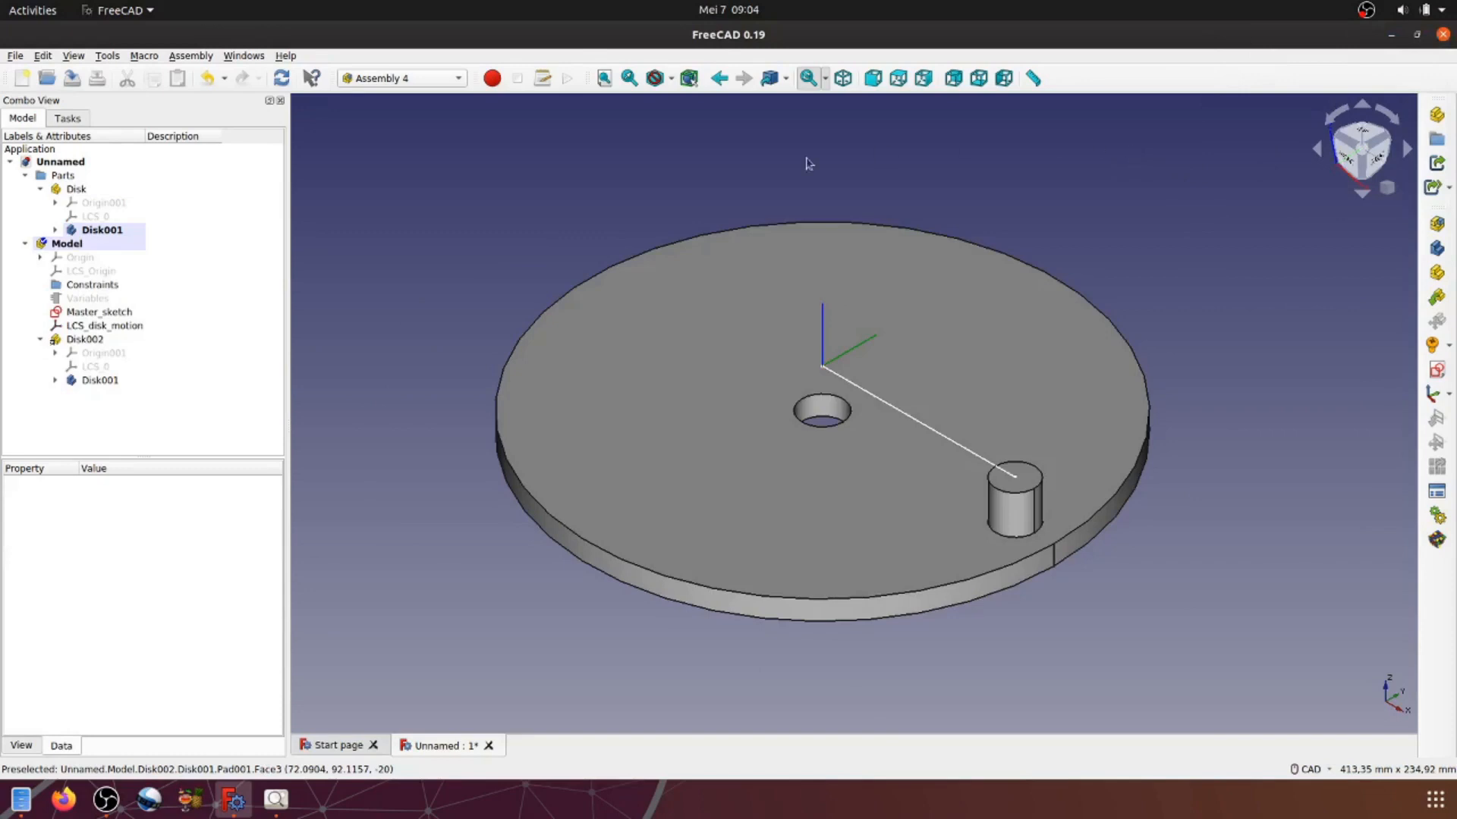
Step: Edit the attachment of LCS_disk_motion and add the Master_sketch line as its second reference
left_click(125, 326)
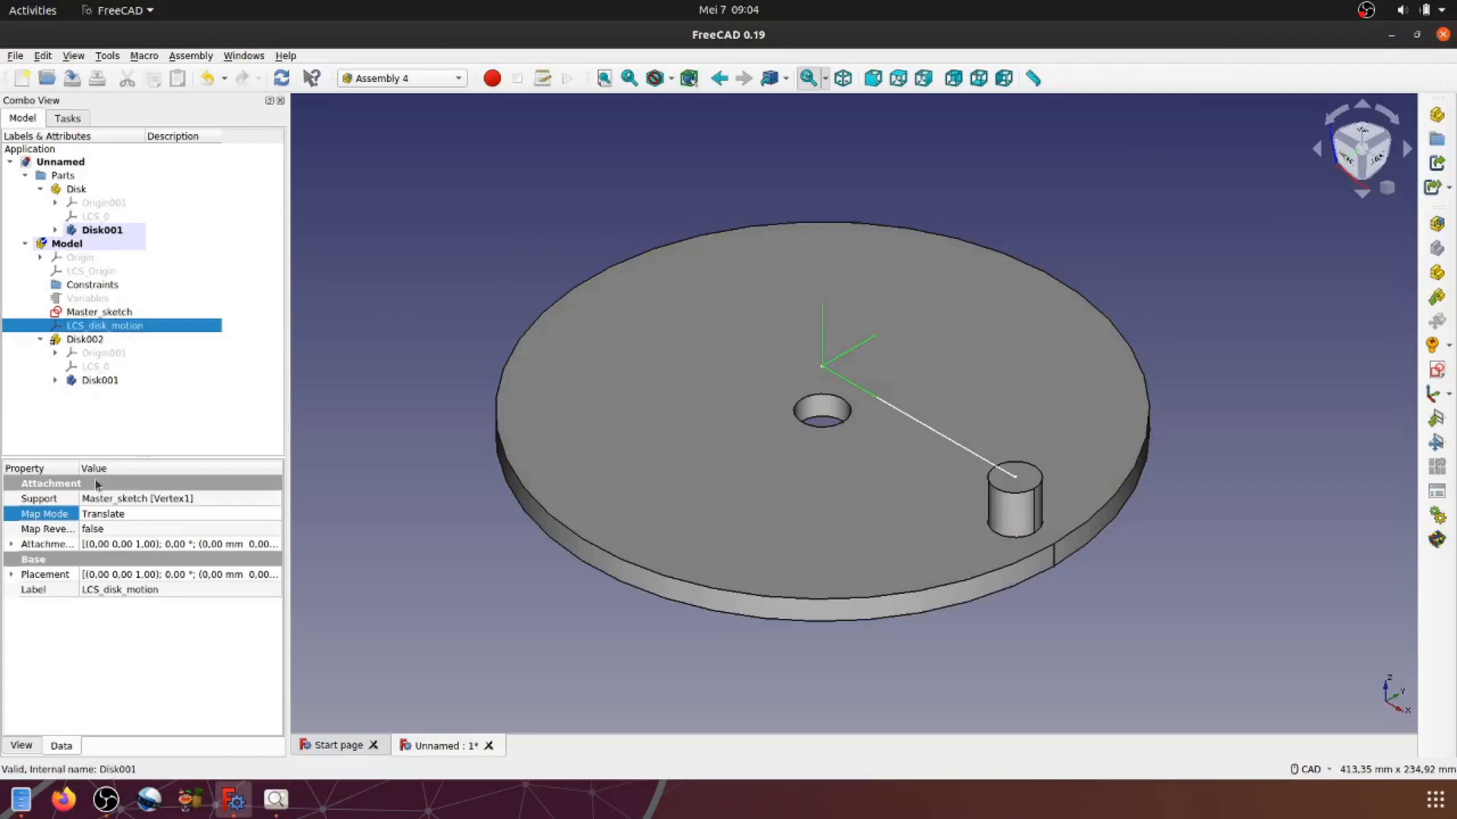
left_click(261, 515)
left_click(274, 515)
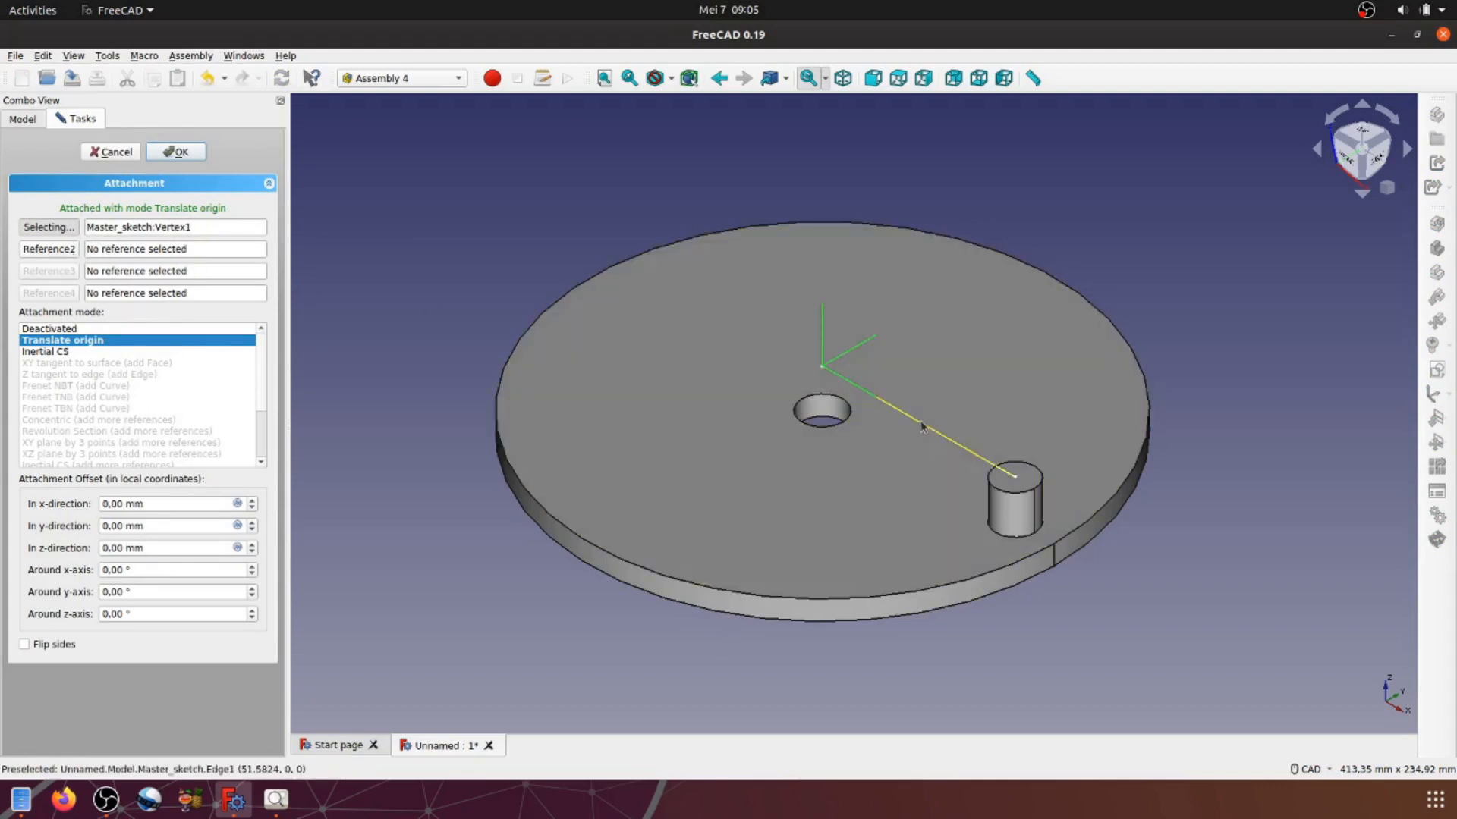
left_click(65, 253)
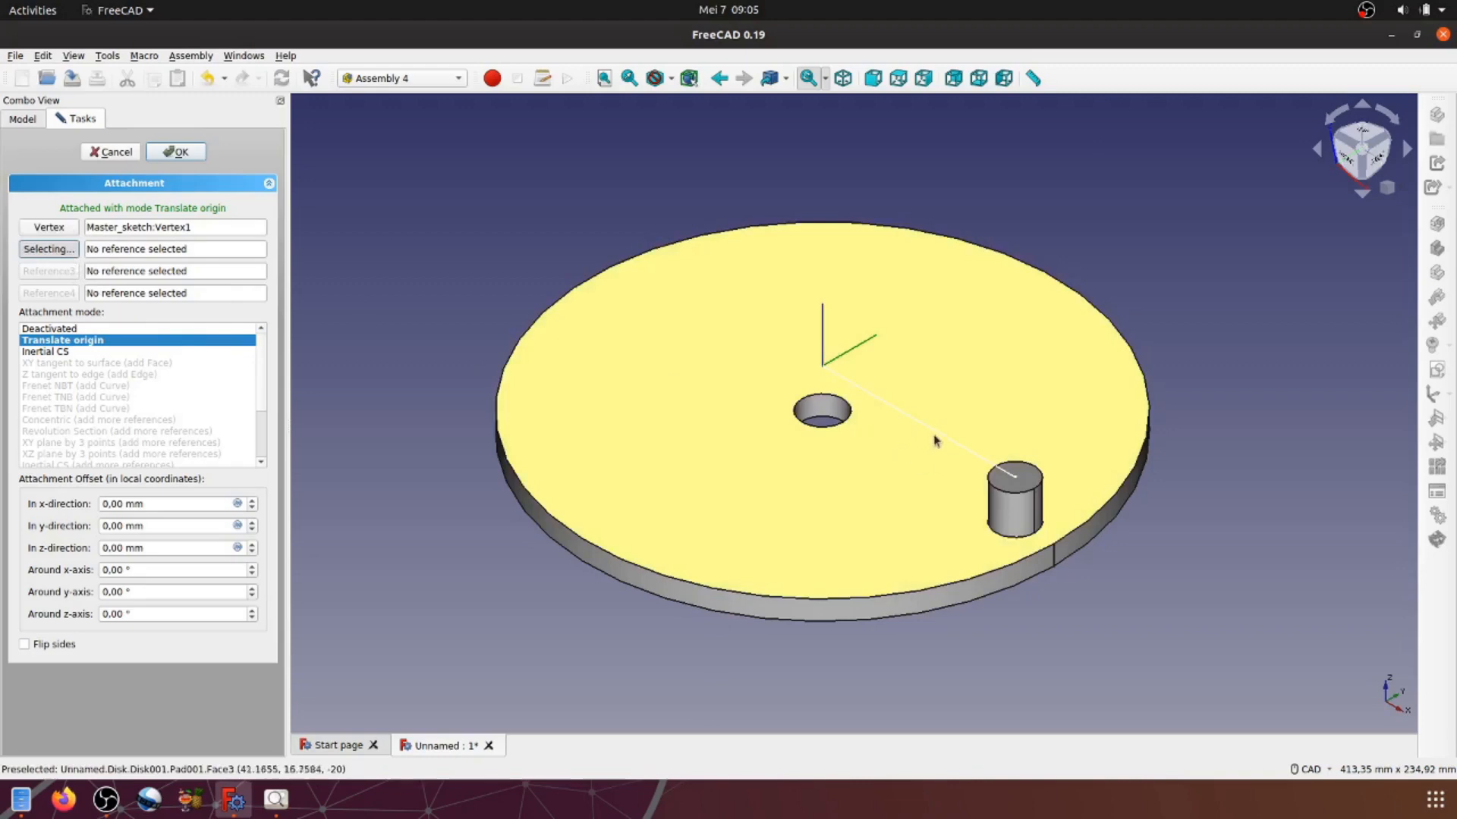
left_click(937, 432)
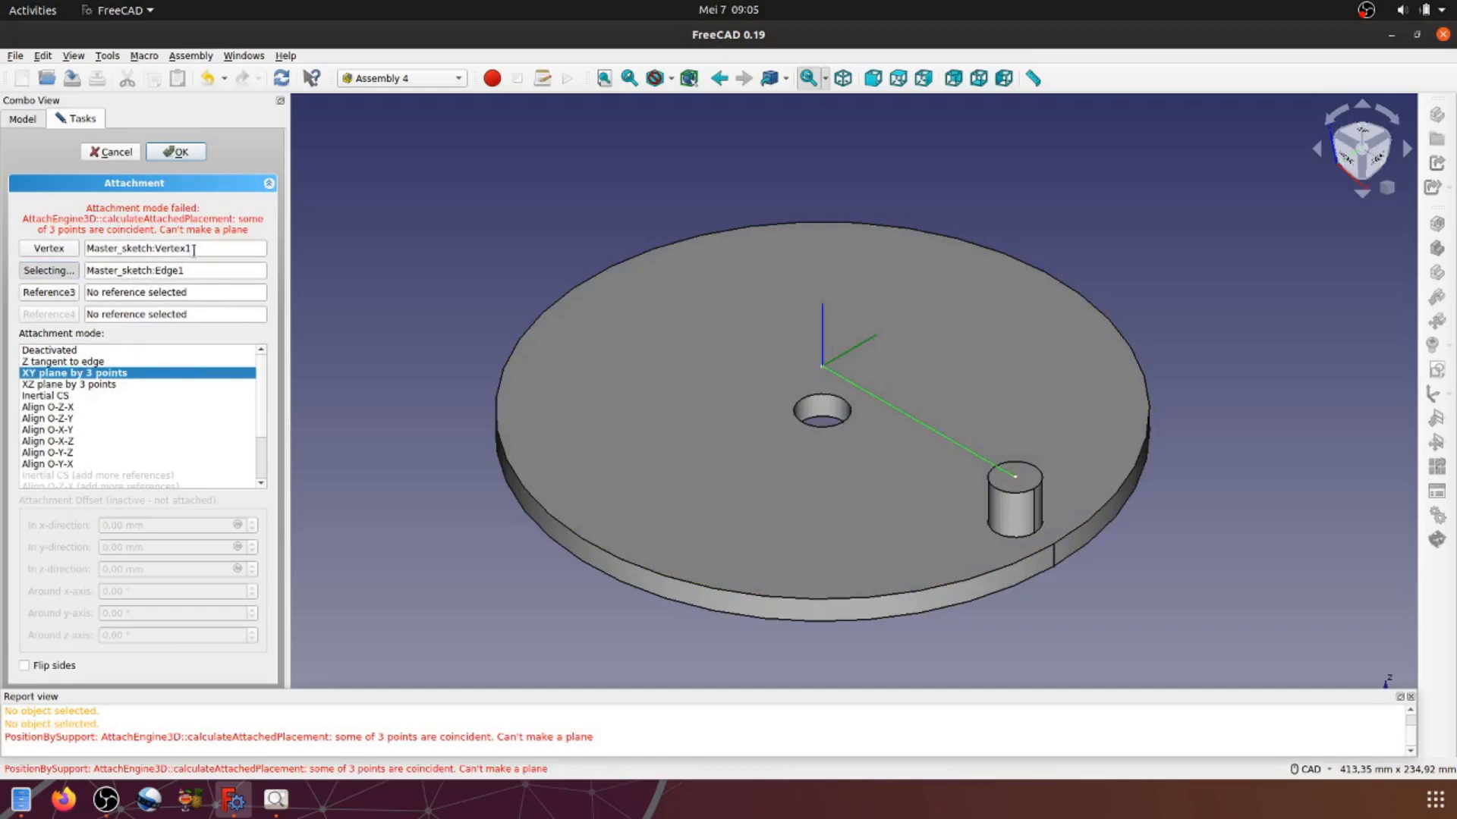
Step: Set the LCS_disk_motion attachment mode to Align O-X-Y, confirm it, and close the report view
left_click(76, 430)
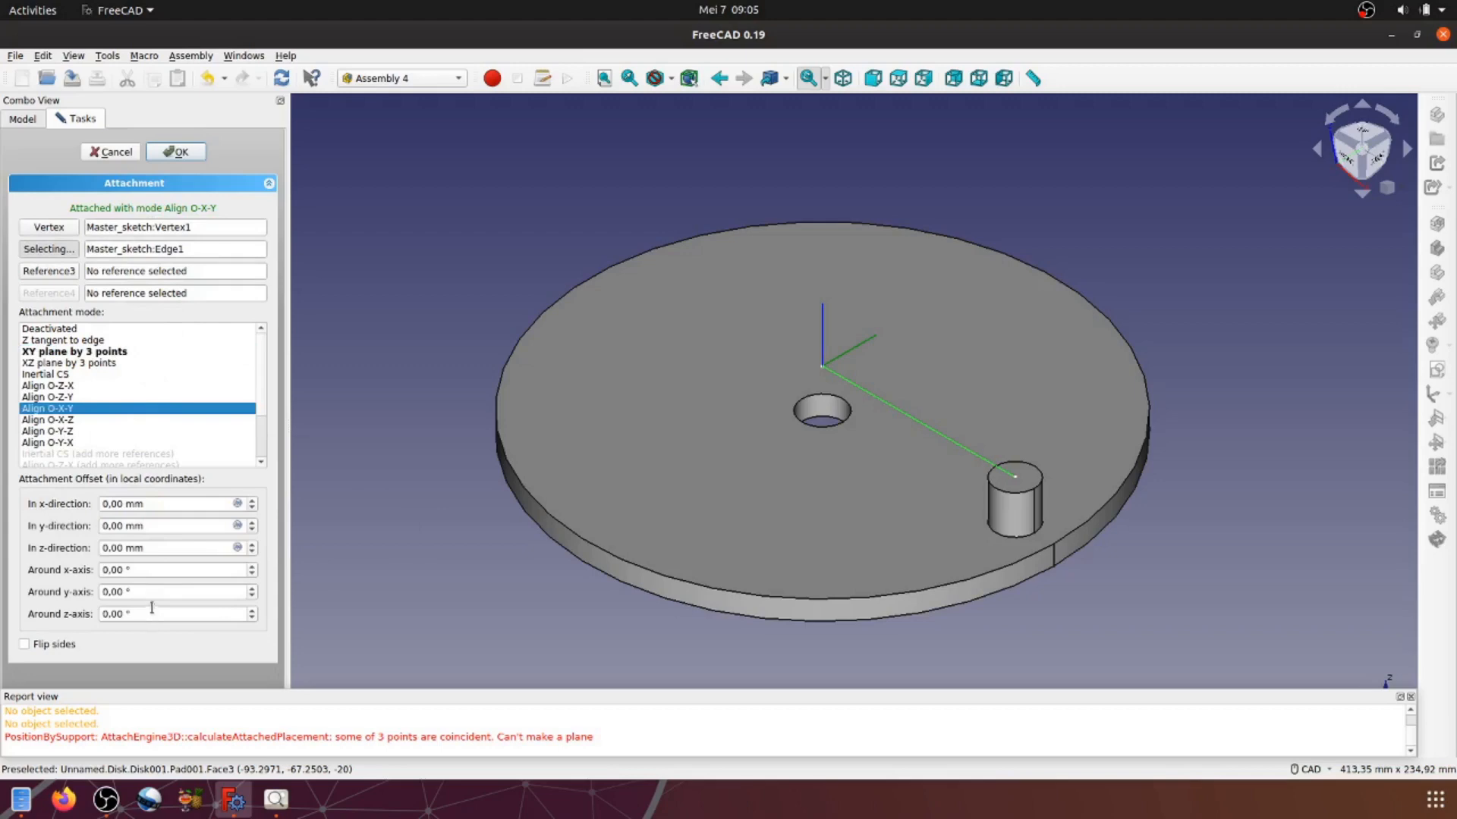
left_click(177, 152)
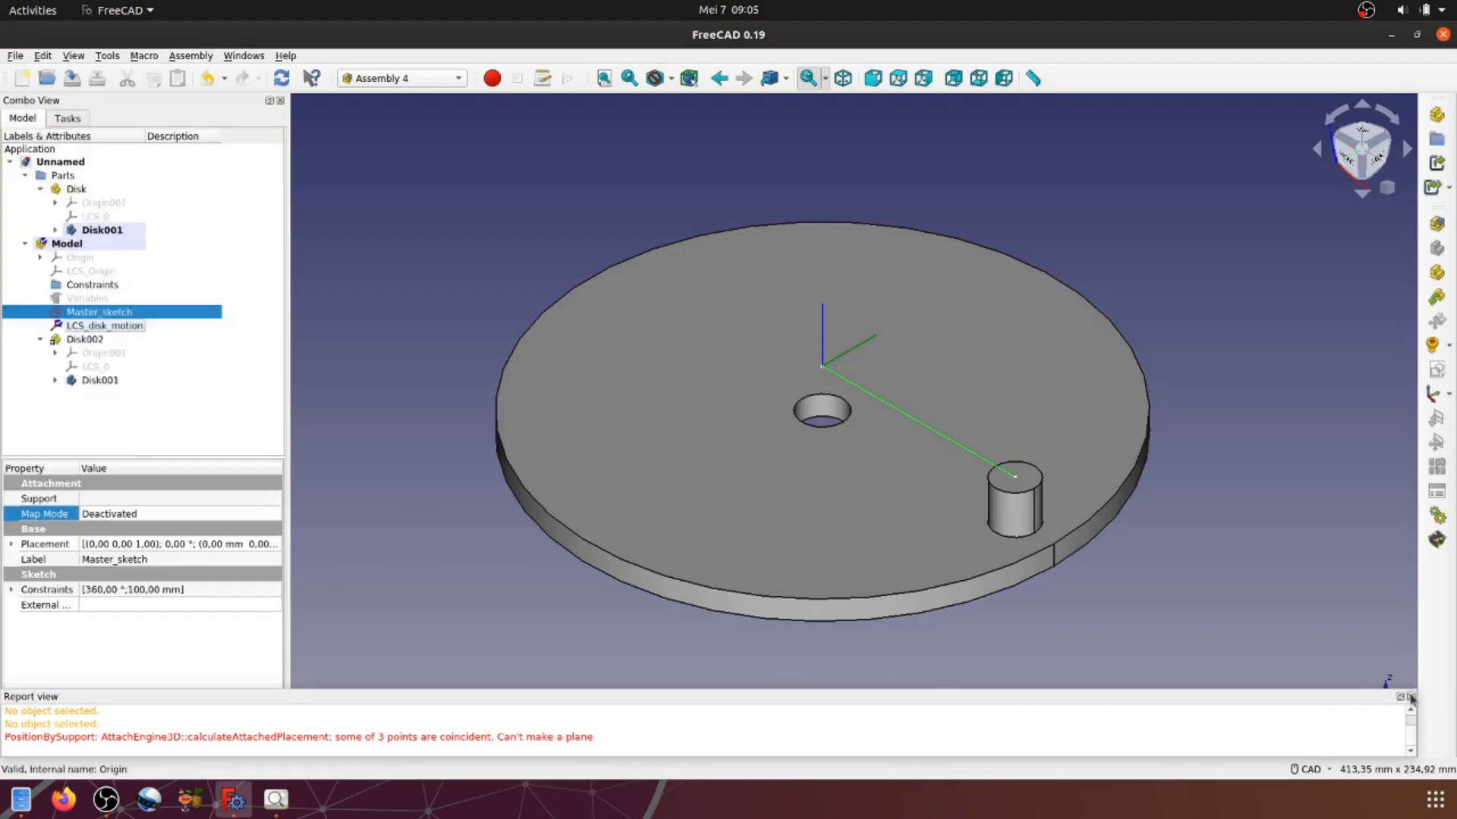
left_click(1409, 697)
left_click(1208, 568)
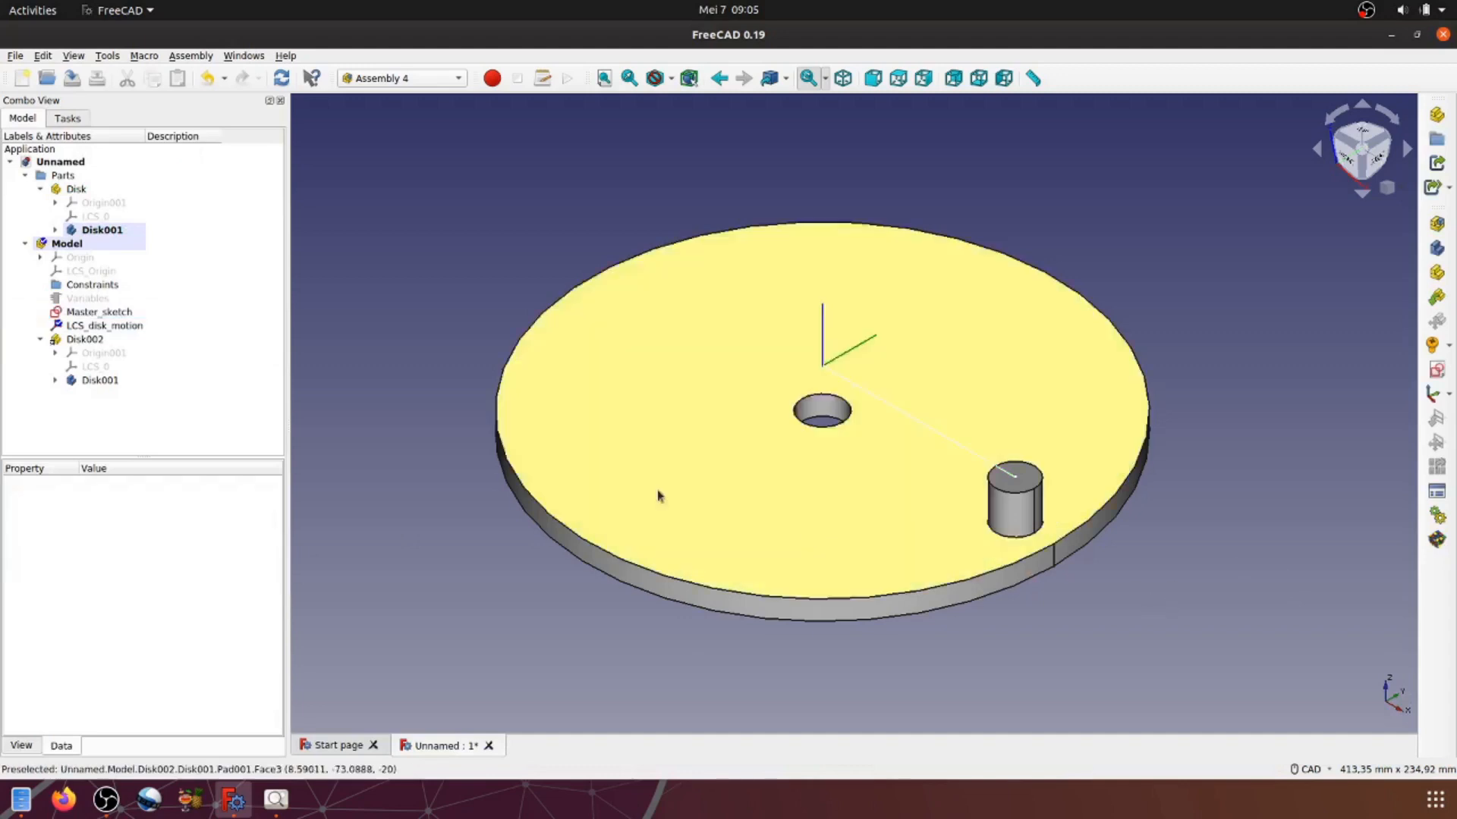
Step: Animate Angle_disk from 45 to 360 to check the linked disk's rotation, and stop the run partway
middle_click_drag(472, 529, 418, 504)
scroll(432, 523, "down", 3)
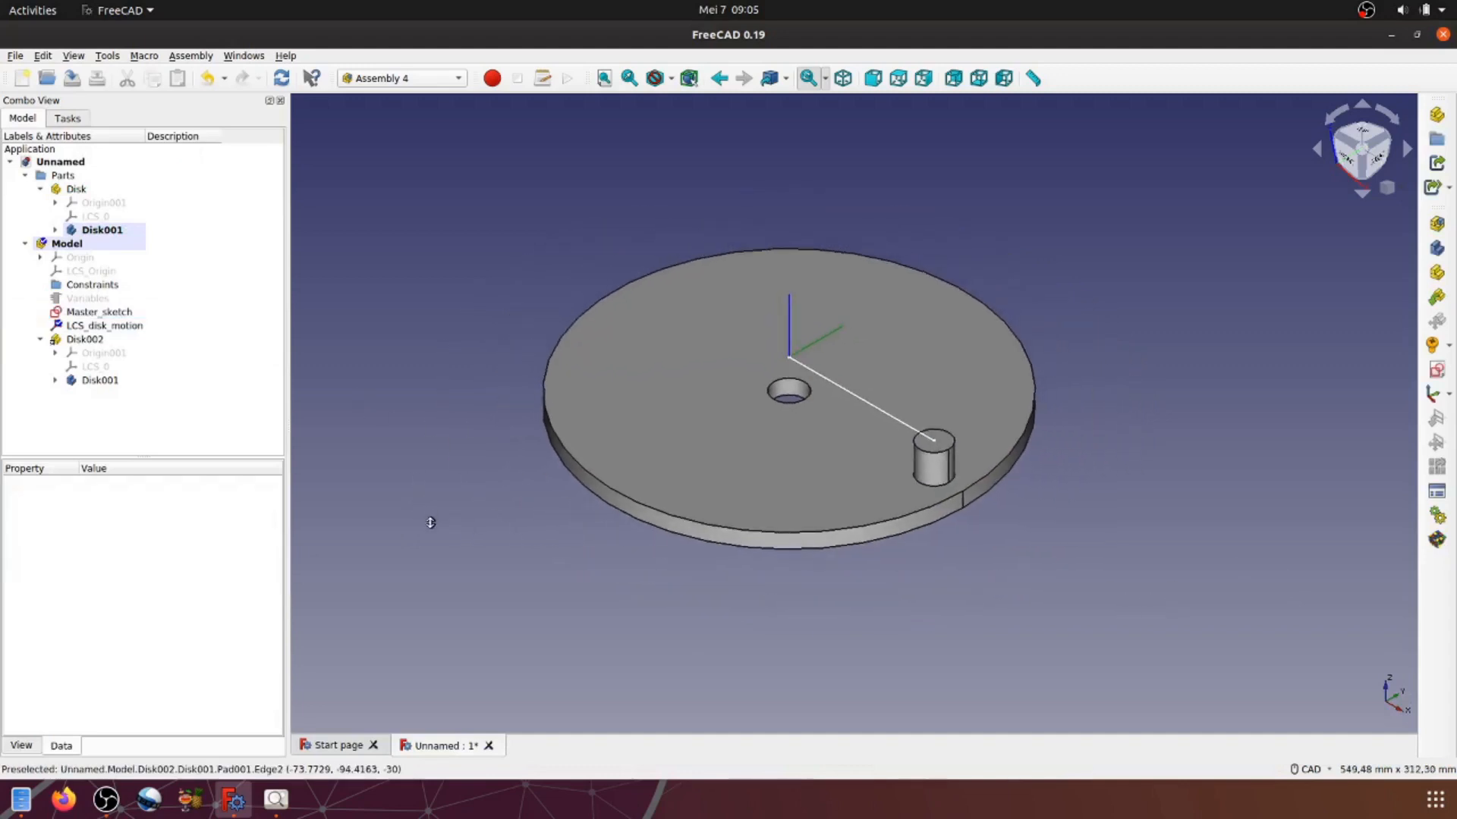
middle_click_drag(791, 631, 719, 657)
scroll(733, 648, "up", 1)
scroll(733, 648, "up", 1)
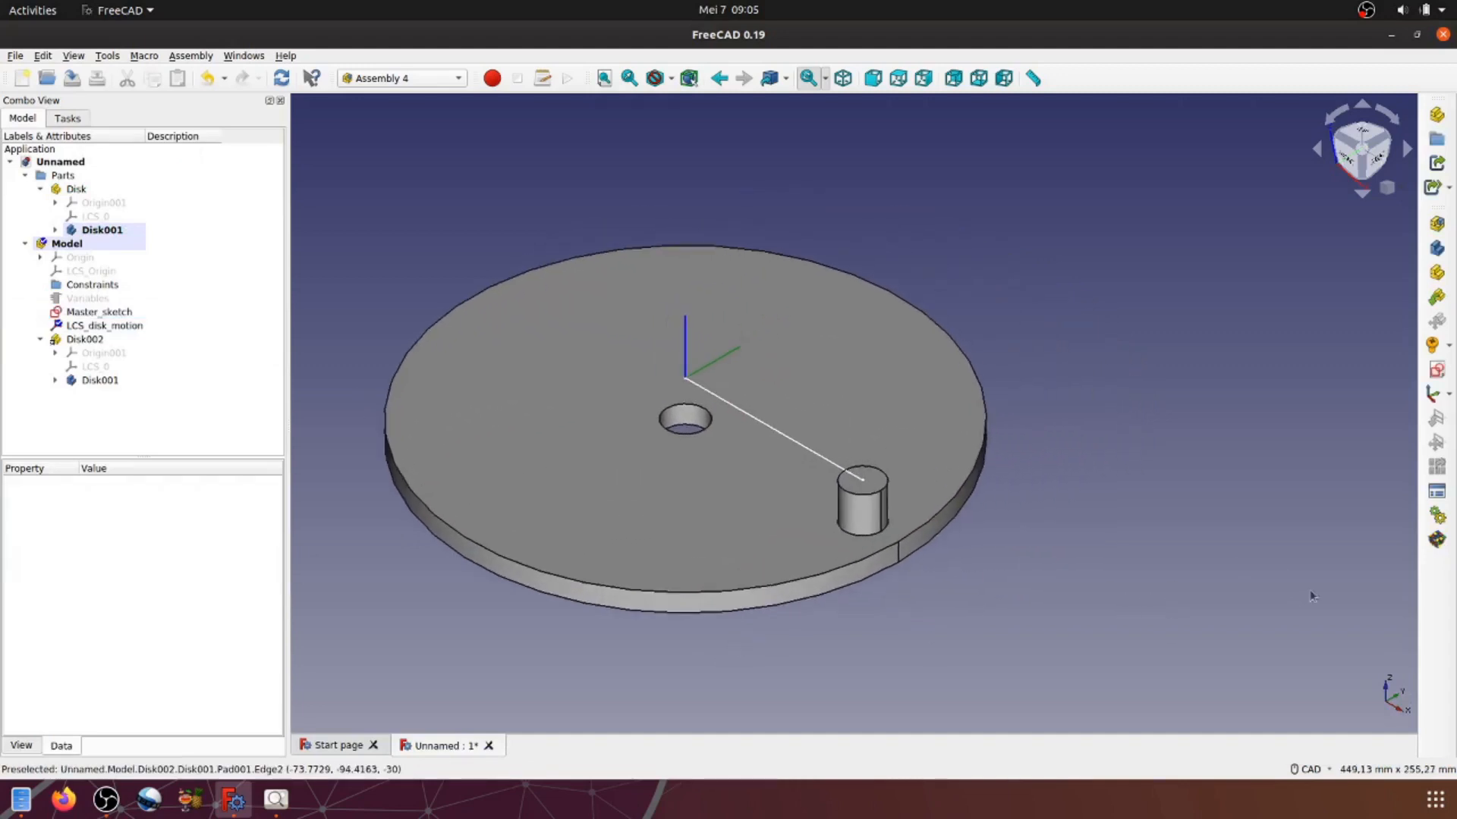
left_click(1436, 515)
left_click_drag(798, 286, 1287, 304)
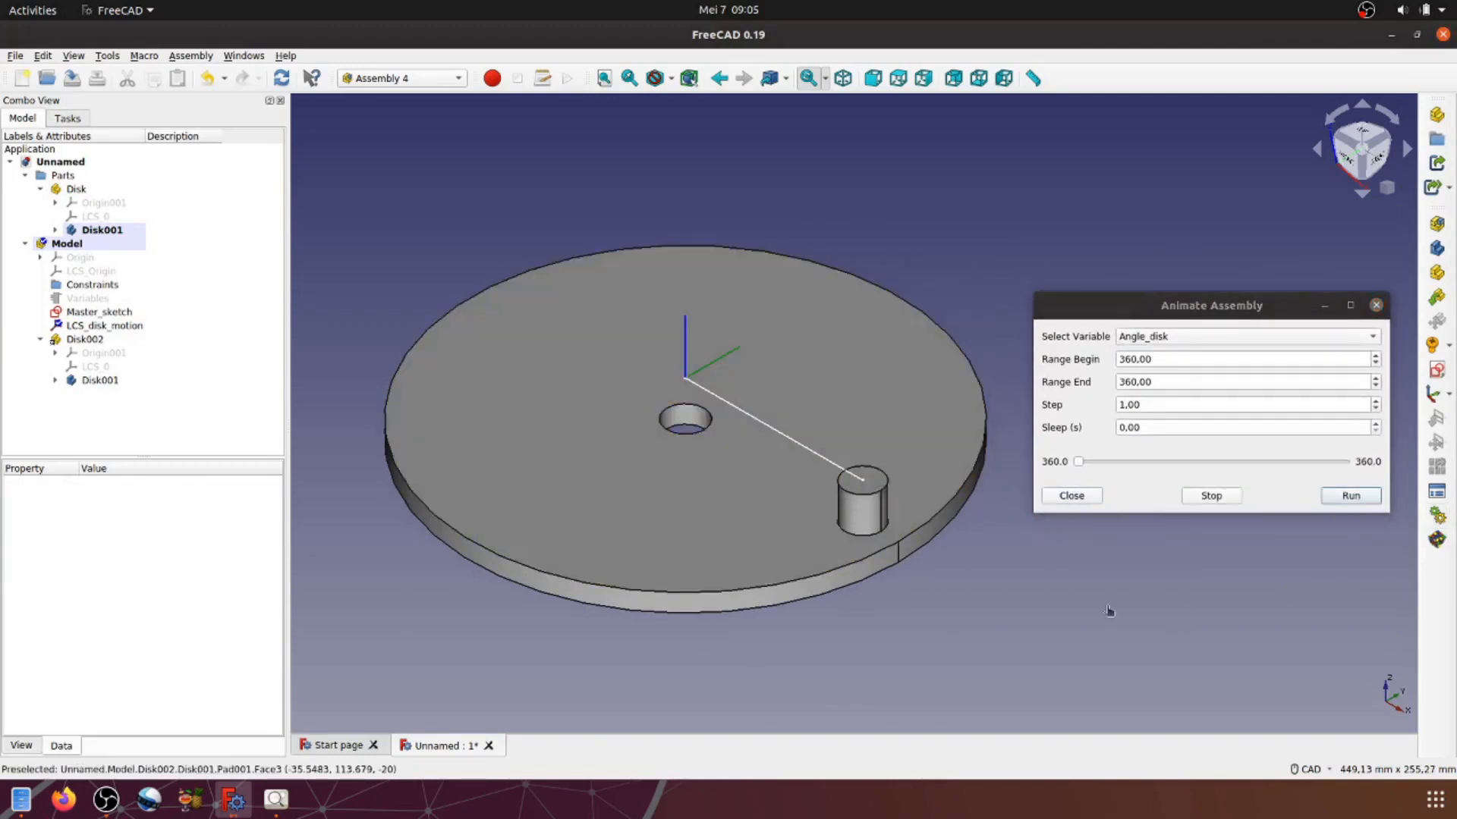
left_click_drag(1158, 360, 1118, 383)
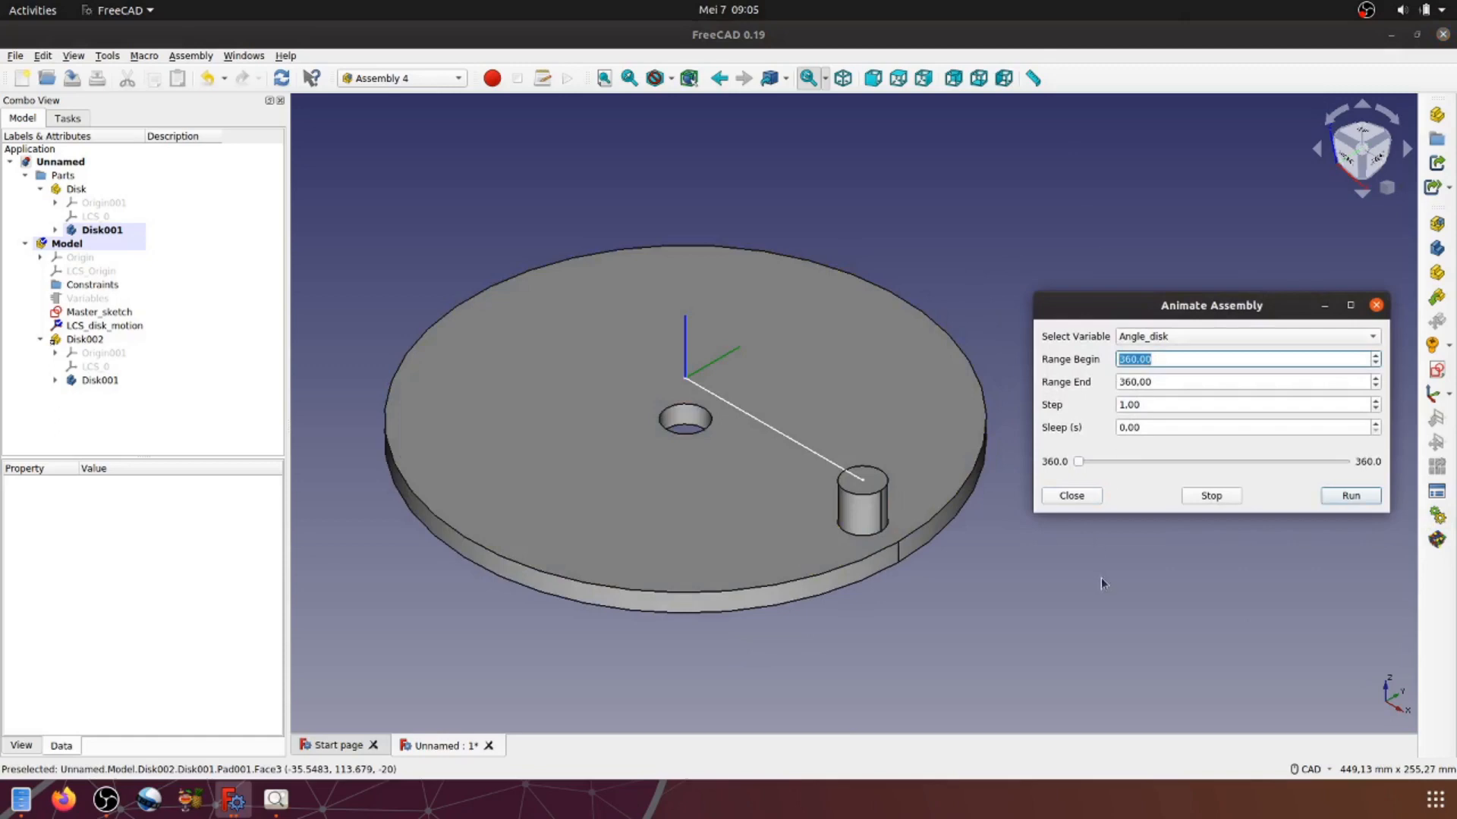
type("45")
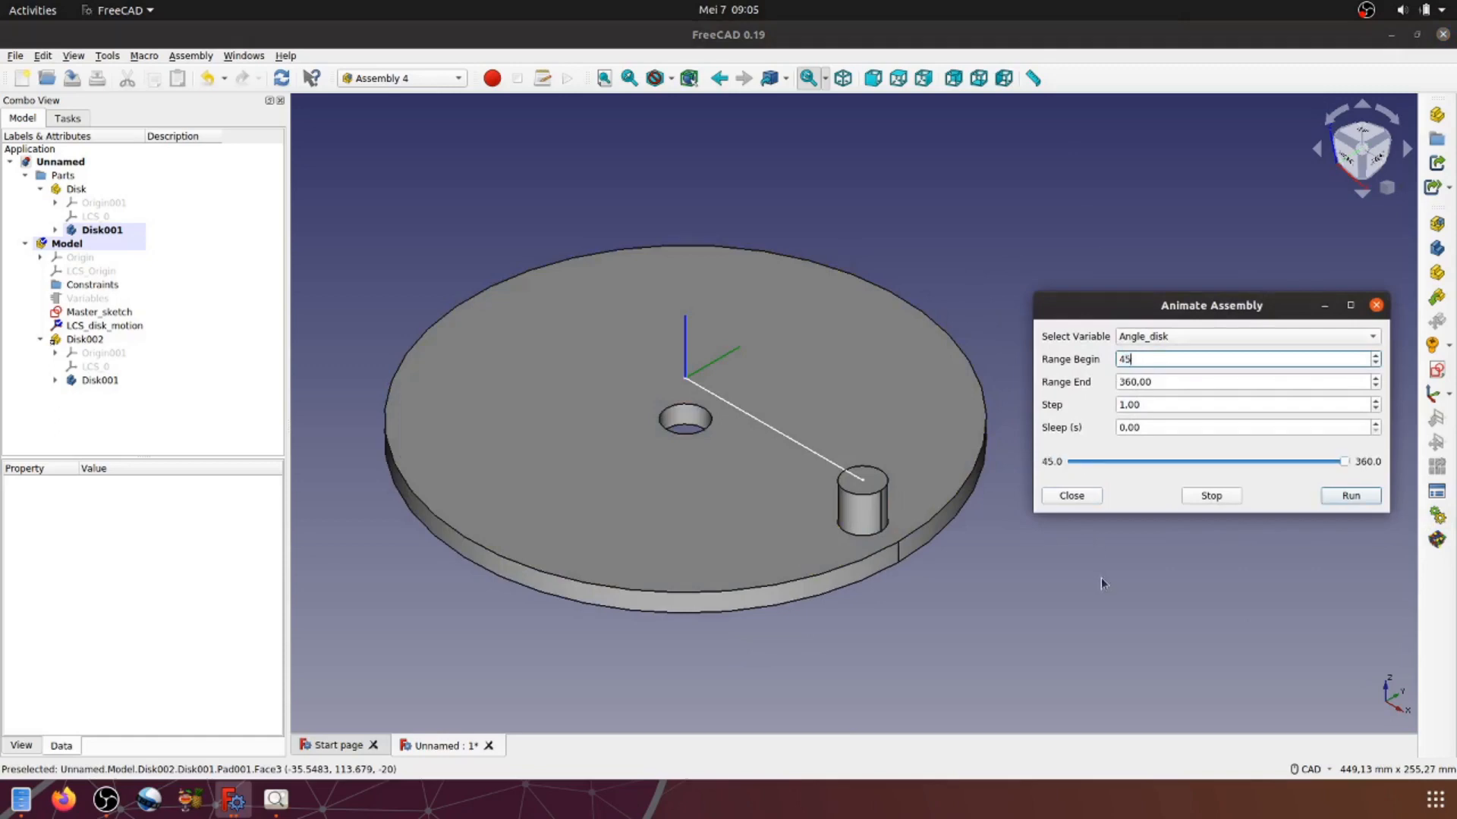
mouse_move(1157, 382)
left_mouse_down()
mouse_move(1122, 383)
mouse_move(1147, 383)
left_mouse_up()
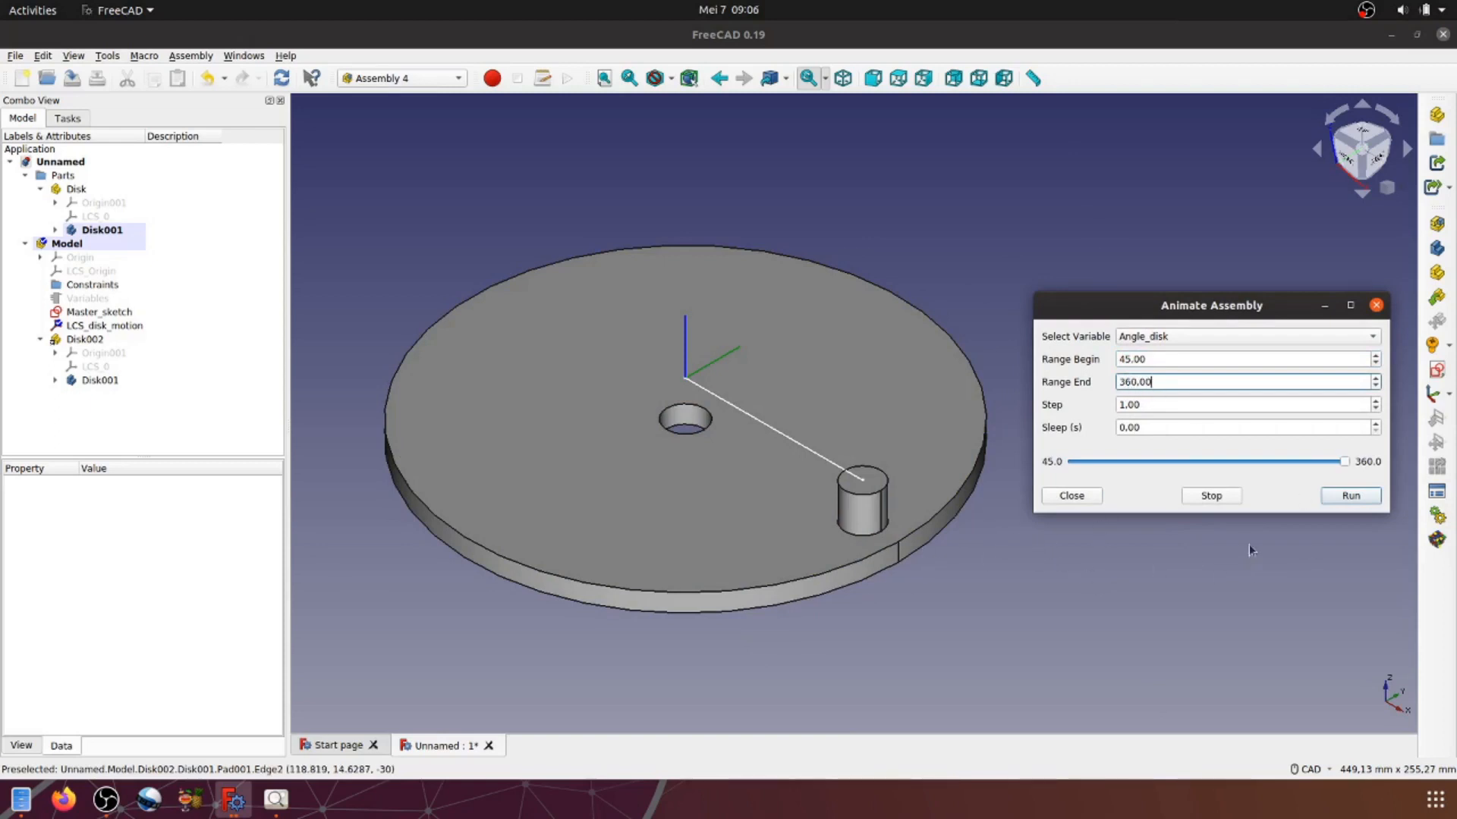
left_click(1337, 495)
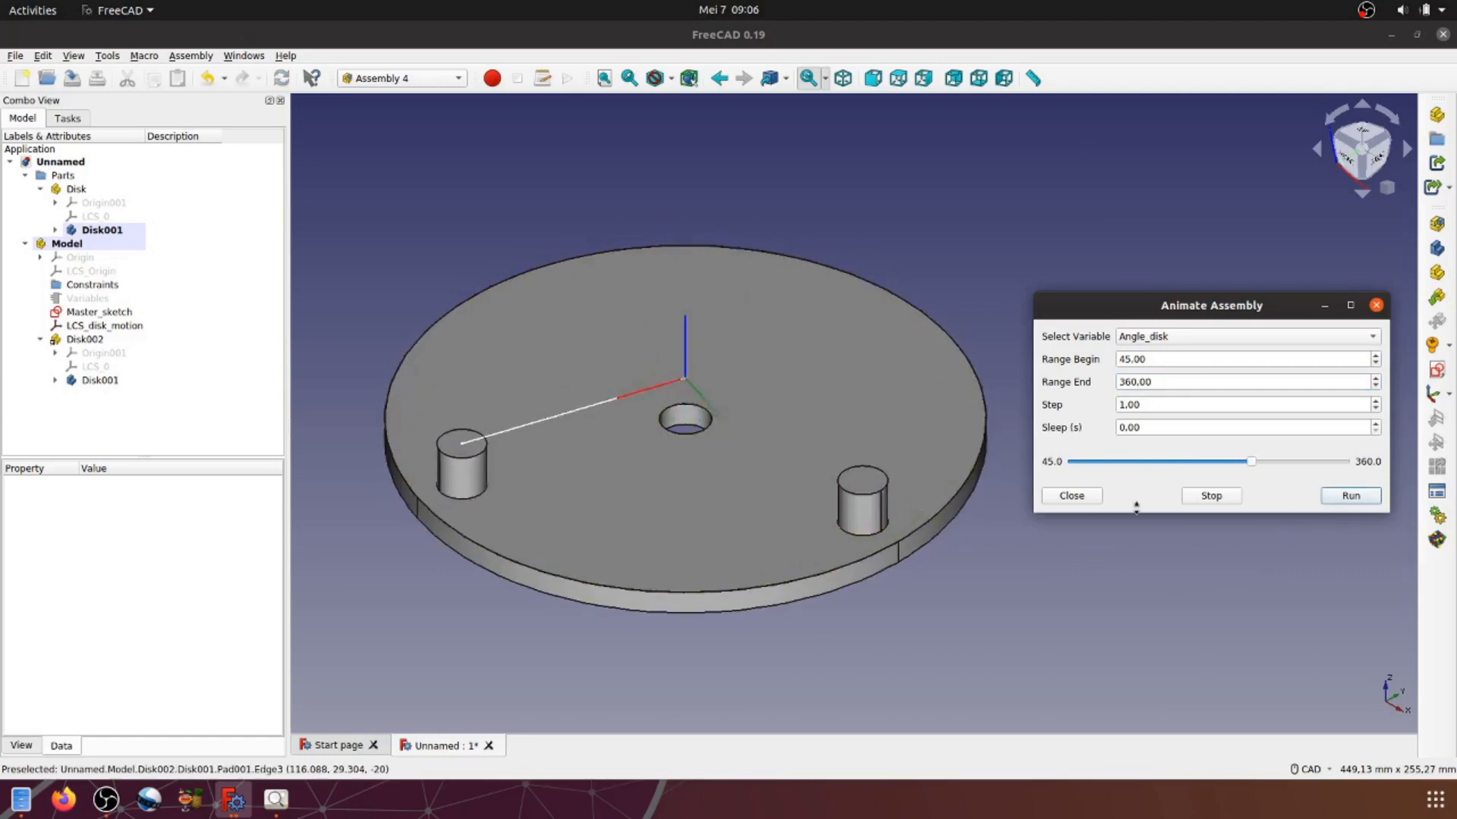
left_click(1210, 498)
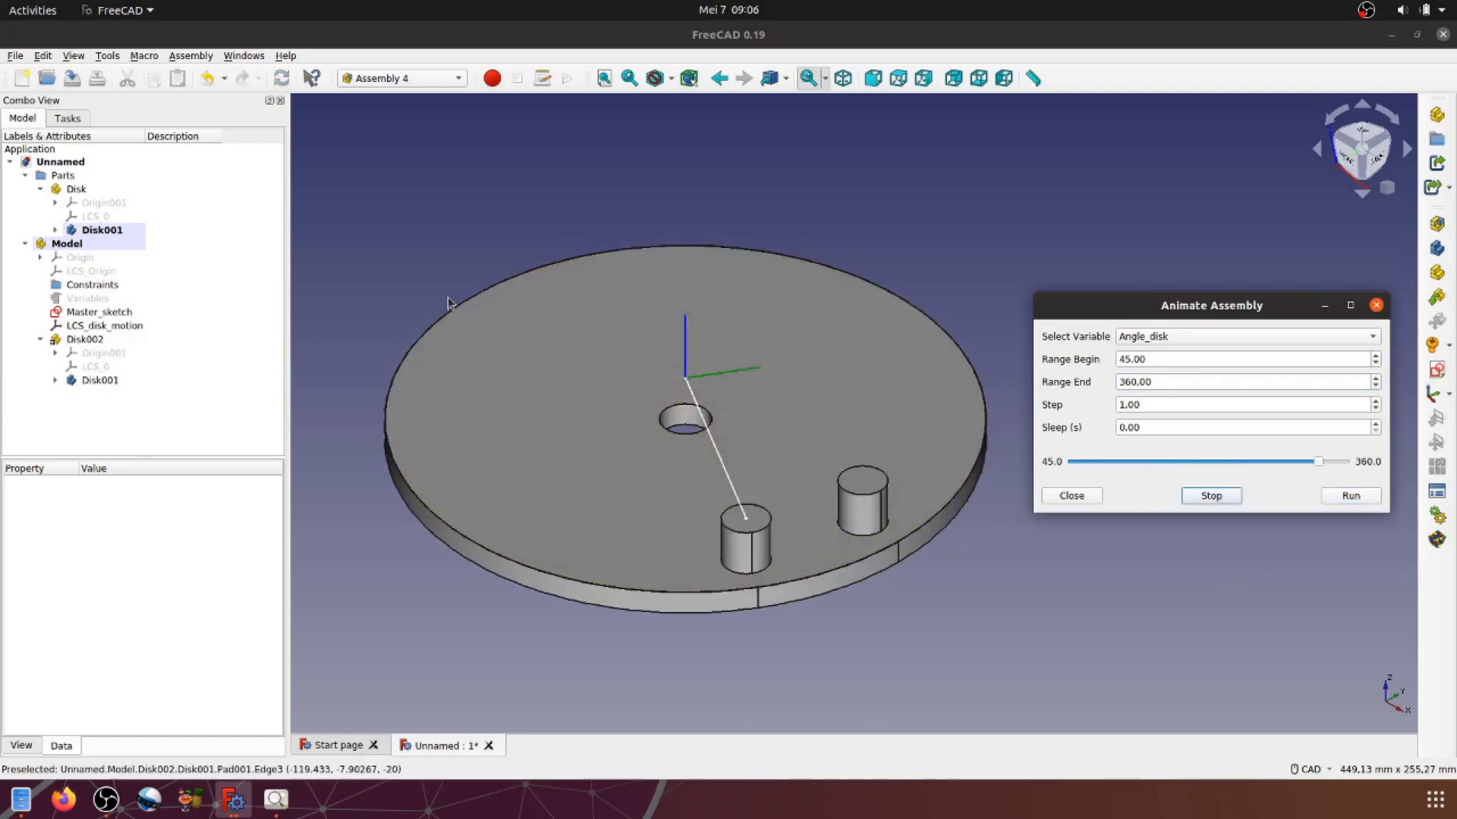
Step: Try to hide the Disk001 body inside the original Disk part, and restore its visibility
right_click(104, 232)
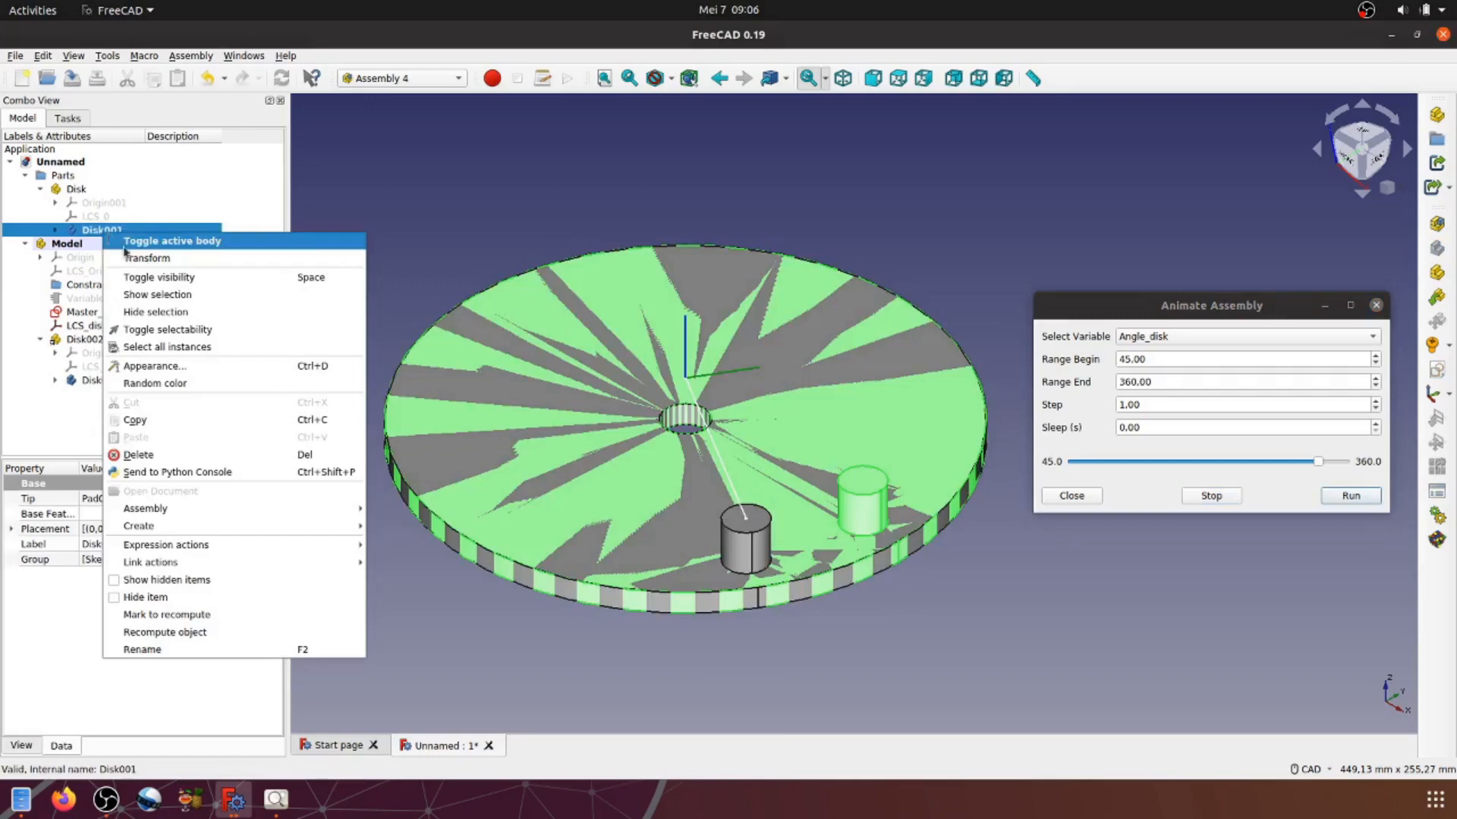
left_click(373, 208)
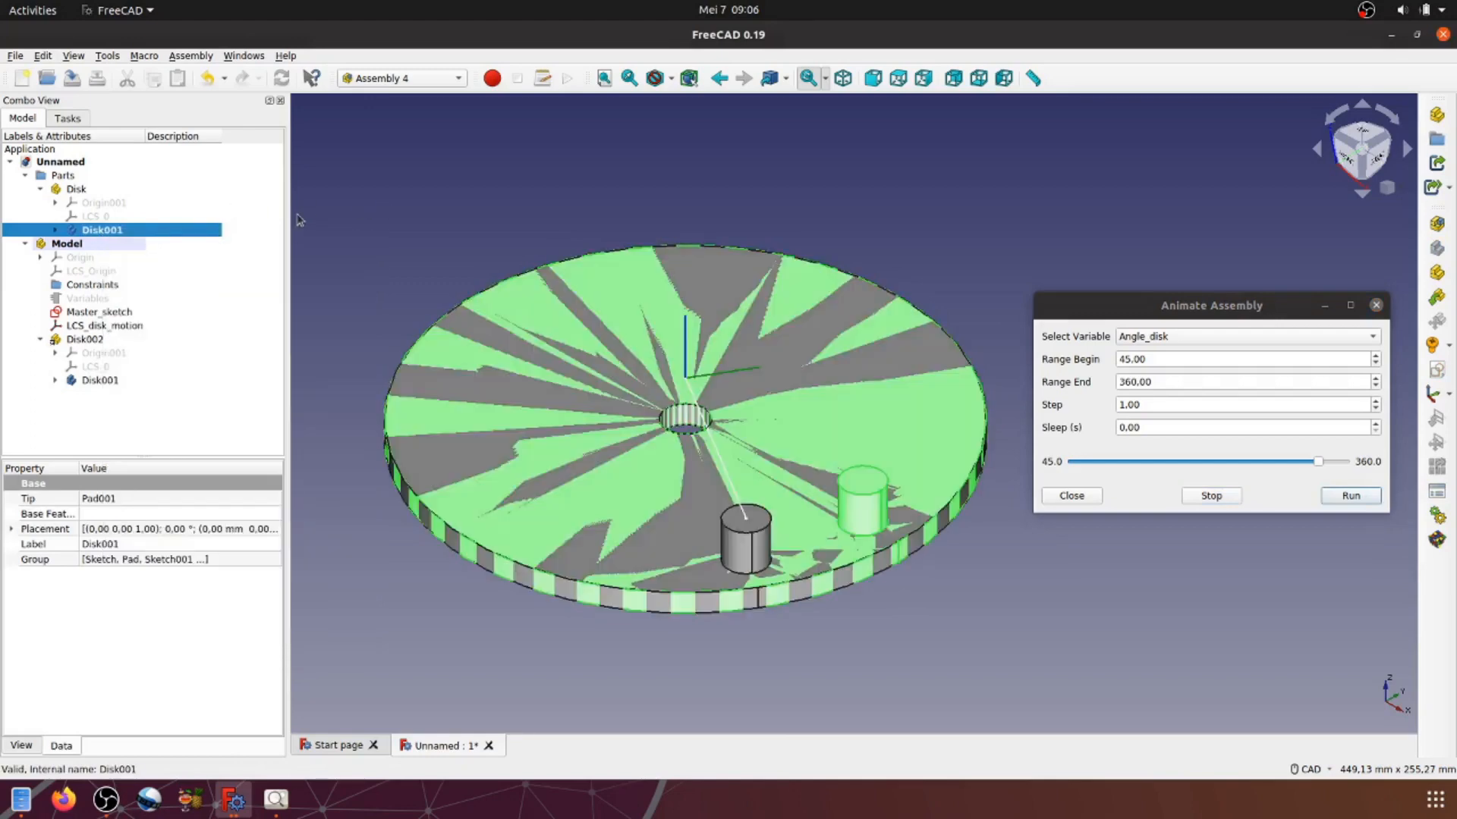
key("space")
left_click(408, 293)
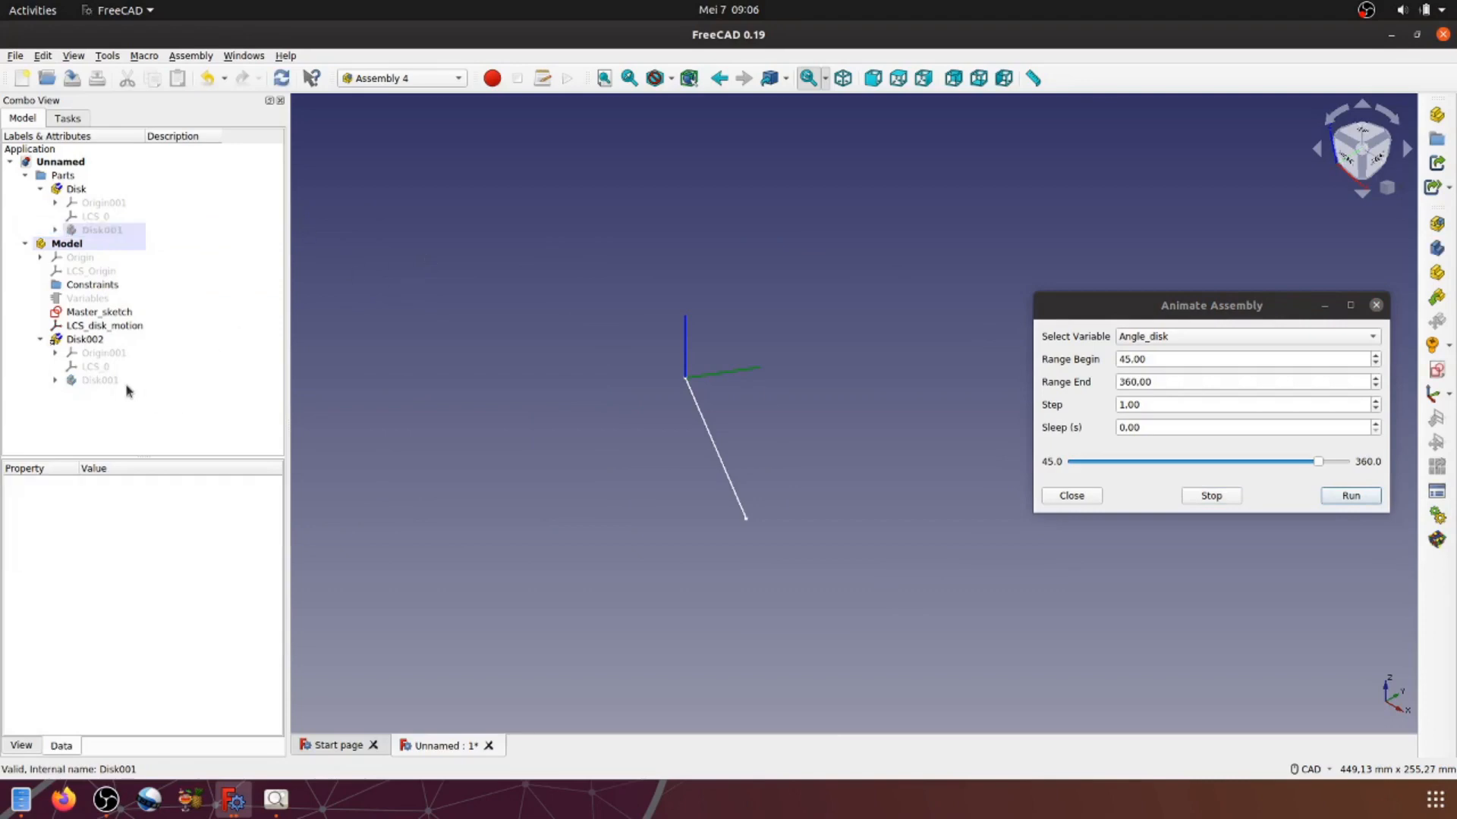
left_click(97, 381)
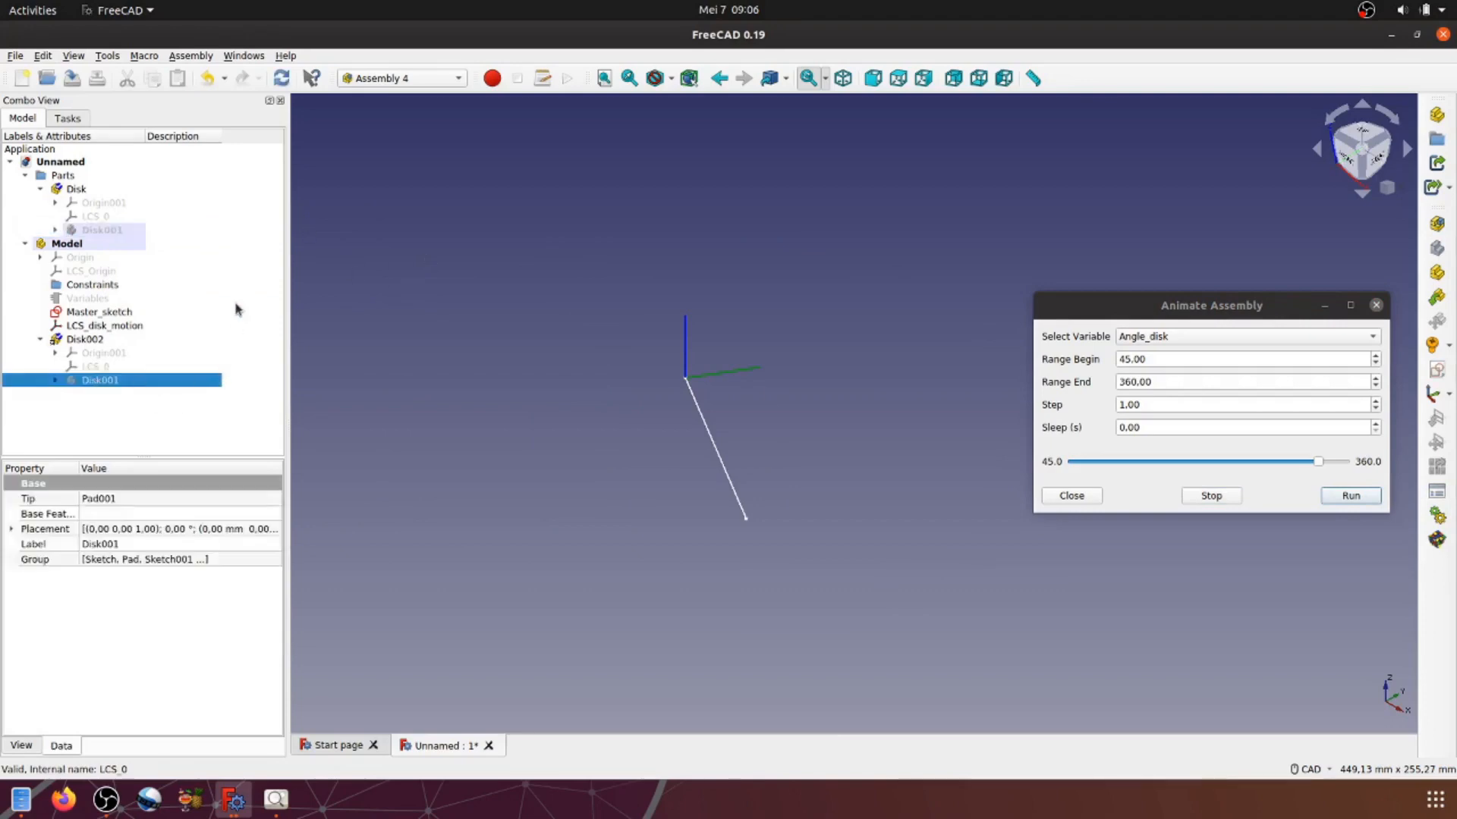
key("space")
left_click(976, 642)
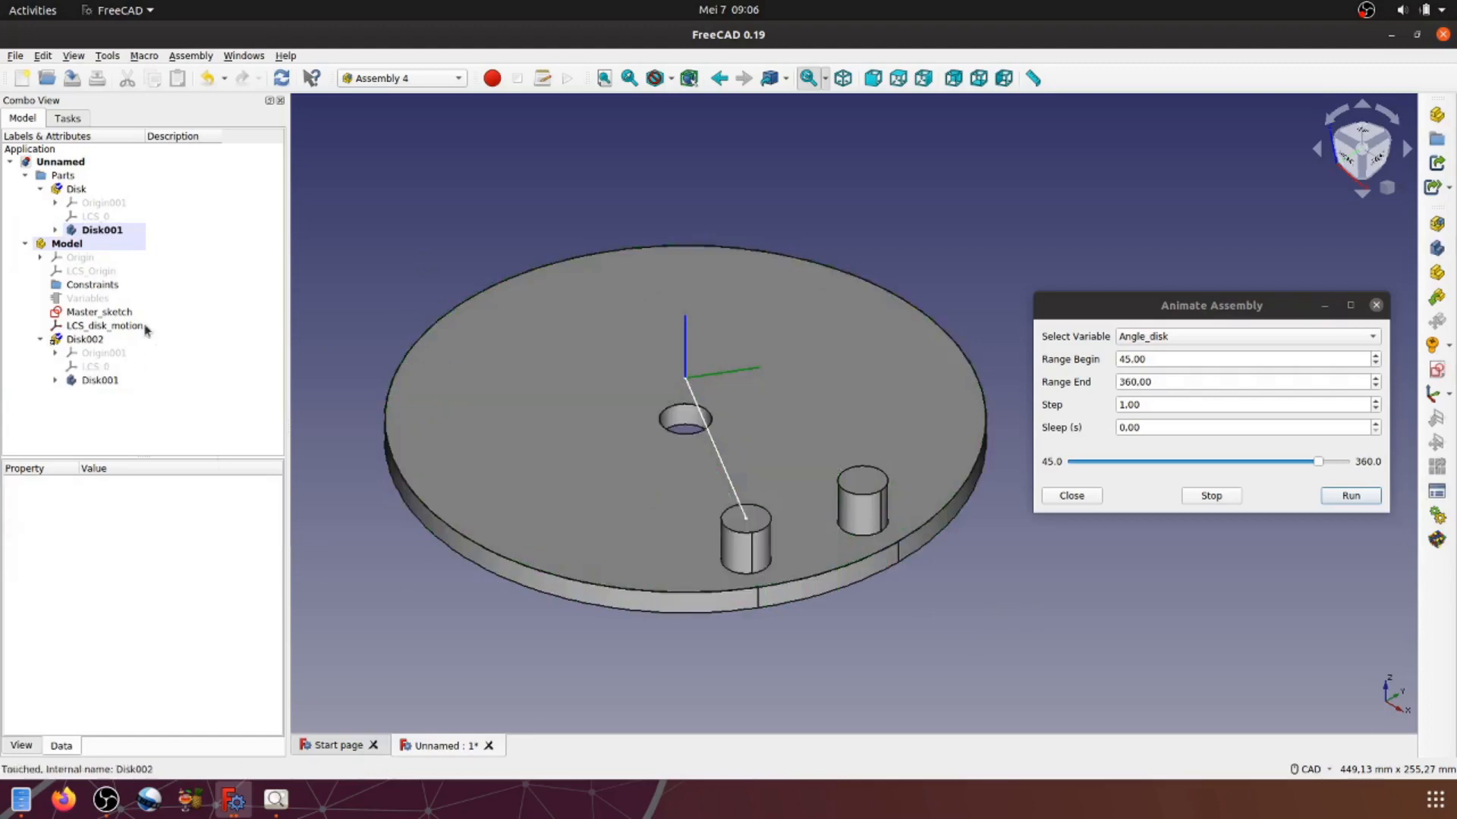
Step: Hide the original Disk part in the Parts group, collapse it, and rerun the Angle_disk animation with only the linked disk shown
left_click(77, 190)
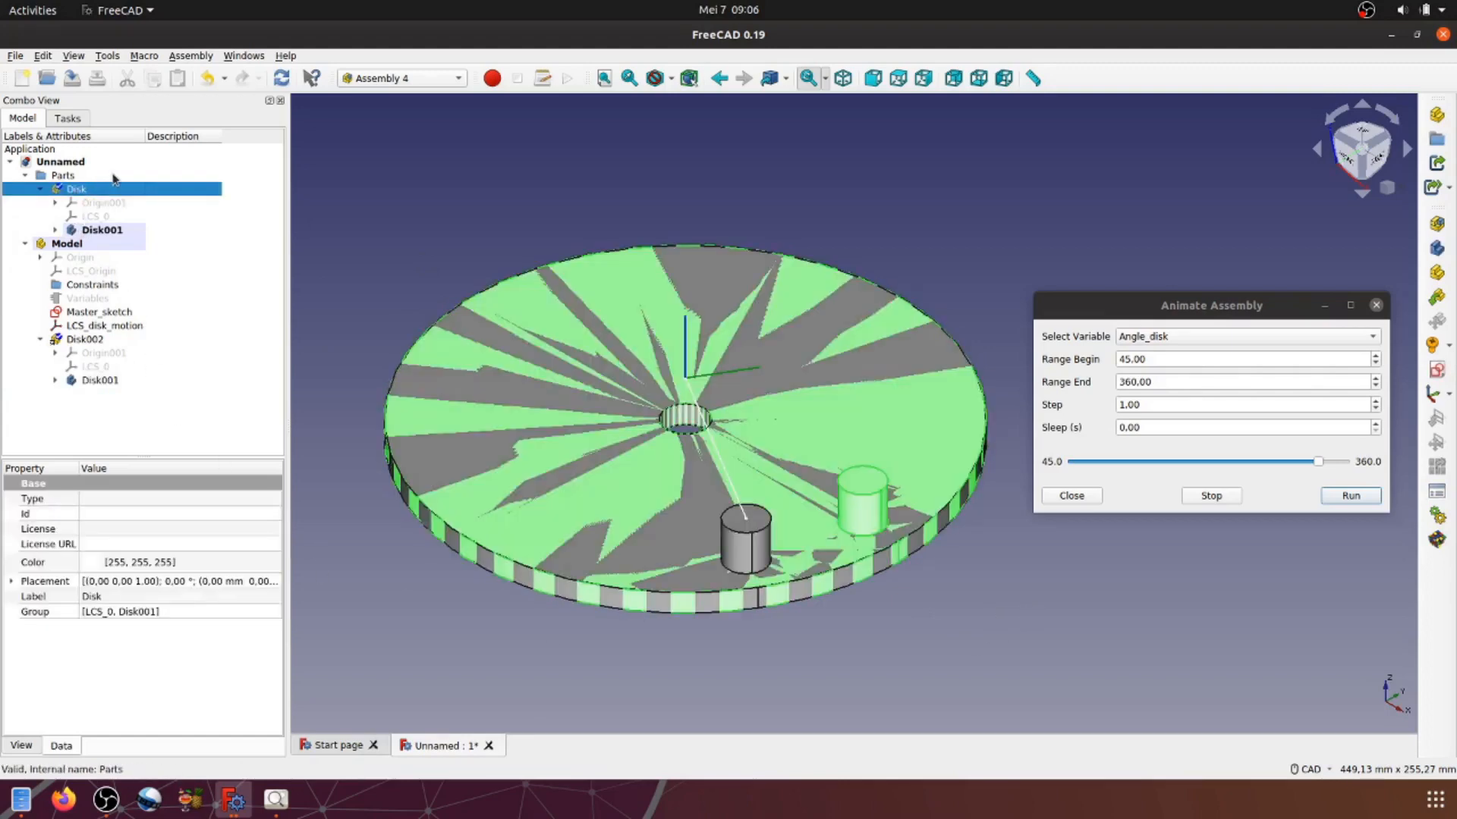
key("space")
left_click(334, 195)
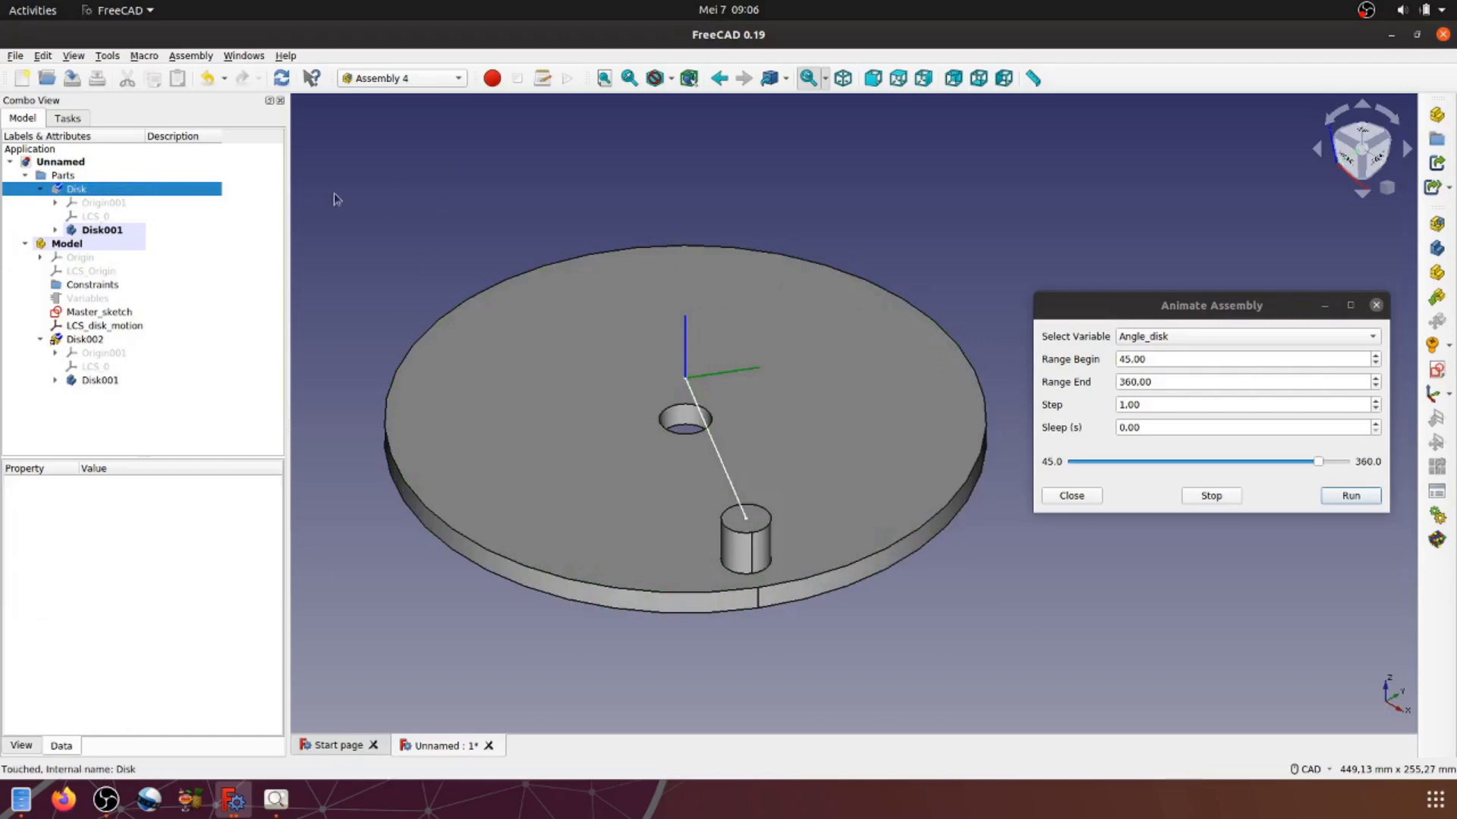
left_click(40, 189)
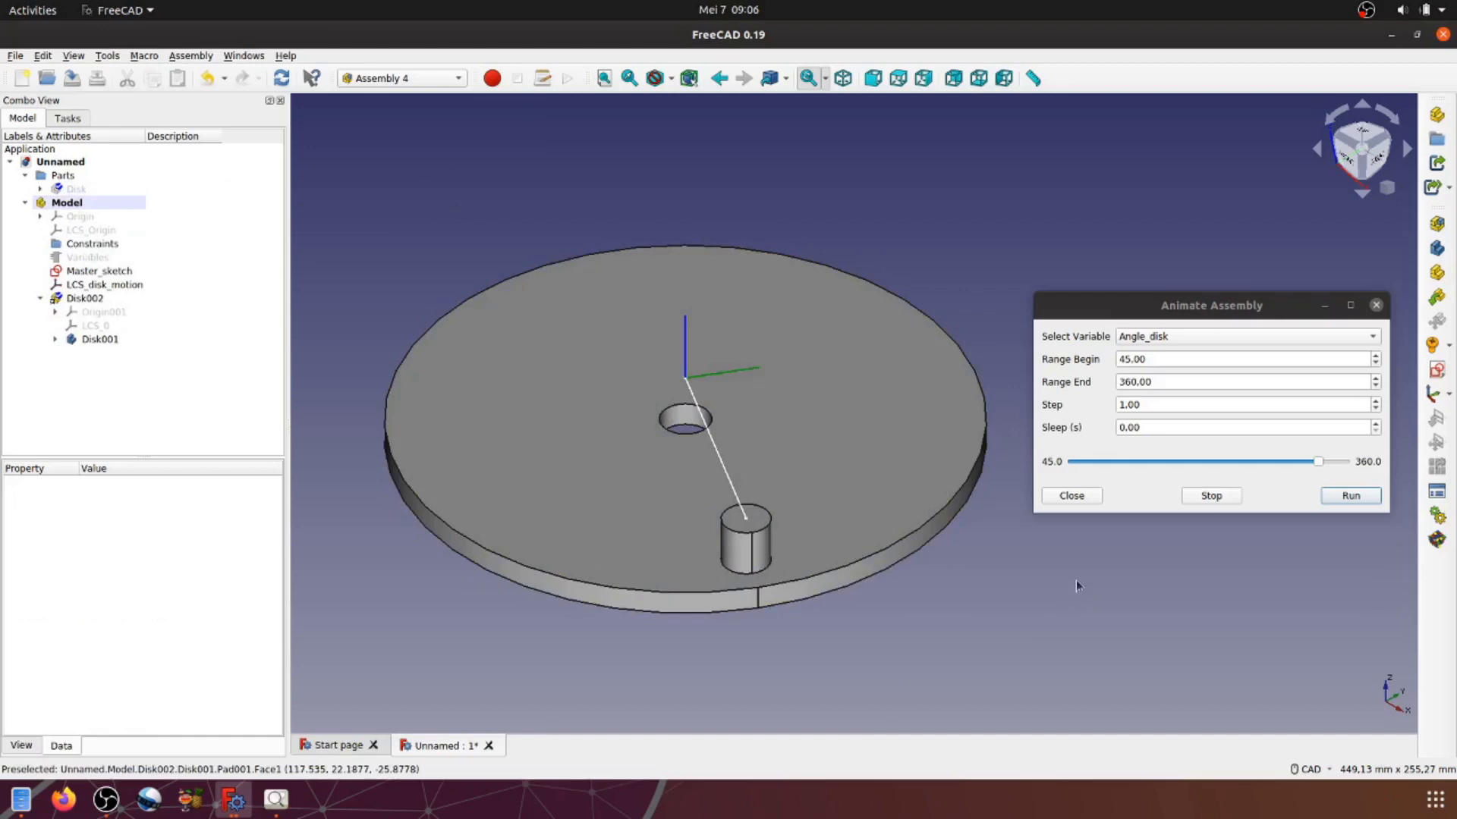
left_click(1349, 496)
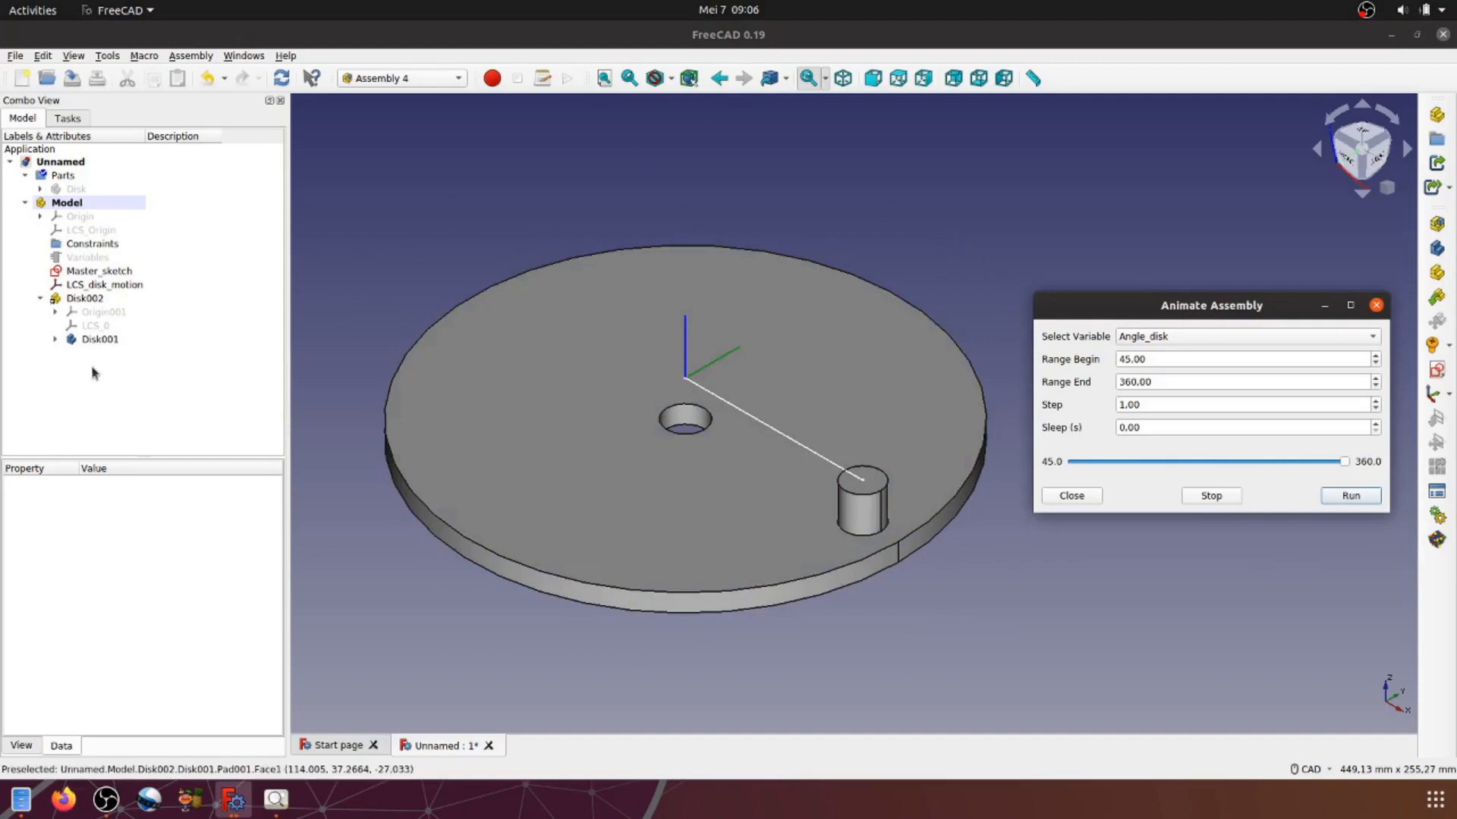
Step: Set the shape color of the linked disk's Disk001 body to blue #0055ff
right_click(98, 340)
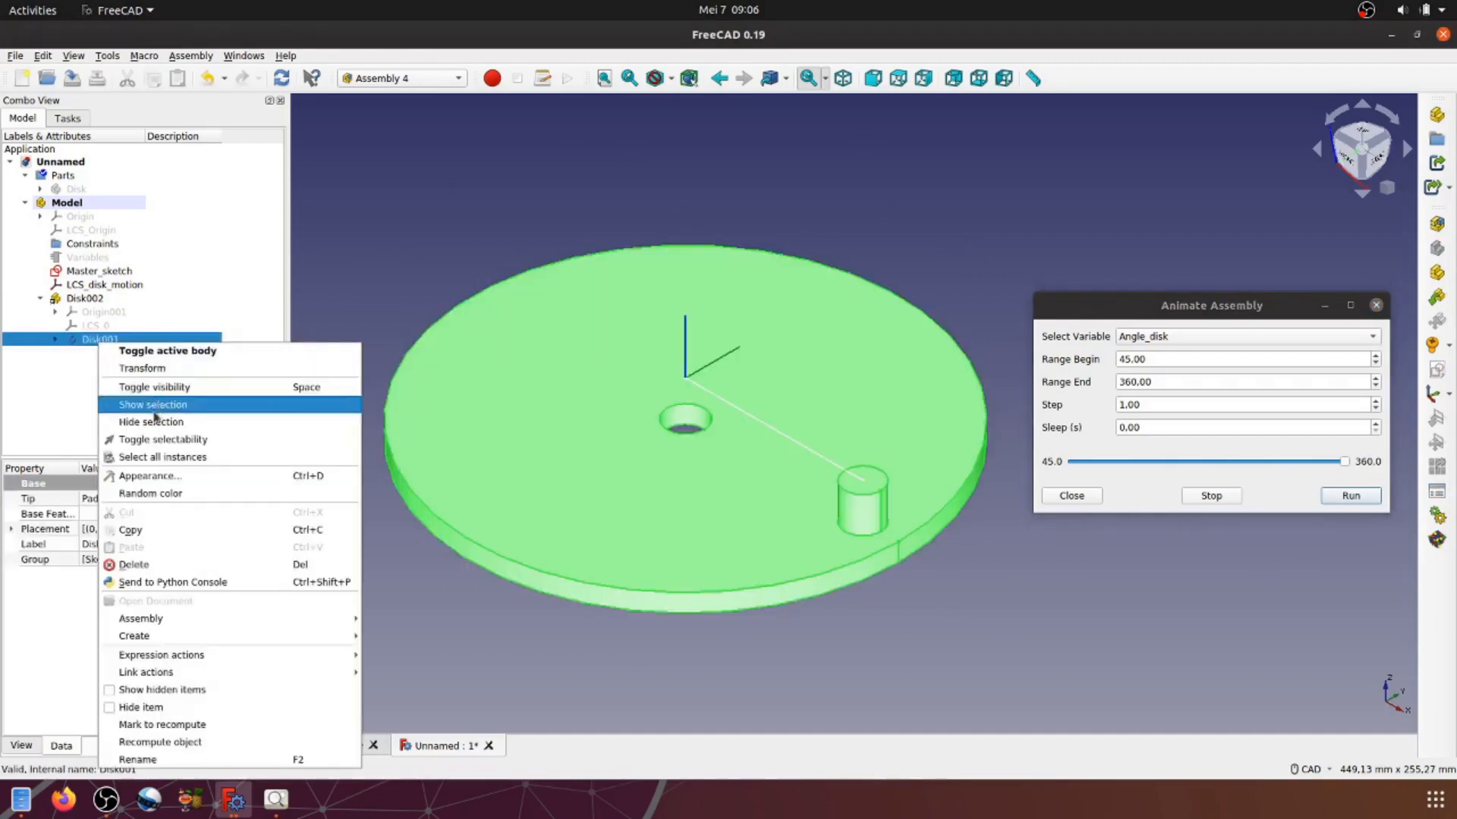
left_click(150, 476)
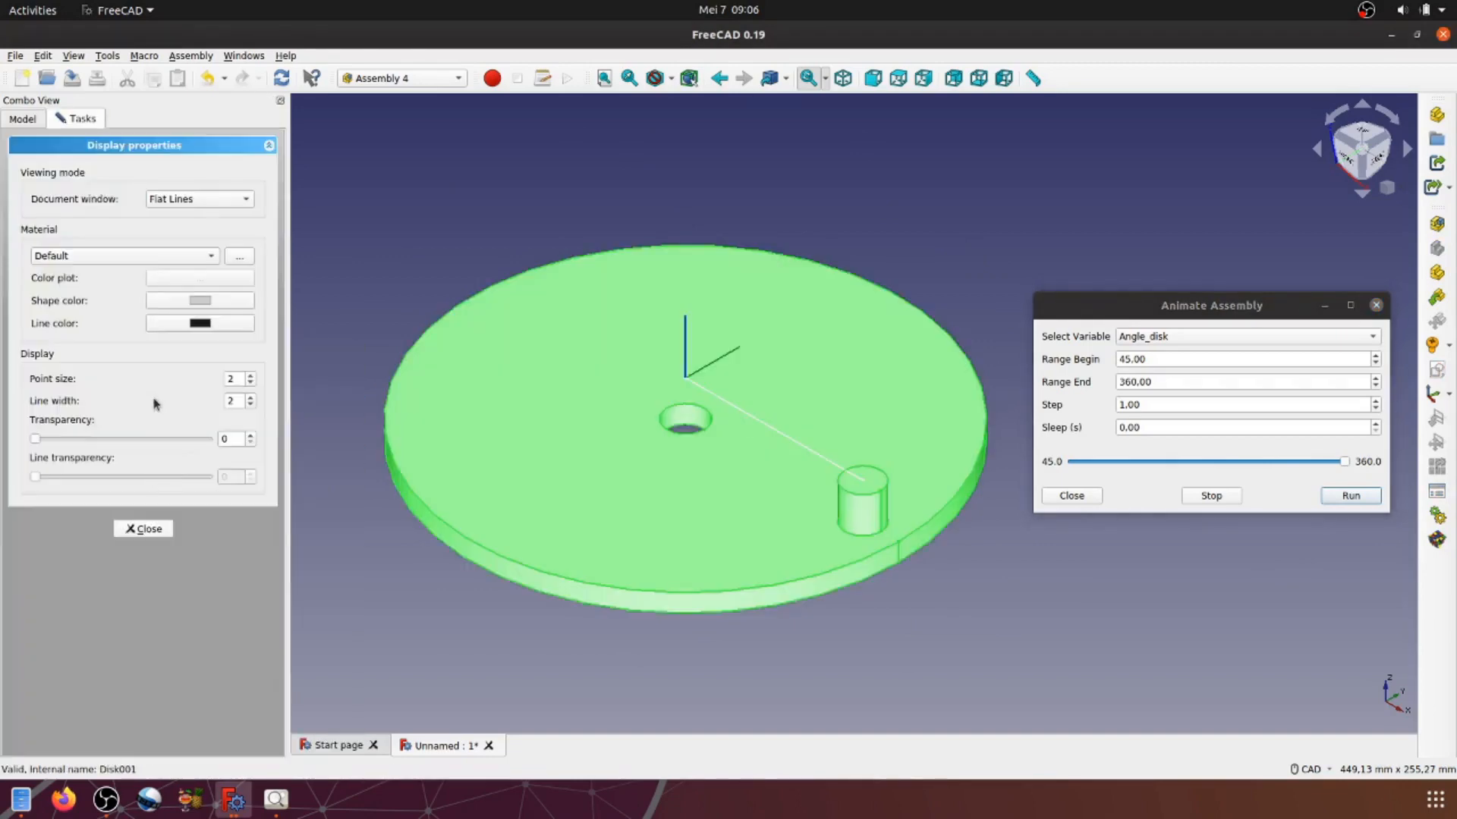
left_click(200, 301)
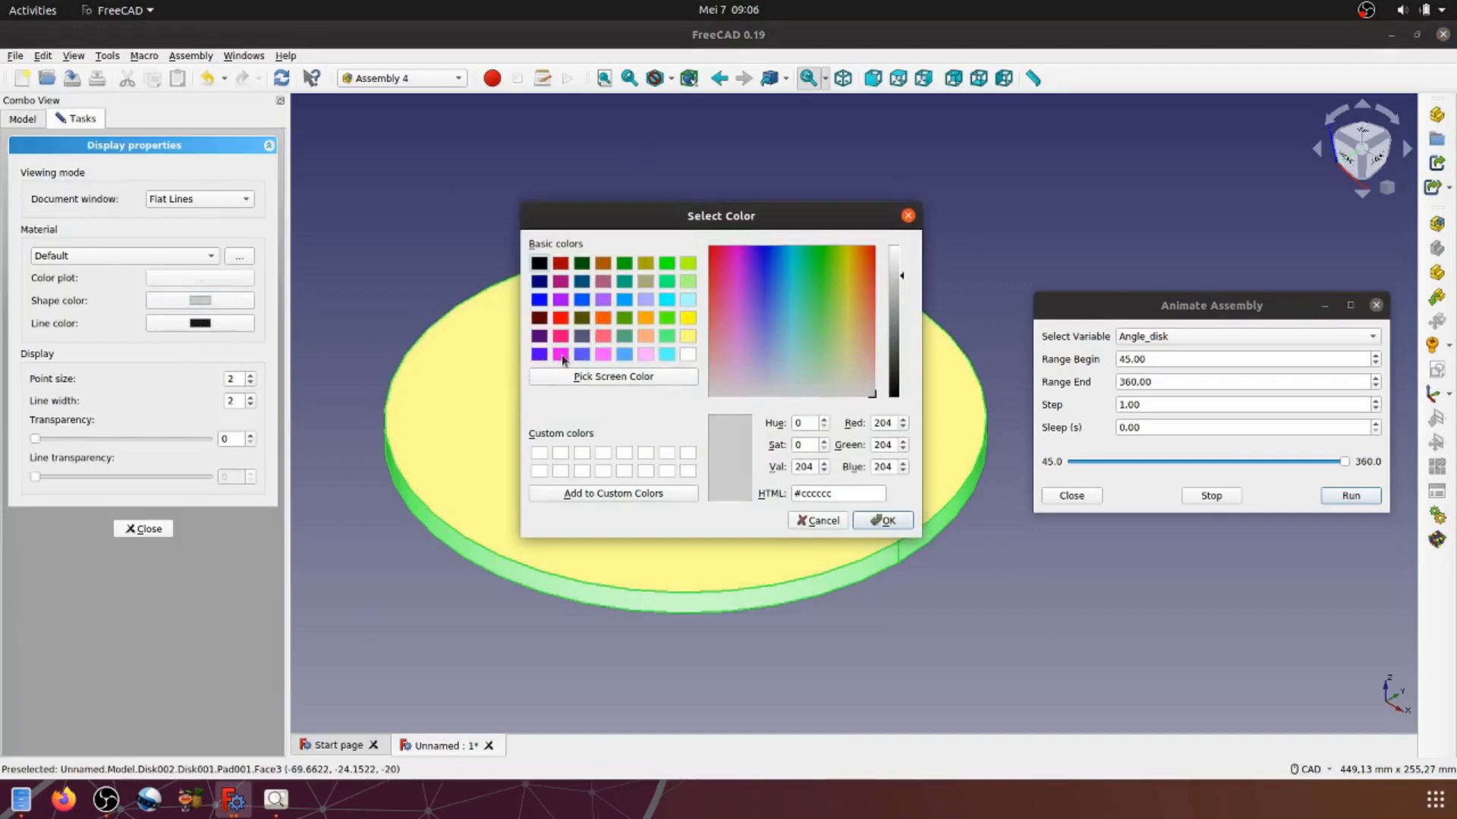
left_click(582, 304)
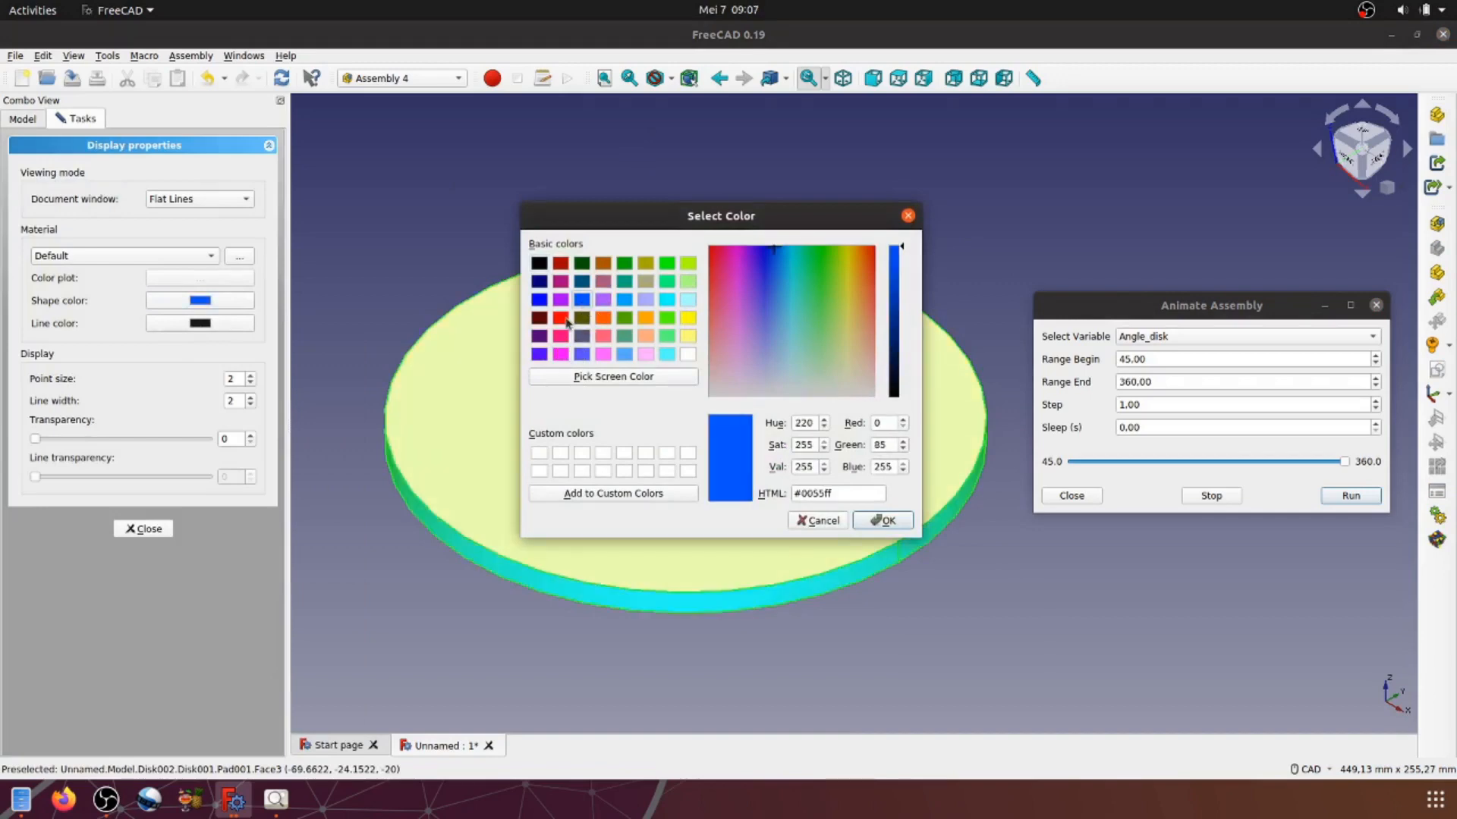
left_click(885, 521)
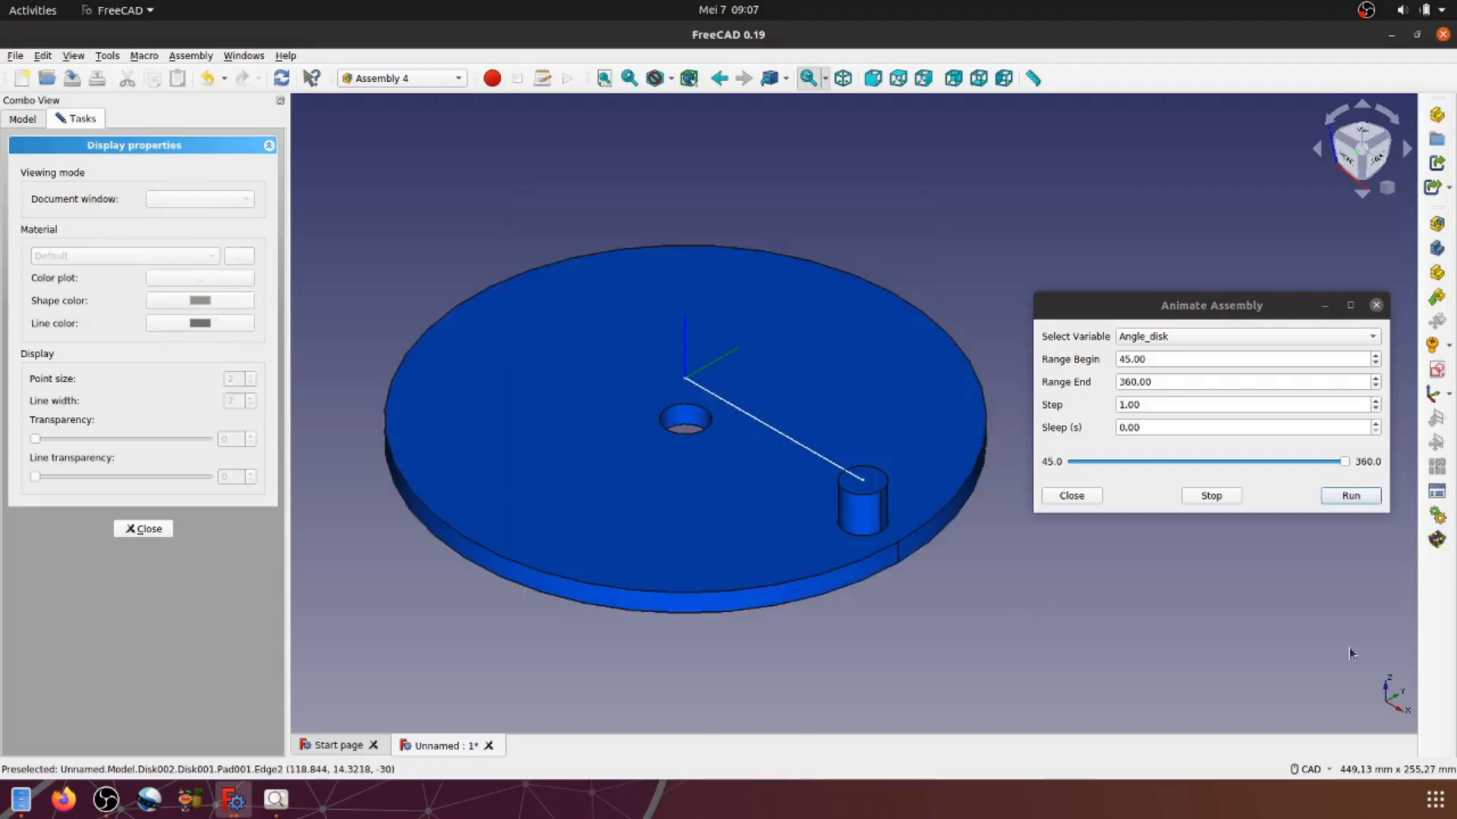
Step: Run the Angle_disk animation on the blue disk, and close the animation dialog and the display properties
left_click(1343, 497)
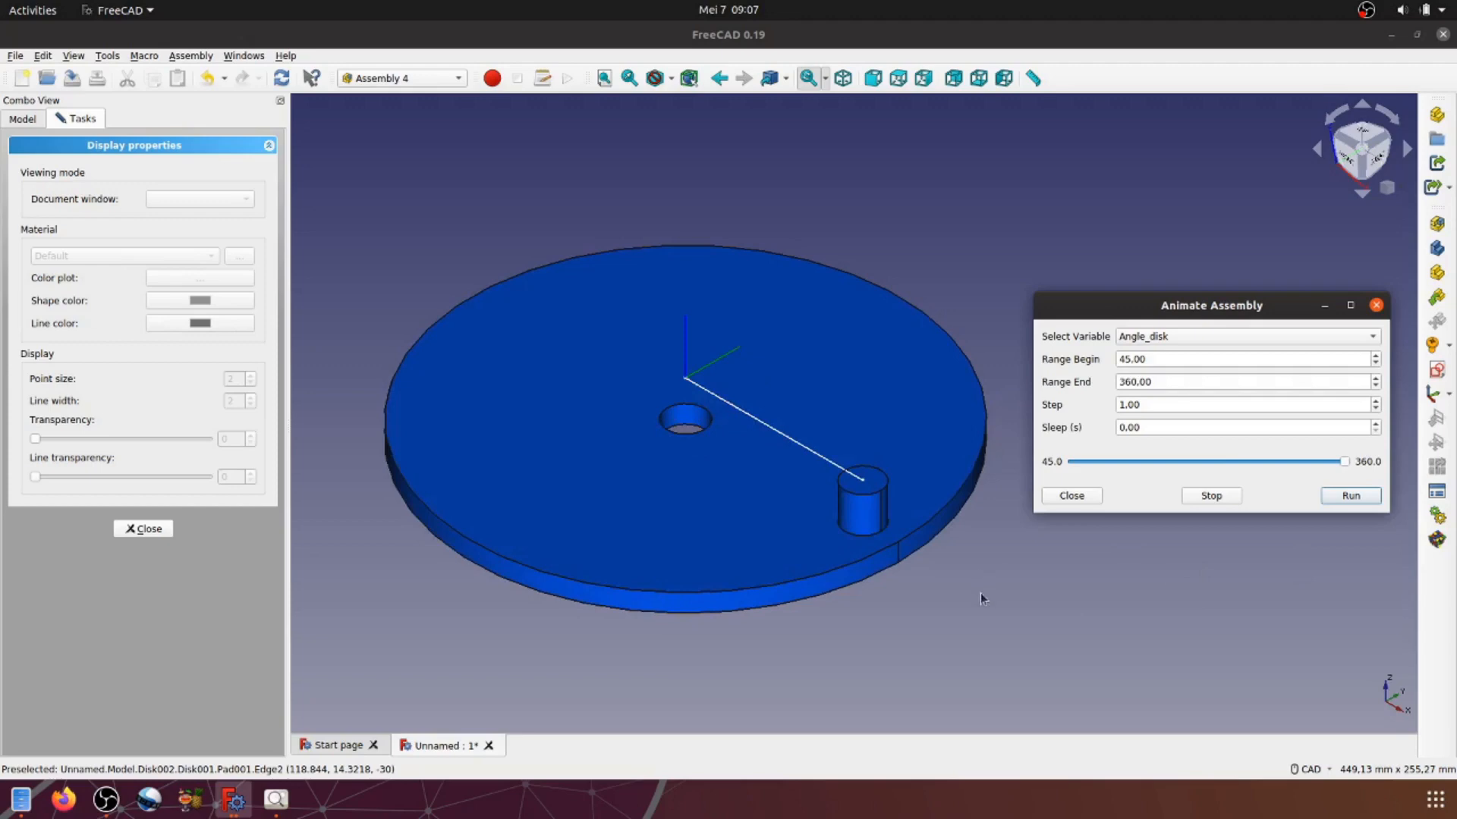
left_click(1072, 497)
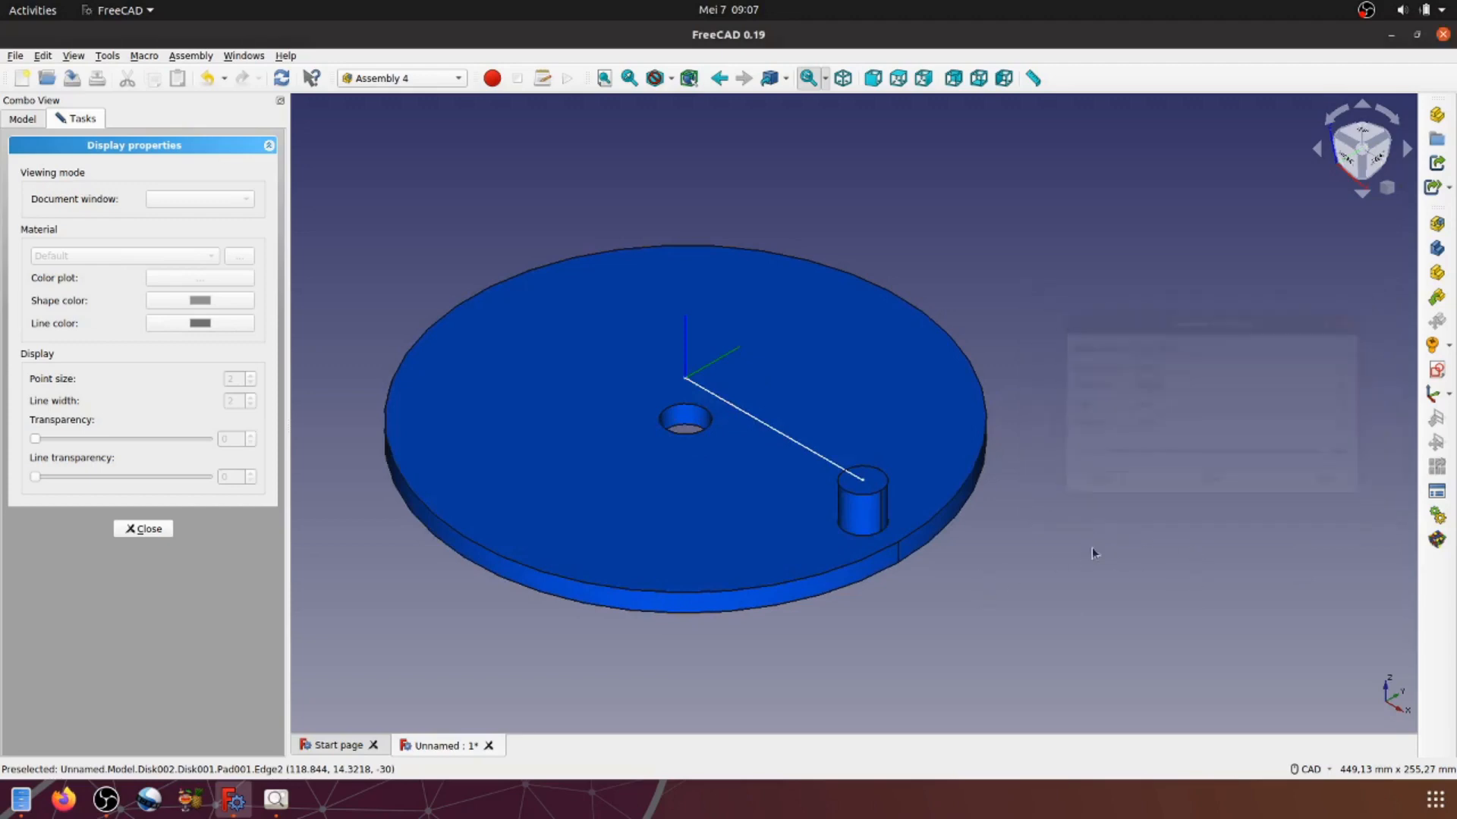
middle_click_drag(1039, 552, 1167, 546)
scroll(1176, 541, "up", 2)
scroll(1176, 541, "down", 1)
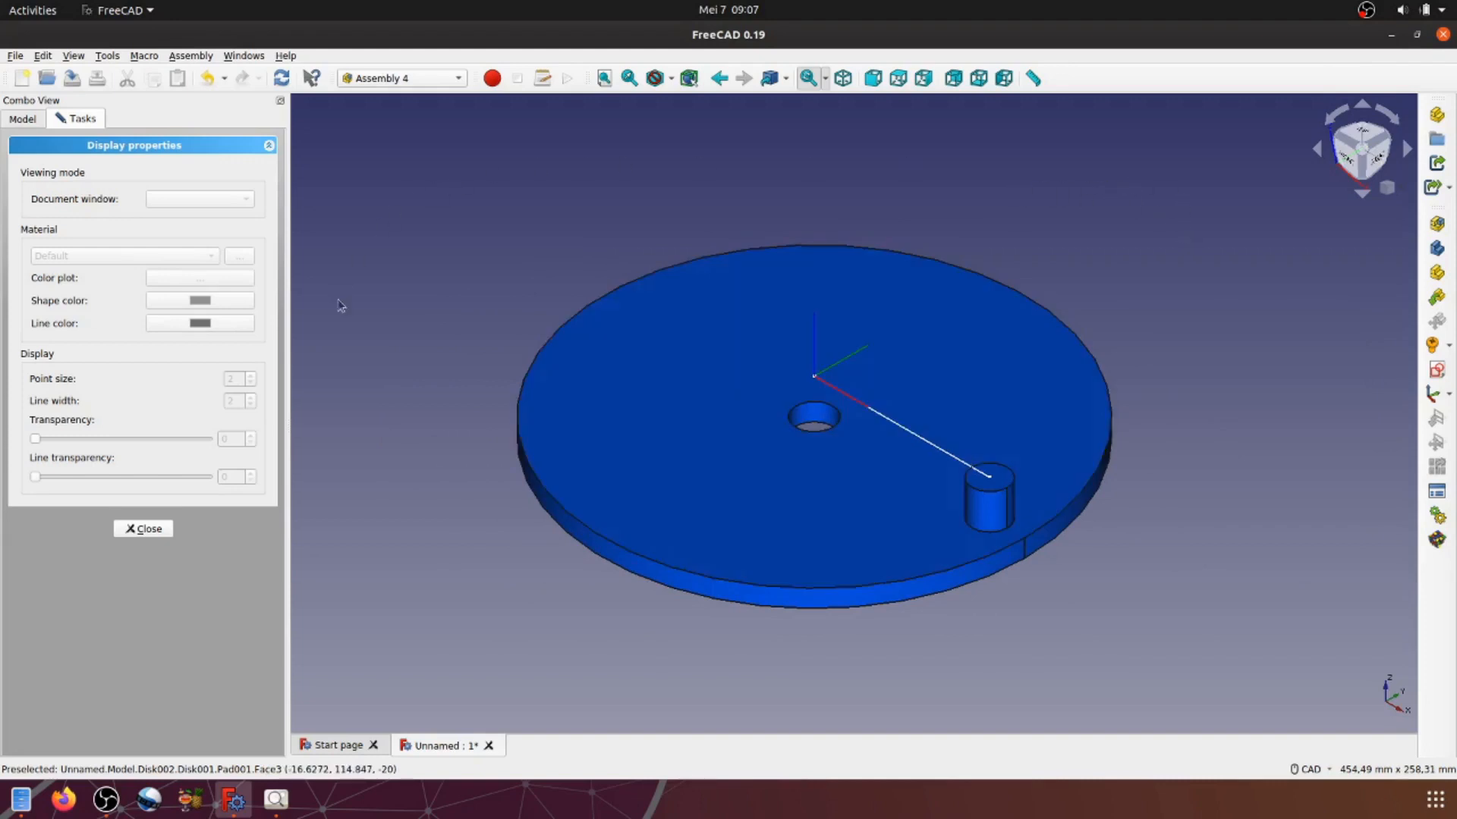
left_click(144, 534)
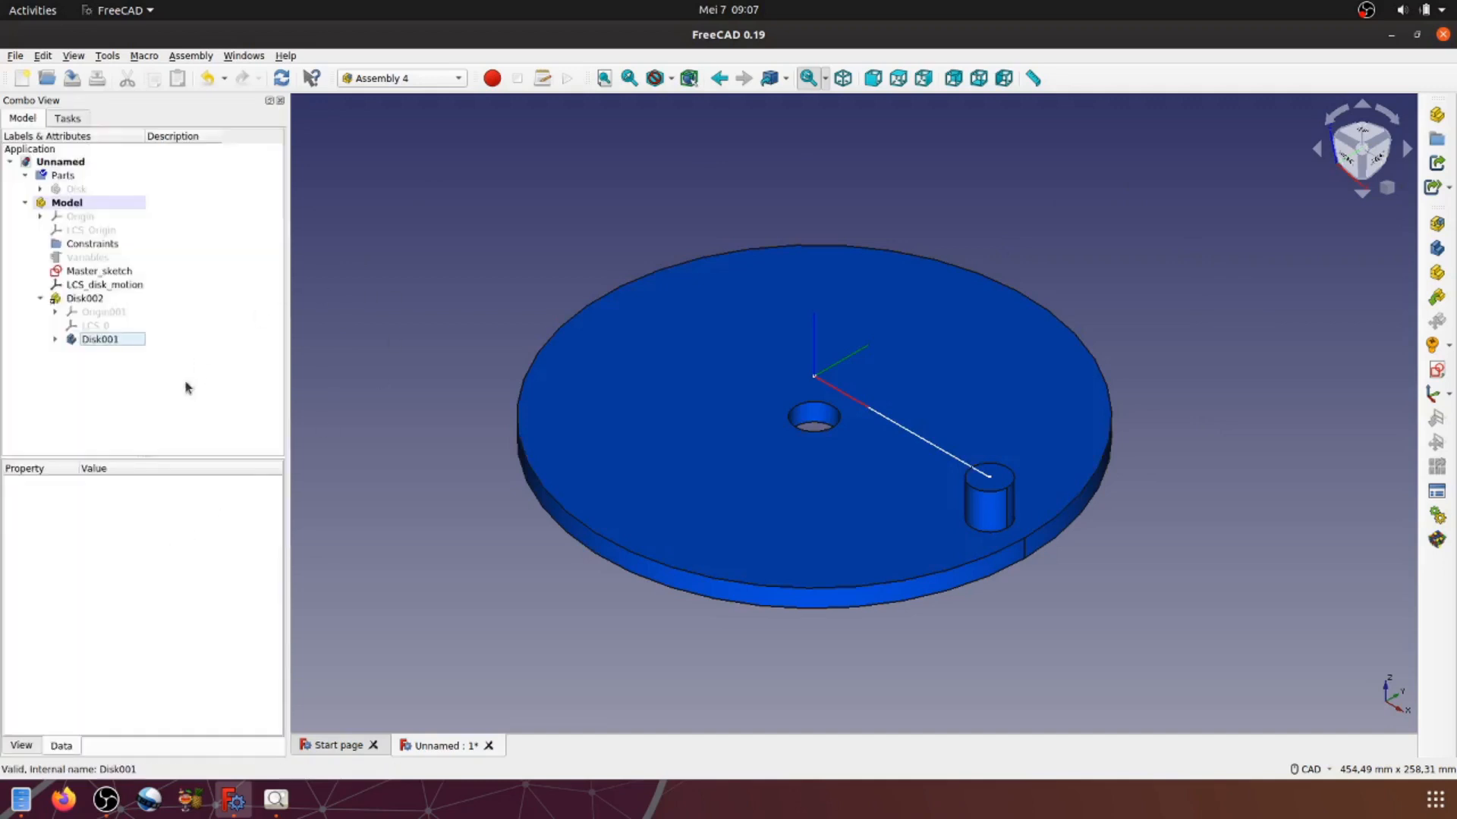
Step: Hide the linked disk Disk002 in the assembly model so the master sketch line is unobstructed
left_click(520, 207)
left_click(82, 299)
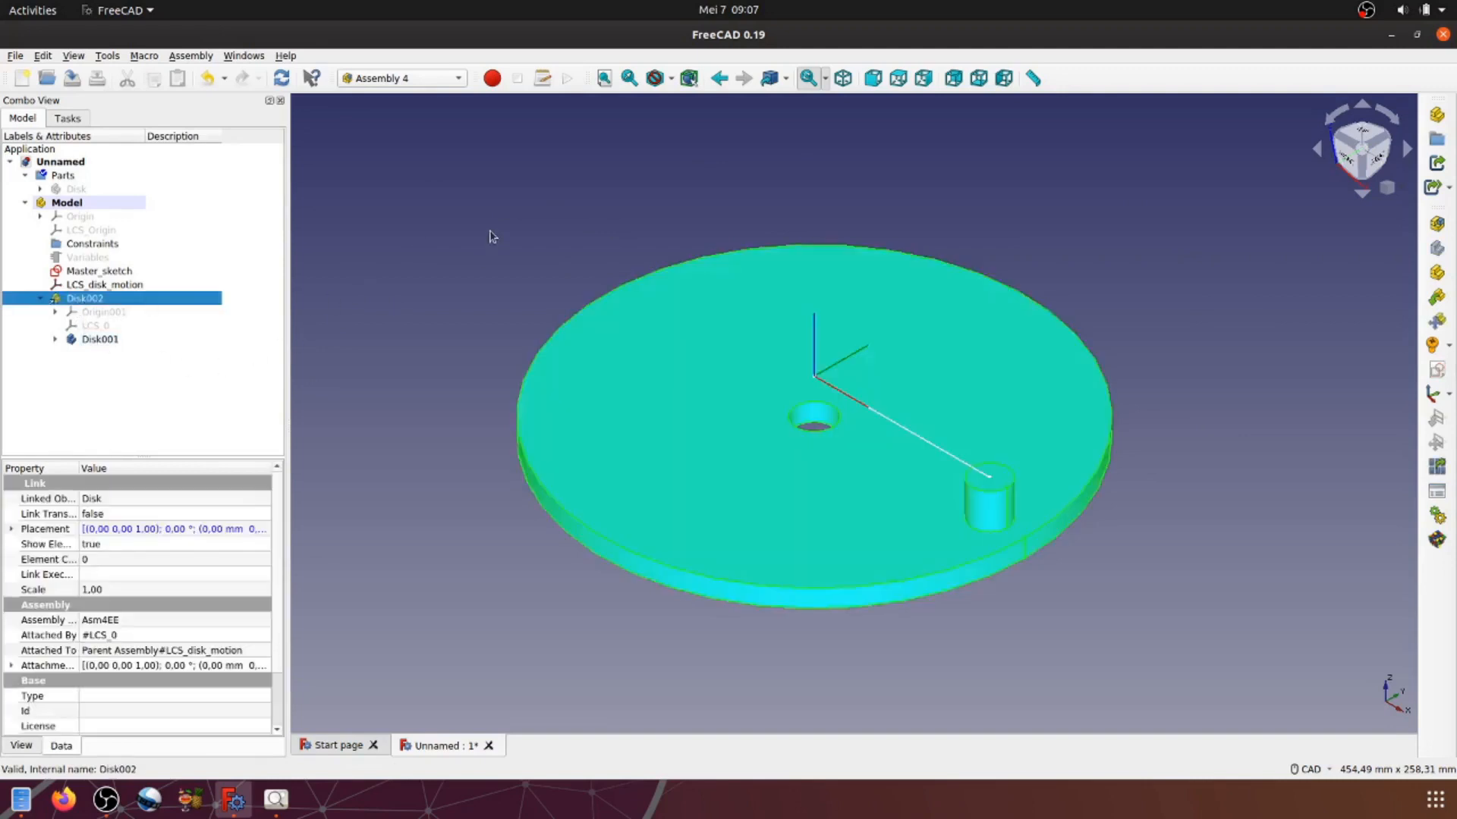
key("space")
left_click(703, 479)
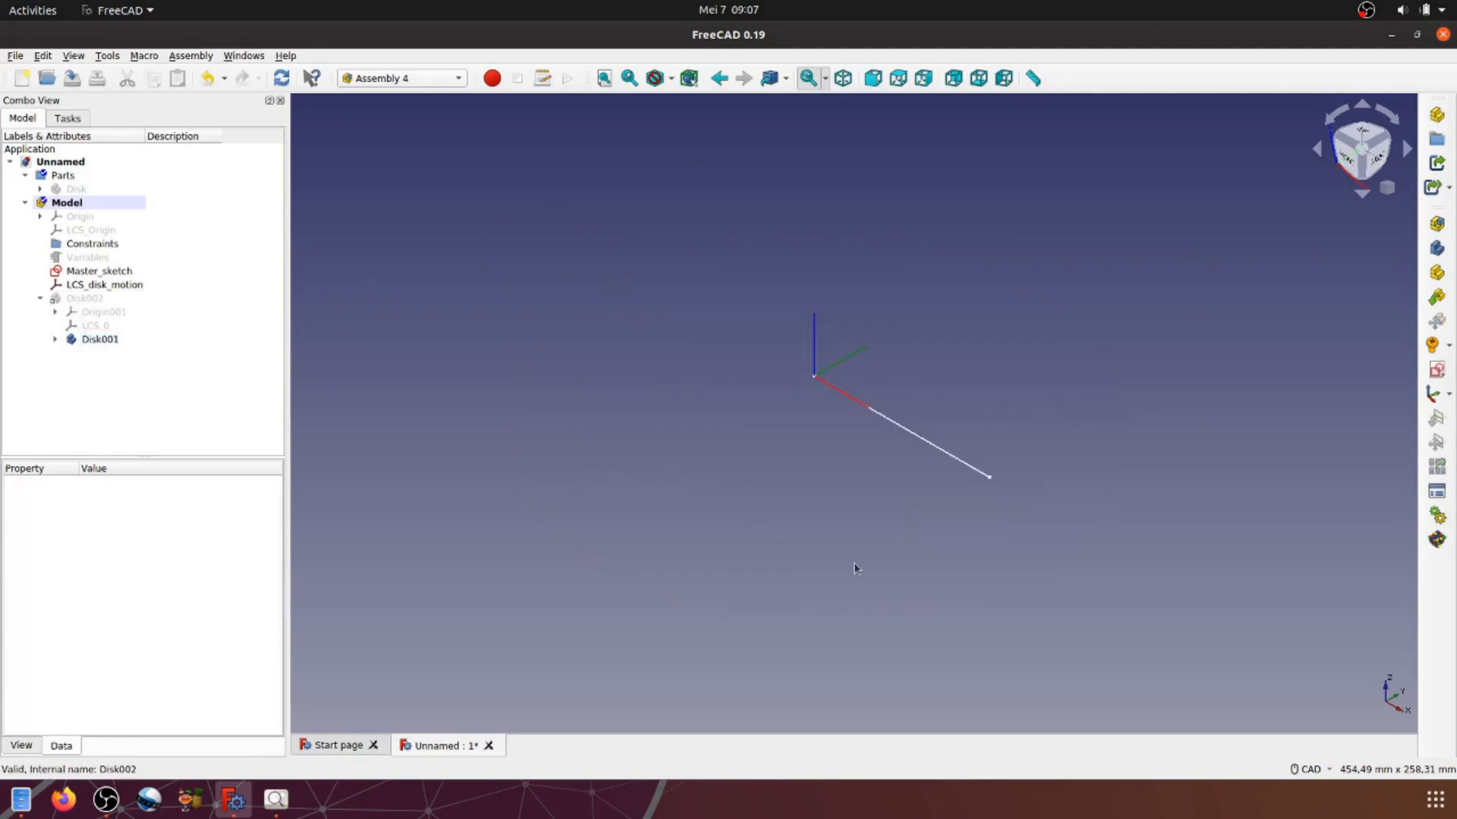
mouse_move(857, 572)
middle_mouse_down()
mouse_move(751, 502)
mouse_move(758, 481)
middle_mouse_up()
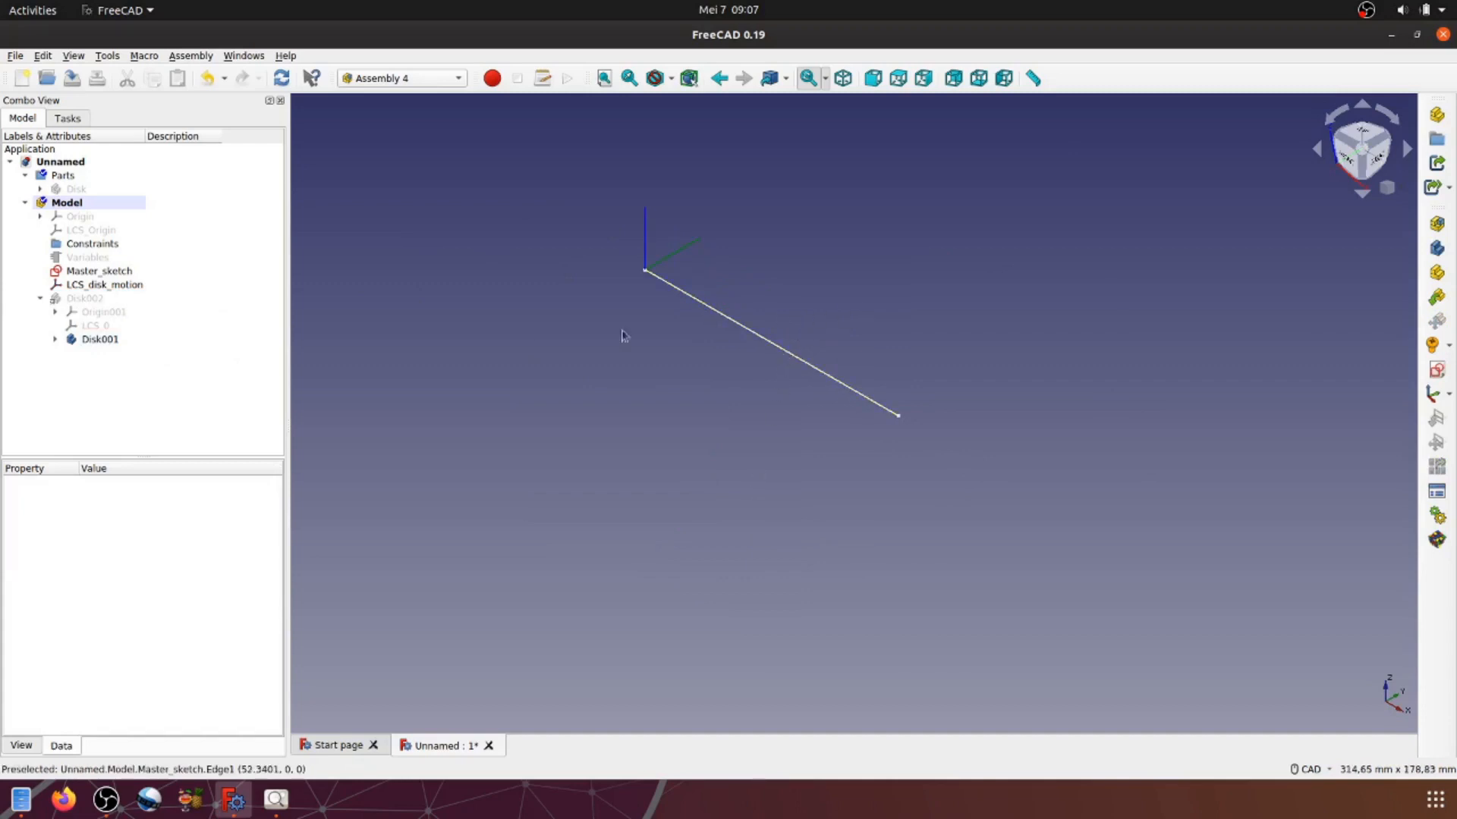
Step: Start adding a new variable of type Float to the assembly's Variables
left_click(90, 262)
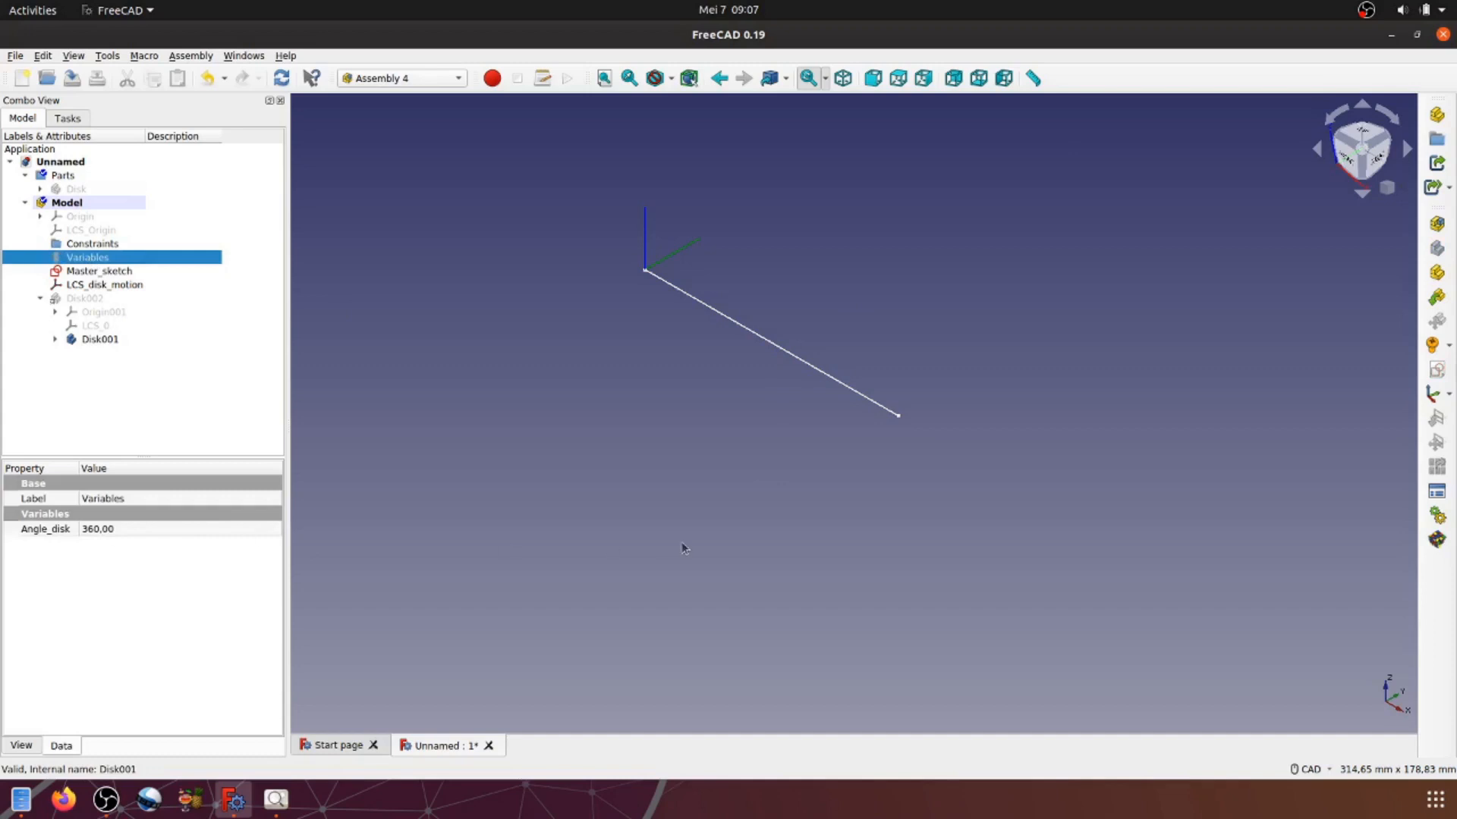
left_click(1437, 493)
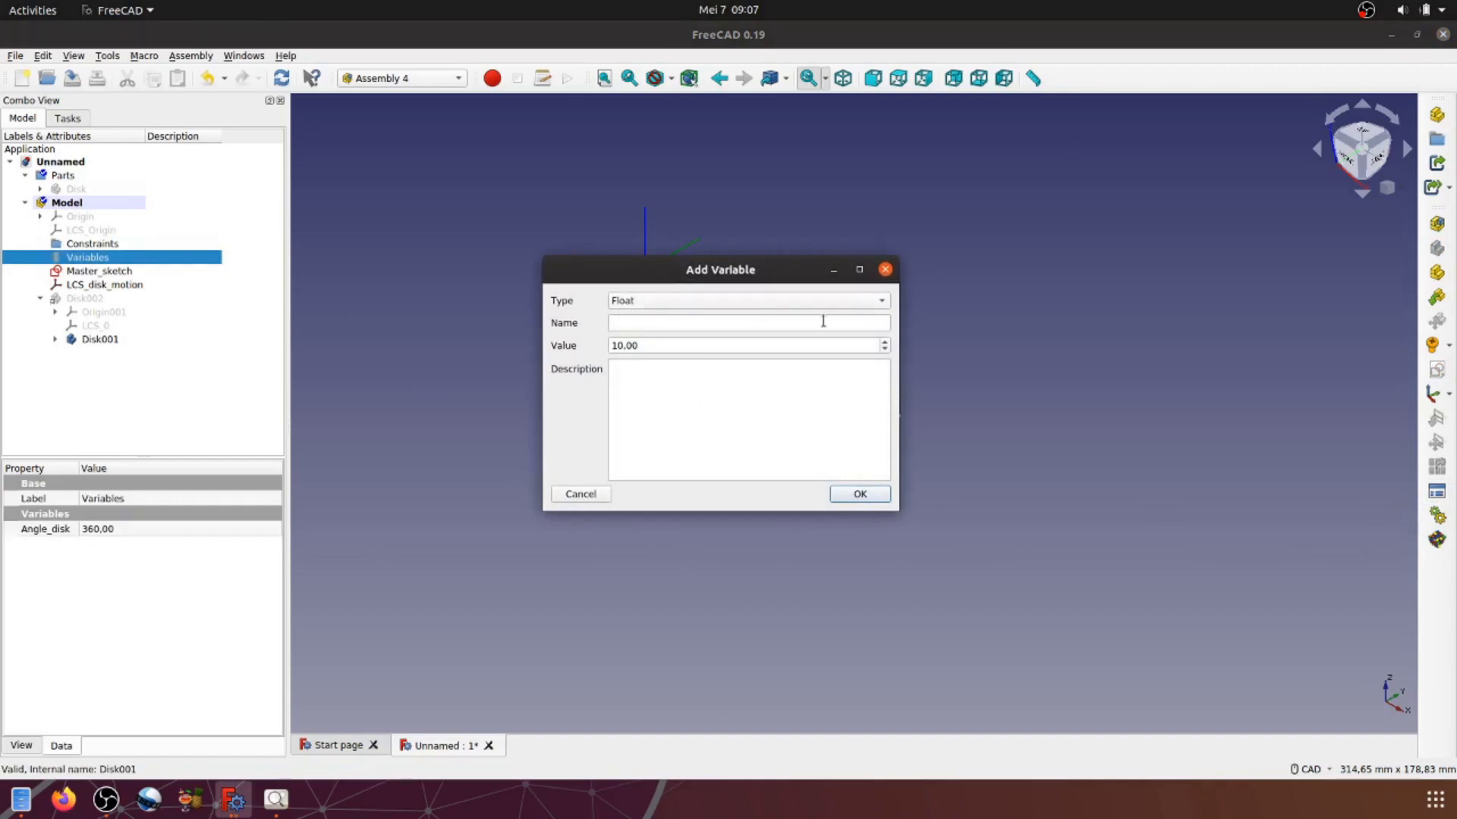
left_click(882, 302)
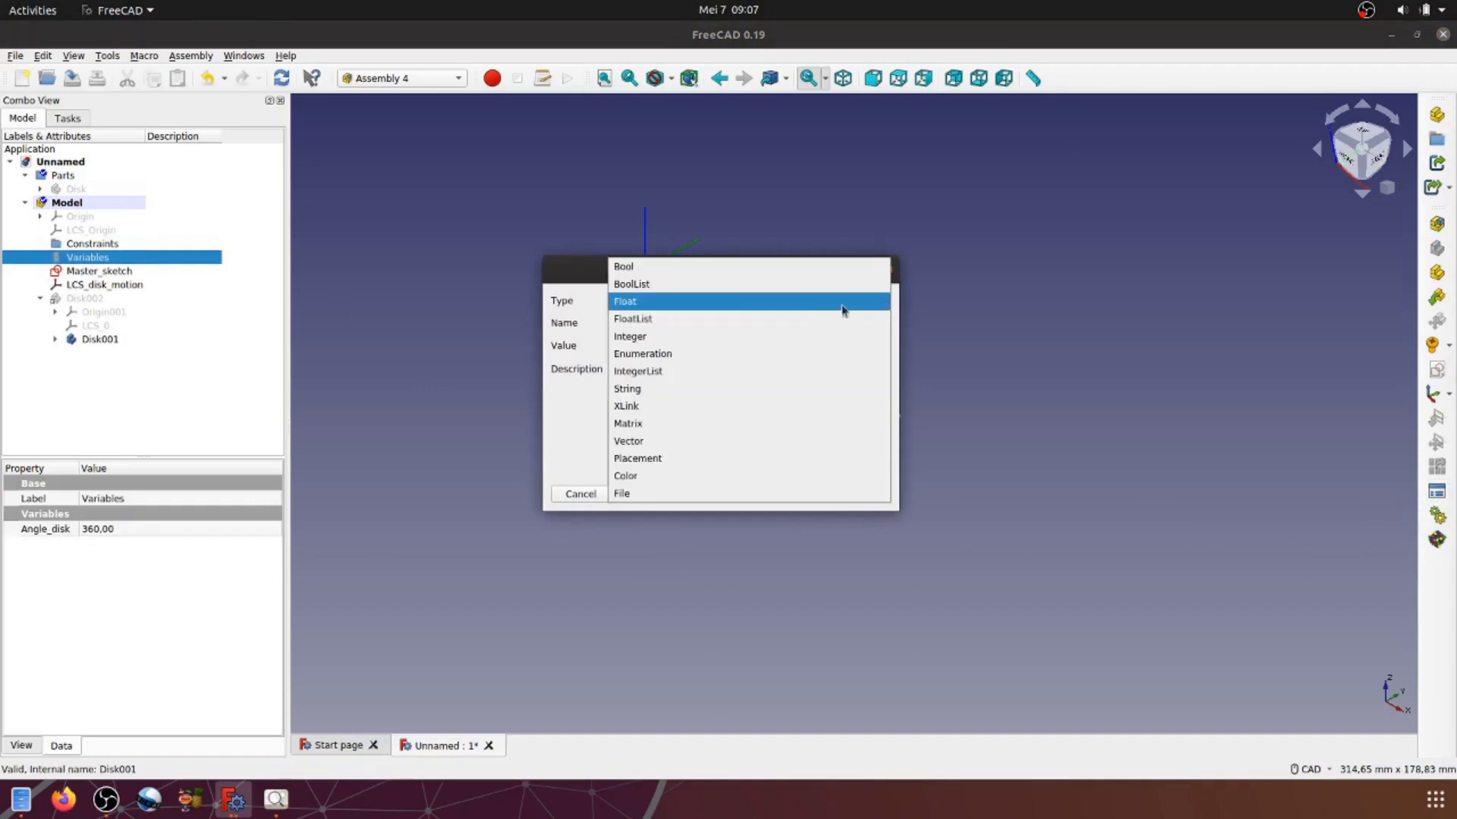
left_click(639, 302)
left_click(622, 322)
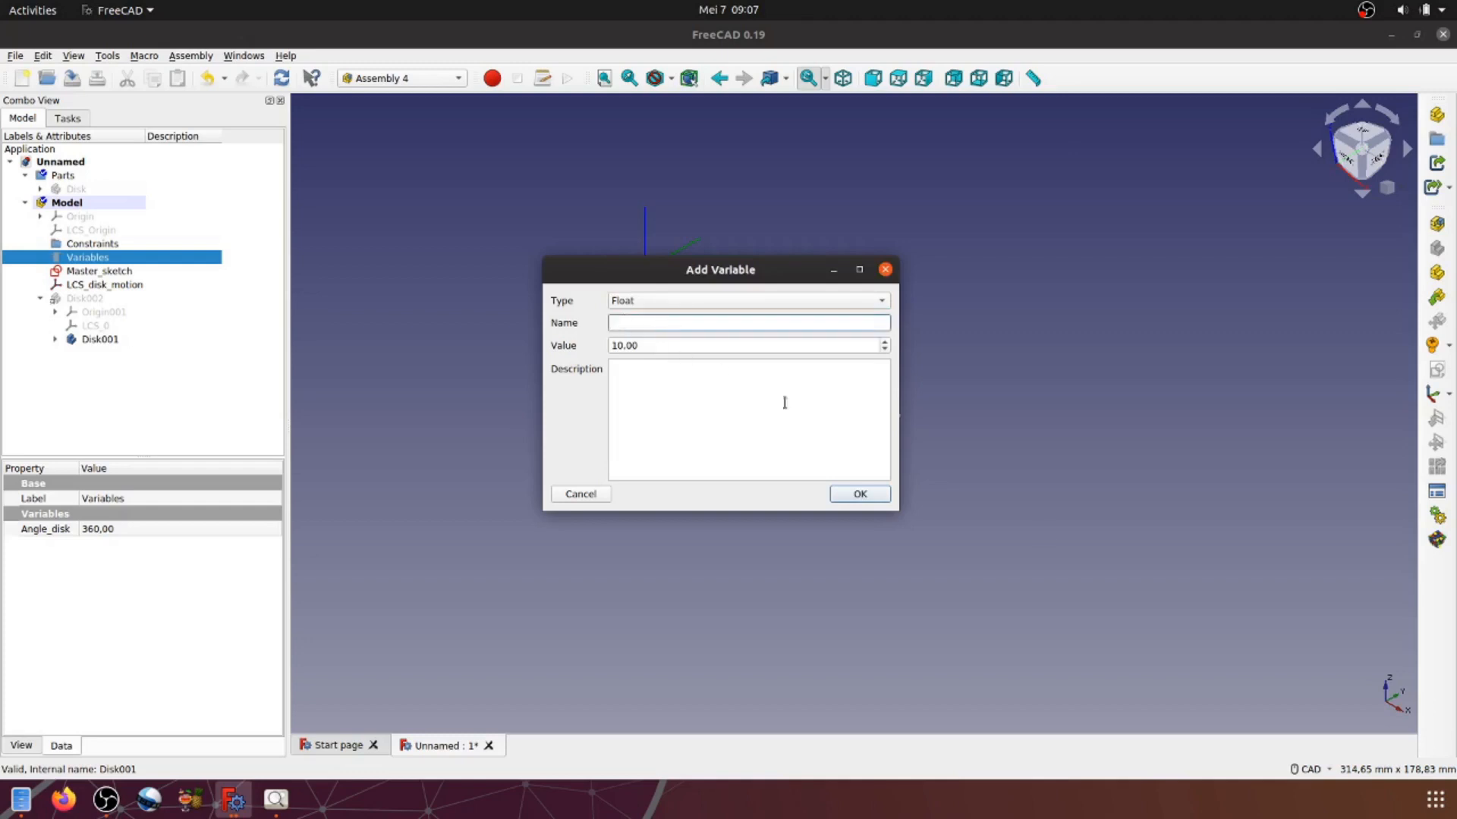
Step: Switch to the image viewer showing tuto2_final.png and minimize the Add Variable dialog to examine the finished mechanism
left_click(275, 798)
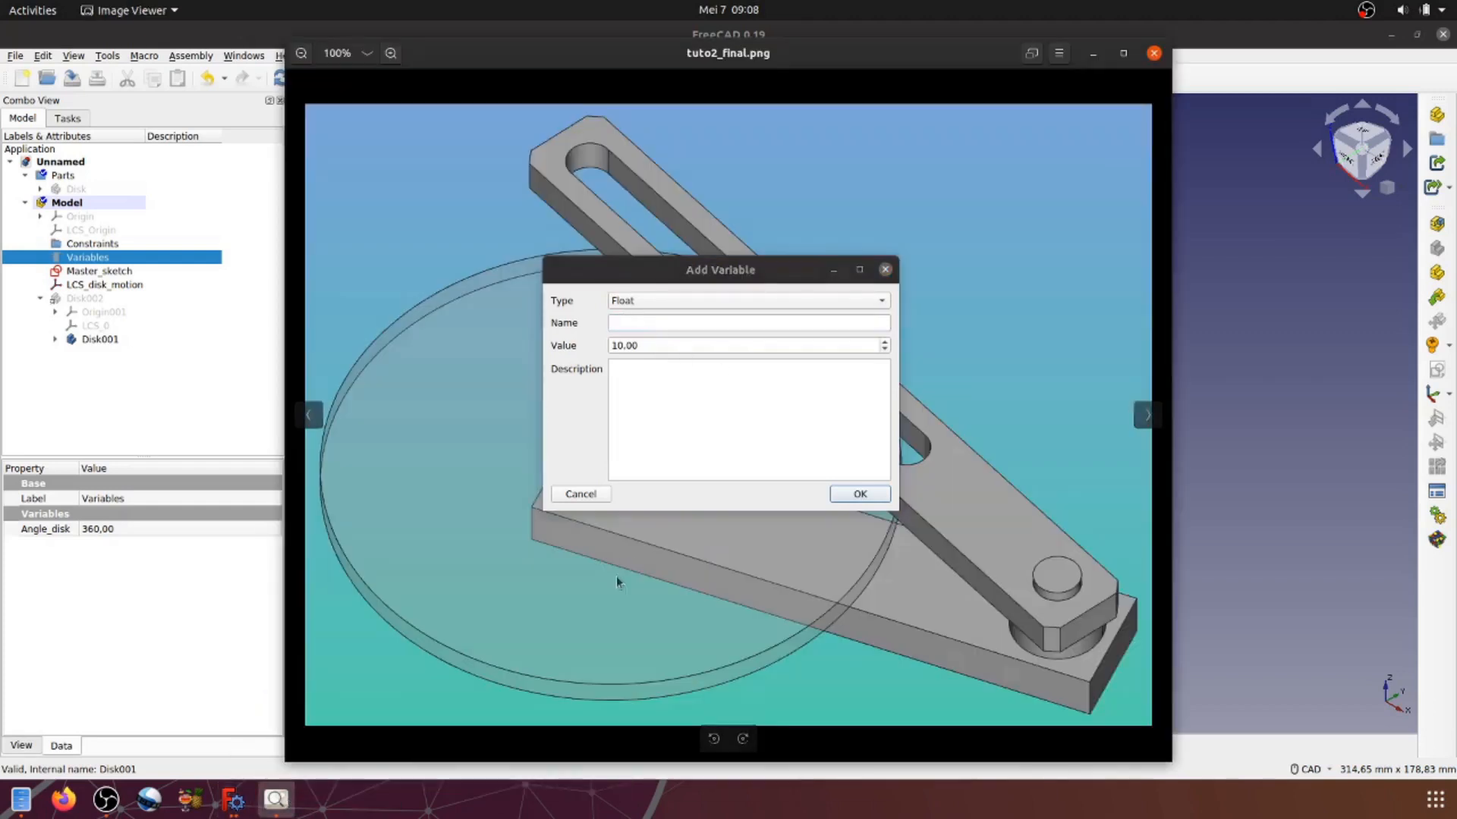
left_click(834, 270)
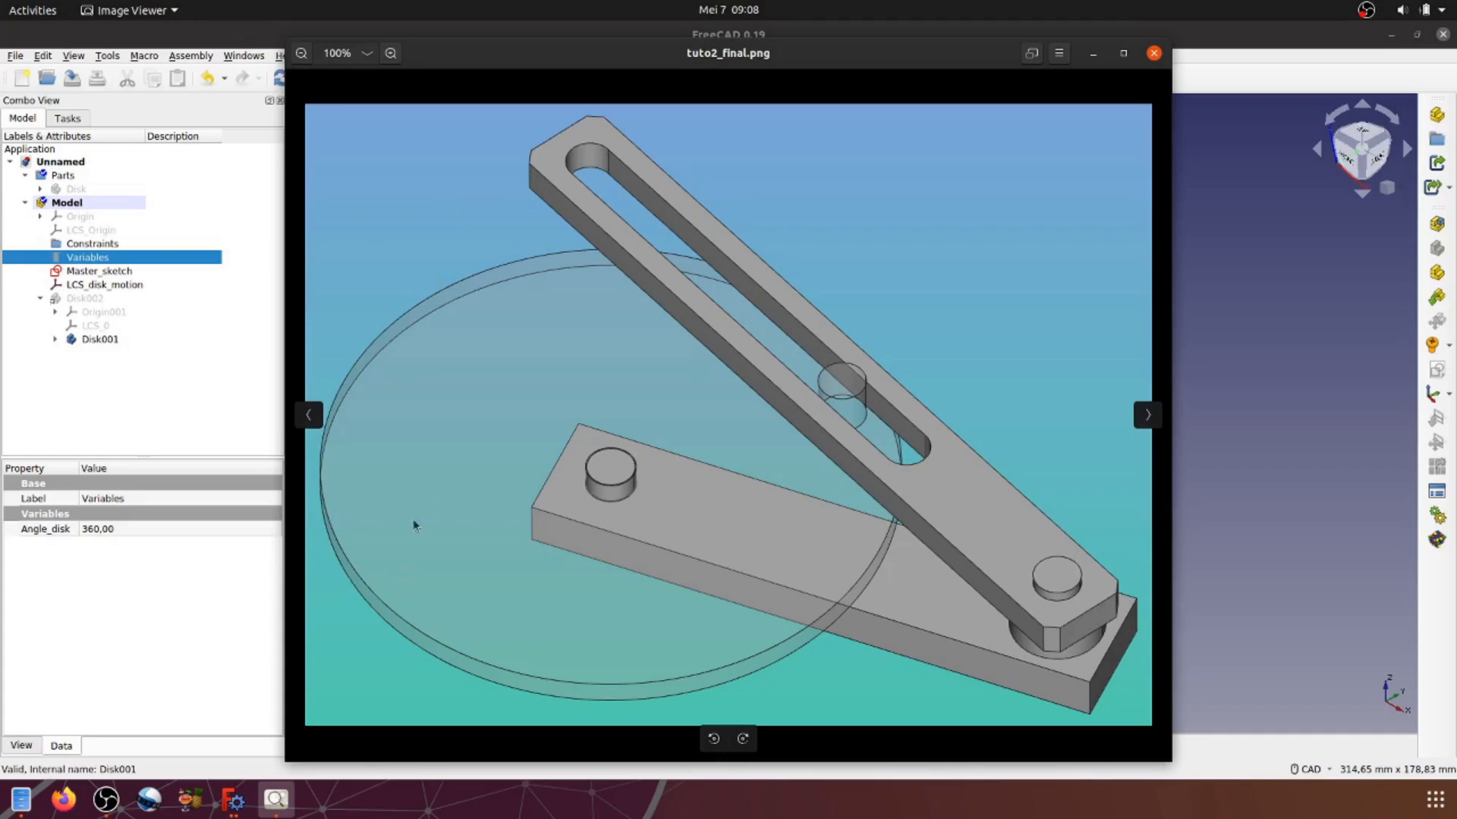
Step: Add the Float variable Arm_motion with a value of 200 to the assembly's Variables
left_click(1093, 53)
left_click(1093, 420)
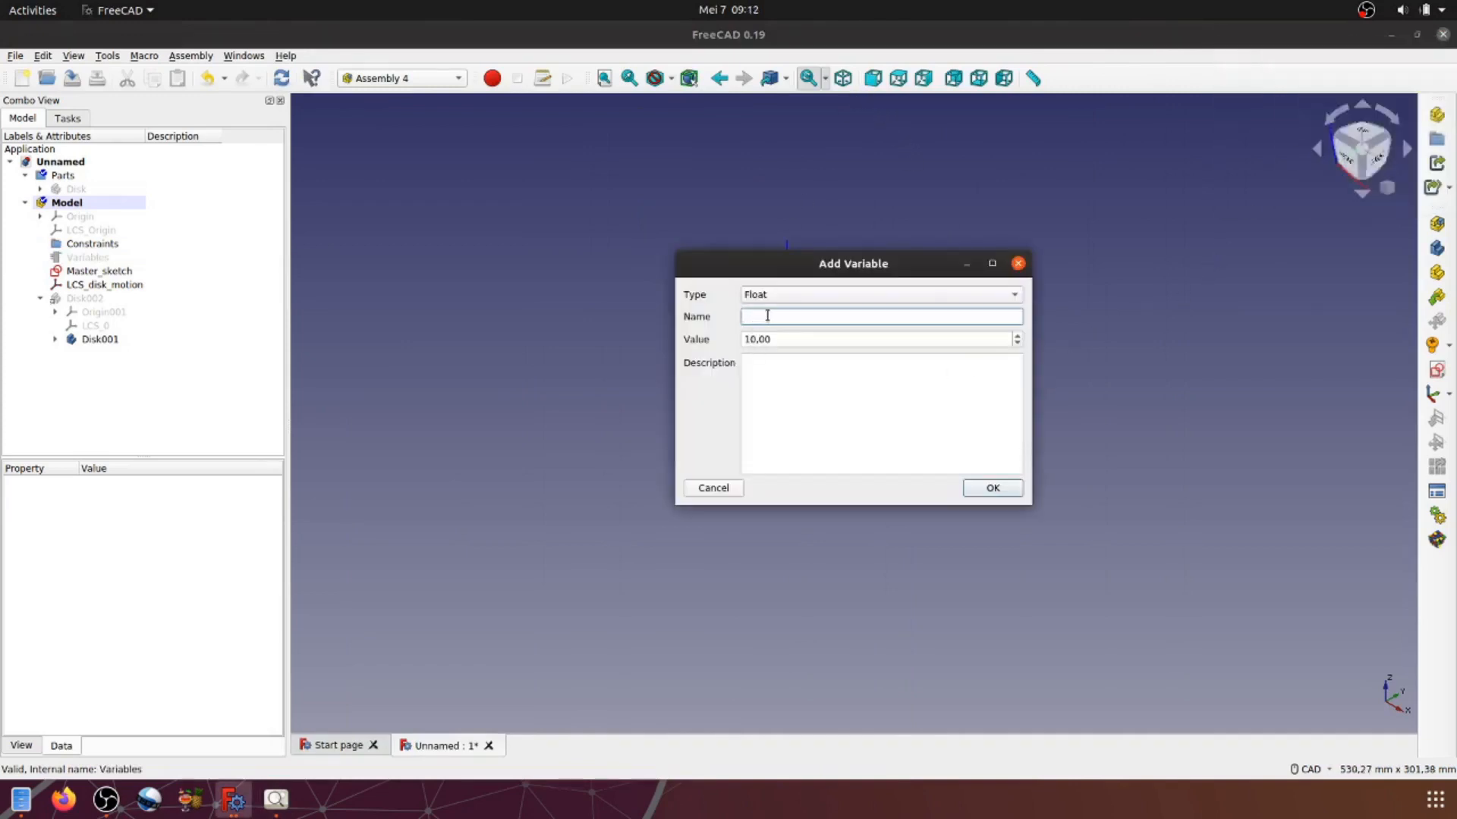
mouse_move(853, 271)
left_mouse_down()
mouse_move(1049, 416)
mouse_move(632, 383)
left_mouse_up()
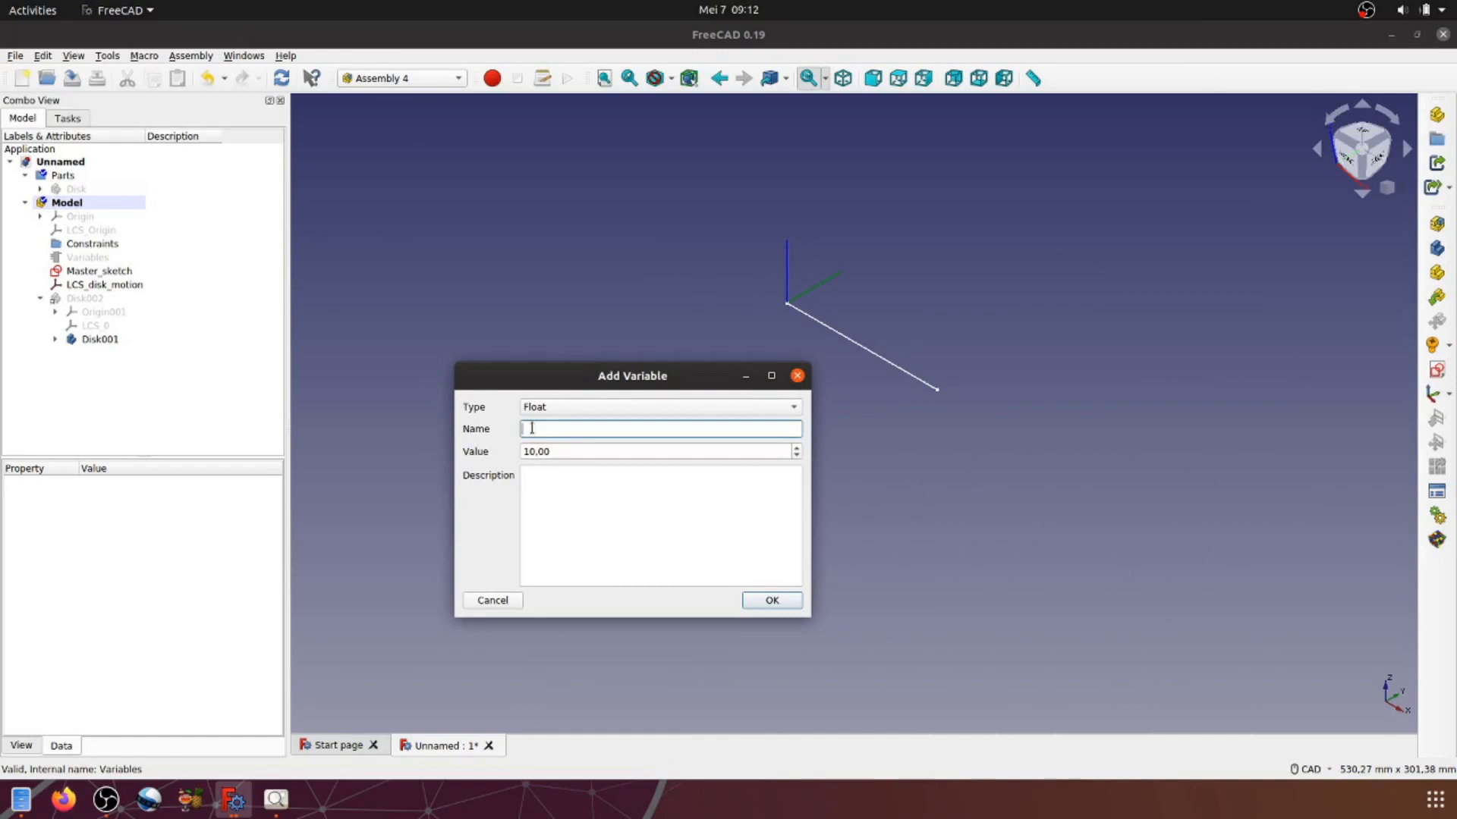
type("Dist_pivot_motion")
left_click_drag(568, 430, 522, 429)
type("Arm_motion")
left_click(556, 452)
double_click(556, 452)
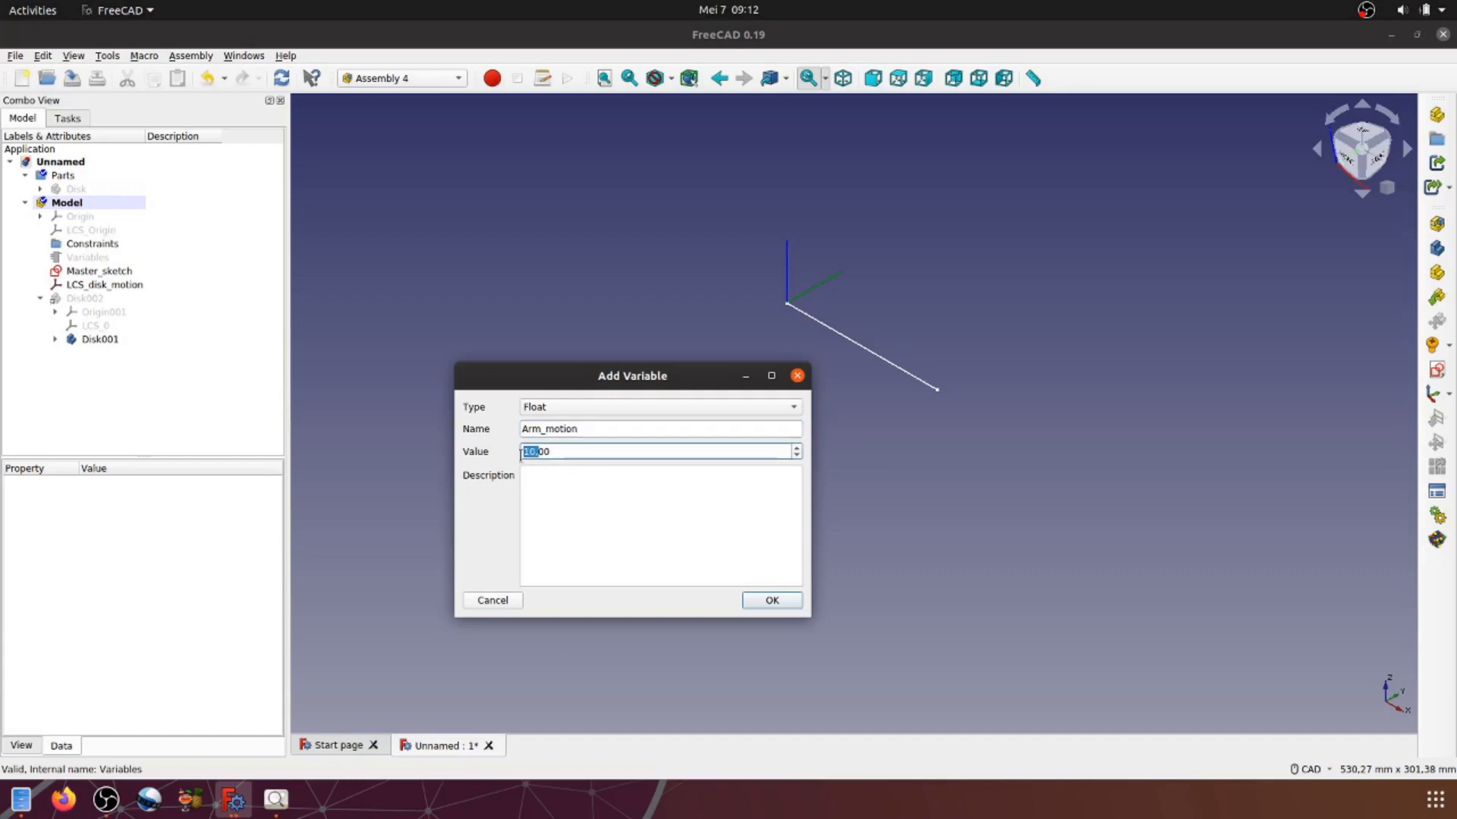
left_click_drag(556, 451, 523, 453)
type("200")
left_click(756, 603)
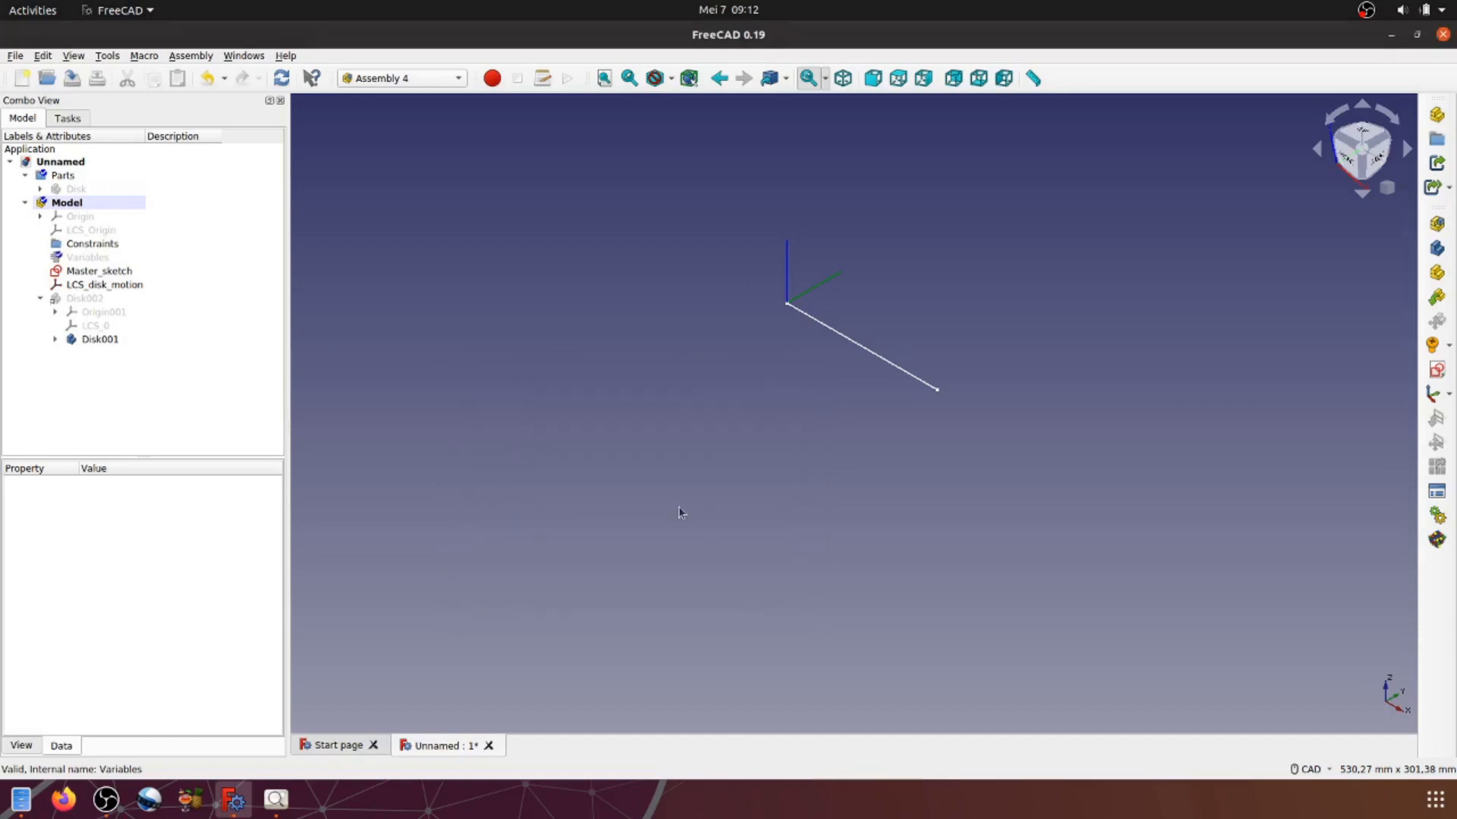
left_click(87, 257)
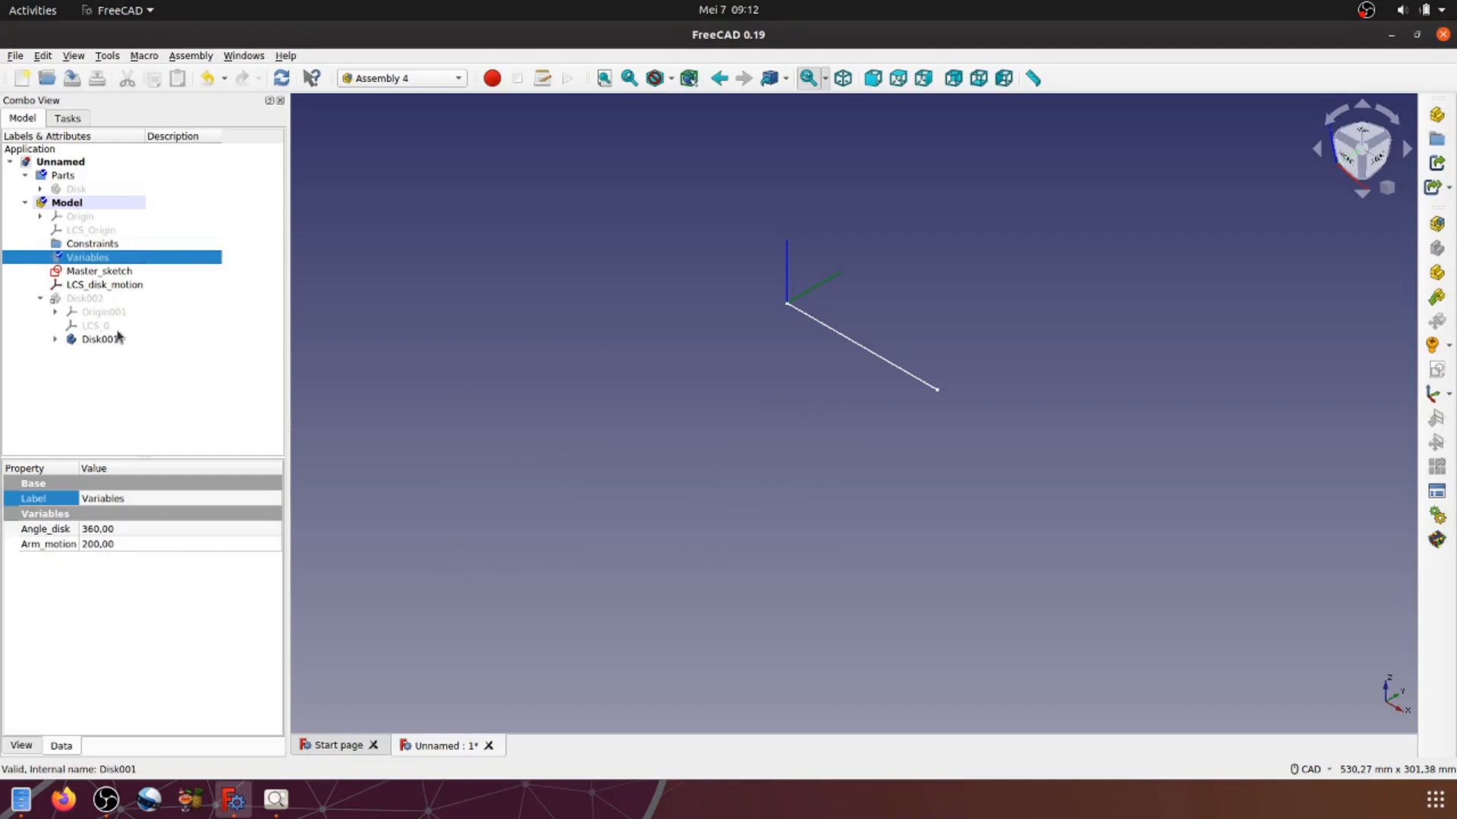
Step: Edit Master_sketch and draw a line from the horizontal line's free end to the vertical axis, about 92 mm below the origin
left_click(108, 275)
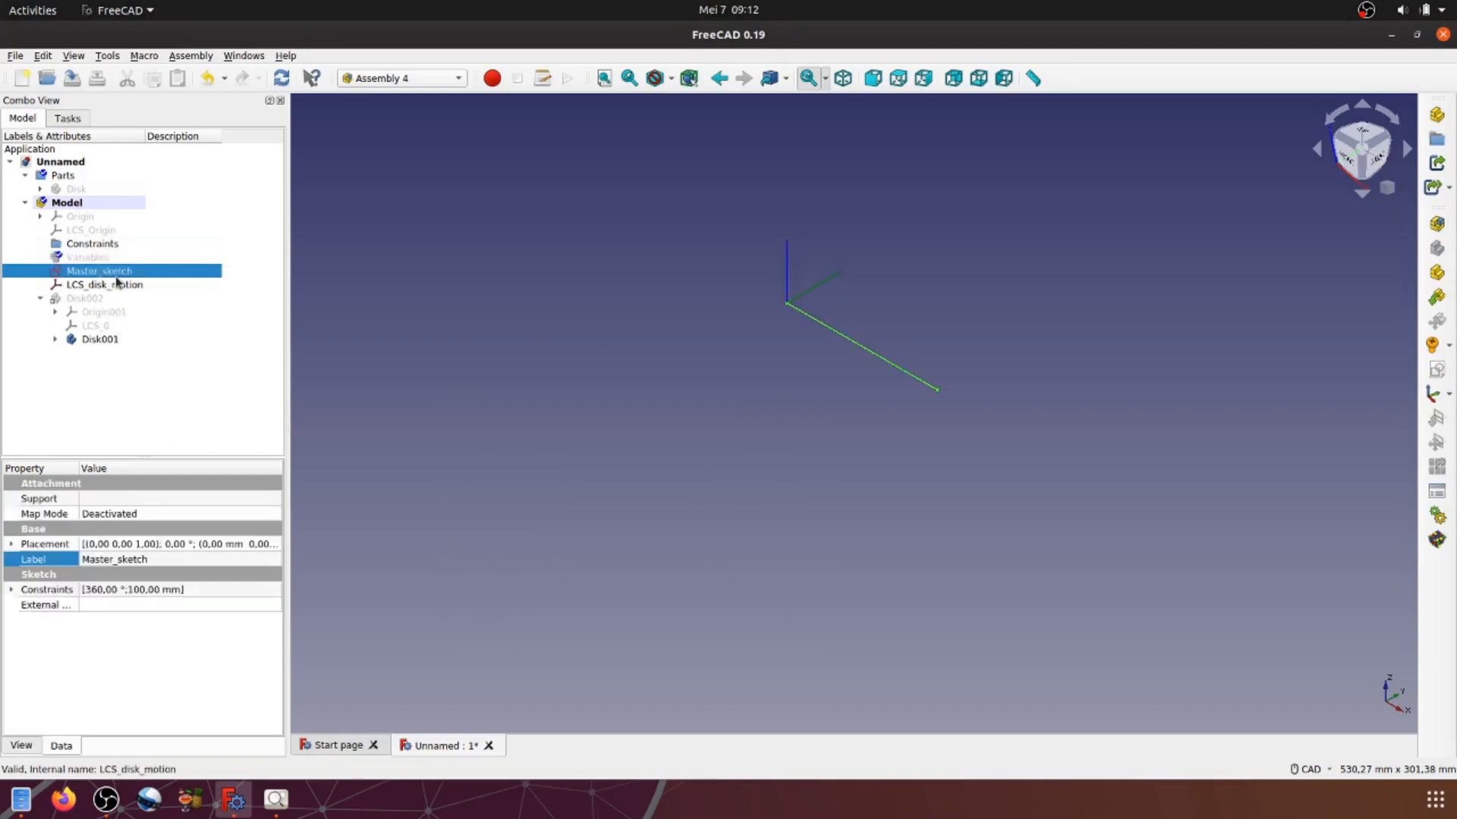
right_click(111, 278)
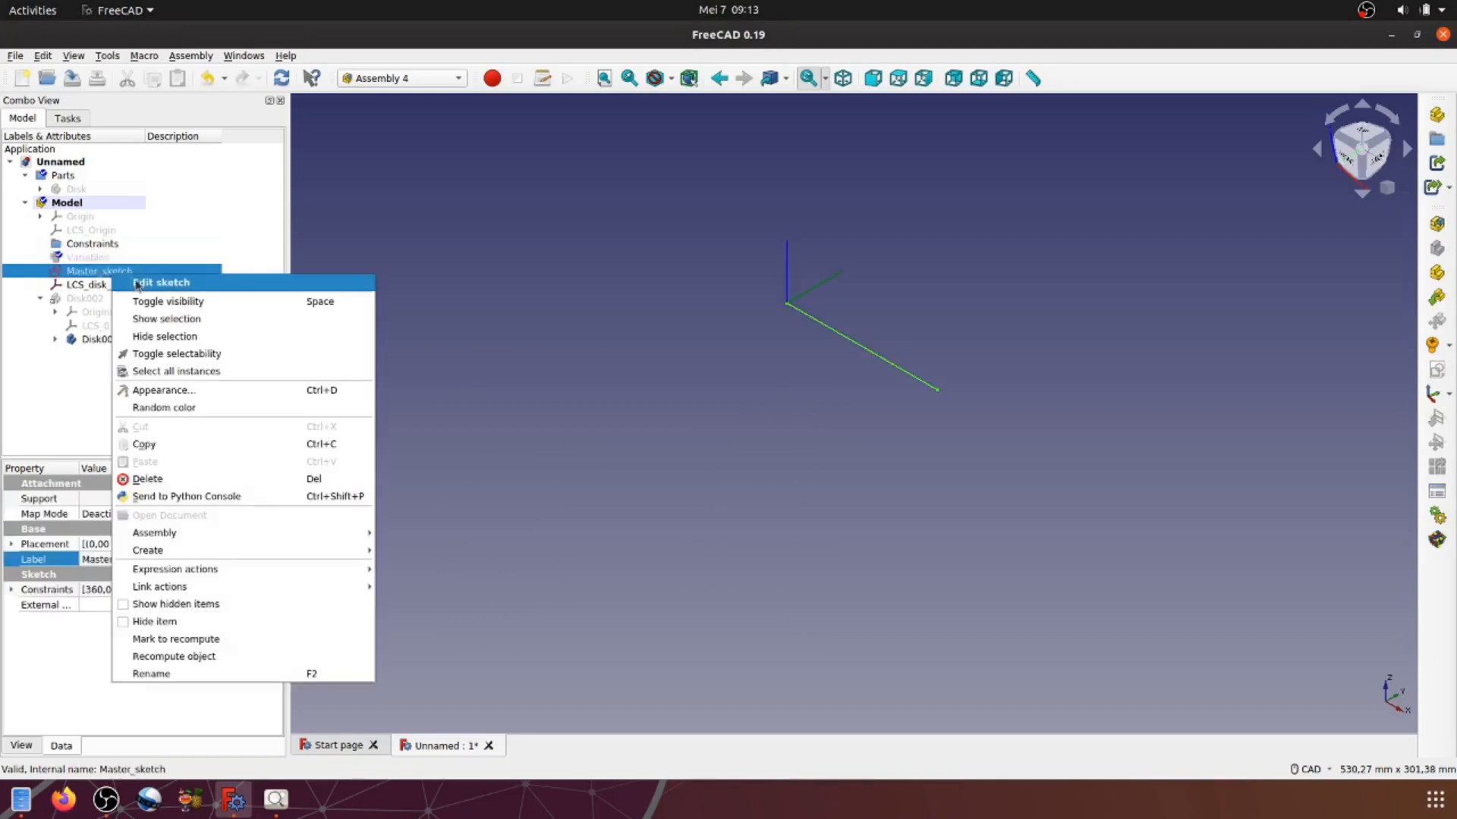
left_click(160, 283)
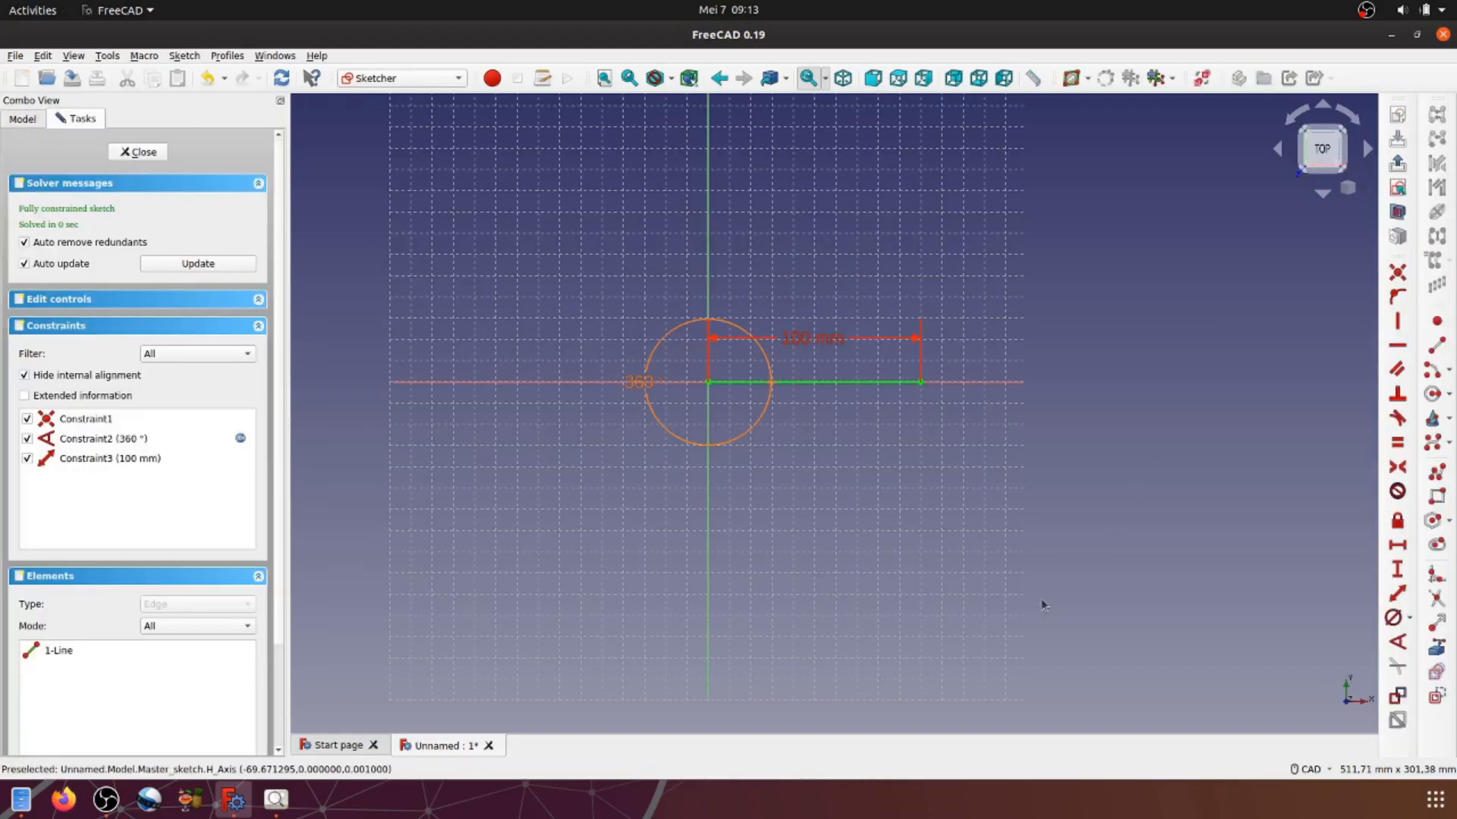
middle_click_drag(1045, 607, 975, 534)
scroll(872, 424, "up", 1)
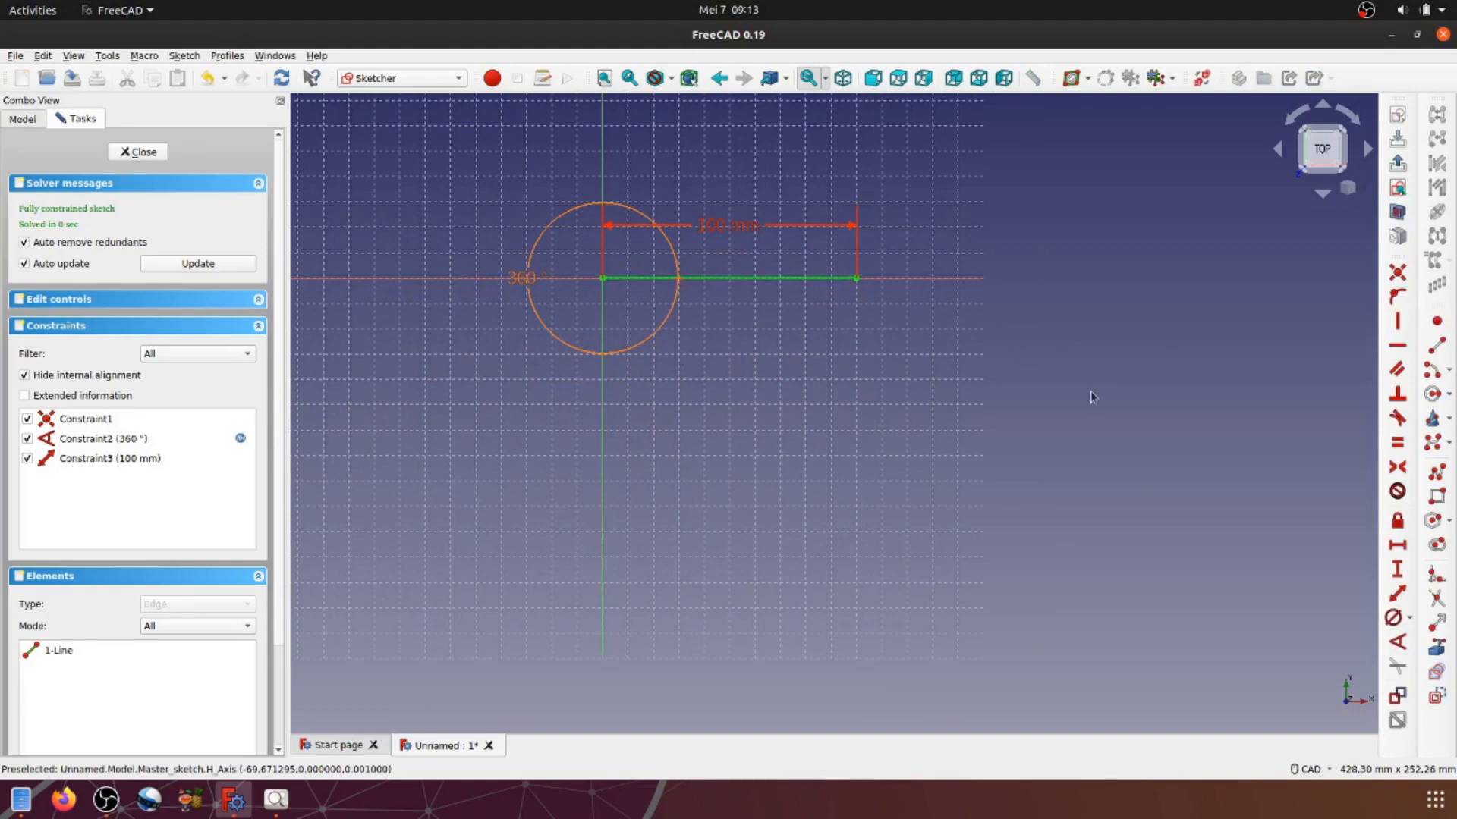
left_click(1398, 348)
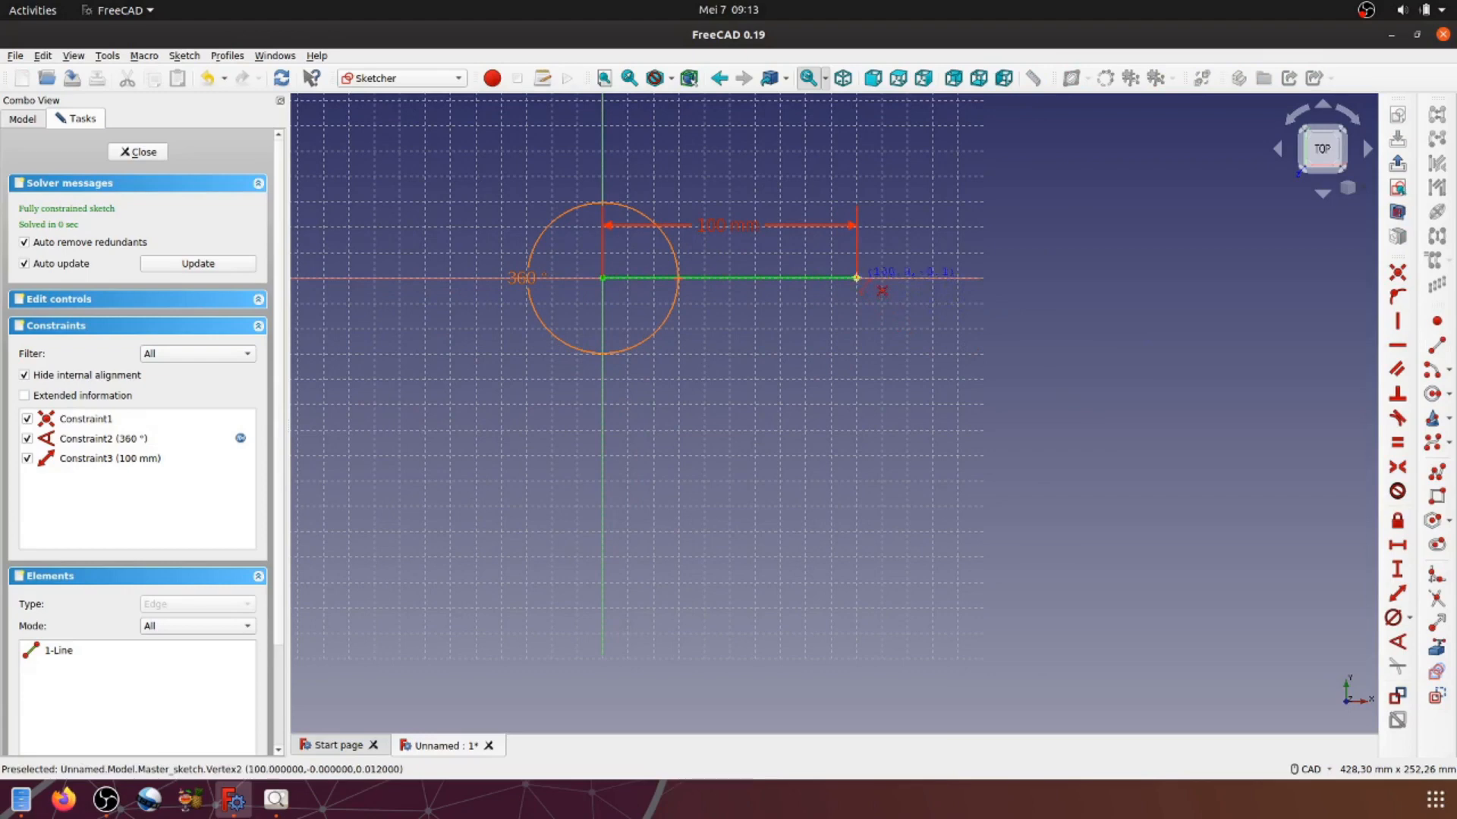
left_click(857, 277)
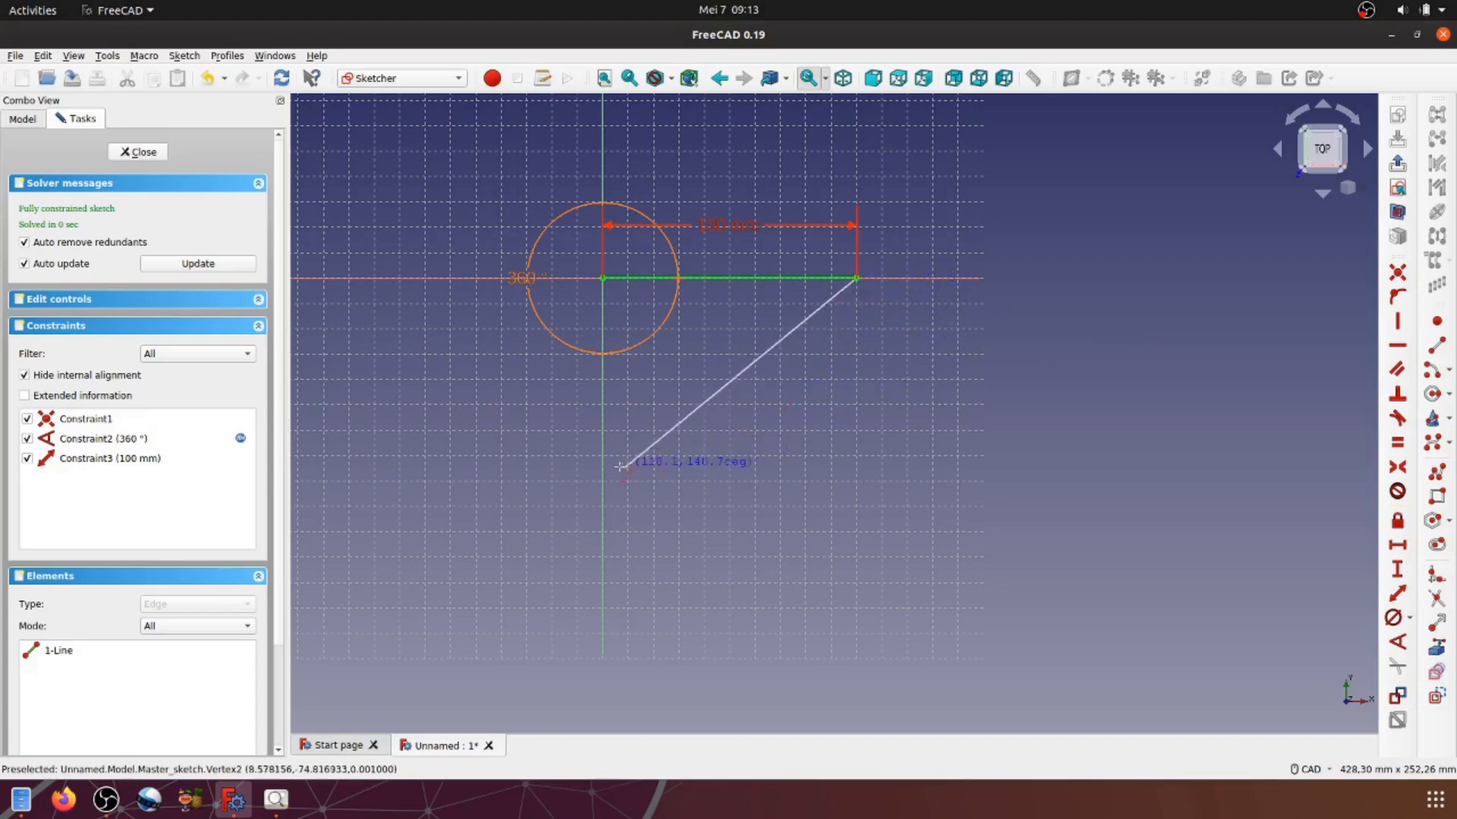
left_click(604, 509)
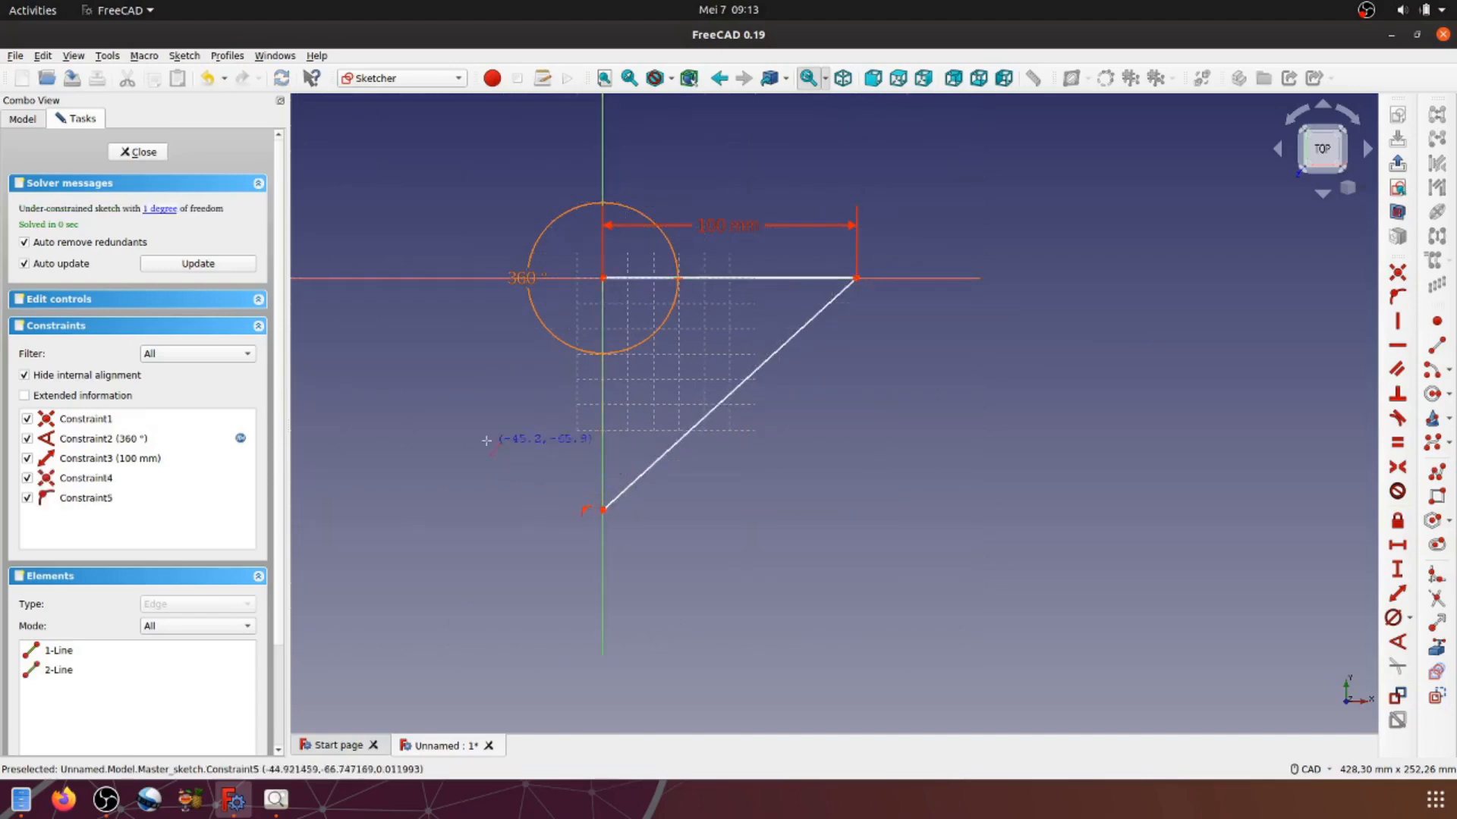
Step: Constrain the distance from the origin to the new line's lower endpoint to 200 mm, place the dimension left of the axis, and close the sketch
left_click(604, 280)
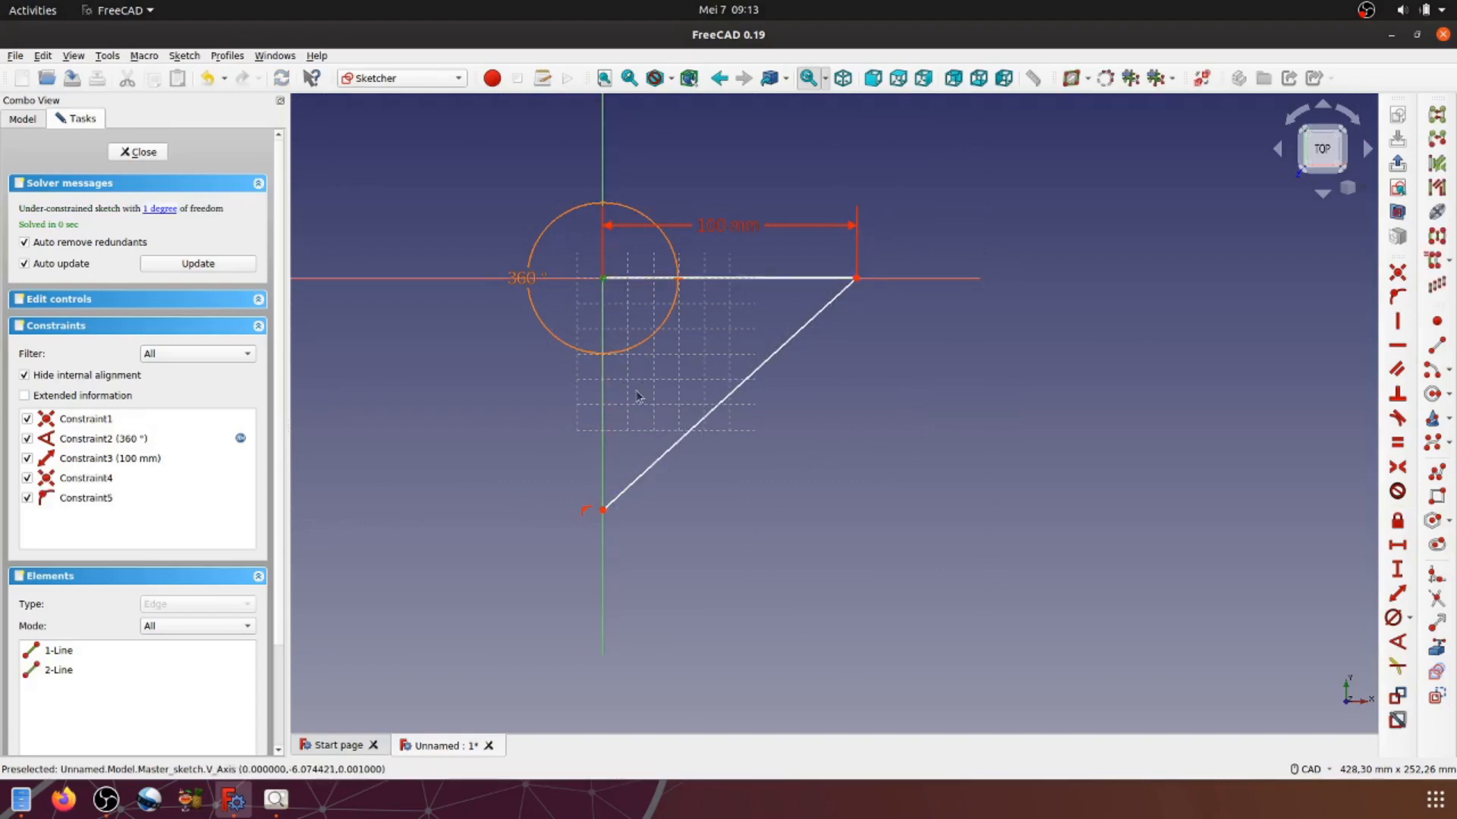
left_click(604, 511)
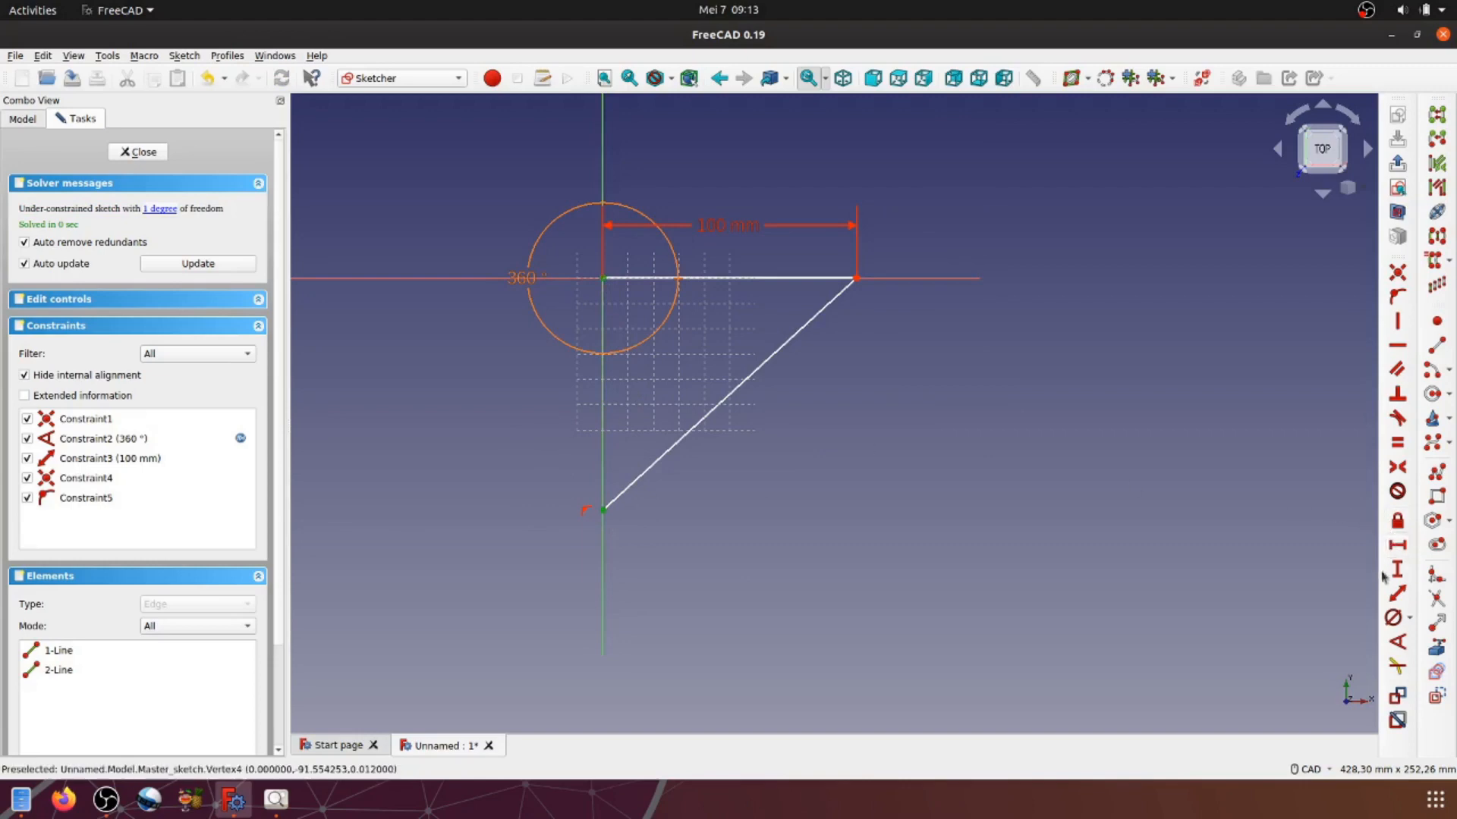
left_click(1394, 597)
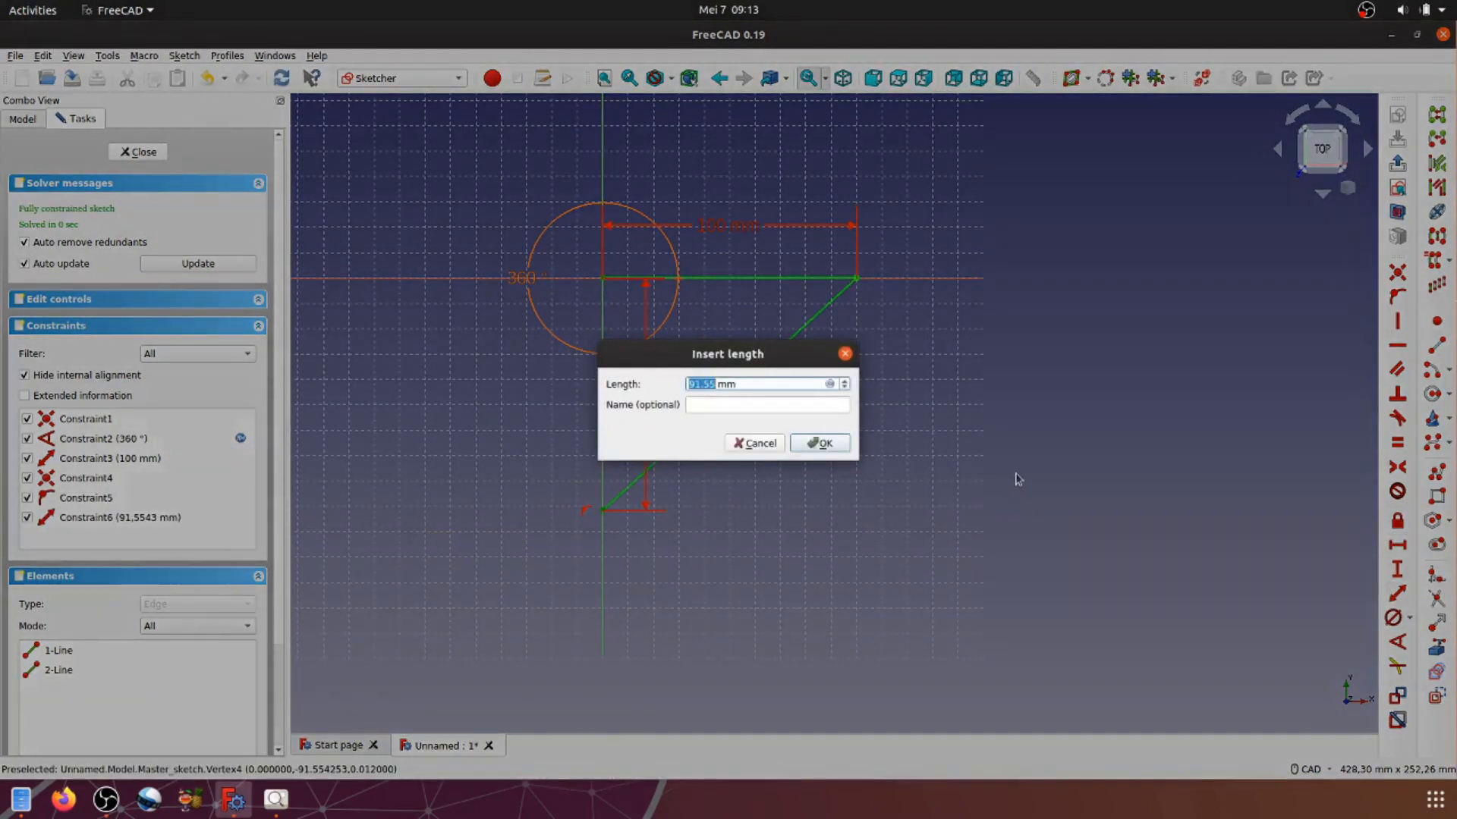
type("200")
left_click(828, 447)
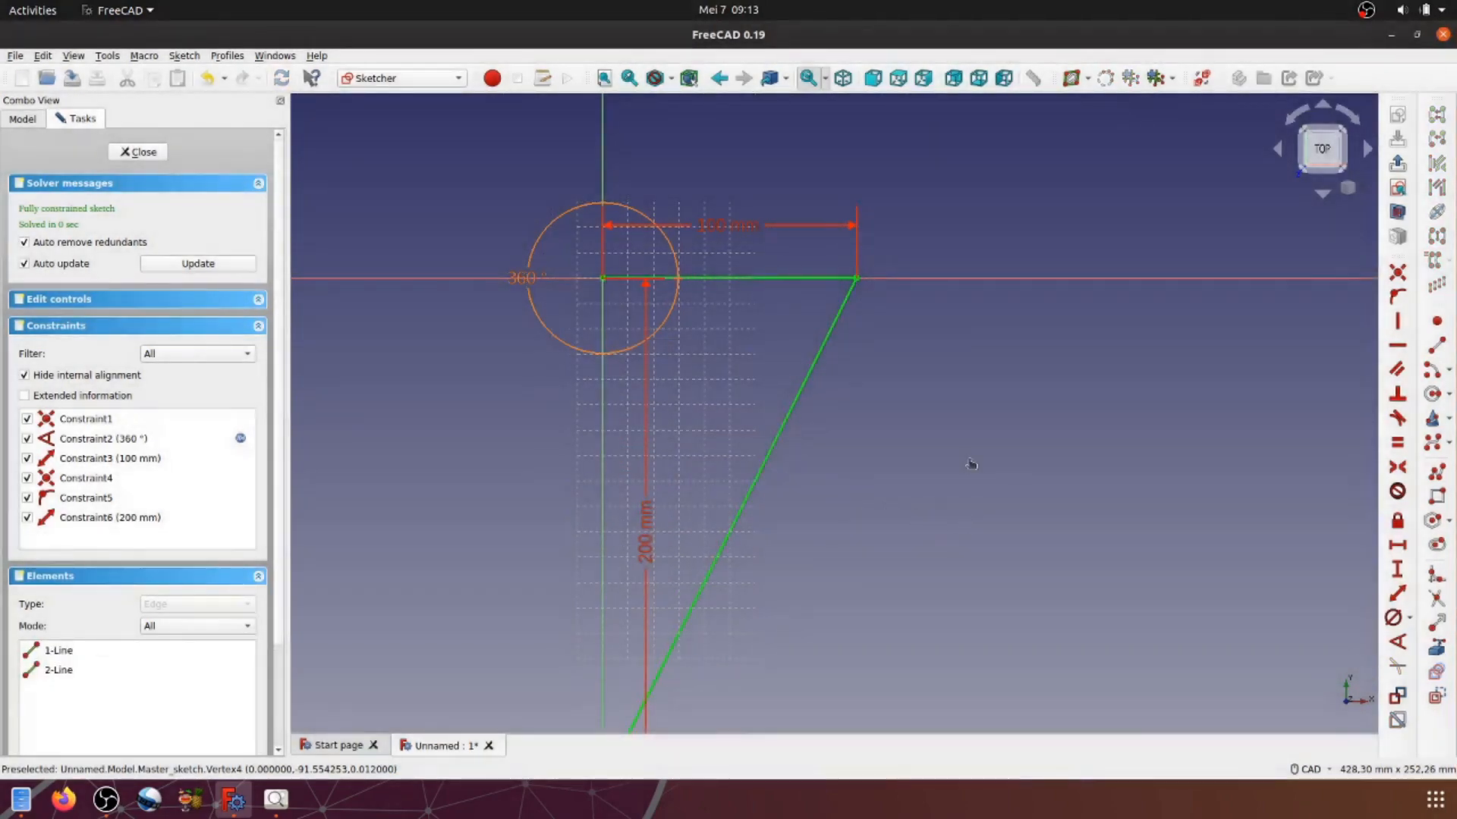
middle_click_drag(973, 492, 976, 408)
scroll(976, 413, "down", 3)
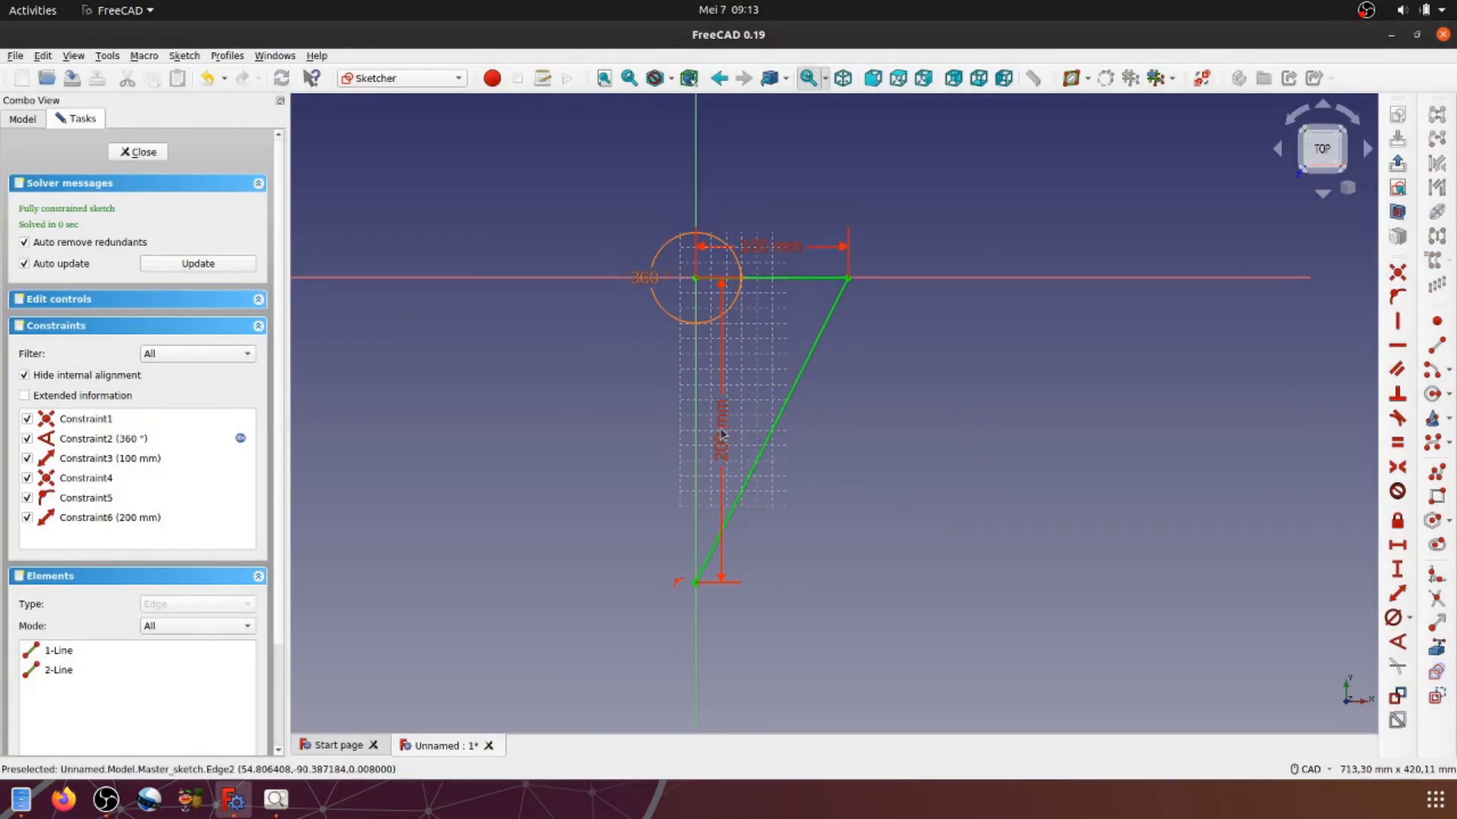
left_click_drag(722, 456, 618, 448)
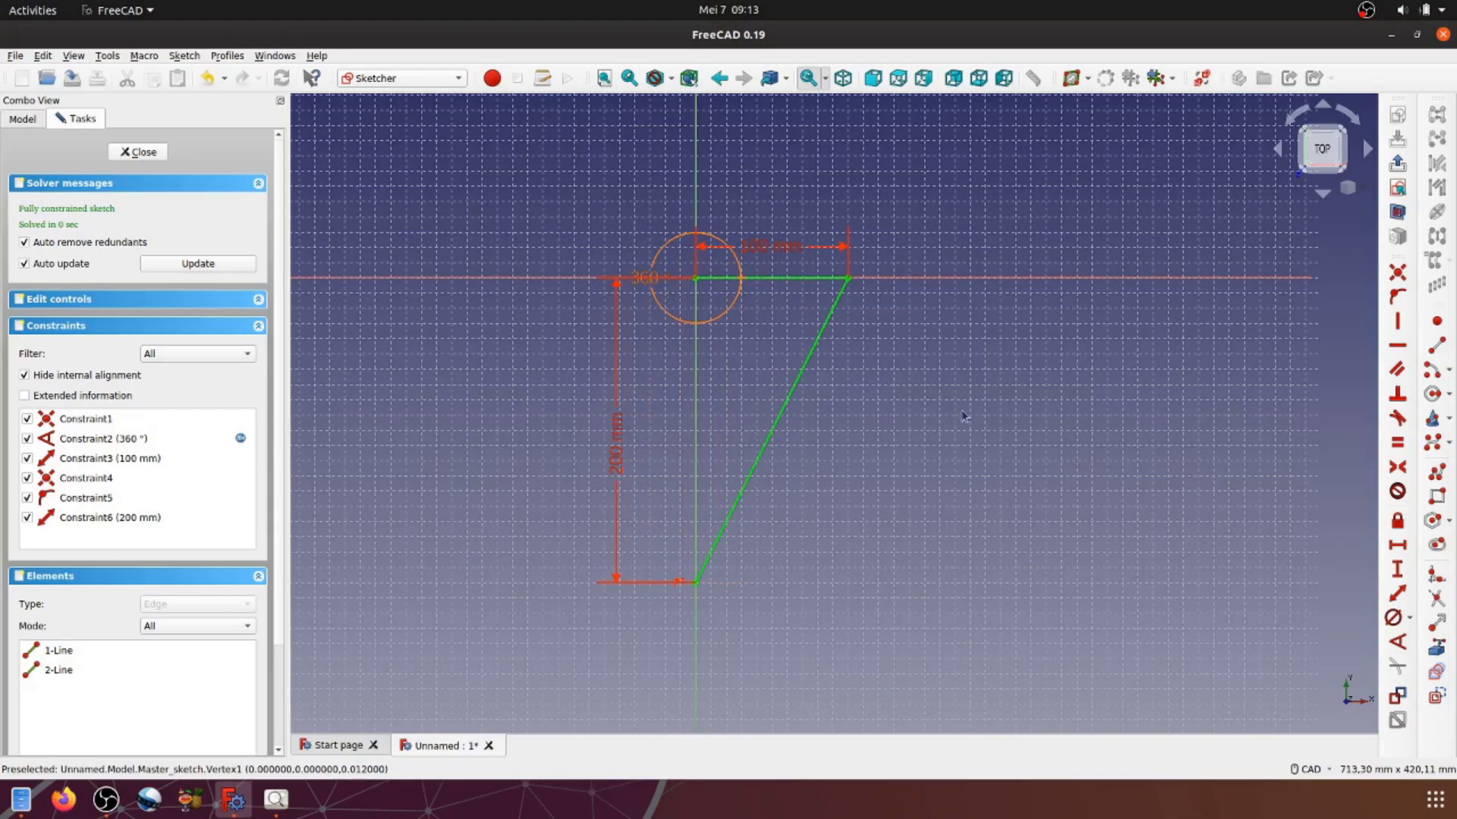
left_click(1388, 168)
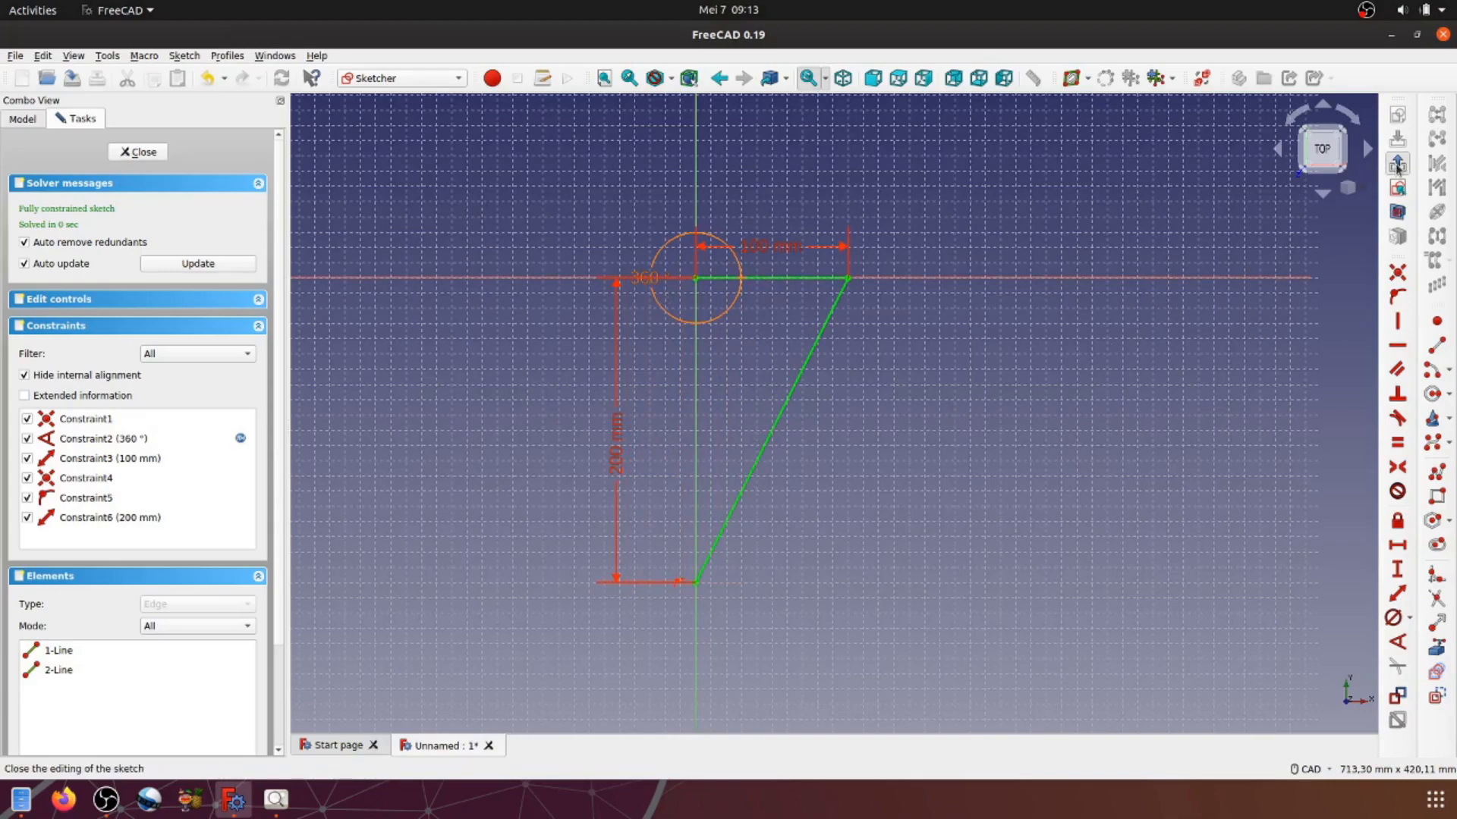
left_click(1045, 282)
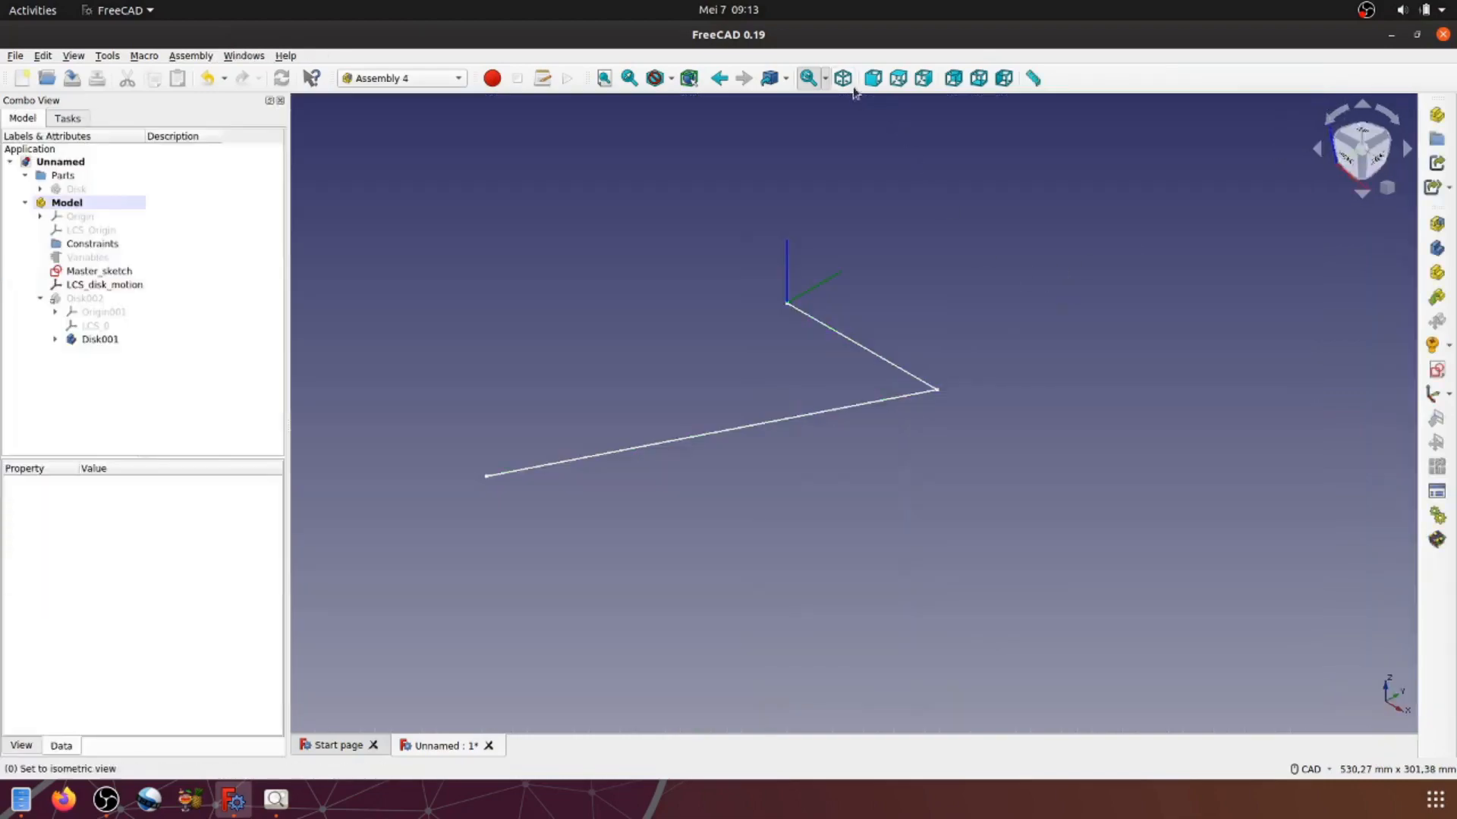
Step: Collapse Disk002 in the model tree and create a new local coordinate system named LCS_arm_motion in the assembly
mouse_move(998, 426)
middle_mouse_down()
mouse_move(965, 384)
mouse_move(972, 448)
mouse_move(972, 409)
middle_mouse_up()
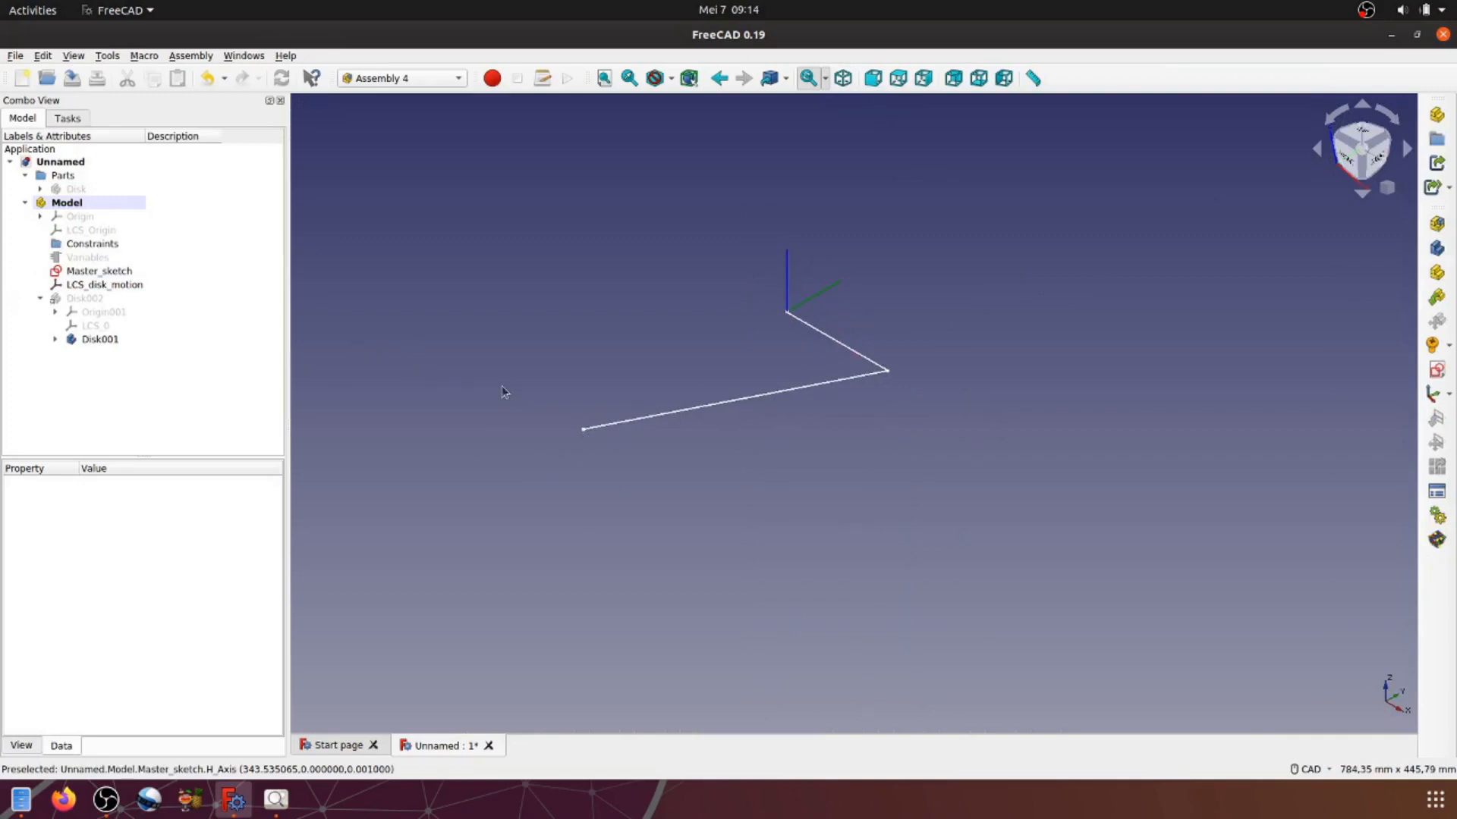
left_click(40, 299)
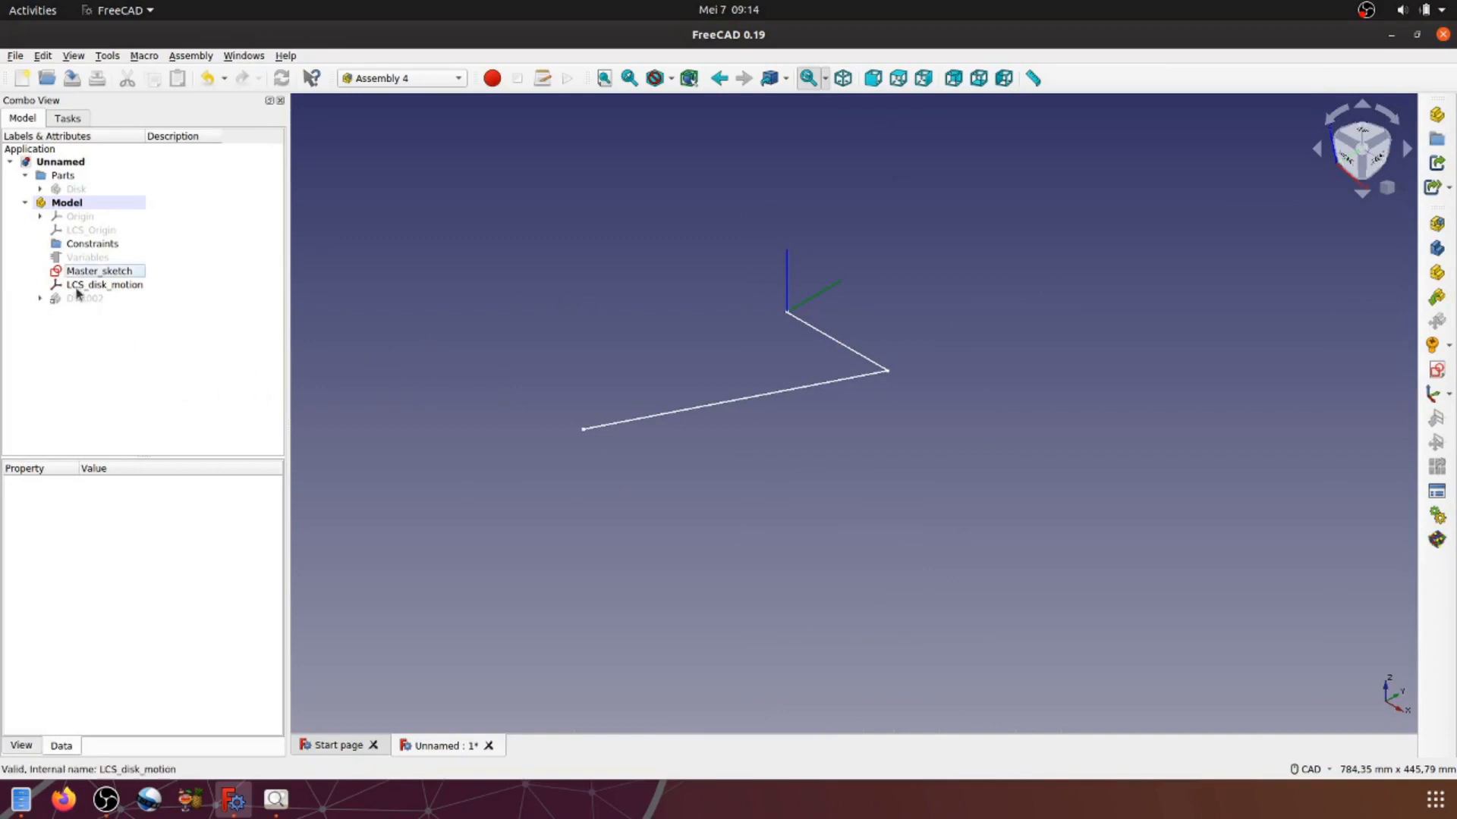
left_click(1433, 398)
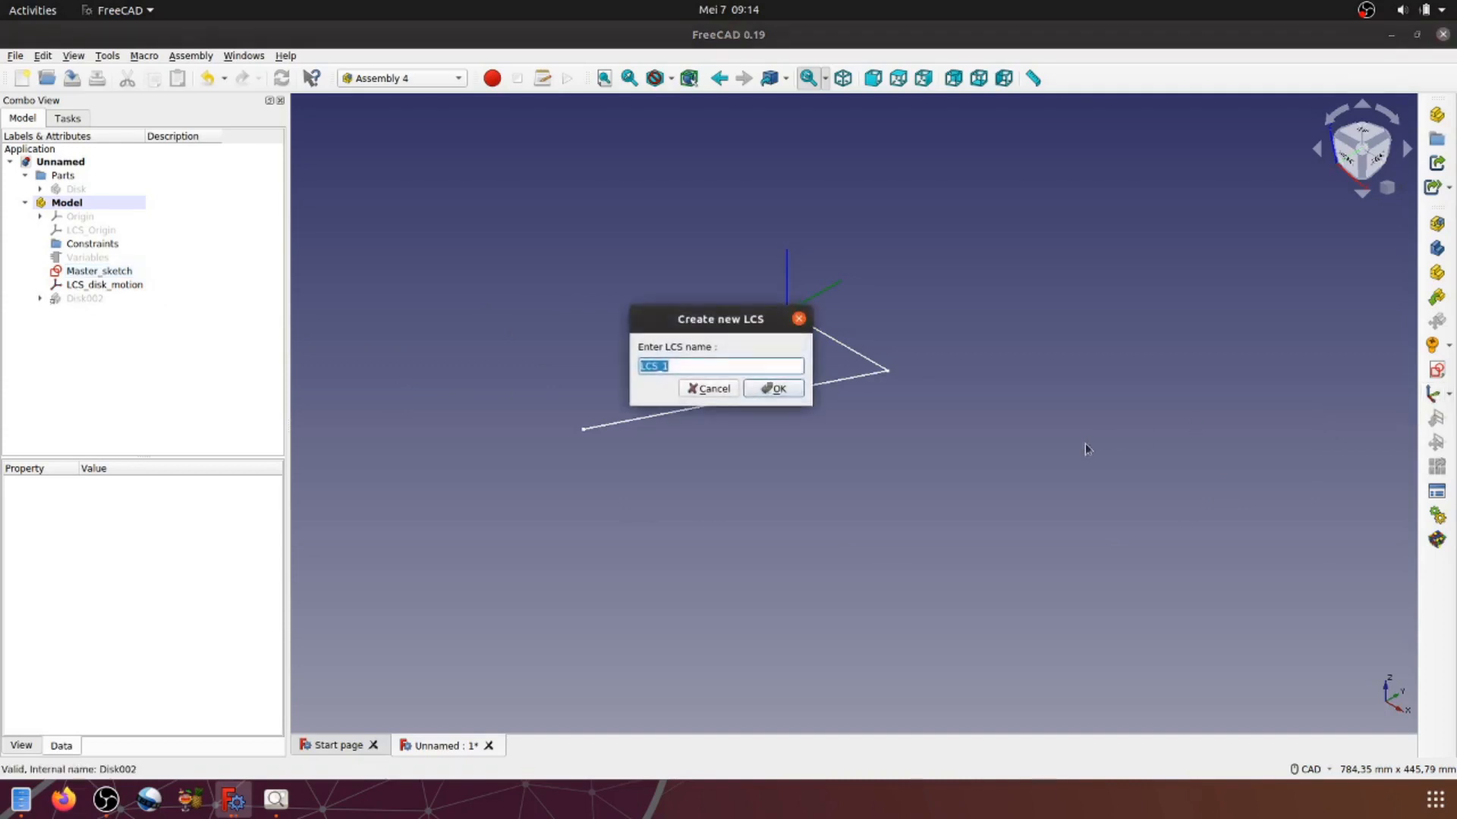
type("LCS")
type("_arm_motion")
left_click(784, 390)
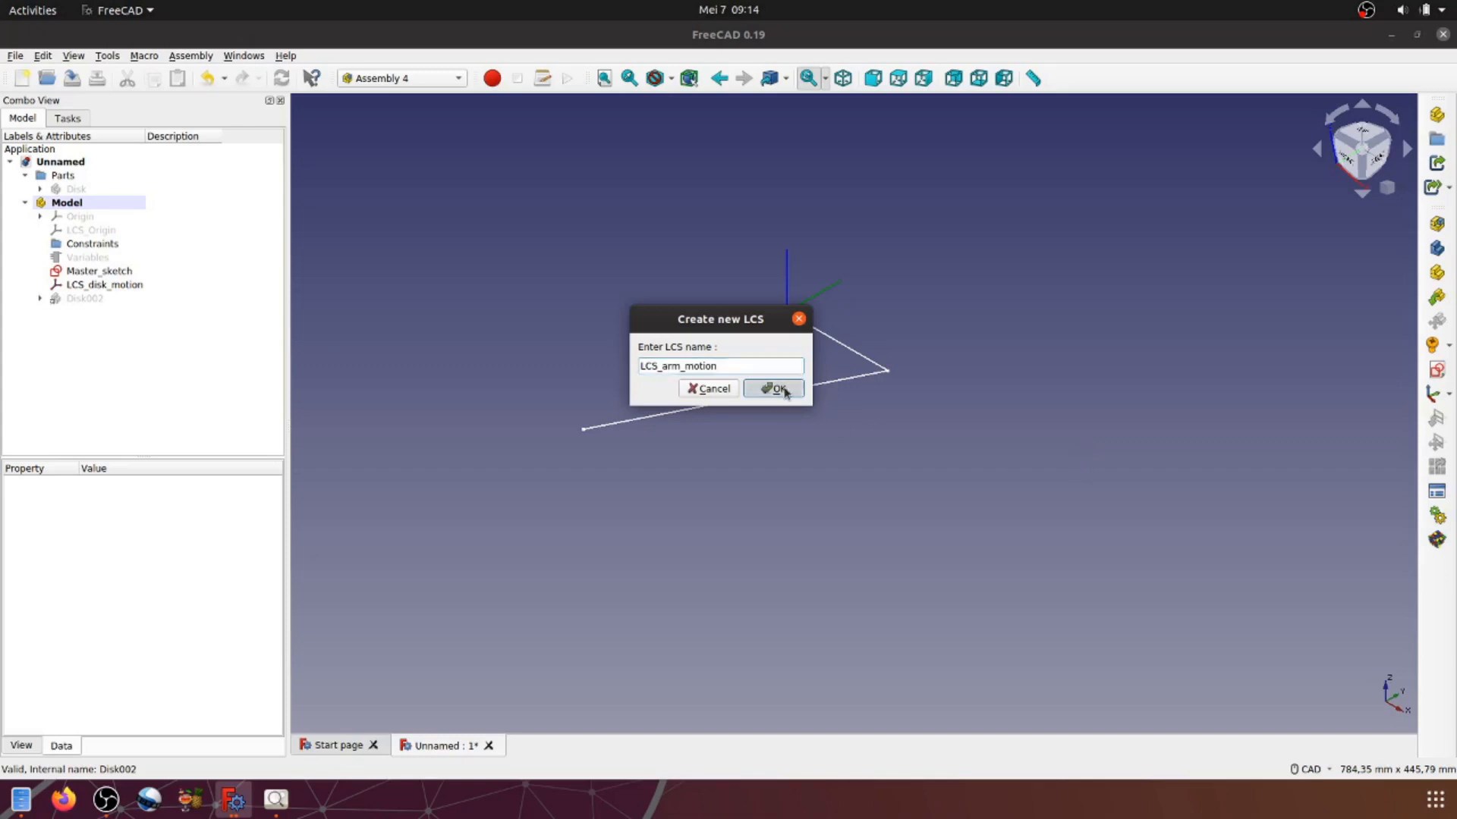
left_click(879, 533)
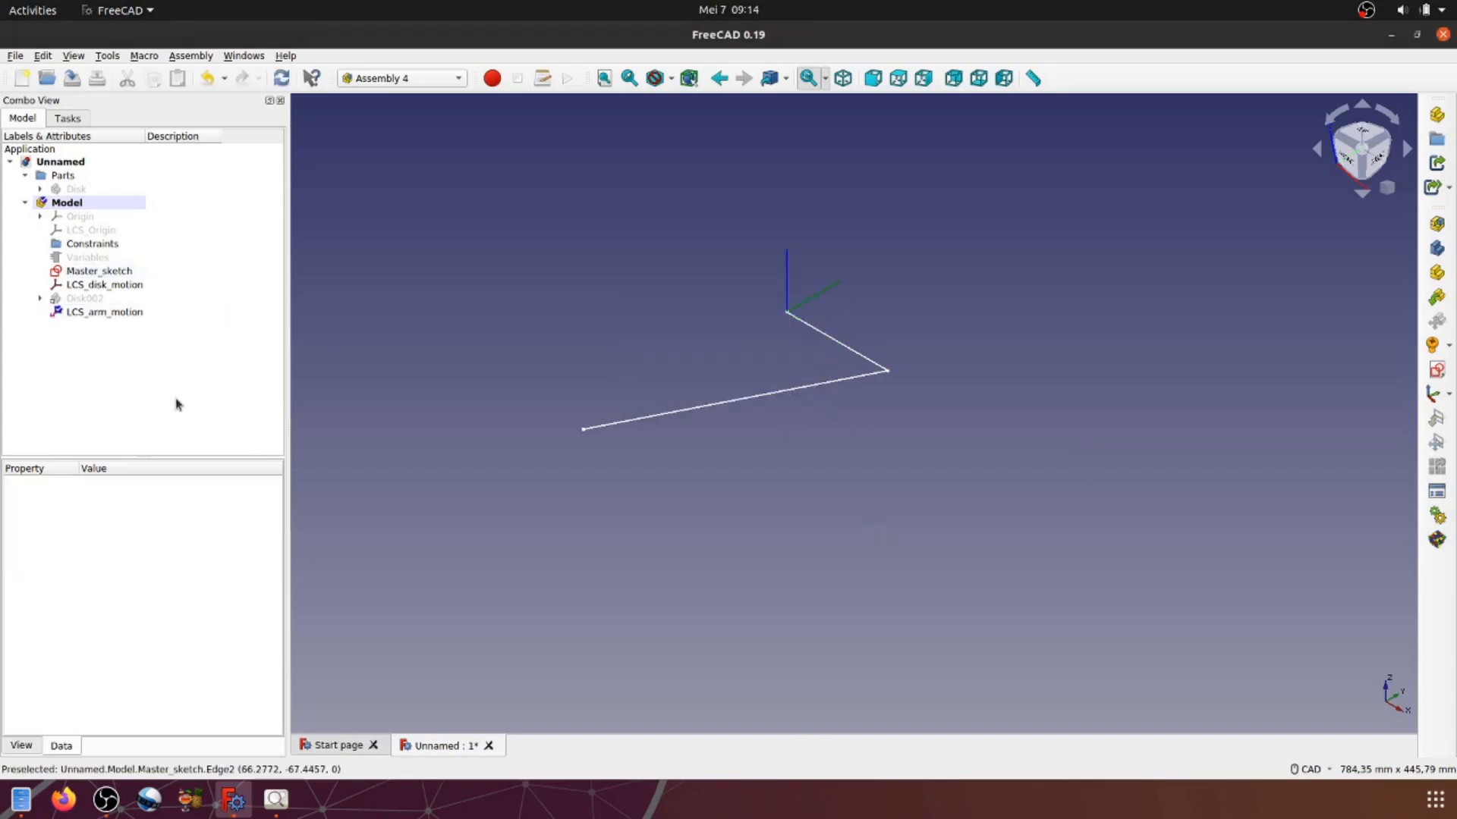
Step: Attach LCS_arm_motion to the new sketch line's lower endpoint and the line itself in Align O-X-Y mode, and close the report view
left_click(118, 313)
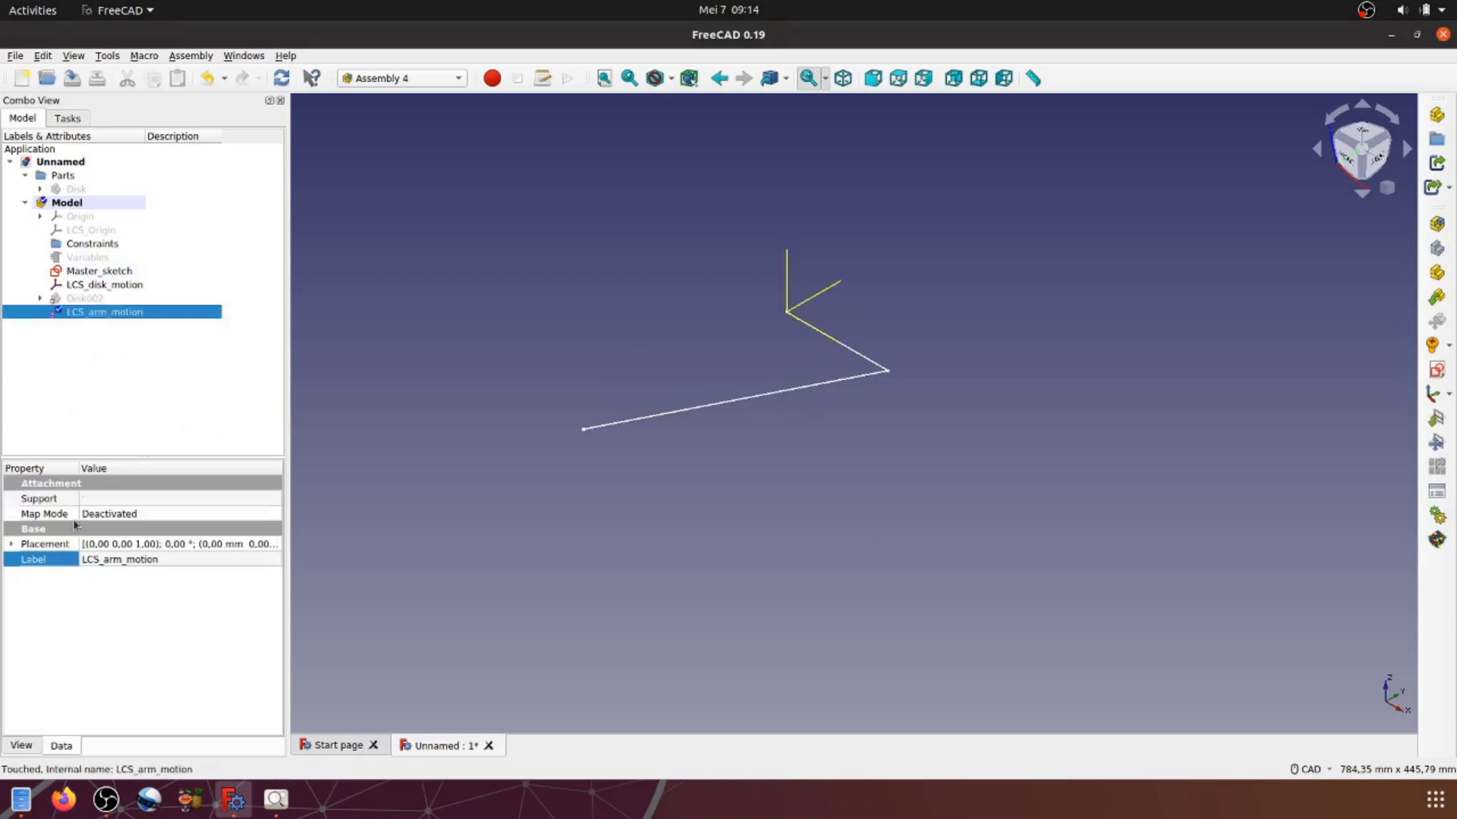
left_click(272, 517)
left_click(275, 515)
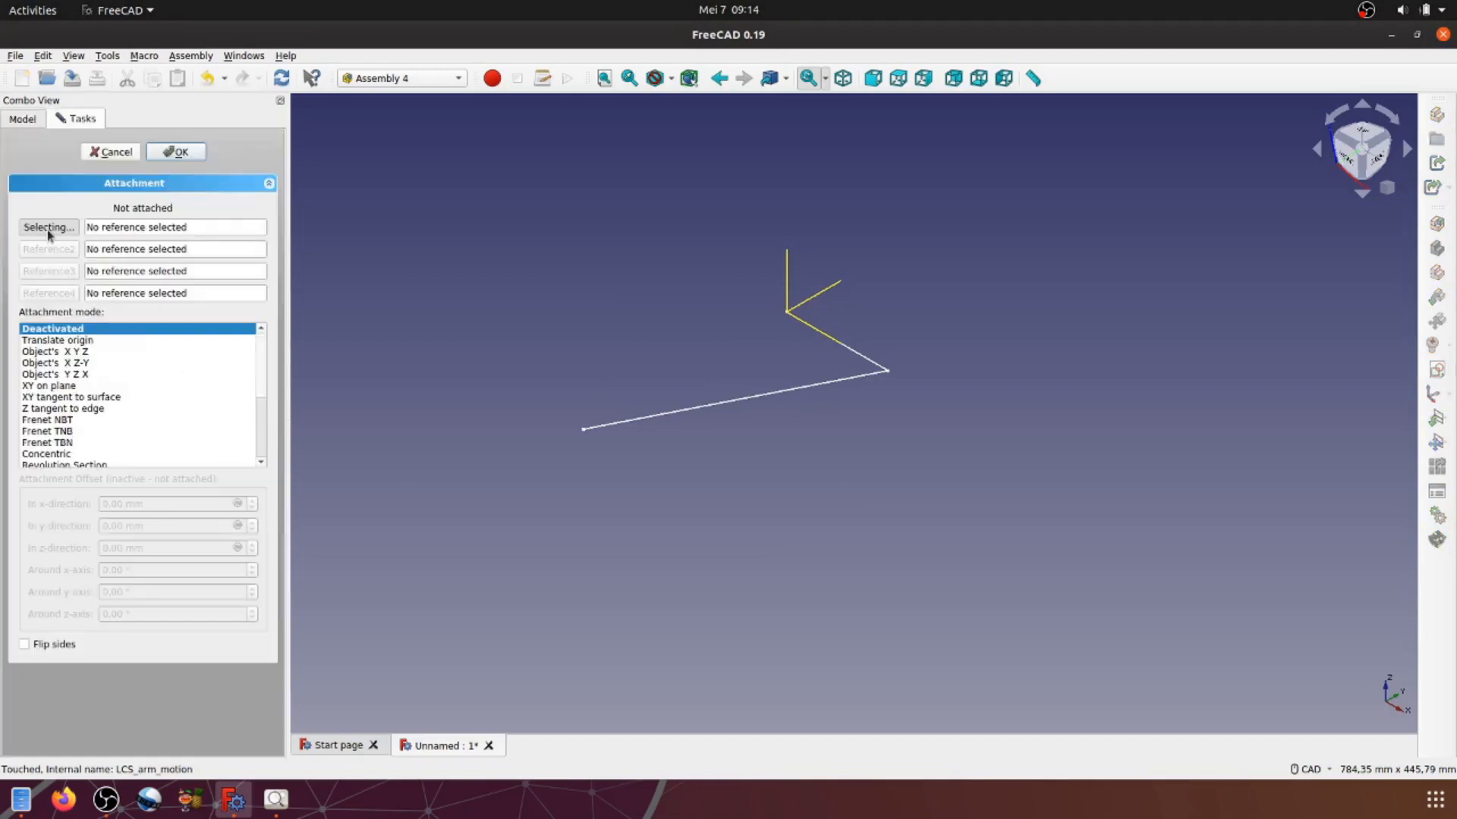
left_click(583, 430)
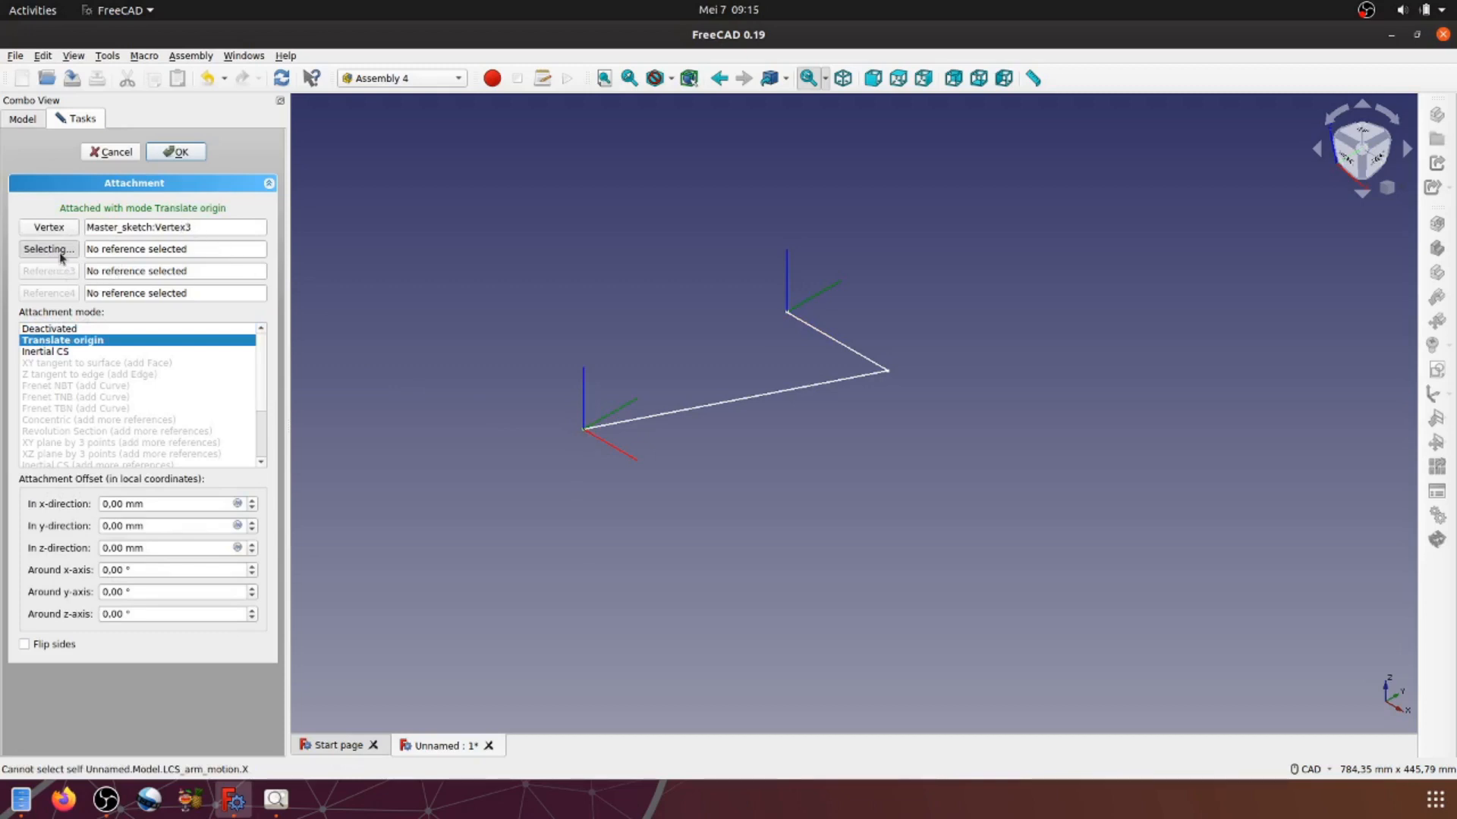
left_click(702, 413)
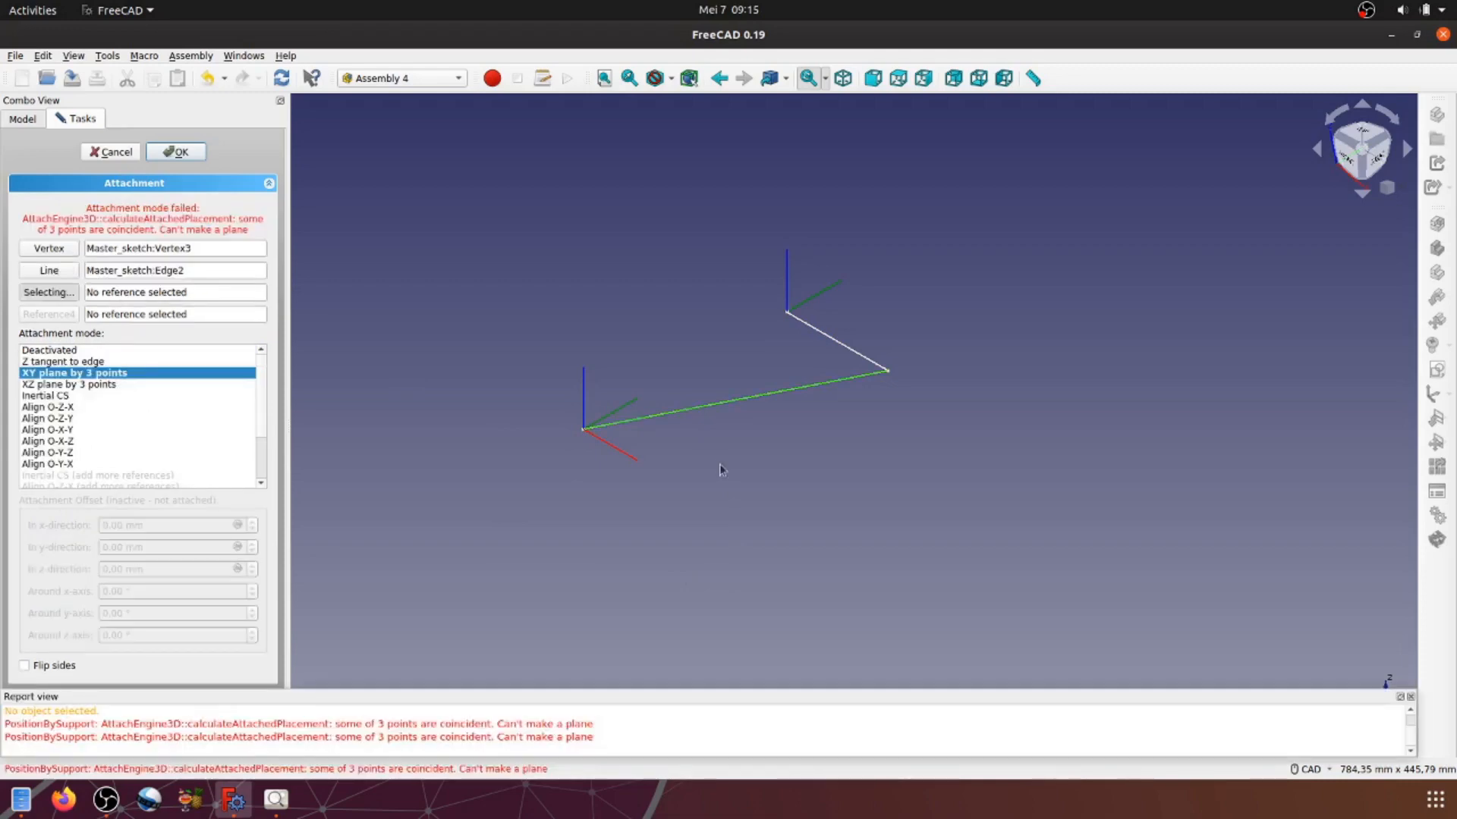
left_click(64, 432)
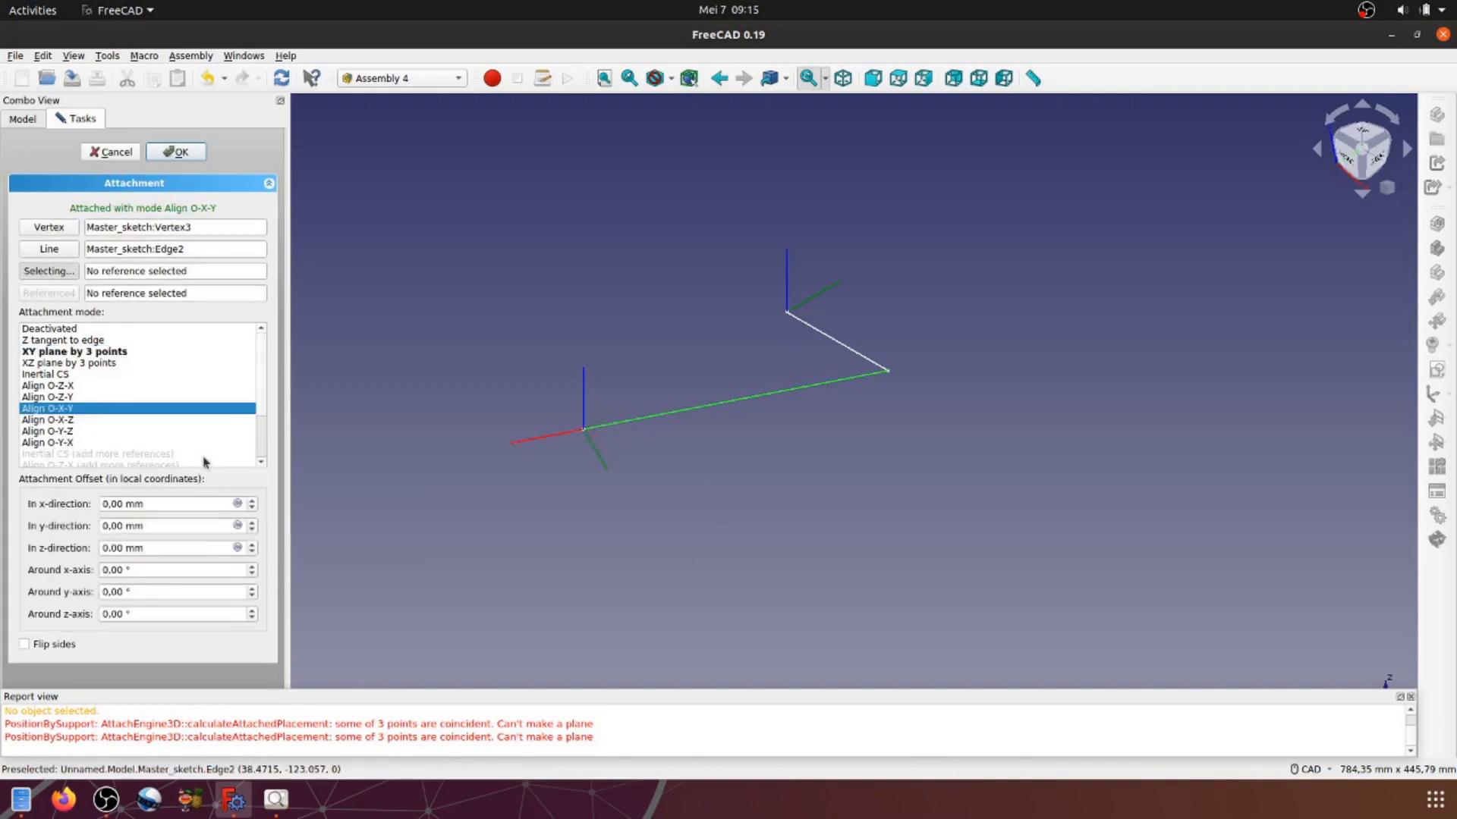
left_click(182, 154)
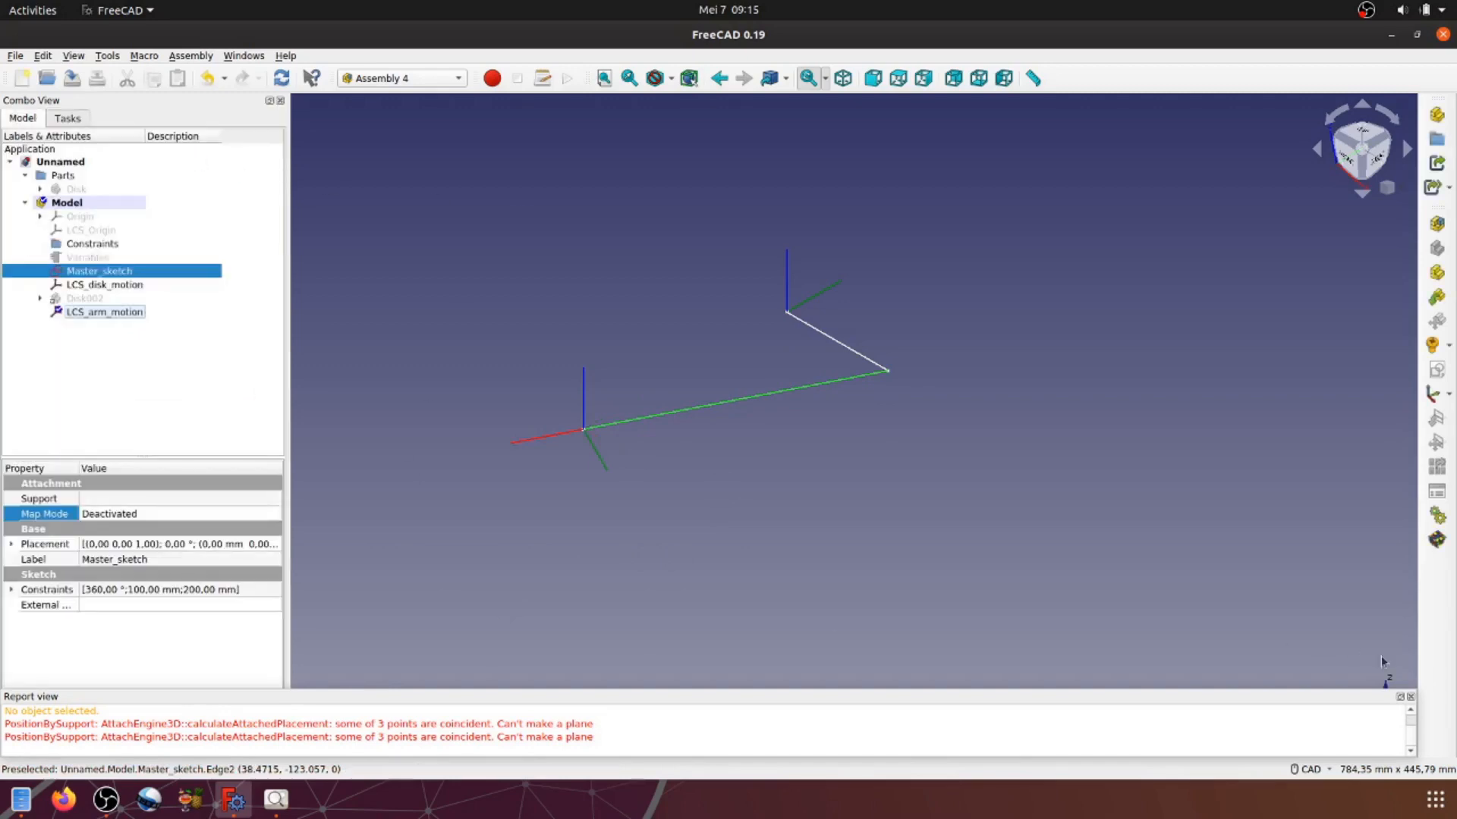
left_click(1411, 696)
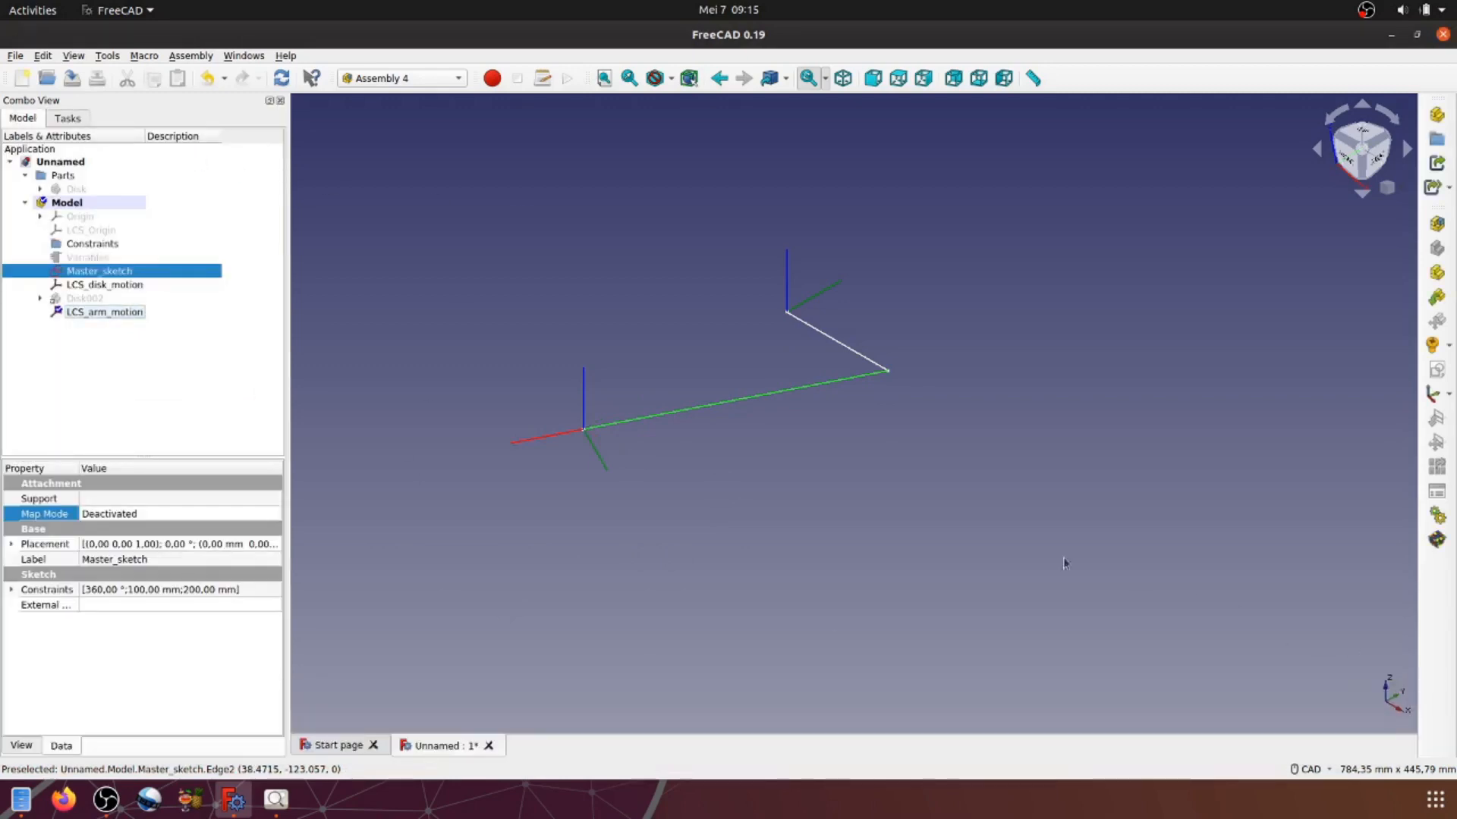
left_click(955, 497)
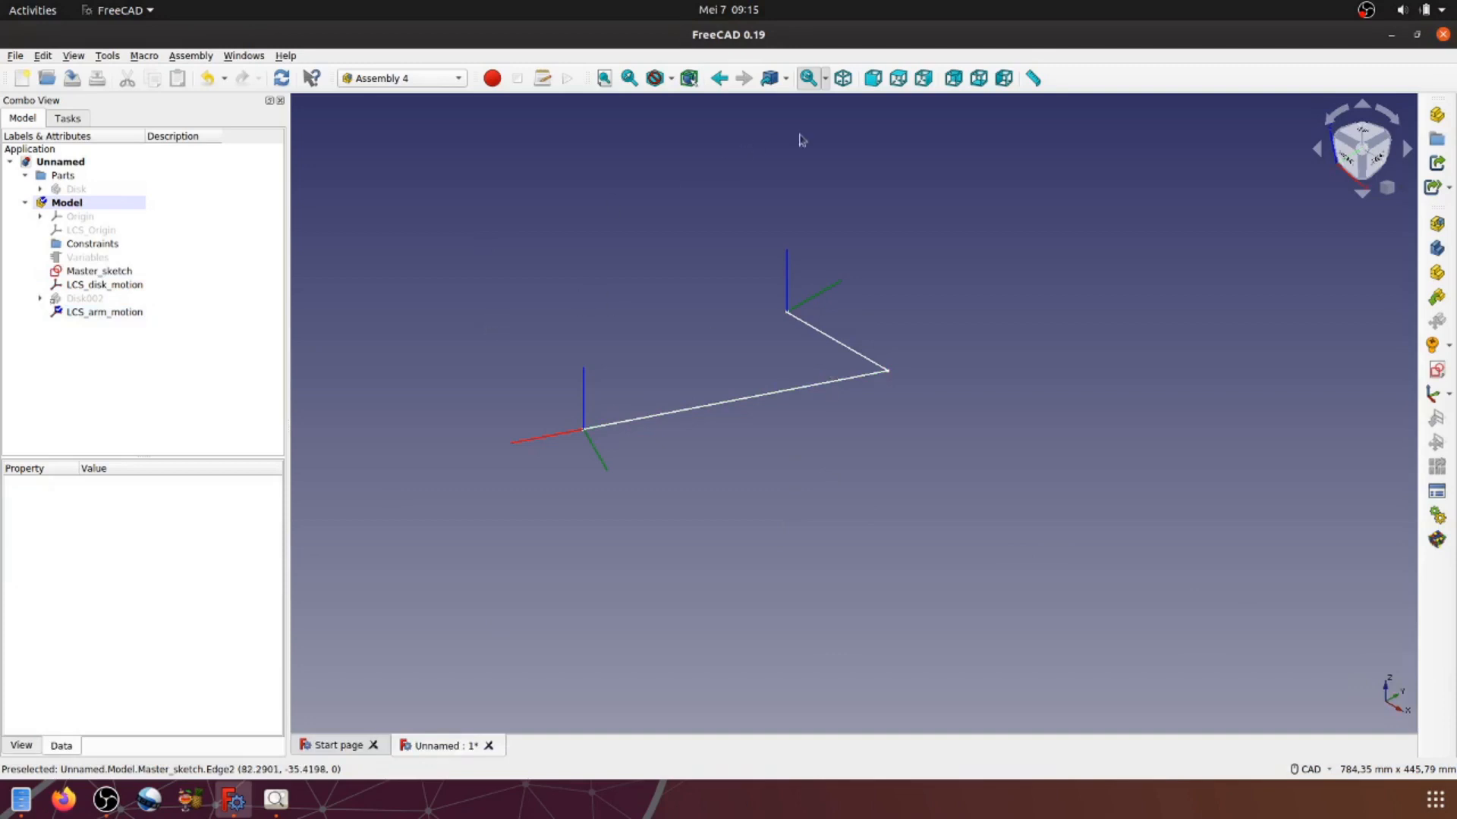
mouse_move(901, 462)
middle_mouse_down()
mouse_move(636, 535)
mouse_move(923, 558)
middle_mouse_up()
middle_click_drag(1023, 543, 981, 559)
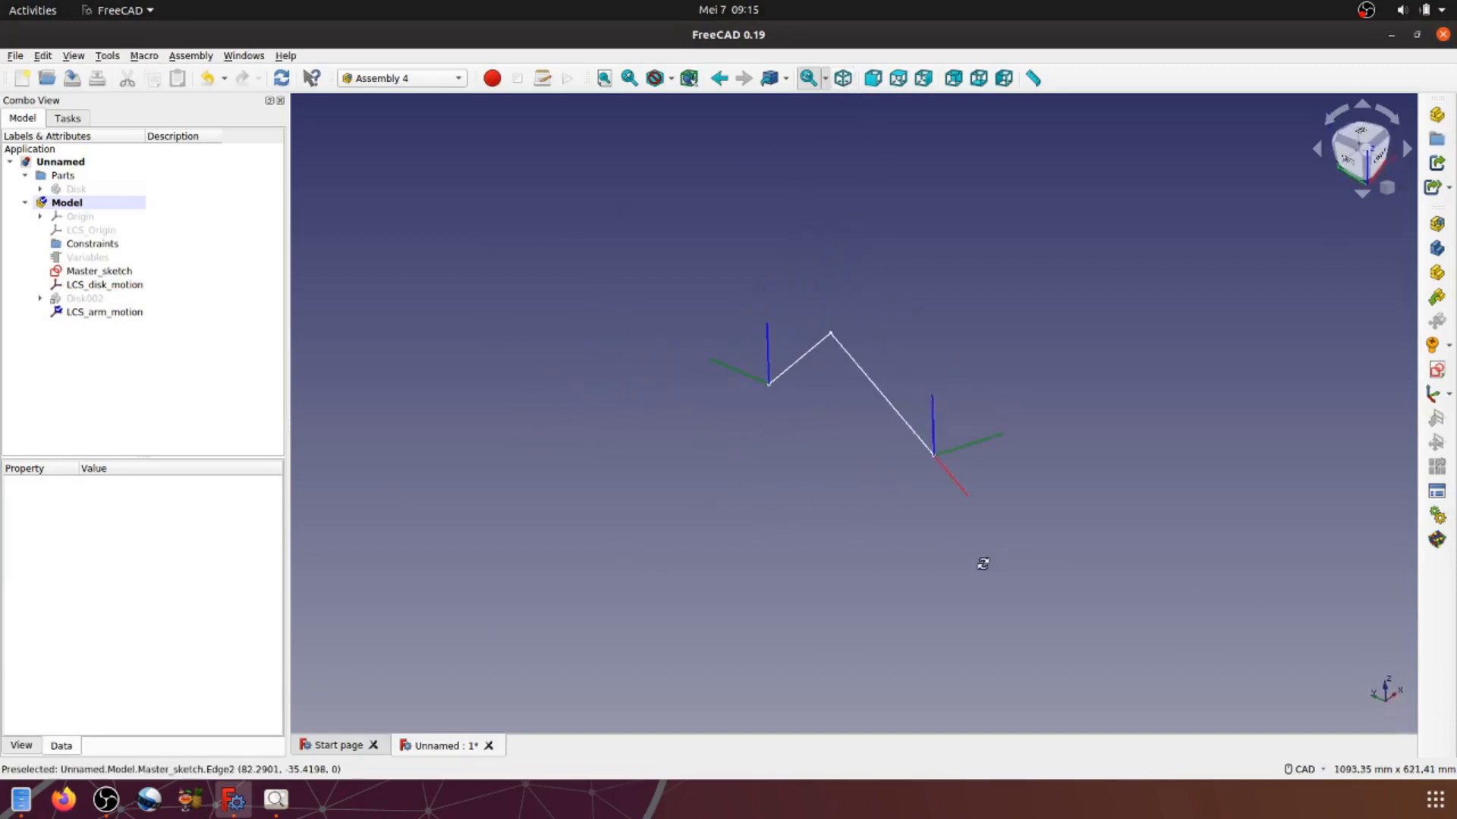
left_click(841, 82)
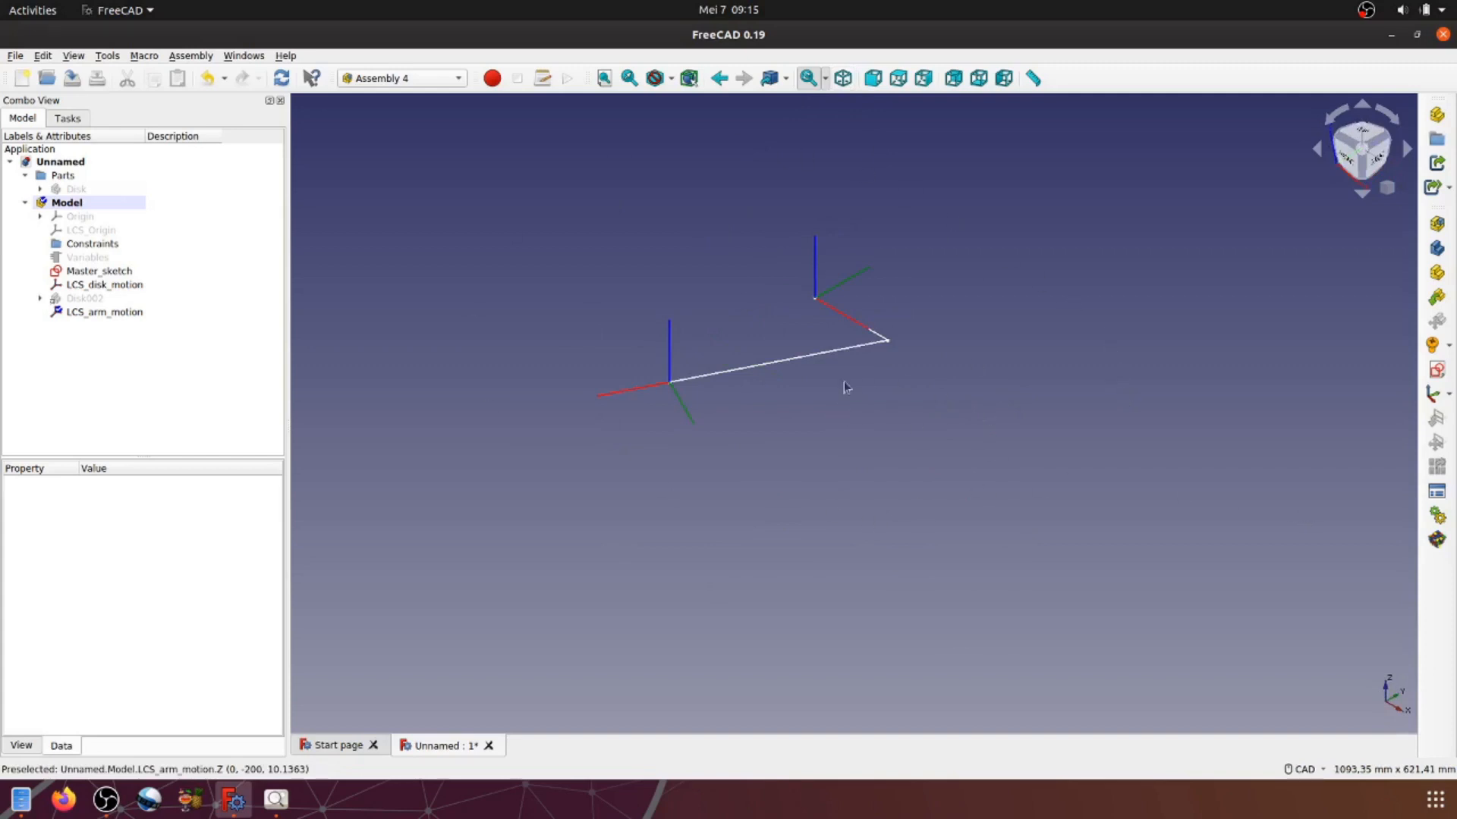
left_click(1436, 490)
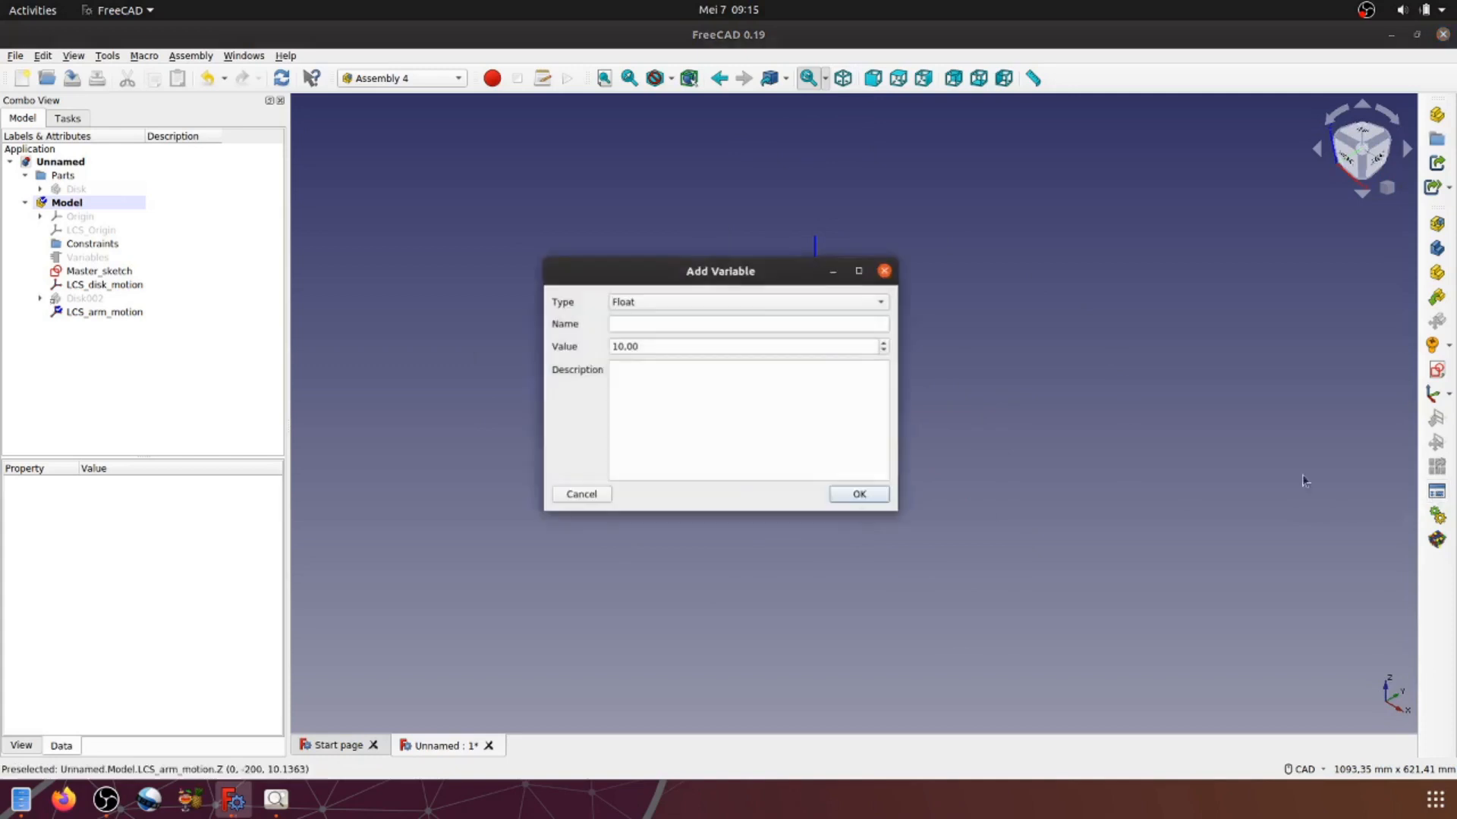
left_click_drag(746, 276, 1224, 272)
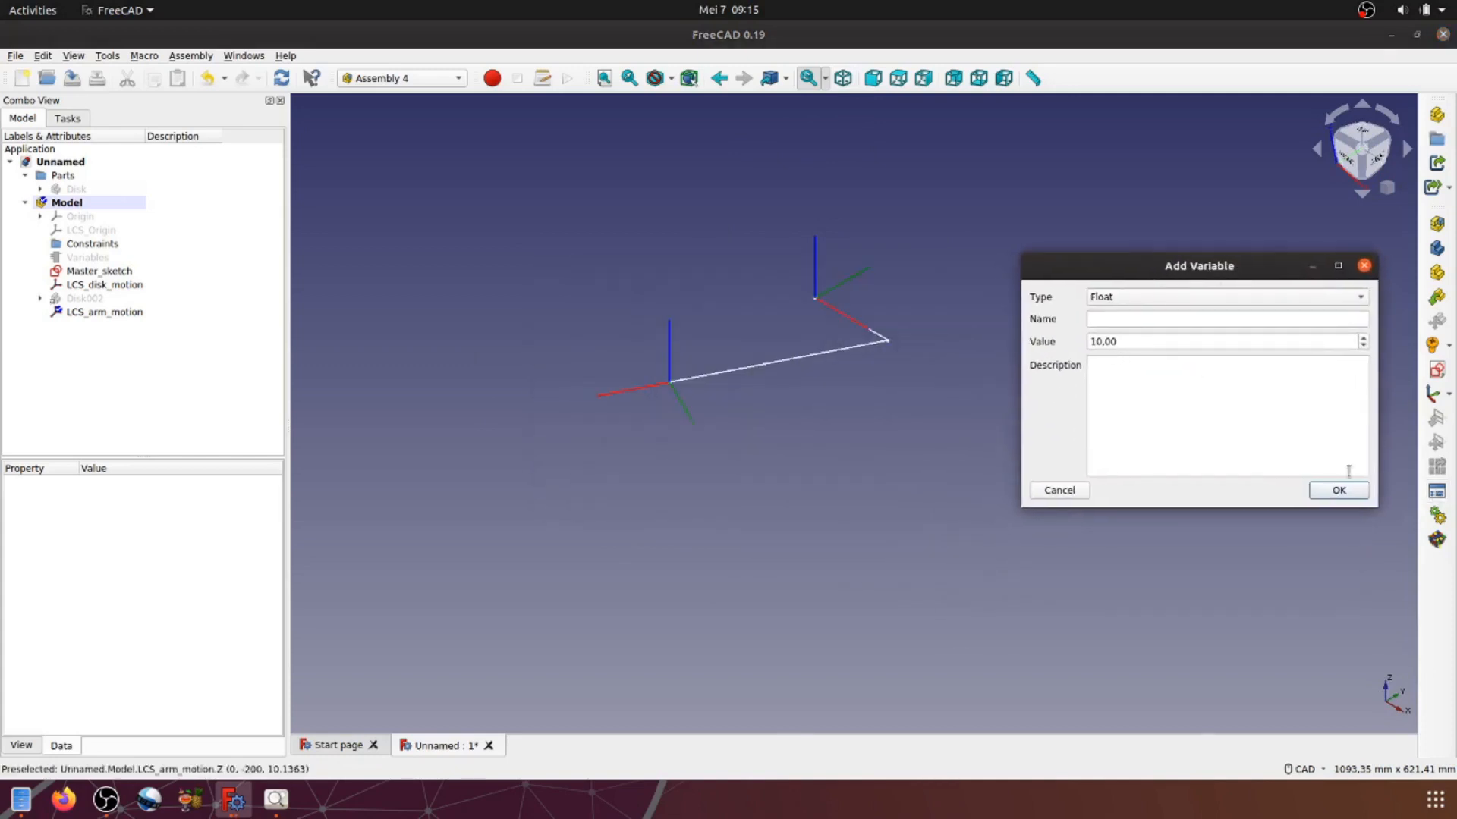
left_click(1338, 490)
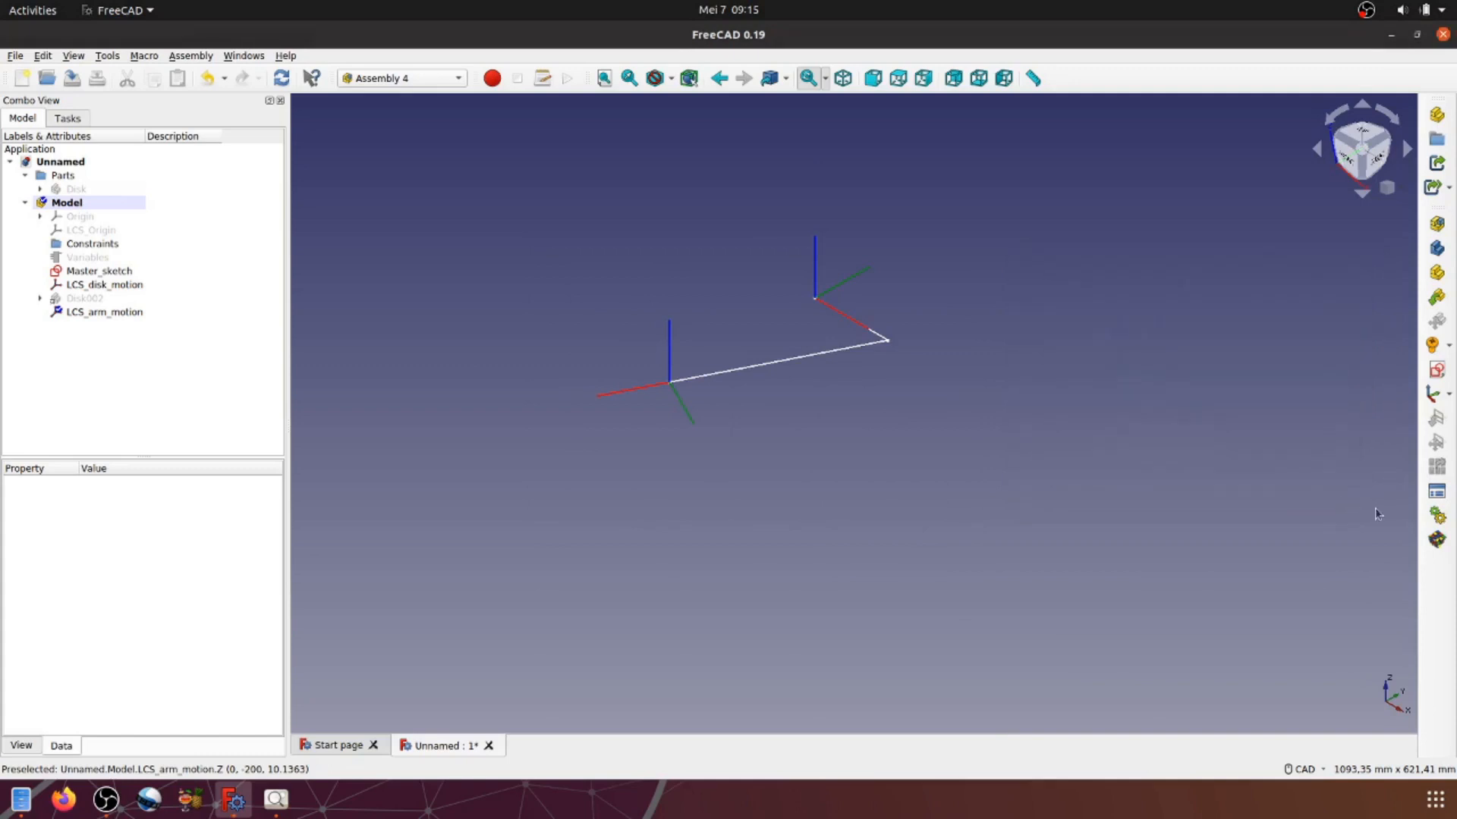
Step: Animate the assembly by running Angle_disk from 45 to 360 twice, then close the animation dialog
left_click(1436, 518)
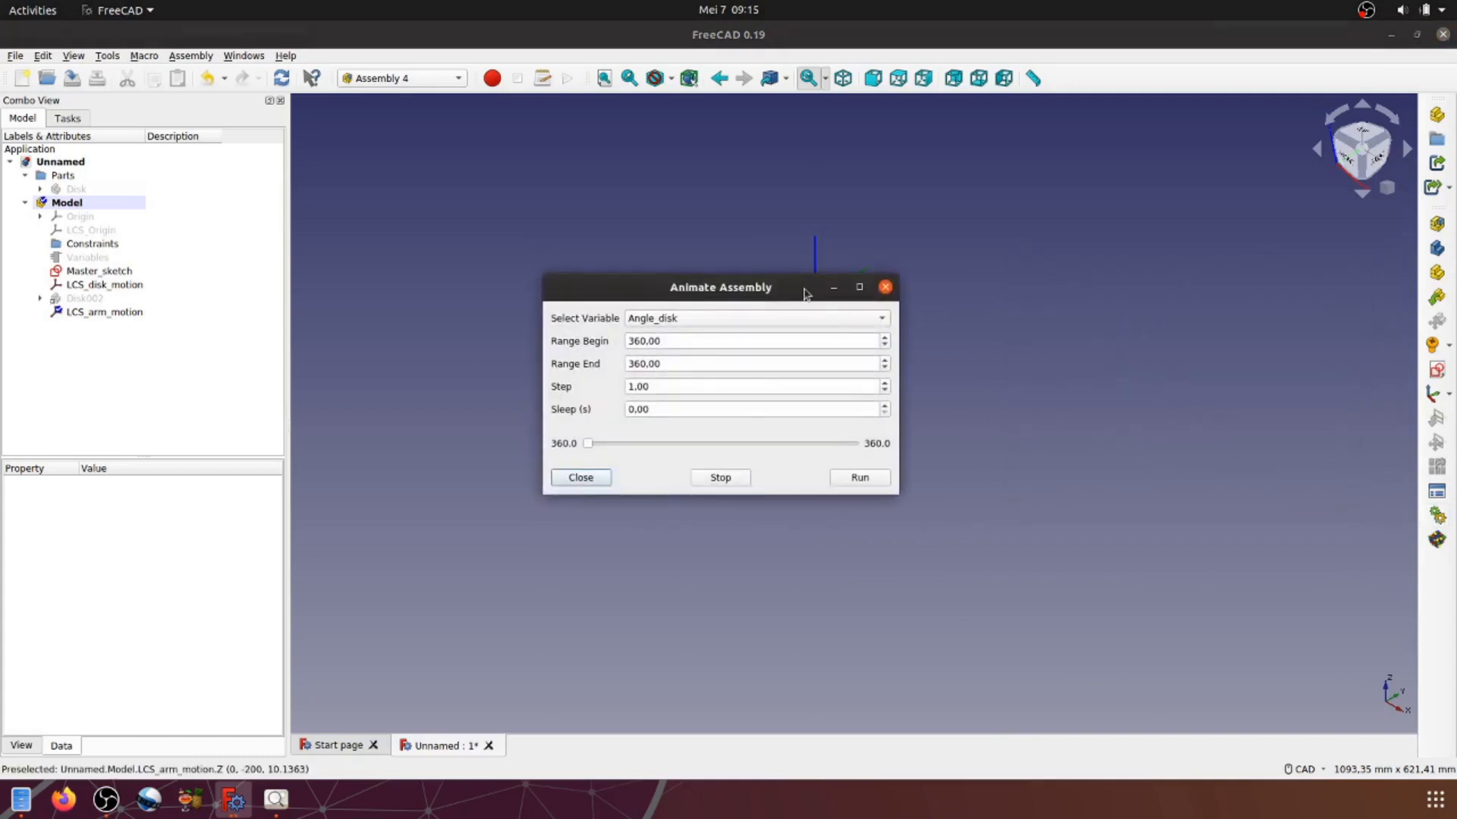
left_click_drag(808, 292, 1270, 294)
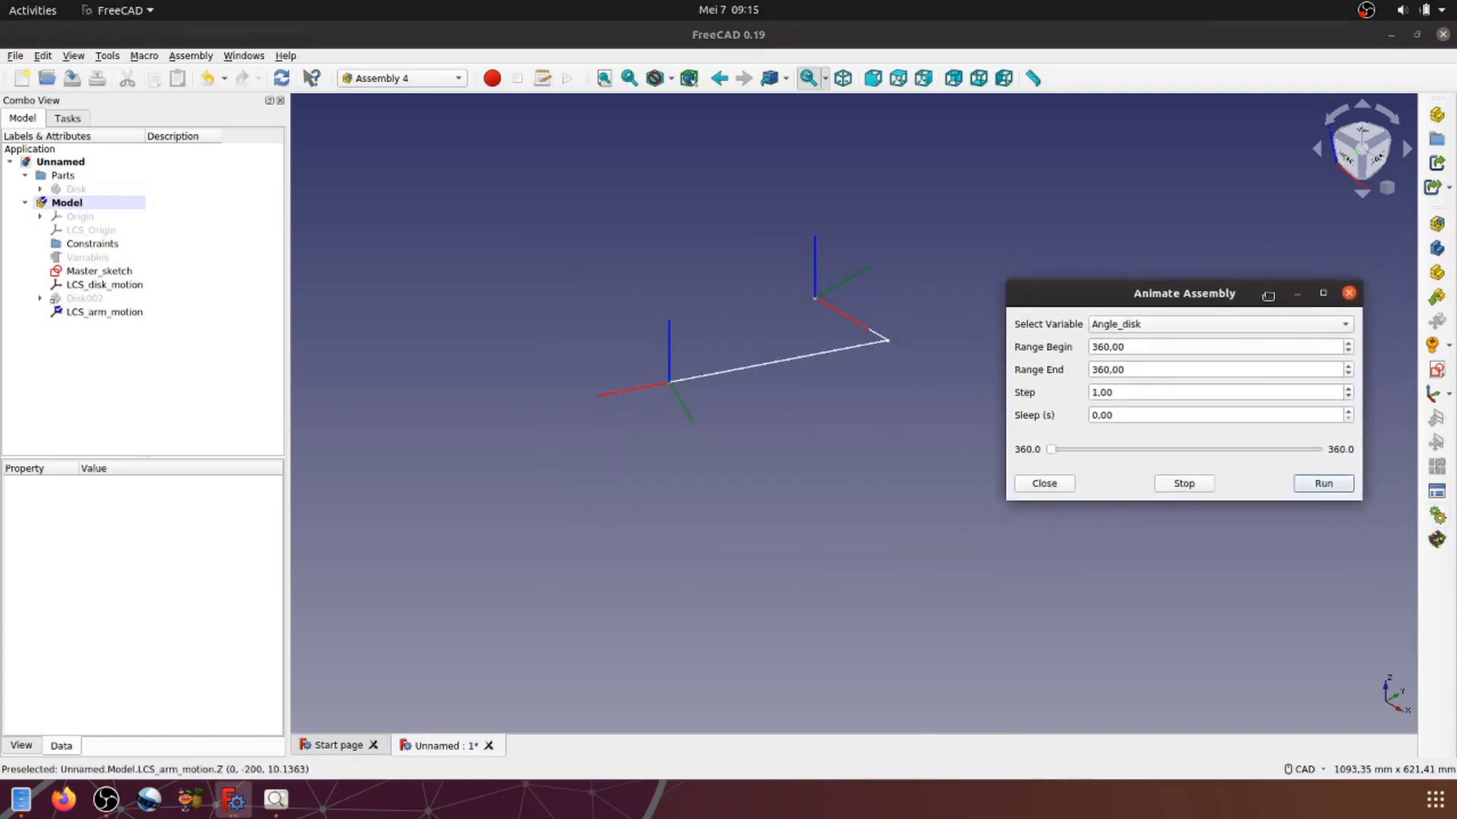
left_click(1123, 347)
double_click(1123, 346)
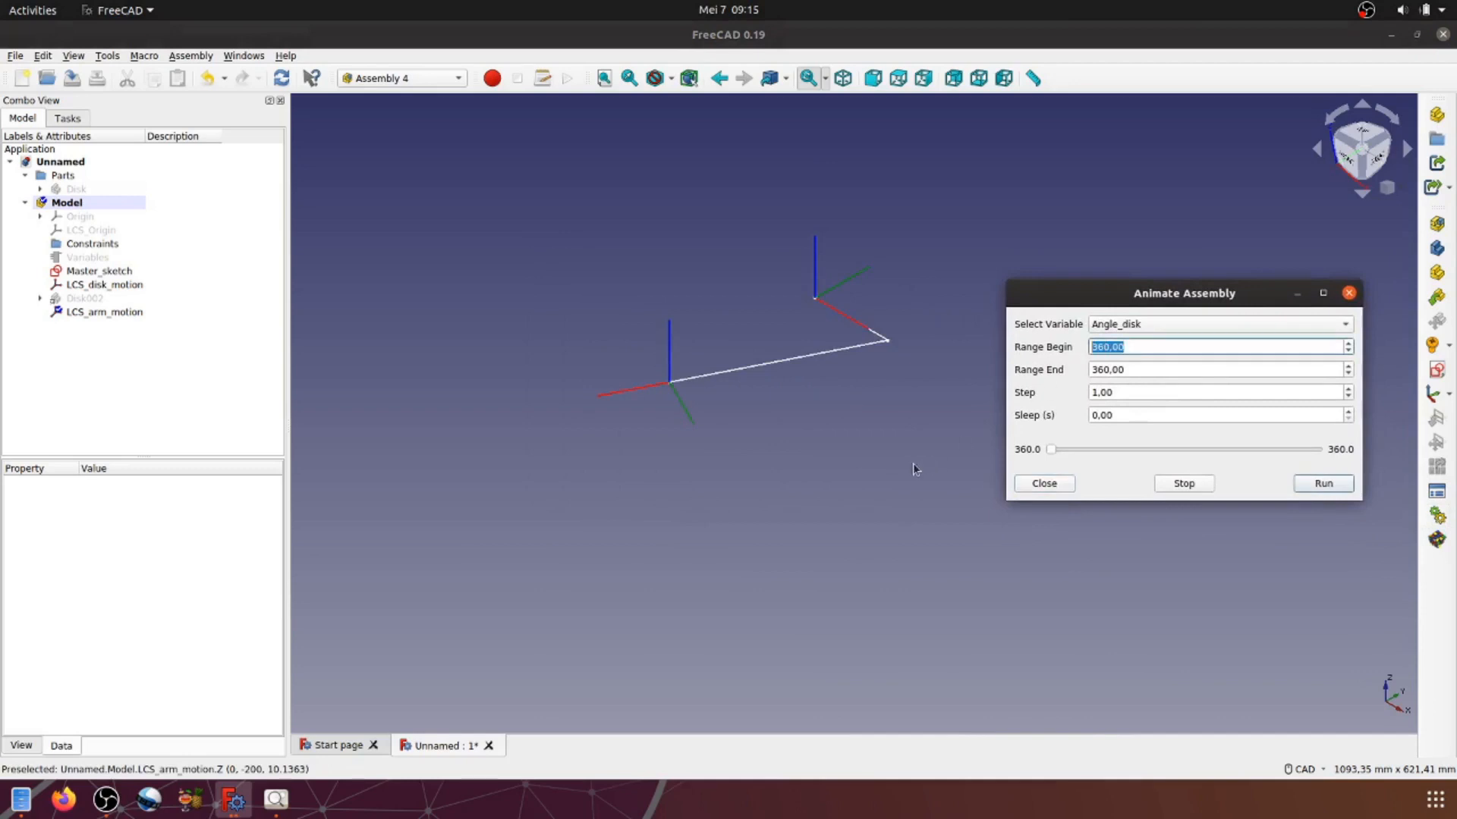
type("45")
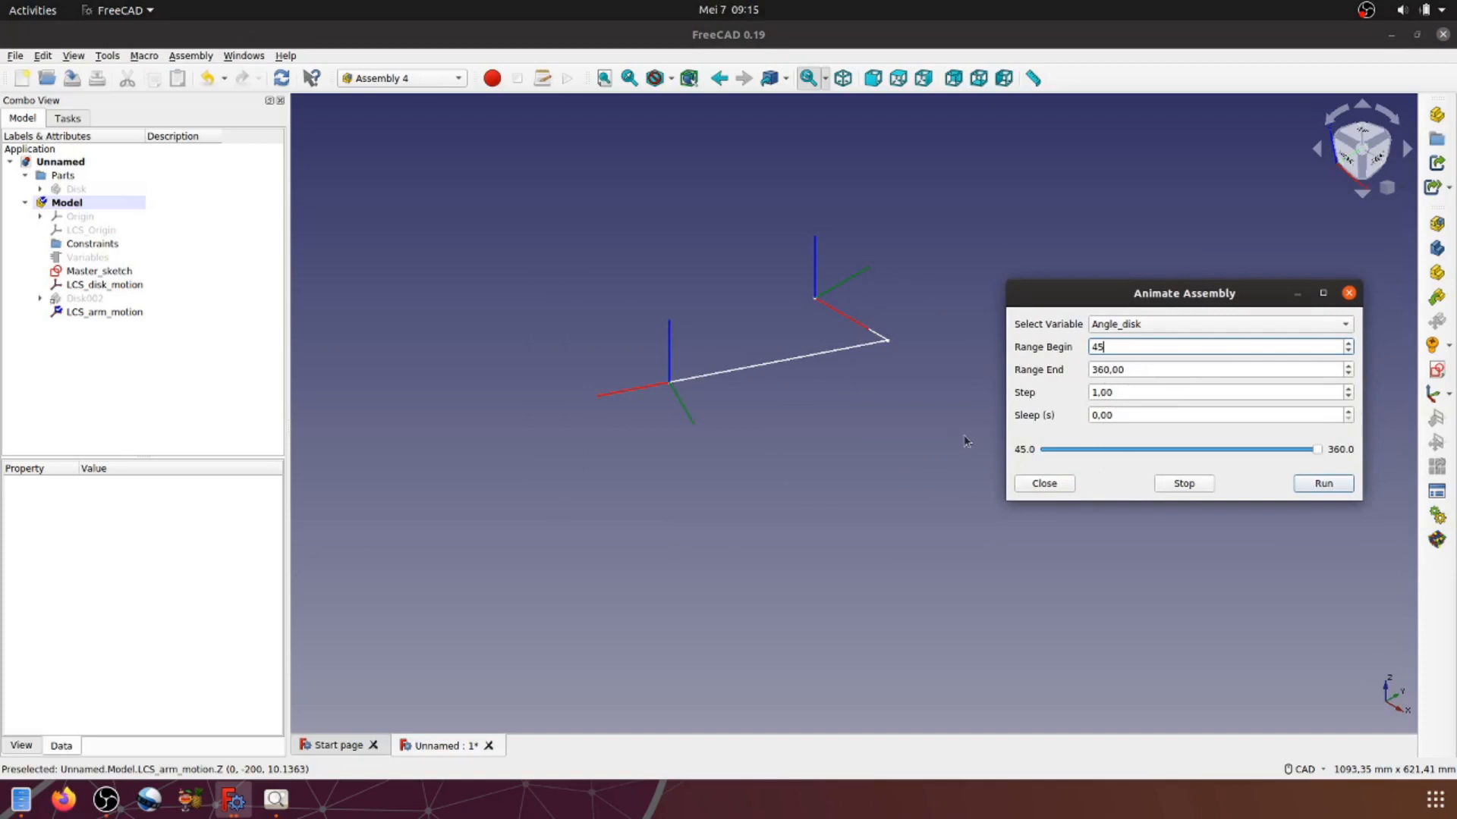
left_click(1326, 484)
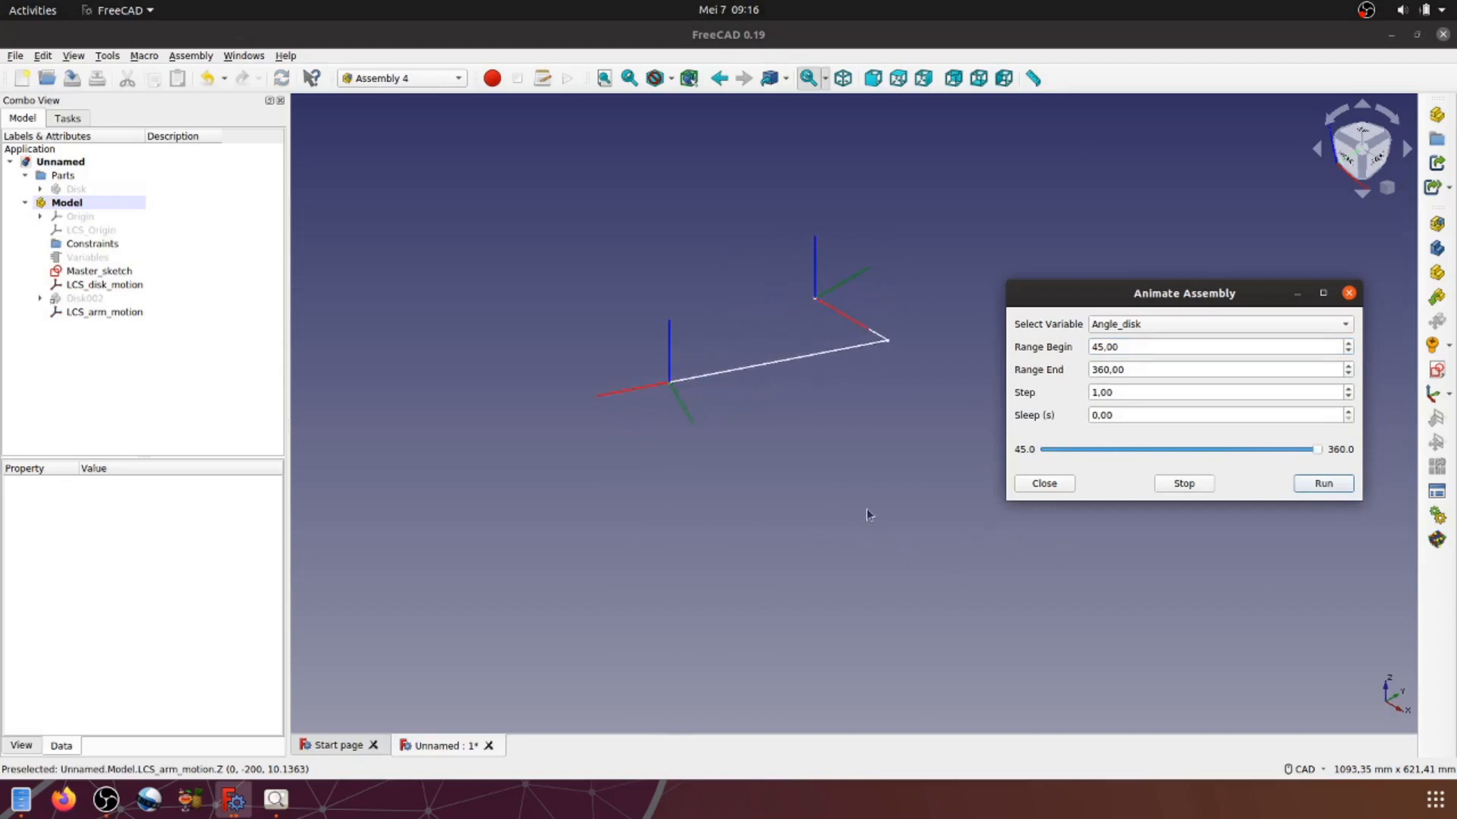
left_click(1320, 489)
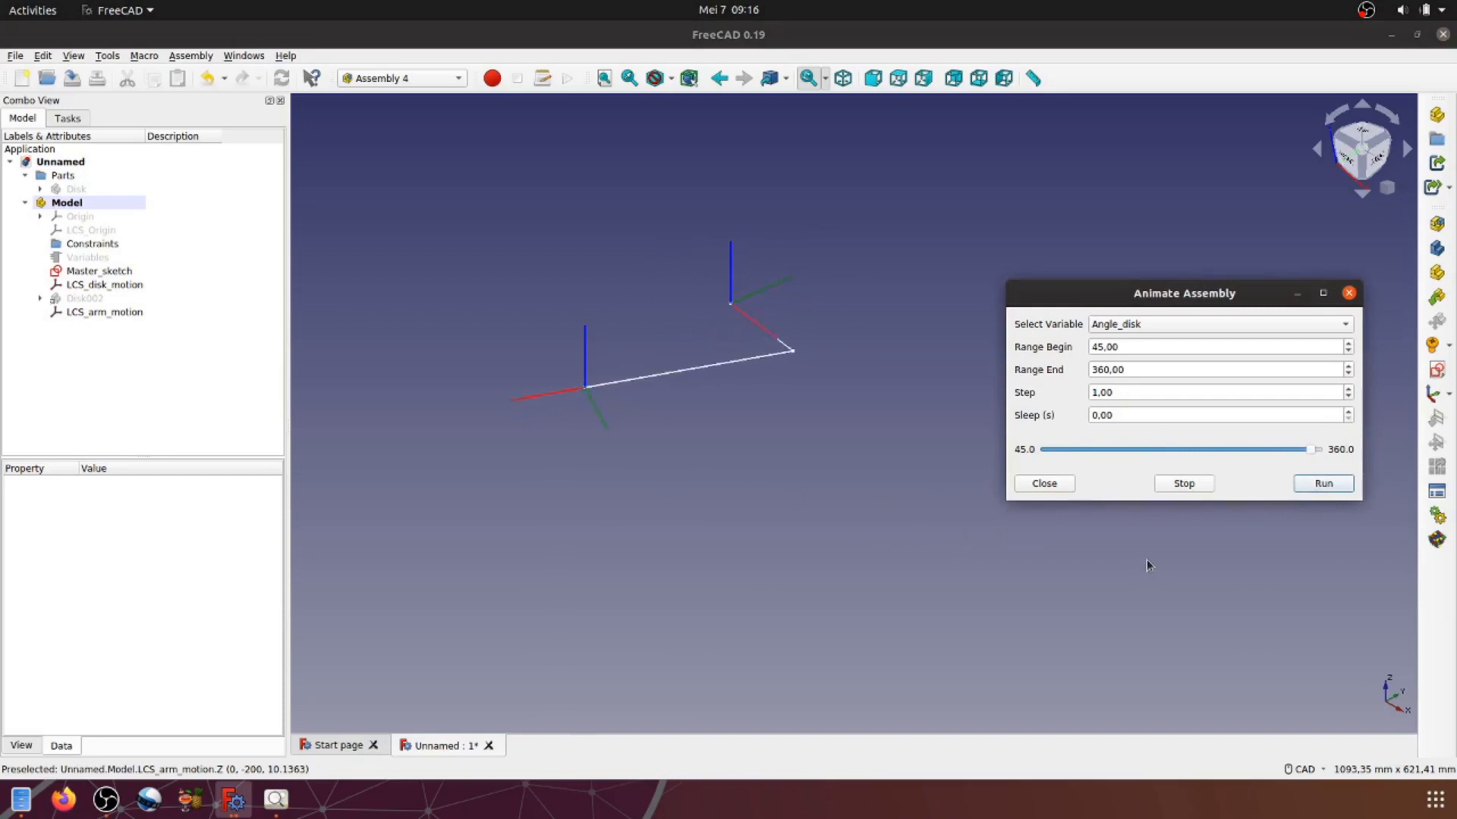
left_click(1050, 487)
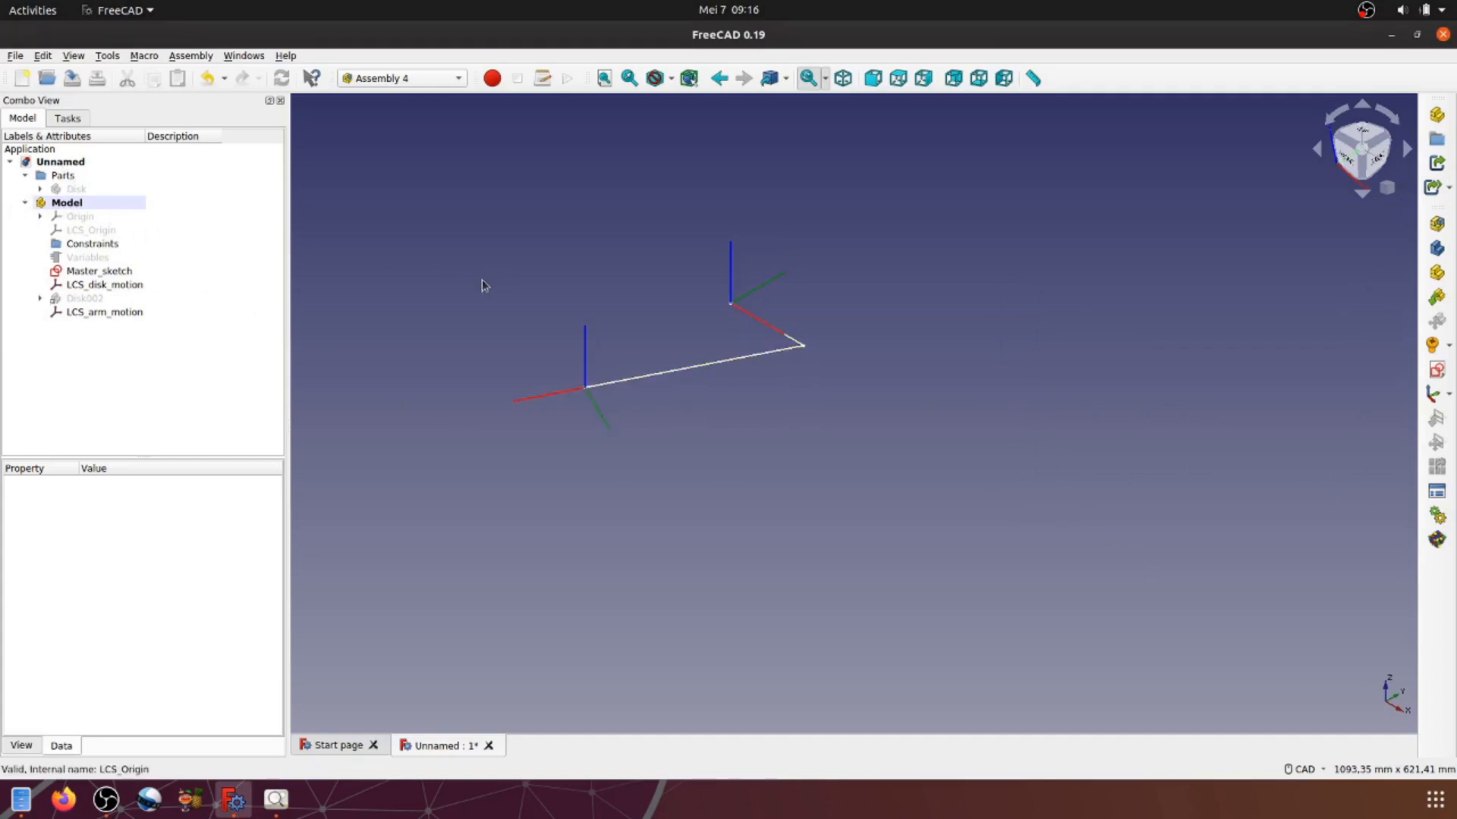
Step: Create a new part named Arm in the Parts group
left_click(64, 176)
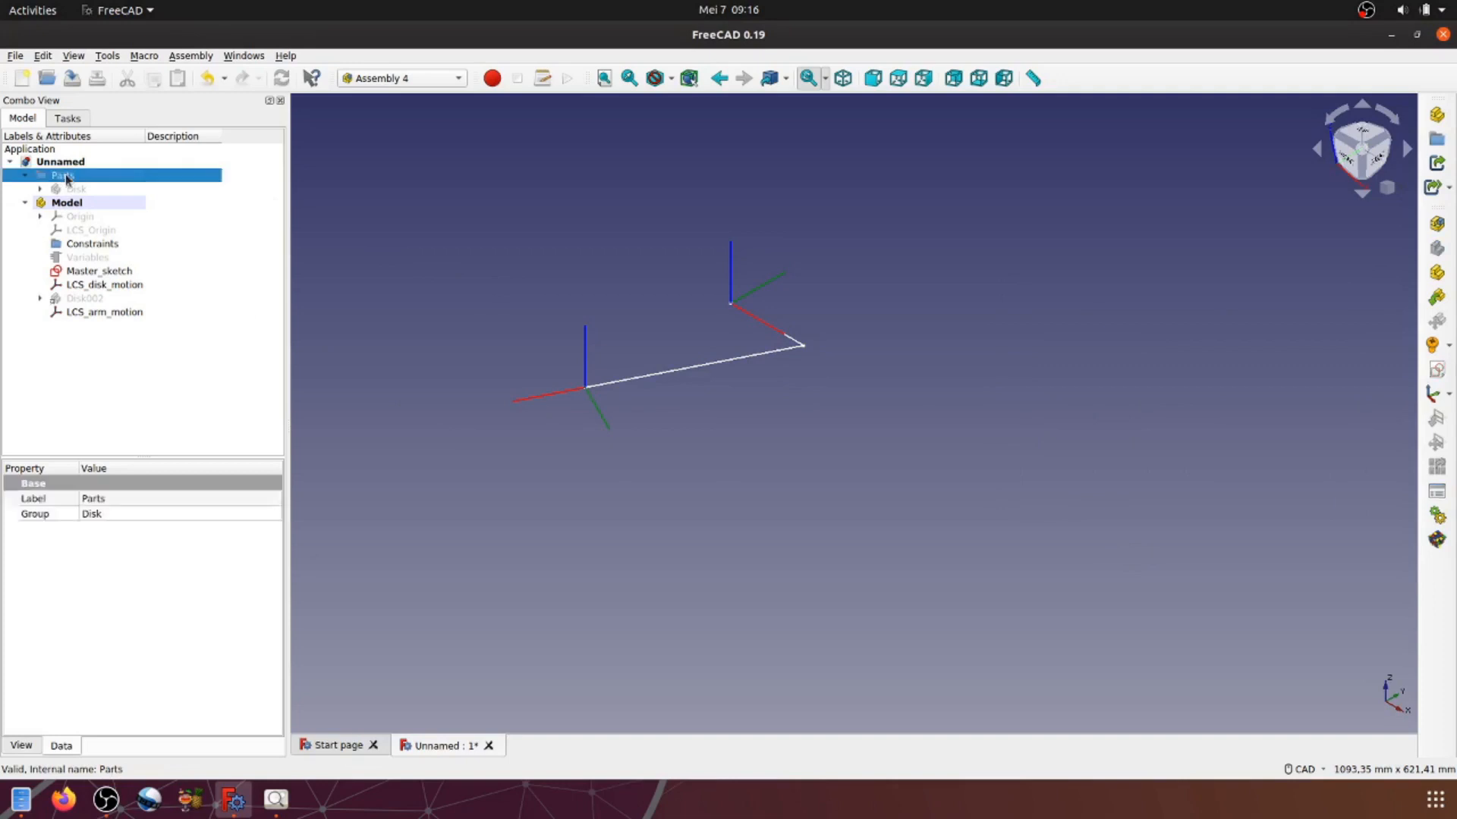
right_click(65, 178)
left_click(454, 185)
left_click(1438, 275)
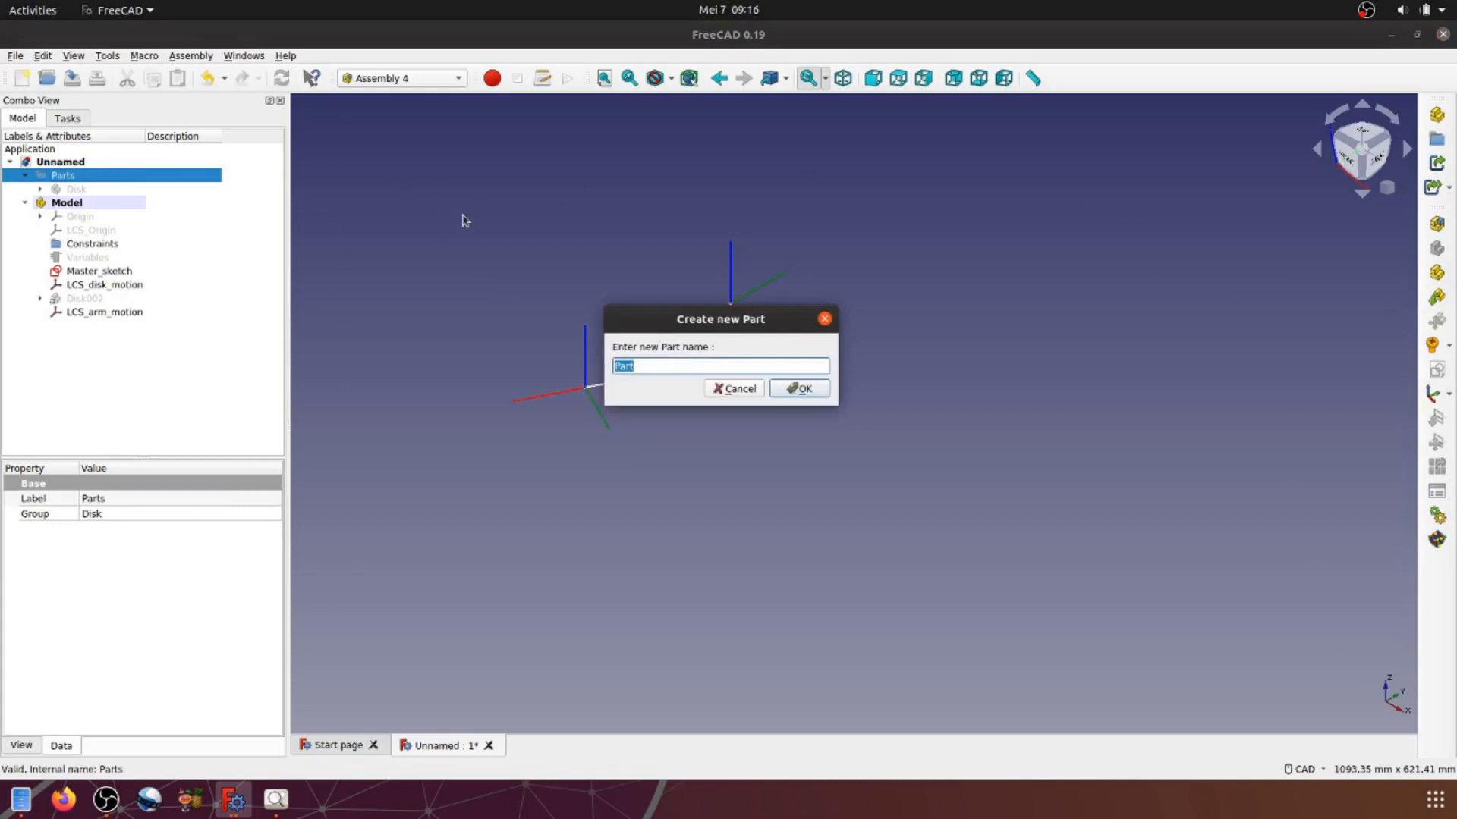
type("Arm")
left_click(799, 388)
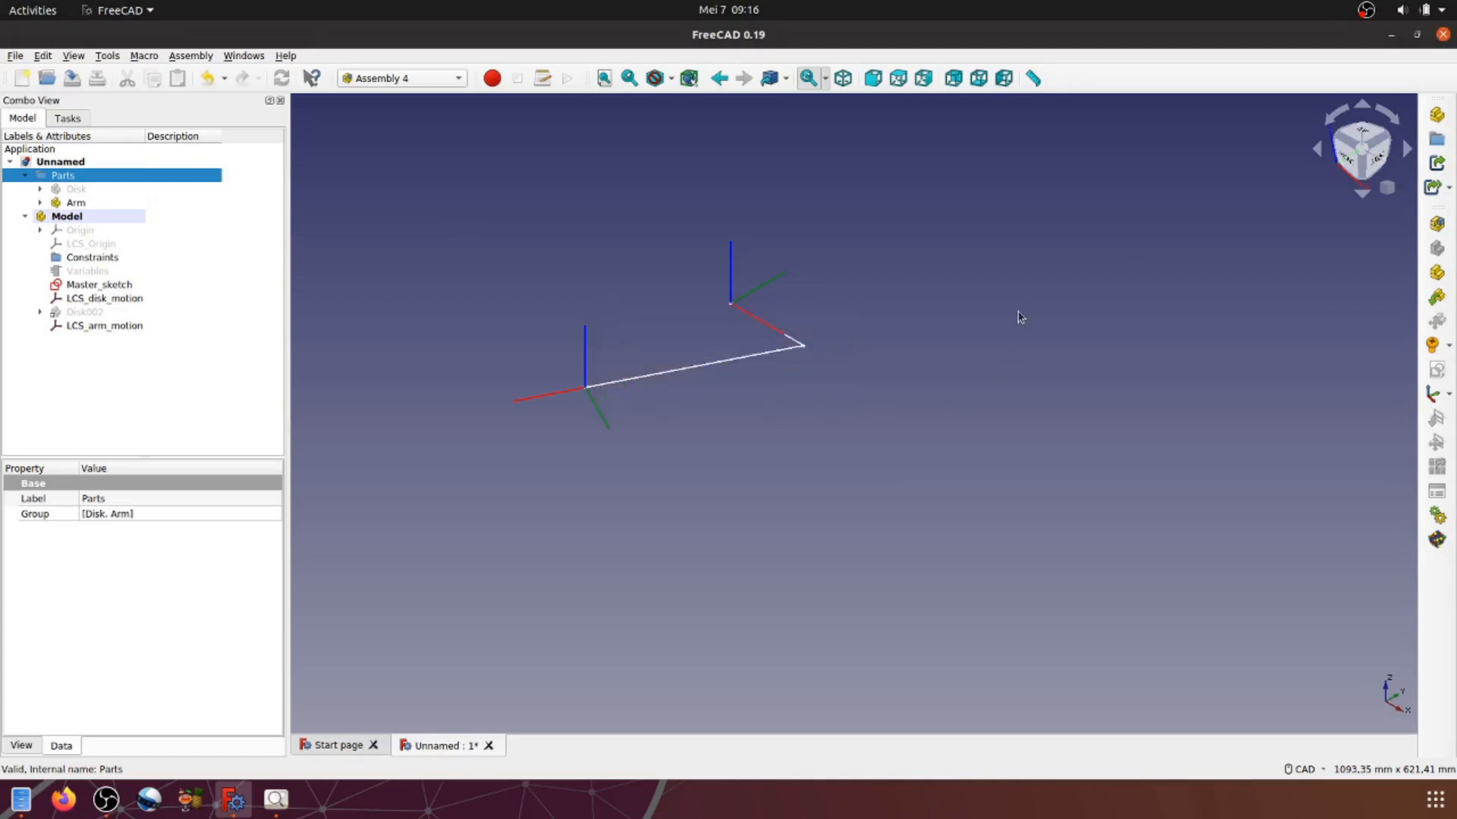
Step: Expand the Arm part in the model tree and make it the active part
left_click(40, 203)
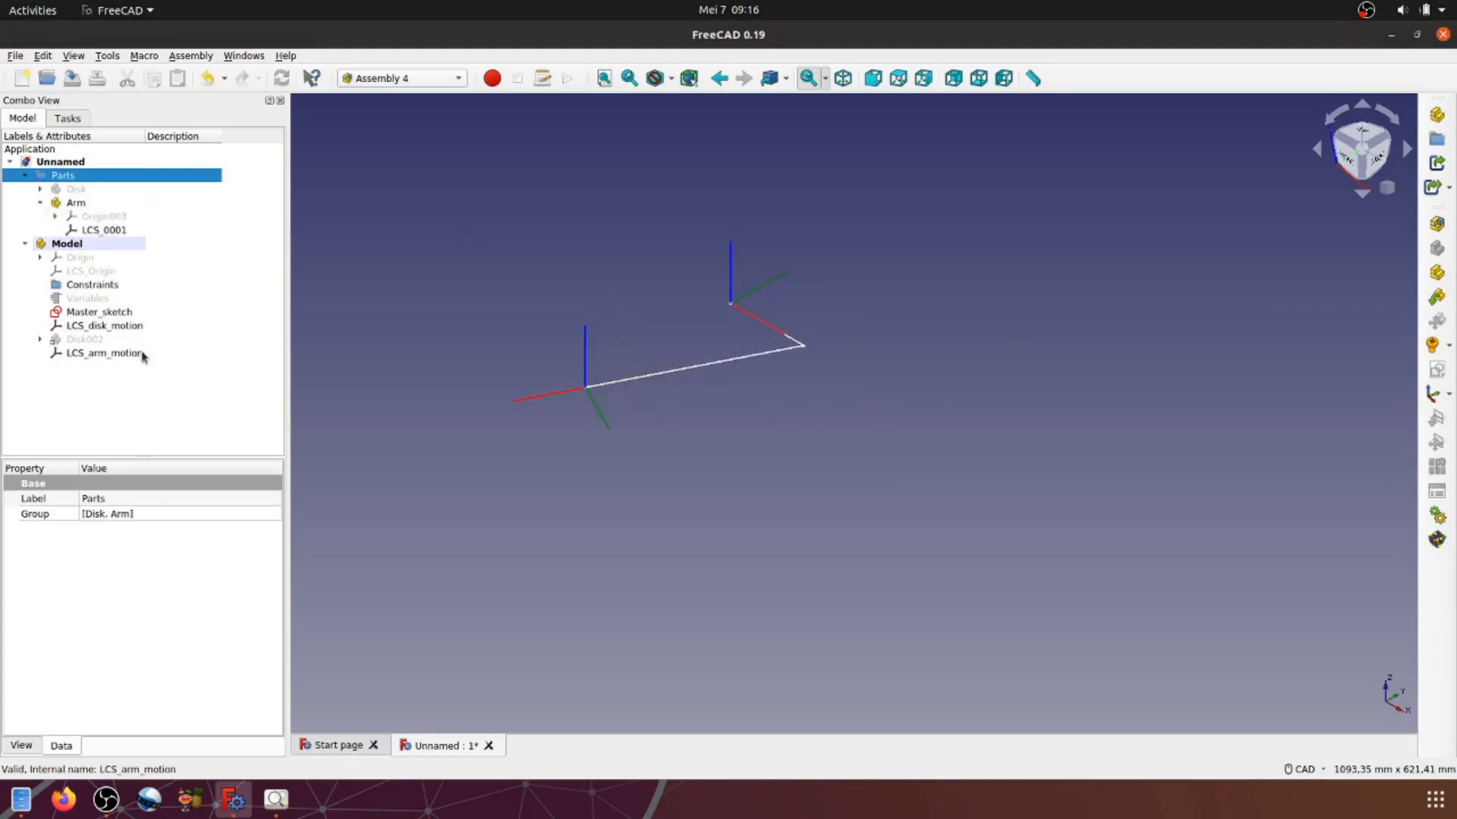
left_click(79, 204)
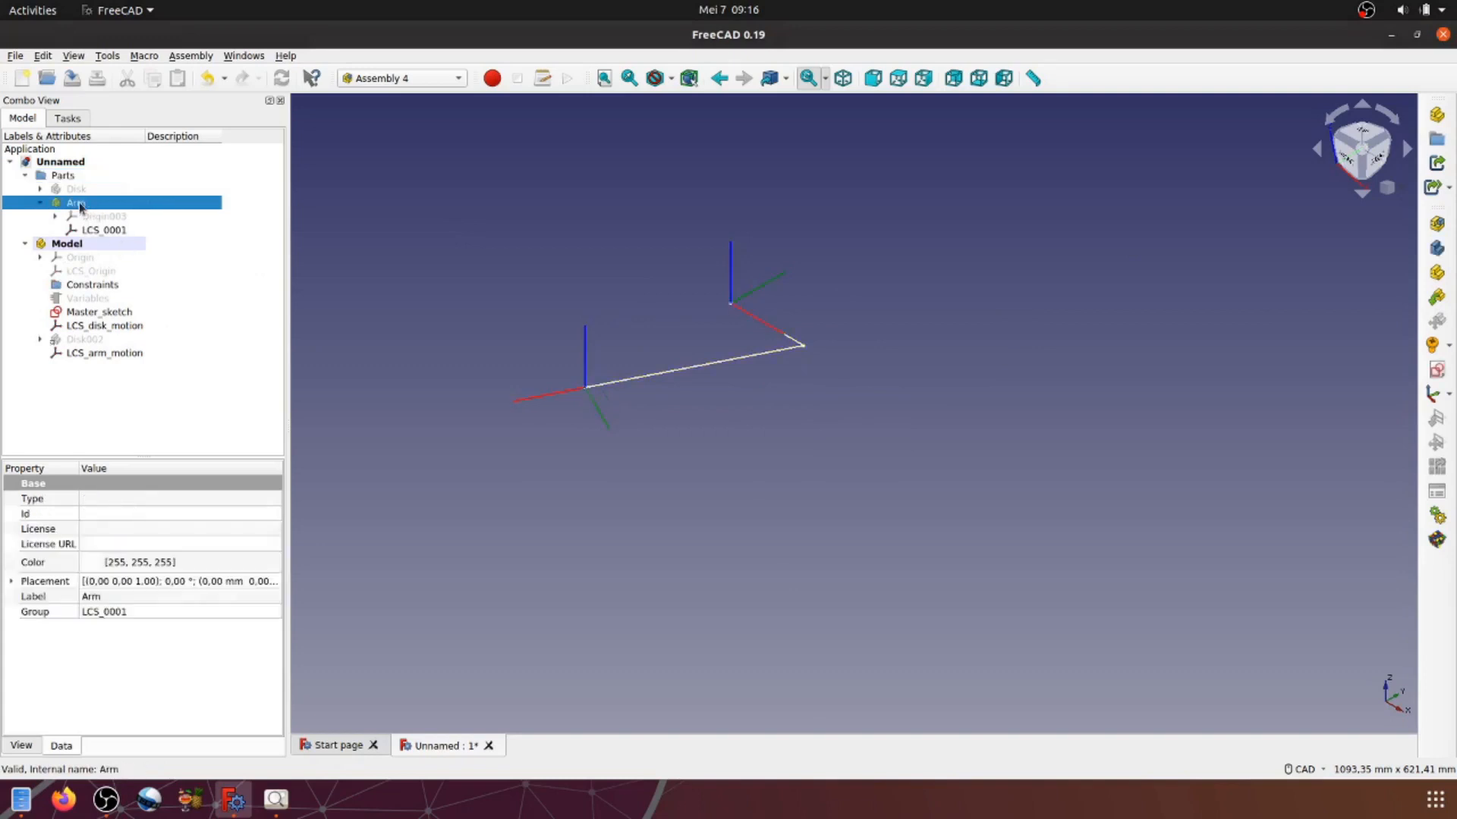
right_click(81, 206)
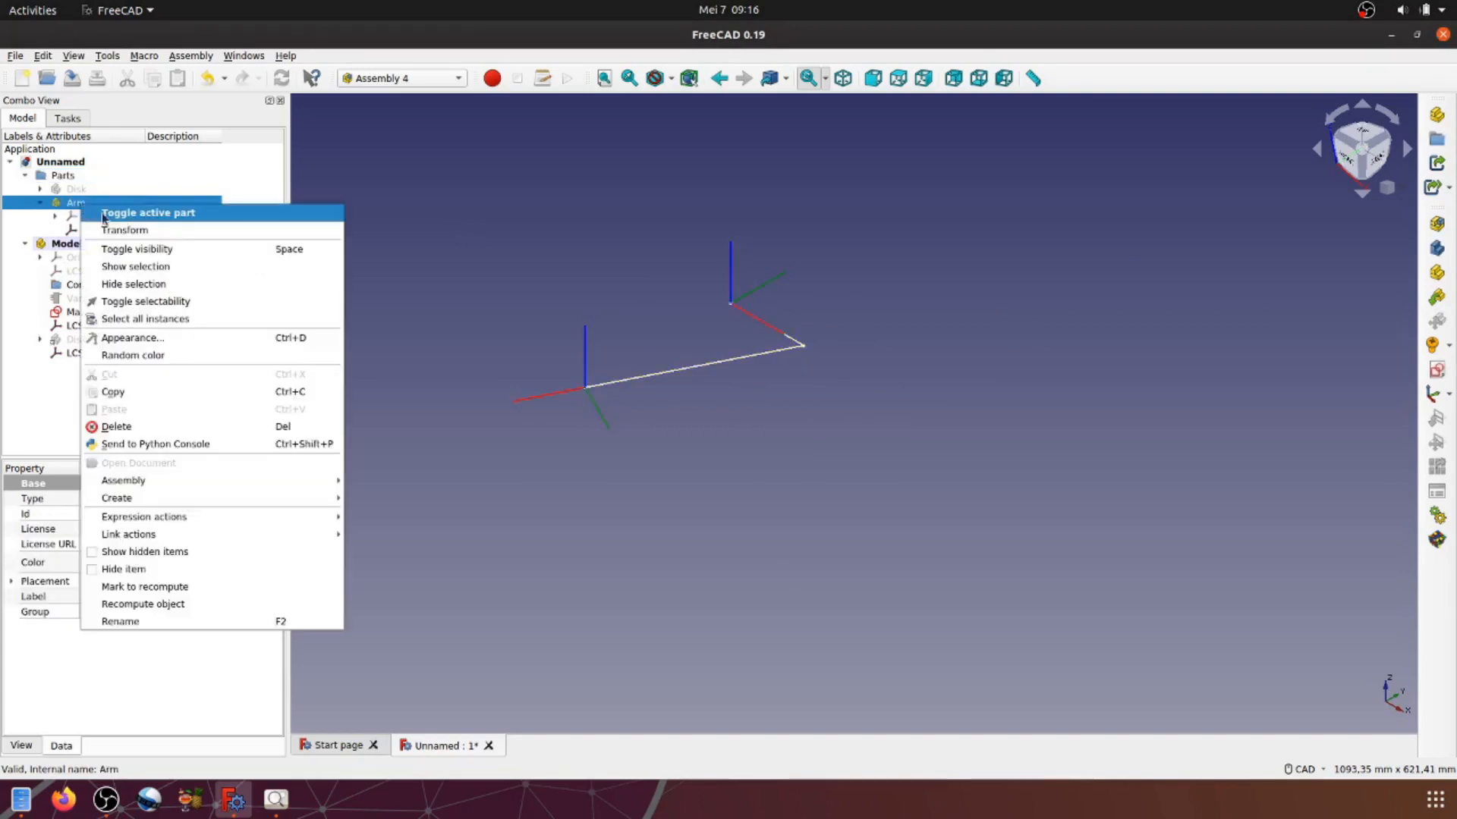
left_click(91, 118)
right_click(82, 209)
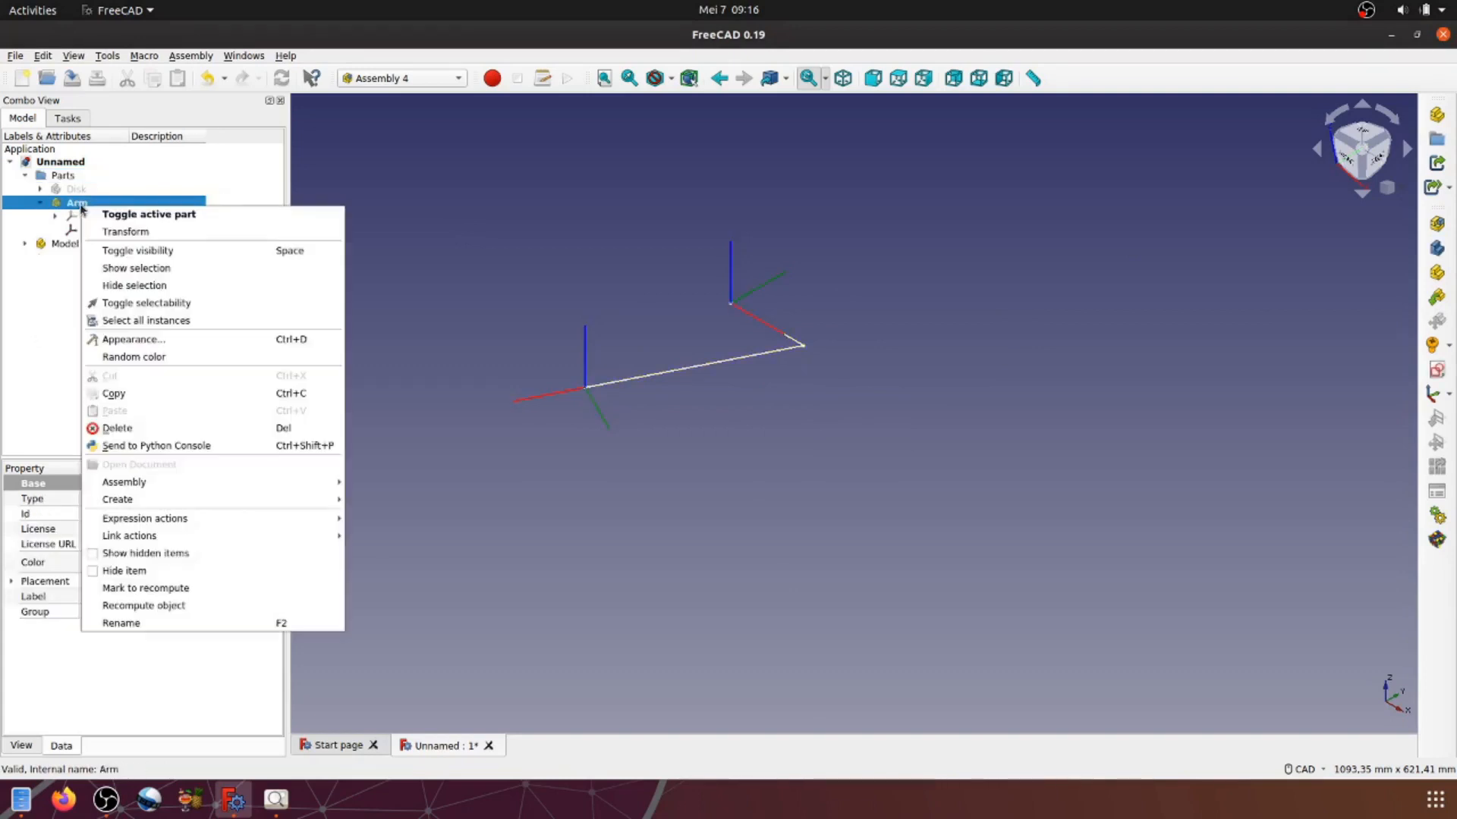
left_click(458, 201)
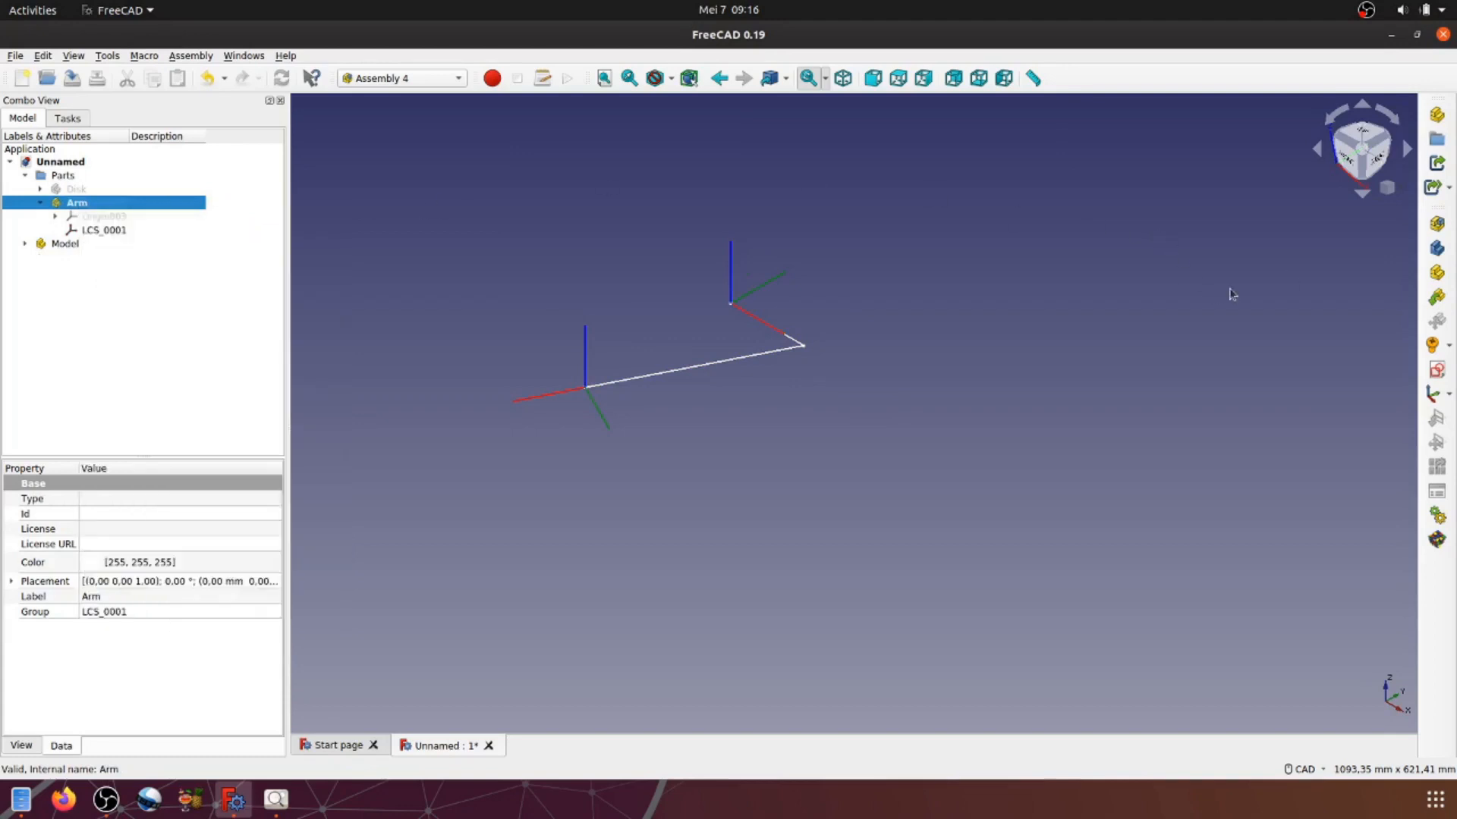
Step: Create a new body named Arm inside the Arm part and make it the active body
left_click(1436, 251)
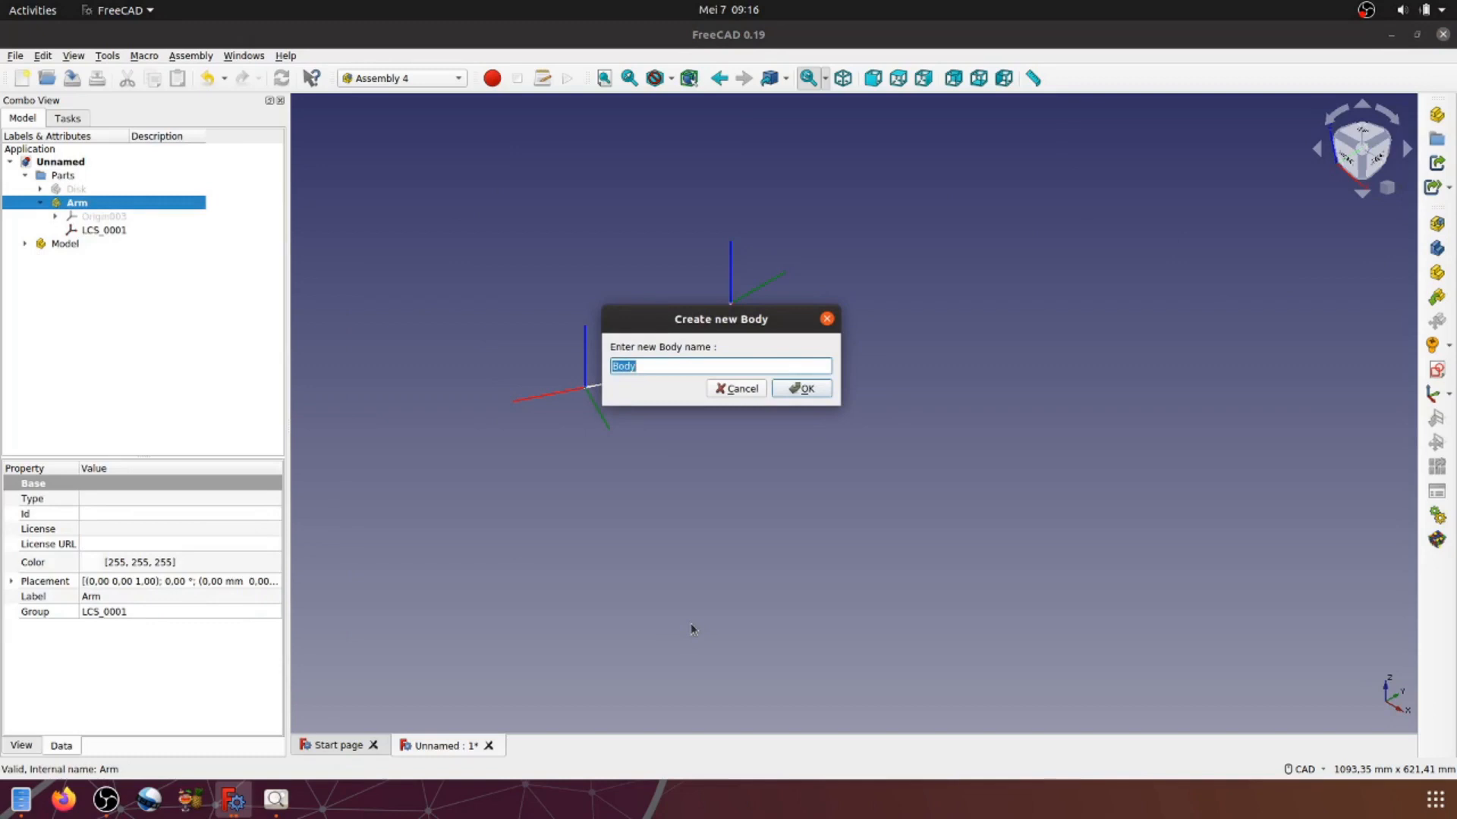
type("Arm")
left_click(802, 389)
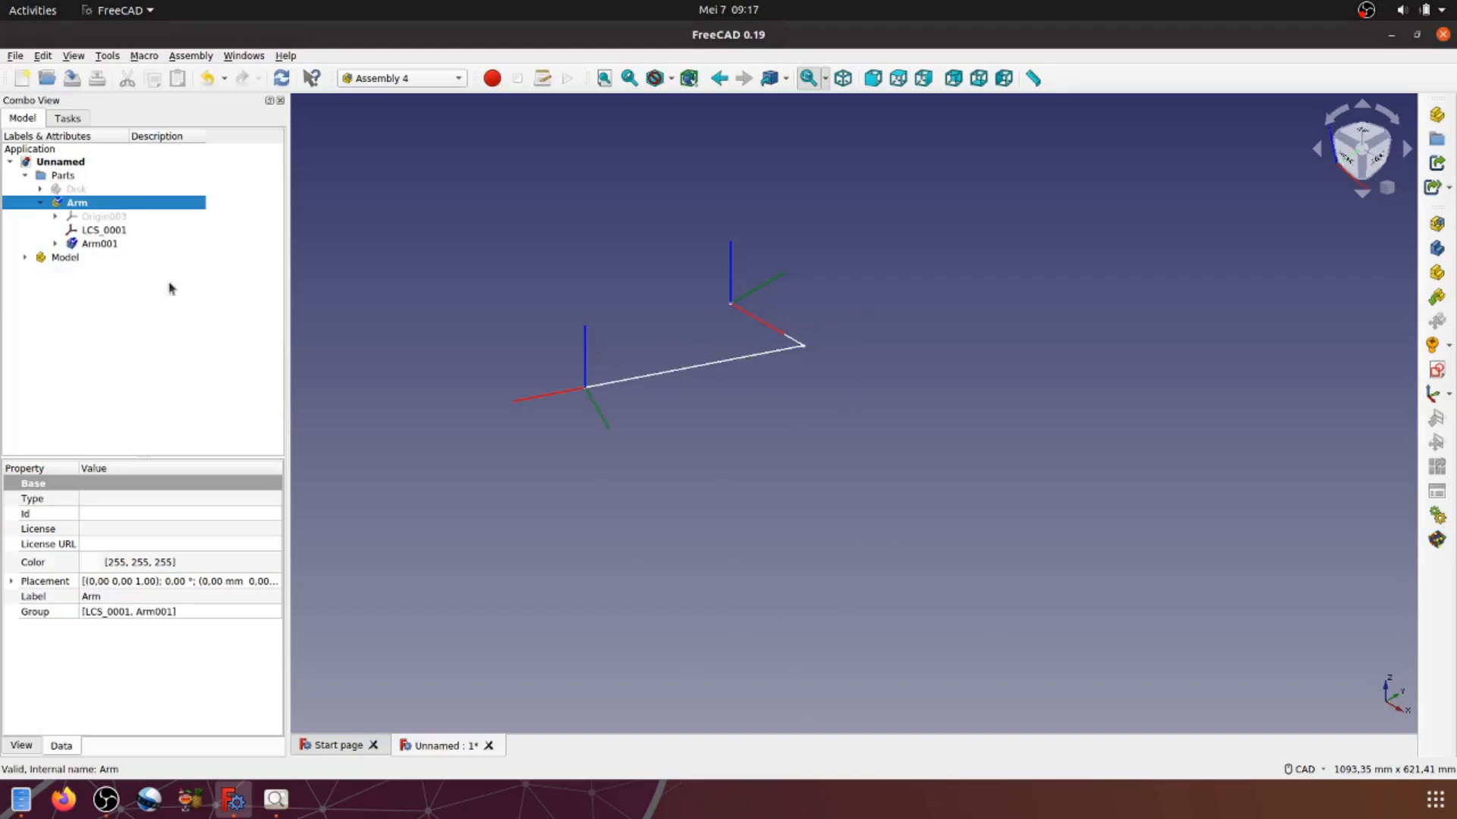
right_click(106, 244)
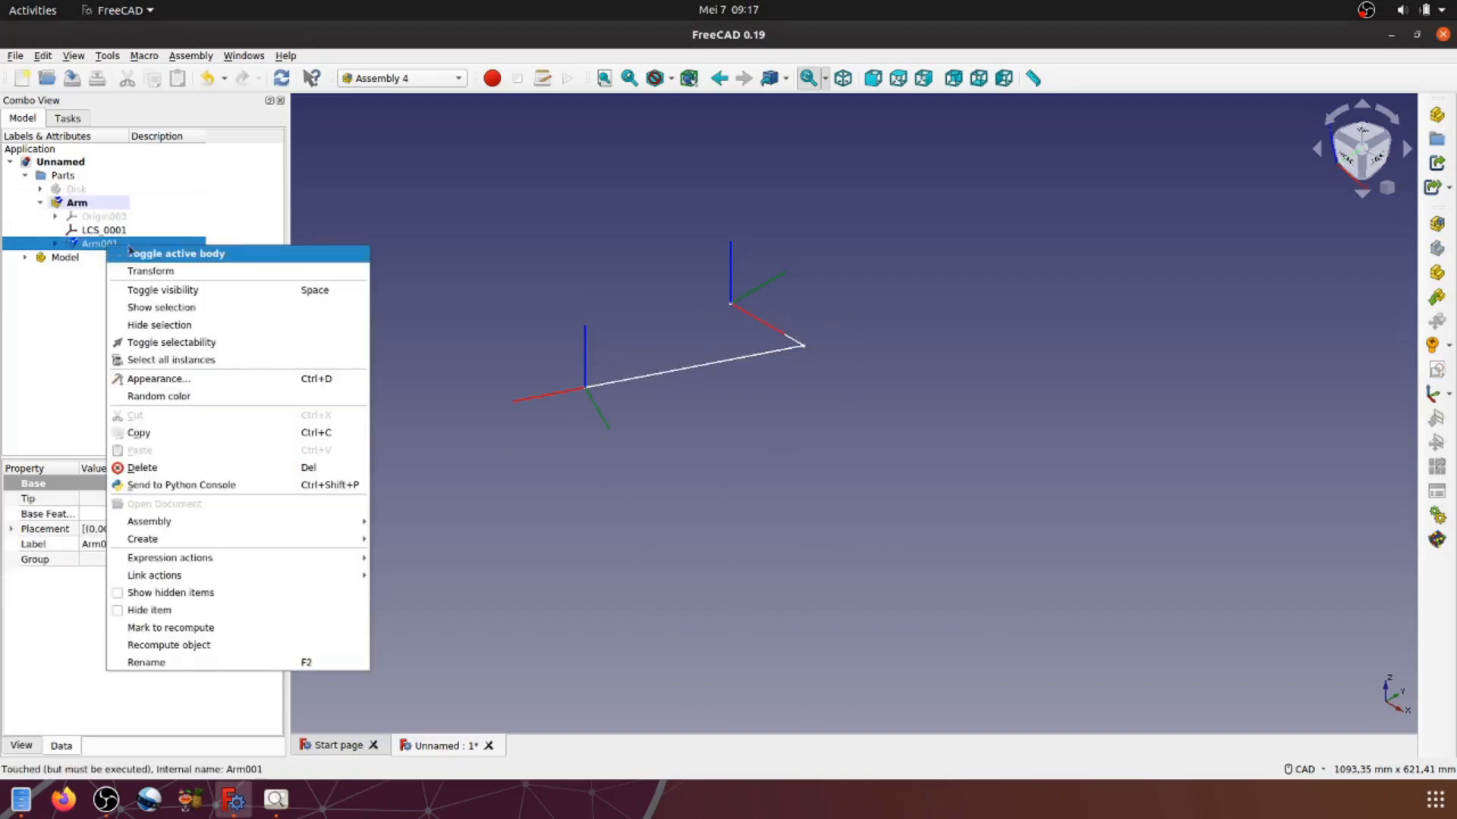
left_click(189, 258)
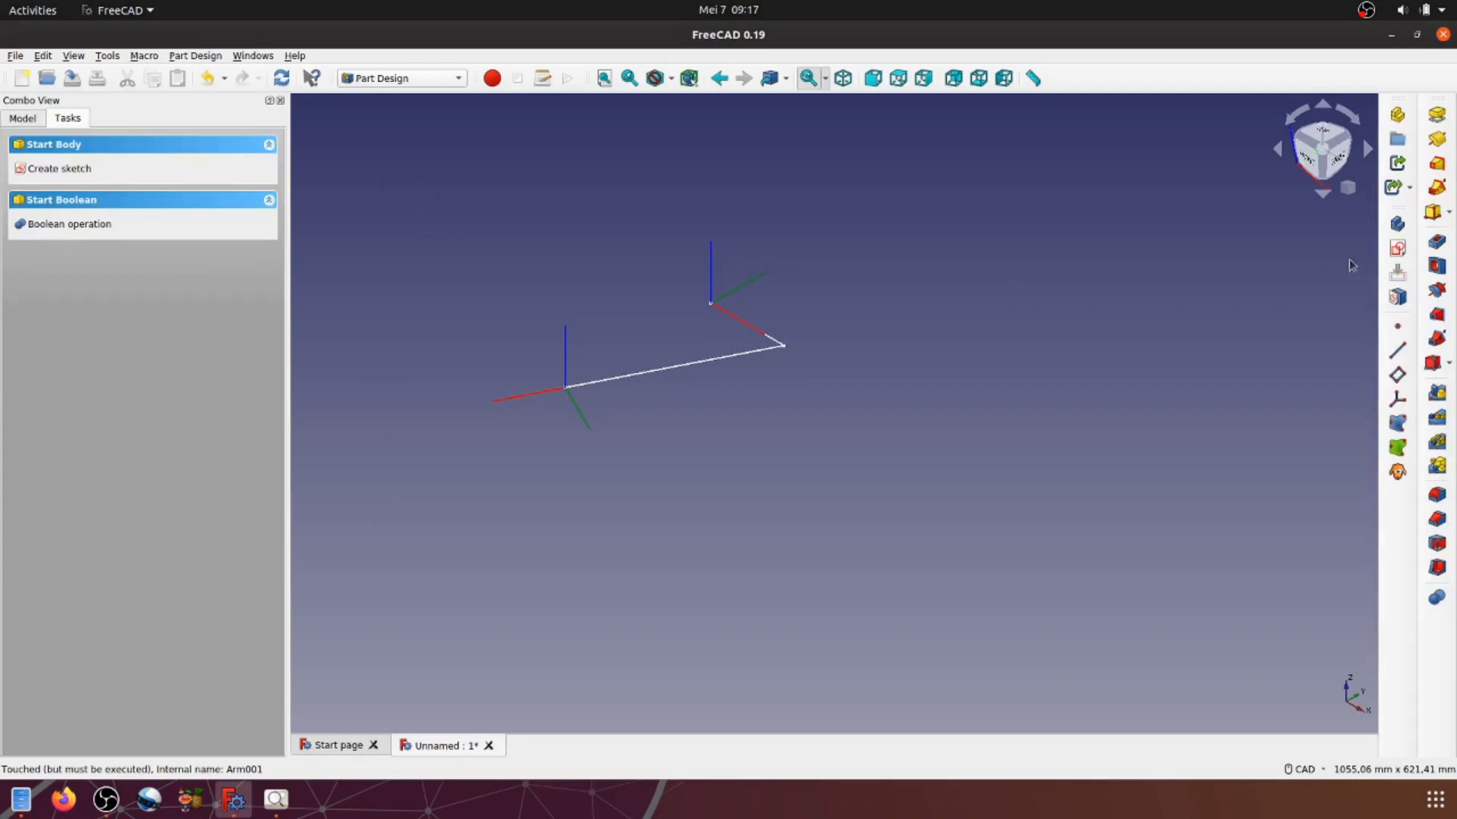
Step: Start a new sketch on the XY base plane of the arm body
left_click(1398, 250)
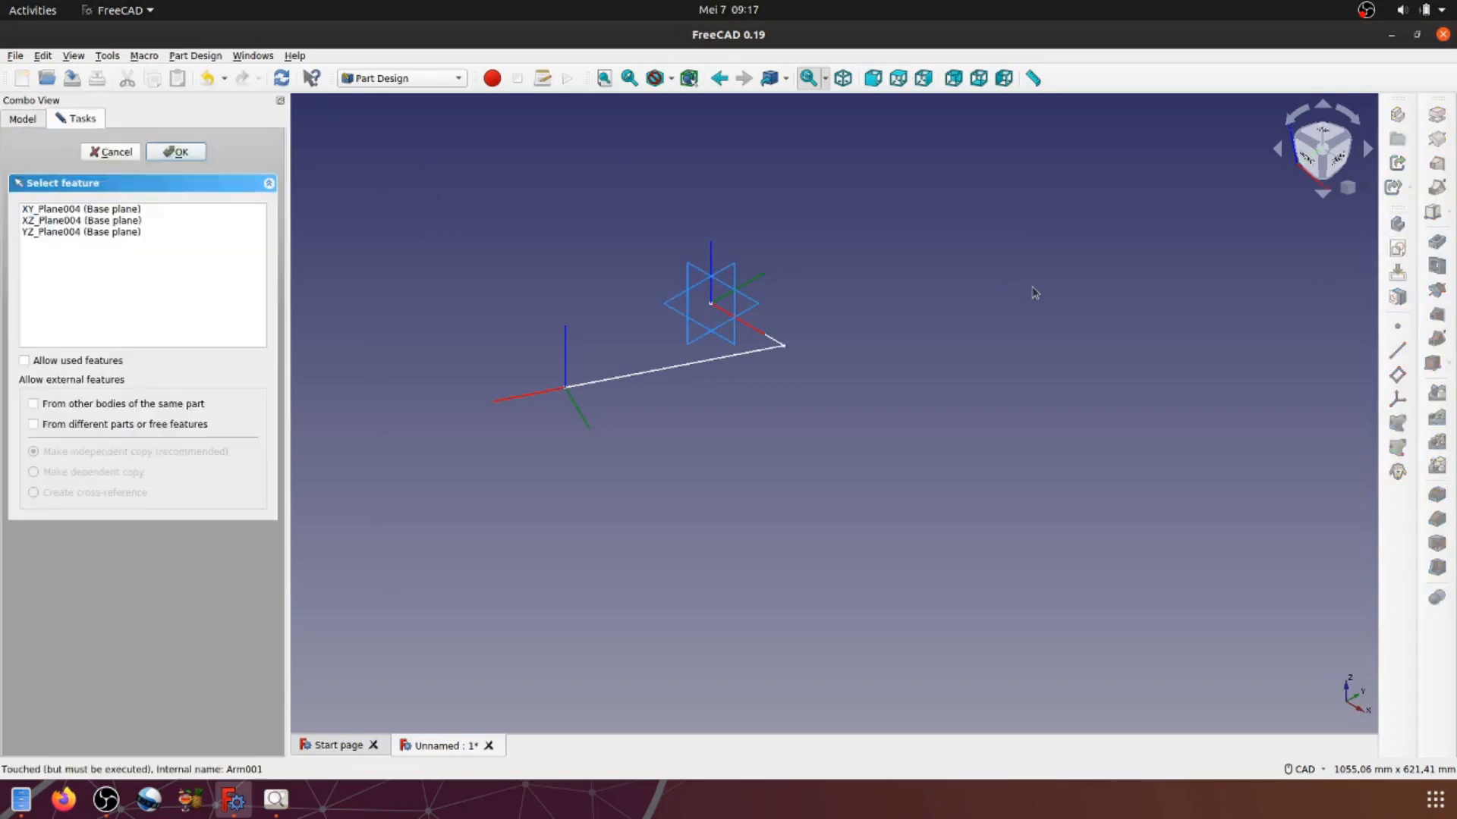
left_click(755, 311)
left_click(177, 153)
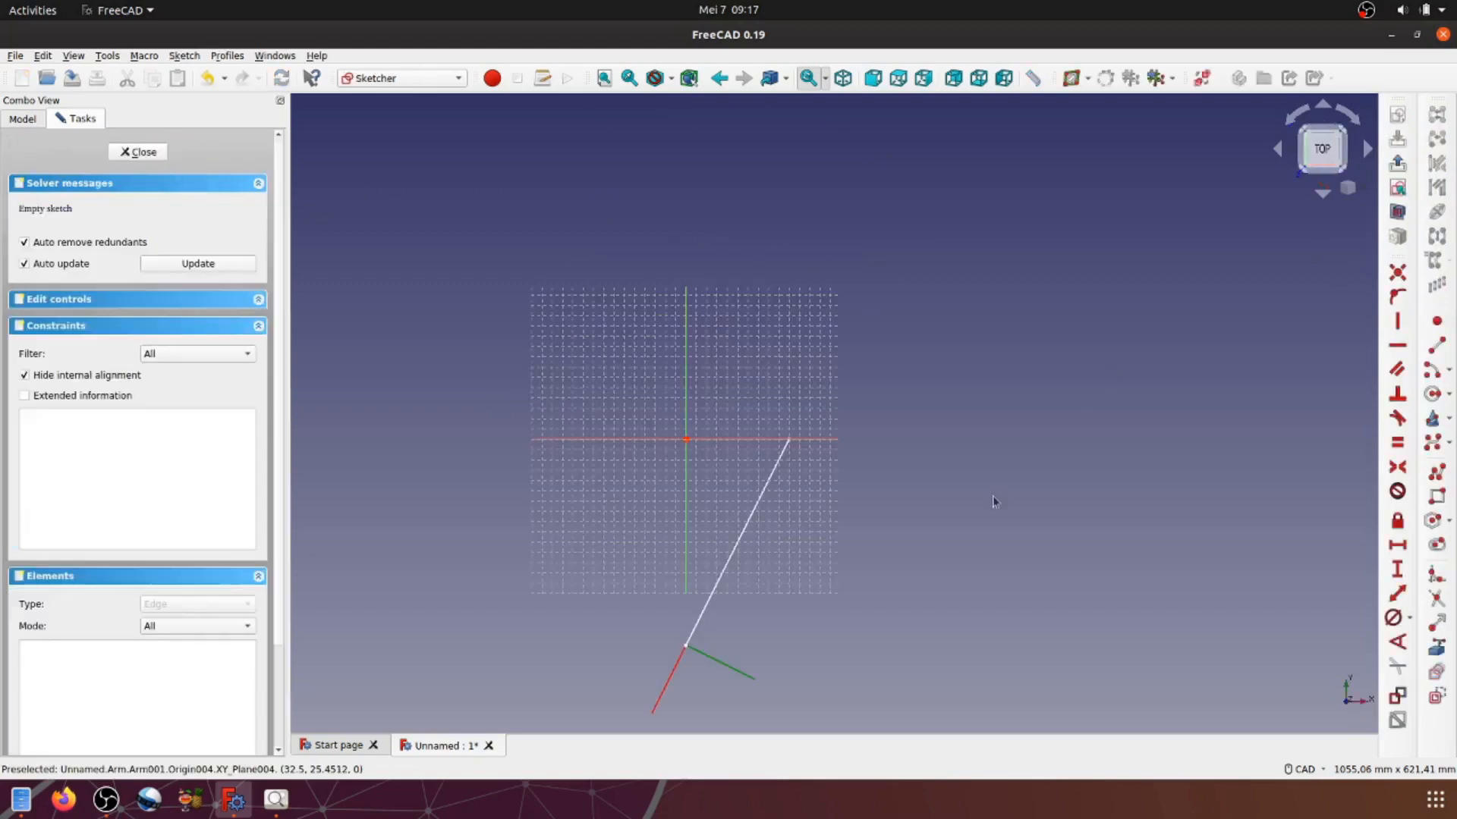
Step: Draw a vertical slot centred on the vertical axis, with an end radius of about 13 mm and its lower arc centre about 62 mm below the origin
middle_click_drag(998, 497, 1046, 315)
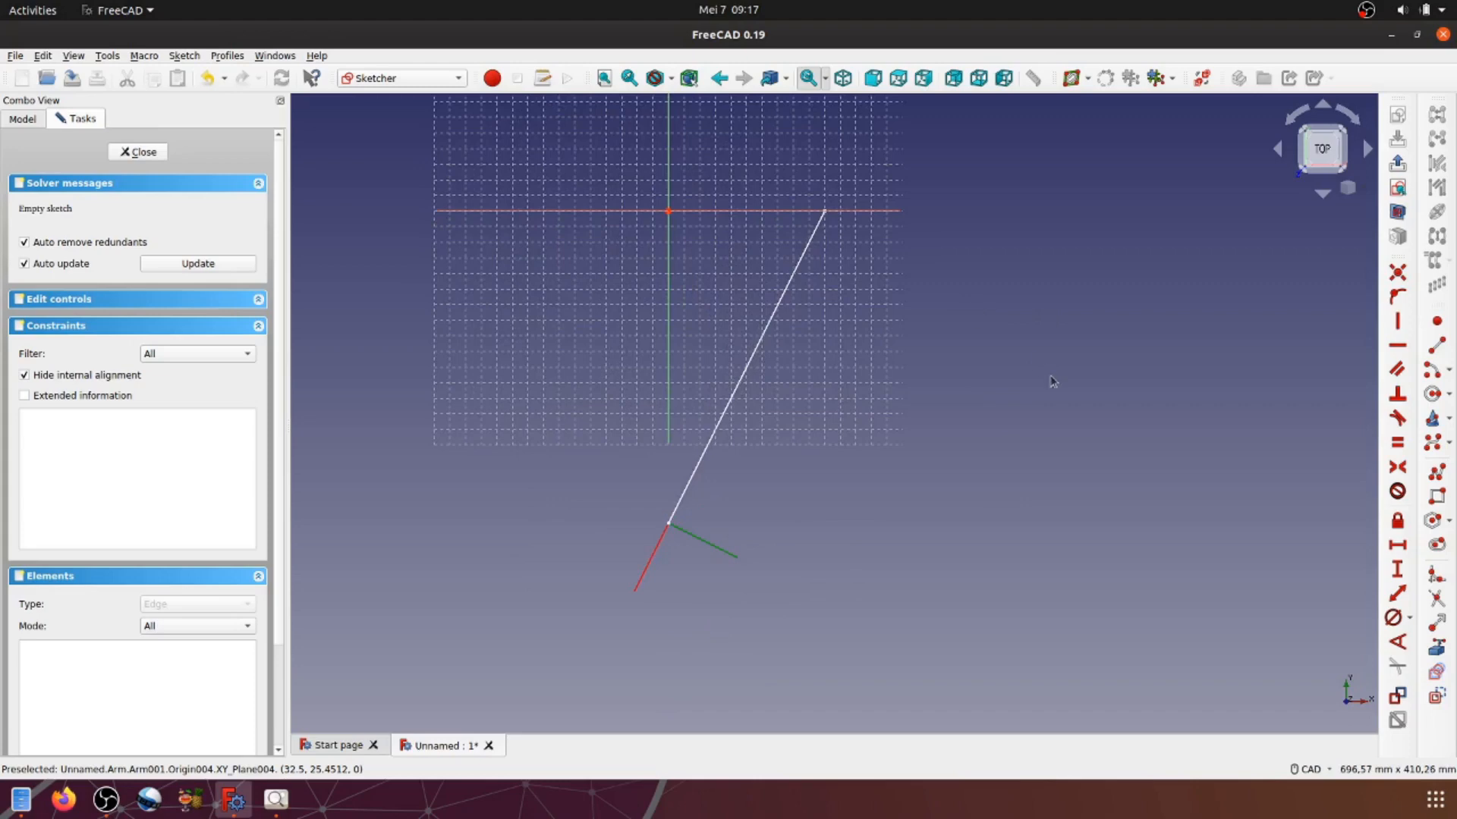
middle_click_drag(1047, 319, 1071, 404)
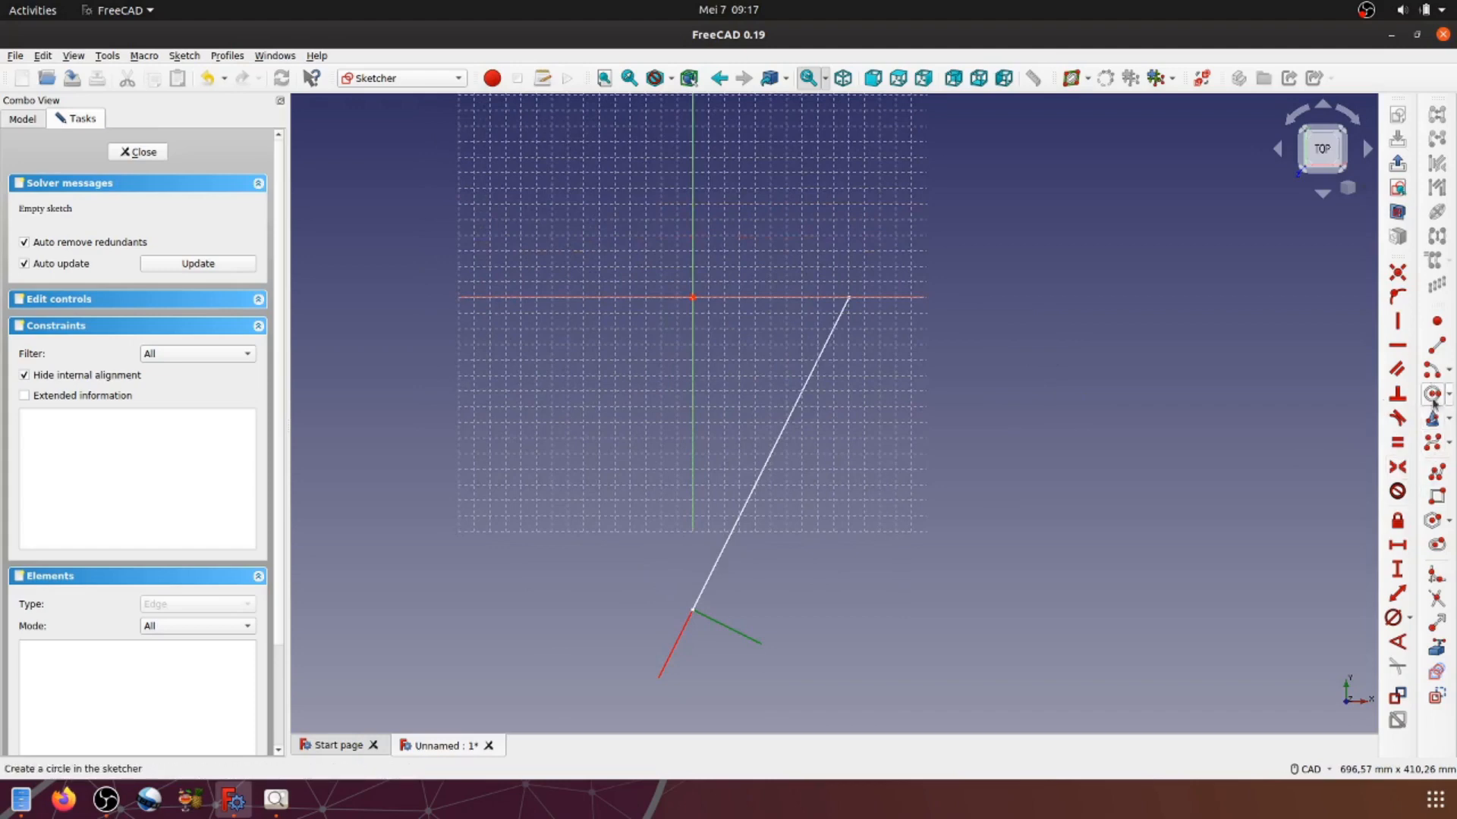
left_click(1435, 548)
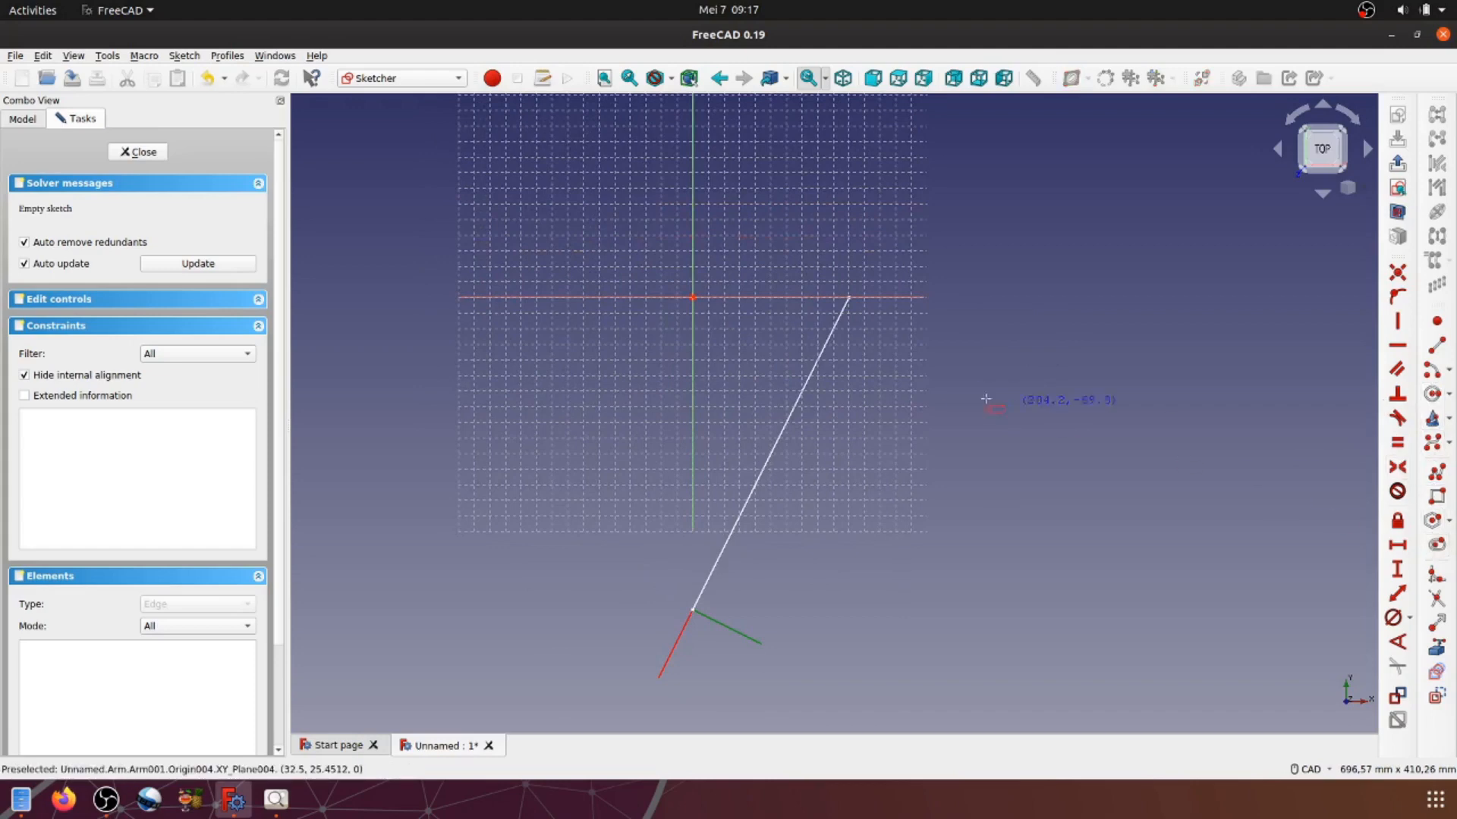
left_click(693, 229)
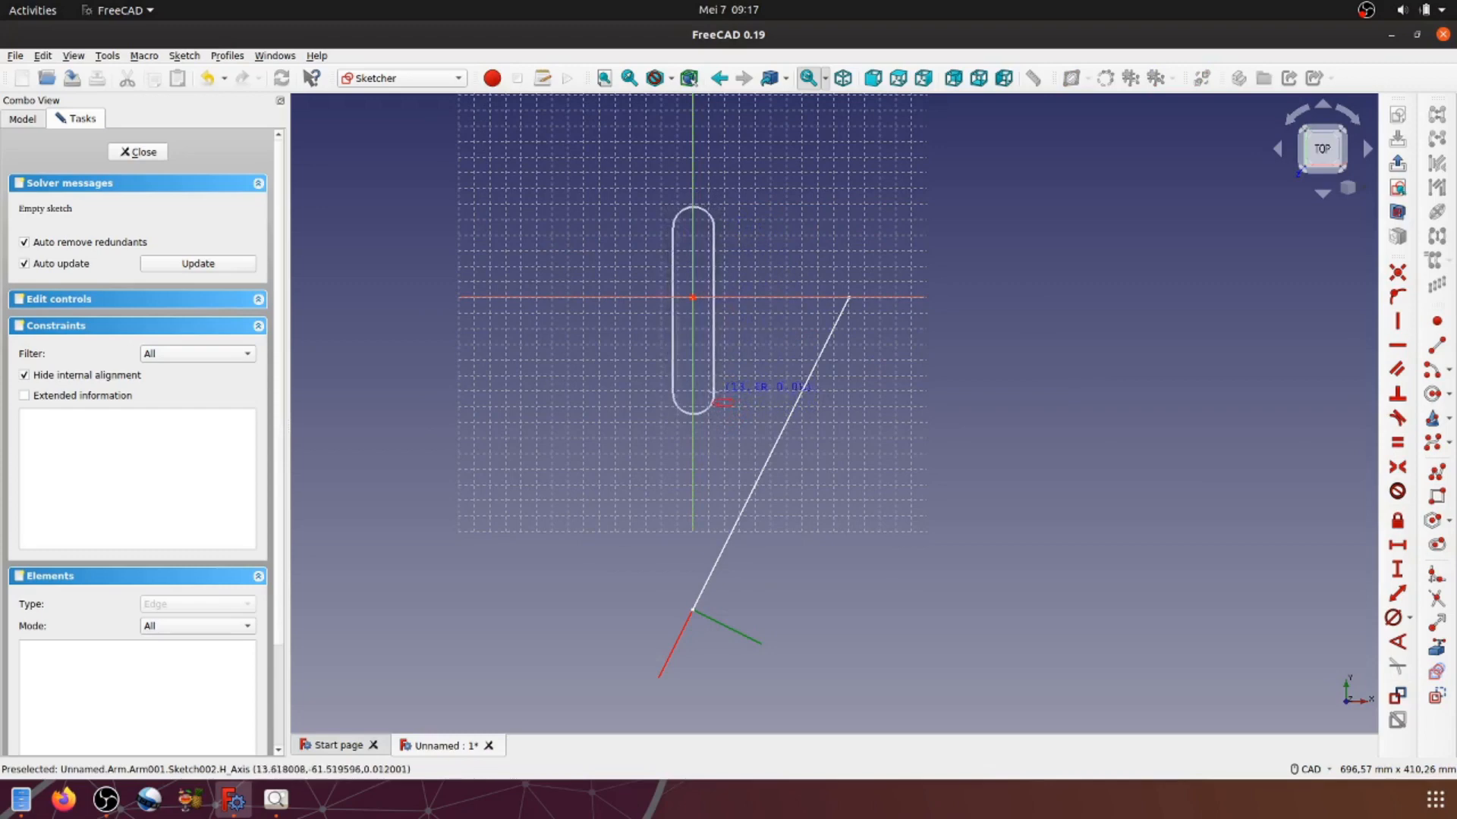
left_click(715, 397)
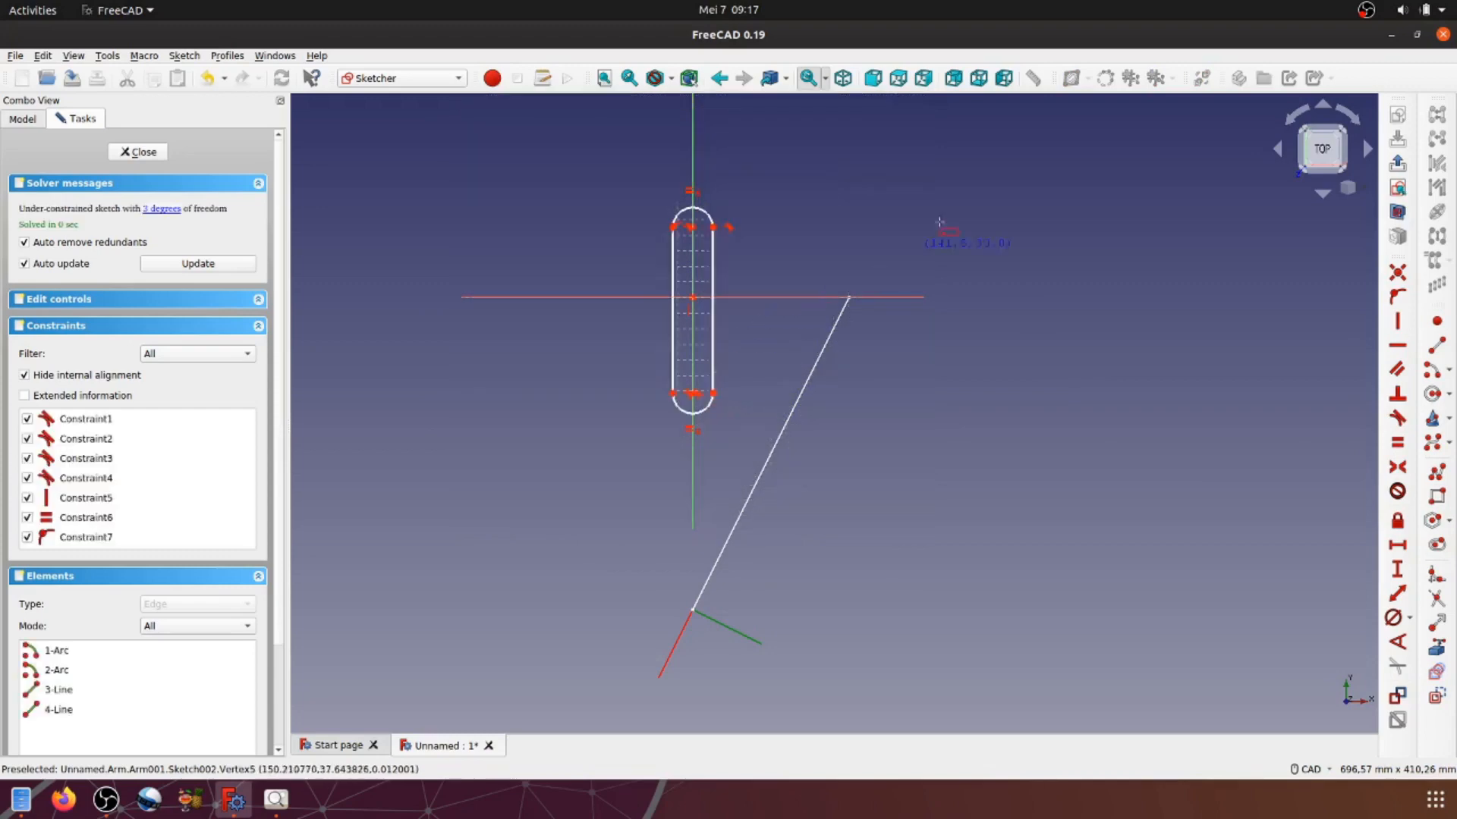
Step: Make the end points of the slot's right-hand line symmetric about the horizontal axis
scroll(740, 270, "up", 2)
scroll(738, 268, "up", 2)
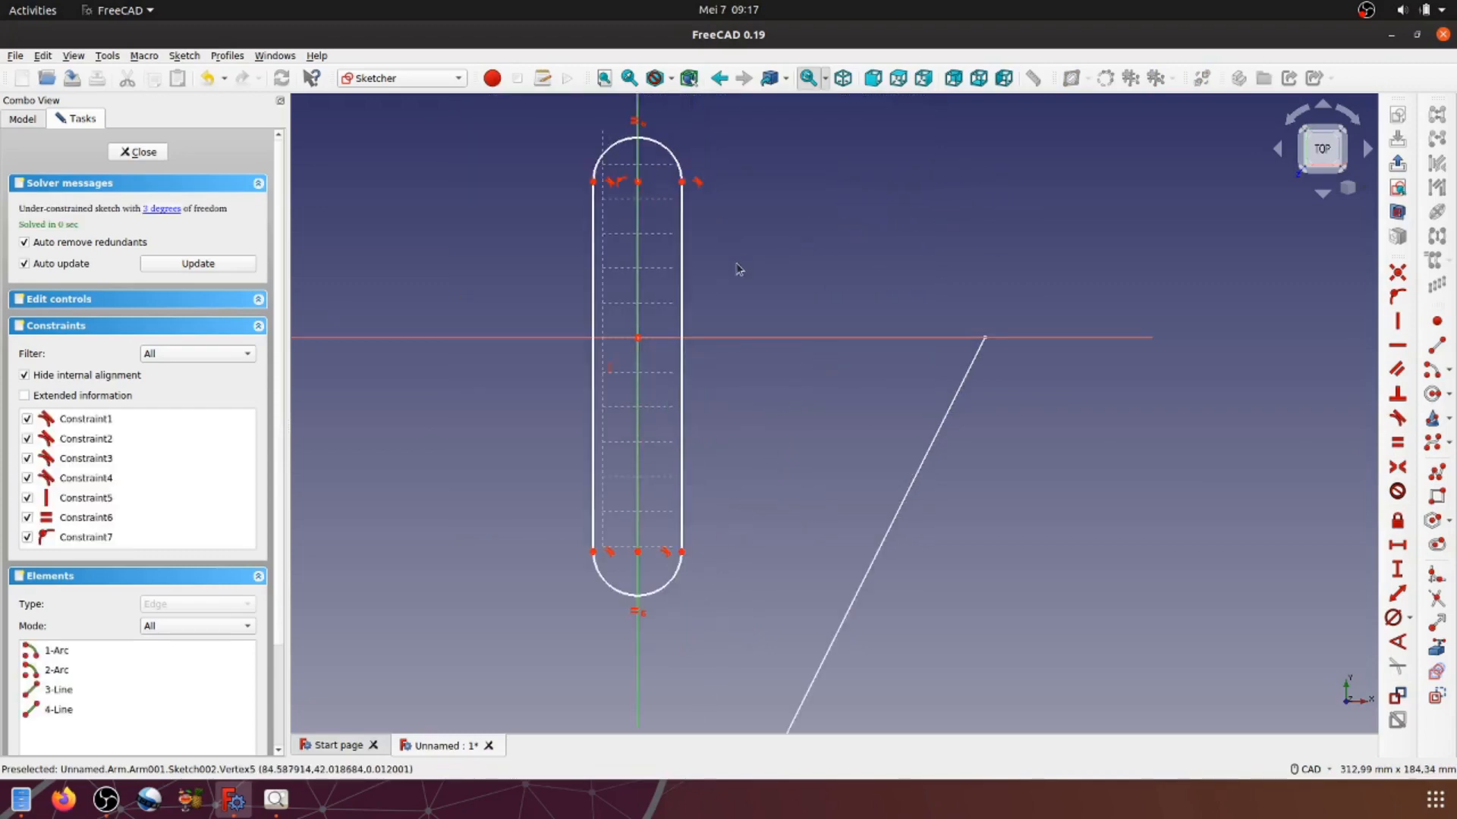
middle_click_drag(728, 277, 833, 298)
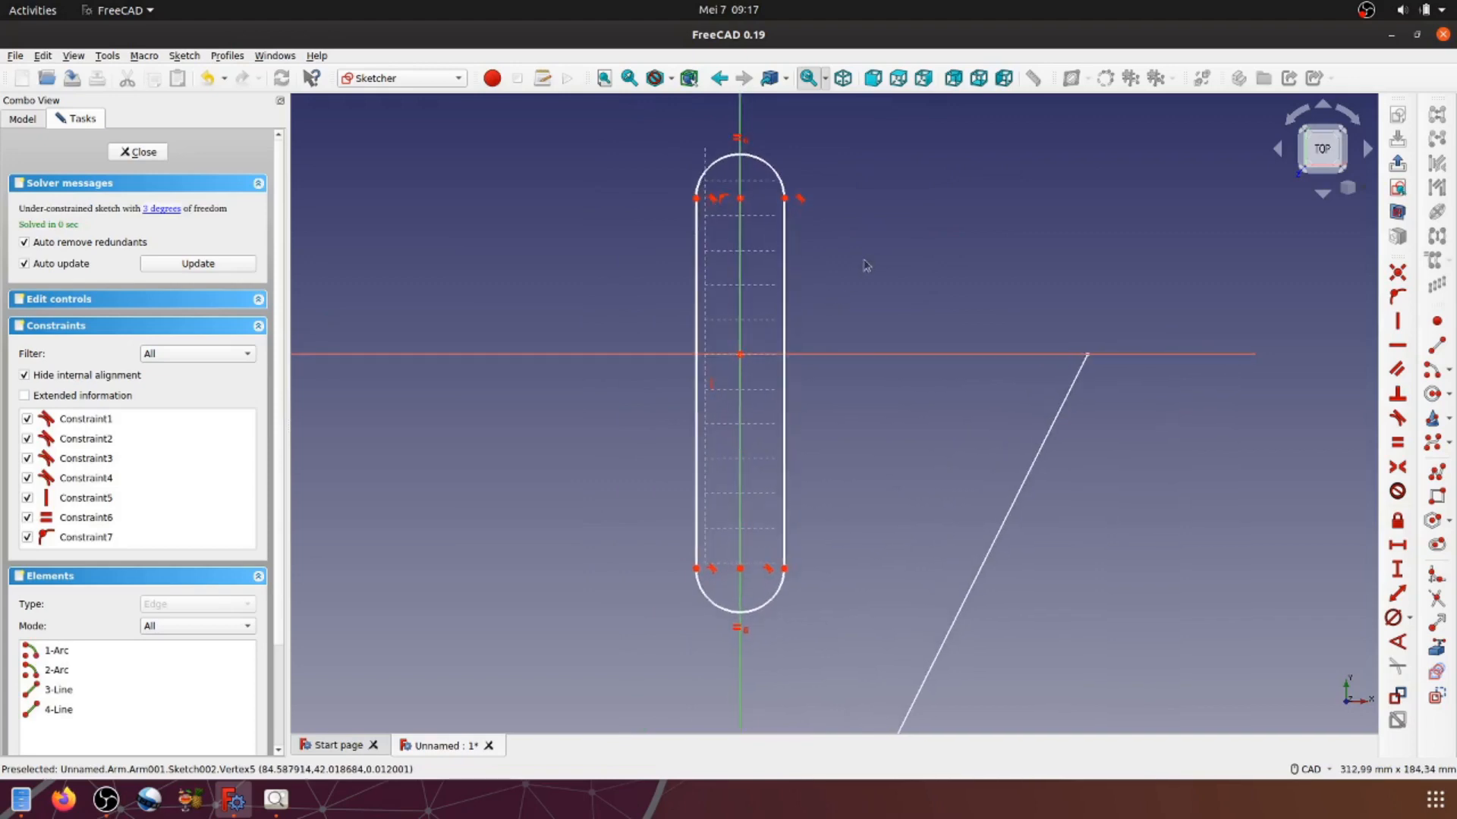
left_click(786, 200)
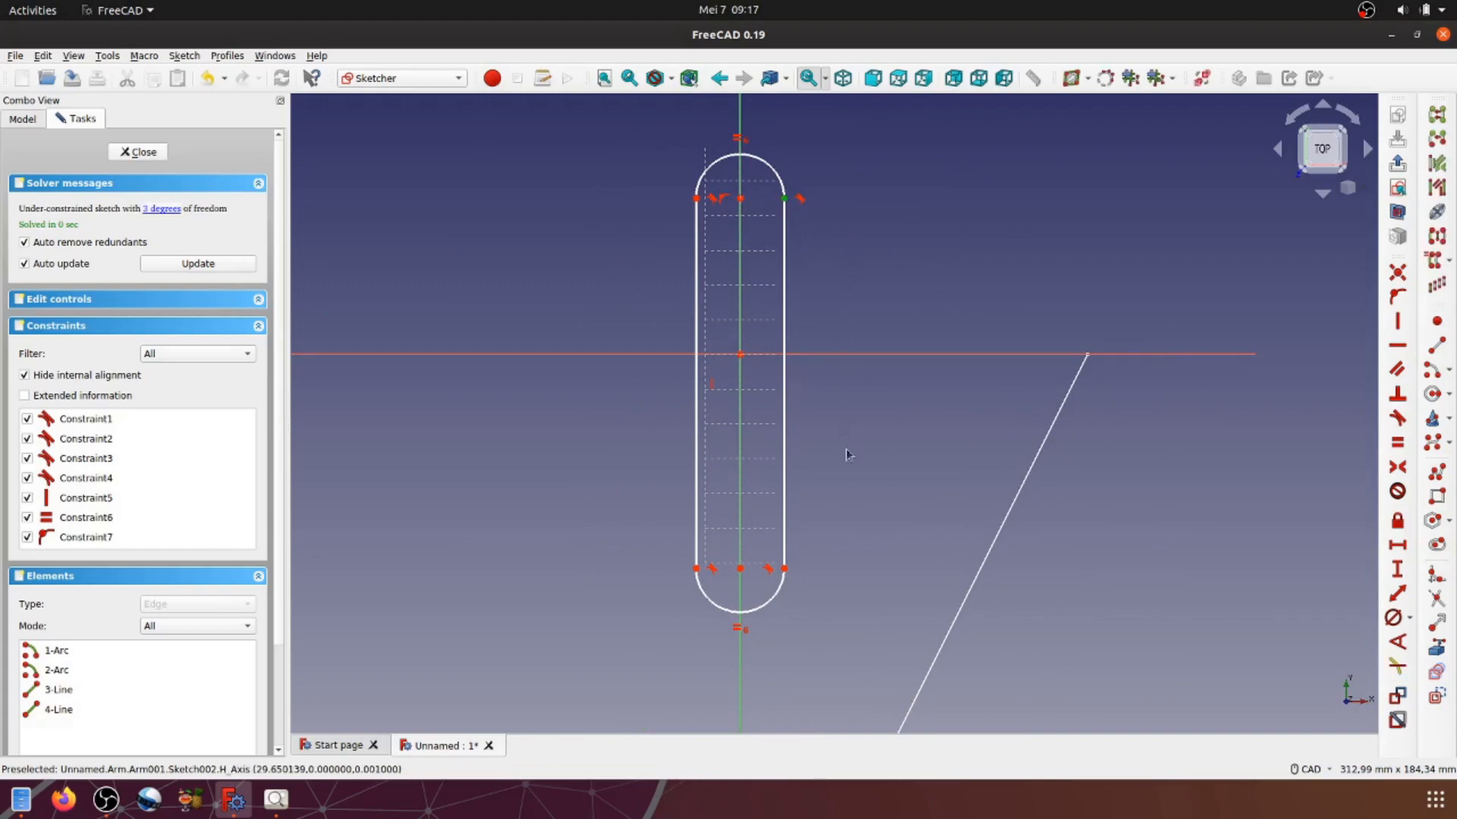
left_click(785, 569)
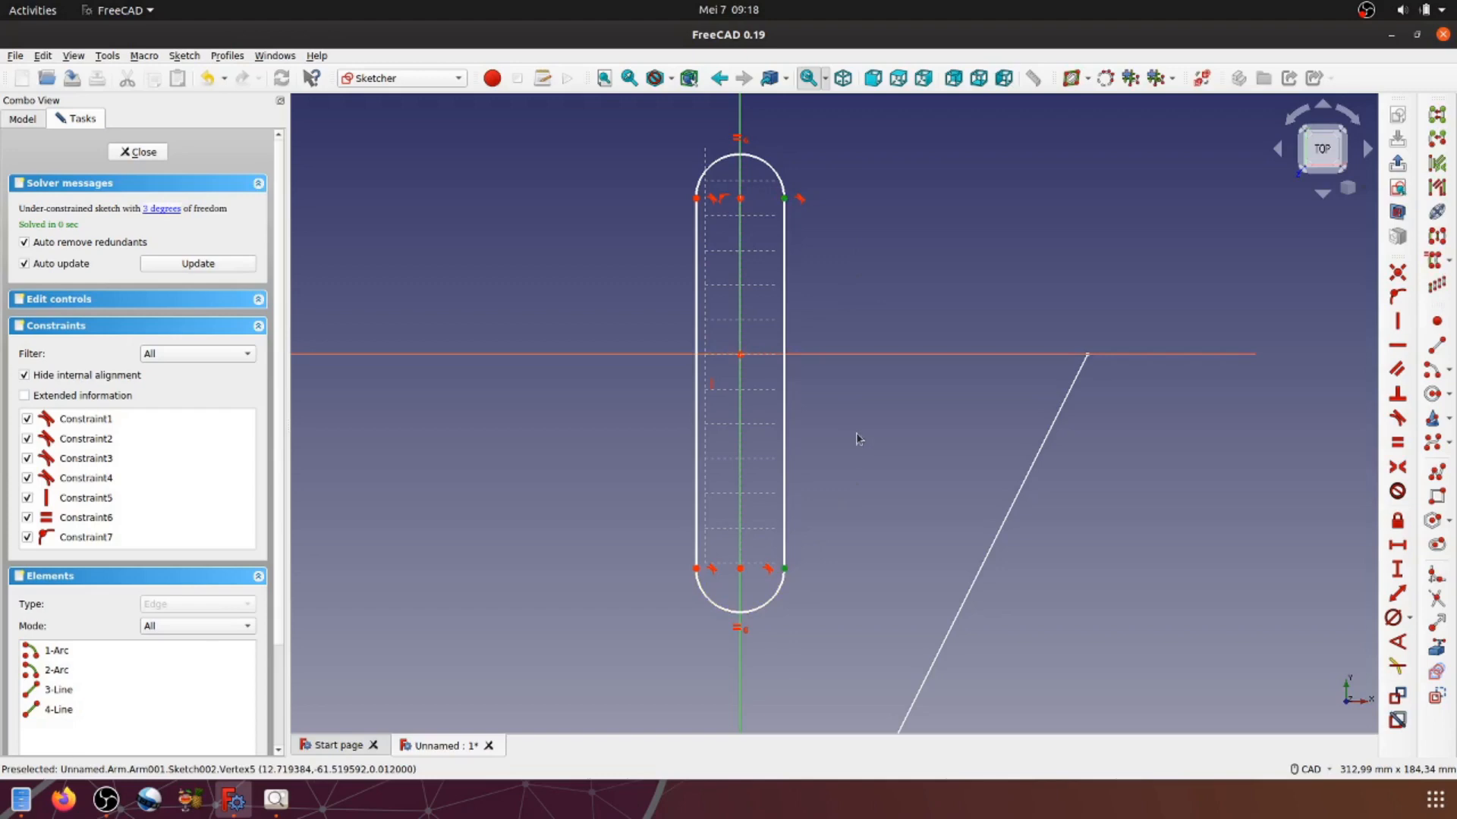
left_click(846, 354)
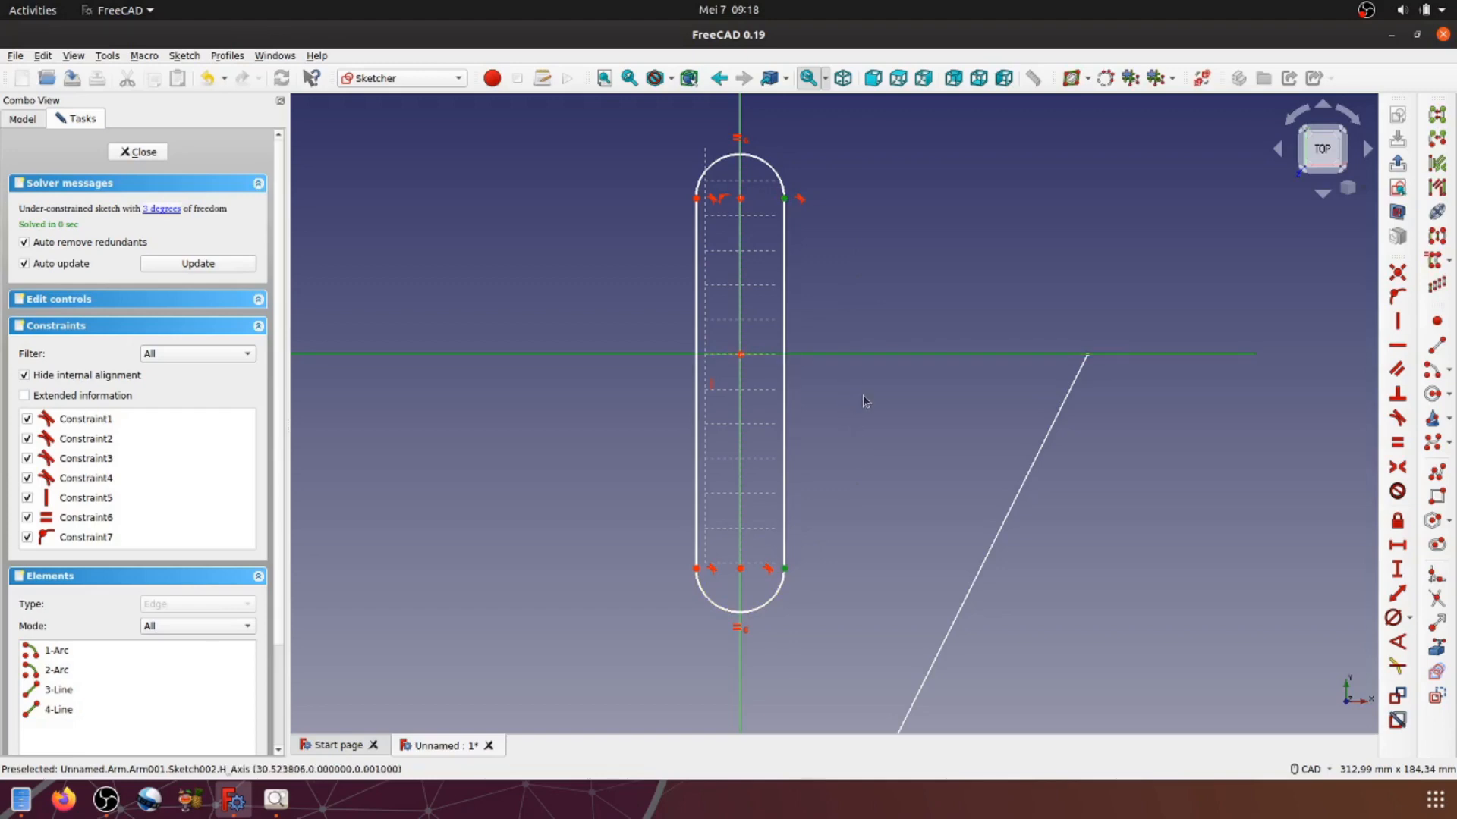
left_click(1397, 466)
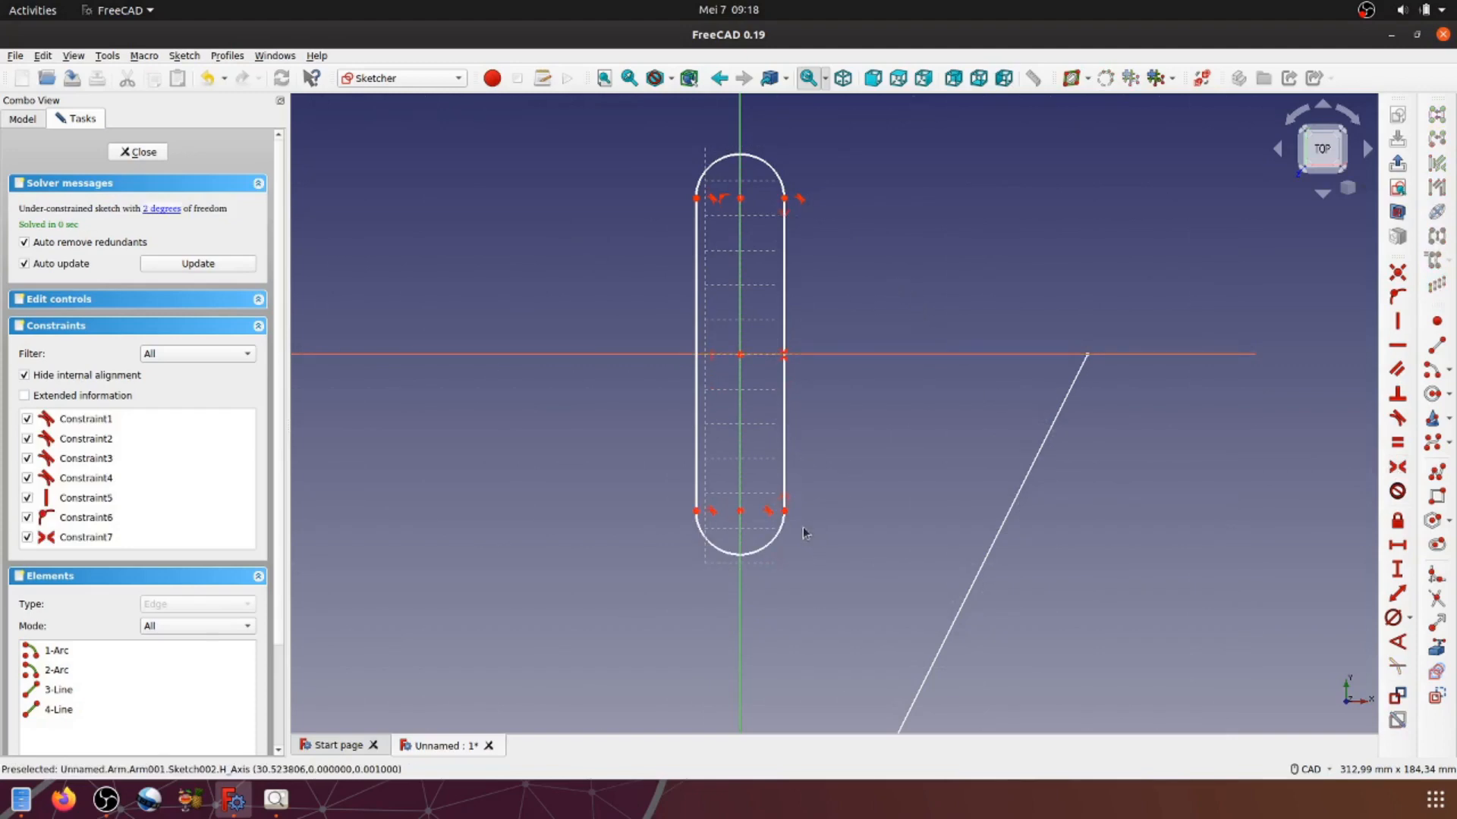
Step: Dimension the slot's width between the two upper end points of its side lines and set it to 20 mm
left_click(784, 198)
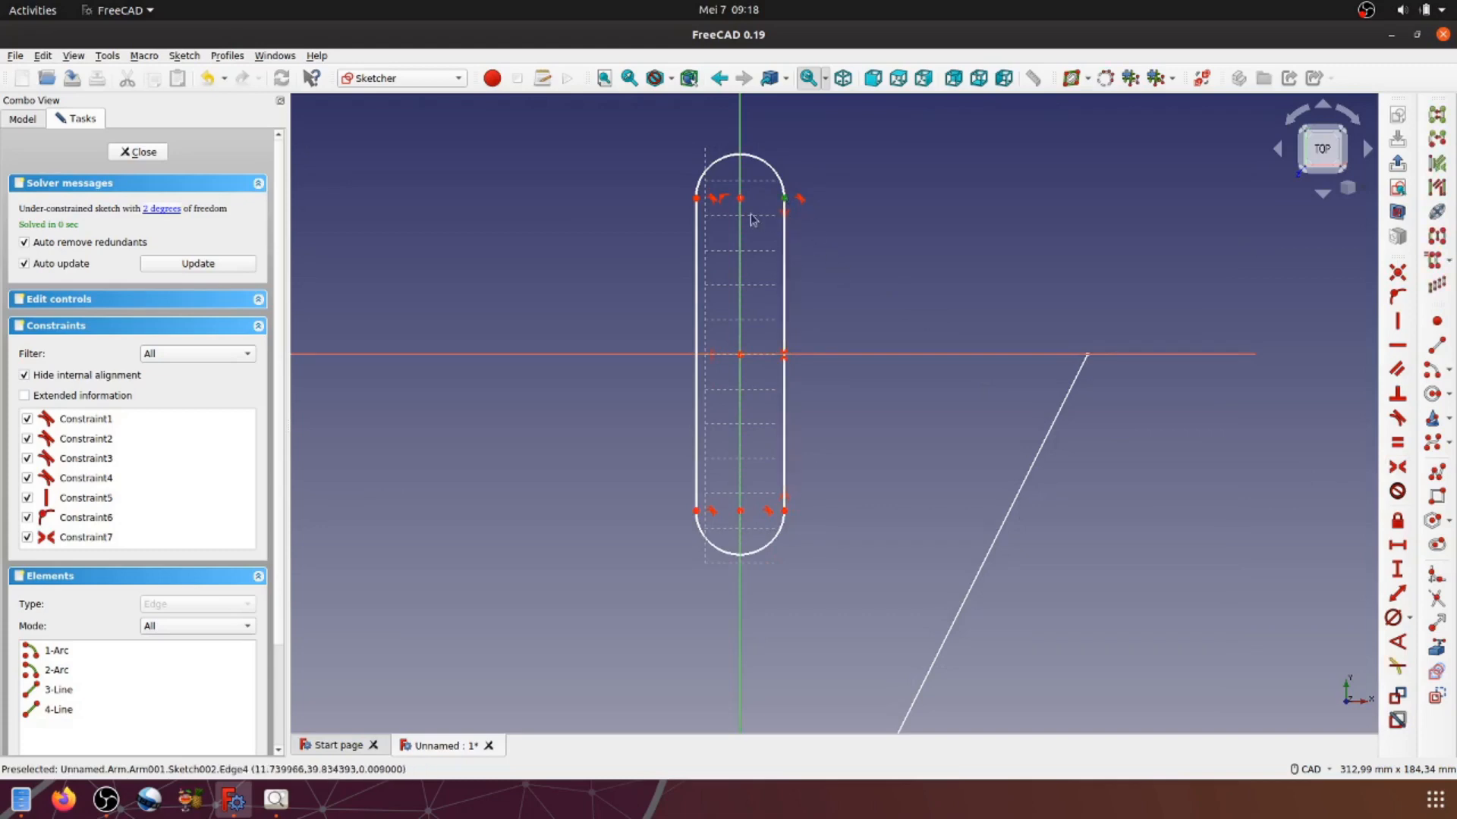
left_click(696, 198)
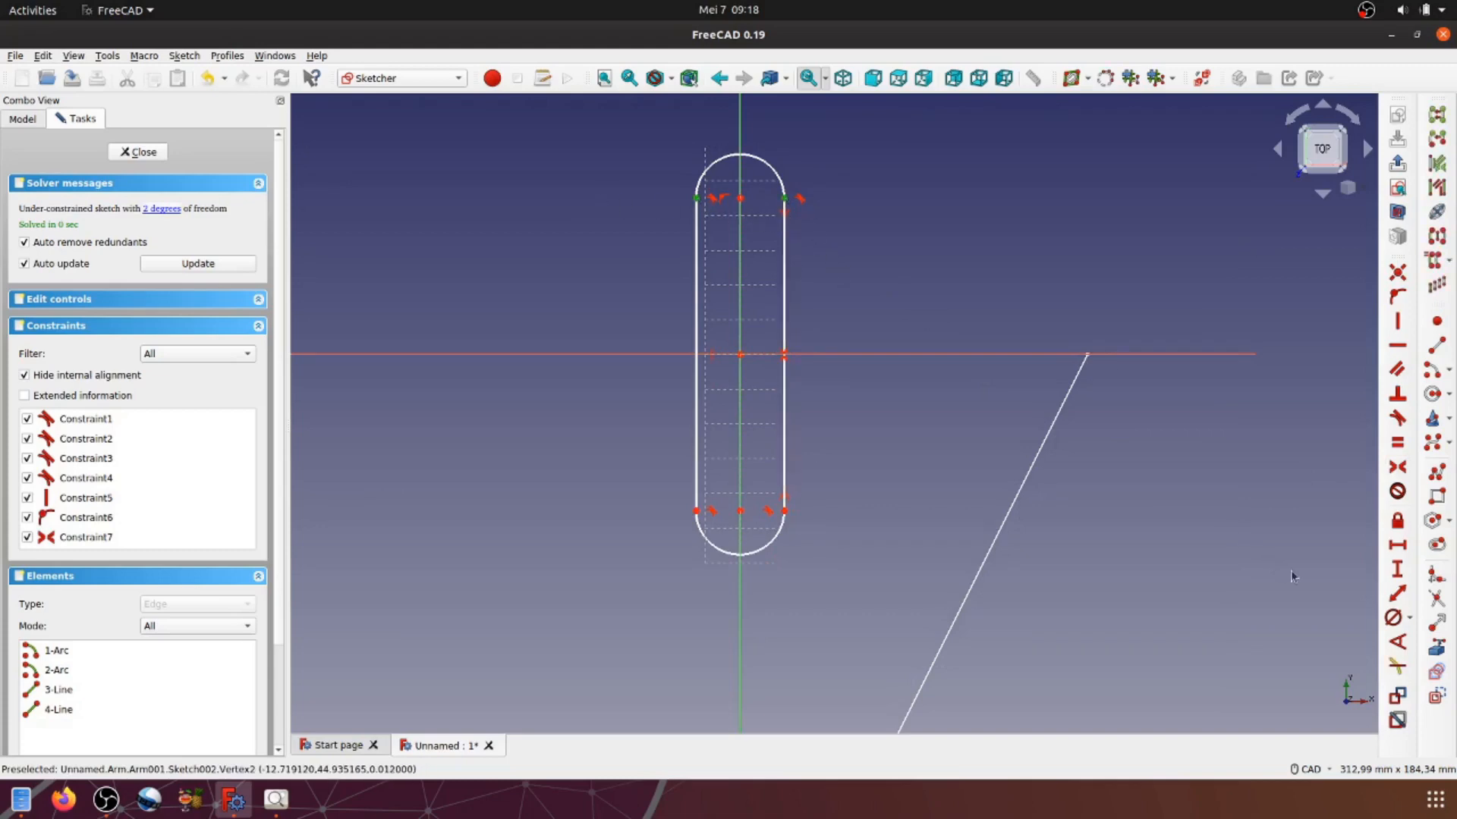
left_click(1397, 592)
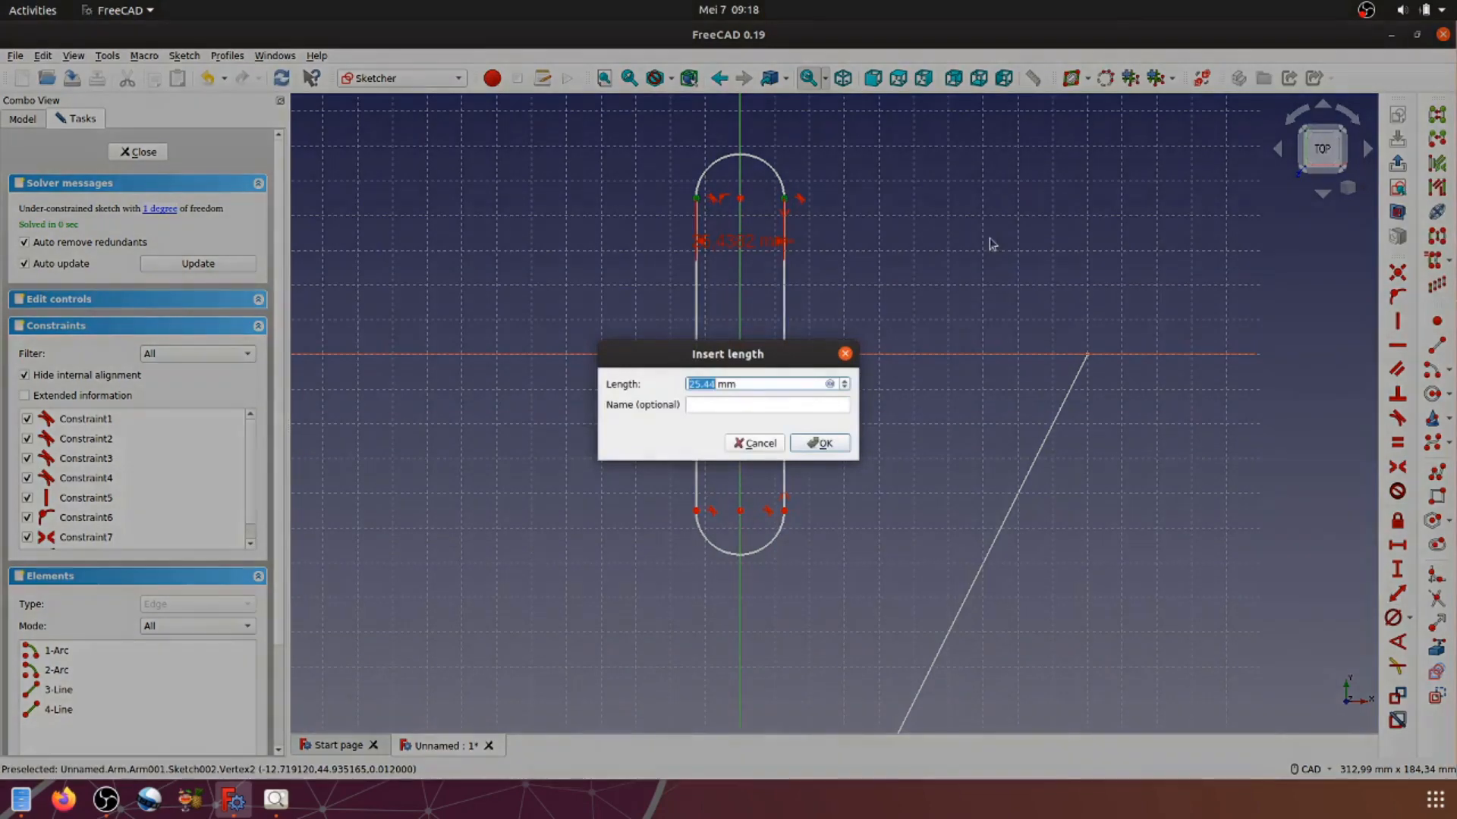
type("20")
left_click(833, 443)
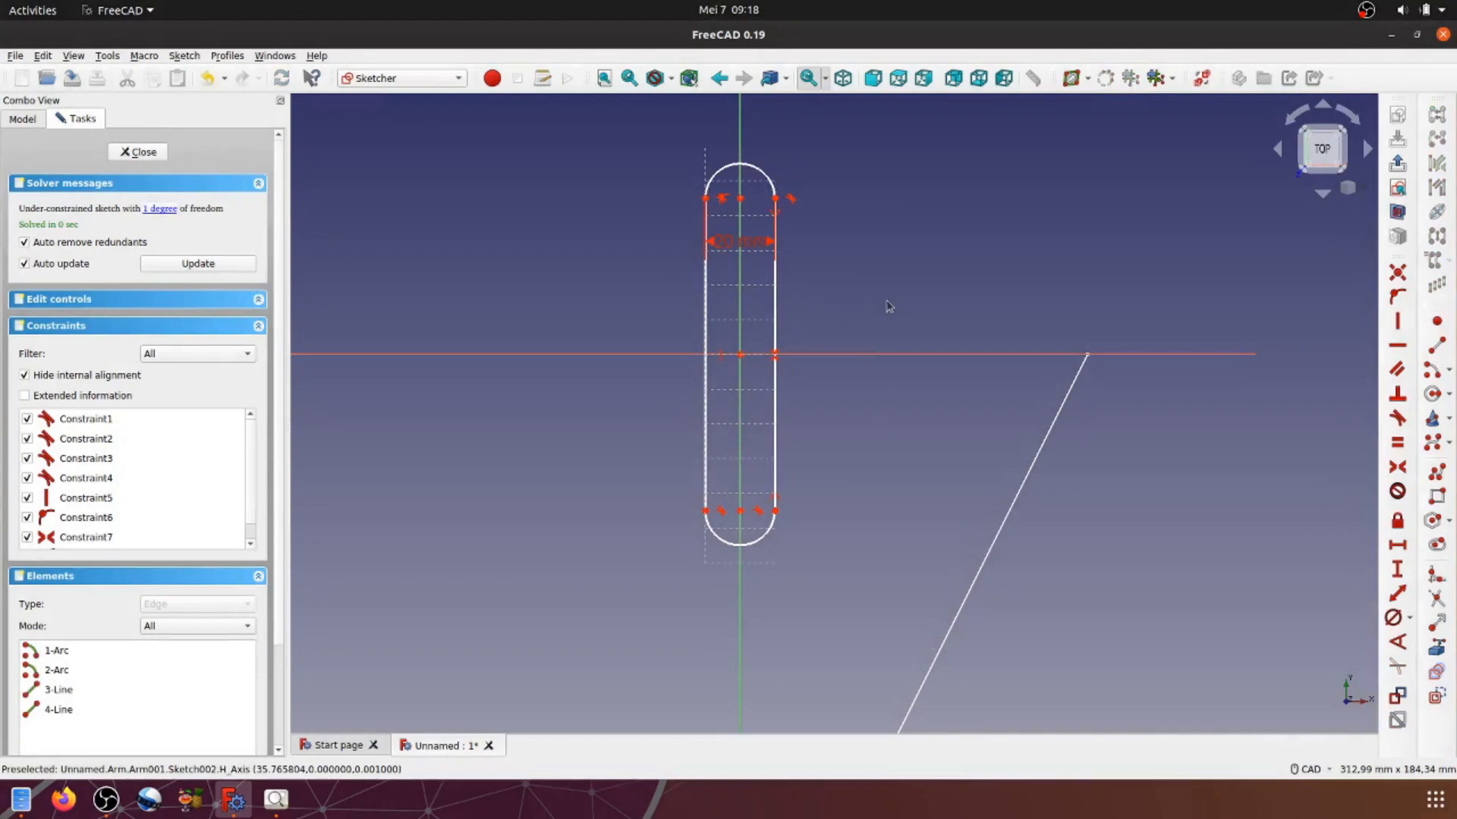
Step: Dimension the slot's left-hand line between its end points and set its length to 205 mm
left_click(706, 200)
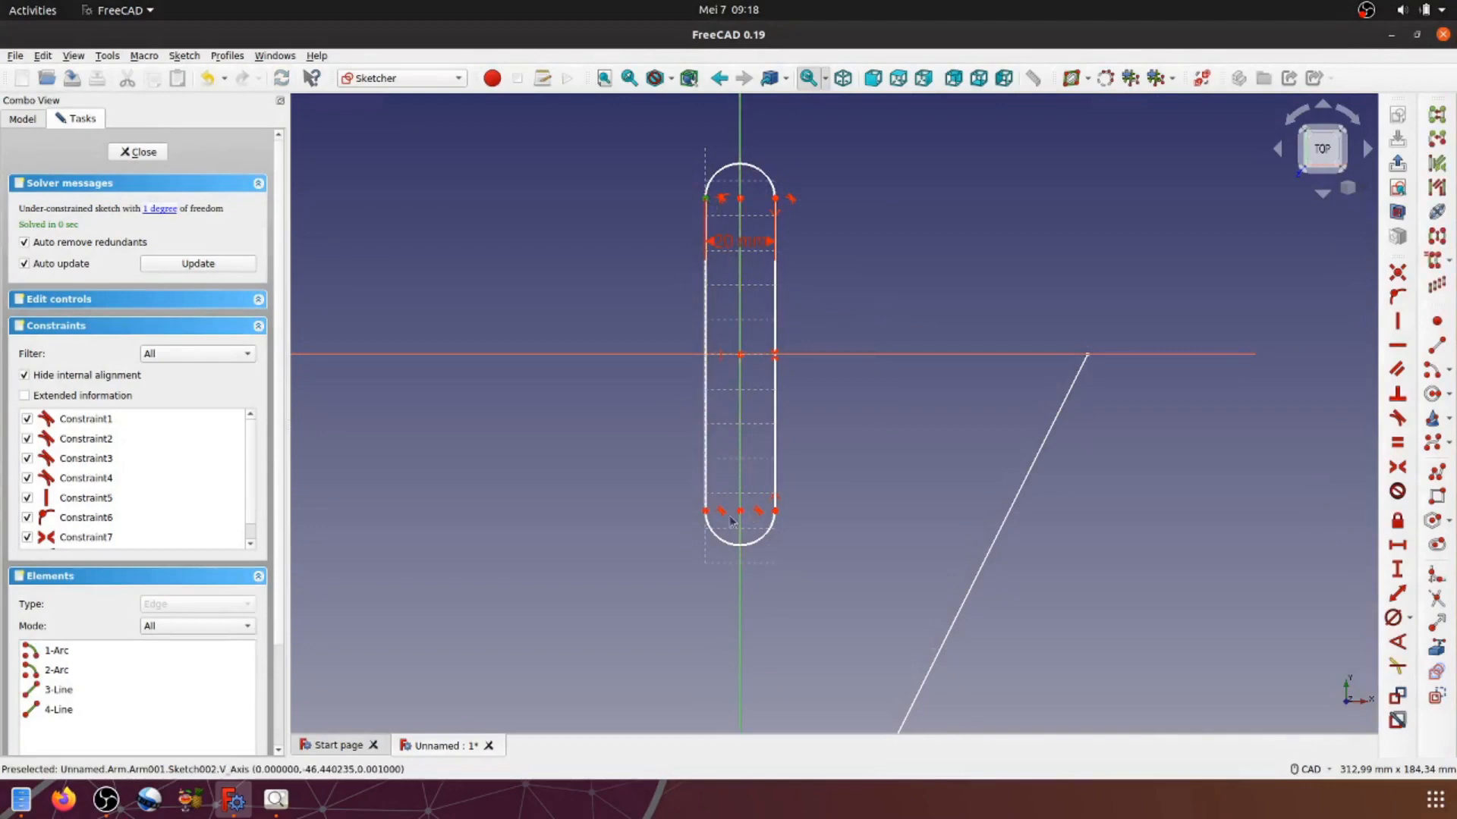
left_click(706, 511)
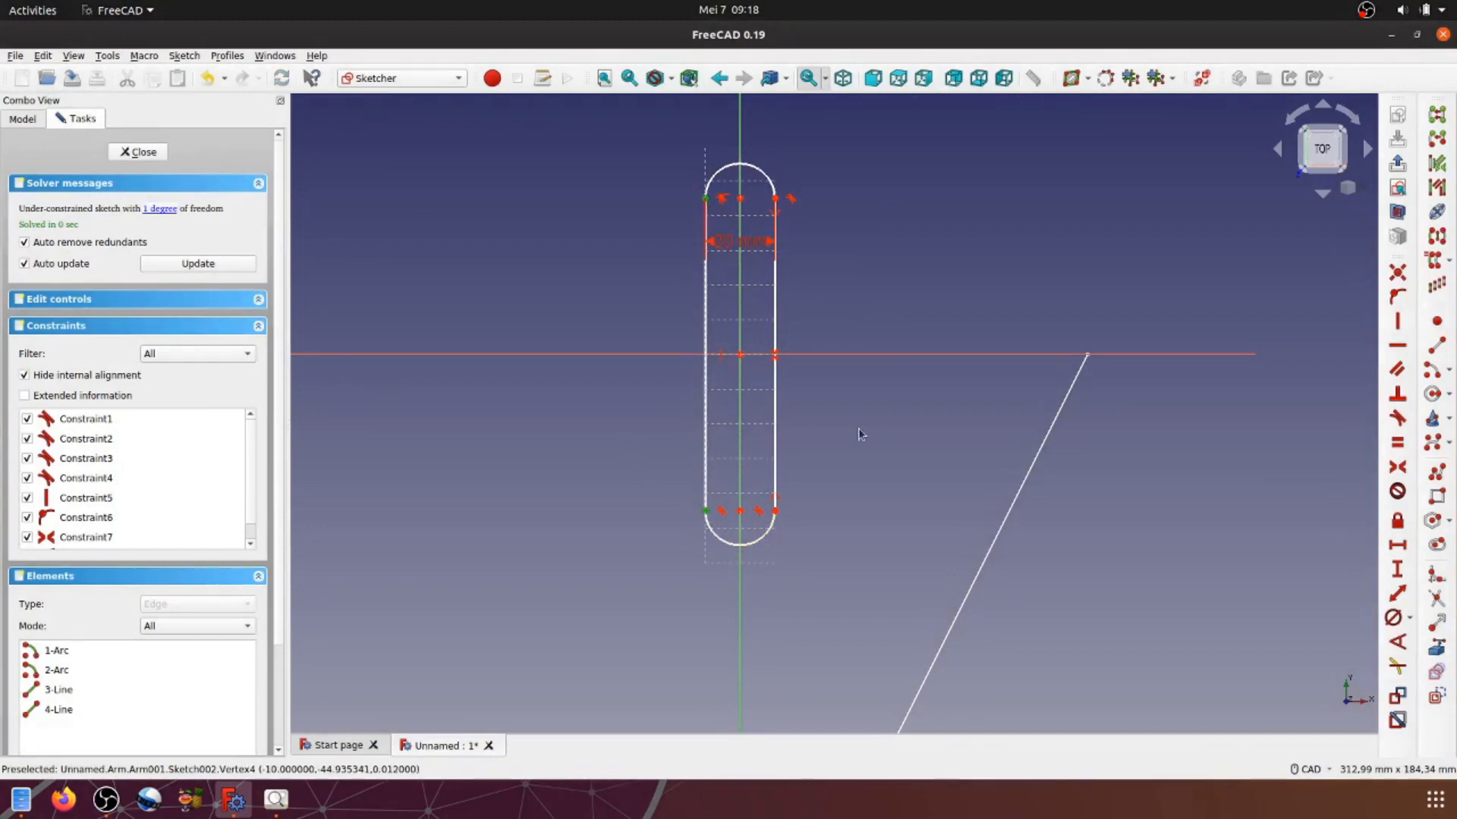
left_click(1397, 593)
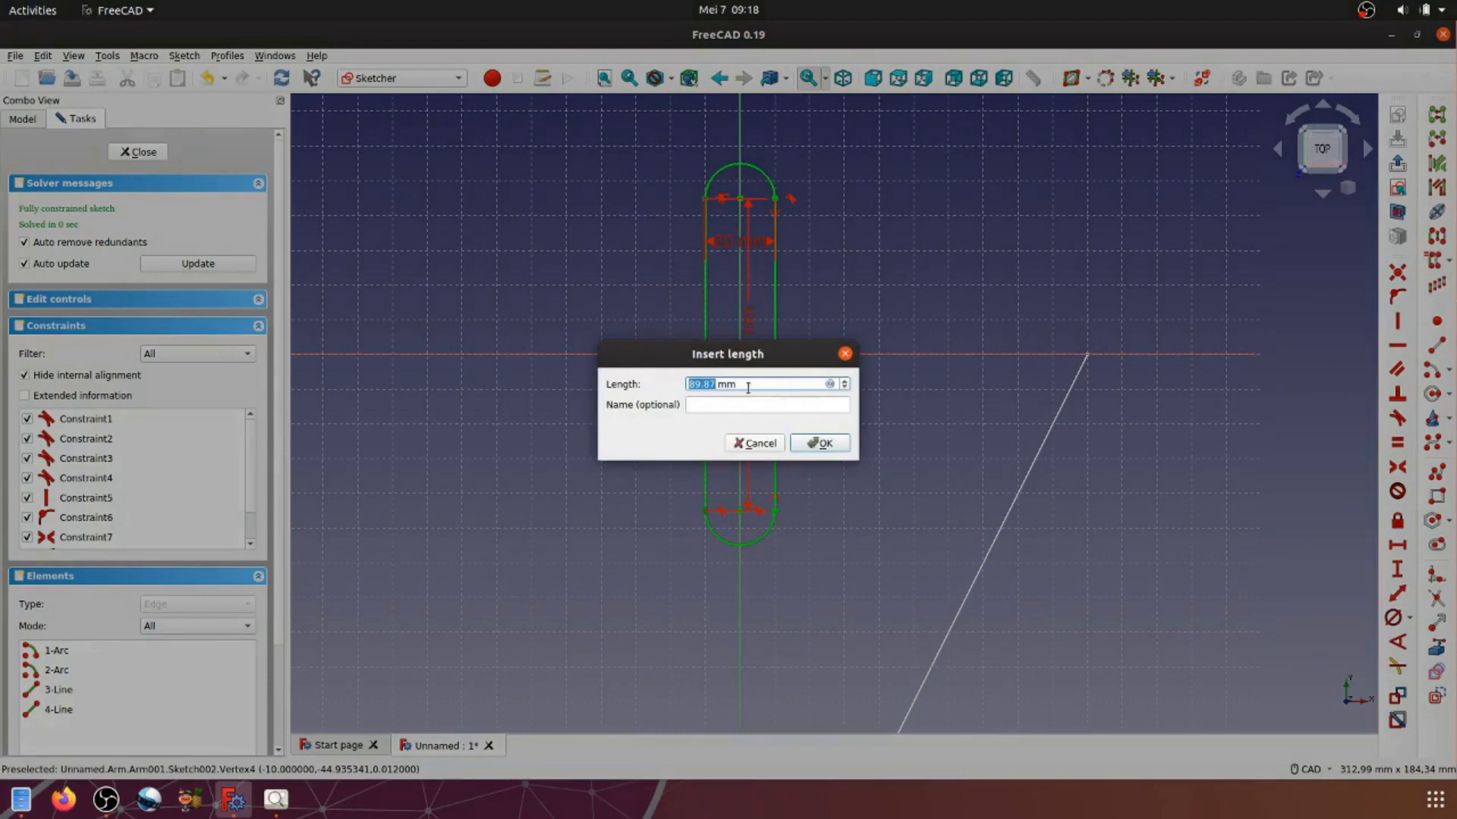
left_click_drag(747, 387, 679, 387)
type("205")
left_click(839, 446)
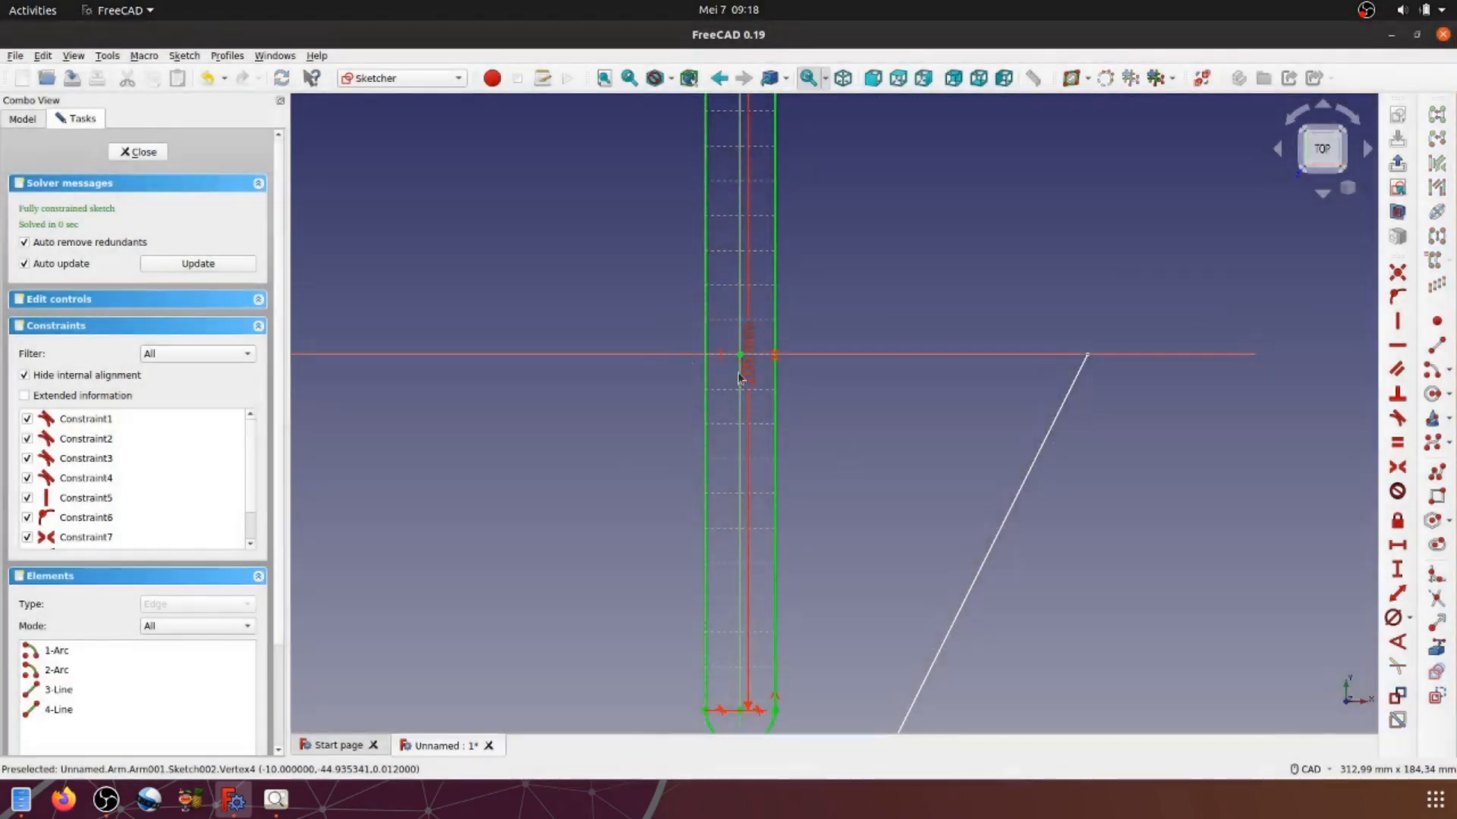
Step: Draw a rectangle about 86 mm wide and 369 mm high around the slot, and move the slot's length dimension outside it
scroll(740, 377, "down", 5)
scroll(584, 330, "up", 2)
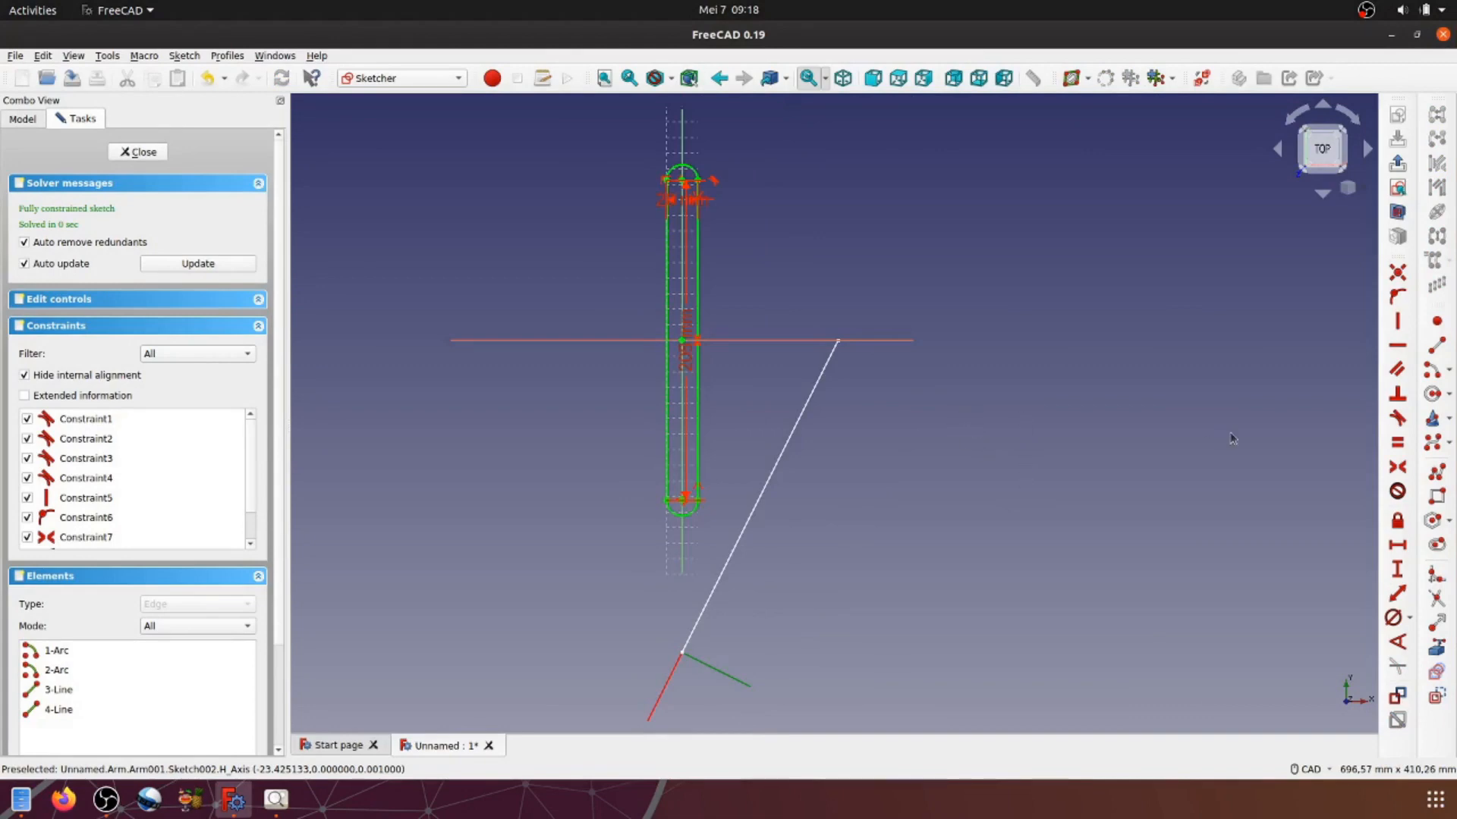
left_click(1436, 496)
left_click(613, 131)
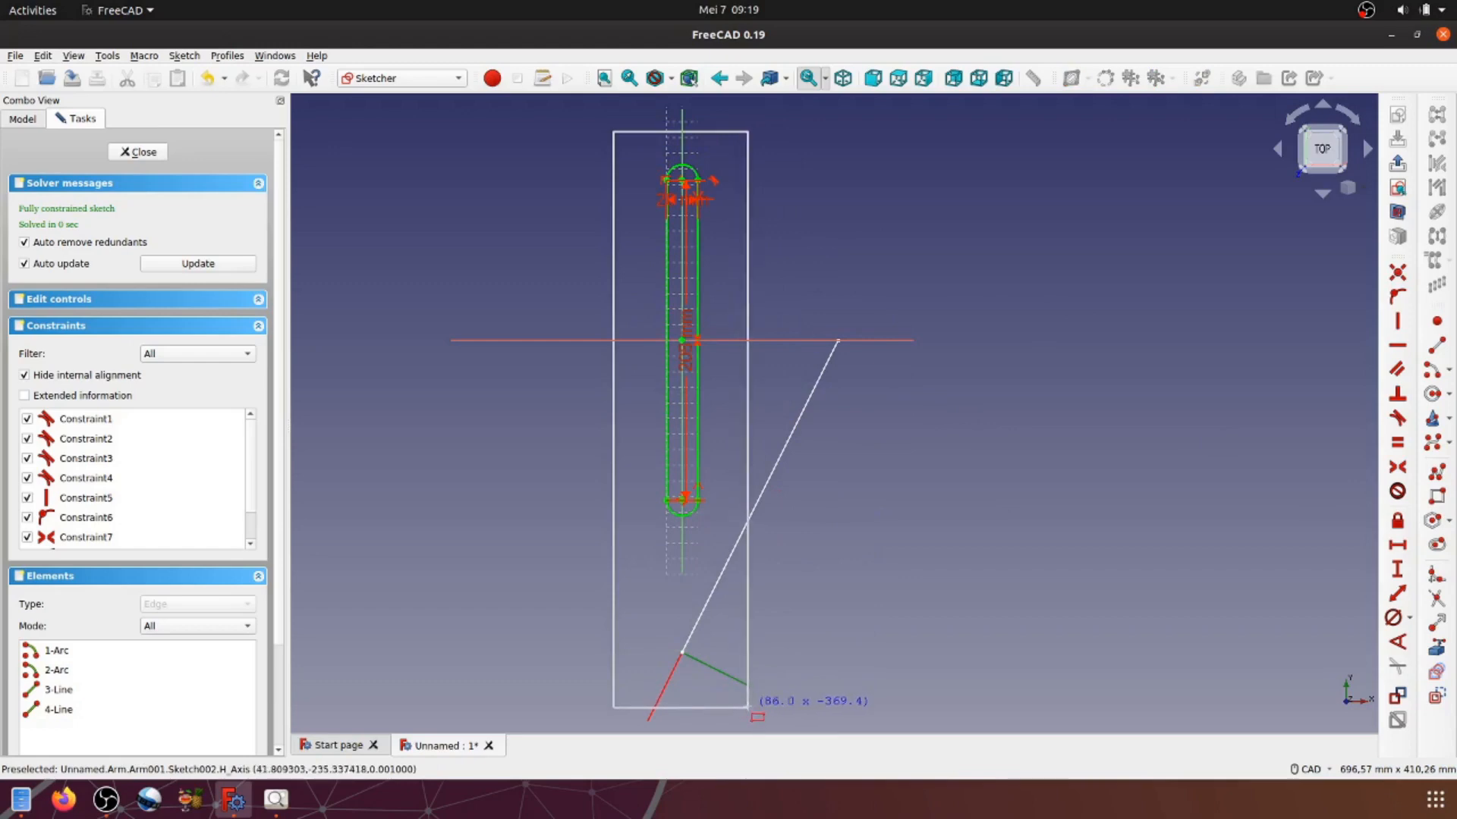
left_click(748, 707)
right_click(868, 275)
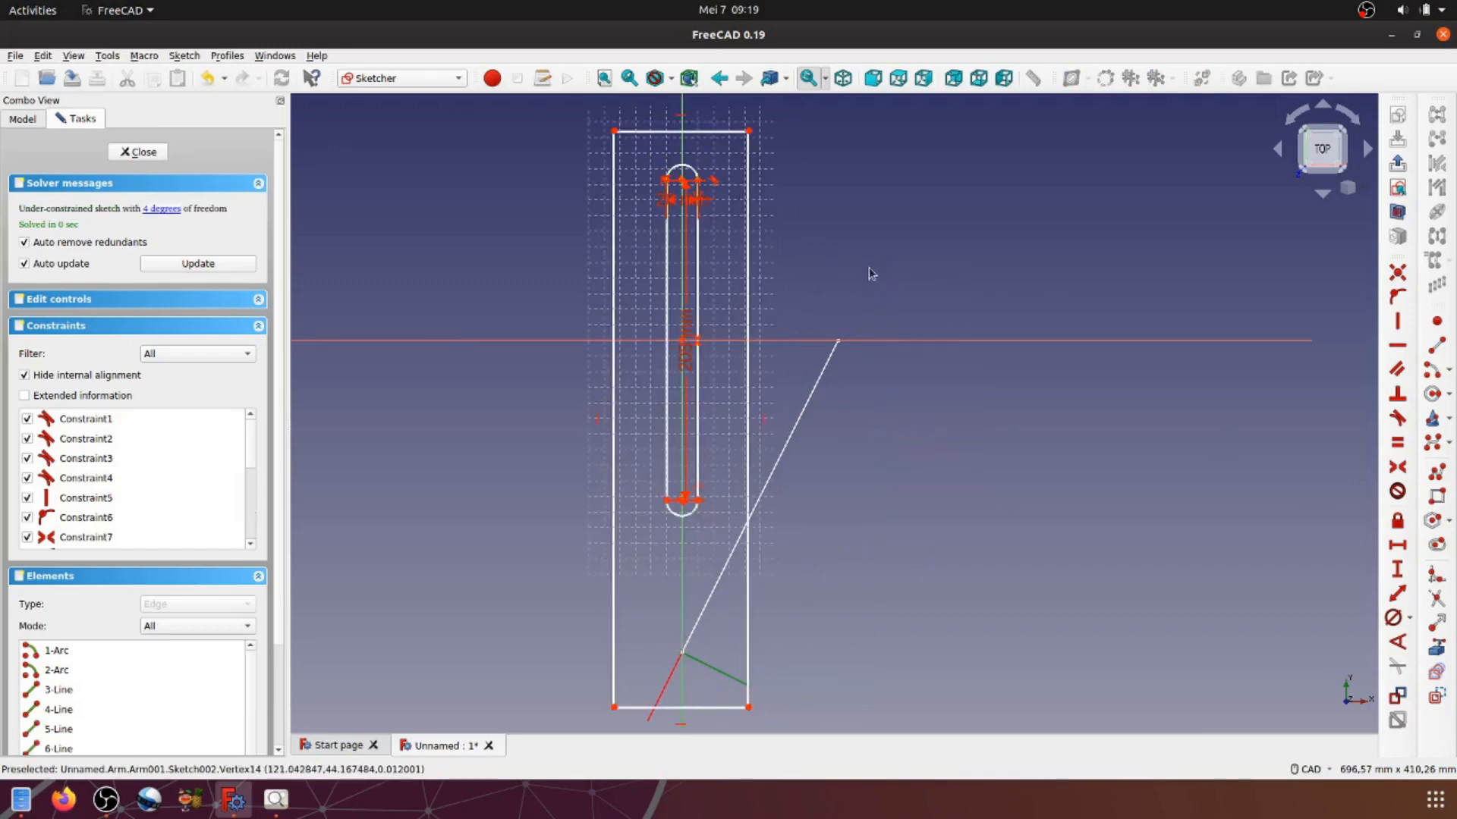
left_click_drag(687, 359, 542, 368)
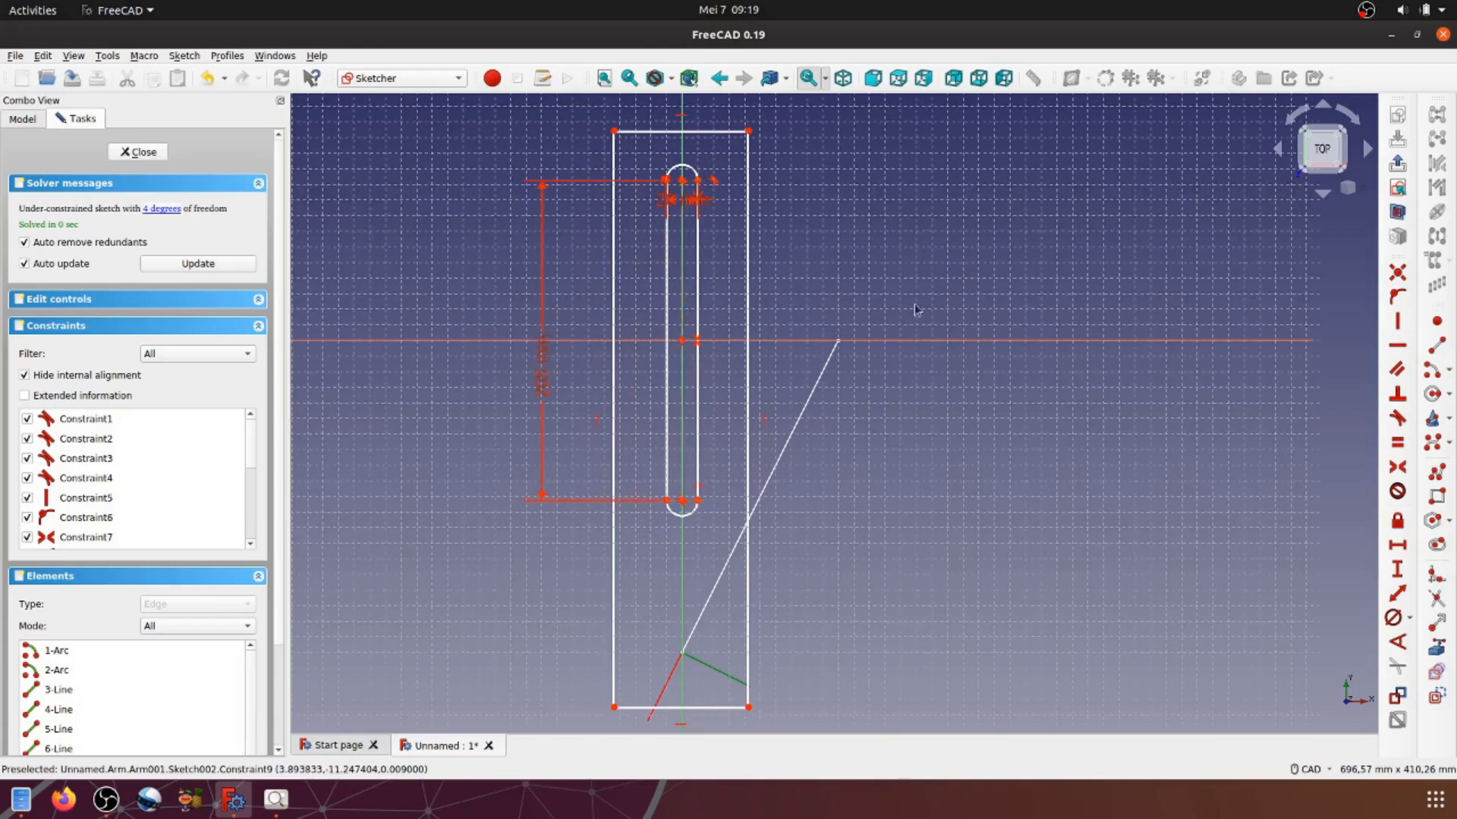
Step: Make the rectangle's two upper corners symmetric about the vertical axis
scroll(914, 249, "down", 2)
scroll(871, 250, "up", 2)
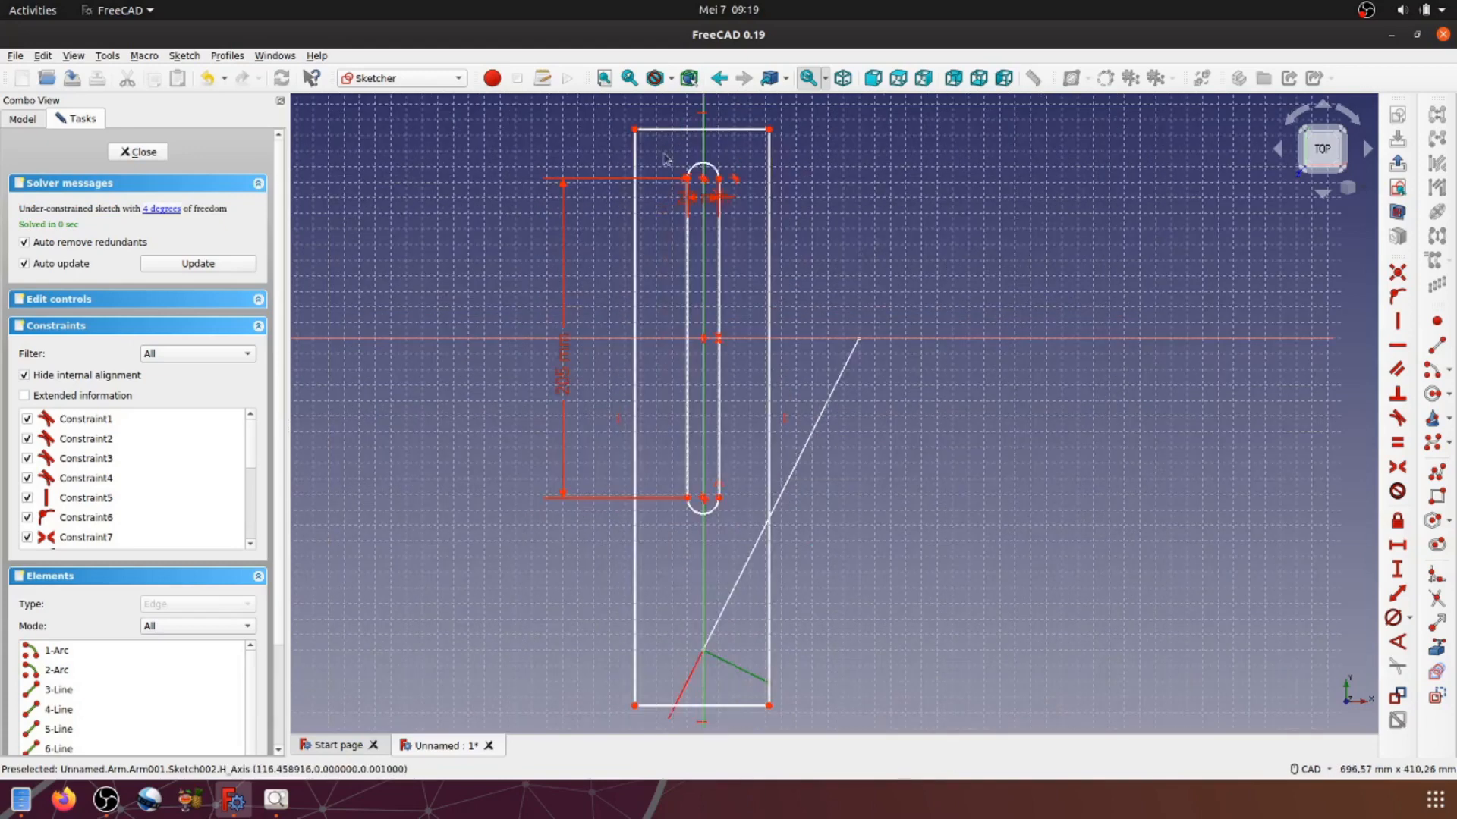
left_click(636, 131)
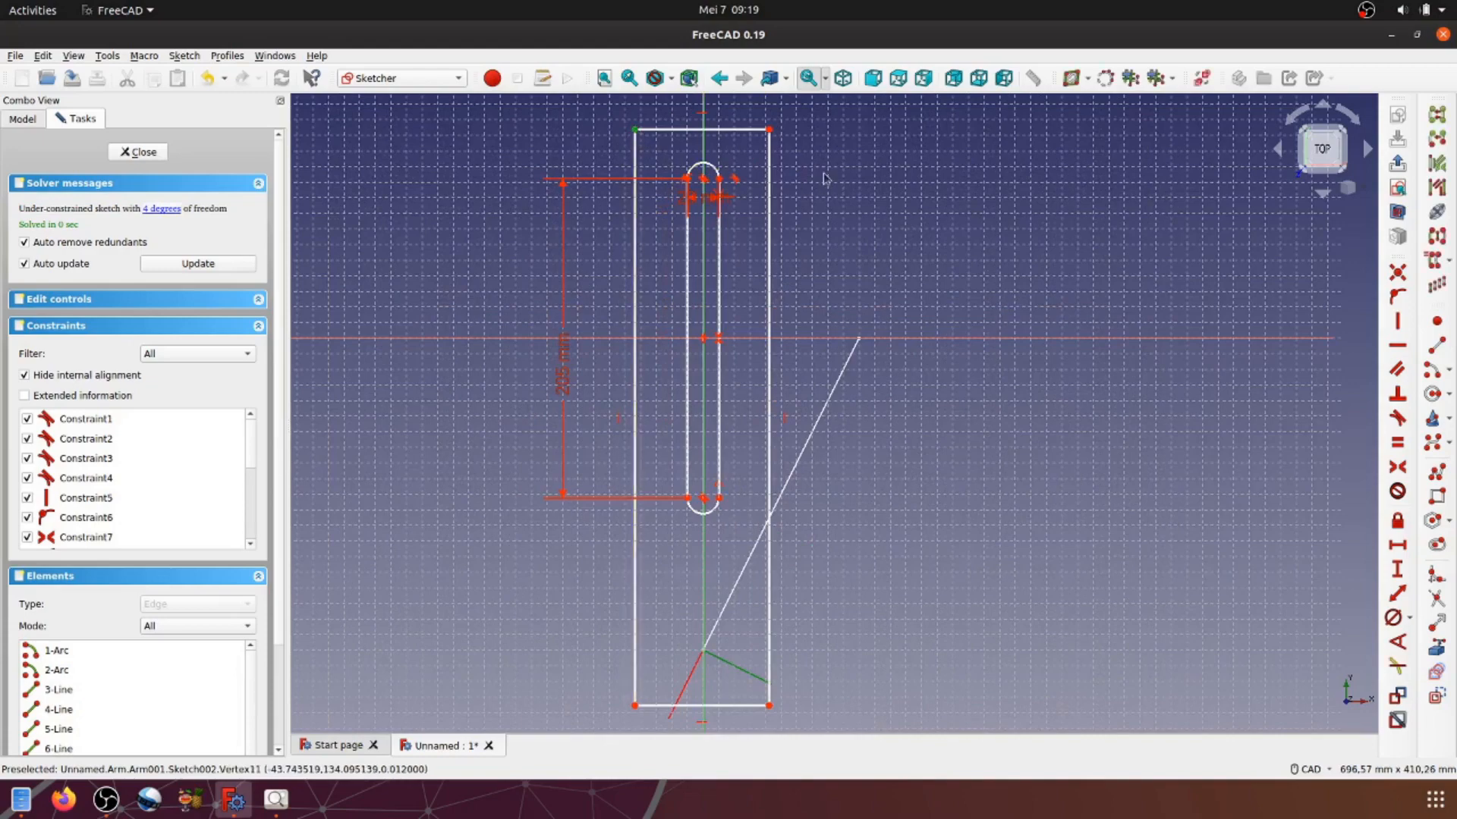
left_click(769, 132)
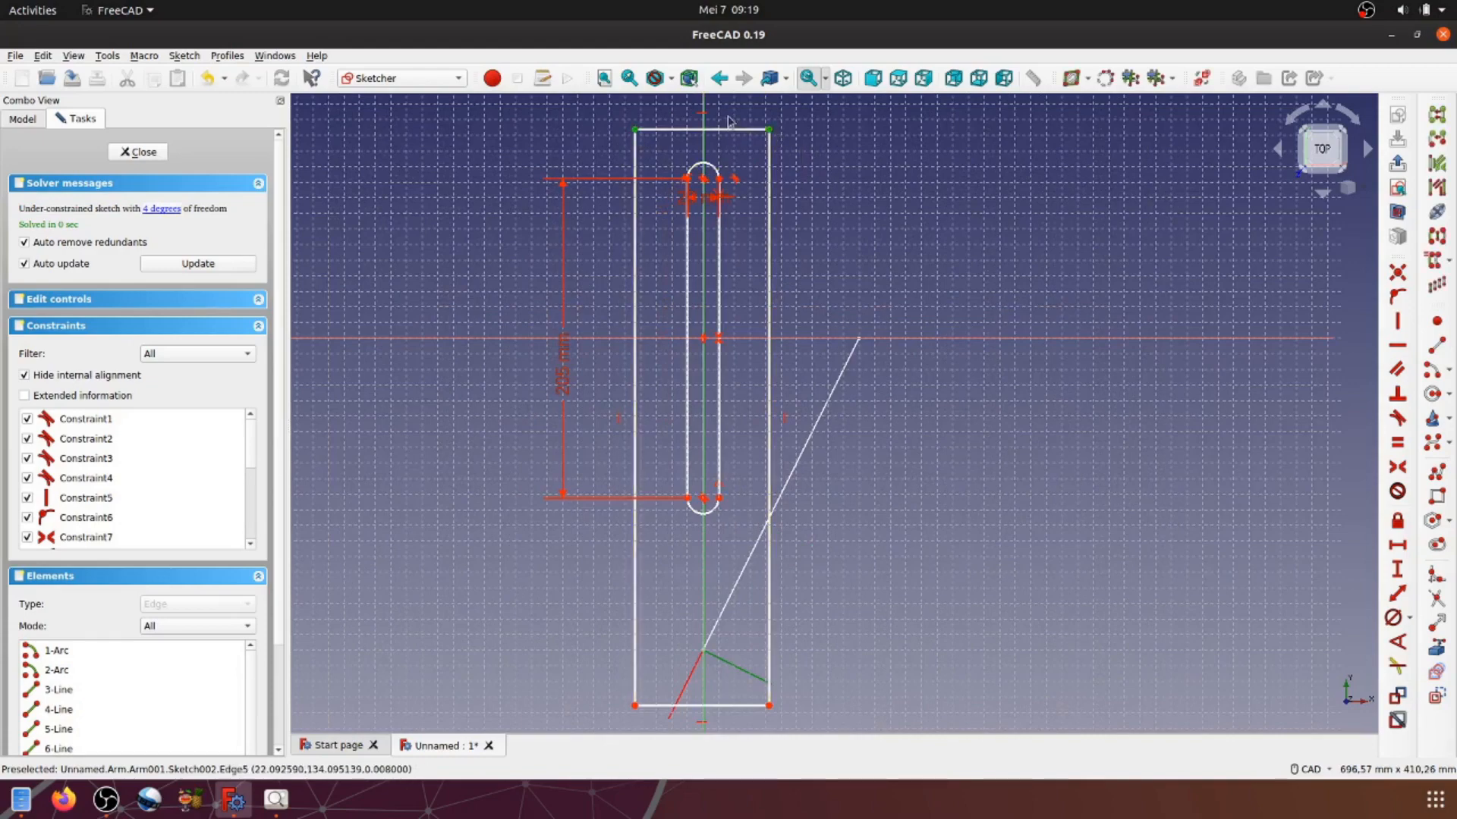
left_click(704, 110)
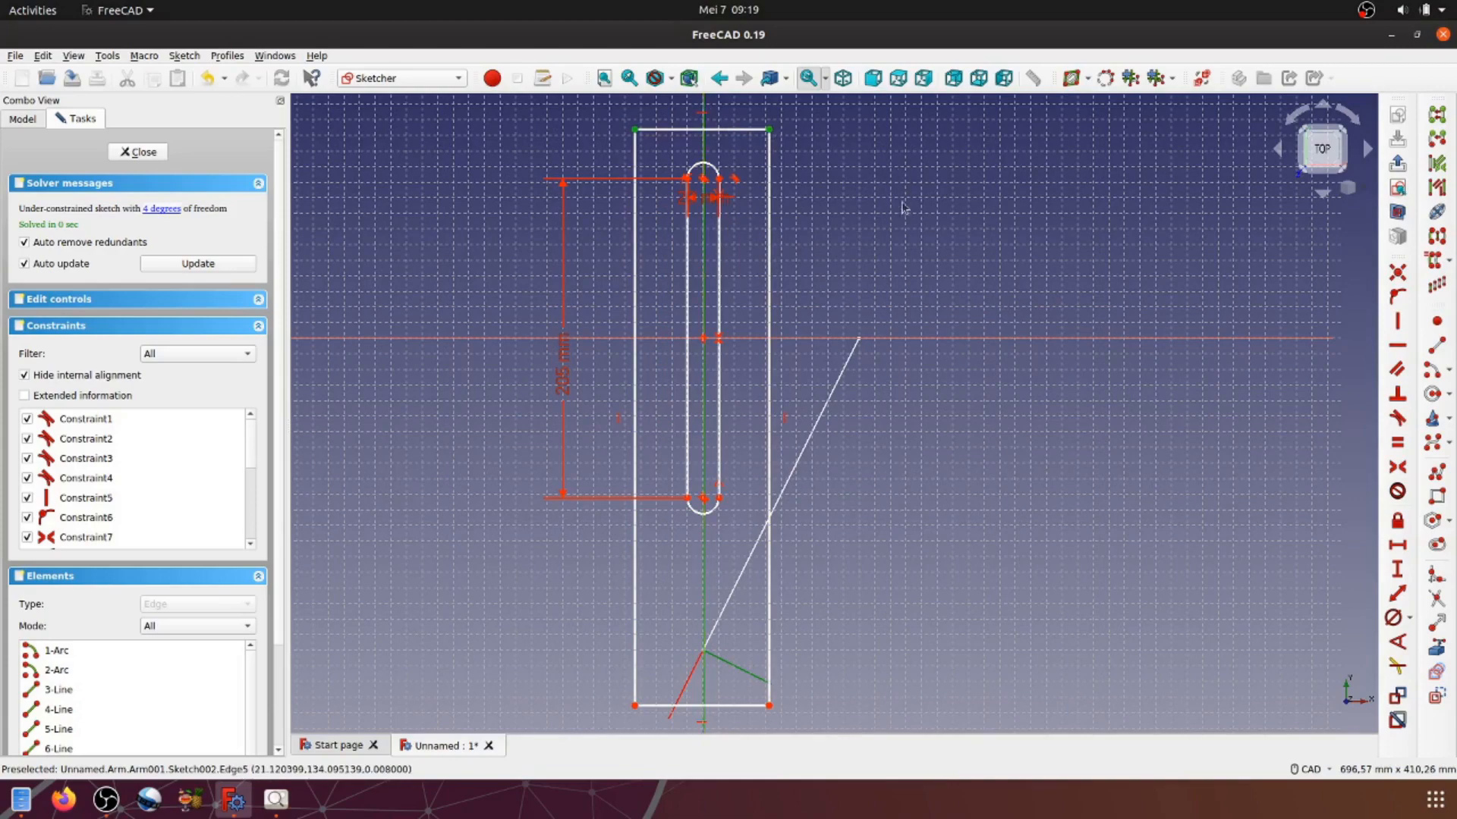
middle_click_drag(911, 311, 902, 430)
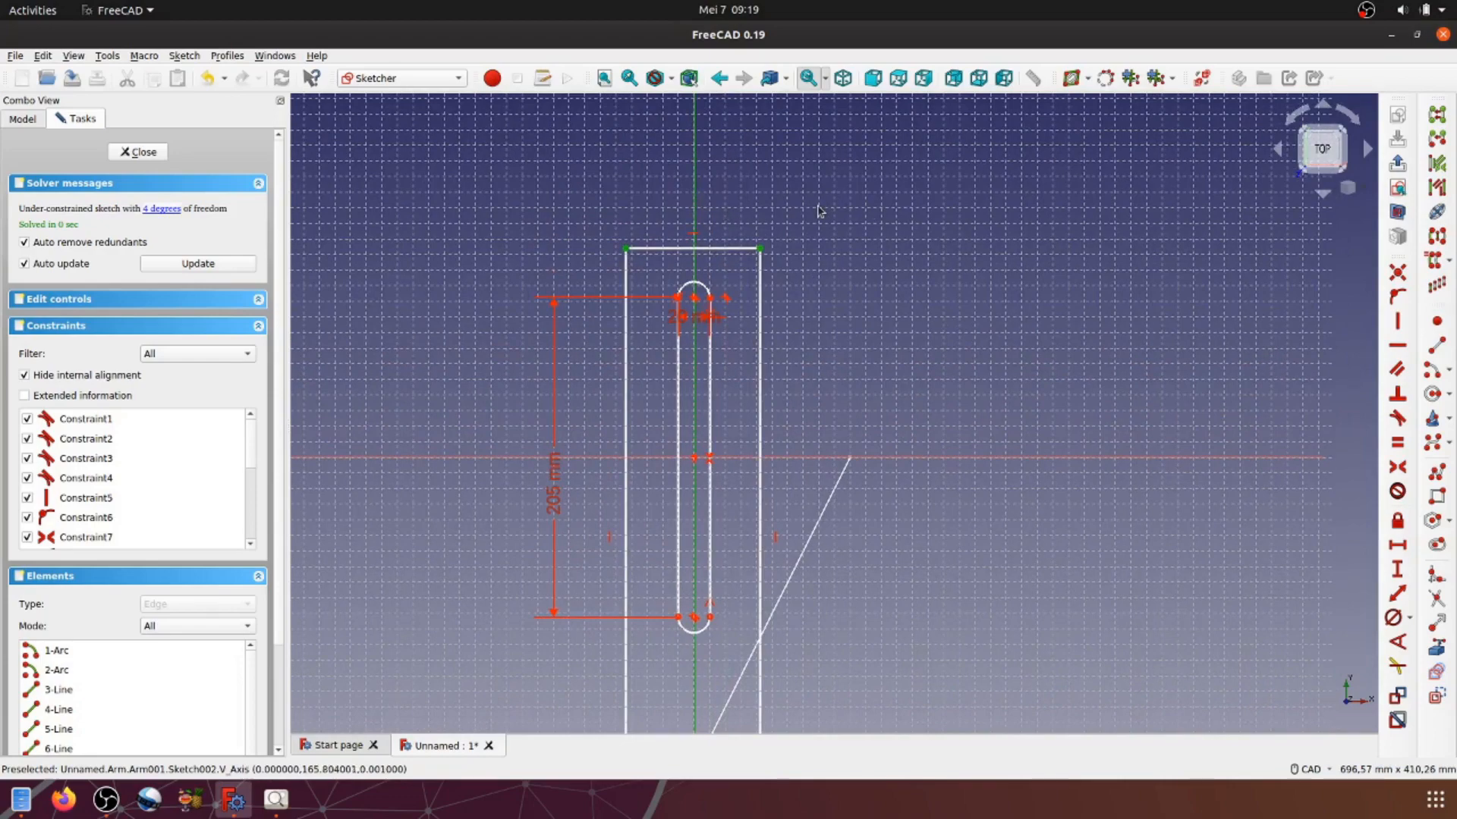
left_click(1388, 446)
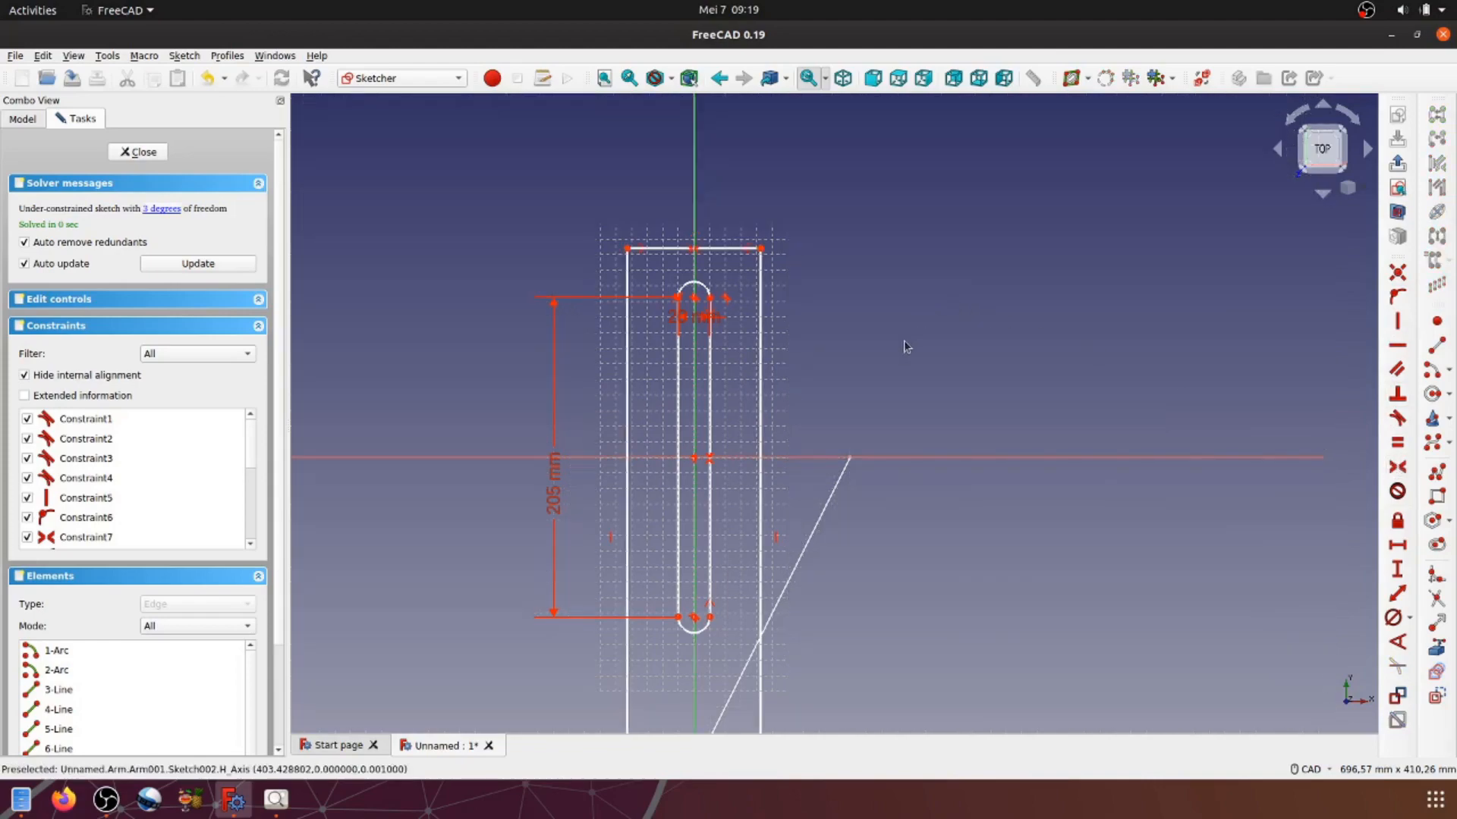
Step: Set the vertical distance from the slot's upper arc centre to the rectangle's upper-left corner to 20 mm
scroll(867, 317, "up", 3)
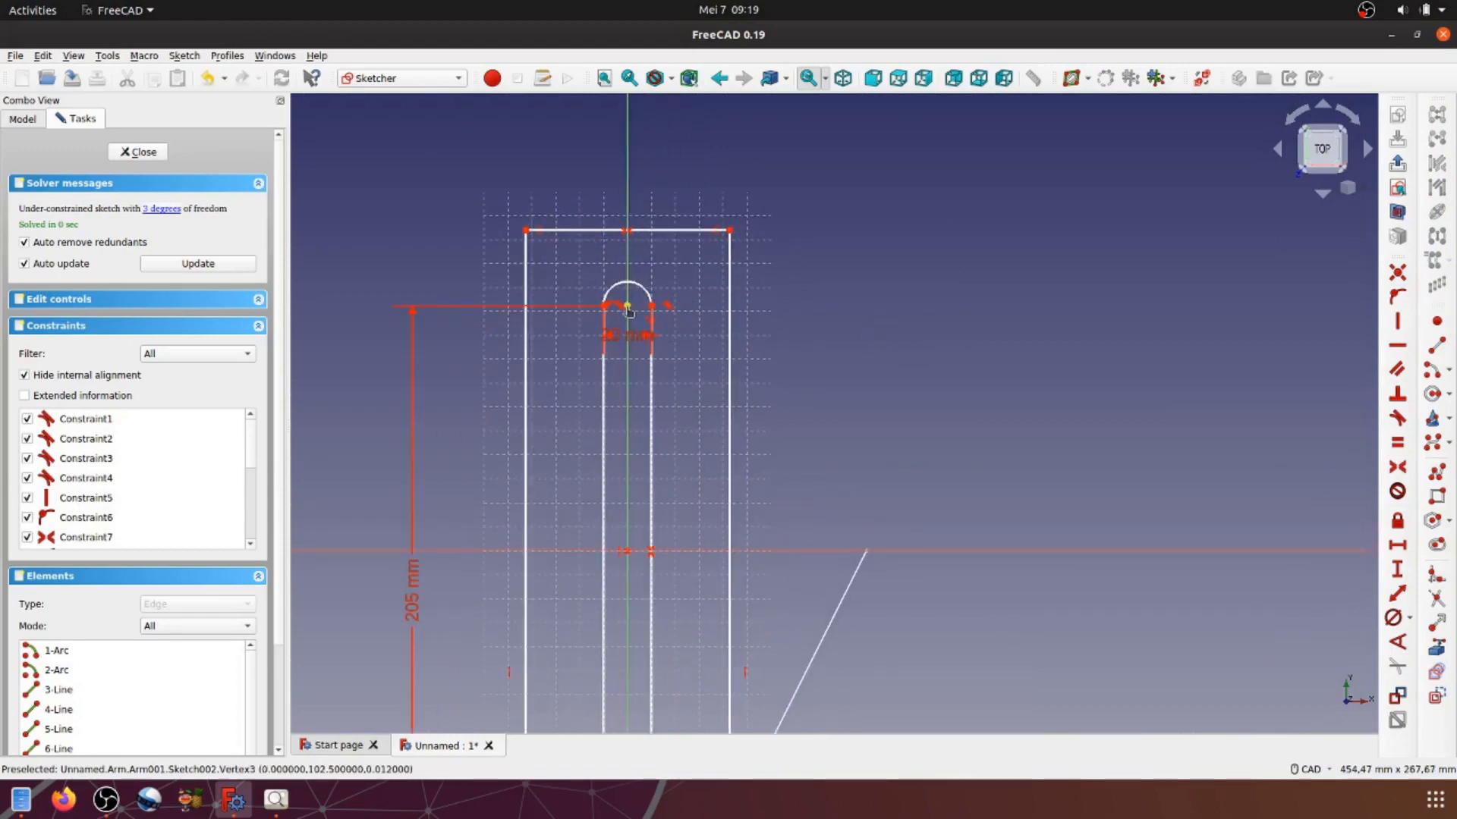
left_click(628, 307)
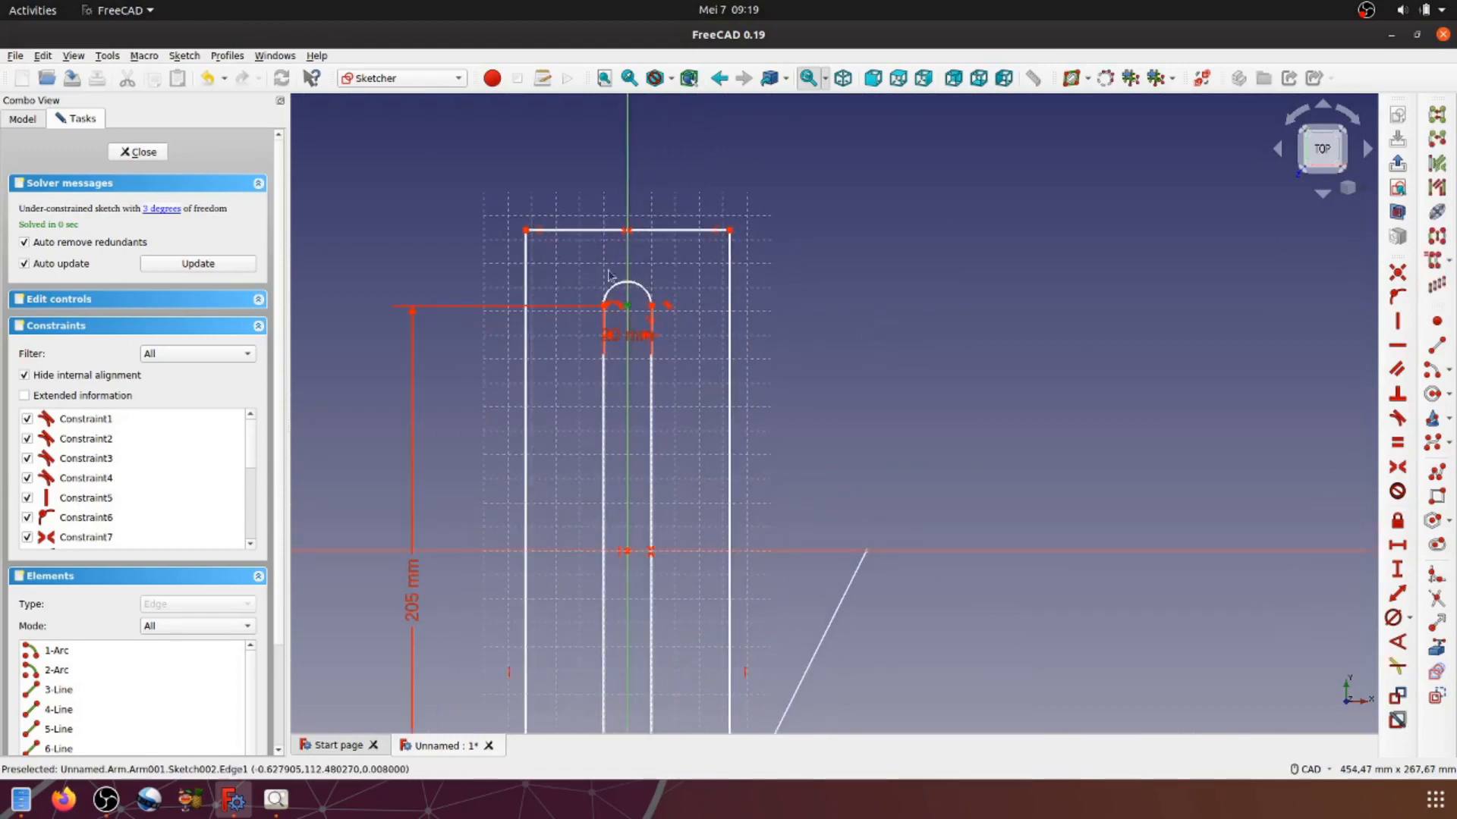
left_click(525, 231)
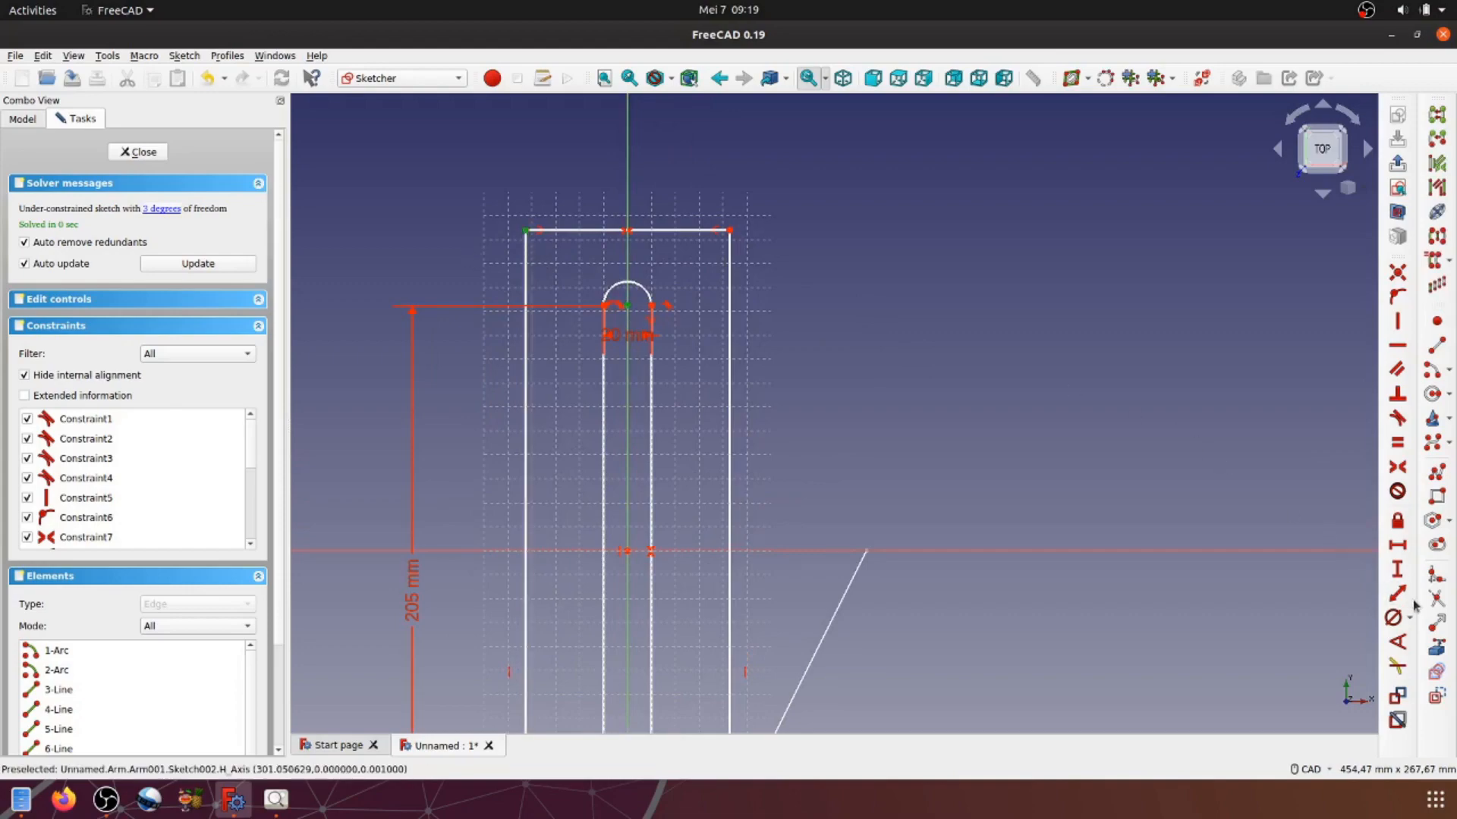
left_click(1396, 570)
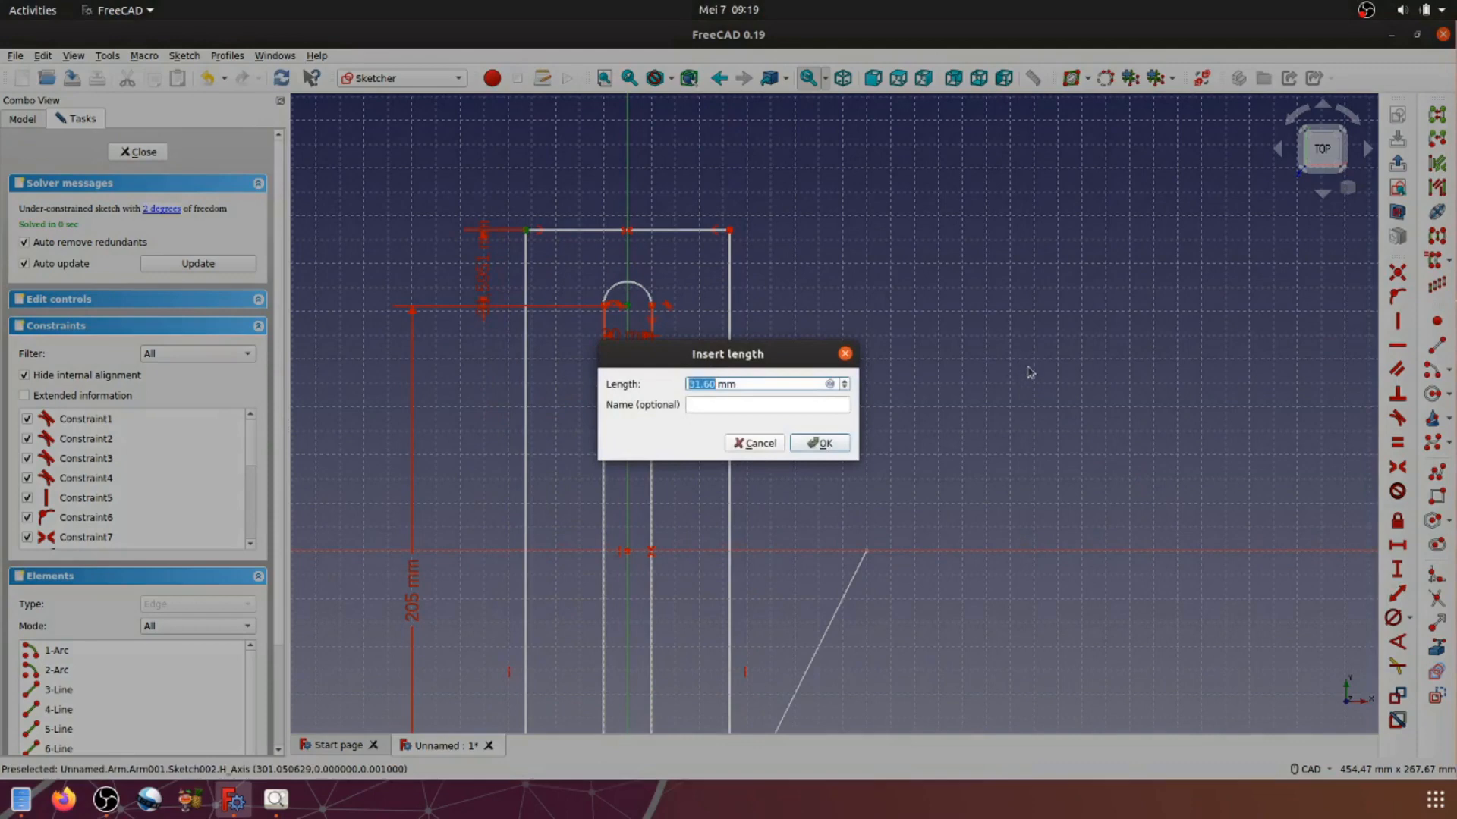
type("20")
left_click(839, 446)
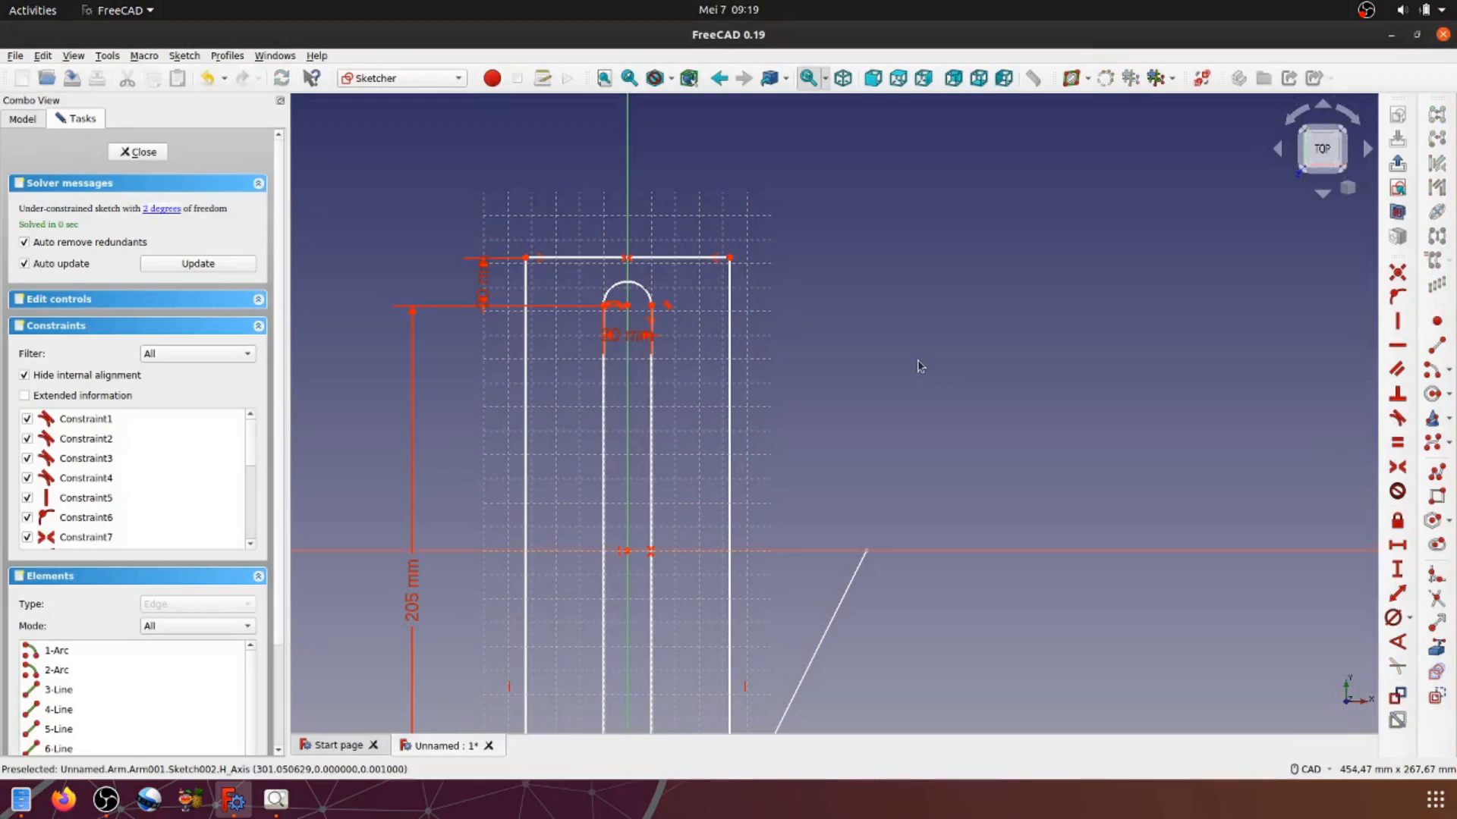
Step: Dimension the rectangle's bottom edge and set its length to 40 mm
middle_click_drag(855, 476, 870, 203)
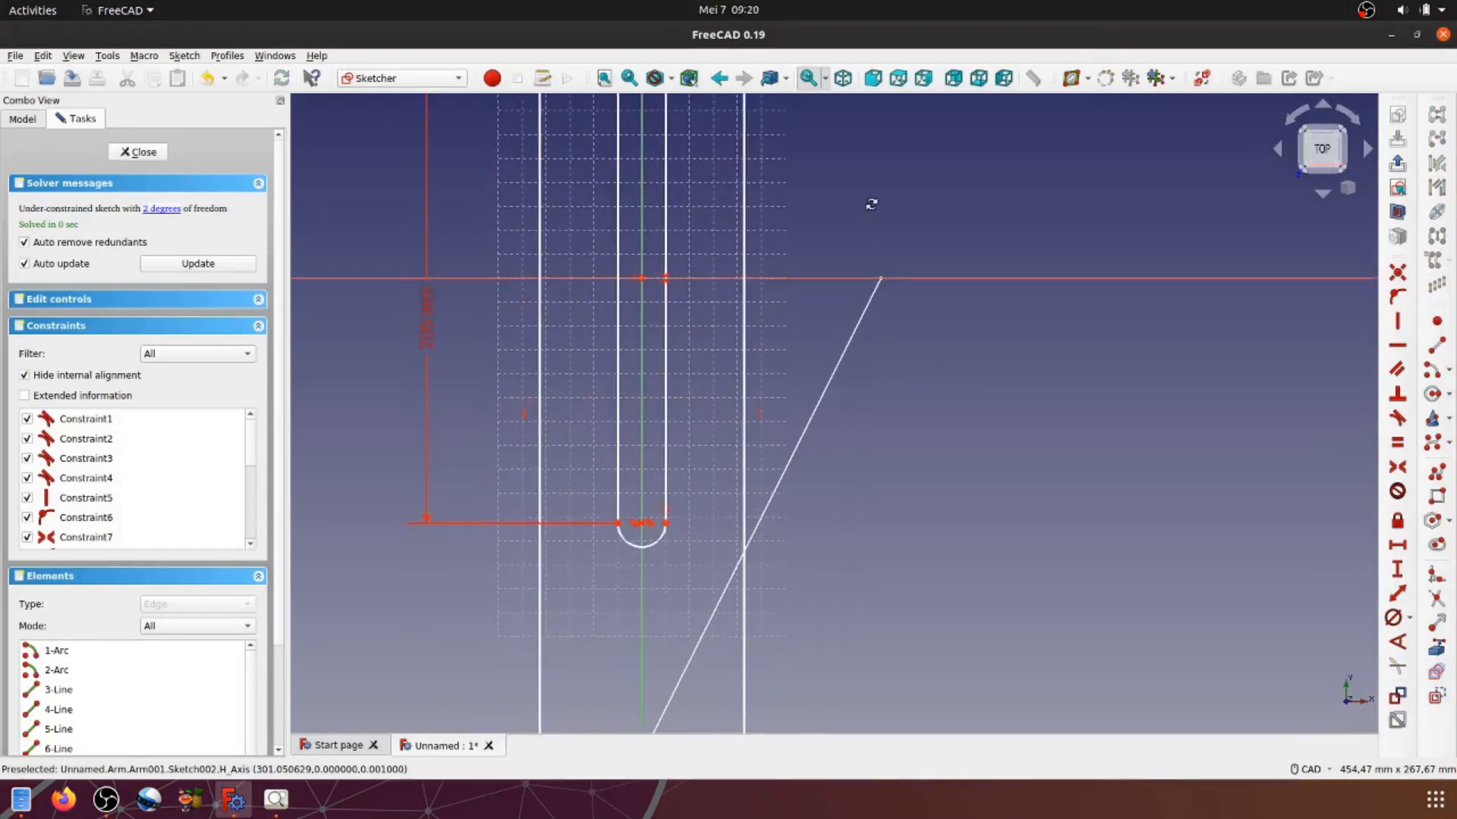
scroll(867, 321, "down", 3)
middle_click_drag(854, 556, 856, 430)
scroll(856, 429, "up", 1)
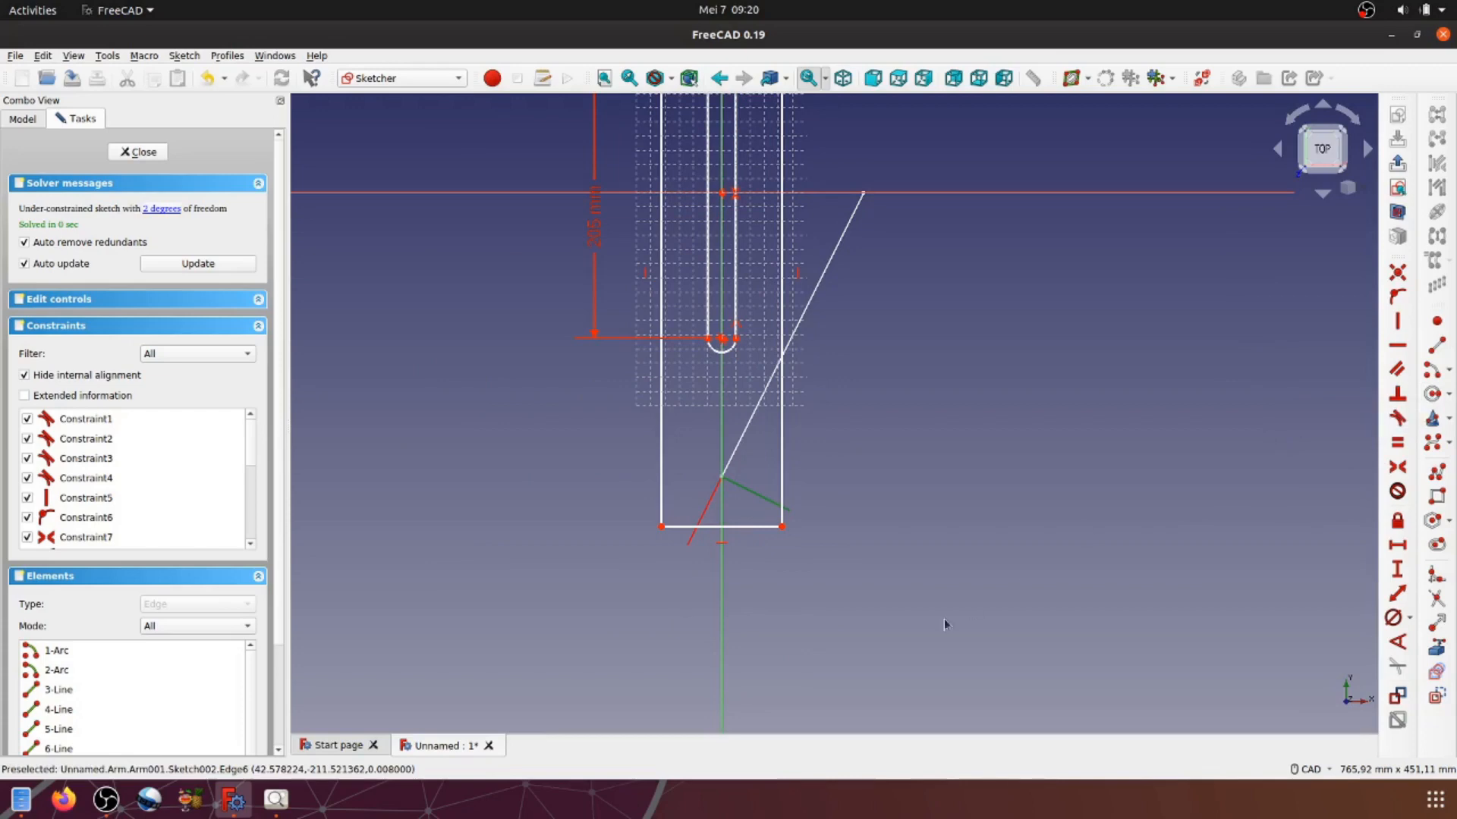
left_click(758, 530)
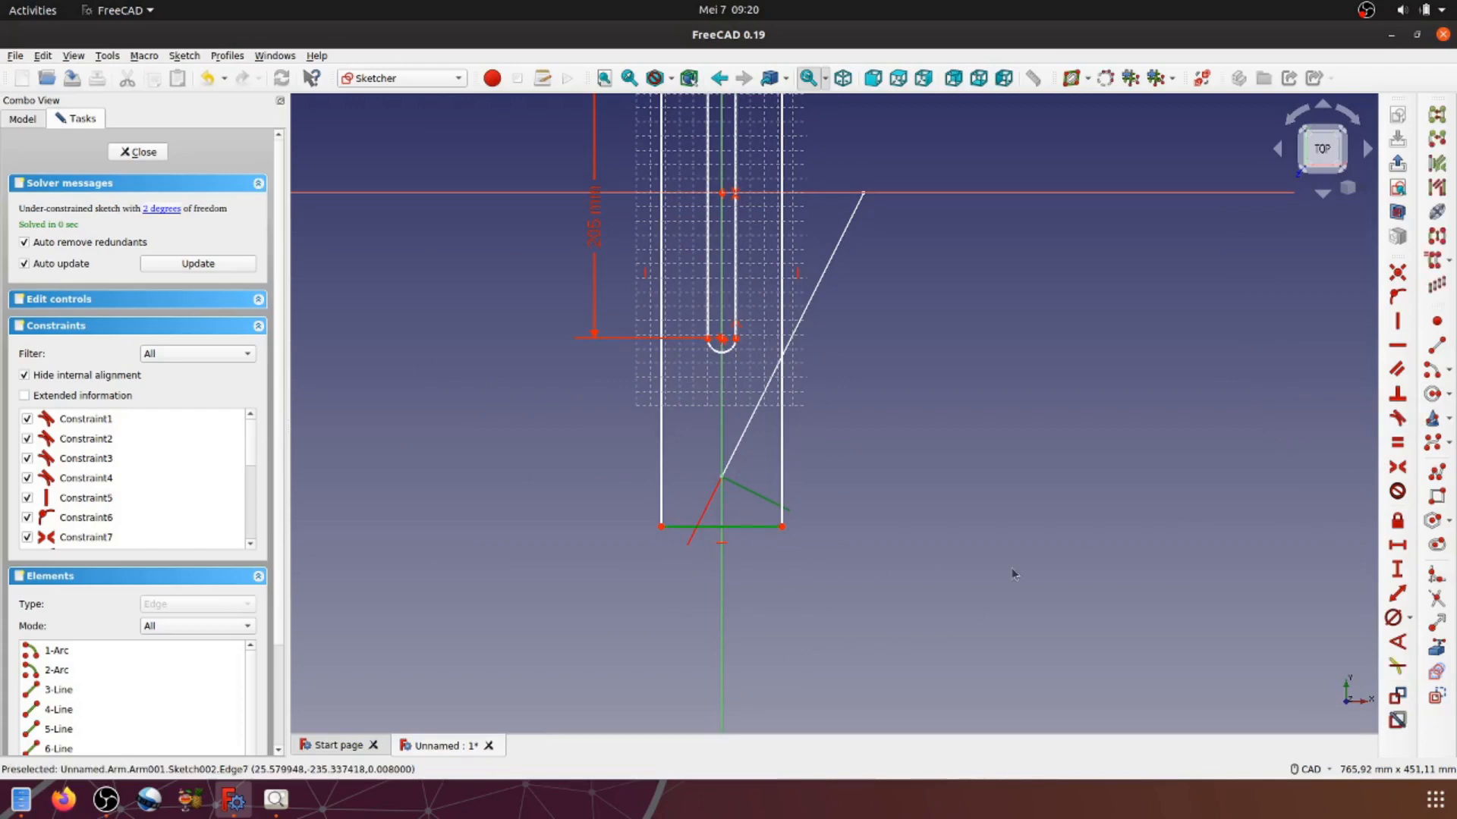
left_click(1398, 594)
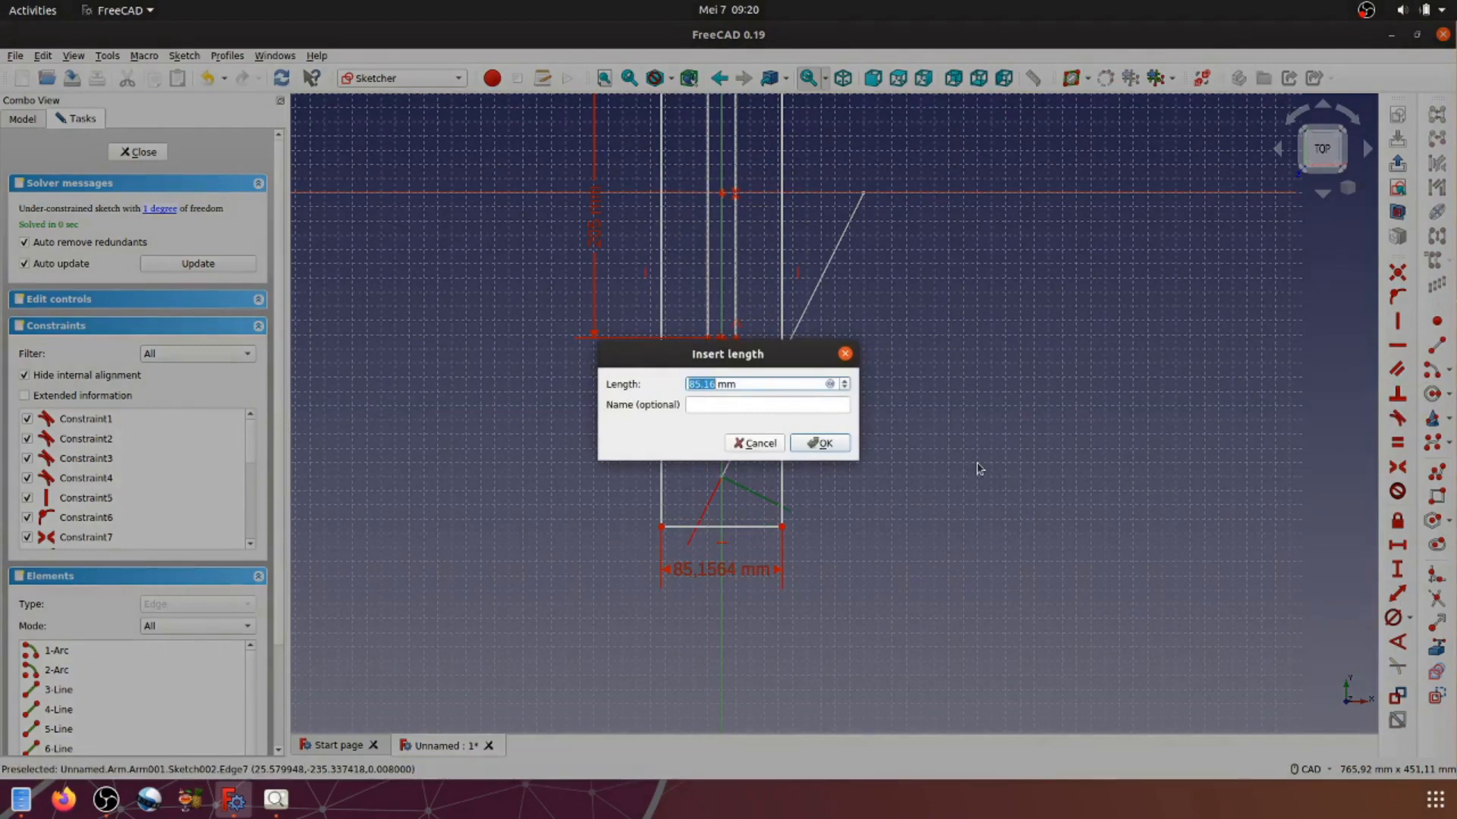
type("40")
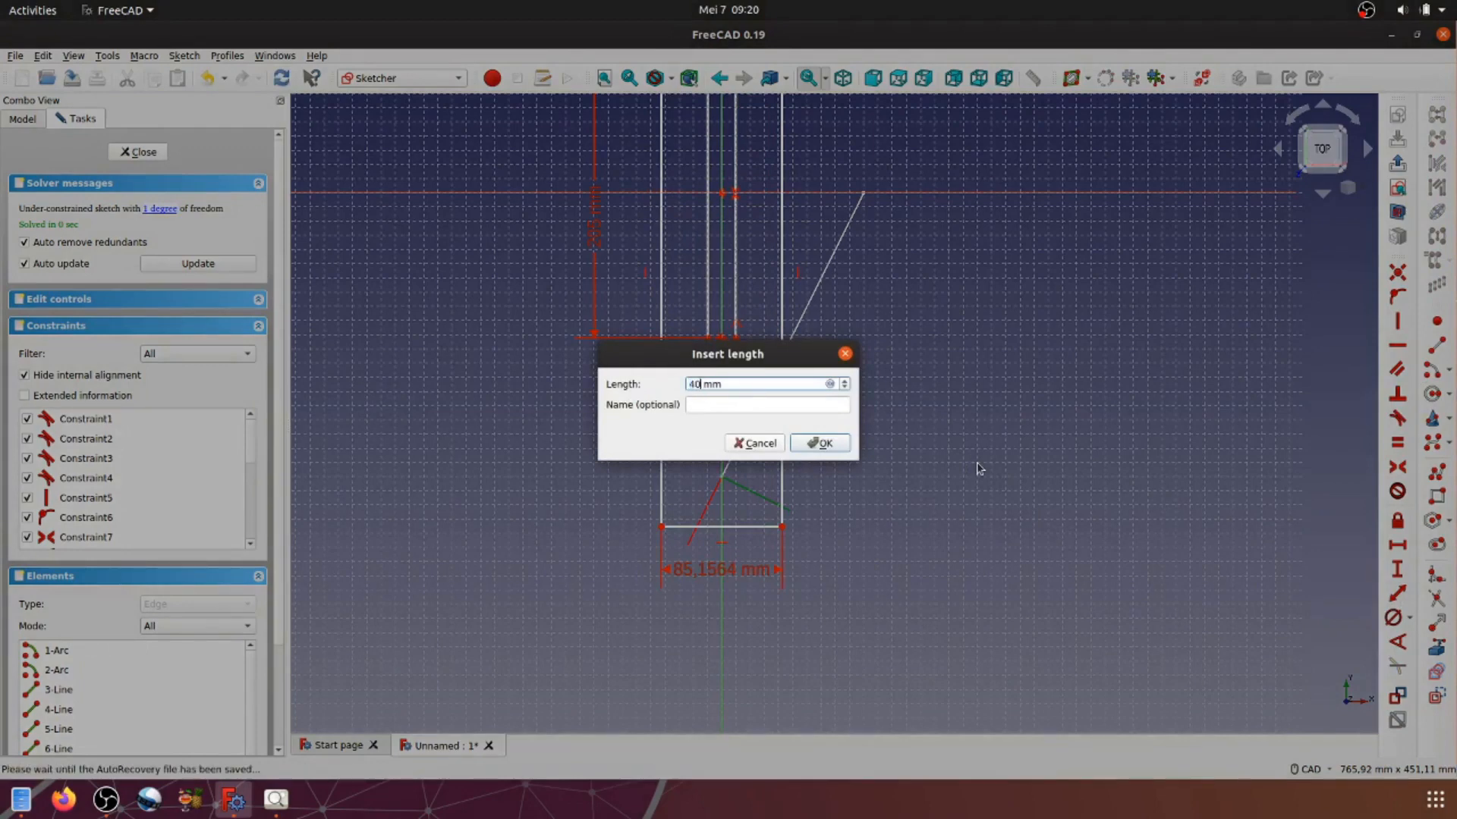
left_click(844, 446)
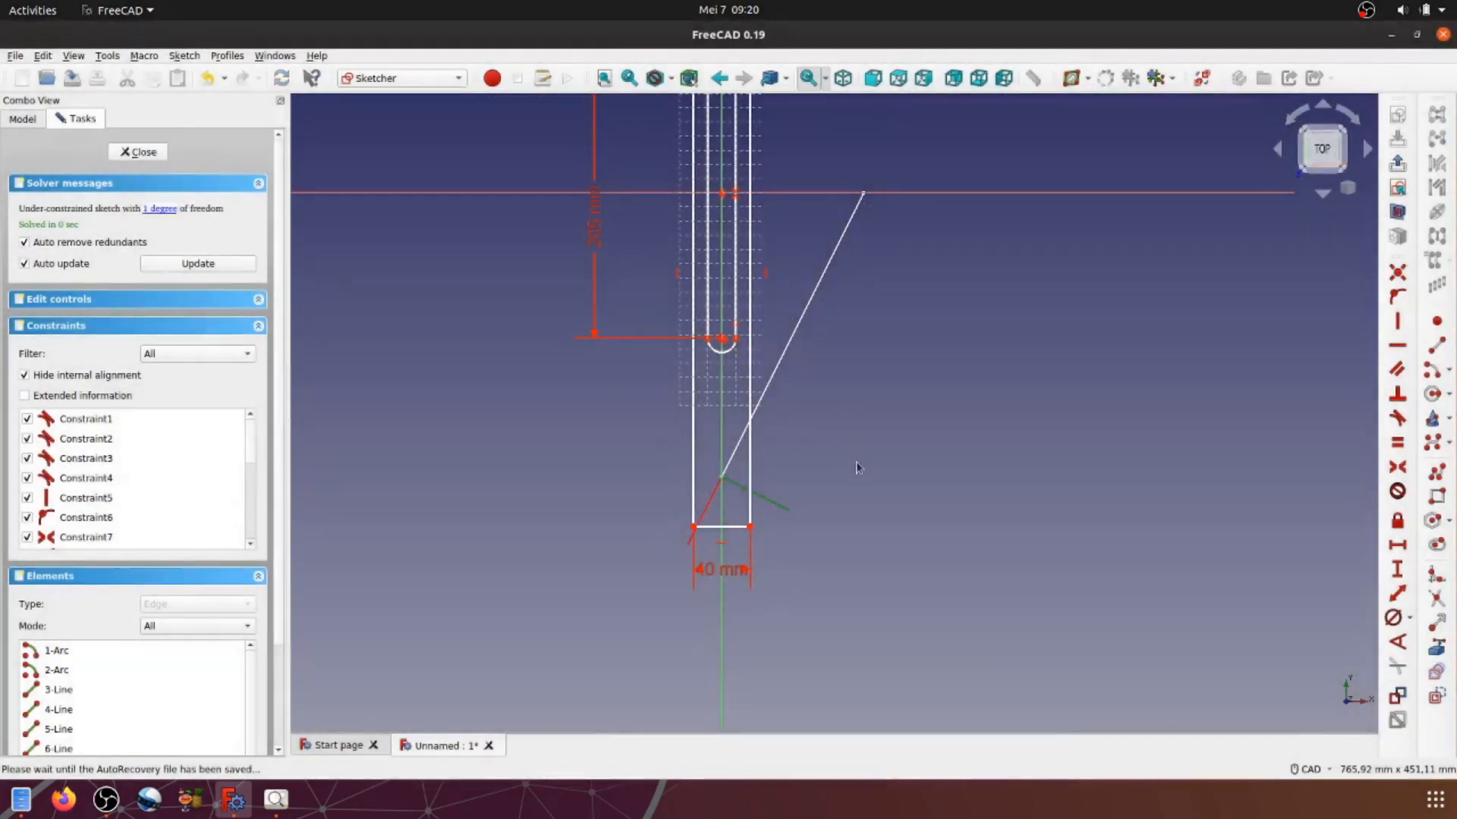
Step: Draw a circle about 19 mm in diameter centred on the vertical axis near the arm's lower end, about 204 mm below the origin
scroll(861, 489, "down", 3)
scroll(873, 455, "up", 3)
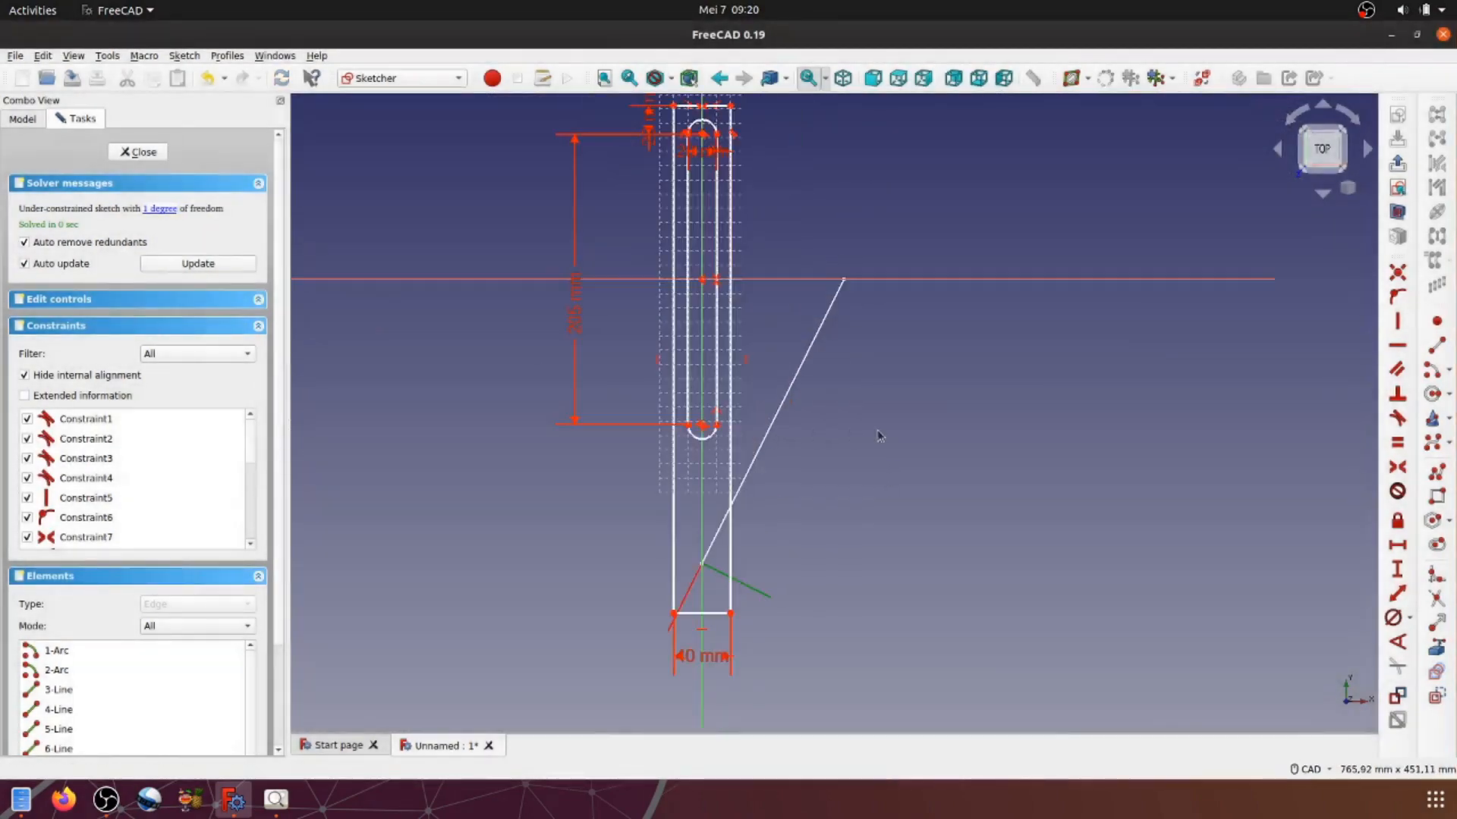
scroll(877, 438, "down", 2)
scroll(826, 540, "up", 2)
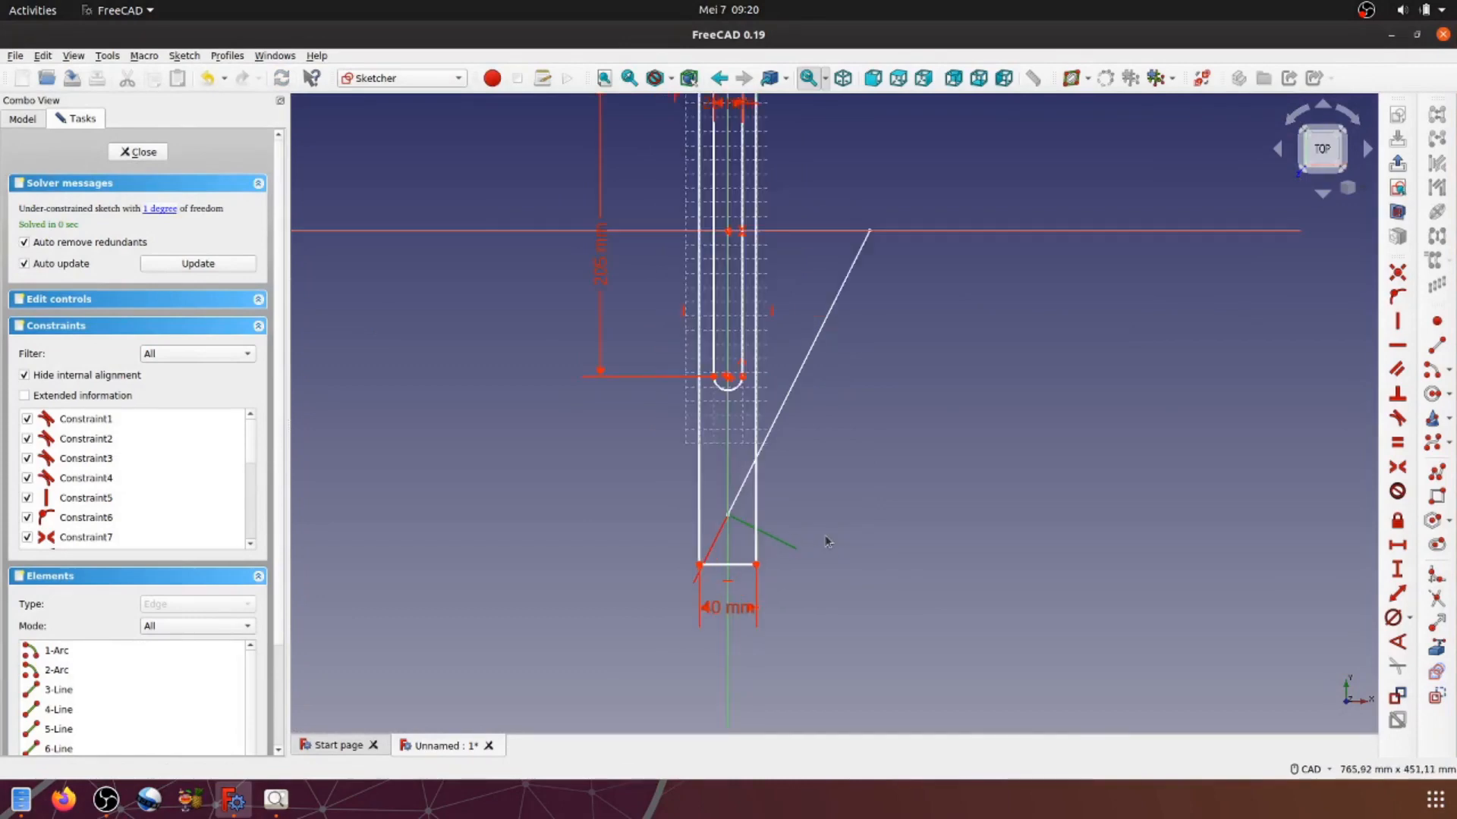
scroll(784, 558, "up", 1)
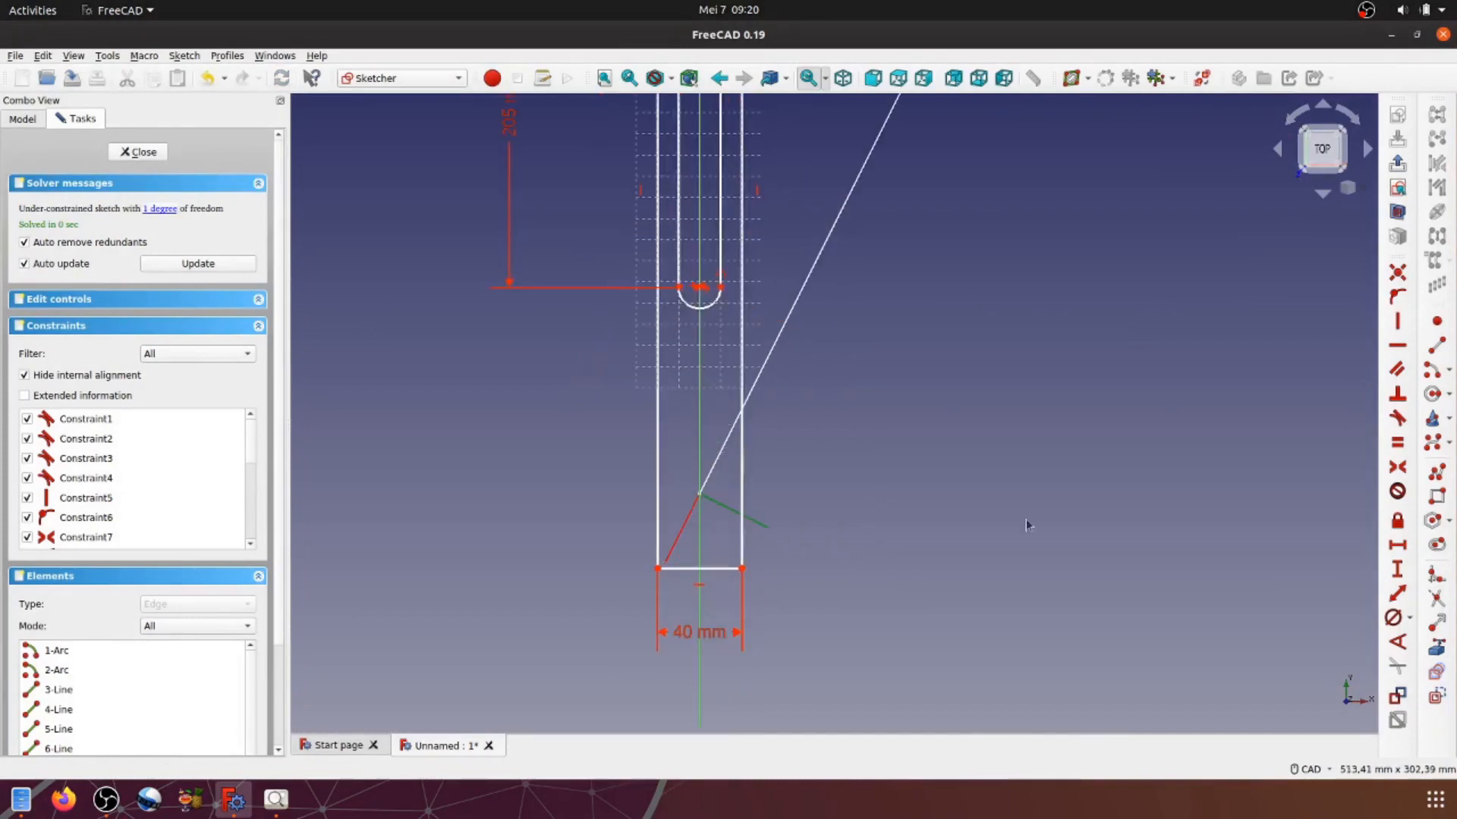
left_click(1432, 394)
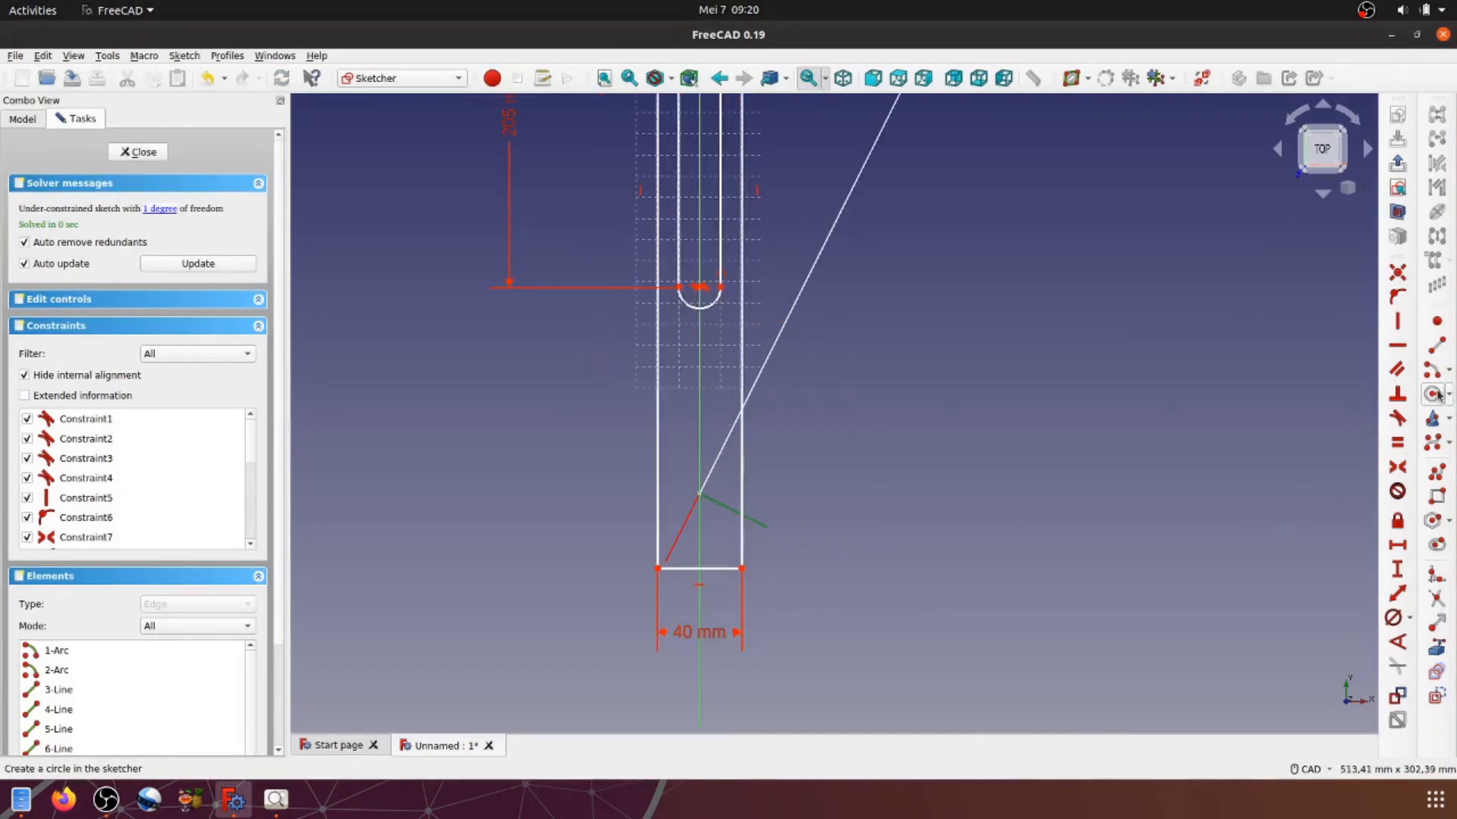
scroll(728, 504, "up", 3)
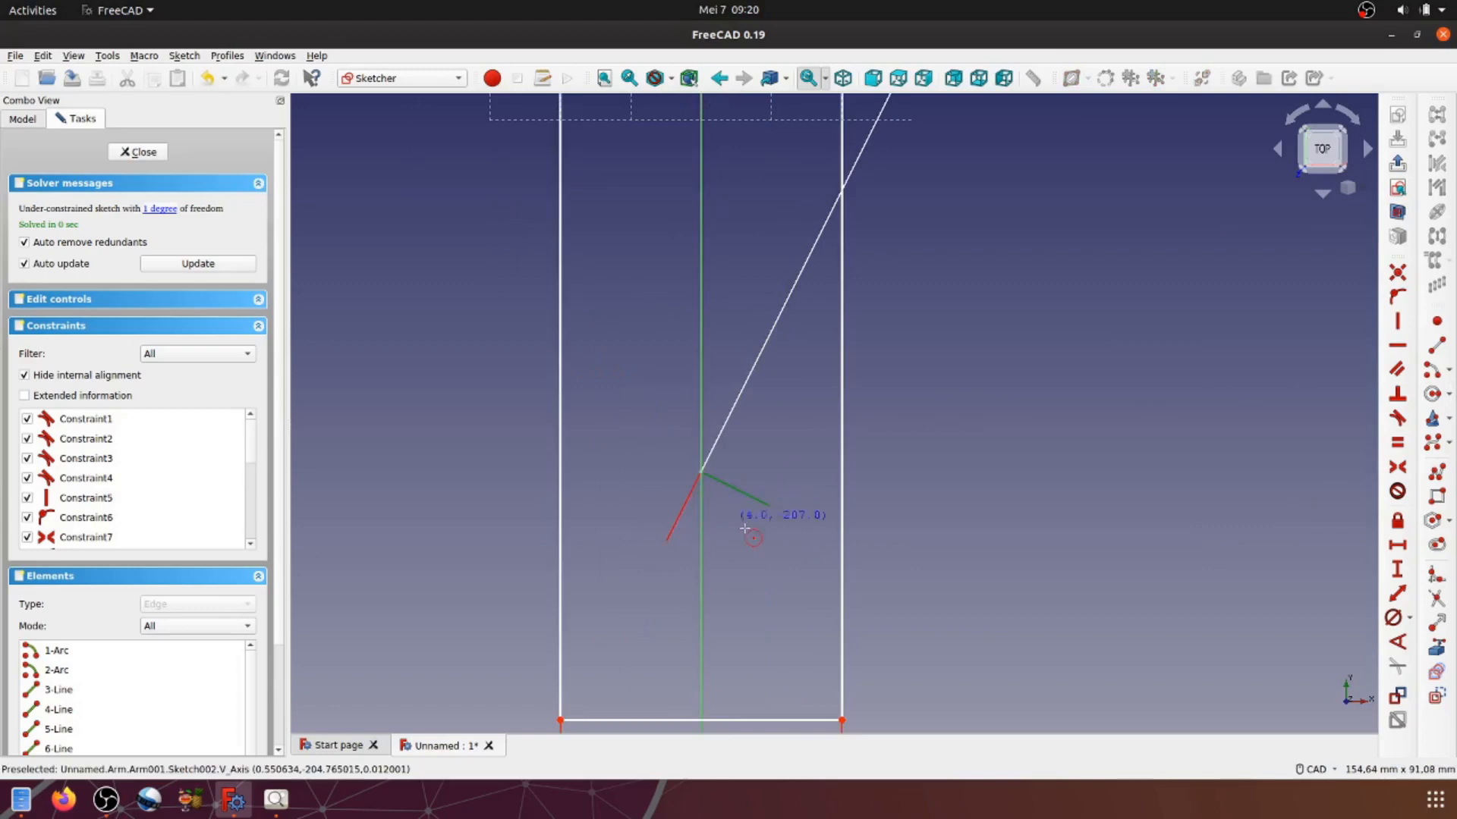
left_click(702, 500)
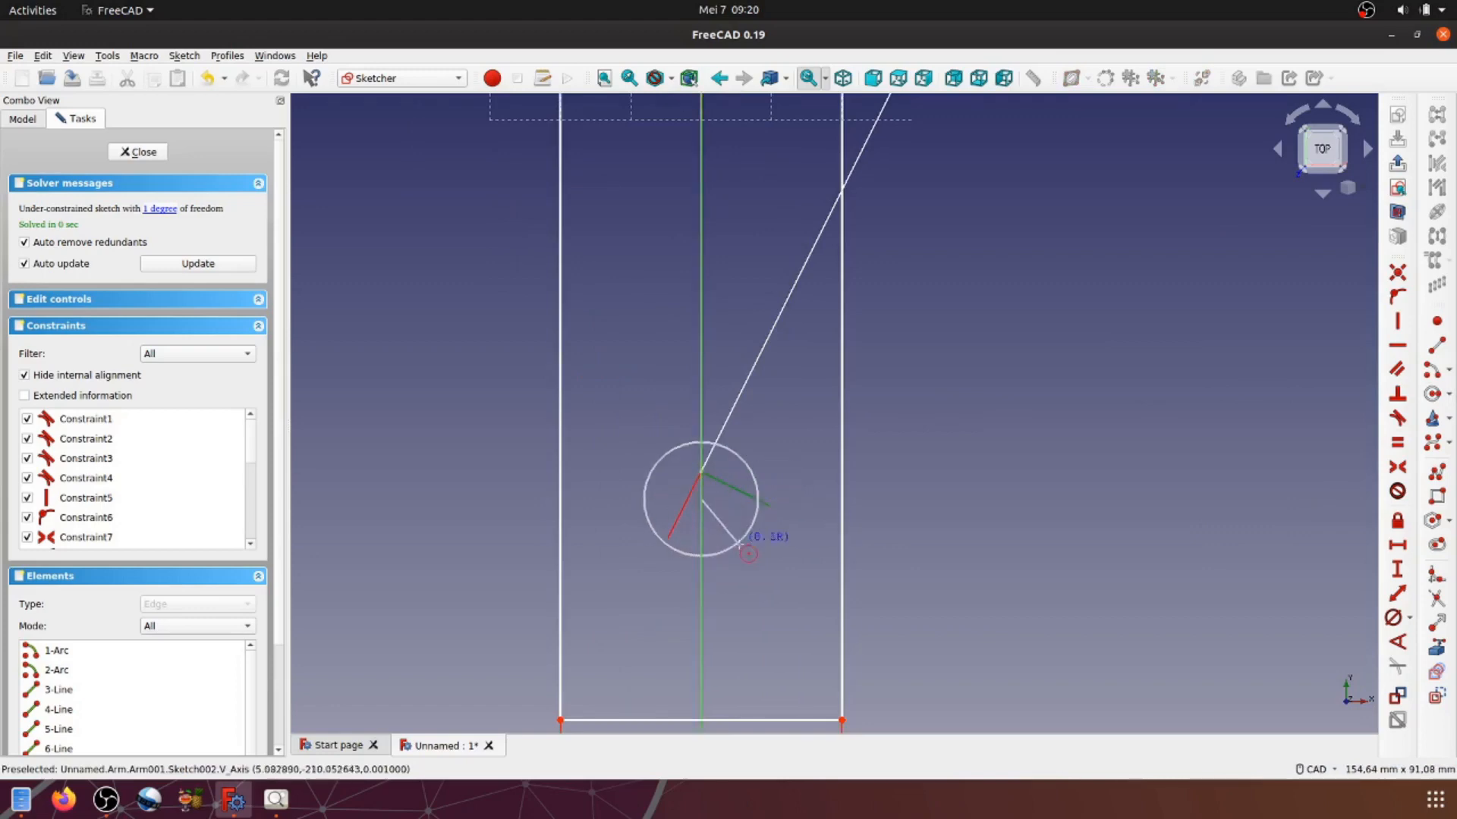
left_click(748, 553)
scroll(976, 417, "down", 4)
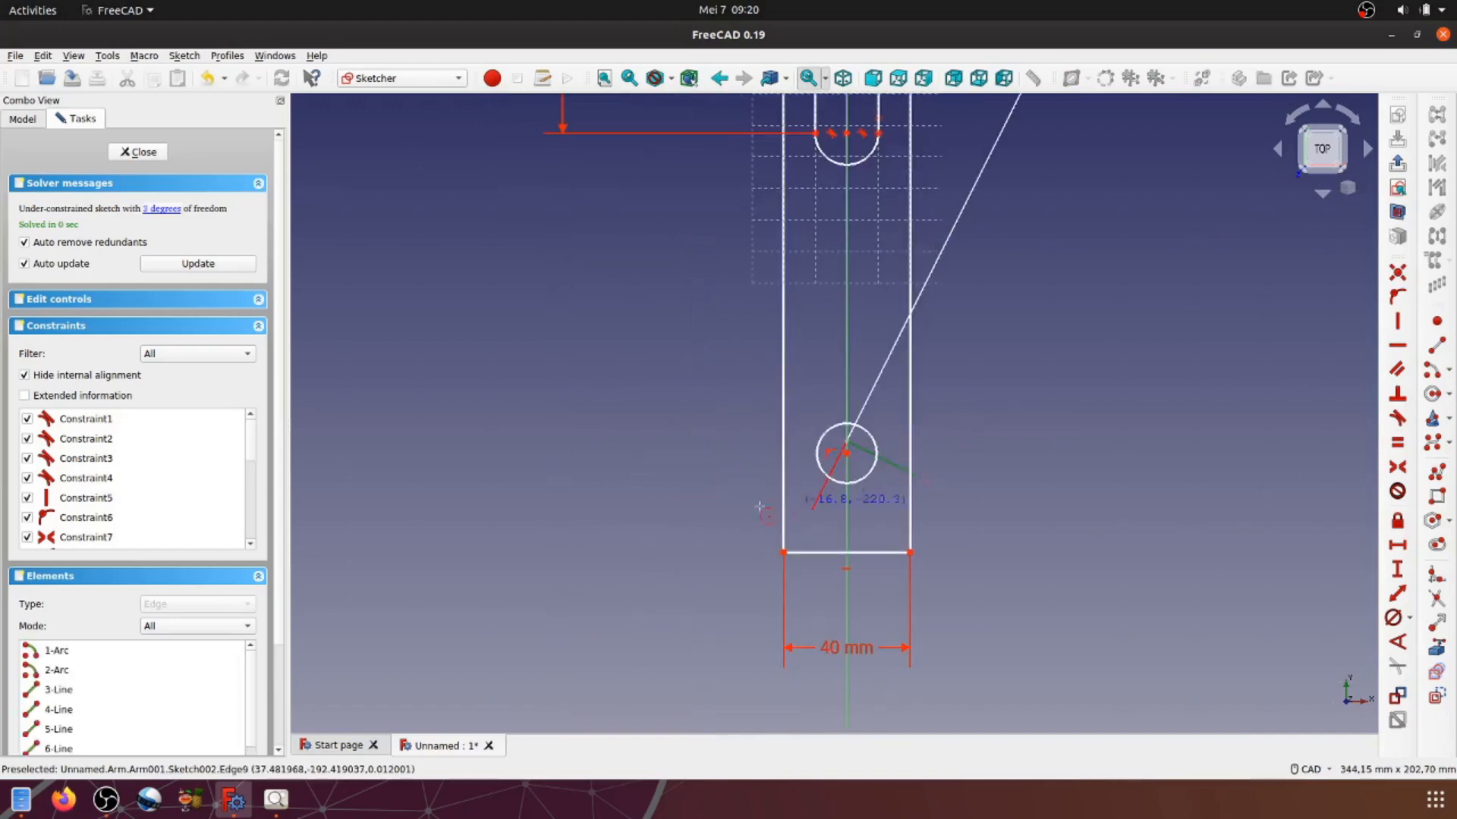
scroll(729, 511, "down", 3)
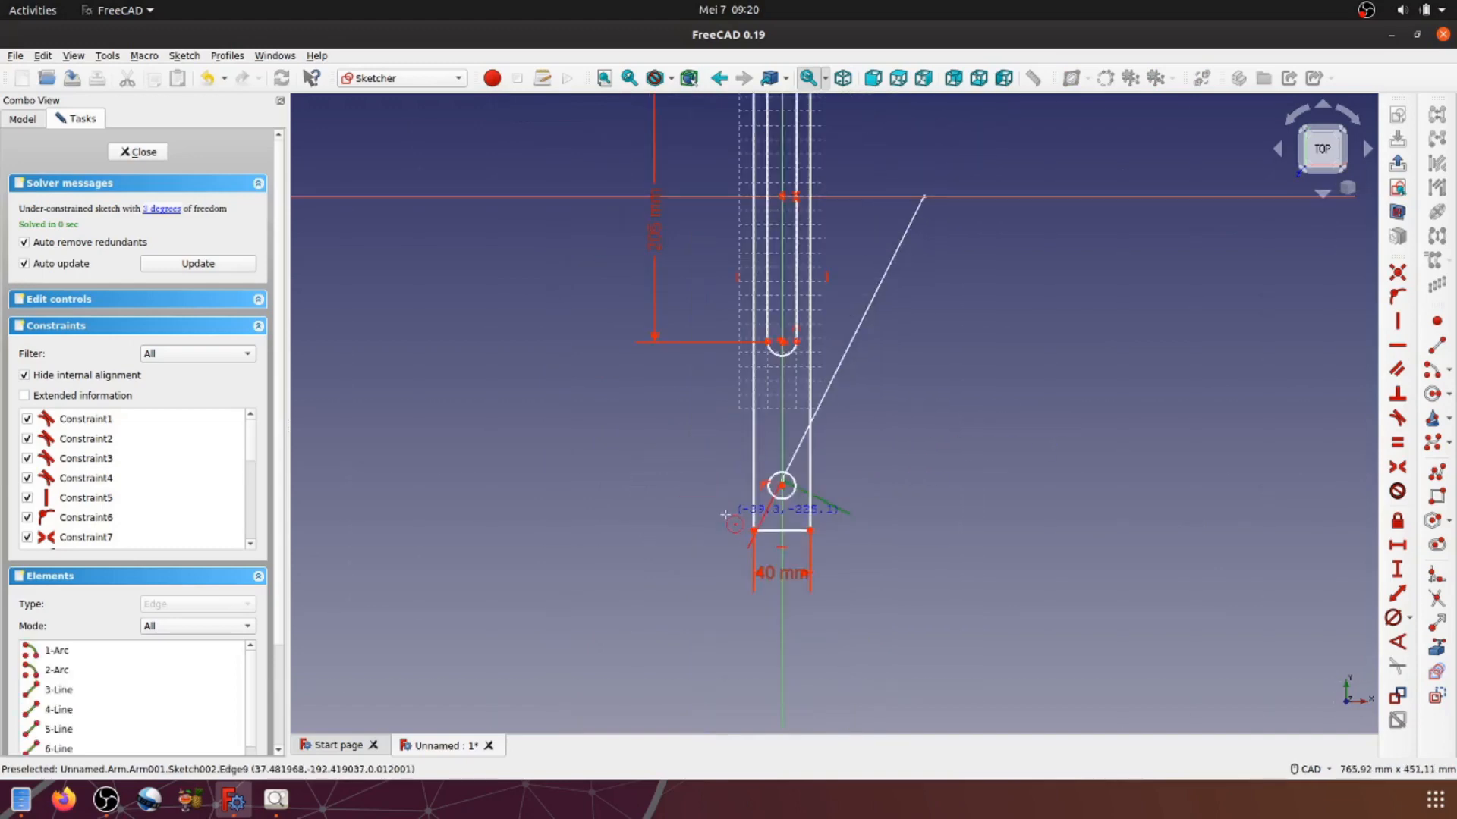
Step: Constrain the vertical distance from the origin to the circle's centre to 200 mm and place the dimension clear of the arm
left_click(782, 485)
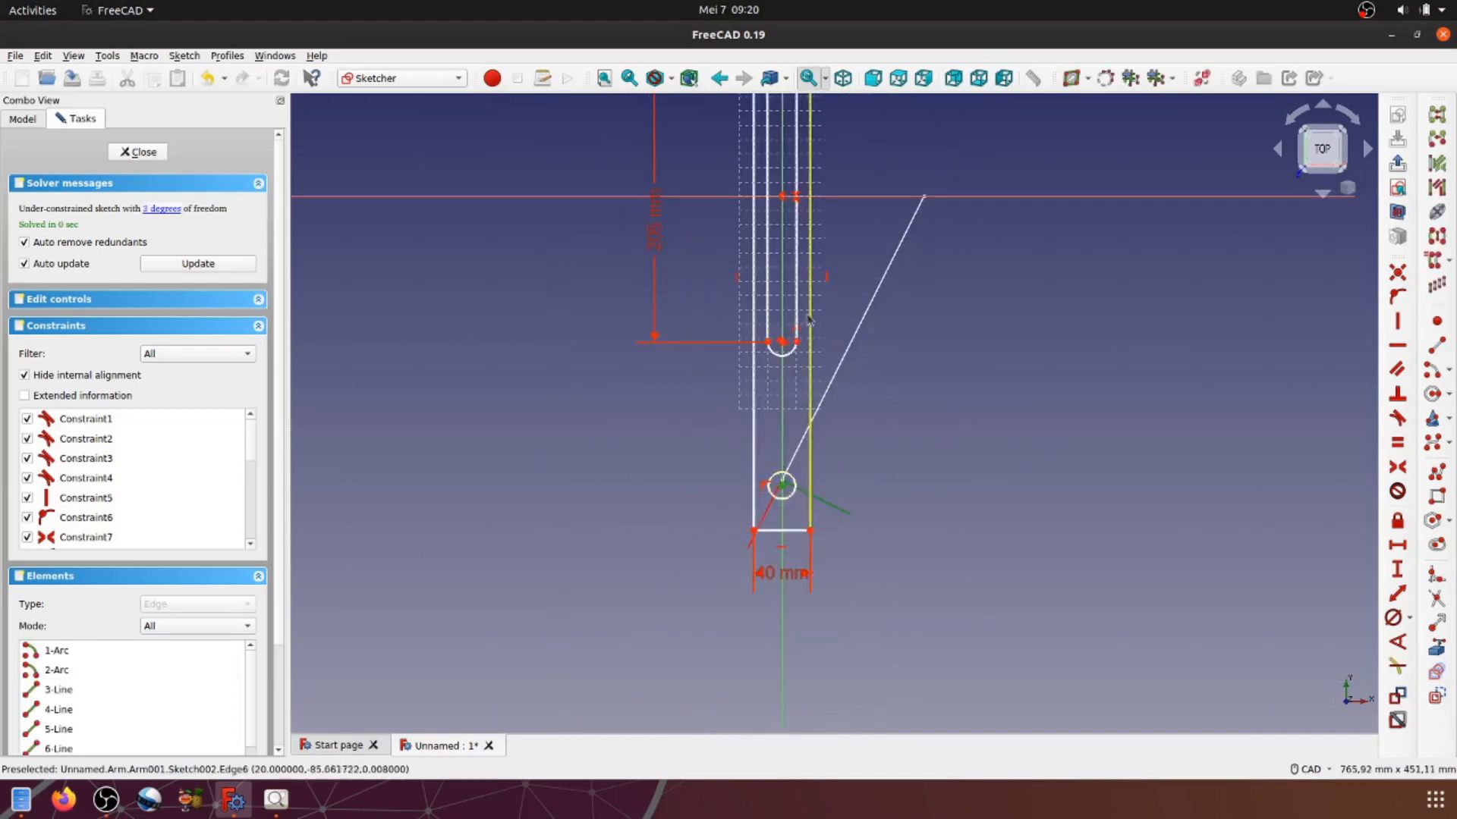
left_click(782, 197)
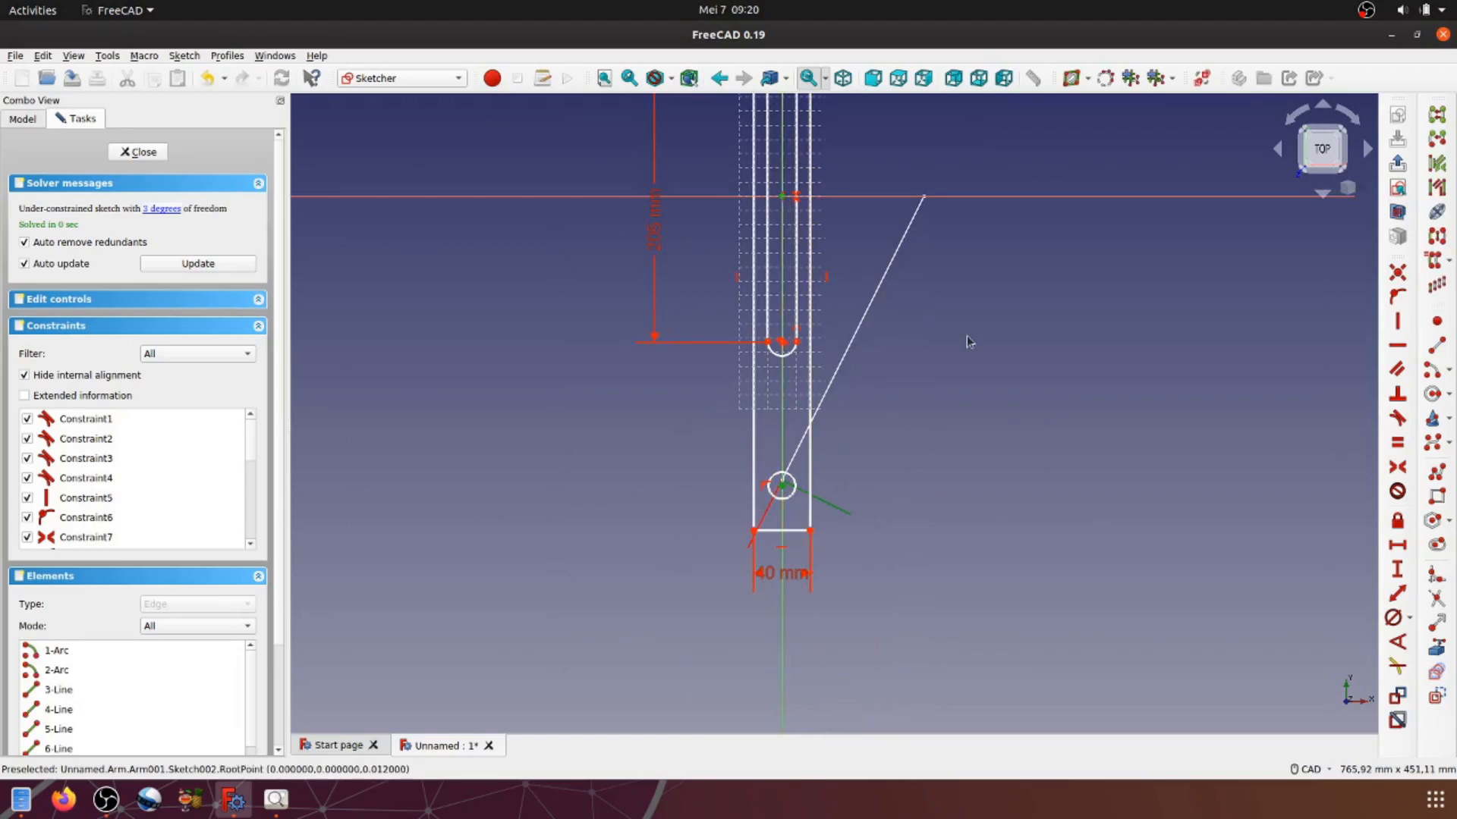
left_click(1397, 569)
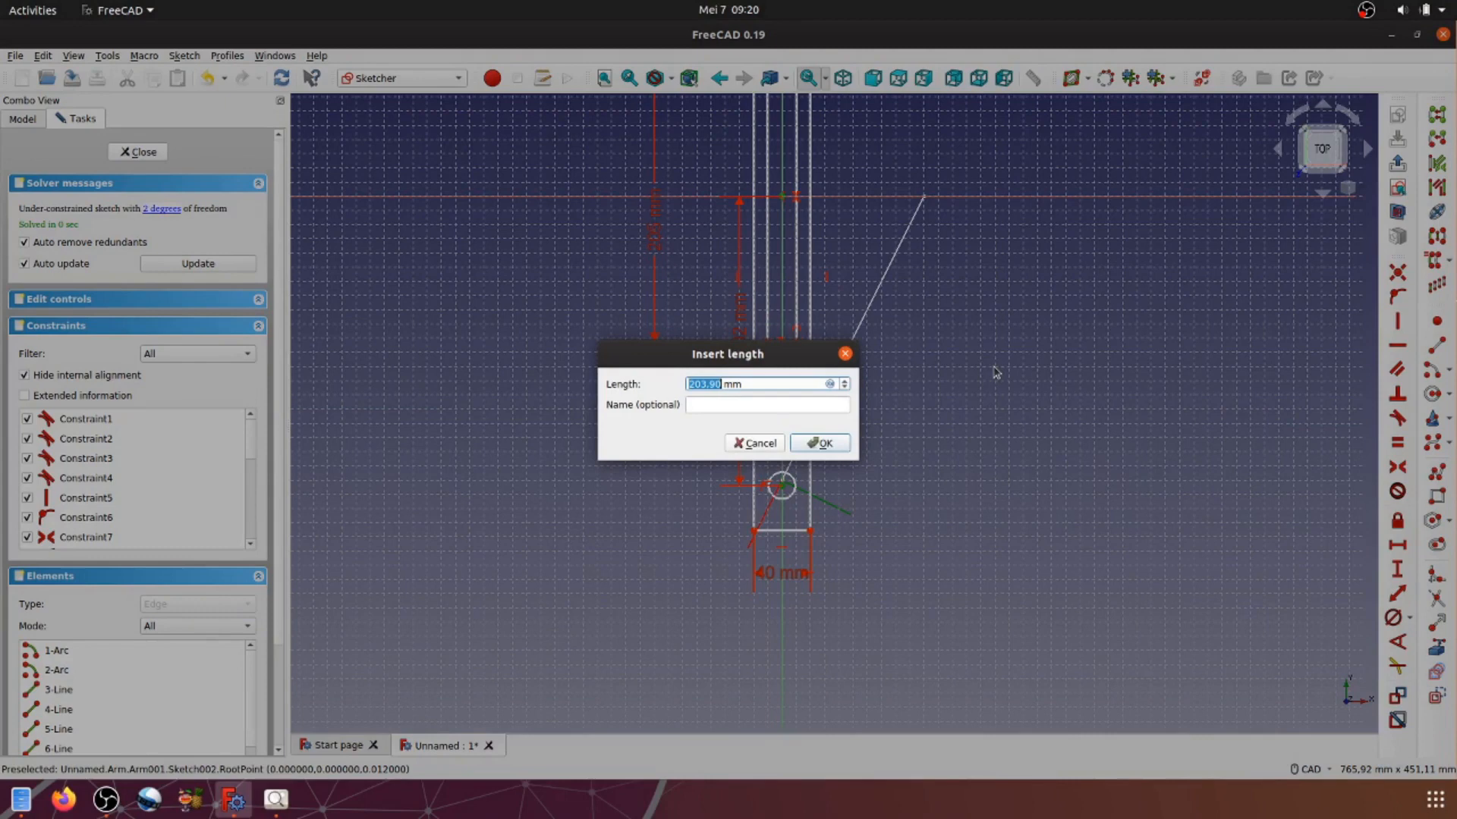
type("200")
left_click(838, 447)
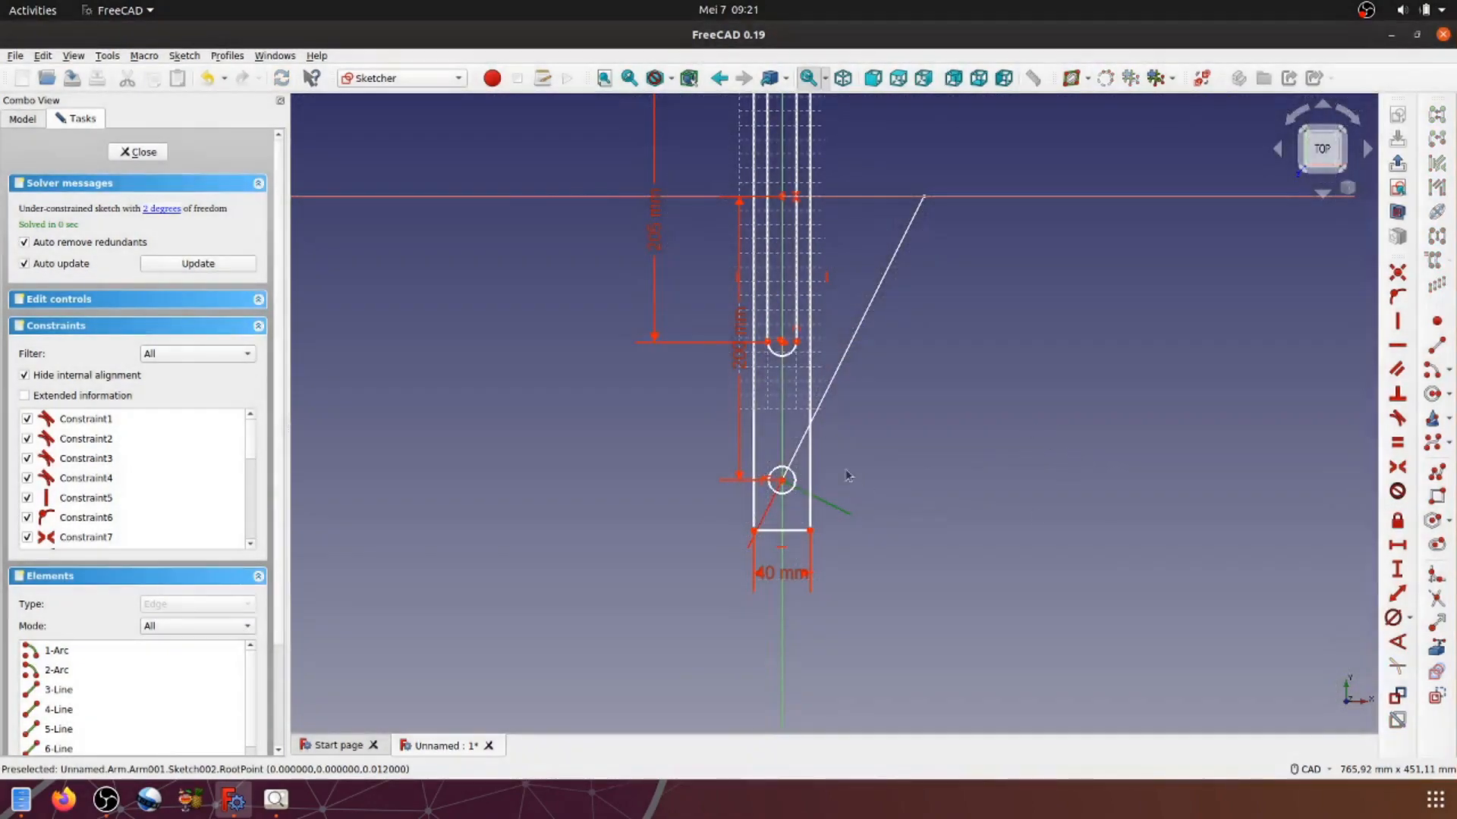
left_click_drag(738, 377, 602, 373)
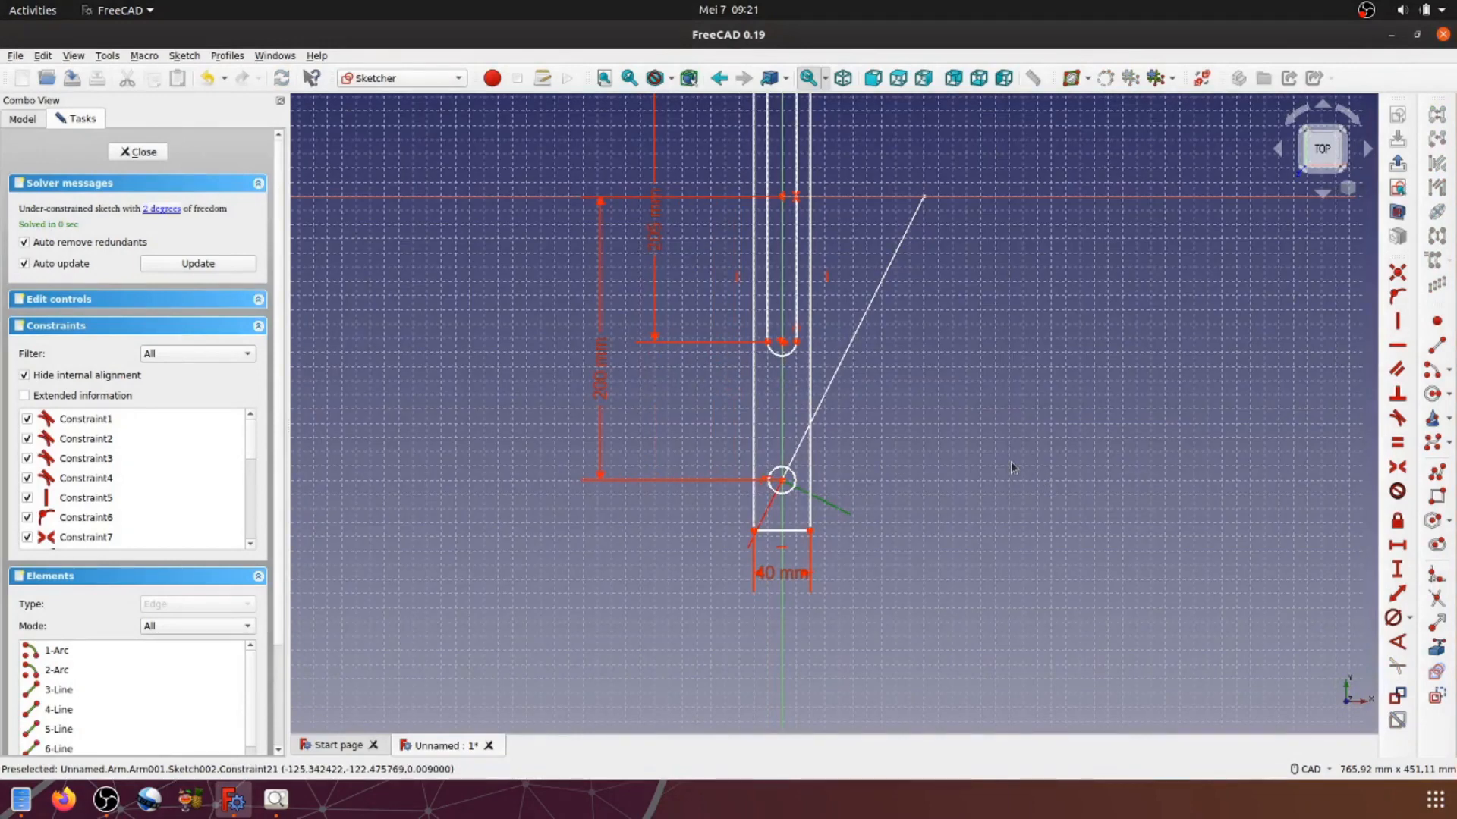
Step: Constrain the vertical distance between the circle's centre and the arm's lower corner to 20 mm
scroll(801, 525, "up", 4)
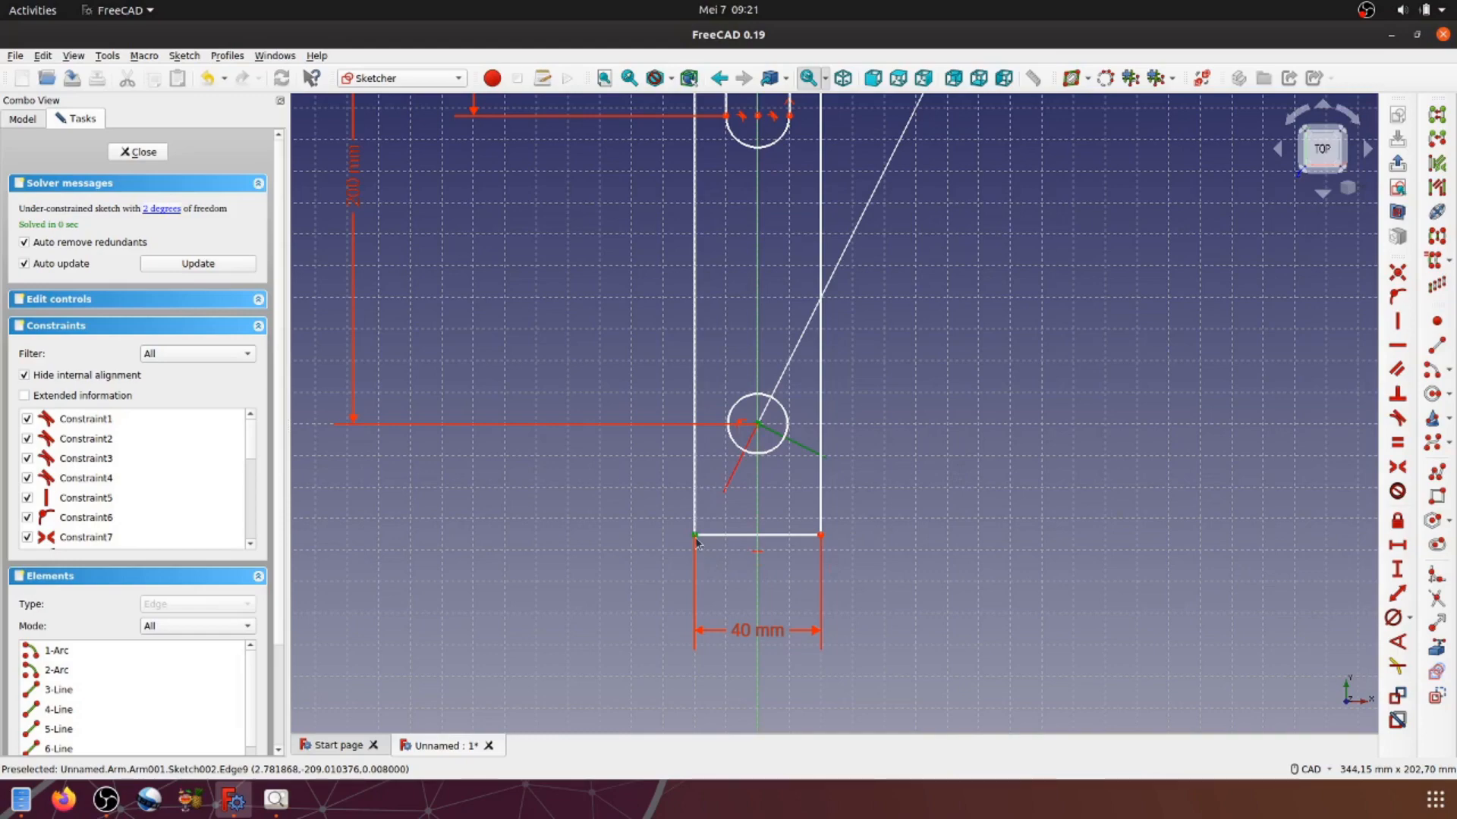
left_click(1397, 569)
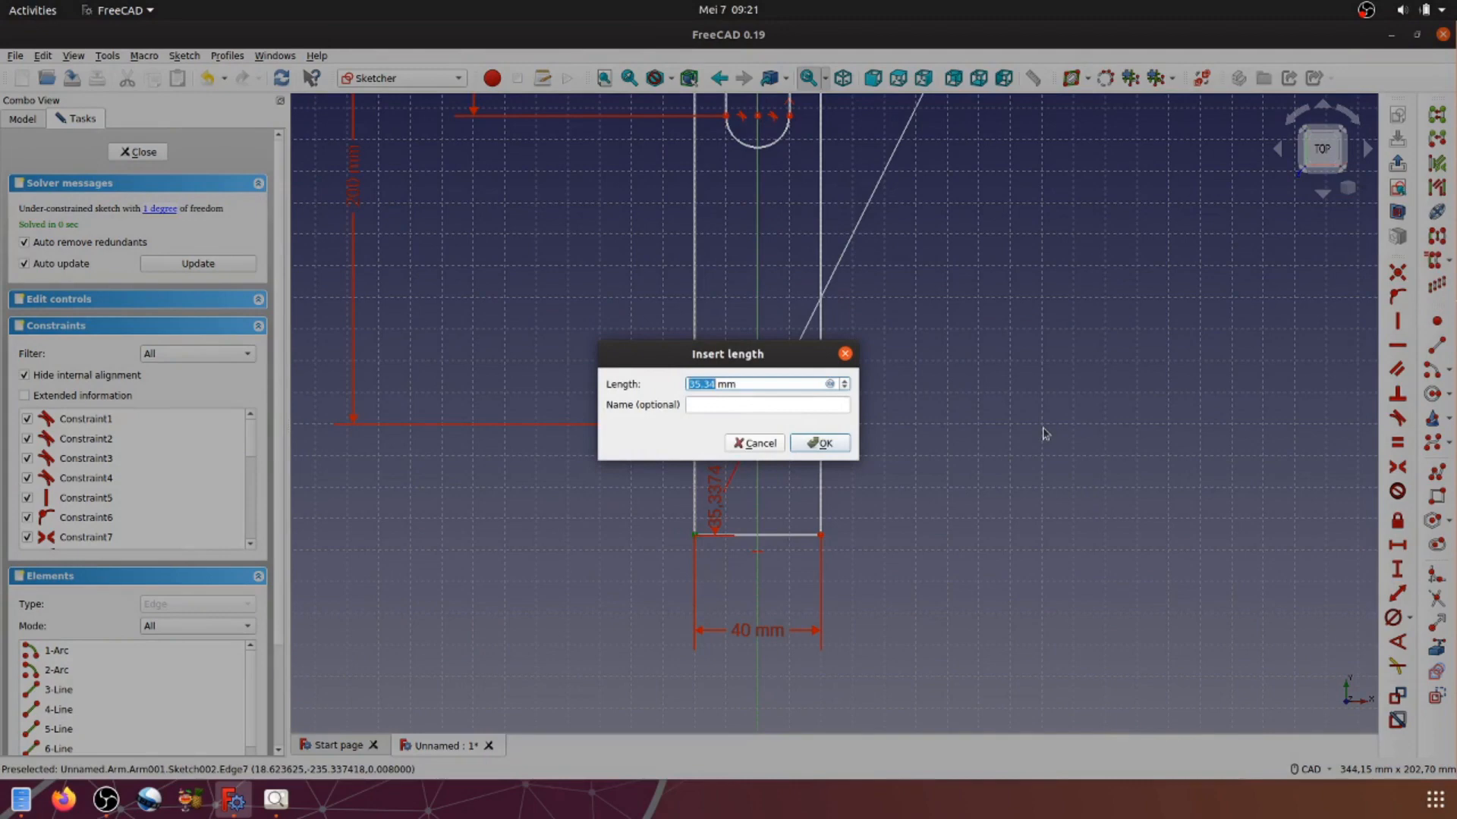
type("20")
left_click(834, 448)
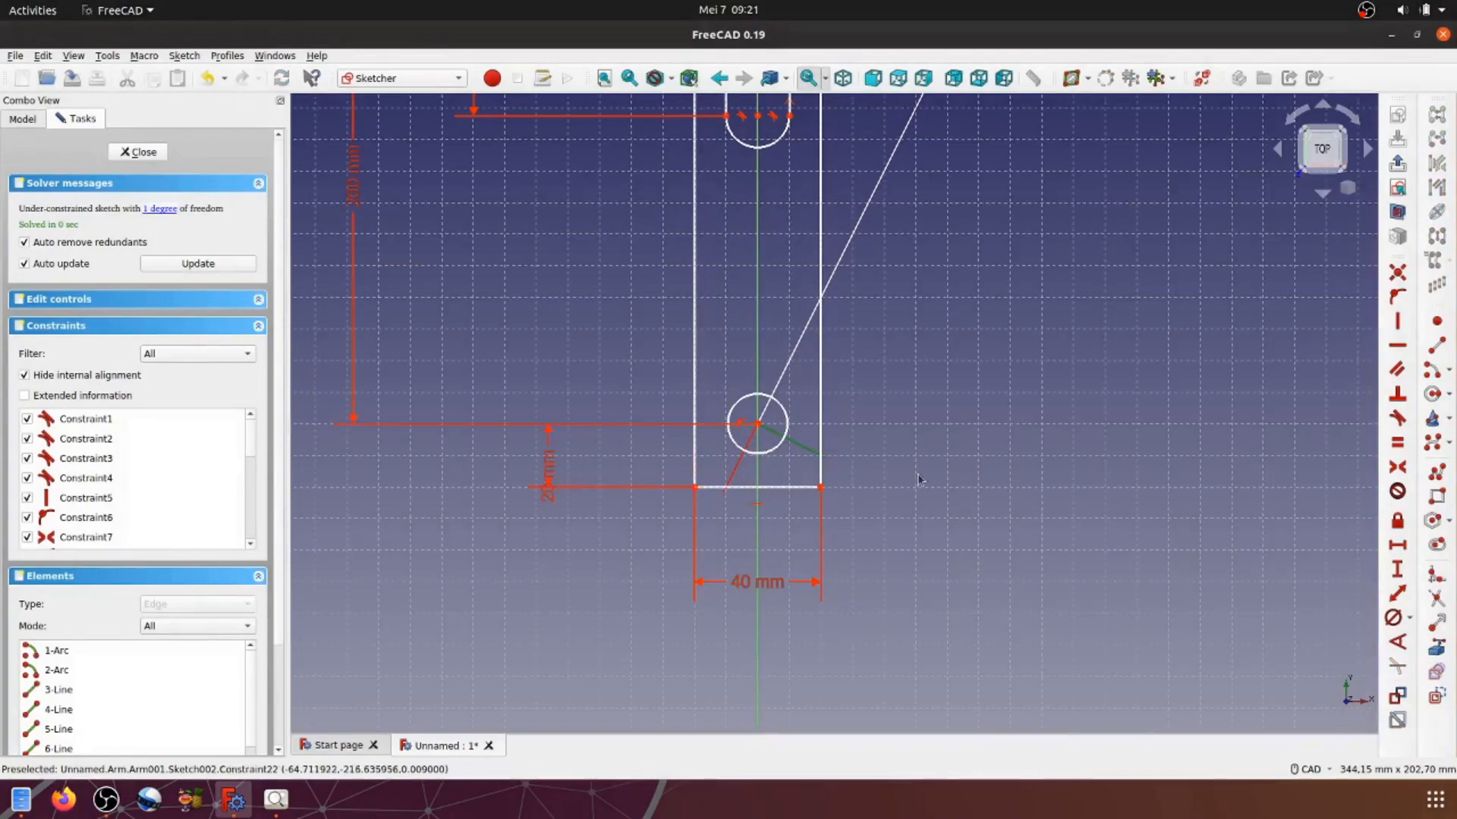
Step: Find the sketch's remaining unconstrained element and set the circle's diameter to 20 mm
scroll(914, 402, "down", 5)
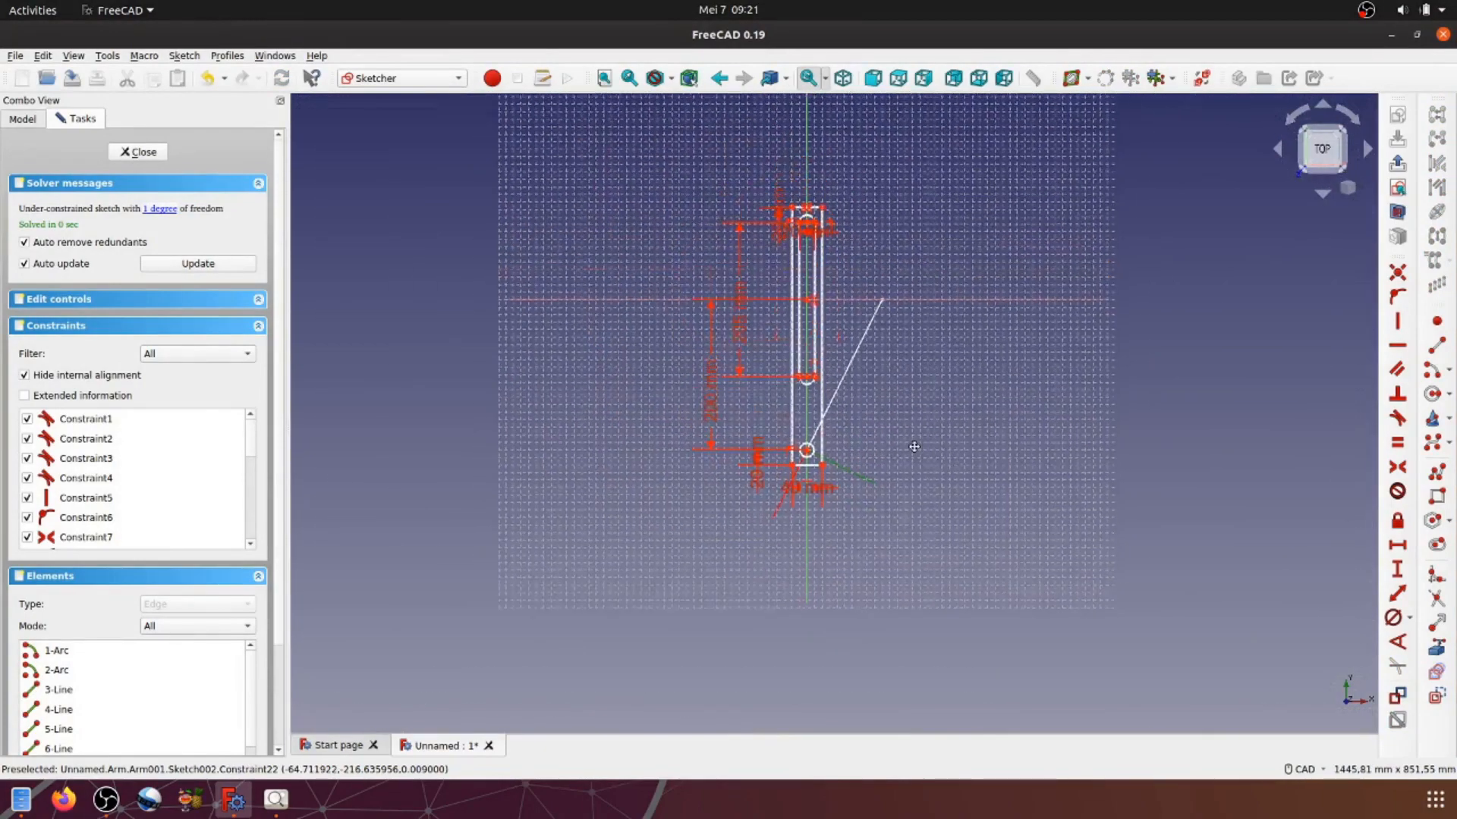
scroll(906, 472, "up", 3)
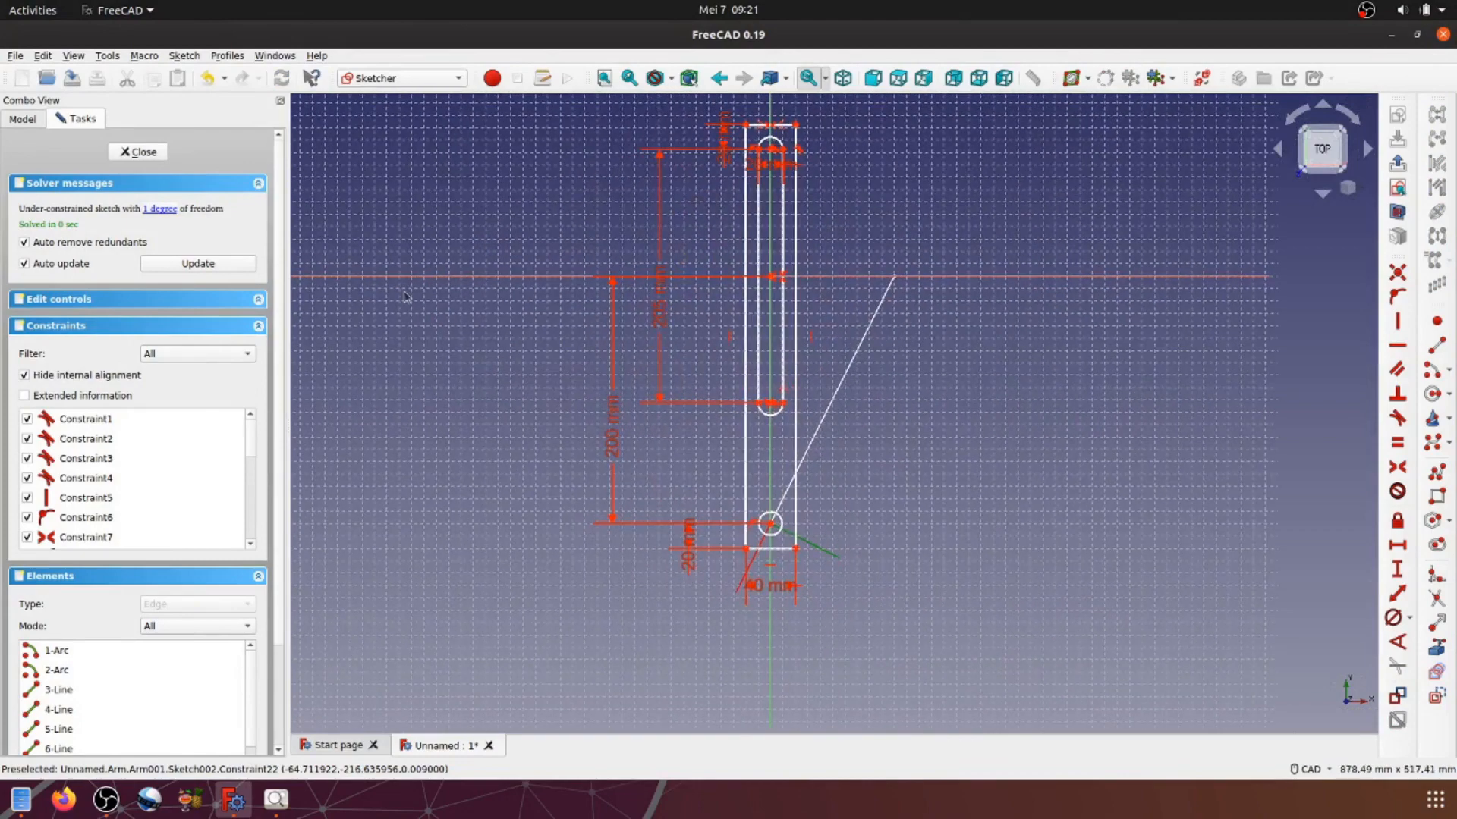
left_click(162, 210)
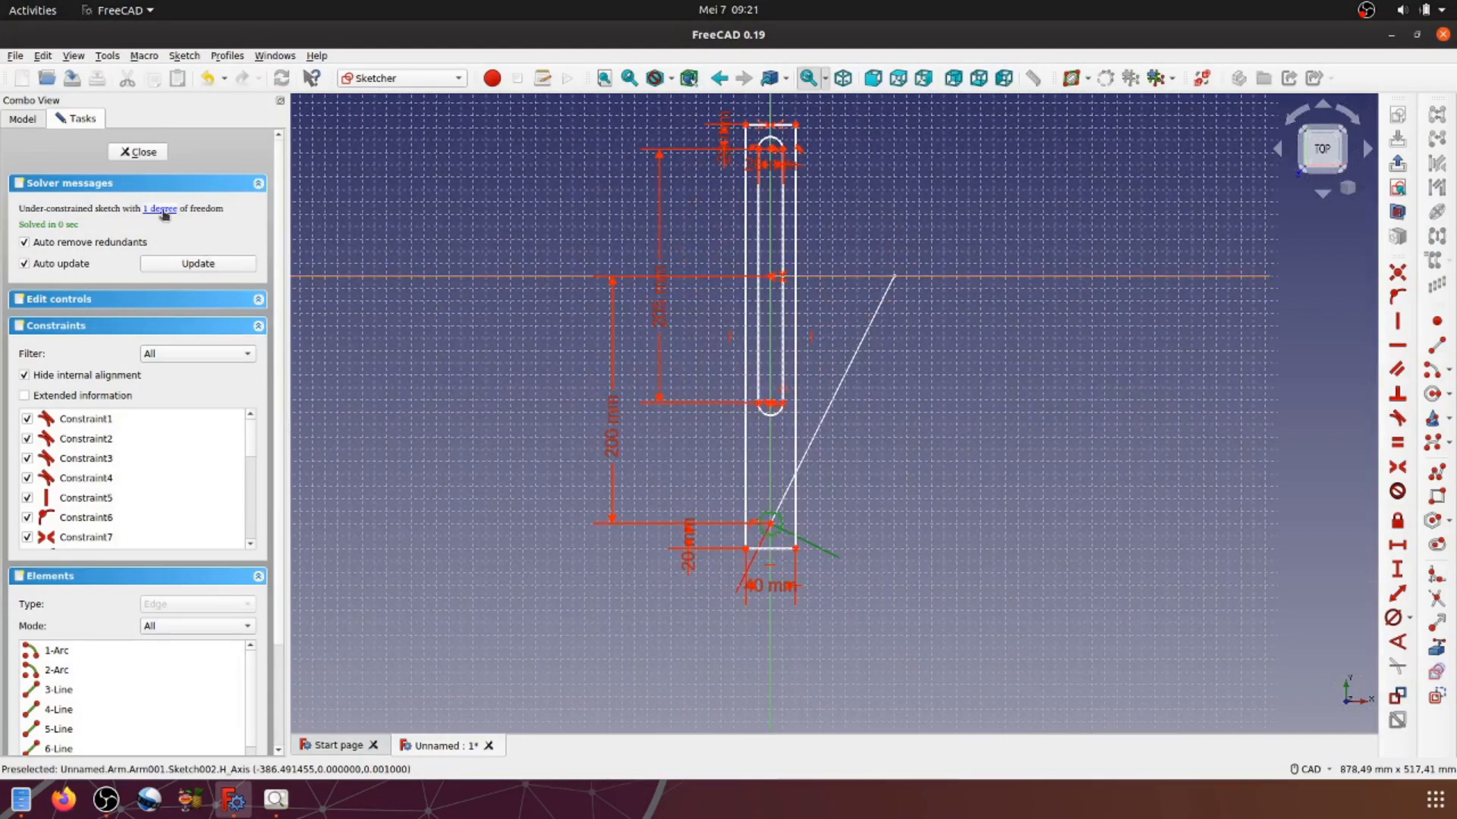
scroll(872, 562, "up", 4)
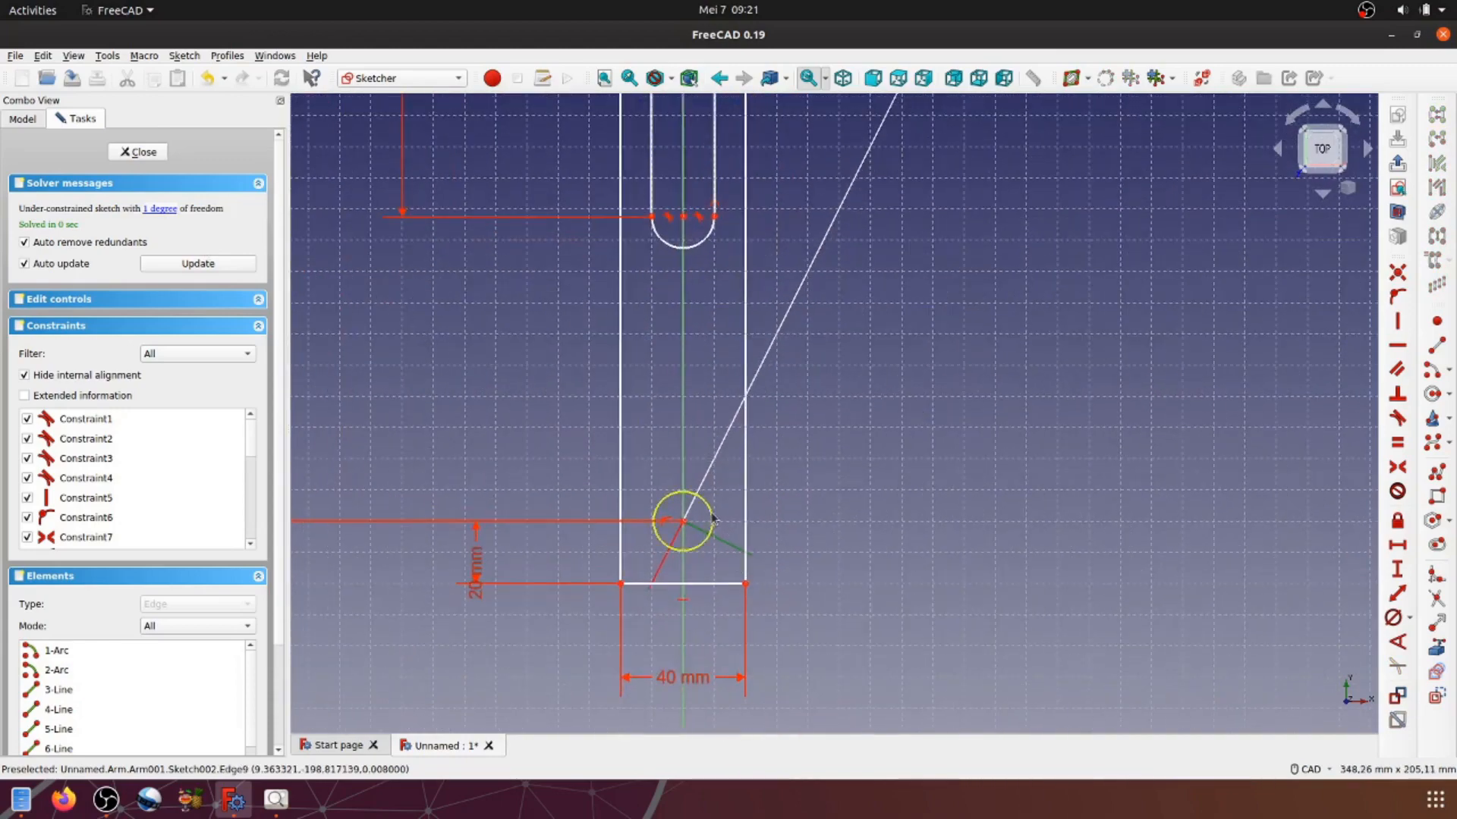
left_click(714, 525)
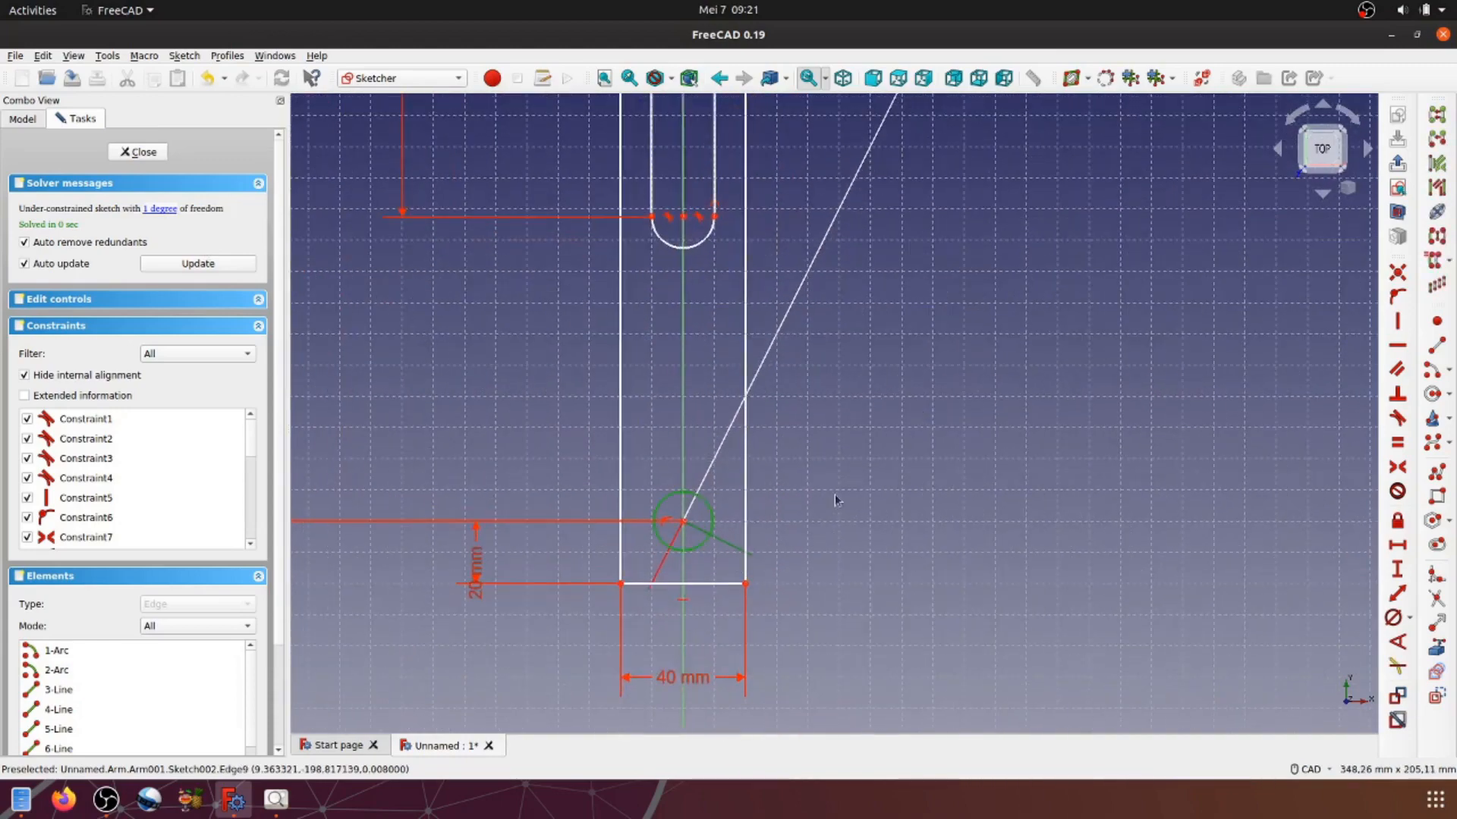
left_click(1393, 617)
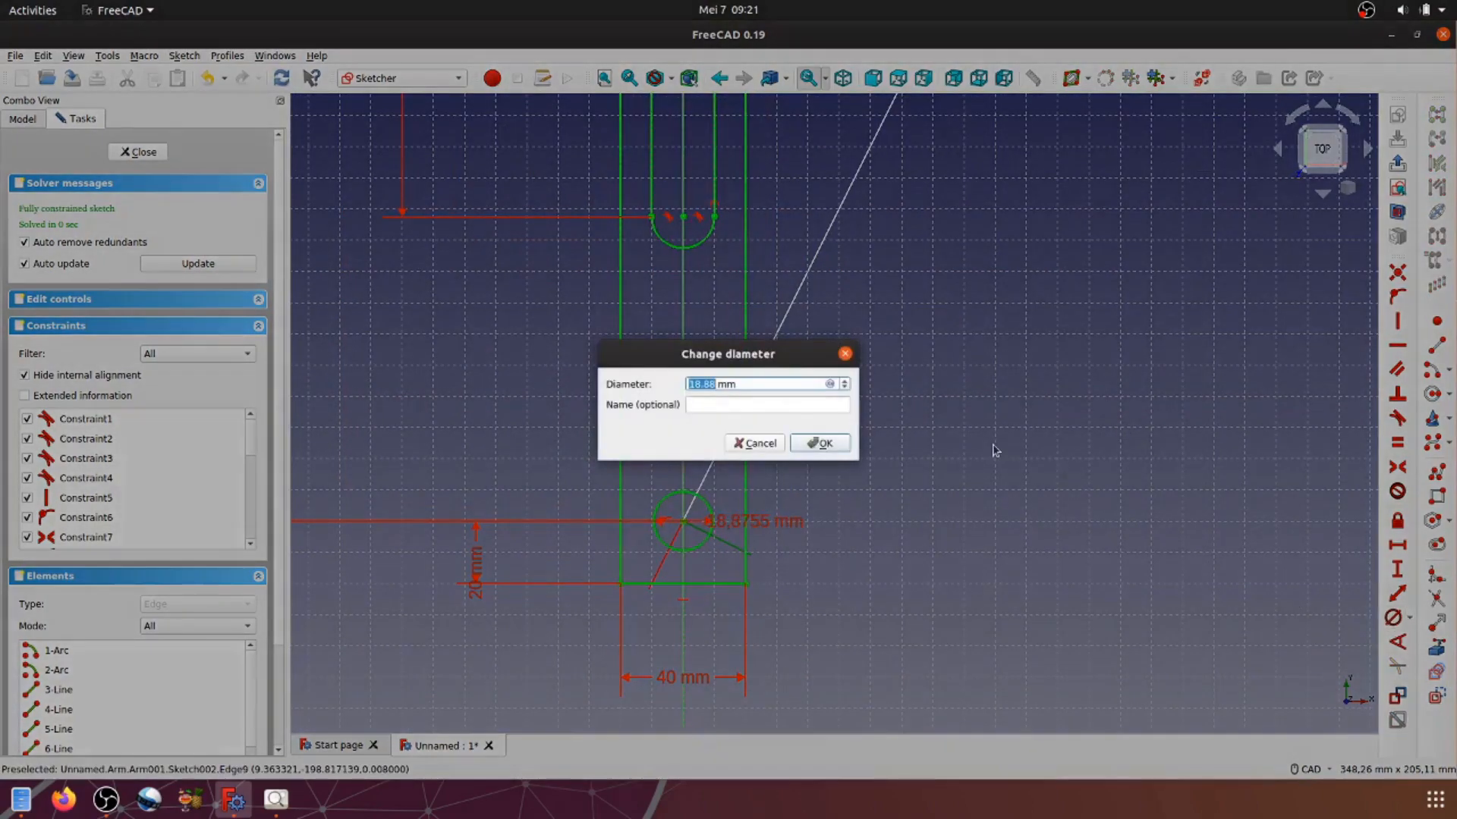
type("20")
left_click(839, 448)
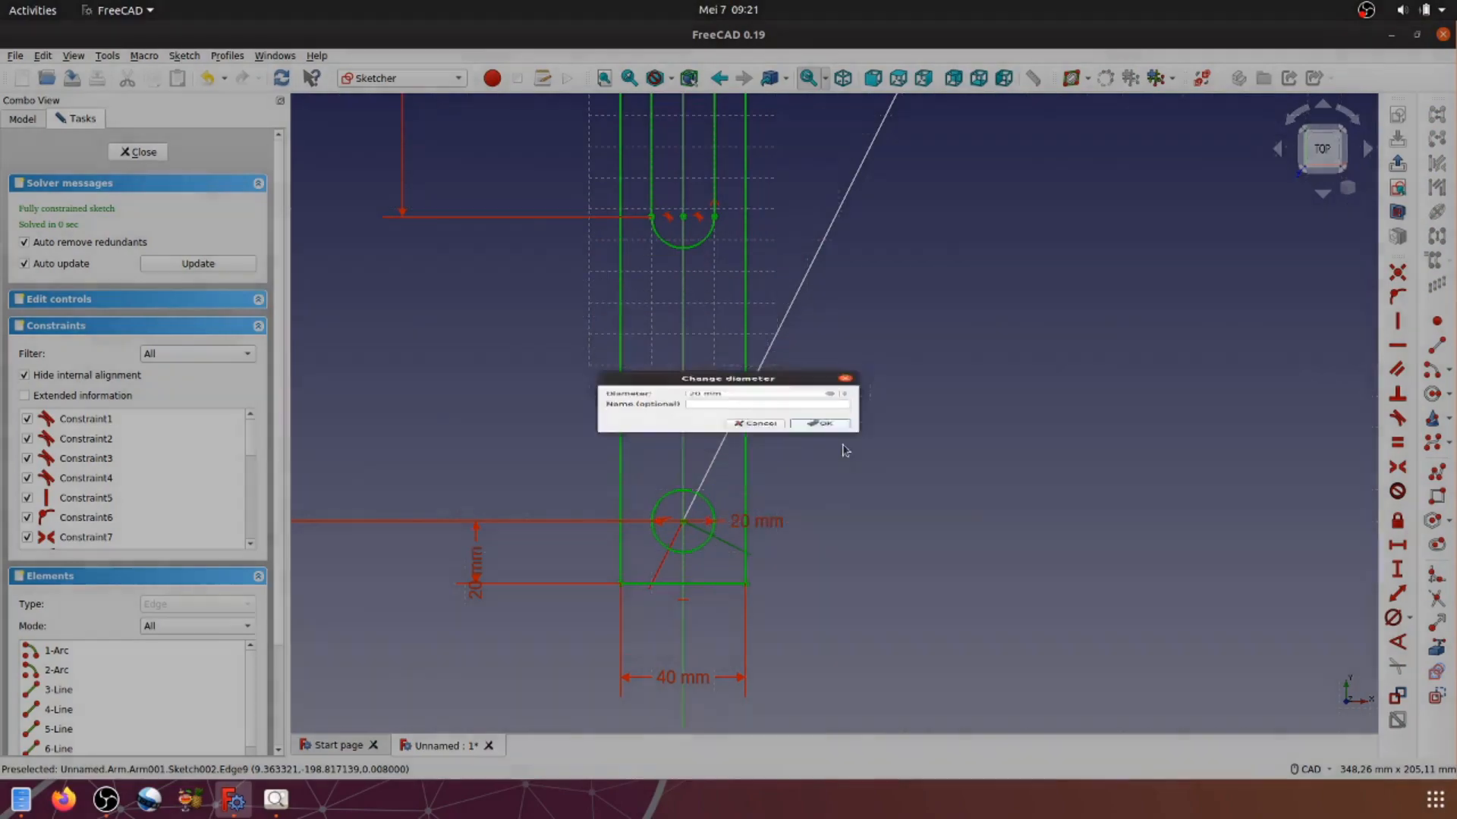
Step: Leave the arm sketch and pad it to a length of 15 mm
scroll(983, 350, "down", 8)
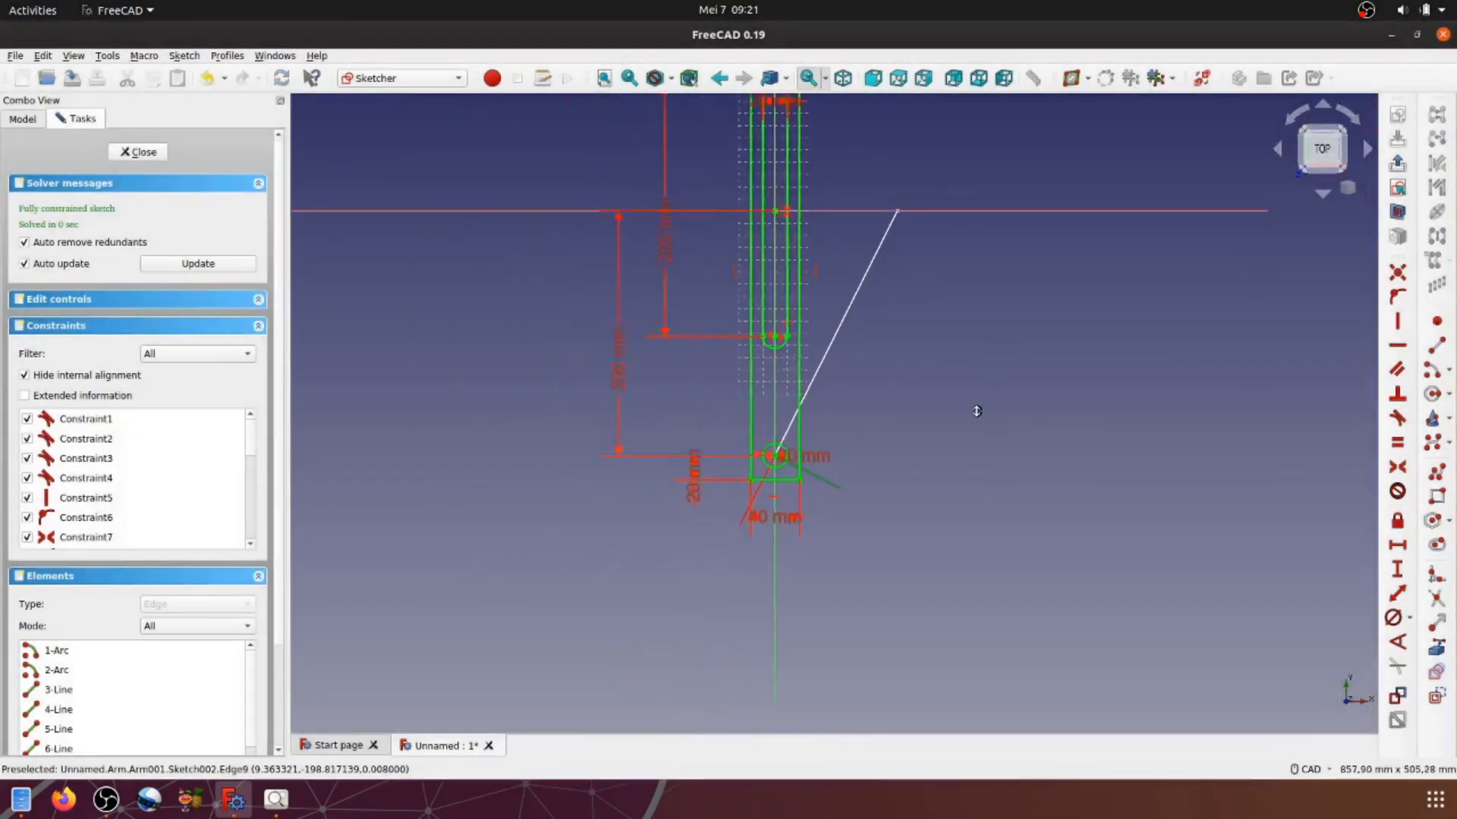
scroll(960, 427, "up", 1)
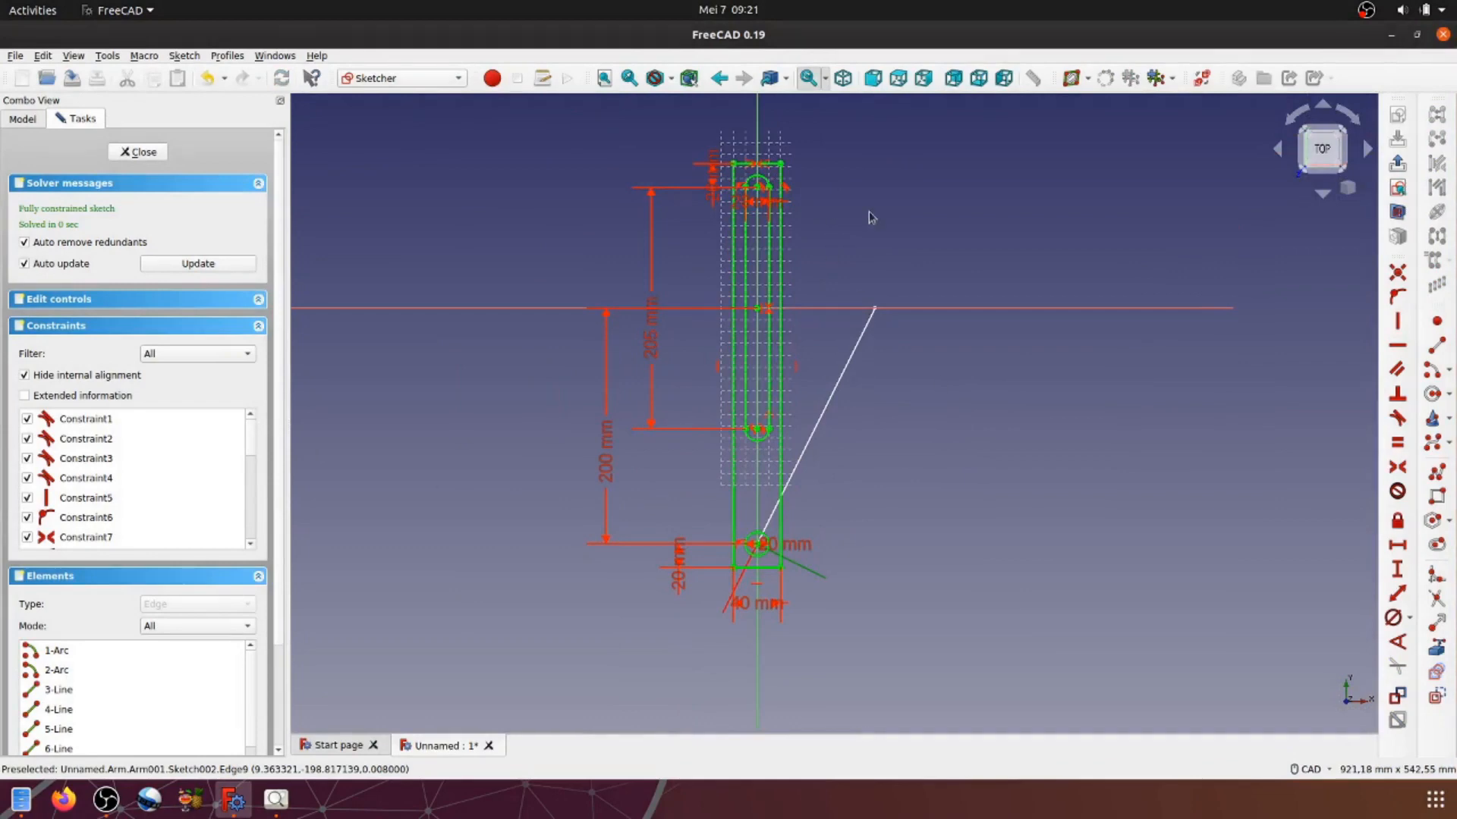
left_click(1397, 163)
left_click(981, 343)
scroll(963, 470, "up", 3)
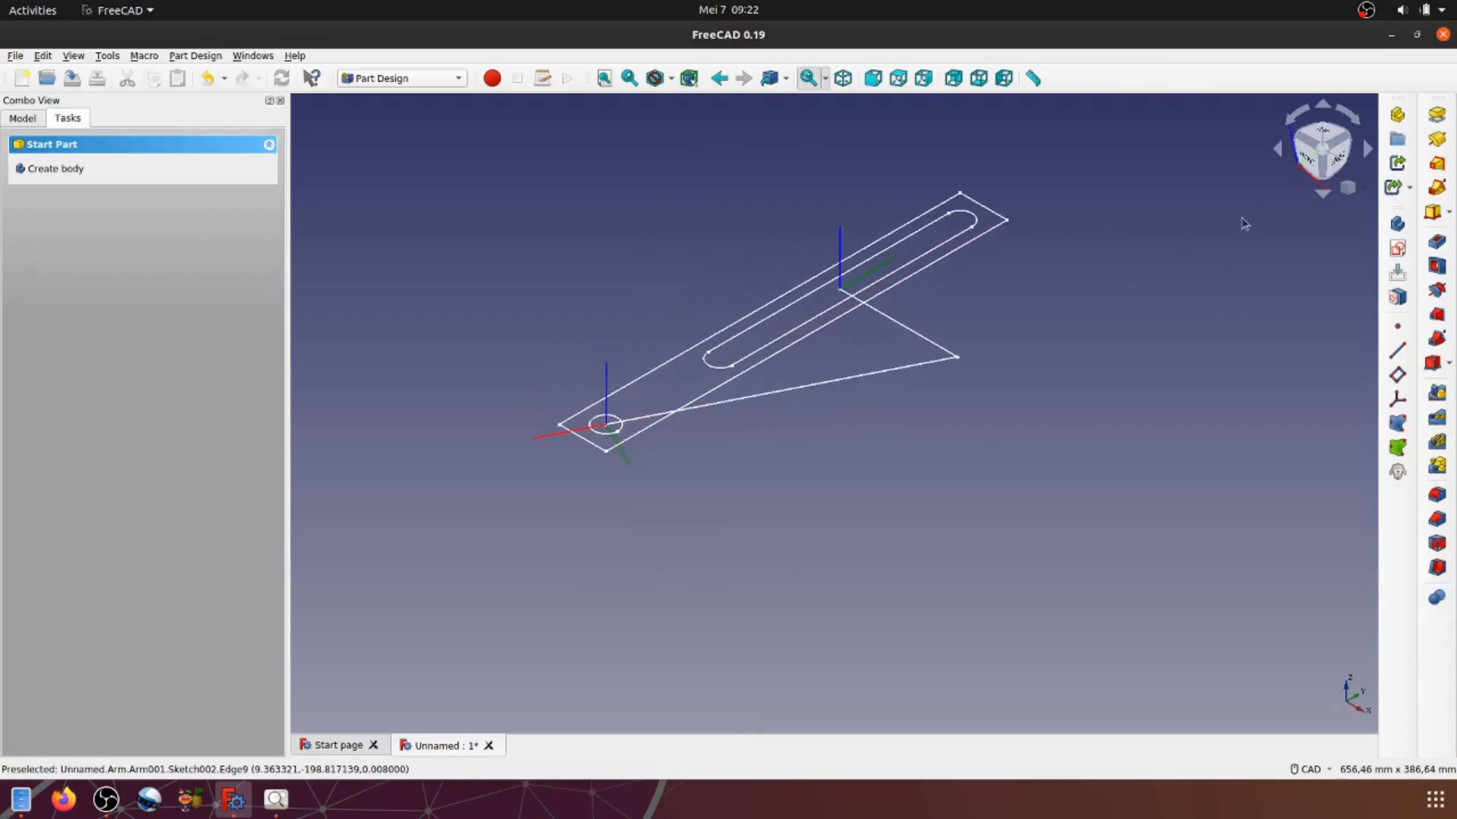
left_click(1435, 118)
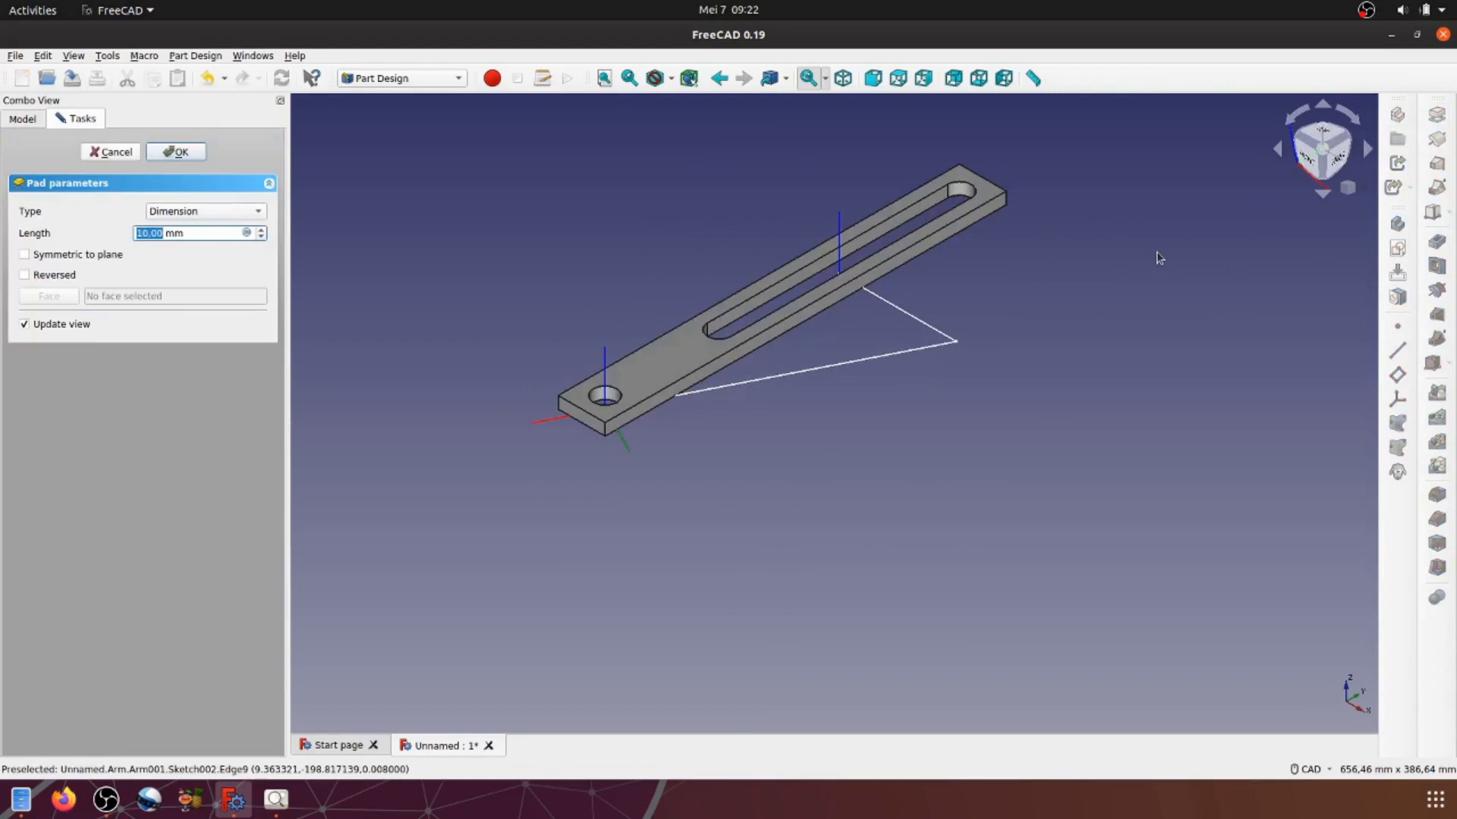
left_click_drag(191, 233, 134, 233)
type("15")
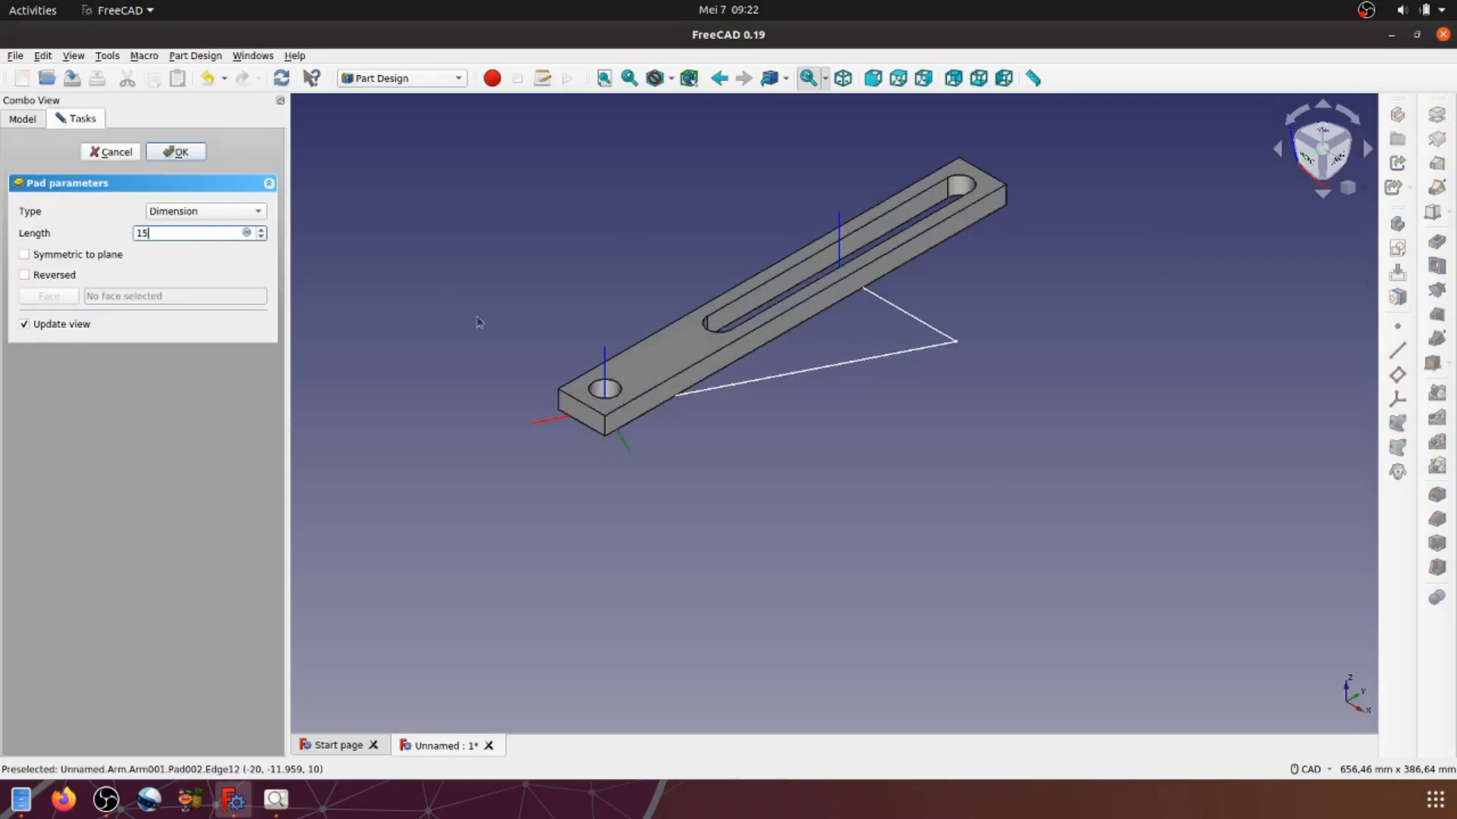
left_click(191, 154)
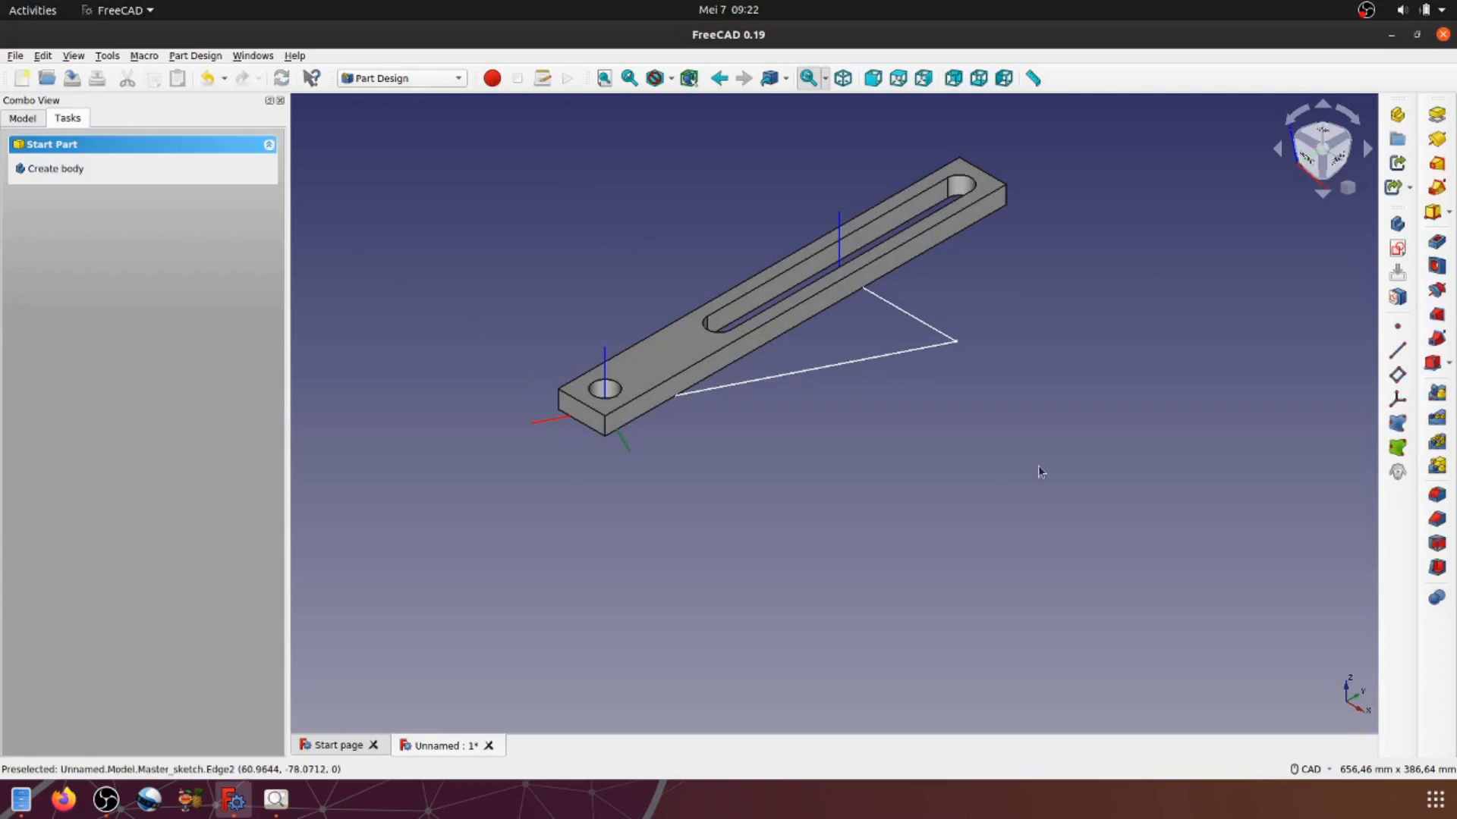
Step: Chamfer the arm's four vertical corner edges, two at each end, with a size of 2 mm
scroll(1023, 570, "up", 5)
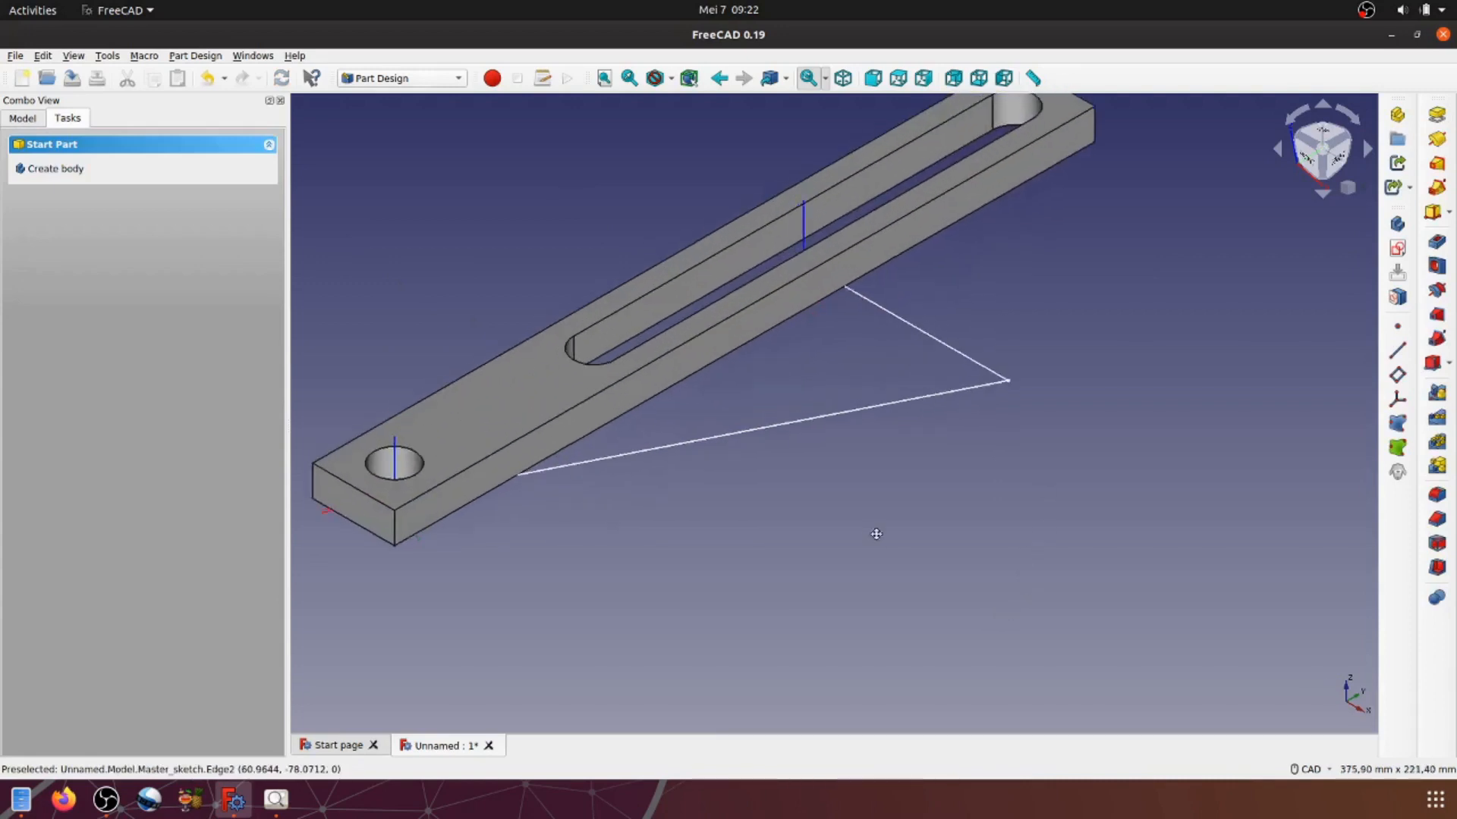
scroll(994, 566, "down", 1)
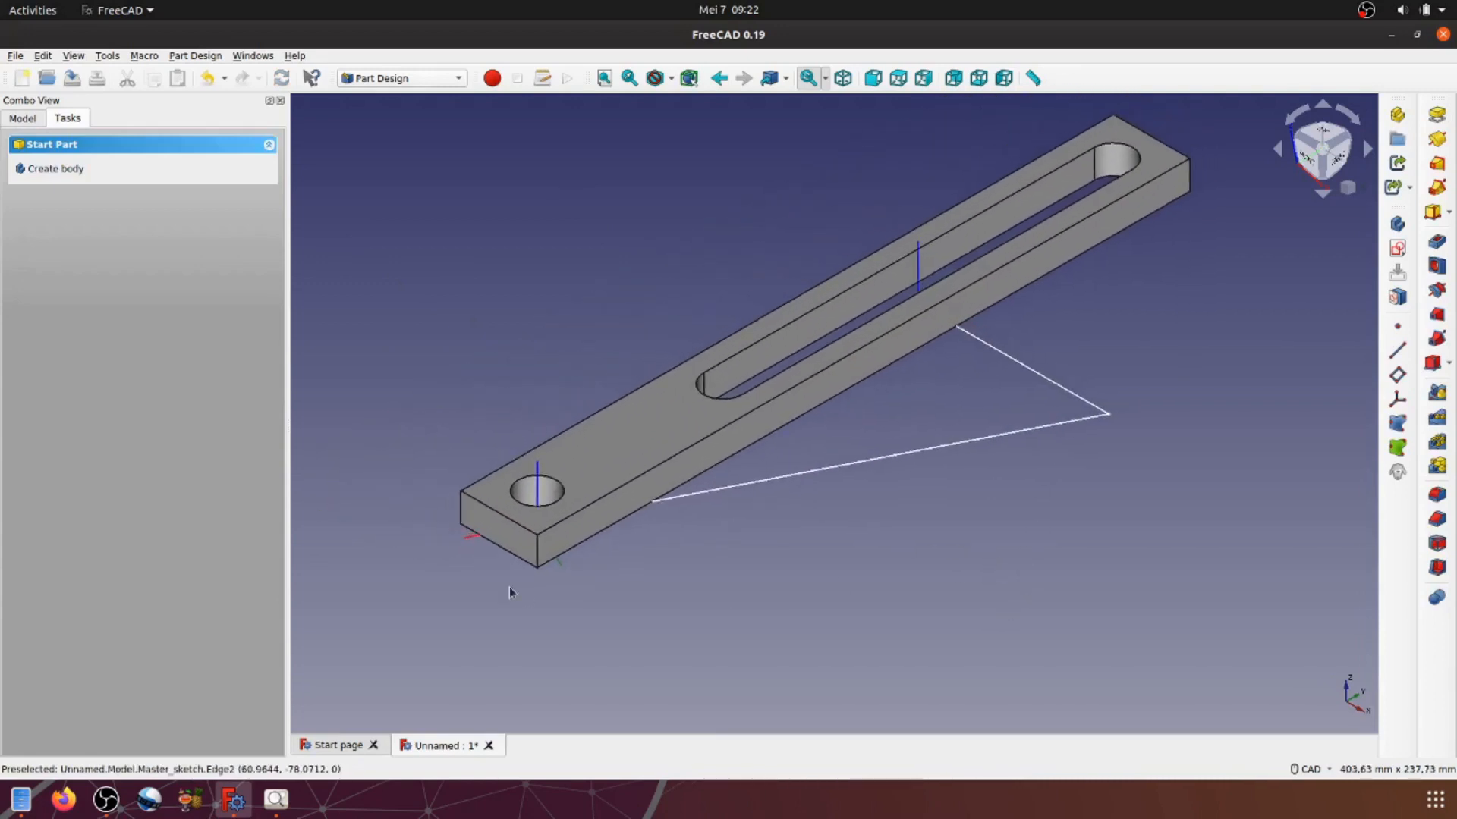
left_click(539, 561)
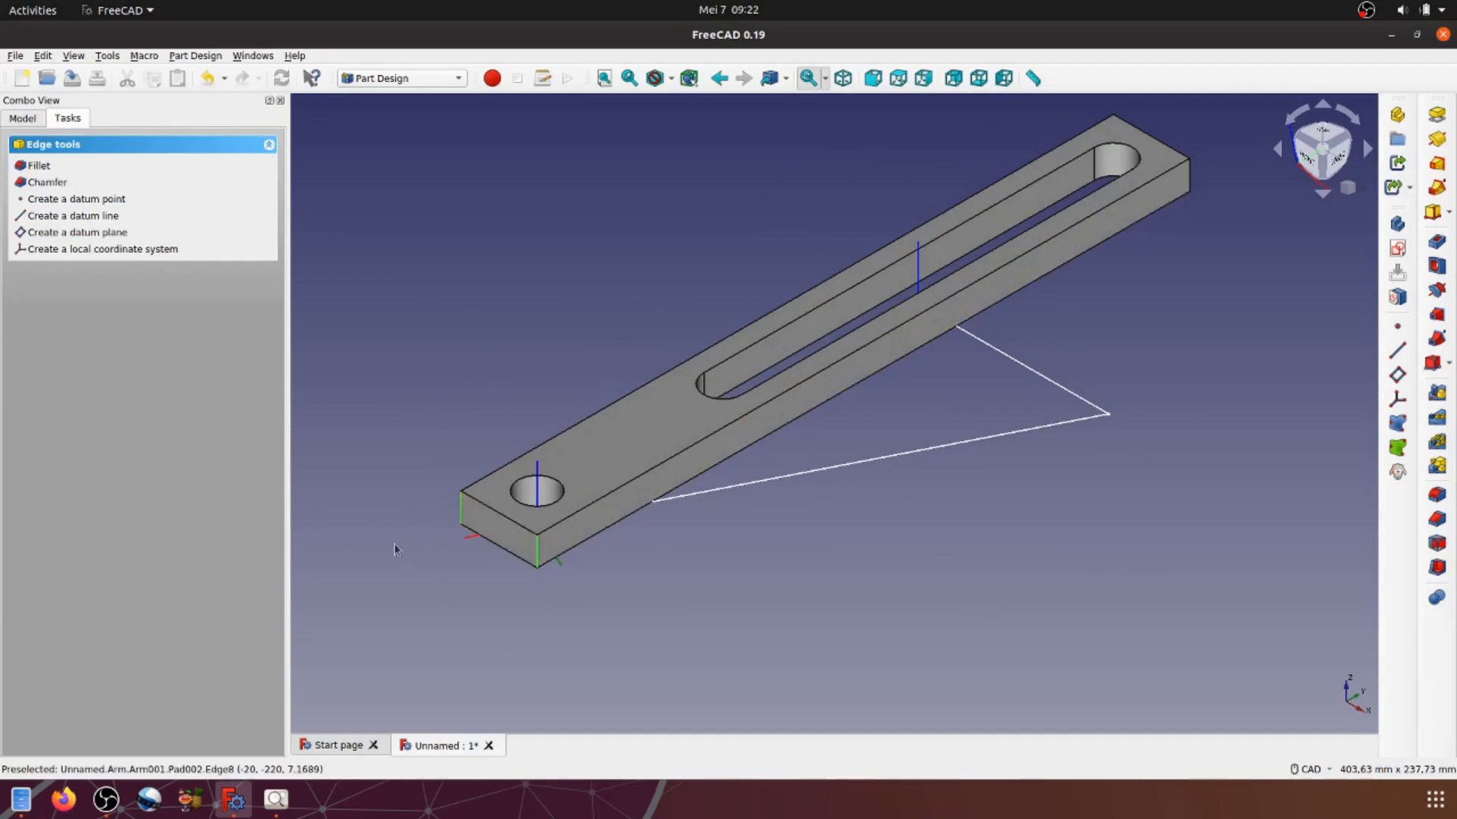
scroll(907, 491, "up", 3)
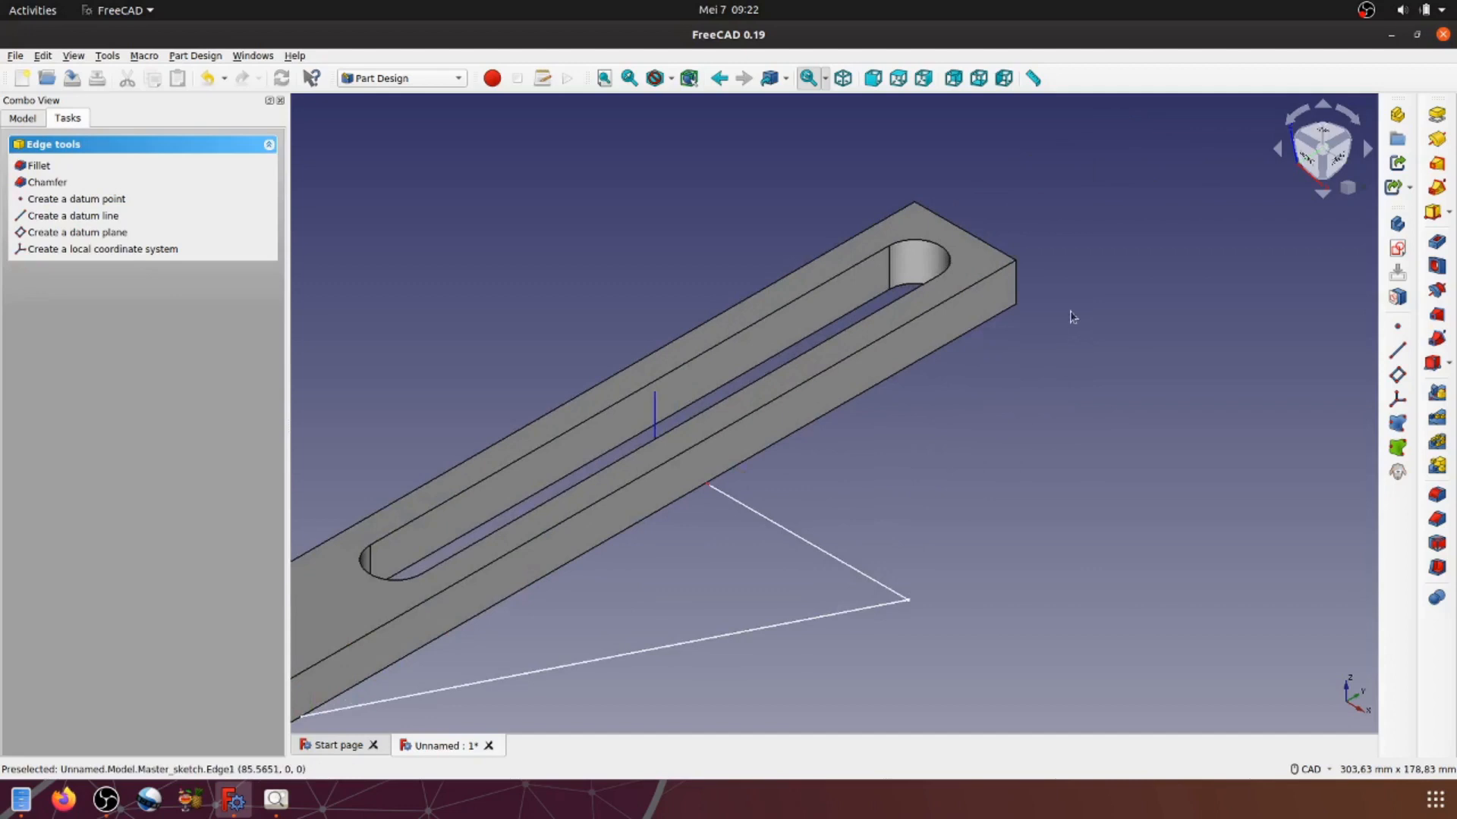
middle_click_drag(947, 466, 1025, 419)
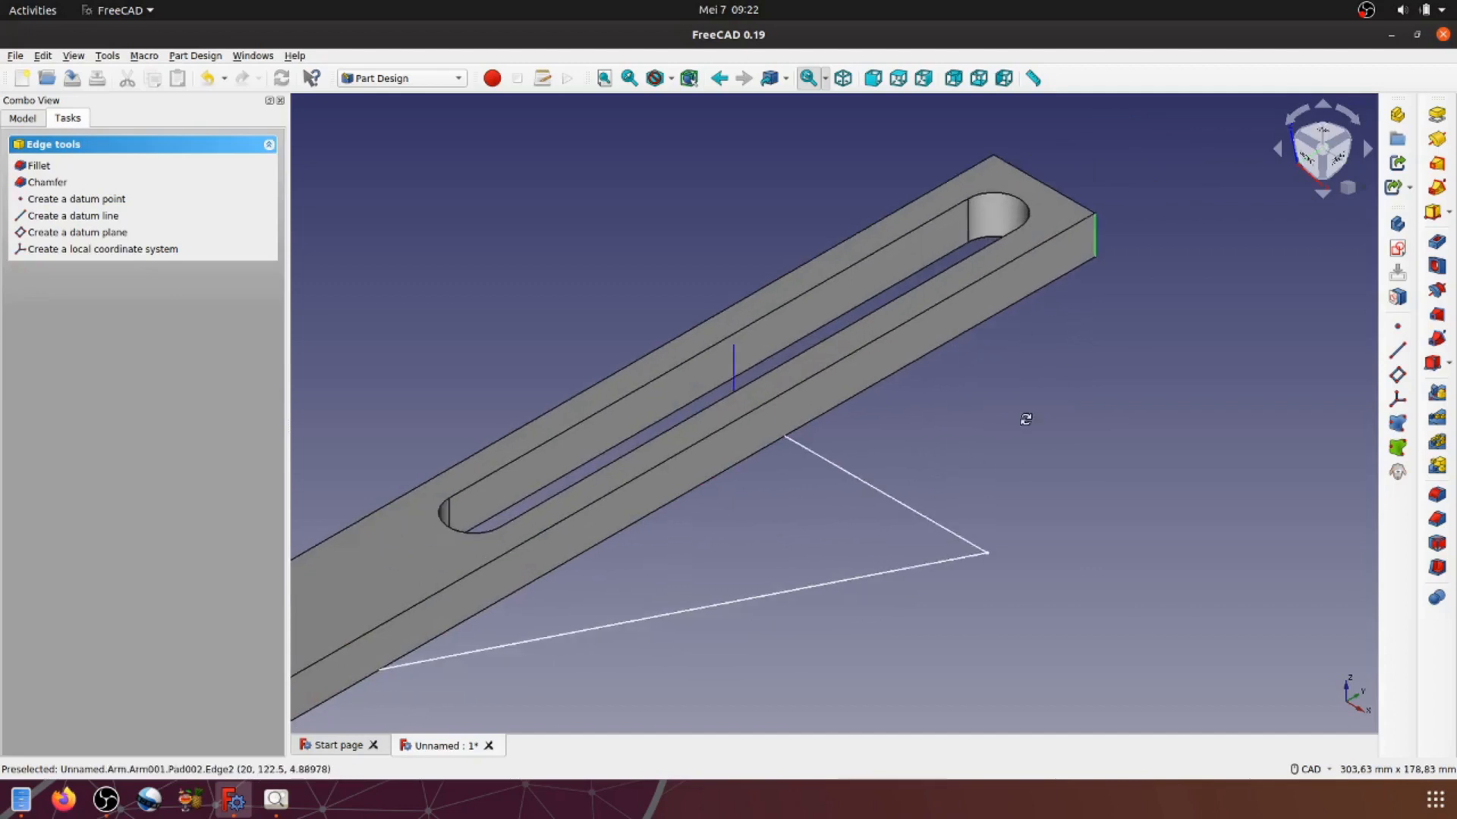
scroll(1026, 423, "down", 3)
middle_click_drag(1090, 463, 916, 529)
scroll(924, 511, "up", 3)
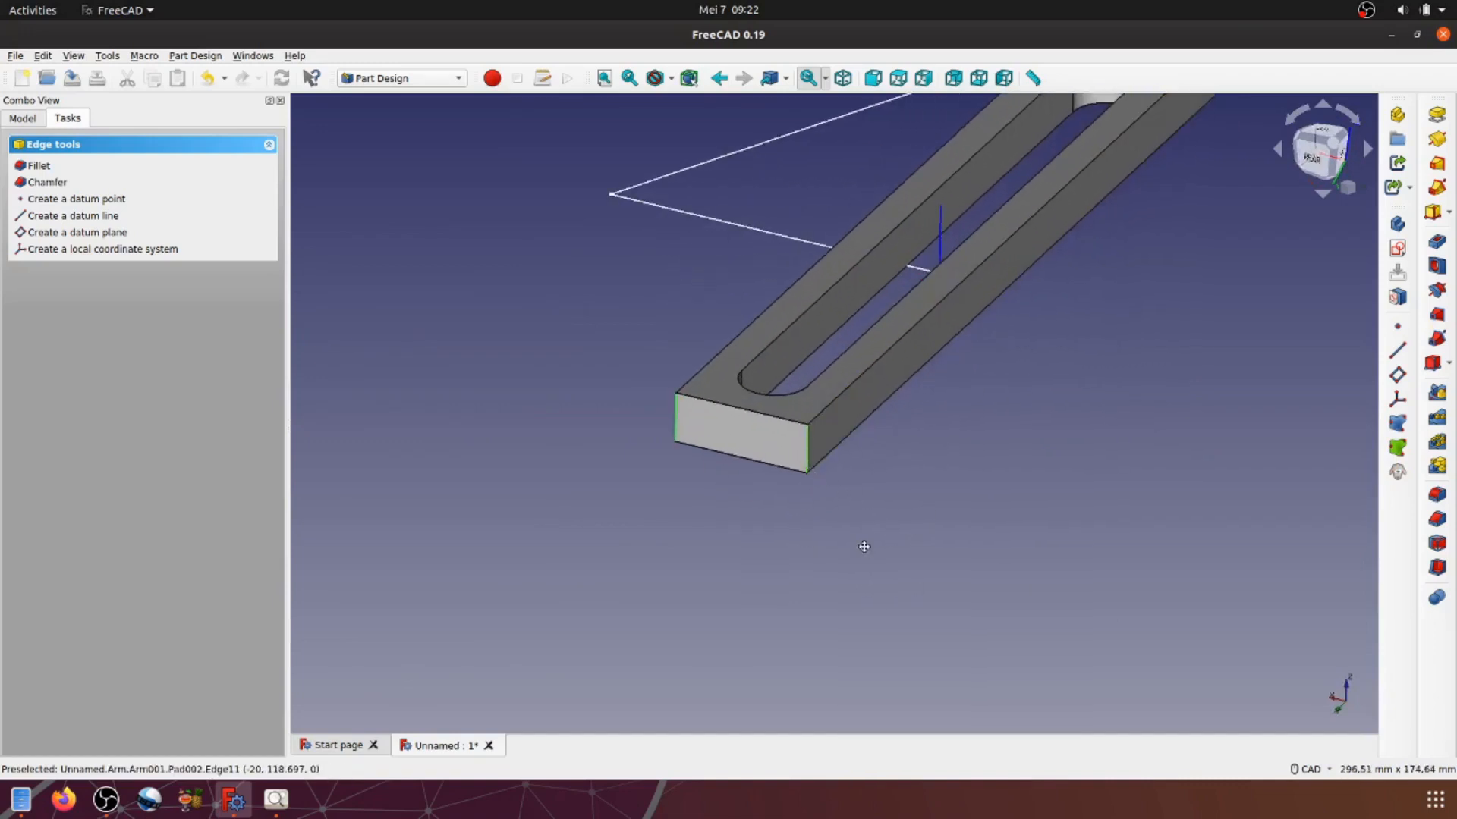
scroll(888, 561, "down", 7)
scroll(898, 576, "down", 2)
middle_click_drag(667, 509, 986, 540)
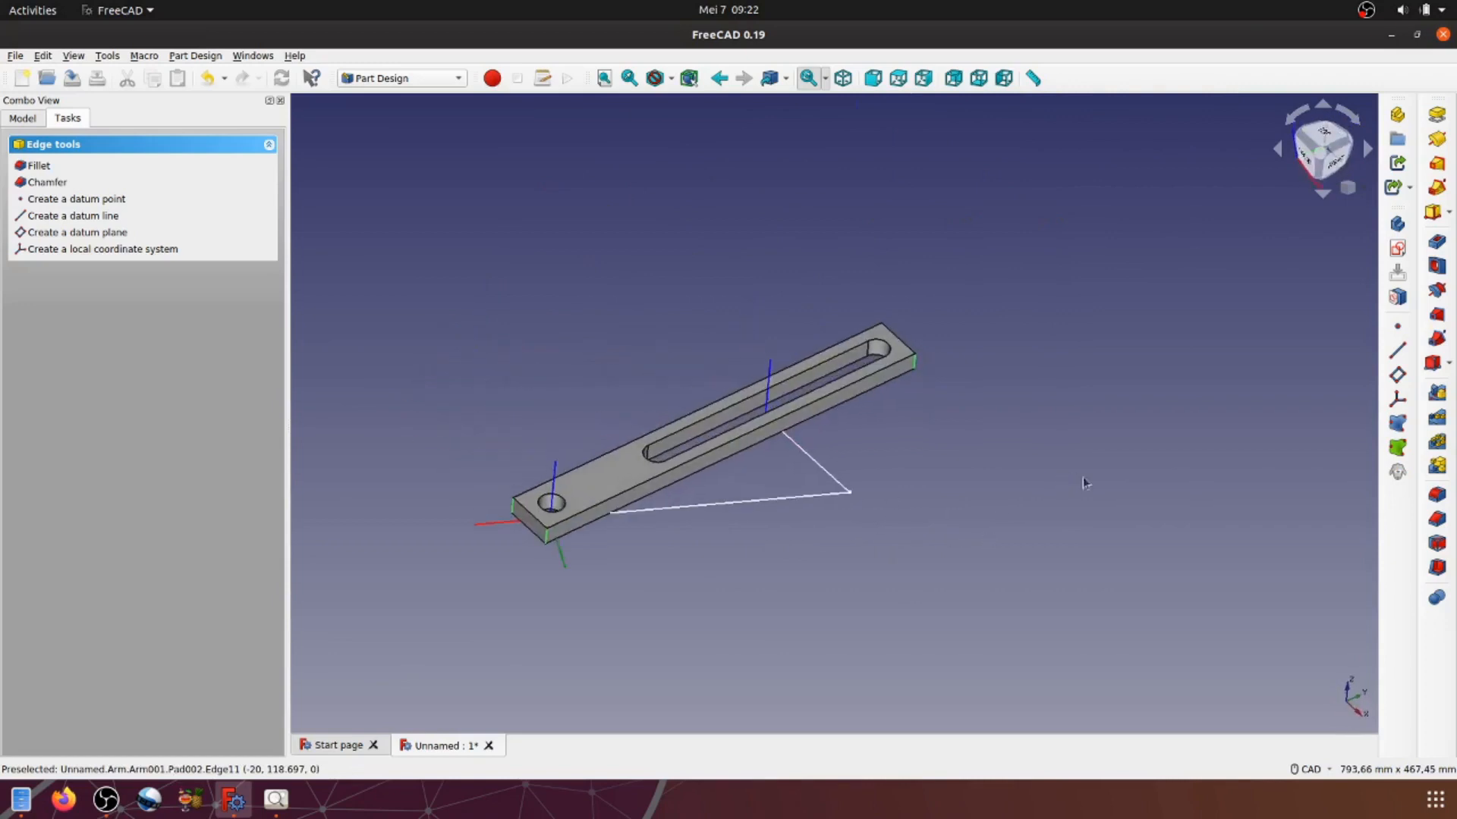
left_click(1437, 520)
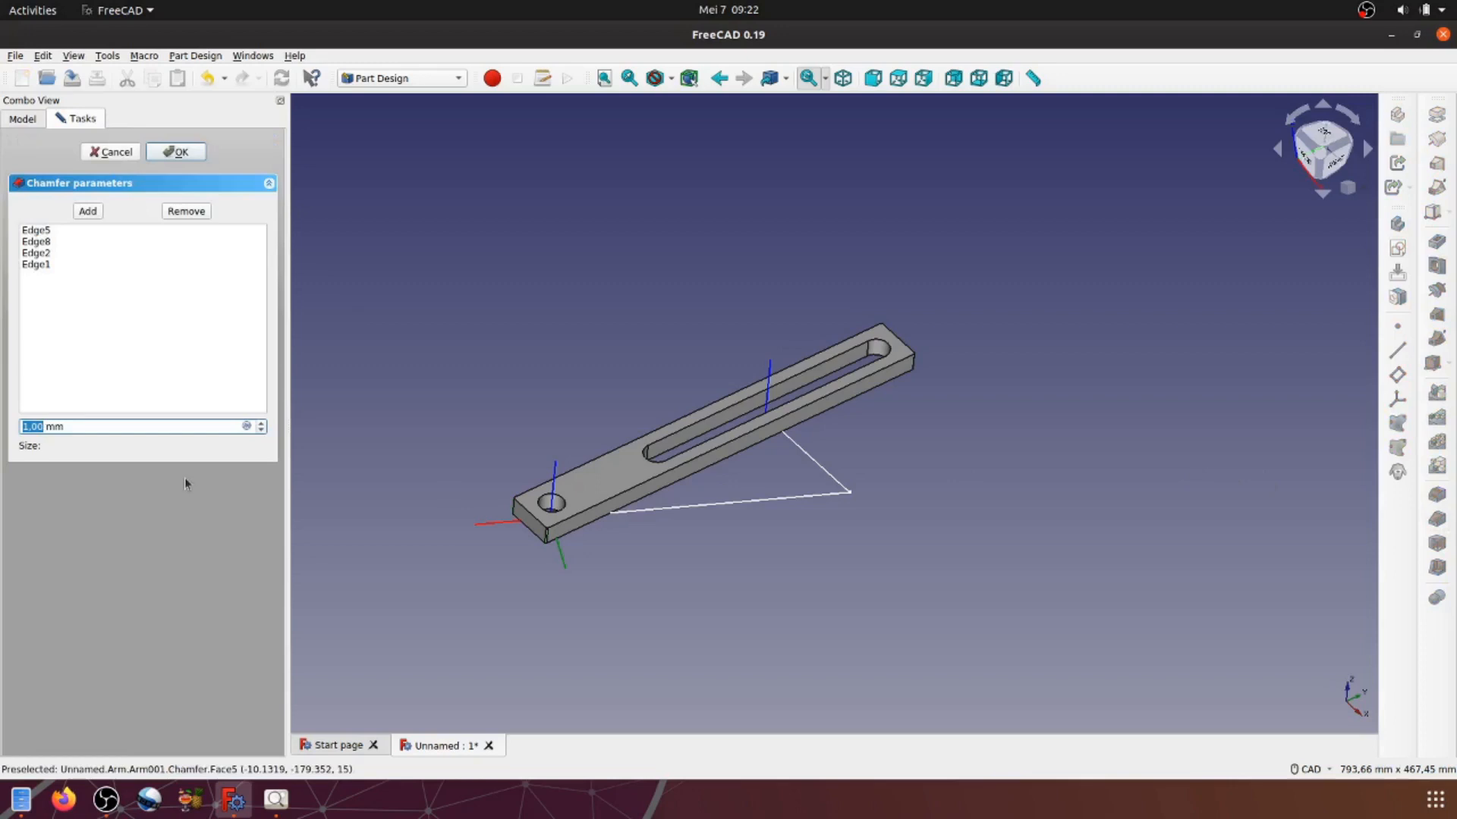
type("2")
Step: Set the size of the corner chamfer to 5 mm and finish the chamfer
scroll(810, 497, "up", 5)
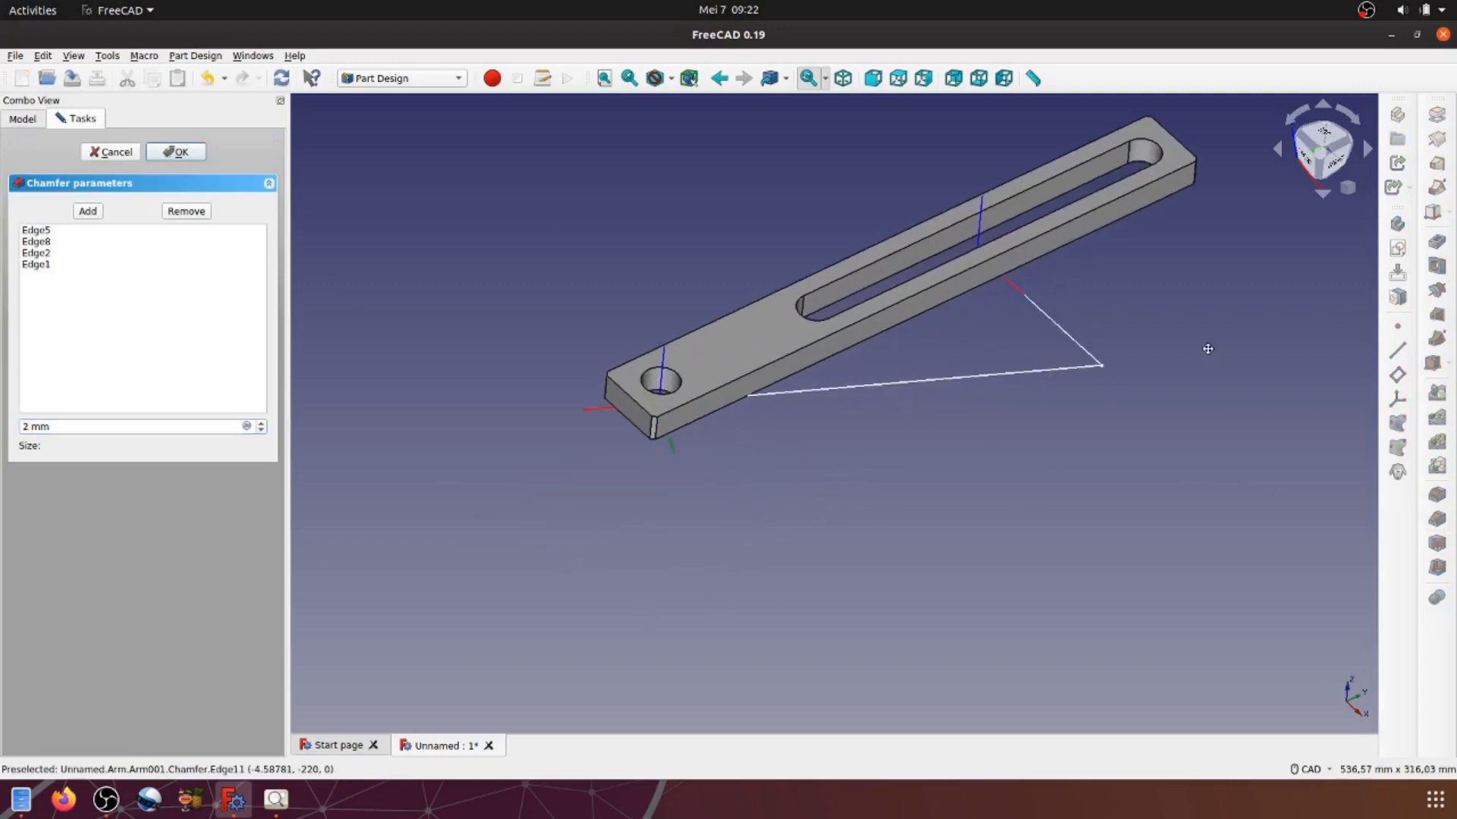
middle_click_drag(1208, 348, 1183, 407)
scroll(624, 556, "up", 3)
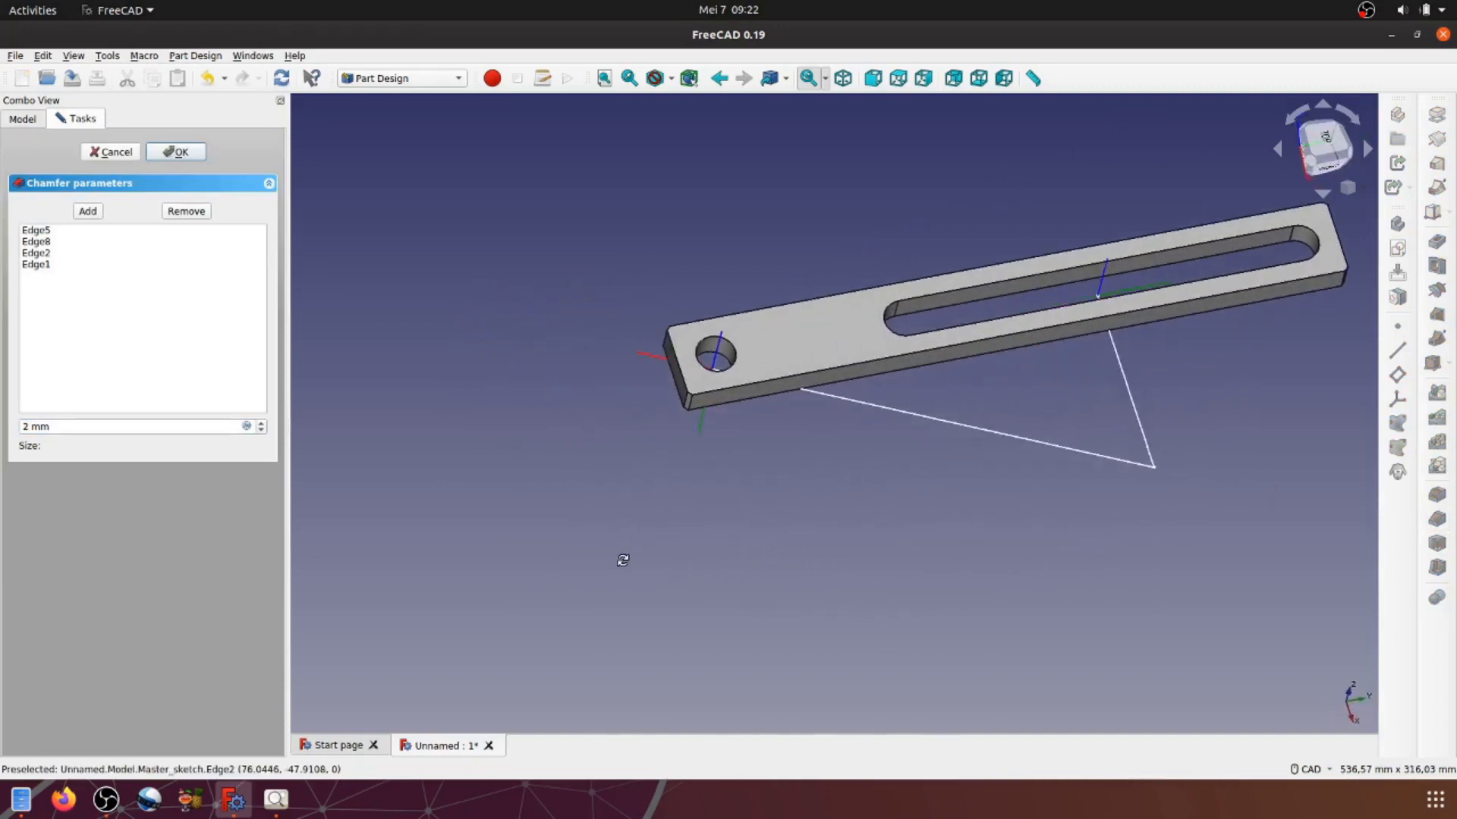
triple_click(53, 430)
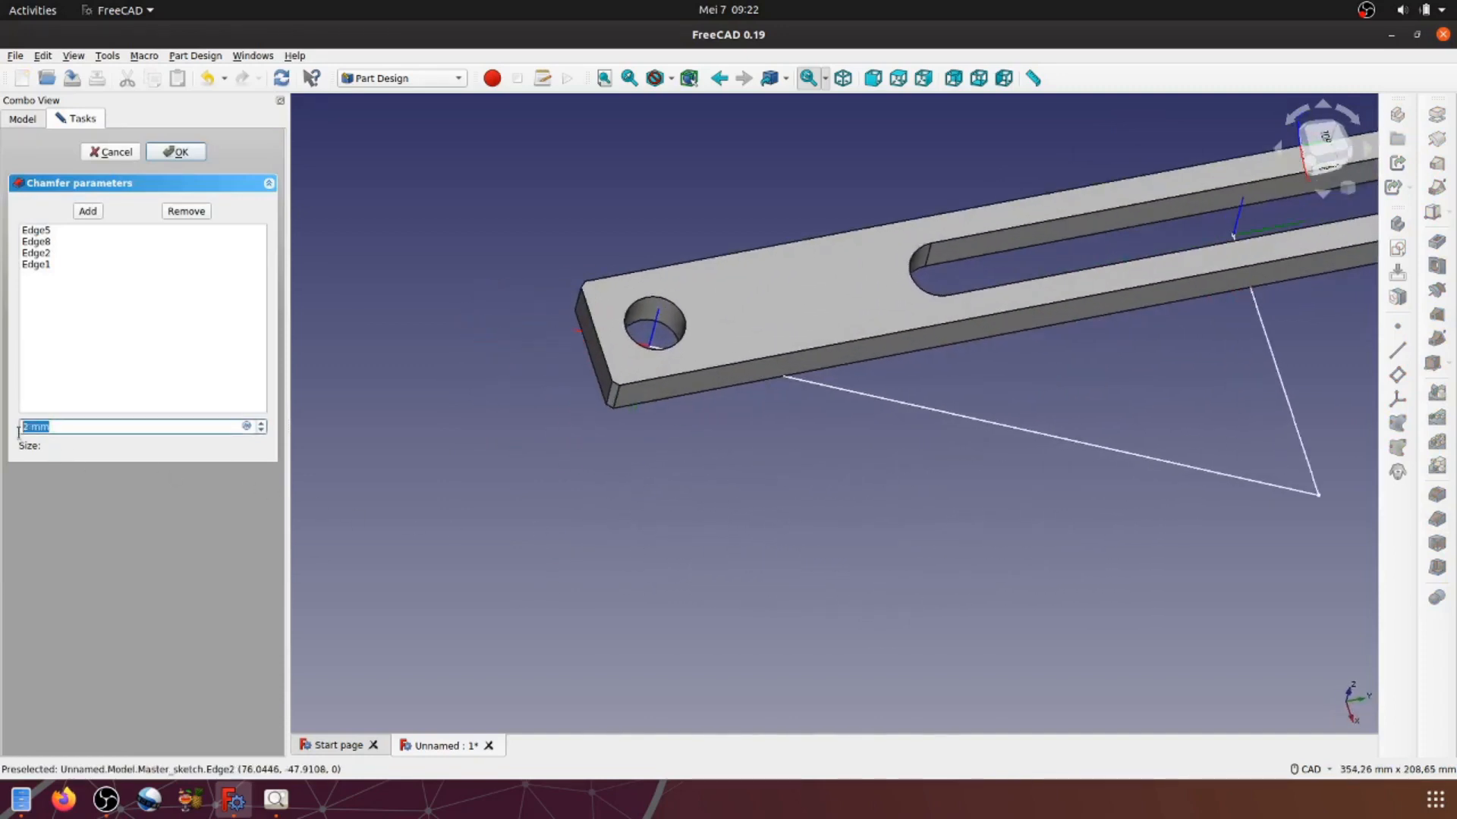
type("5")
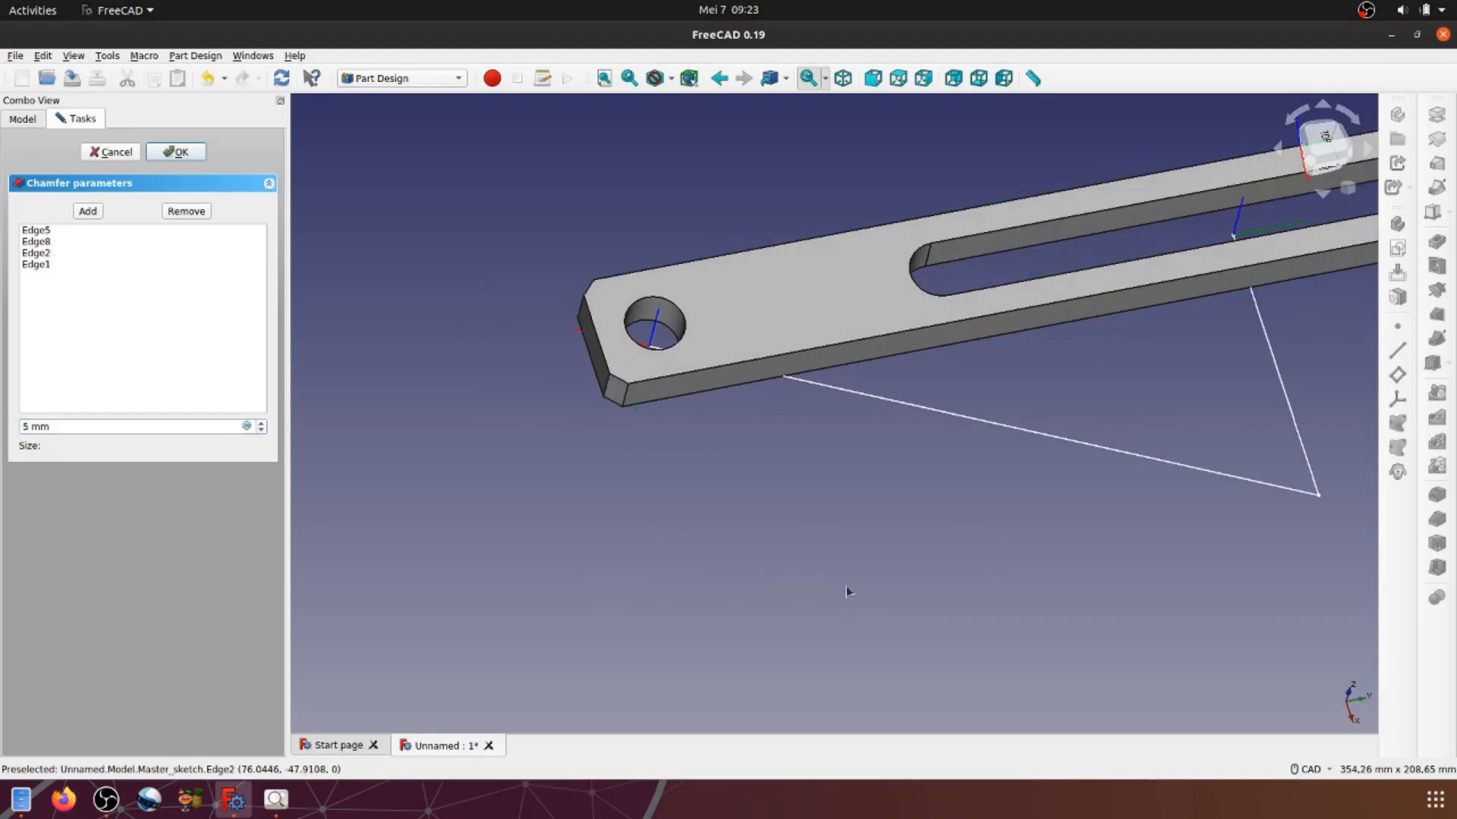
scroll(845, 586, "down", 2)
mouse_move(819, 598)
middle_mouse_down()
mouse_move(904, 589)
mouse_move(1049, 432)
mouse_move(1069, 432)
middle_mouse_up()
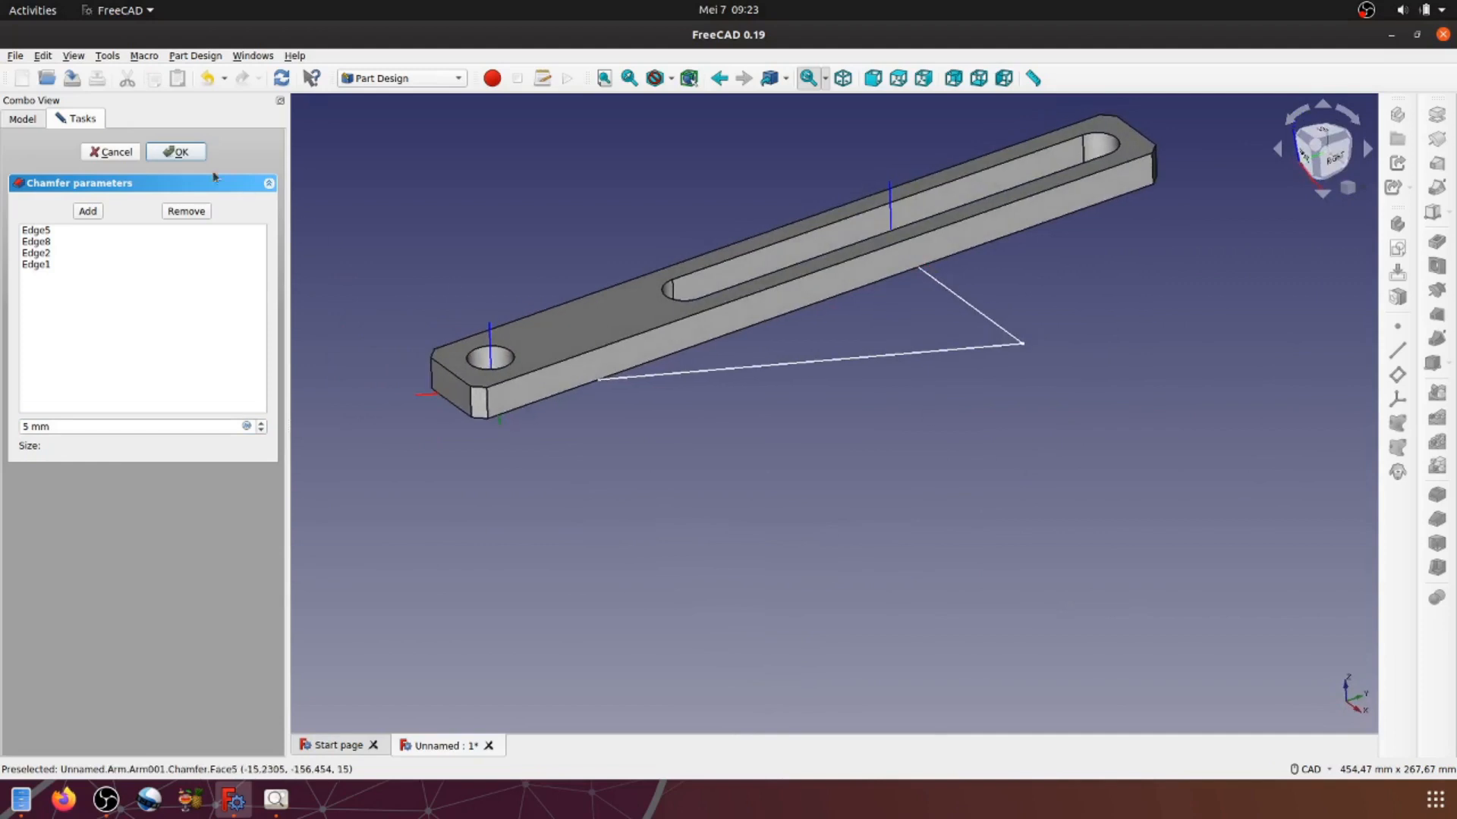
left_click(175, 152)
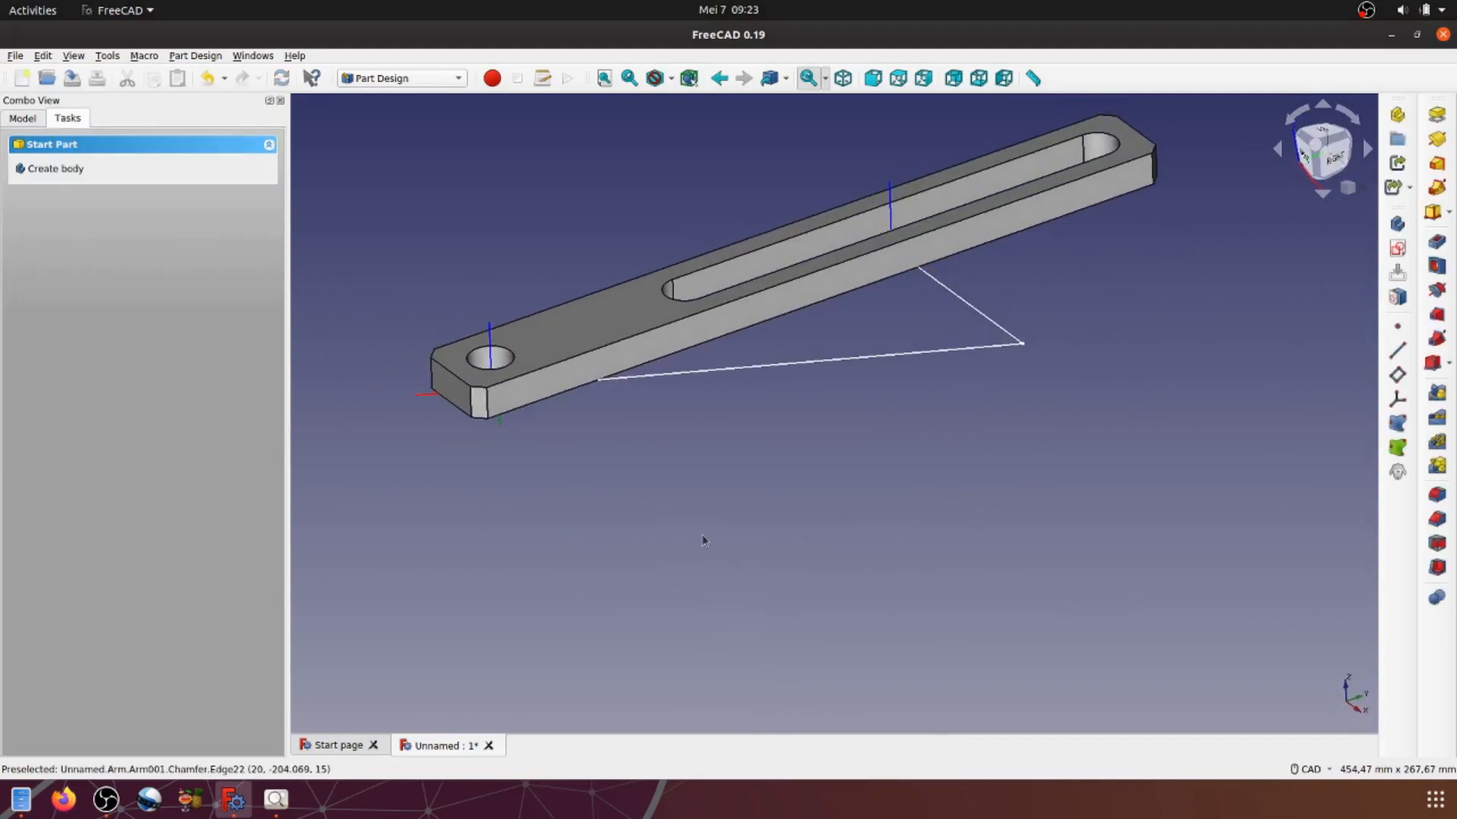
Step: Collapse the Arm001 body and the Arm part in the model tree and switch to the Assembly 4 workbench
middle_click_drag(702, 540, 842, 650)
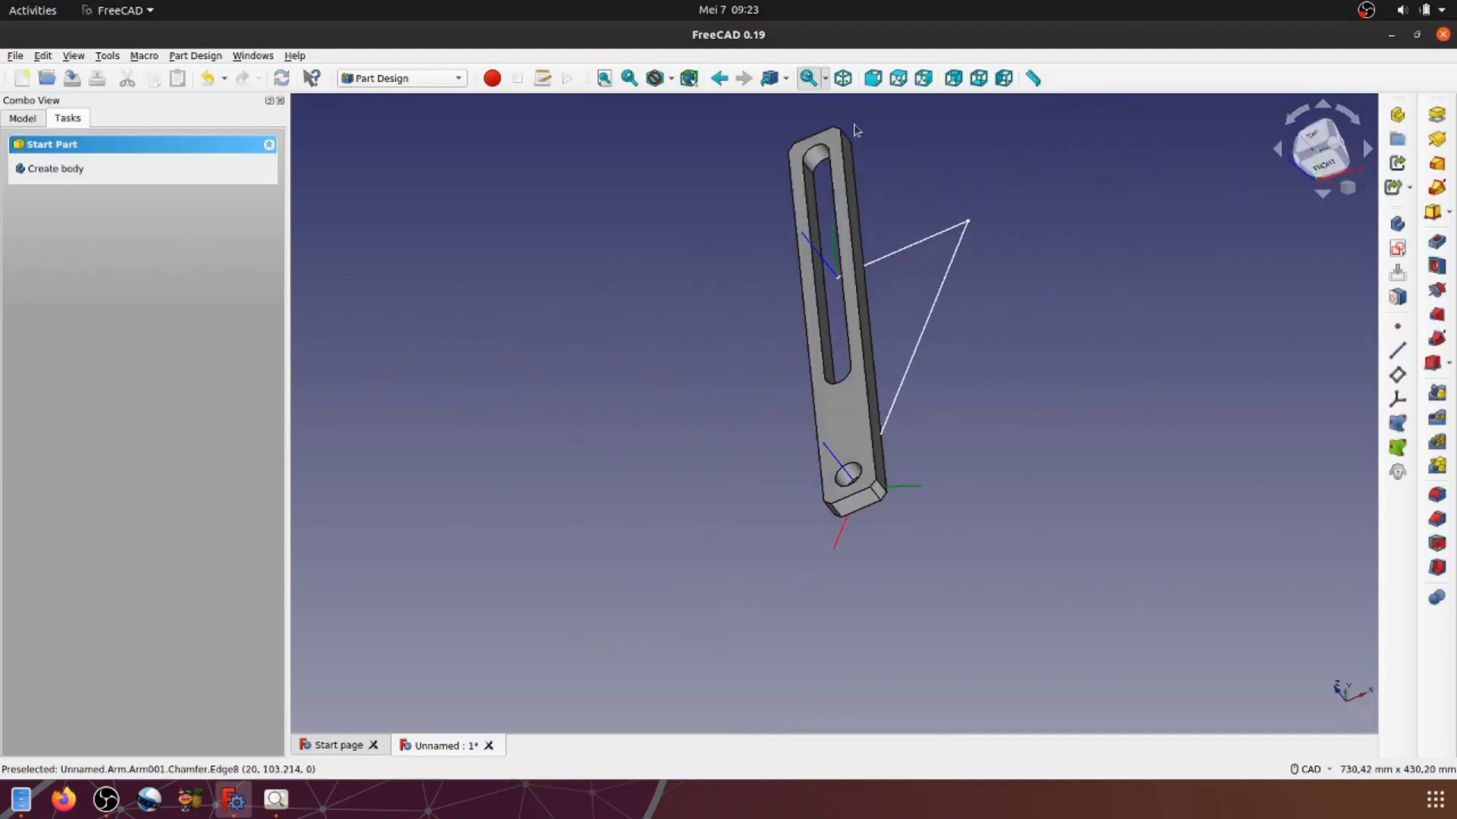
left_click(842, 78)
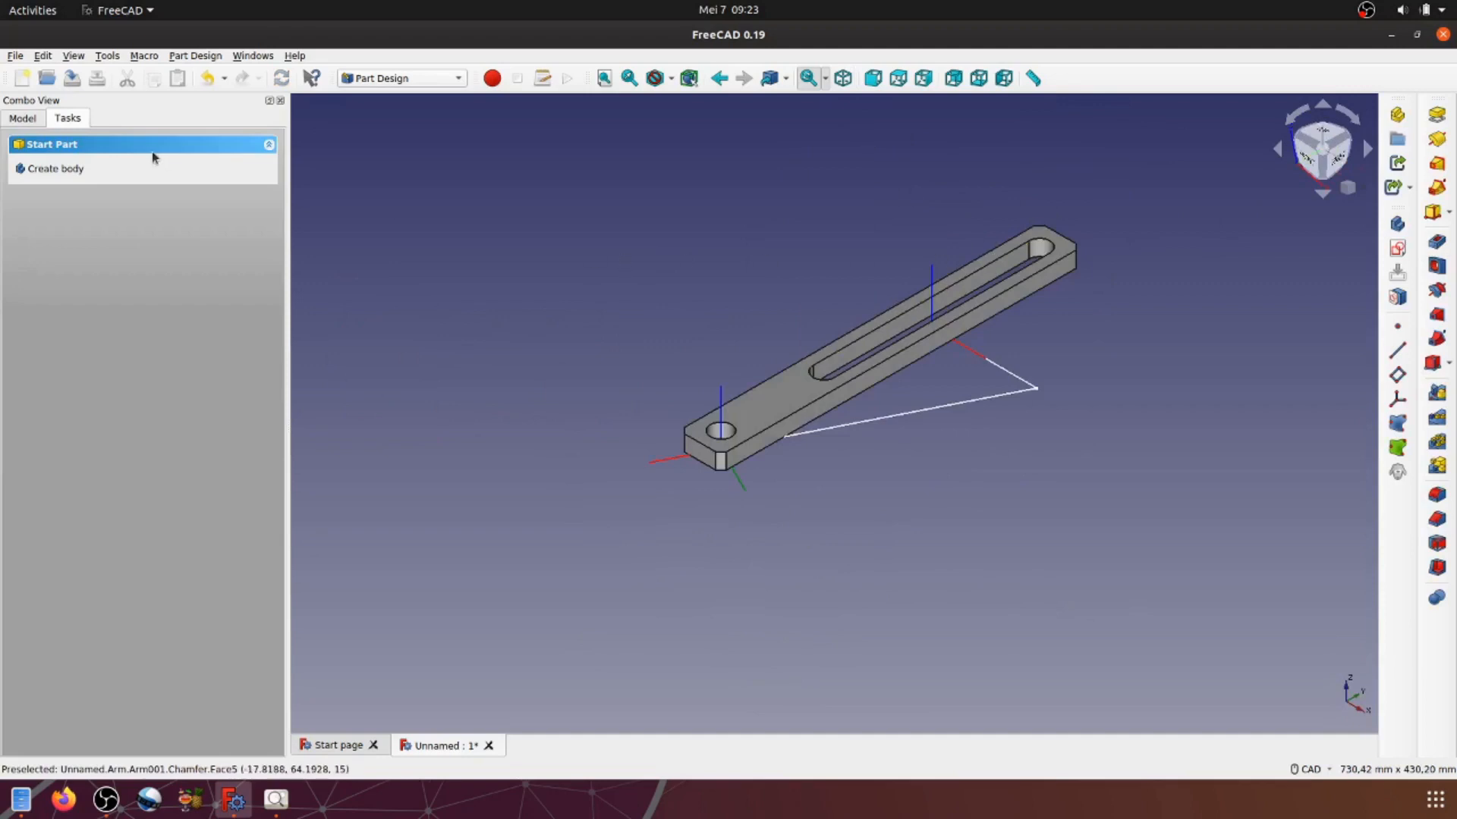
scroll(667, 305, "up", 4)
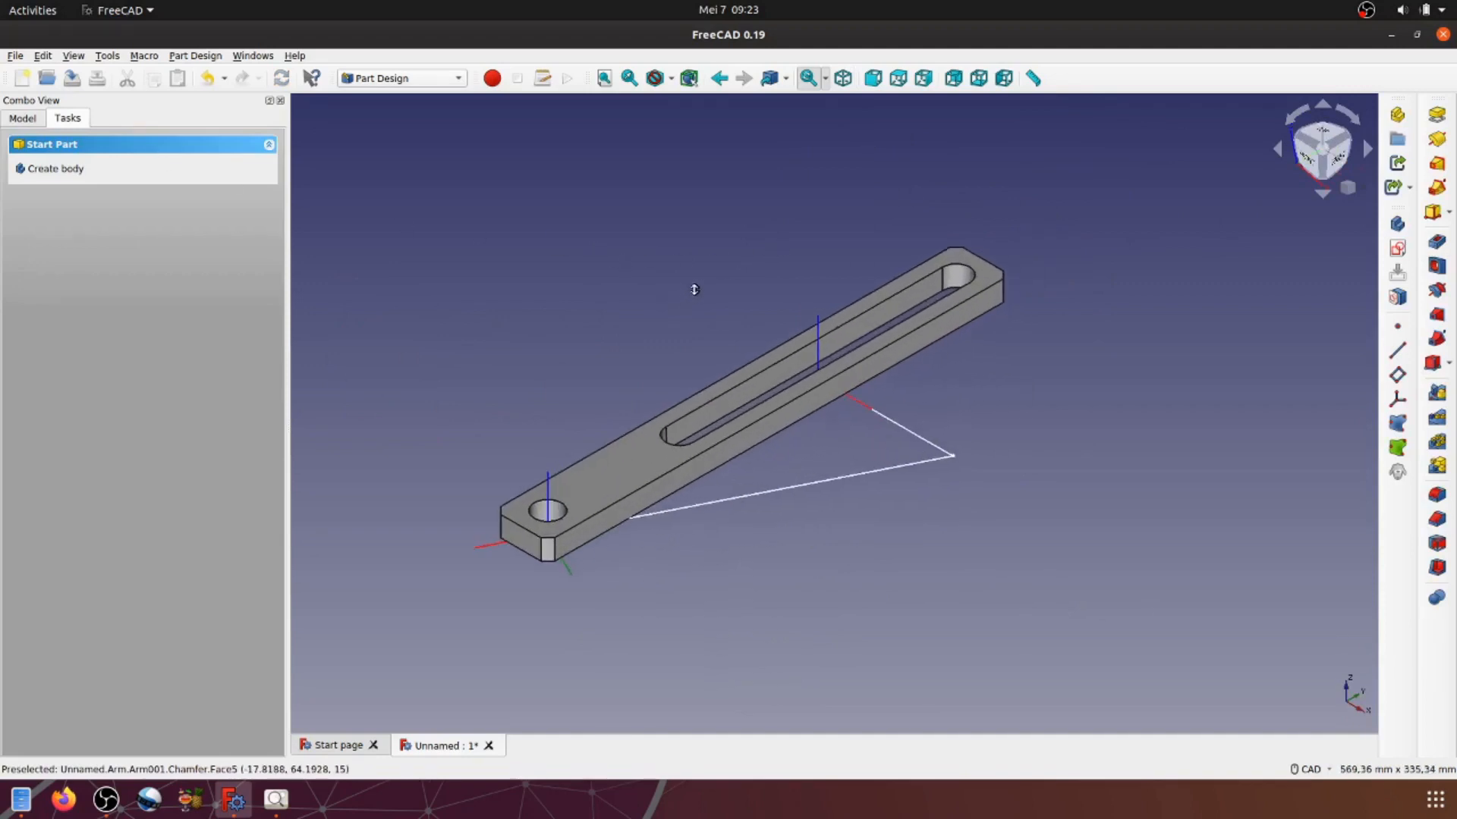
left_click(22, 118)
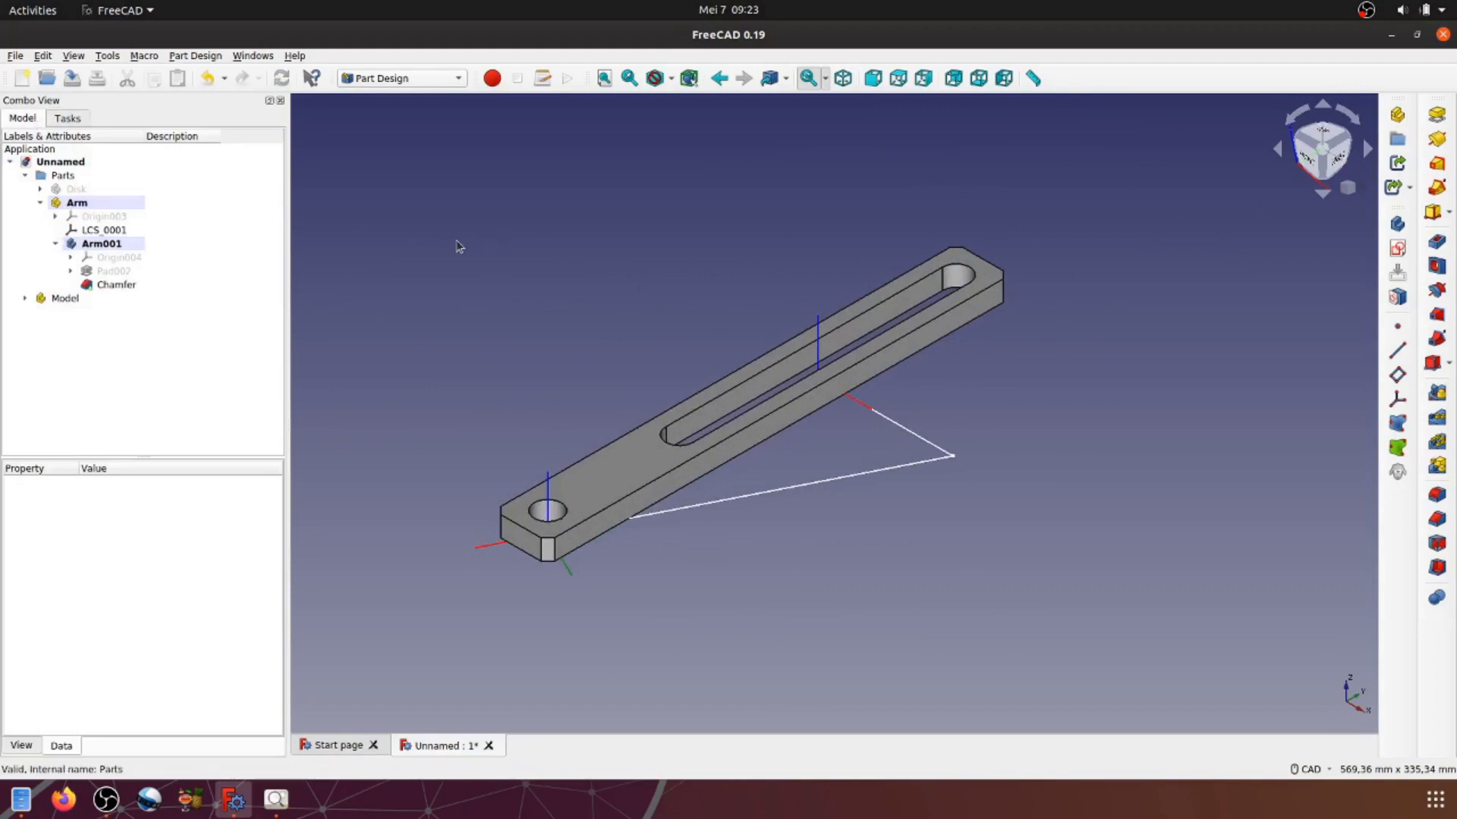
left_click(55, 244)
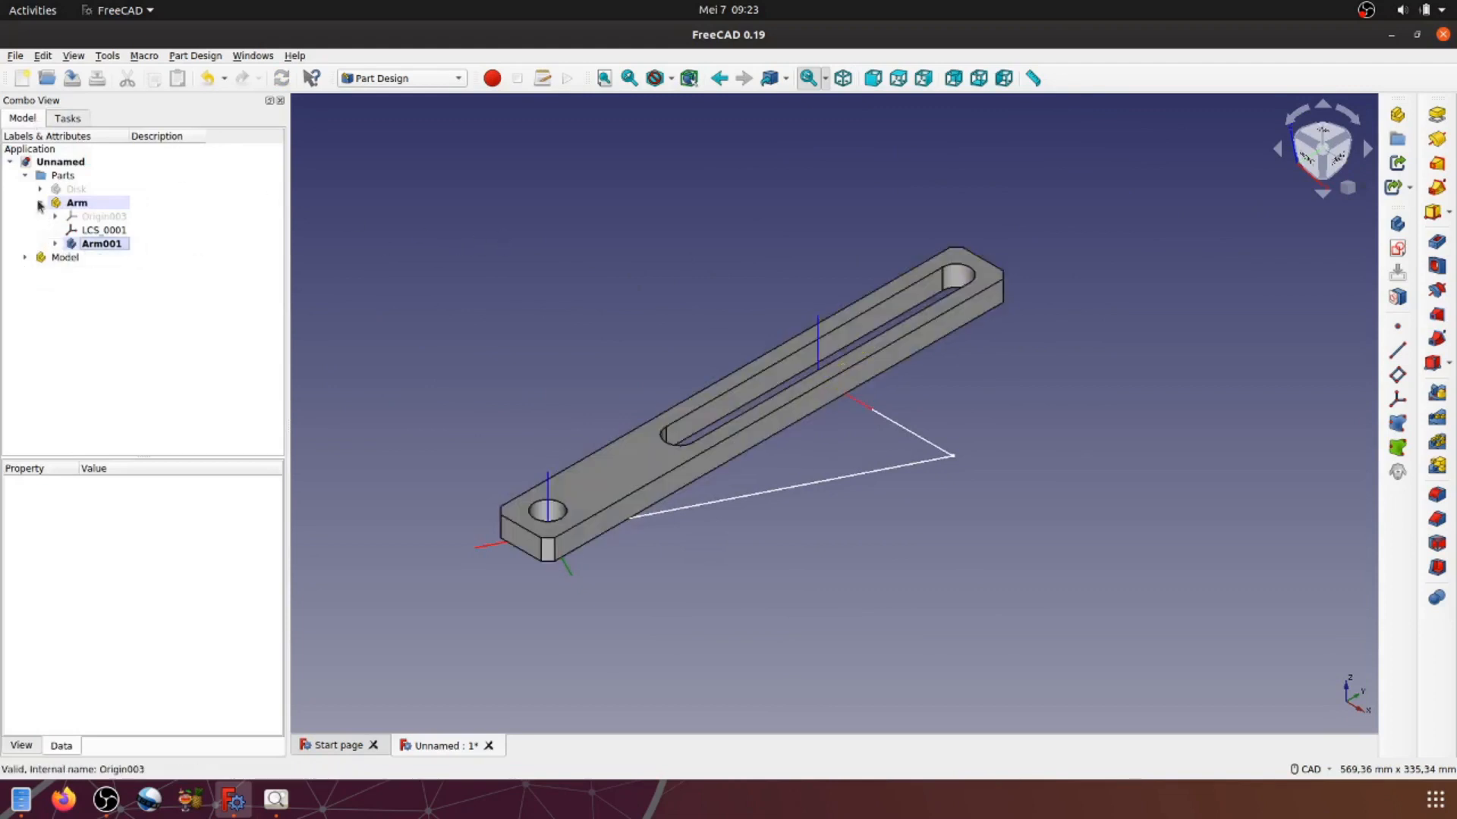
left_click(39, 203)
left_click(457, 78)
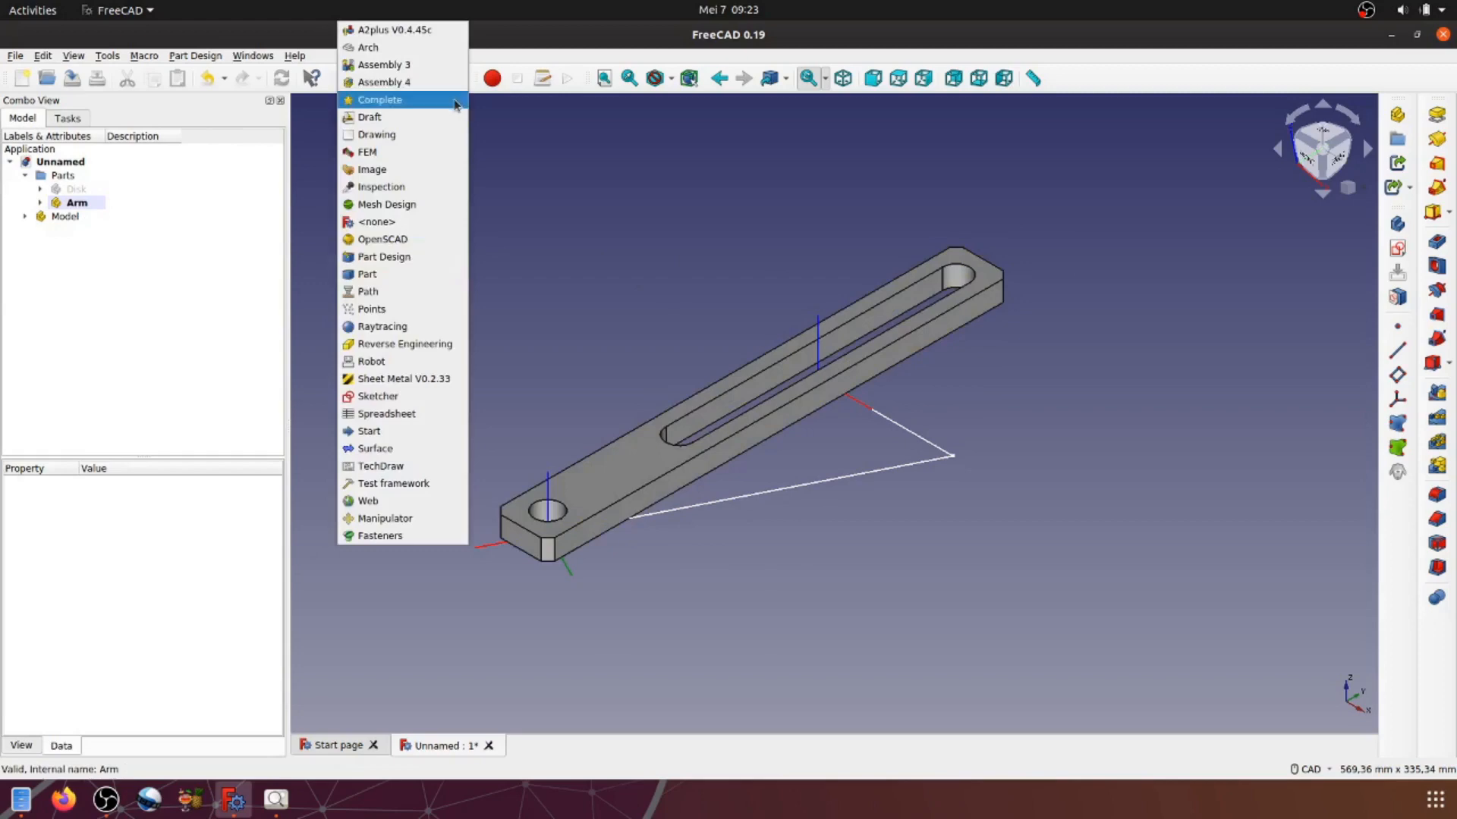
left_click(447, 82)
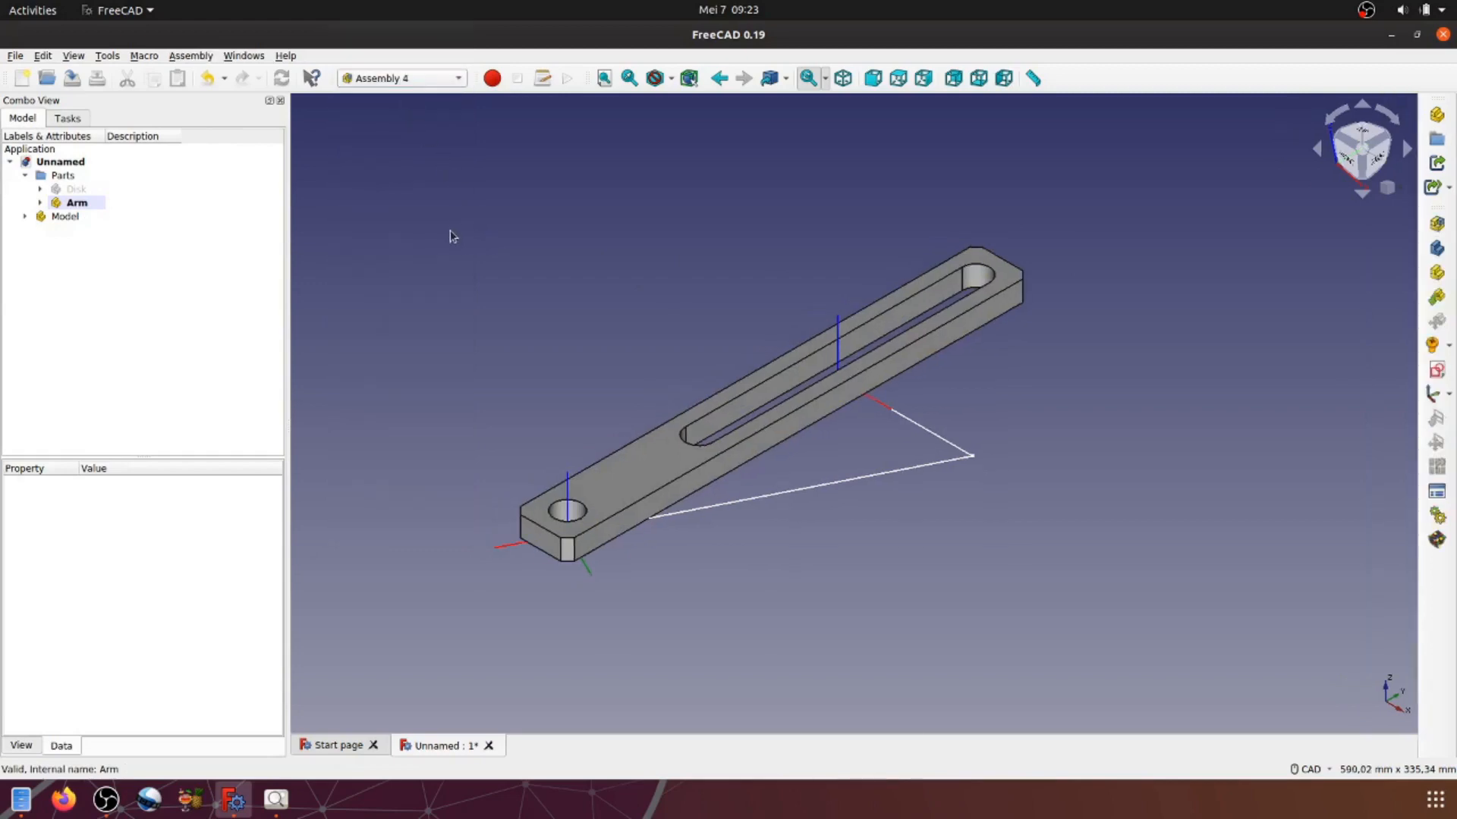
Step: Expand the Model assembly and the Arm part, and locate the coordinate system LCS_0001 on the arm
left_click(25, 217)
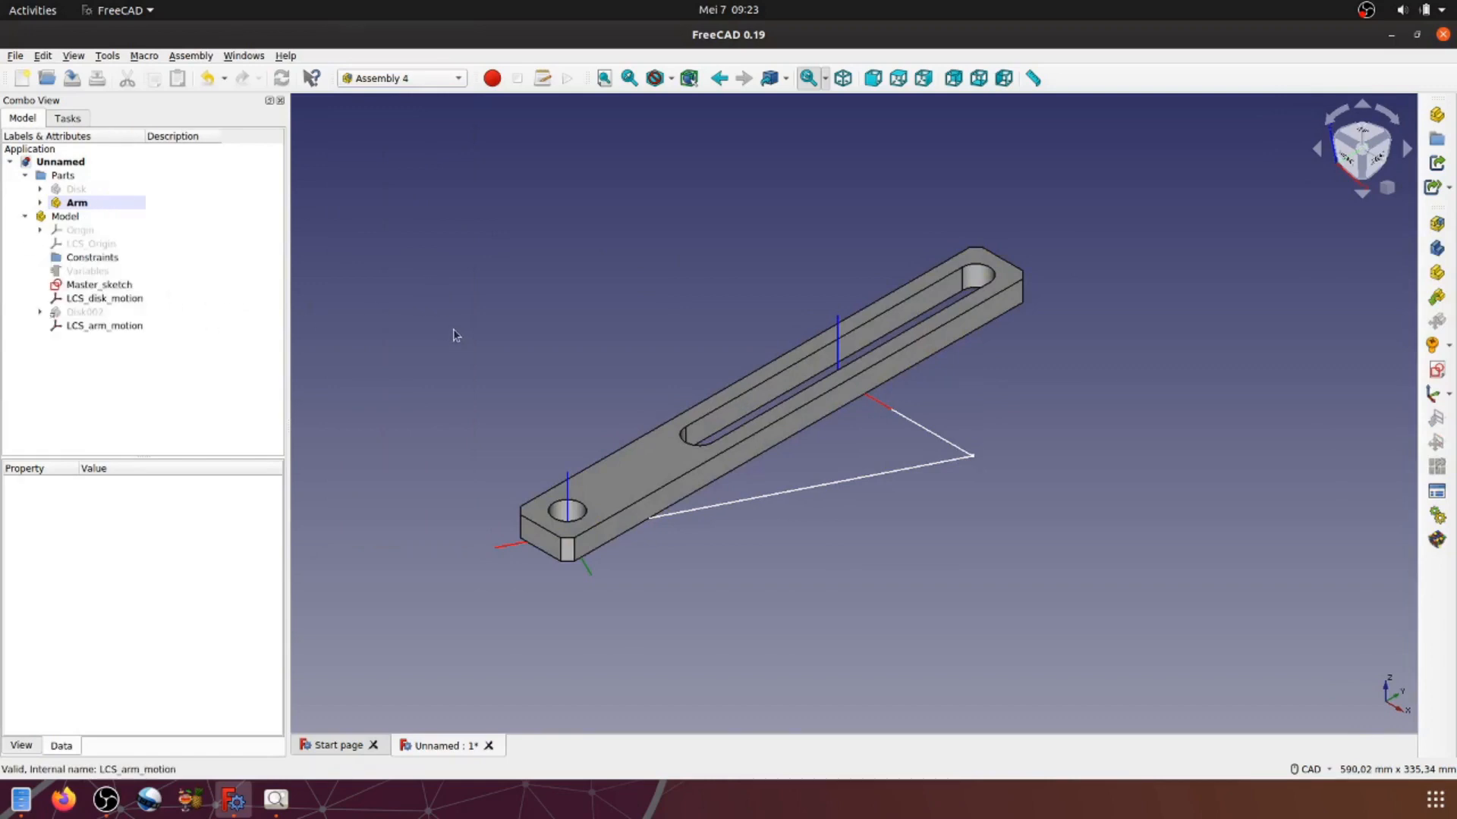
left_click(40, 203)
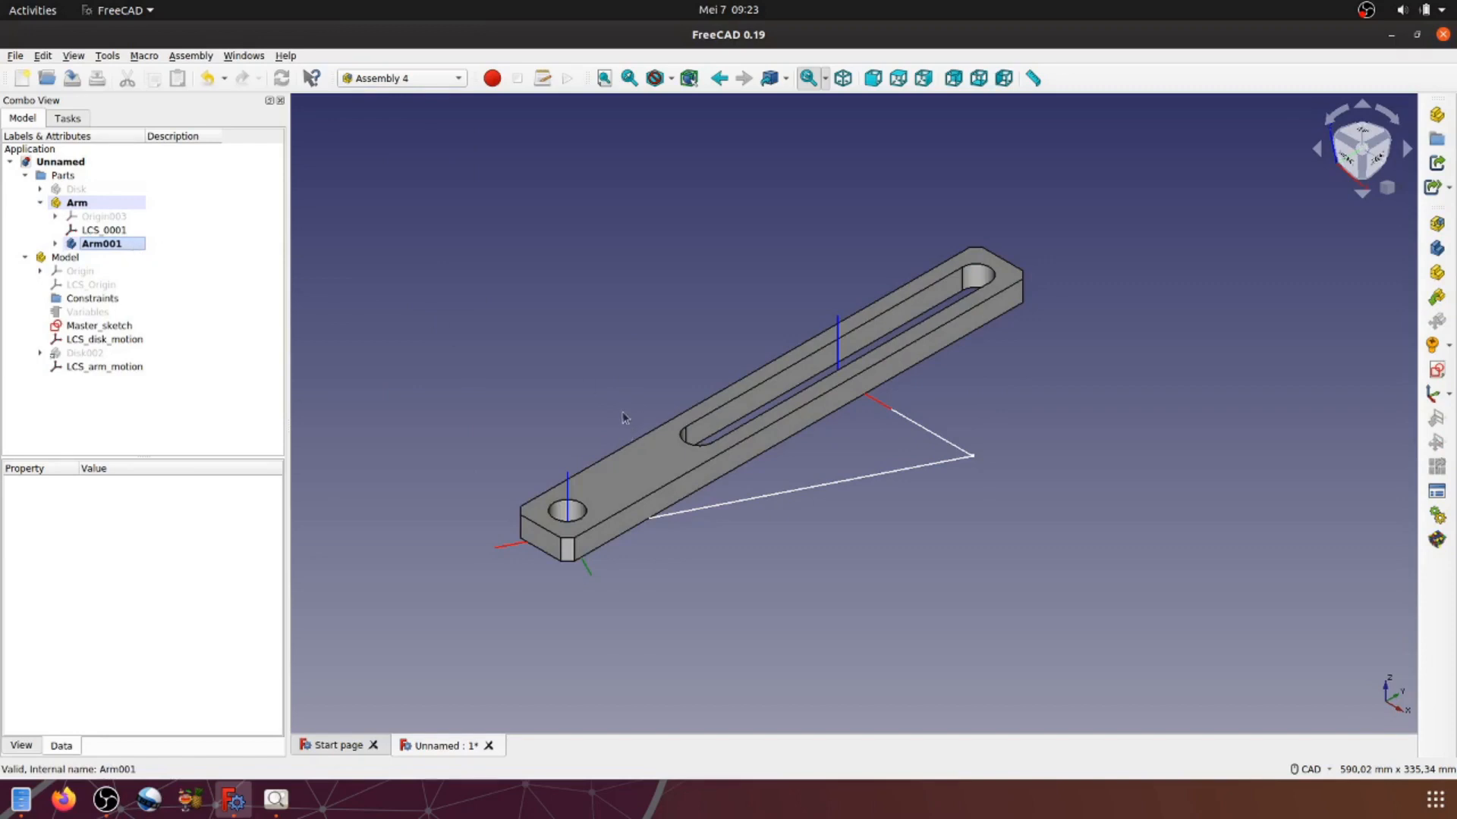
left_click(40, 203)
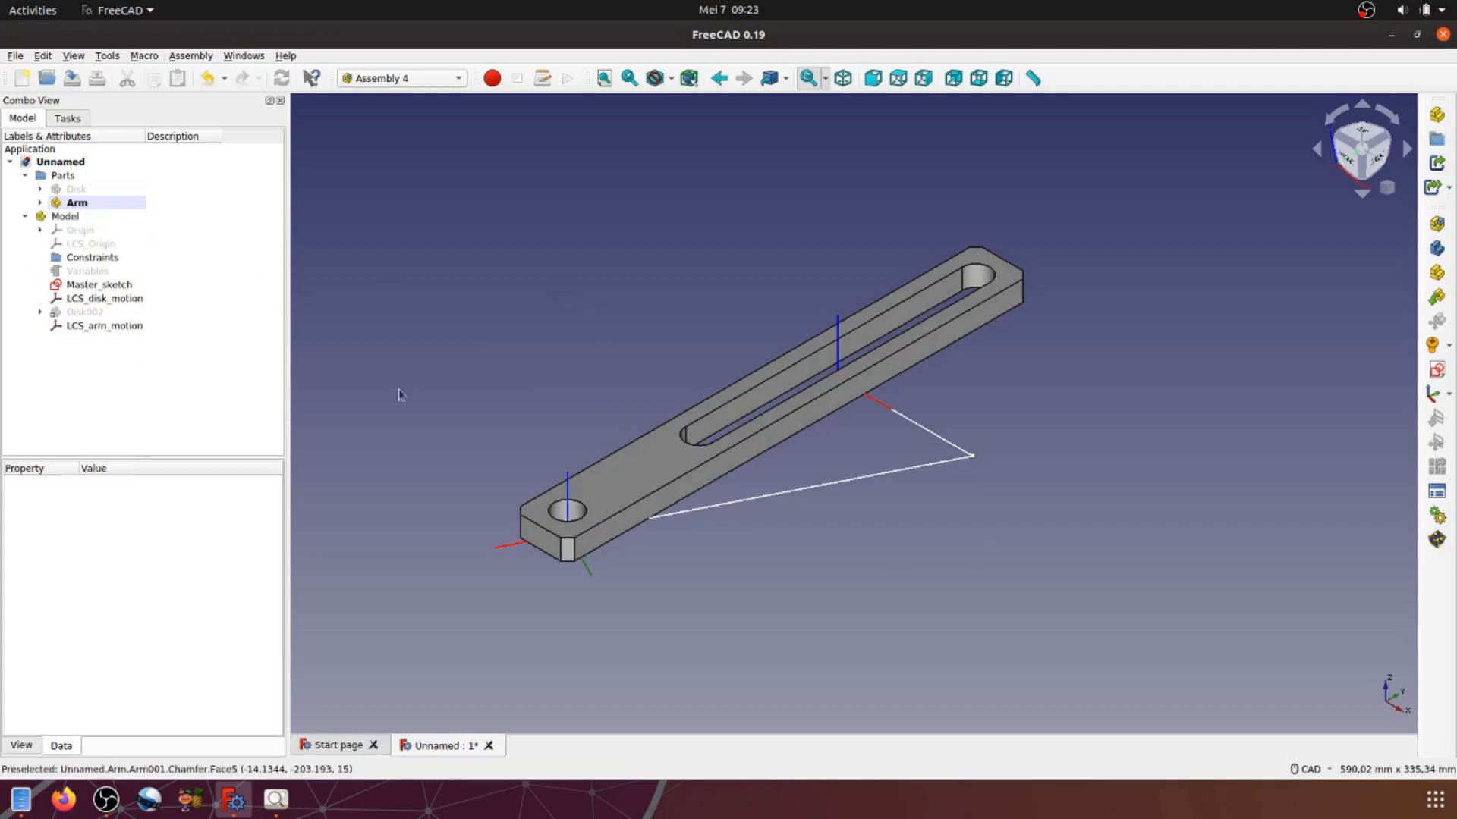
left_click(40, 203)
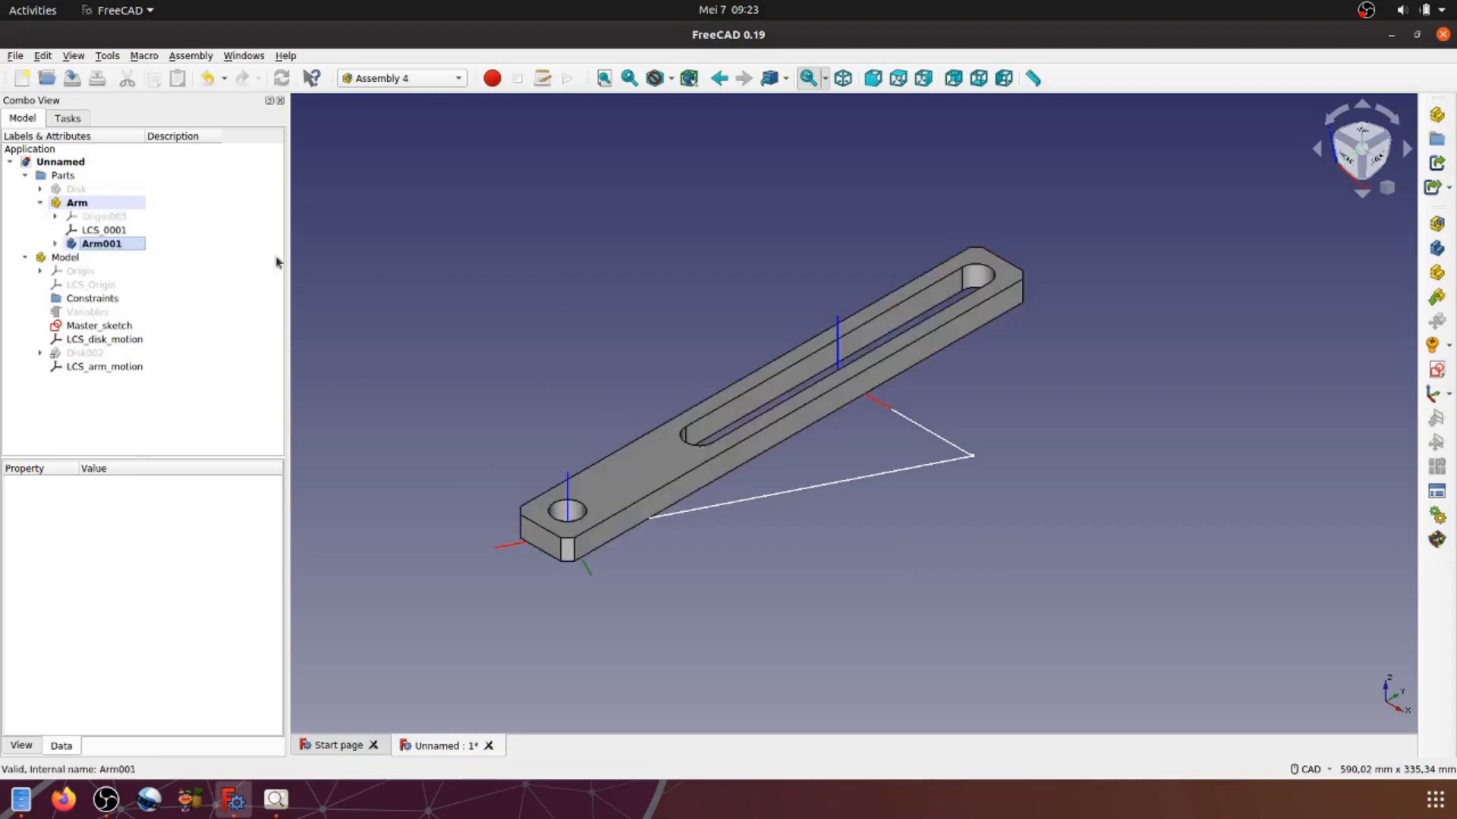
middle_click_drag(592, 325, 761, 283)
scroll(764, 279, "up", 1)
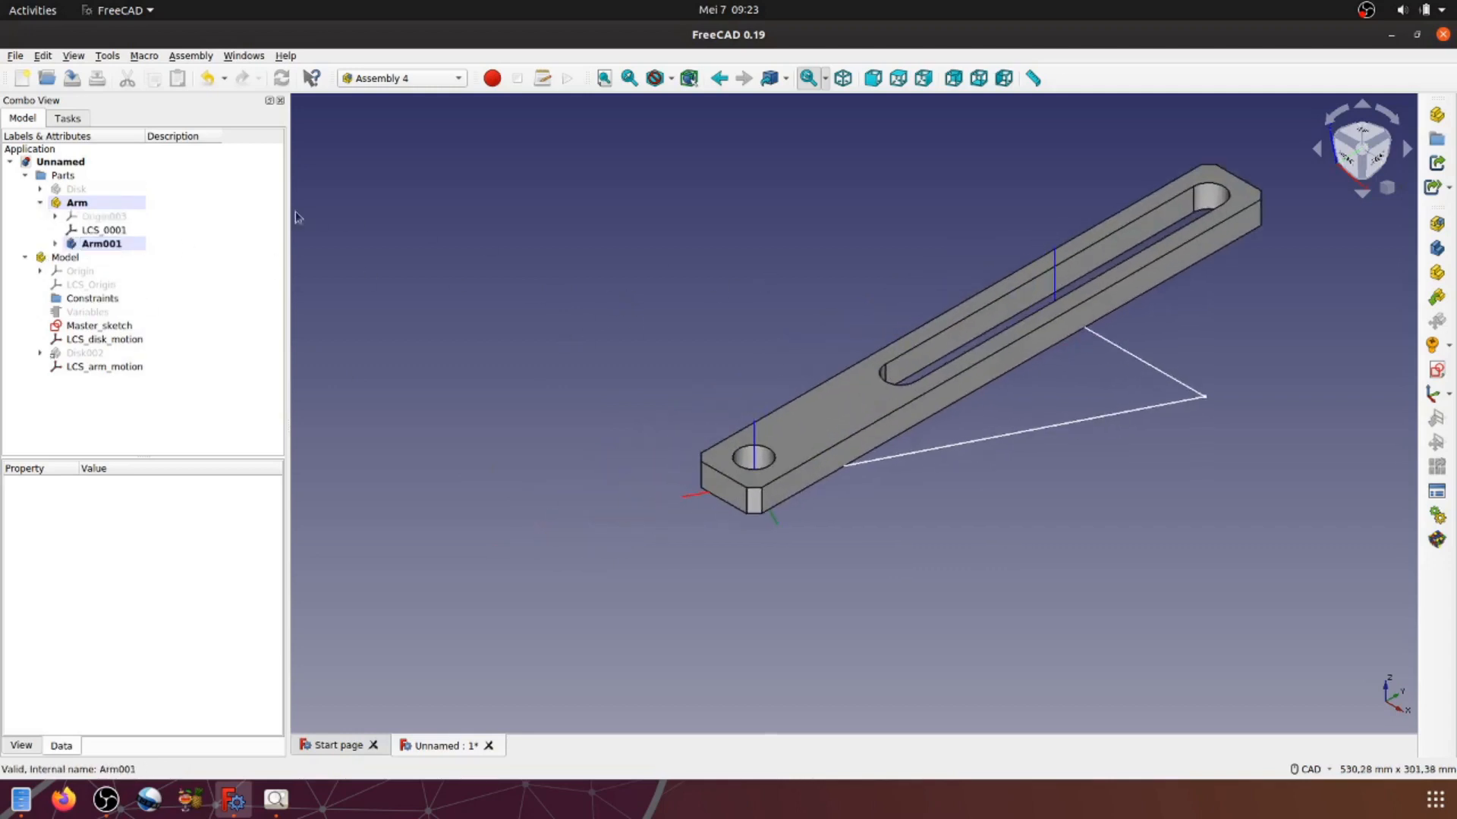
left_click(122, 232)
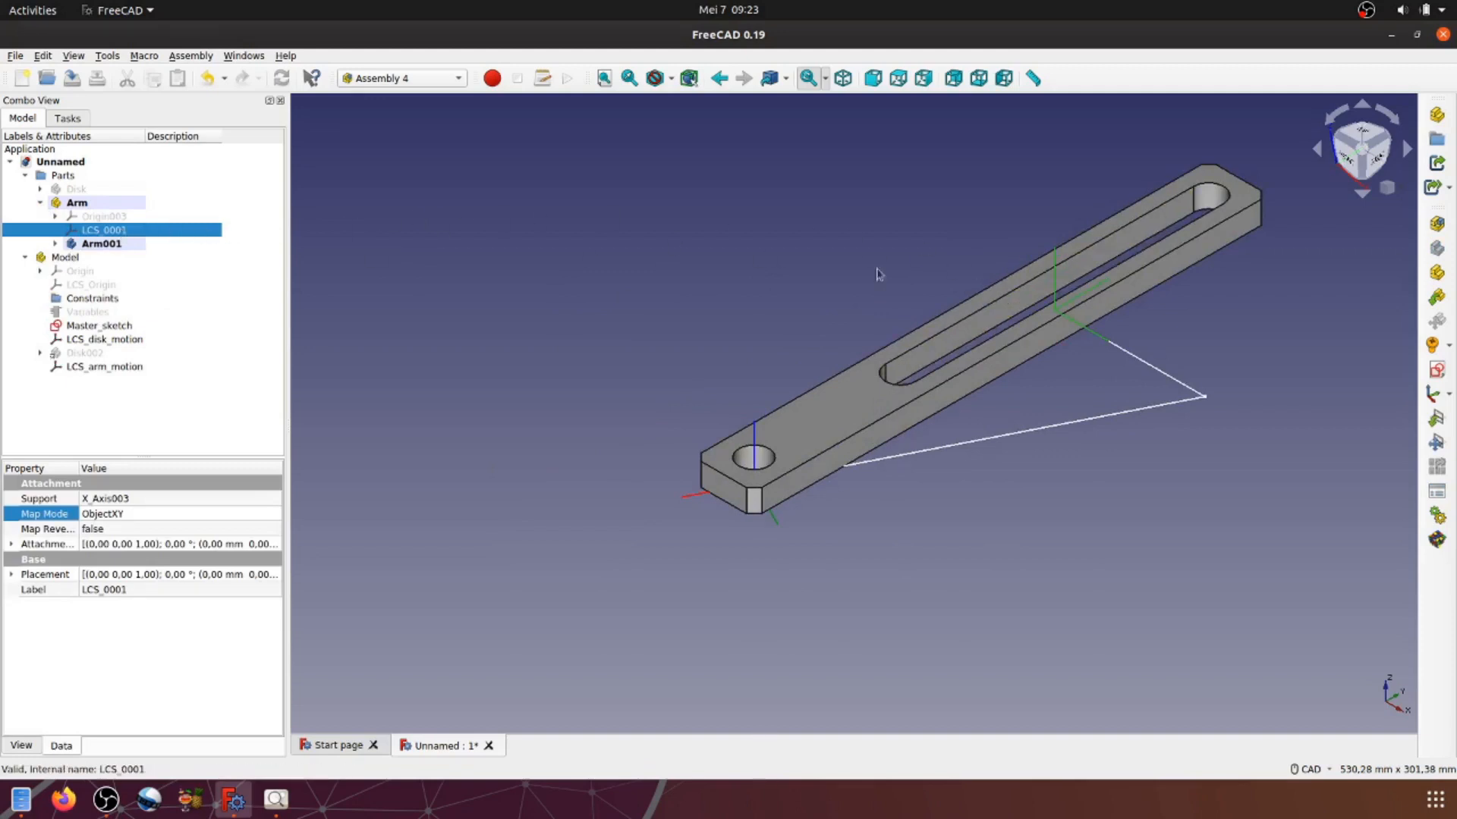
left_click(820, 297)
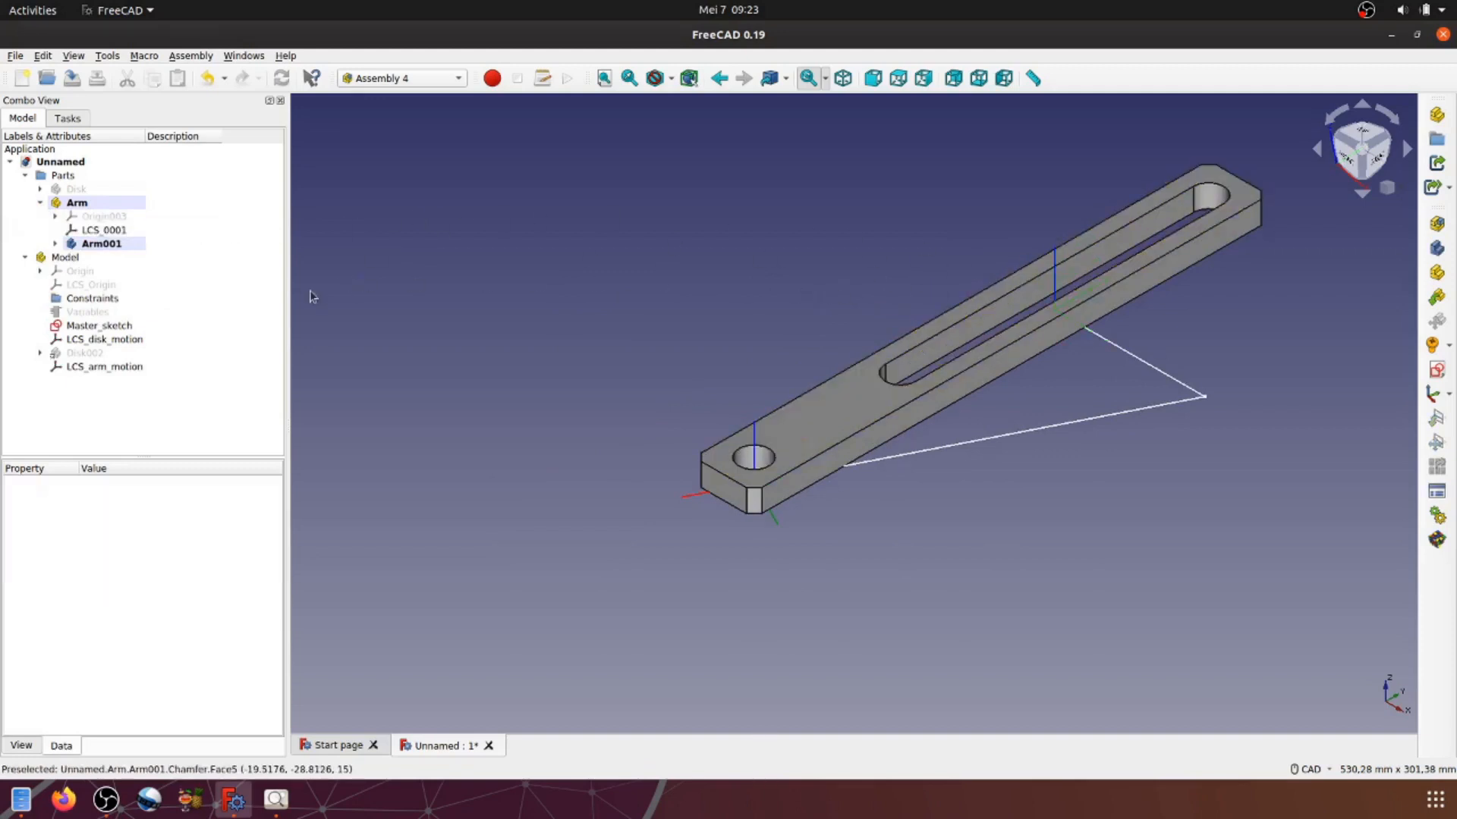
Step: Hide the LCS_arm_motion and LCS_disk_motion coordinate systems of the Model assembly
left_click(97, 368)
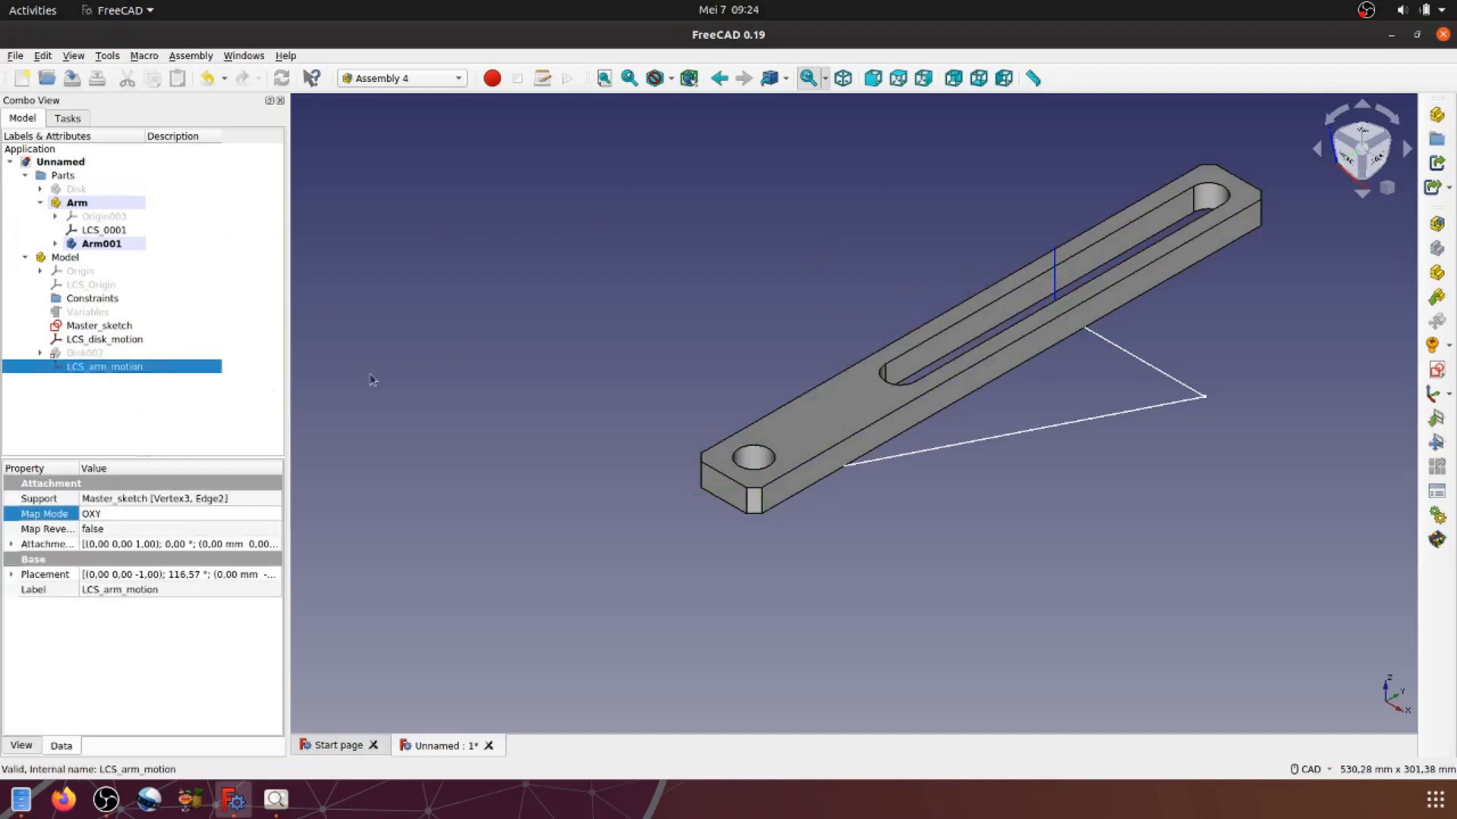
left_click(126, 340)
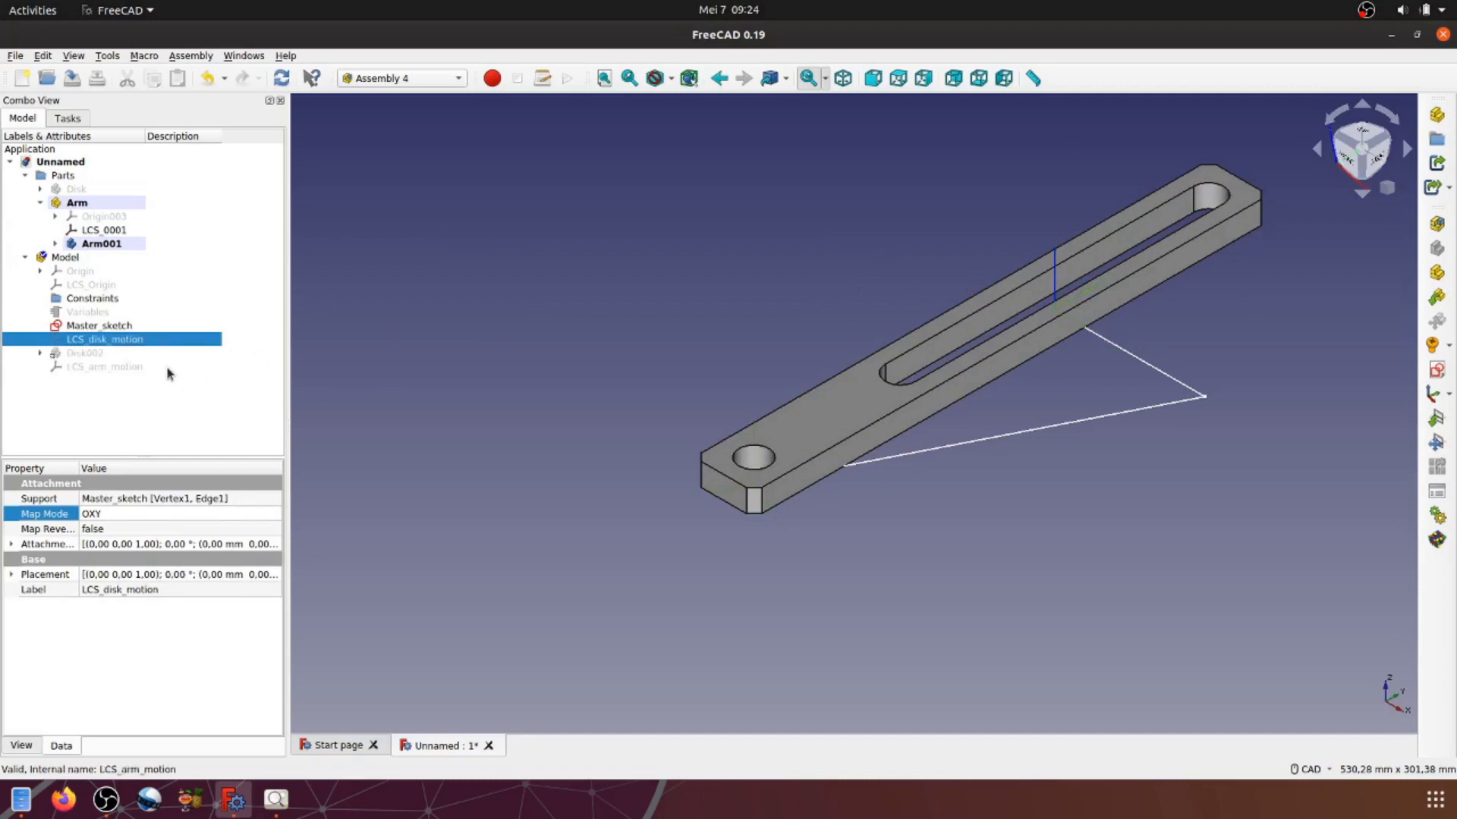
left_click(648, 258)
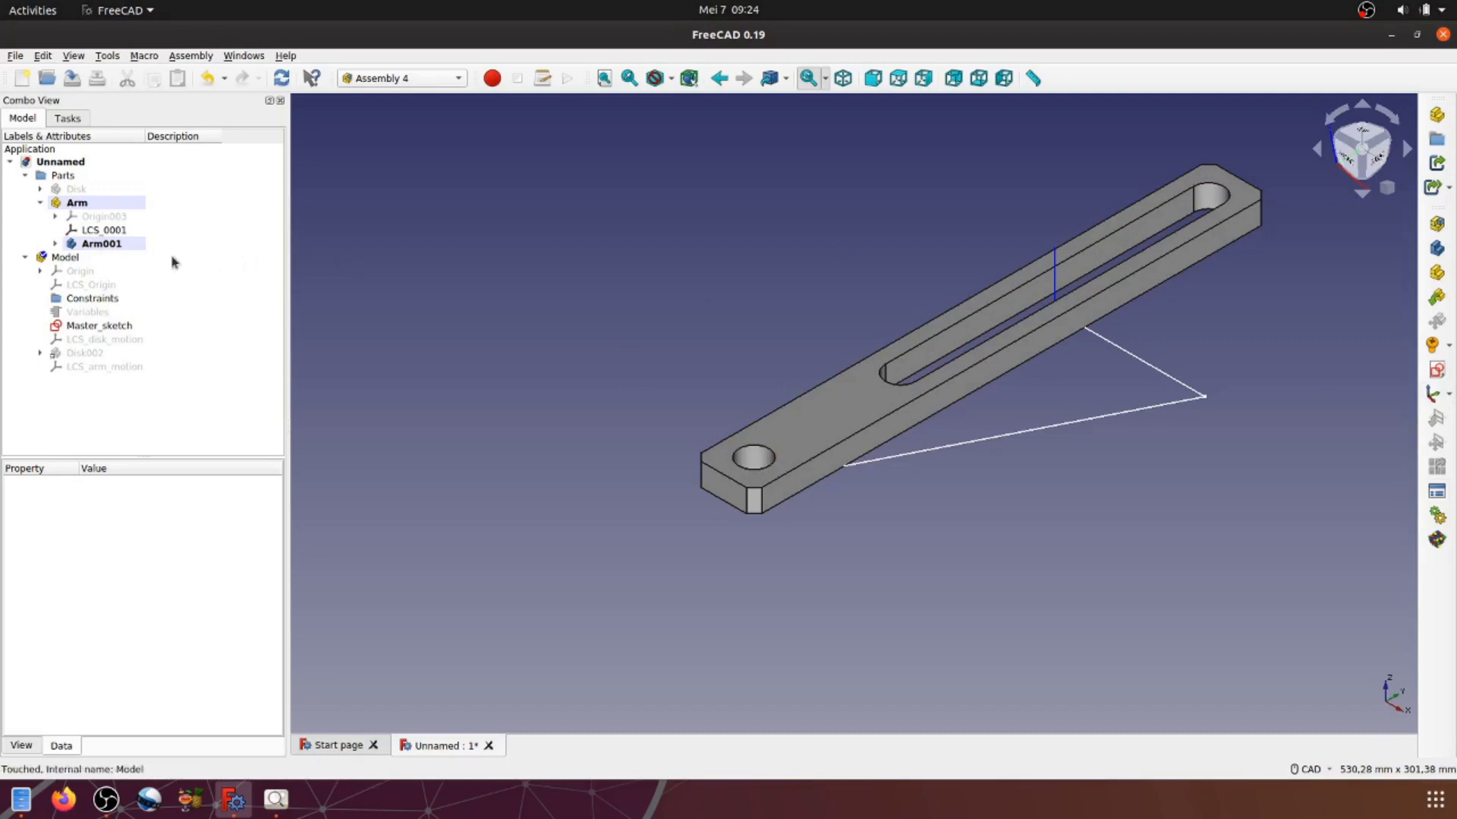
Step: Deactivate the Arm as the active part and keep its contents expanded in the tree
right_click(87, 206)
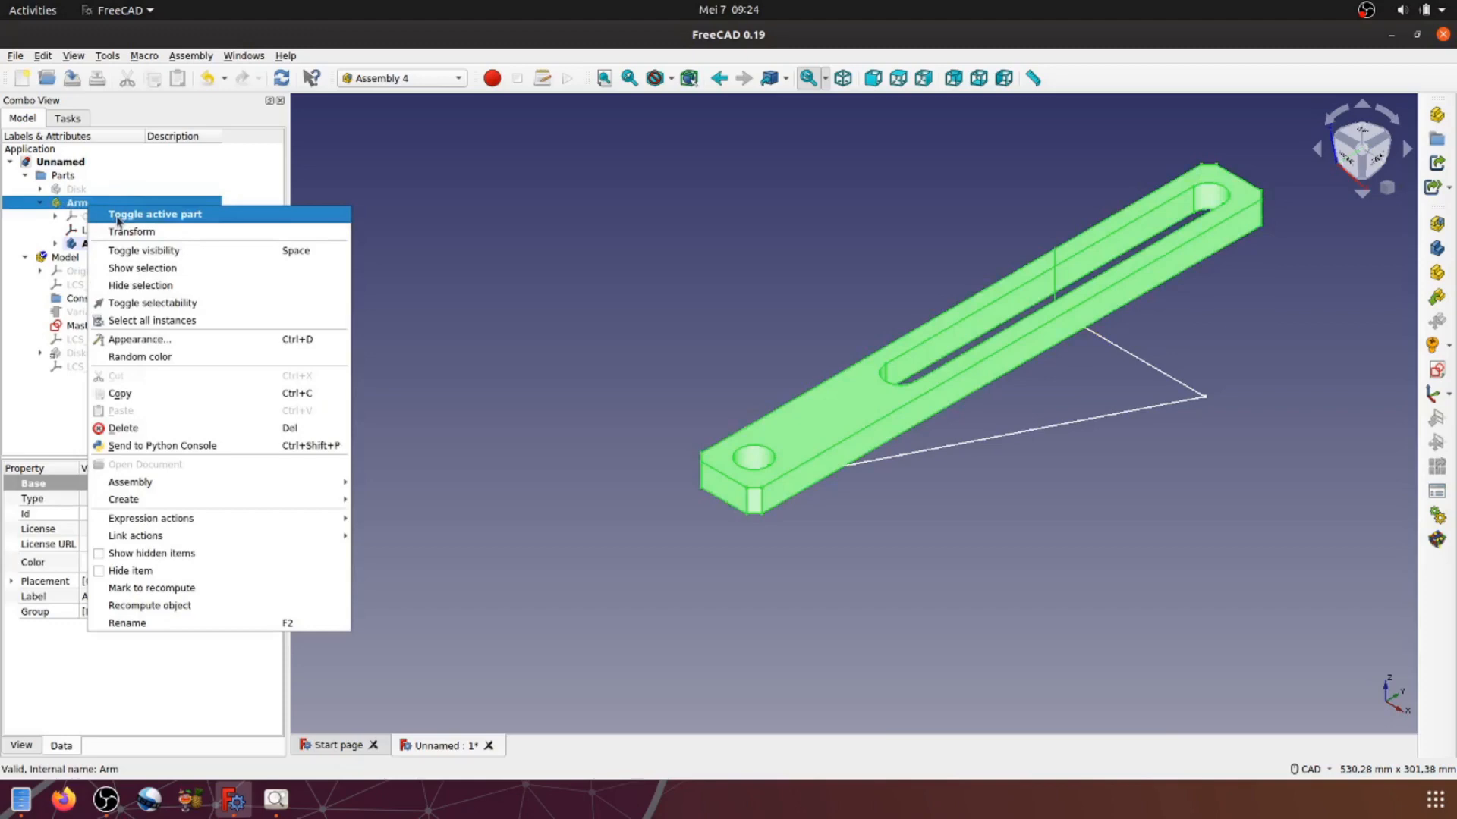
left_click(118, 220)
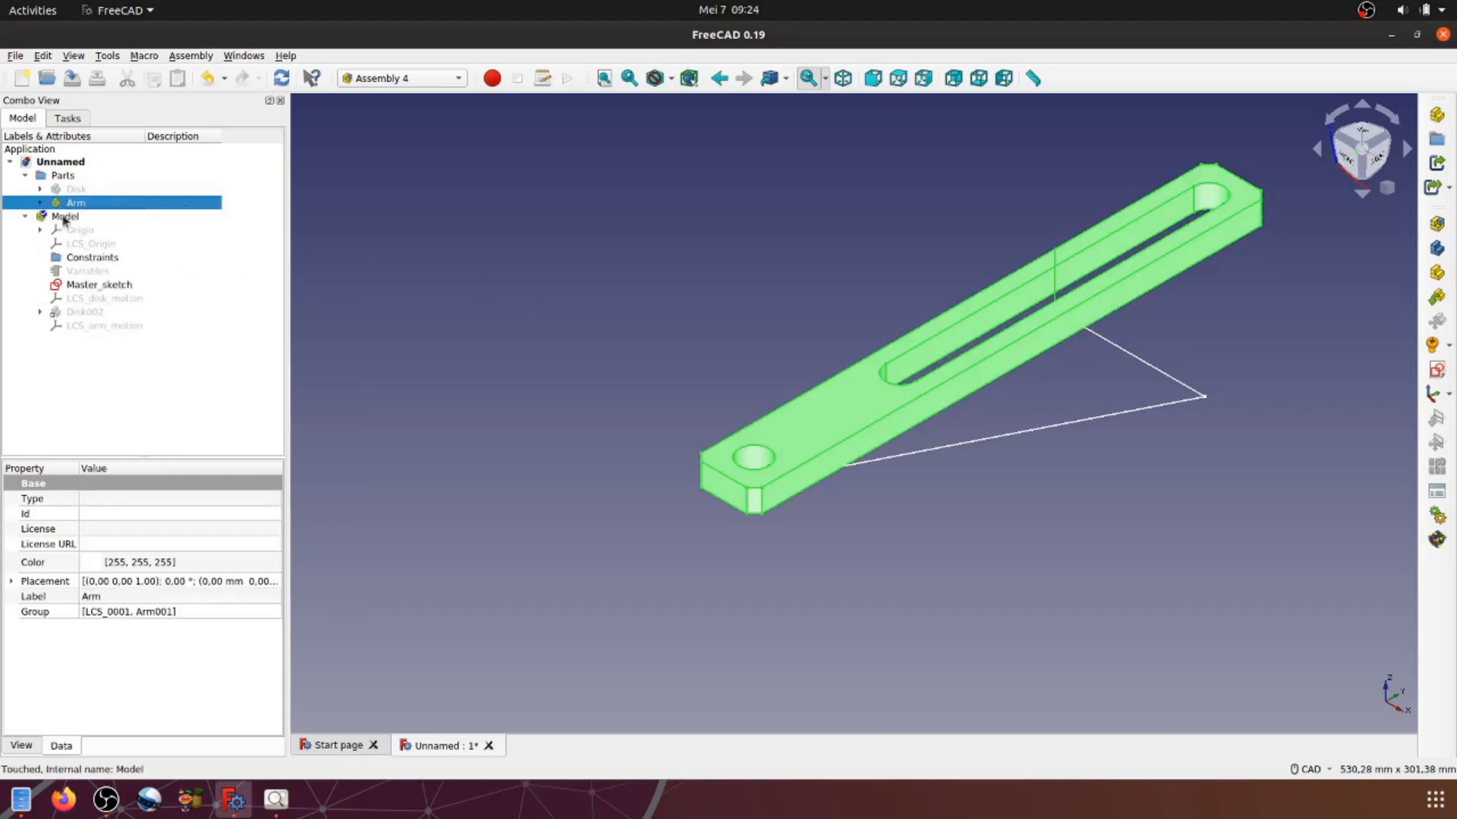
left_click(429, 315)
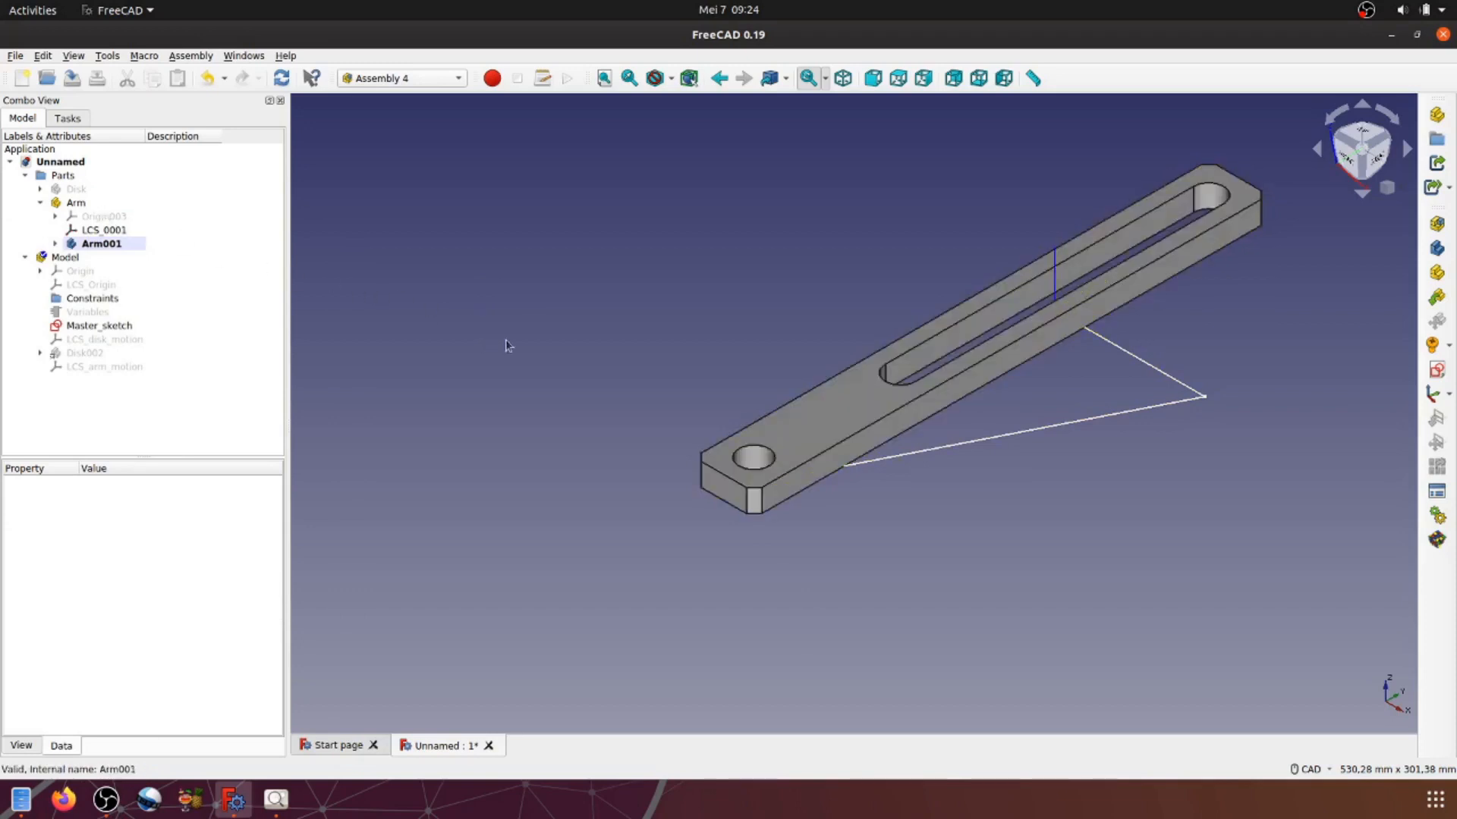
Step: Create a new local coordinate system named LCS_Arm in the Model assembly
left_click(1432, 395)
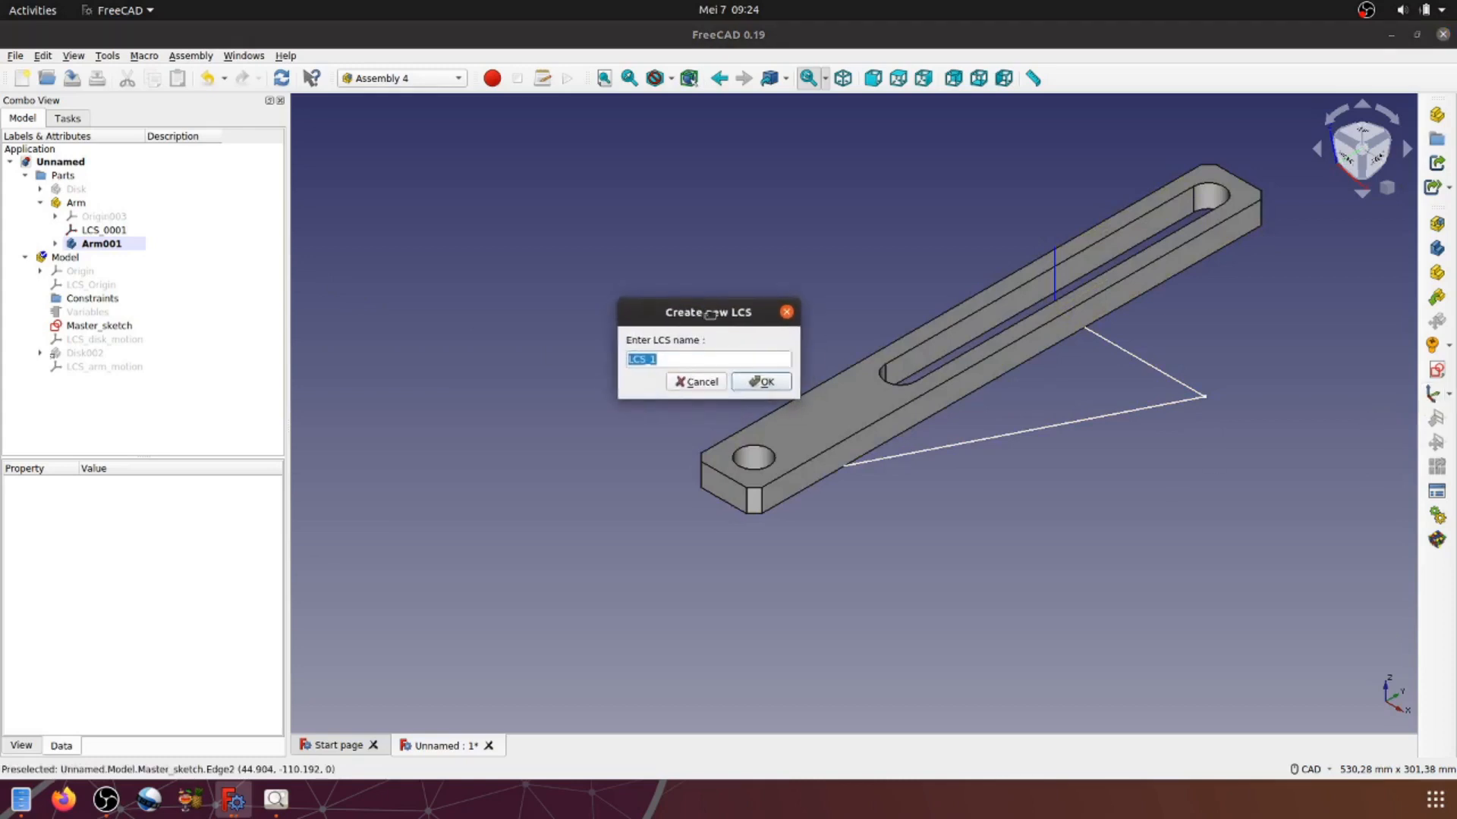
left_click_drag(710, 314, 622, 277)
left_click(564, 322)
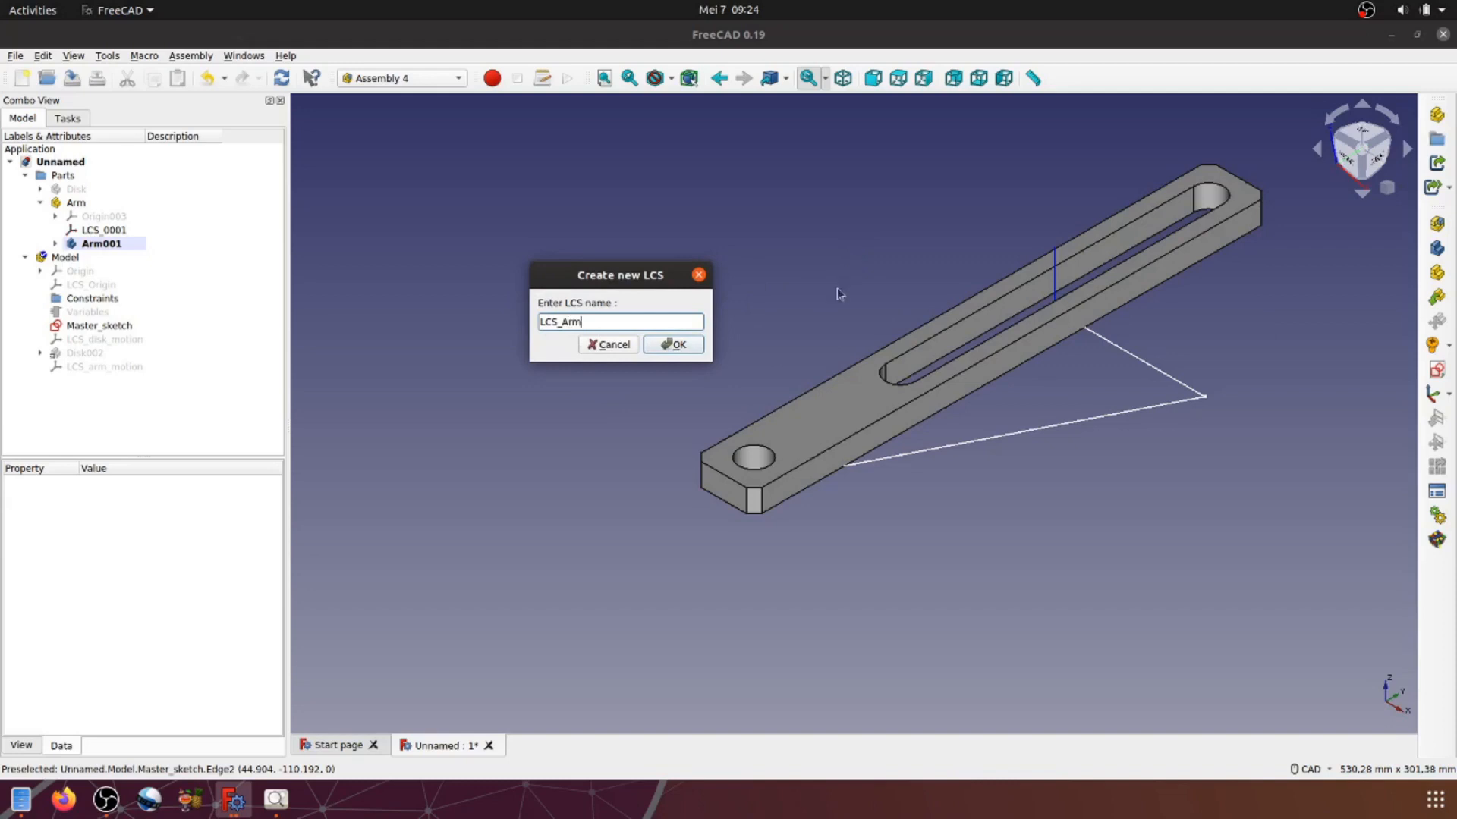
left_click(673, 345)
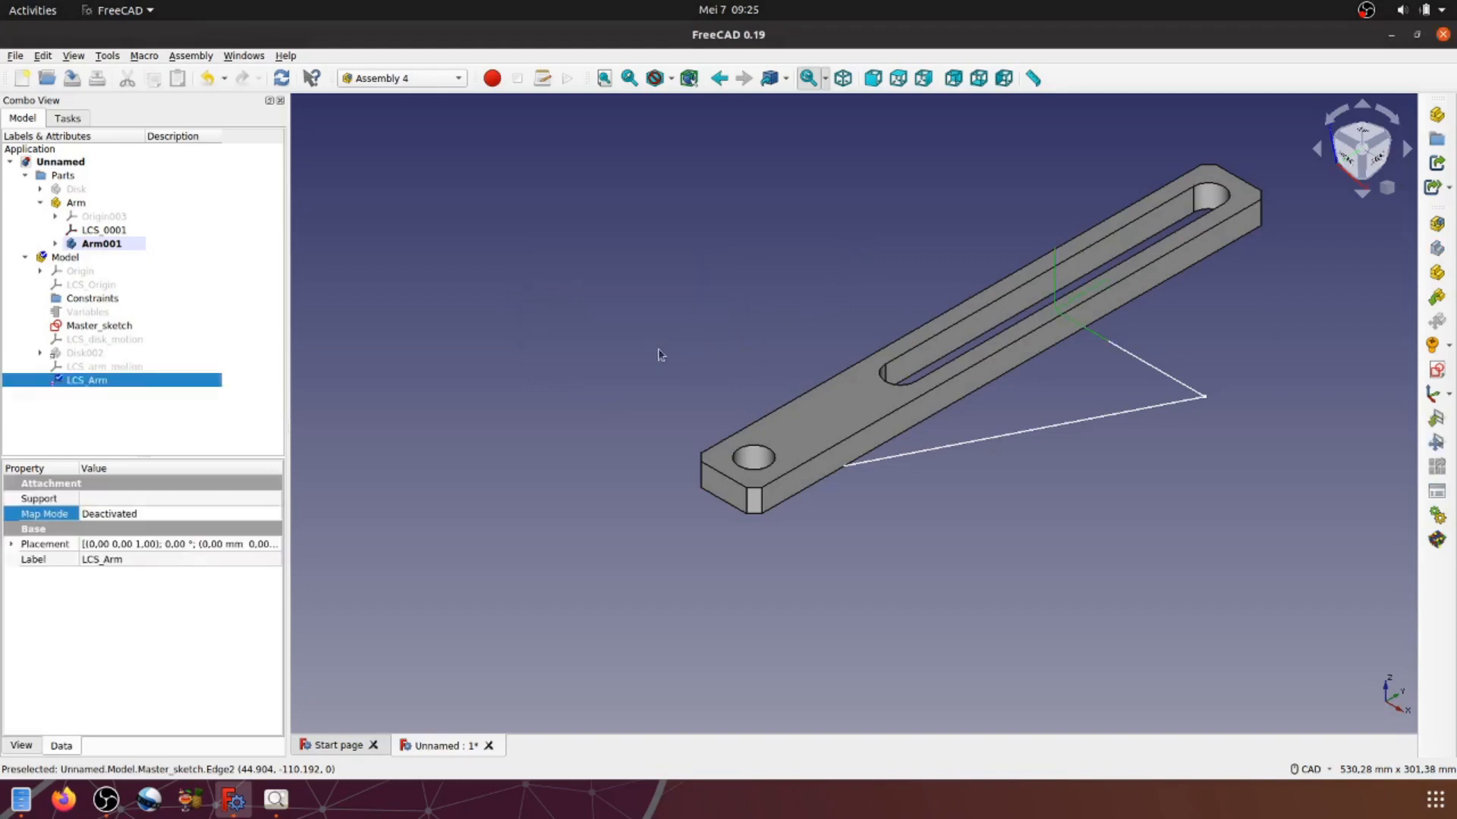
left_click(545, 349)
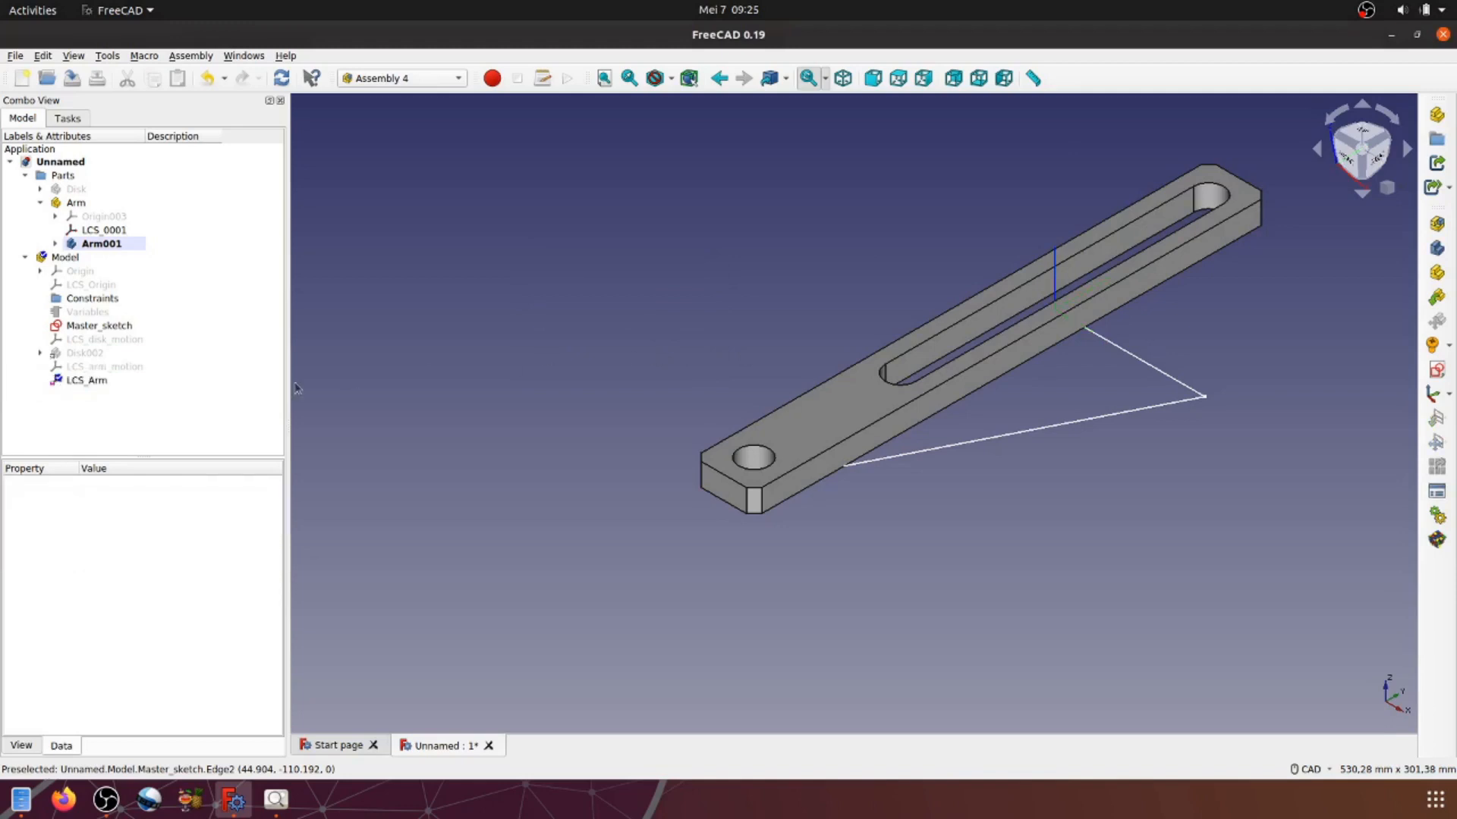
Step: Set the Y translation in LCS_Arm's placement to -200 mm so that it sits at the arm's round hole
left_click(96, 386)
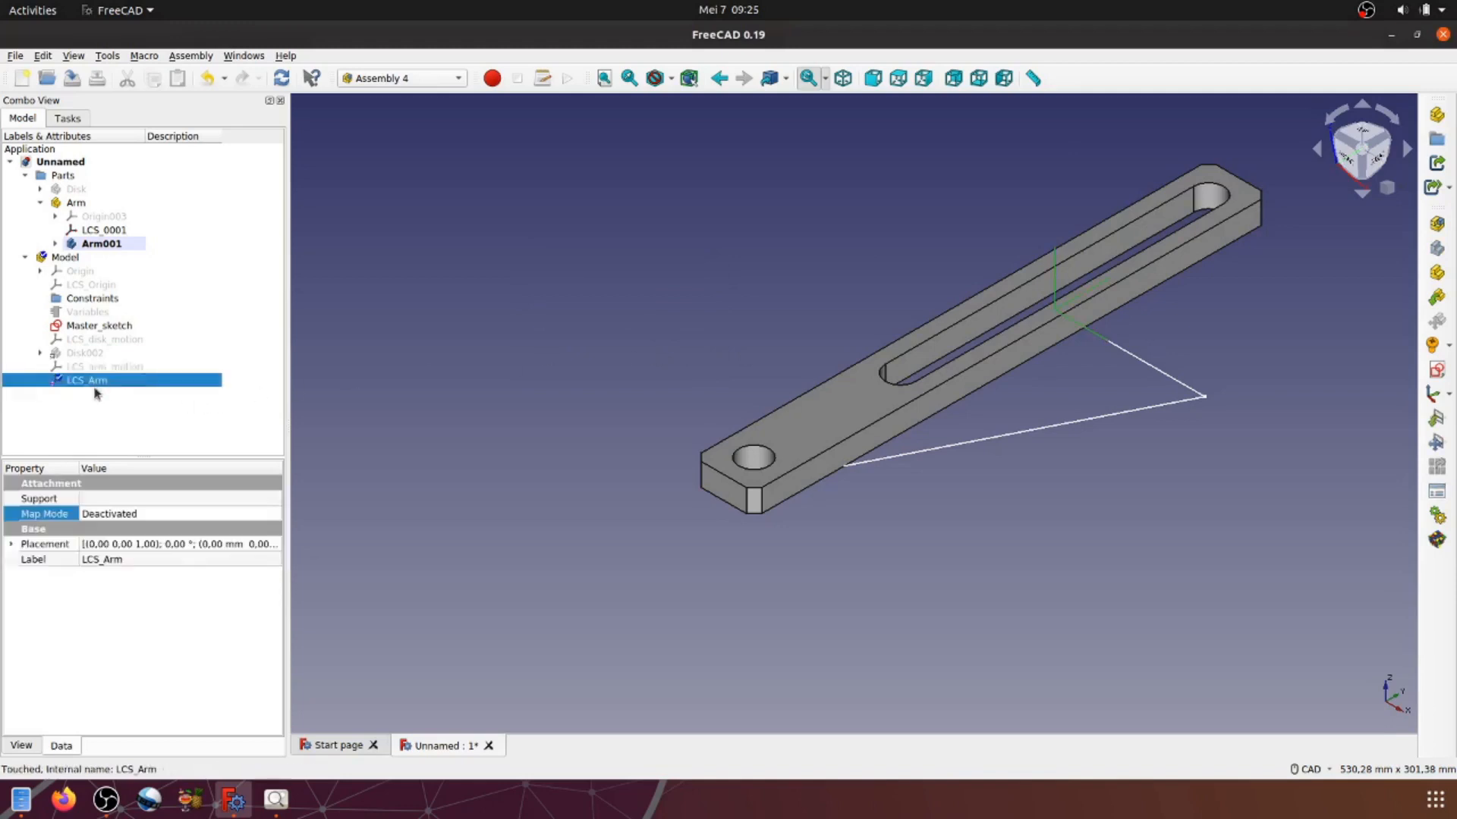
left_click(273, 544)
left_click(273, 544)
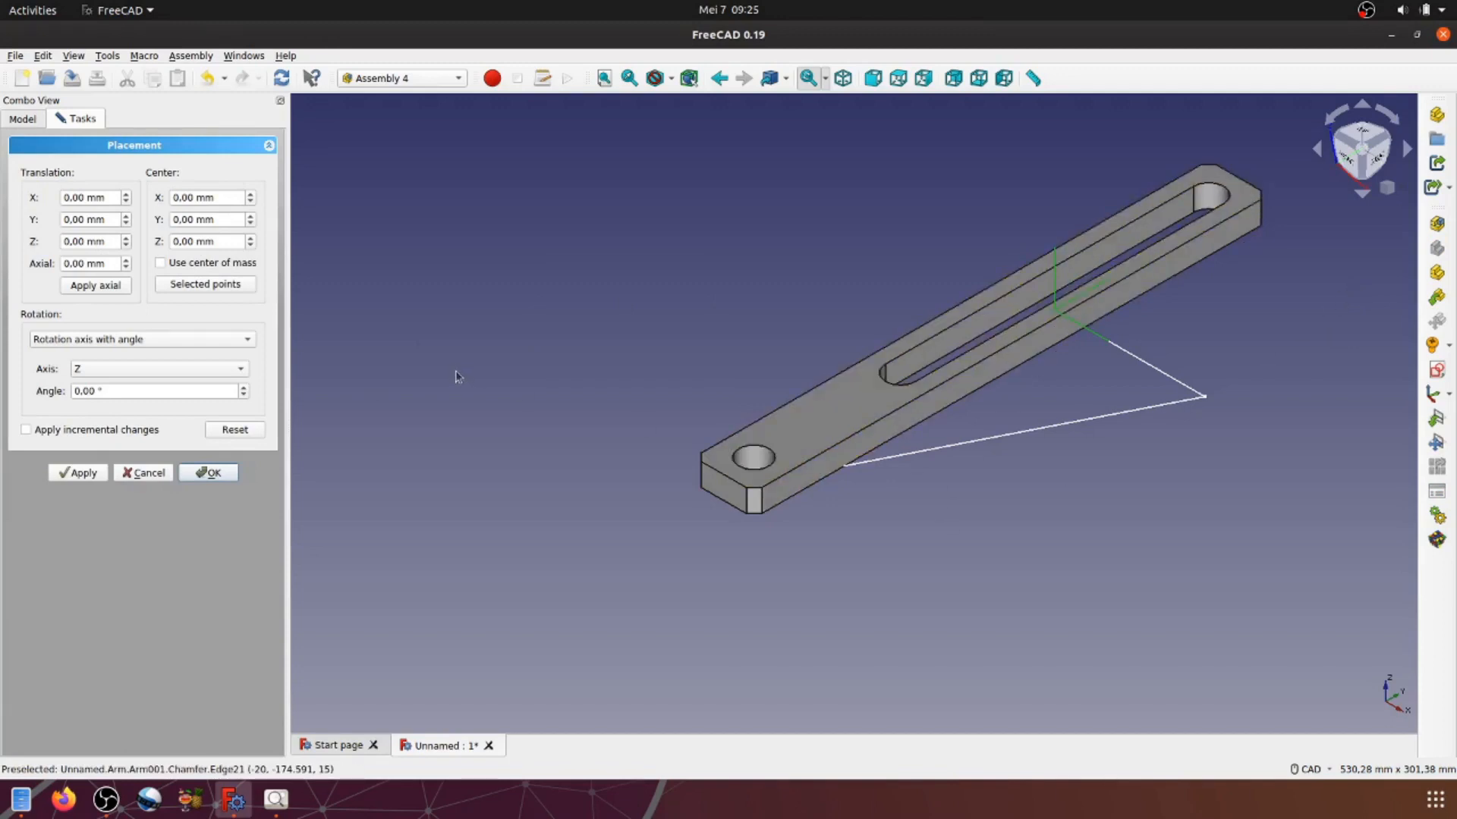
left_click(108, 220)
left_click_drag(111, 220, 59, 221)
type("2")
type("00")
key("Return")
scroll(683, 348, "down", 2)
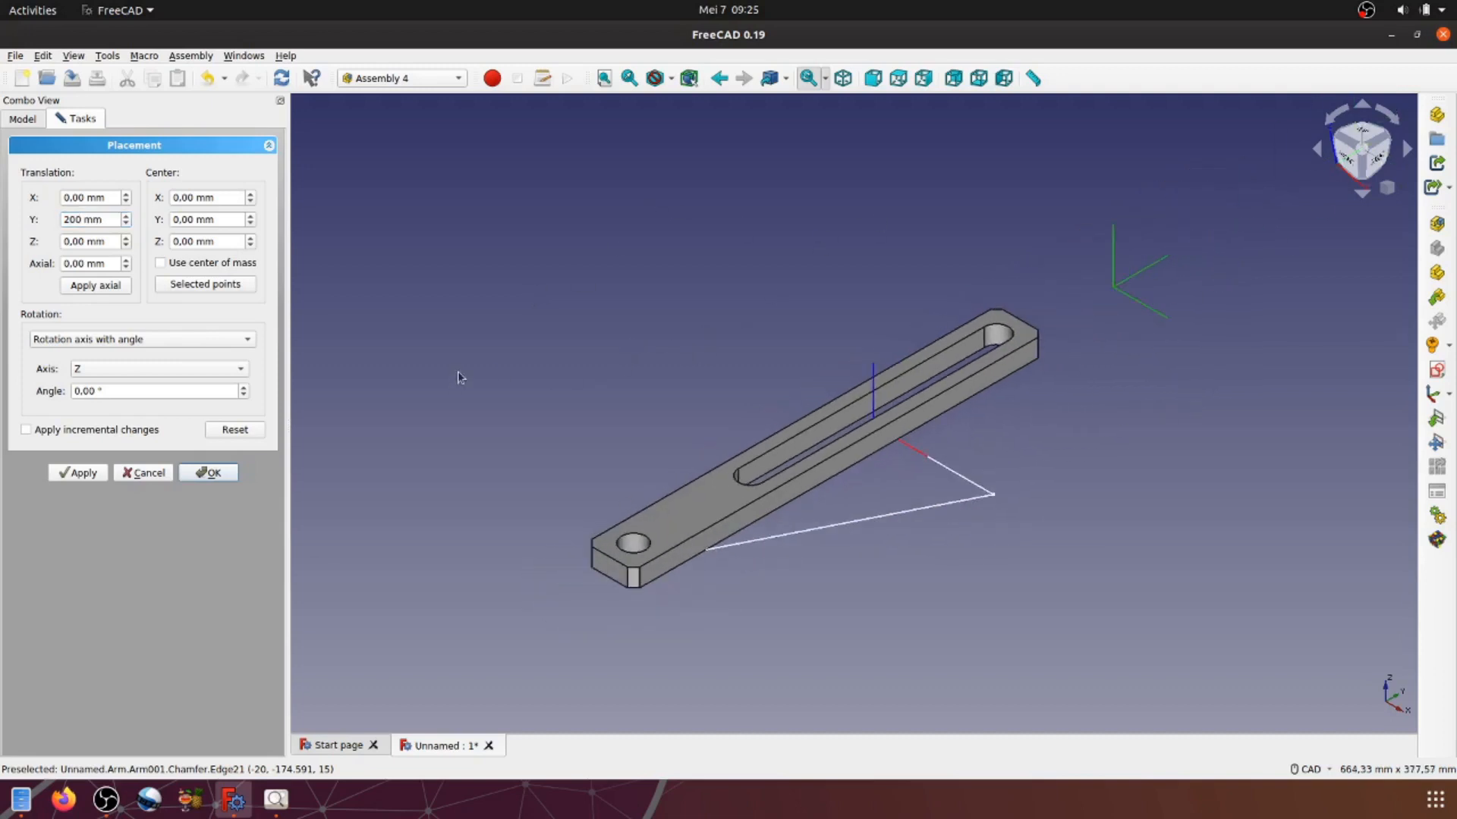
left_click(63, 219)
type("-")
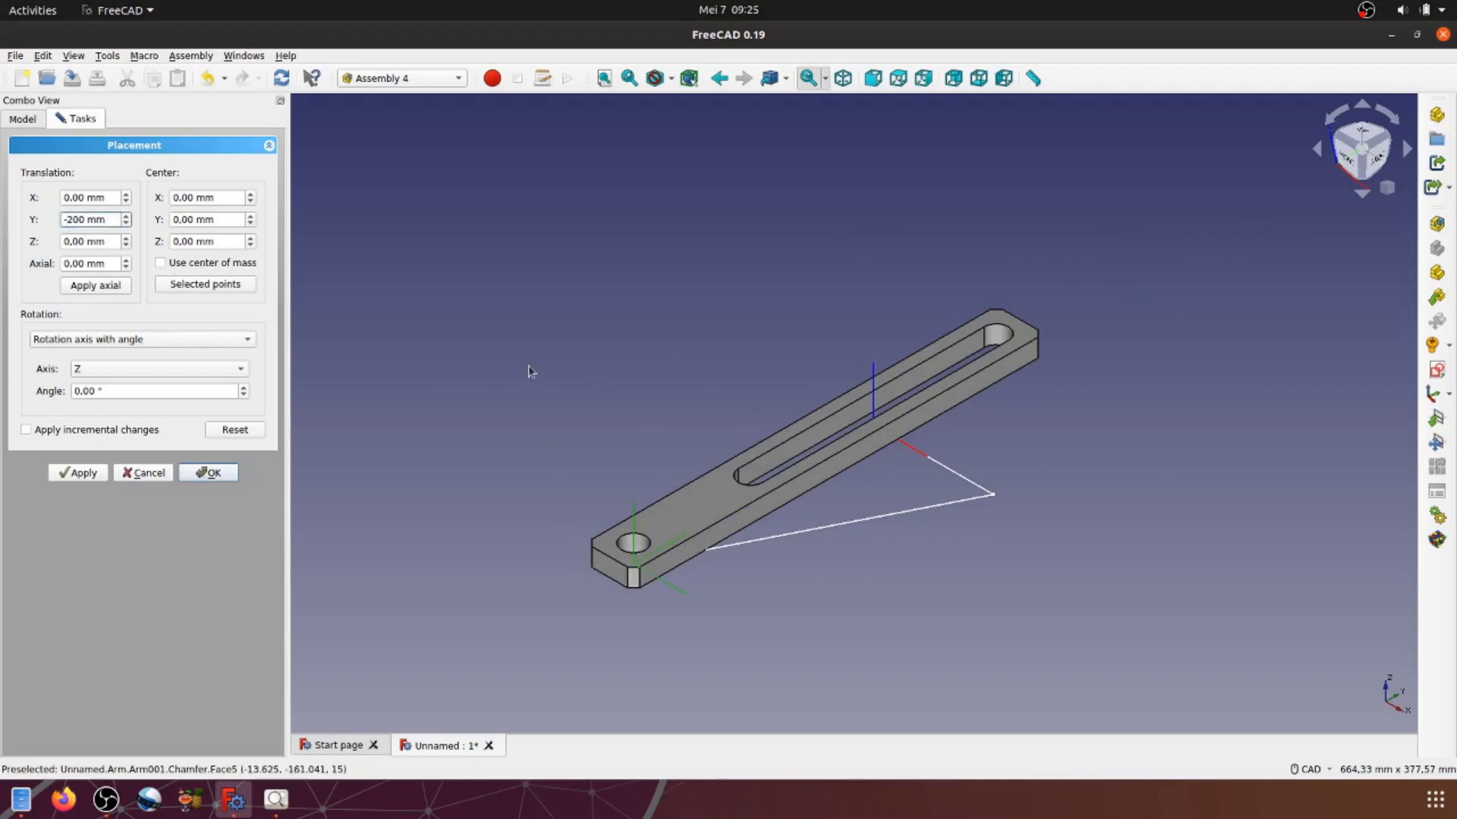
left_click(212, 473)
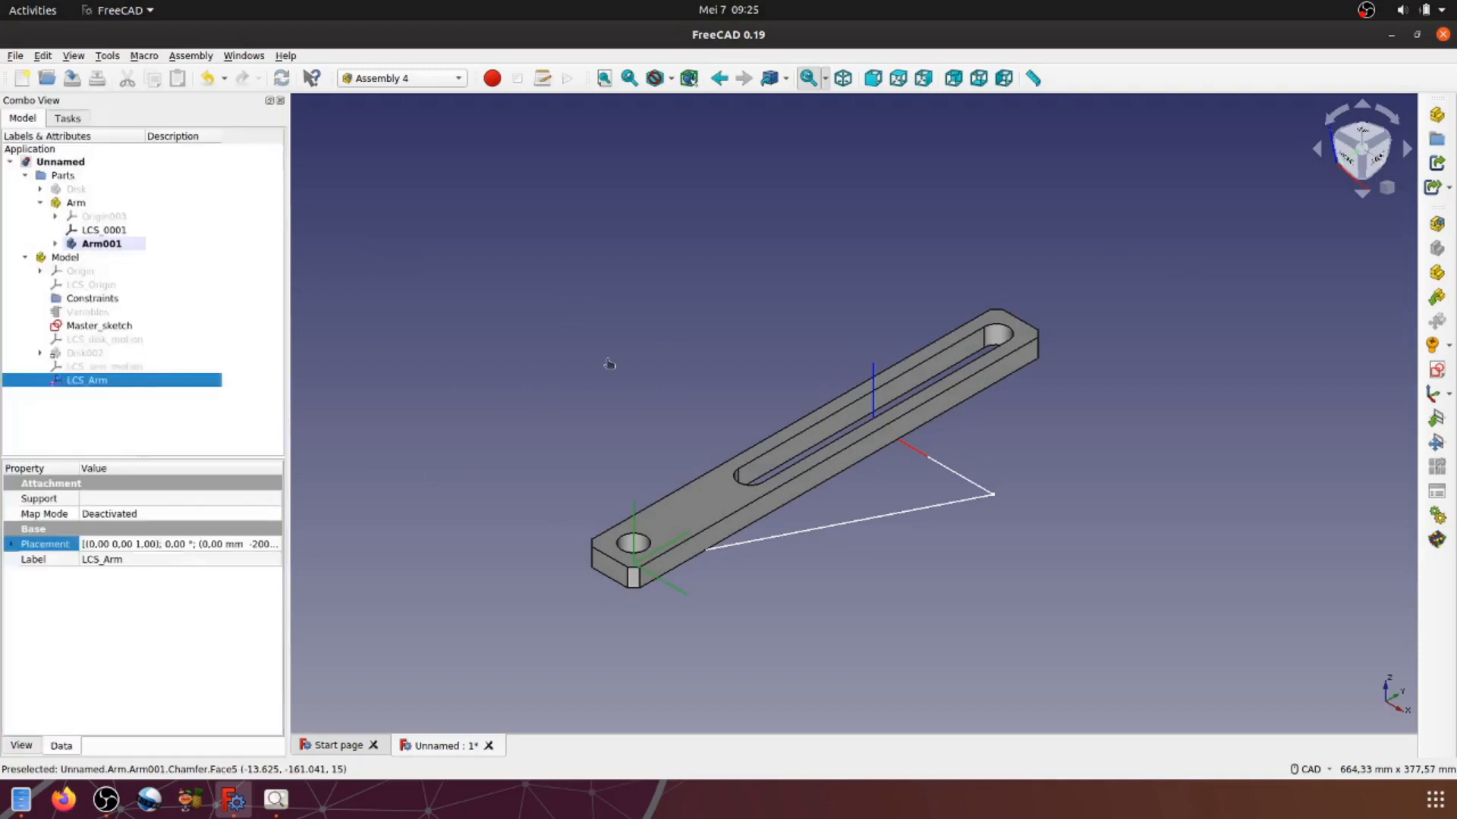
Step: Examine the position of LCS_Arm on the arm, return to the isometric view and collapse the Arm part in the tree
middle_click_drag(726, 316, 678, 330)
middle_click_drag(553, 511, 578, 472)
scroll(655, 379, "down", 3)
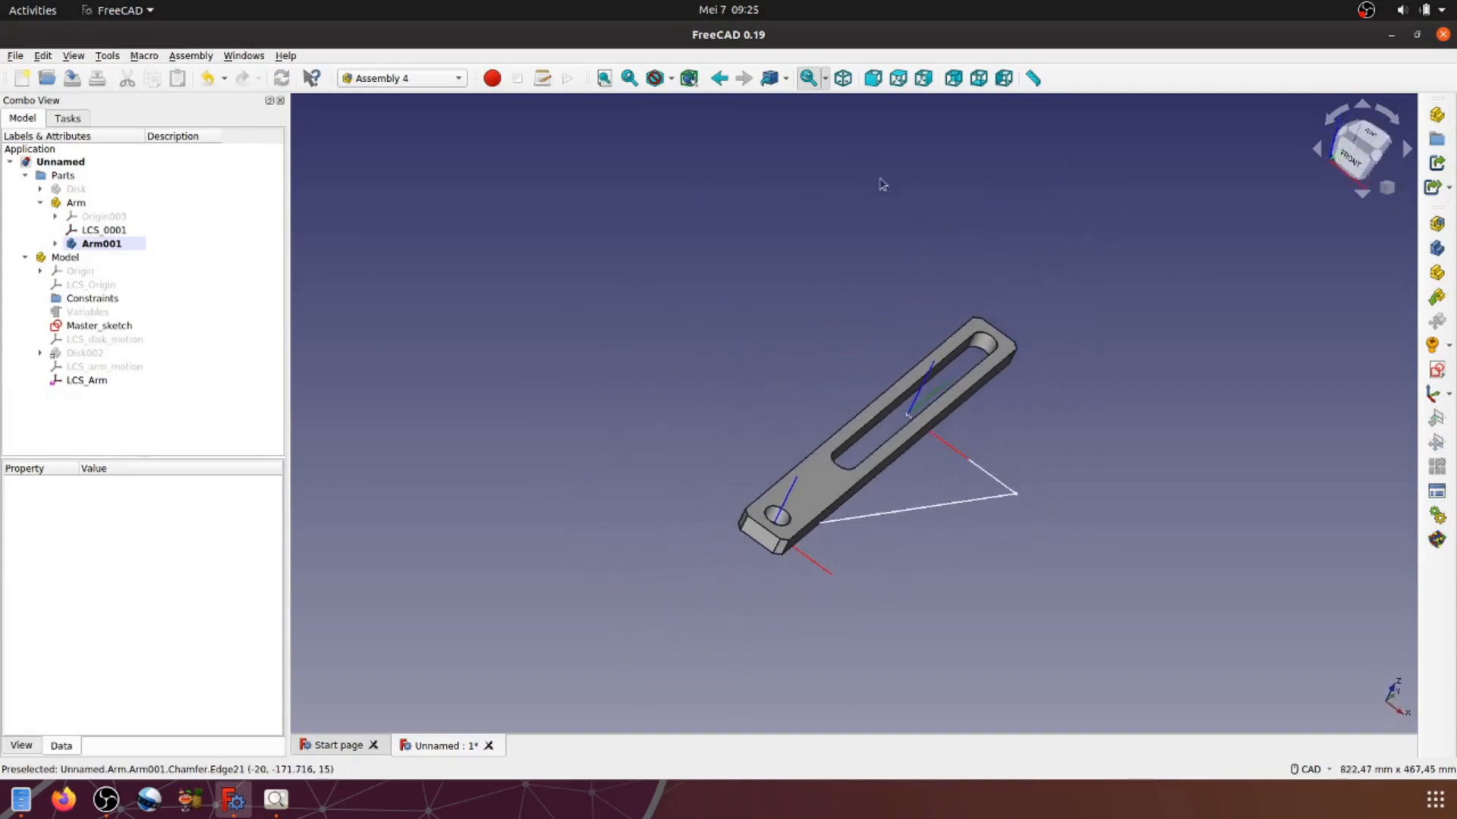
left_click(843, 79)
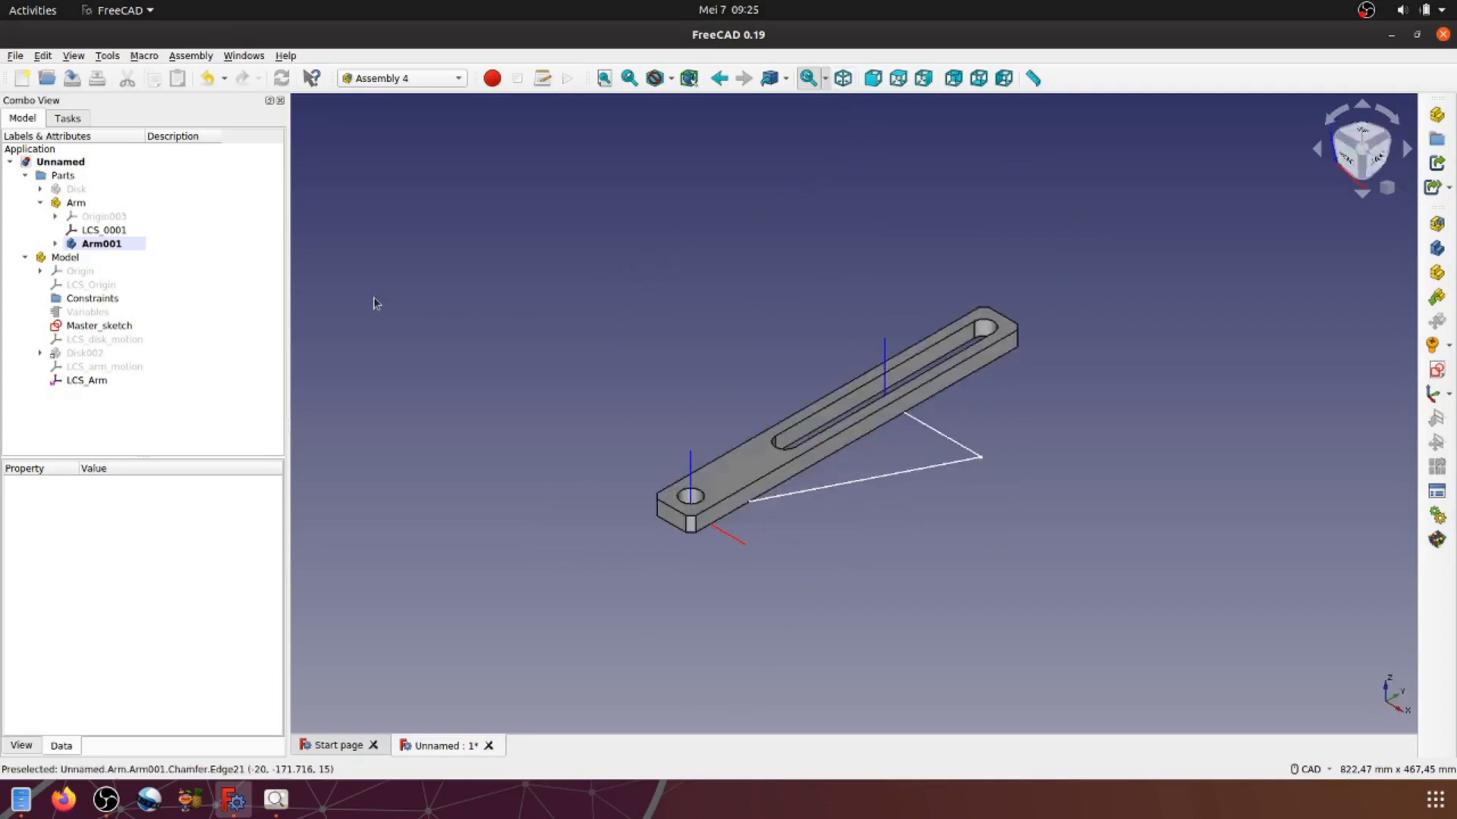
left_click(41, 203)
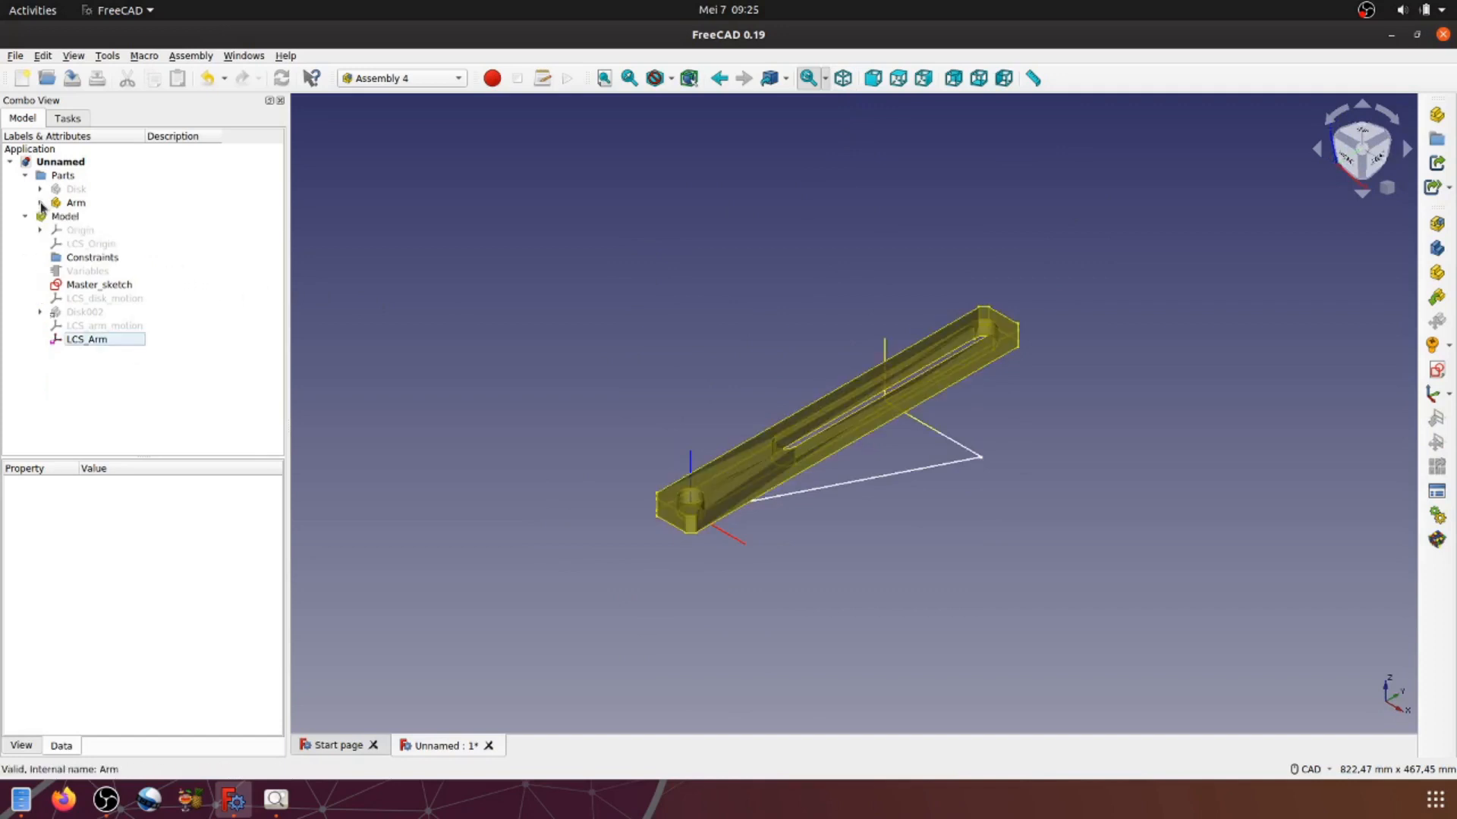
left_click(671, 243)
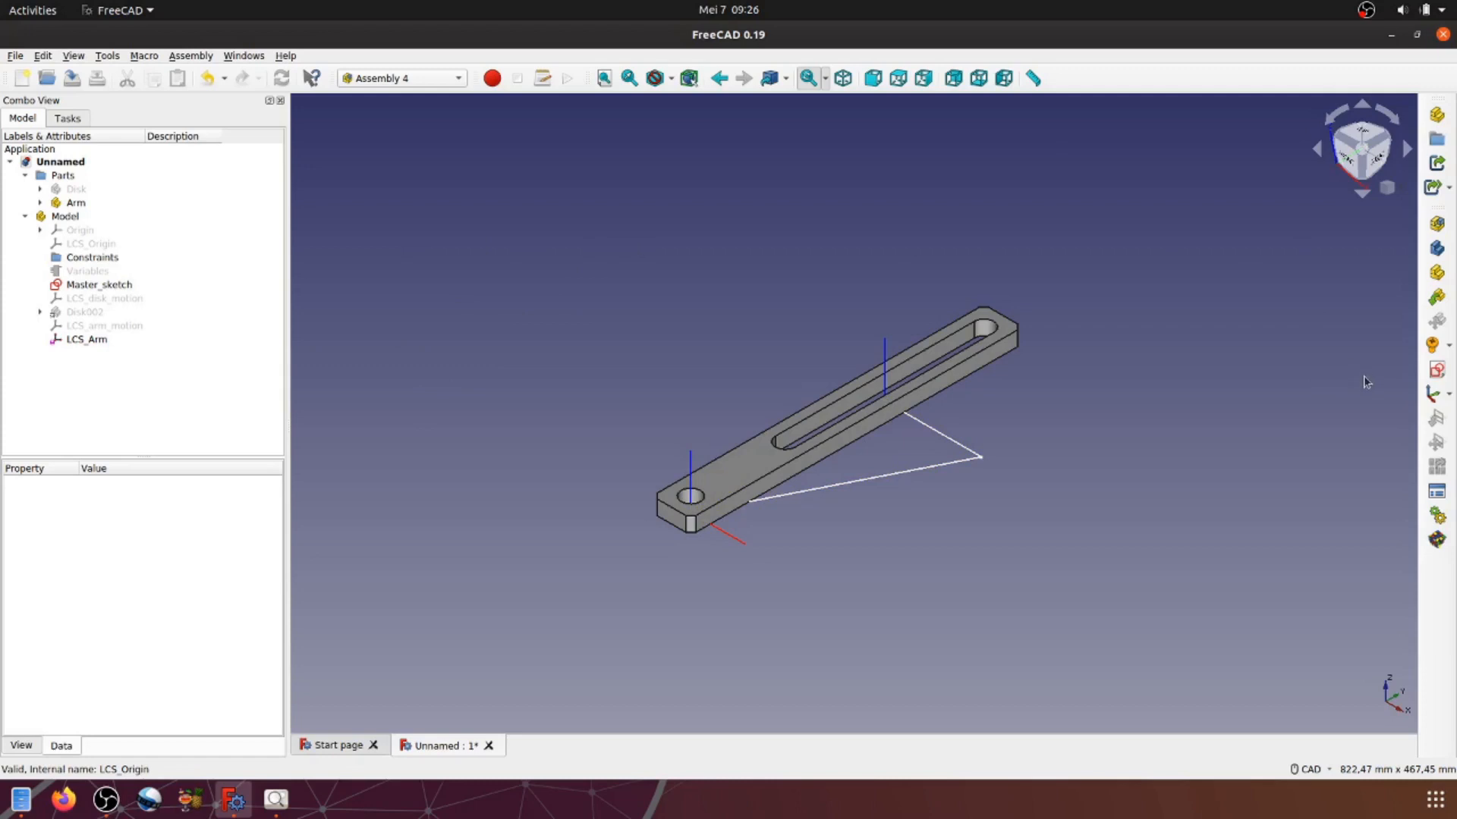
Step: Insert the Arm part into the Model assembly as a link
left_click(1437, 300)
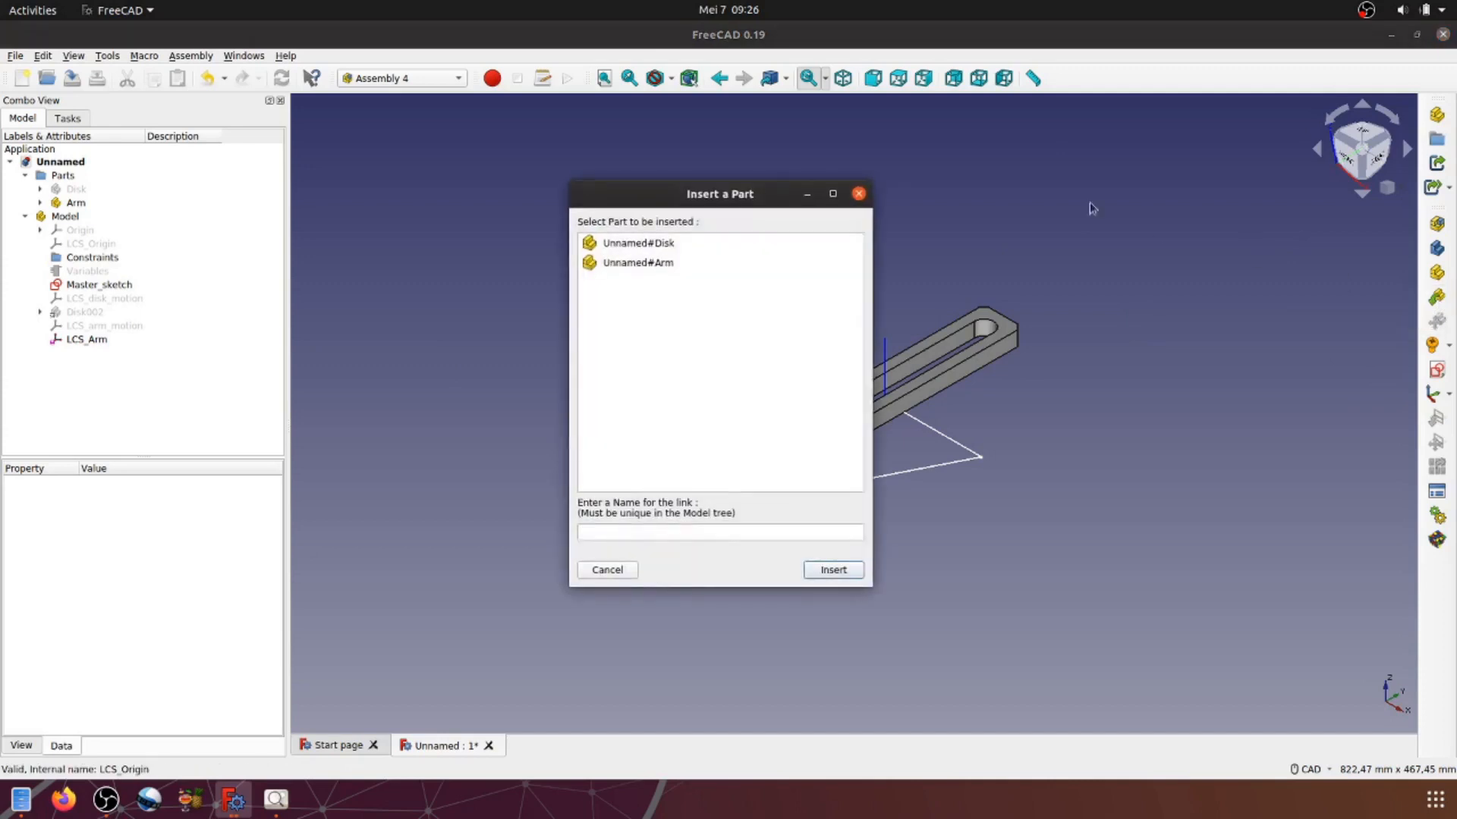
left_click_drag(774, 192, 530, 162)
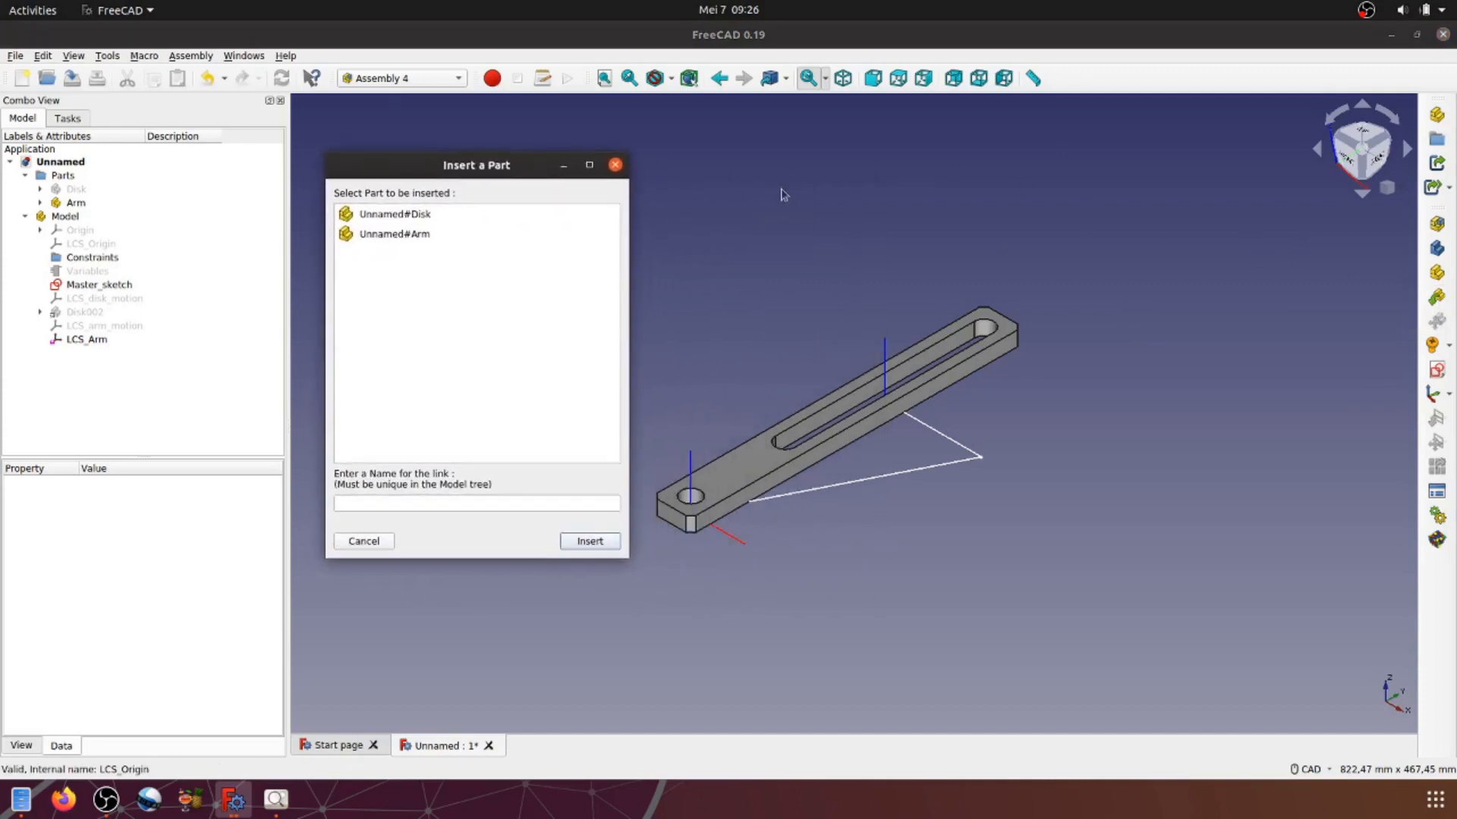
left_click(398, 236)
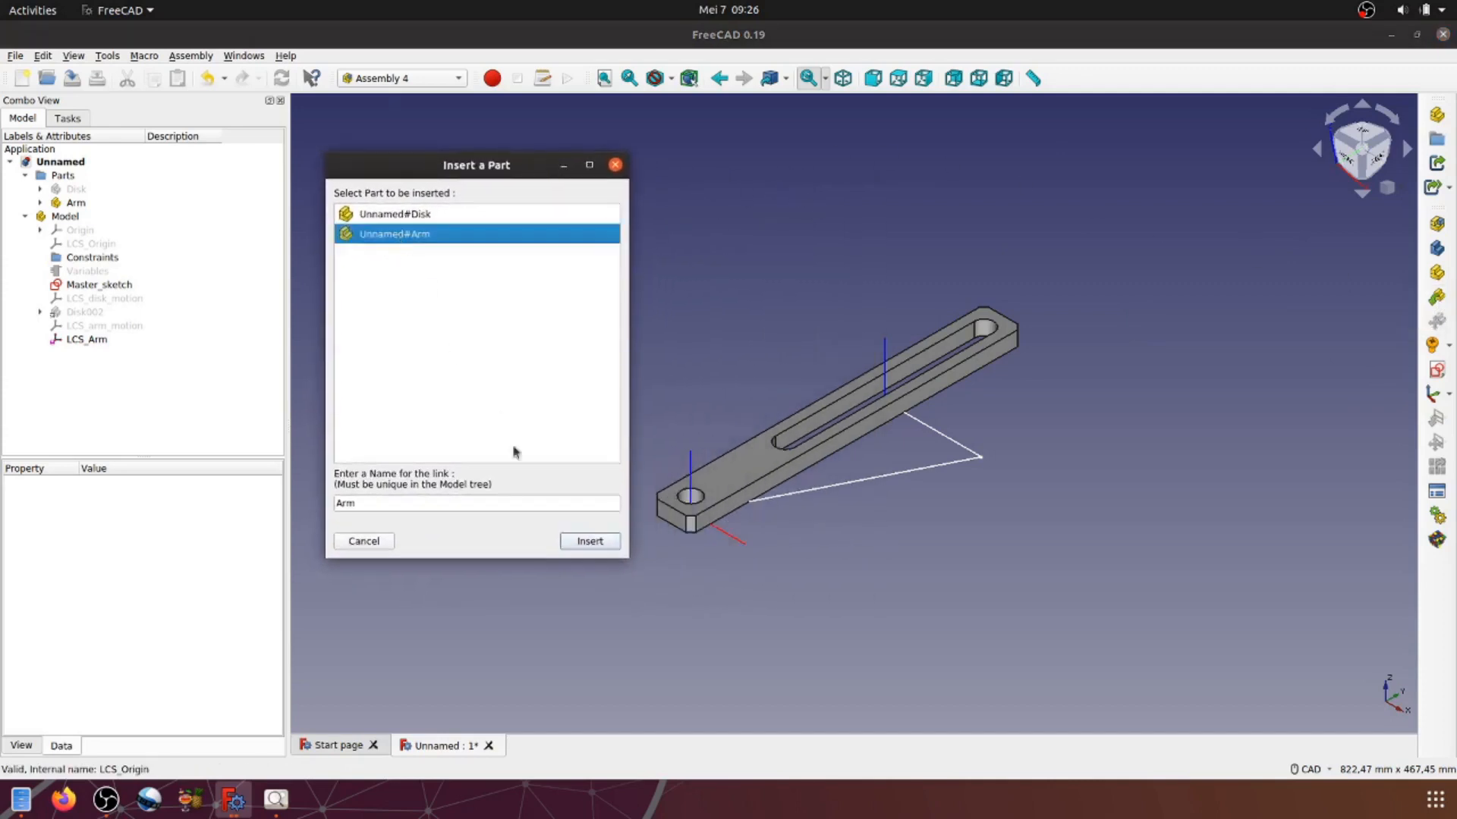
left_click(589, 543)
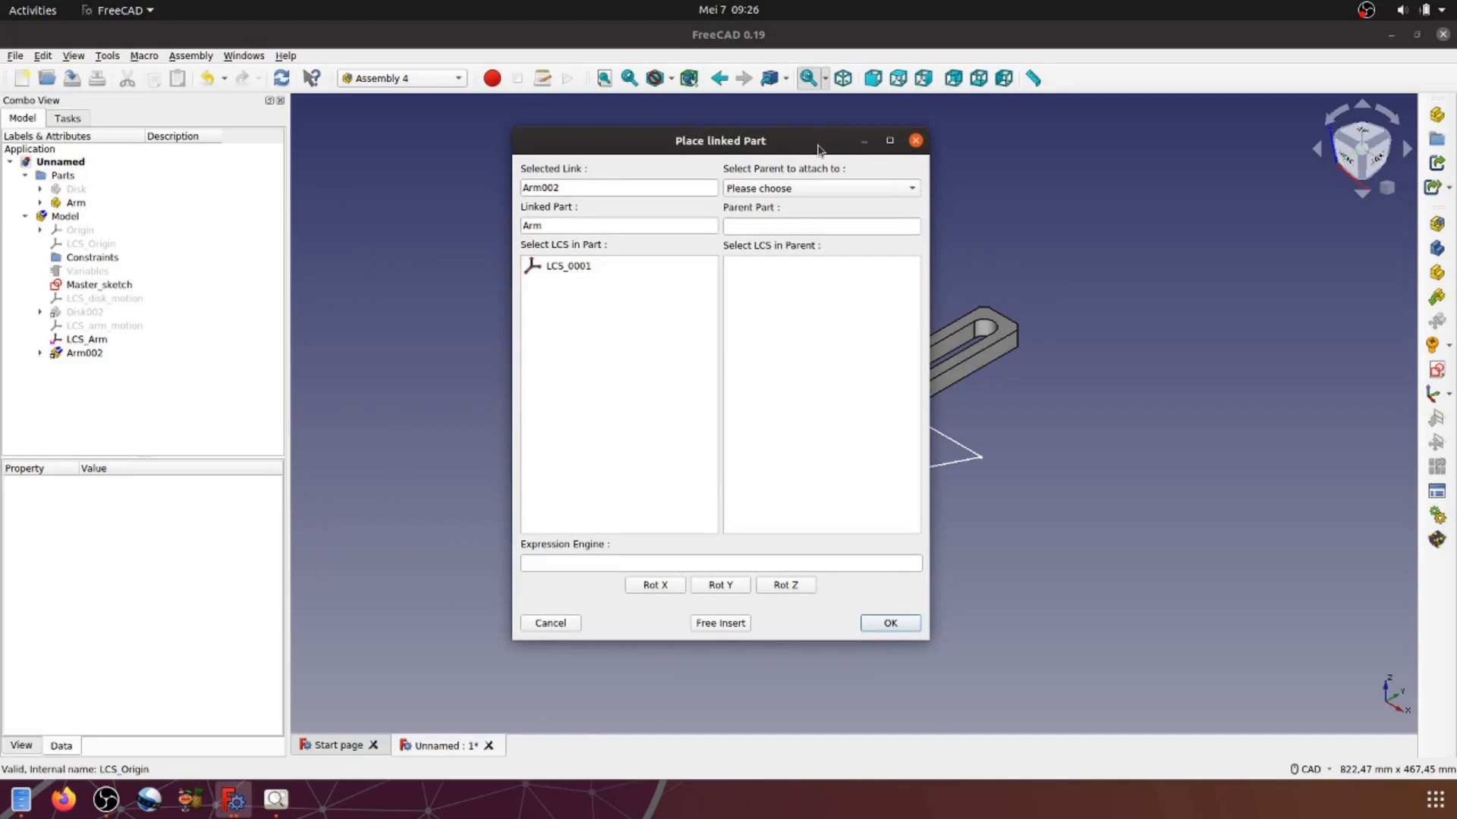
left_click_drag(817, 146, 1123, 166)
middle_click_drag(697, 315, 425, 326)
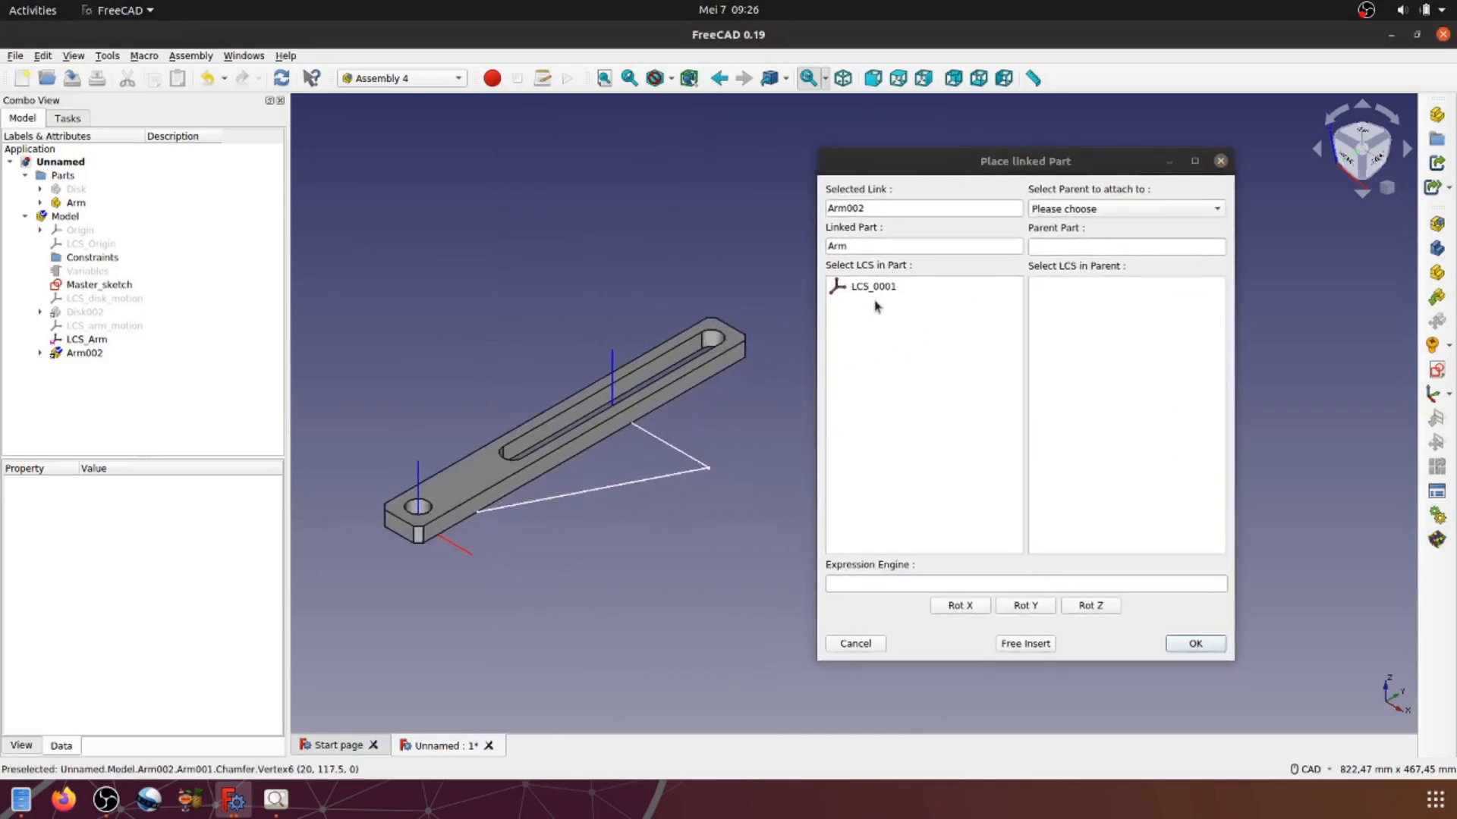
left_click(1221, 210)
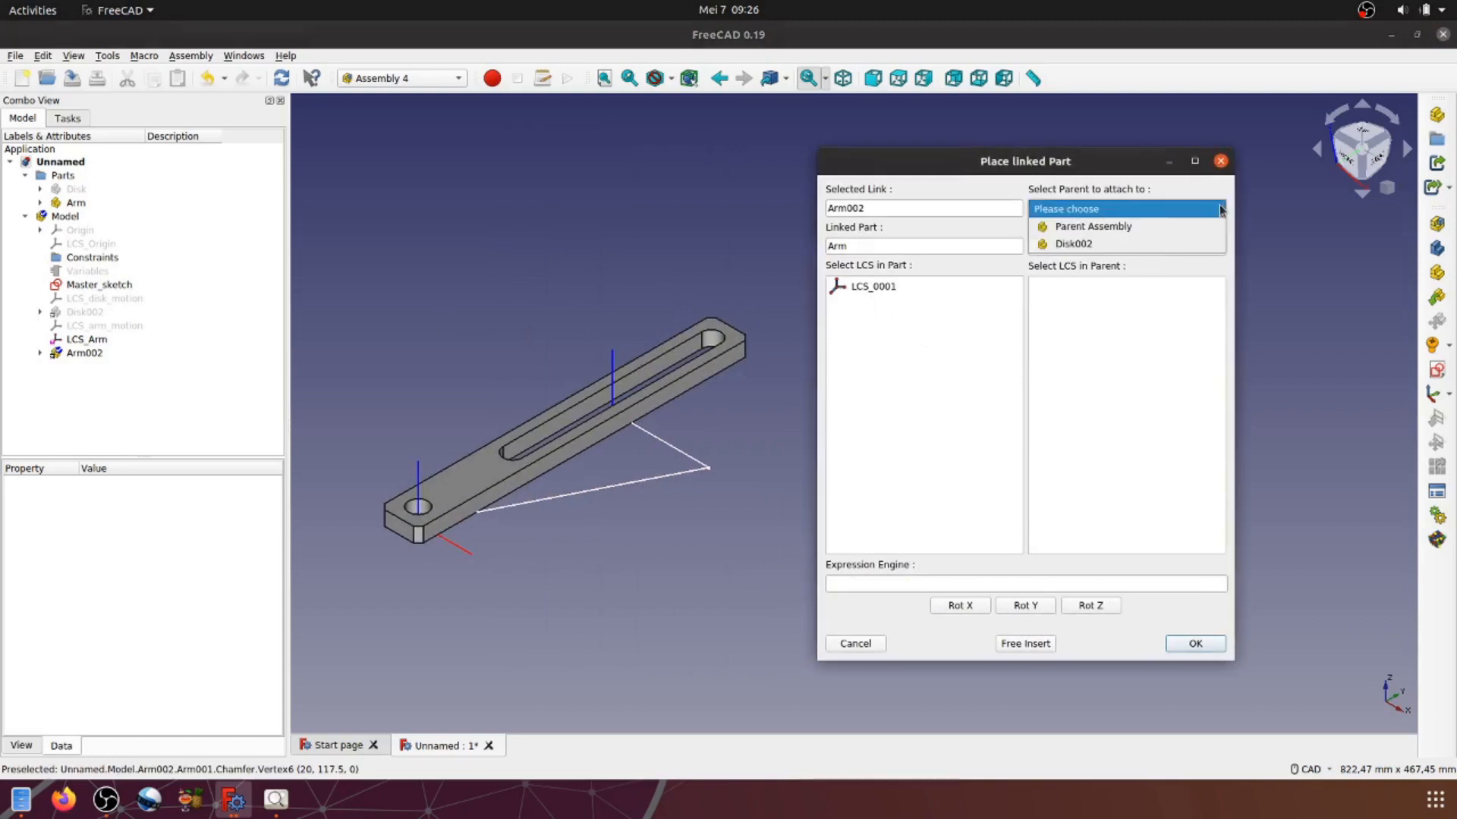
left_click(1131, 227)
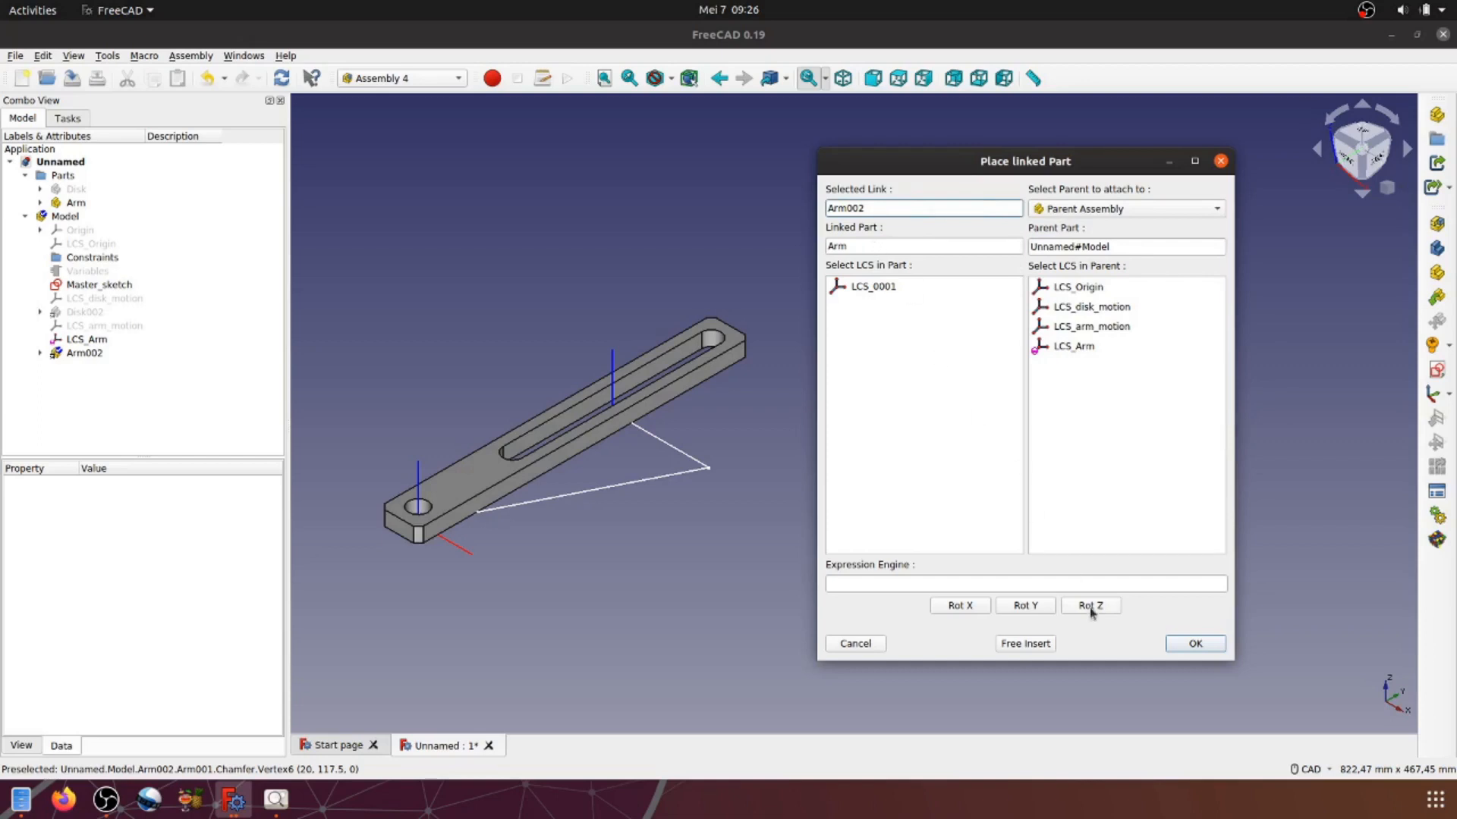
left_click(871, 641)
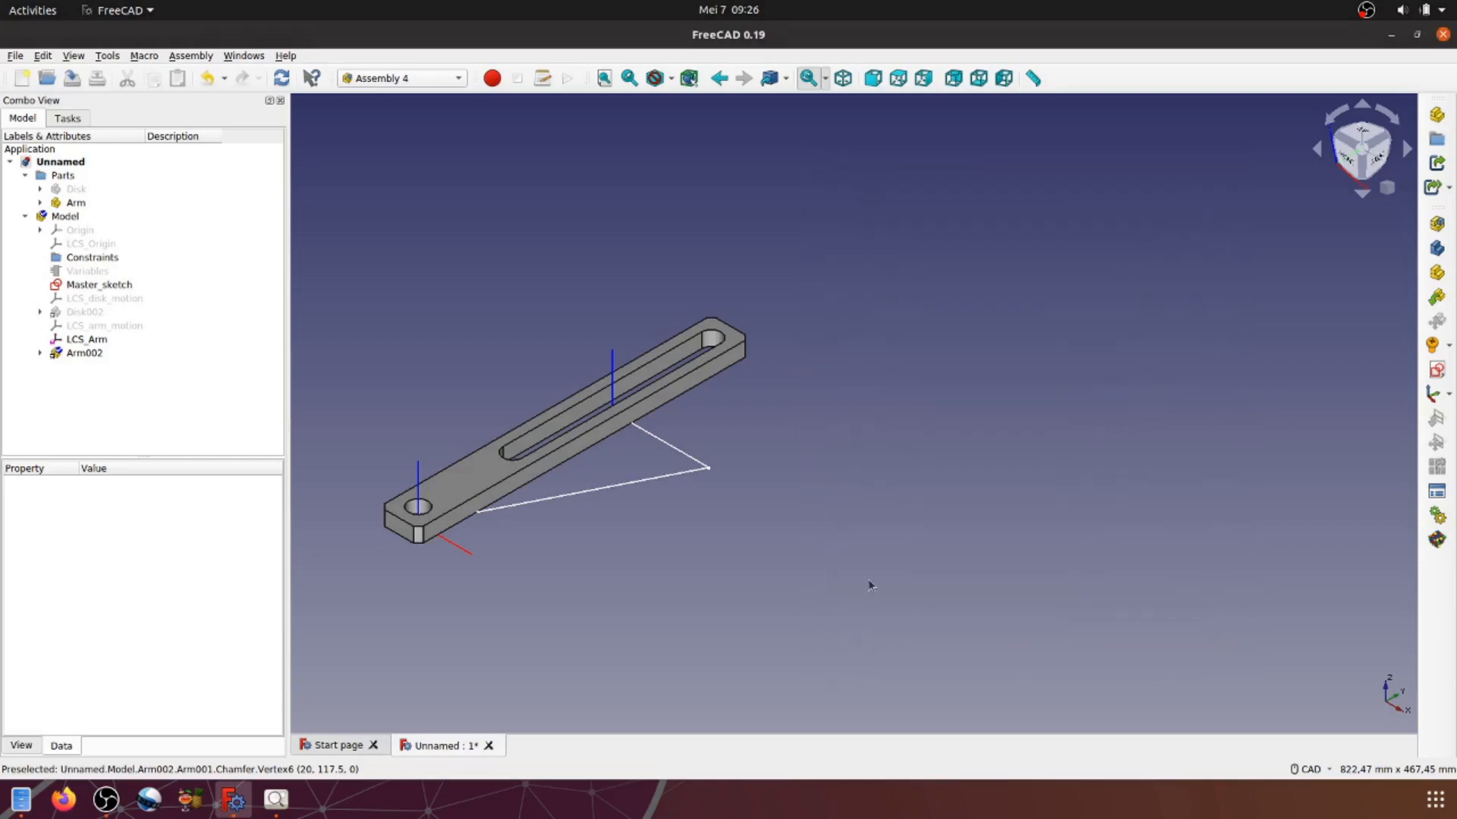
Step: Move LCS_Arm from the Model assembly into the Arm part and show the LCS_arm_motion coordinate system
left_click(40, 203)
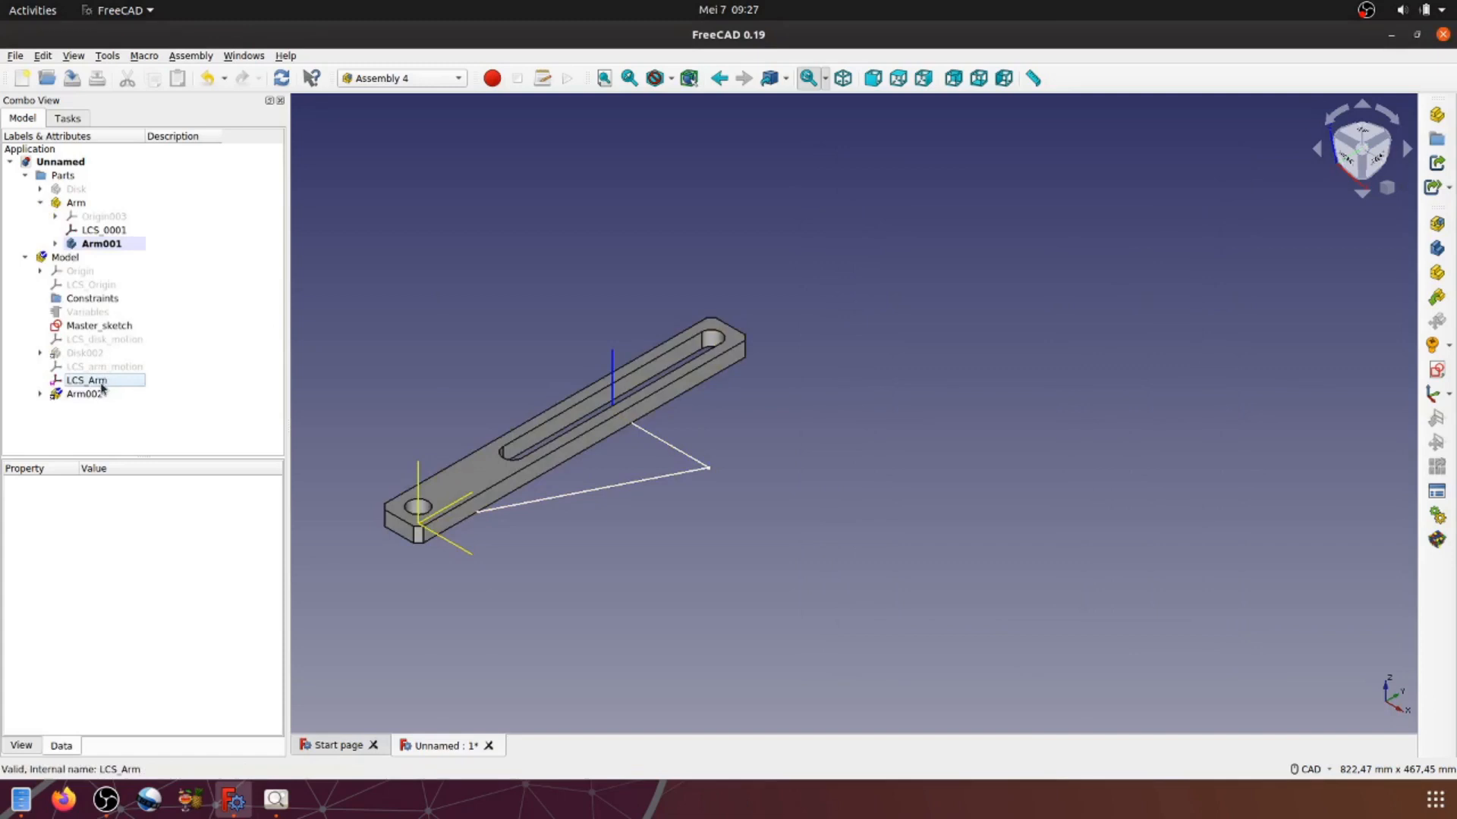
left_click_drag(103, 385, 91, 205)
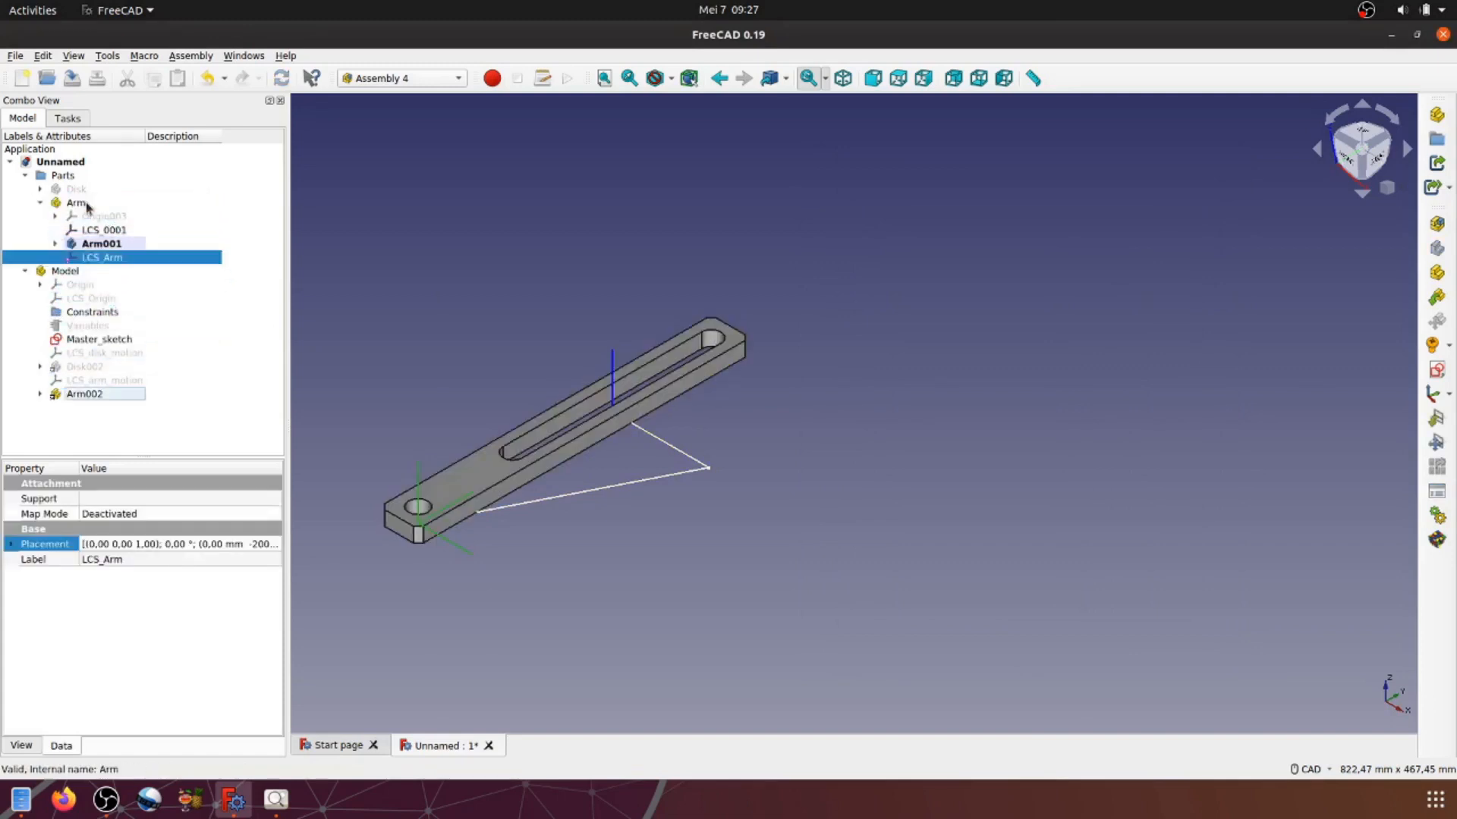
left_click(449, 246)
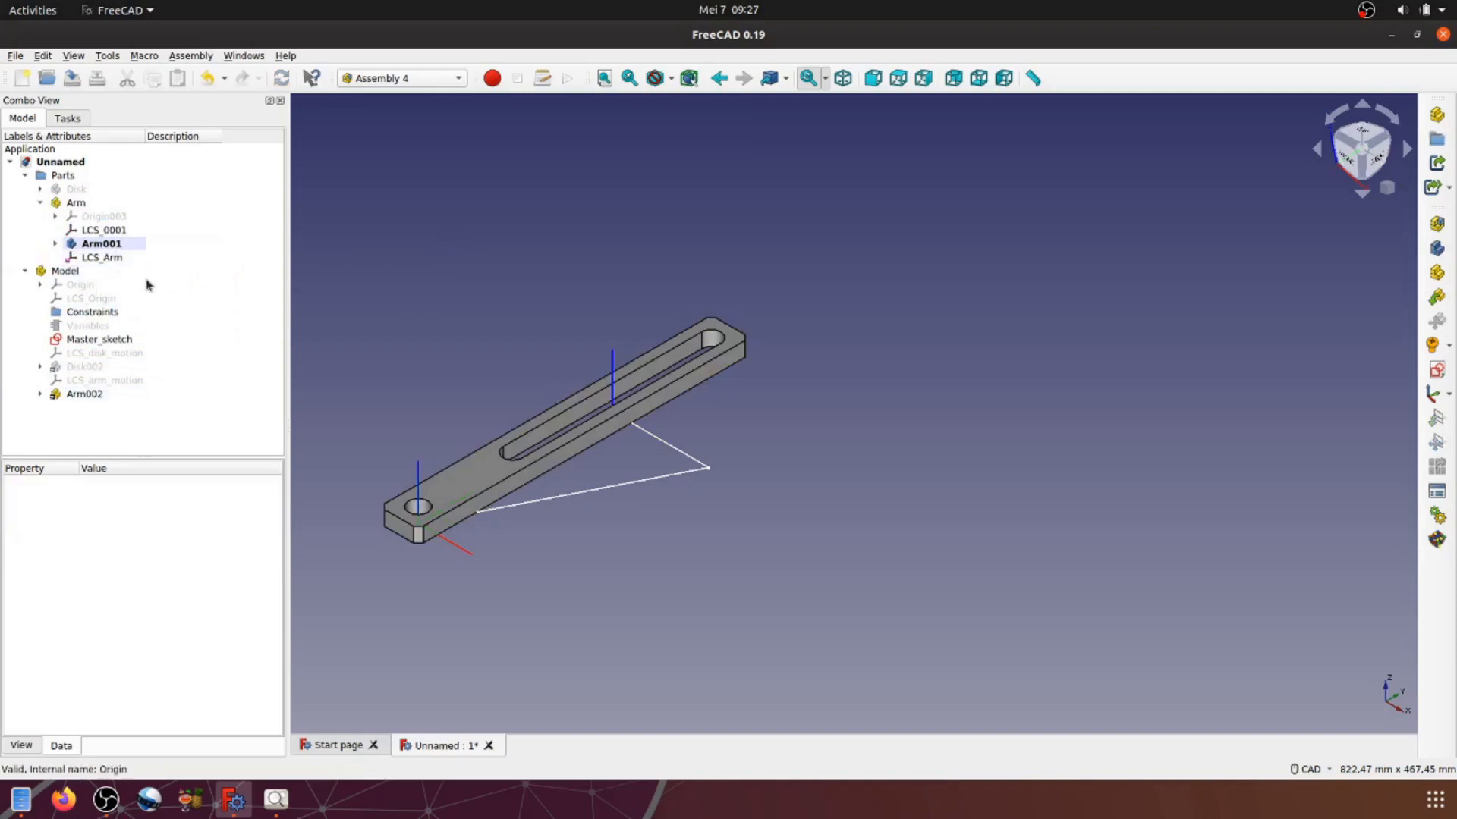
left_click(131, 381)
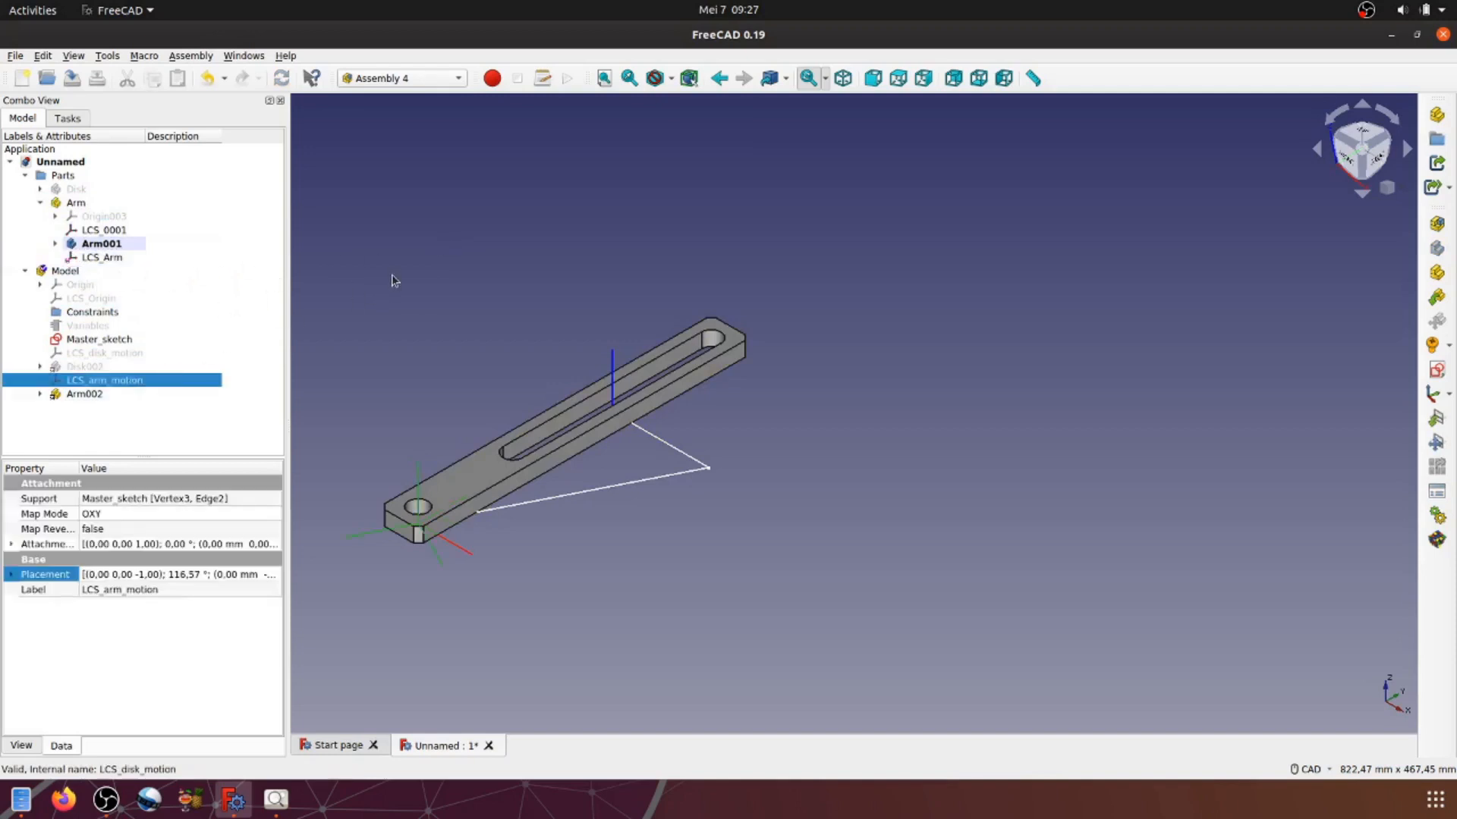
left_click(552, 245)
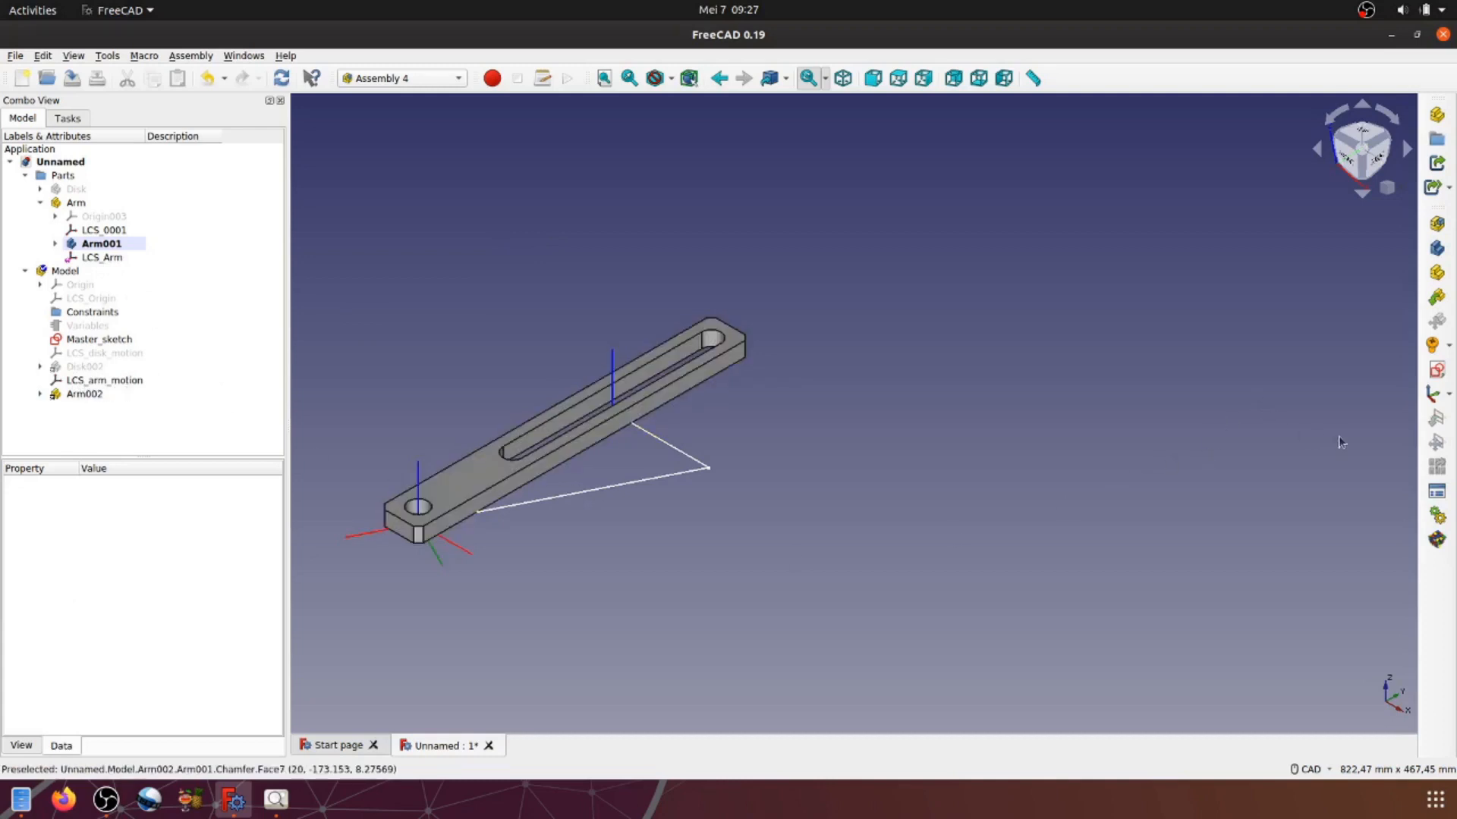
Step: Insert a second link of the Arm part into the Model assembly
left_click(1440, 302)
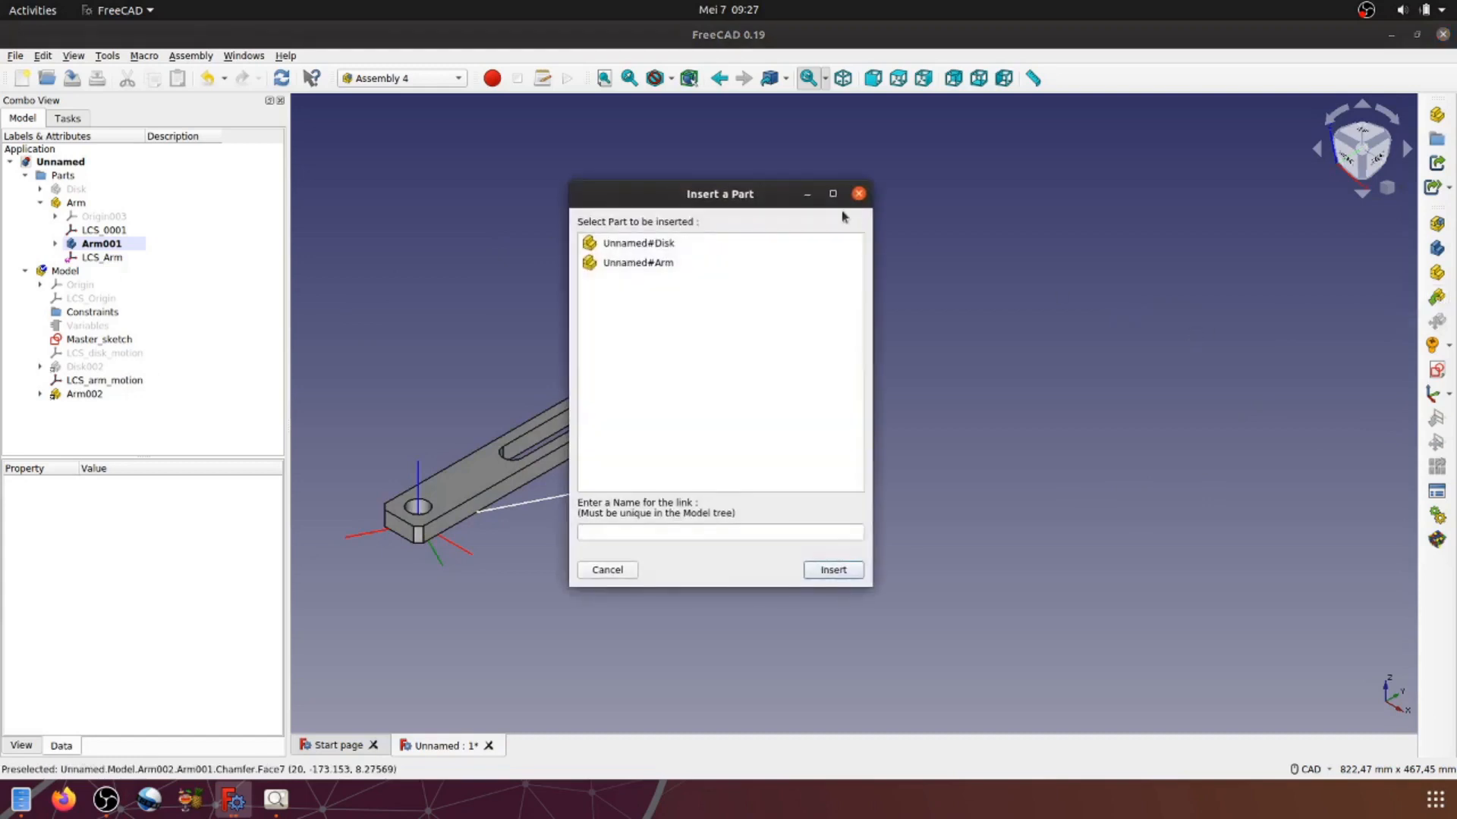
left_click_drag(766, 187, 1112, 178)
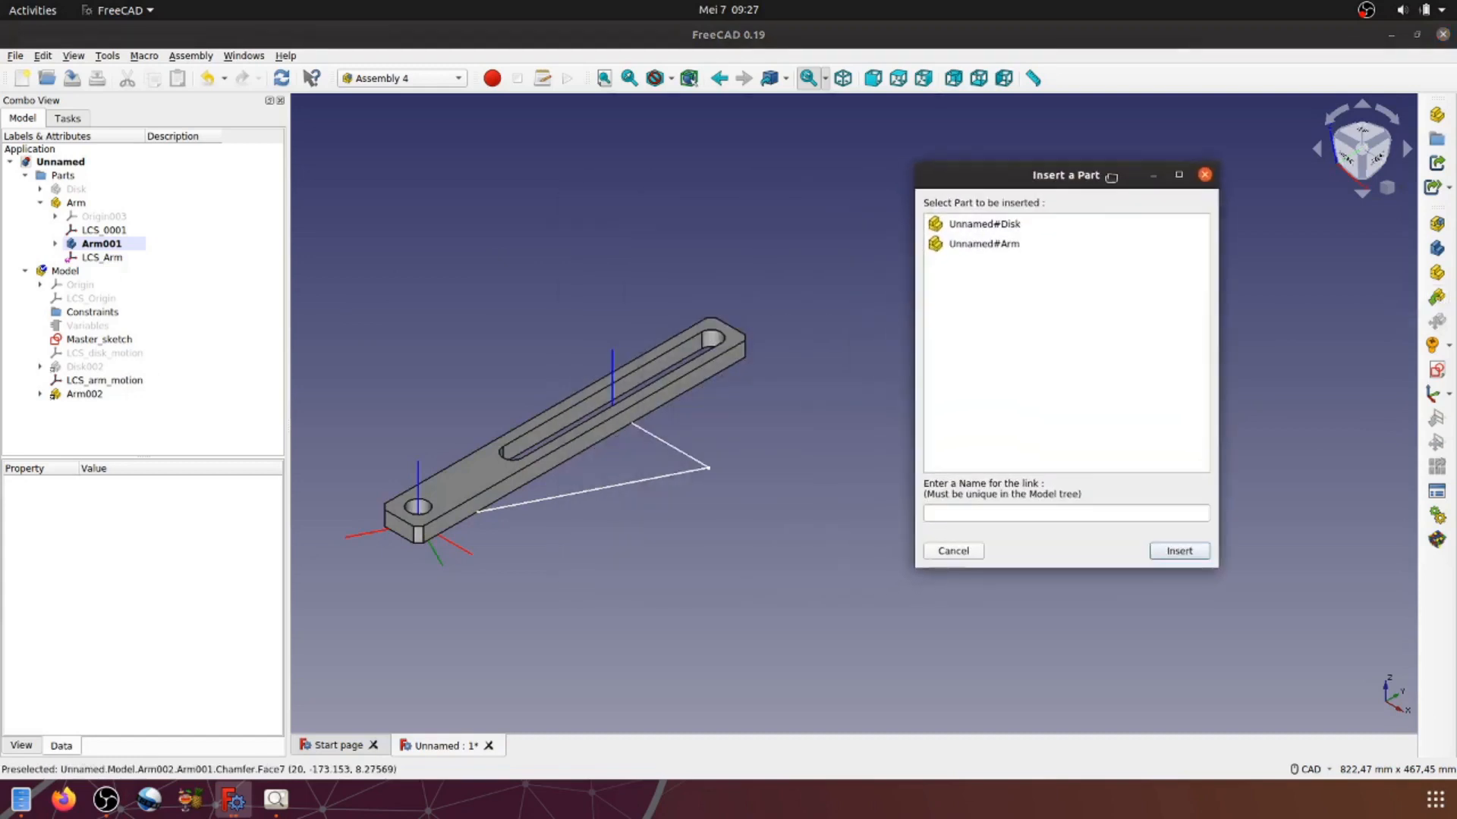
left_click(1008, 243)
left_click(1178, 551)
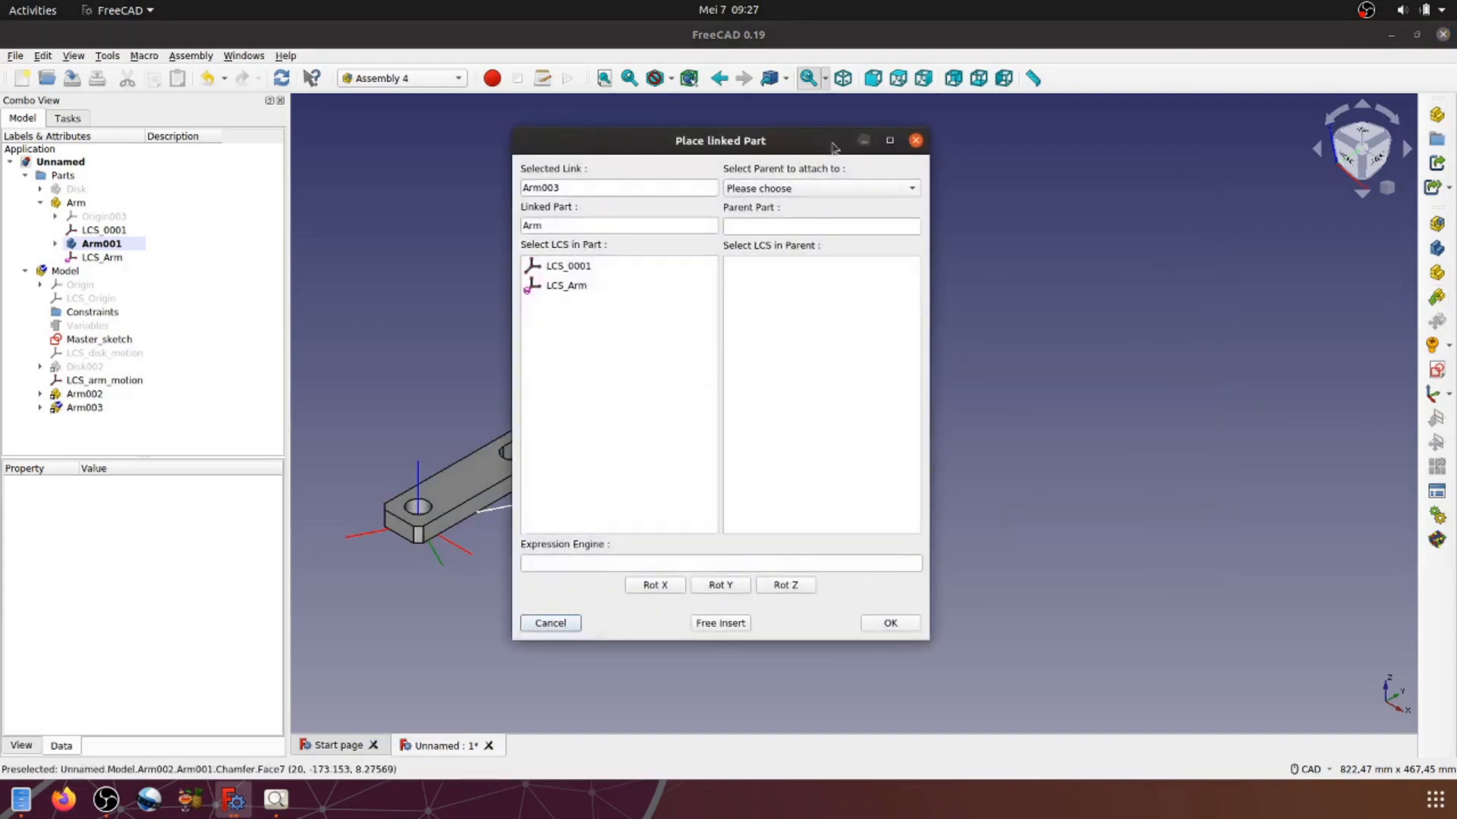
Step: Attach the new link's LCS_Arm to LCS_arm_motion of the Parent Assembly
left_click_drag(776, 145, 1164, 145)
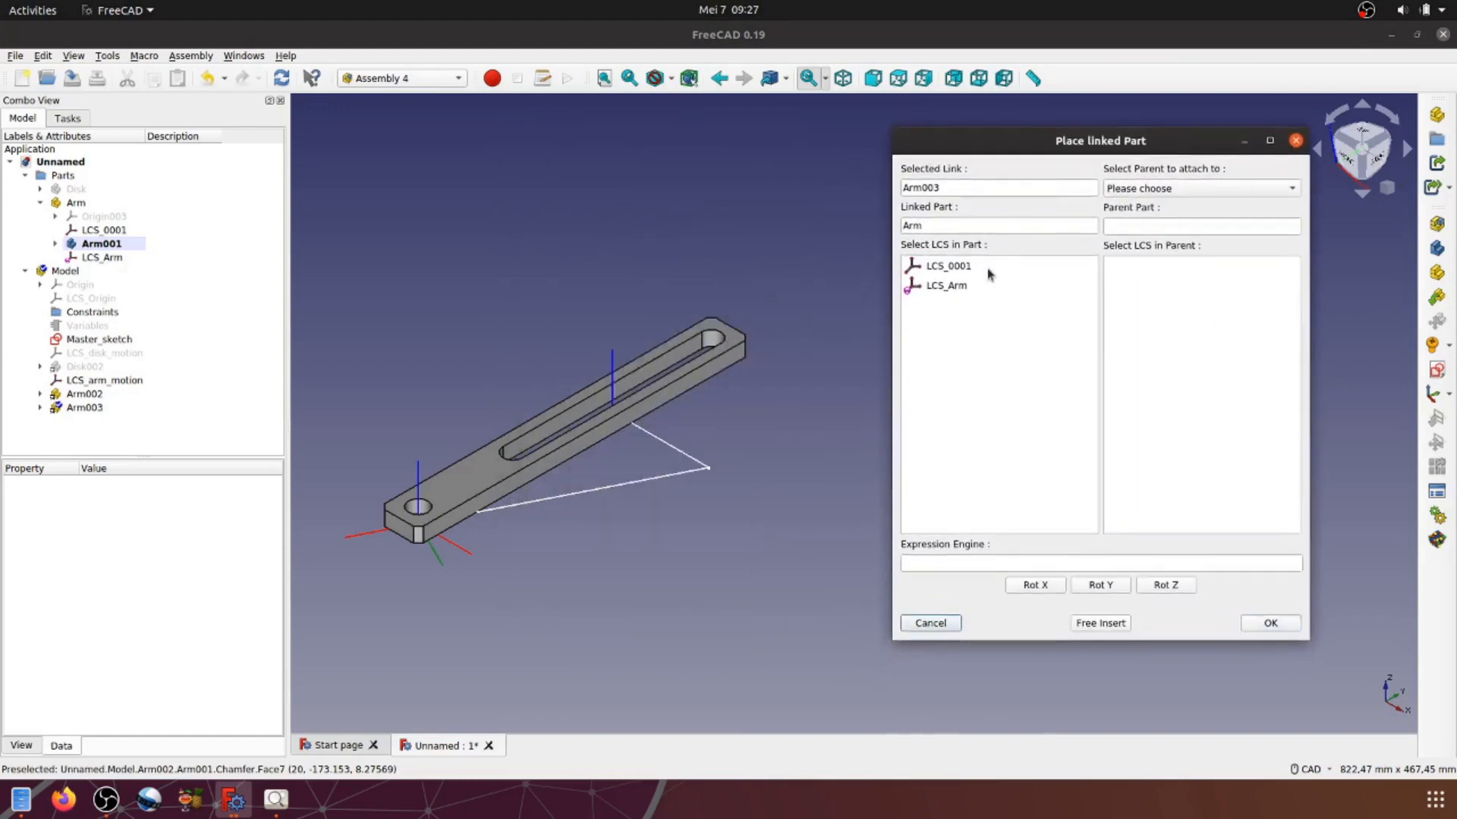
left_click(947, 288)
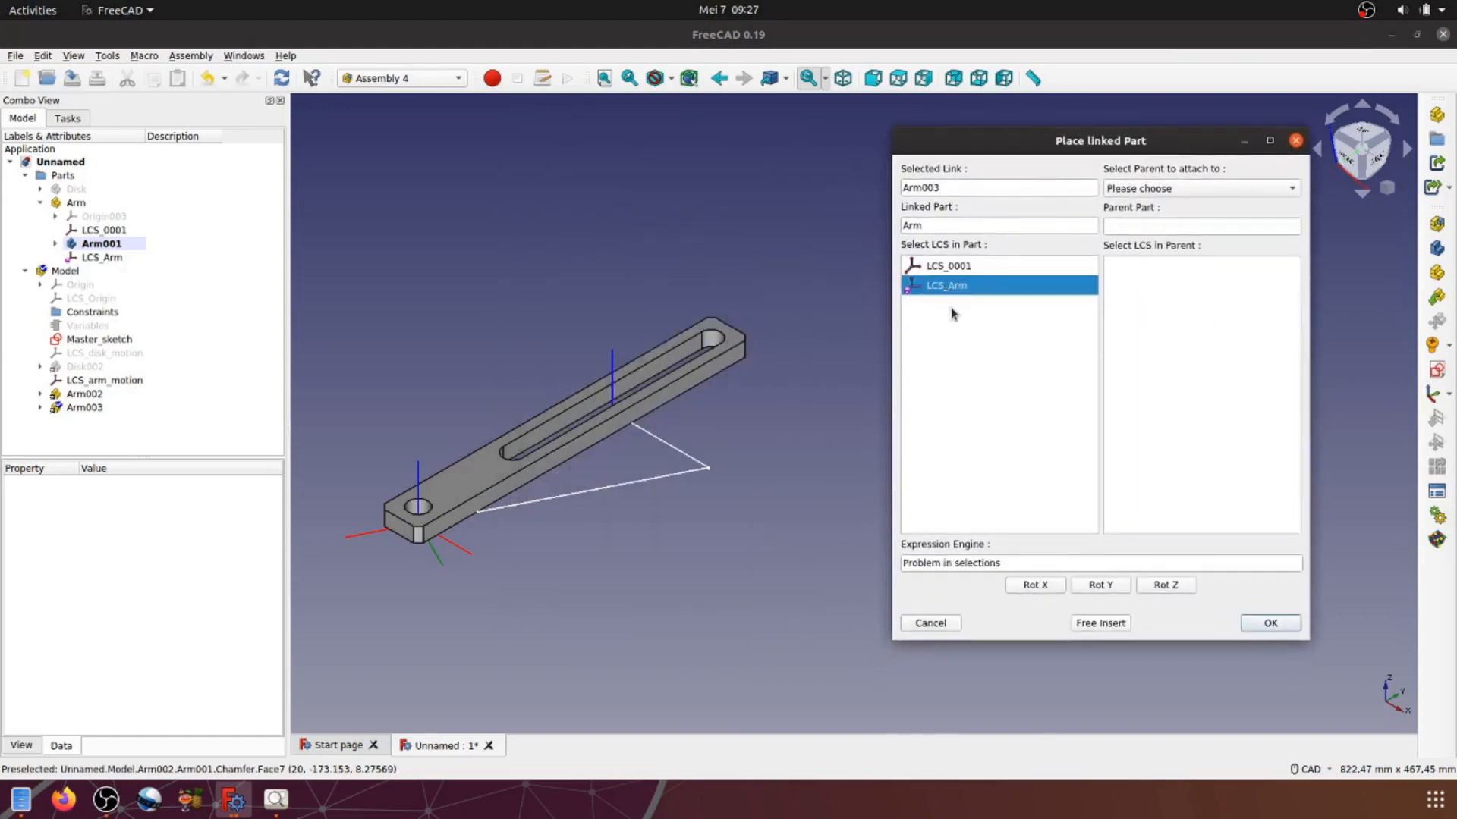
left_click(1292, 189)
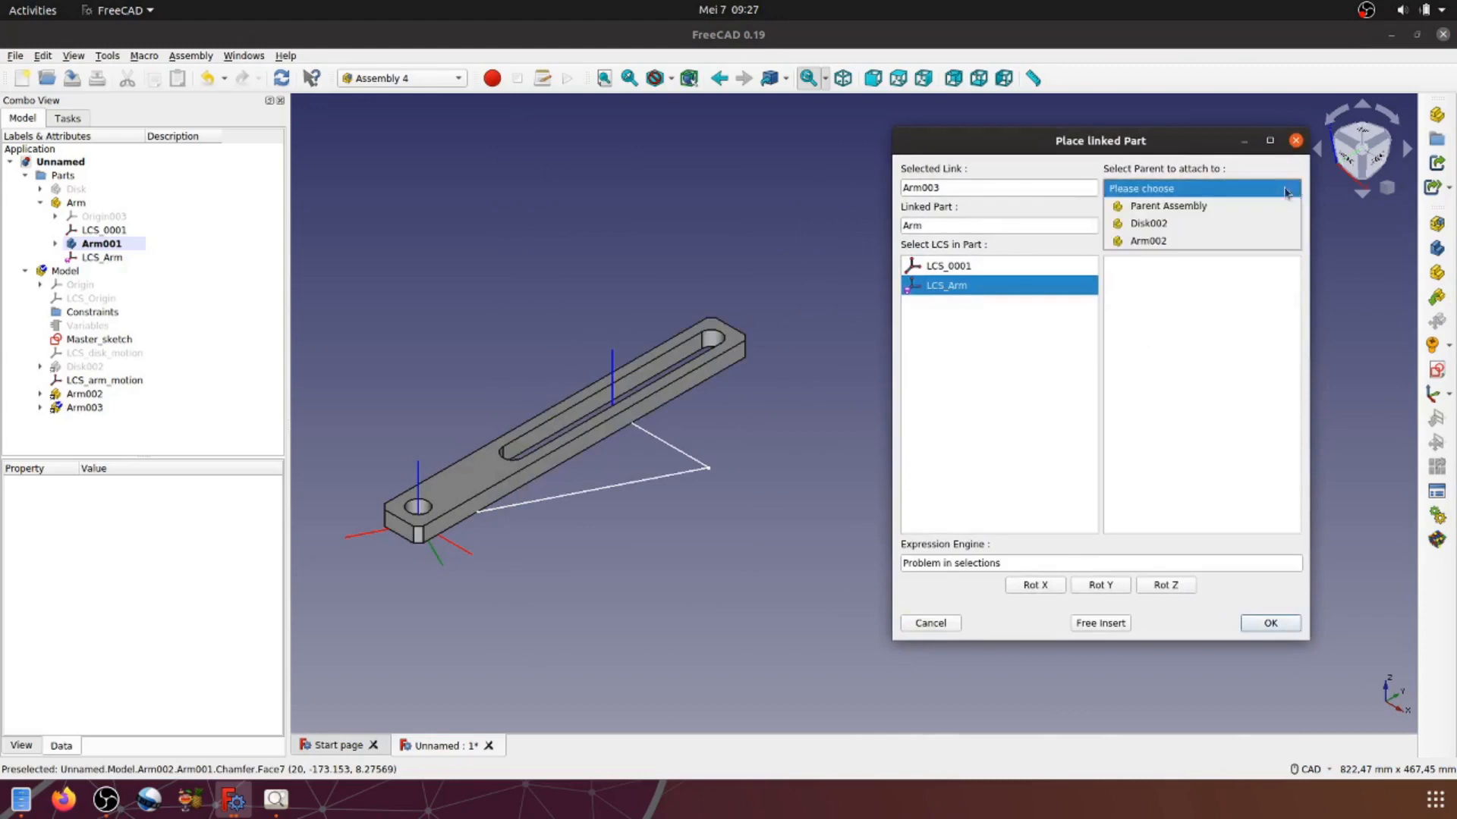
left_click(1167, 209)
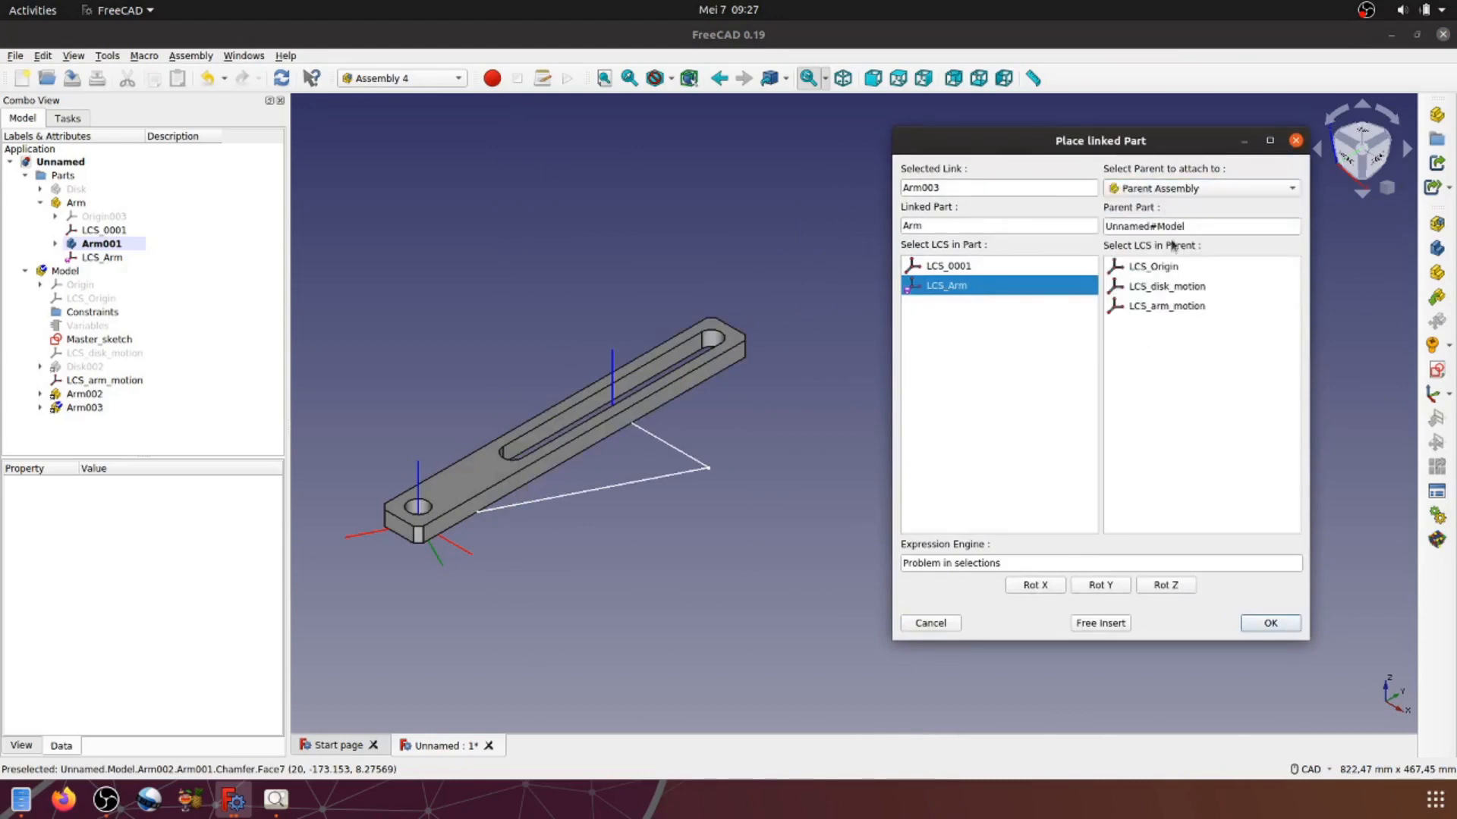
left_click(1172, 308)
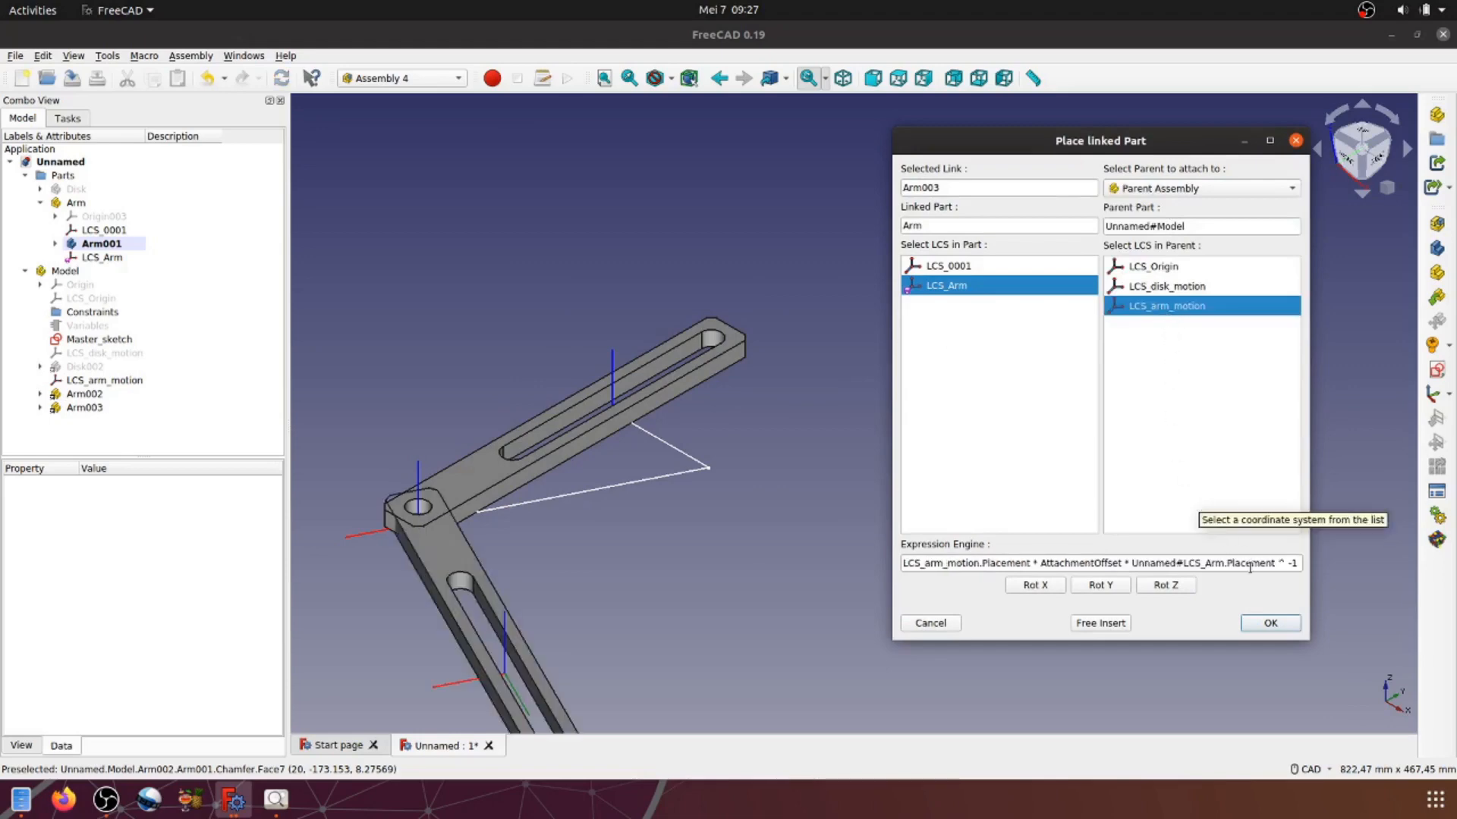
left_click(1269, 624)
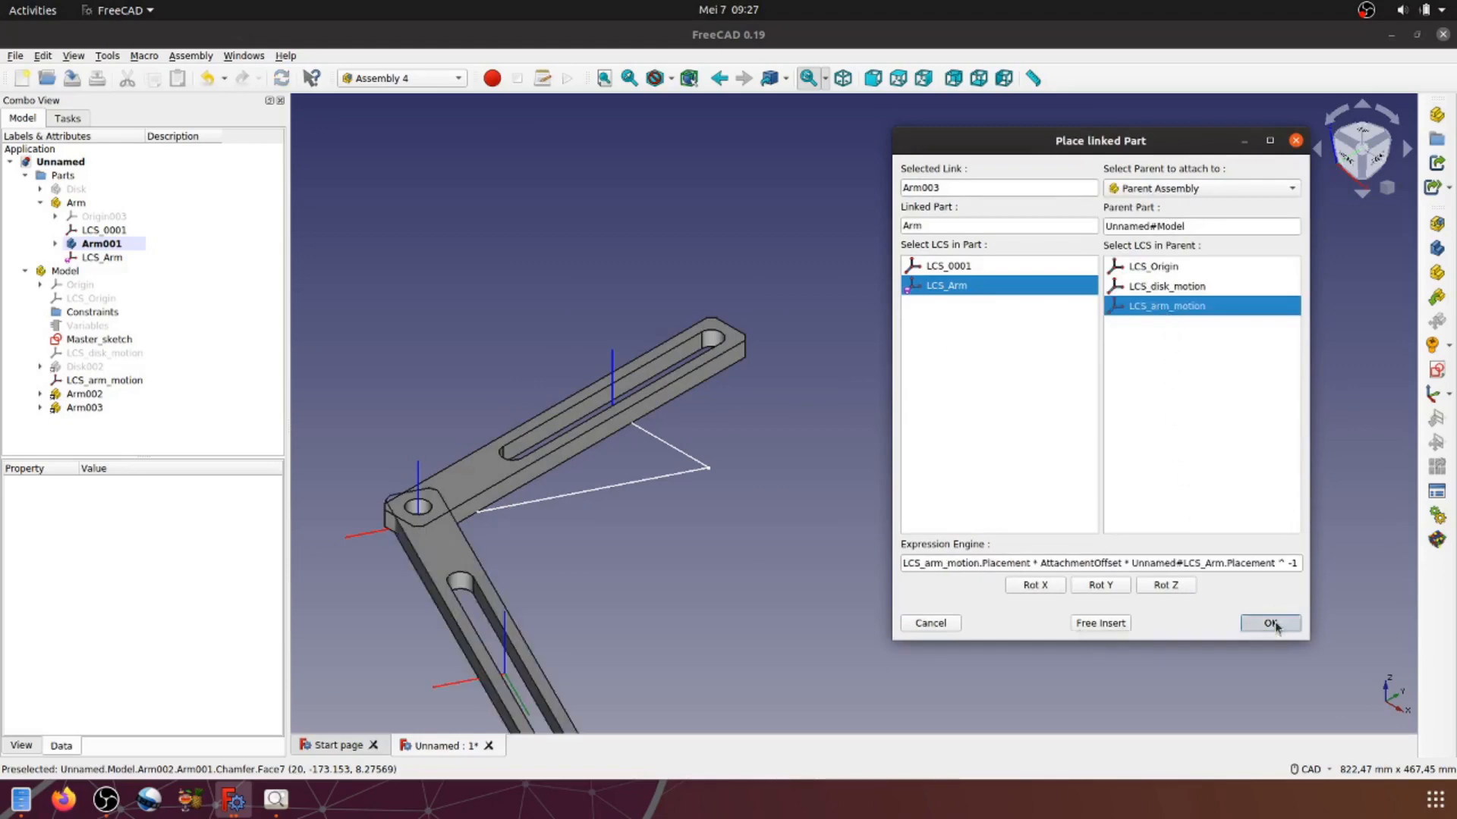
Step: Hide the original Arm part and collapse its branch in the model tree
left_click(1024, 422)
middle_click_drag(981, 387, 1013, 339)
scroll(1013, 345, "down", 2)
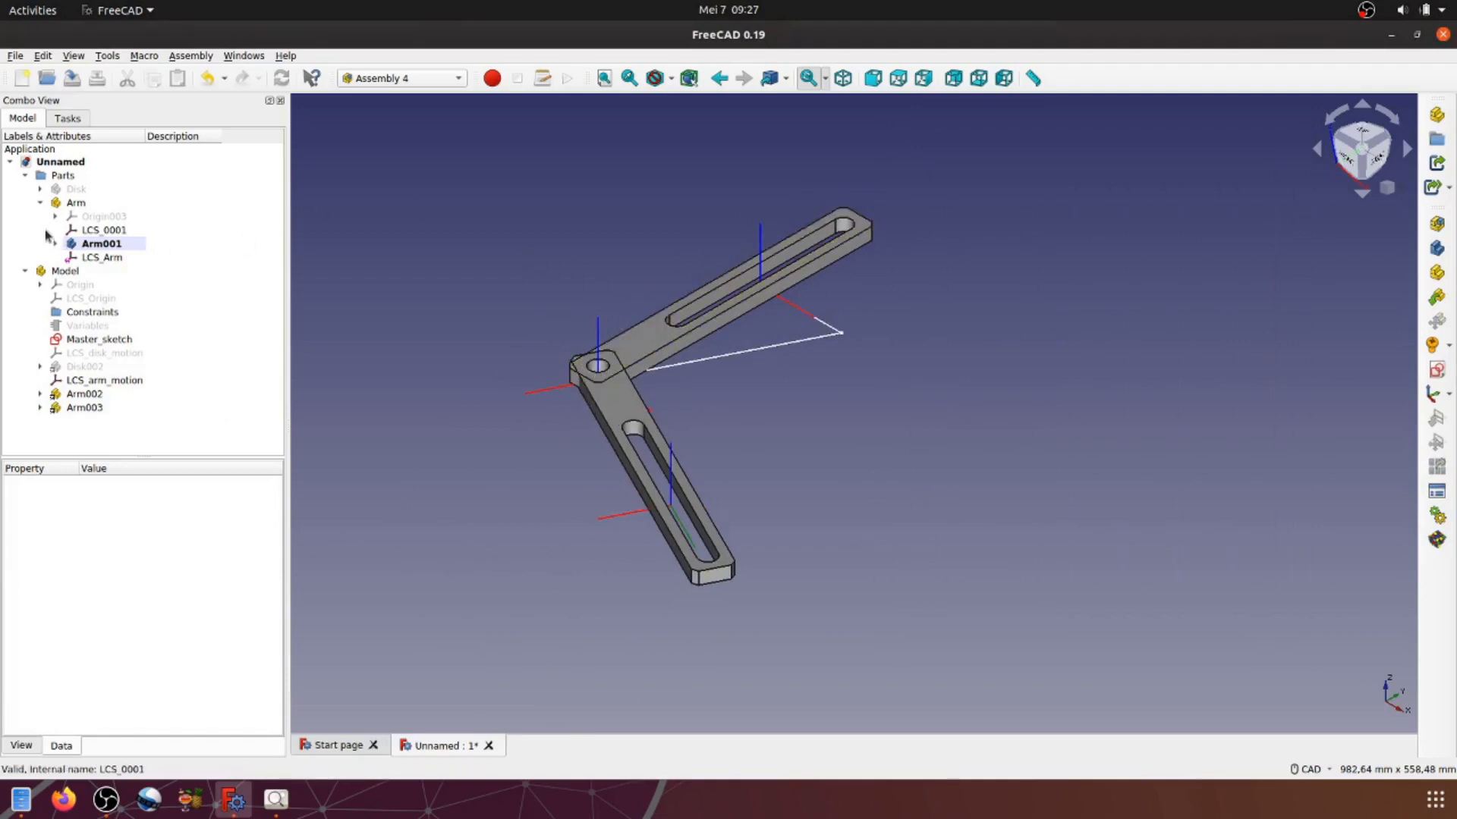
left_click(76, 202)
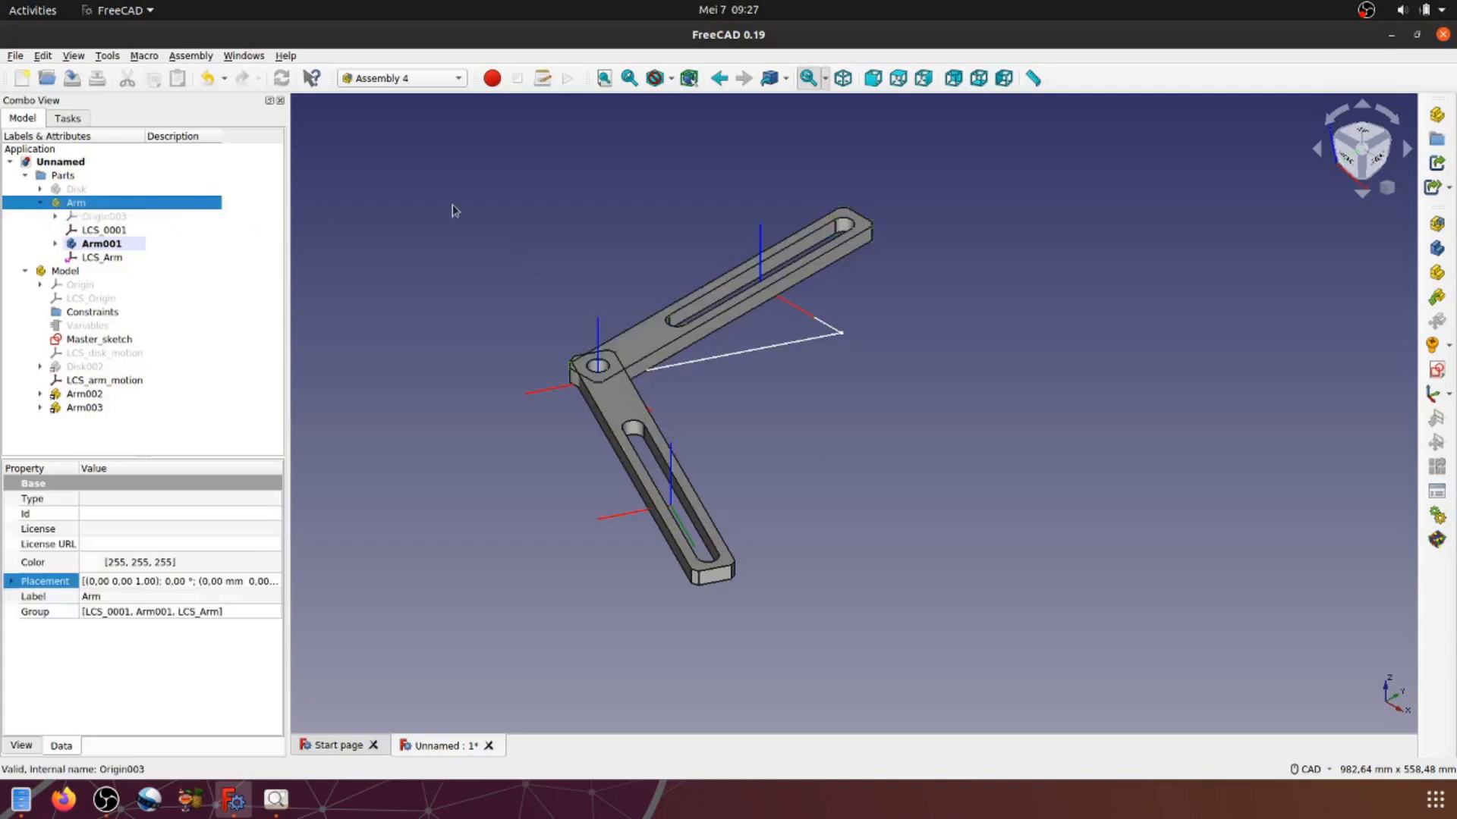
left_click(40, 202)
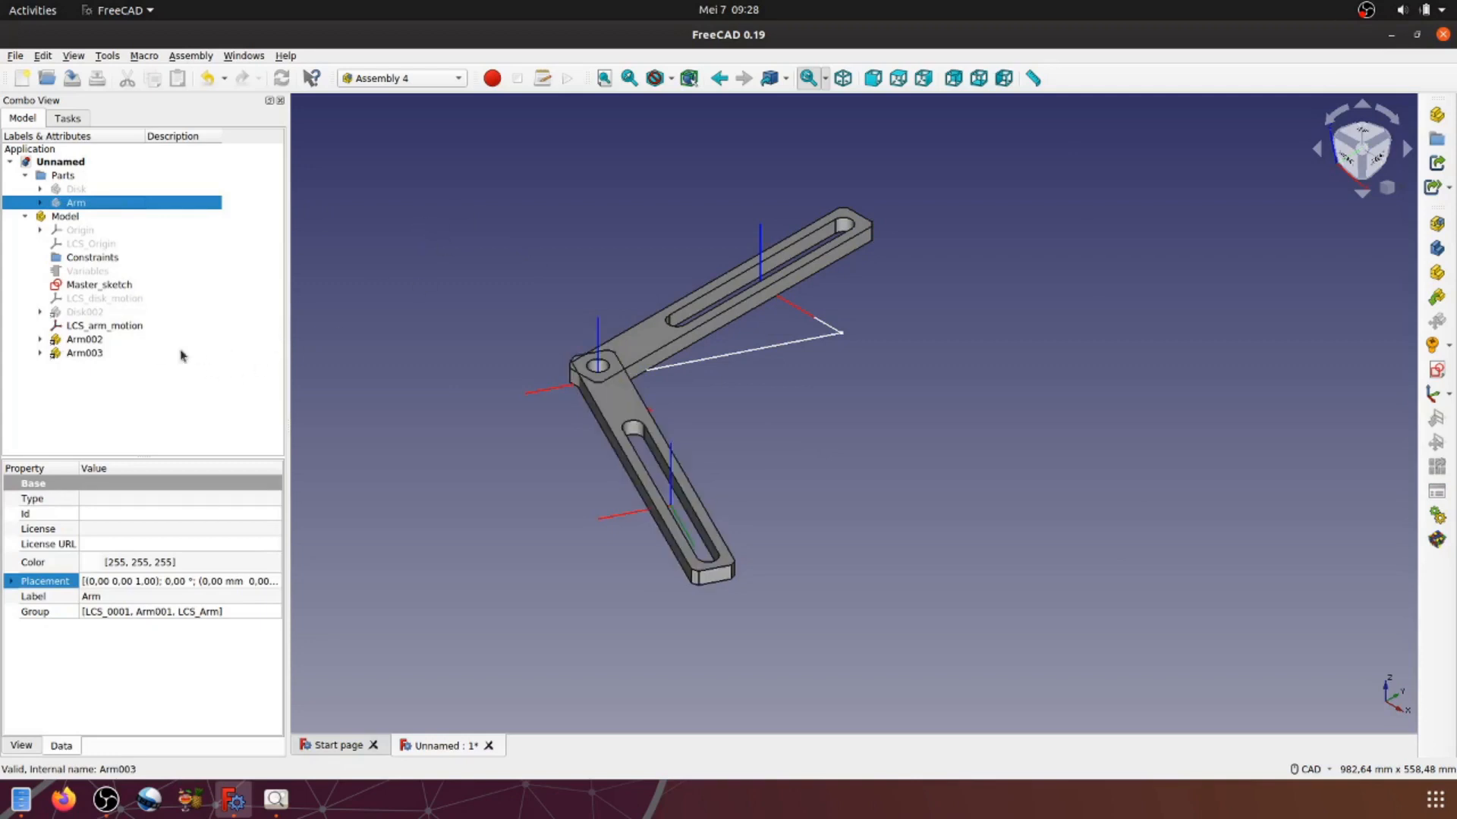
Step: Delete the unattached Arm002 link from the Model assembly
left_click(79, 342)
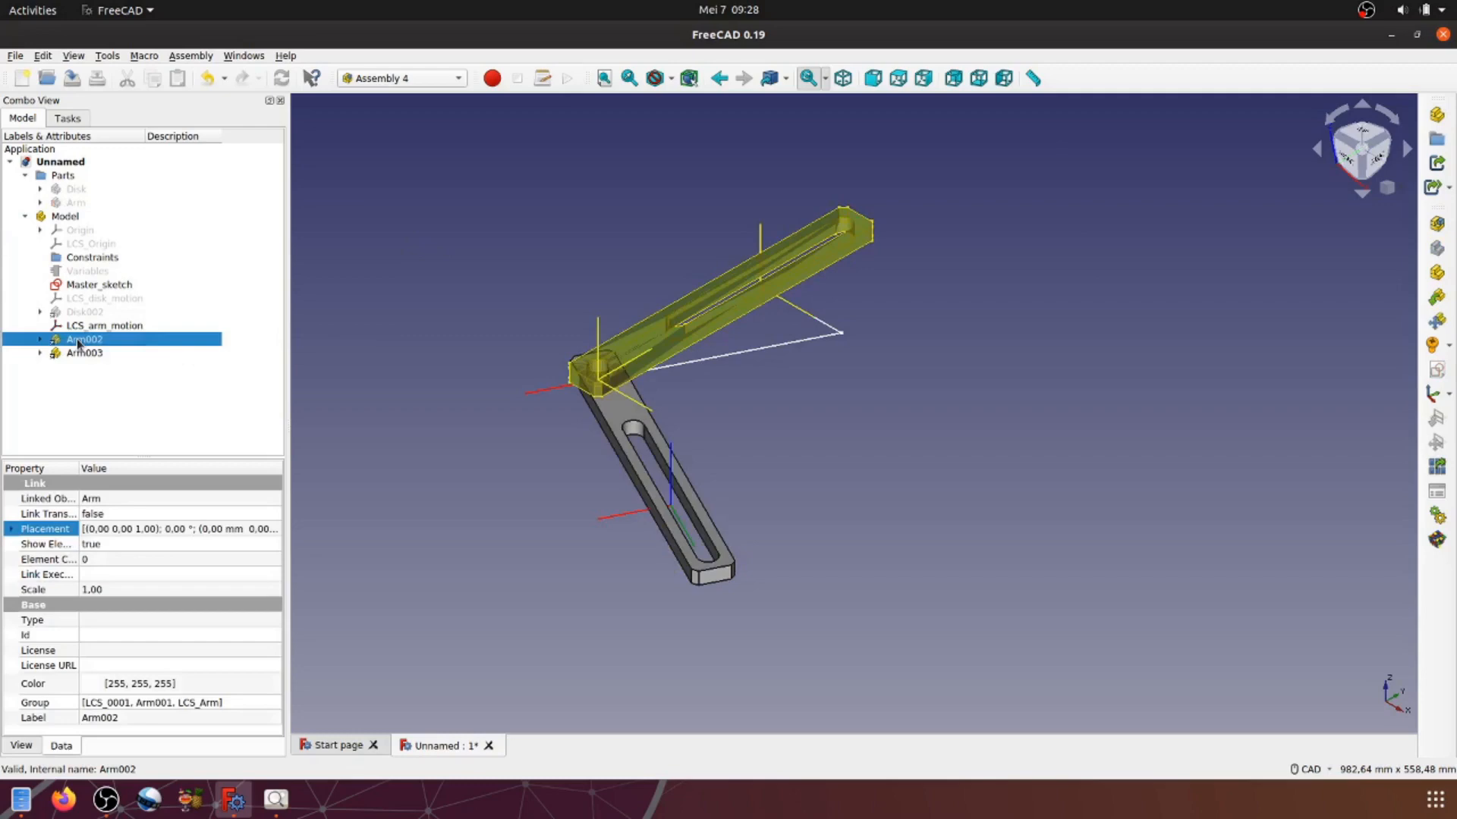
right_click(79, 343)
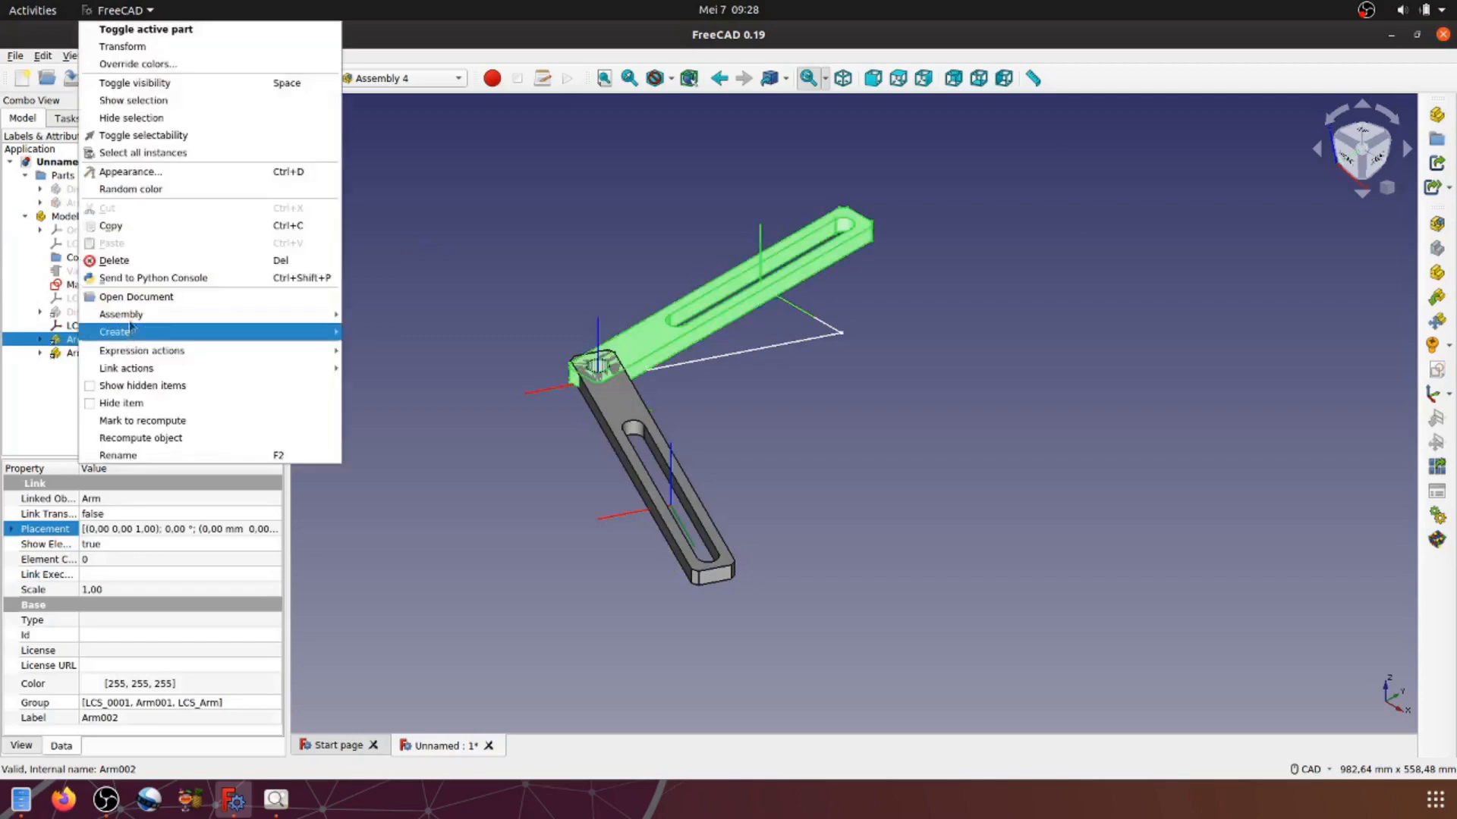
left_click(121, 257)
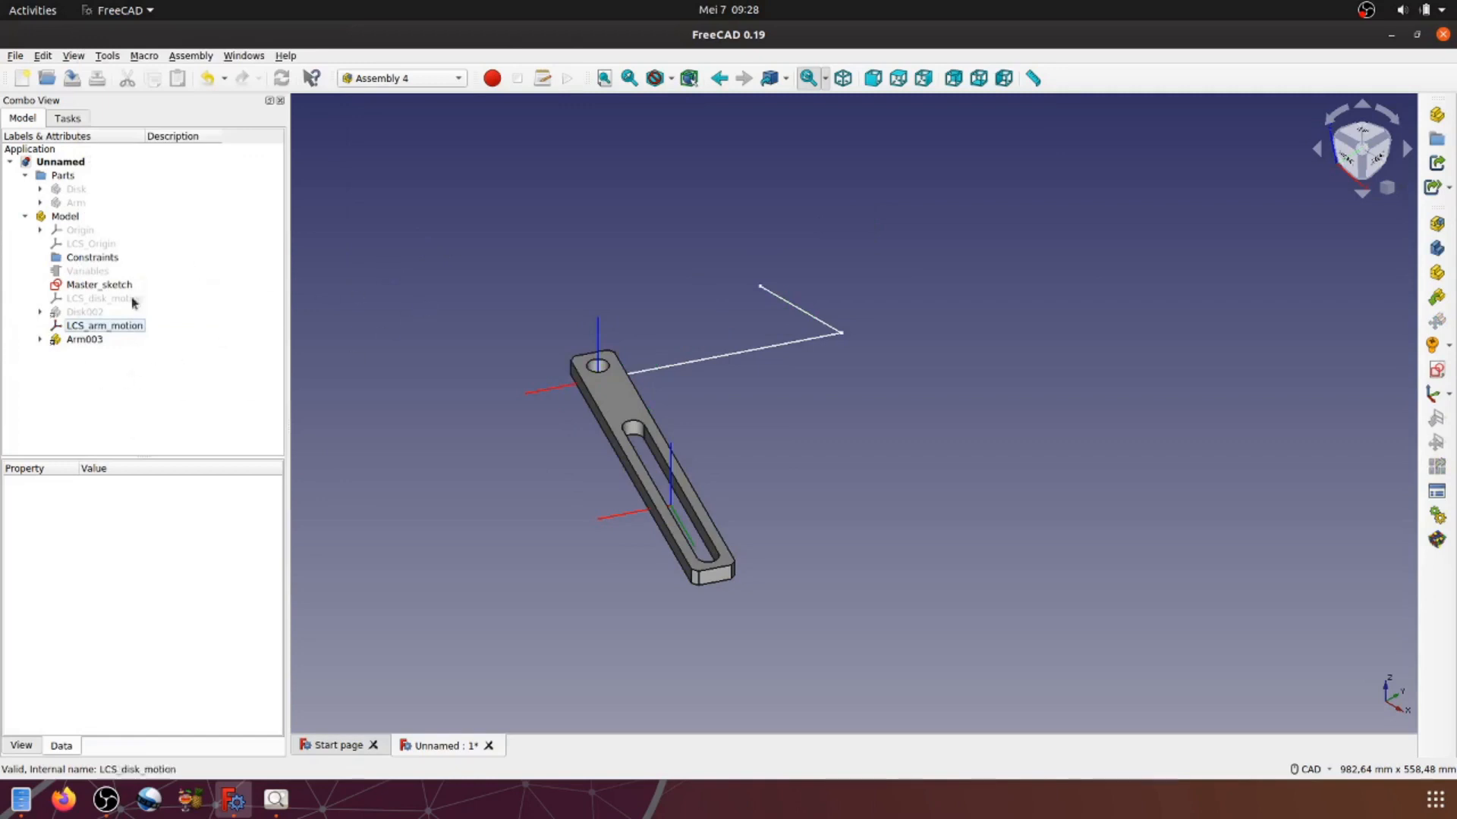
Step: Show the Disk002 link in the Model assembly
left_click(86, 311)
key("space")
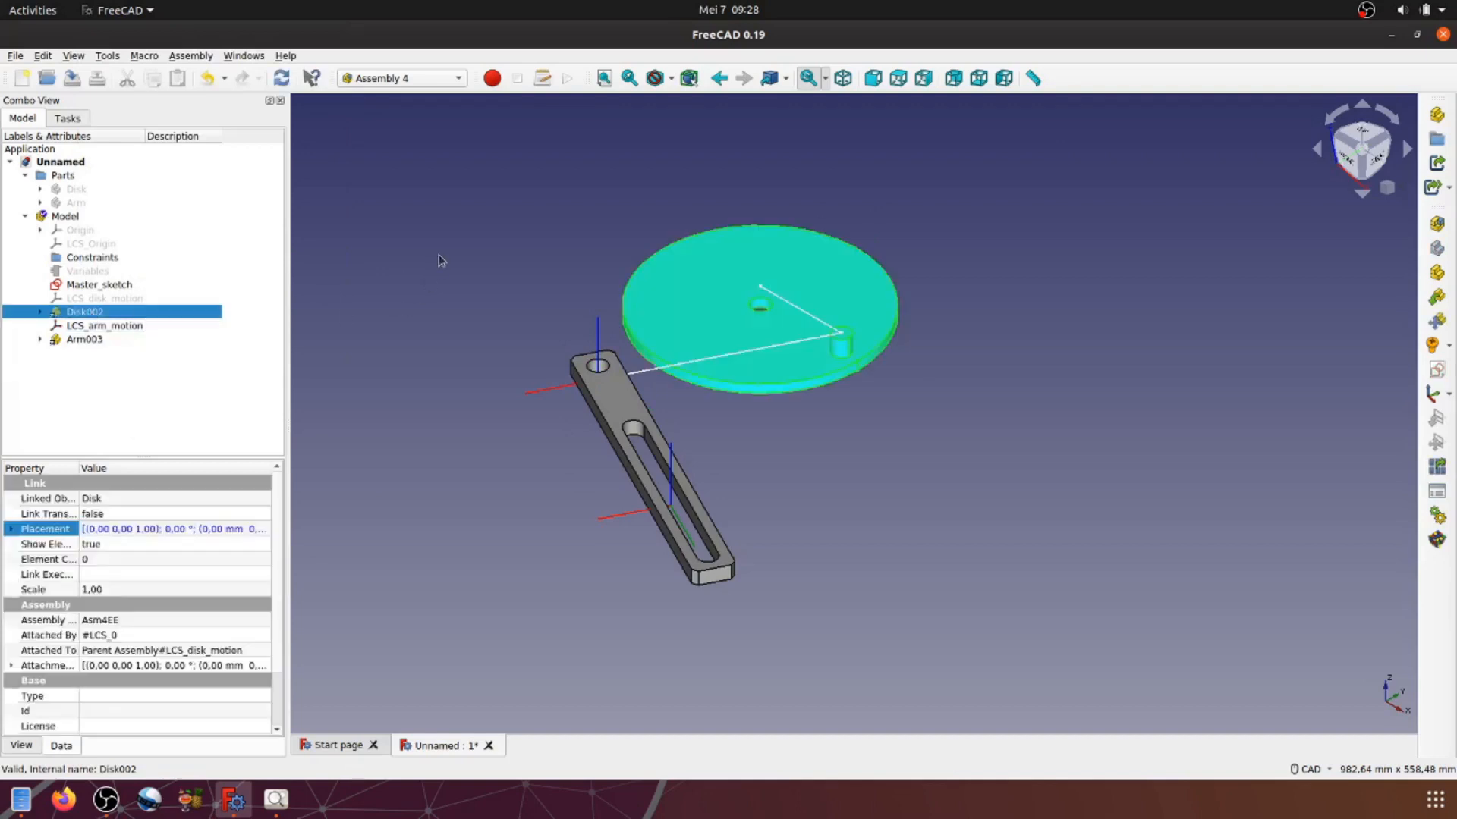
left_click(1022, 460)
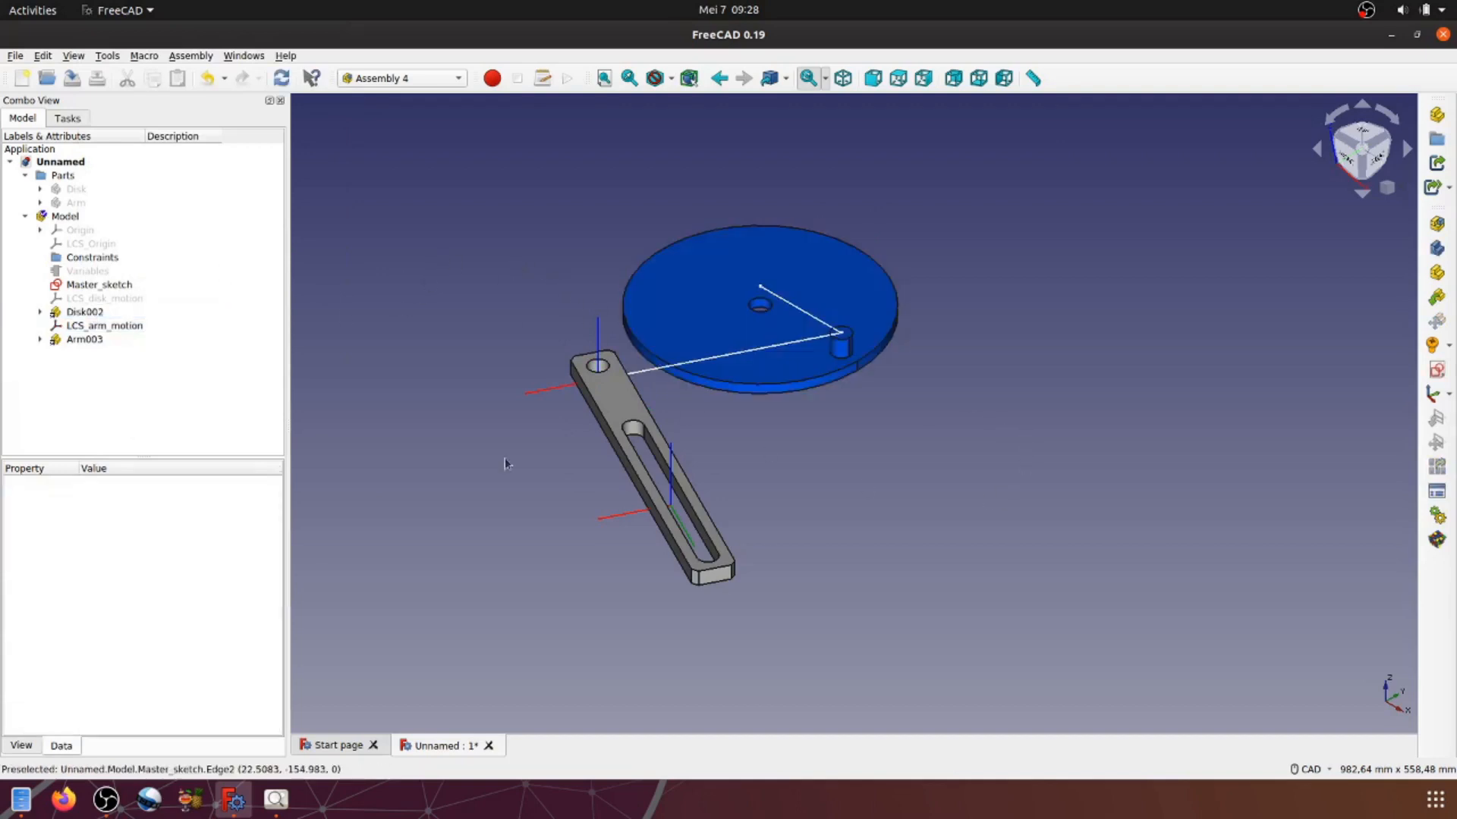
Step: Animate the assembly over the Angle_disk variable from 45 to 360 in steps of 1, and close the animation when done
middle_click_drag(511, 569, 499, 450)
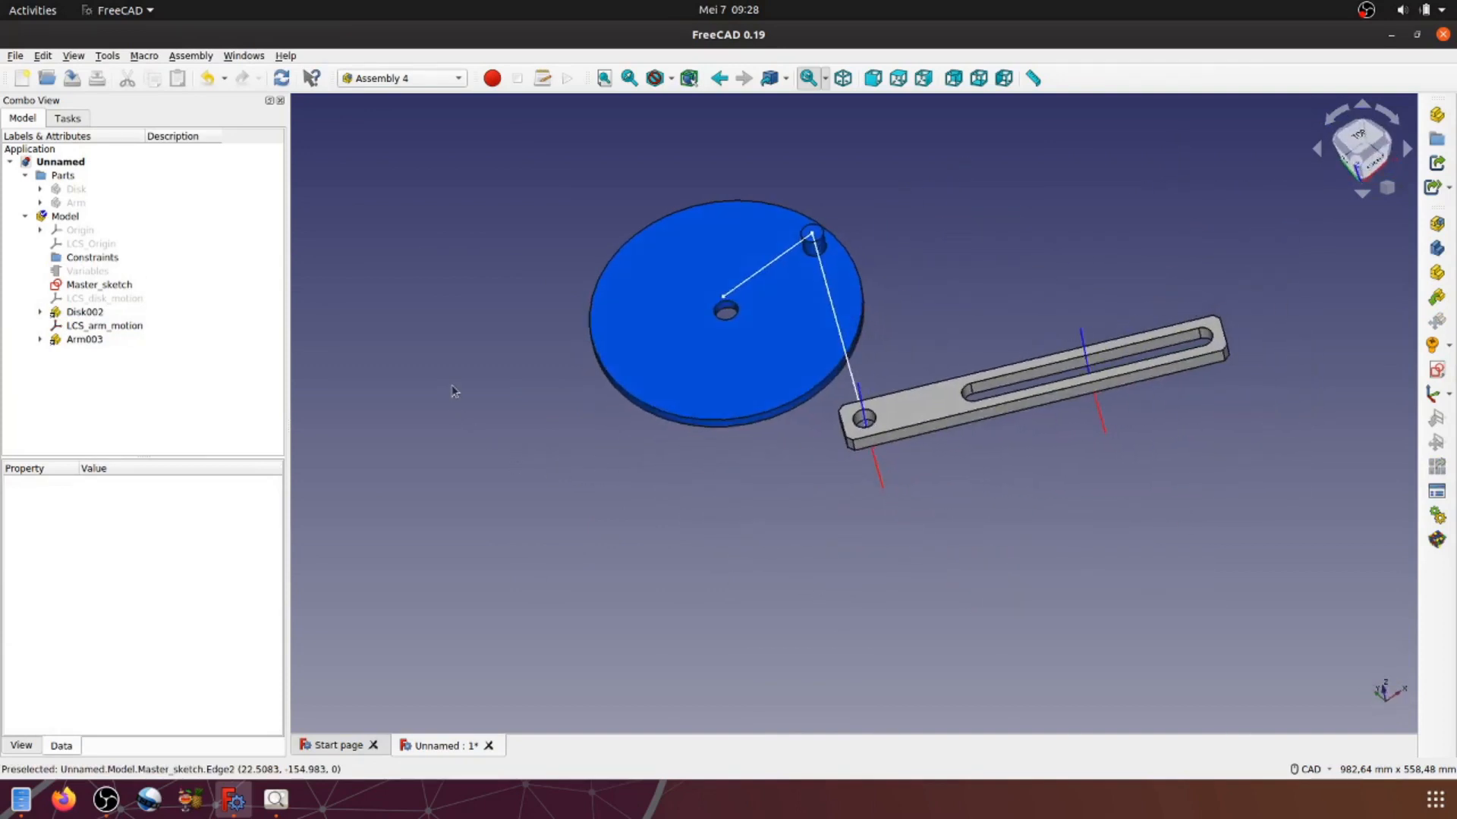
left_click(843, 78)
scroll(1101, 413, "up", 2)
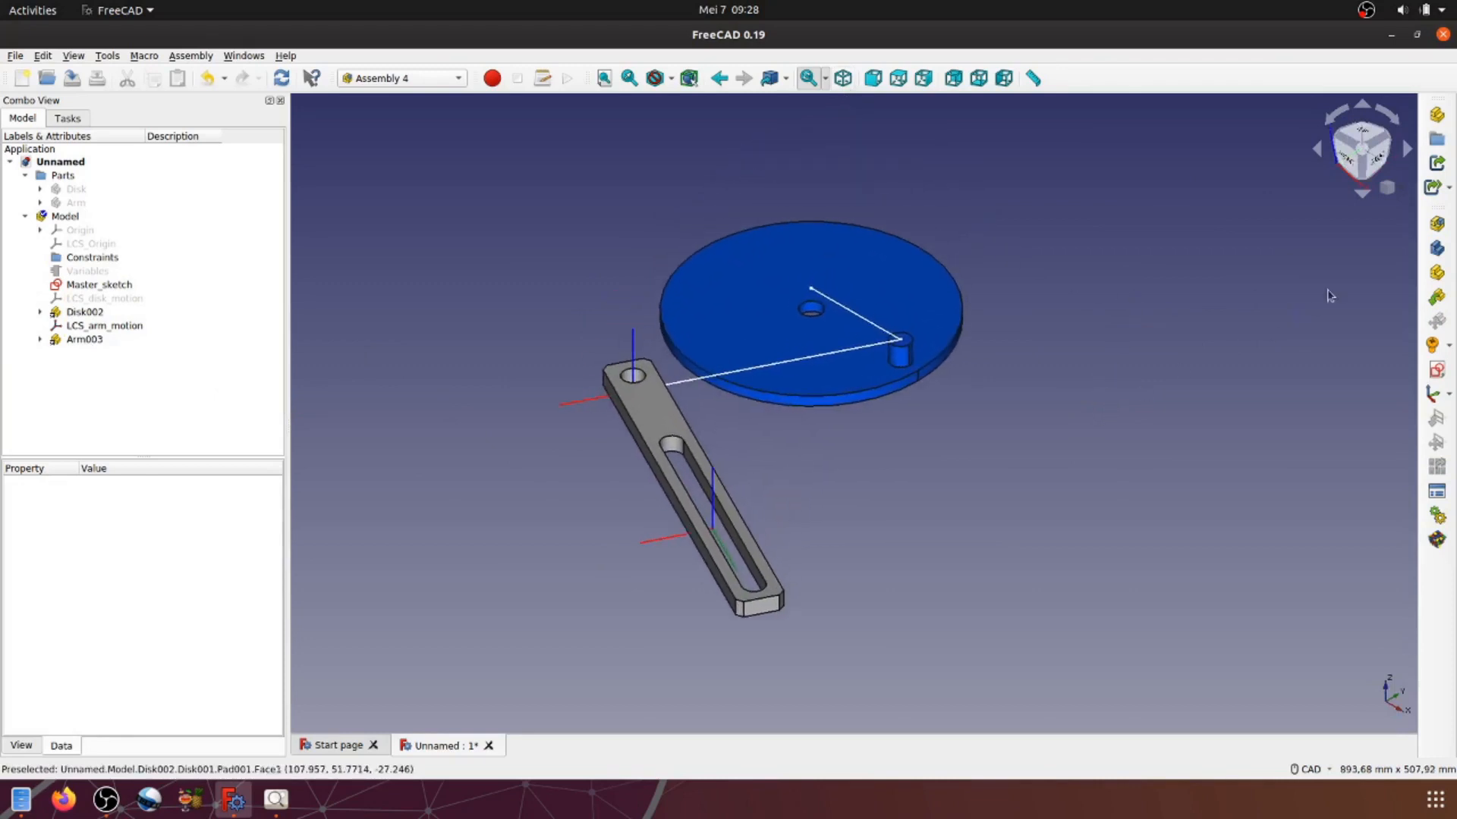
left_click(1436, 516)
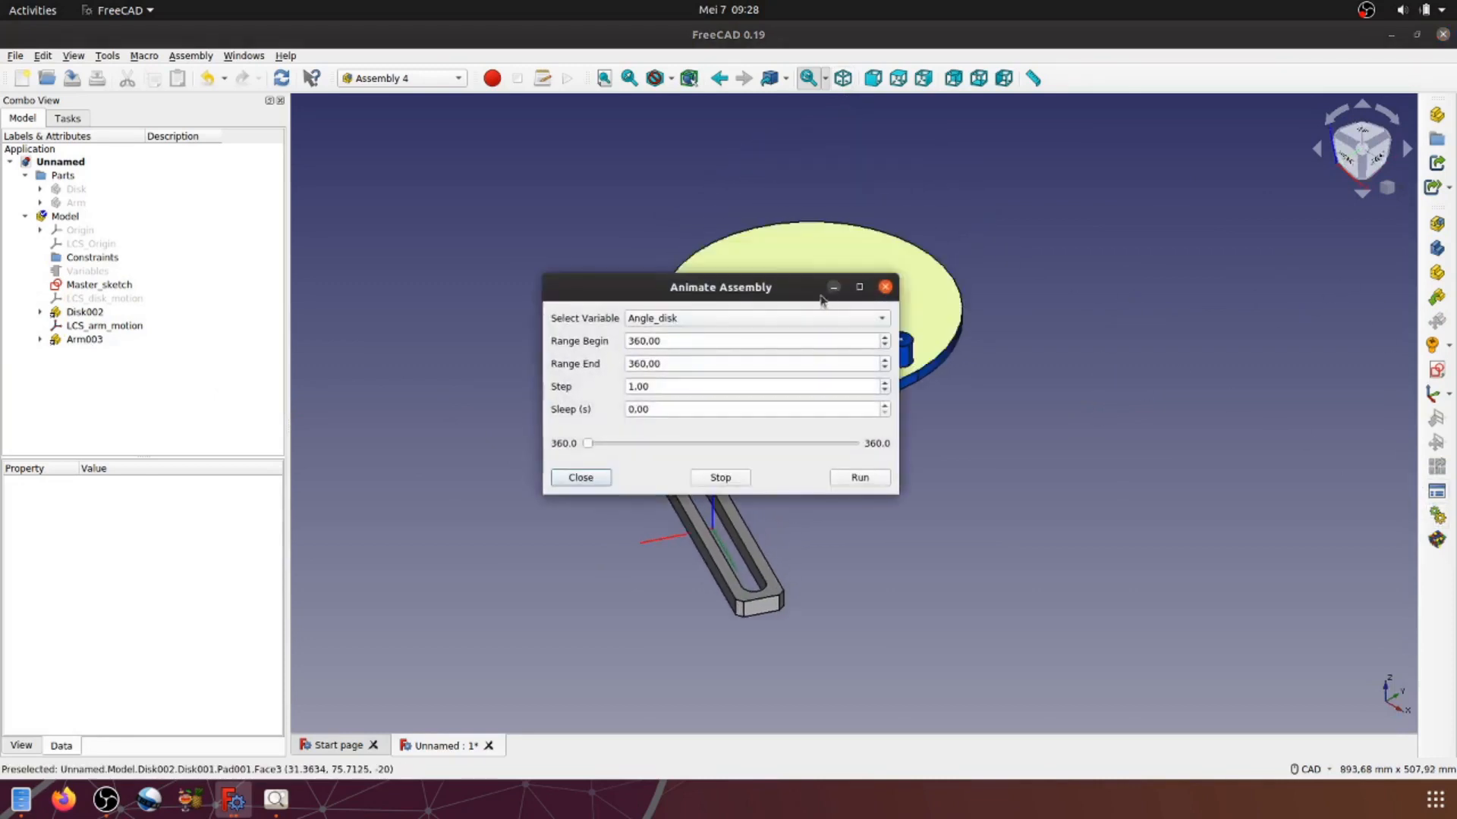
left_click_drag(827, 285, 1315, 358)
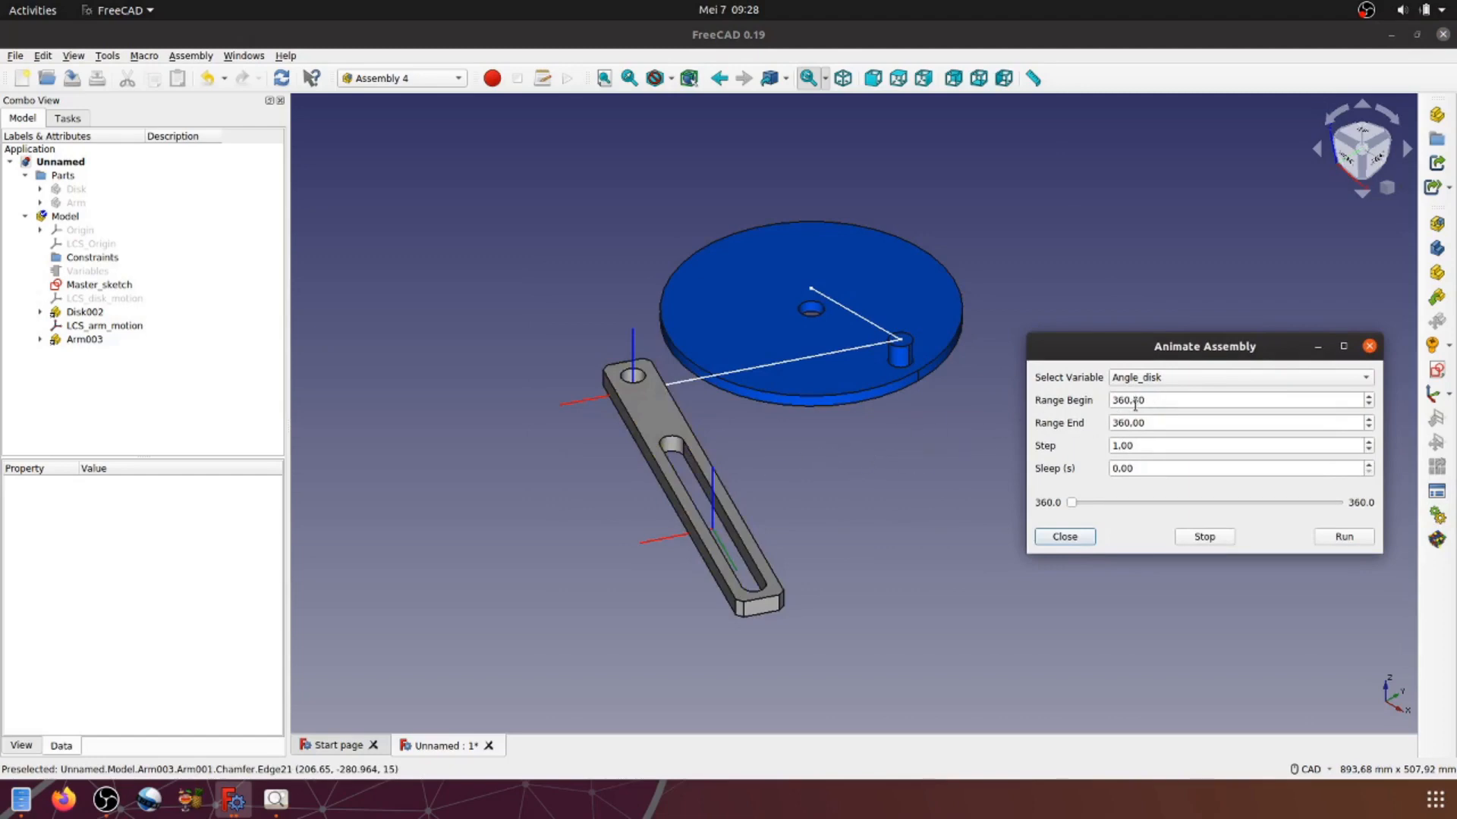
left_click_drag(1152, 397, 1104, 401)
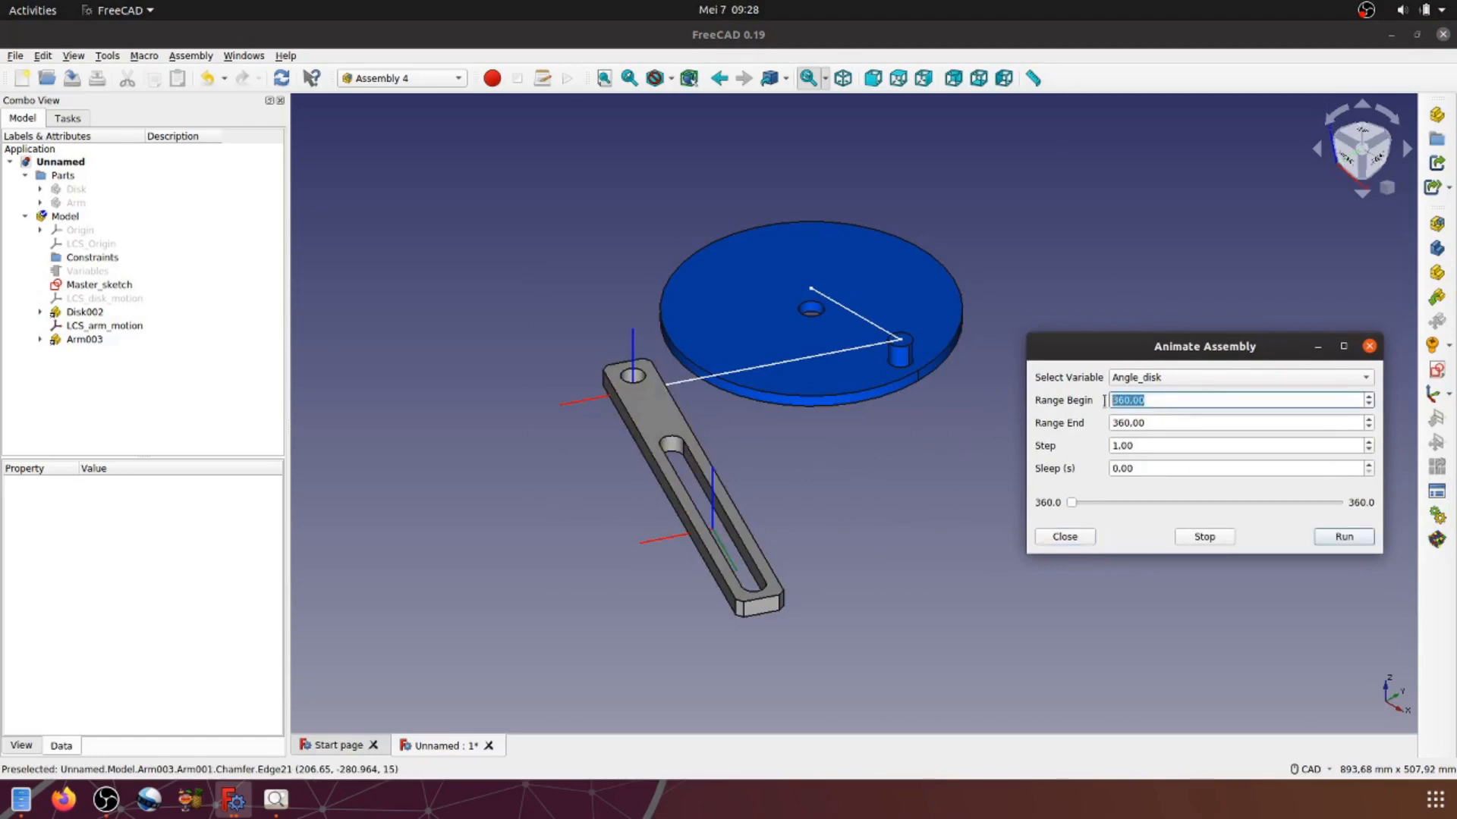
type("45")
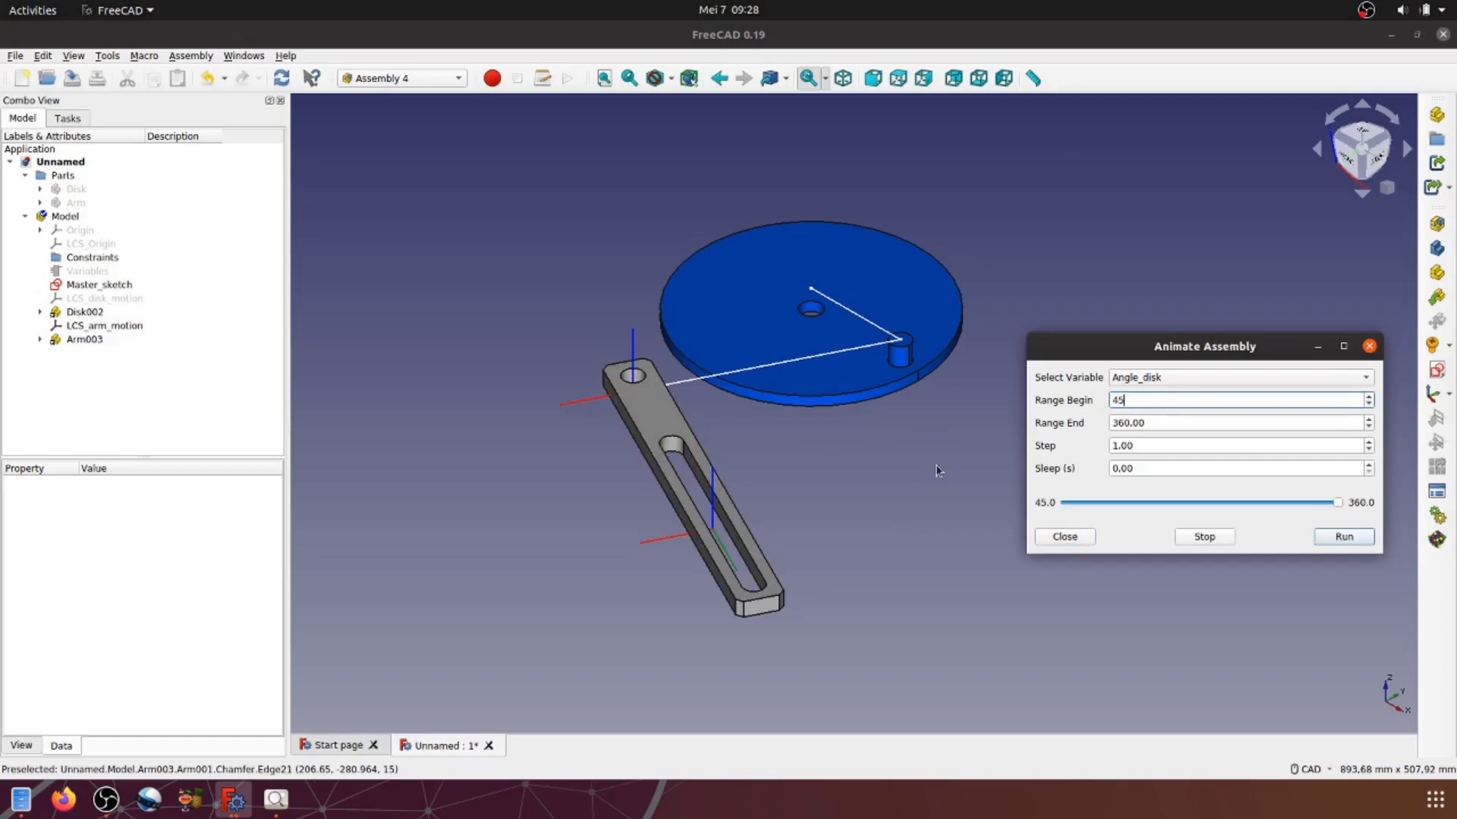
left_click(1353, 542)
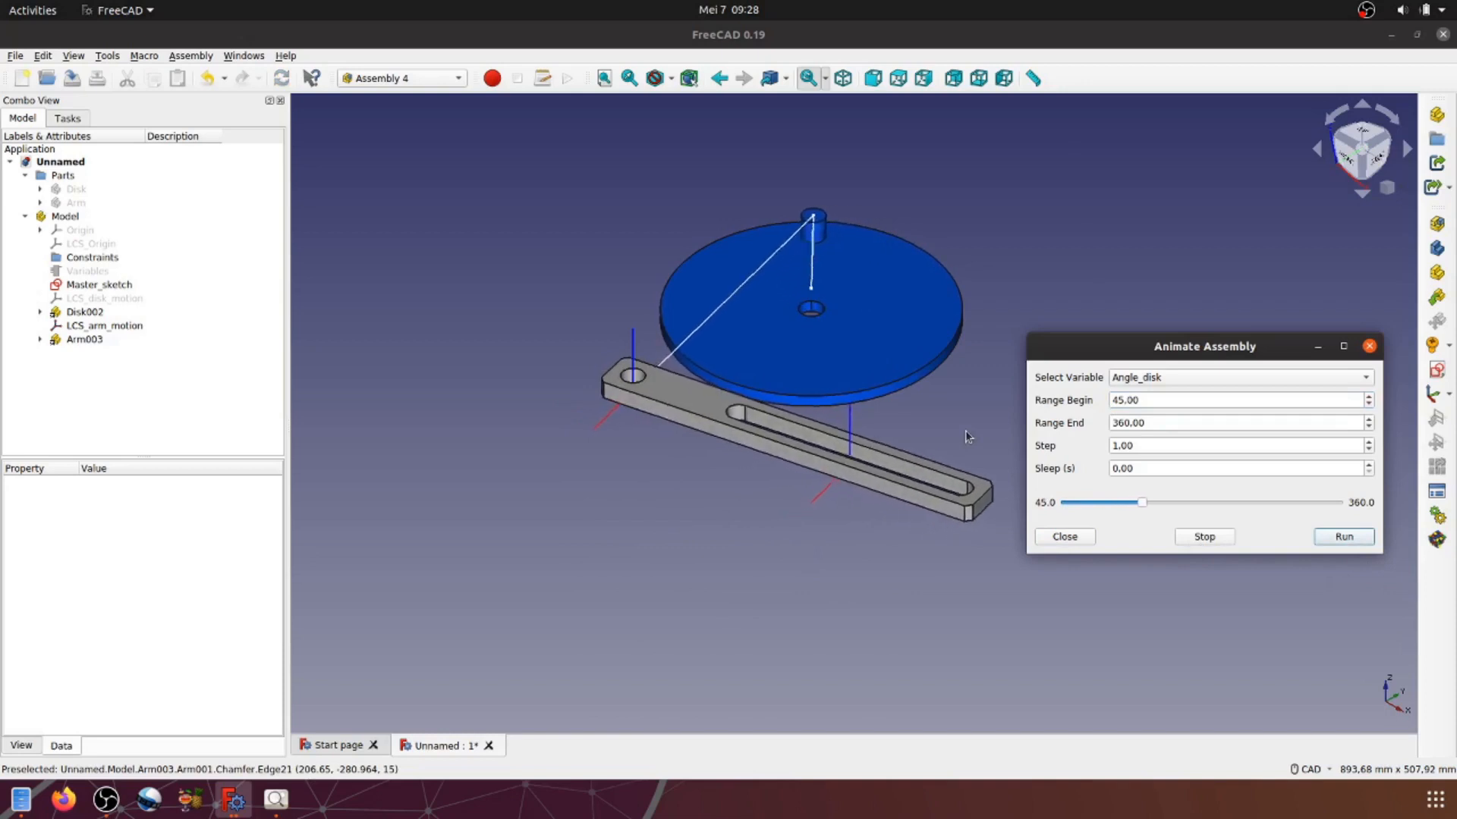
middle_click_drag(819, 558, 714, 540)
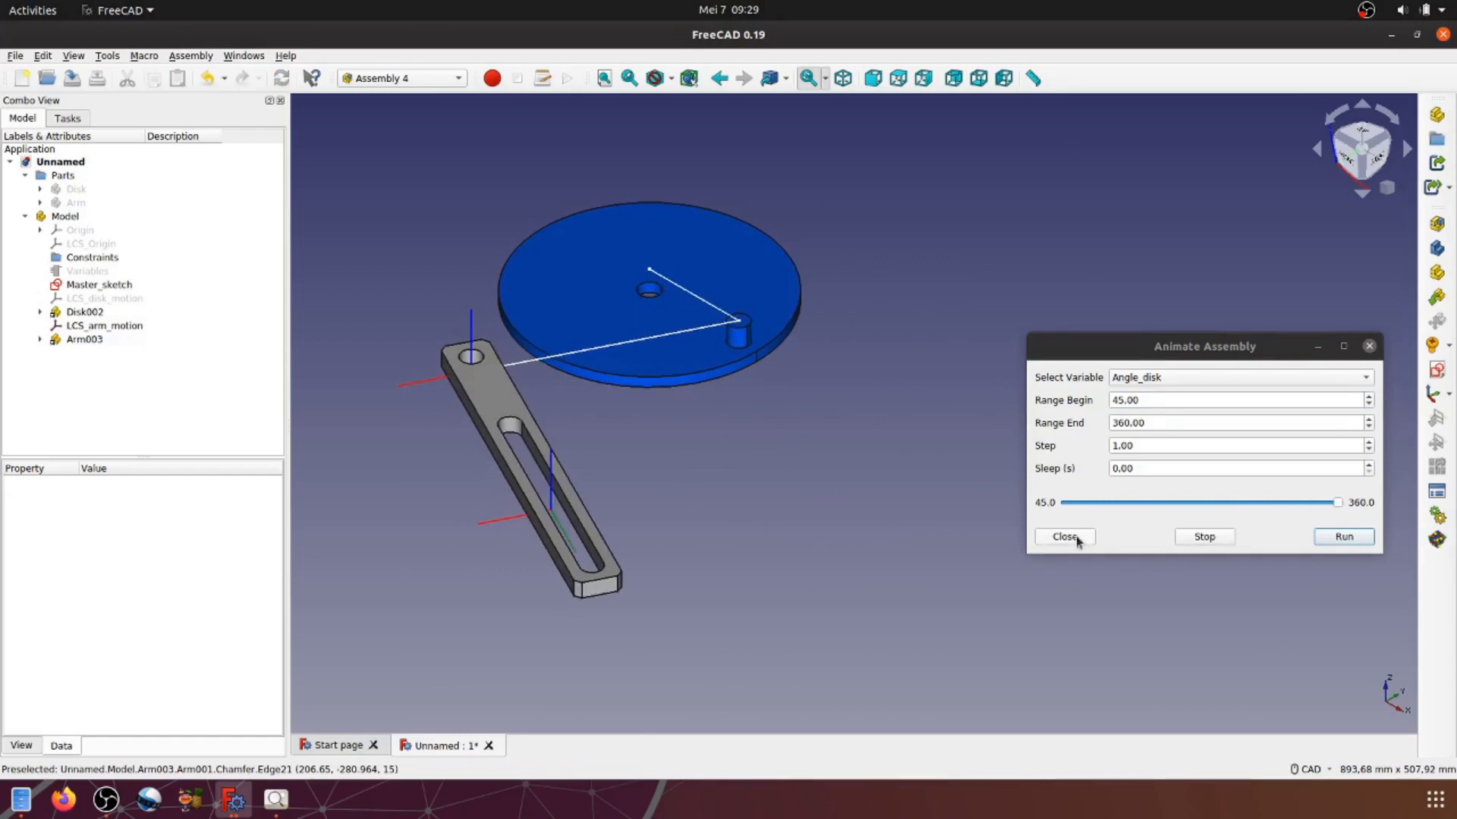
left_click(1075, 537)
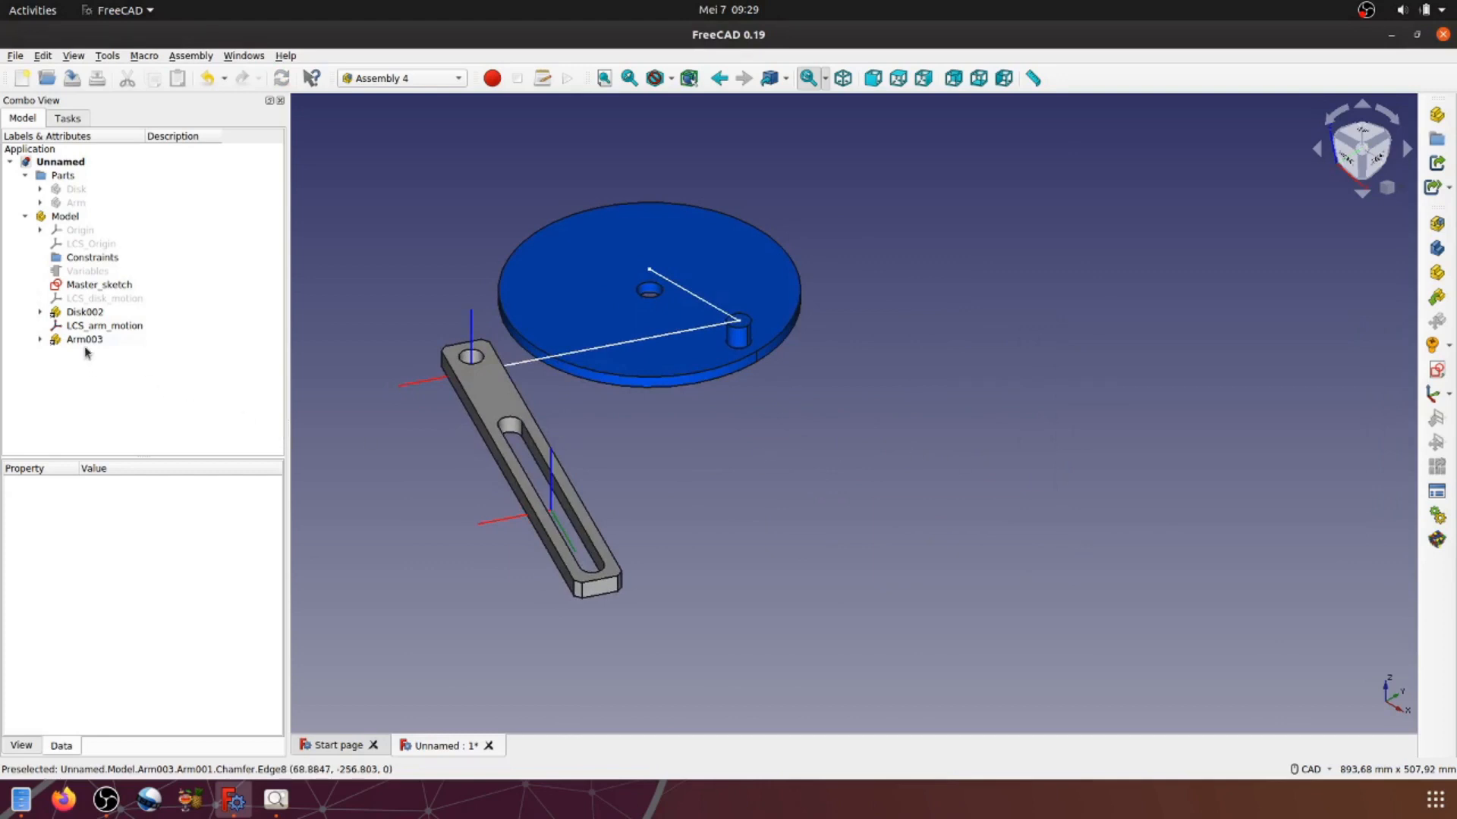
Step: Delete the attached Arm003 link from the Model assembly
middle_click_drag(907, 452, 1038, 436)
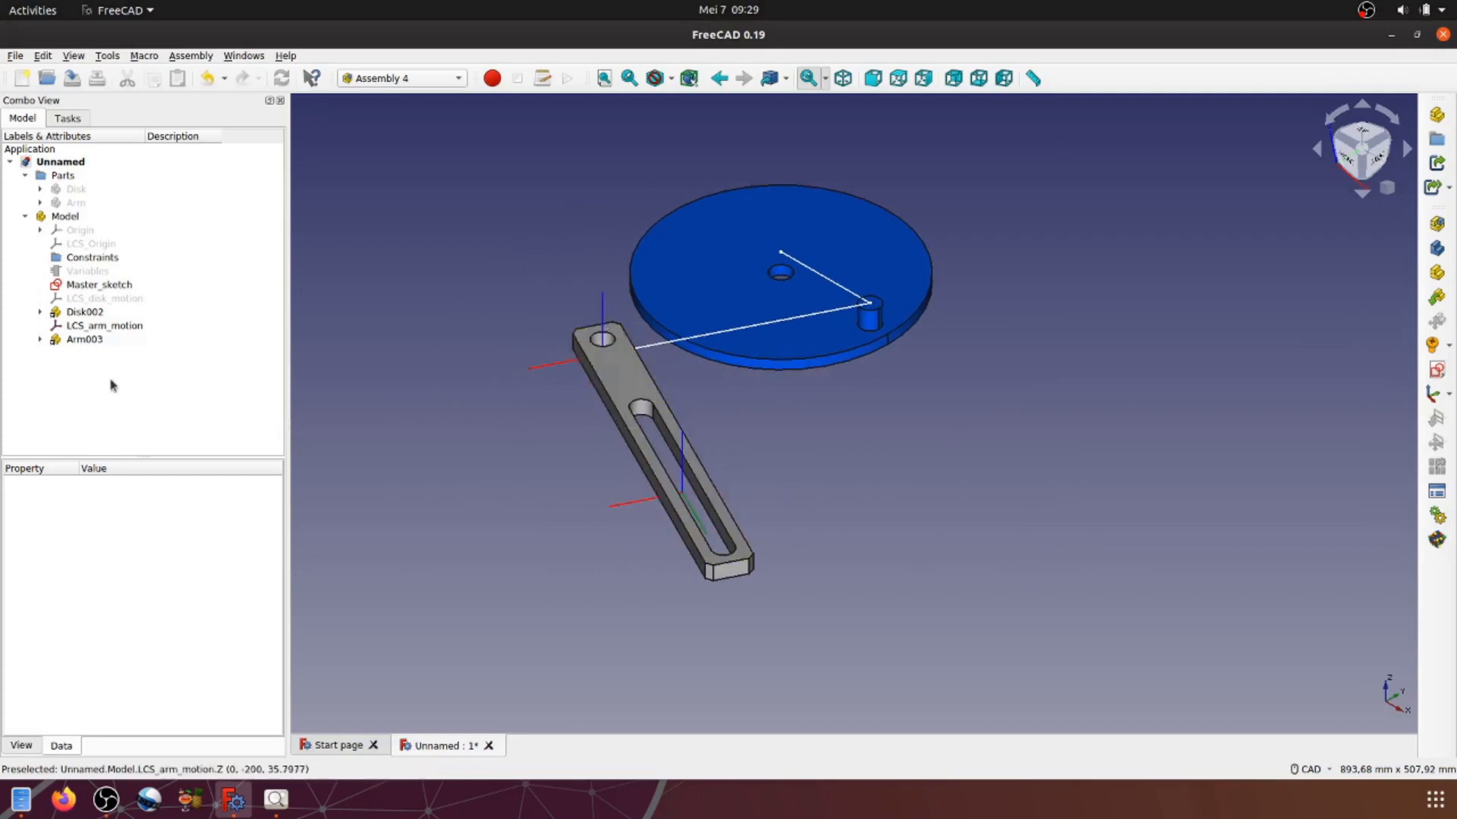
right_click(89, 343)
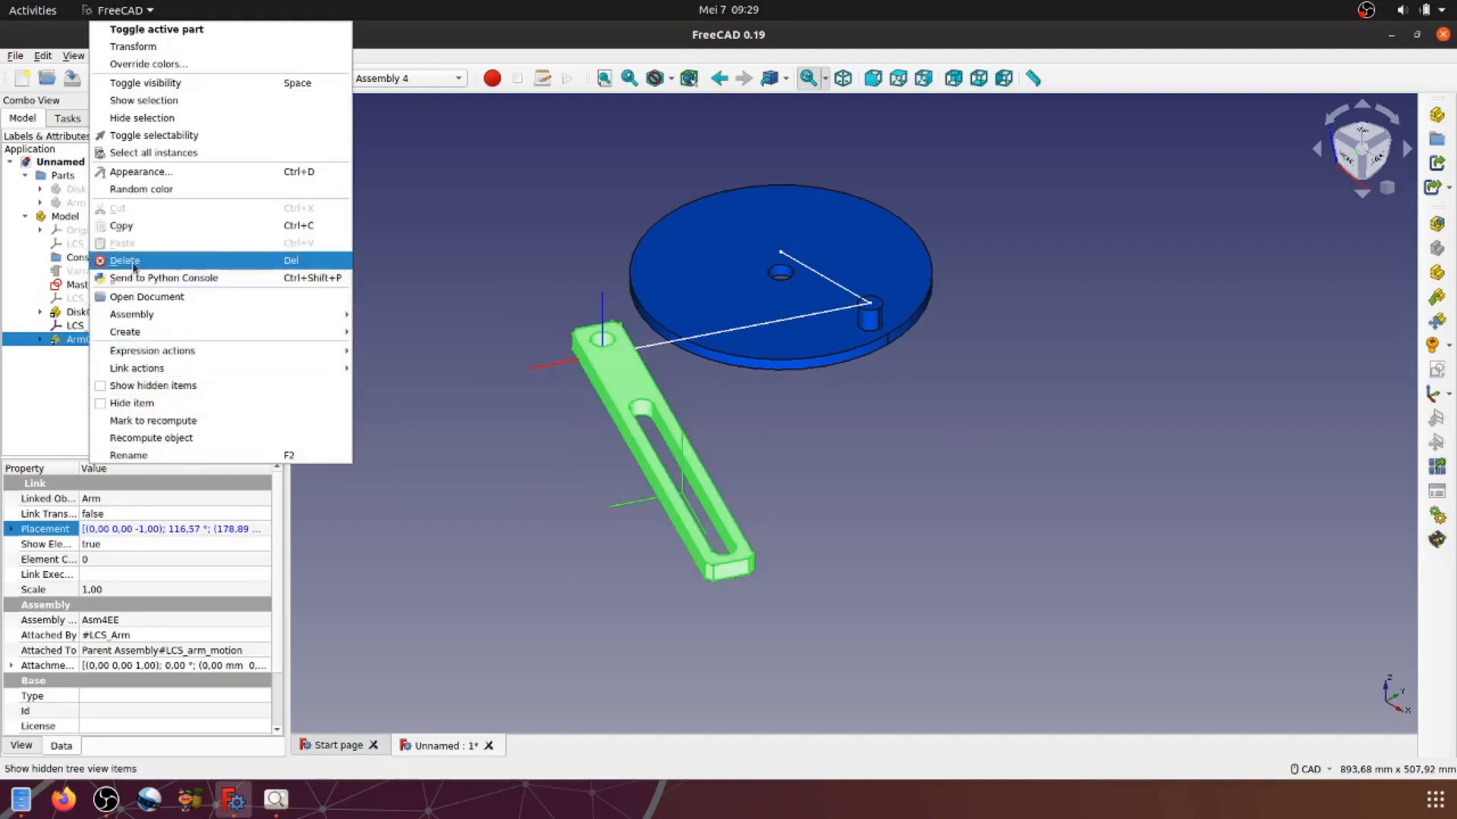
left_click(126, 261)
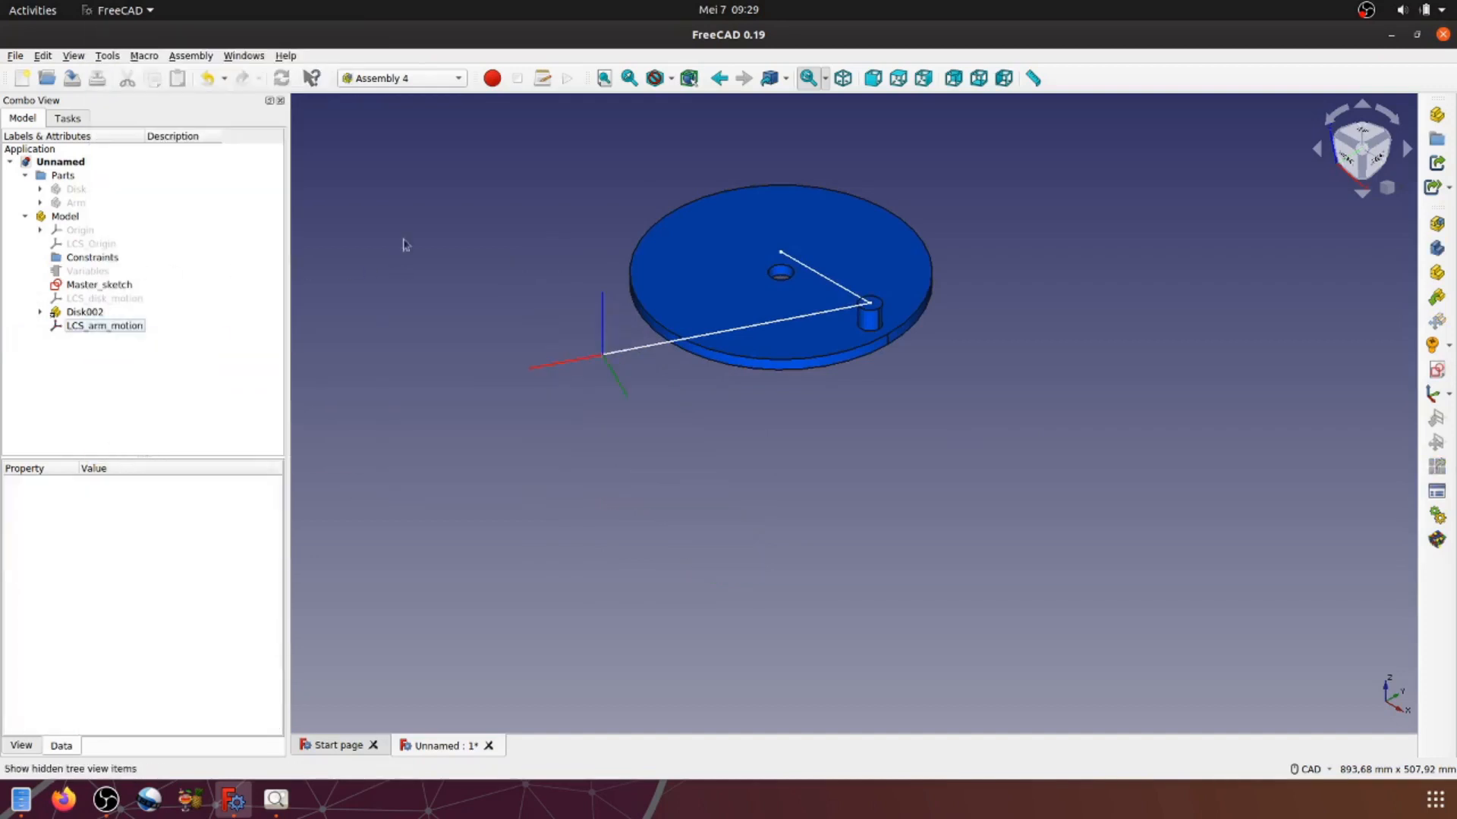
Step: Show the original Arm part over the disk
left_click(79, 204)
key("space")
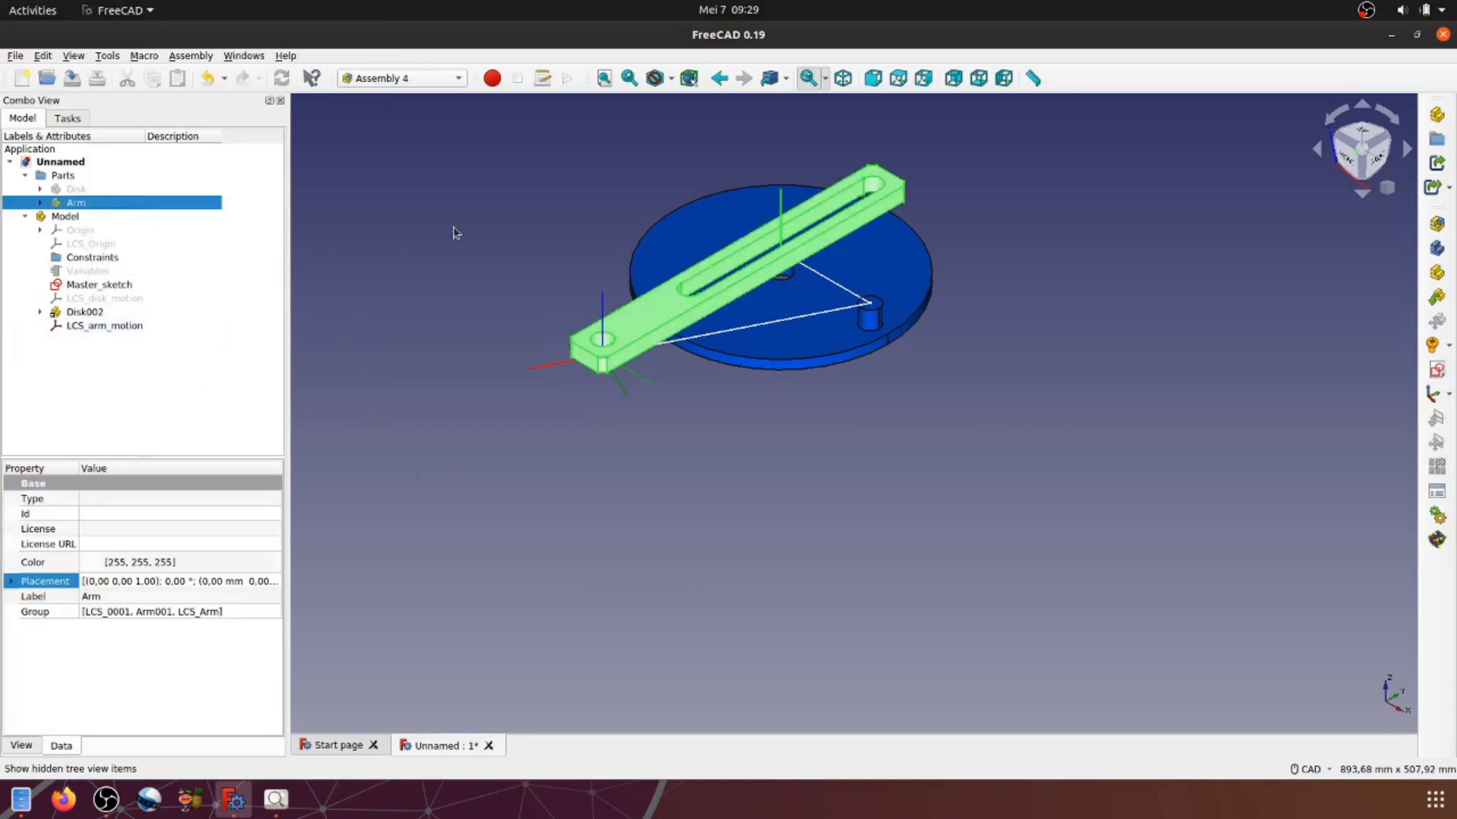
left_click(909, 487)
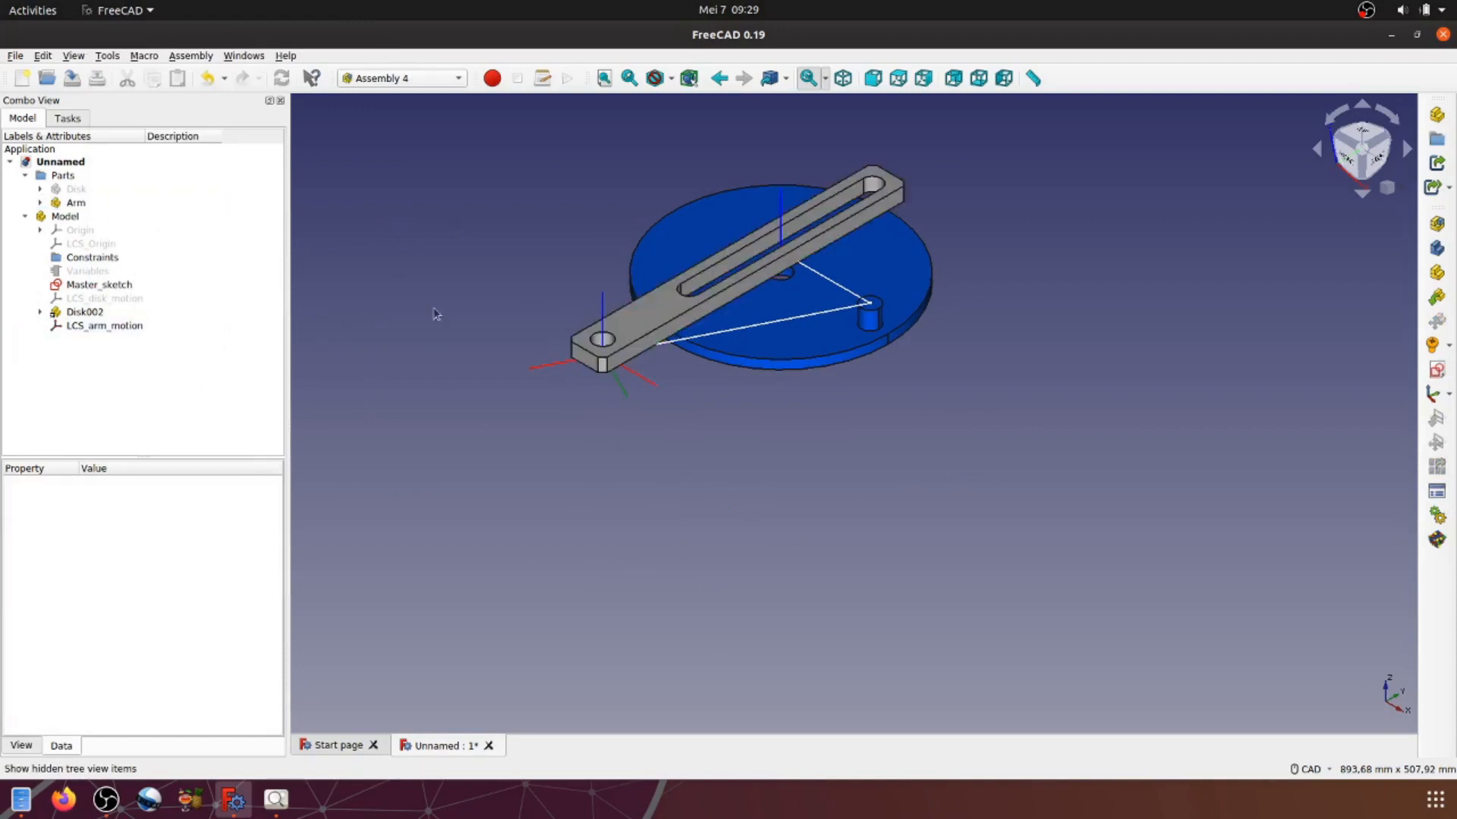
scroll(1149, 429, "up", 4)
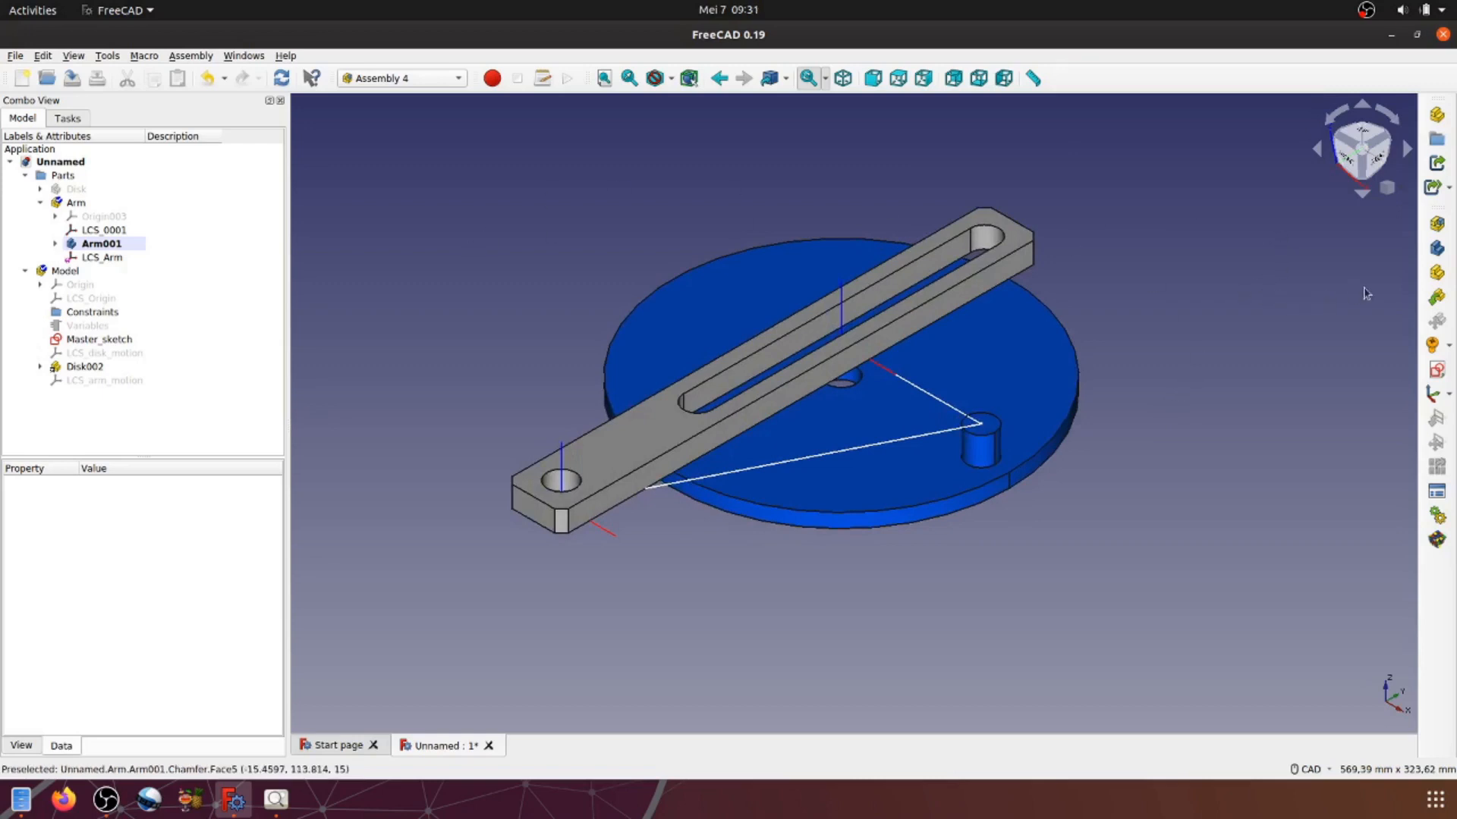
Step: Insert a fresh link of the Arm part into the Model assembly
left_click(1438, 298)
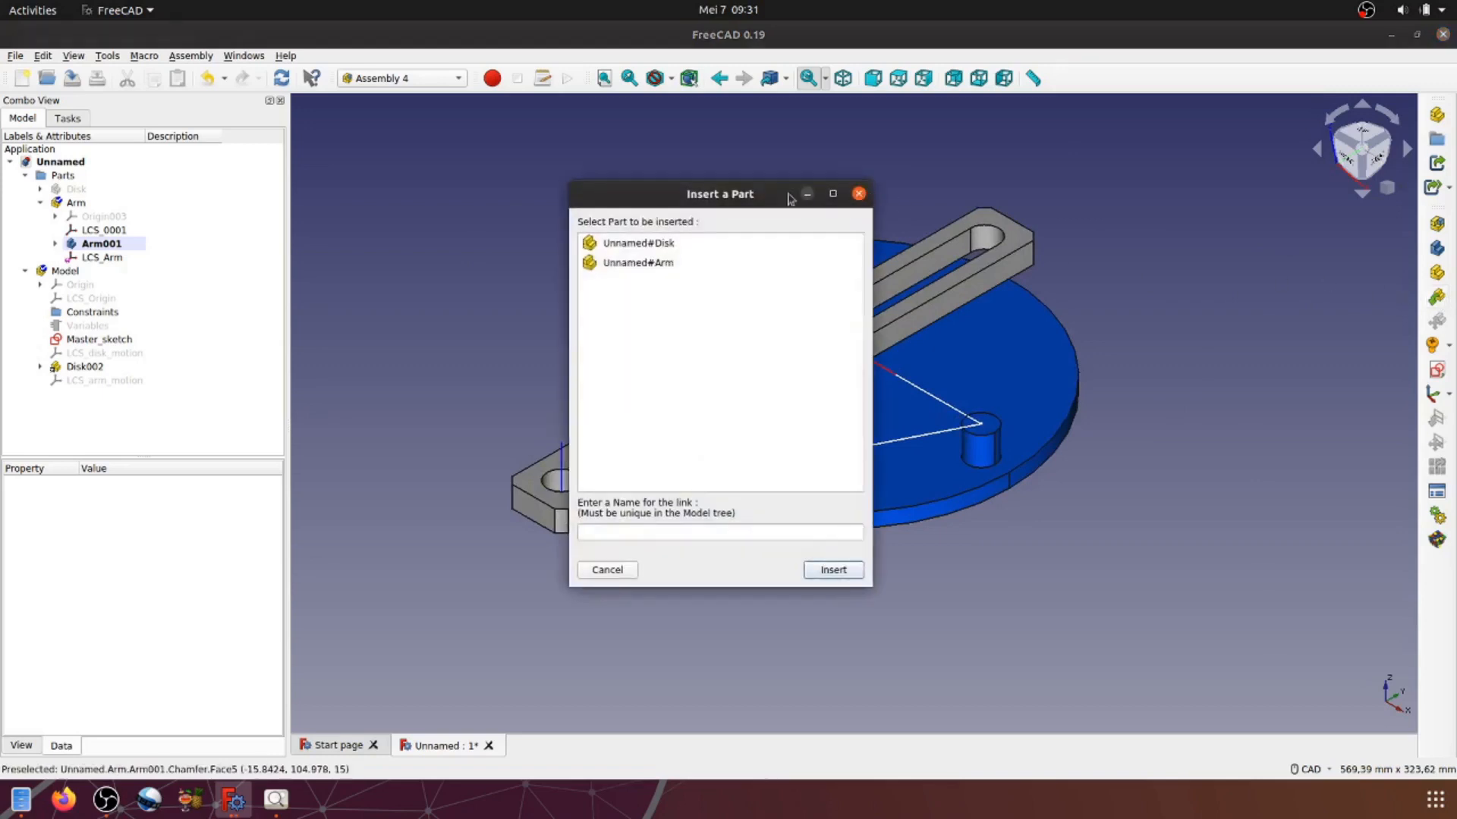
left_click(650, 263)
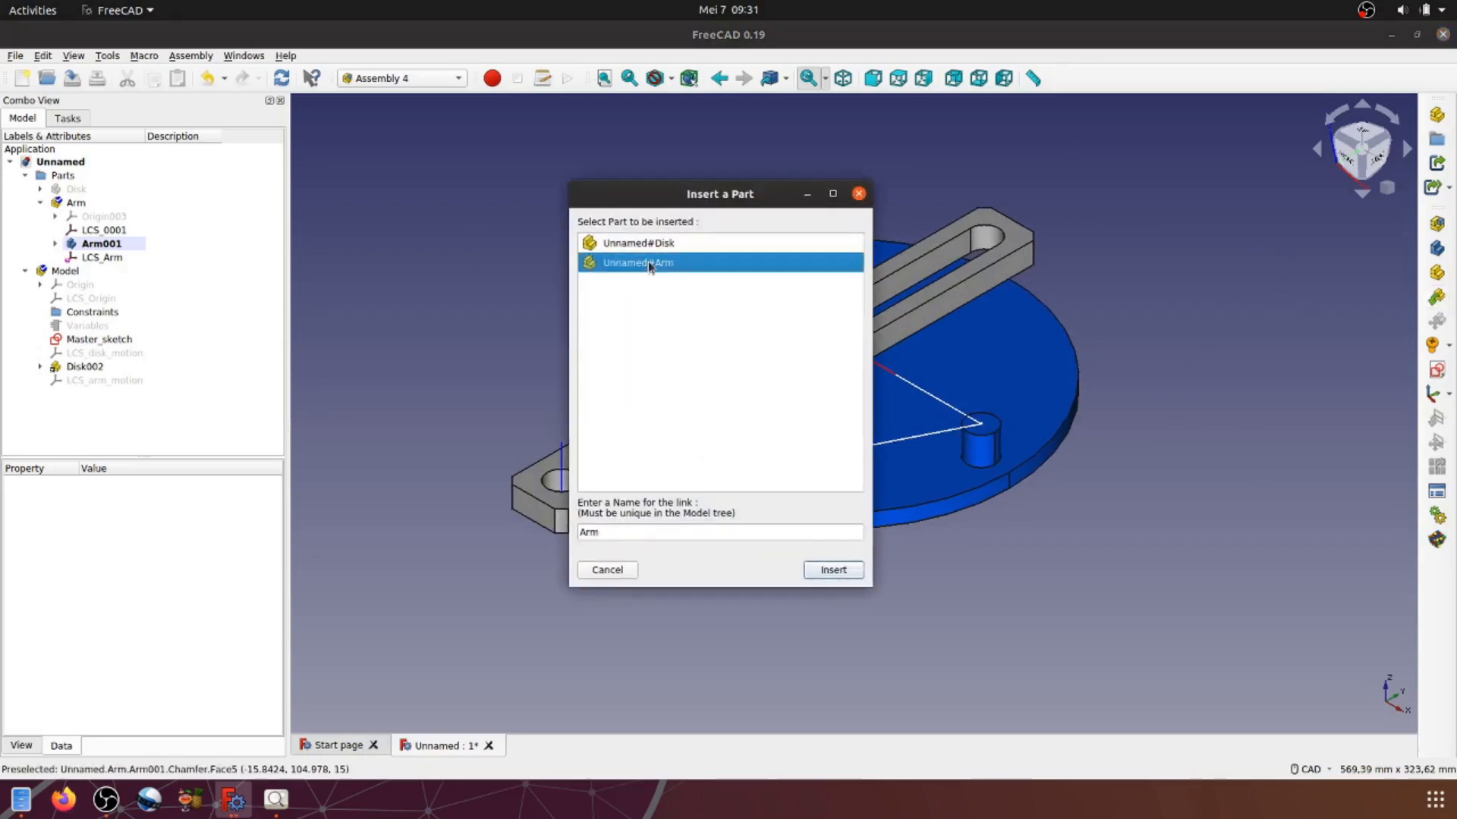
left_click(840, 572)
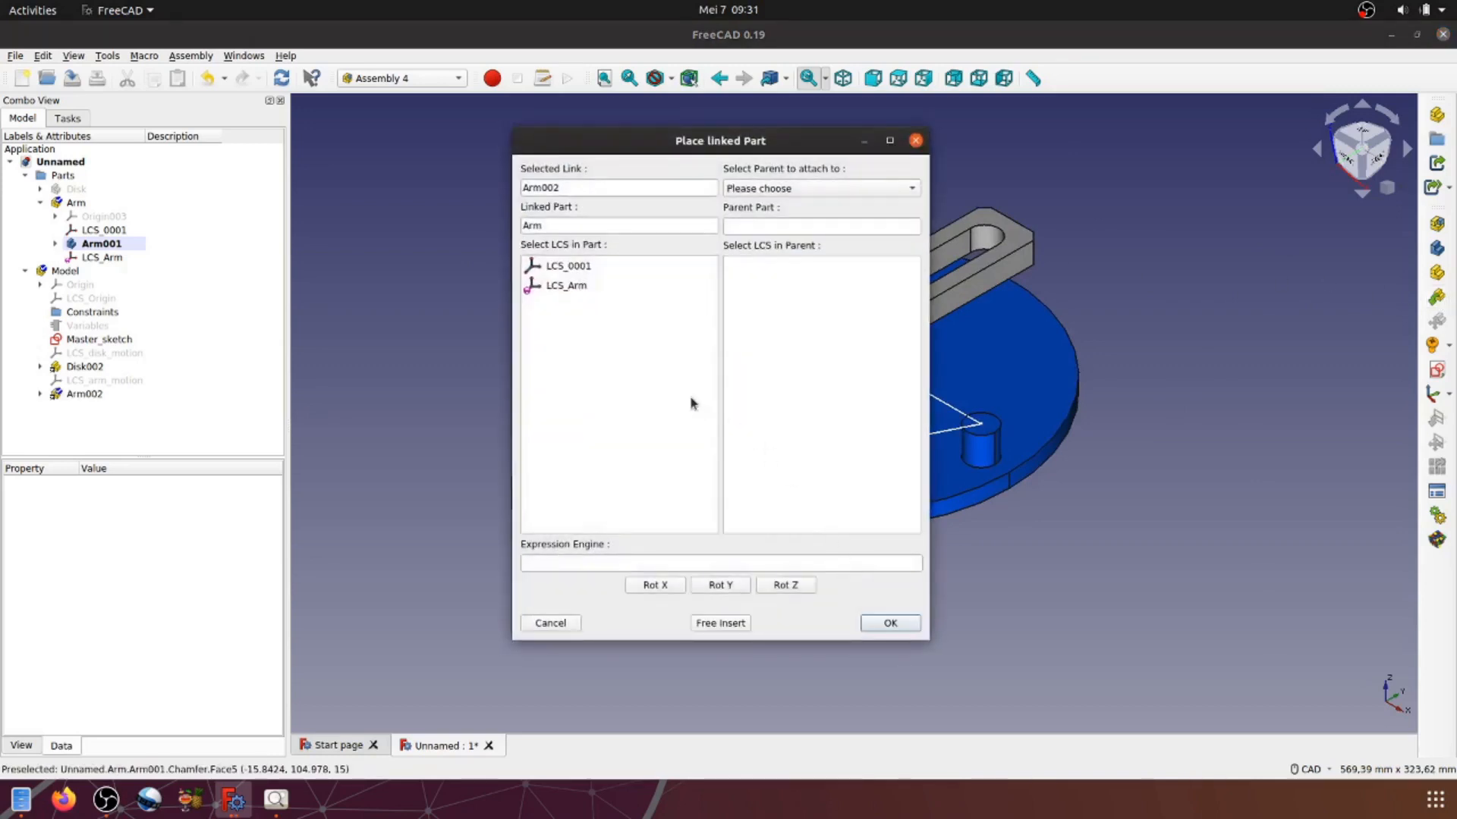
Step: Attach the Arm002 link by its LCS_Arm to LCS_arm_motion of the Parent Assembly
left_click(566, 287)
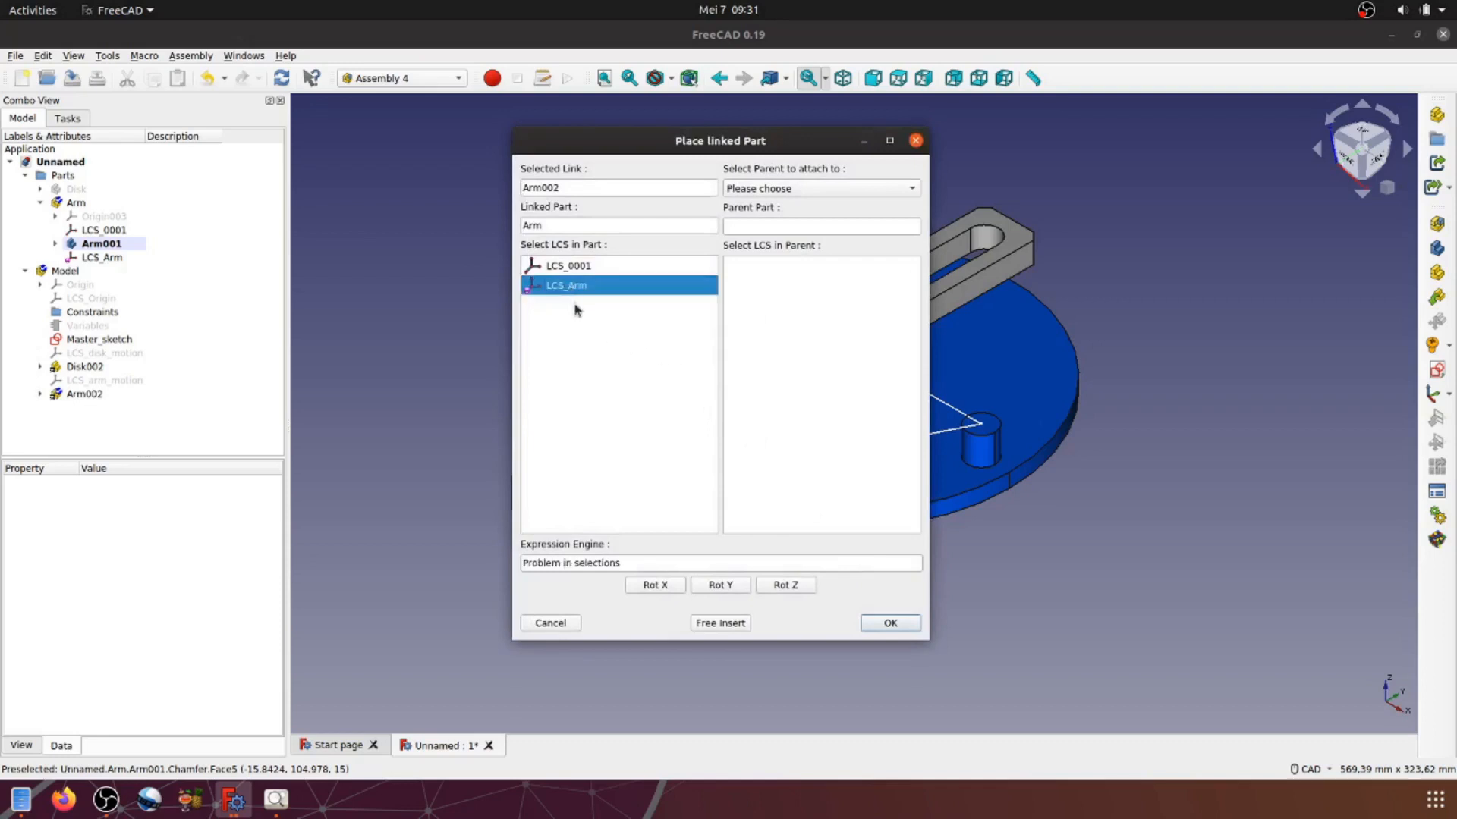
left_click(914, 190)
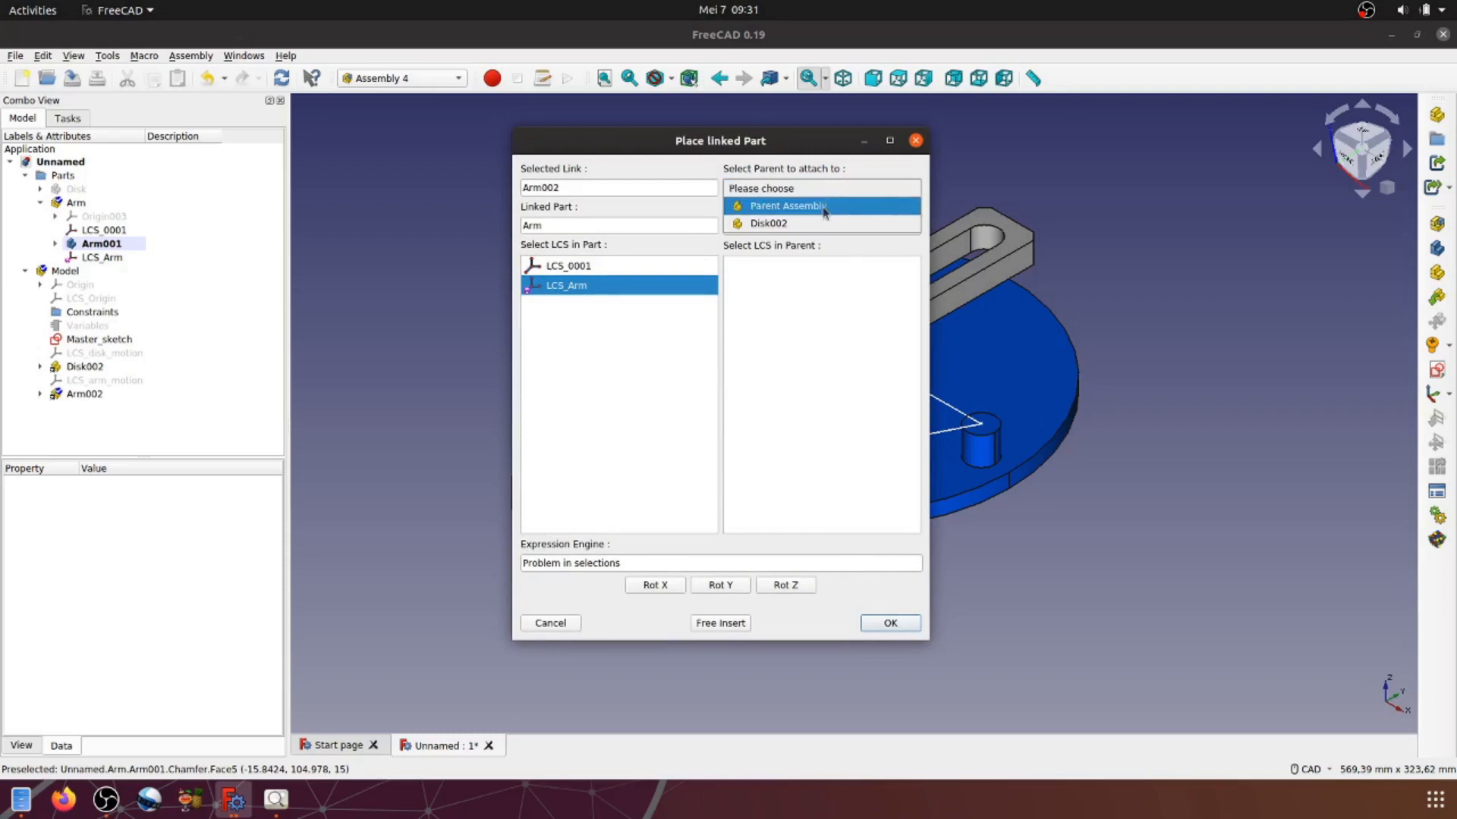
left_click(824, 207)
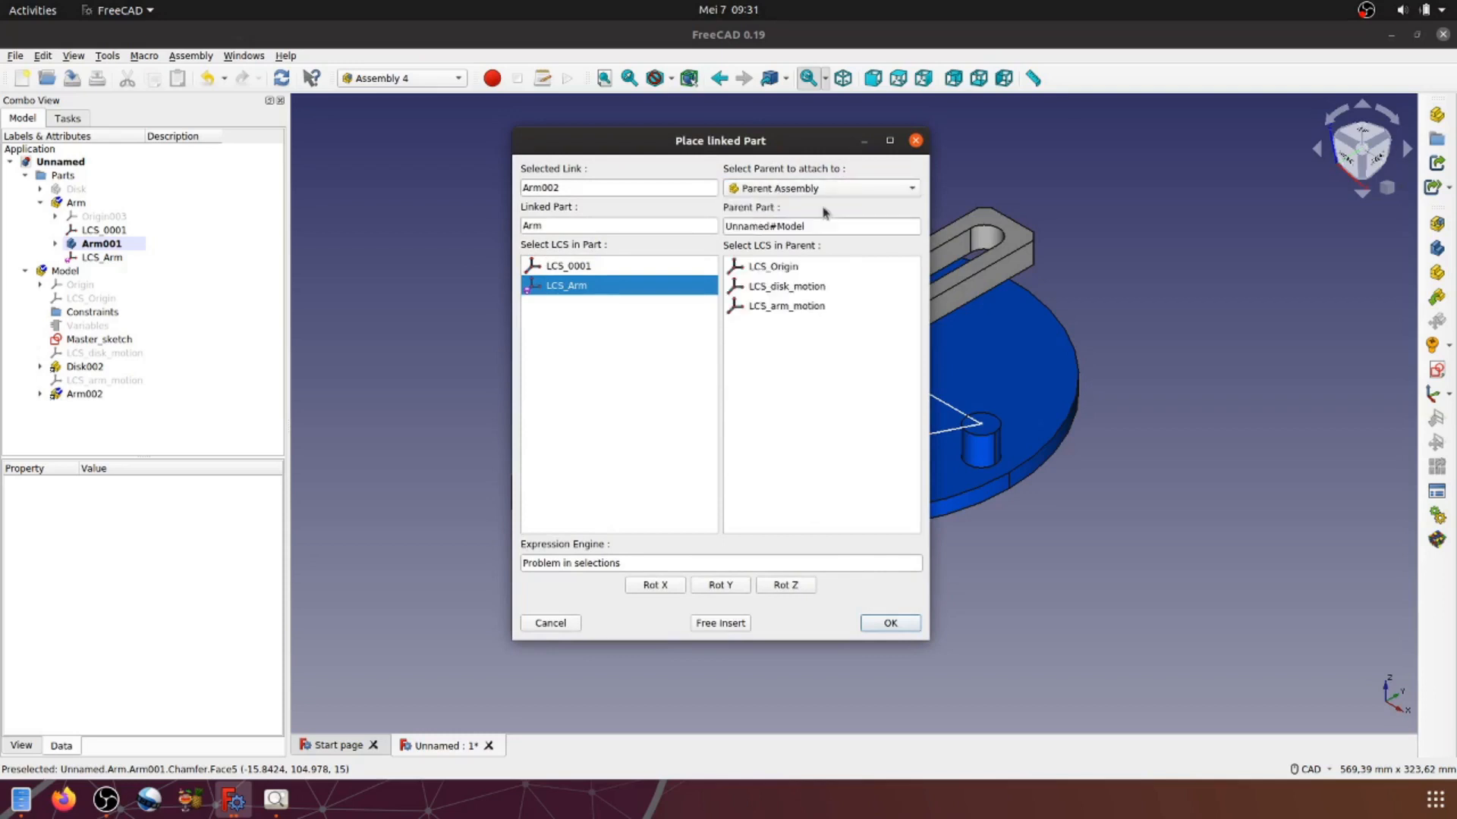
left_click(772, 307)
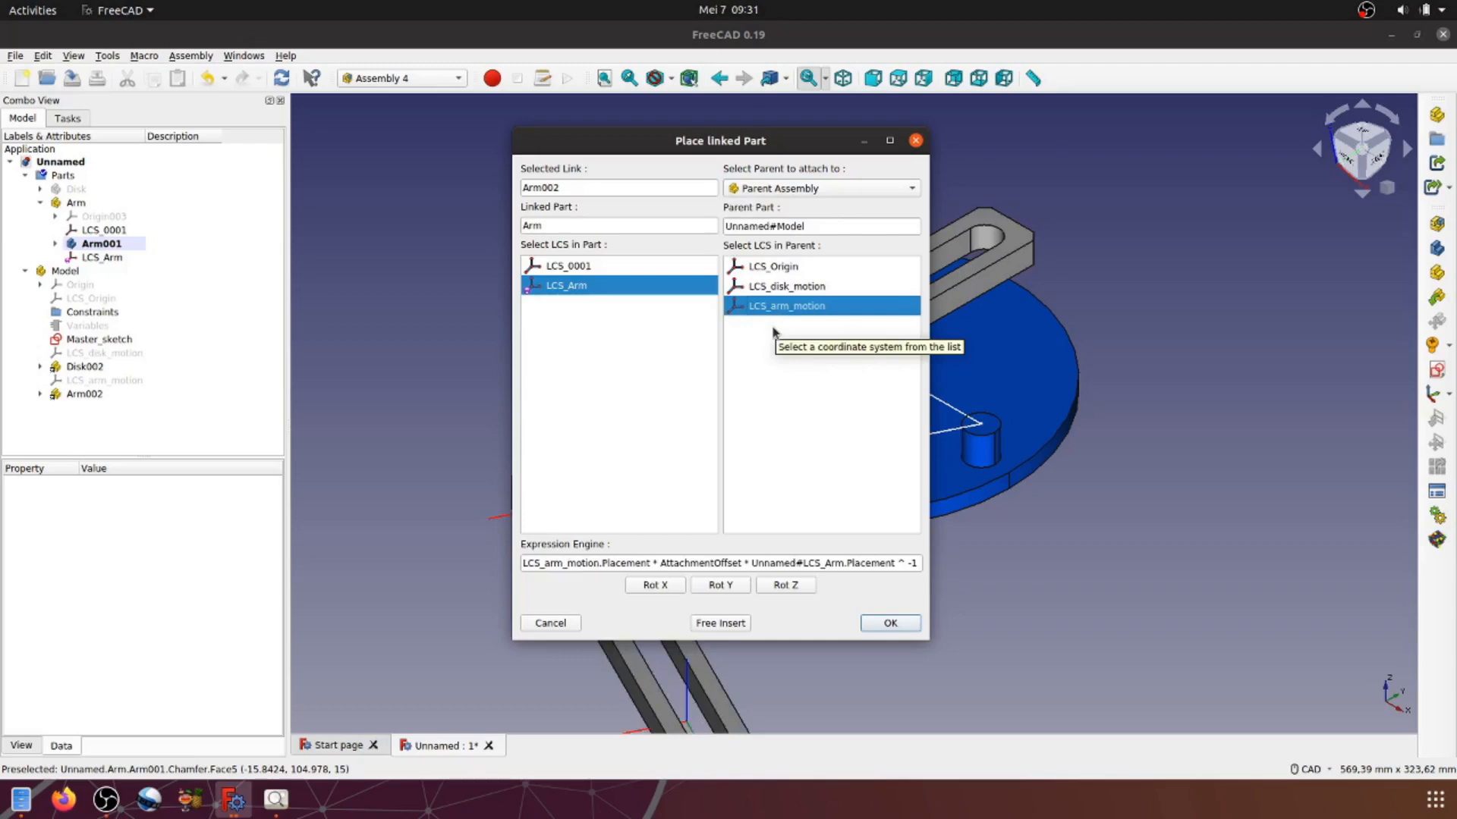
left_click(881, 630)
left_click(889, 628)
middle_click_drag(877, 616, 847, 482)
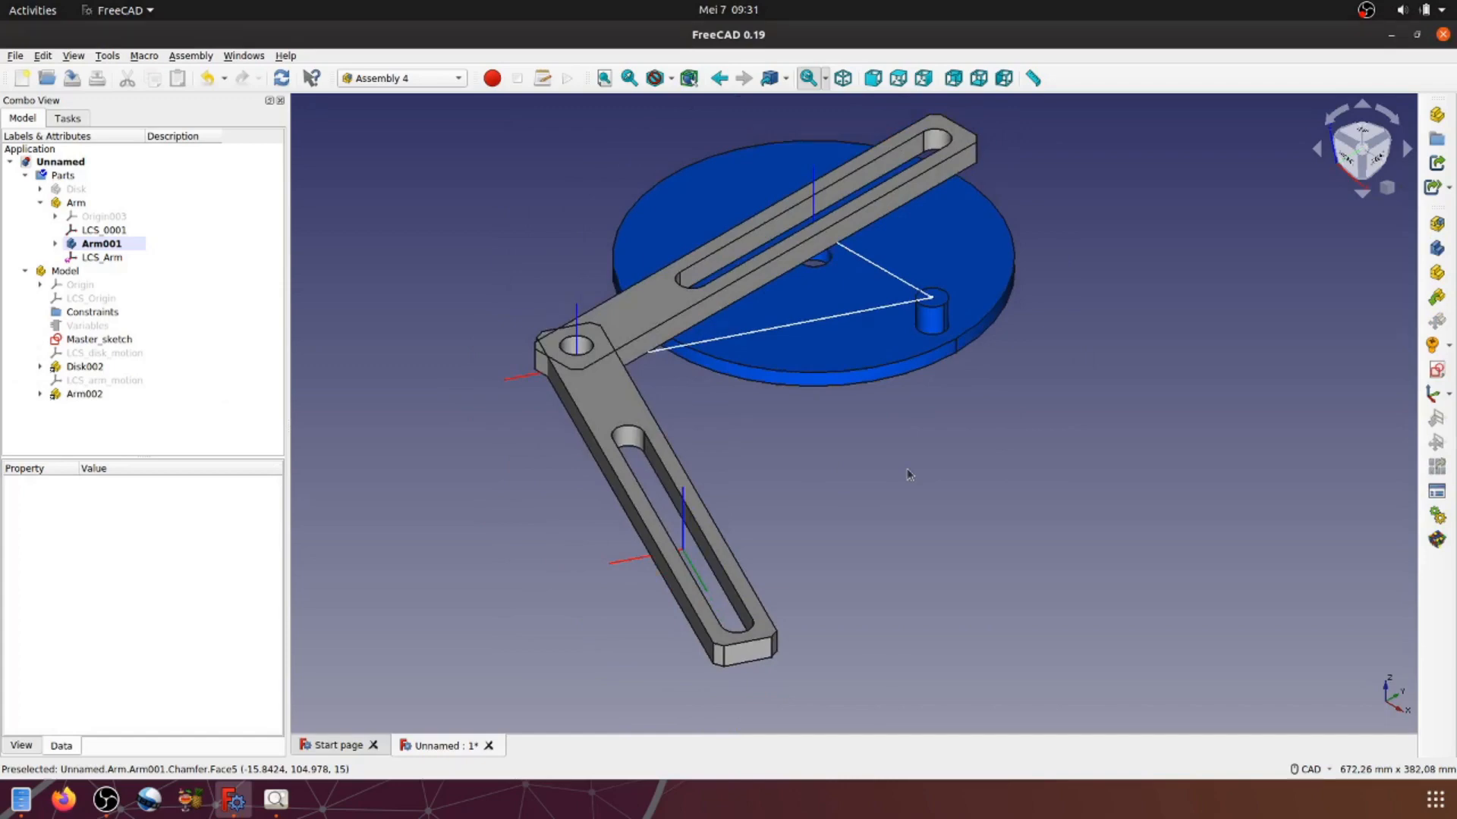
Step: Open the placement of the Arm part's LCS_Arm and apply a 90° rotation about the Z axis
left_click(102, 258)
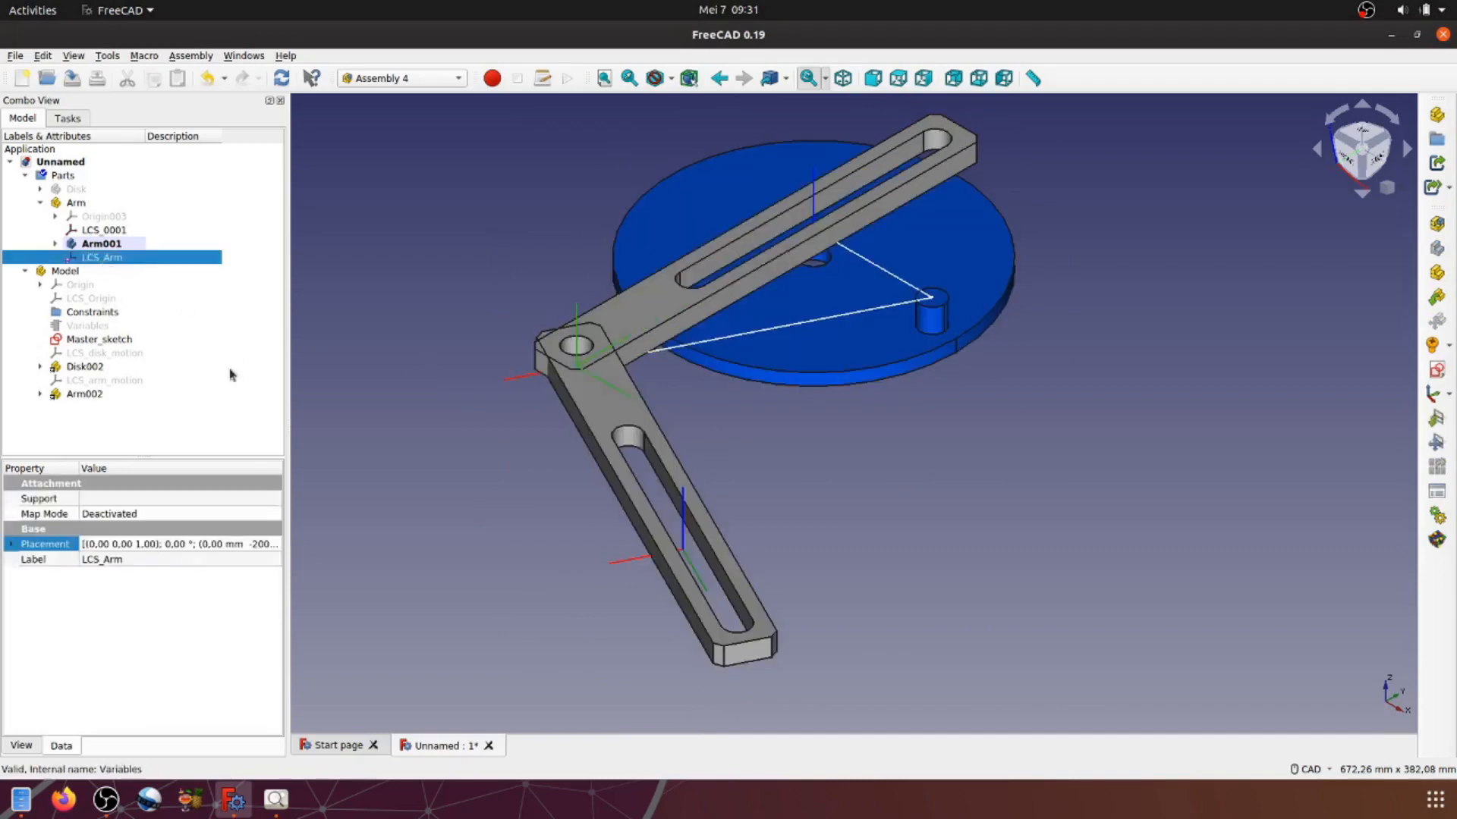
left_click(252, 547)
left_click(274, 546)
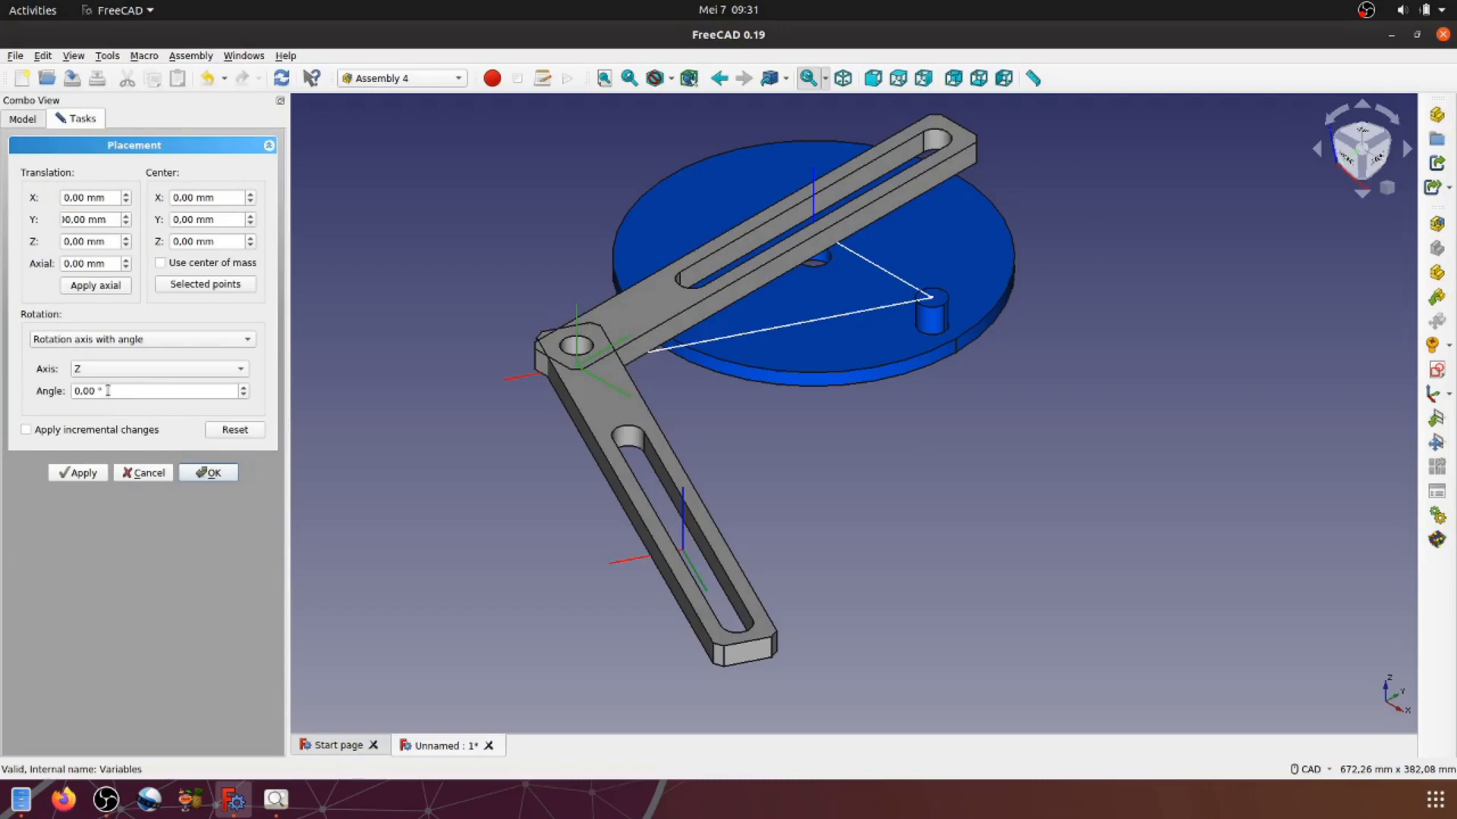
left_click_drag(110, 391, 58, 396)
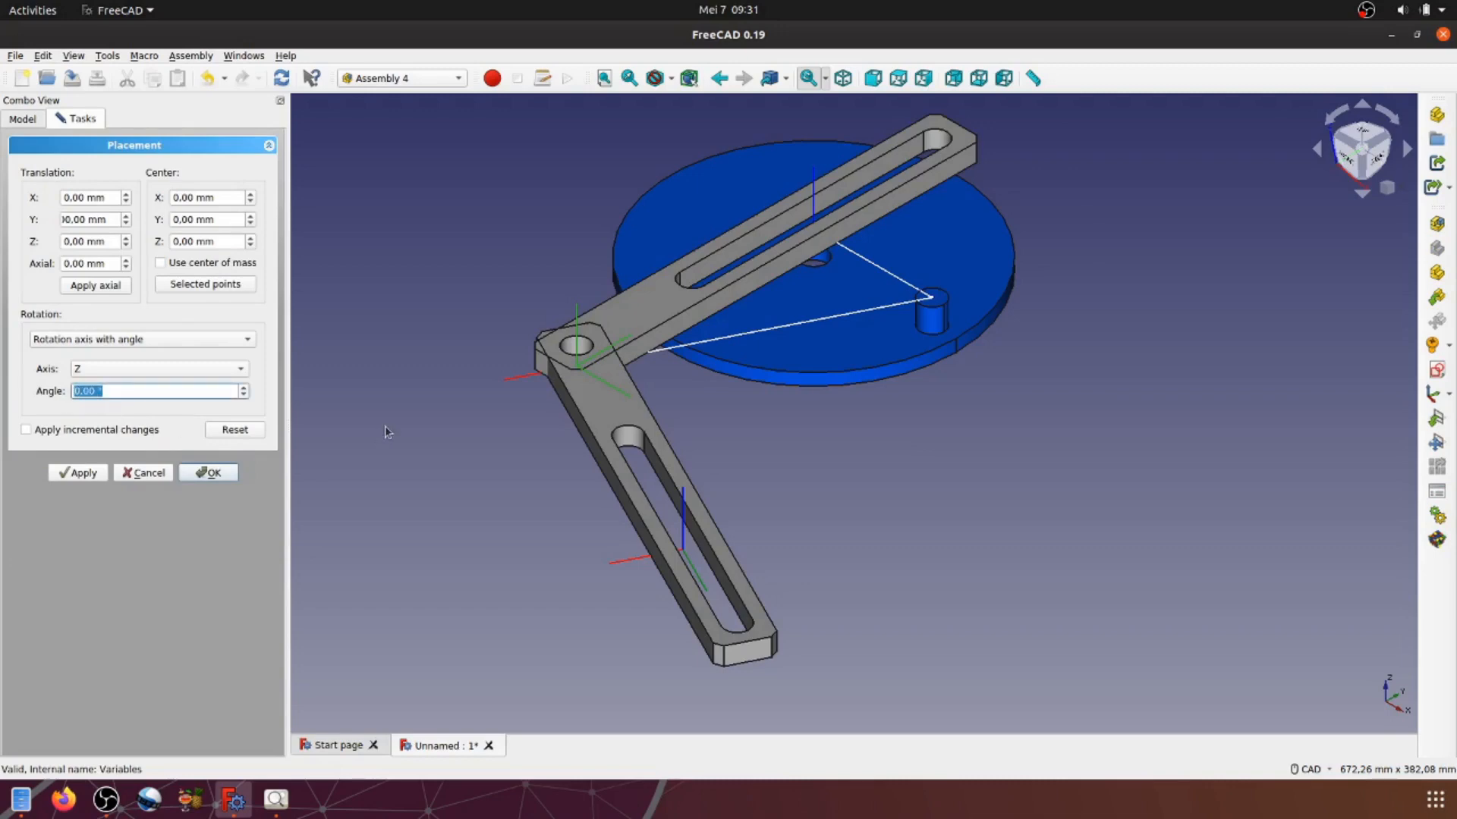
type("45")
left_click_drag(94, 391, 67, 395)
type("90")
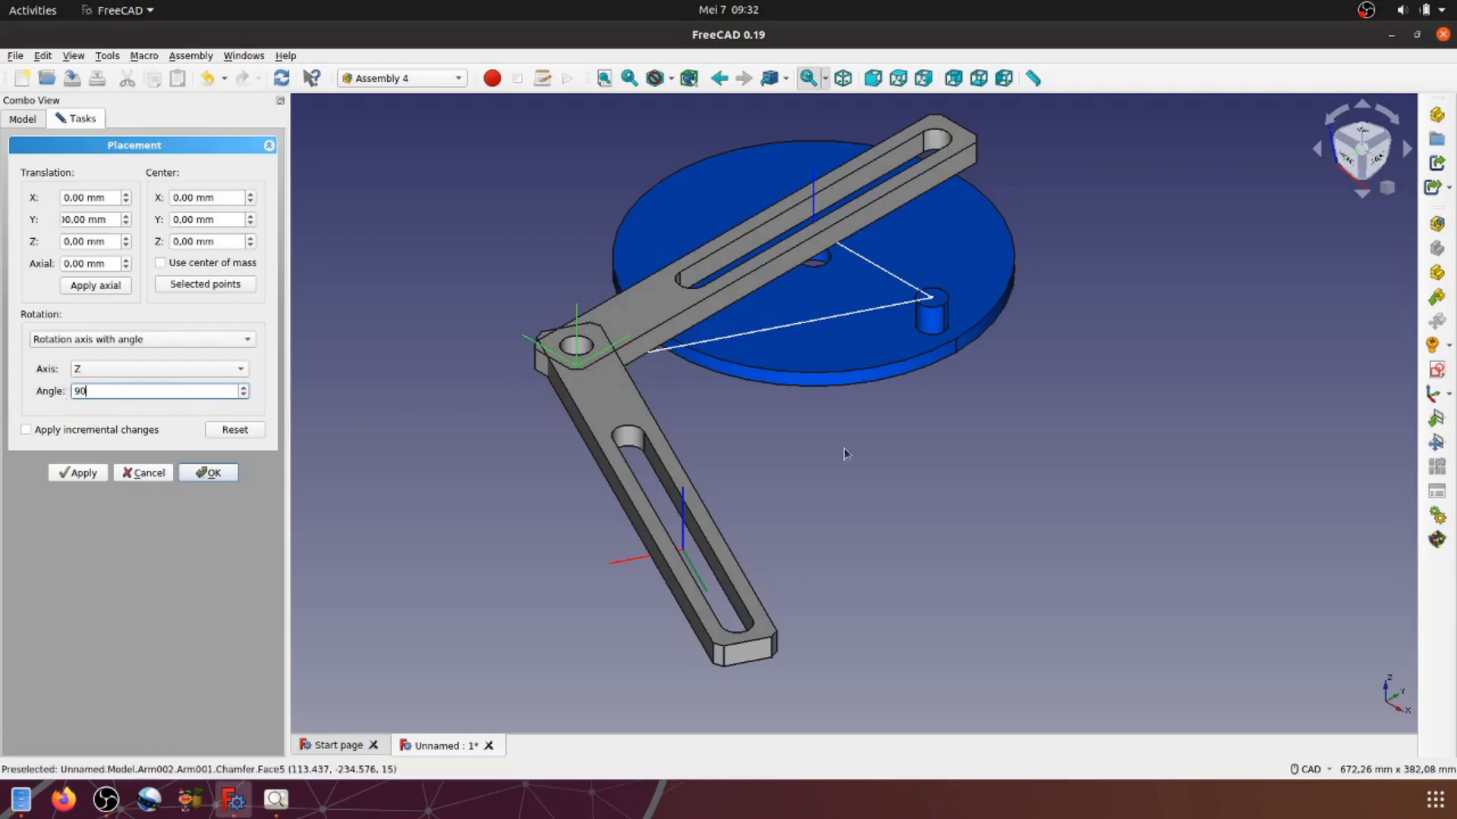
left_click(91, 479)
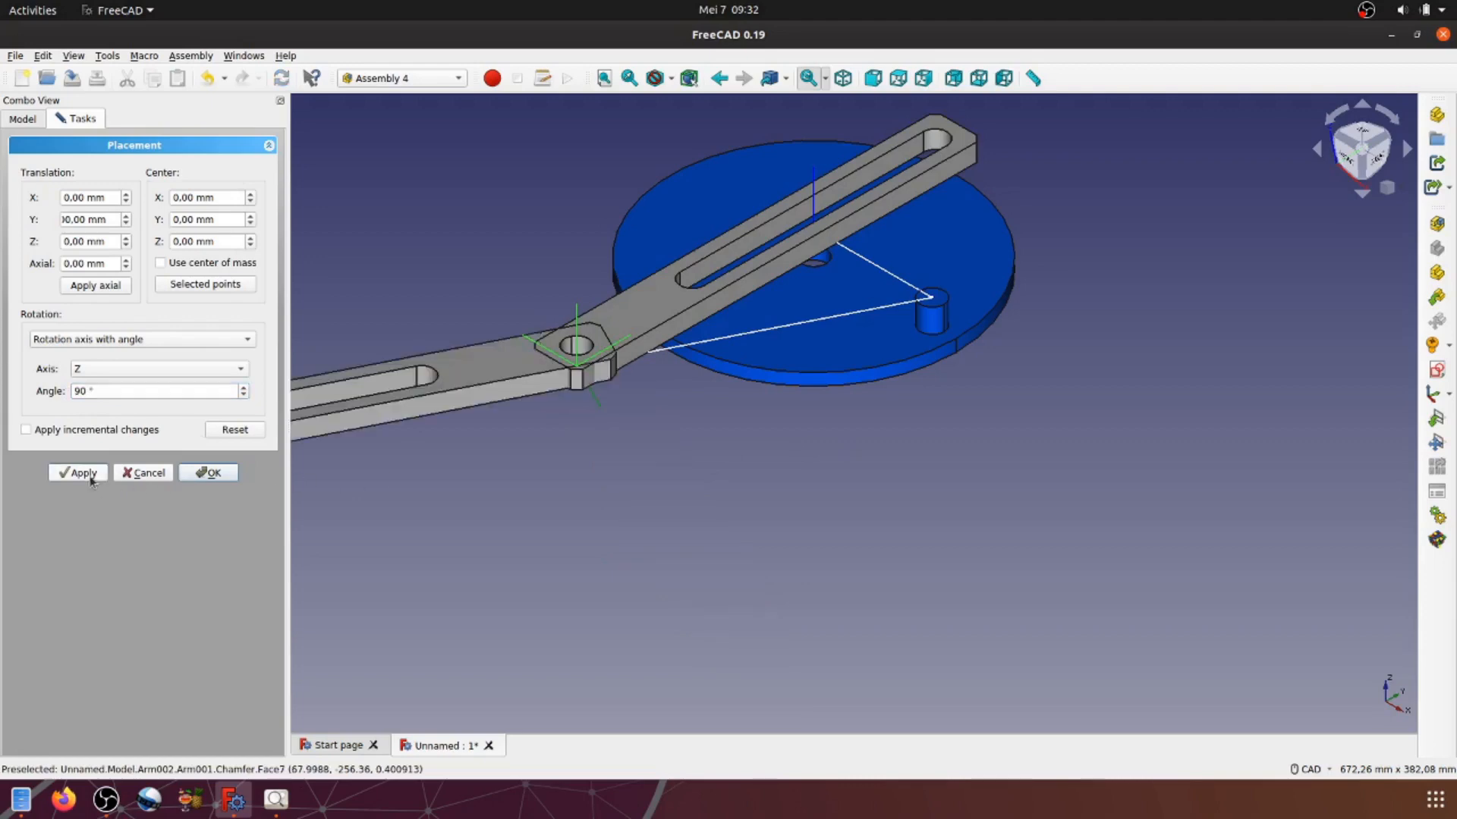
Step: Change the rotation of LCS_Arm about Z to -90° and accept the placement
left_click(75, 391)
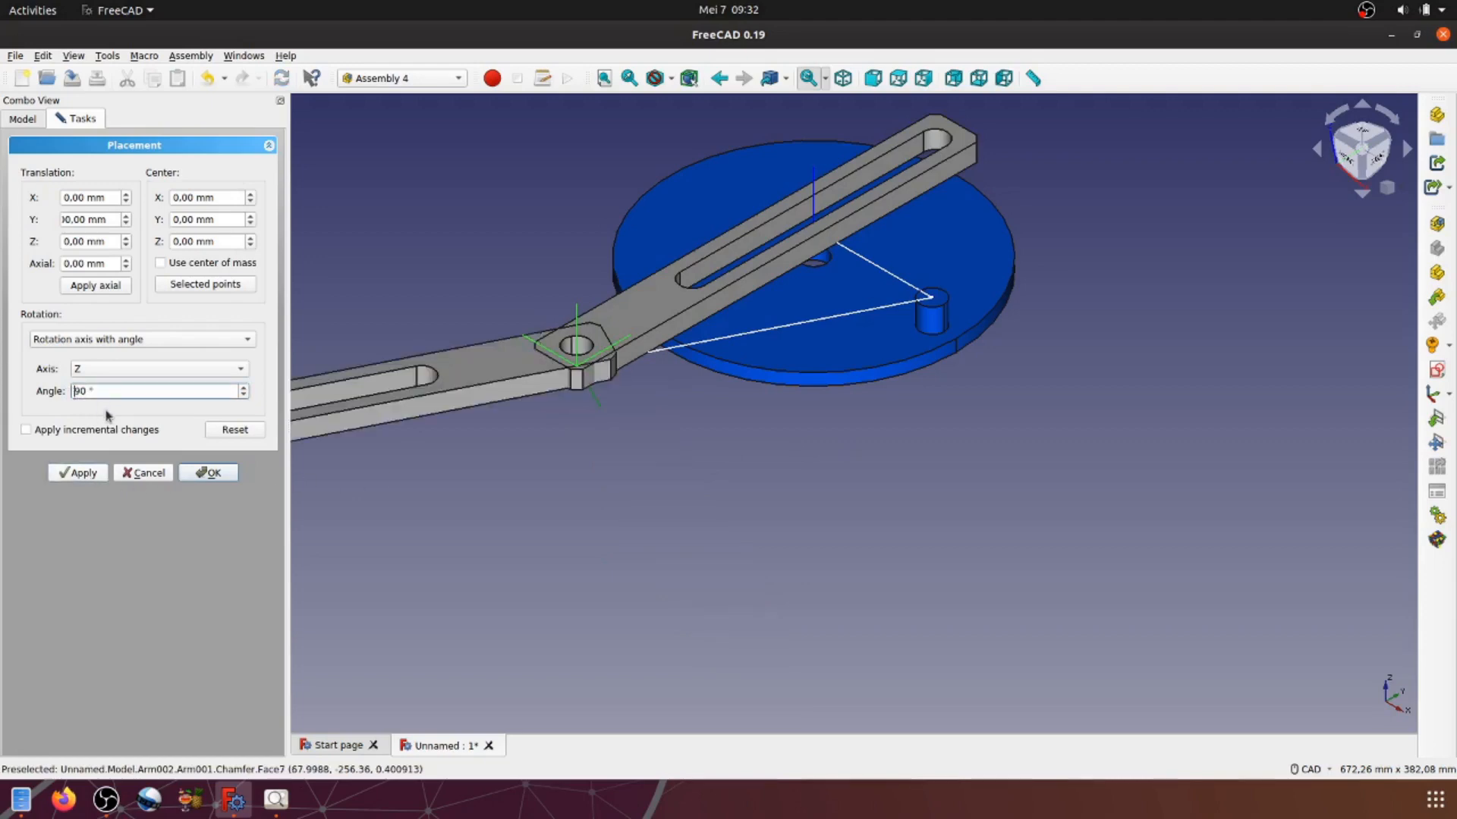
type("-")
left_click(91, 480)
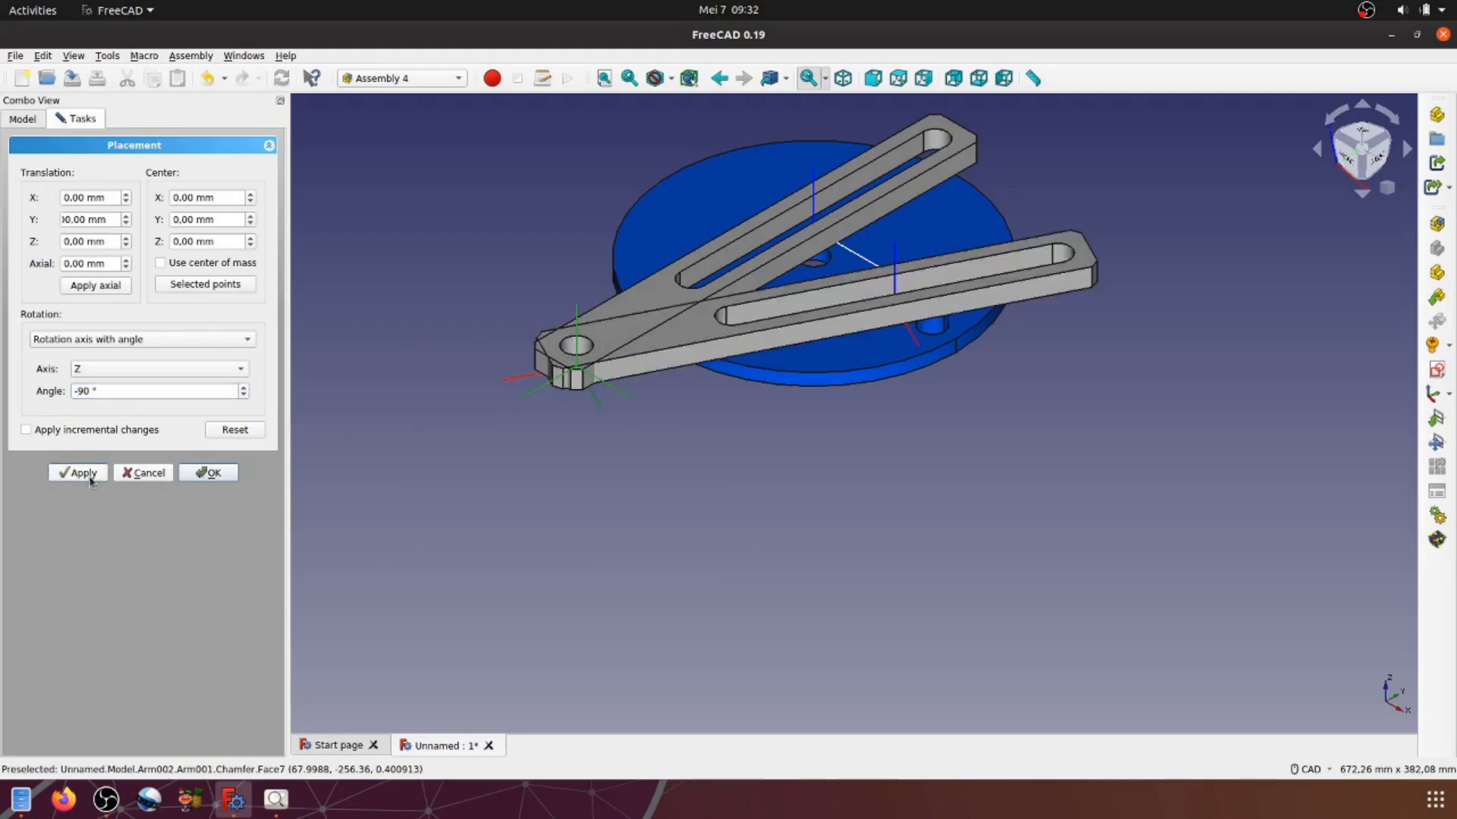
mouse_move(750, 436)
middle_mouse_down()
mouse_move(743, 467)
mouse_move(789, 542)
mouse_move(747, 444)
middle_mouse_up()
left_click(218, 474)
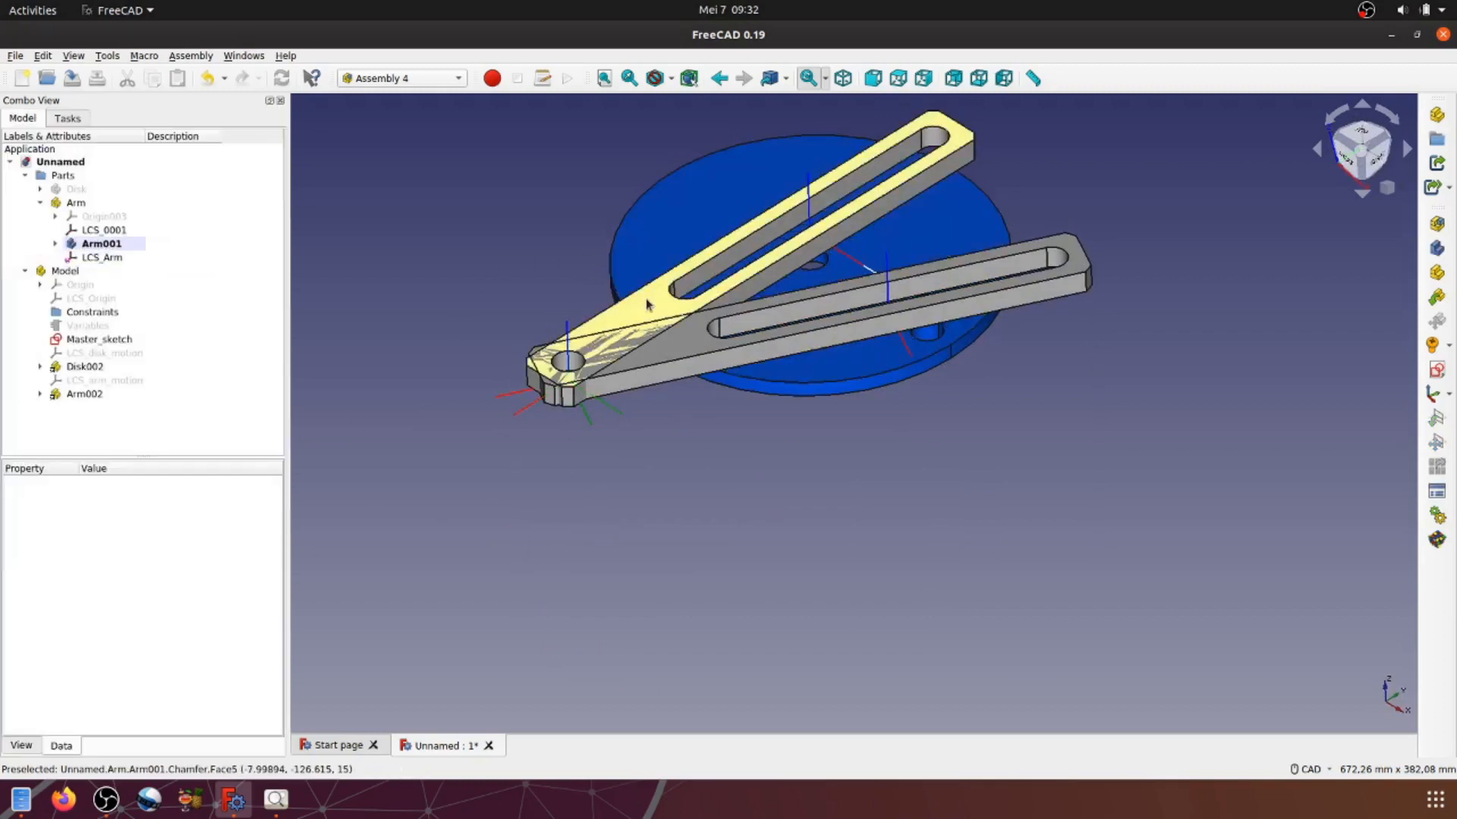
Step: Hide the original Arm part, collapse its tree branch, and check how the attached arm sits over the disk
left_click(94, 204)
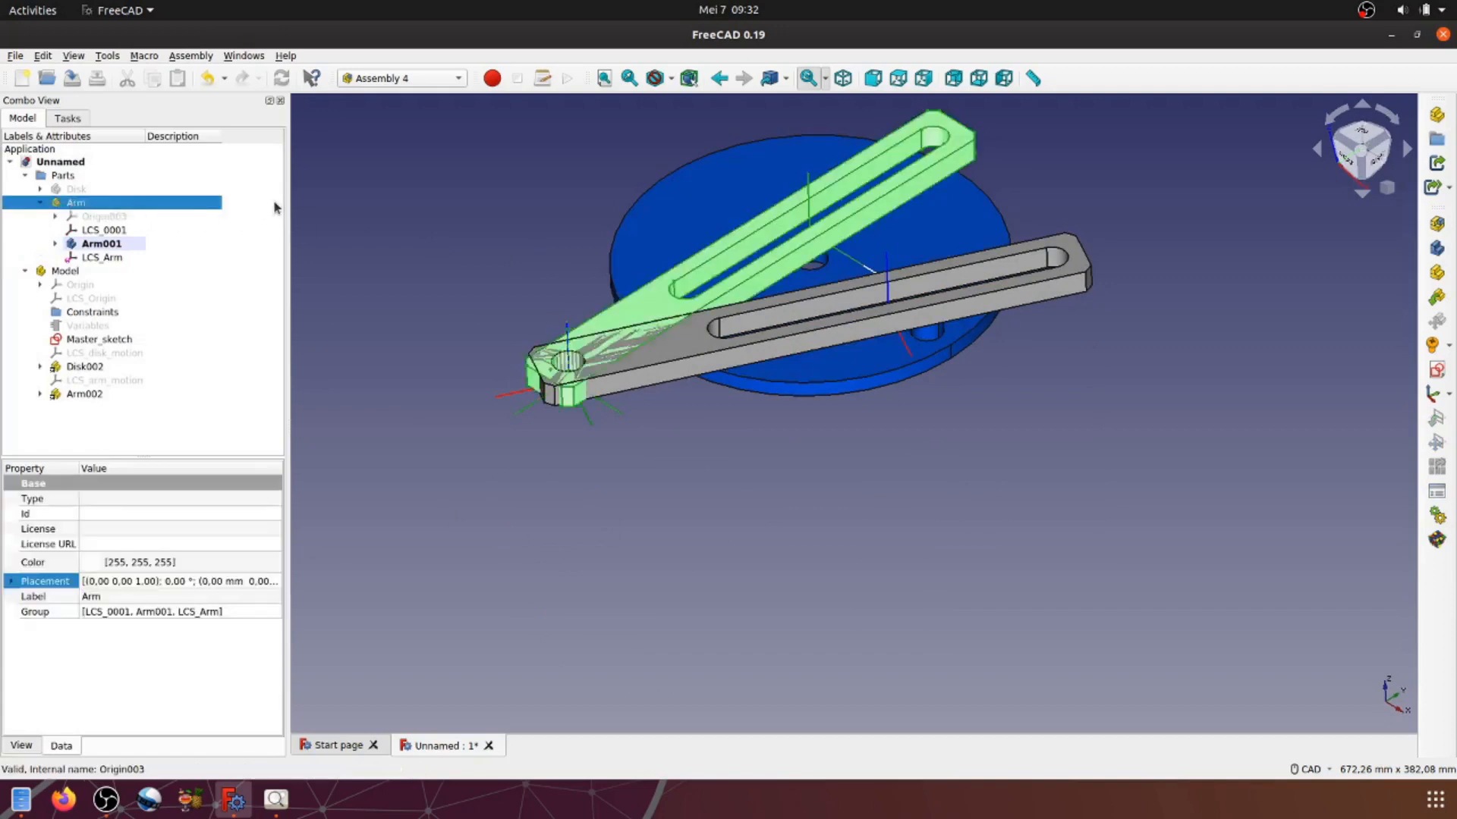
key("space")
left_click(857, 476)
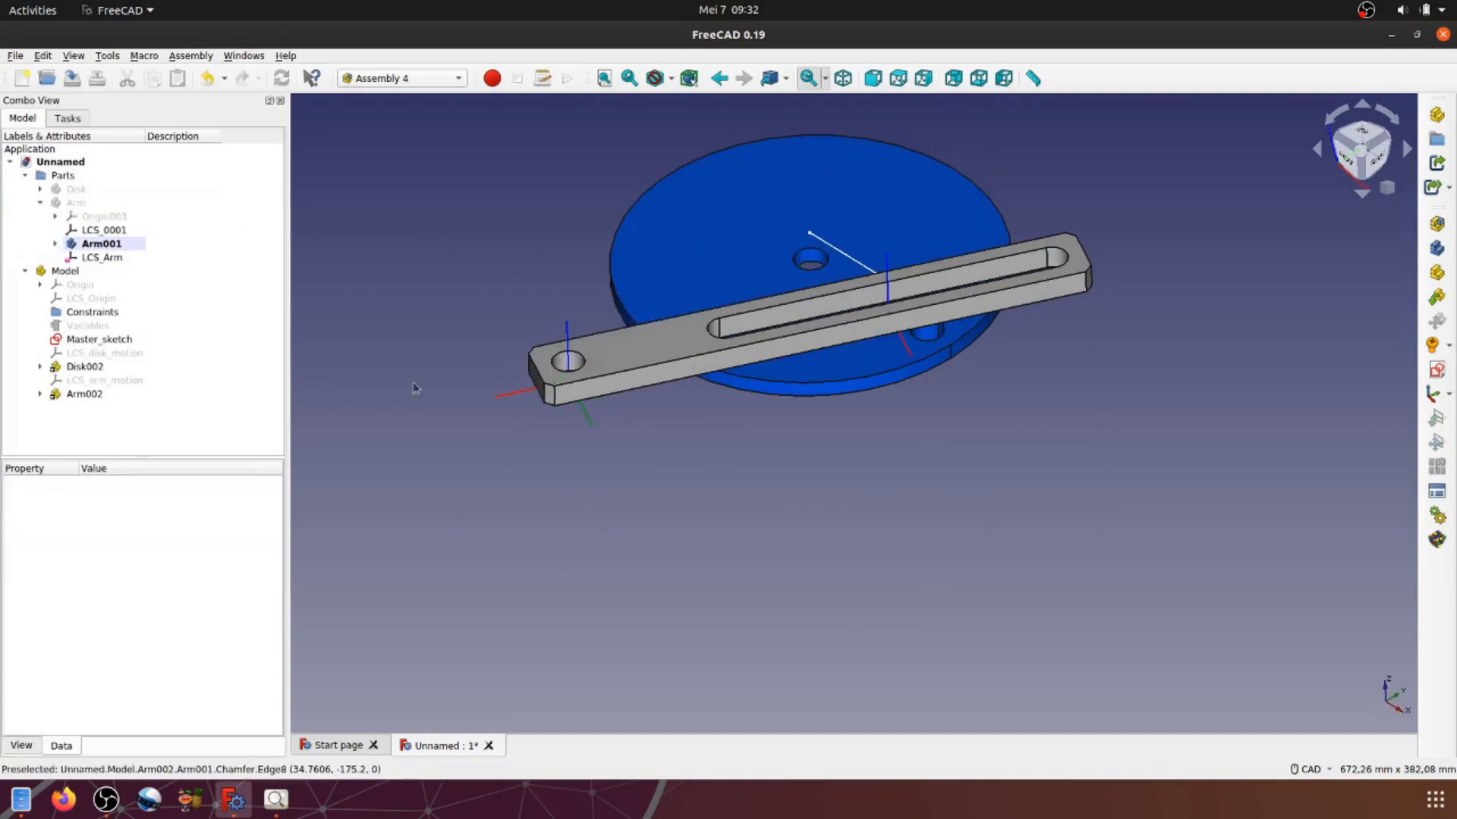
left_click(40, 203)
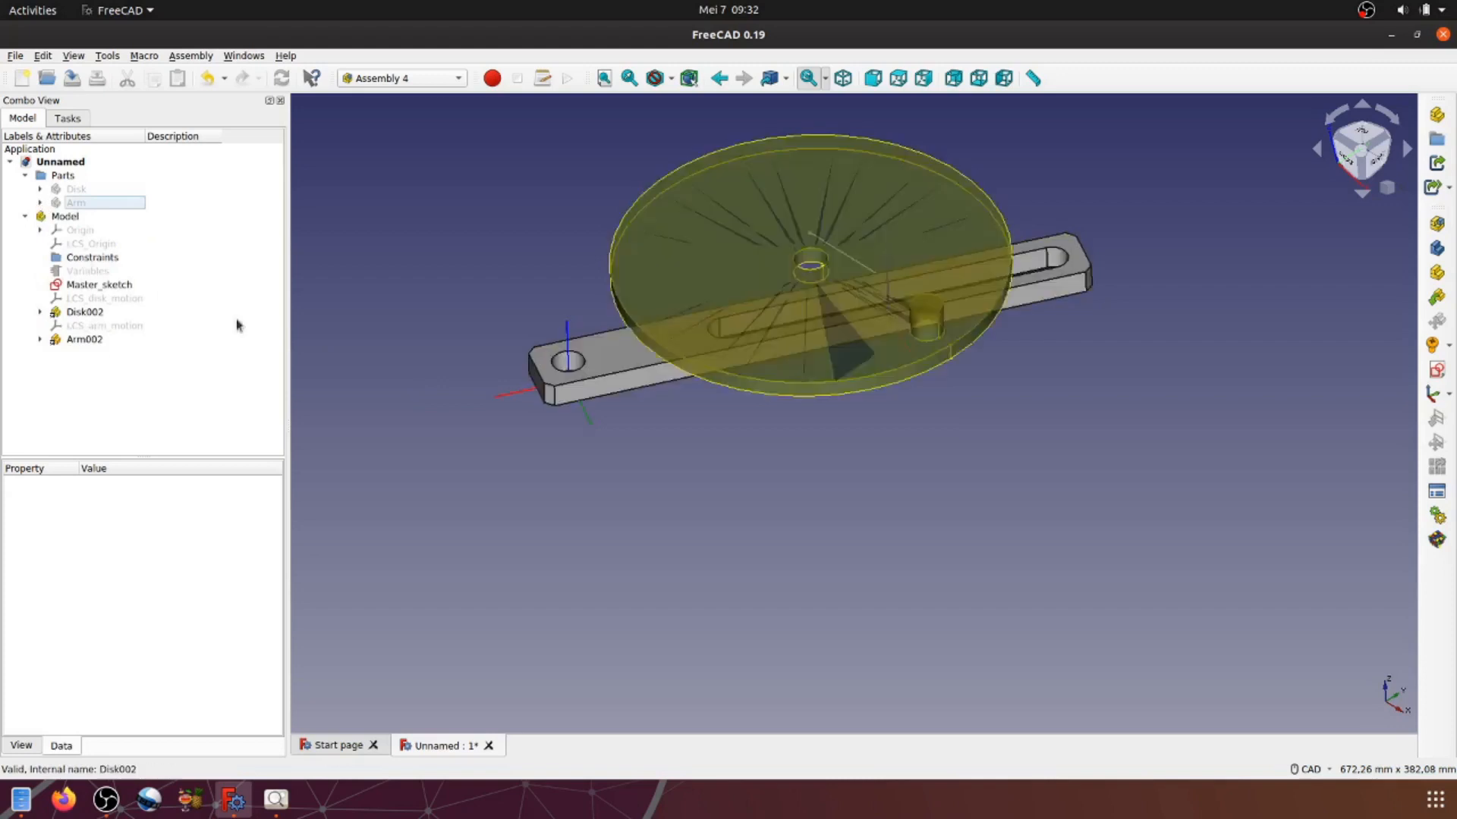
middle_click_drag(585, 528, 1084, 455)
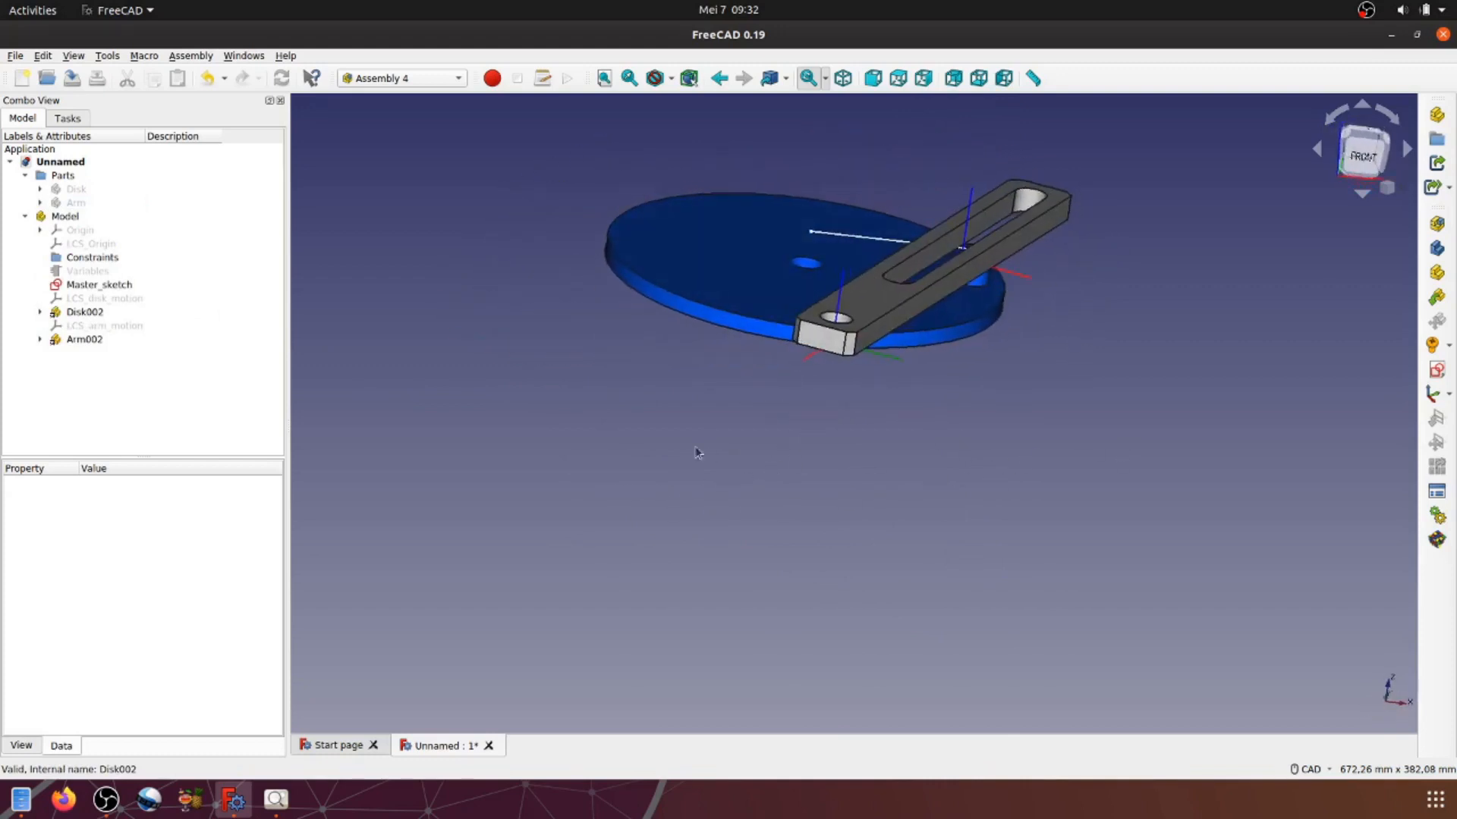
middle_click_drag(698, 453, 536, 367)
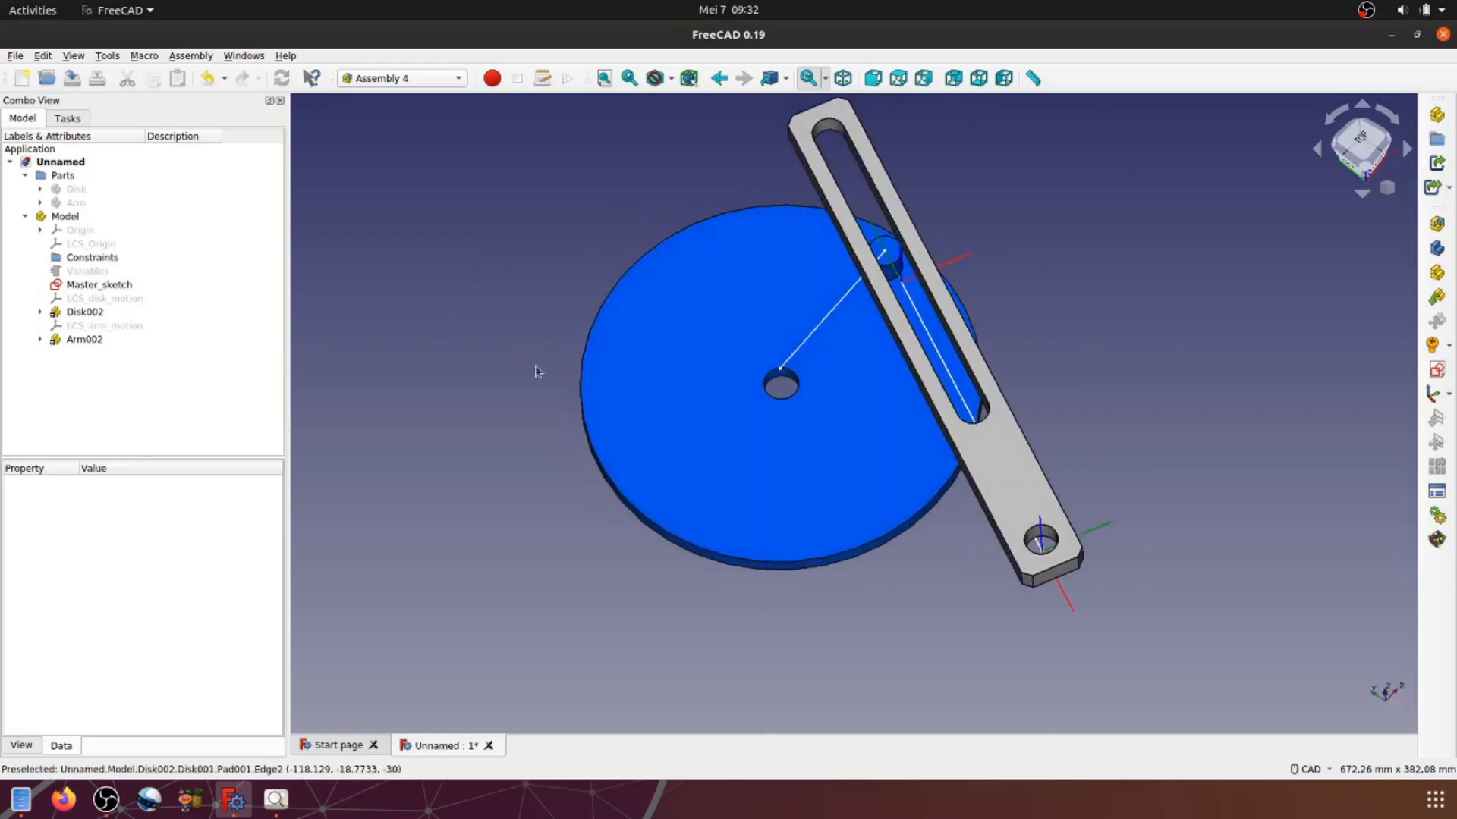
left_click(844, 79)
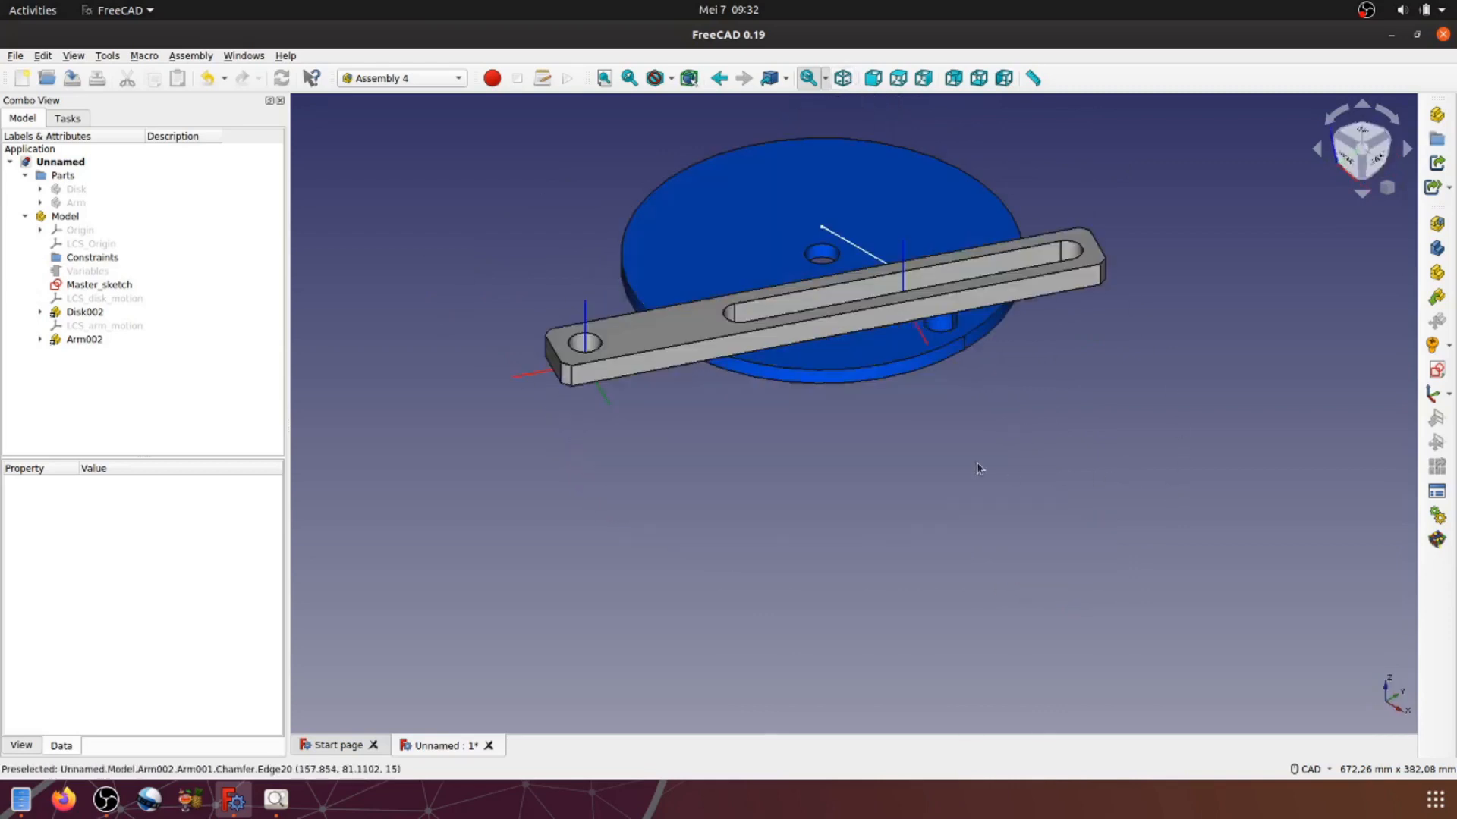
middle_click_drag(979, 468, 966, 537)
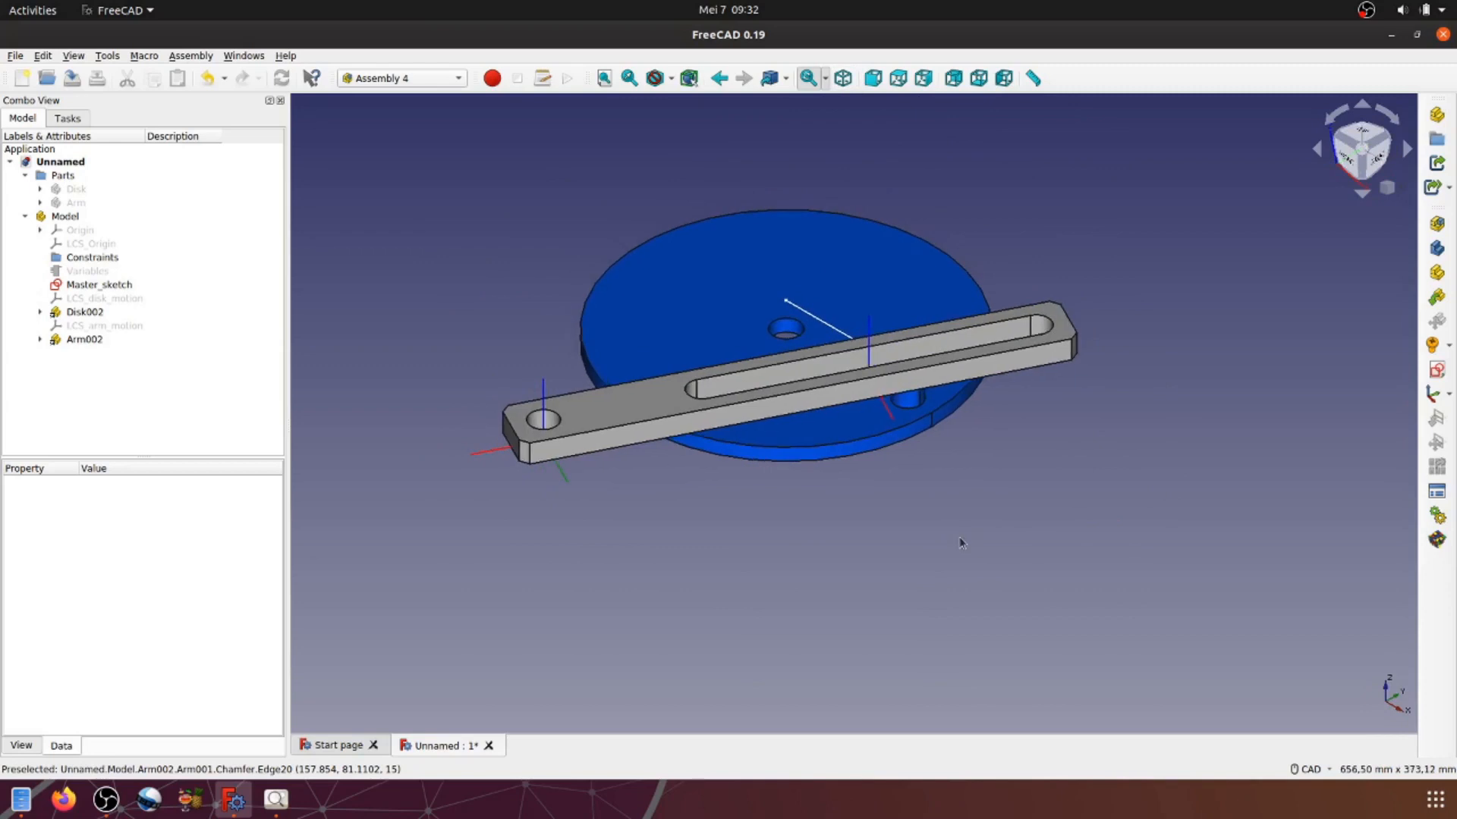
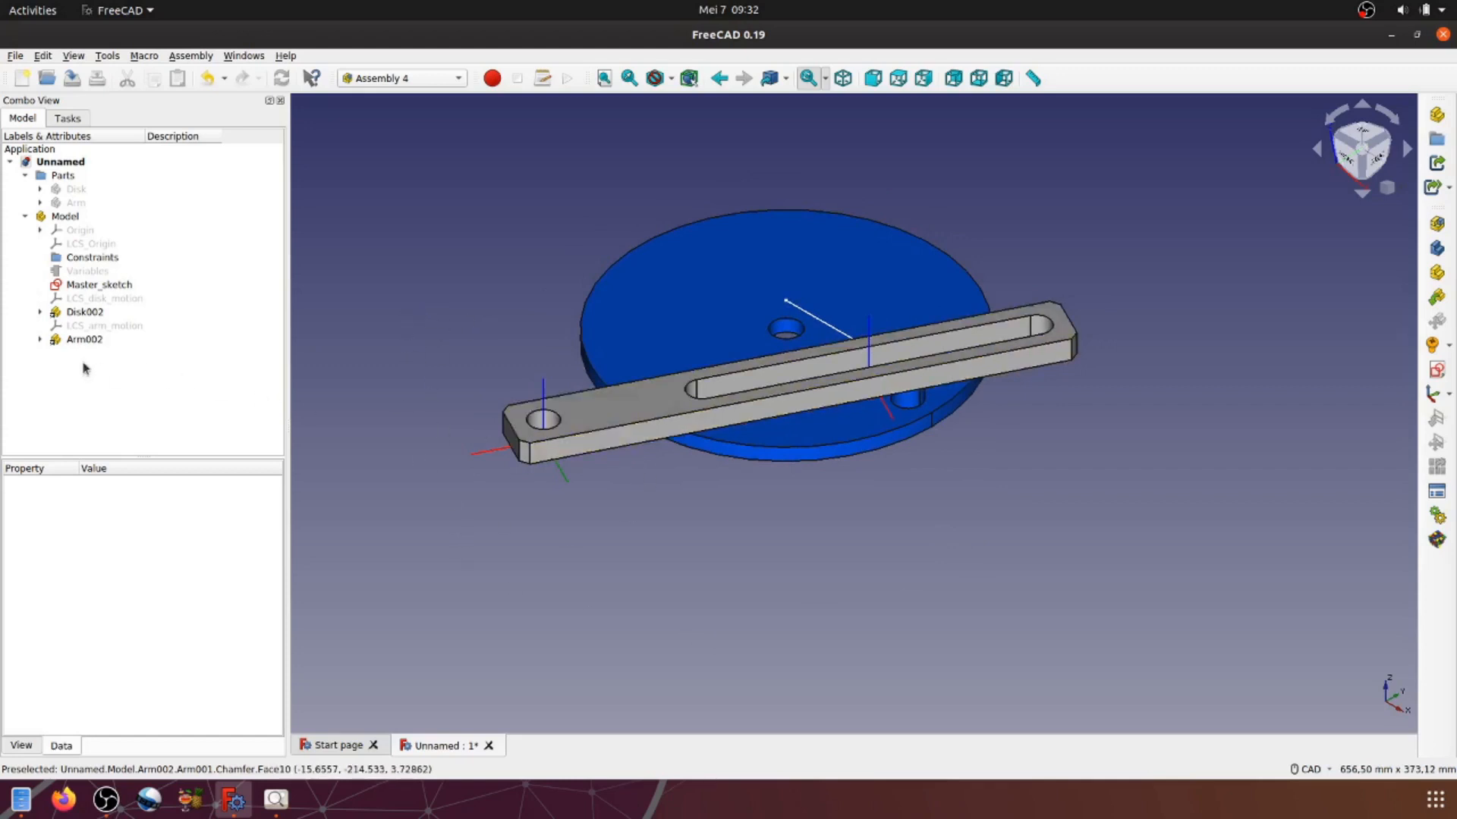
Step: Lower the Arm001 body inside the Arm002 link by setting its placement Z translation to -20 mm
left_click(40, 339)
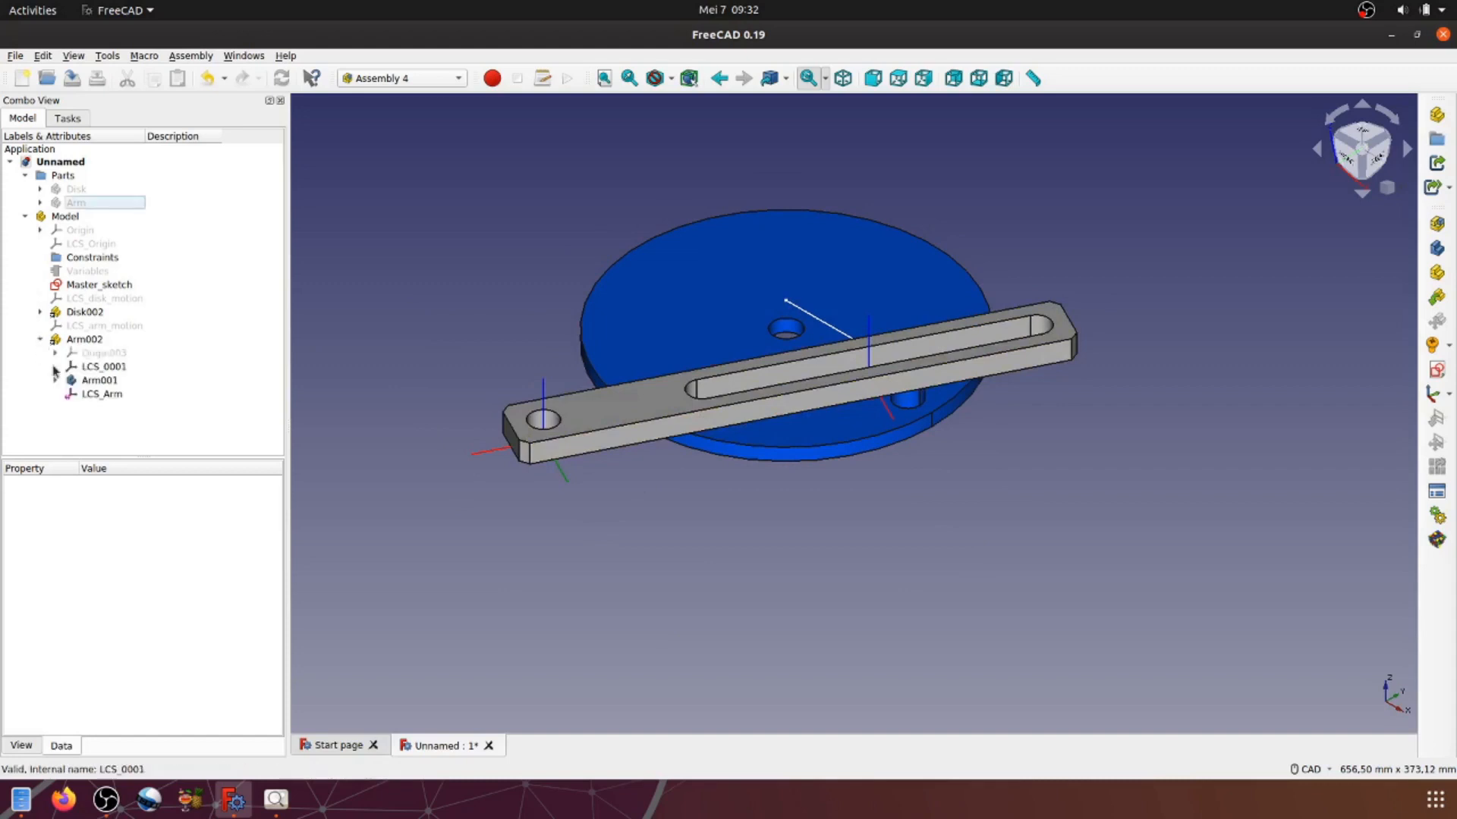
left_click(95, 380)
left_click(258, 528)
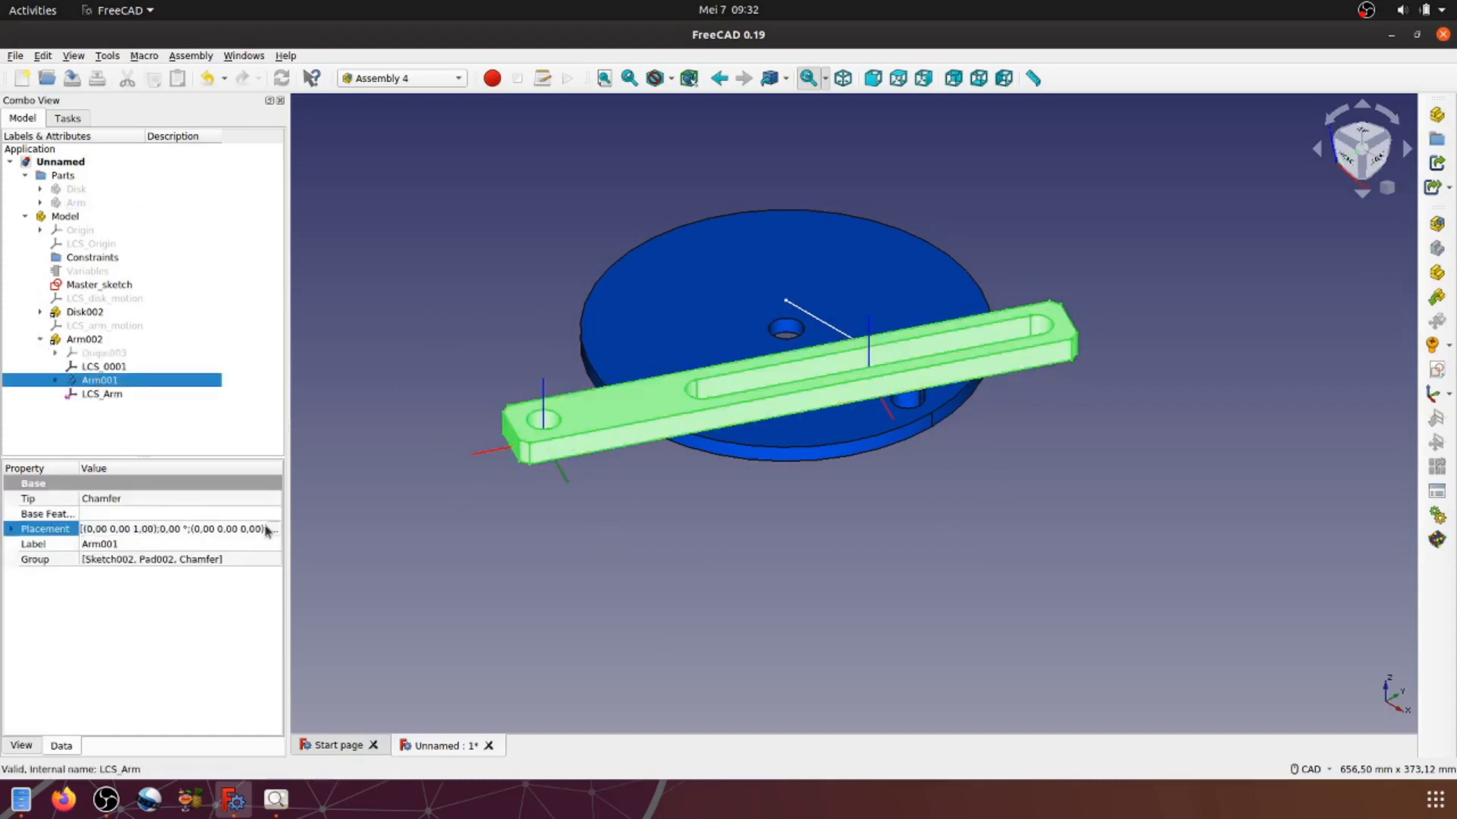
left_click(276, 529)
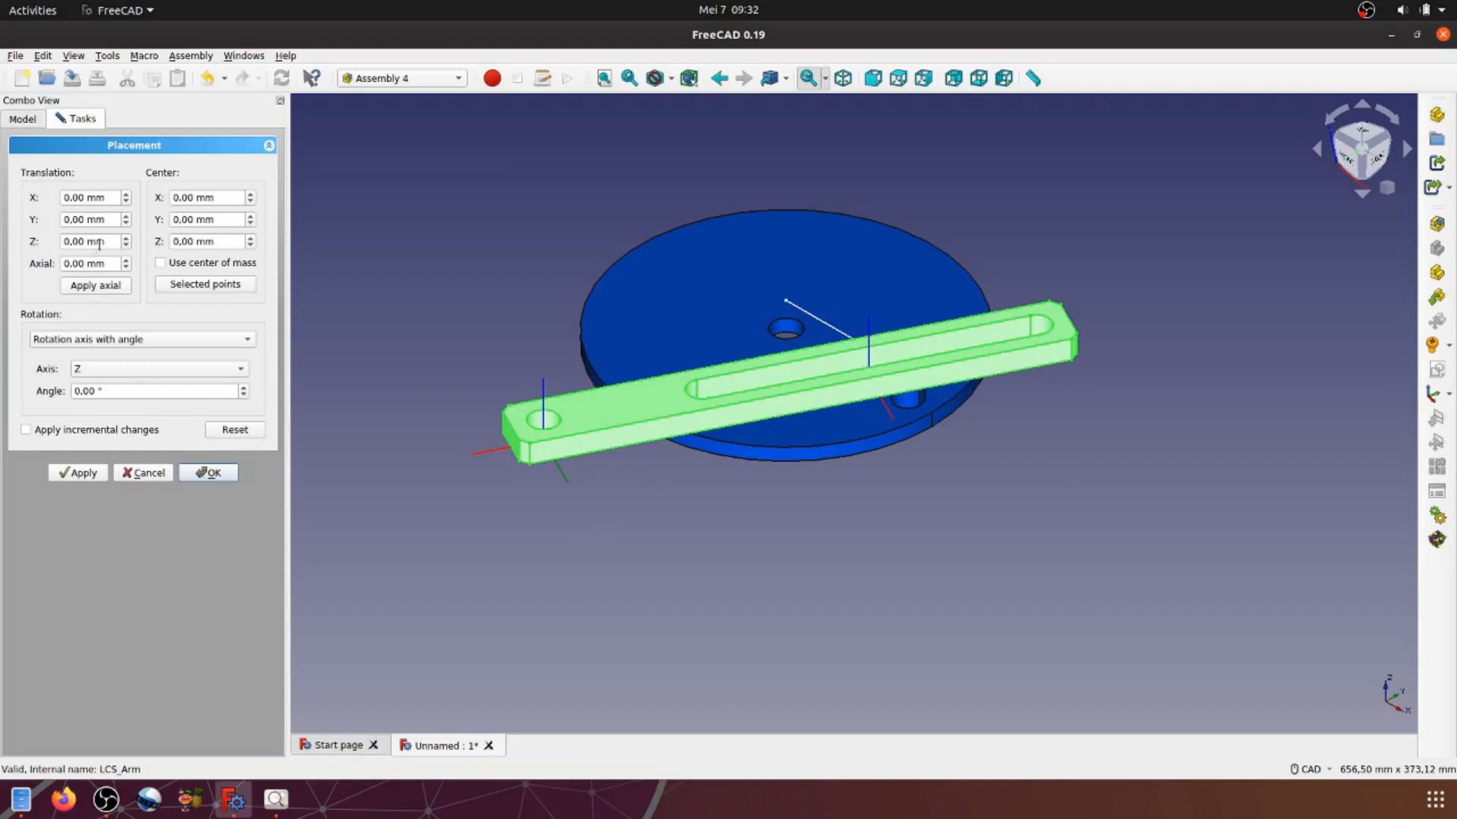
left_click_drag(110, 239, 59, 240)
type("20")
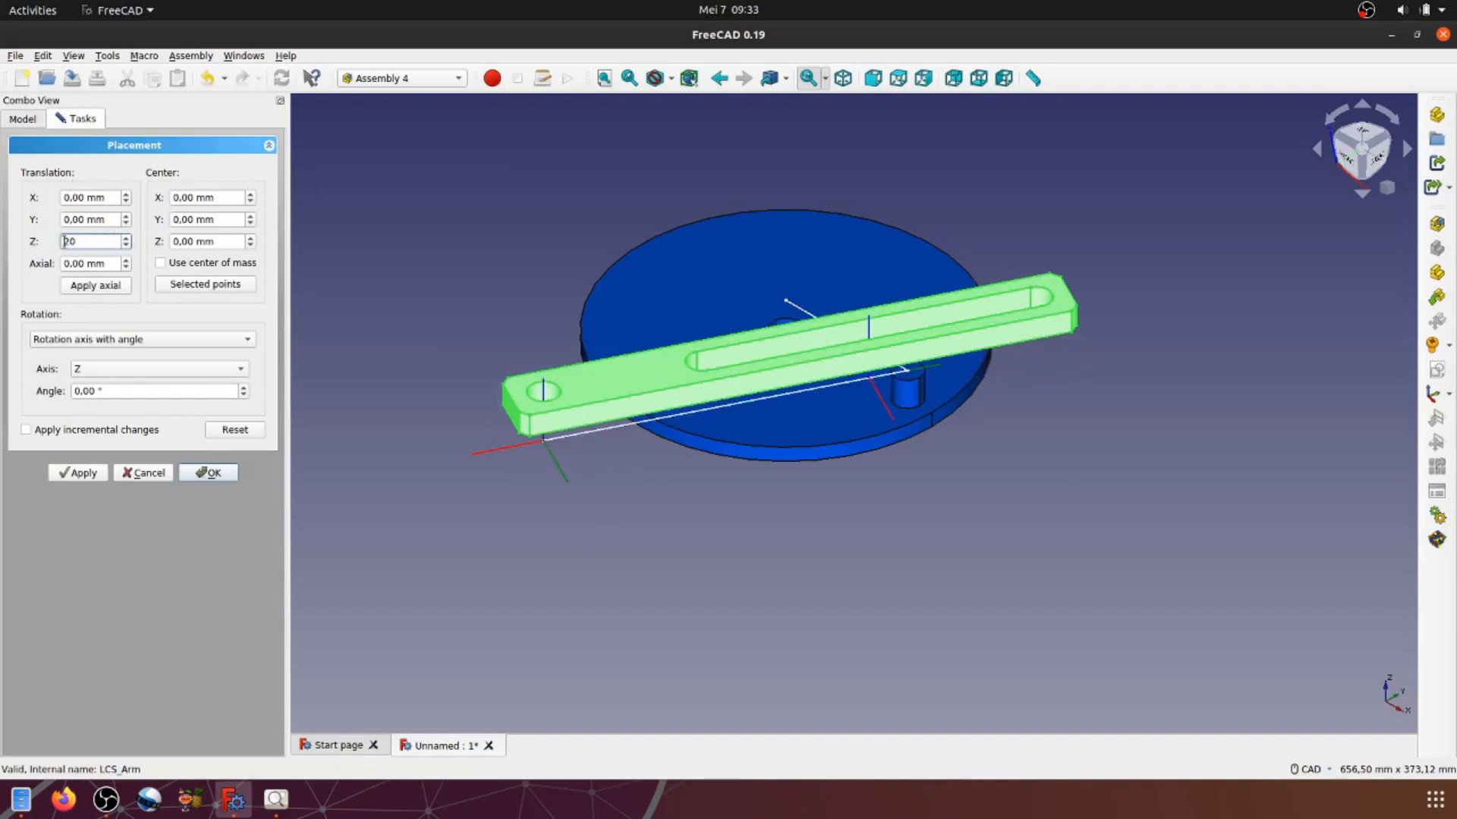
type("-")
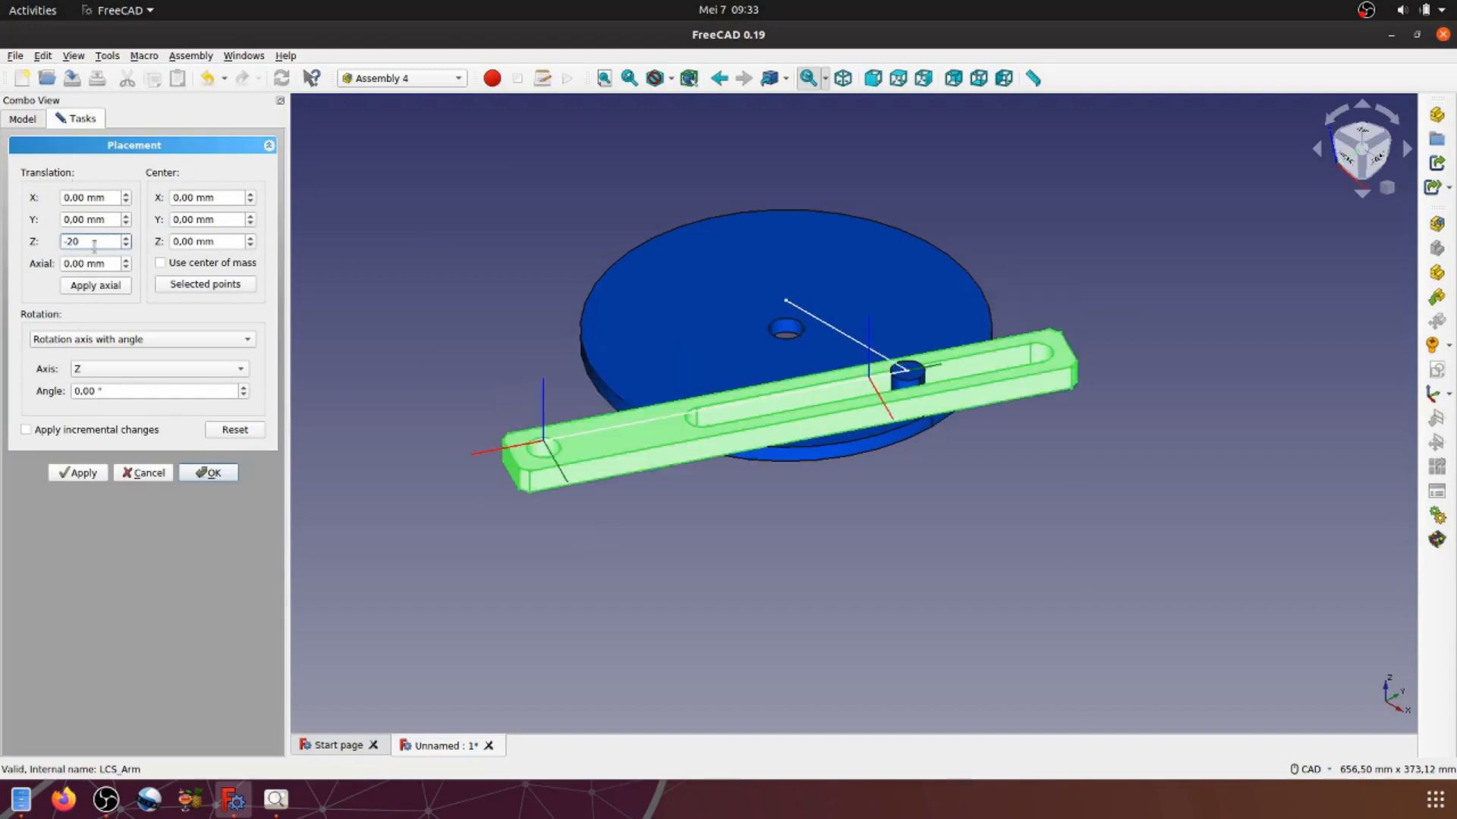
left_click(78, 473)
left_click(208, 473)
left_click(618, 560)
Step: Examine from several angles how the disk's pin fits into the slot of the lowered arm
middle_click_drag(730, 521, 1017, 605)
middle_click_drag(619, 563, 742, 572)
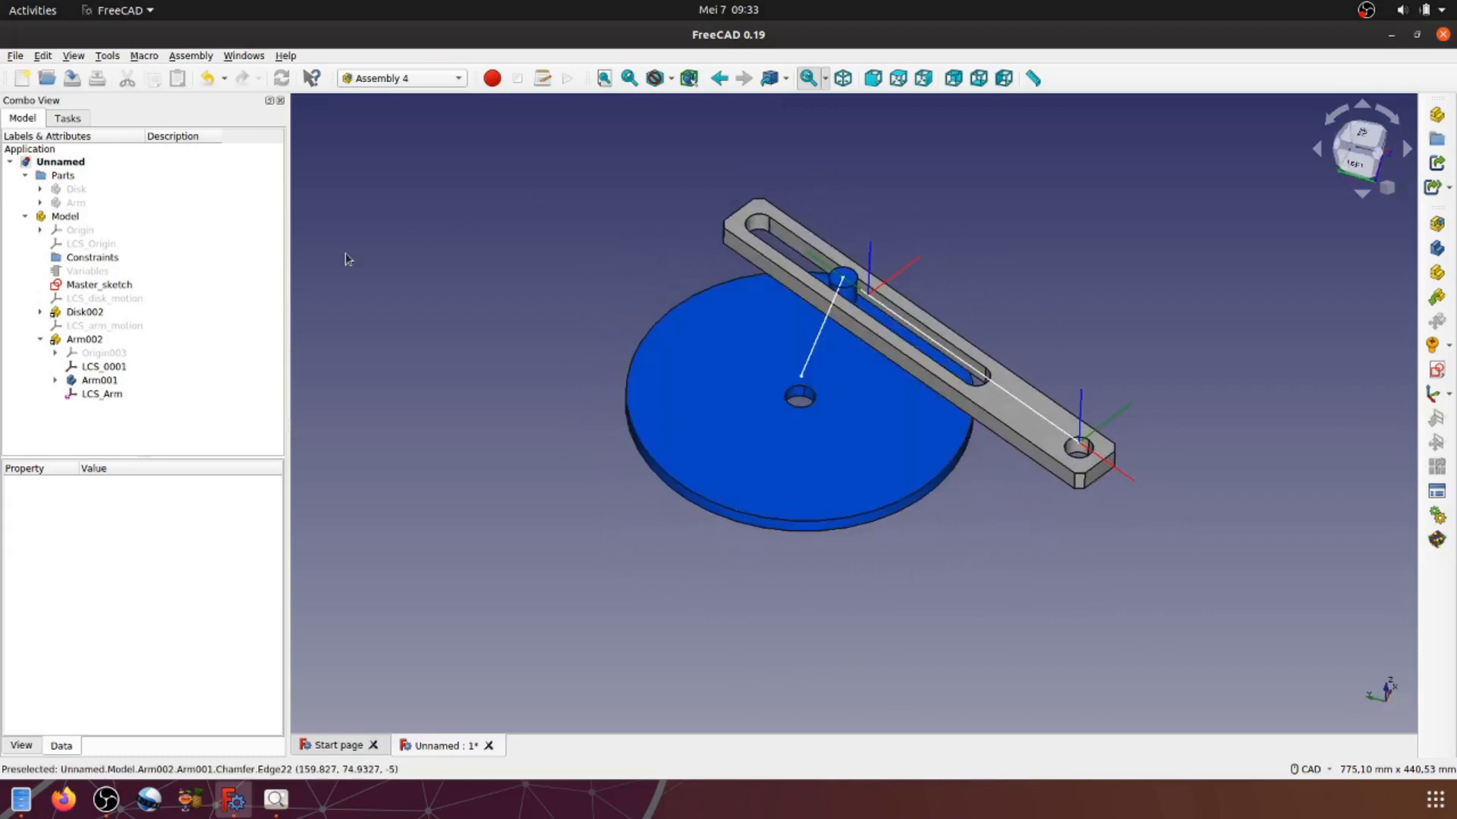
left_click(843, 78)
middle_click_drag(933, 484, 647, 497)
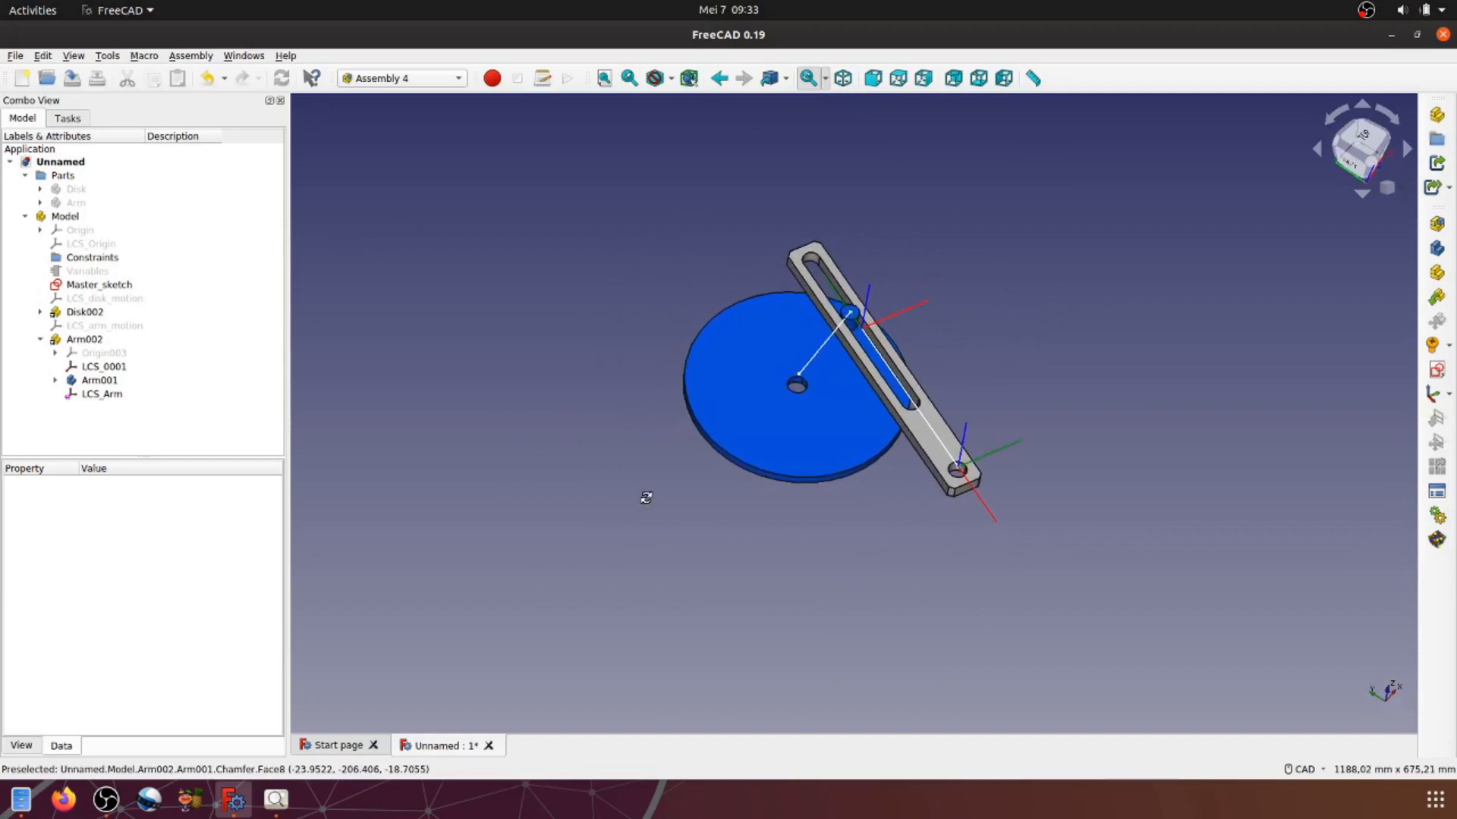
middle_click_drag(768, 538, 668, 521)
scroll(682, 516, "up", 2)
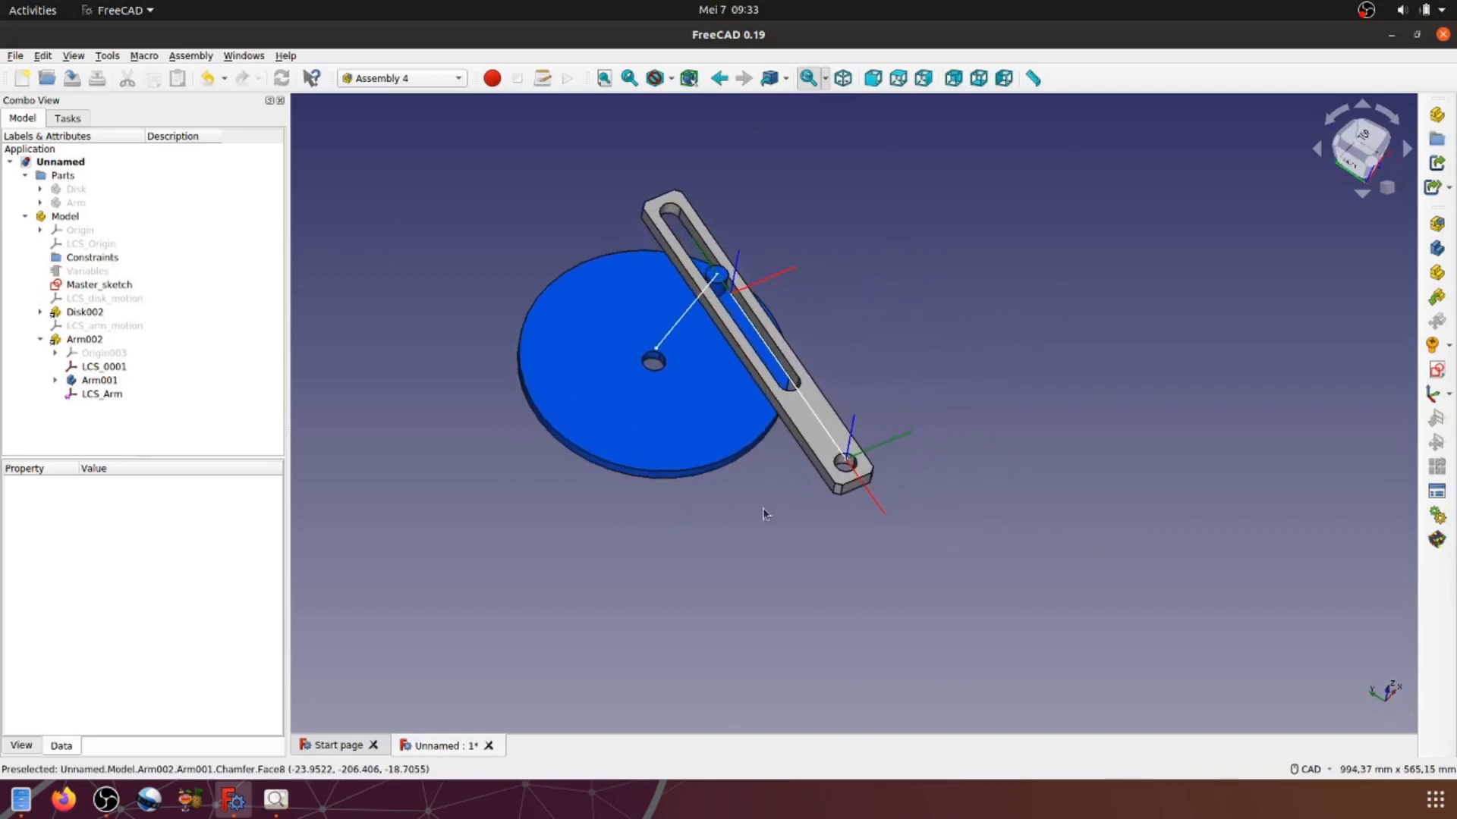
left_click(843, 78)
middle_click_drag(931, 440, 885, 505)
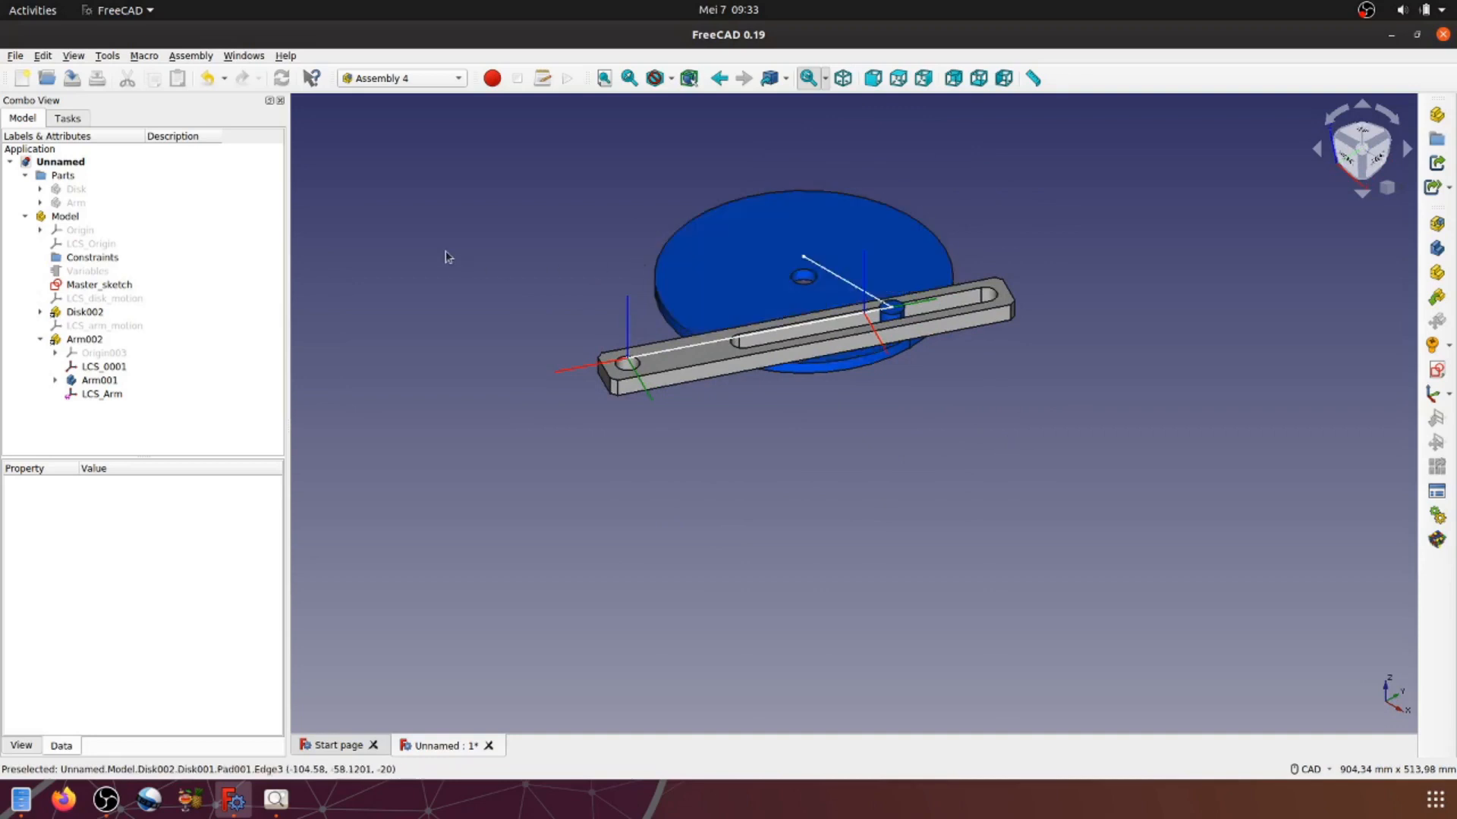
scroll(863, 460, "up", 4)
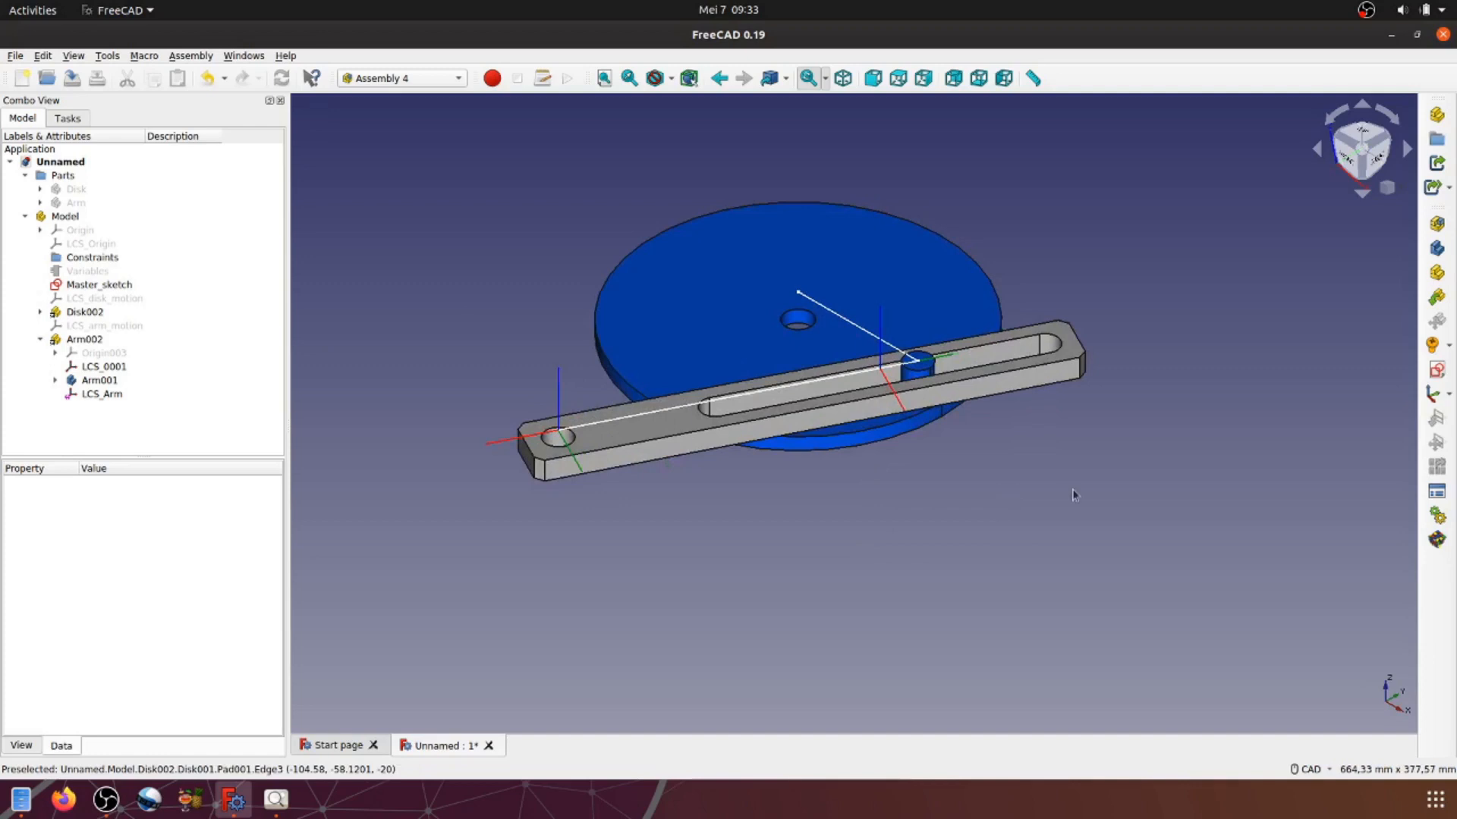
Step: Animate the assembly with the Angle_disk variable over a range from 45 to 360
left_click(1436, 518)
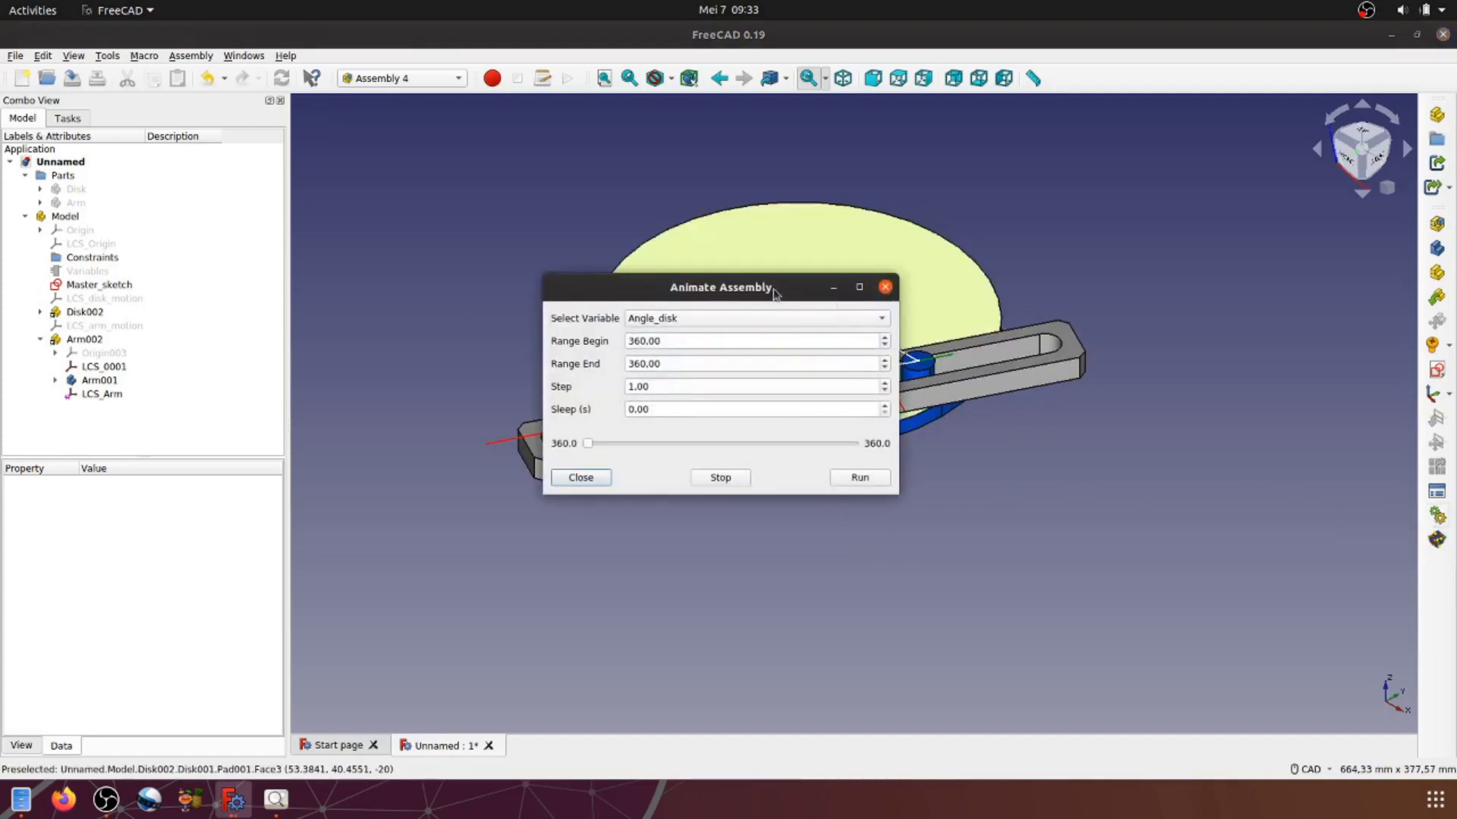
left_click_drag(763, 287, 1255, 447)
middle_click_drag(886, 476, 762, 457)
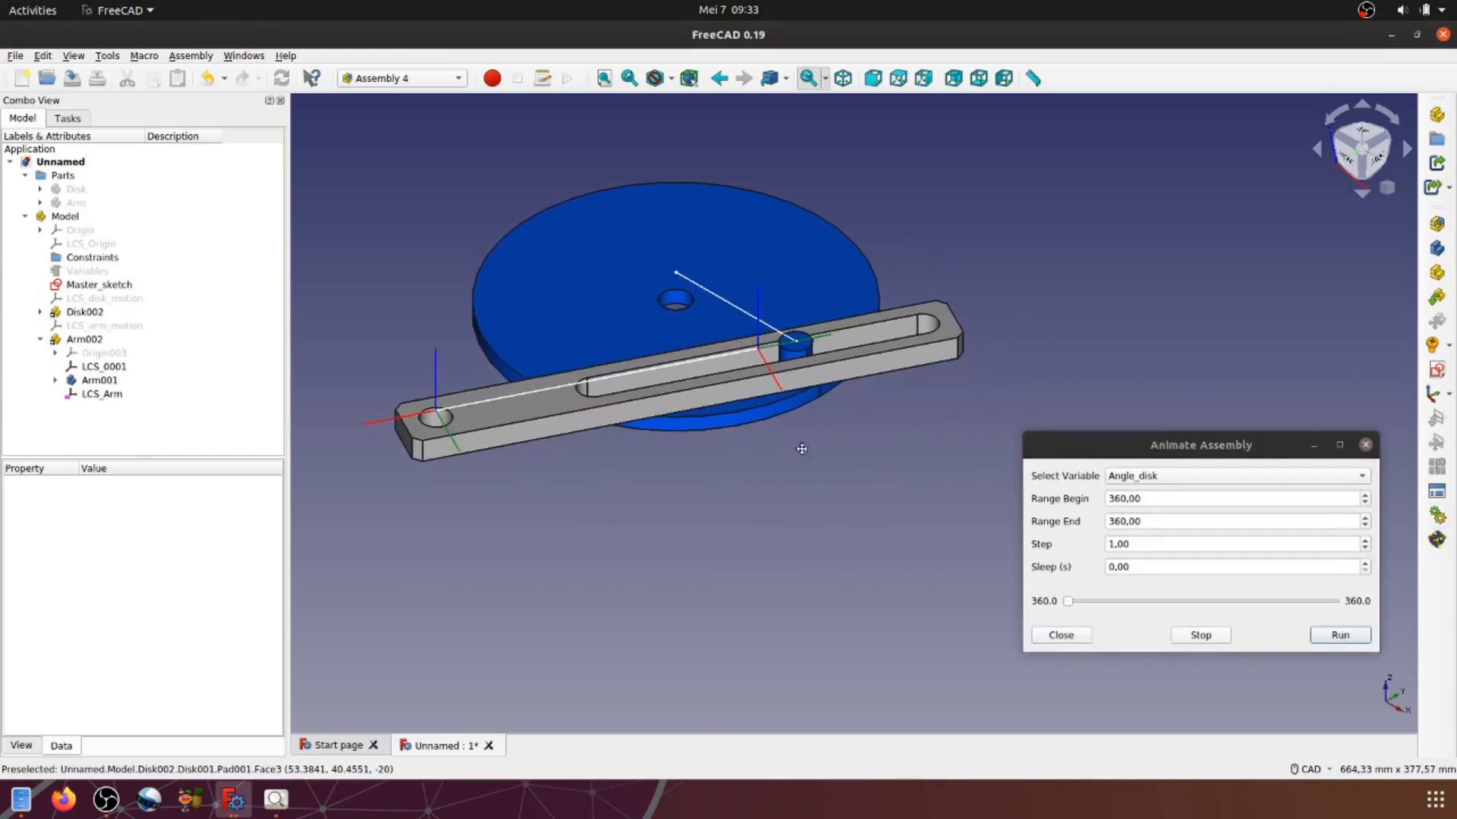
middle_click_drag(835, 444, 839, 509)
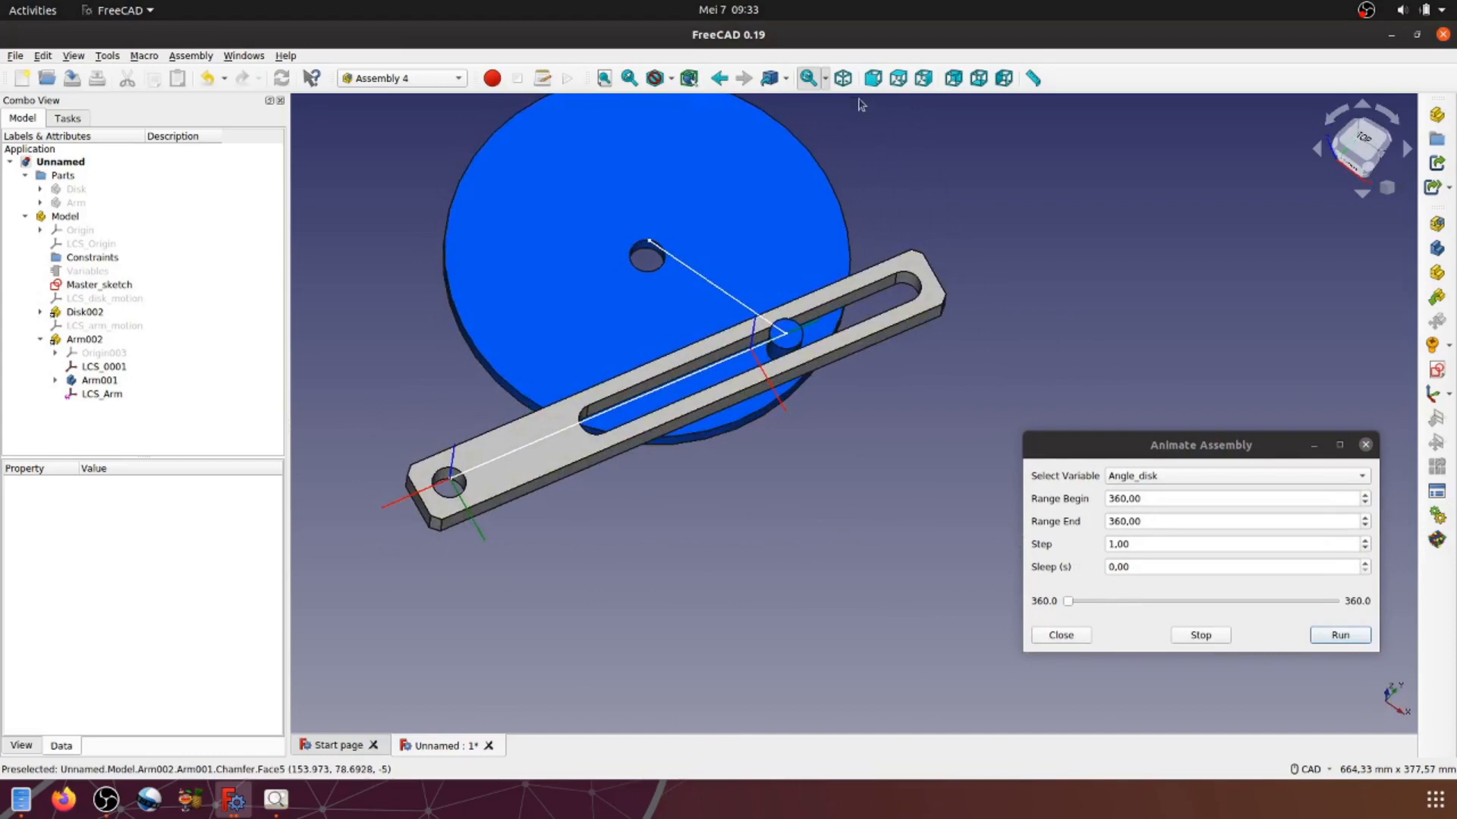
middle_click_drag(902, 443, 955, 492)
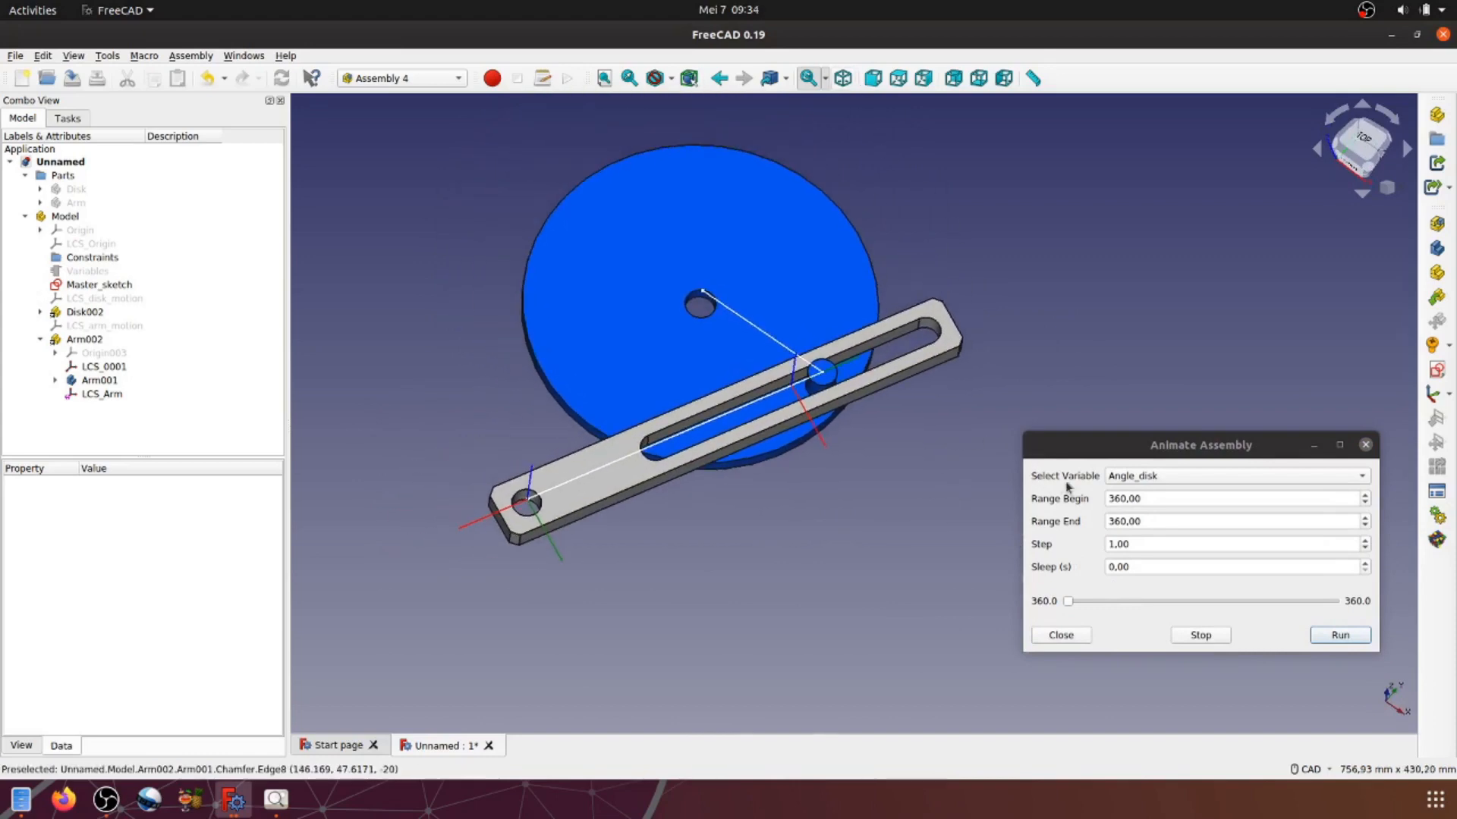
left_click_drag(1149, 494, 1101, 494)
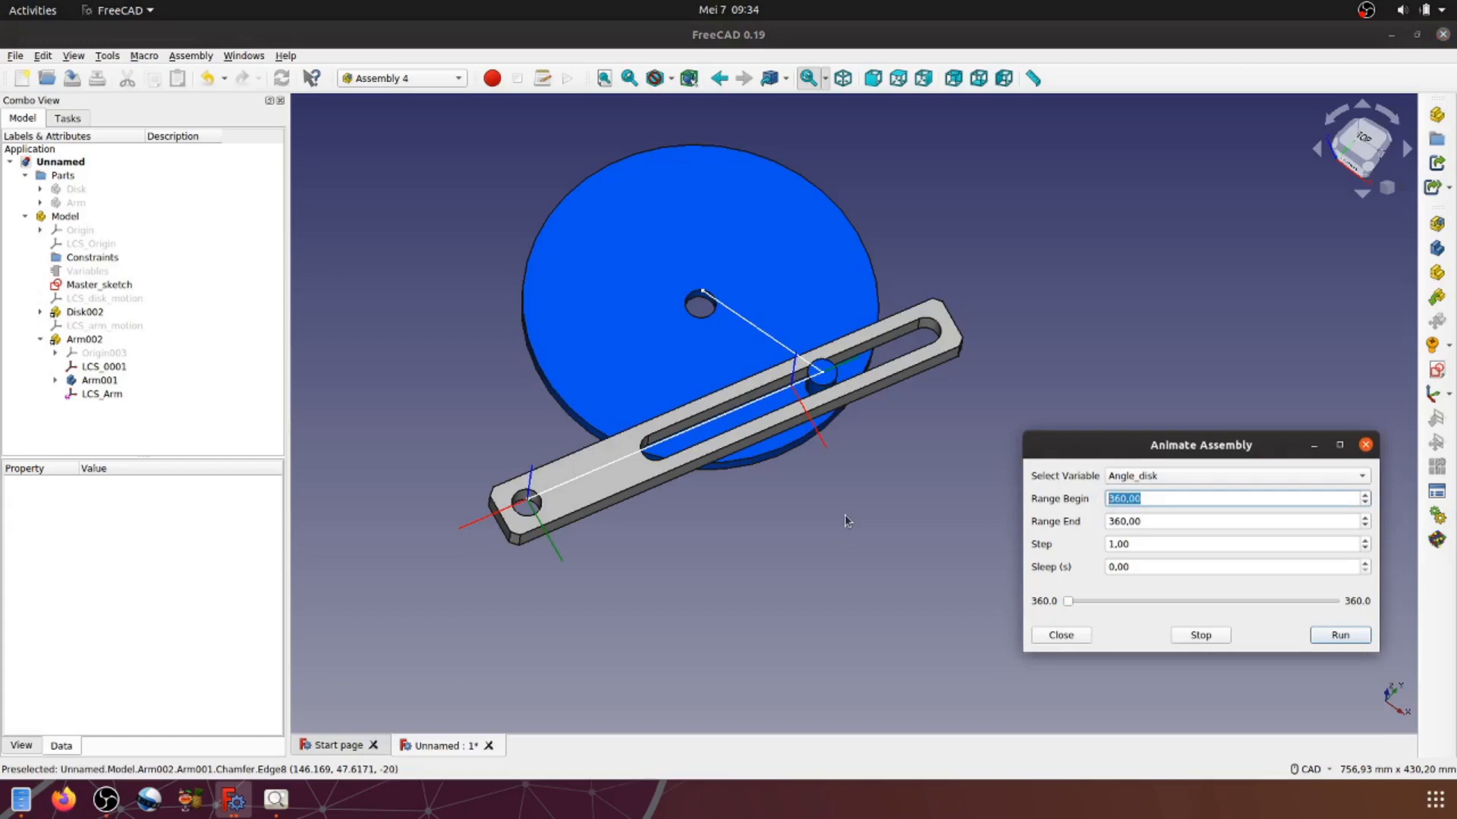
type("45")
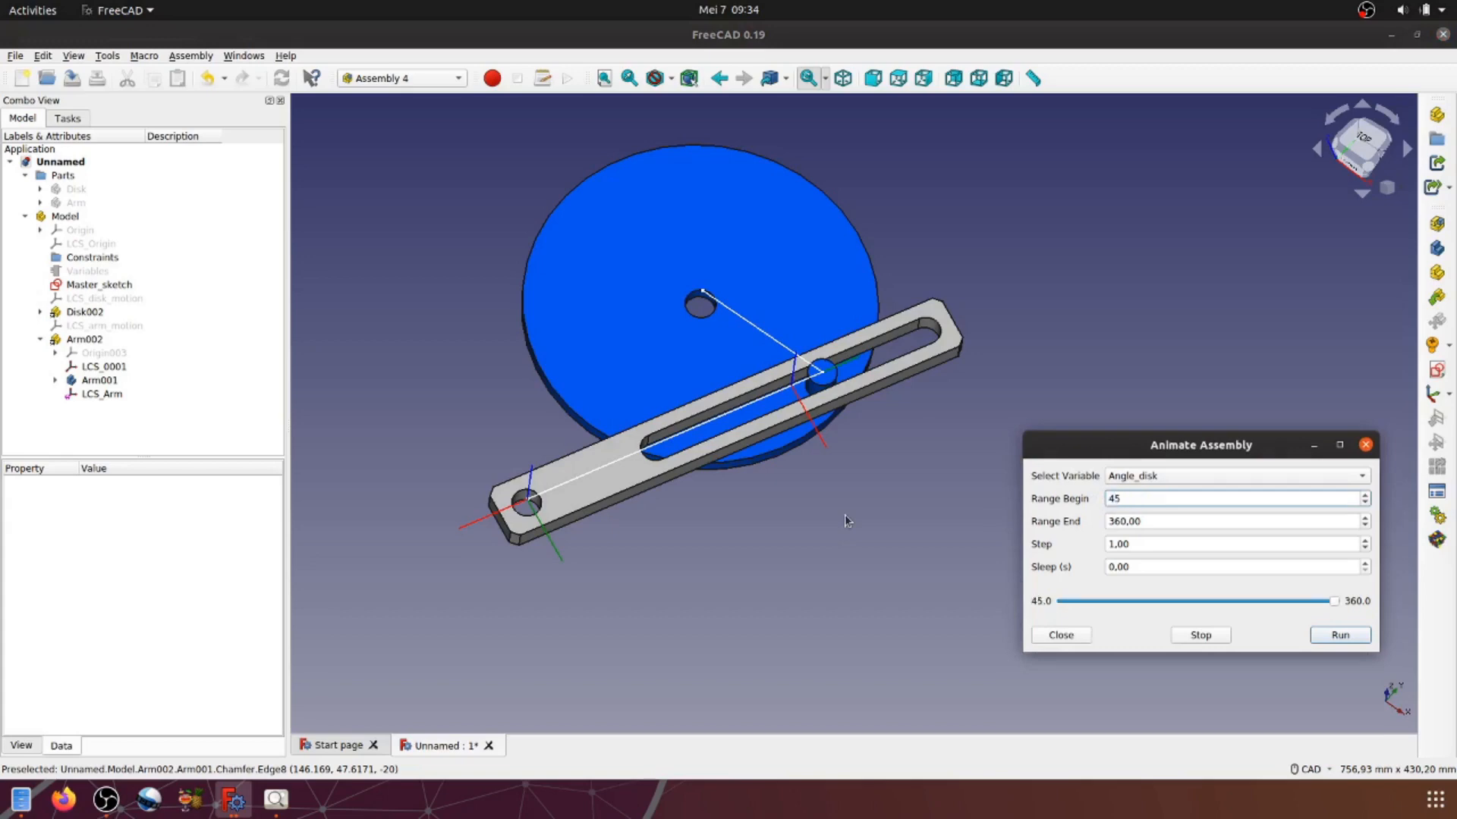
left_click_drag(1151, 519, 1102, 525)
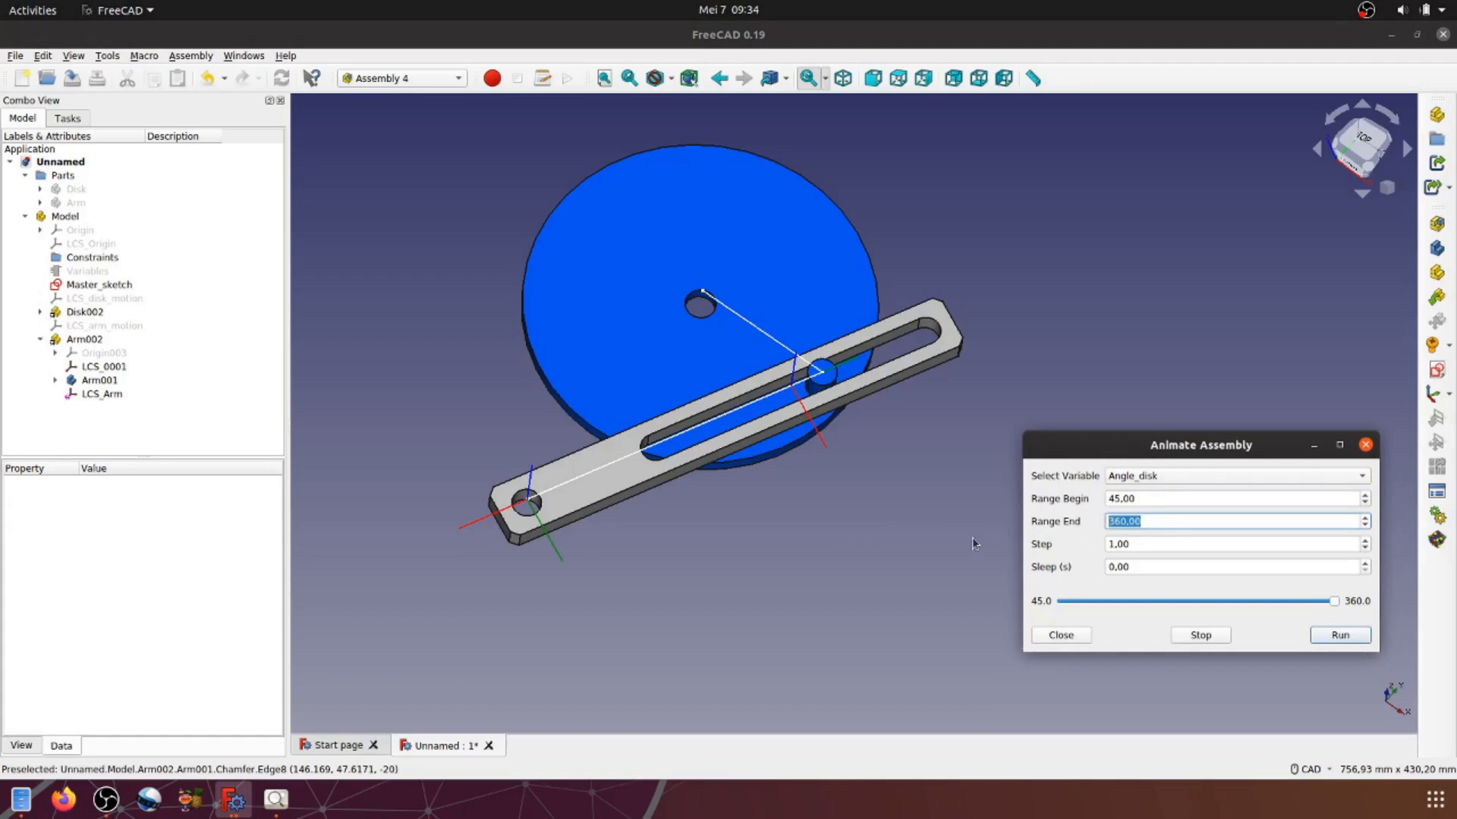
type("360")
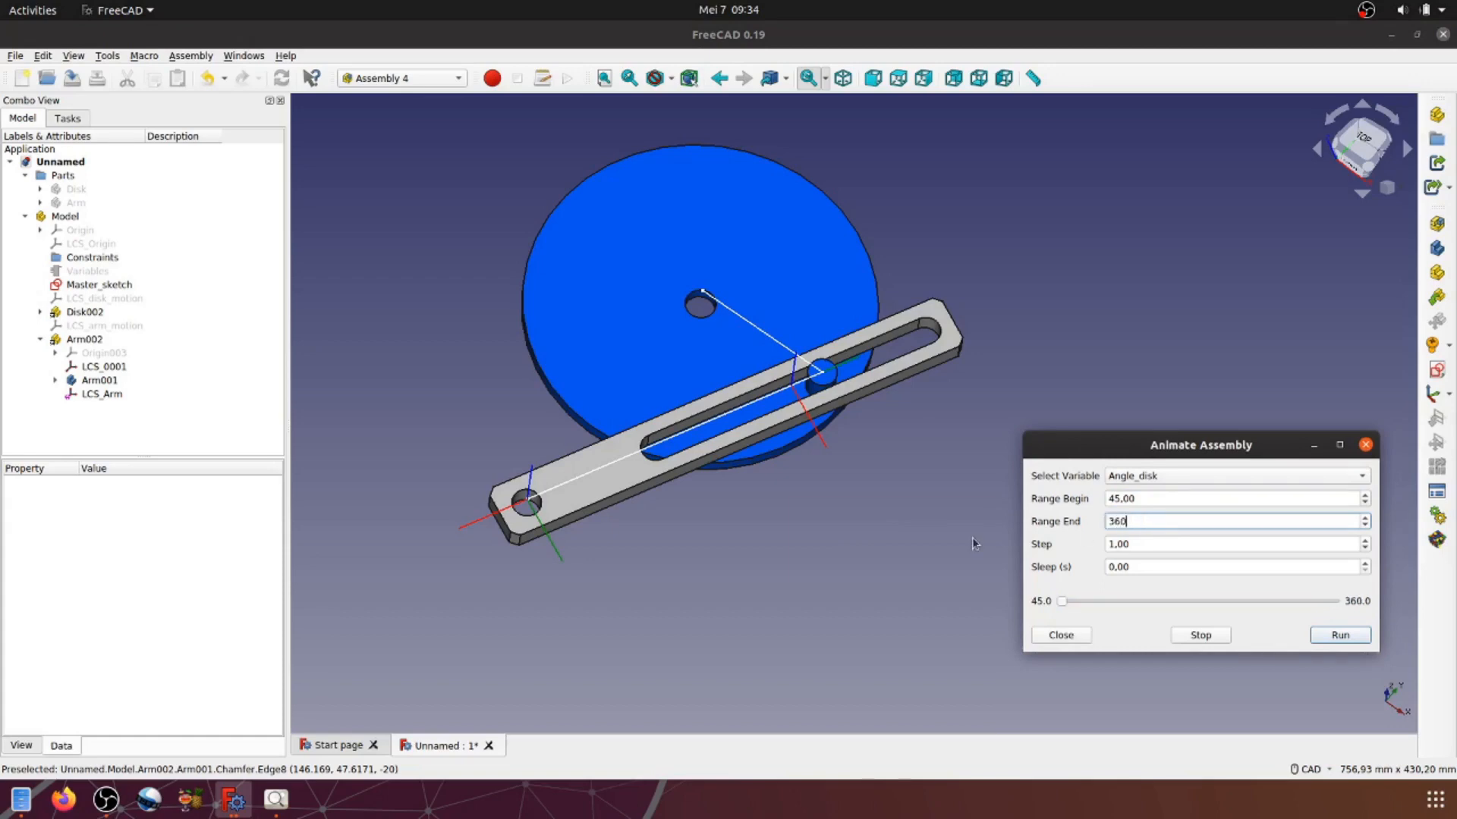
left_click(1348, 639)
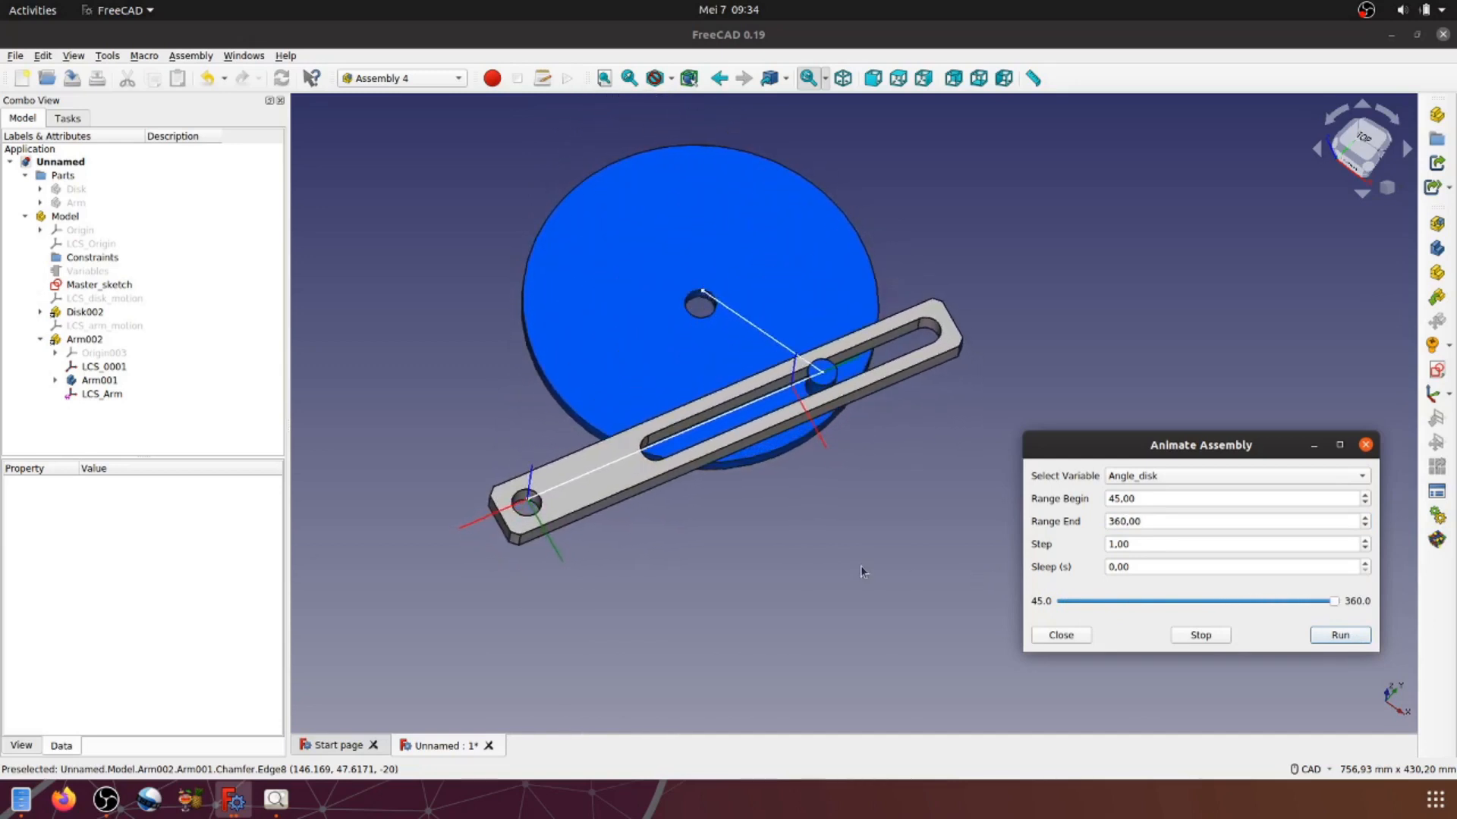
Step: Close the animation, hide the two coordinate systems inside Arm002, and show LCS_arm_motion and LCS_disk_motion
left_click(1077, 638)
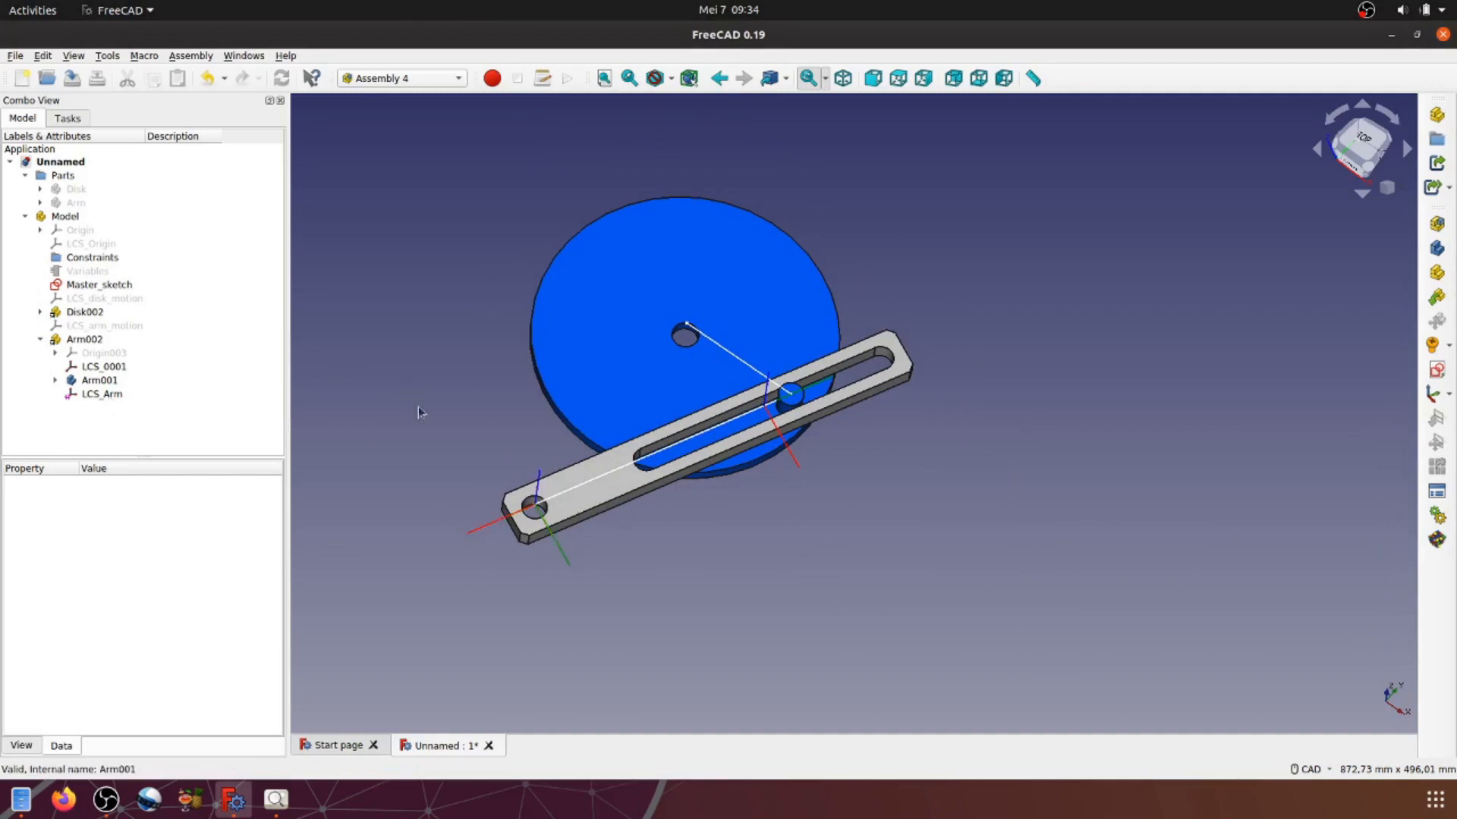
left_click(114, 367)
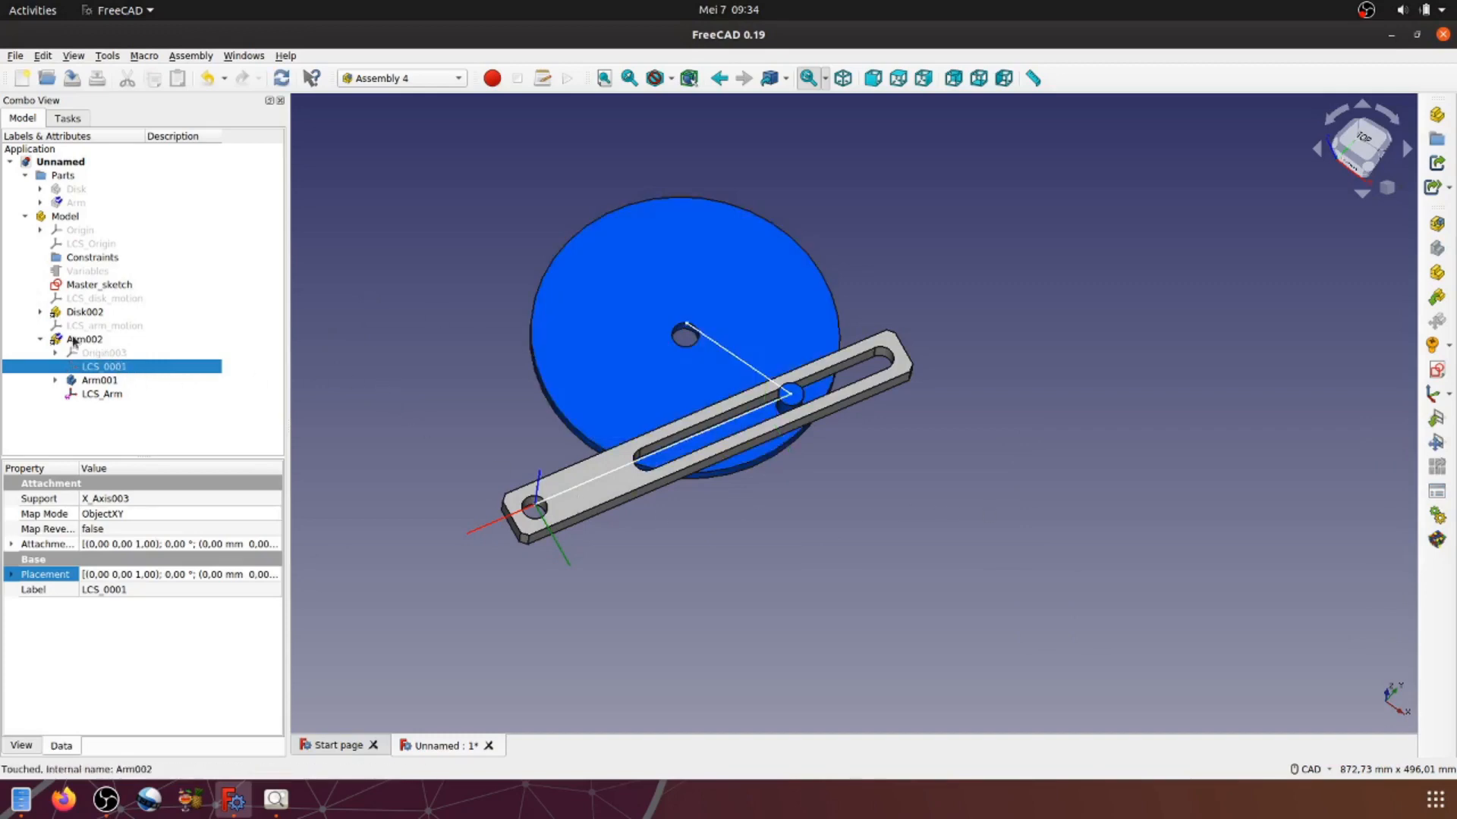
left_click(114, 327)
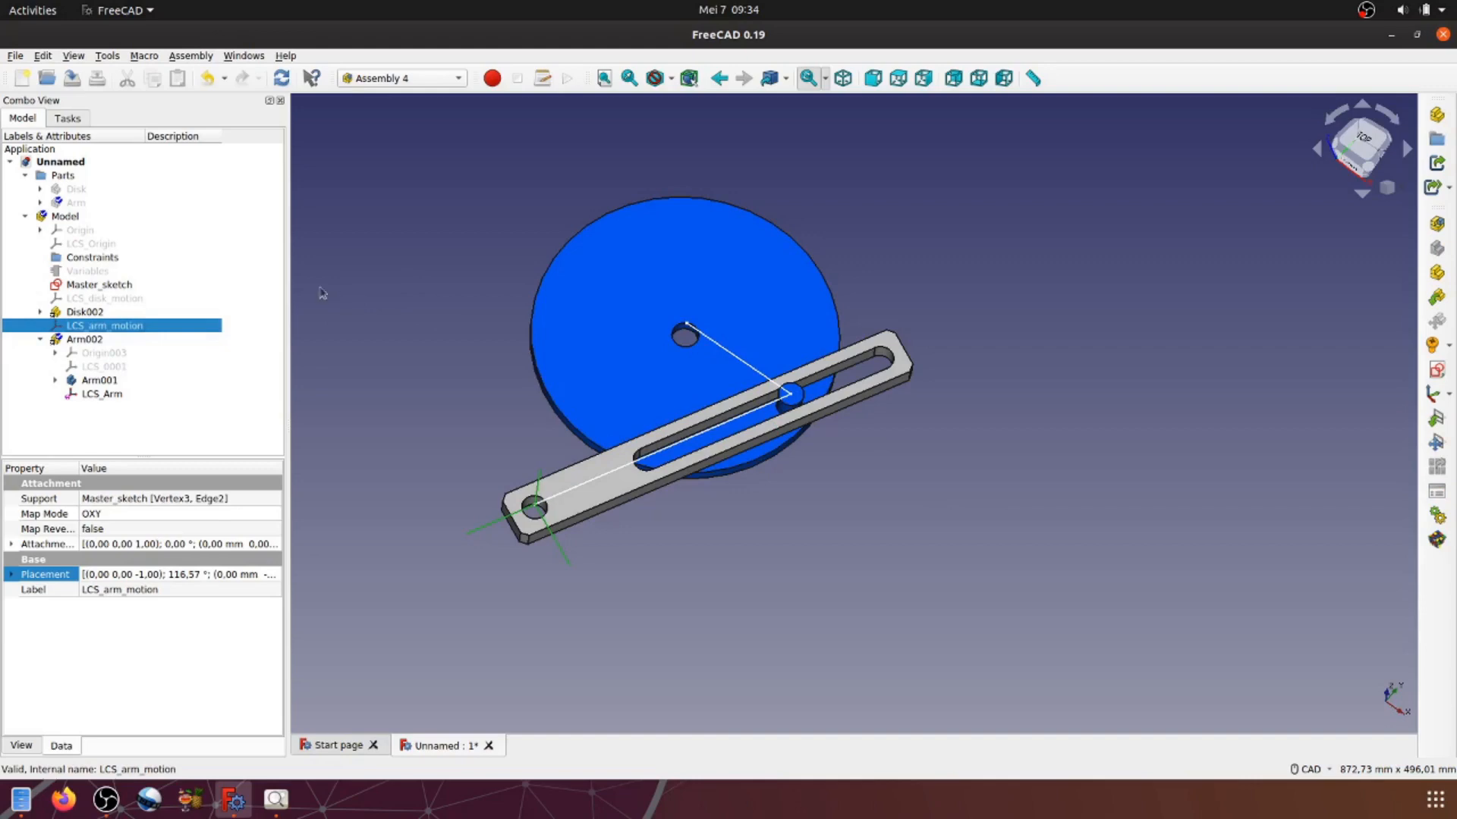
left_click(203, 393)
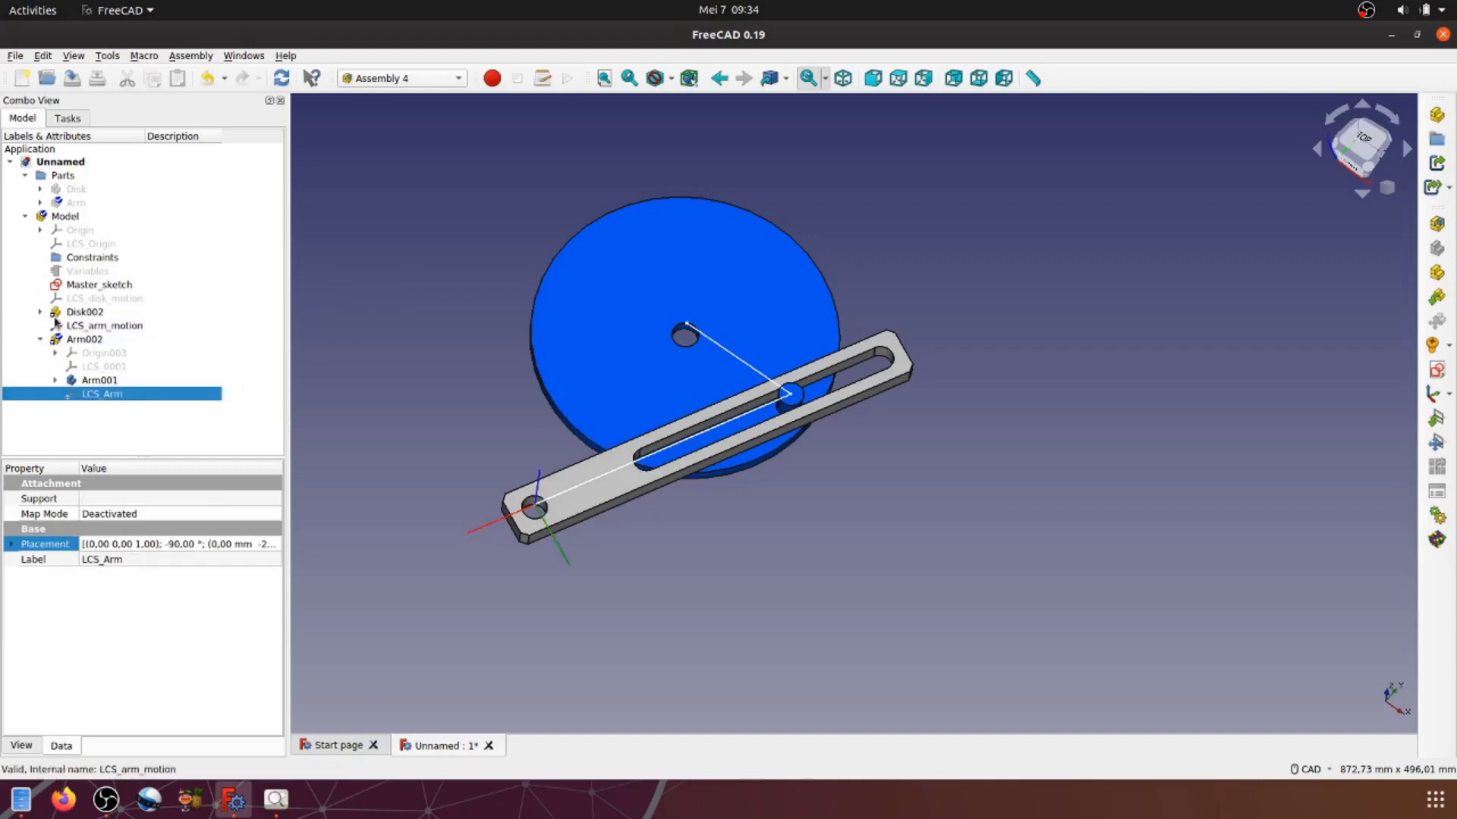
left_click(114, 299)
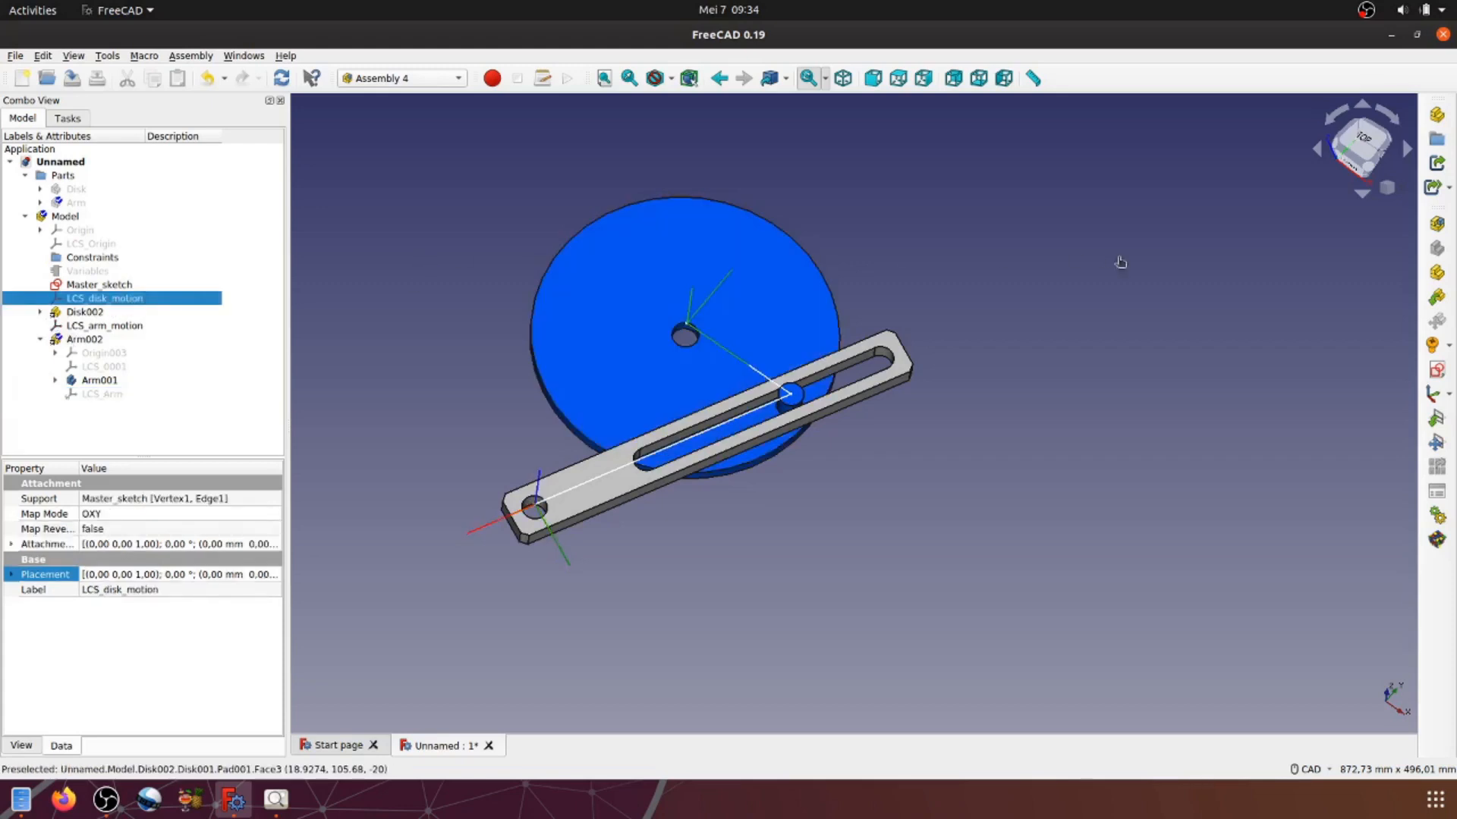
left_click(885, 595)
middle_click_drag(885, 595, 979, 535)
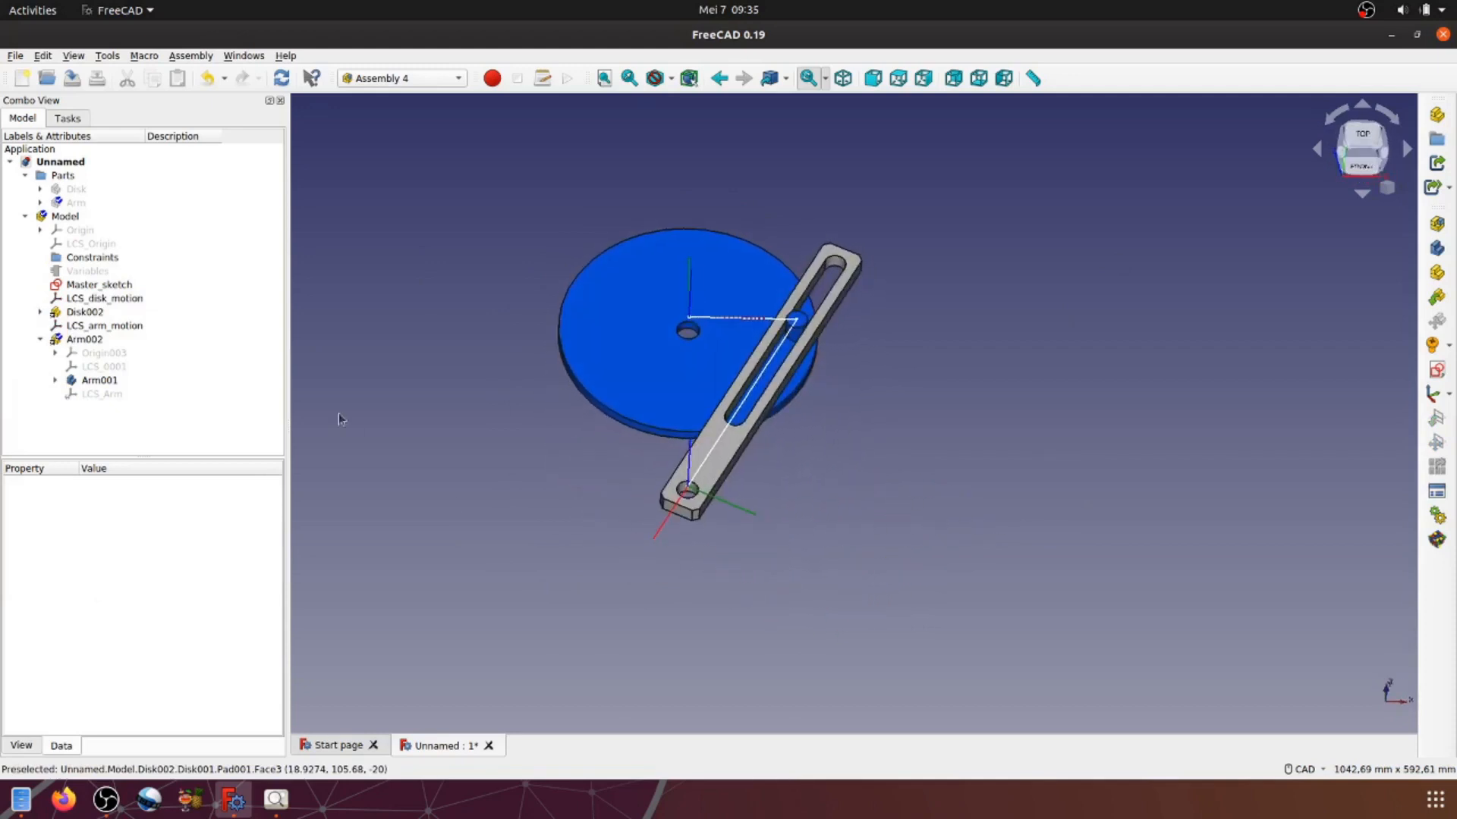
Step: Change the shape color of the Arm001 body to red (#ff0000) in its appearance settings
left_click(107, 380)
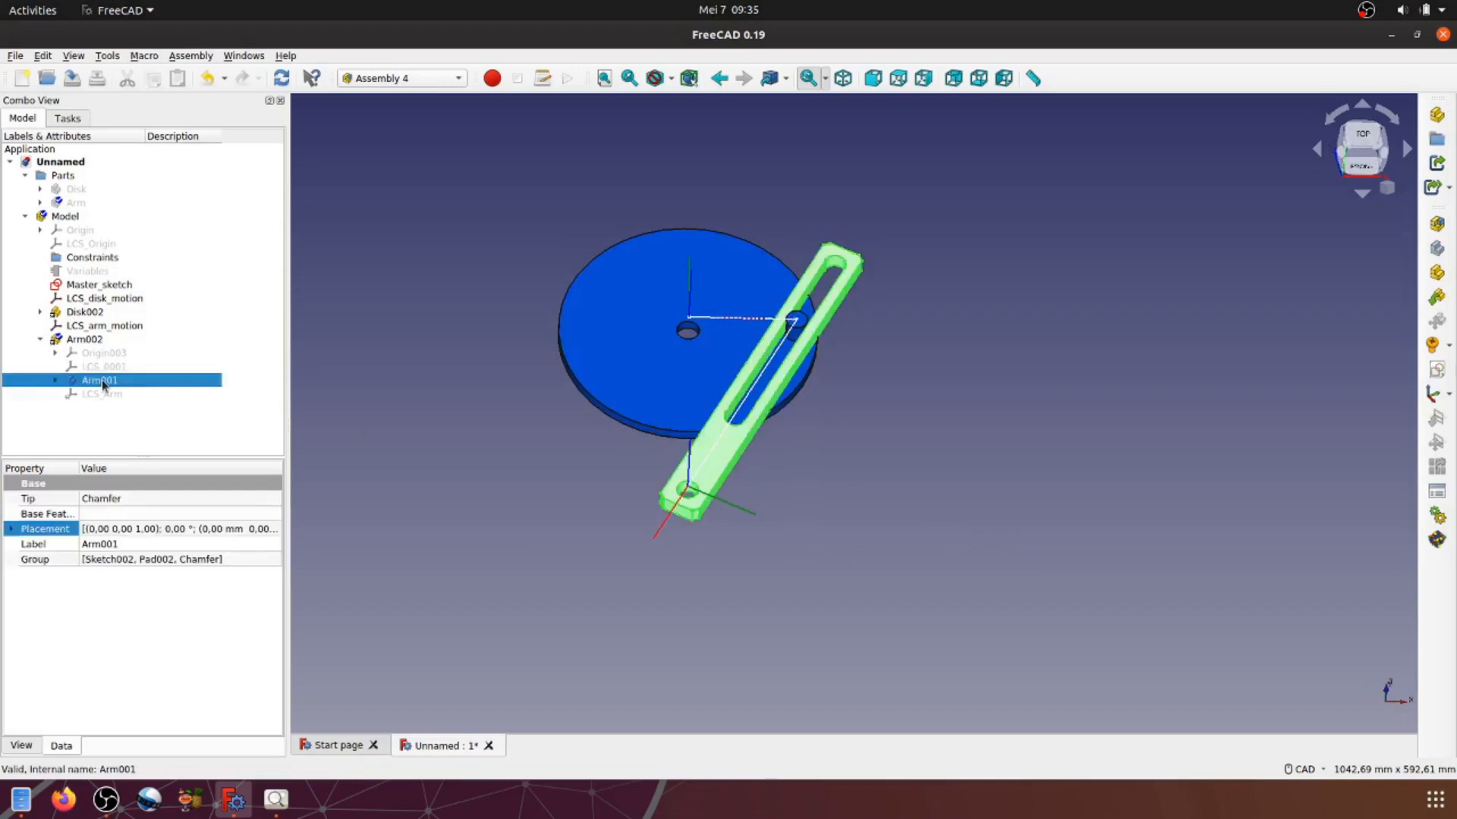
right_click(104, 380)
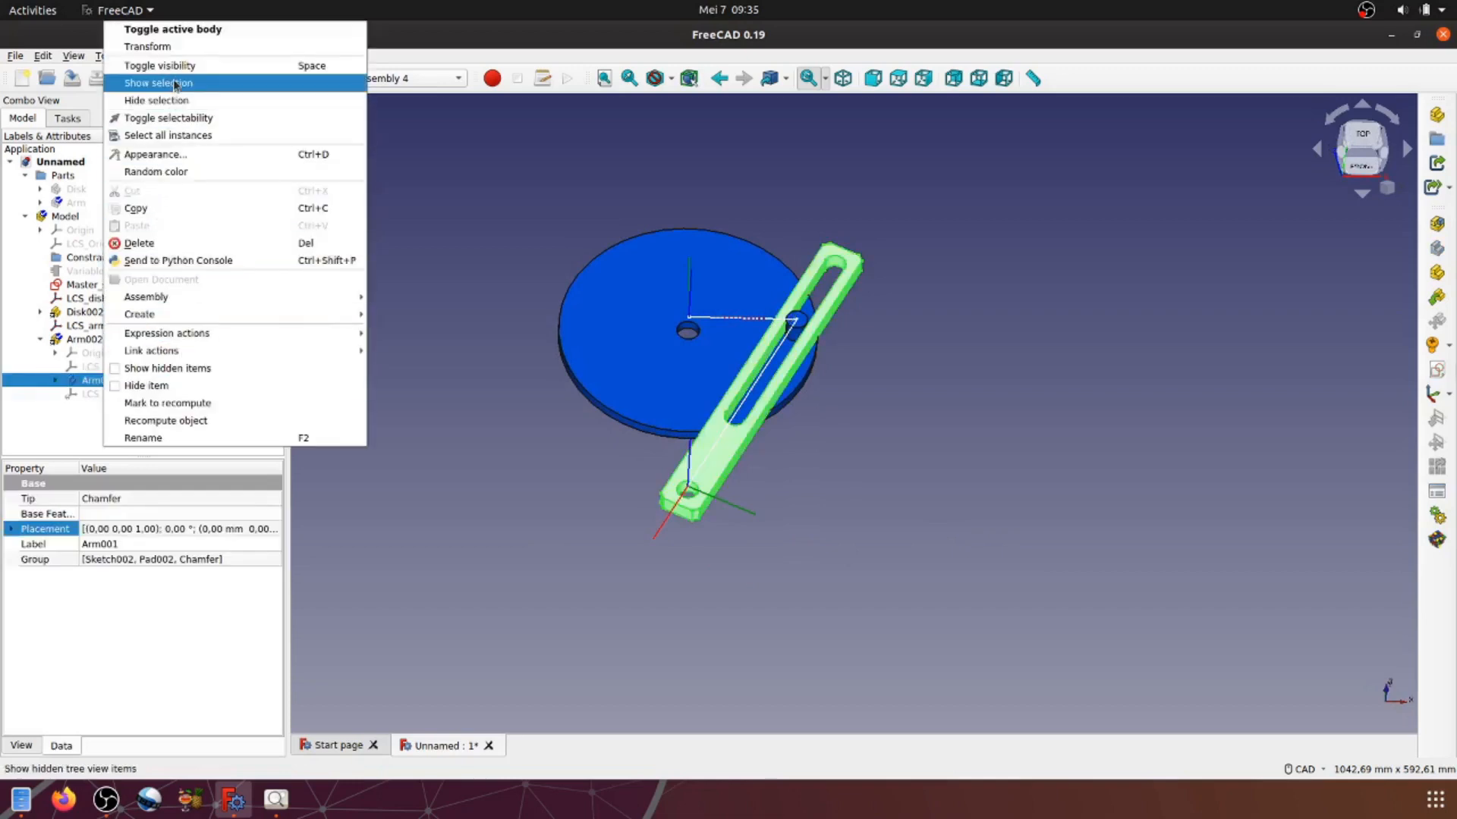
left_click(181, 156)
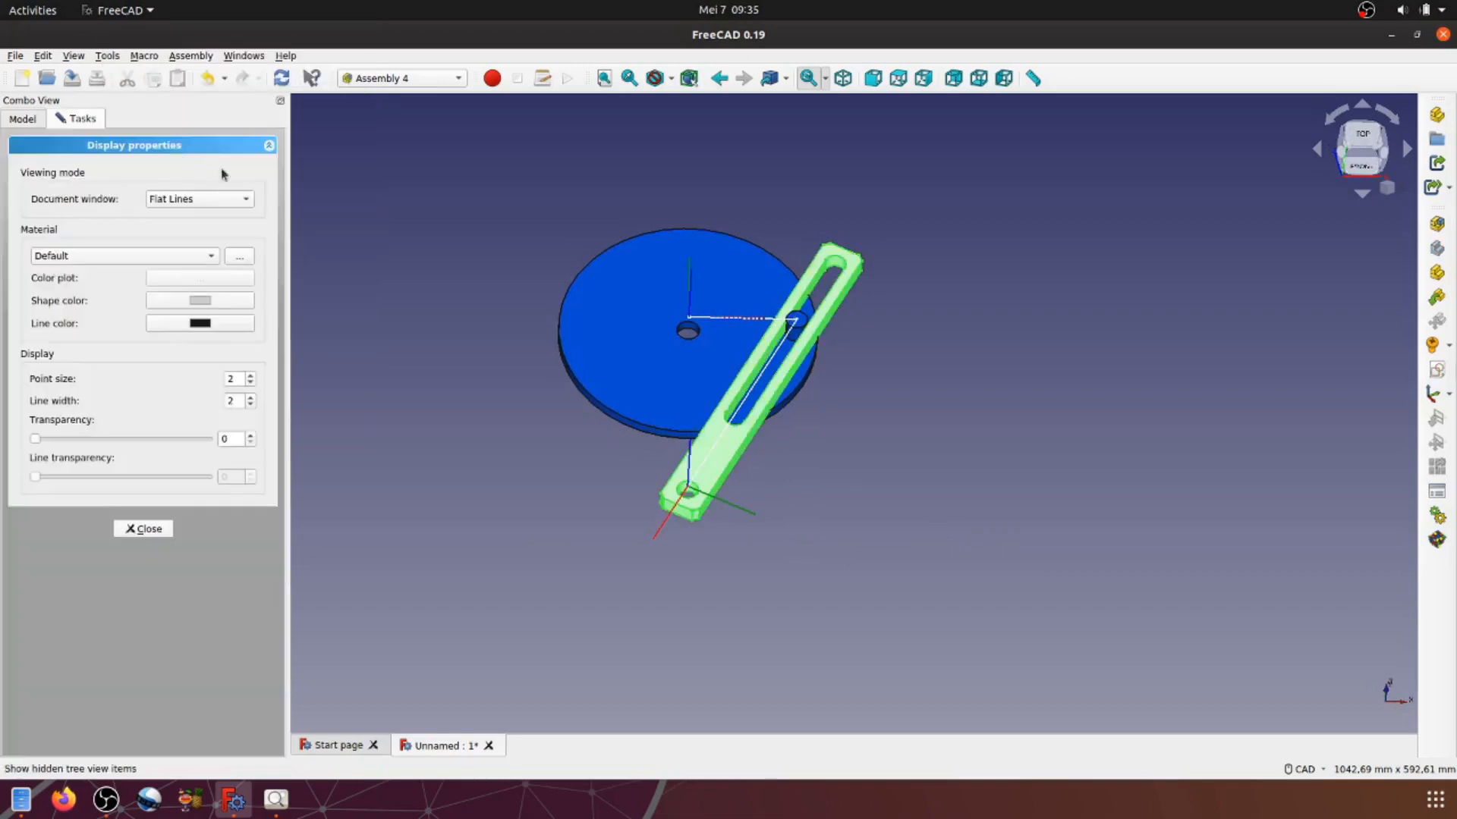
left_click(218, 303)
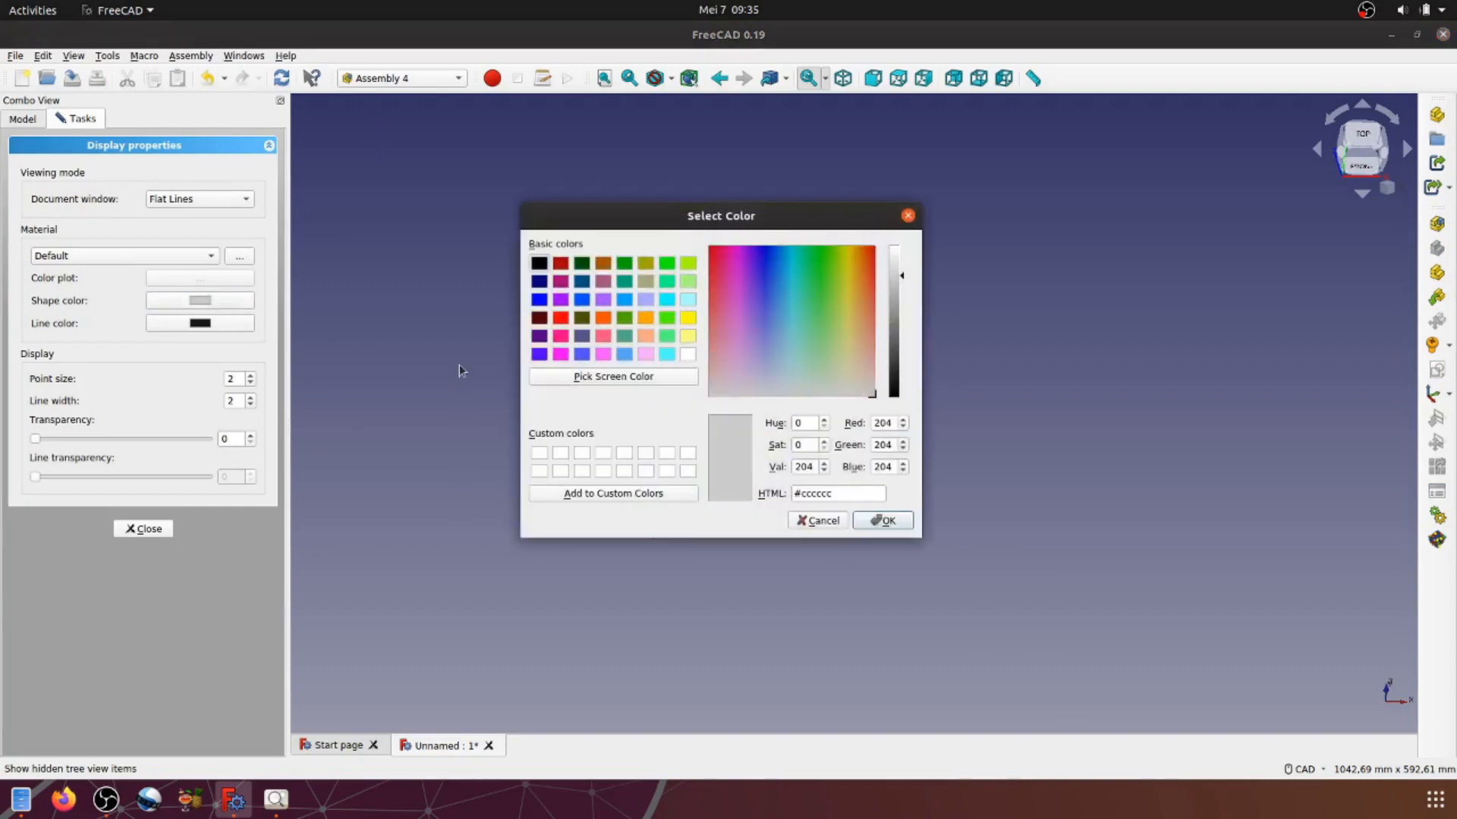
left_click_drag(751, 215, 1138, 303)
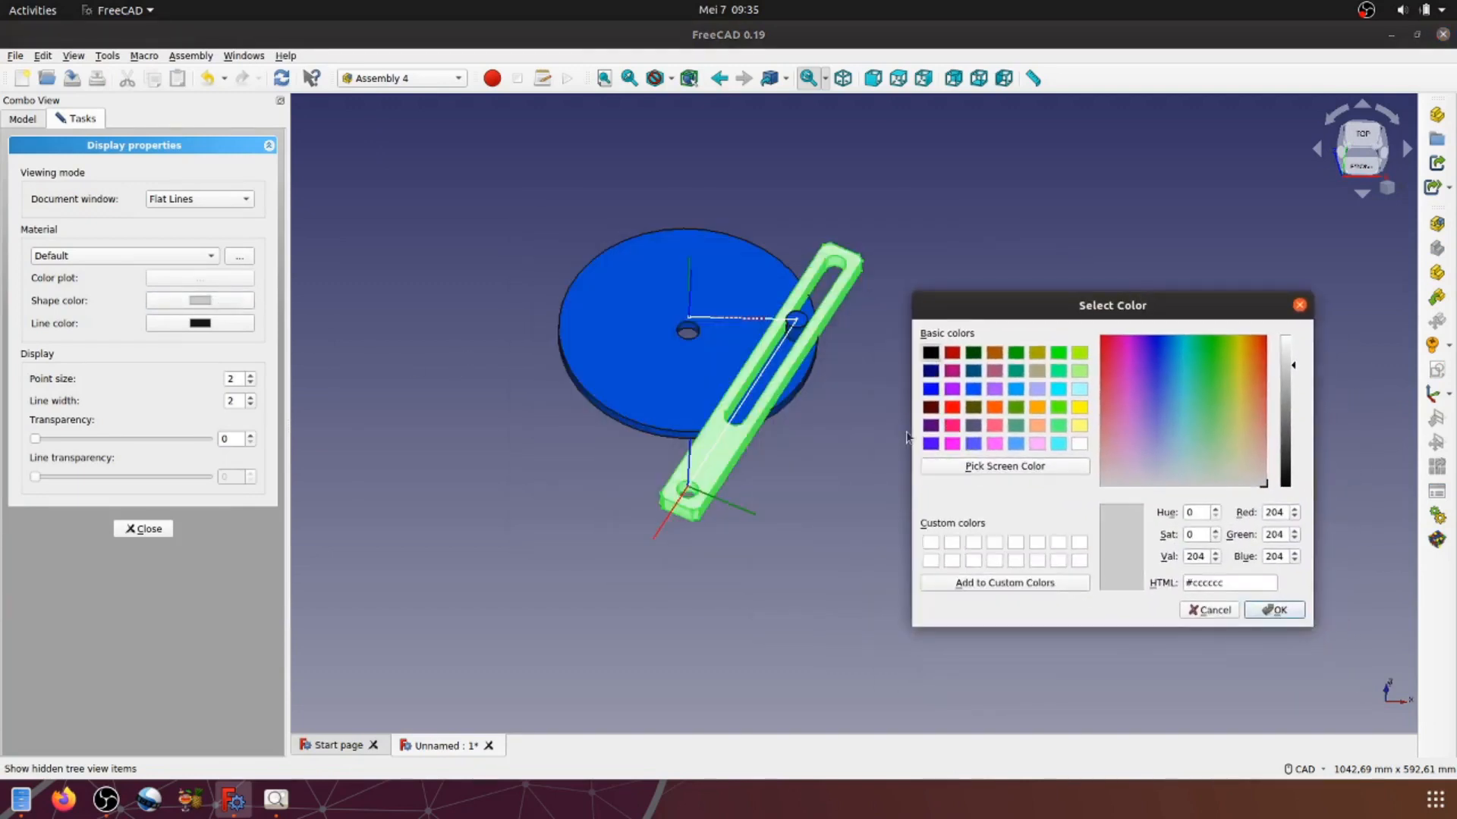
left_click(952, 408)
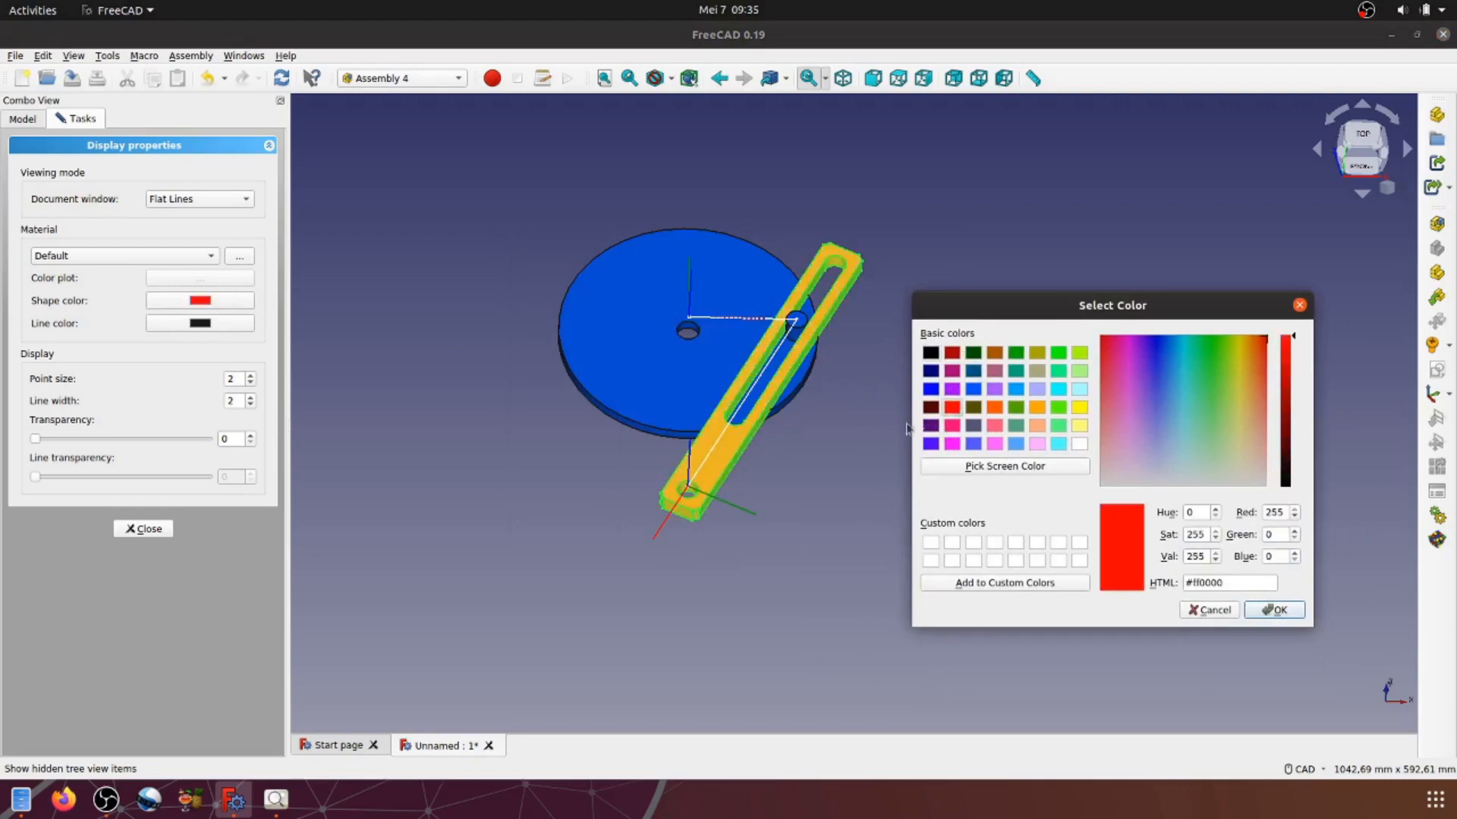
left_click(1275, 610)
left_click(888, 536)
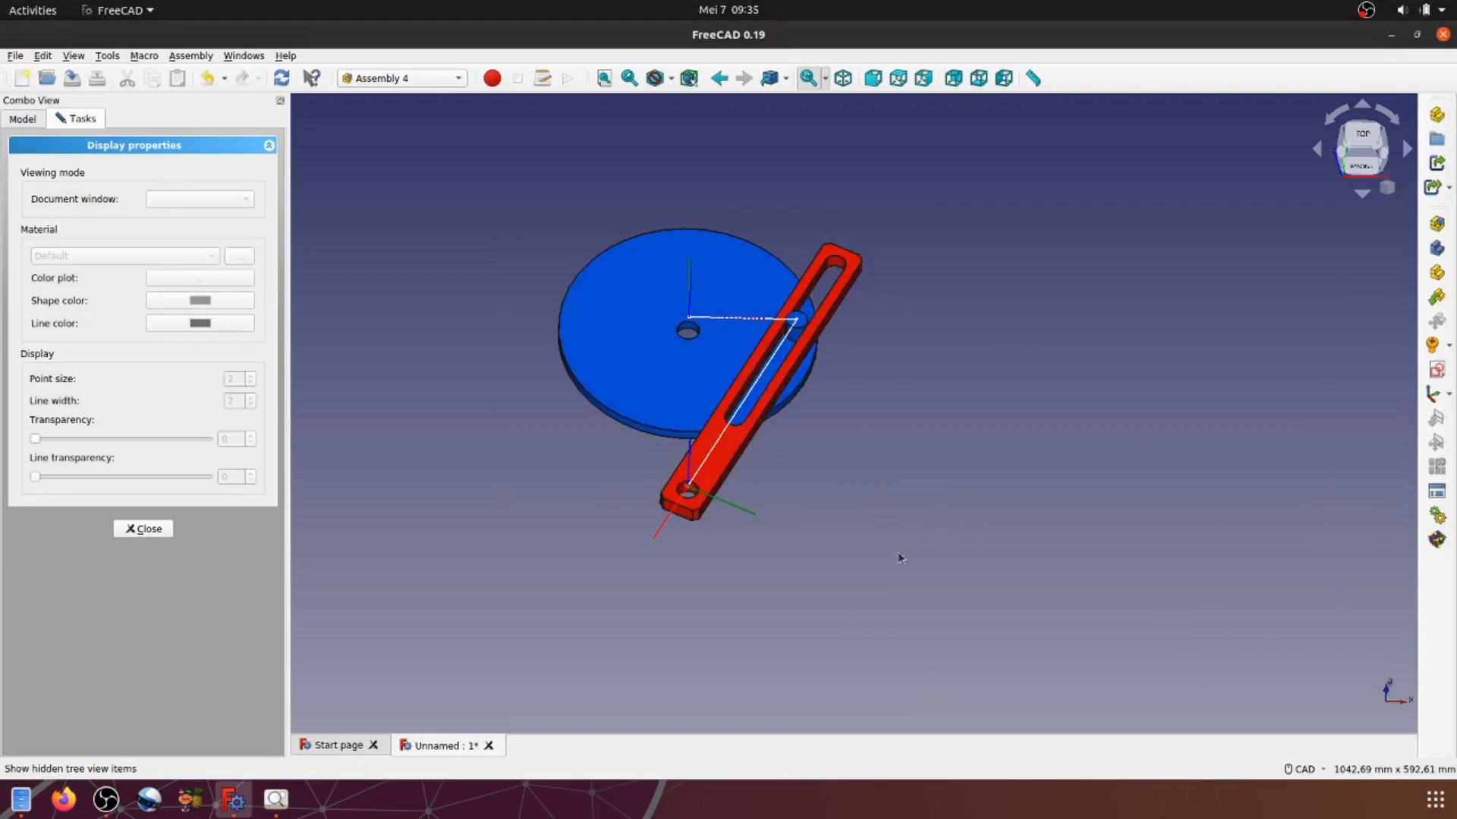
middle_click_drag(804, 570, 578, 374)
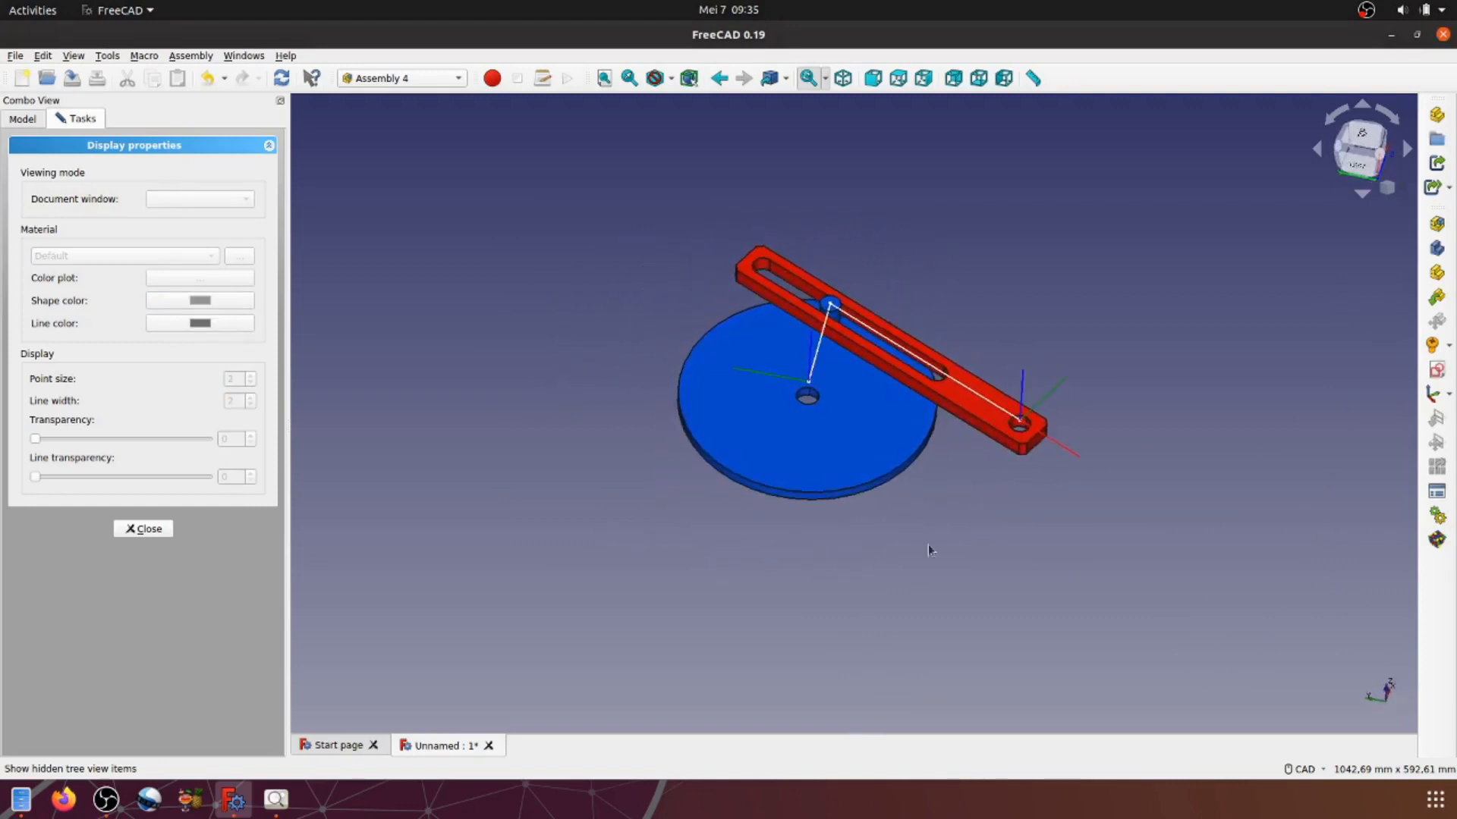
middle_click_drag(960, 553, 895, 538)
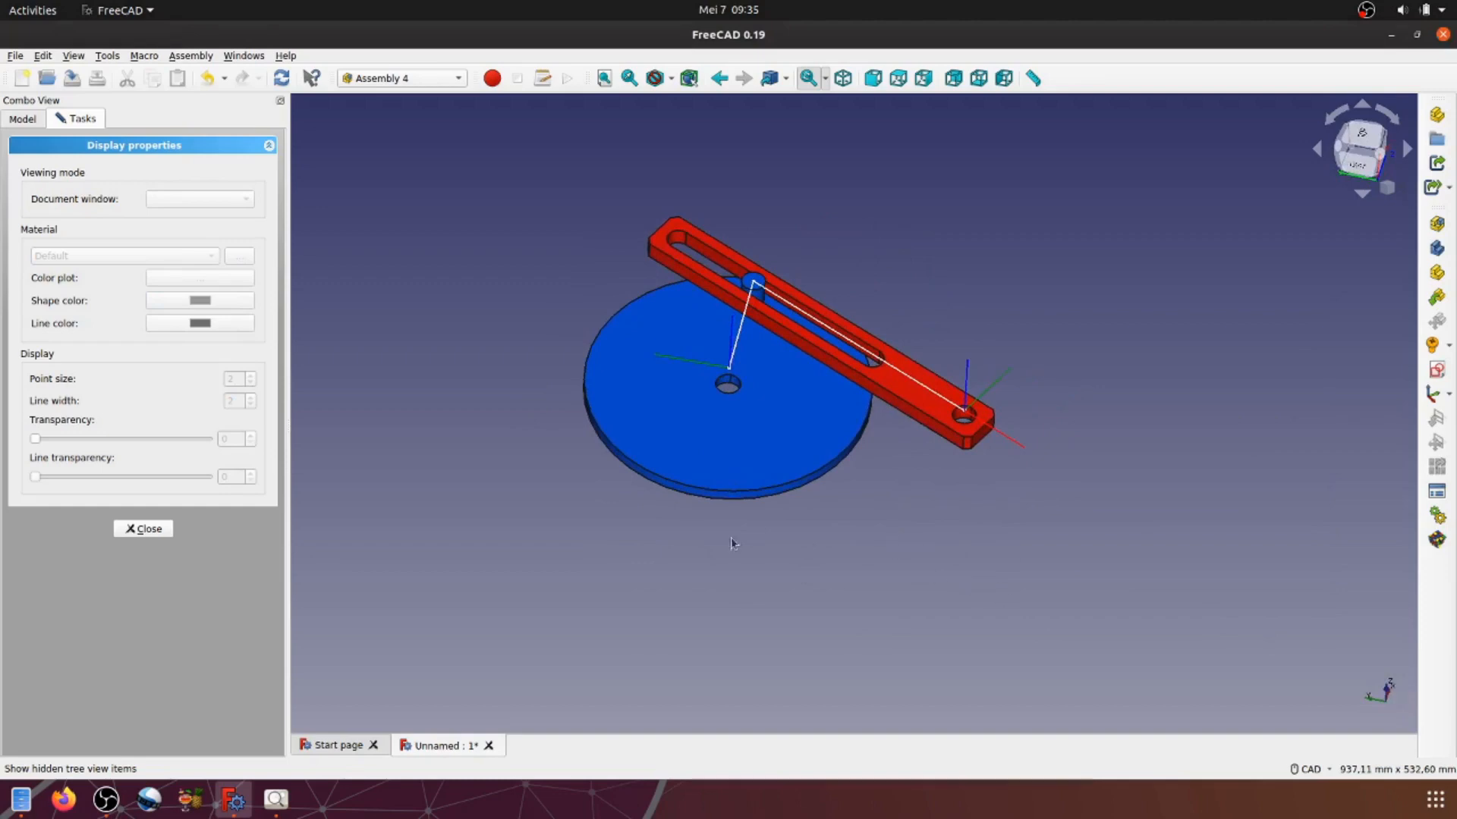
left_click(161, 531)
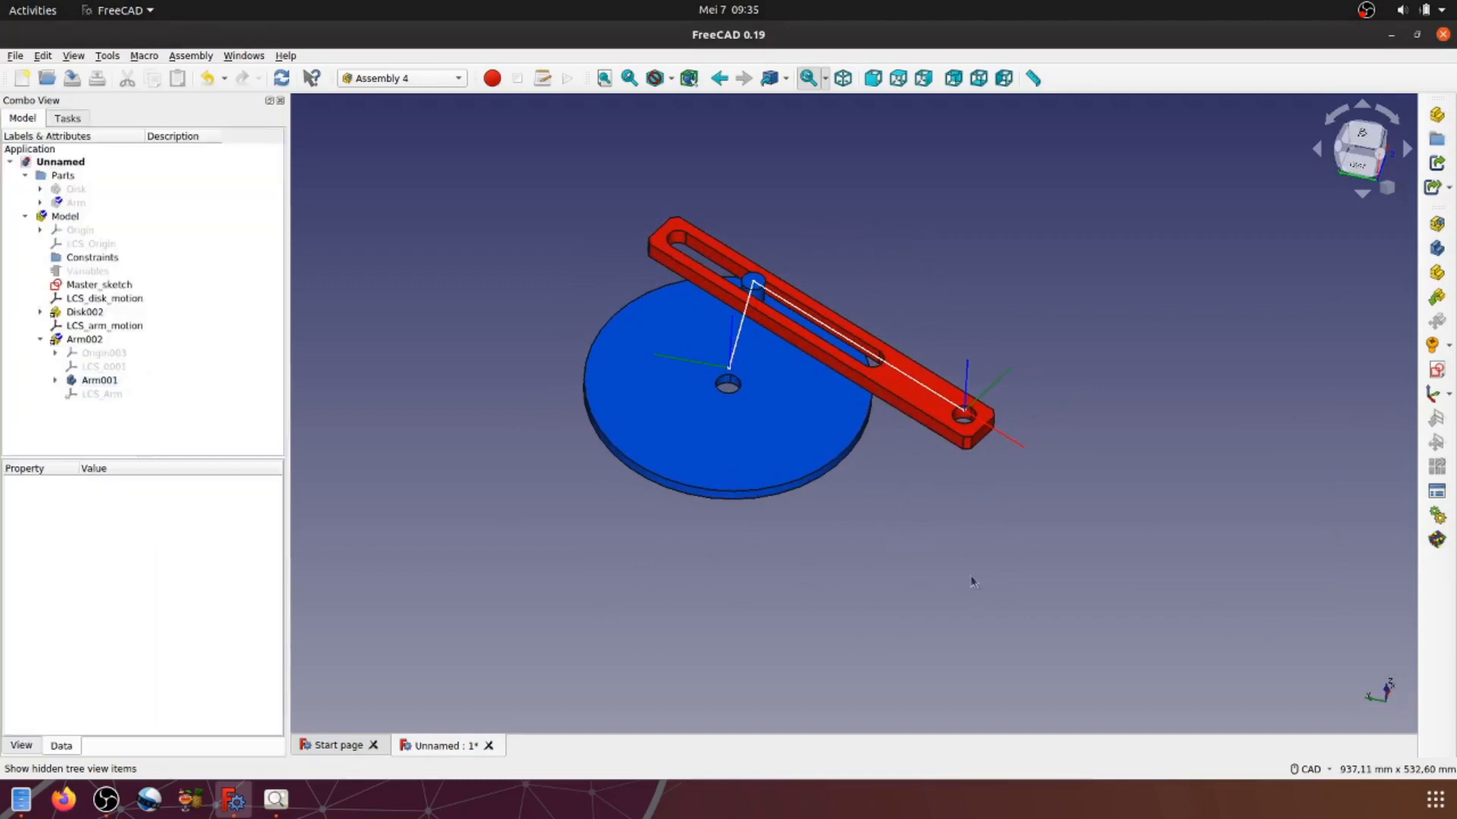
Step: Animate the assembly with the Angle_disk variable from 0 to 360, and close the animation
left_click(843, 79)
middle_click_drag(1154, 407, 1002, 488)
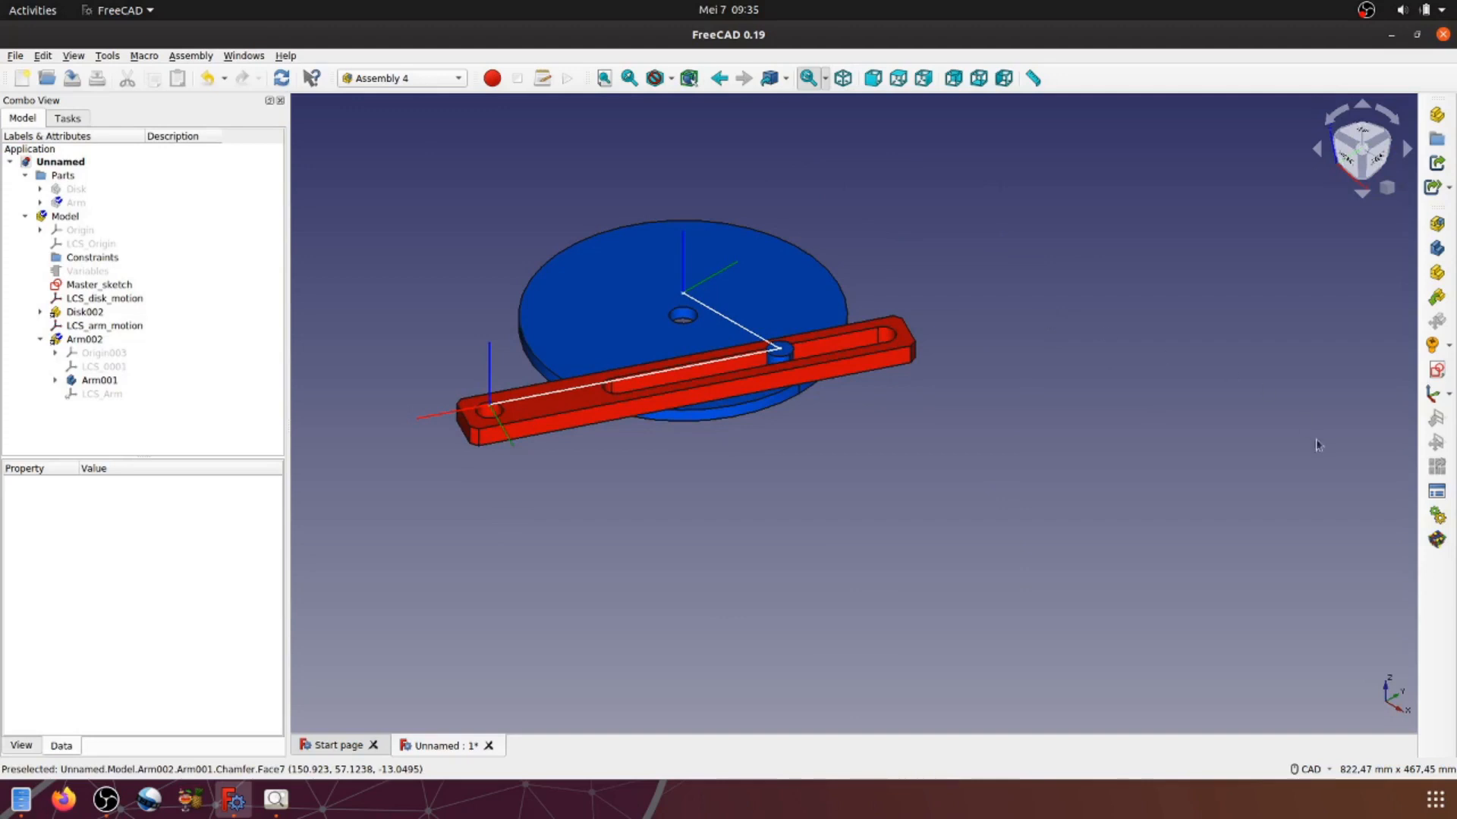
middle_click_drag(1047, 465, 1107, 483)
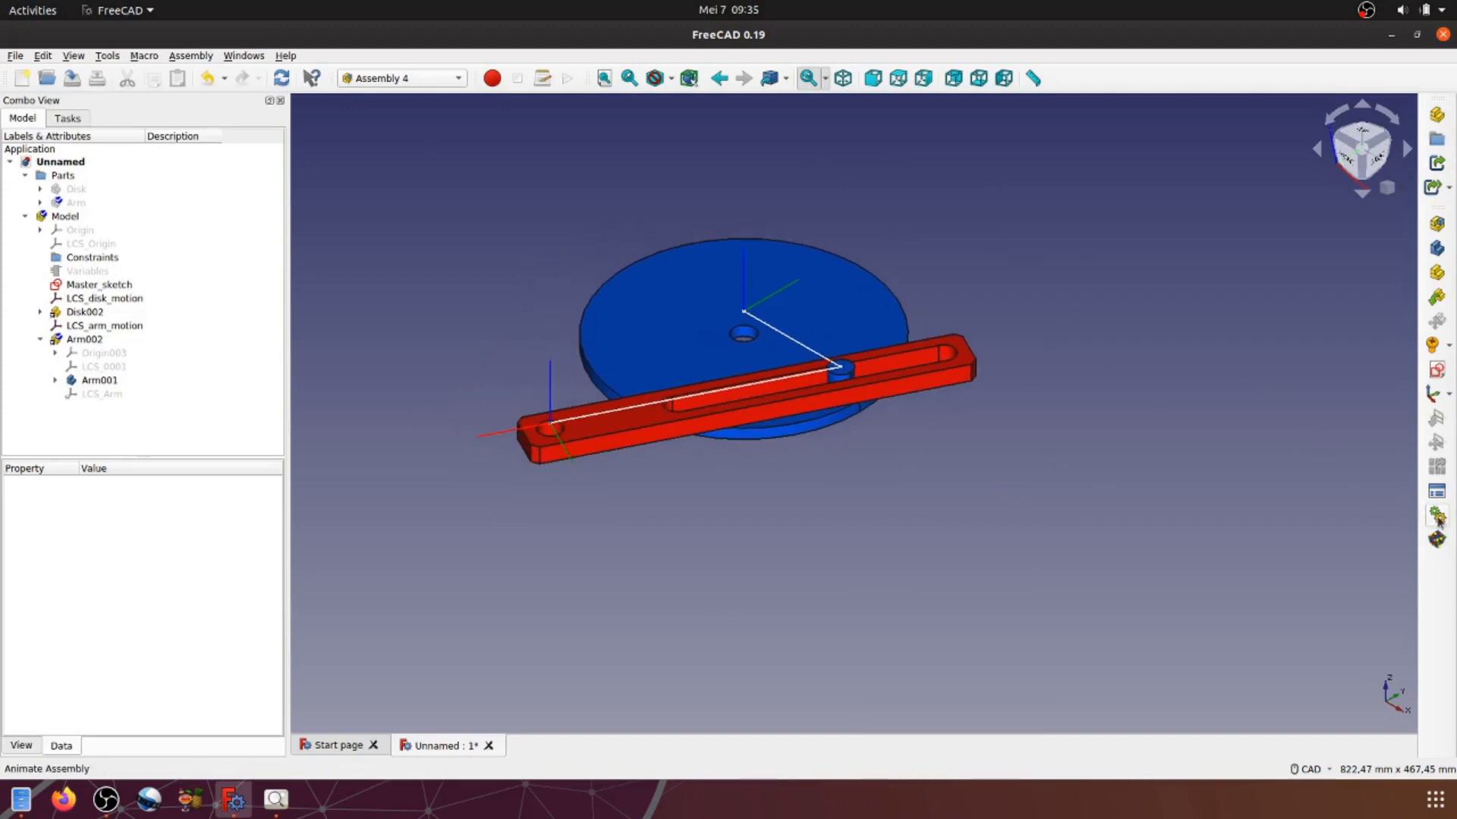
left_click(1439, 518)
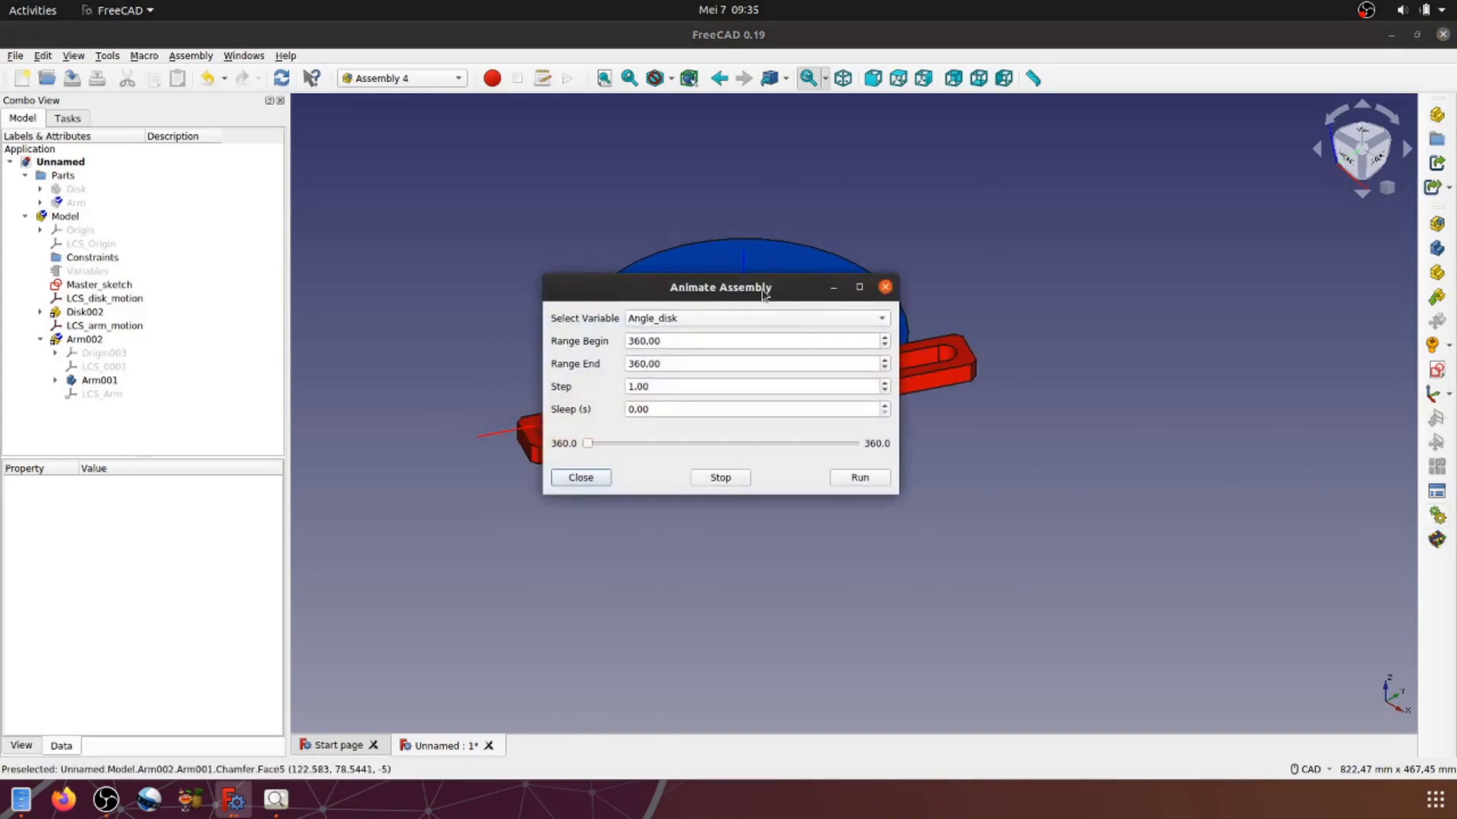
left_click_drag(771, 290, 1255, 273)
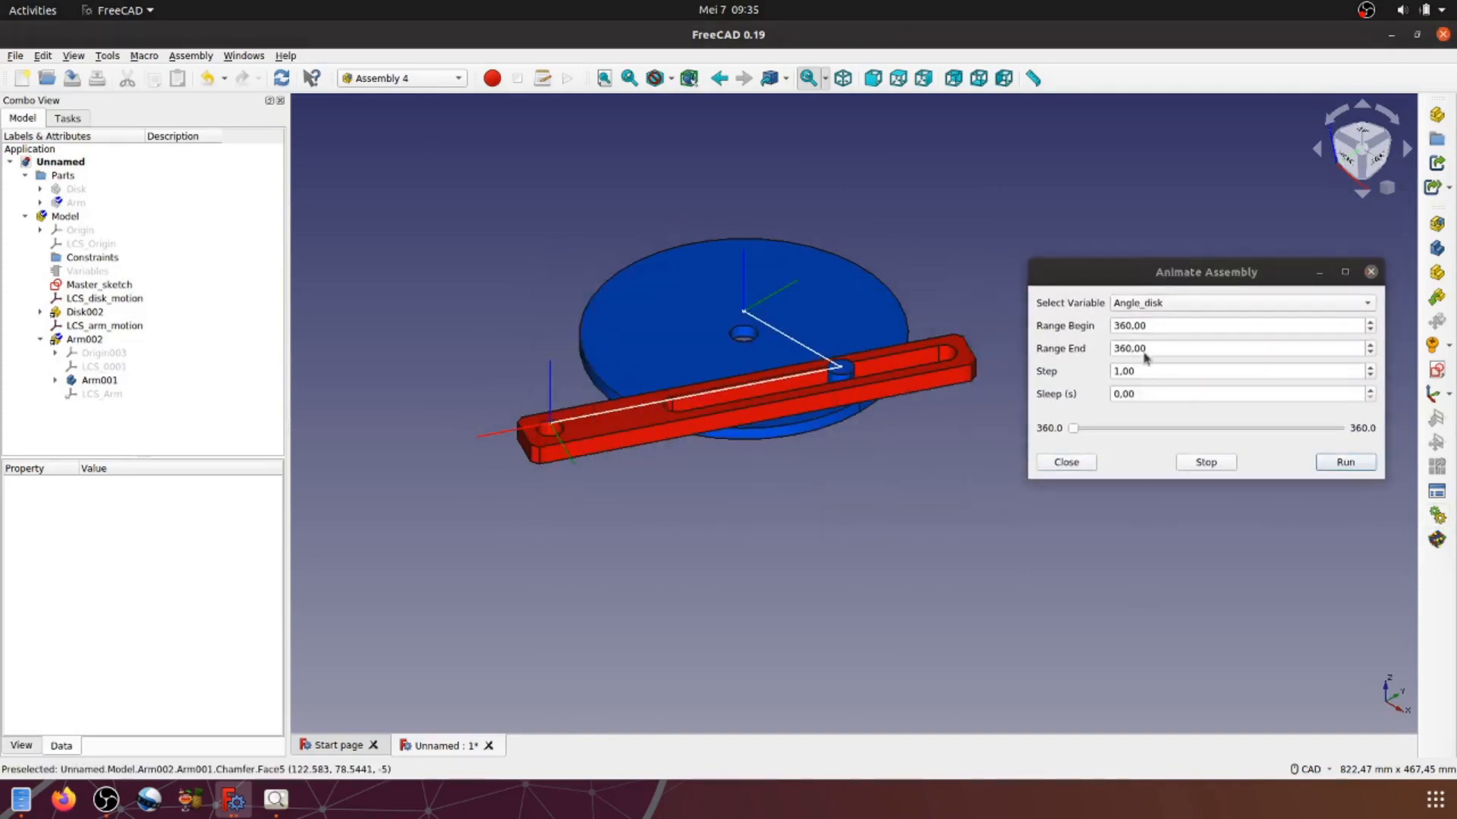
left_click_drag(1151, 325, 1094, 328)
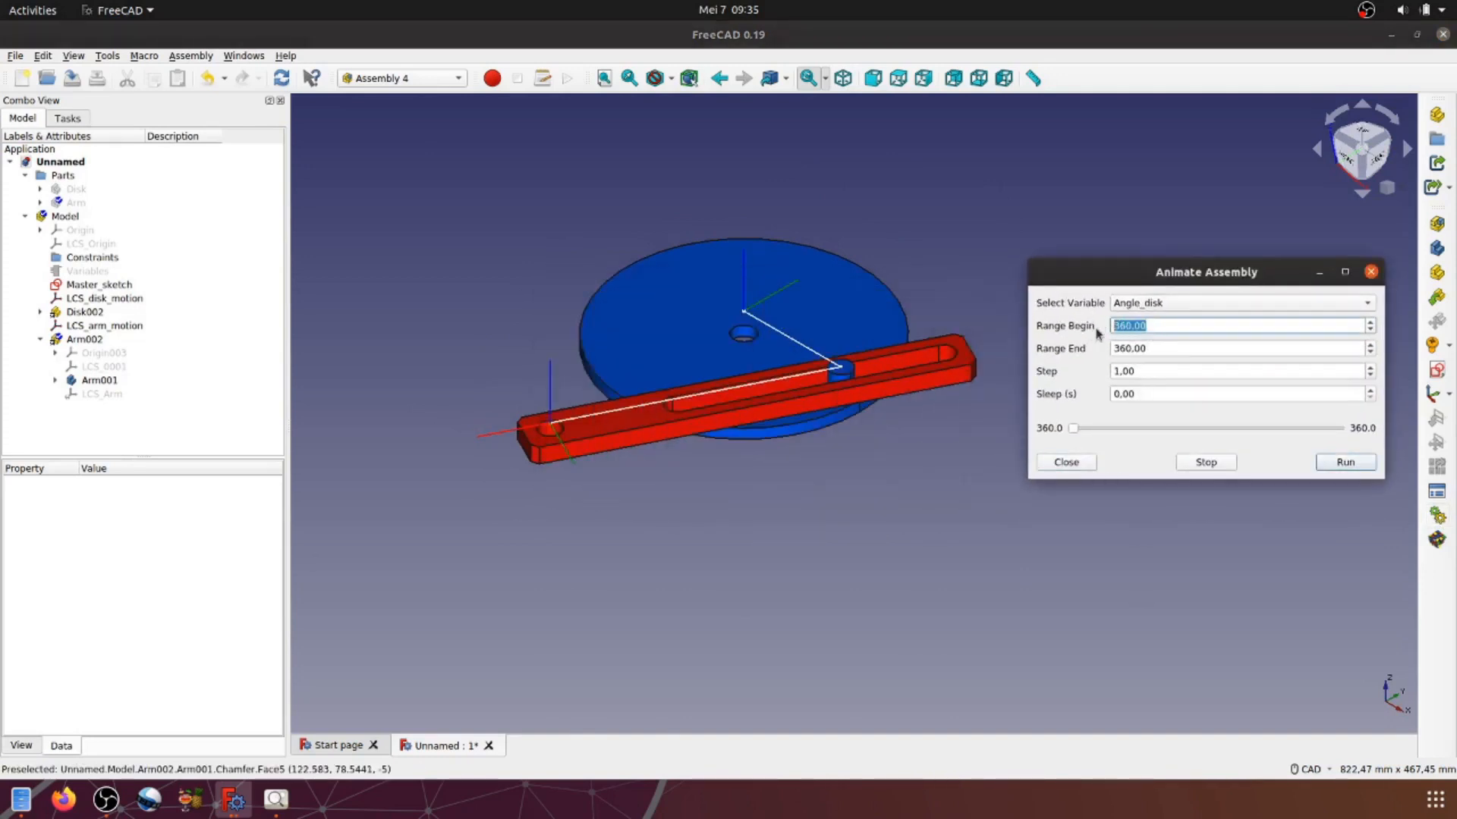
type("0")
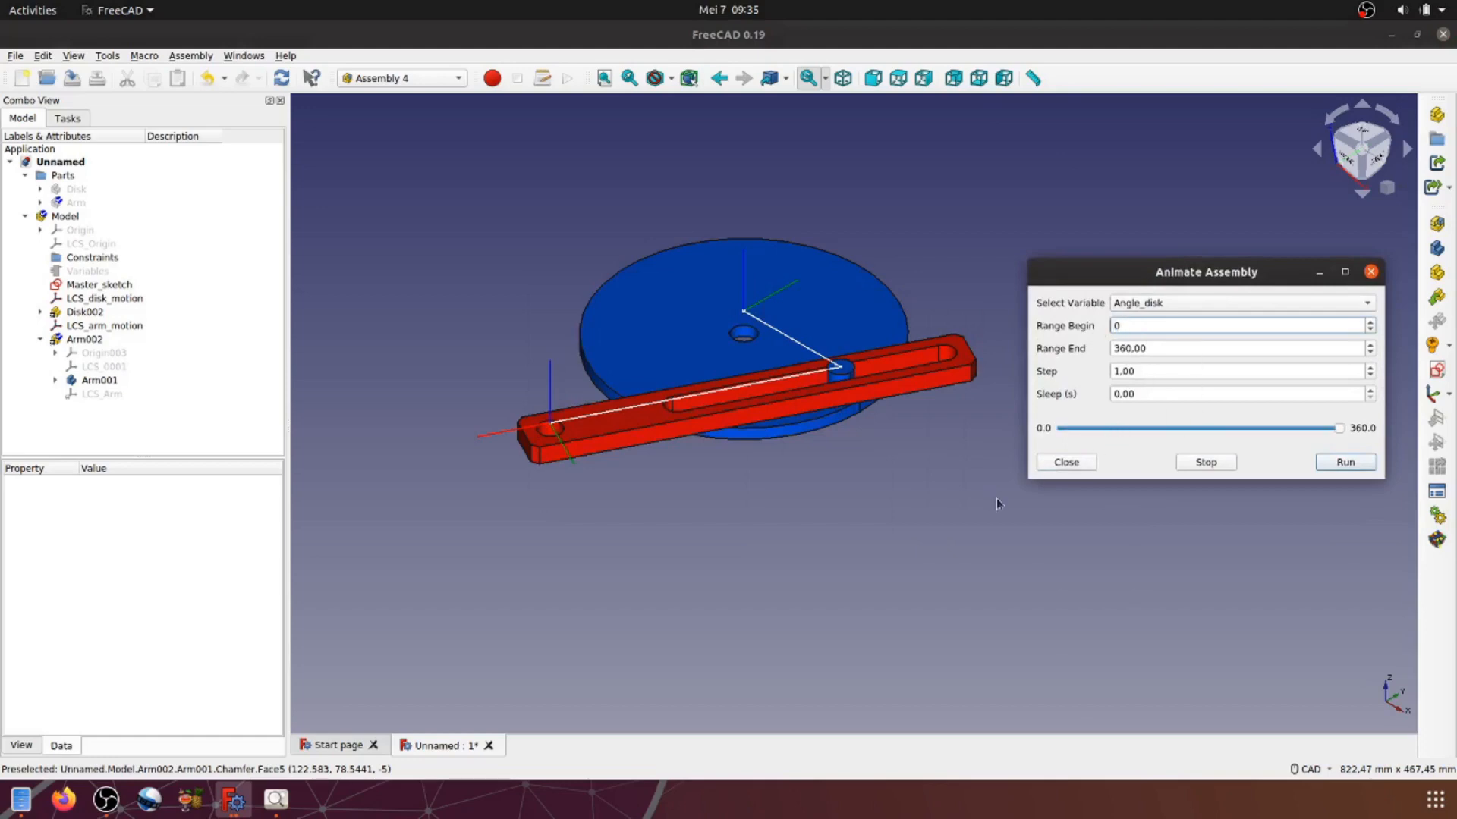
left_click(1338, 473)
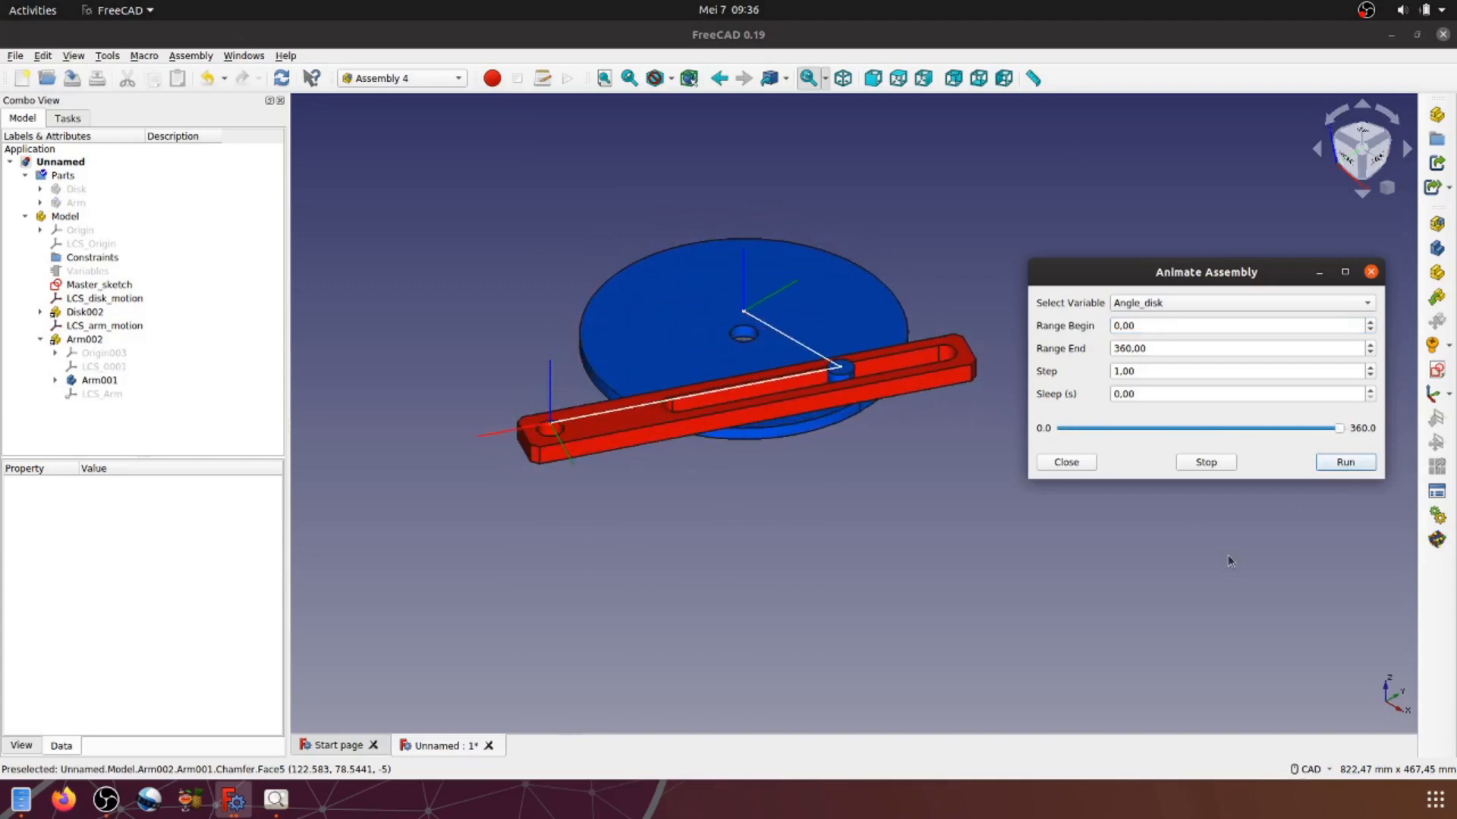
left_click(1066, 462)
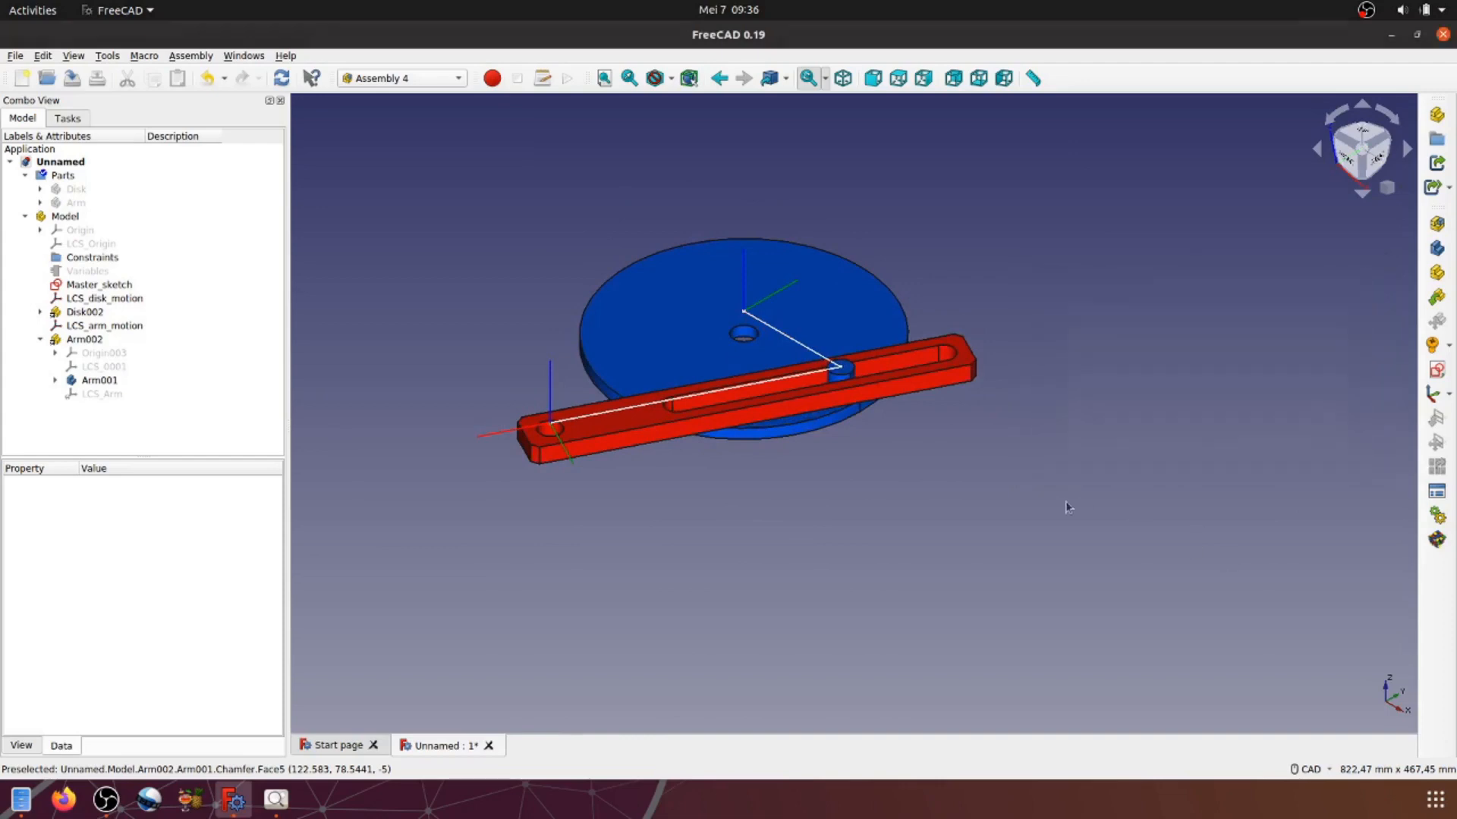
Step: Create a new part named Base
middle_click_drag(880, 526, 905, 517)
scroll(905, 517, "down", 1)
middle_click_drag(735, 552, 1085, 490)
middle_click_drag(865, 242, 958, 273)
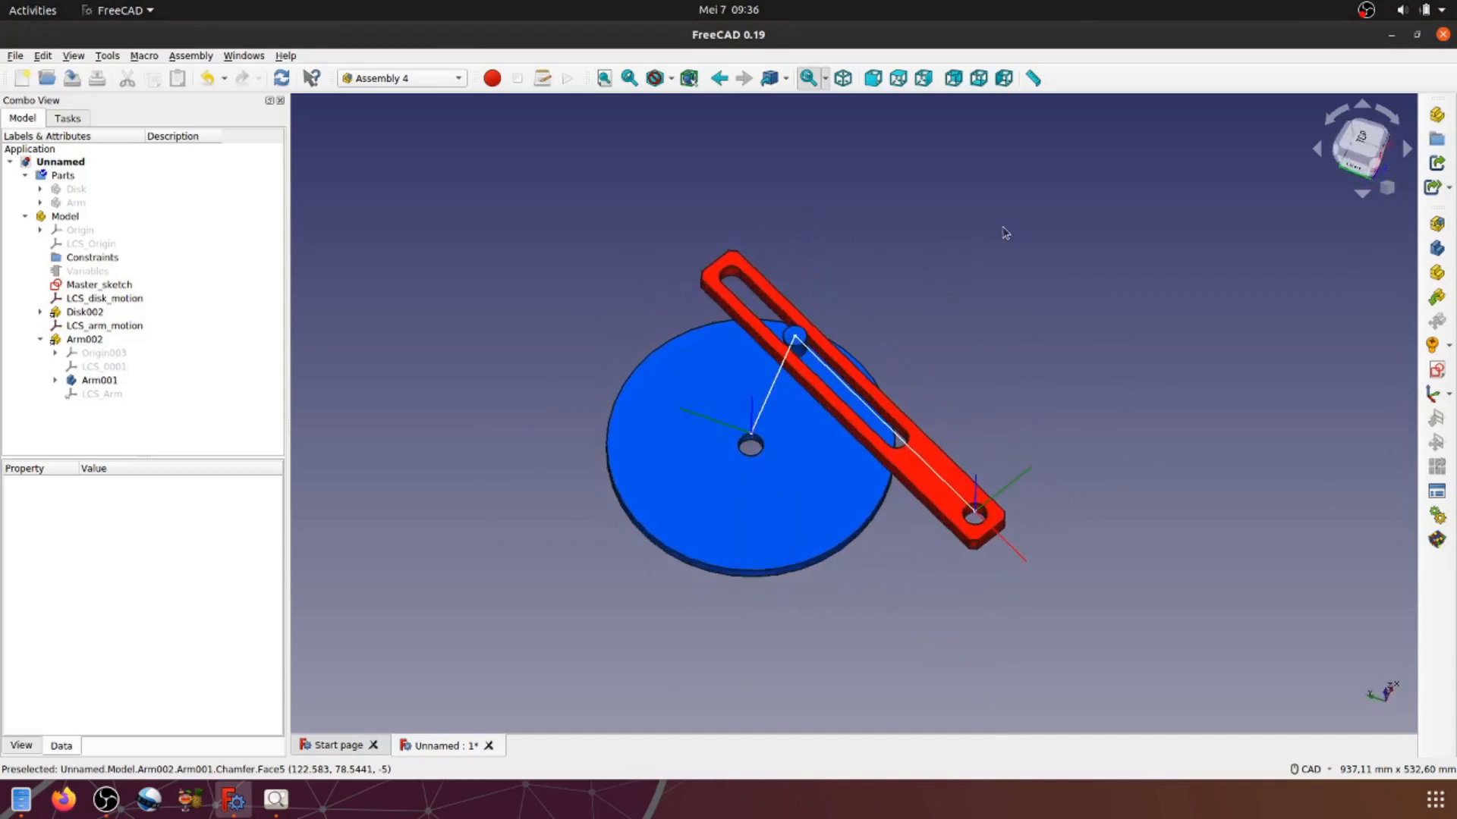
middle_click_drag(993, 356, 1090, 621)
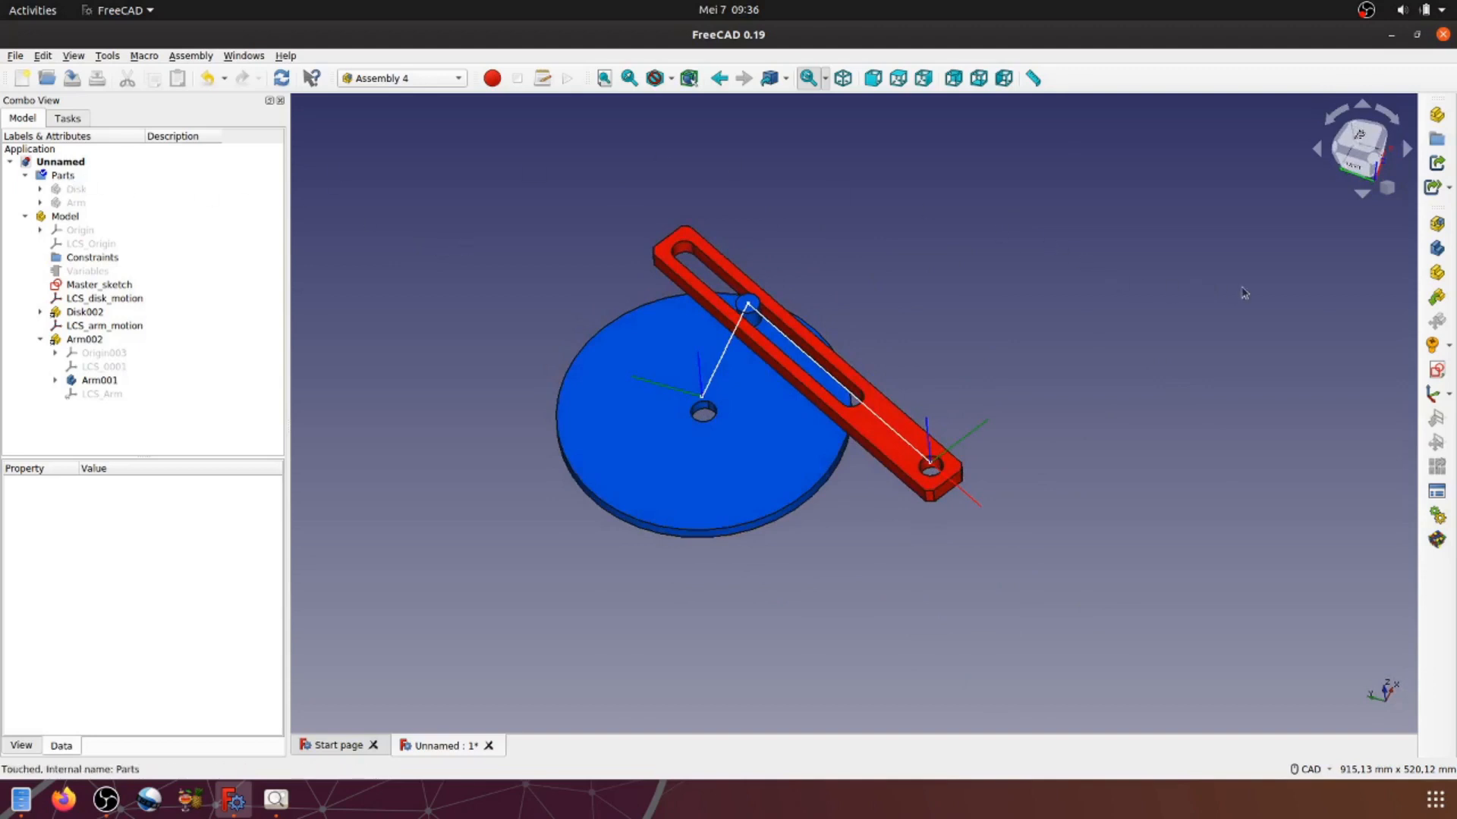
left_click(1433, 274)
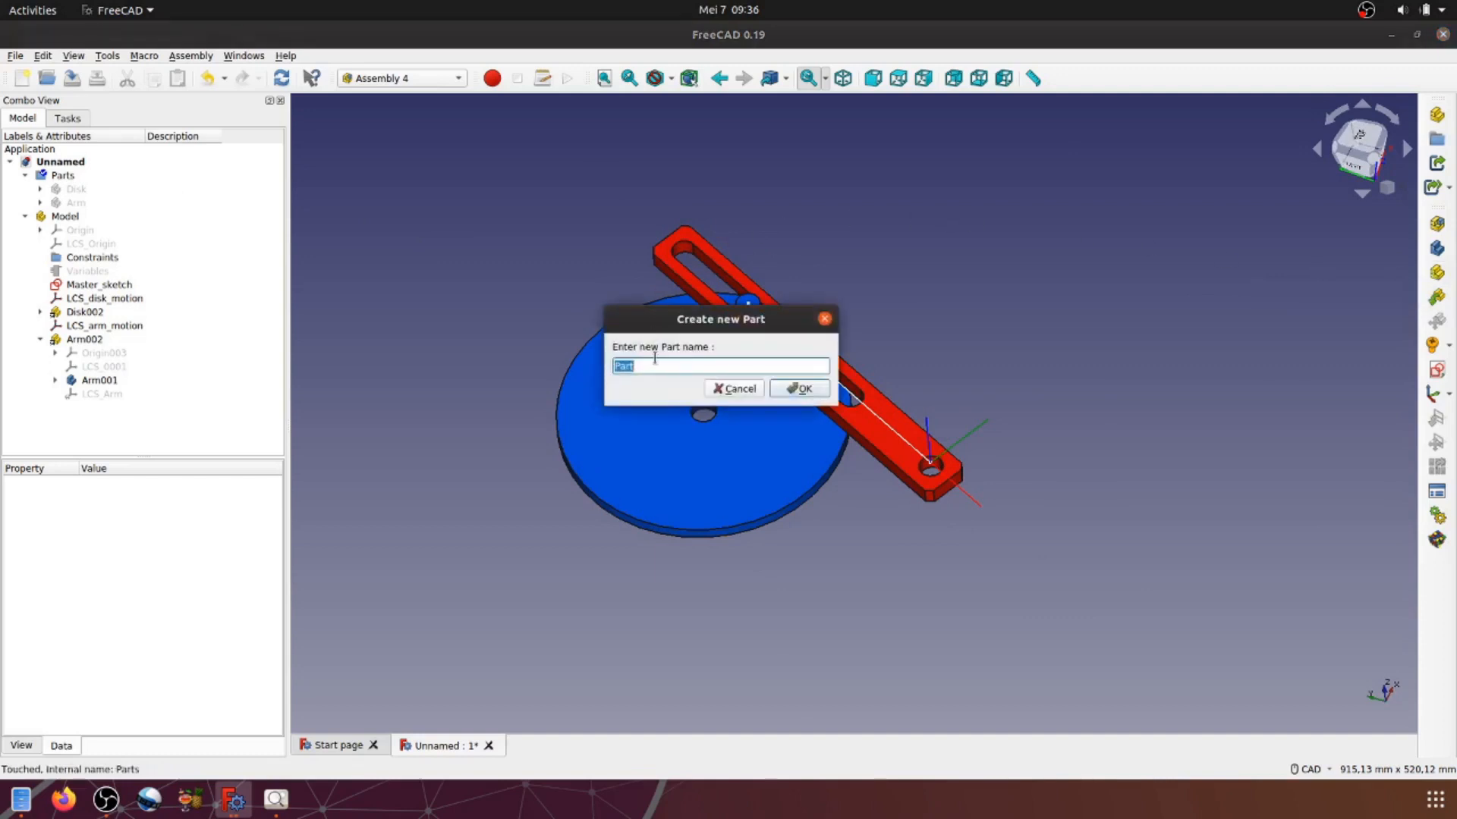
left_click_drag(645, 369, 595, 362)
type("Base")
left_click(791, 391)
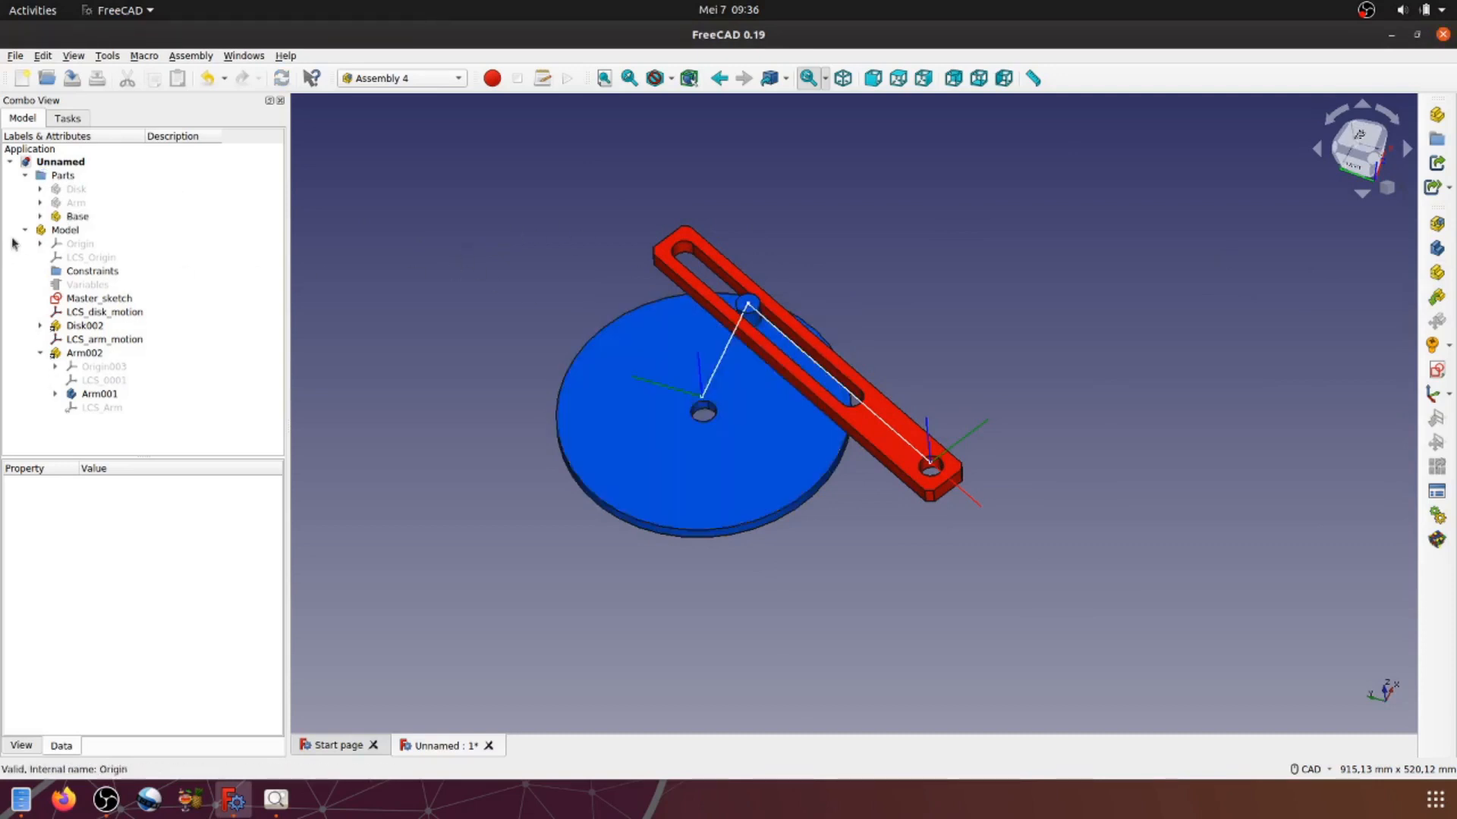
Step: Expand the Base part in the tree and add a new body named Base inside it
left_click(40, 216)
left_click(75, 219)
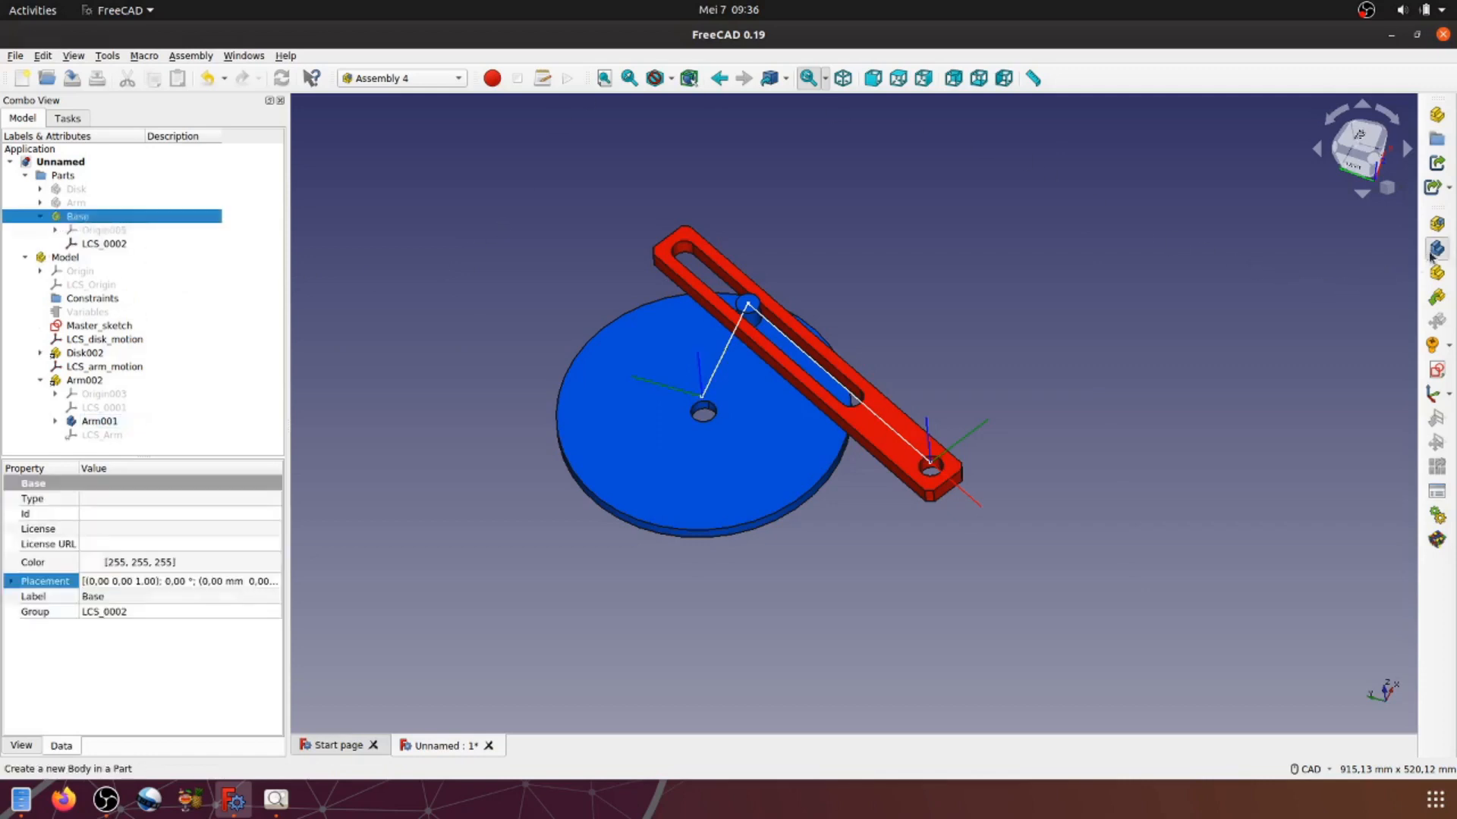
left_click(1436, 248)
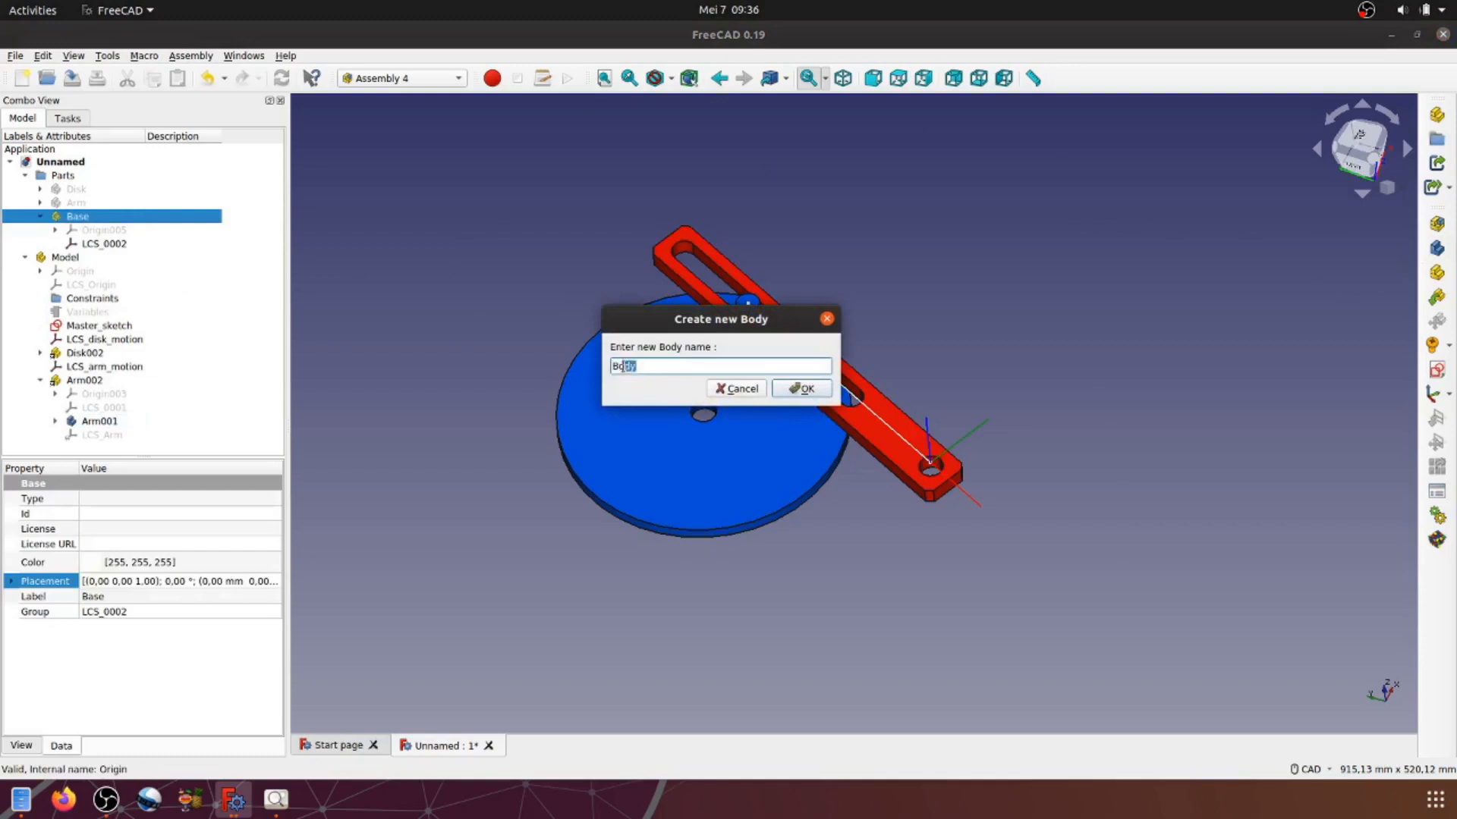
type("Base")
left_click(812, 391)
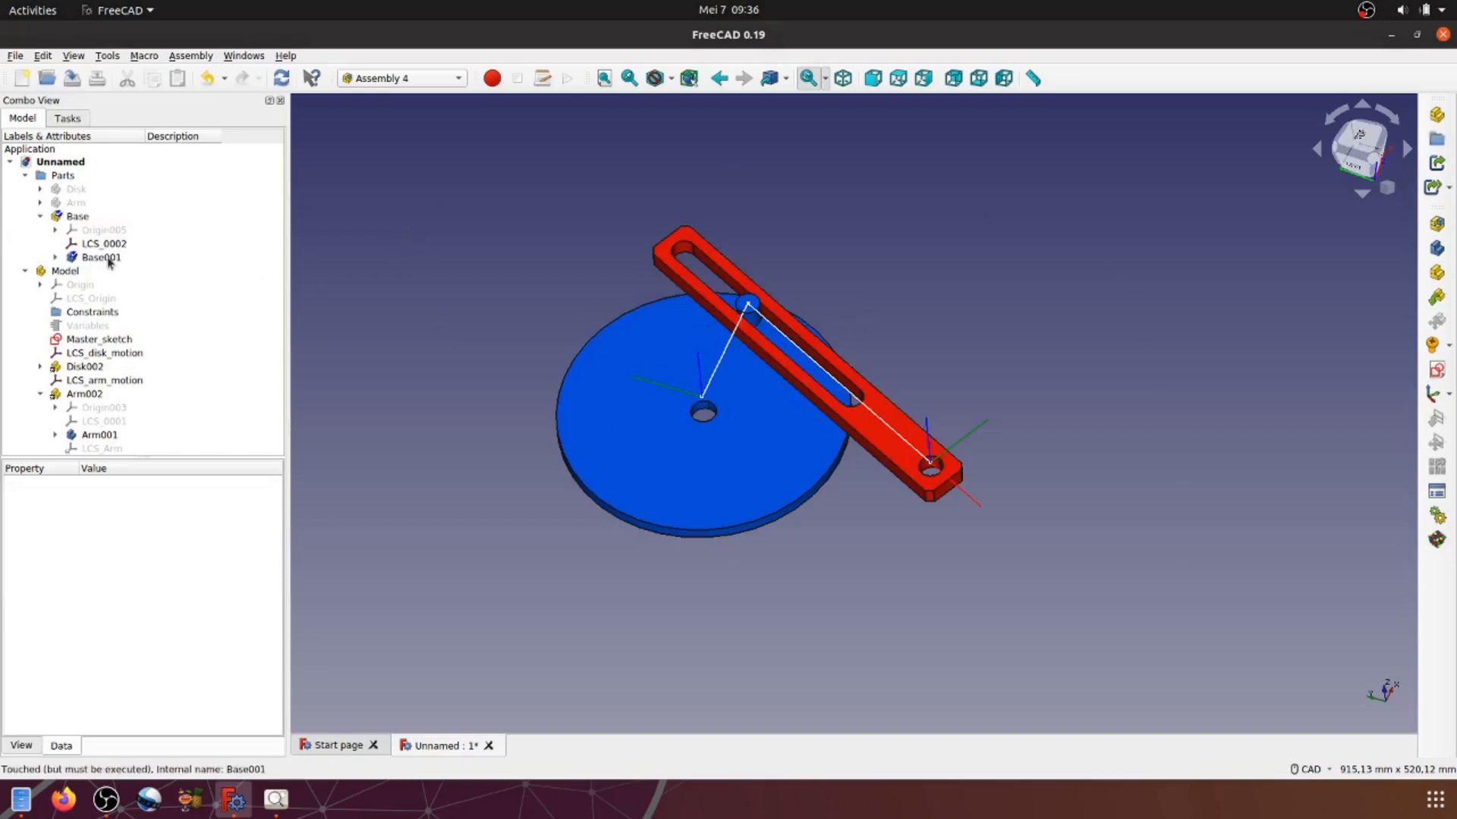
Step: Show the assembly from the top and make the Base part's body active, collapsing that part's tree branch
left_click(898, 78)
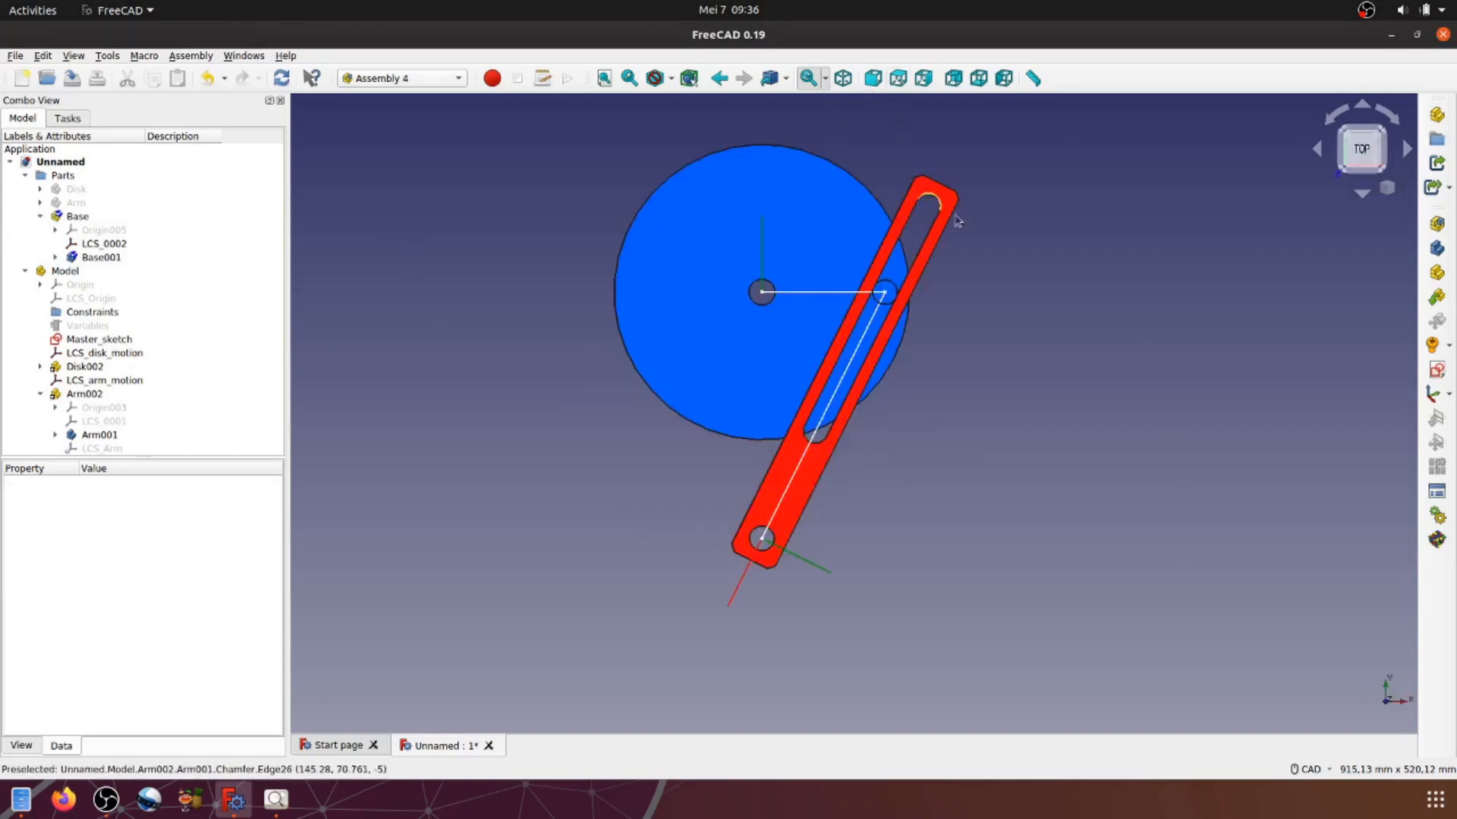
right_click(106, 259)
left_click(159, 268)
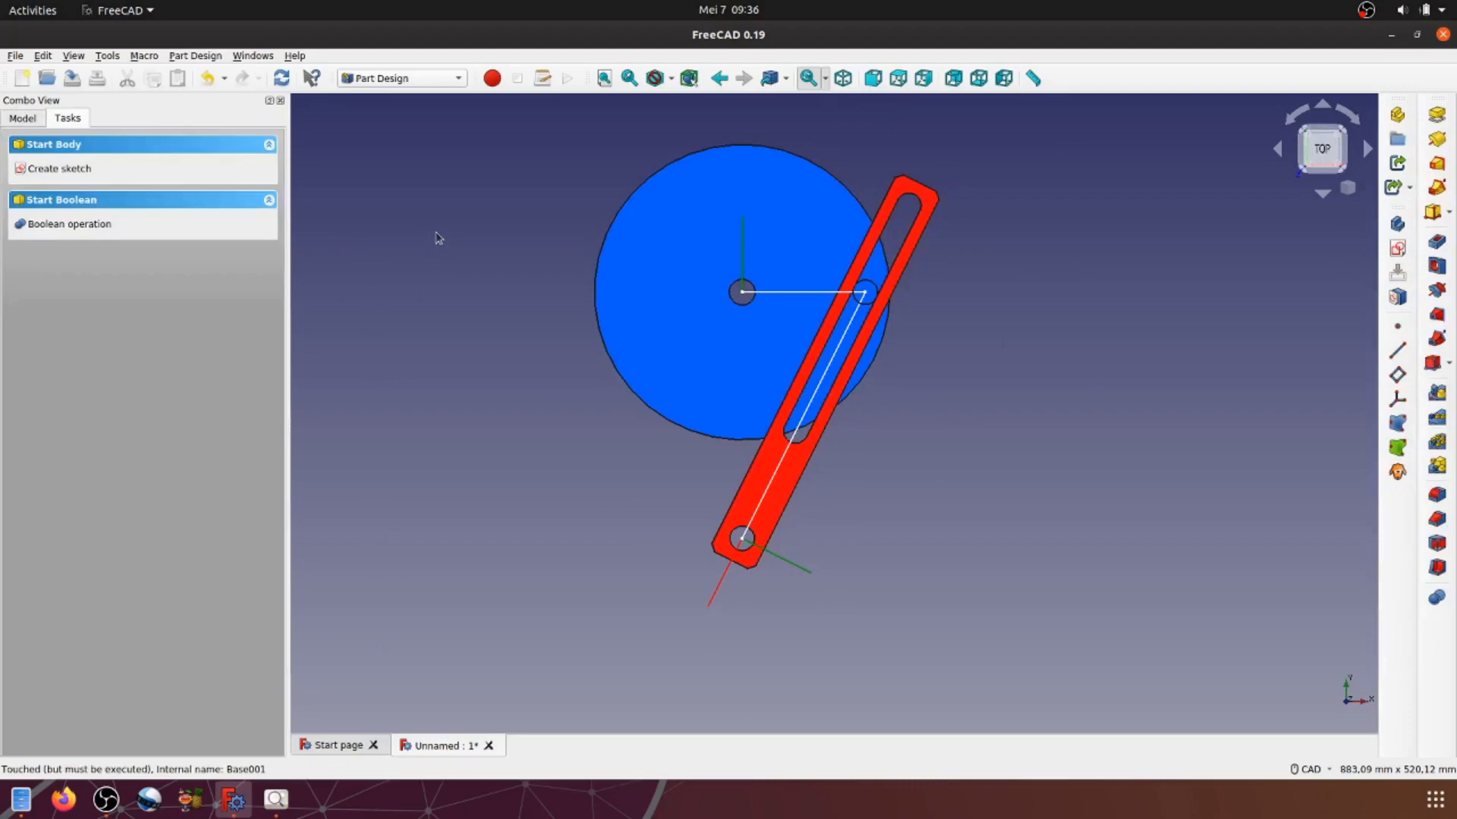
left_click(30, 120)
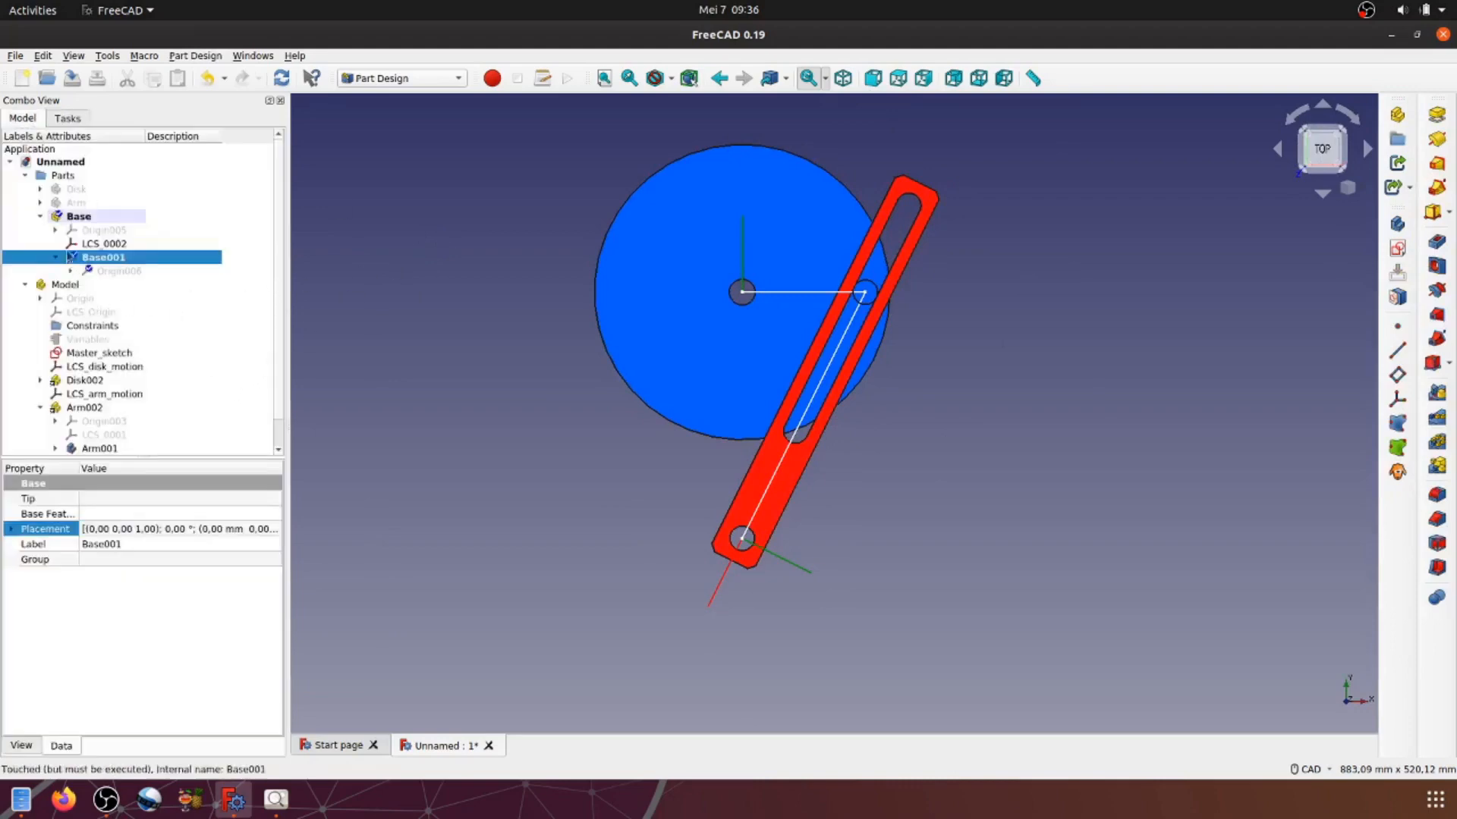
left_click(40, 216)
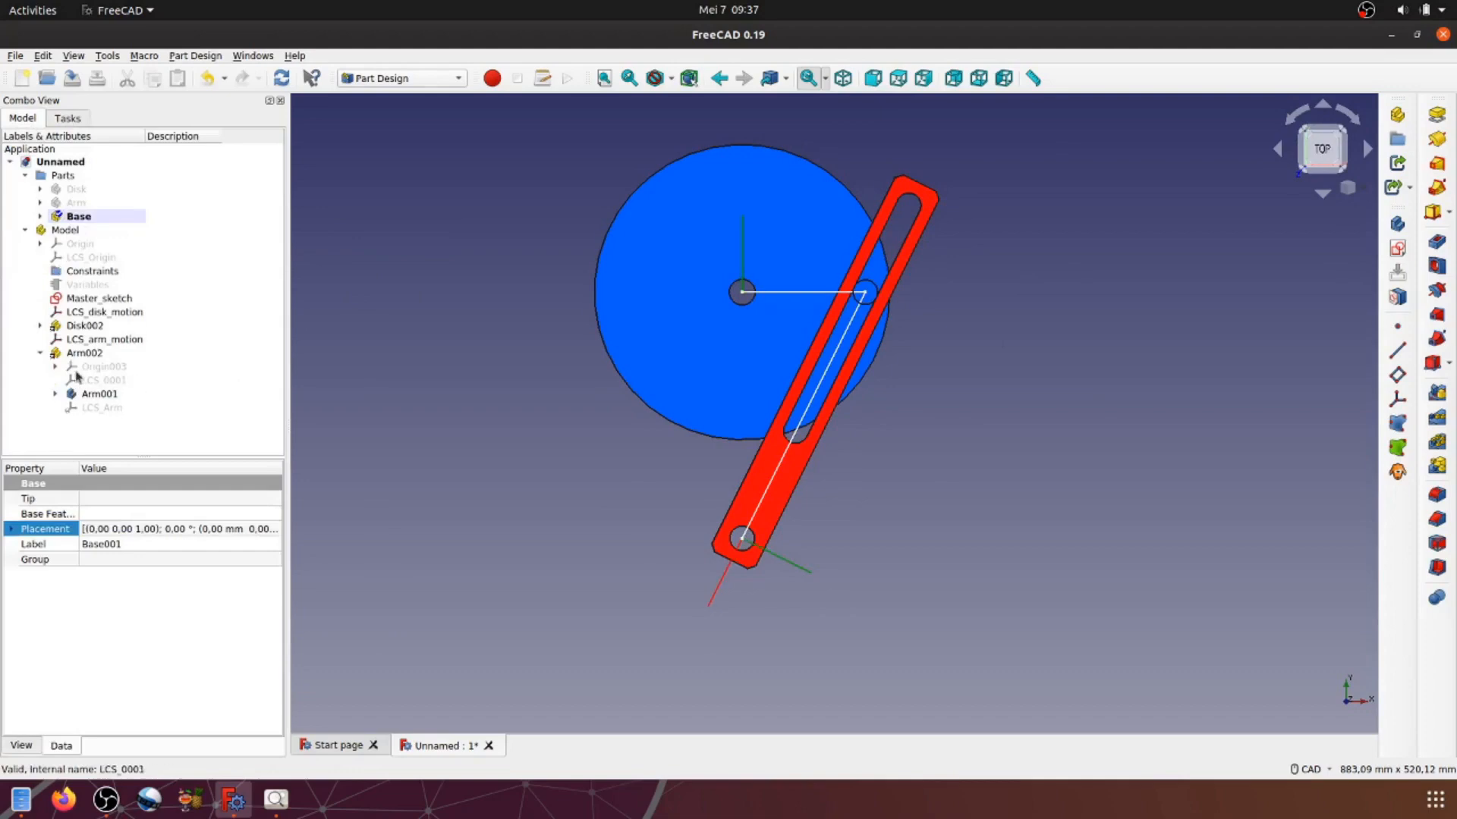
Step: Hide the Disk002 and Arm002 links in the assembly and clear the selection
left_click(85, 326)
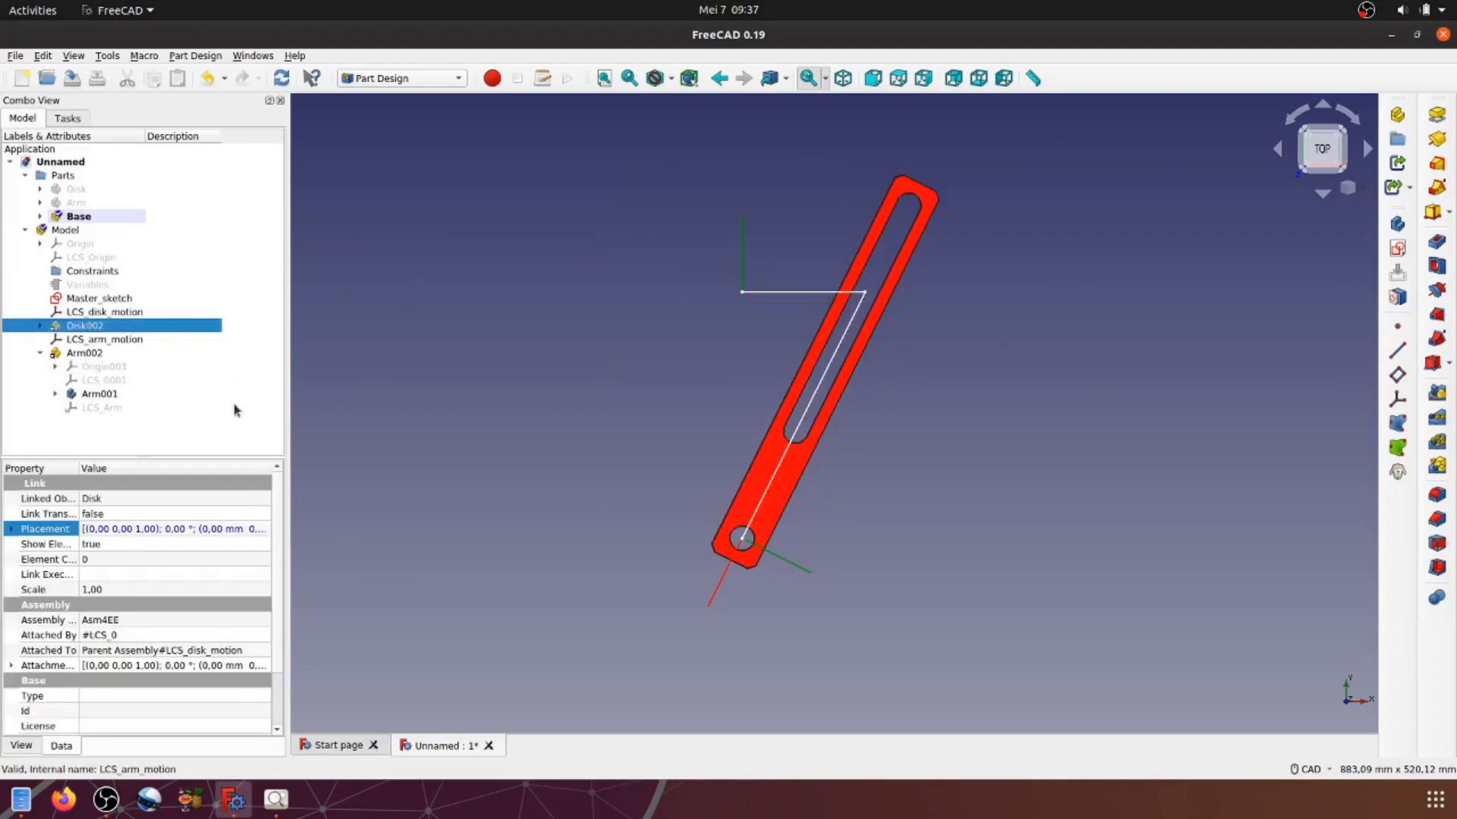
left_click(87, 353)
key("space")
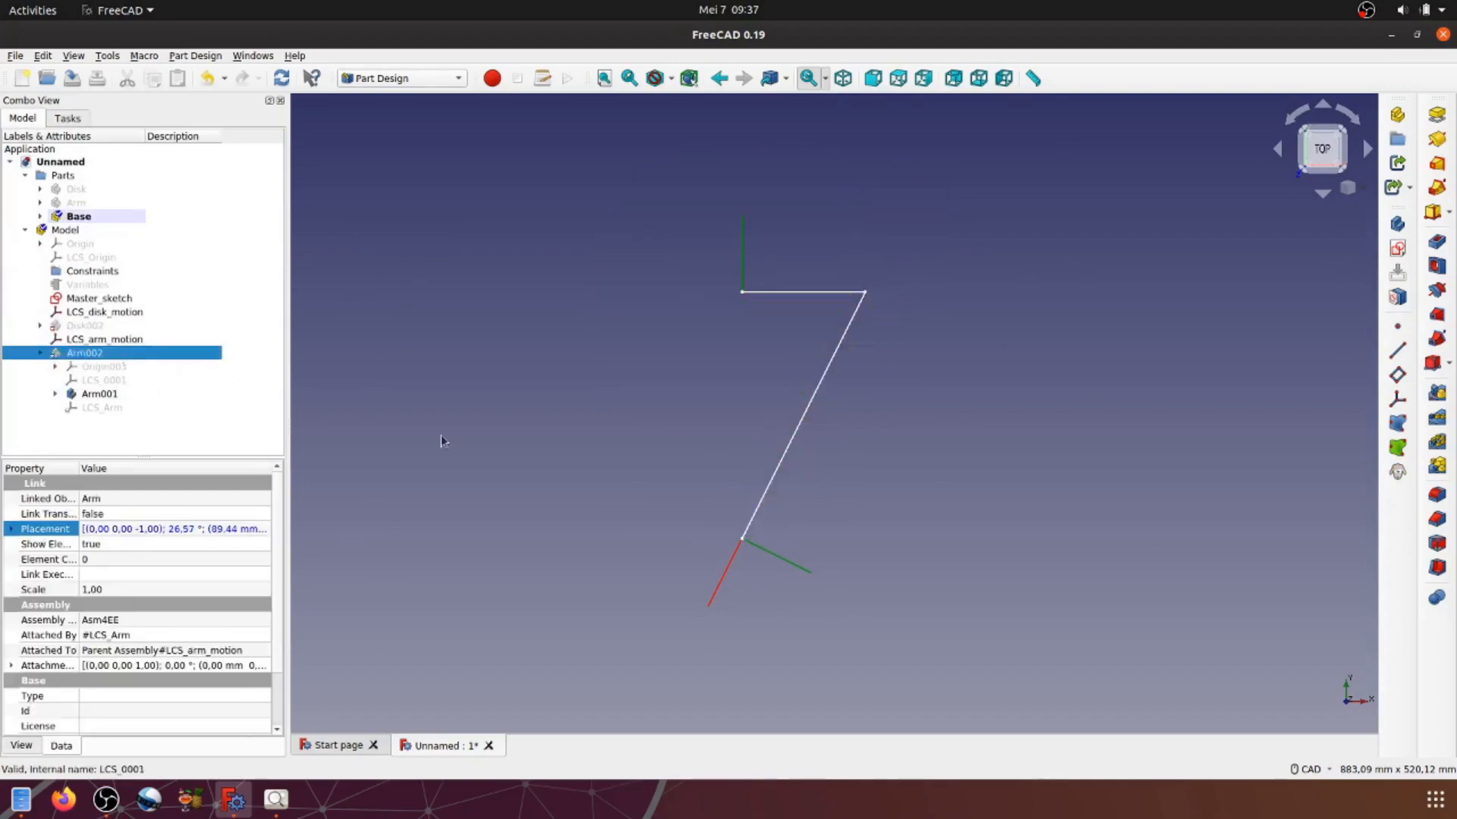
left_click(529, 348)
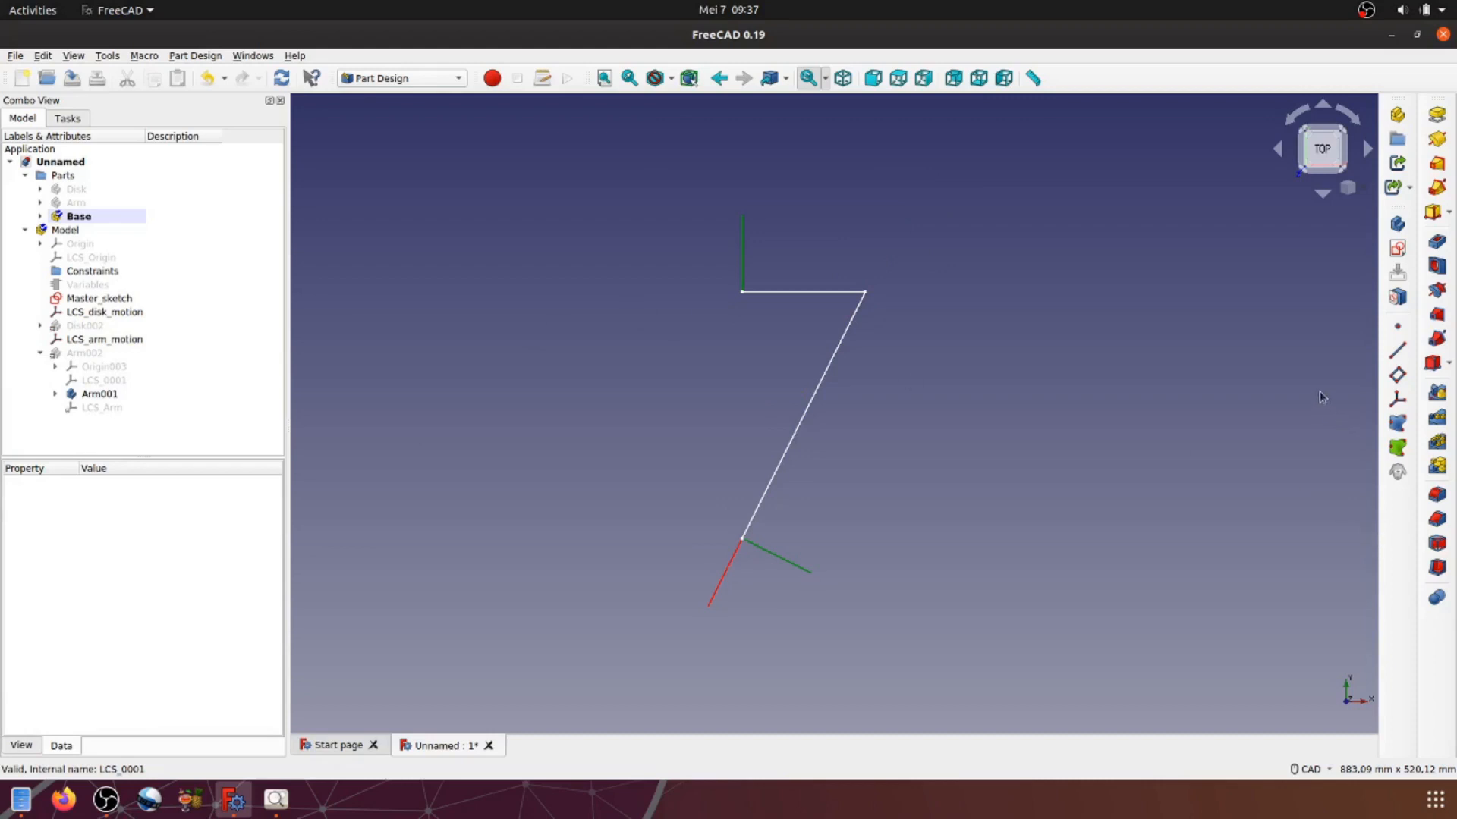
Step: Start a sketch on the Base body's XY plane and draw a rectangle about 122 mm wide around the origin, extending below the arm's pivot
left_click(1397, 248)
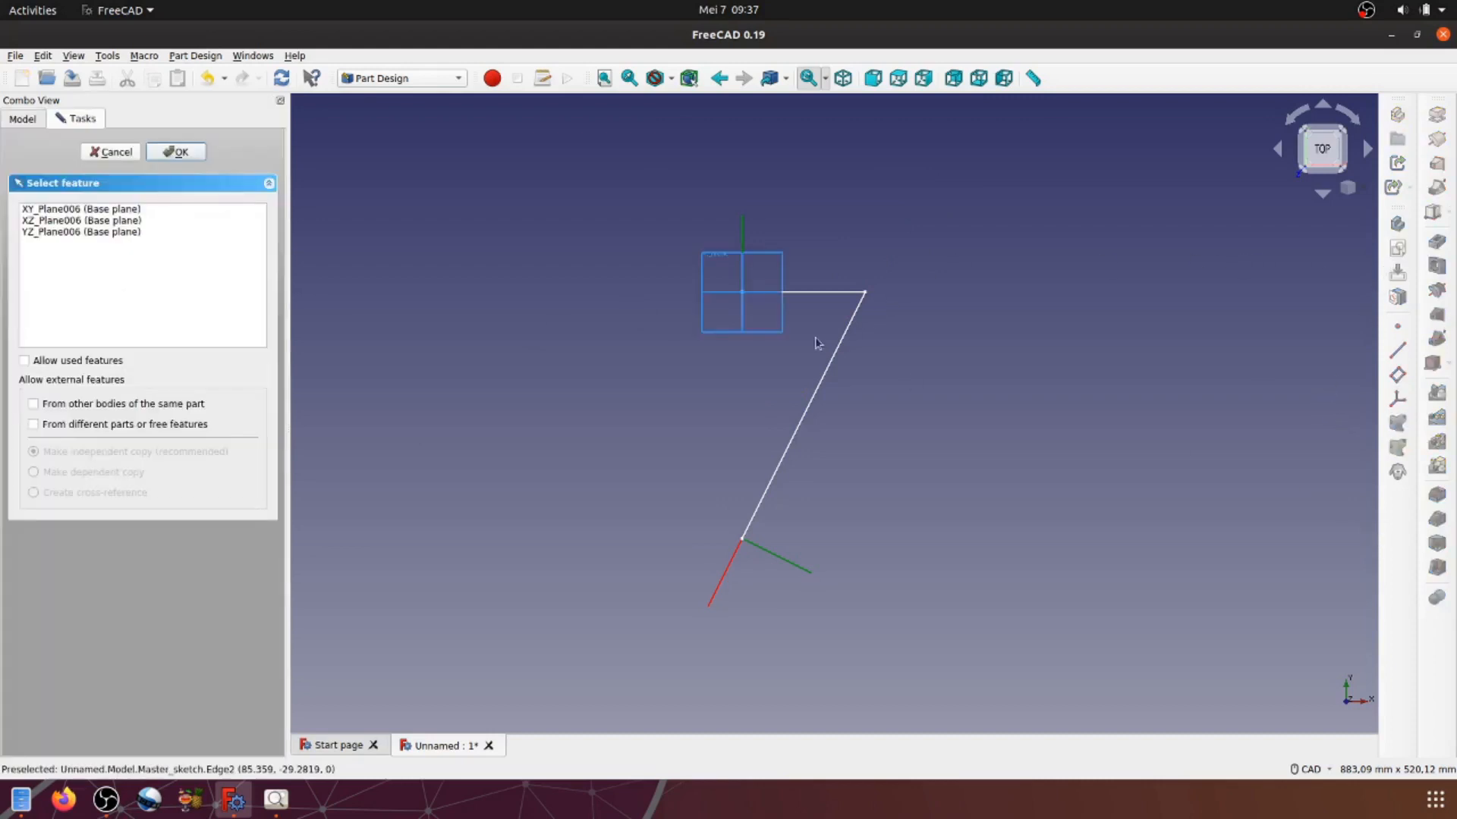
left_click(781, 317)
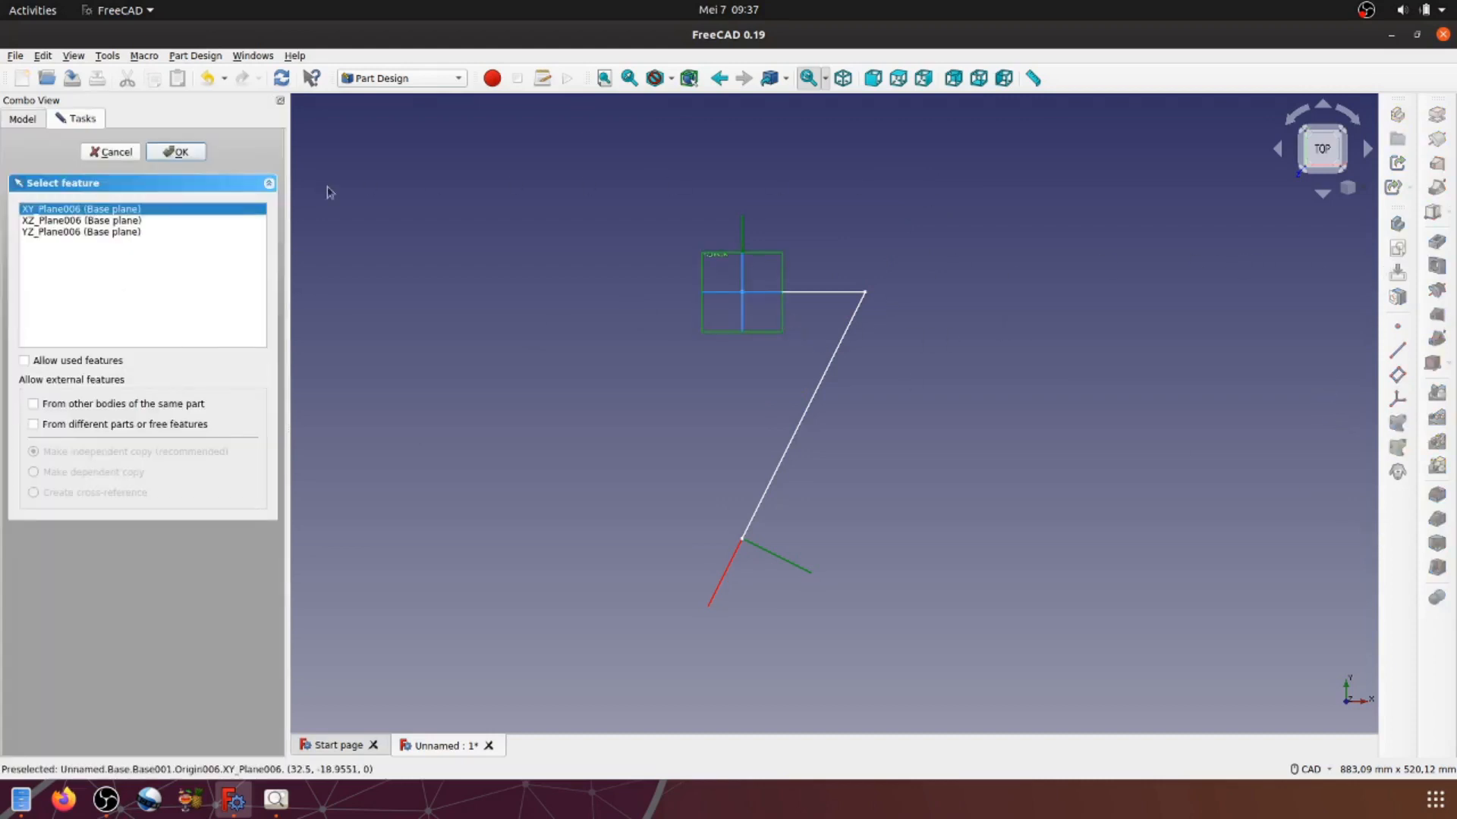
left_click(182, 152)
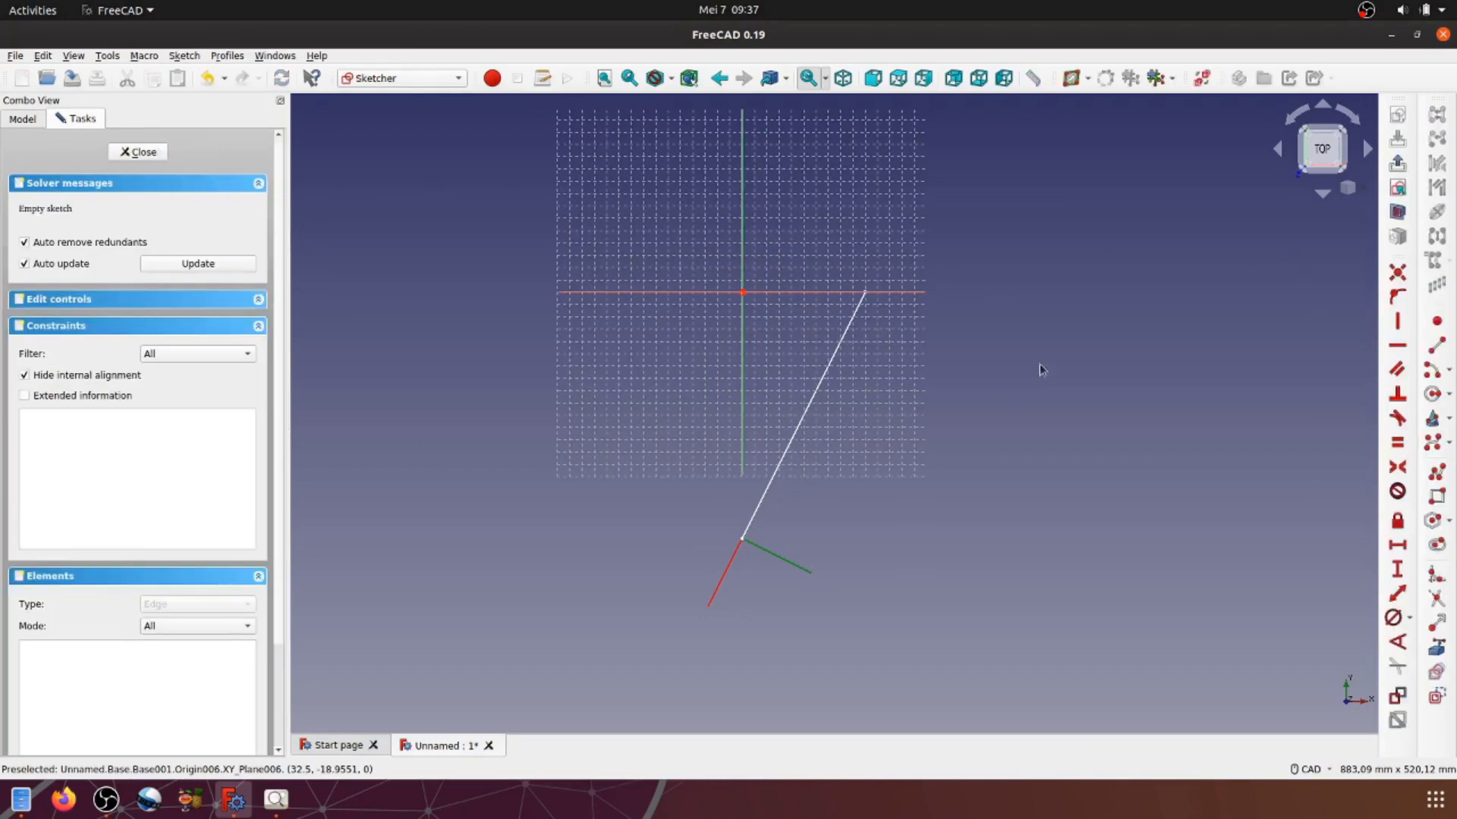
left_click(1436, 497)
left_click(662, 223)
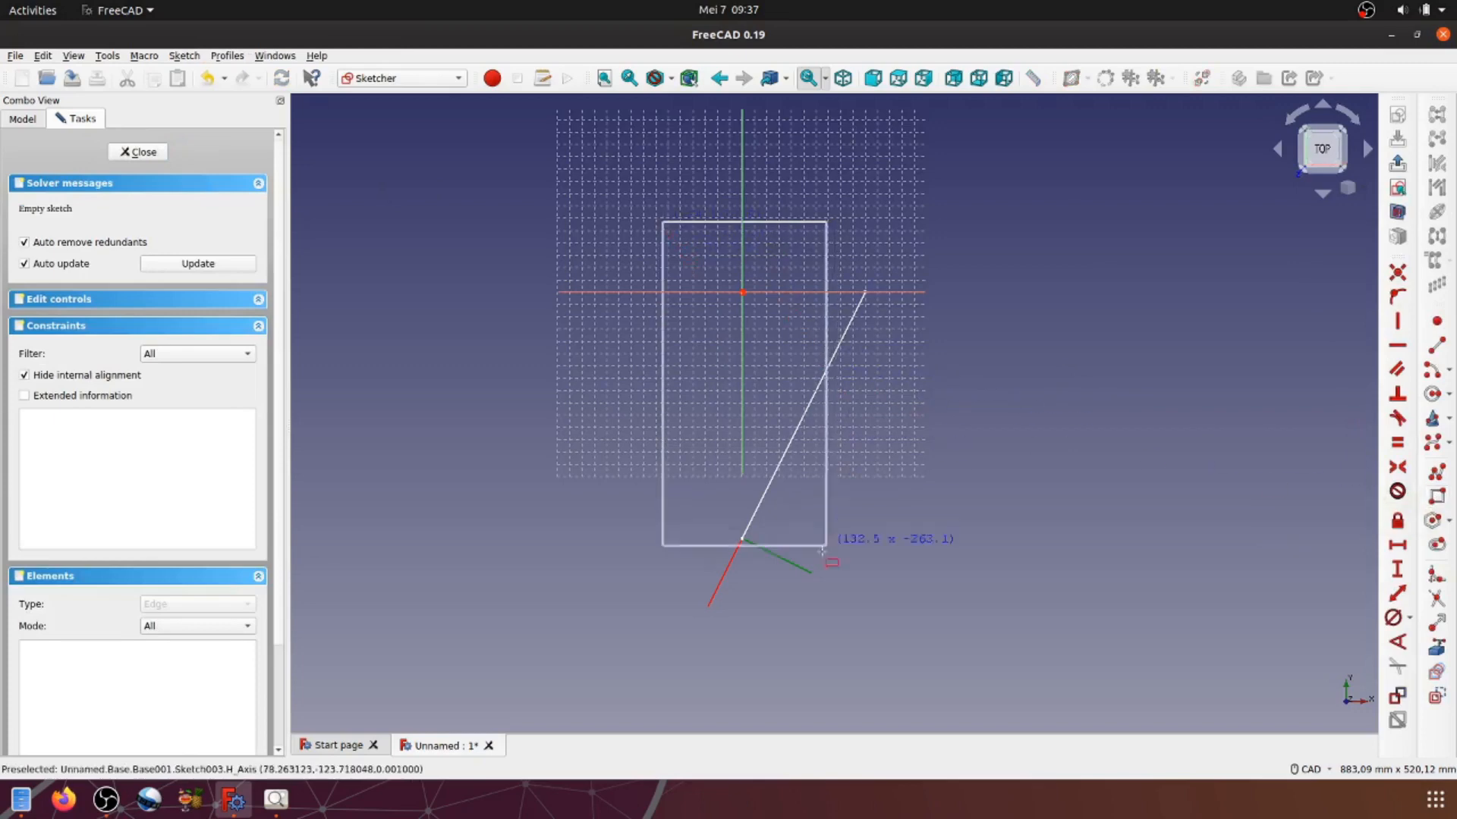
left_click(810, 649)
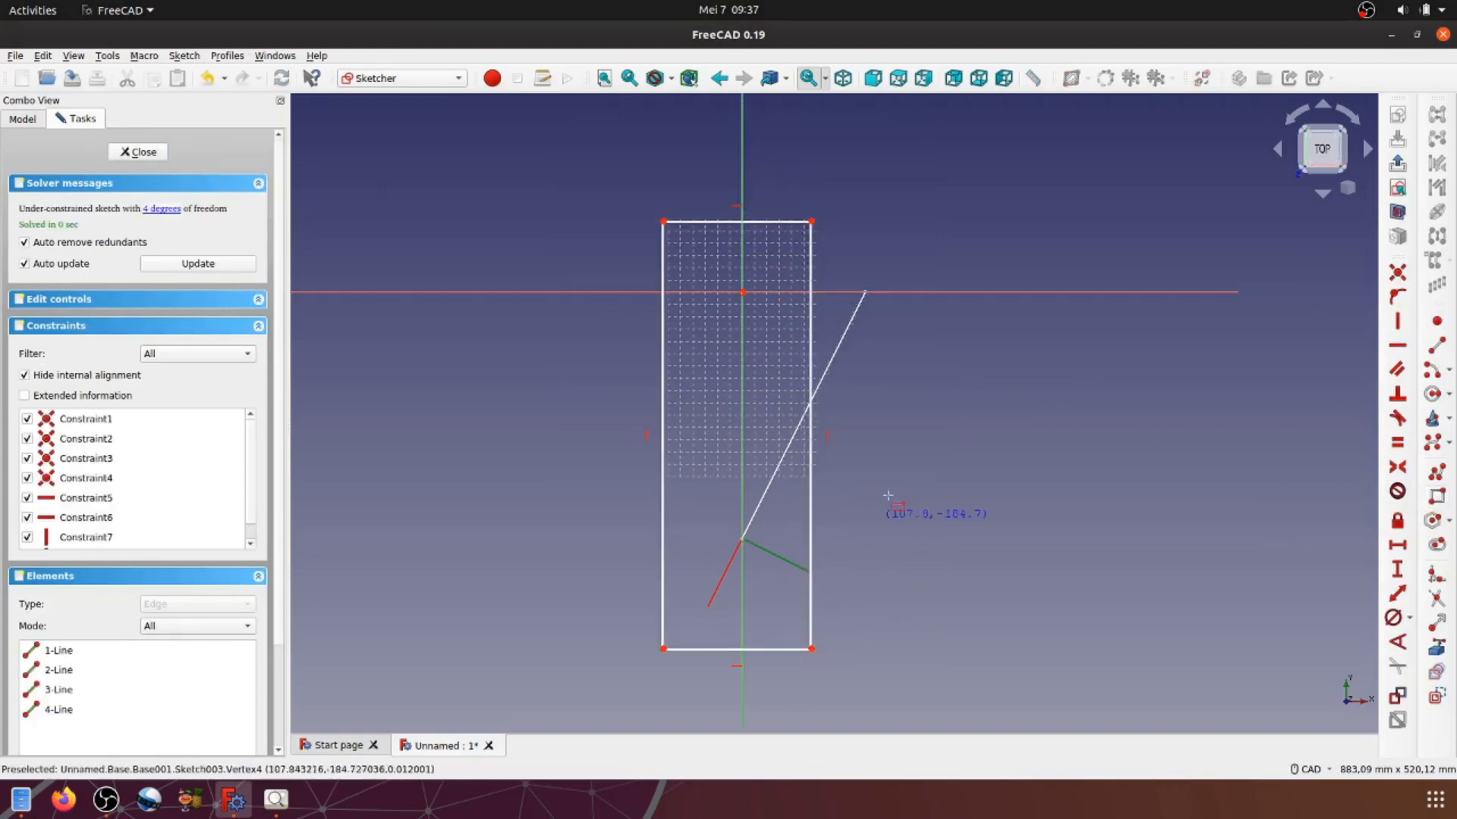
Step: Make the rectangle's two upper corners symmetric about the vertical axis
left_click(664, 222)
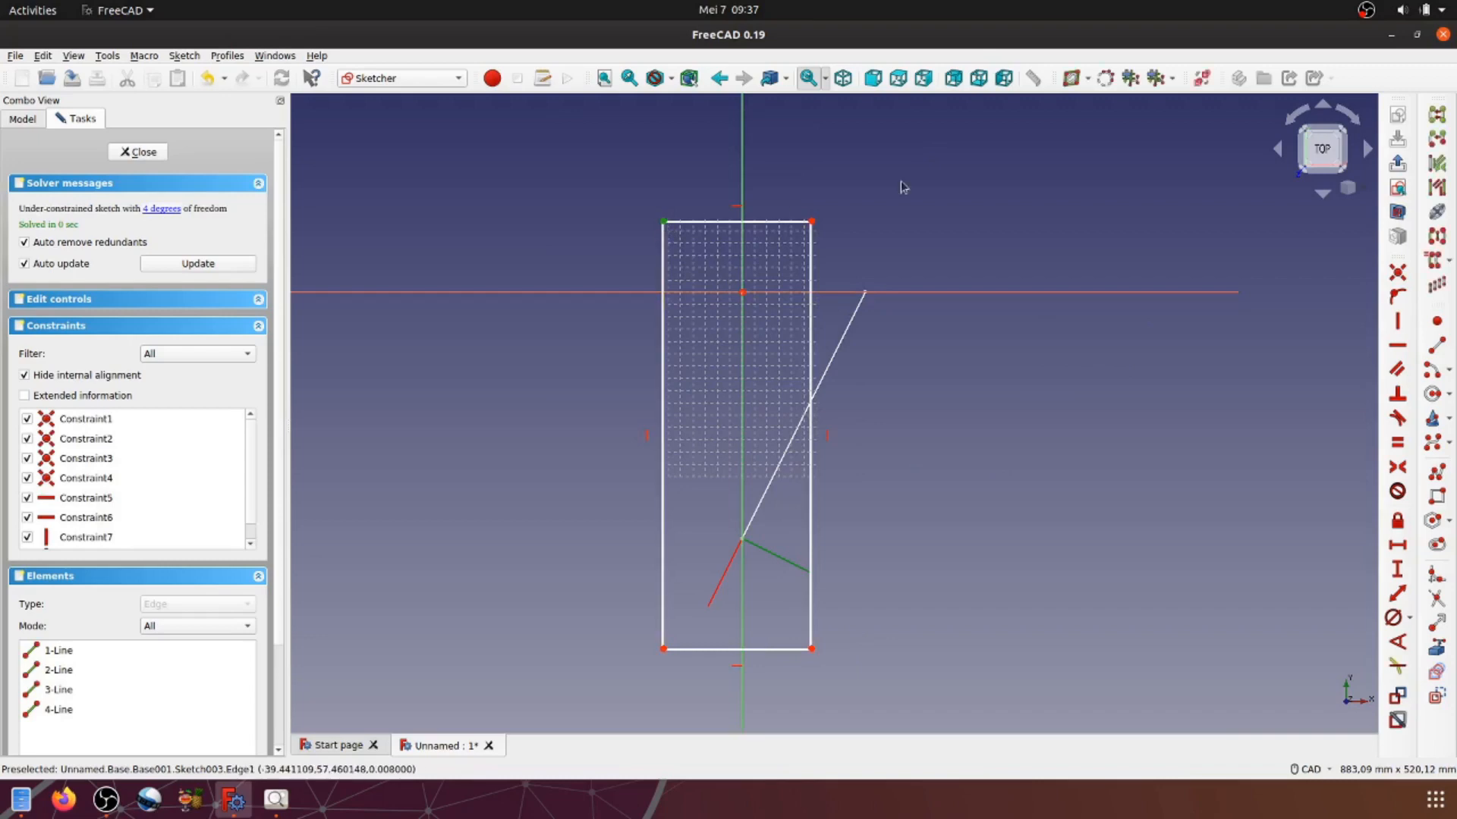
left_click(812, 222)
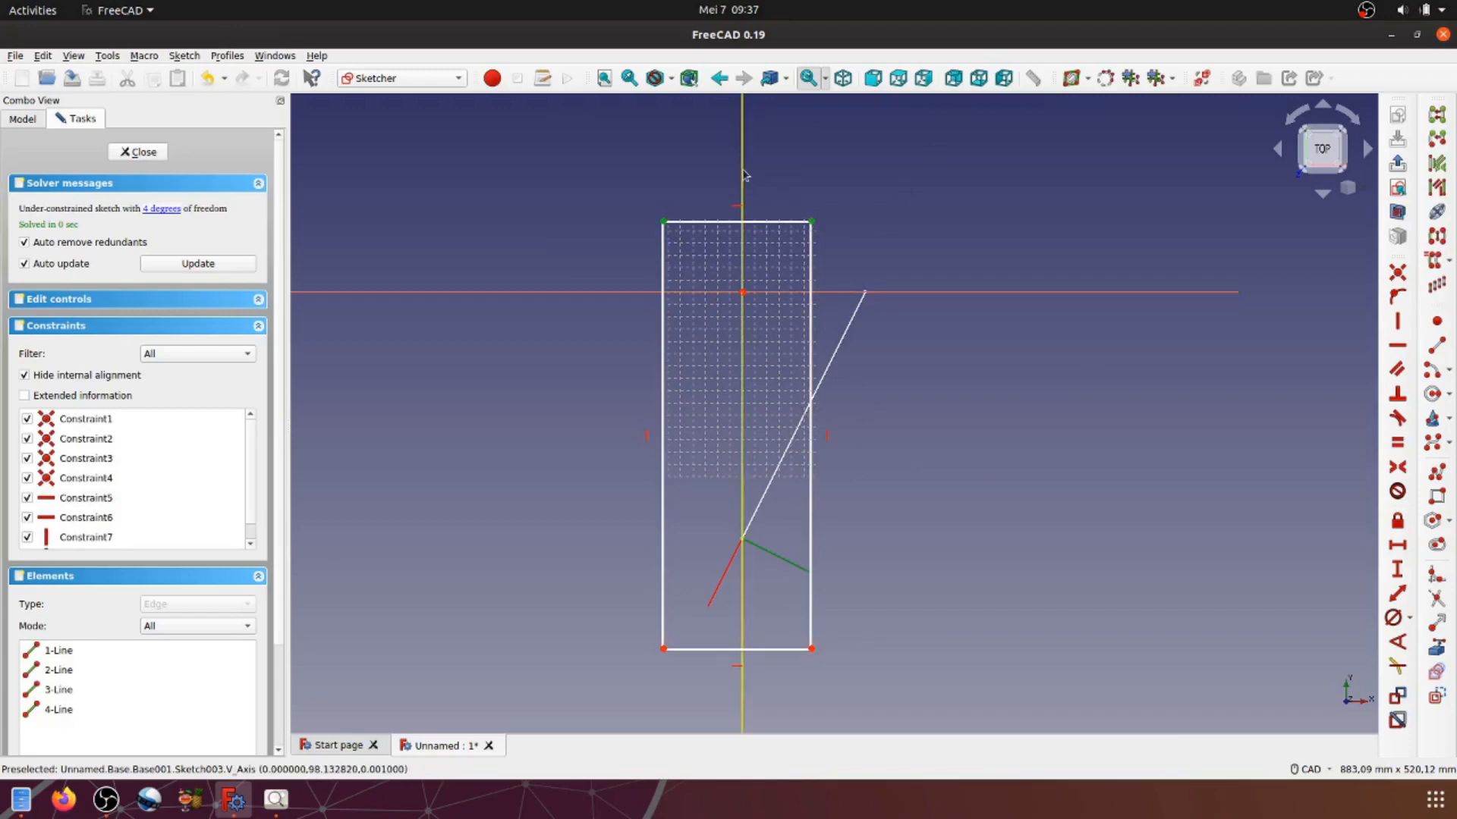
left_click(744, 175)
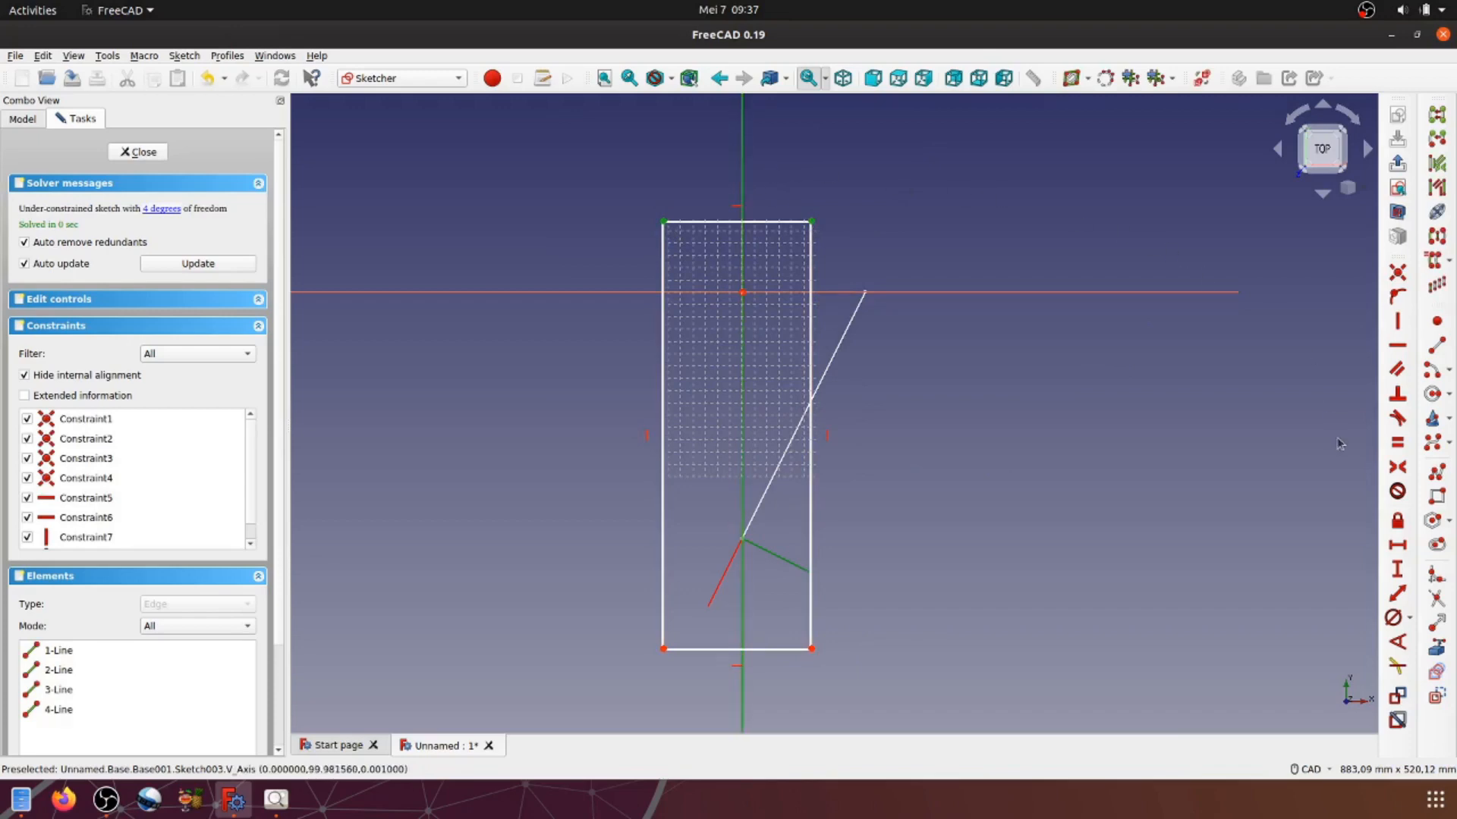
left_click(1397, 467)
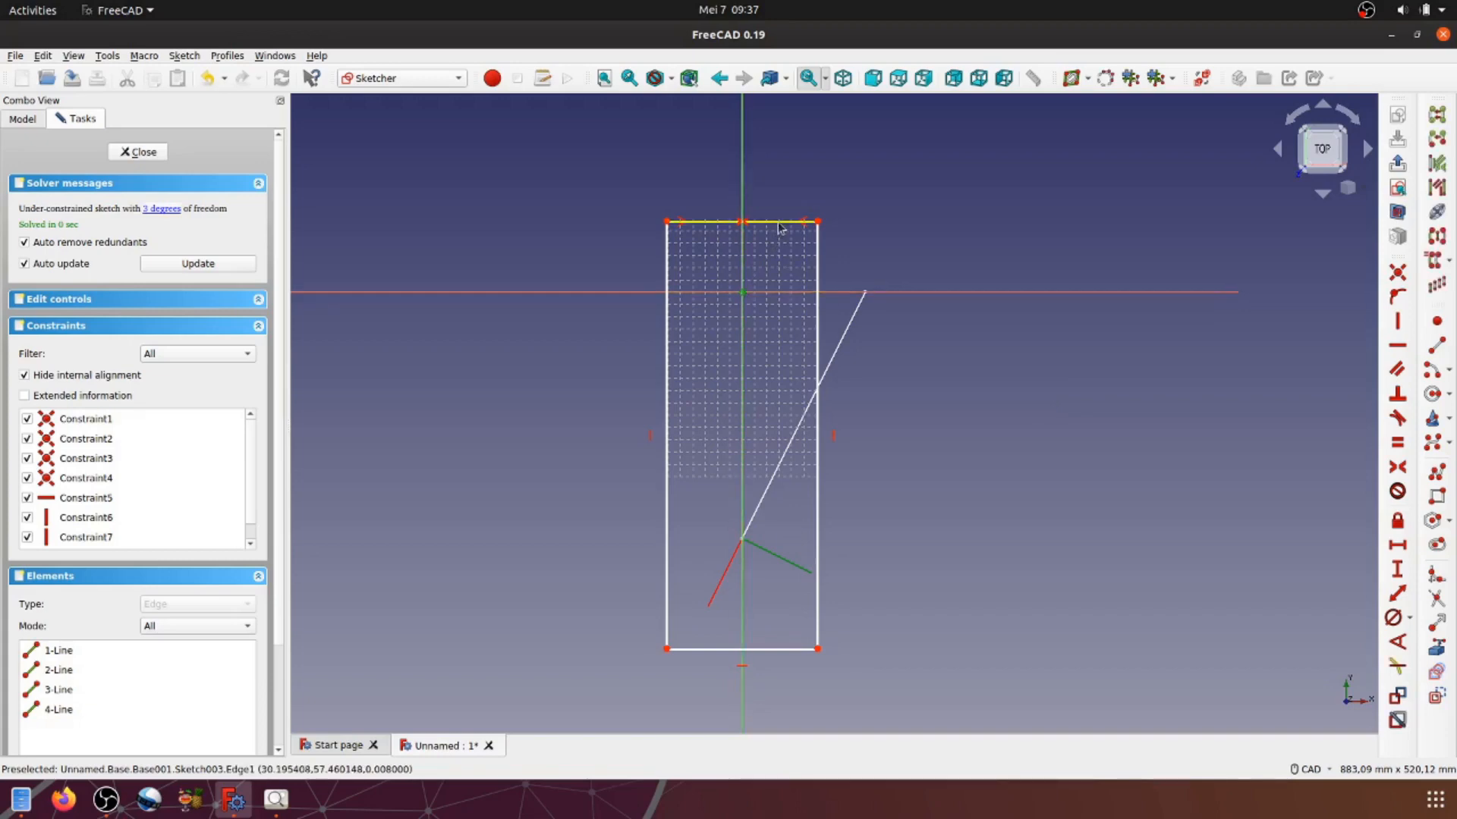
Step: Constrain the vertical distance between the rectangle's upper-right corner and the origin to 25 mm
left_click(818, 222)
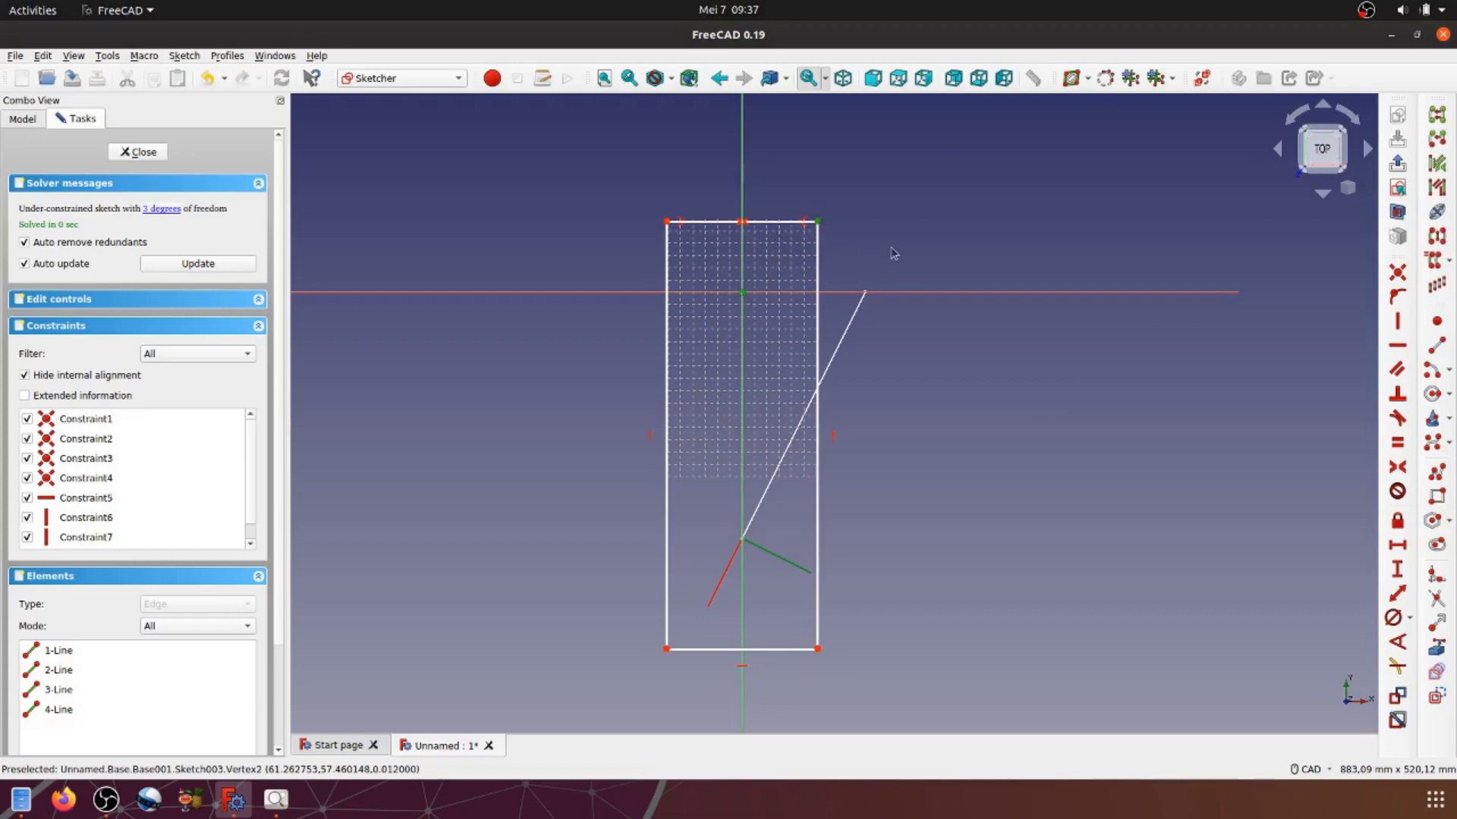
left_click(1397, 569)
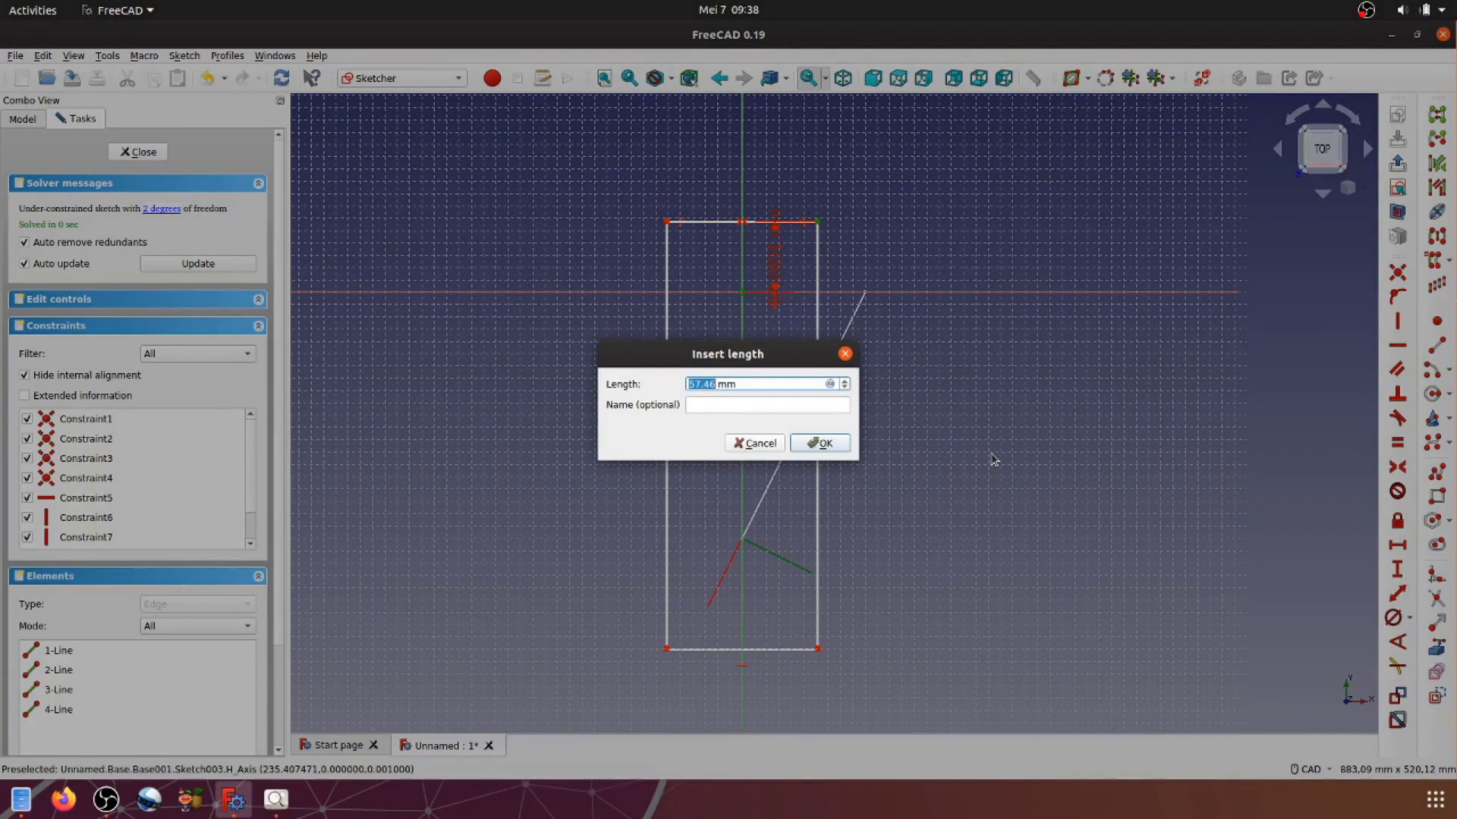
type("2")
left_click(839, 445)
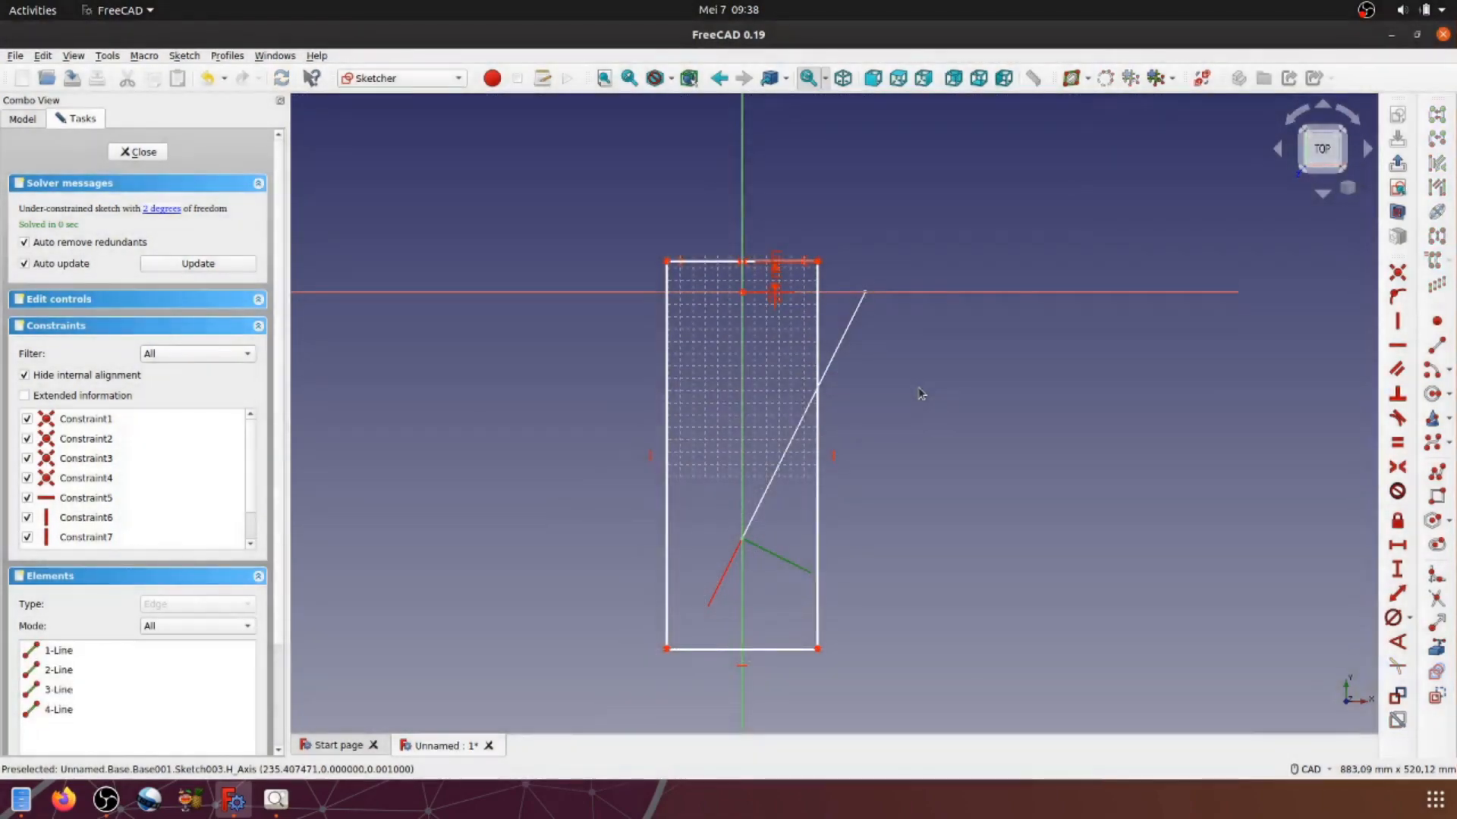
Step: Dimension the rectangle's upper edge to a length of 50 mm
left_click(714, 263)
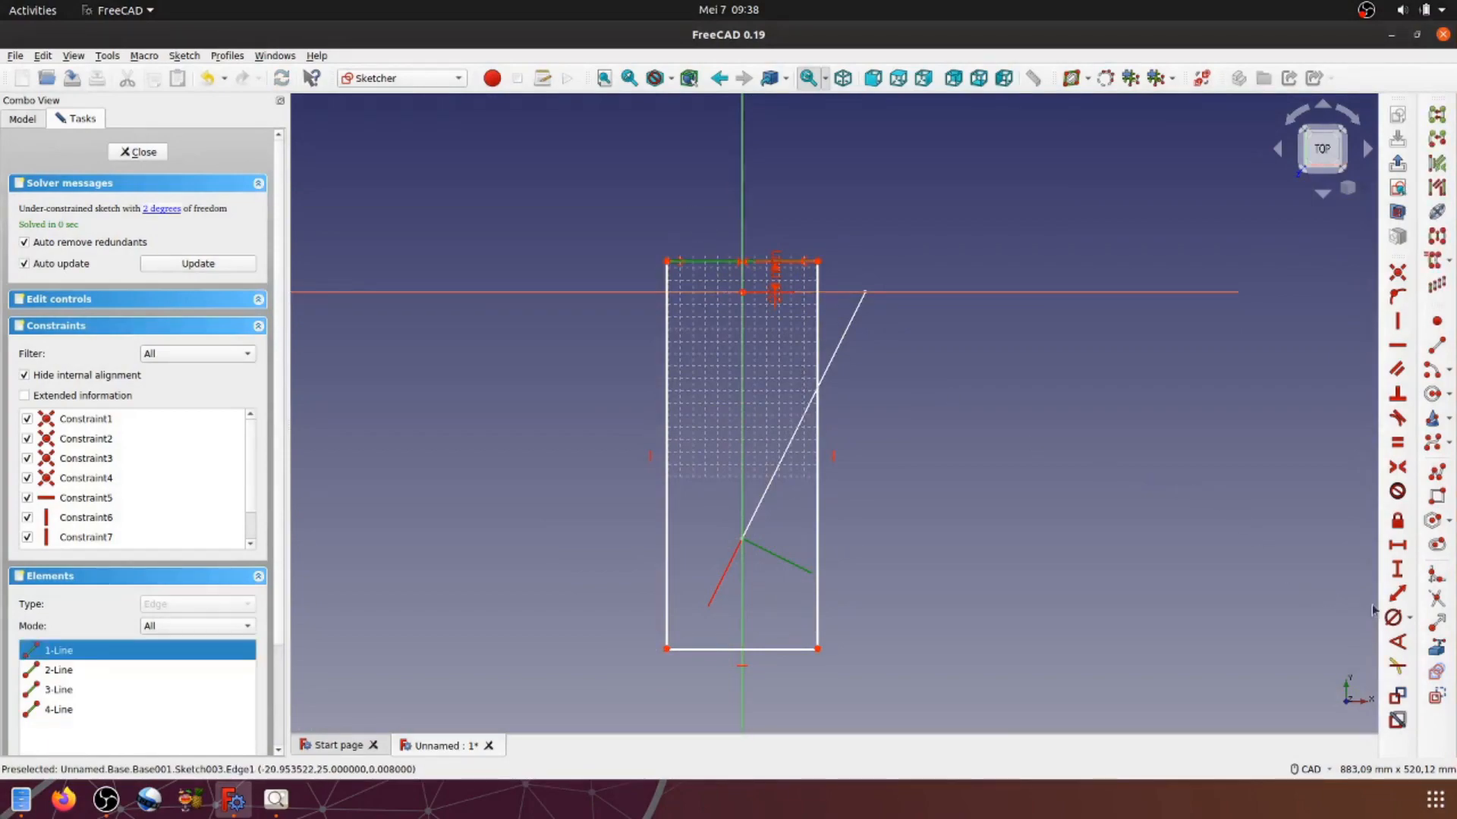
left_click(1397, 594)
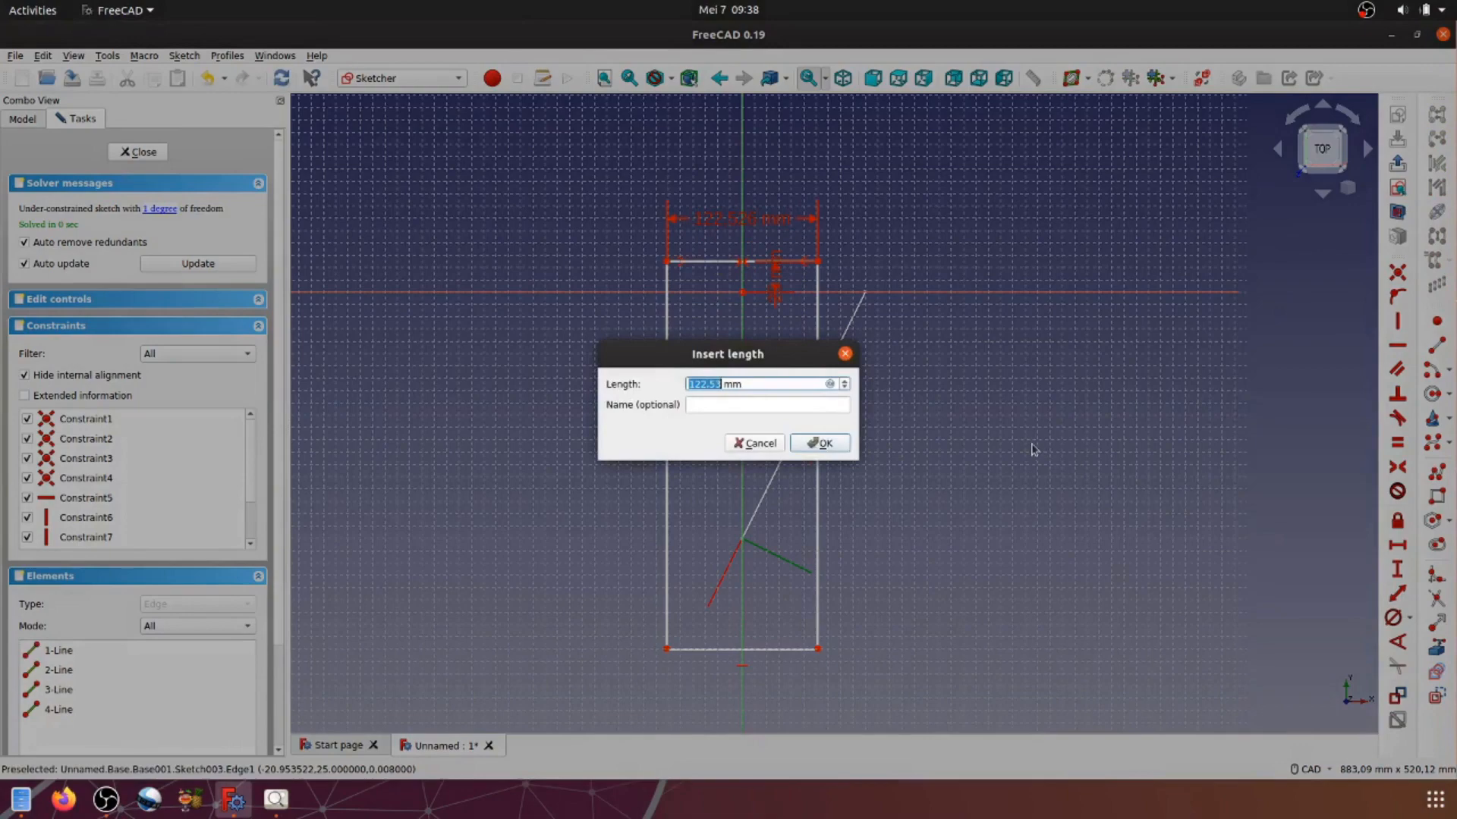
type("50")
left_click(820, 443)
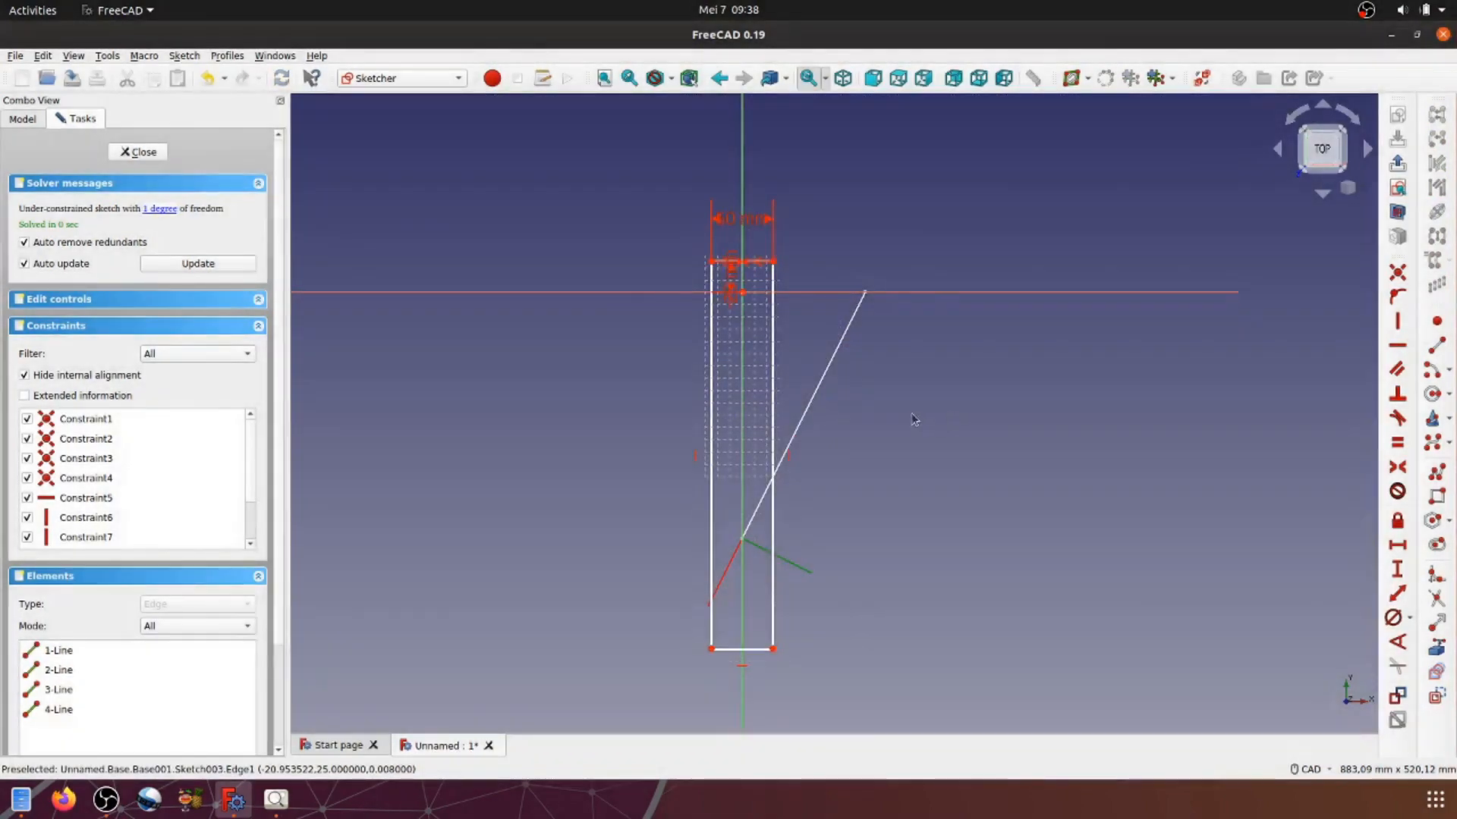
Step: Dimension the rectangle's long left edge to 250 mm and leave the sketch
left_click(714, 439)
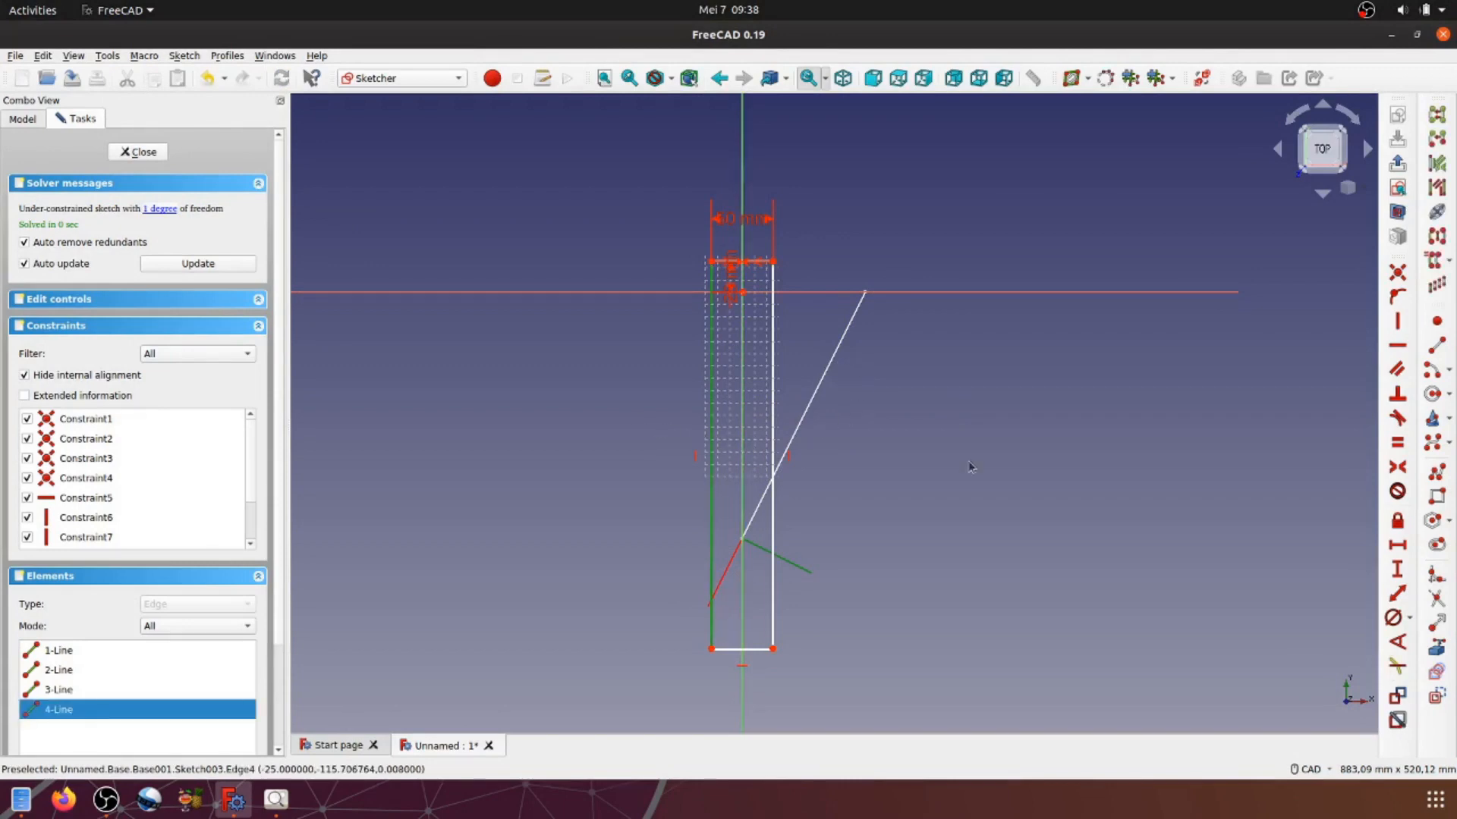
left_click(1394, 594)
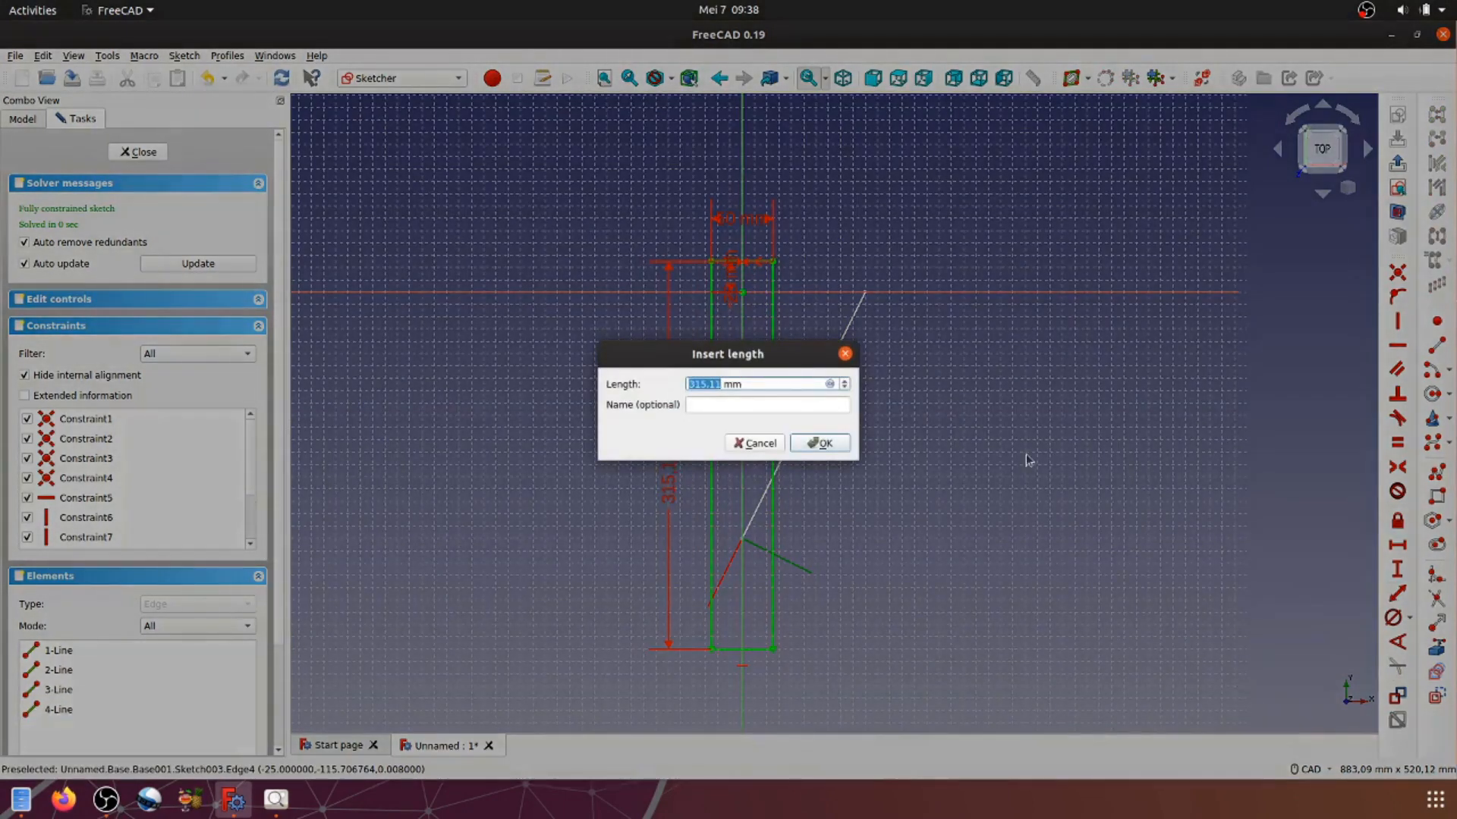
type("250")
left_click(839, 446)
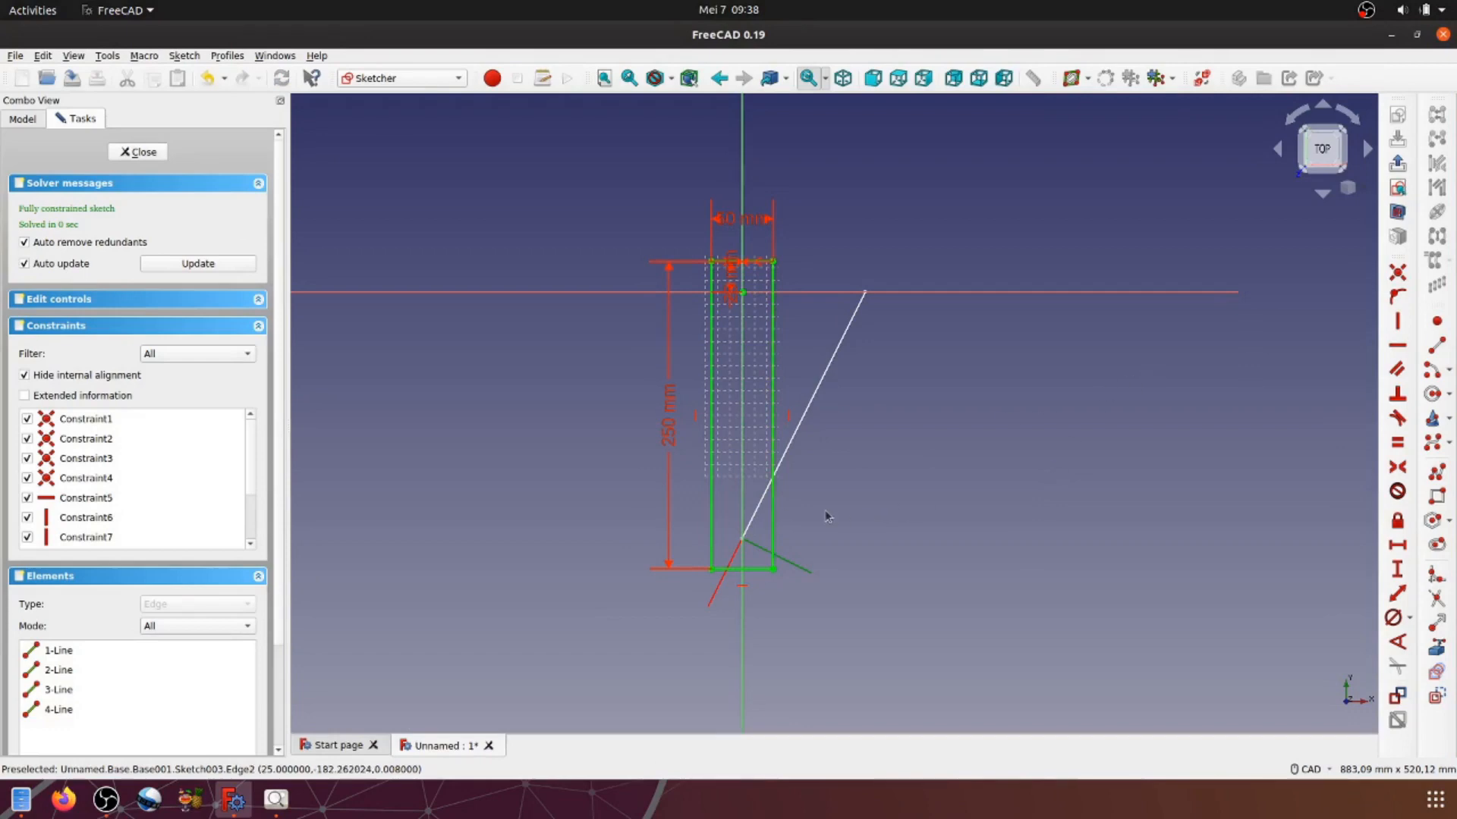
left_click(1397, 163)
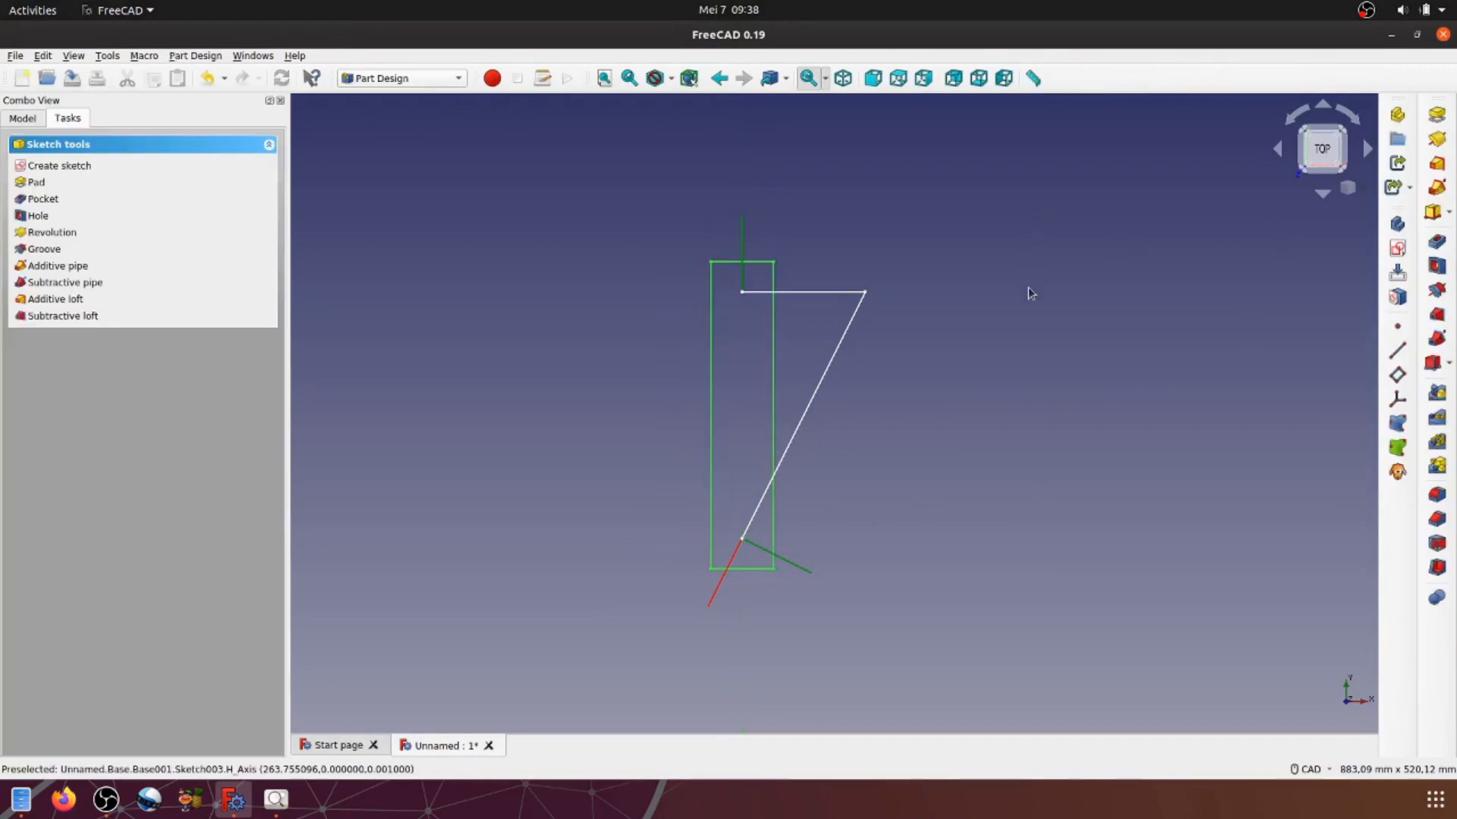
Step: Pad the rectangle sketch to a length of 20 mm in an isometric view
left_click(842, 78)
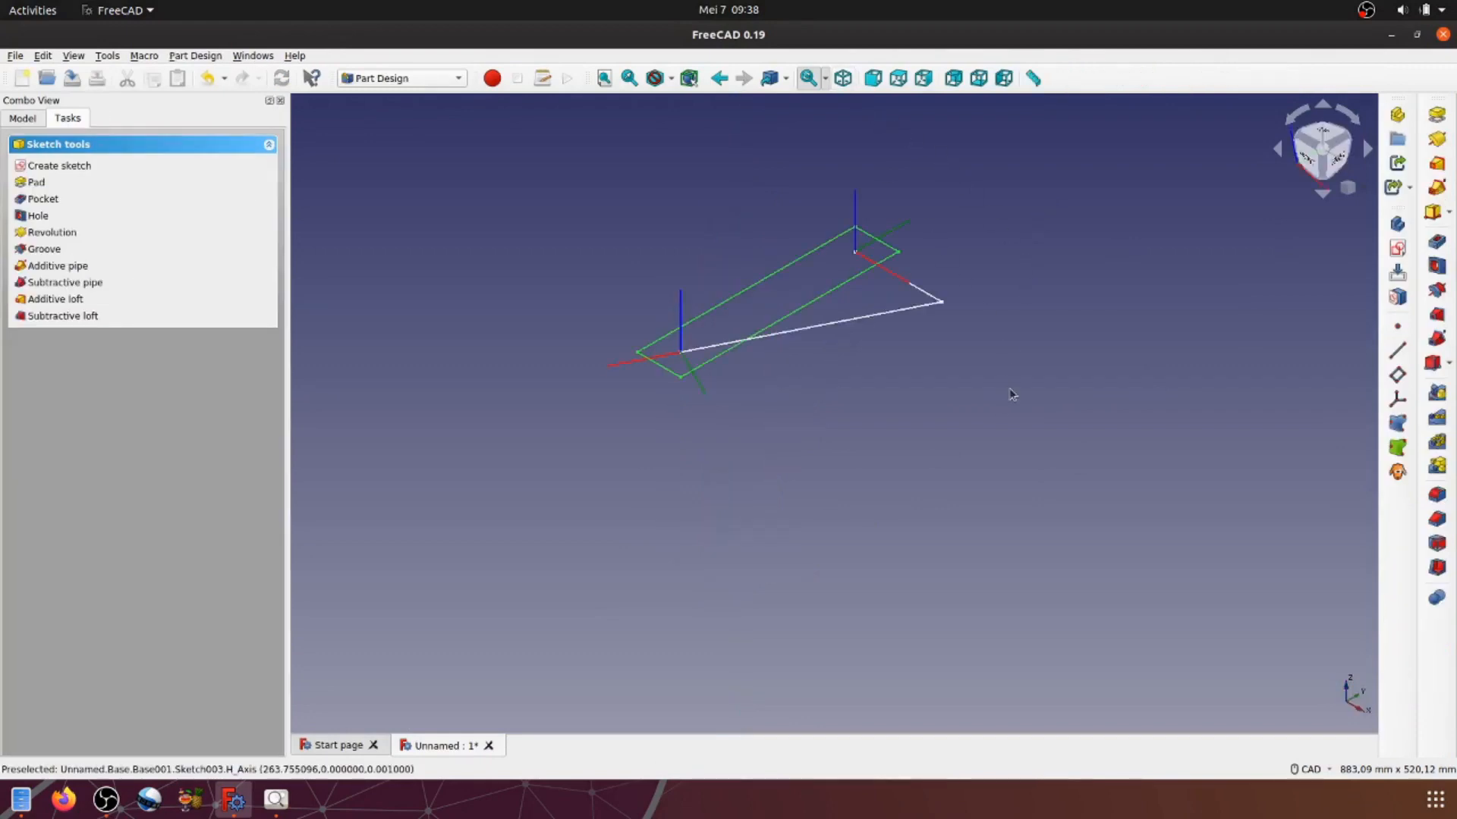
middle_click_drag(1009, 391, 951, 439)
scroll(963, 425, "up", 3)
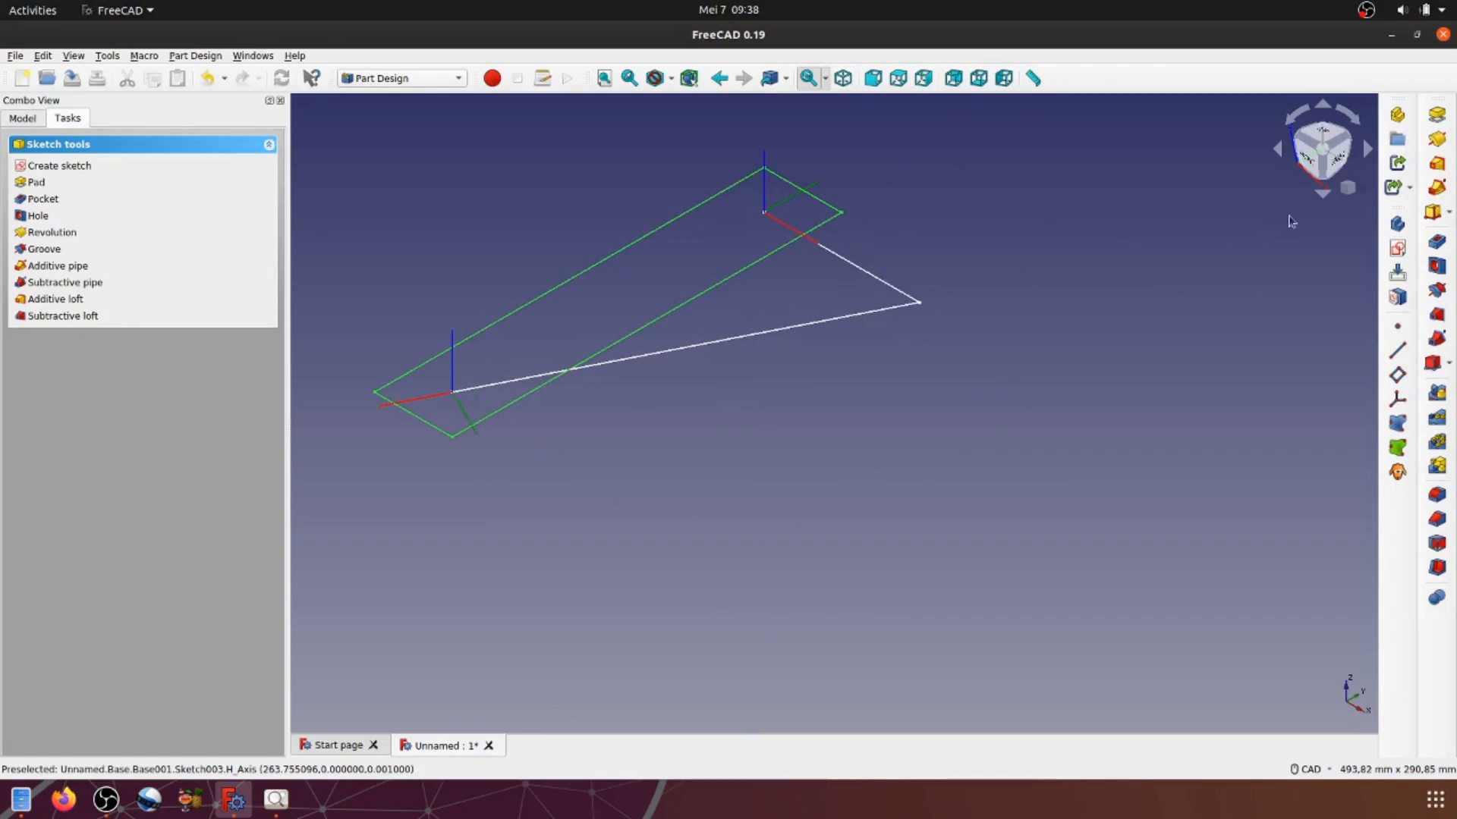
left_click(1436, 115)
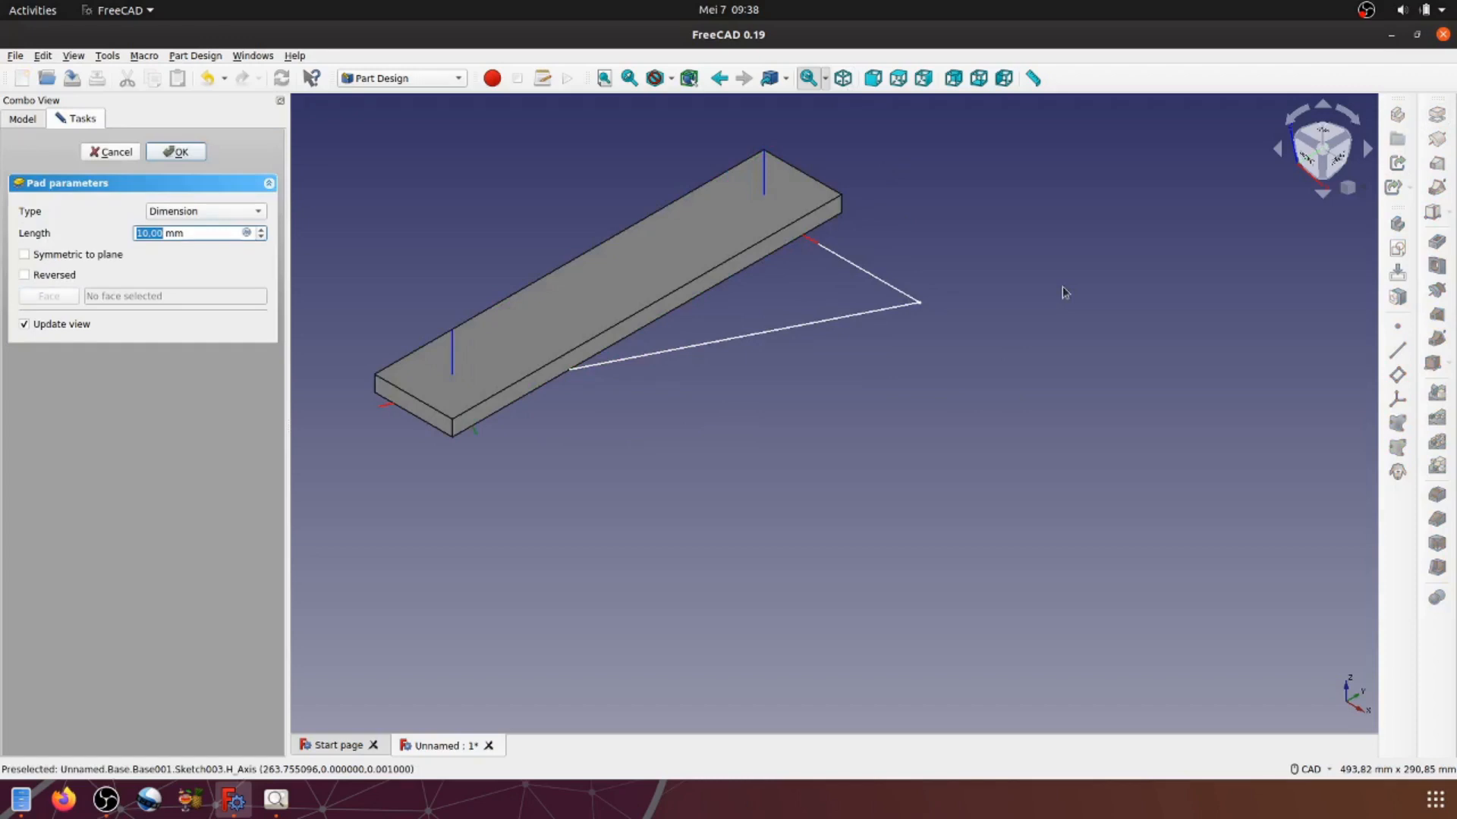
type("20")
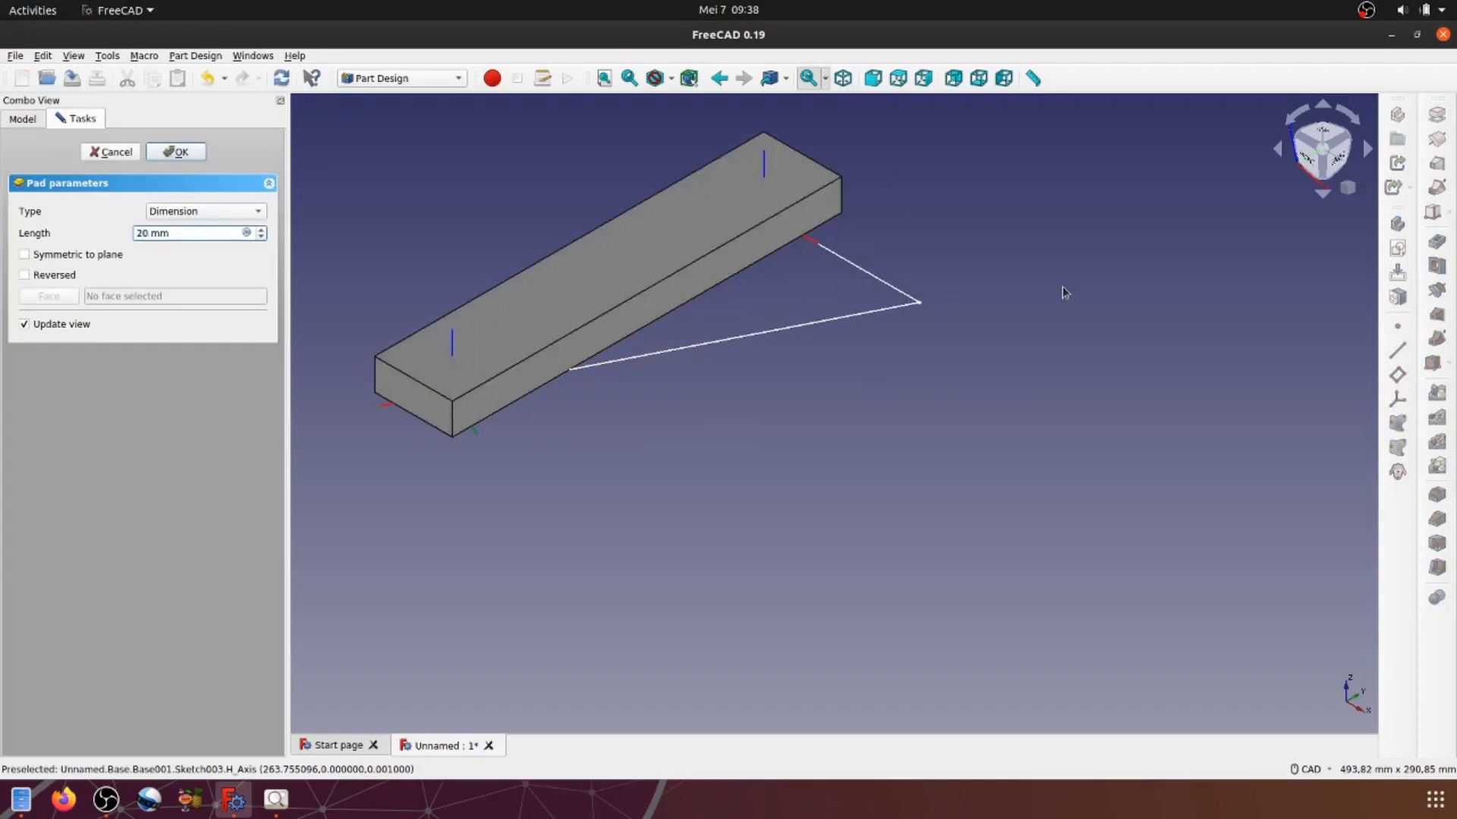
left_click(1083, 383)
left_click(182, 152)
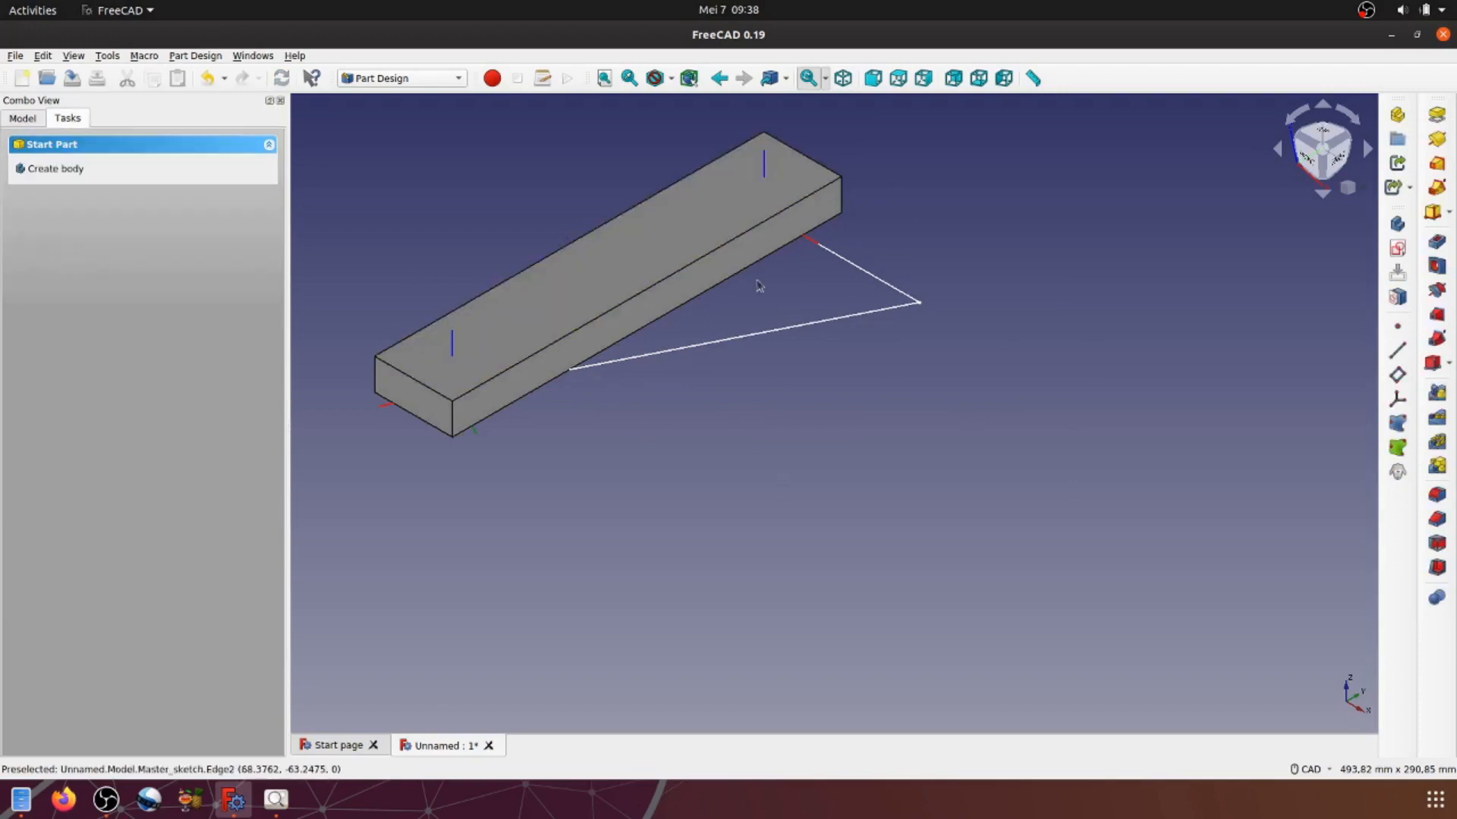
Step: Start a sketch on the upper face of the padded base and draw a circle about 29 mm in diameter centred on the origin
left_click(741, 212)
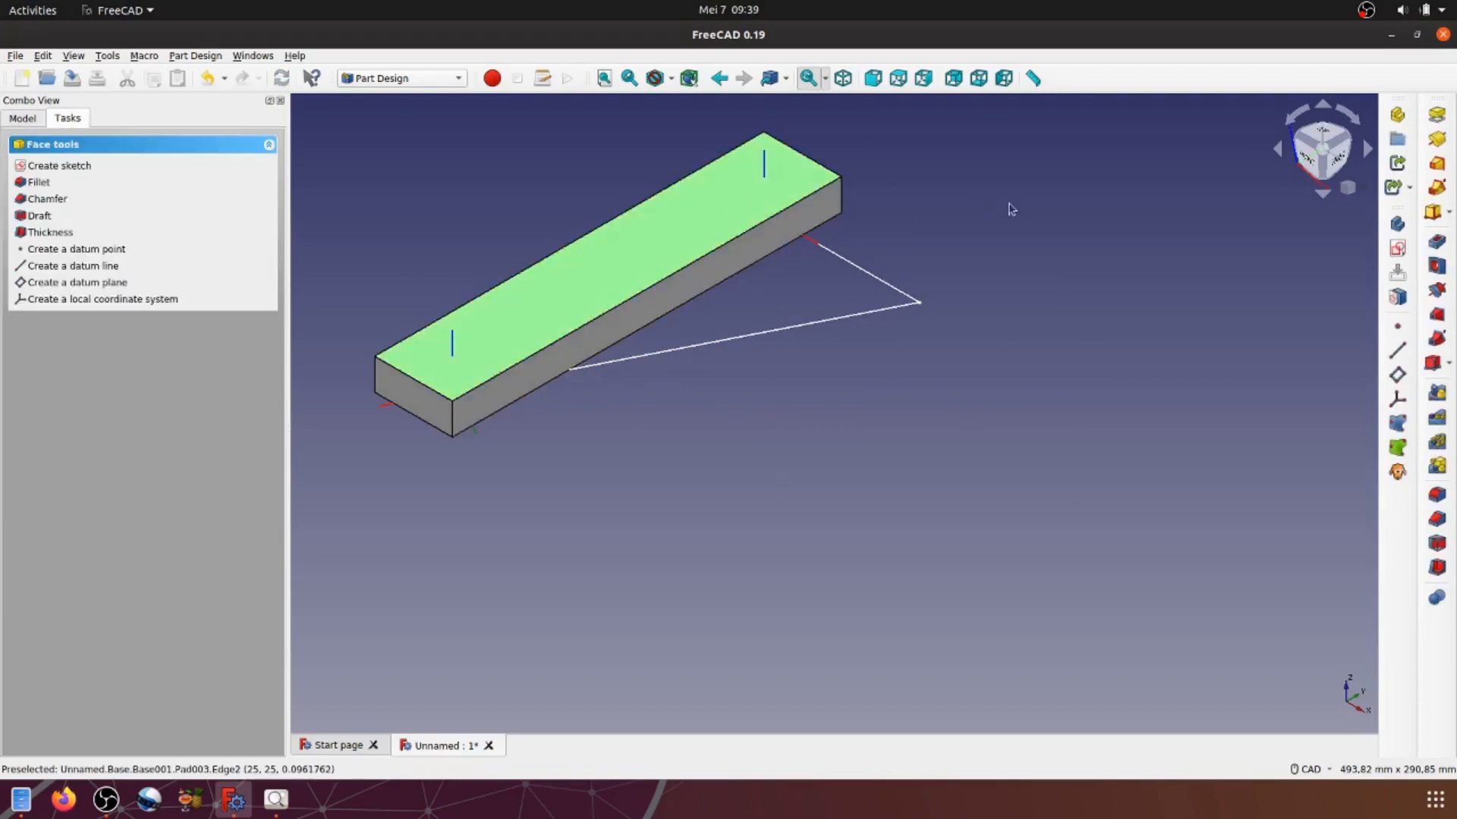
left_click(1398, 248)
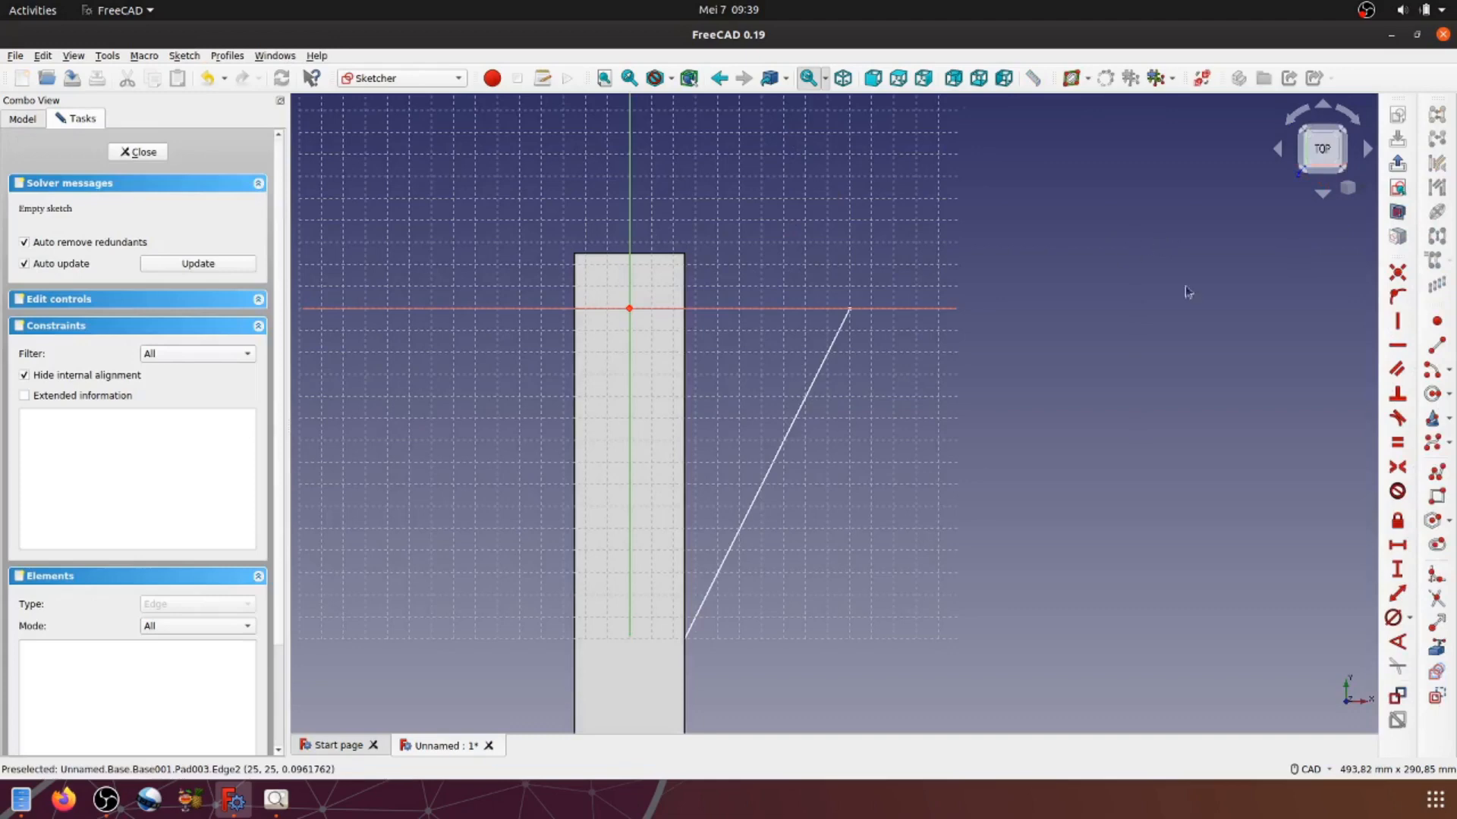
left_click(1431, 395)
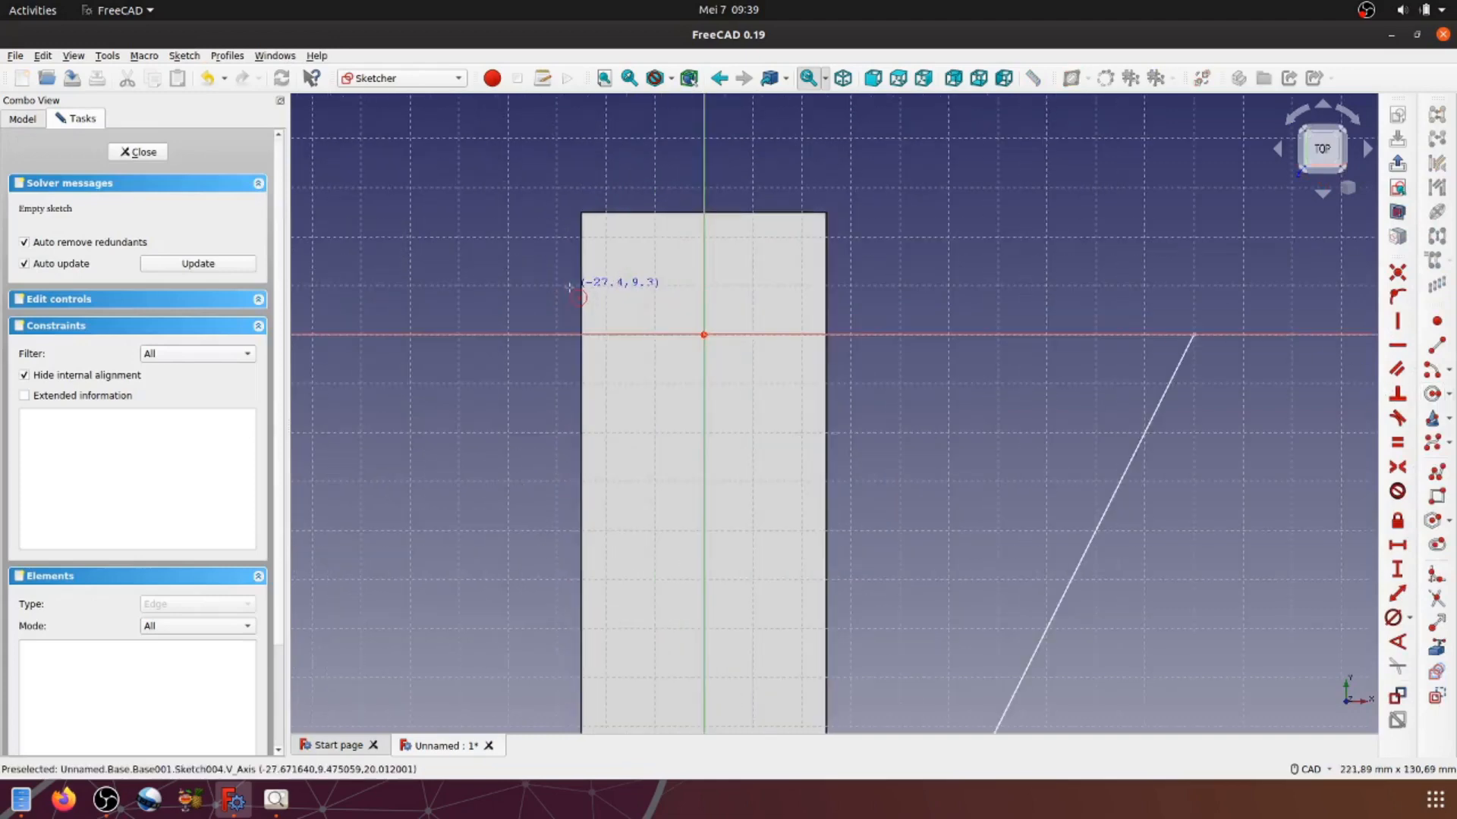
scroll(591, 292, "up", 3)
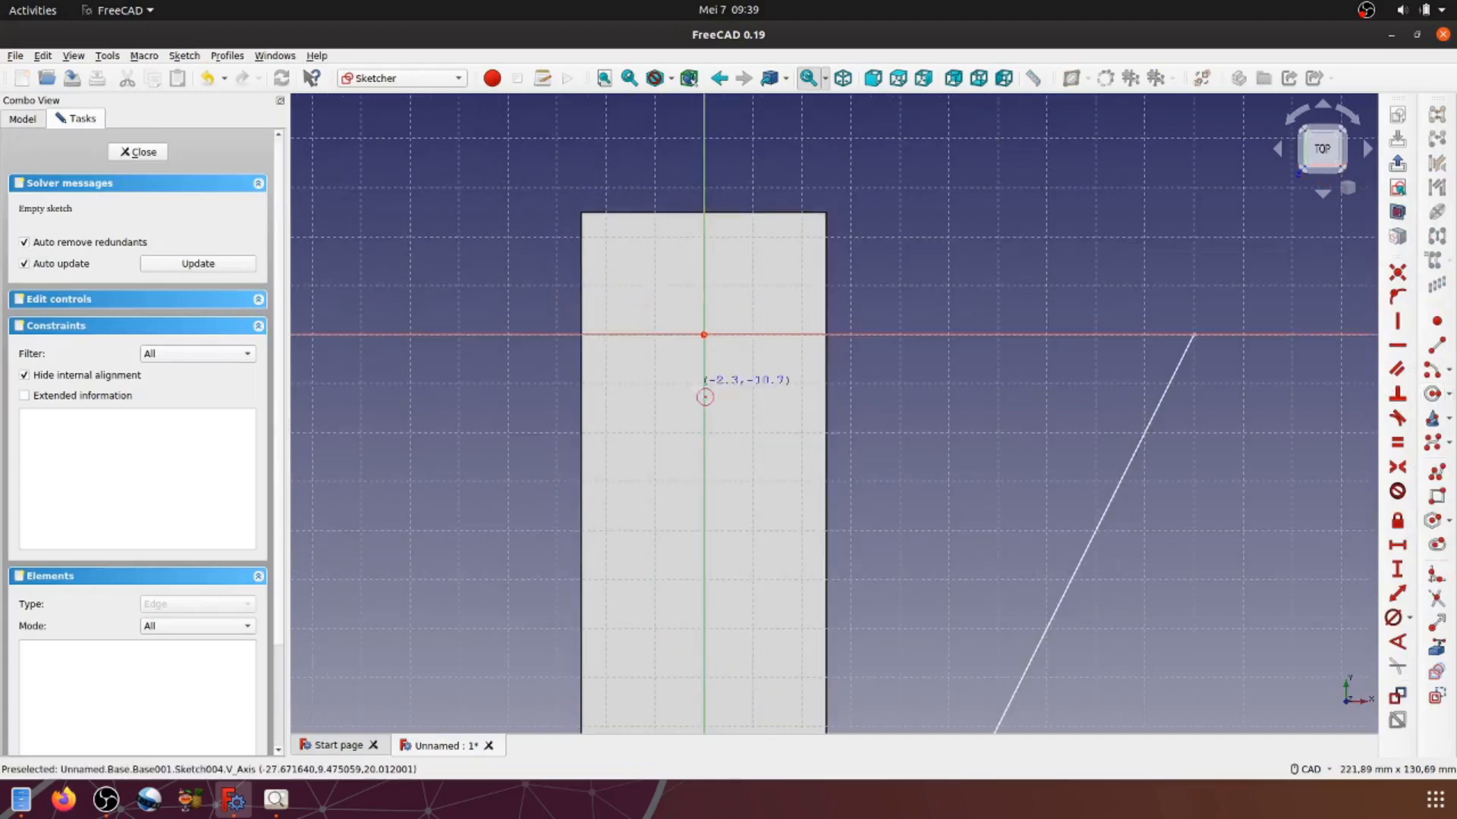
left_click(713, 346)
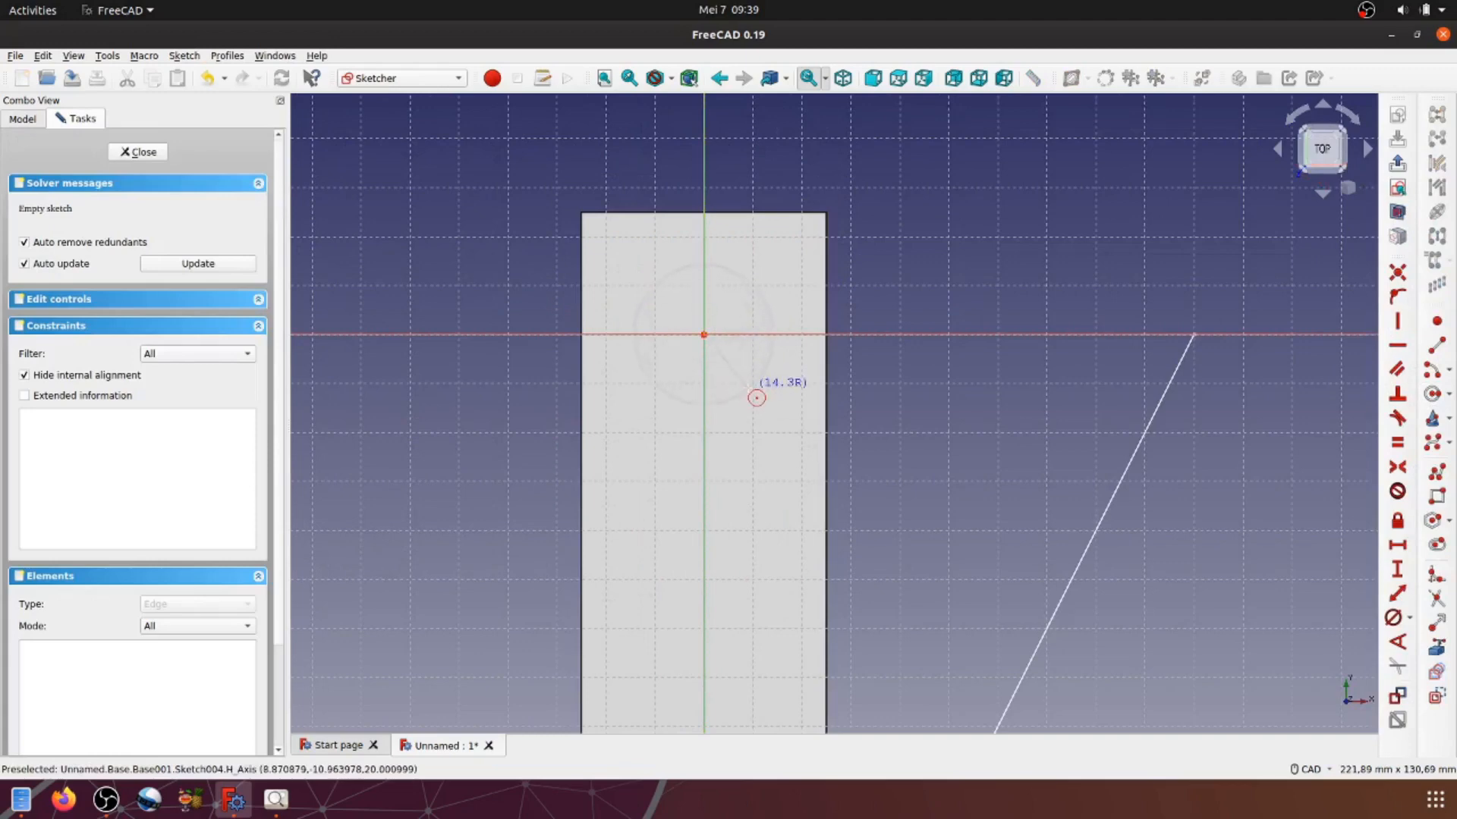
left_click(777, 404)
right_click(890, 390)
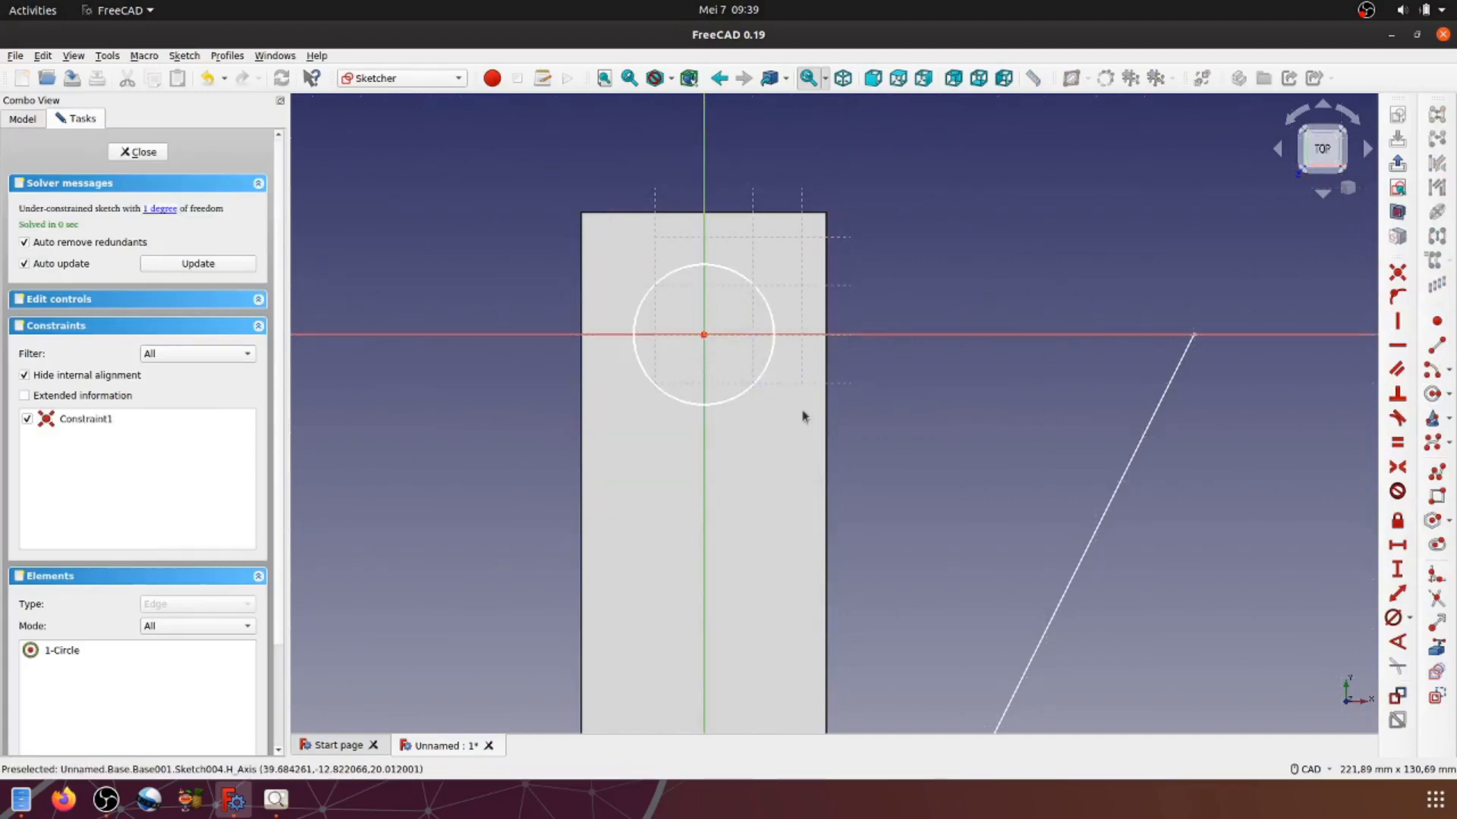
Step: Constrain the diameter of the circle at the origin to 20 mm
left_click(762, 380)
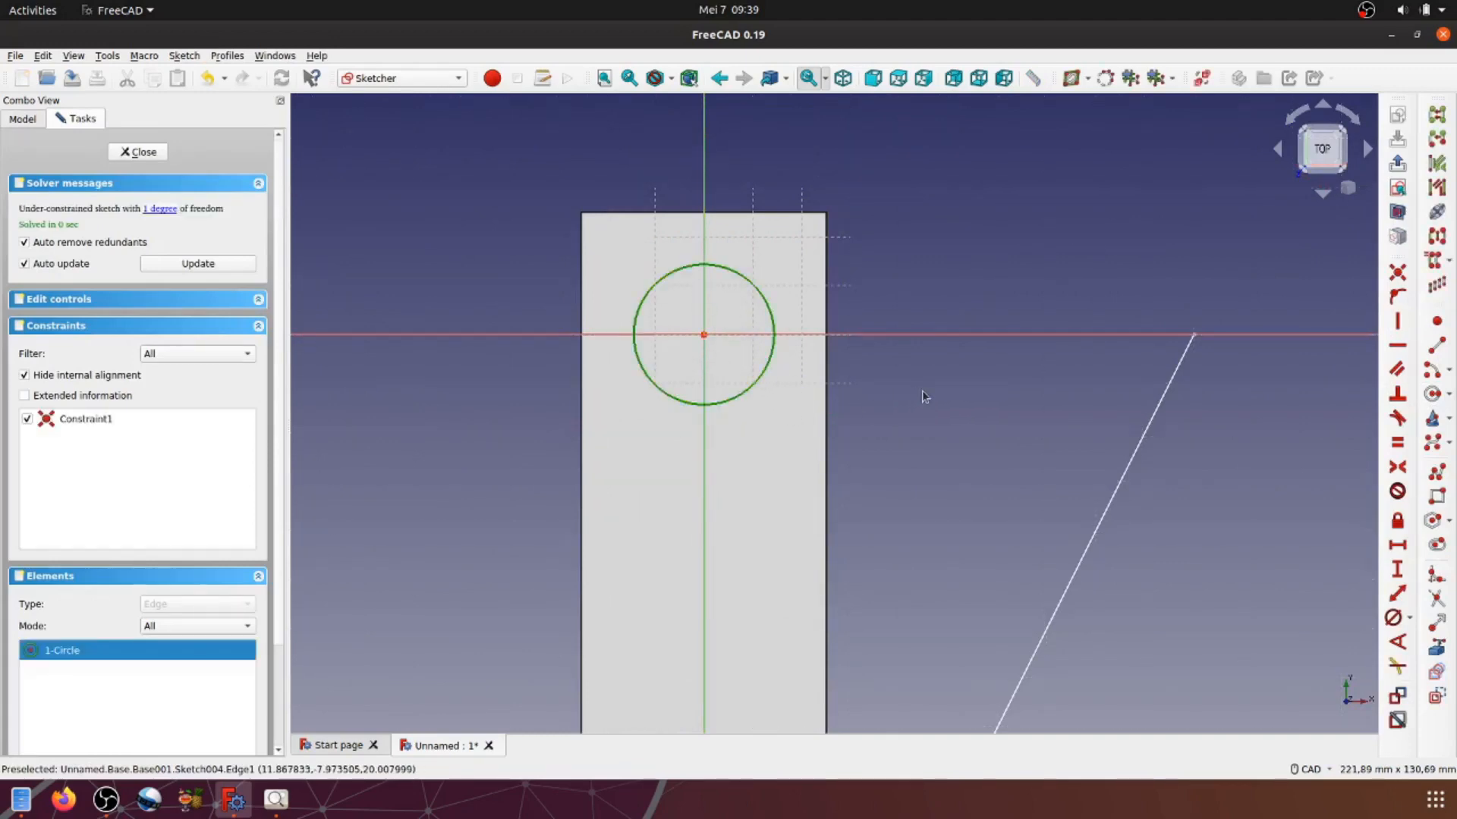
left_click(1393, 618)
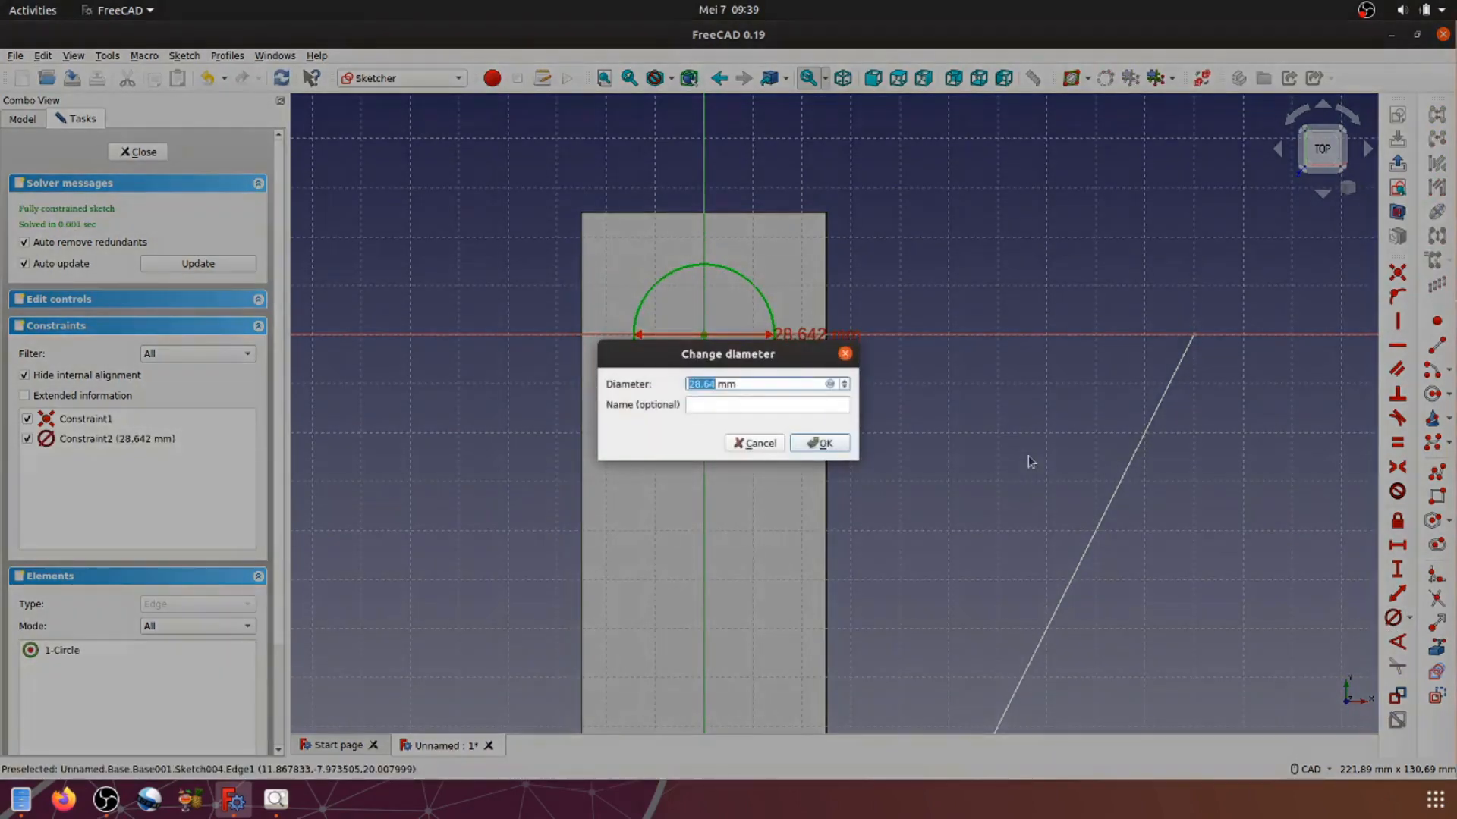
type("20")
left_click(825, 444)
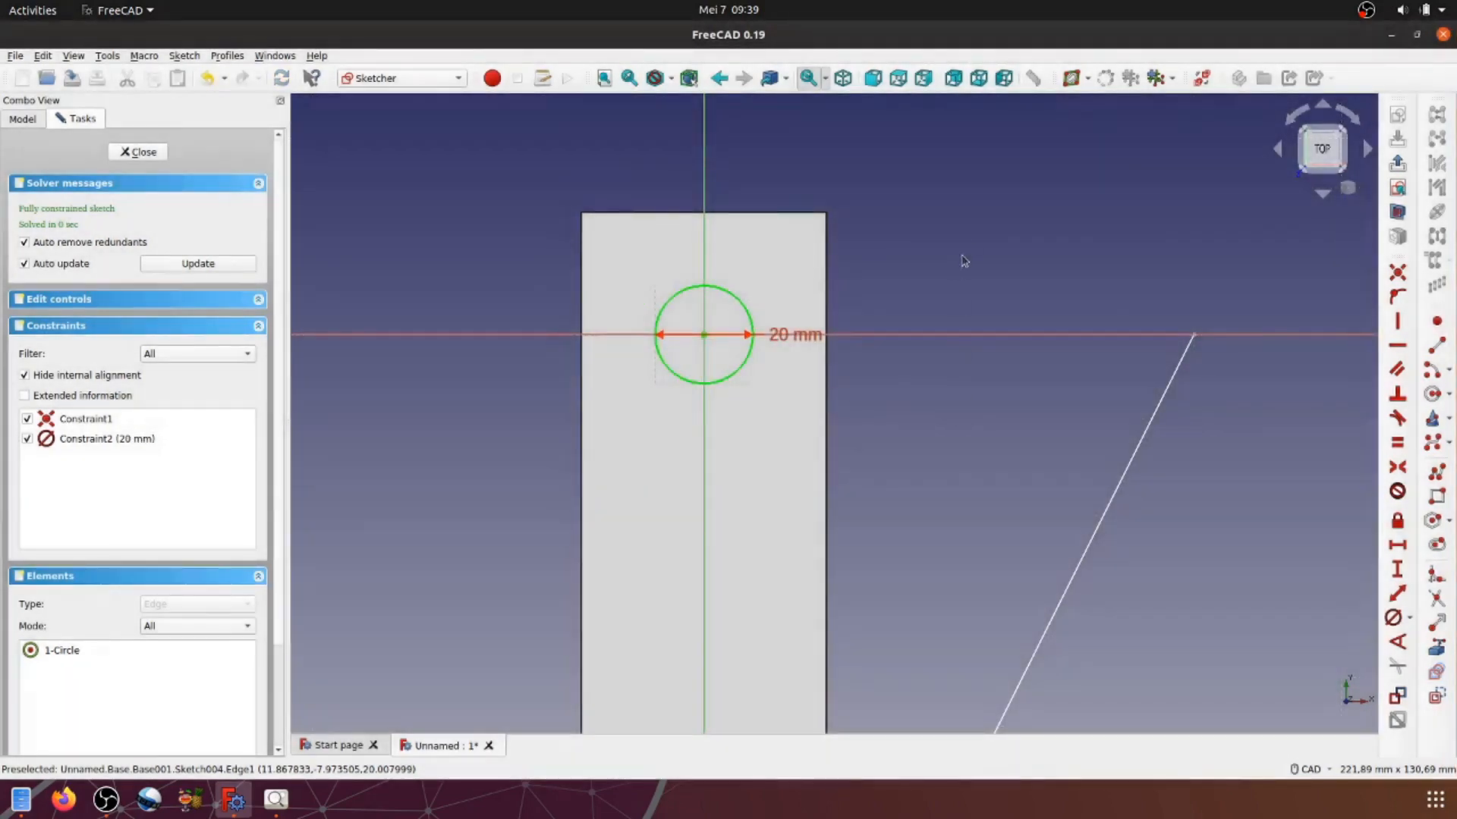
Step: Draw a second circle about 31 mm in diameter centred on the vertical axis, about 141 mm below the origin
scroll(968, 241, "down", 5)
scroll(974, 525, "up", 2)
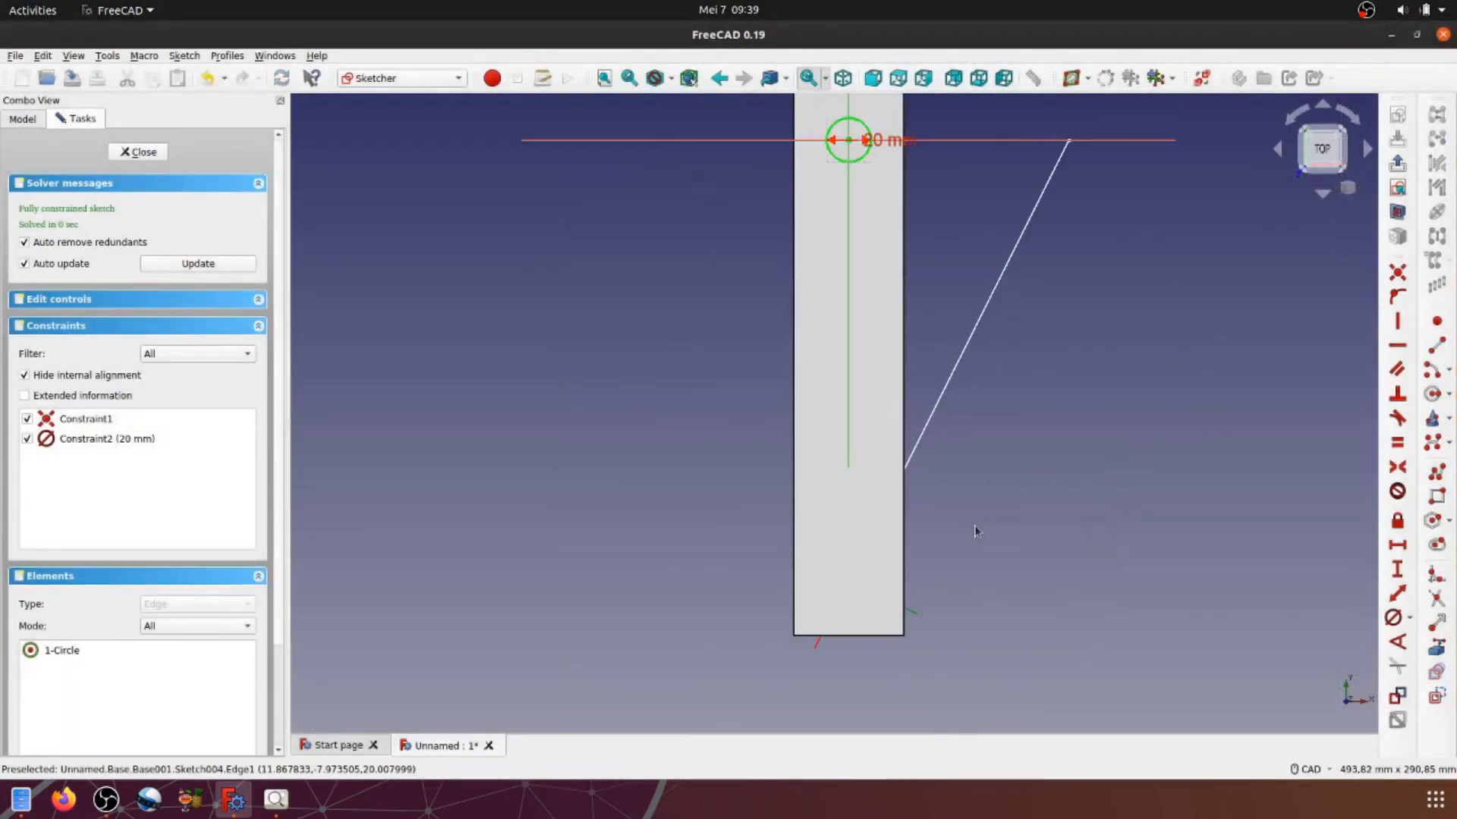
scroll(689, 489, "down", 2)
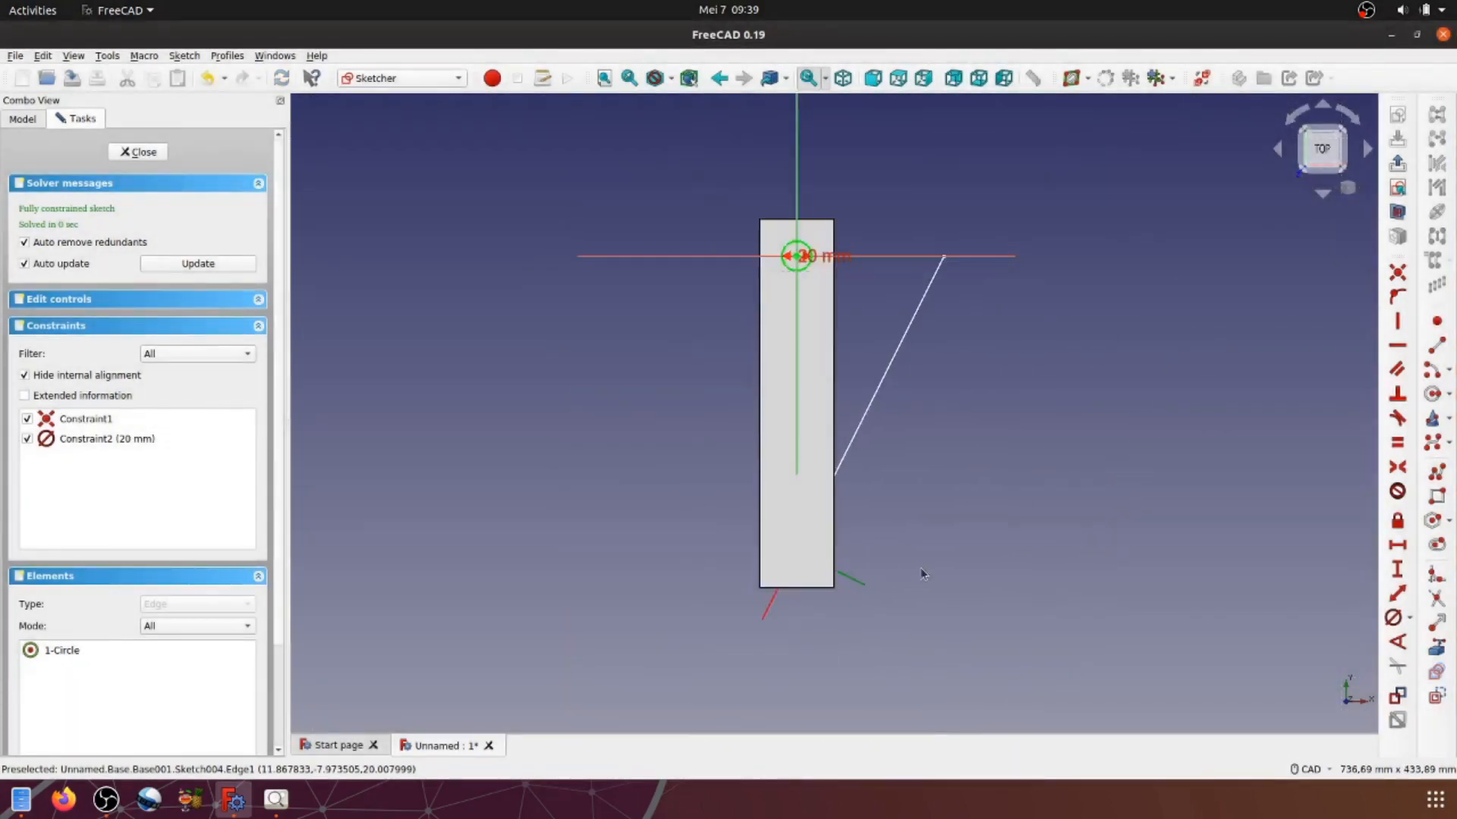
scroll(921, 572, "up", 2)
middle_click_drag(913, 431, 914, 481)
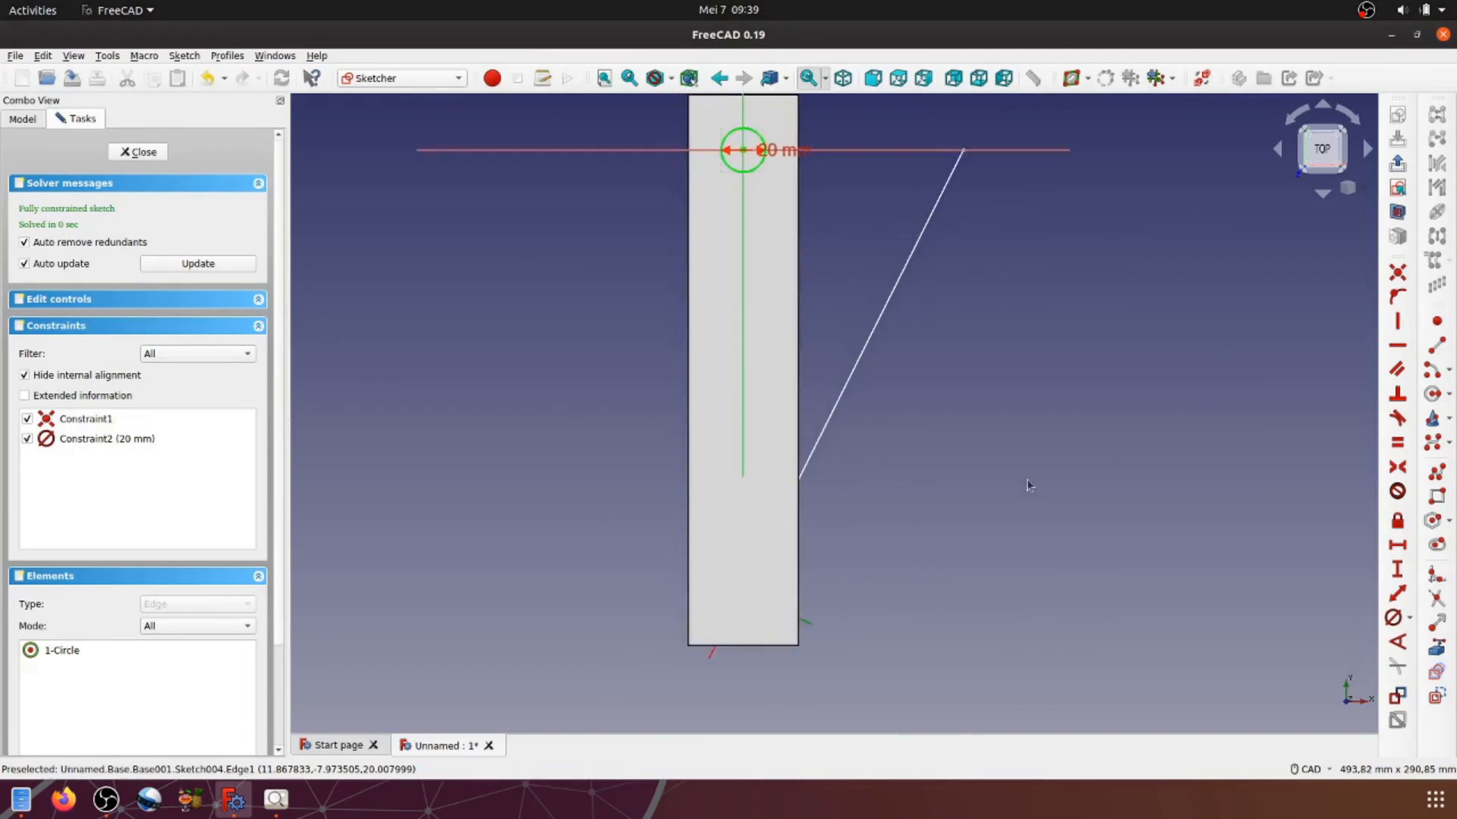
left_click(1430, 416)
left_click(742, 461)
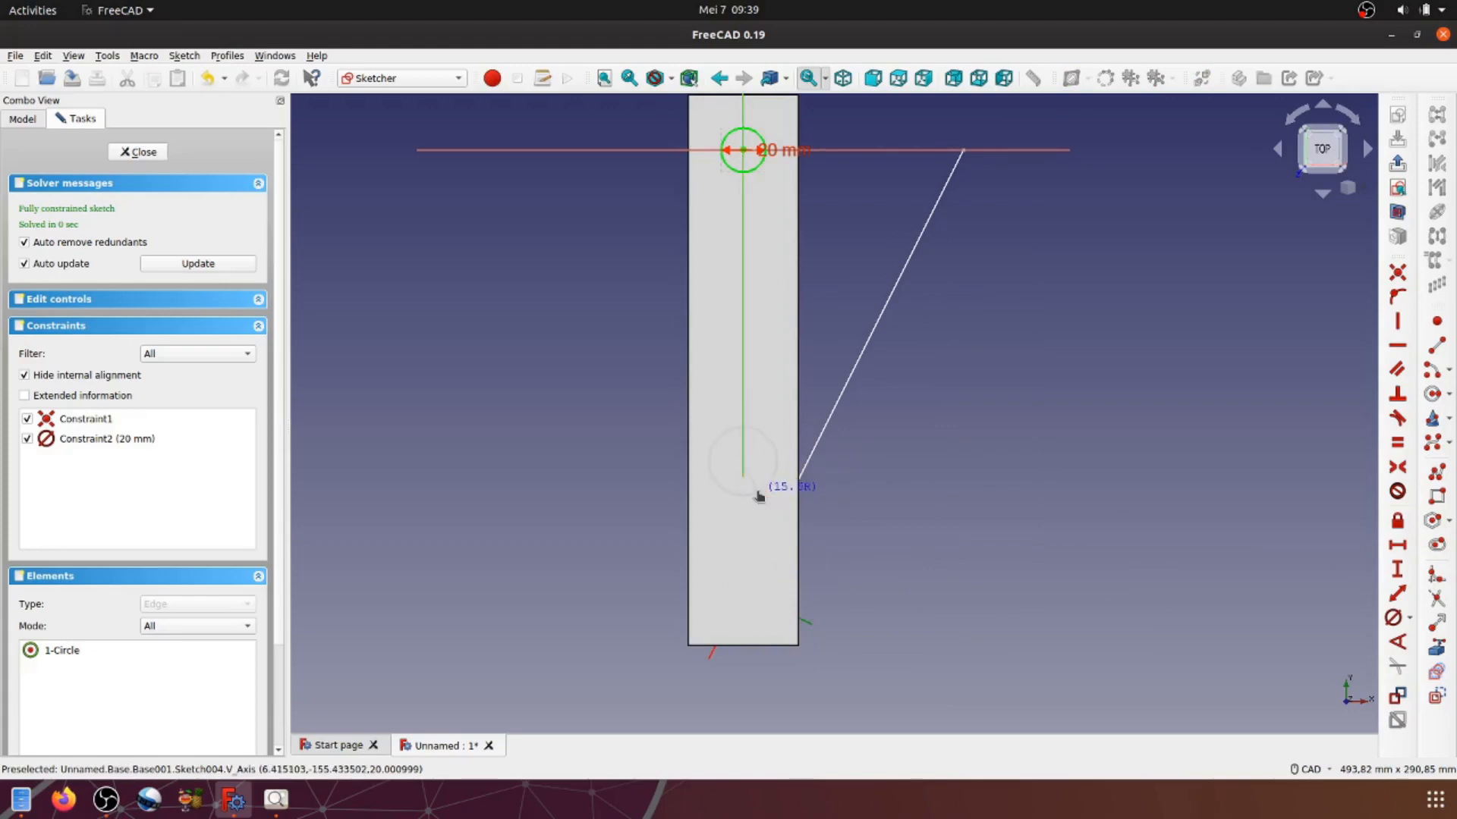
left_click(756, 493)
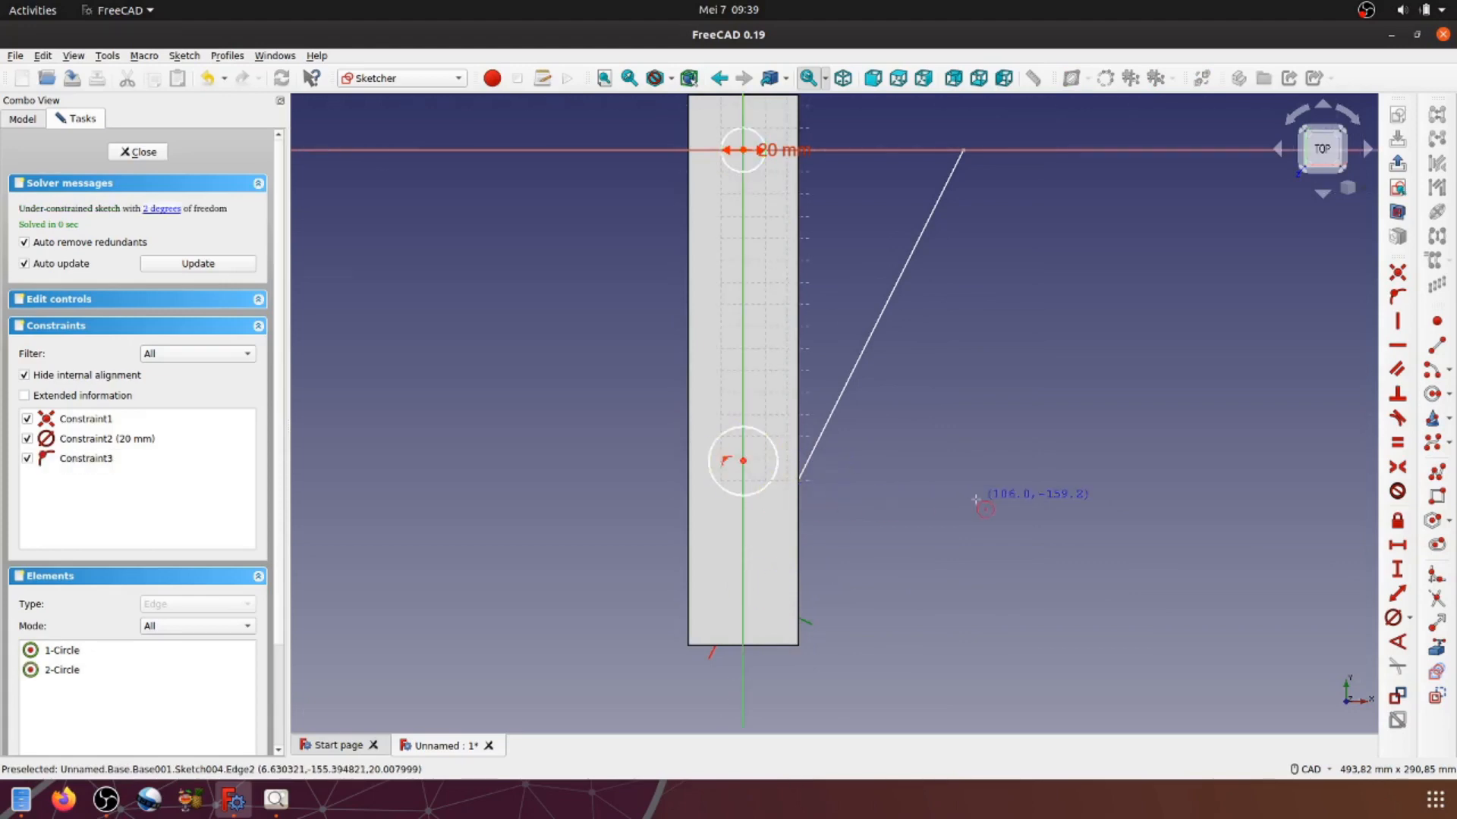
Step: Dimension the distance between the origin and the second circle's centre to 200 mm and place the dimension outside the base's left edge
left_click(743, 461)
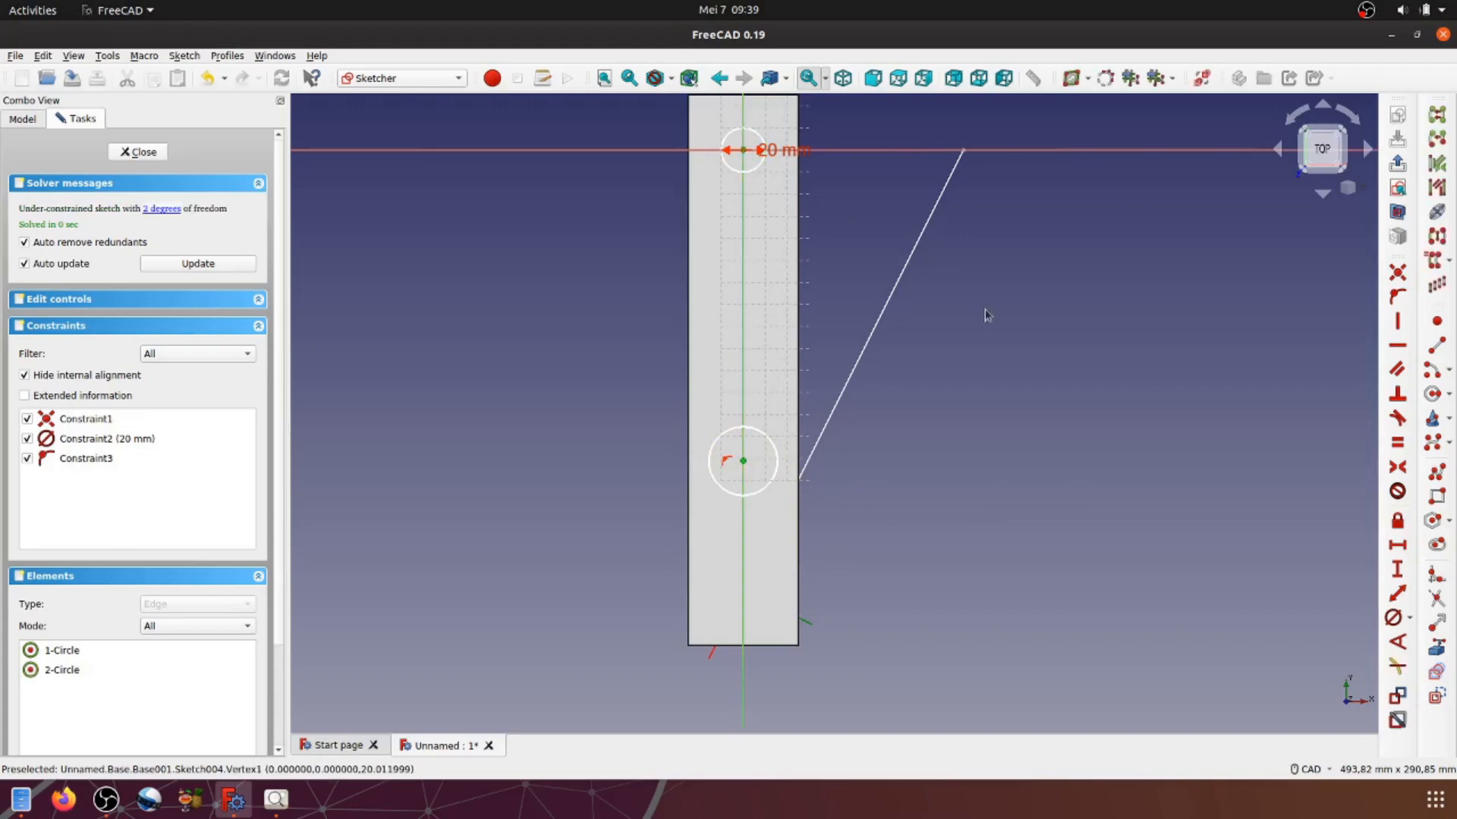
left_click(1397, 593)
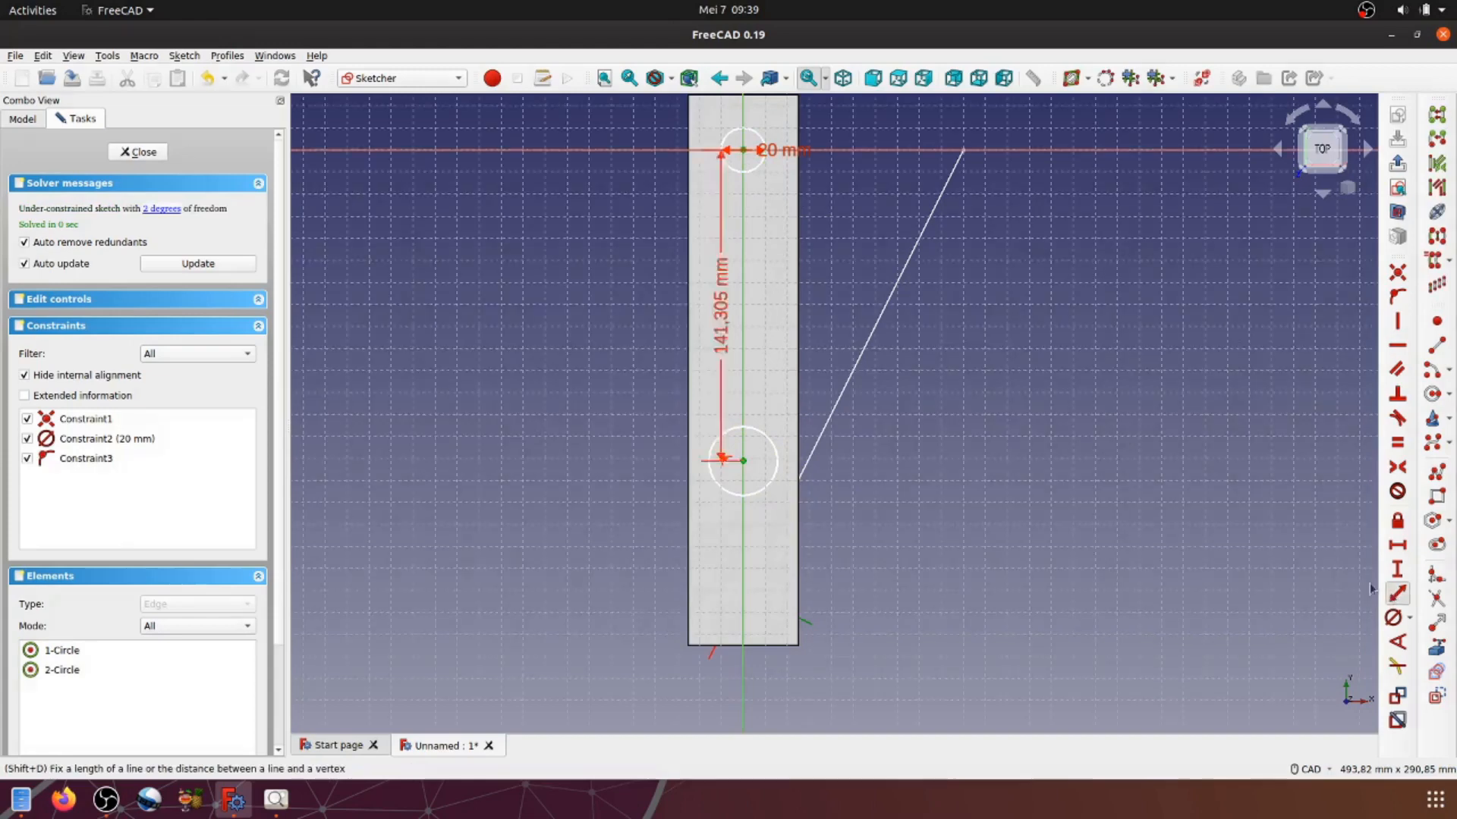
type("20")
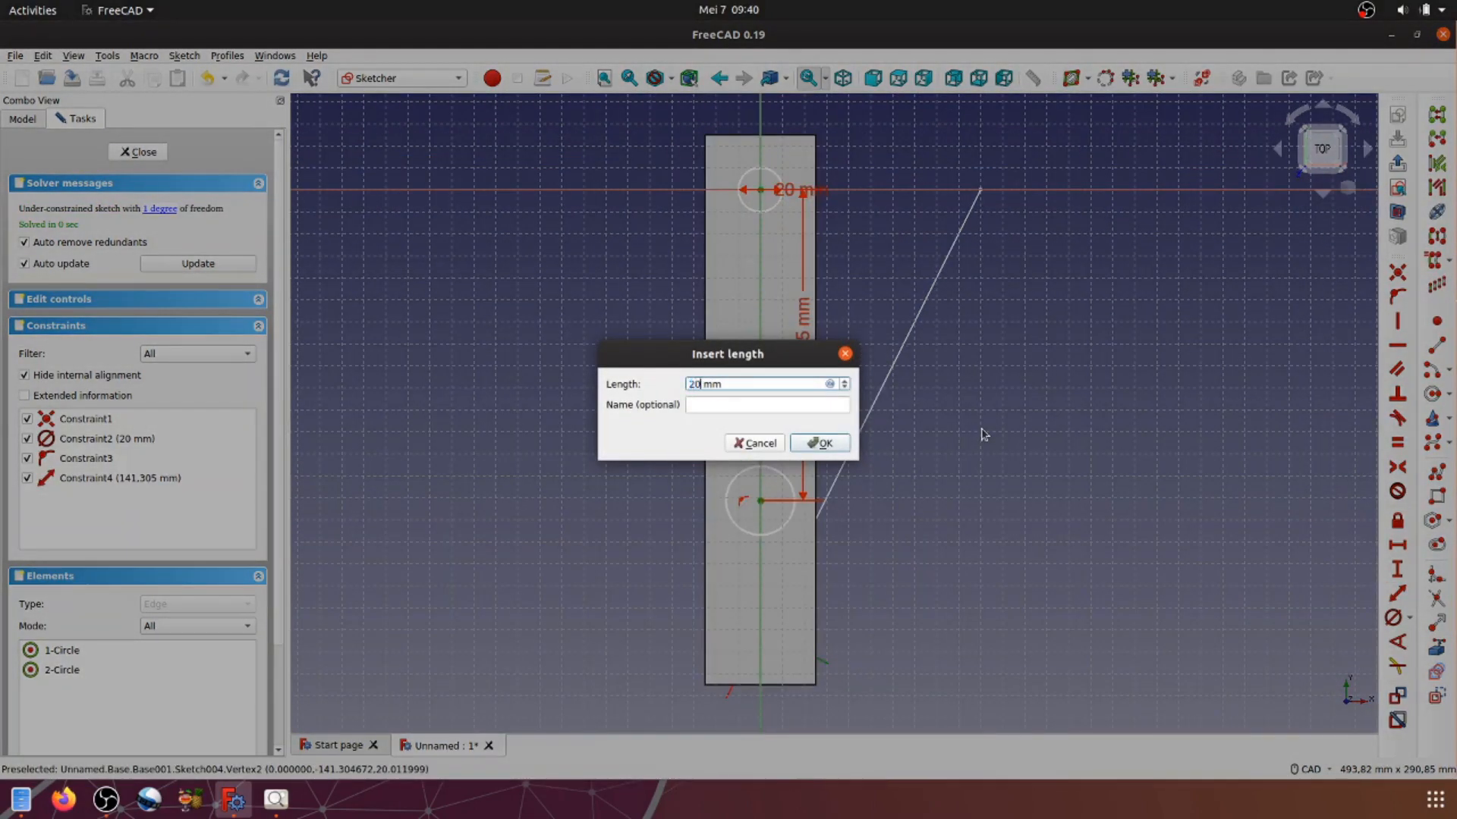
type("0")
left_click(835, 443)
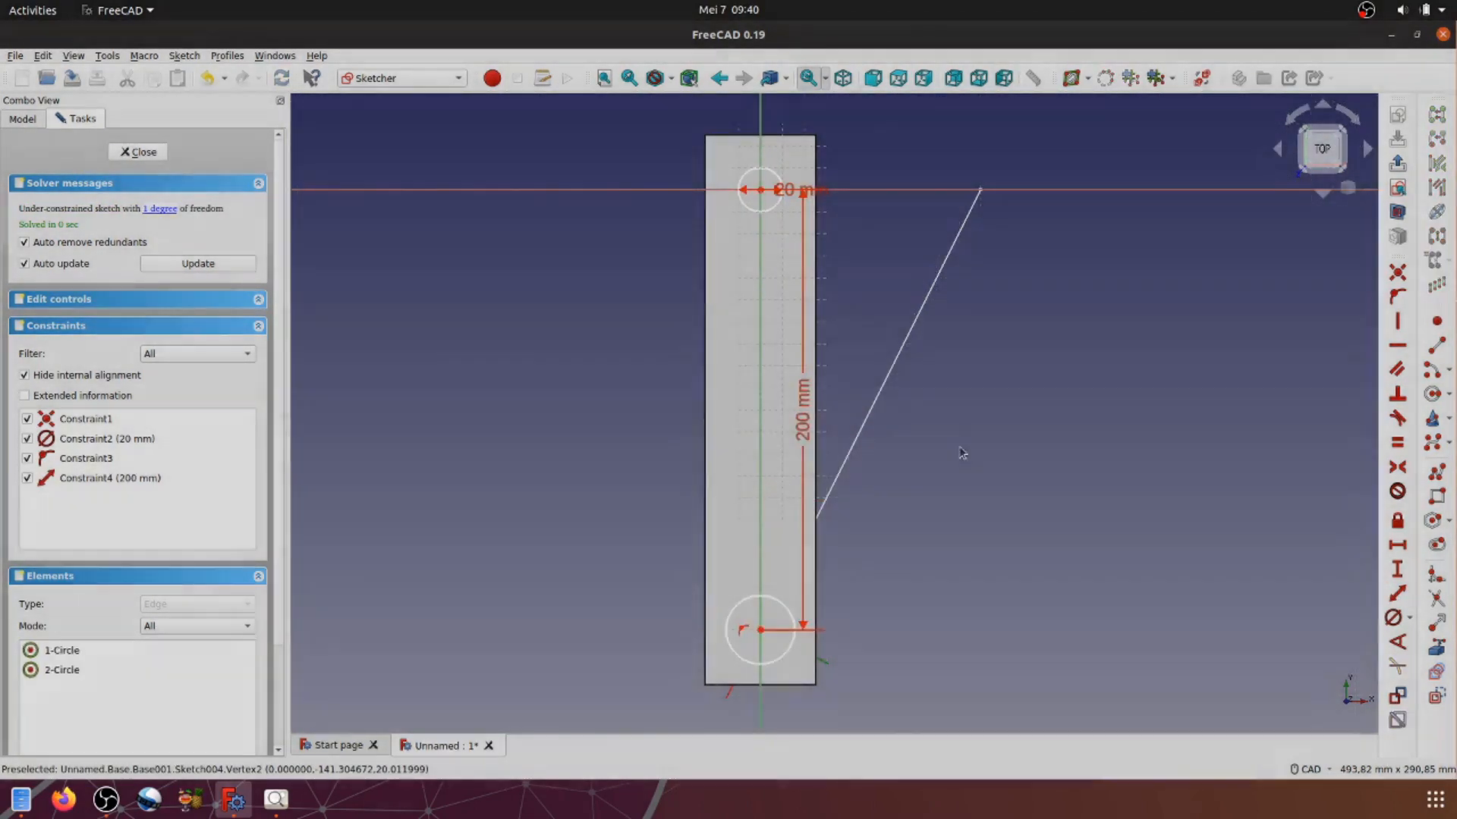
left_click_drag(808, 423, 629, 424)
Step: Constrain the lower circle's diameter to 40 mm
left_click(796, 632)
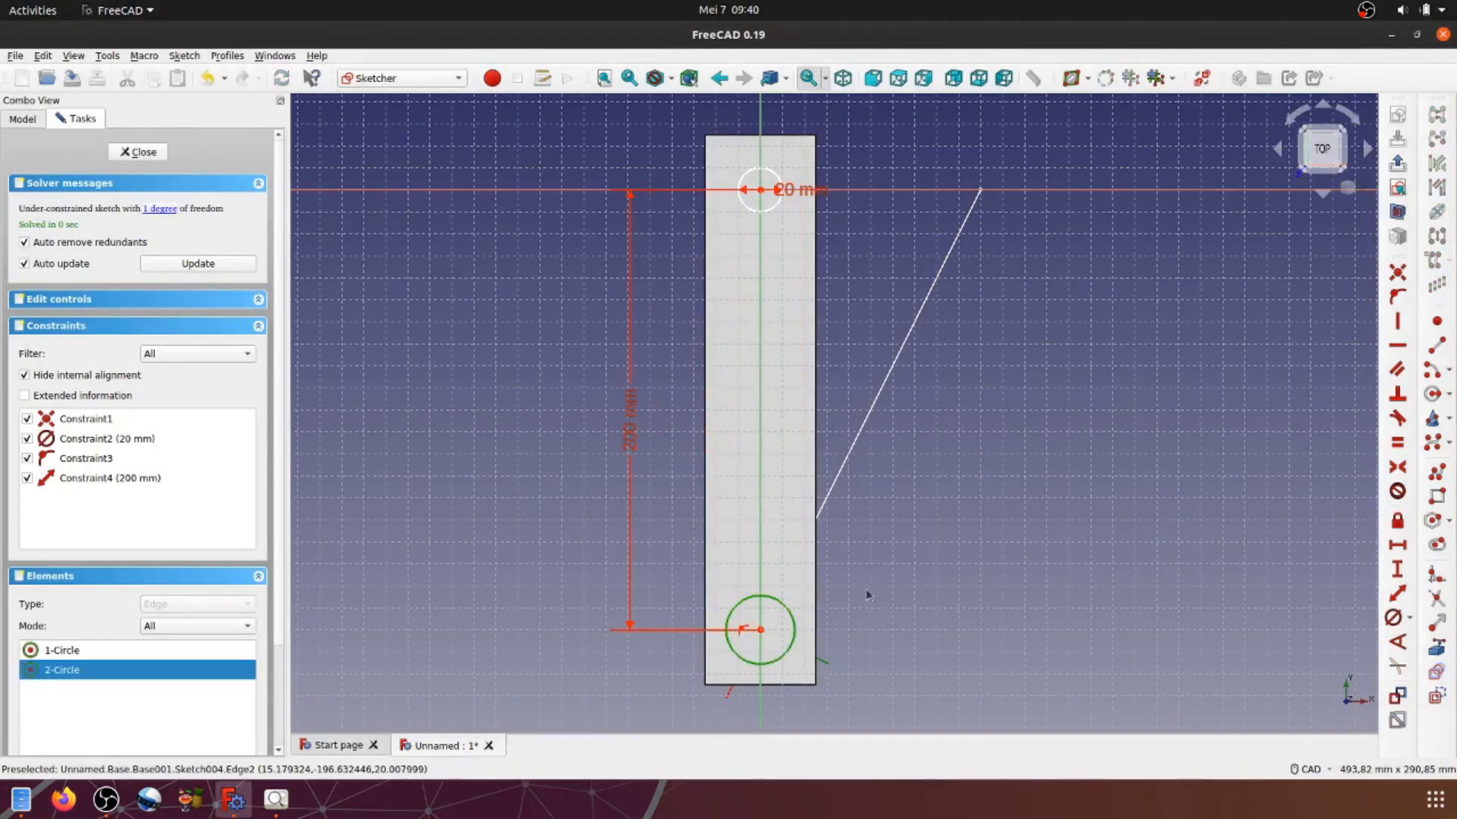
left_click(1393, 618)
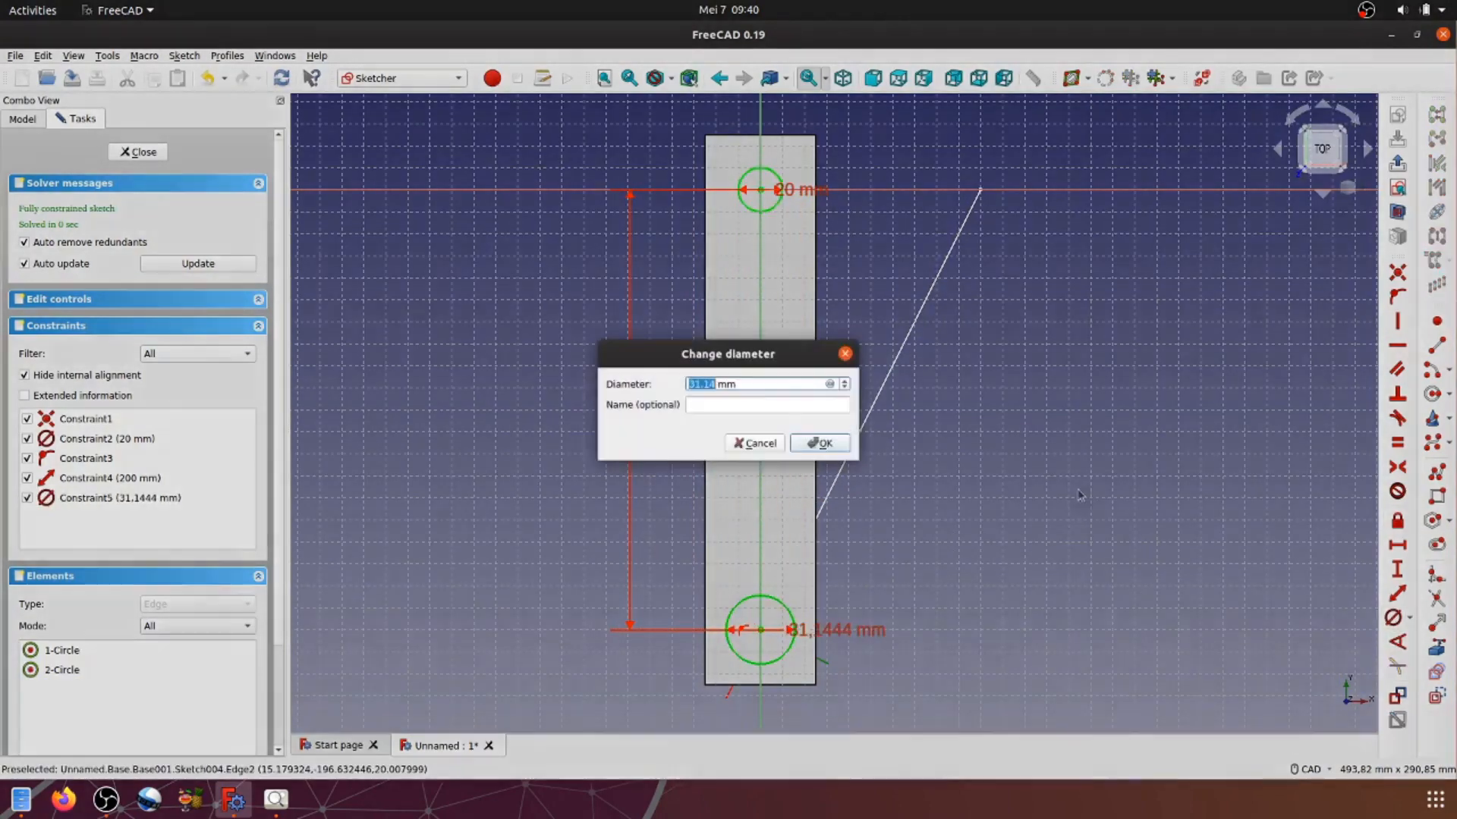
type("40")
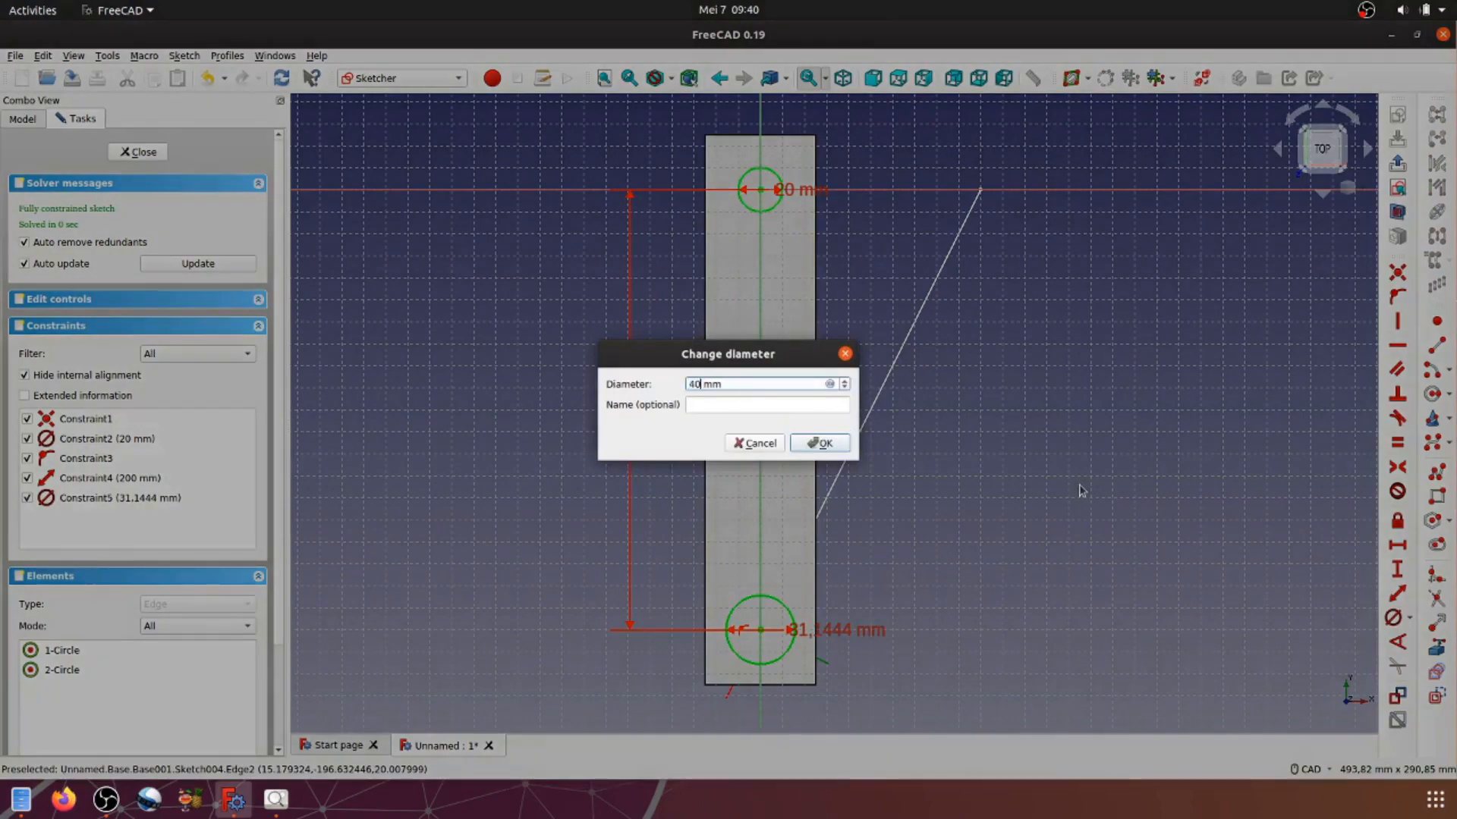
left_click(829, 445)
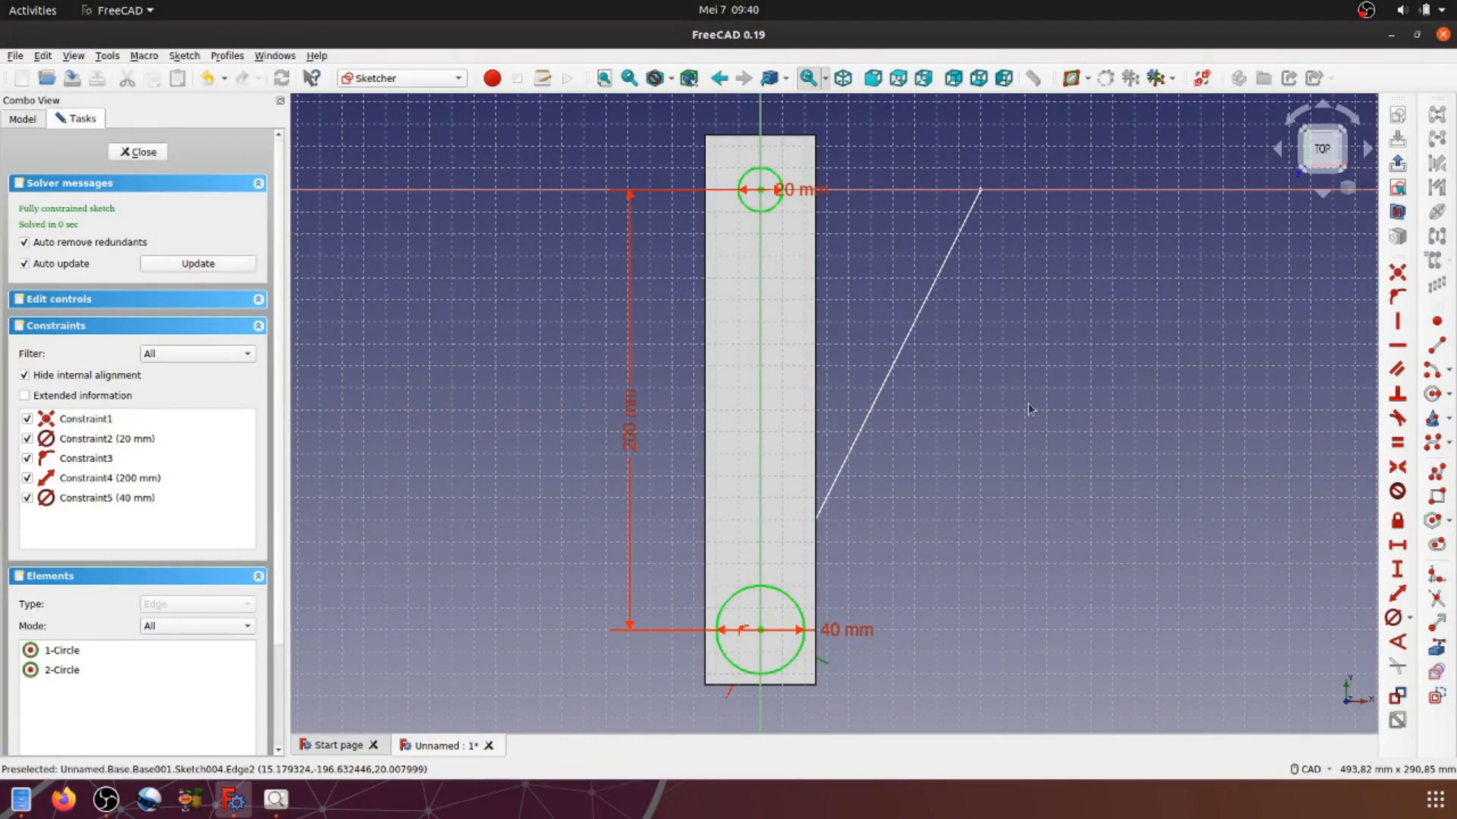
Step: Leave the sketch and pad both circles to a length of 10 mm
left_click(1397, 163)
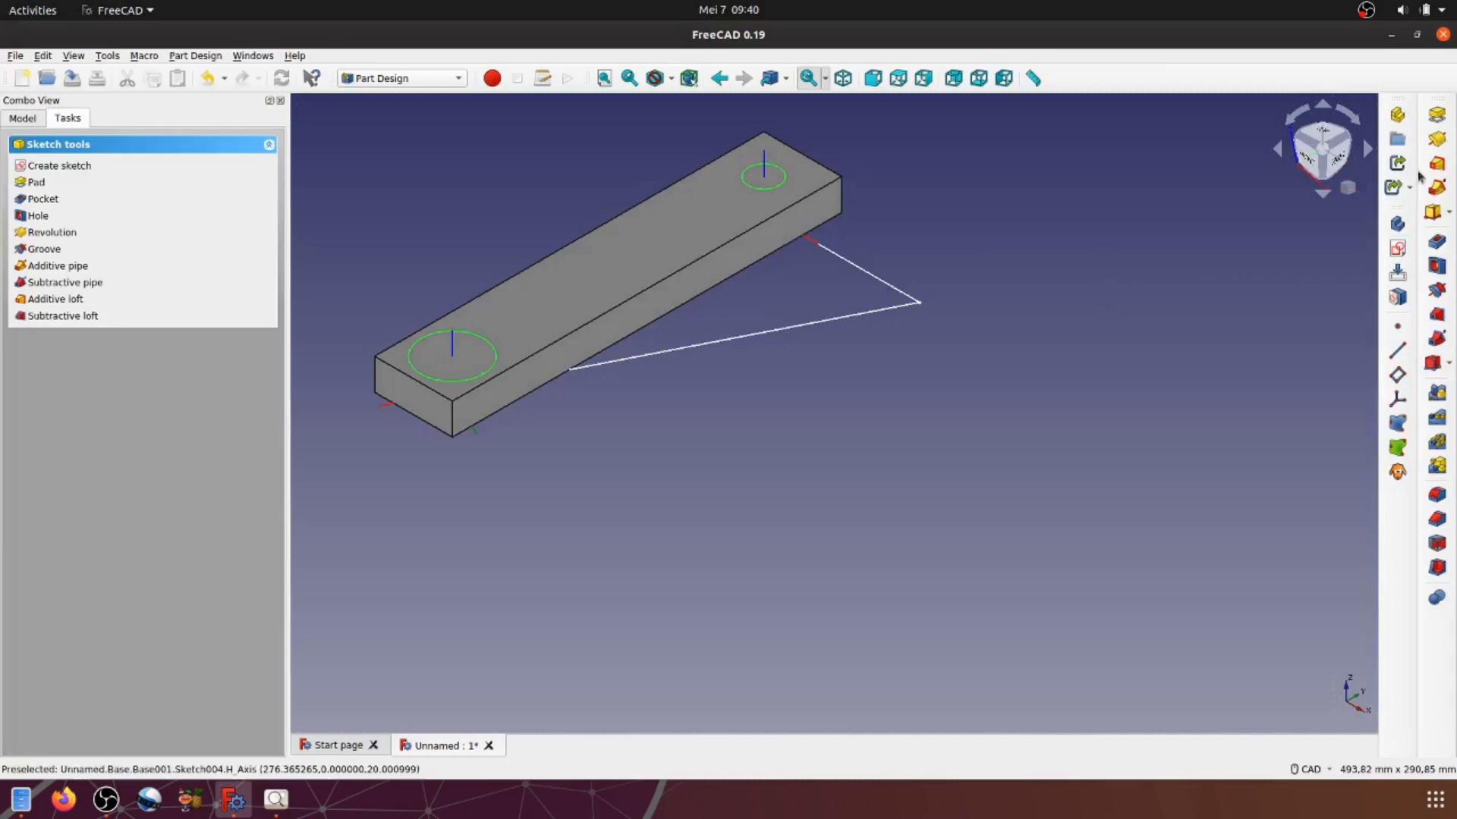
left_click(1437, 114)
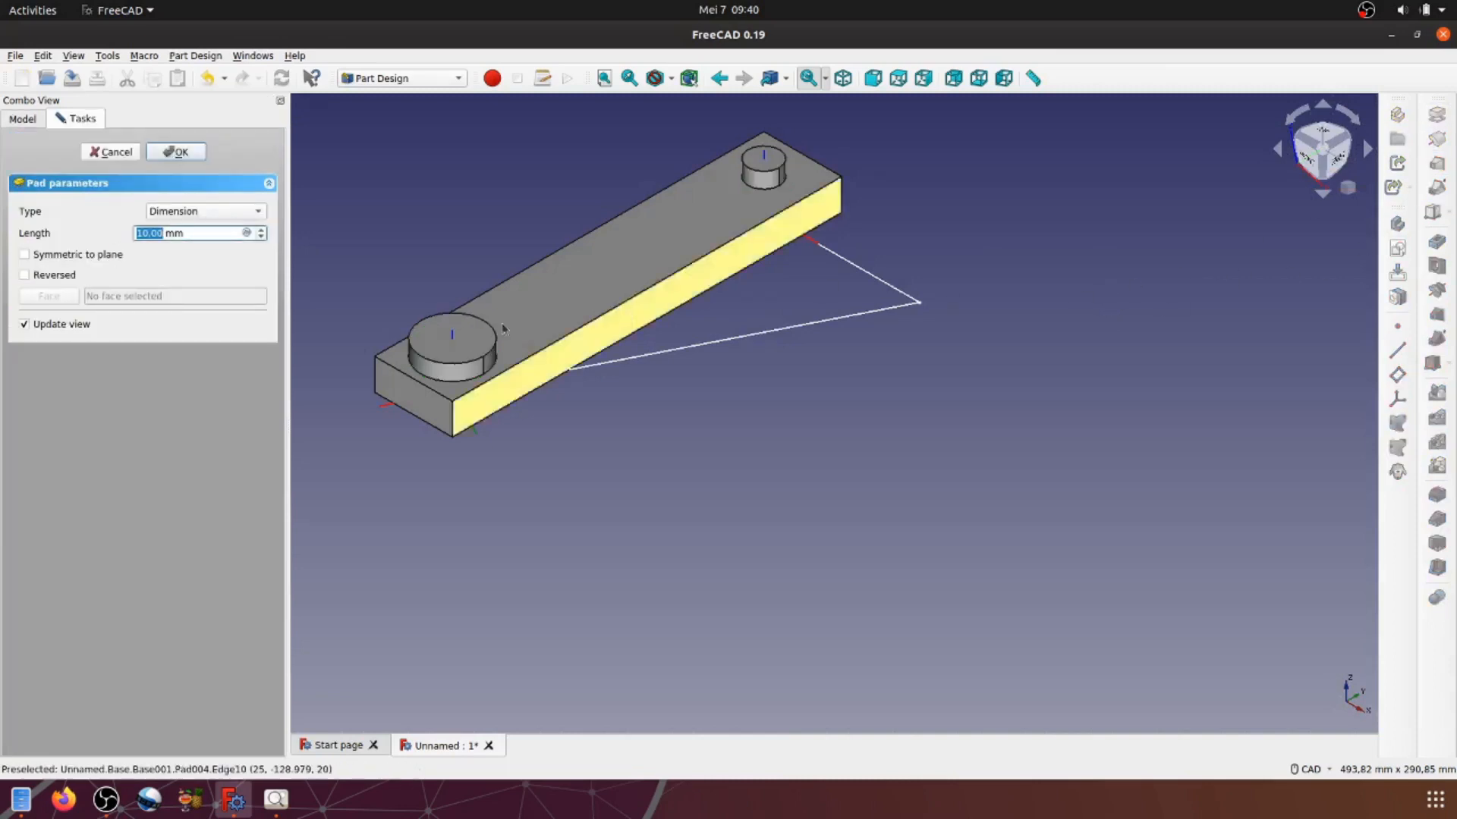
left_click(192, 234)
triple_click(133, 234)
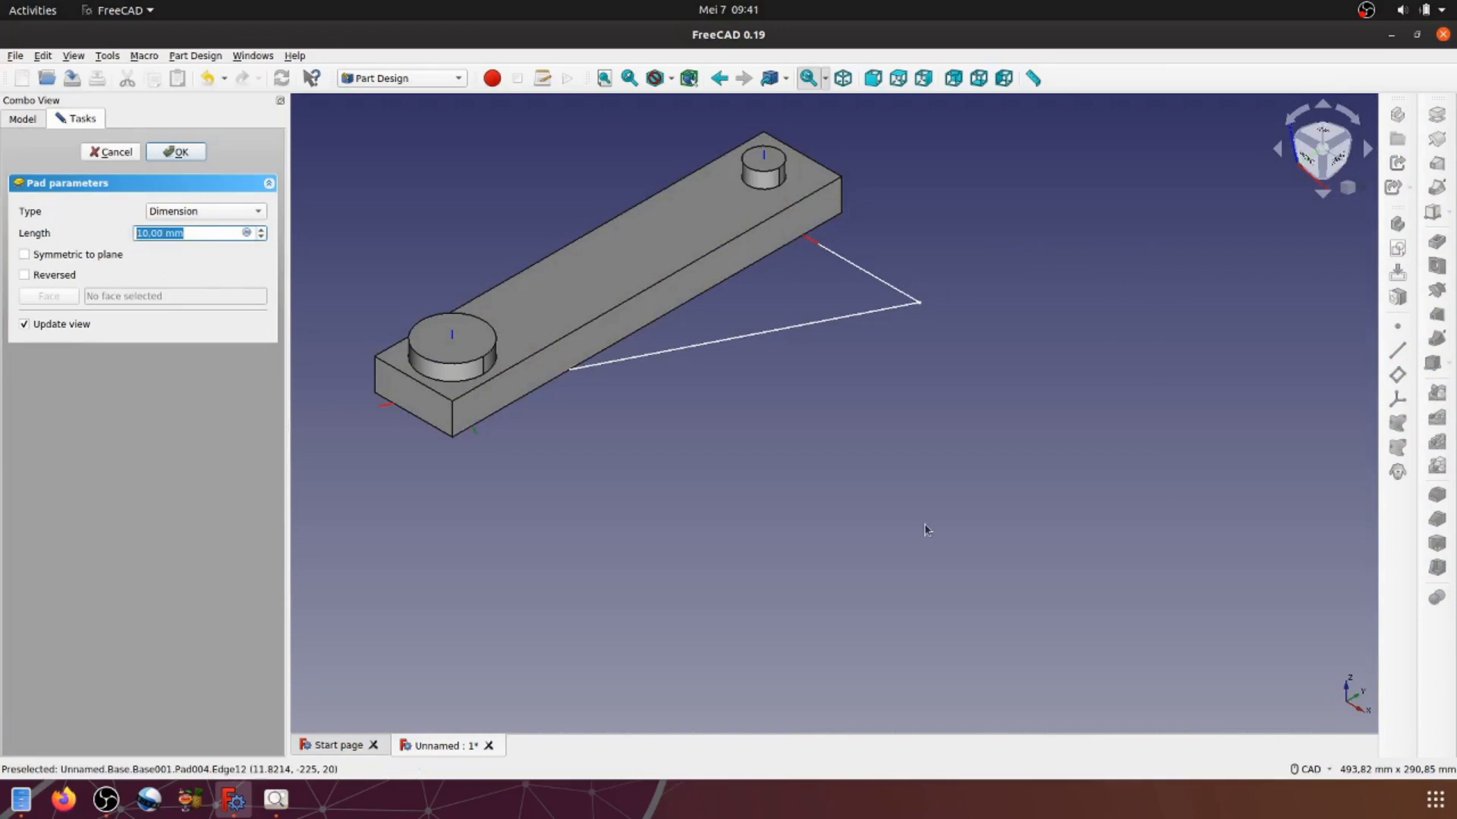
left_click(175, 151)
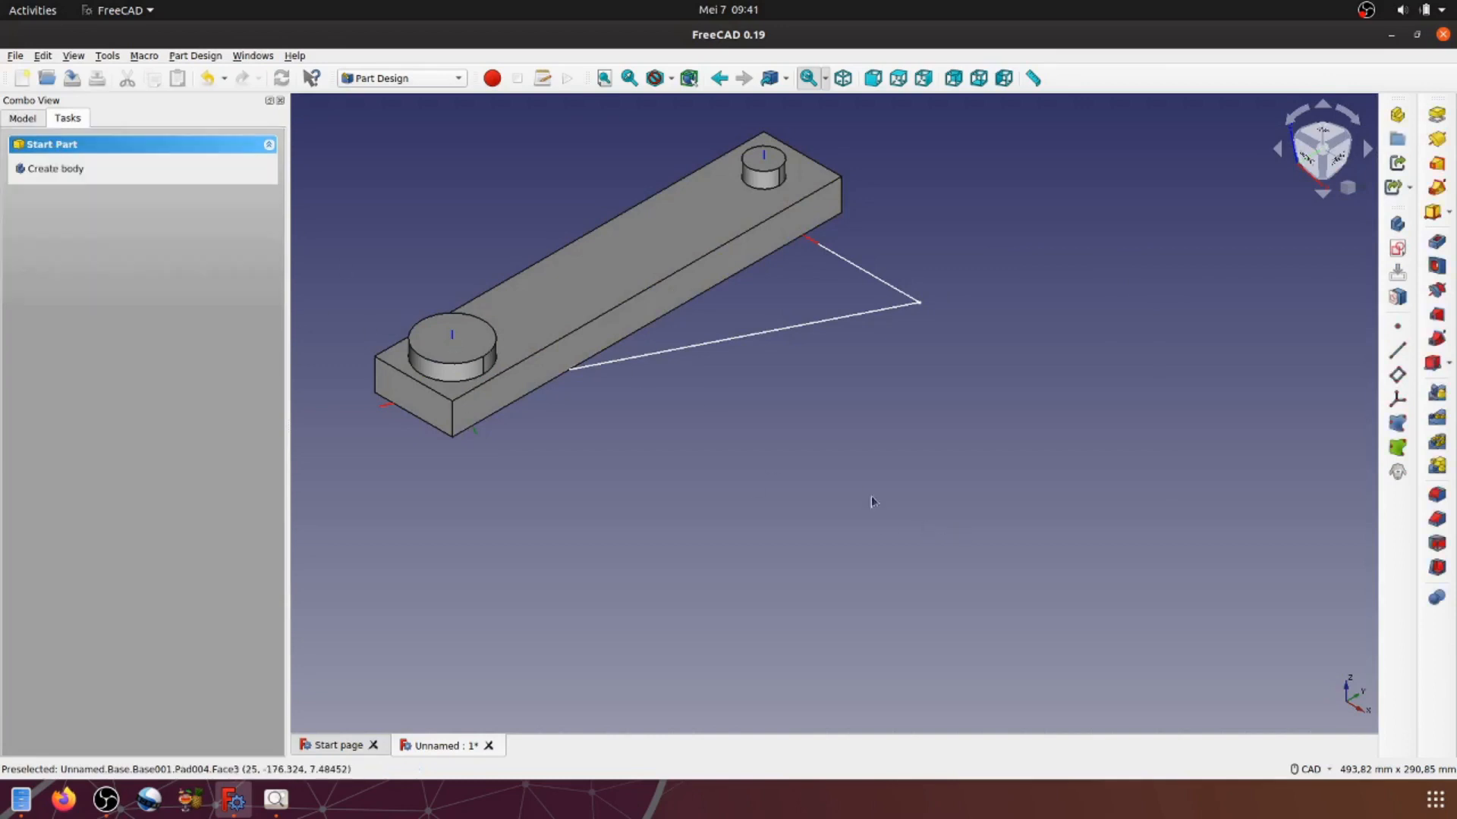
Step: Start a sketch on the large boss's upper face and draw a circle about 22 mm in diameter centred on the vertical axis
middle_click_drag(730, 453, 901, 533)
scroll(821, 540, "up", 3)
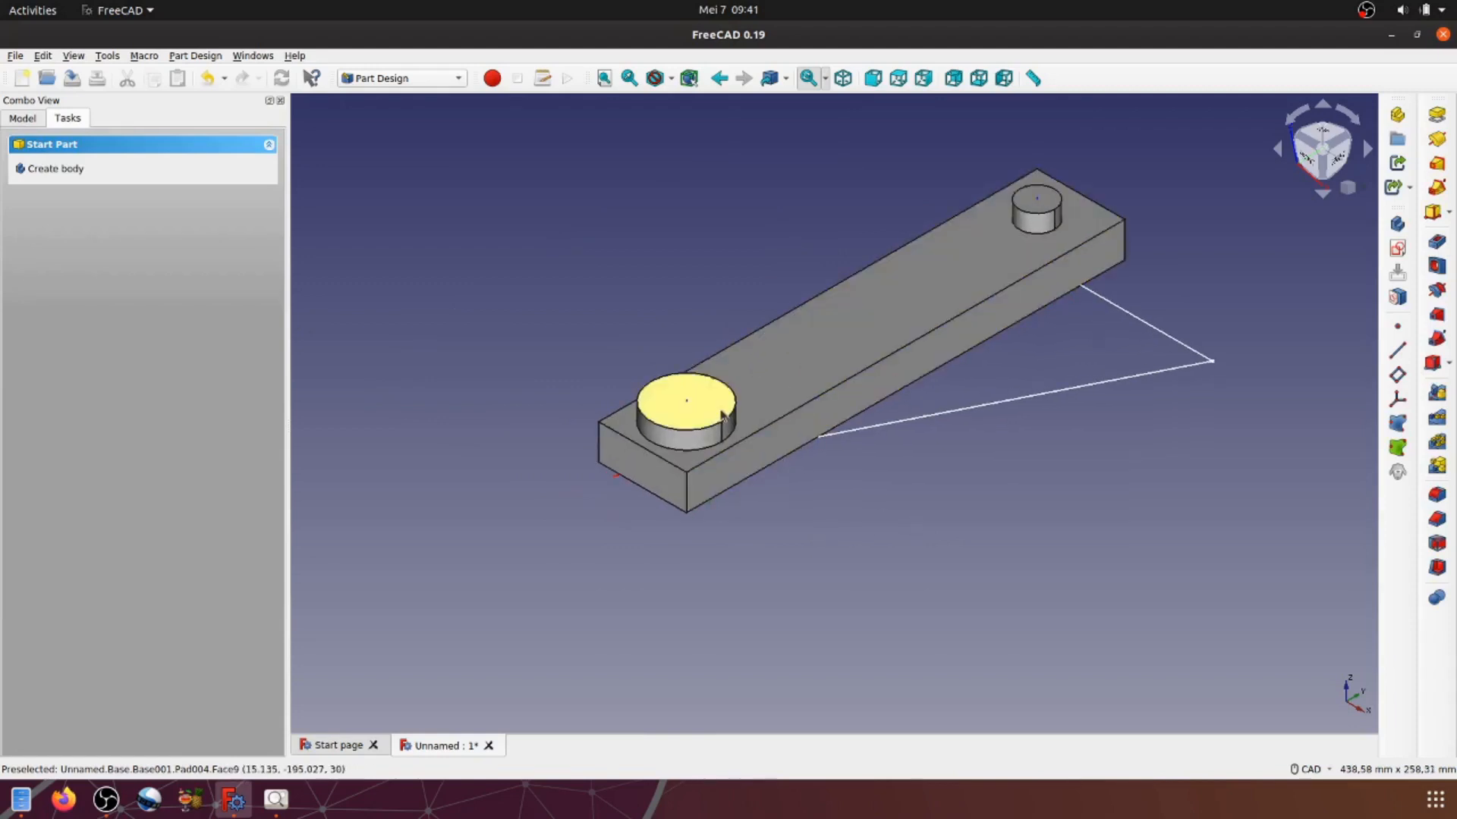
left_click(671, 387)
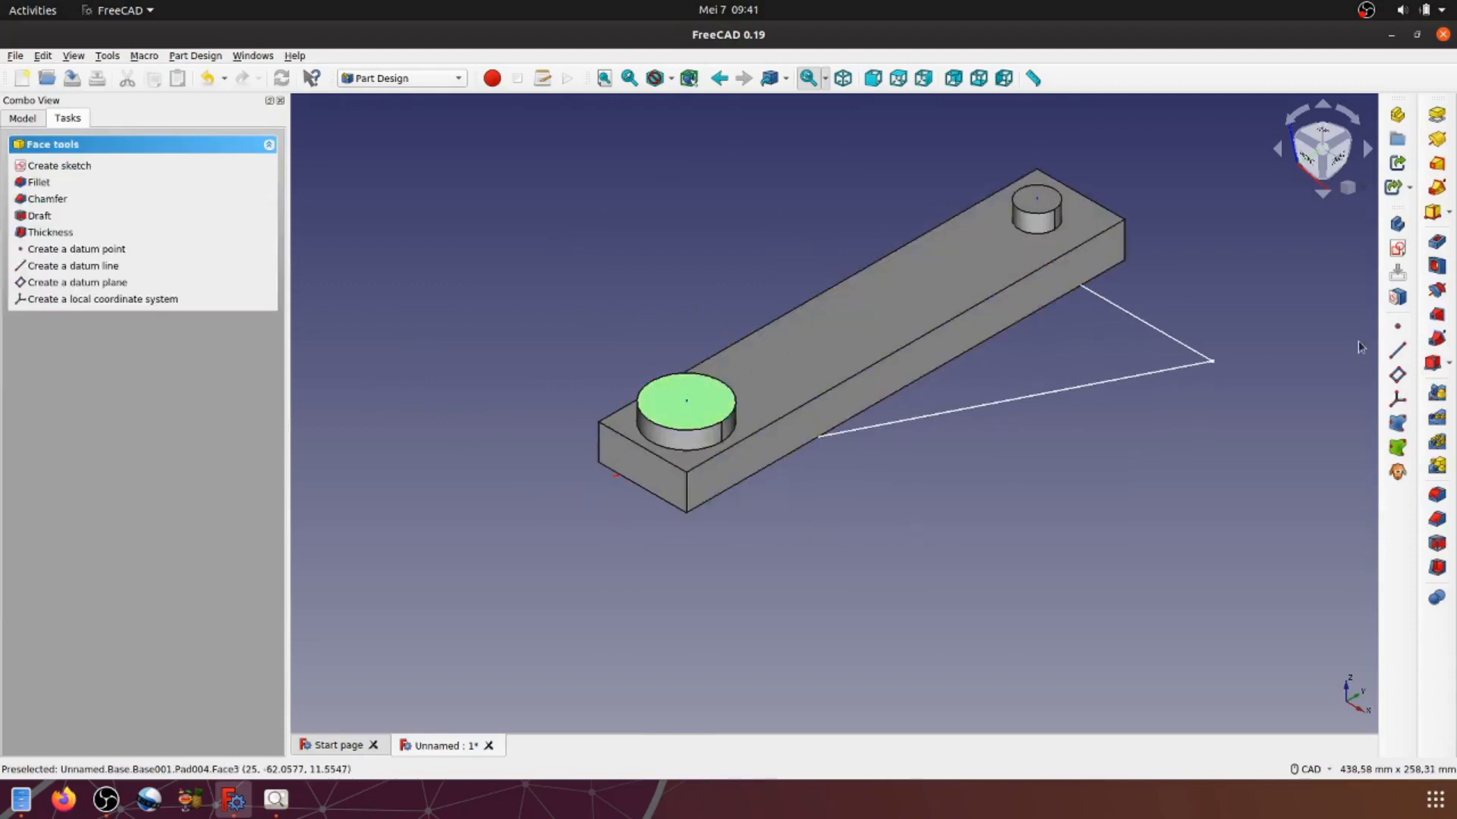
left_click(1397, 248)
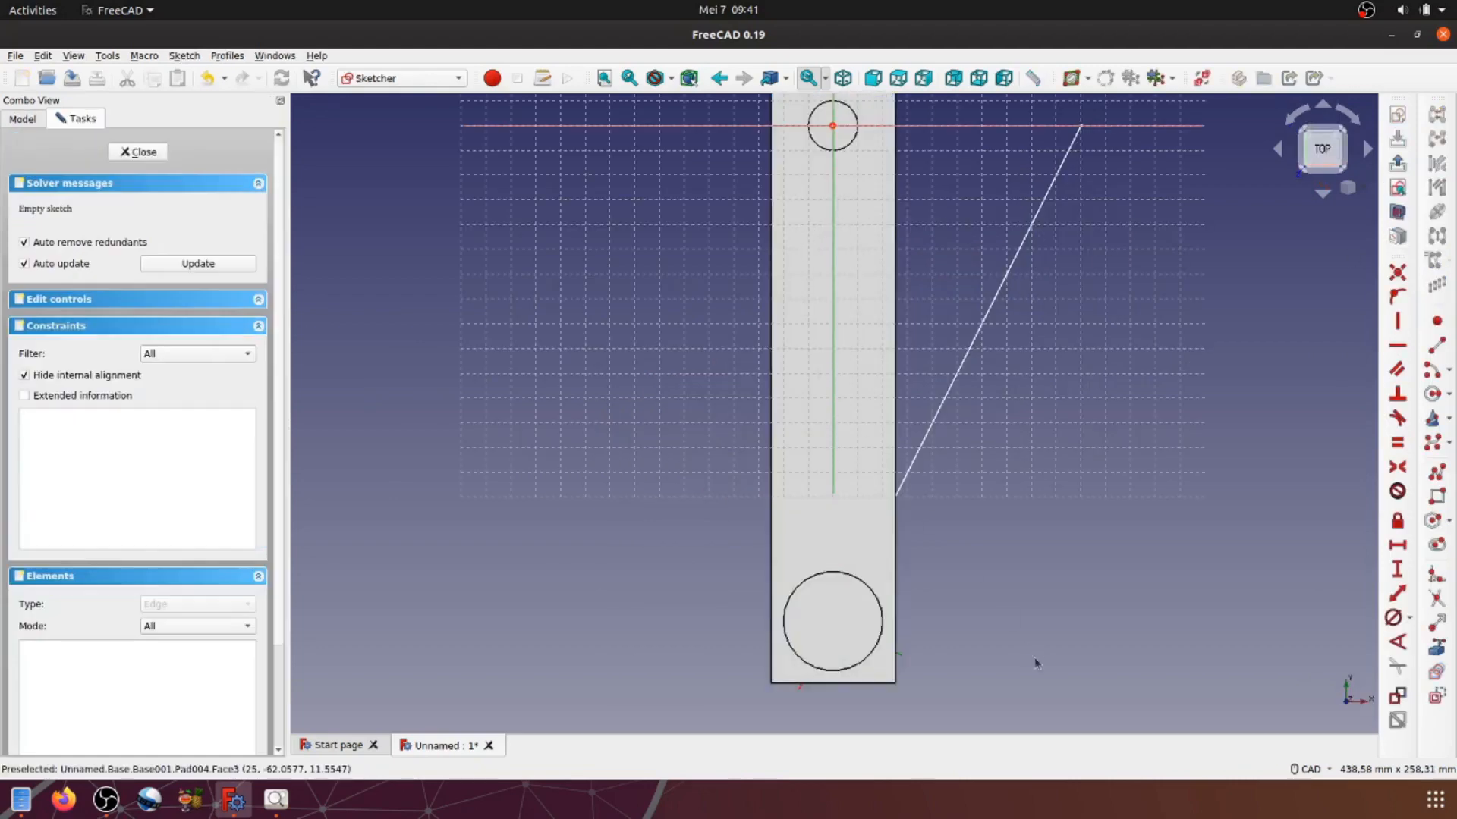
scroll(1011, 468, "up", 4)
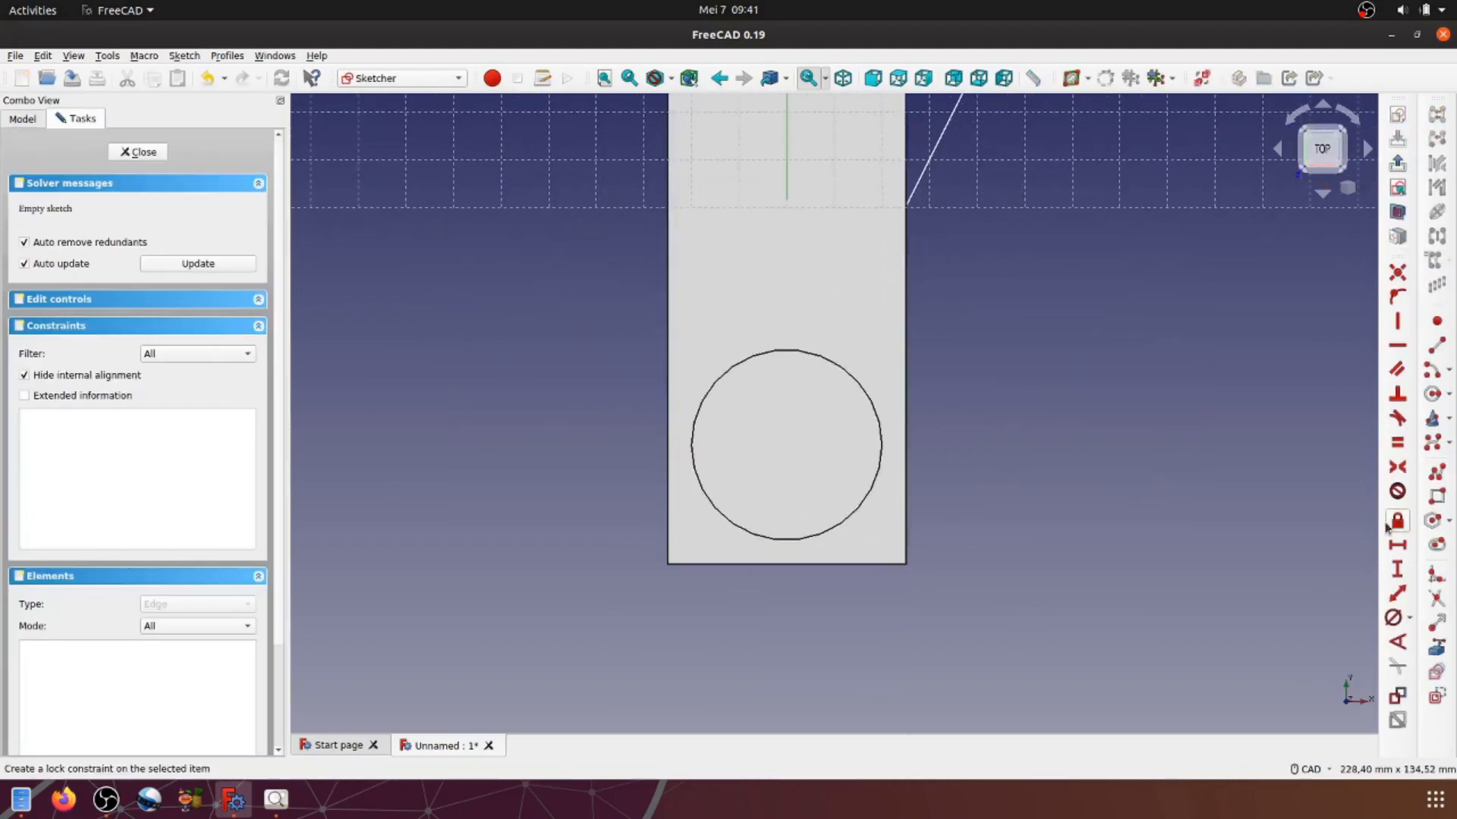
left_click(1432, 394)
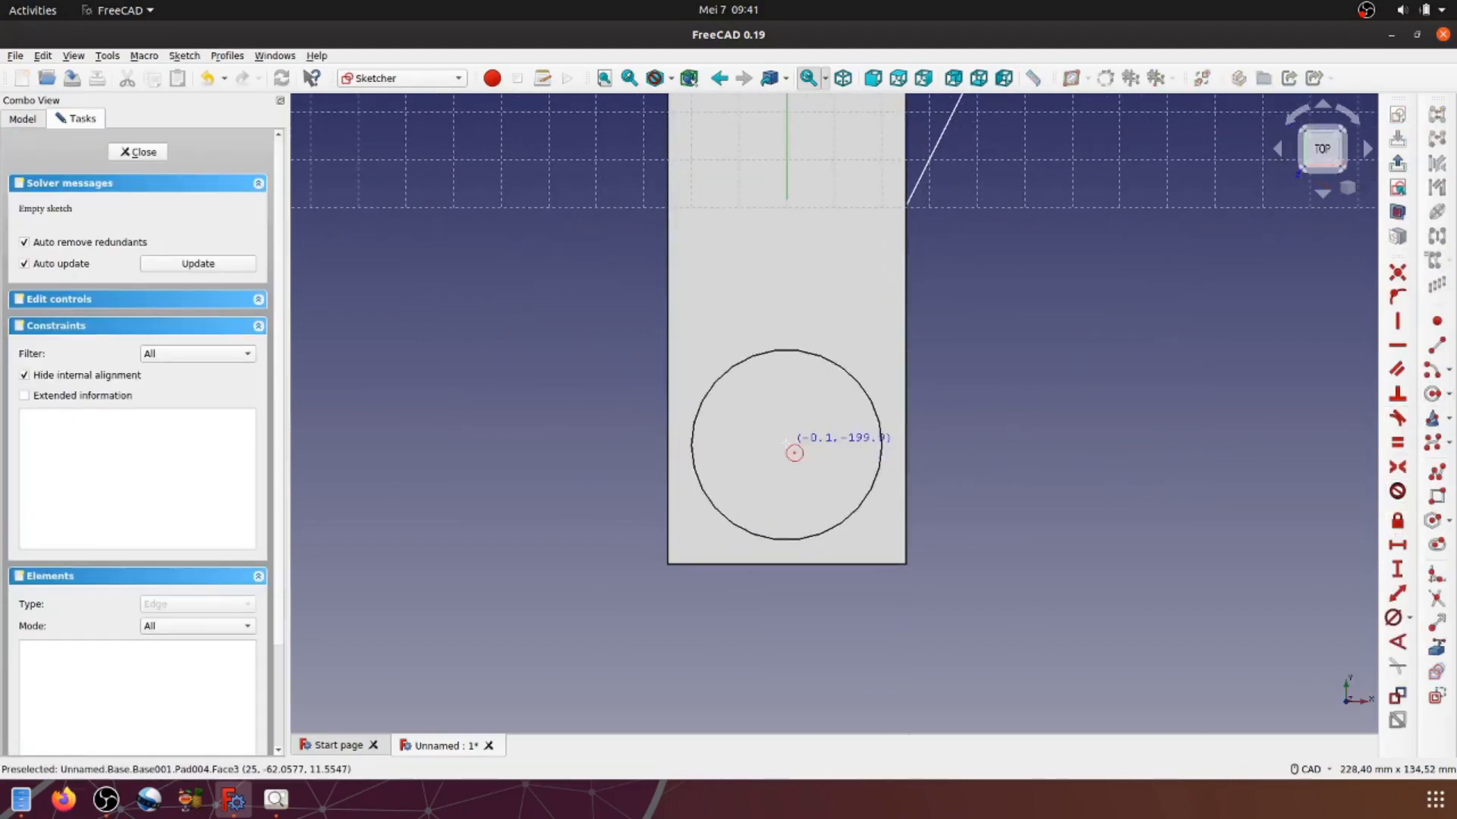
left_click(787, 180)
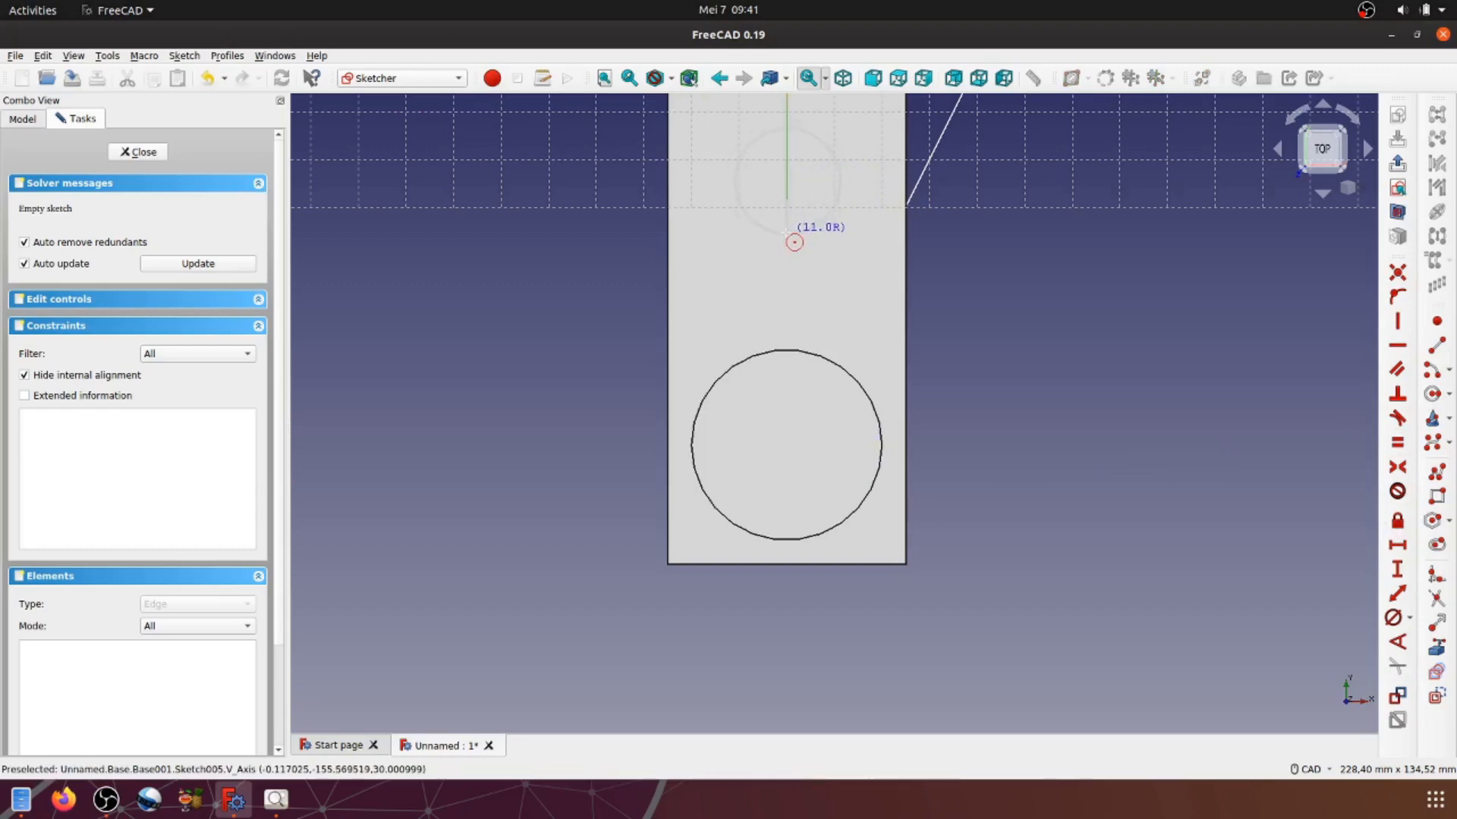
left_click(786, 231)
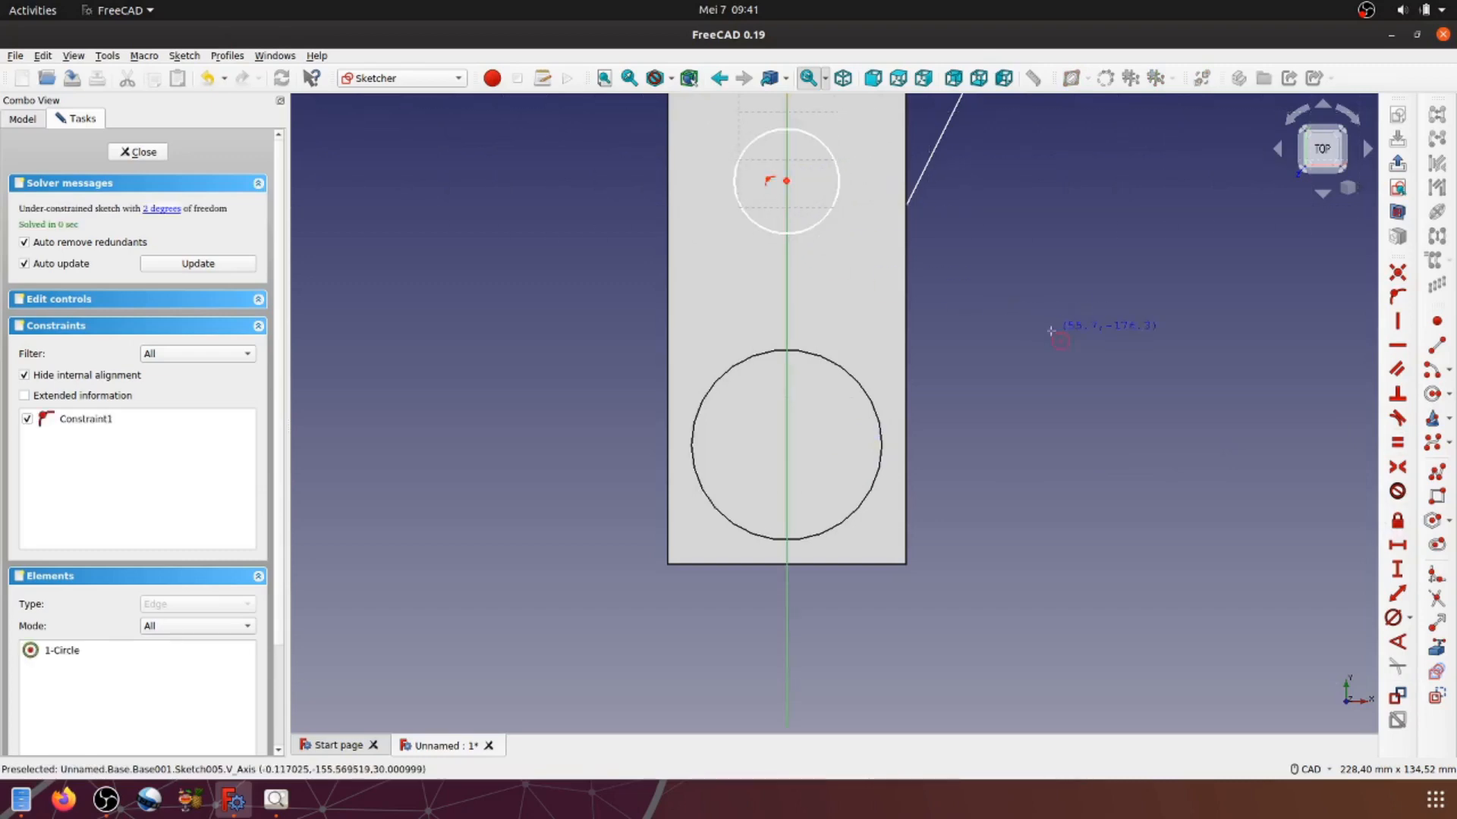
Step: Constrain the new circle's diameter to 20 mm
left_click(826, 223)
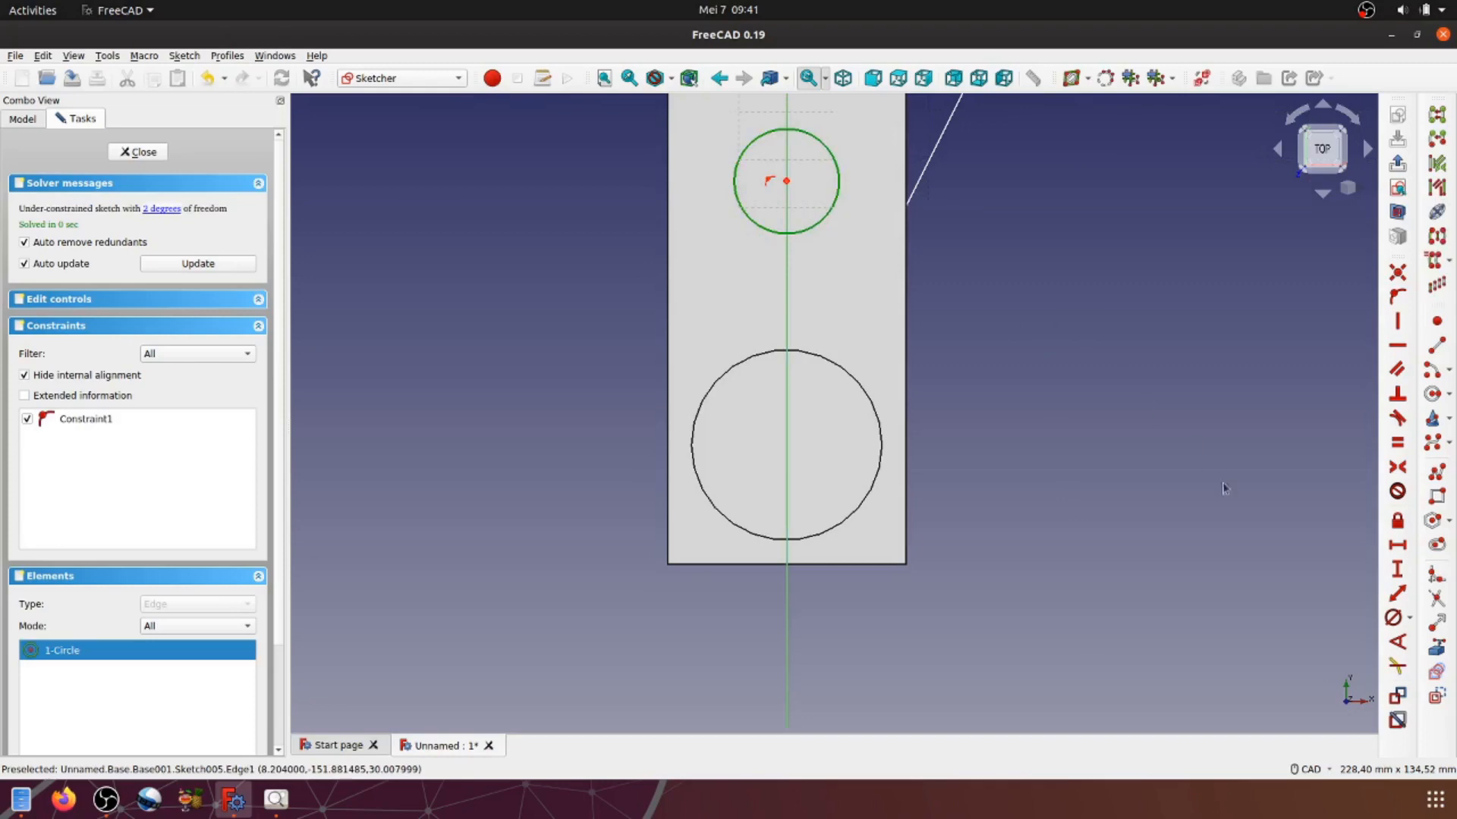
left_click(1393, 616)
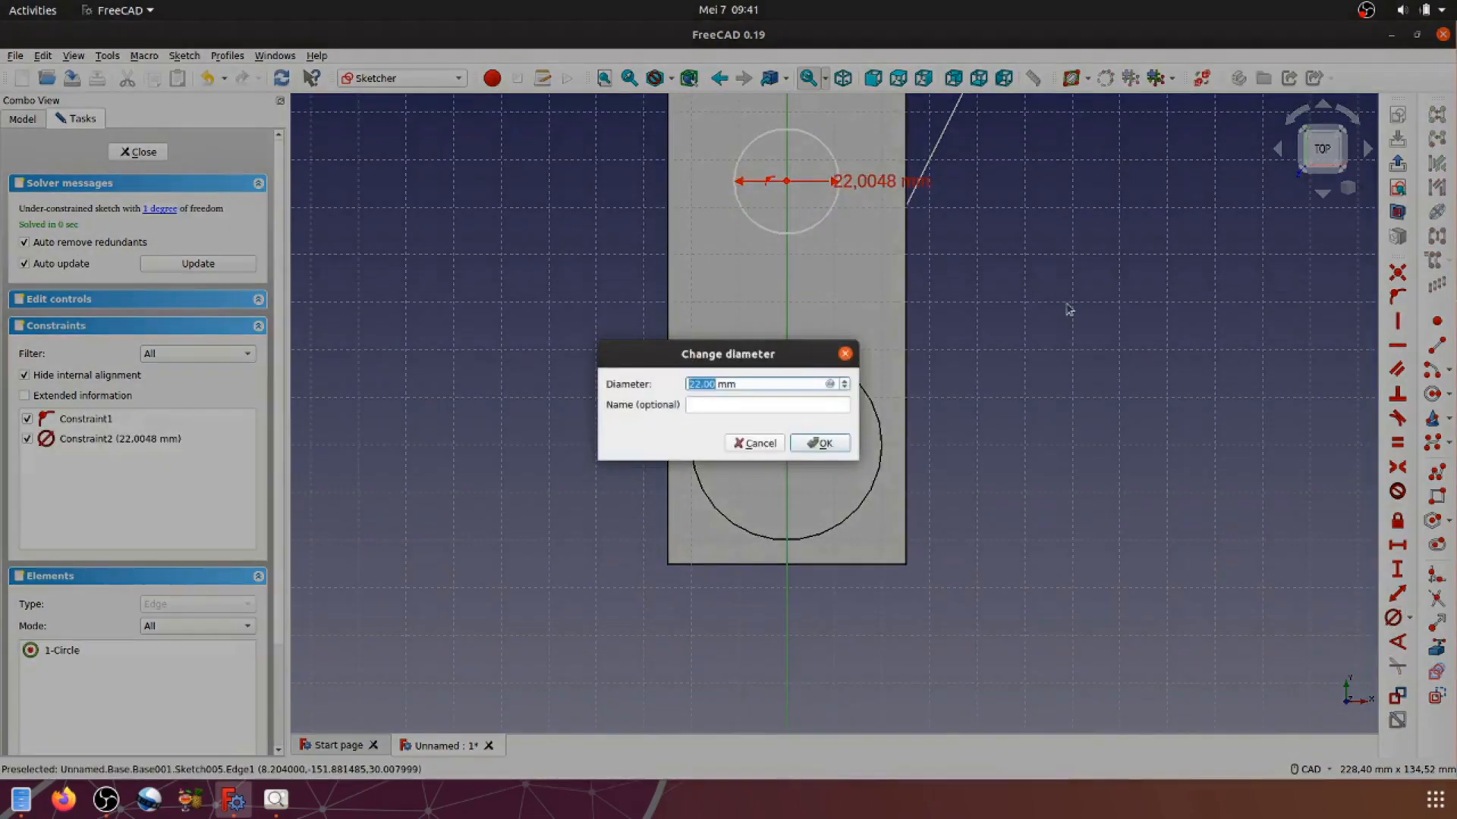
type("2")
left_click(826, 448)
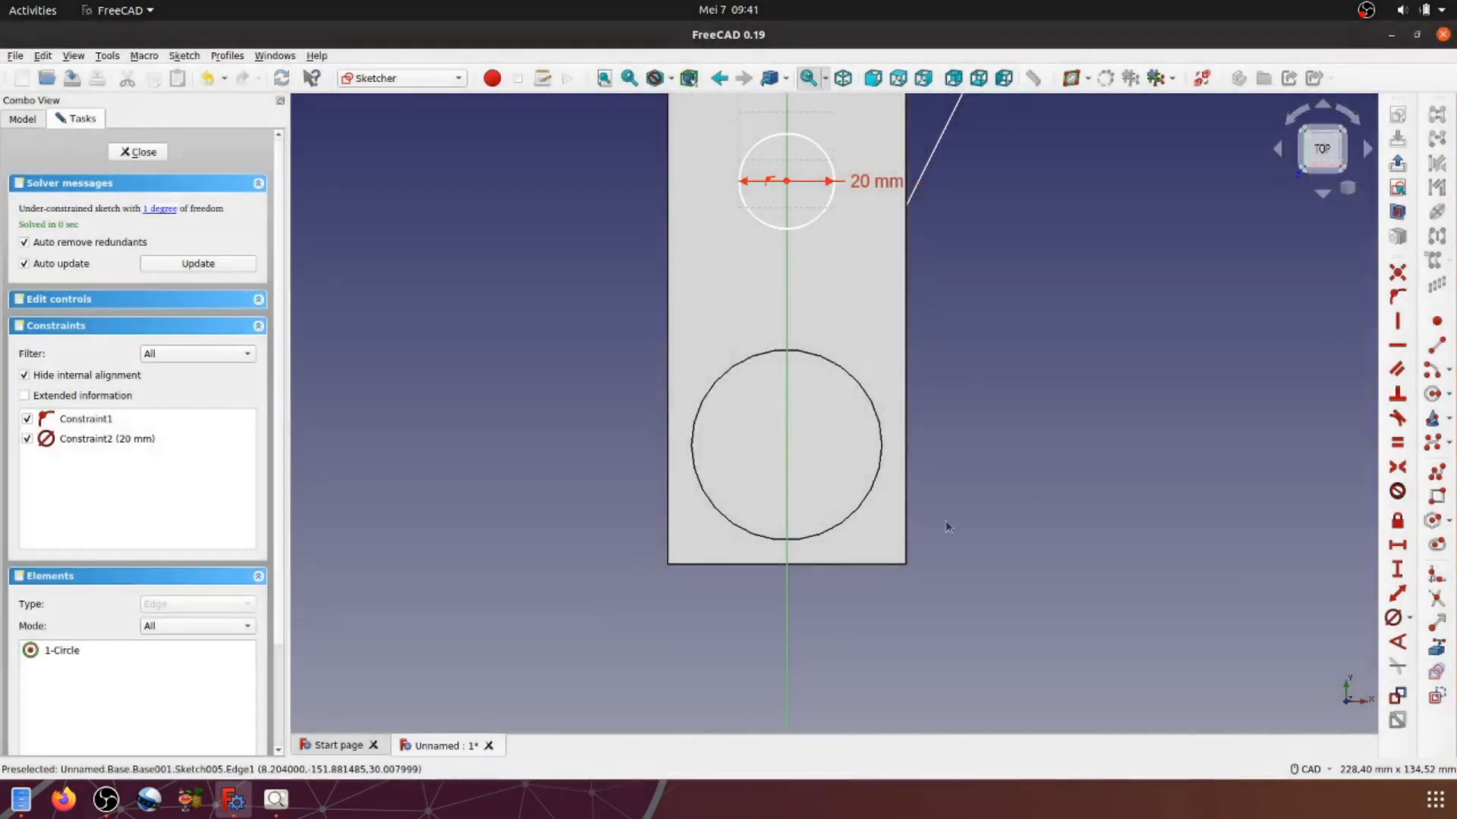
Step: Dimension the distance from the origin to the 20 mm circle's centre to 200 mm, placing it concentric with the large boss
scroll(985, 548, "down", 5)
scroll(954, 490, "up", 4)
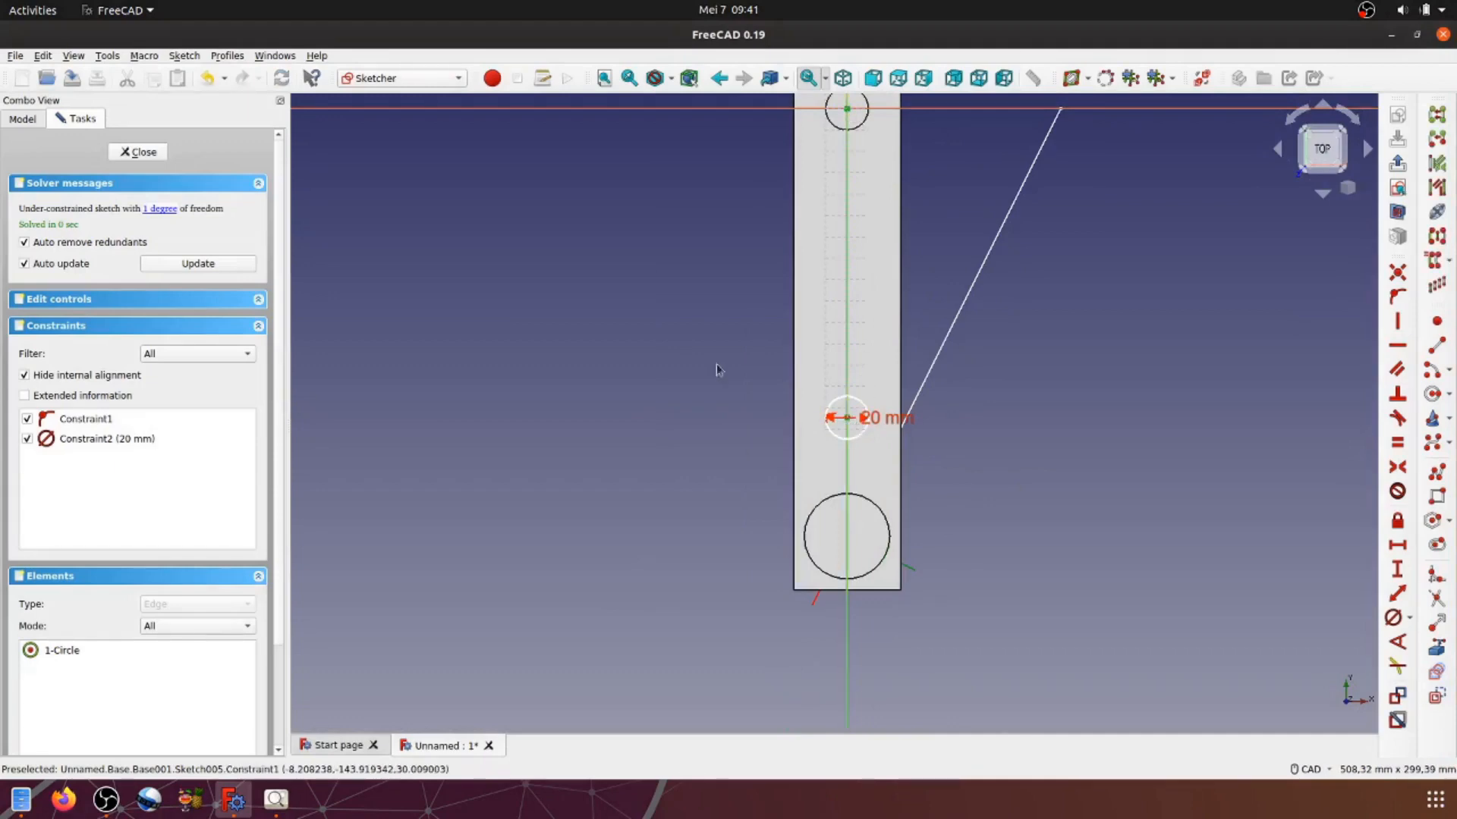
left_click(1397, 593)
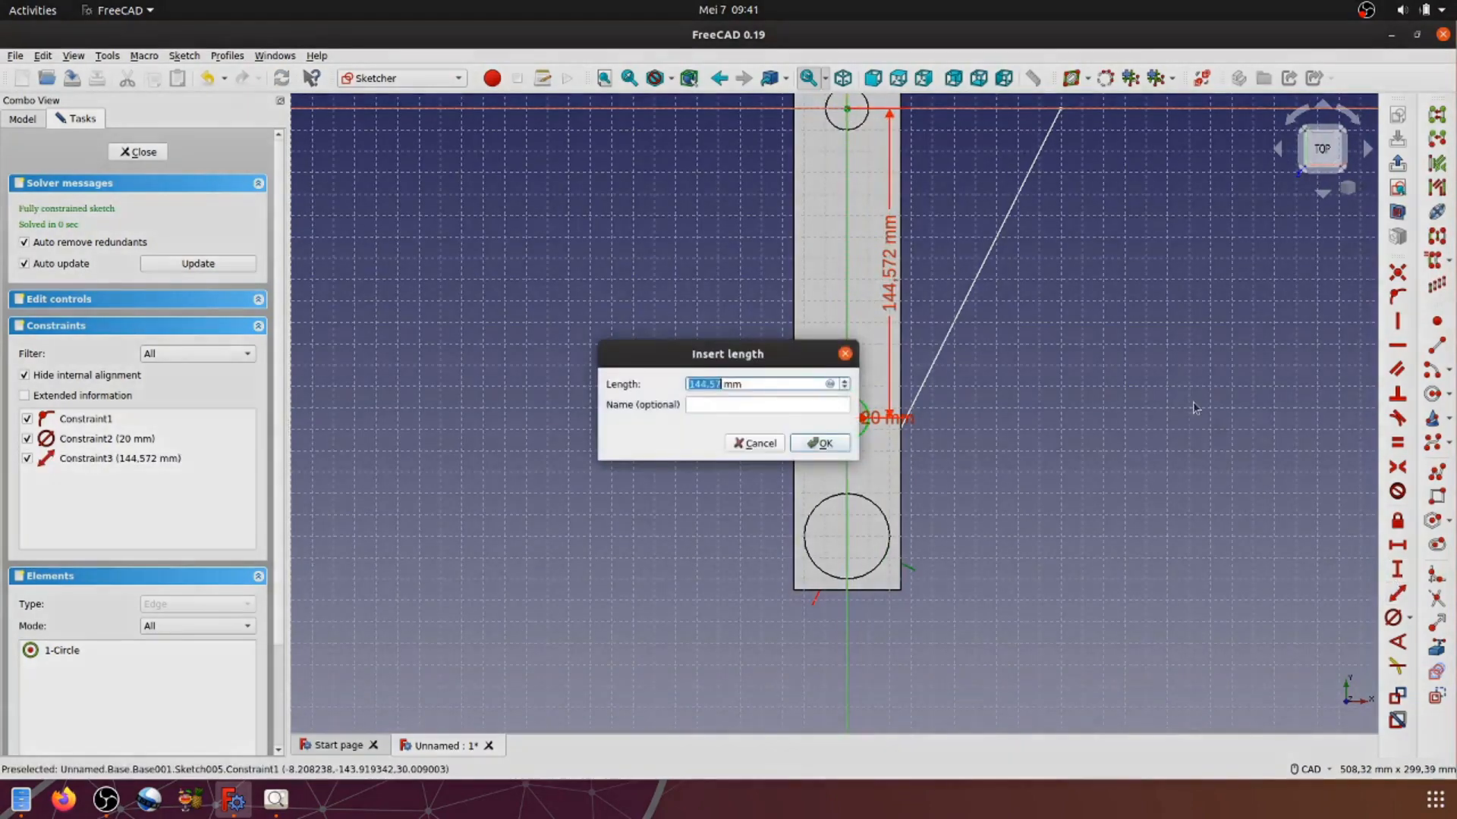
type("200")
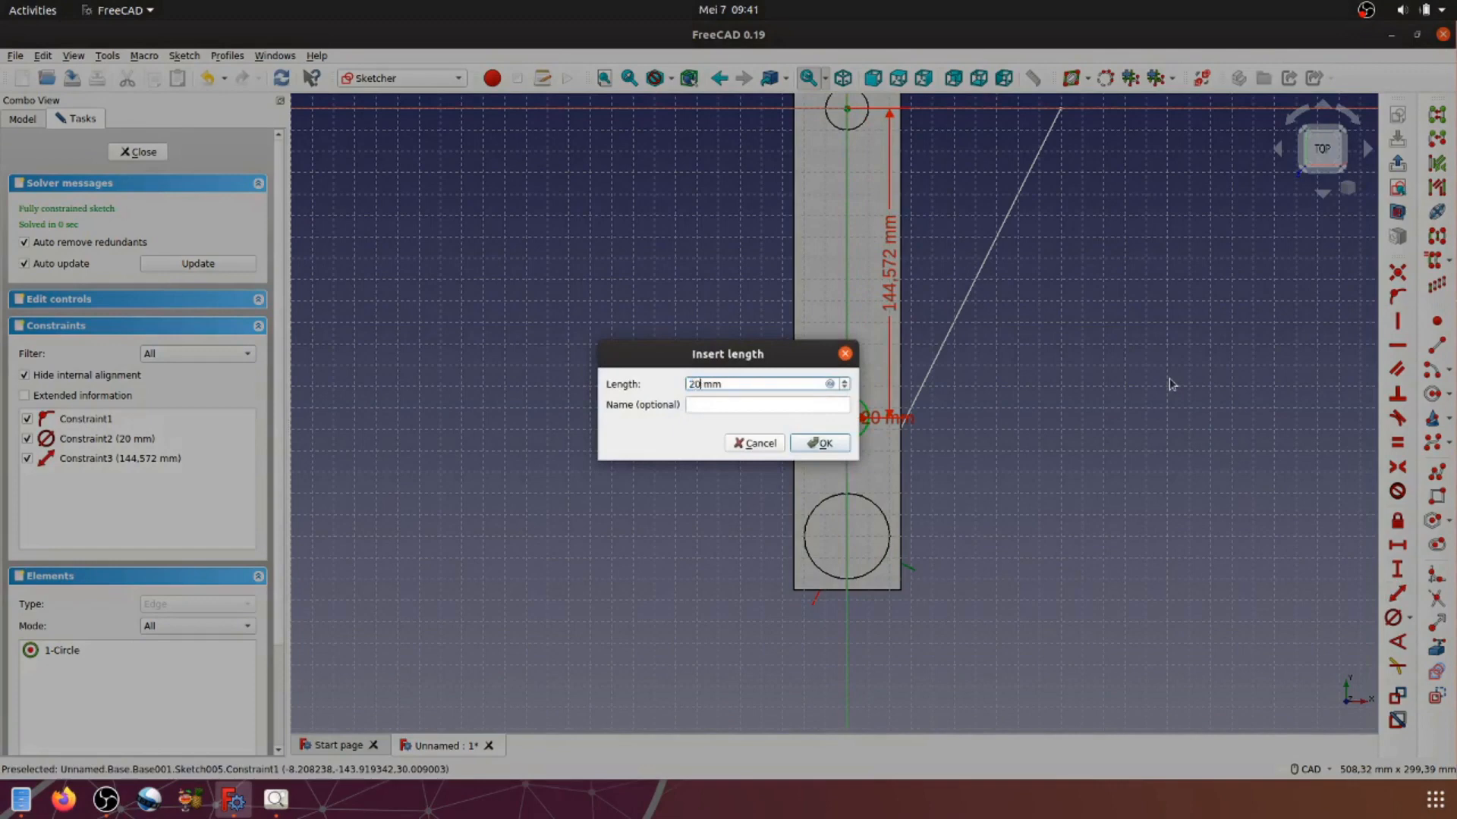
left_click(823, 443)
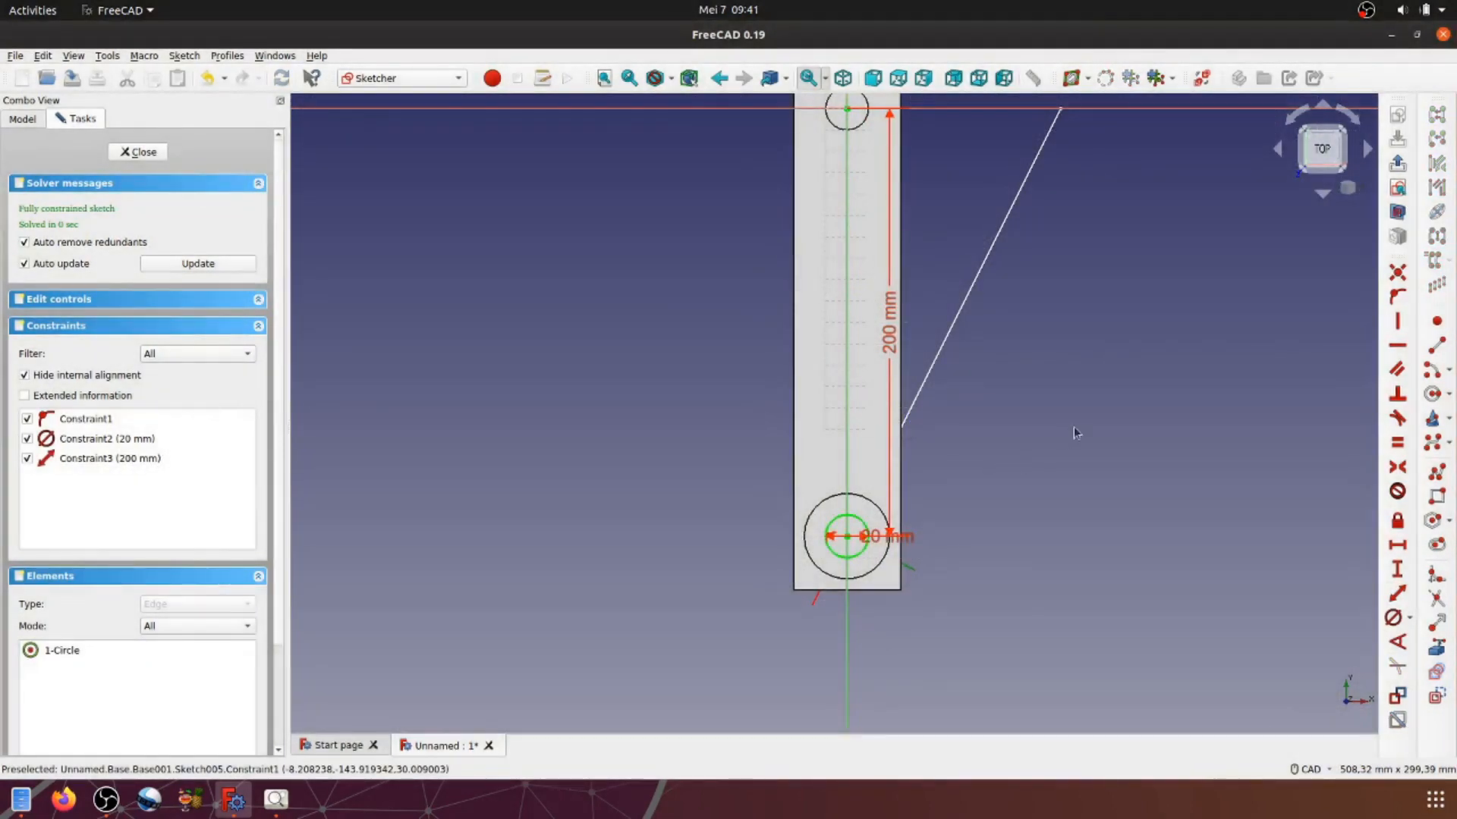
middle_click_drag(1074, 428, 976, 498)
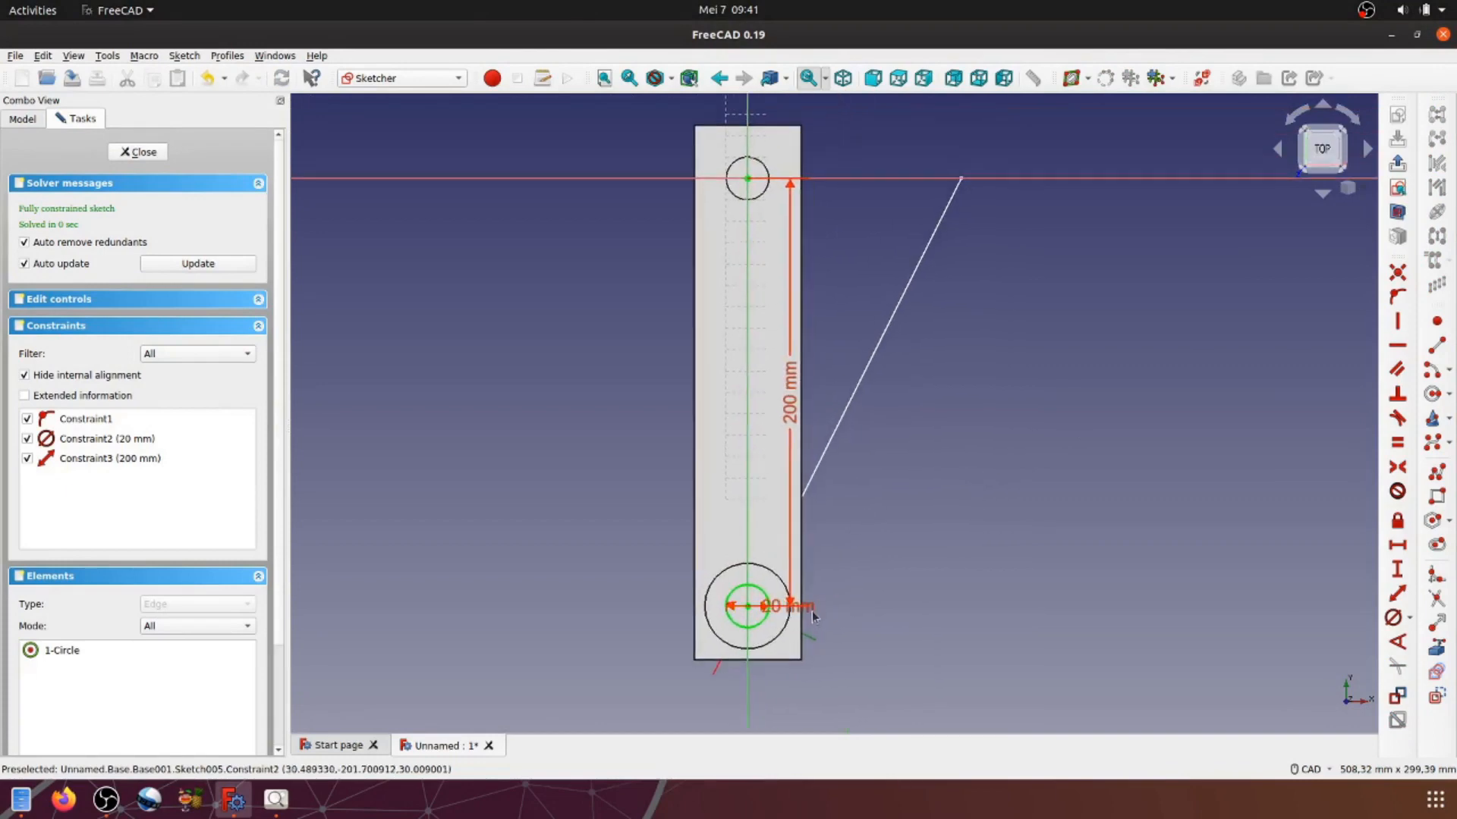
Step: Move the 20 mm and 200 mm dimension labels clear of the sketch geometry and leave the sketch
left_click_drag(814, 616, 645, 548)
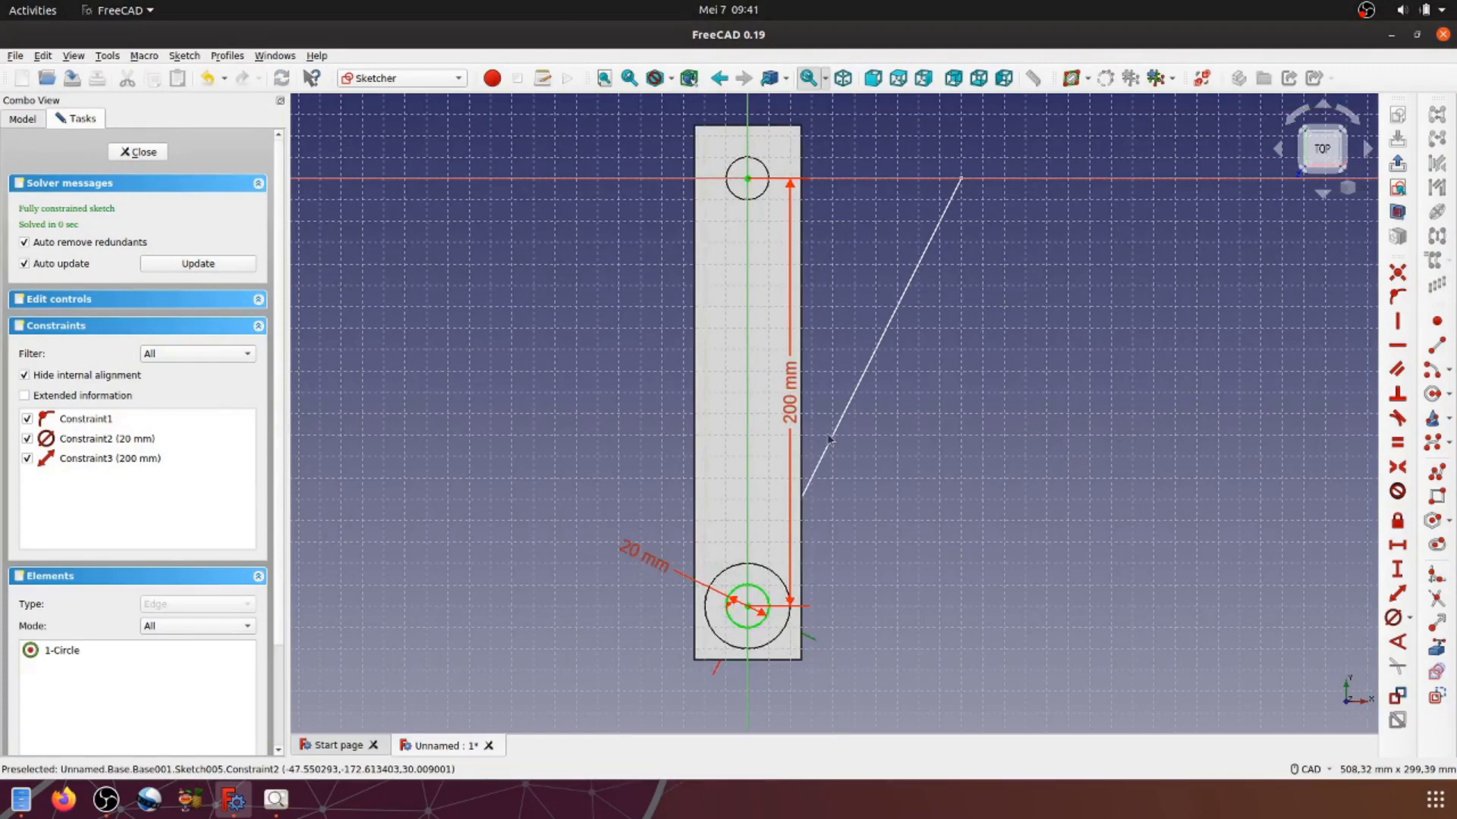
left_click_drag(800, 412, 850, 399)
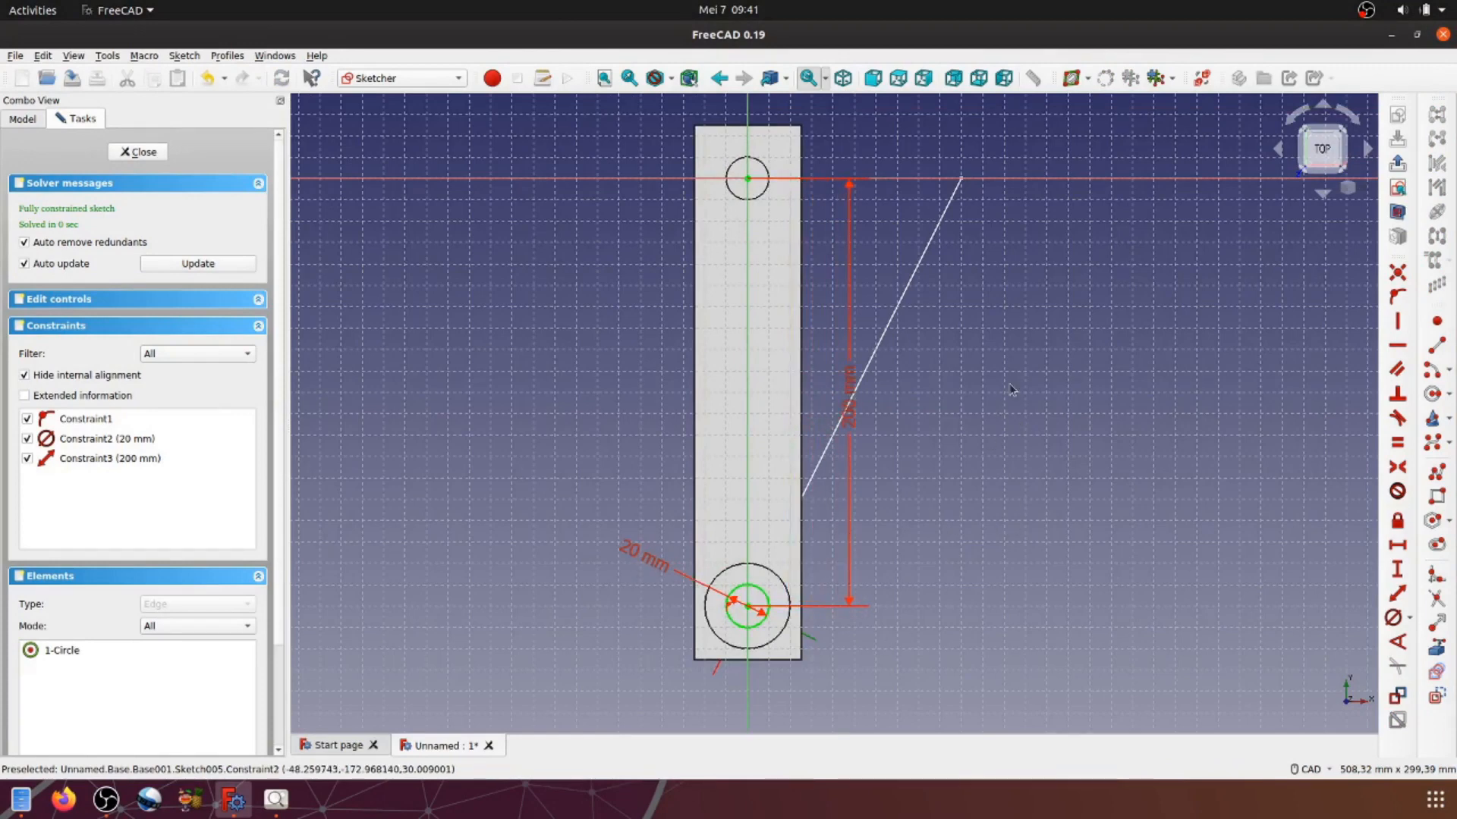
left_click(1398, 163)
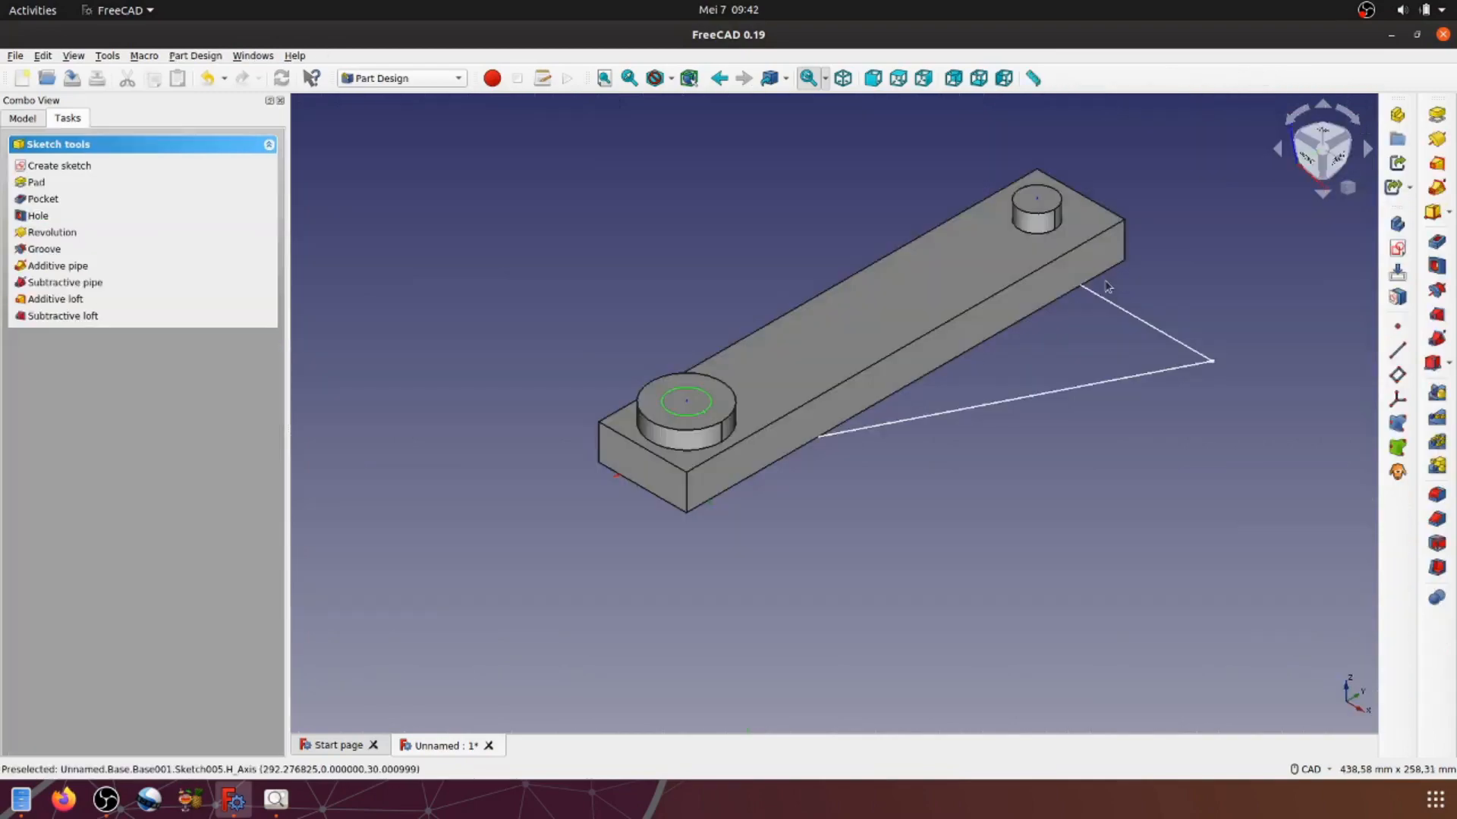
Step: Pad the 20 mm circle on the large boss to a length of 20 mm
left_click(1436, 114)
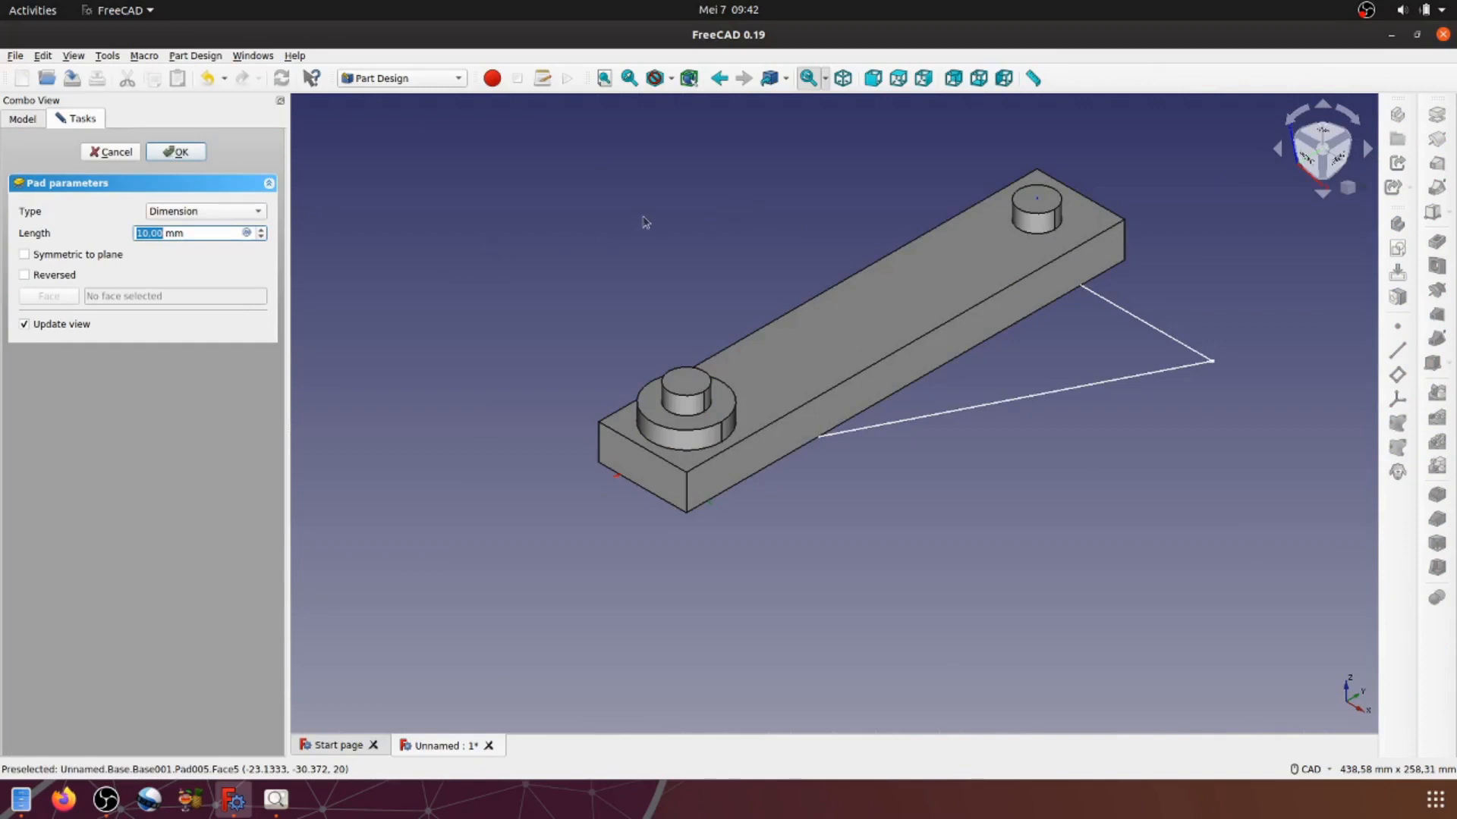
type("20")
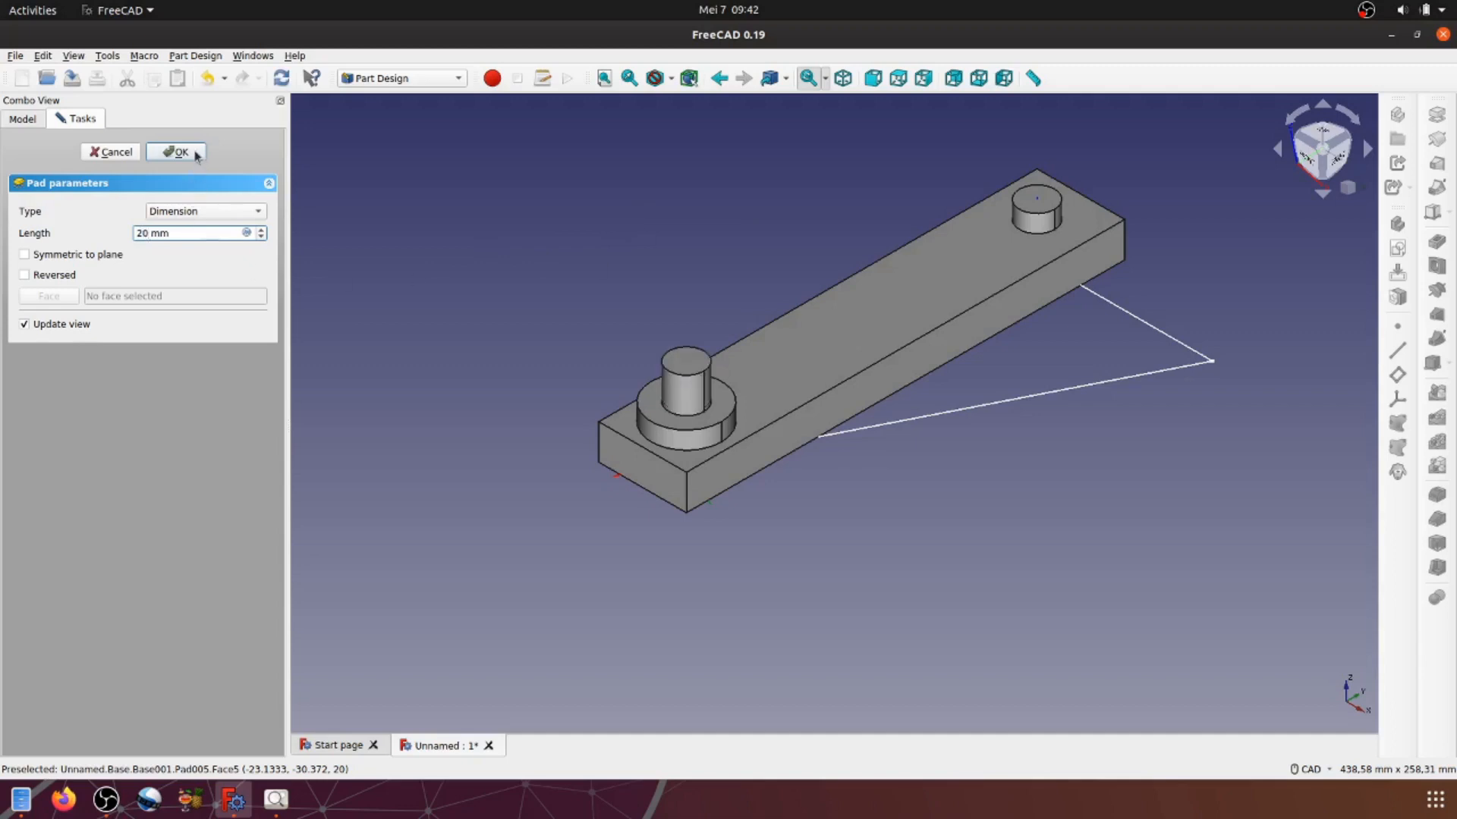
left_click(176, 152)
scroll(789, 262, "down", 3)
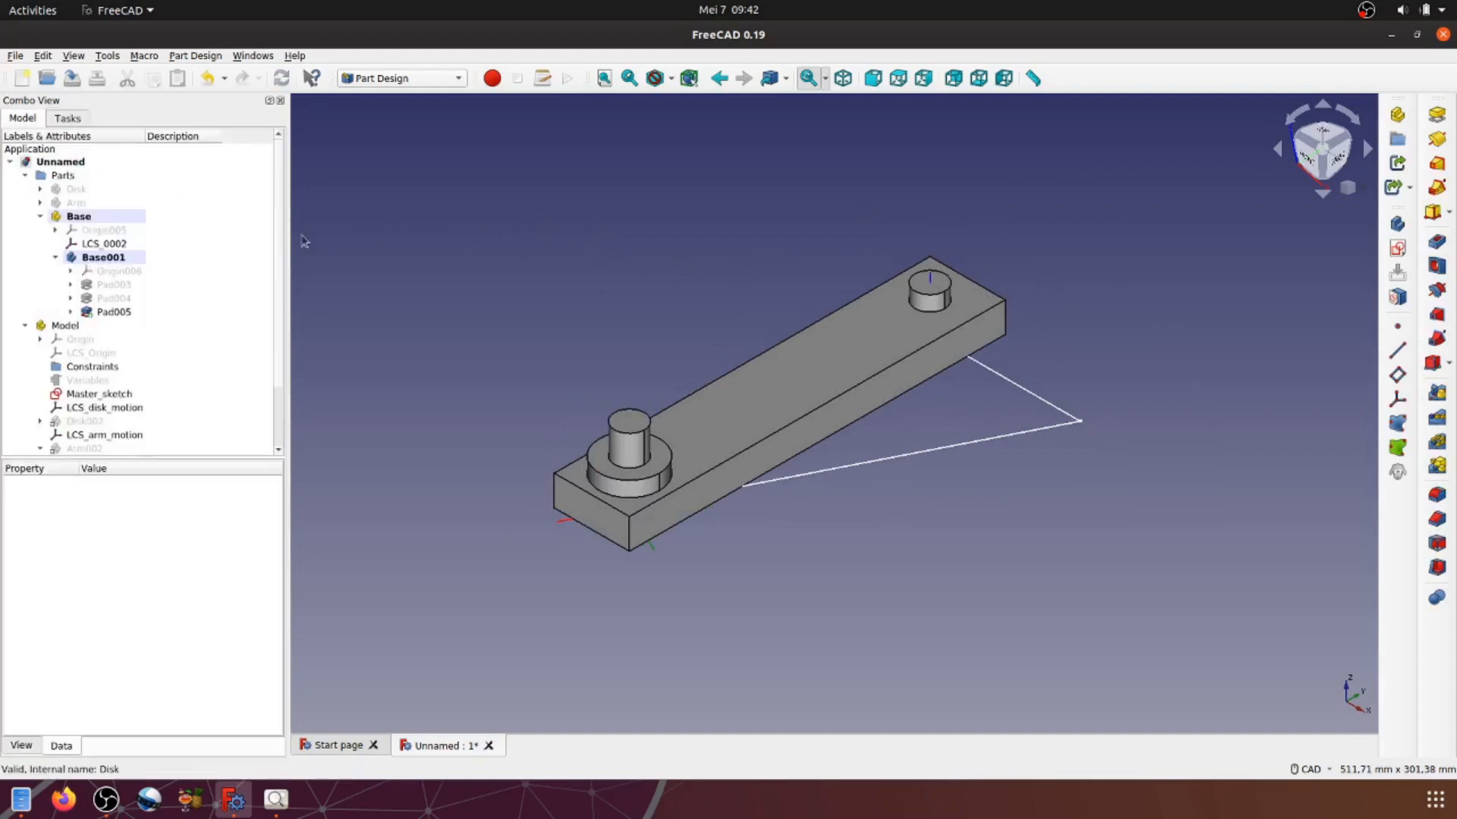
Step: Set the shape color of the Base001 body to yellow (#ffff00)
right_click(112, 261)
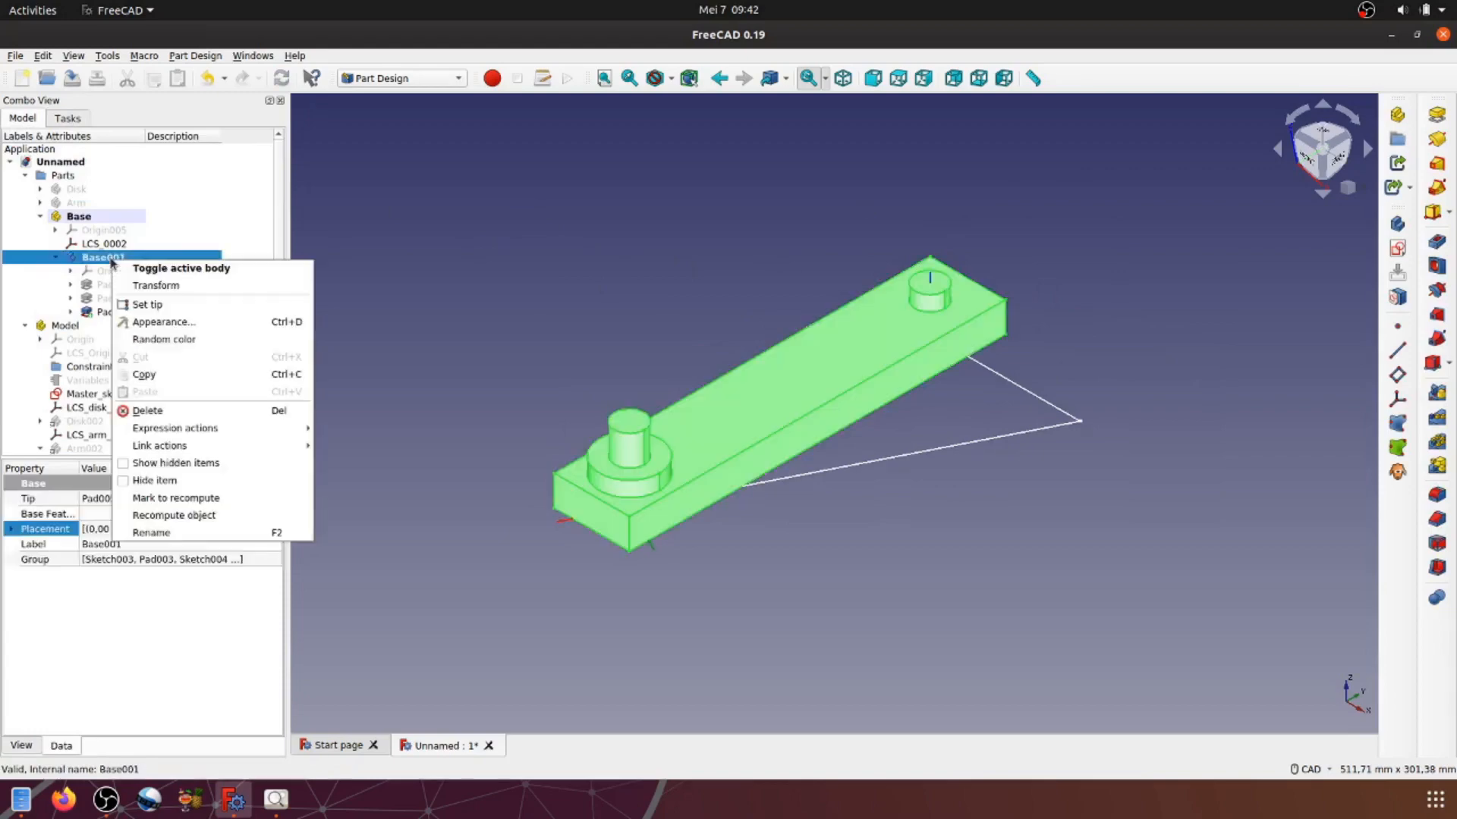
left_click(163, 322)
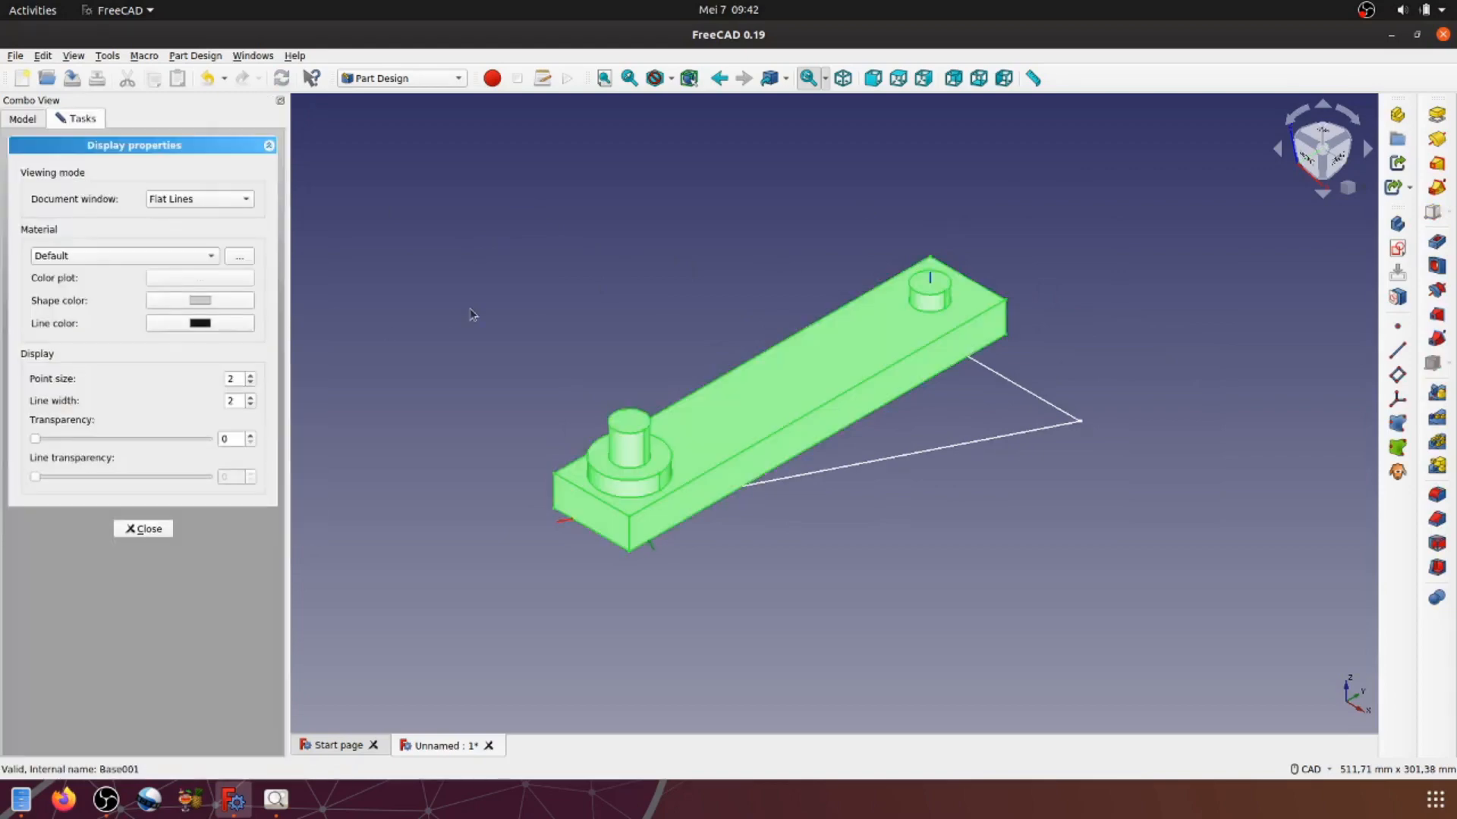
left_click(208, 306)
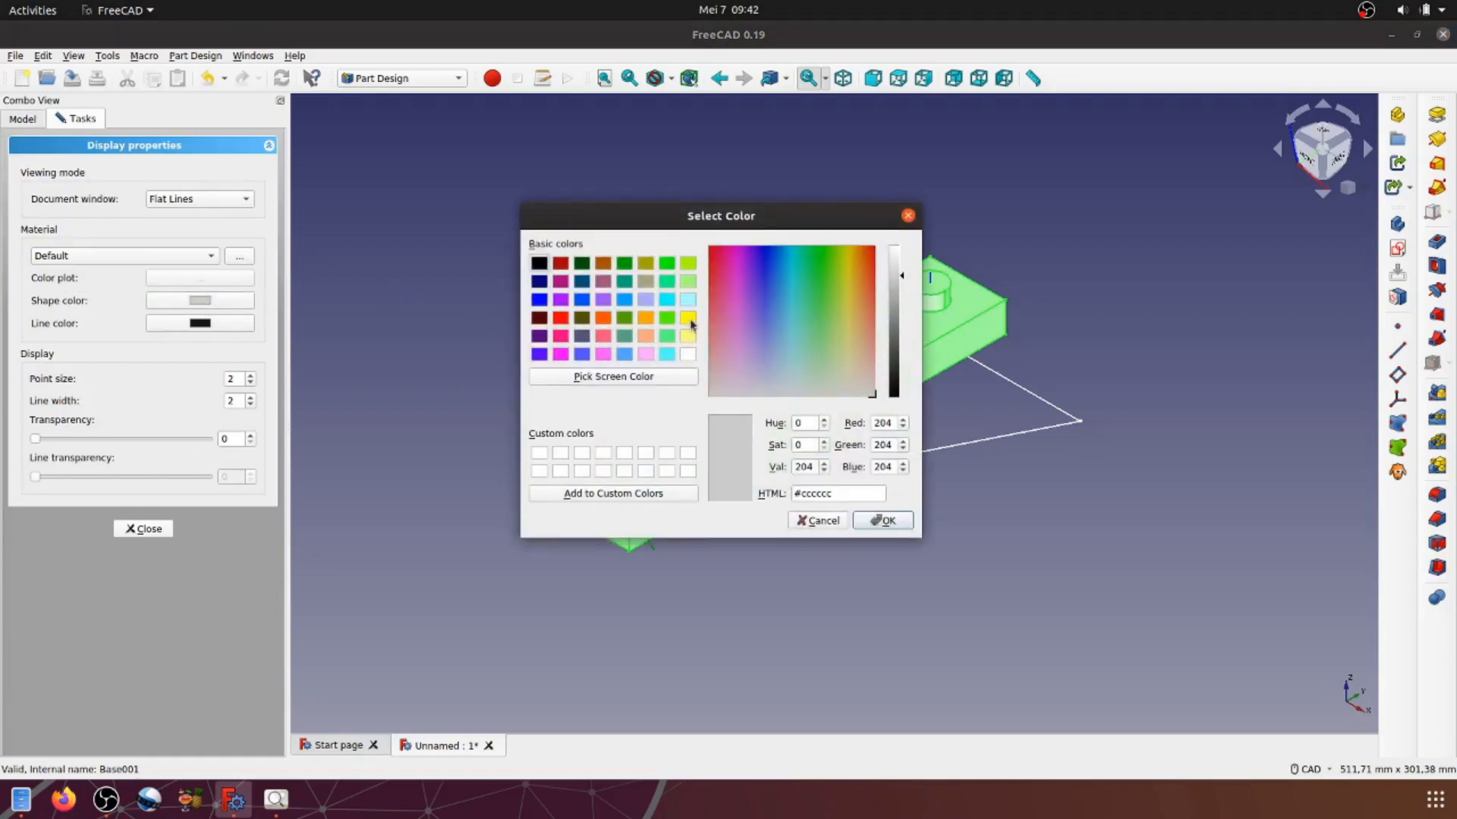
left_click(689, 319)
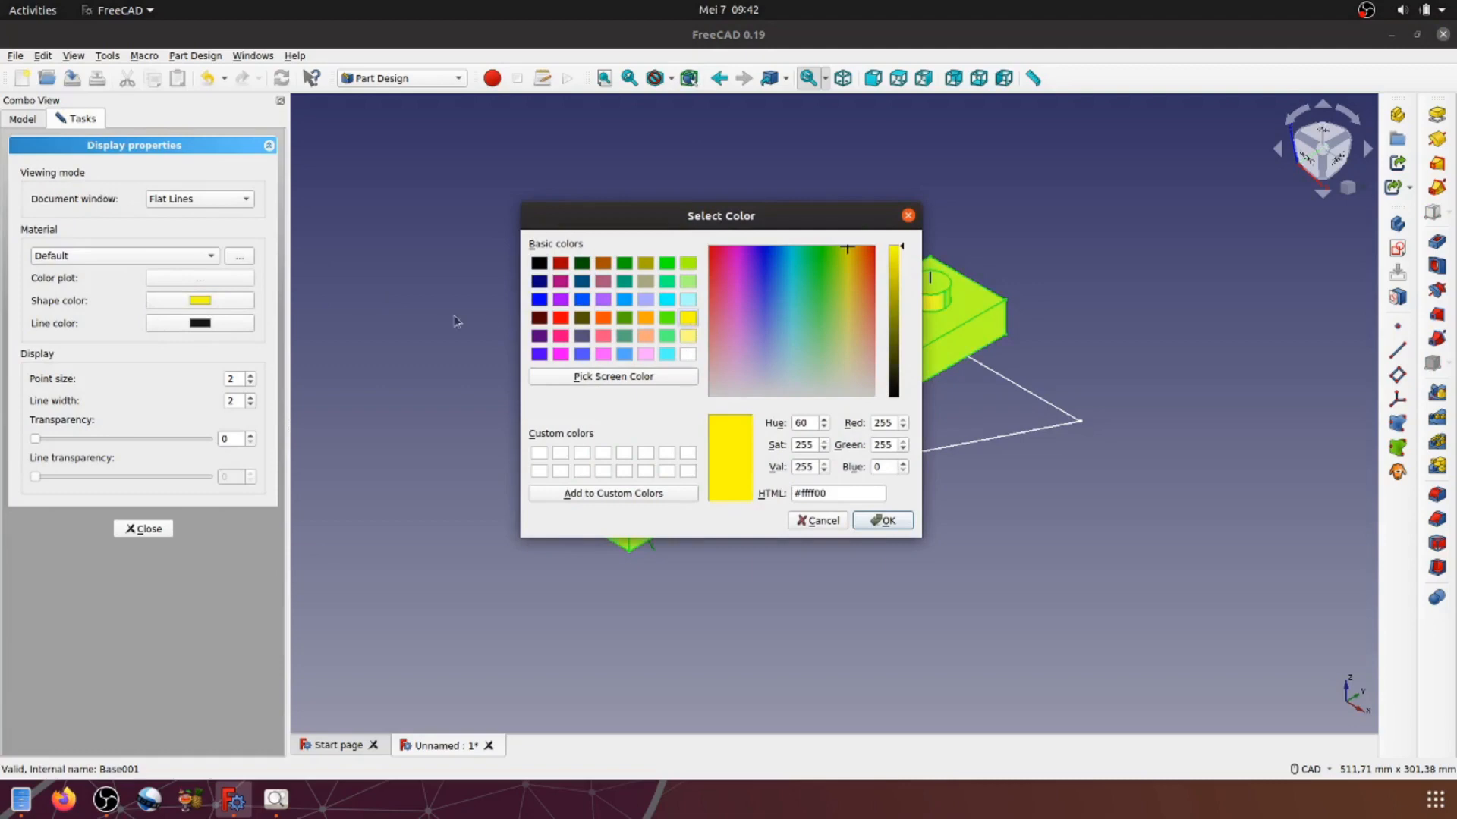
left_click(884, 521)
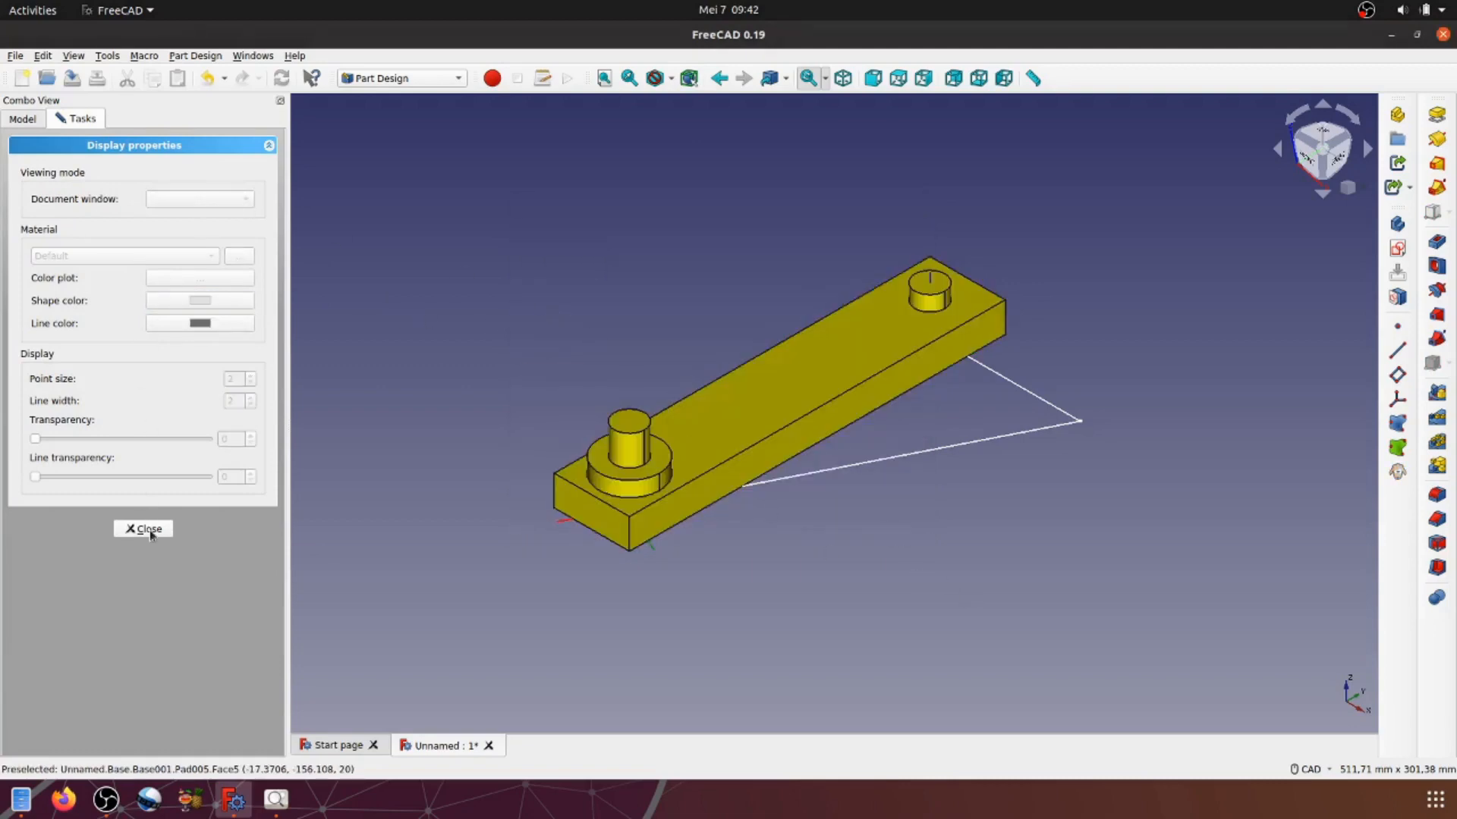
left_click(147, 529)
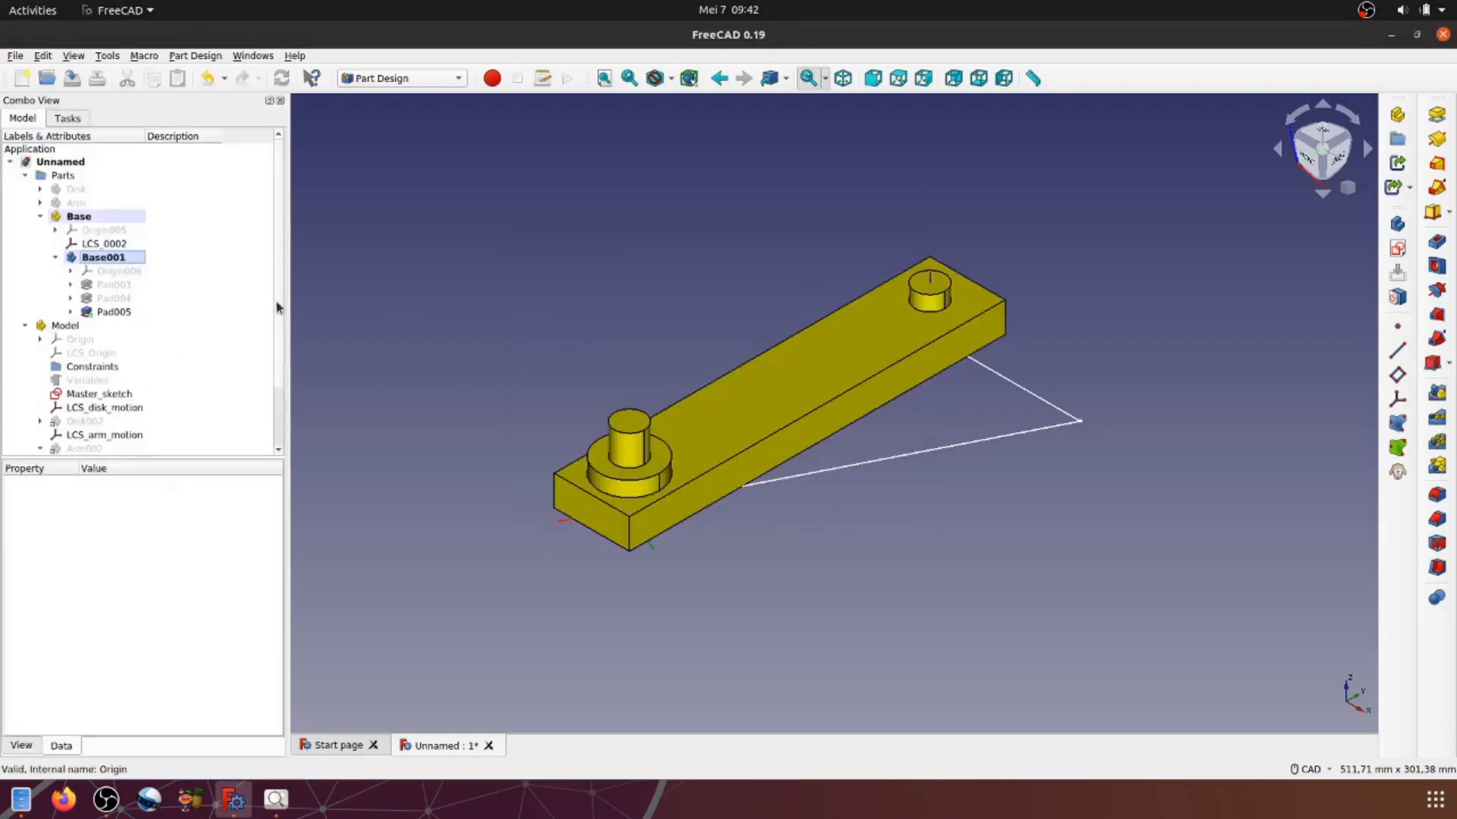
Step: Make Disk002 and Arm002 visible again in the assembly model
scroll(278, 307, "down", 2)
left_click(83, 356)
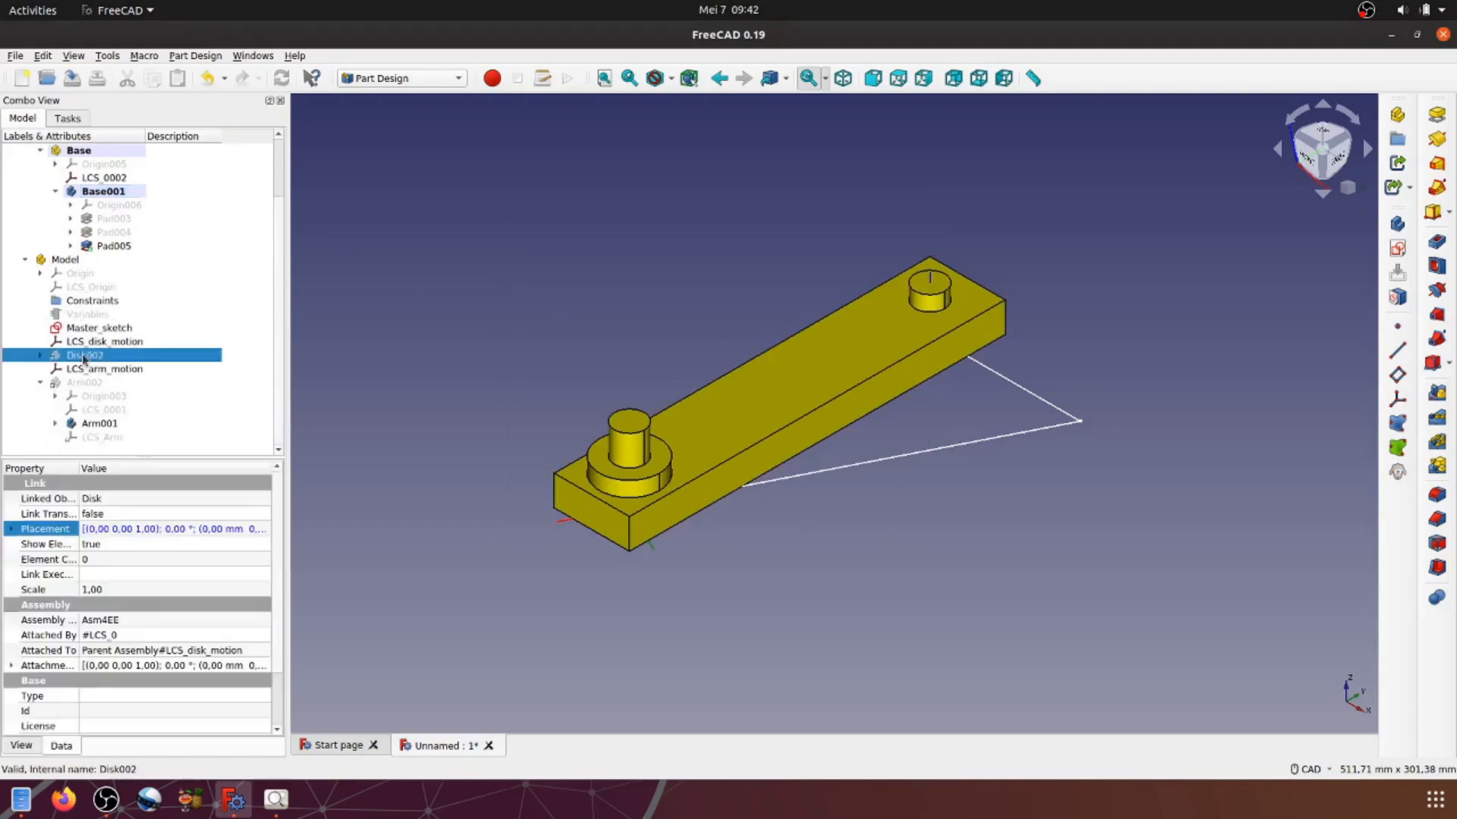
key("space")
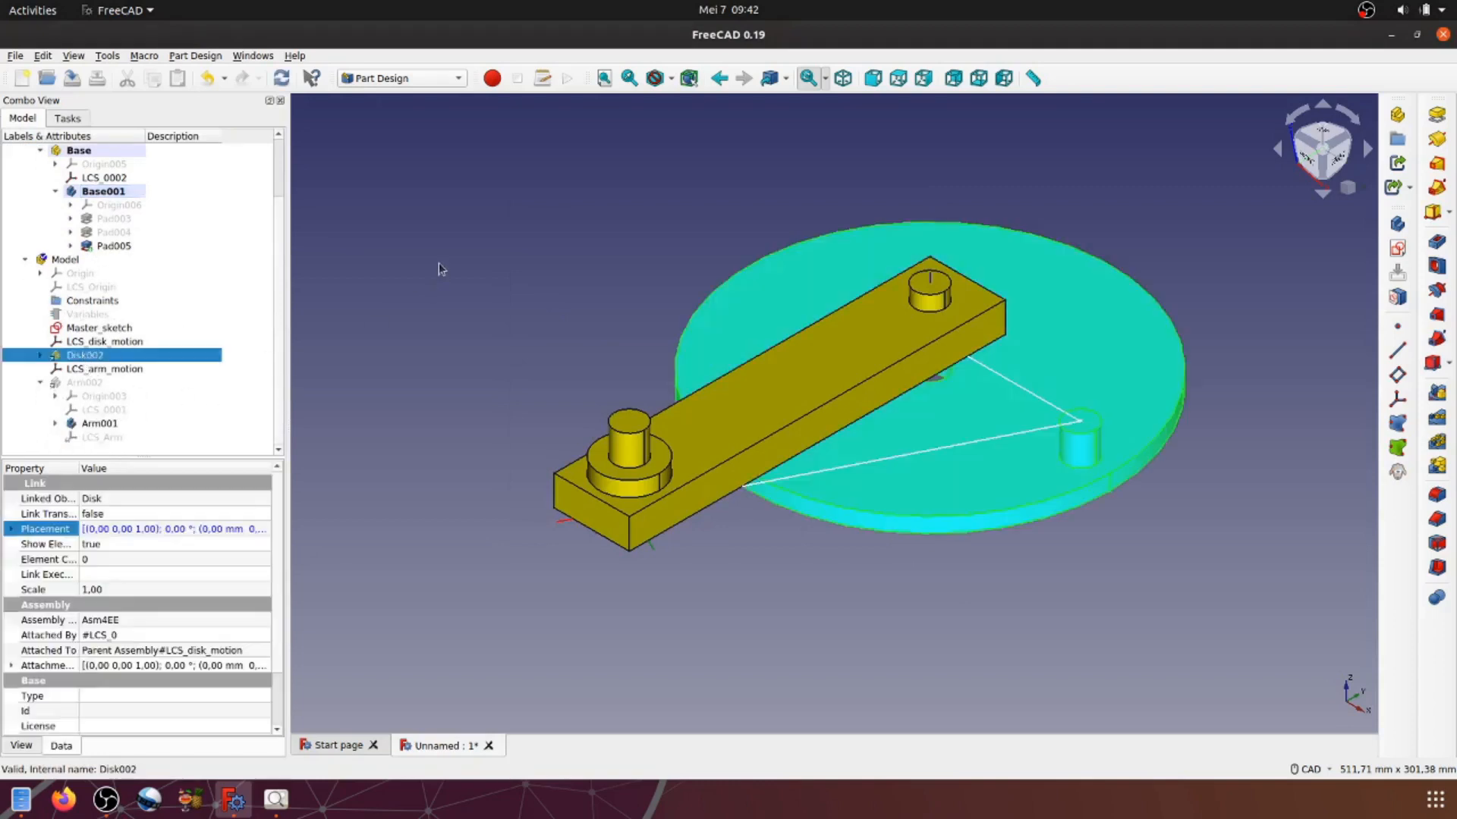
left_click(482, 256)
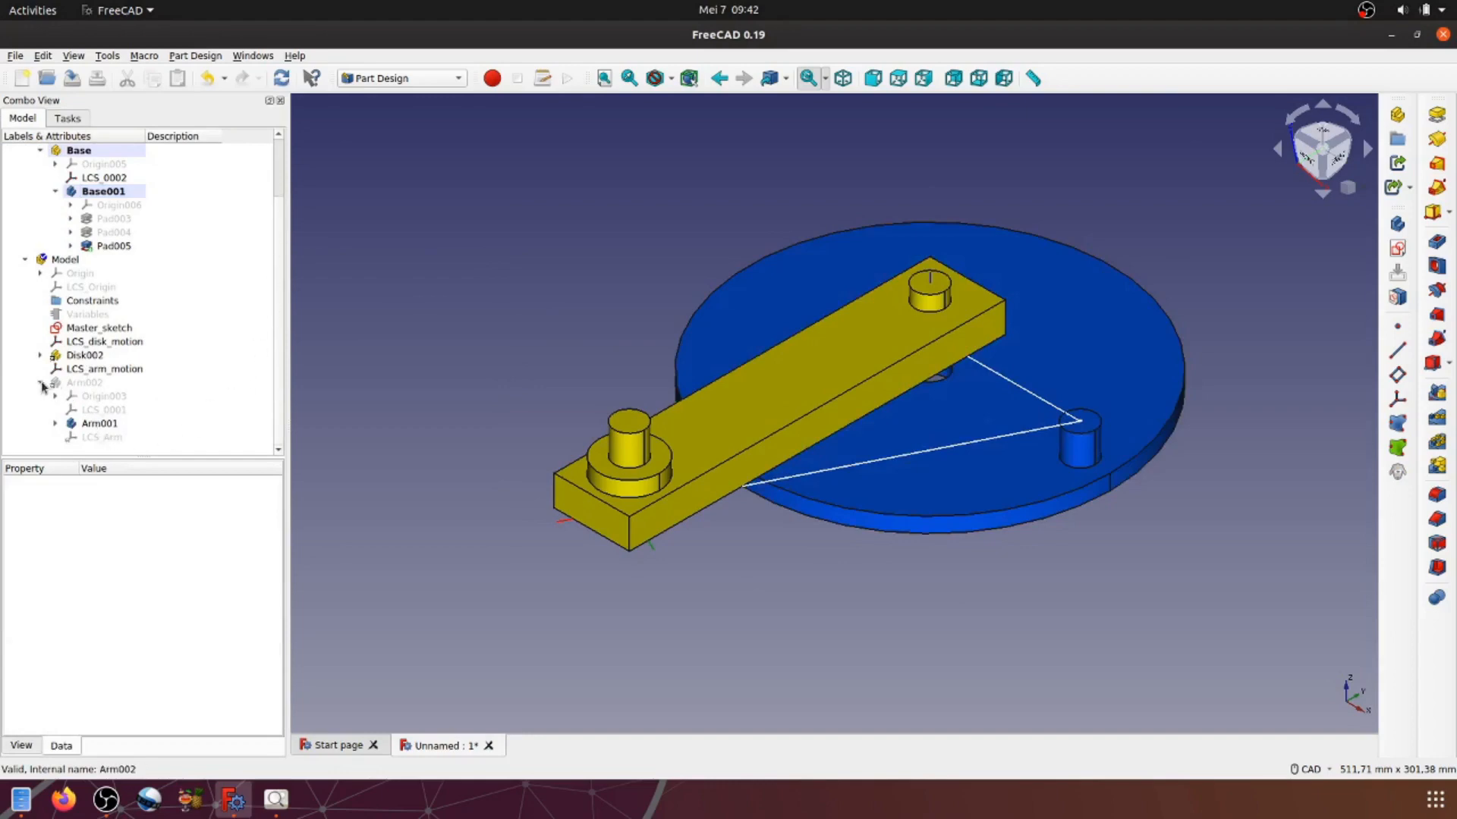
left_click(83, 385)
key("space")
left_click(520, 248)
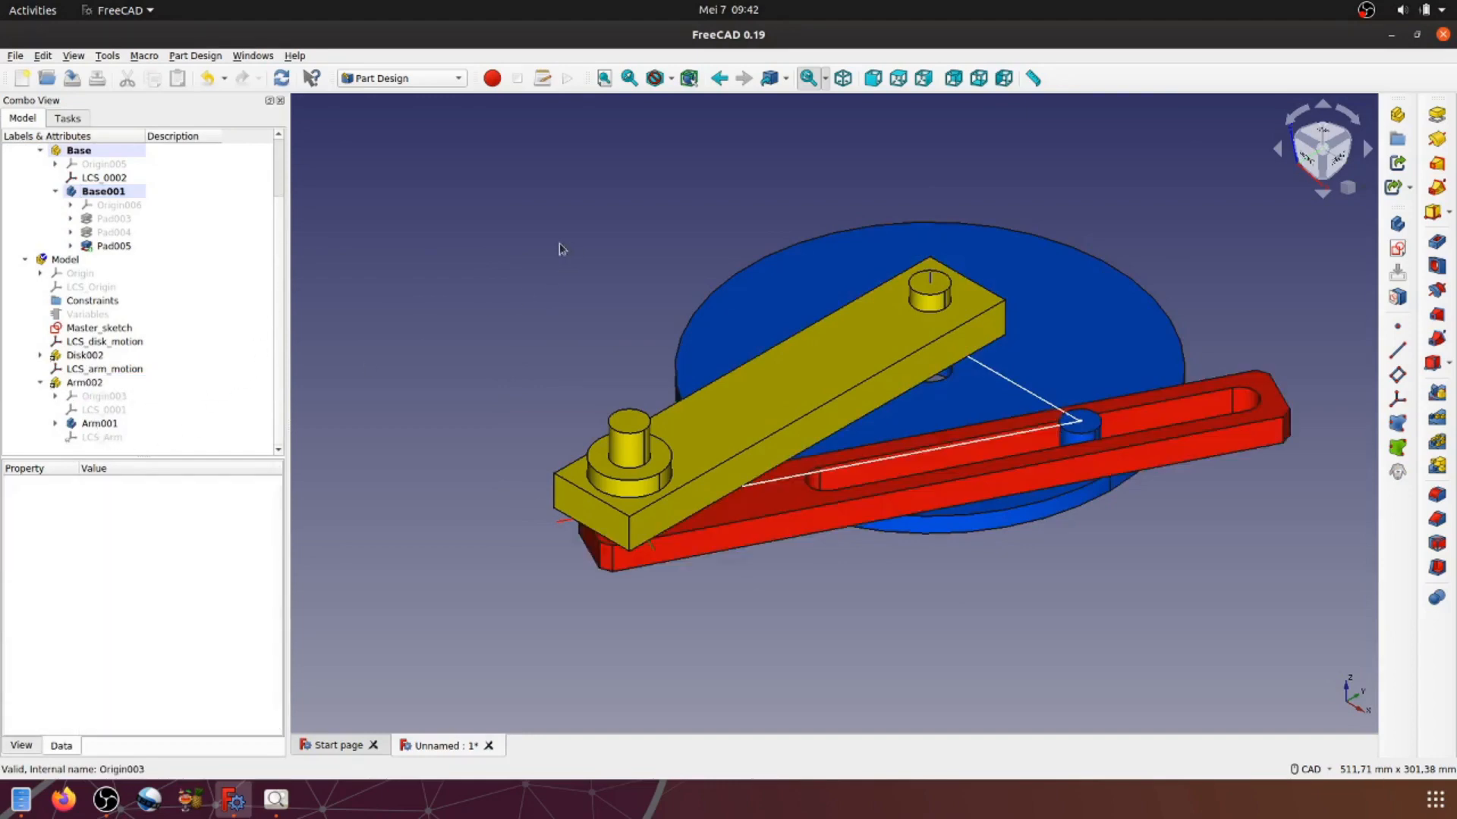
Step: Open the placement of the Base001 body and try Z translations of 30 mm and -30 mm
middle_click_drag(986, 611, 987, 479)
key("0")
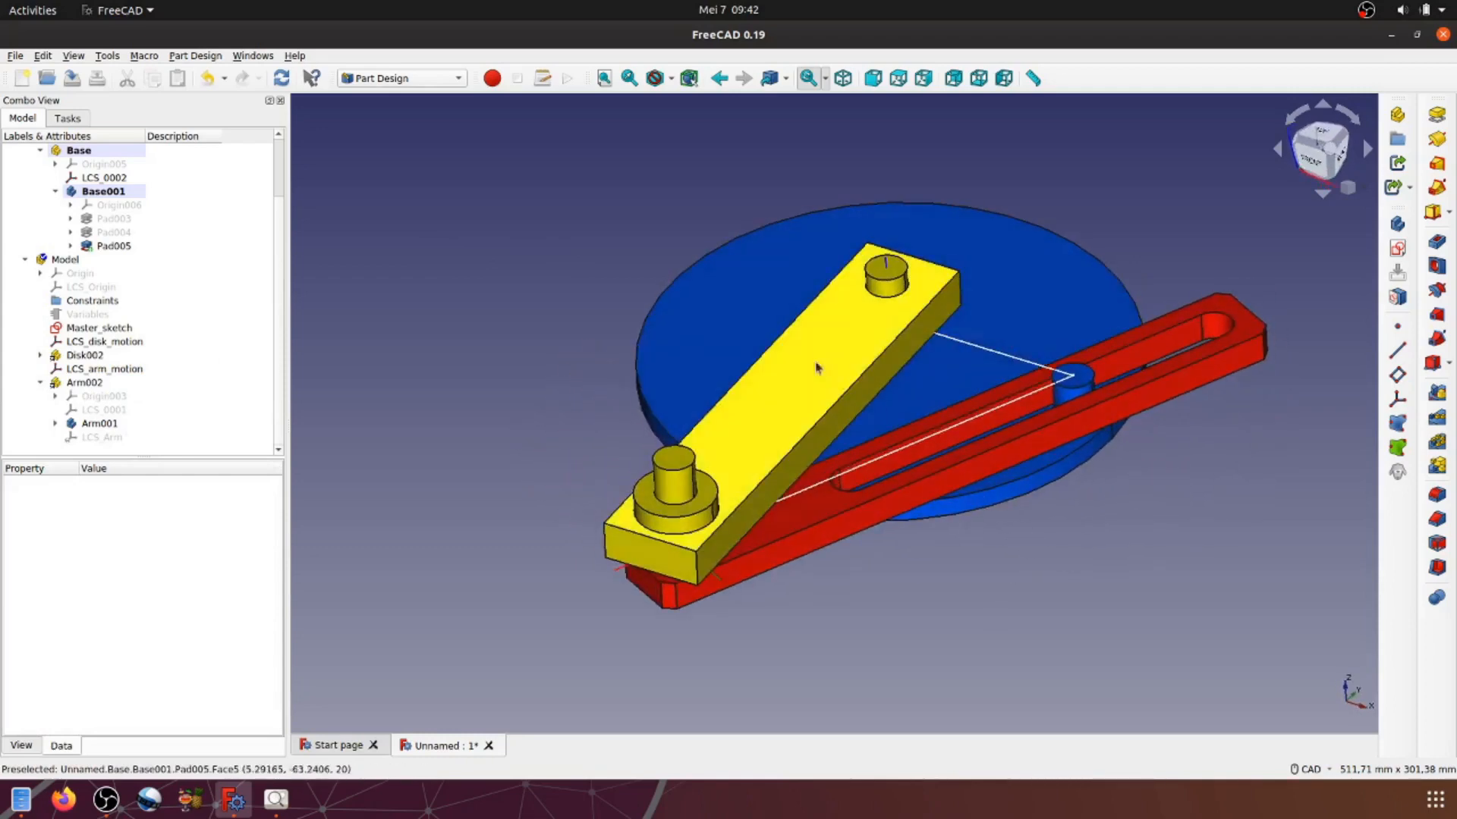
middle_click_drag(588, 417, 826, 286)
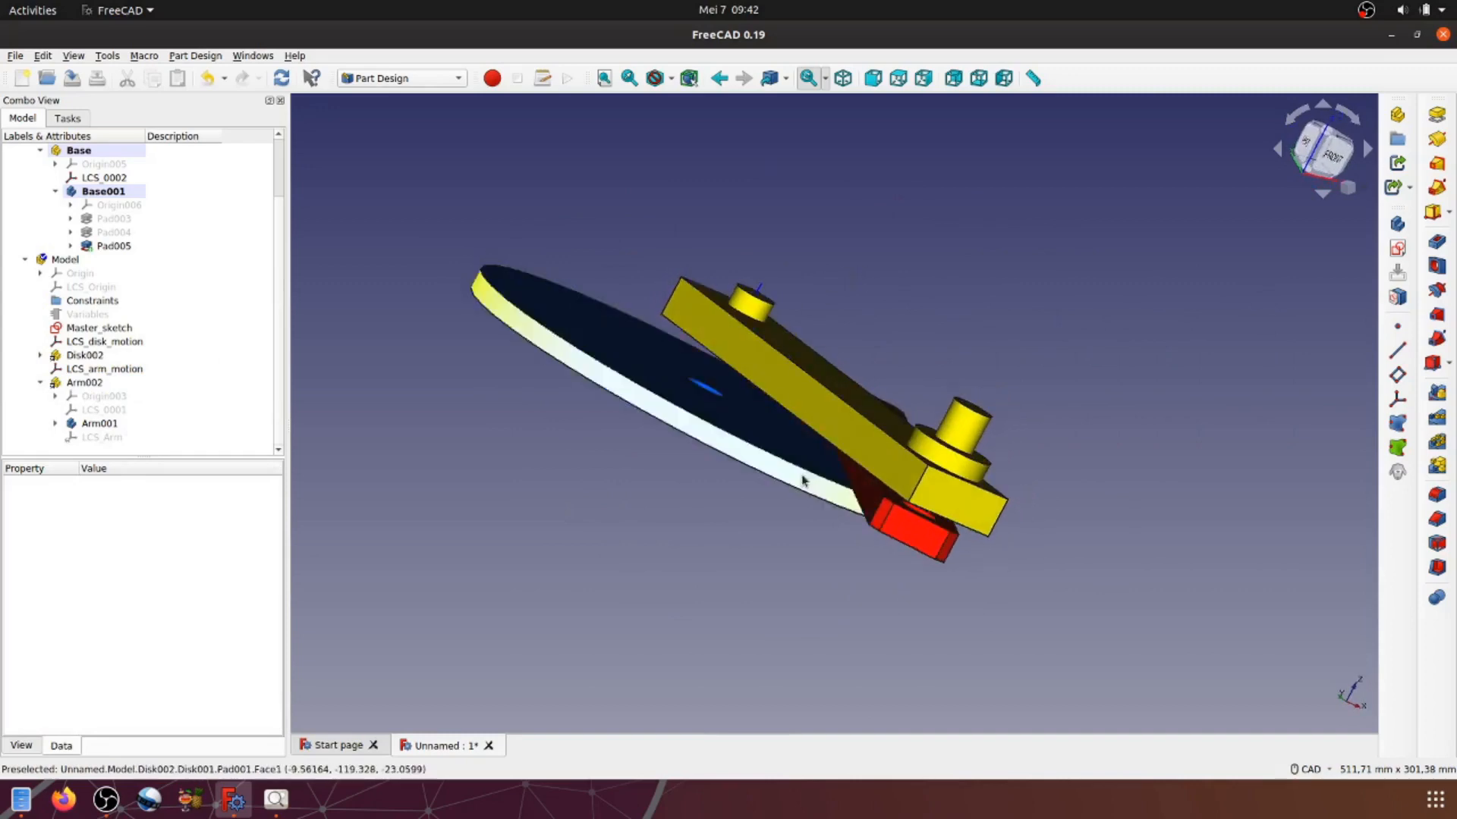
middle_click_drag(729, 440, 823, 576)
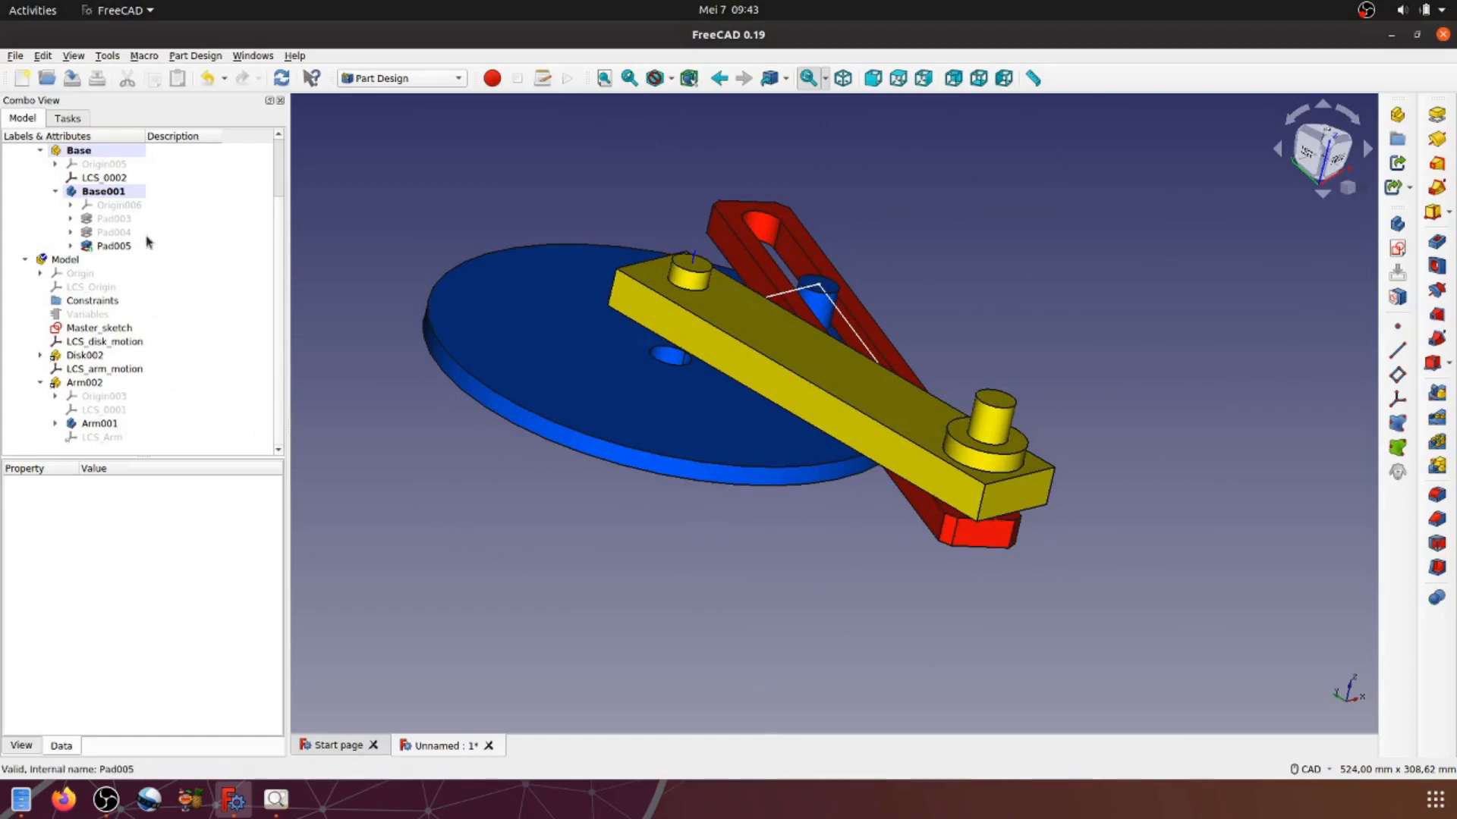
left_click(106, 192)
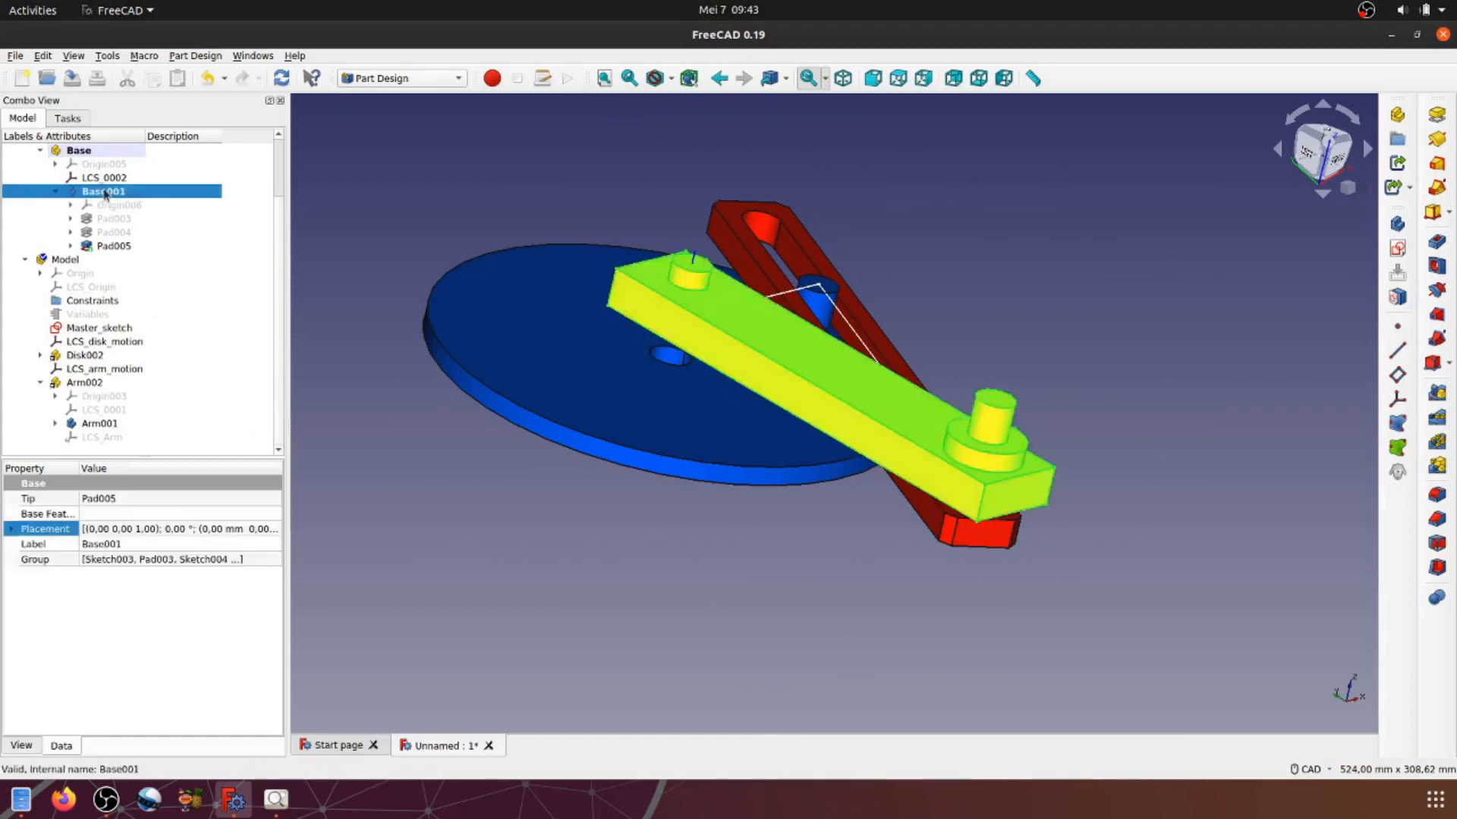
left_click(258, 534)
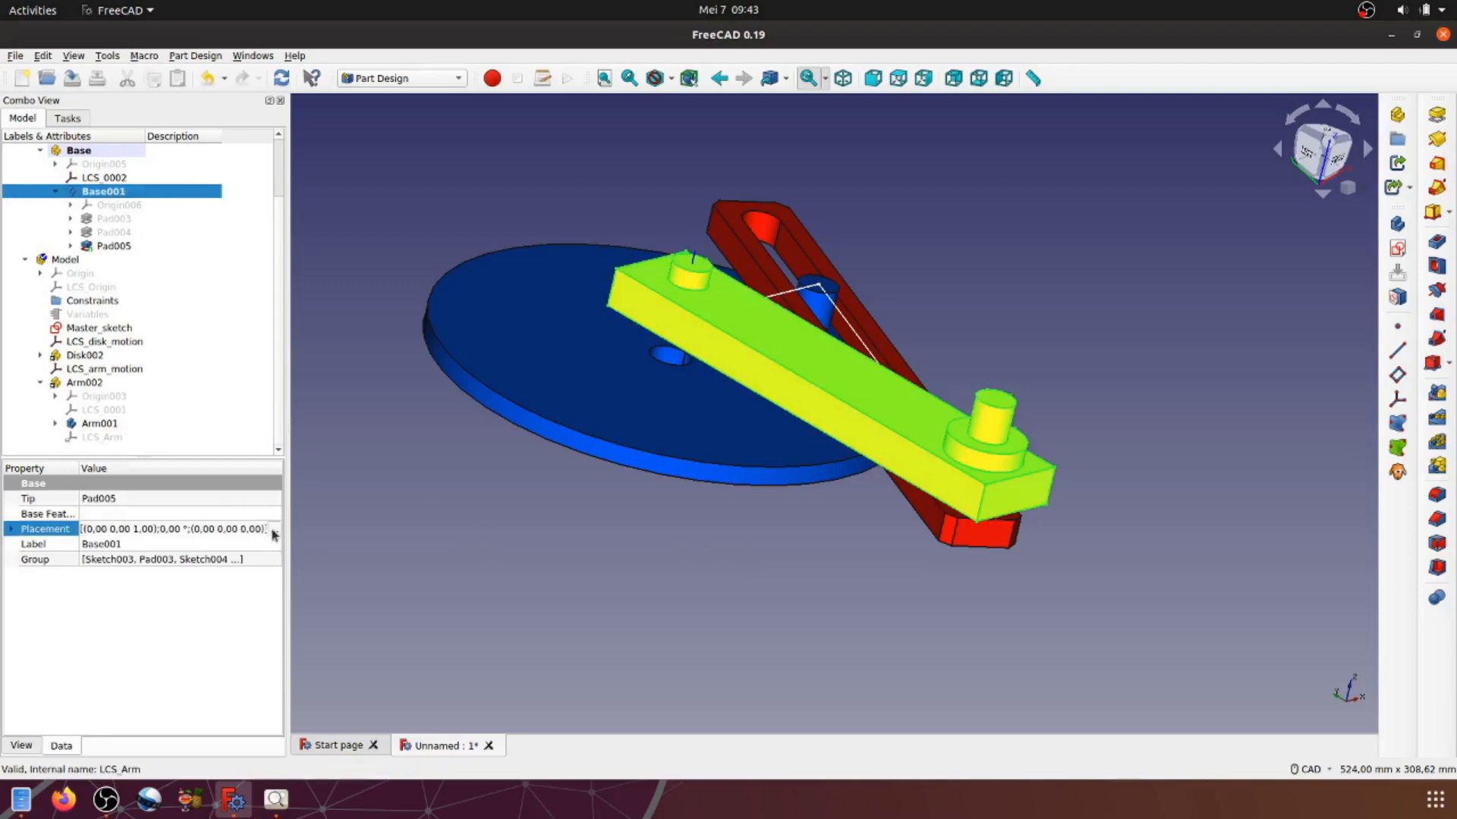
left_click(274, 530)
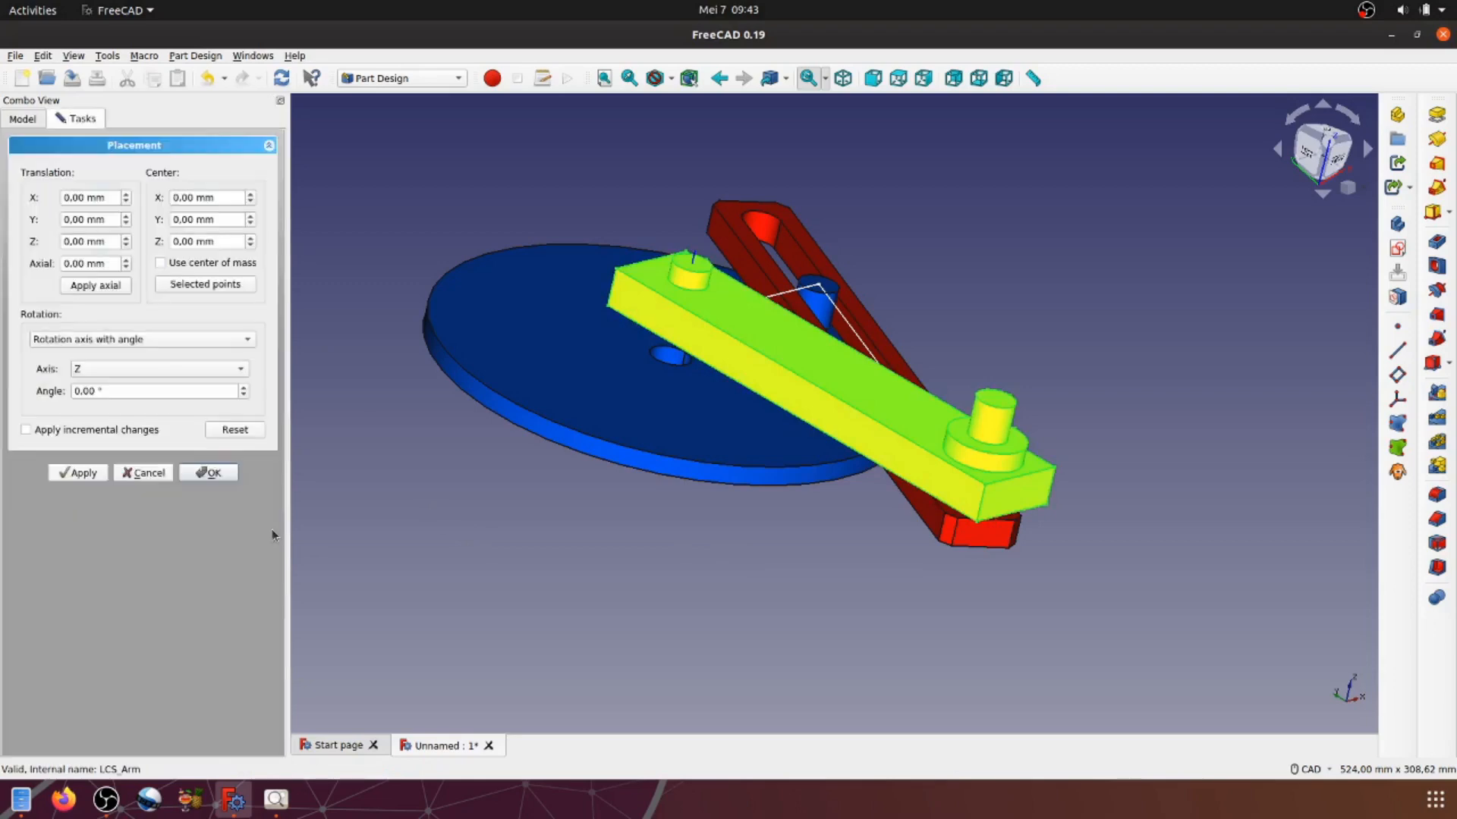
left_click(111, 241)
left_click_drag(108, 244, 48, 244)
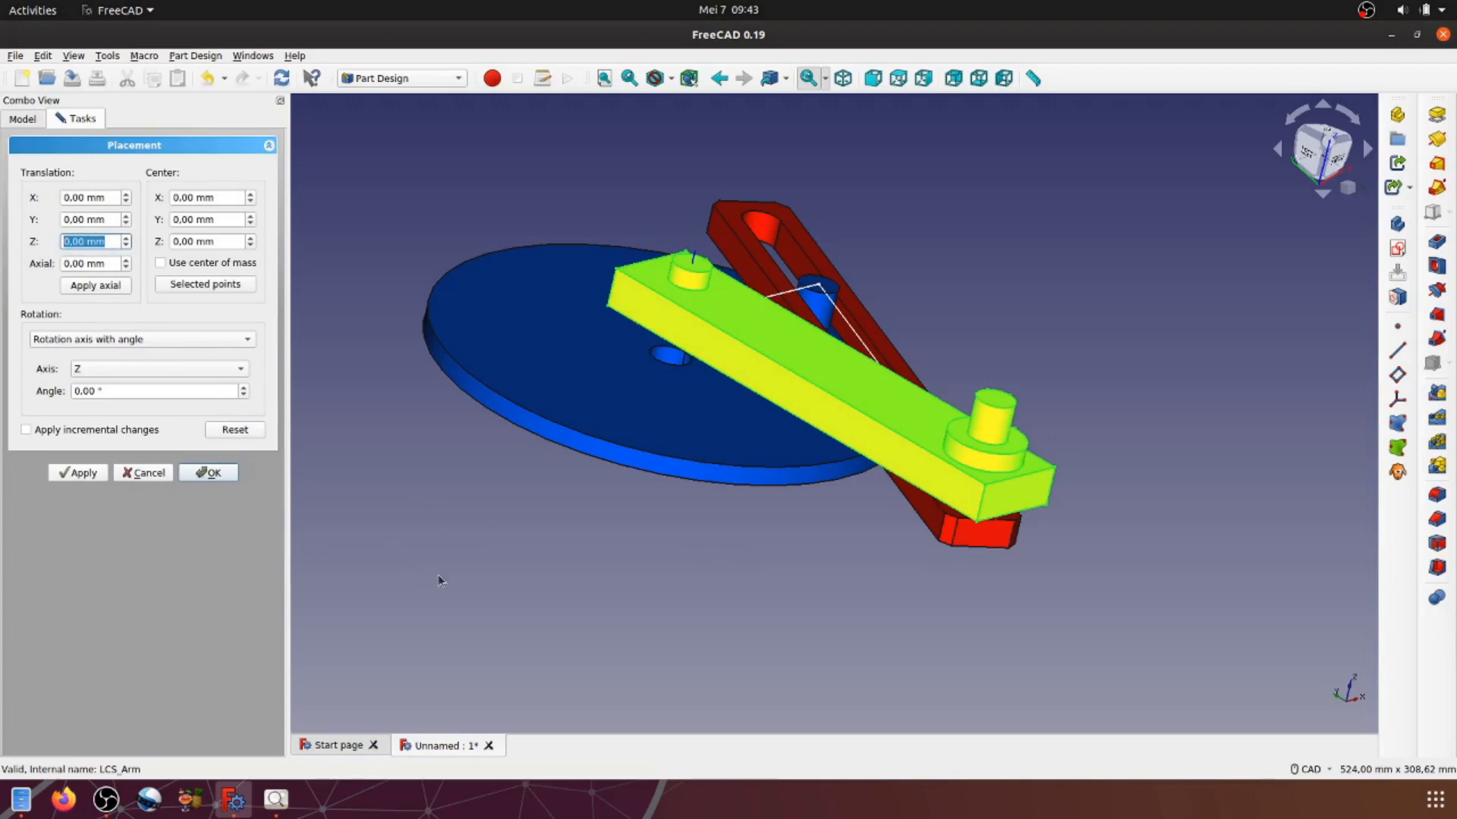
type("30")
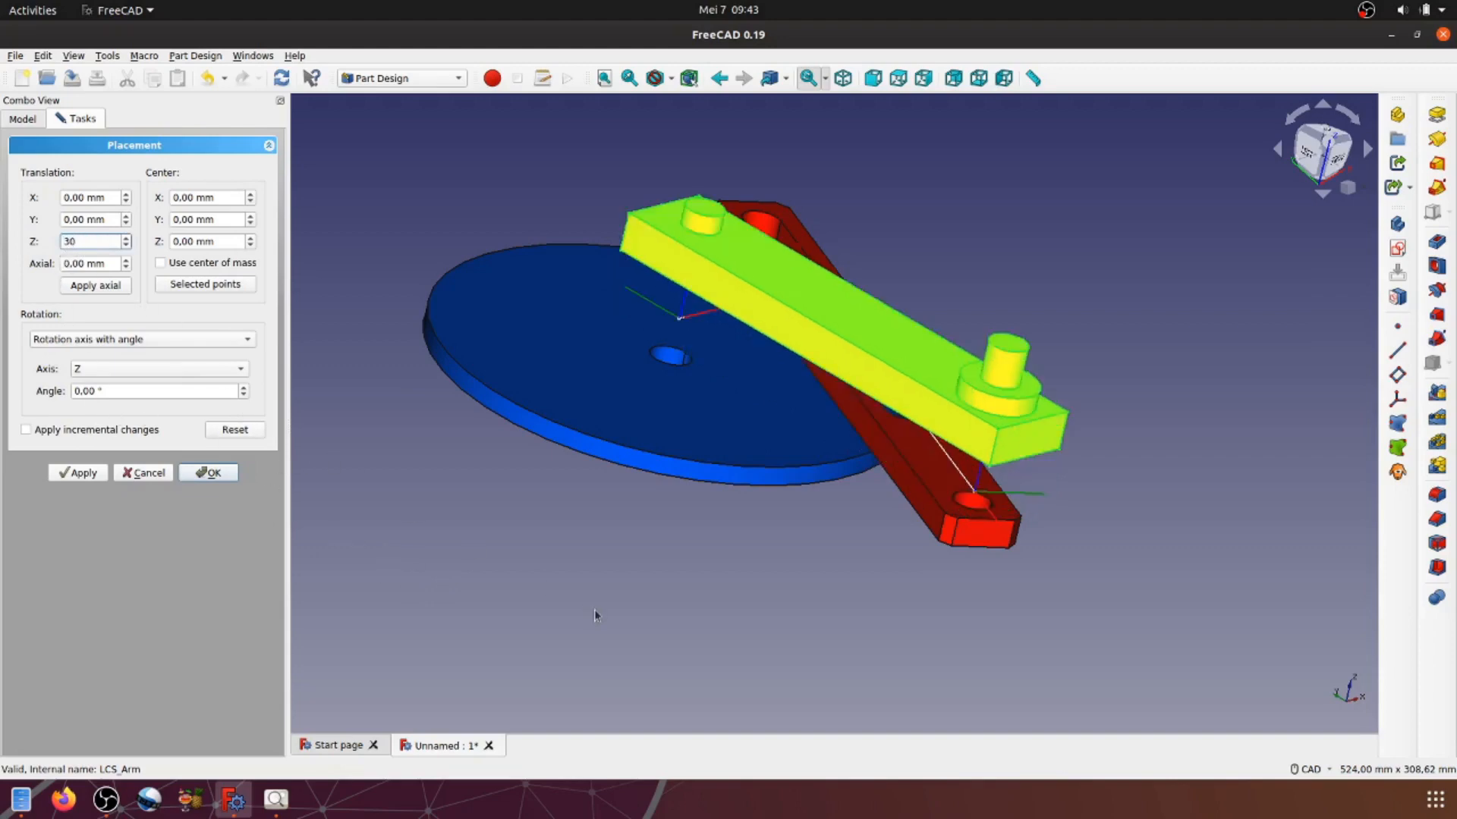
type("-")
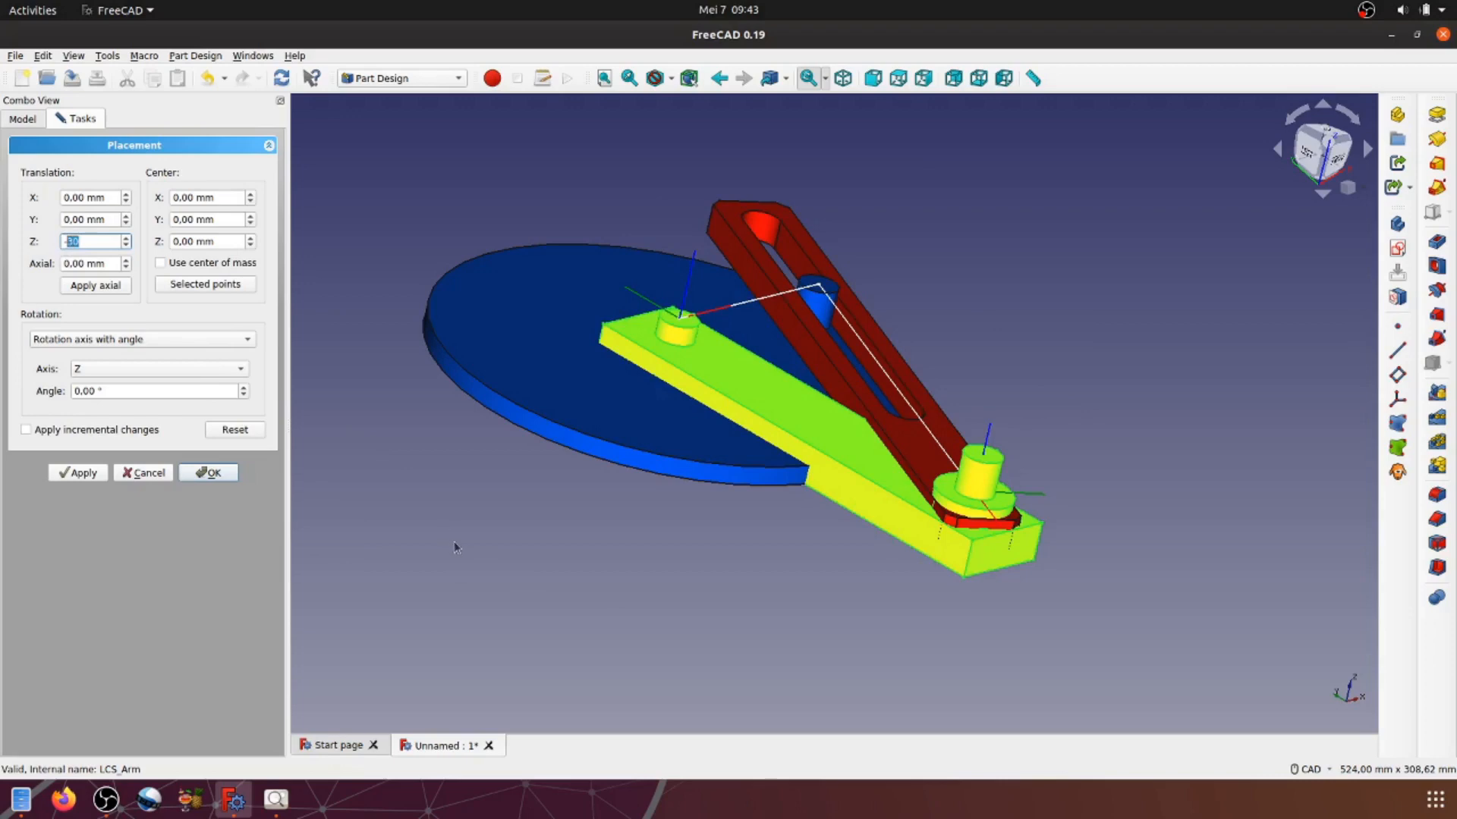
Step: Set Base001's Z translation to -50 mm, check its fit under the disk and arm, and apply the placement
type("-50")
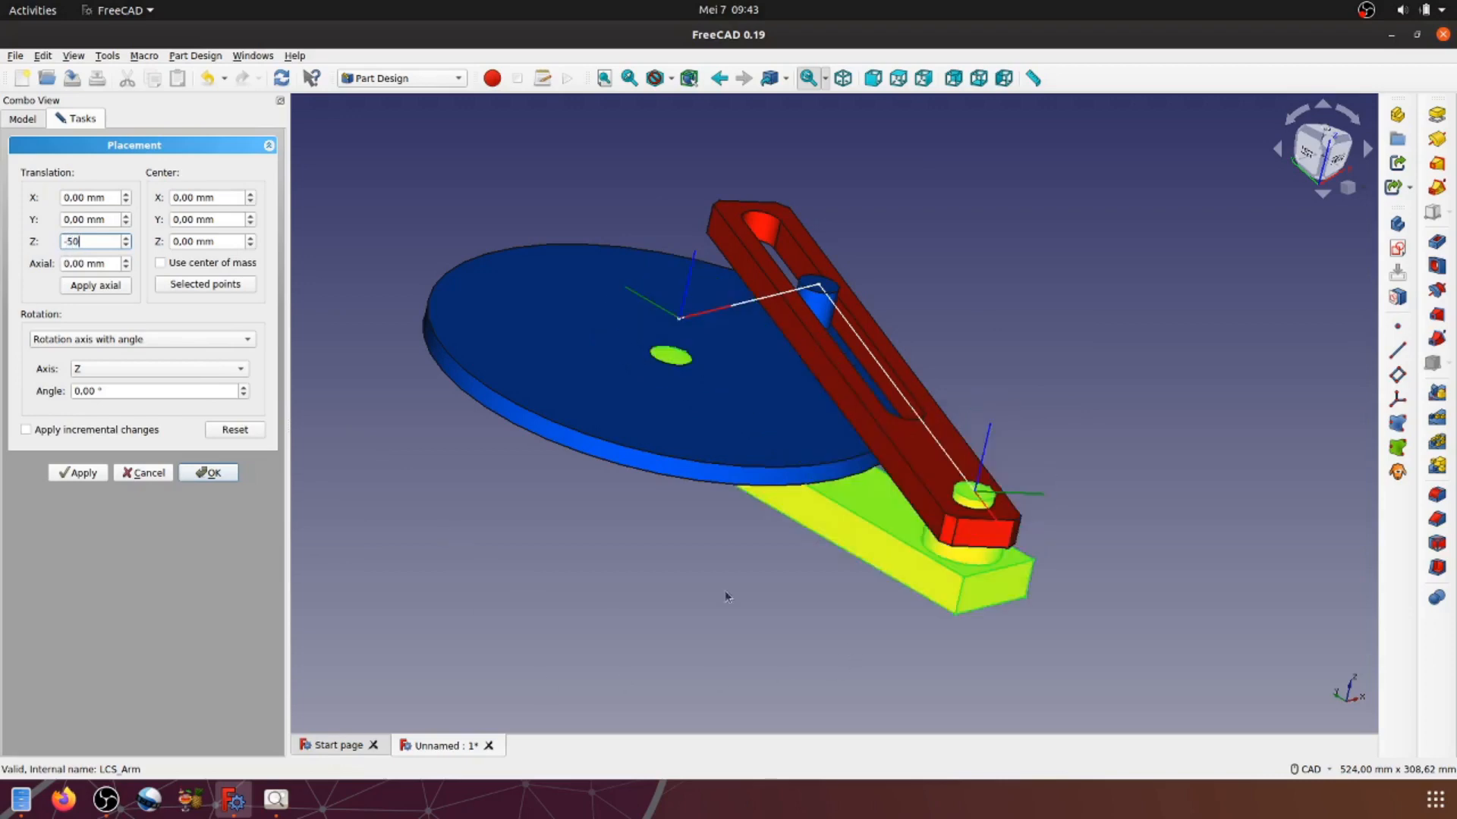
middle_click_drag(725, 590, 508, 521)
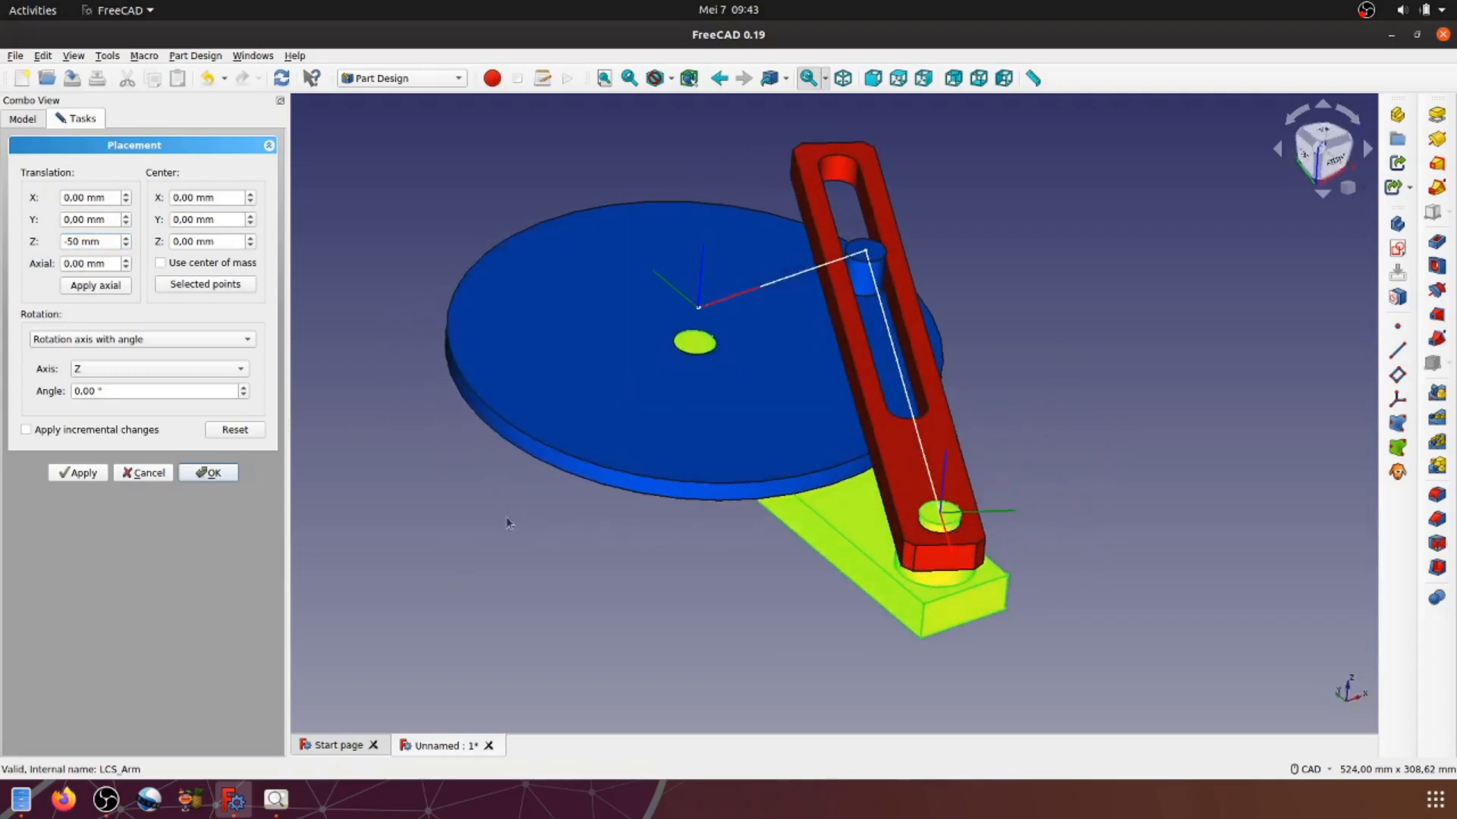
middle_click_drag(1105, 465, 1078, 480)
scroll(1011, 497, "down", 3)
middle_click_drag(651, 472, 694, 575)
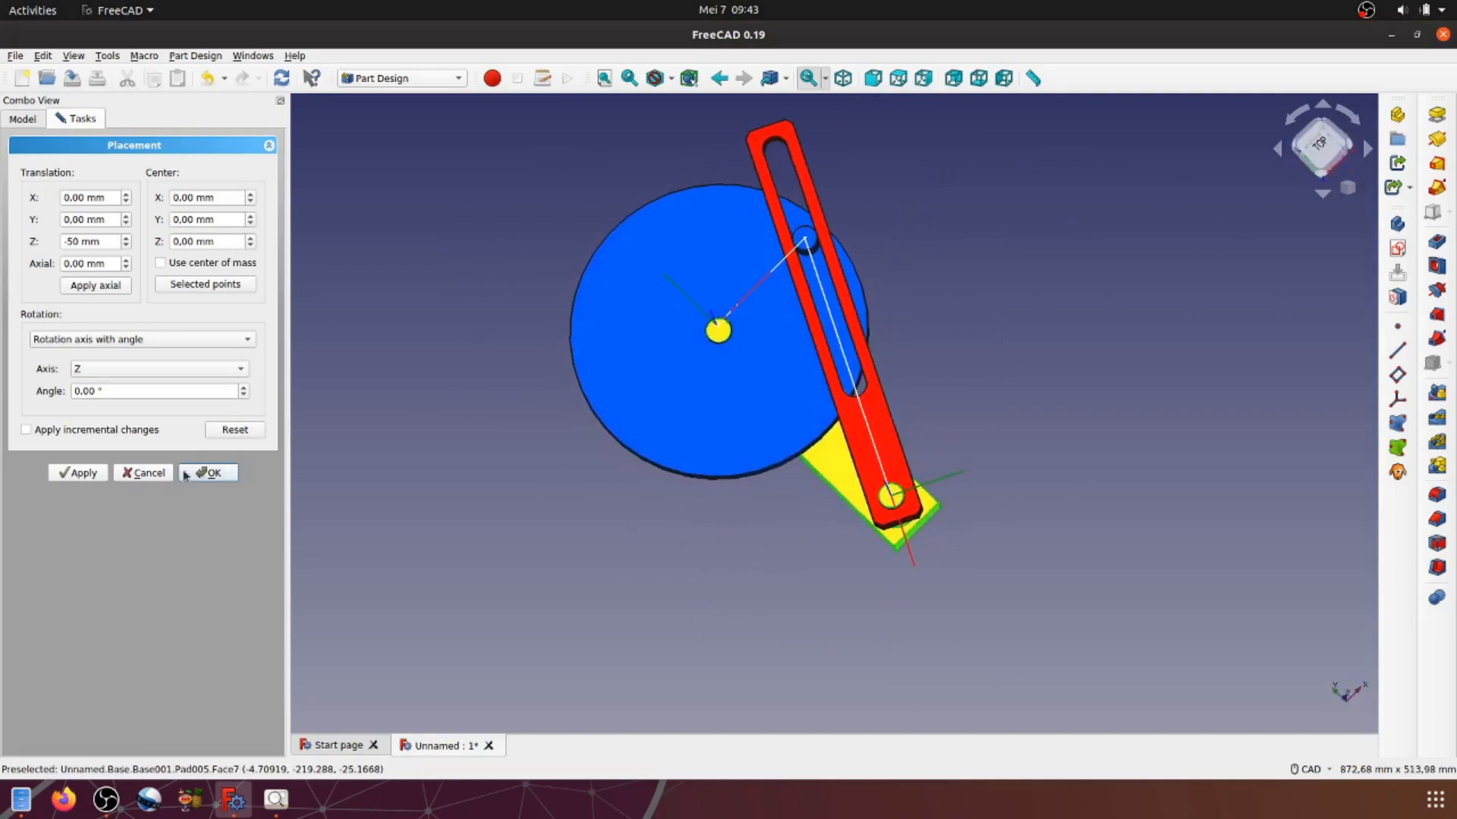
left_click(85, 478)
left_click(206, 472)
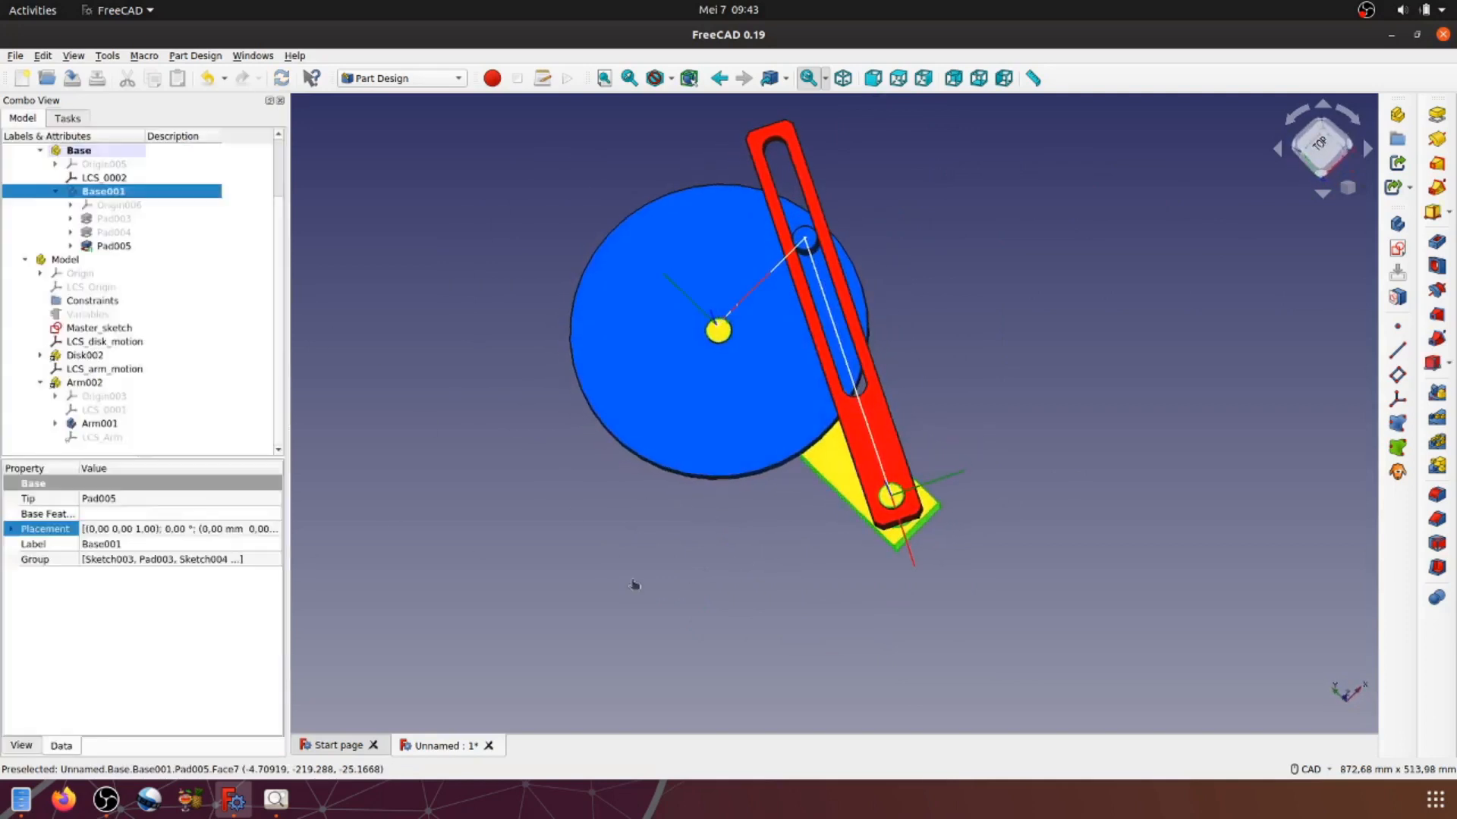
left_click(503, 487)
Step: Collapse the Base and Arm002 branches in the model tree, keeping the Model branch expanded
scroll(274, 191, "up", 2)
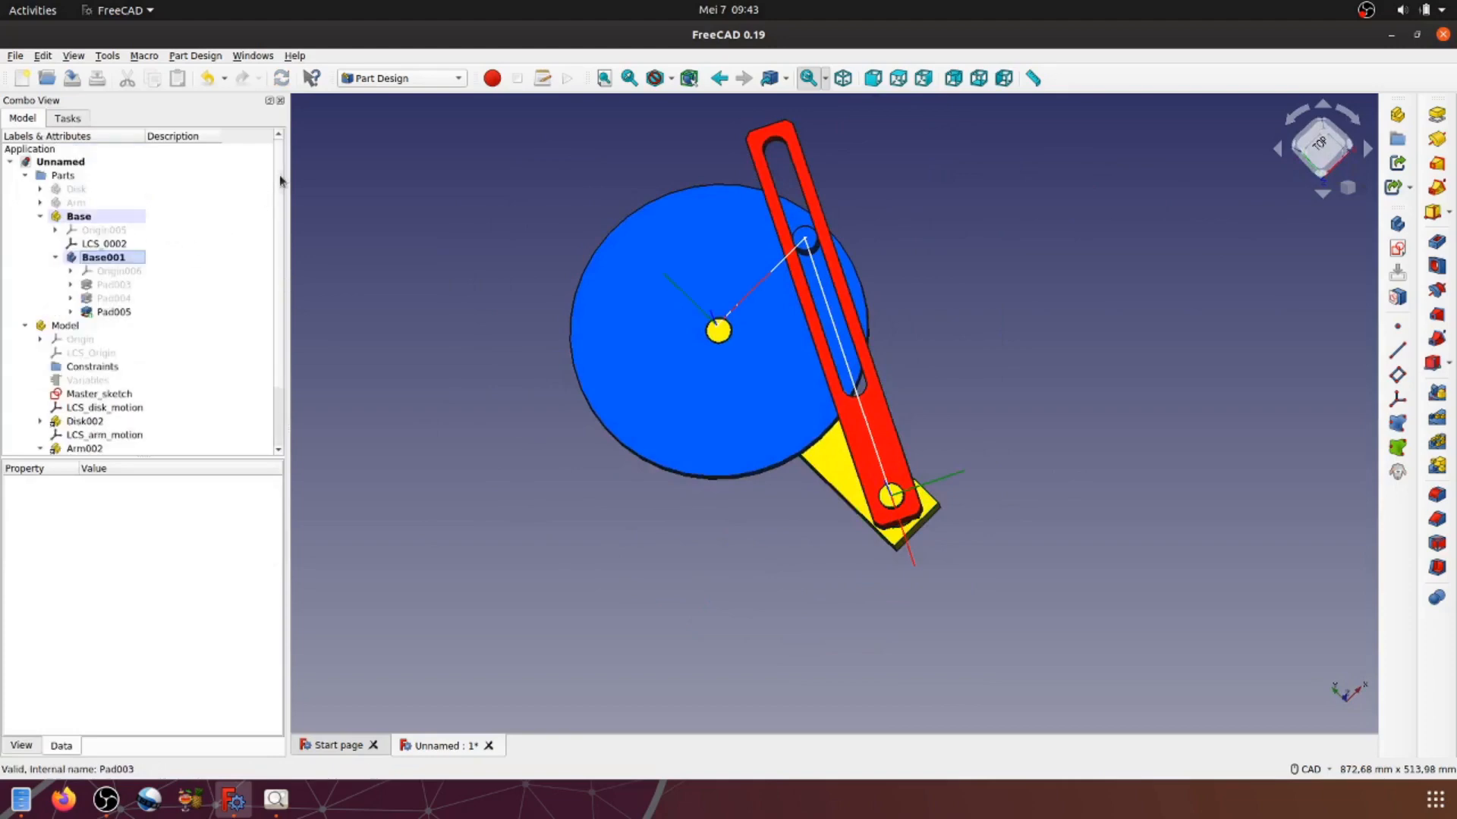
left_click(41, 217)
left_click(25, 231)
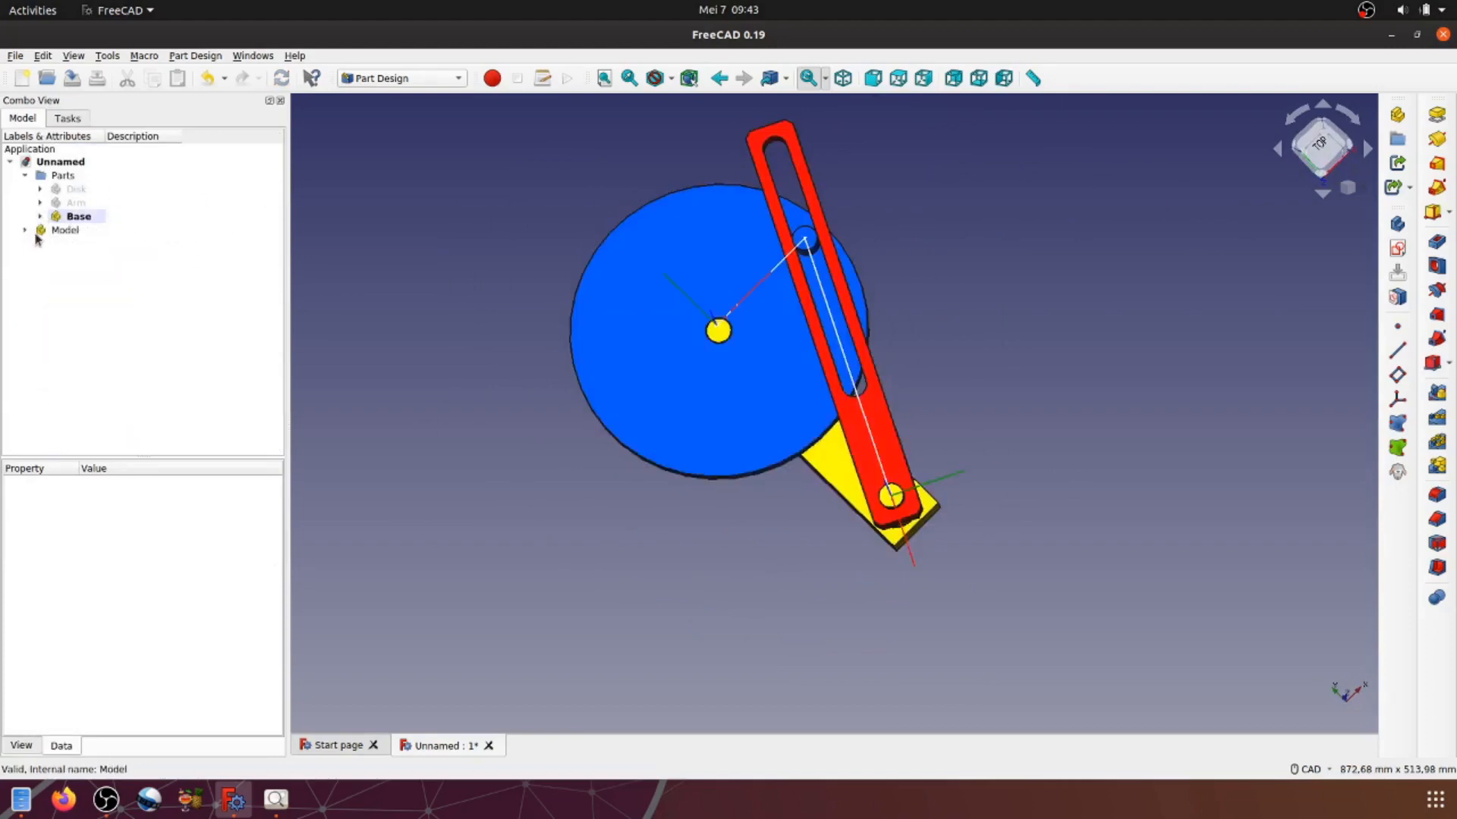
left_click(25, 232)
left_click(41, 354)
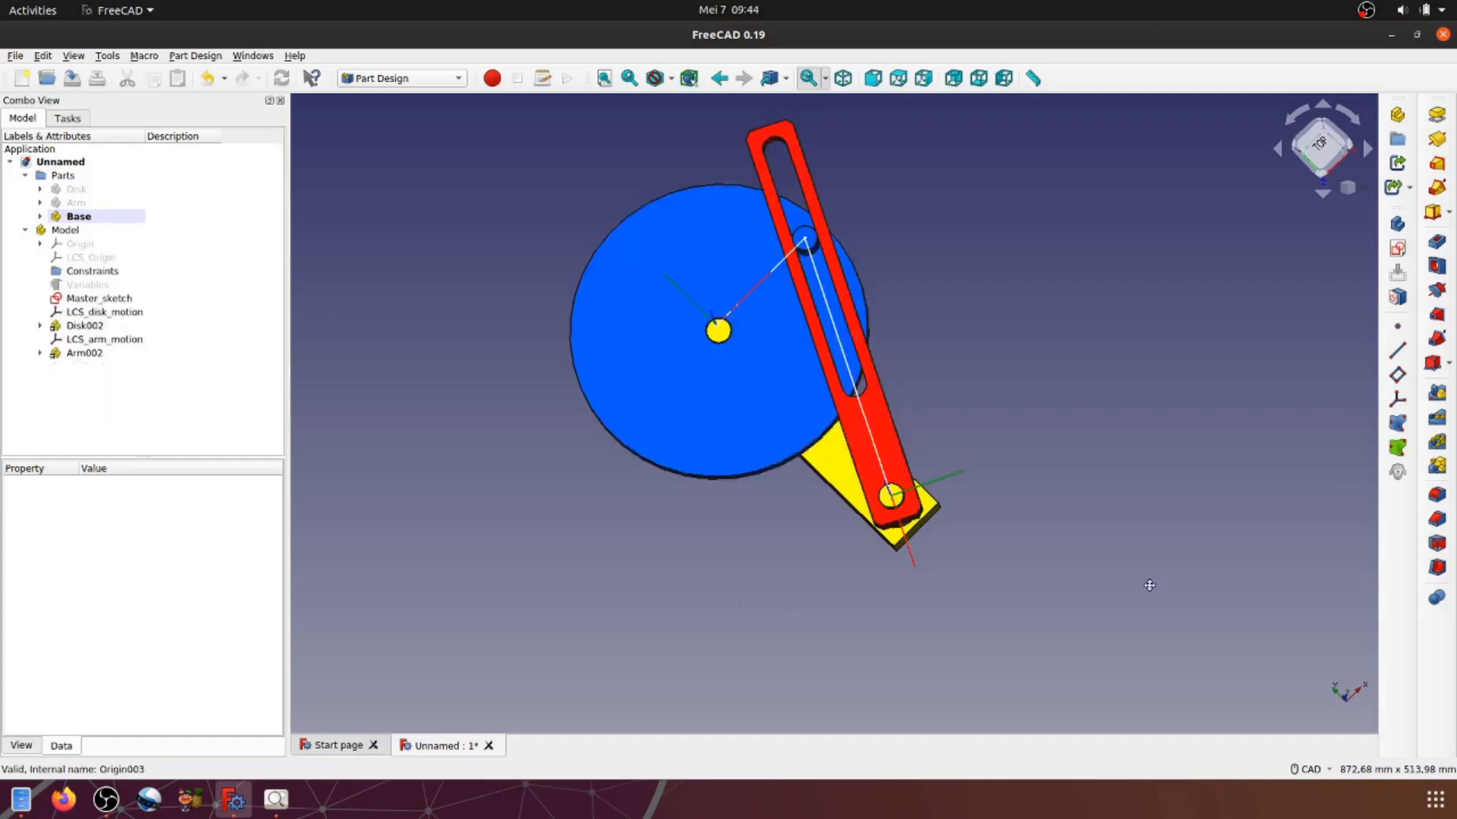
Step: Switch to the Assembly 4 workbench
scroll(1149, 585, "up", 2)
middle_click_drag(994, 406, 931, 556)
scroll(931, 556, "up", 1)
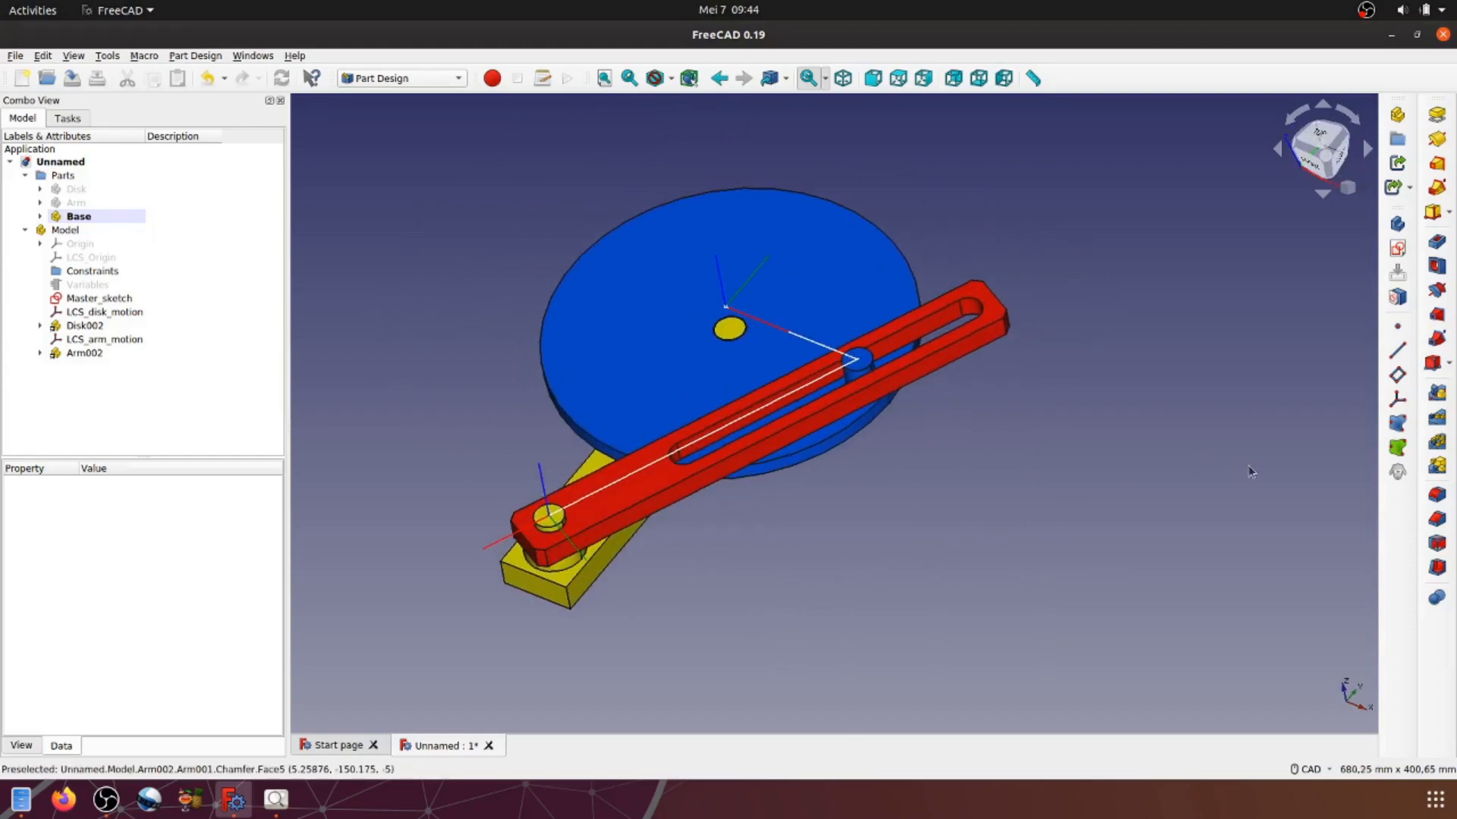
left_click(457, 78)
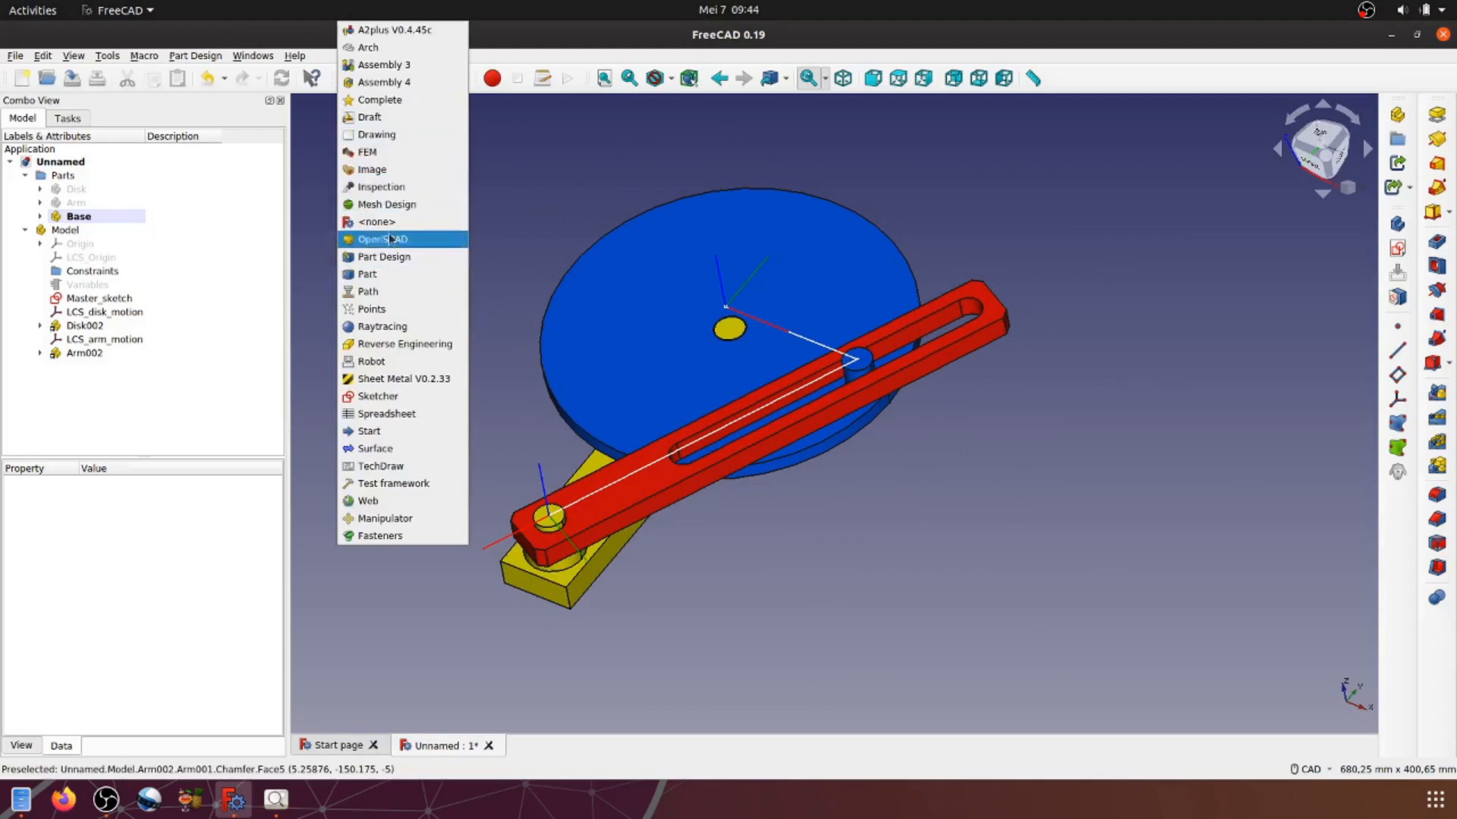
left_click(390, 88)
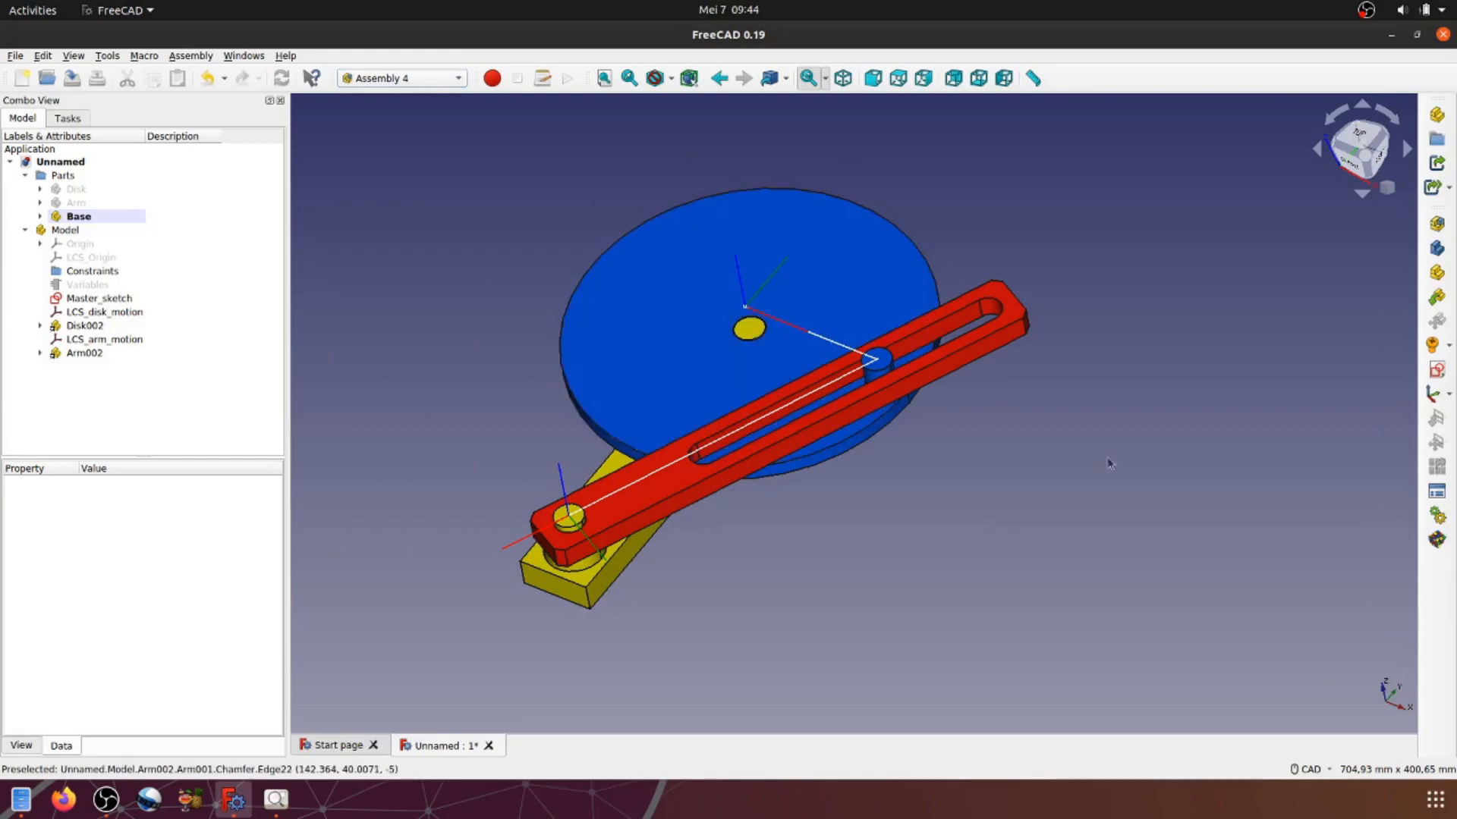
Step: Animate the assembly through the Angle_disk variable with a range from 45 to 3600
left_click(843, 79)
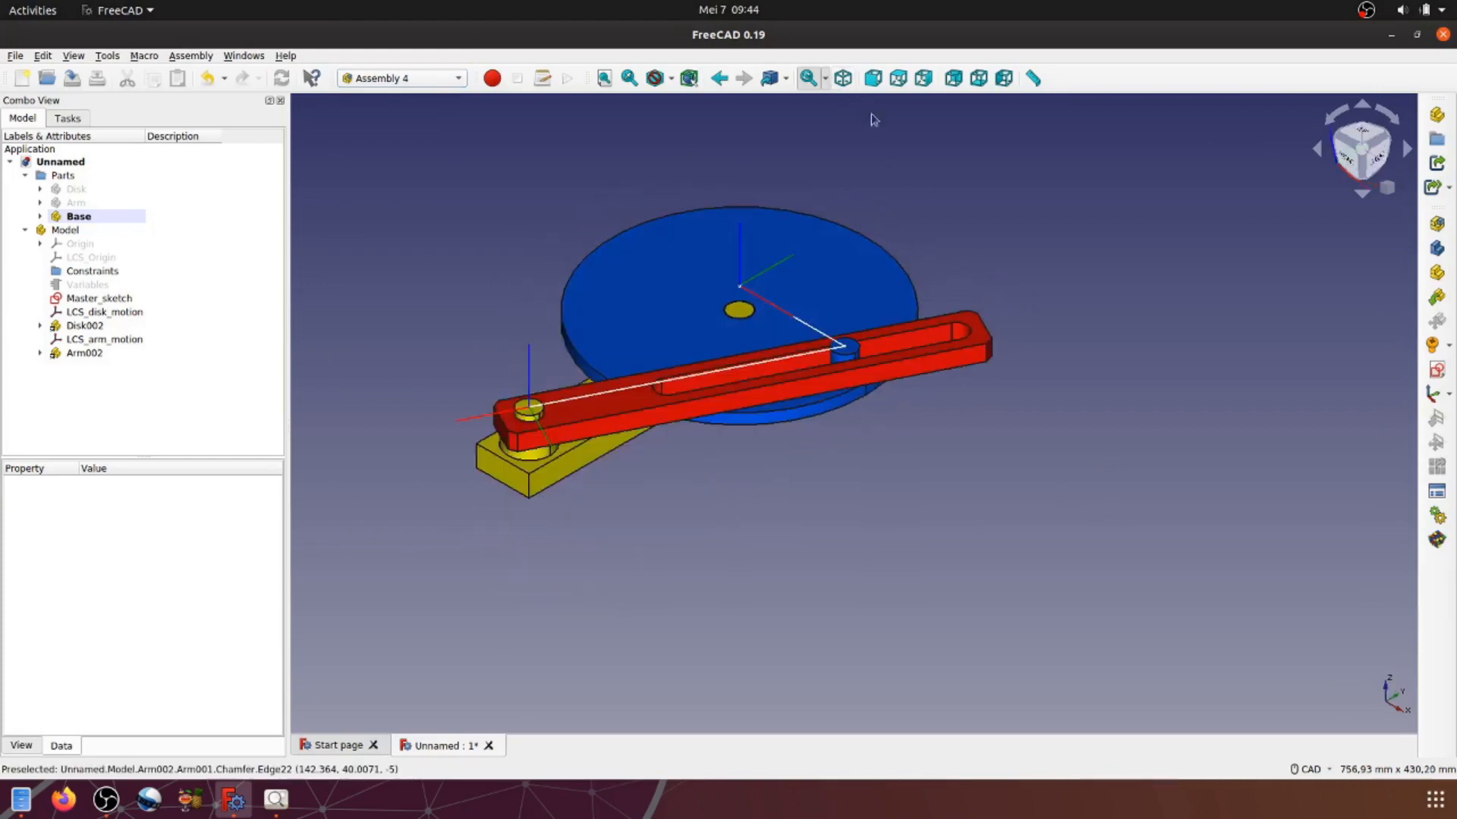
middle_click_drag(1093, 257, 1144, 296)
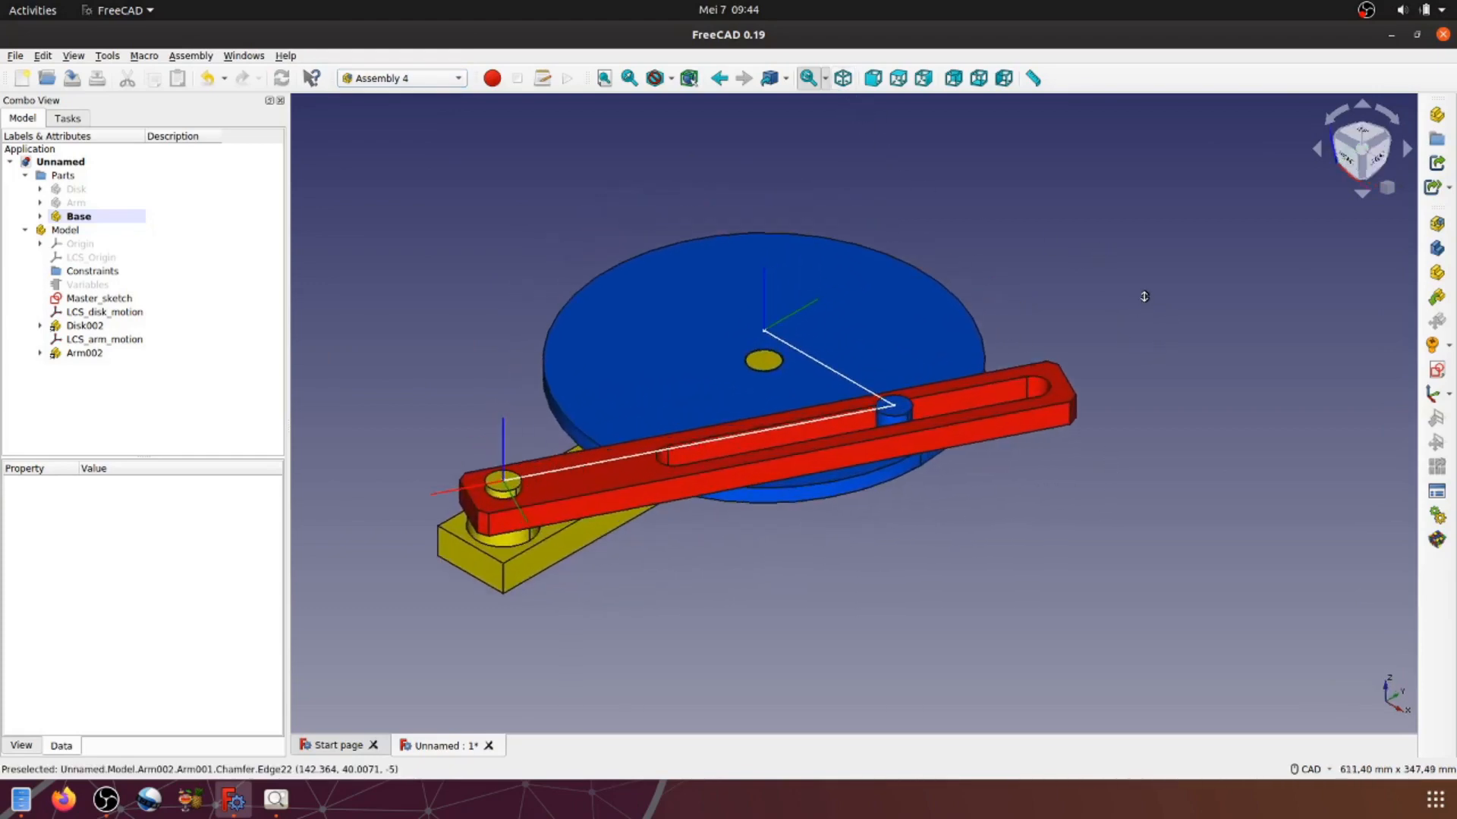
left_click(1436, 516)
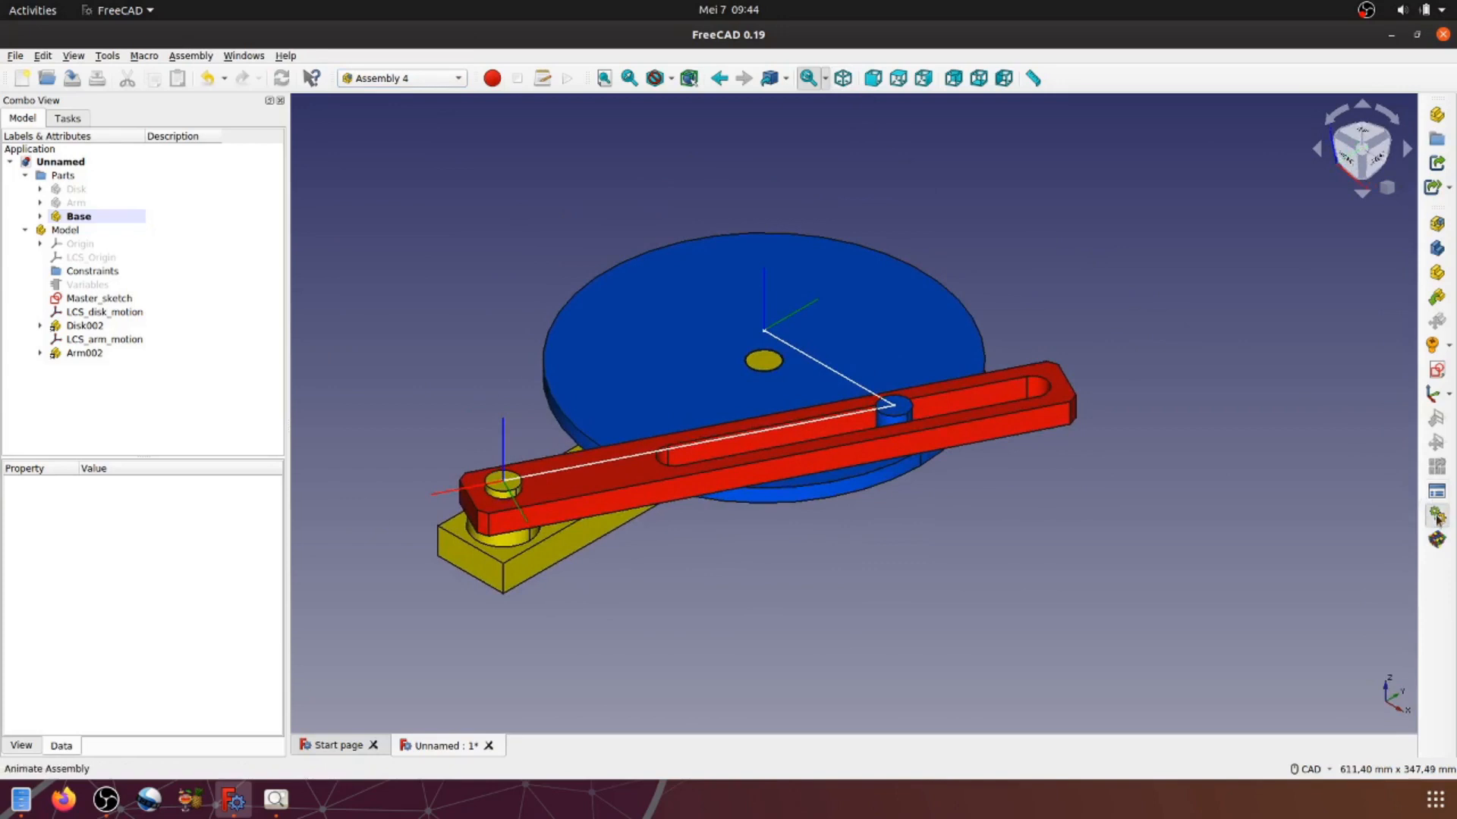
left_click_drag(1278, 302, 1287, 294)
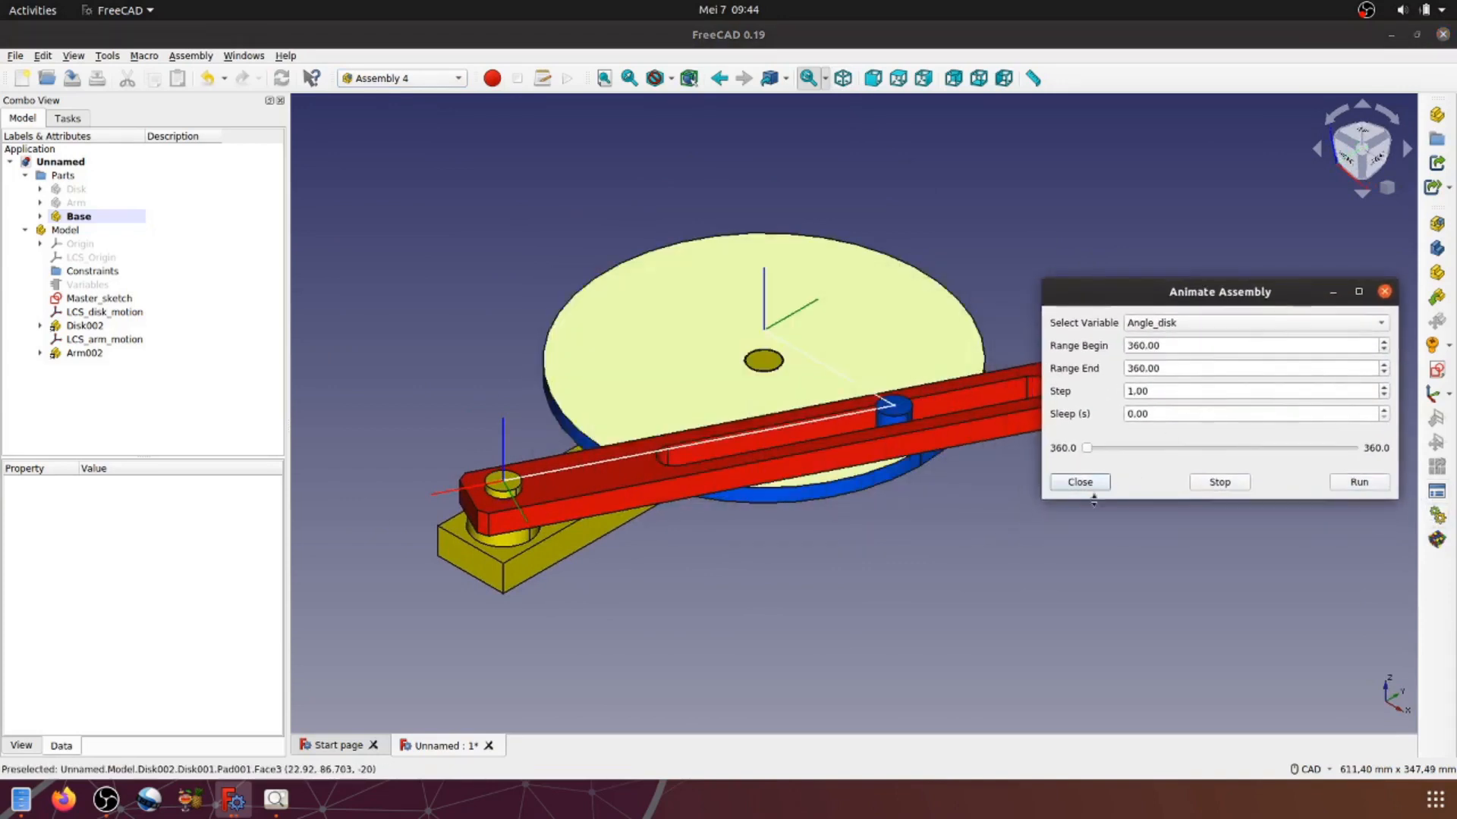
middle_click_drag(965, 563, 893, 548)
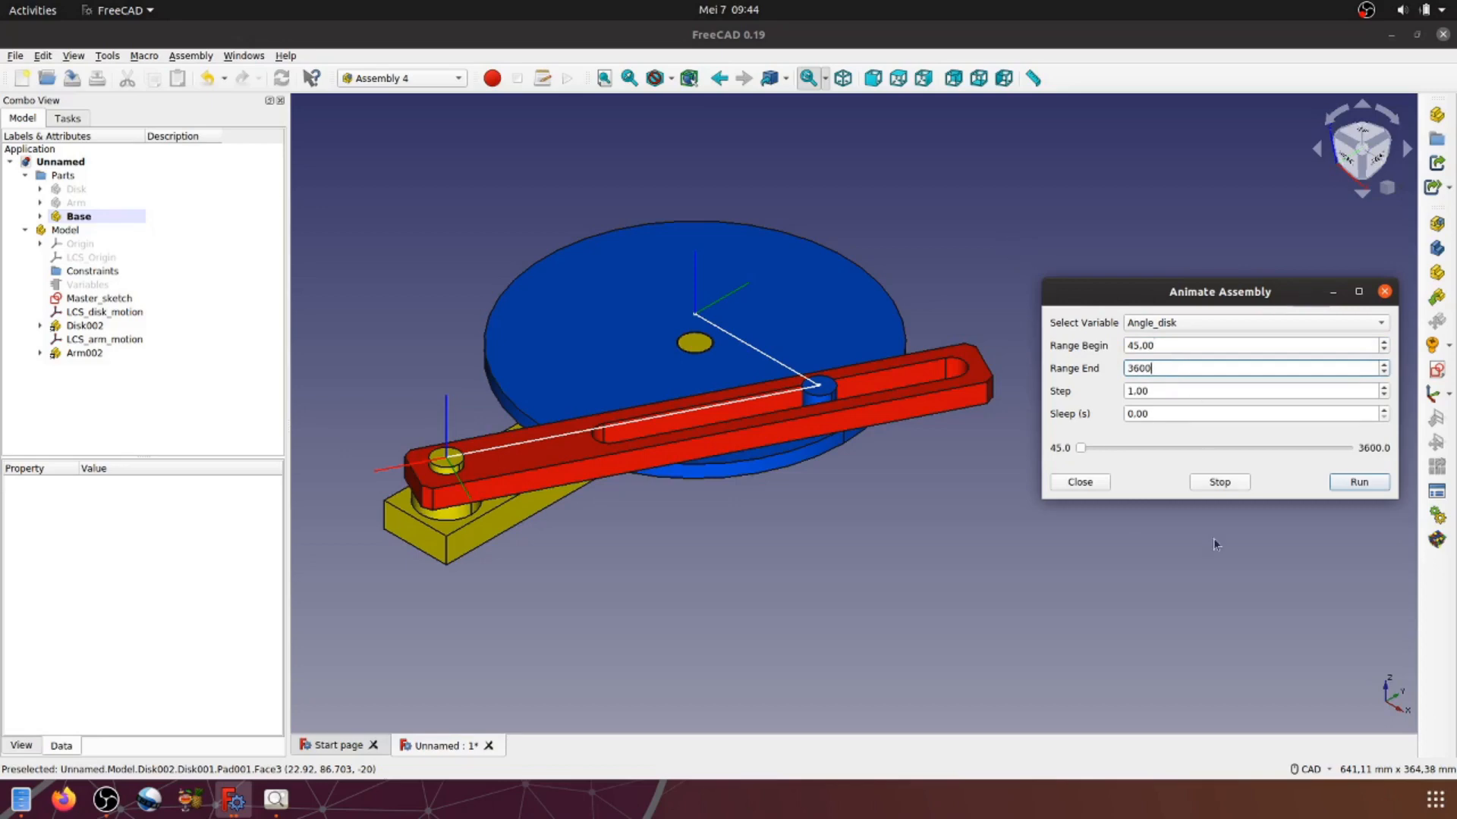
left_click(1358, 483)
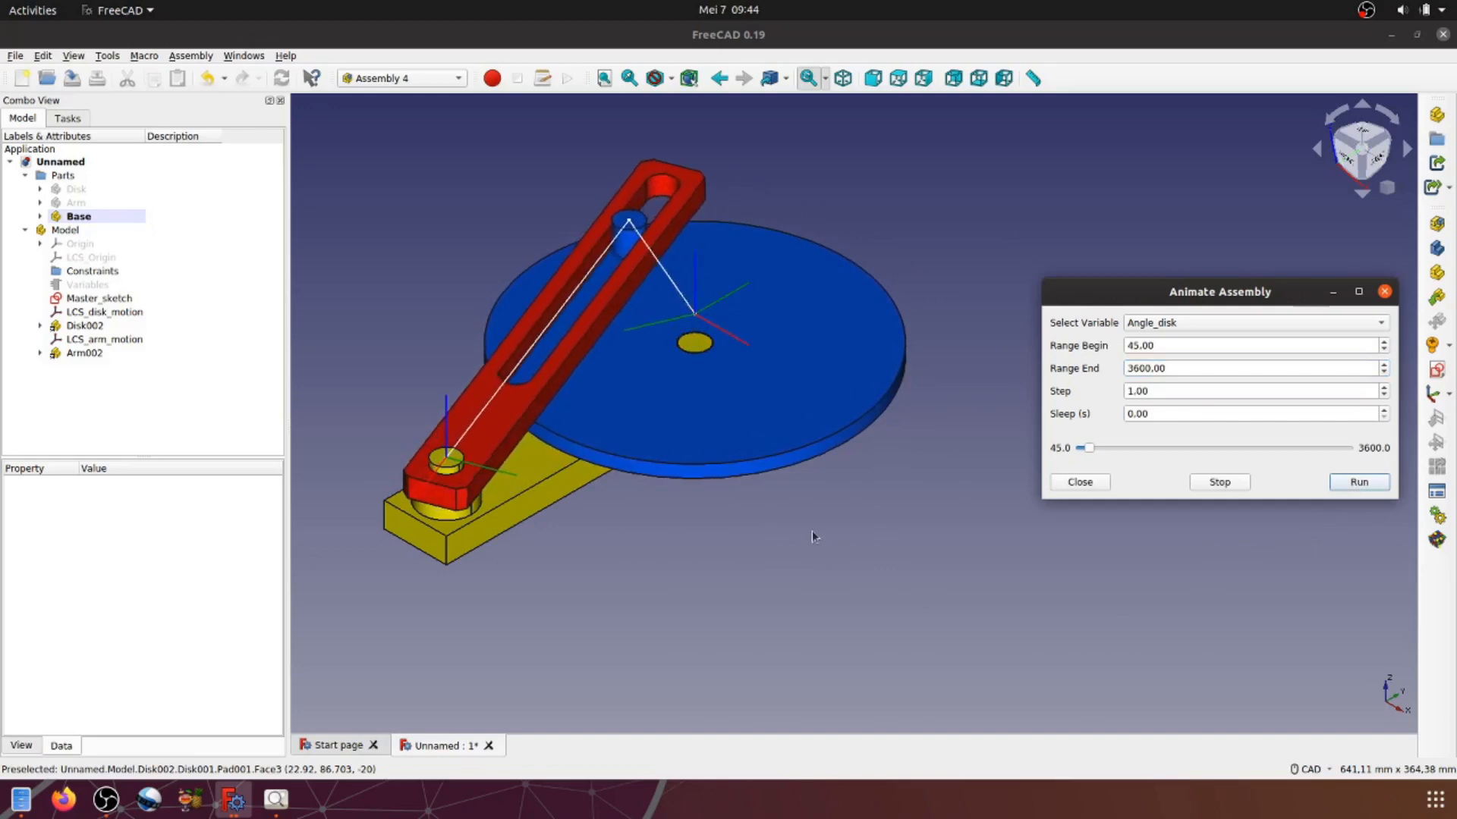
Step: Hide the LCS_disk_motion and LCS_arm_motion coordinate systems of the Model and LCS_0002 of the Base part, leaving the Base branch collapsed
middle_click_drag(812, 530, 616, 600)
middle_click_drag(774, 467, 791, 564)
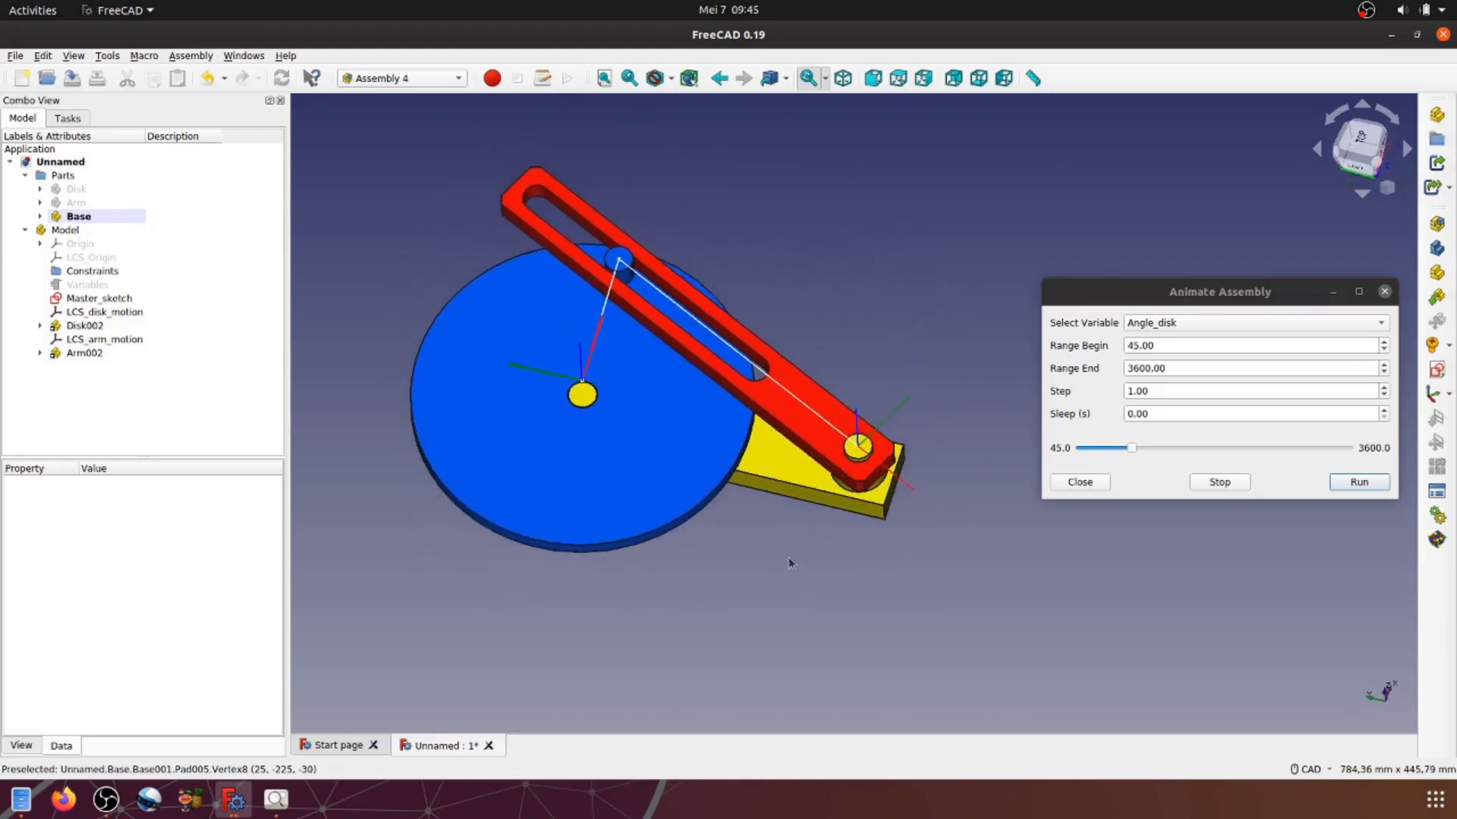
left_click(898, 78)
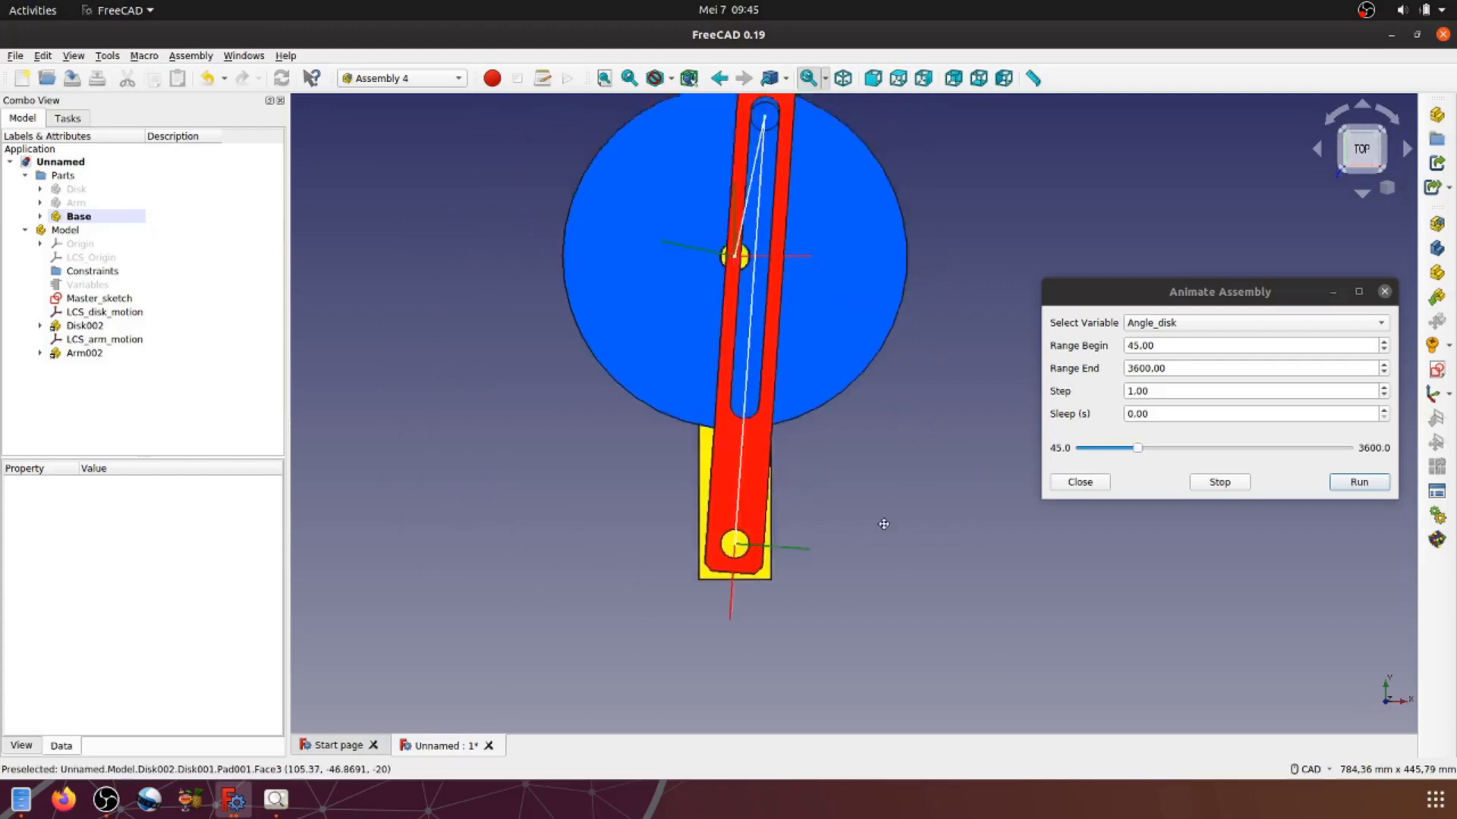
middle_click_drag(882, 529, 846, 540)
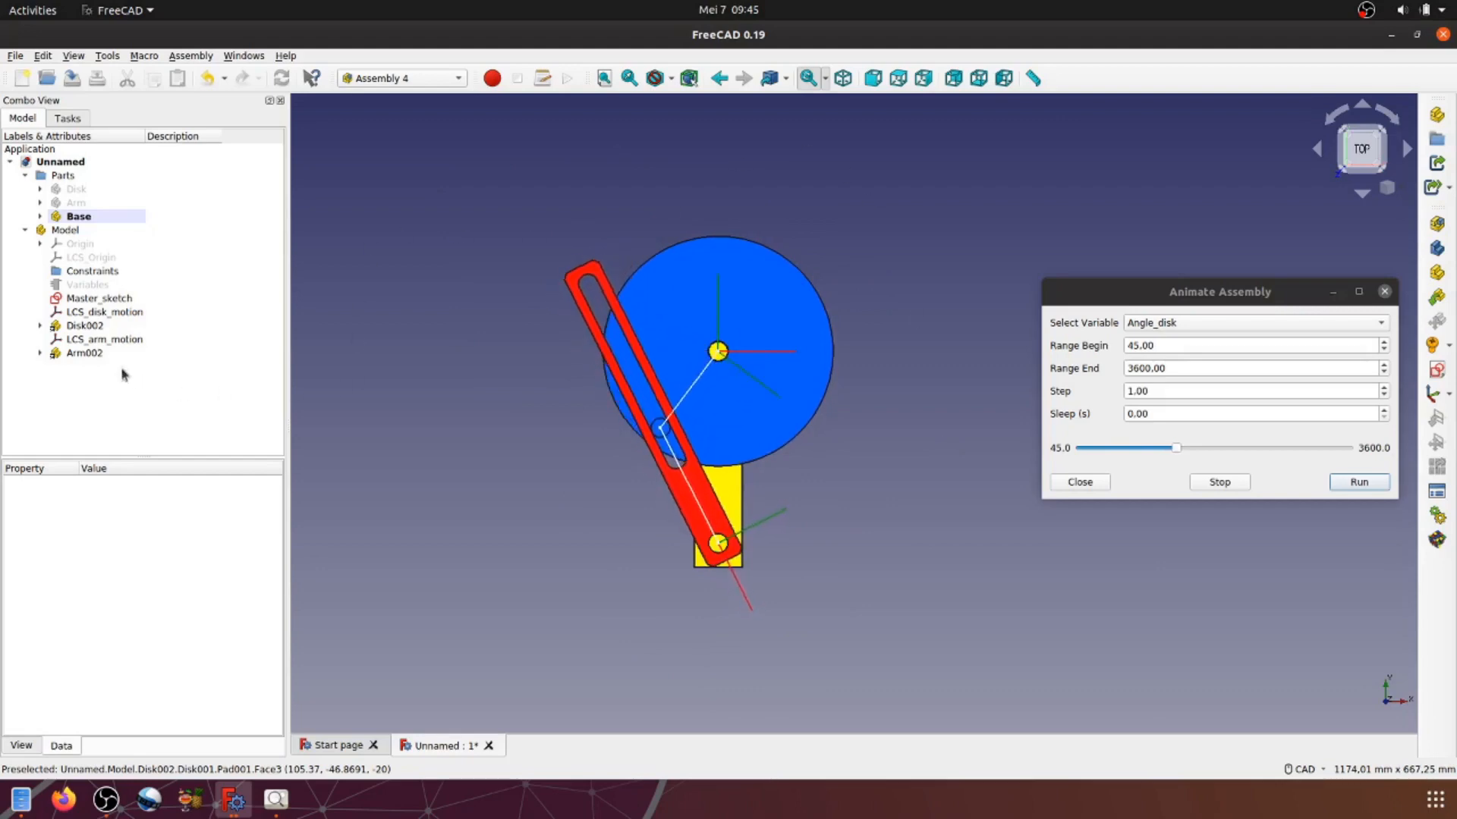
left_click(109, 313)
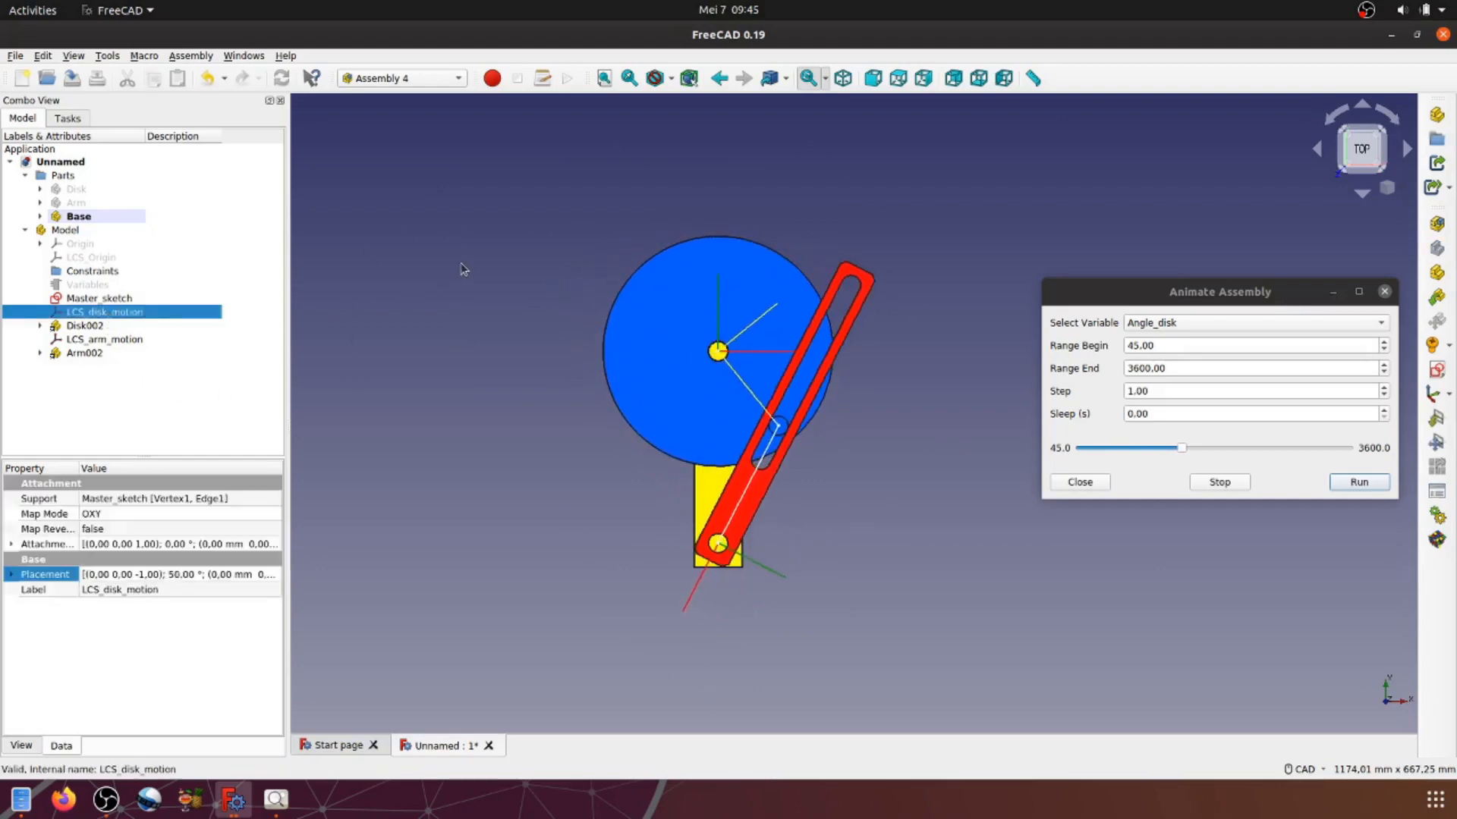
left_click(125, 341)
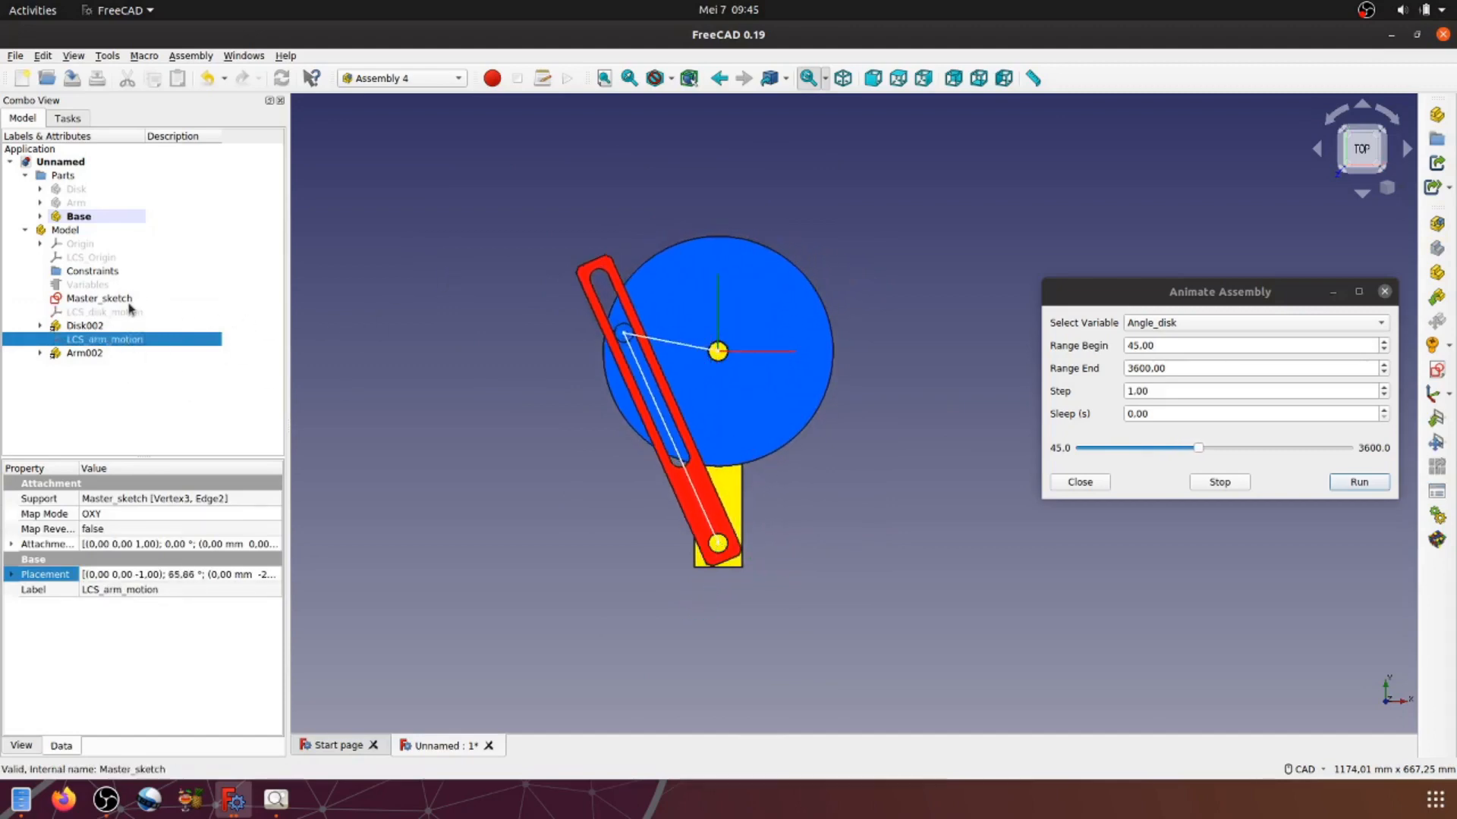
left_click(40, 216)
left_click(103, 244)
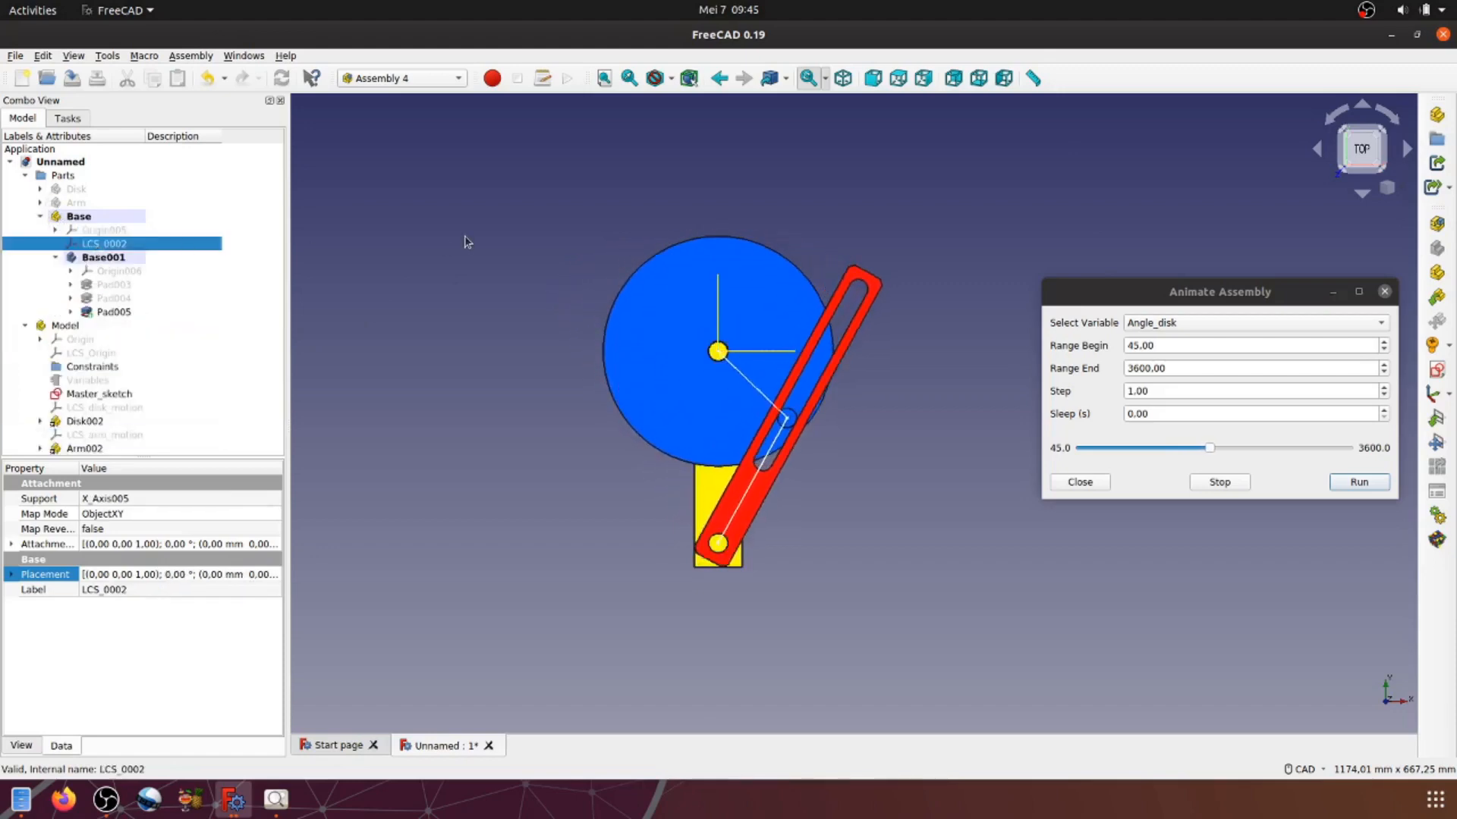
left_click(40, 217)
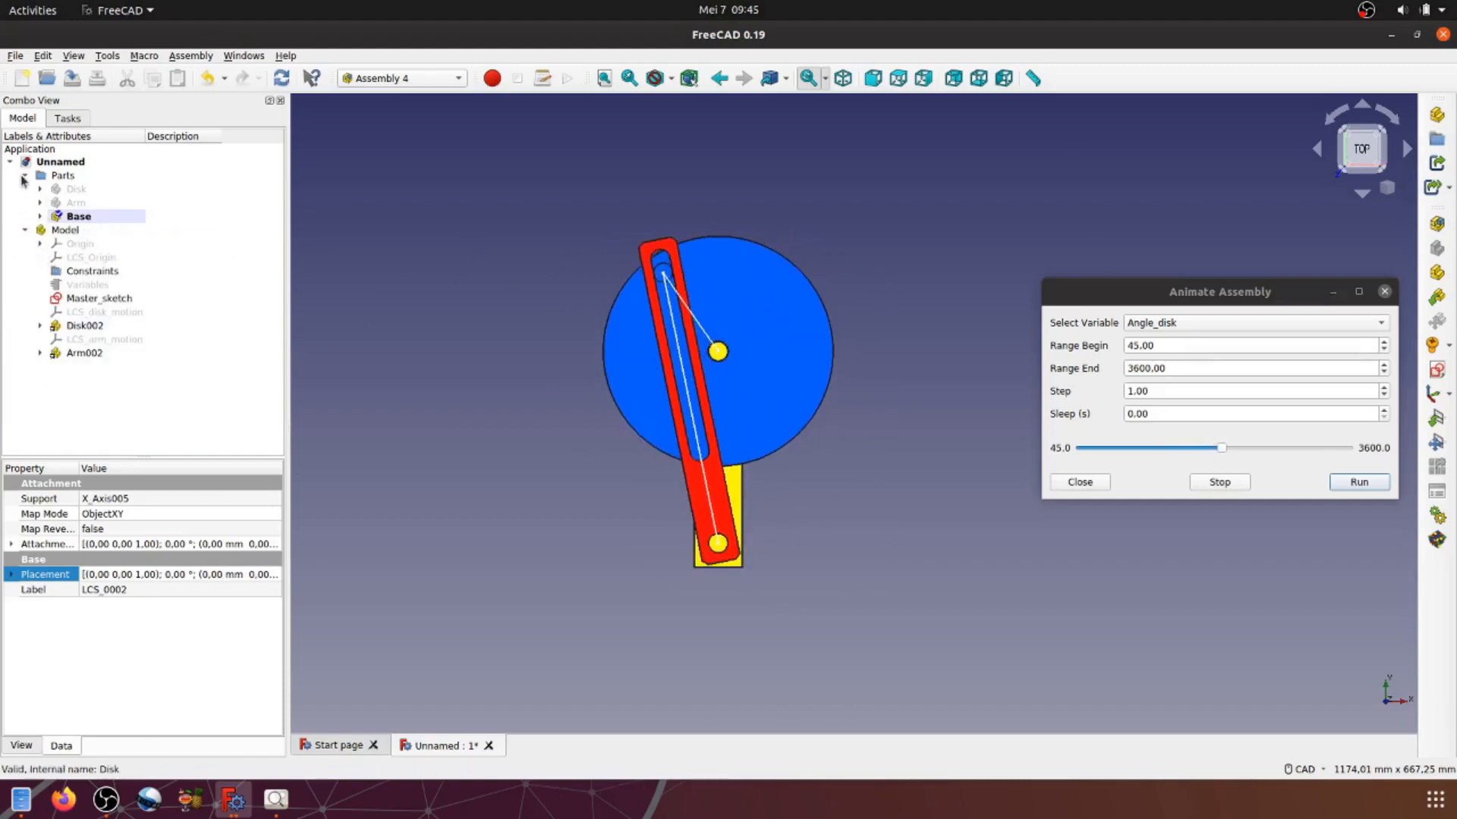
left_click(517, 502)
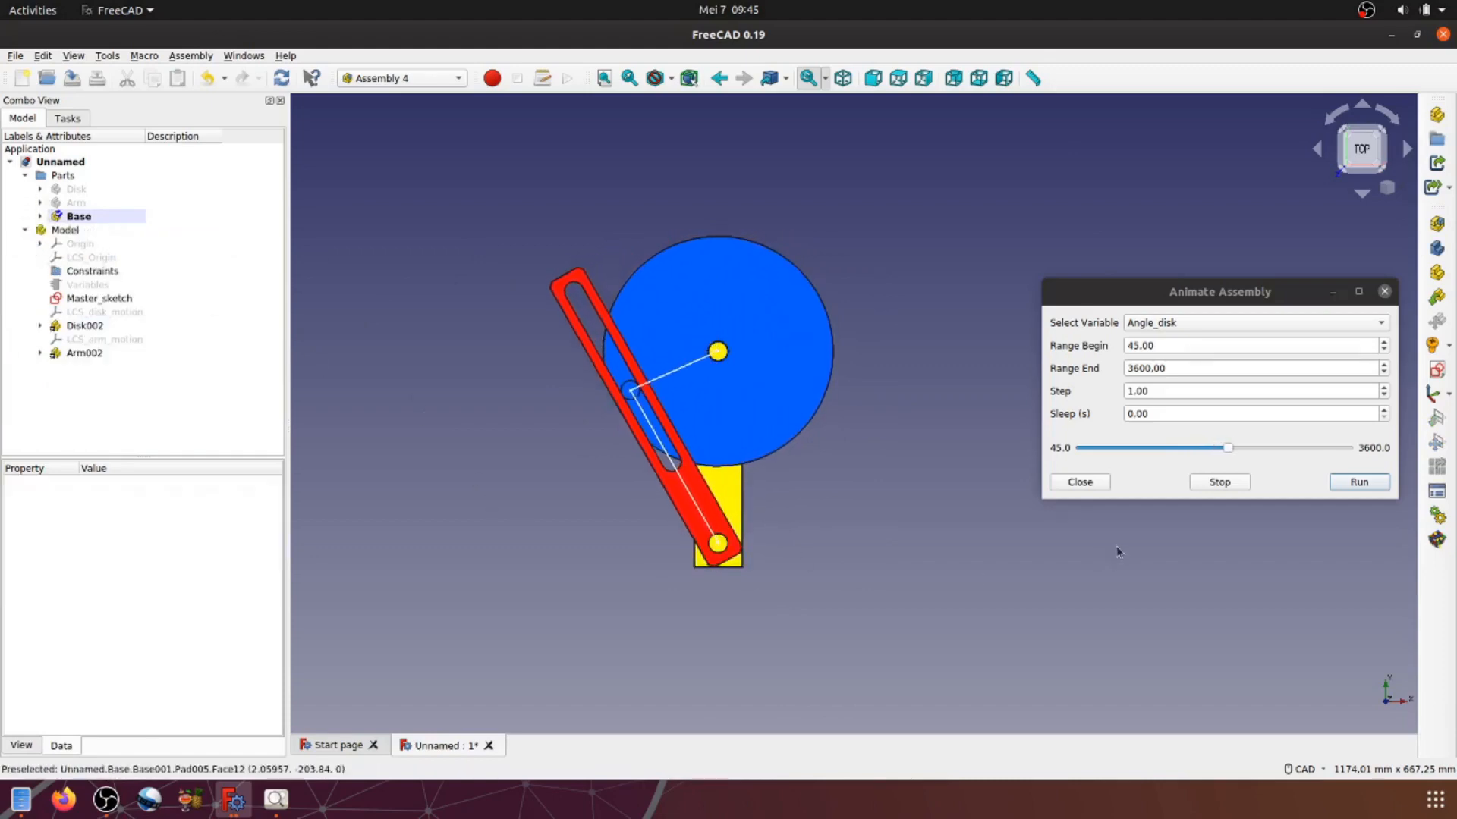
Step: Hide Master_sketch in the Model branch so that only the solid parts are shown in the isometric view
key("0")
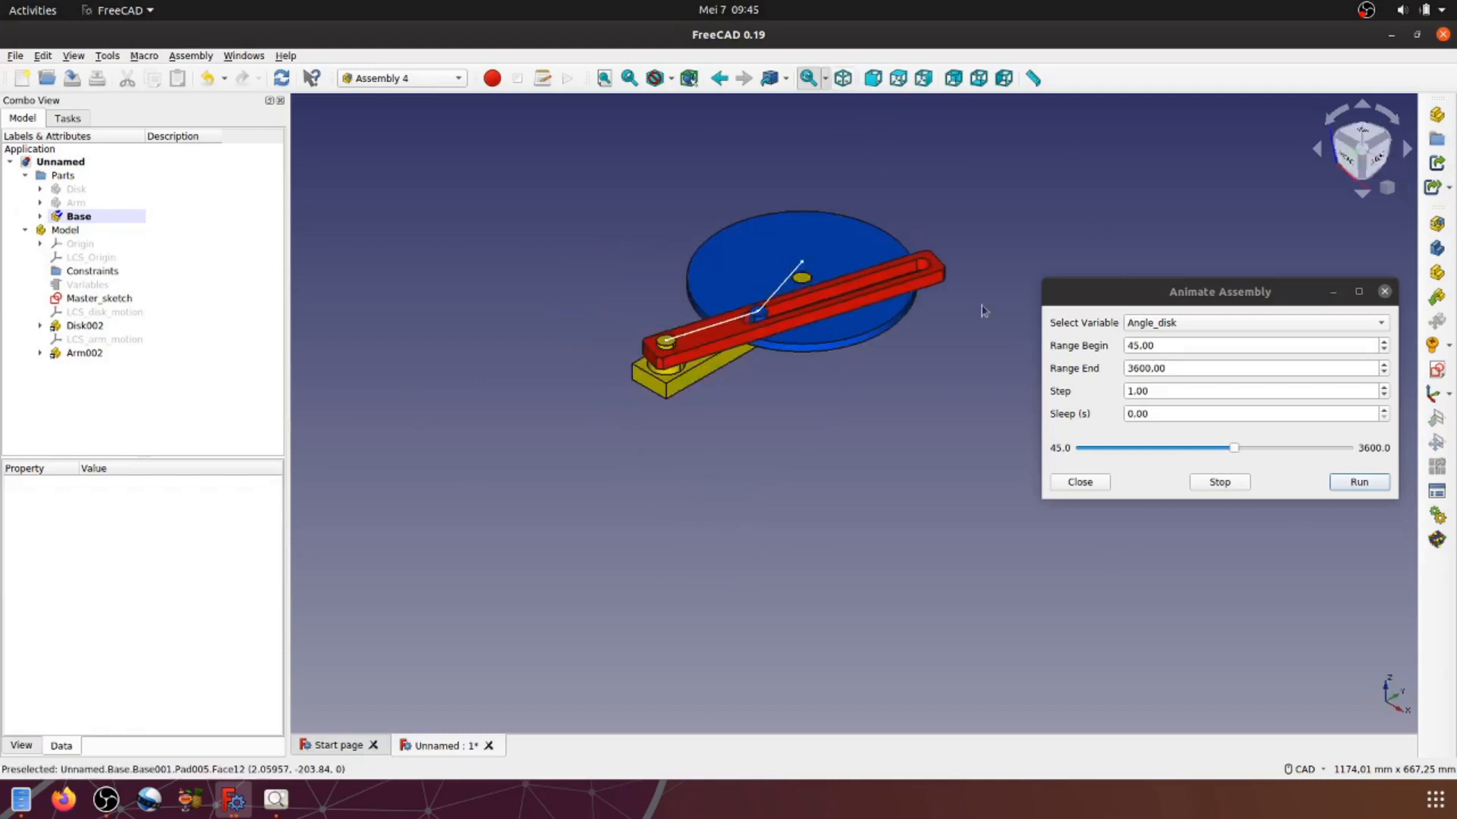
scroll(880, 489, "up", 3)
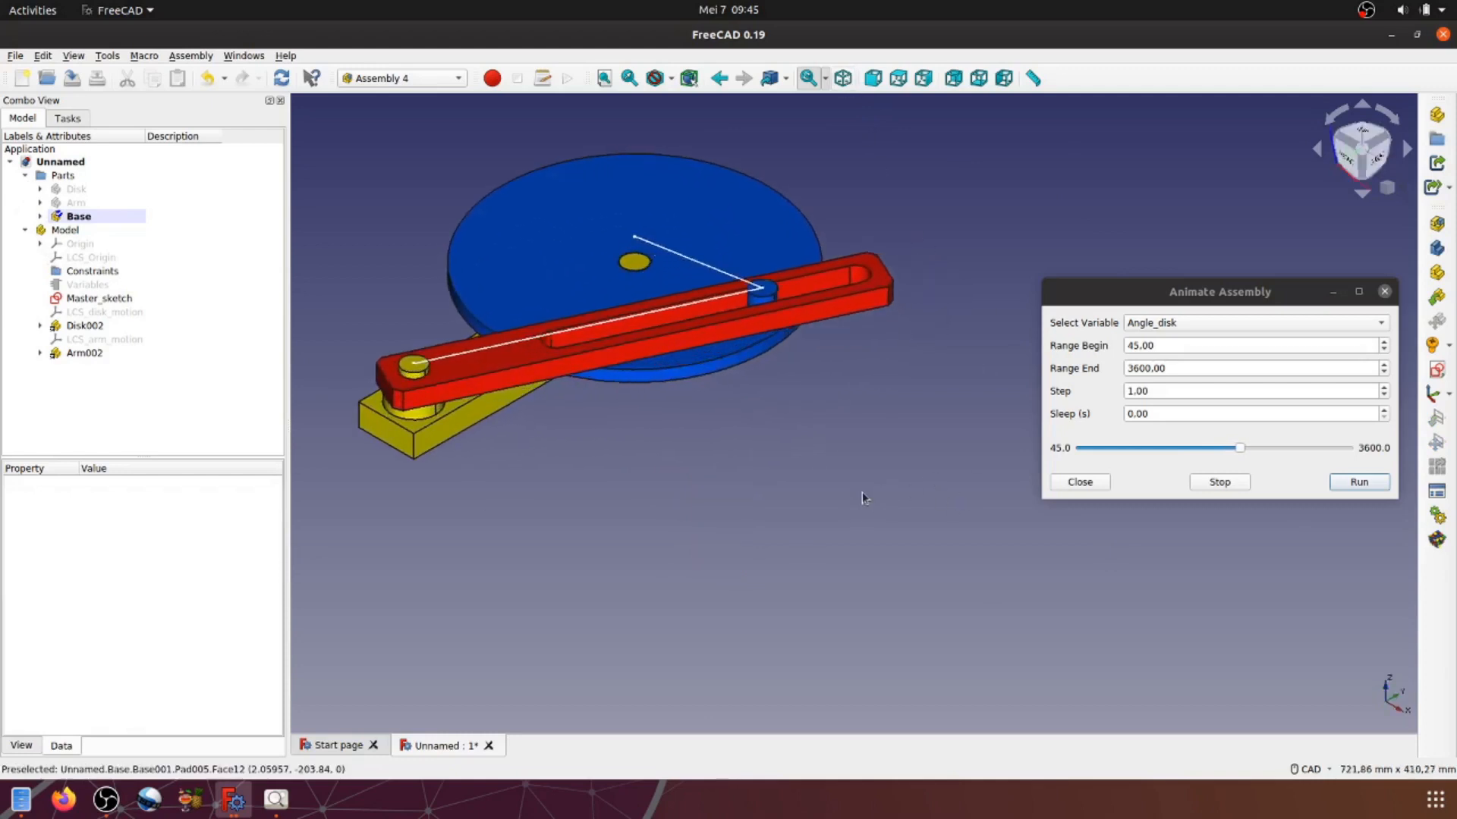
left_click(95, 300)
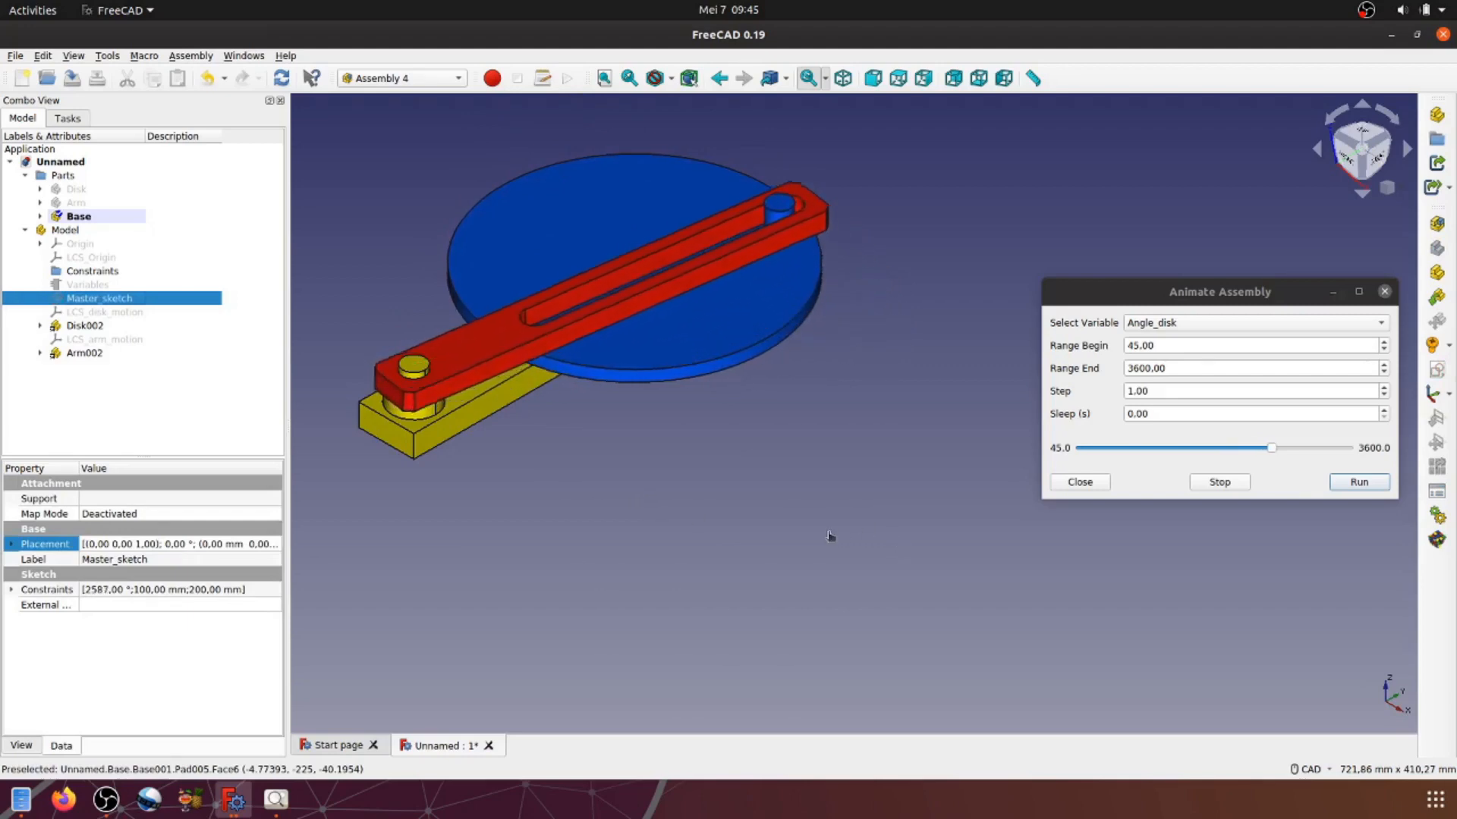
left_click(601, 527)
middle_click_drag(599, 523, 671, 549)
scroll(677, 557, "down", 3)
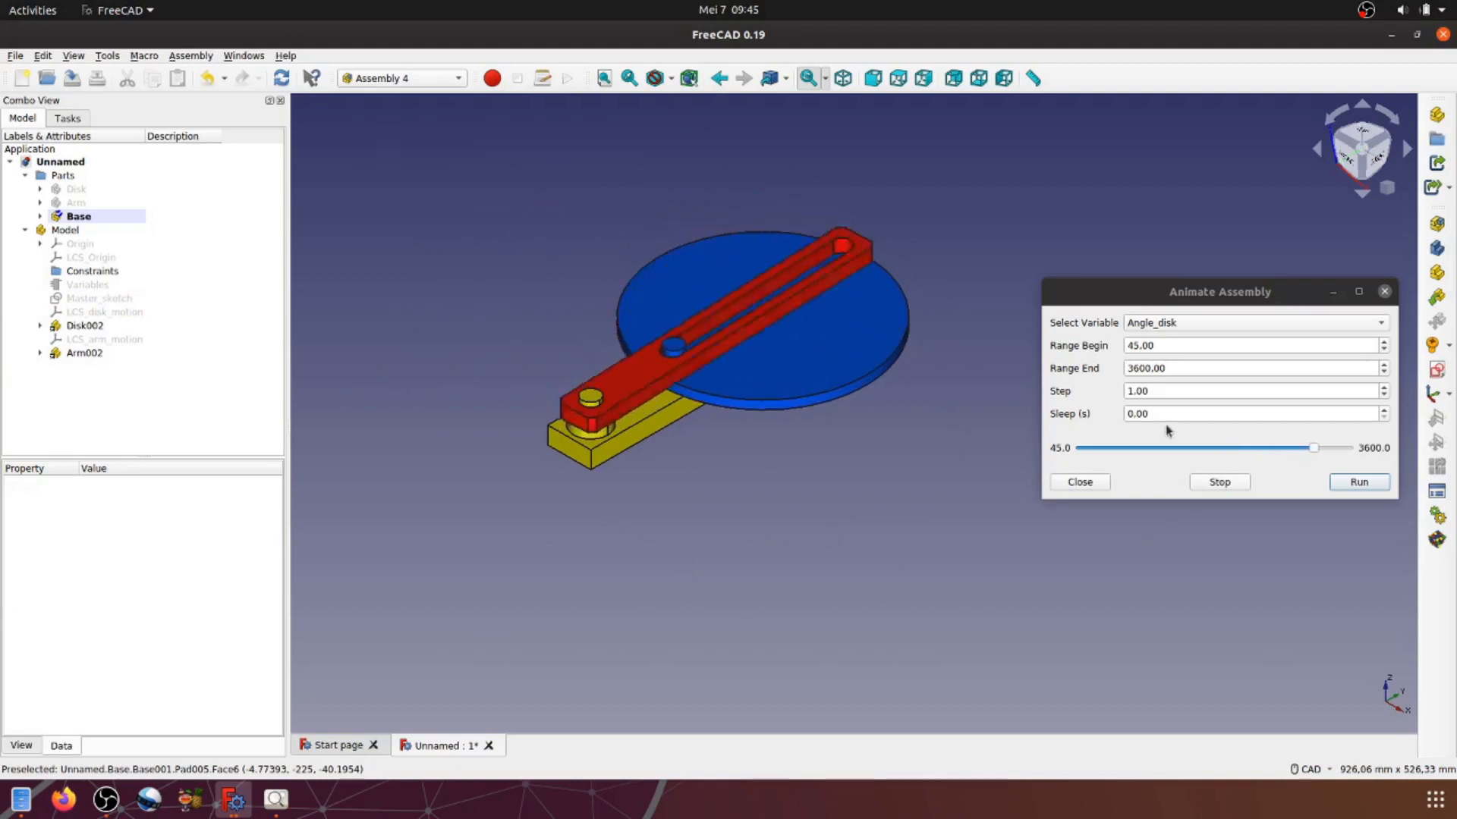
Step: Set the animation step to 0.5 and run the Angle_disk animation again
left_click(1155, 390)
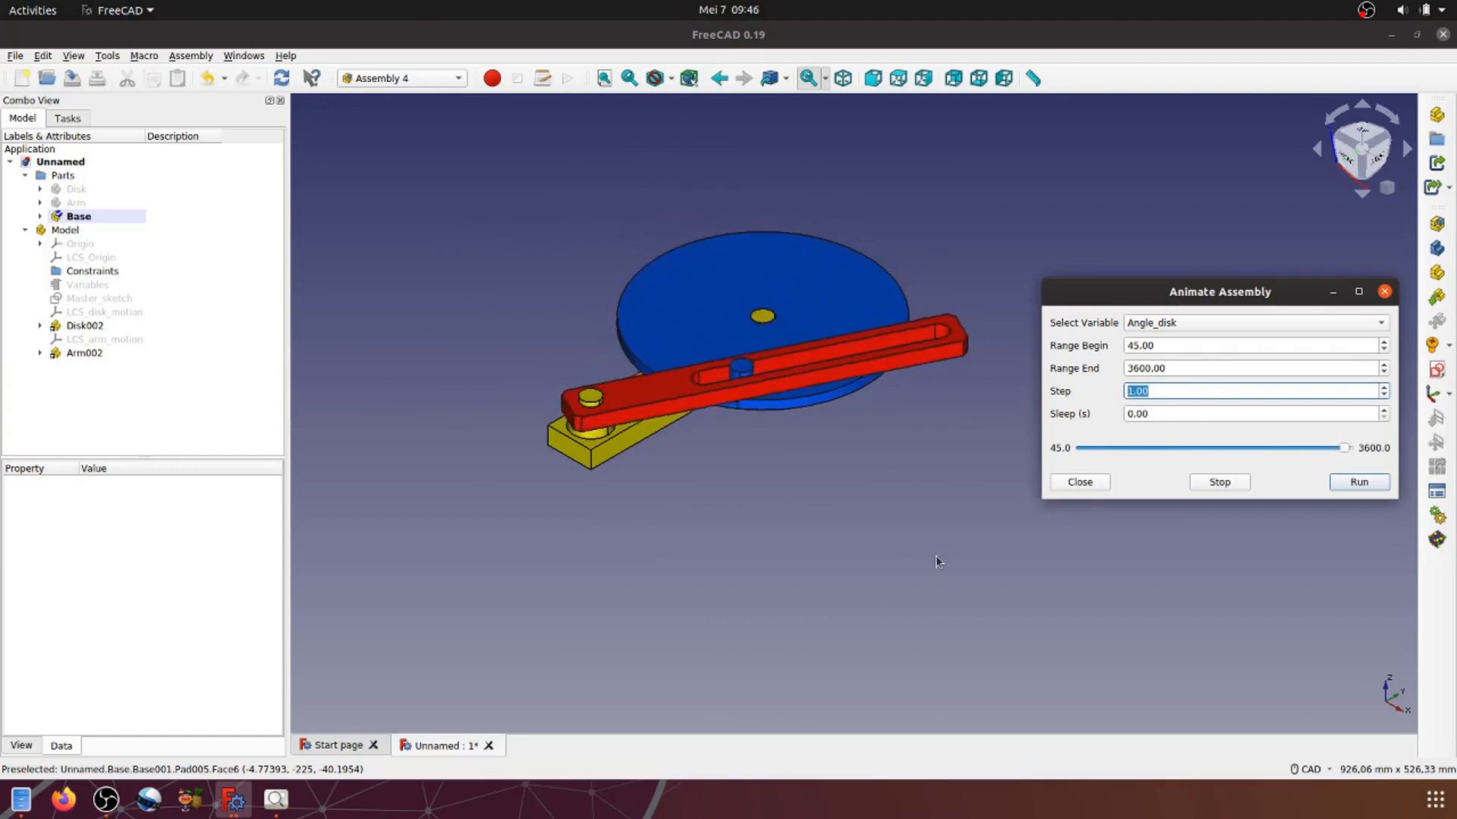
type("0.5")
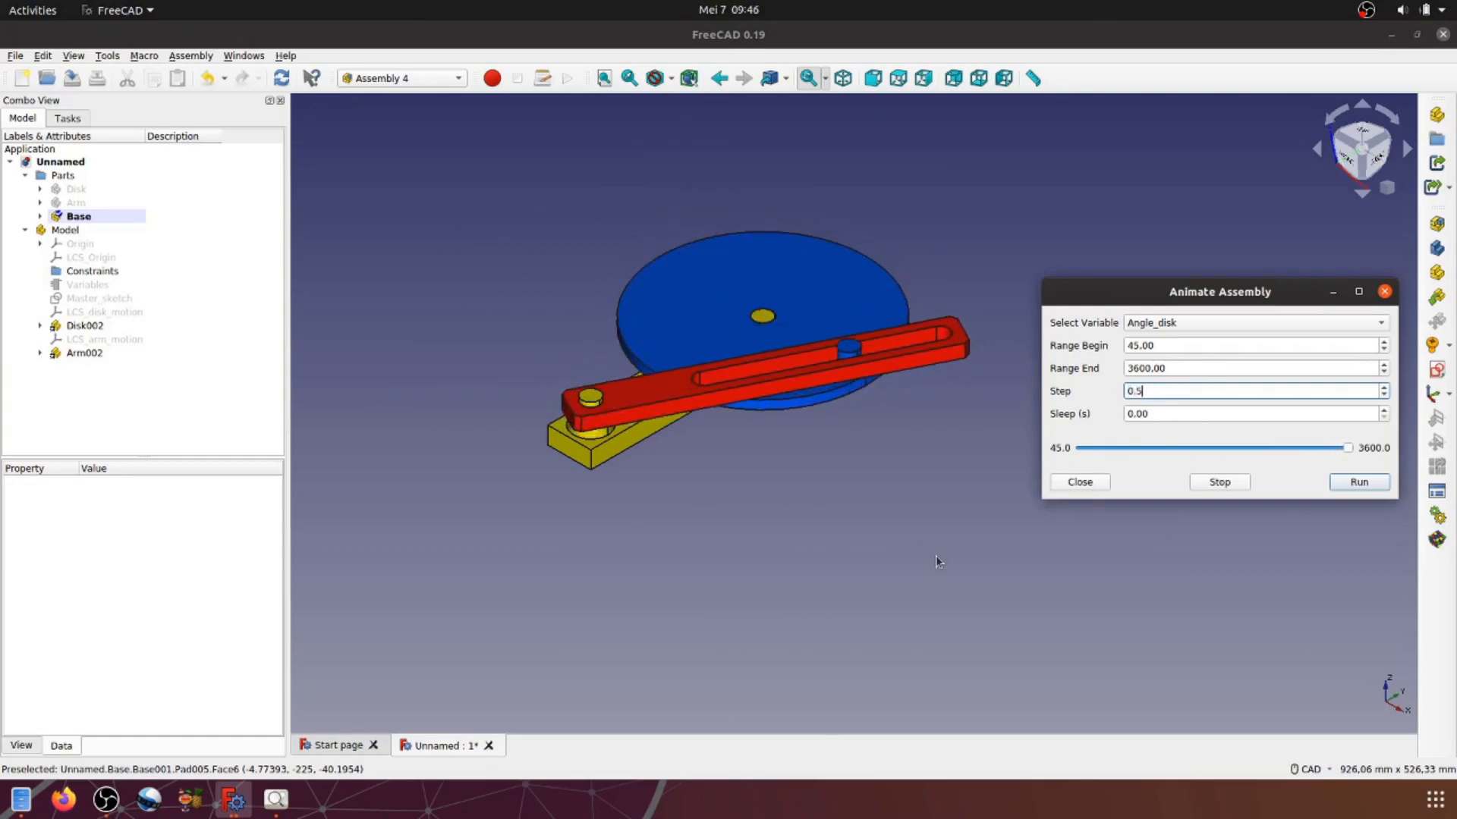
key("Return")
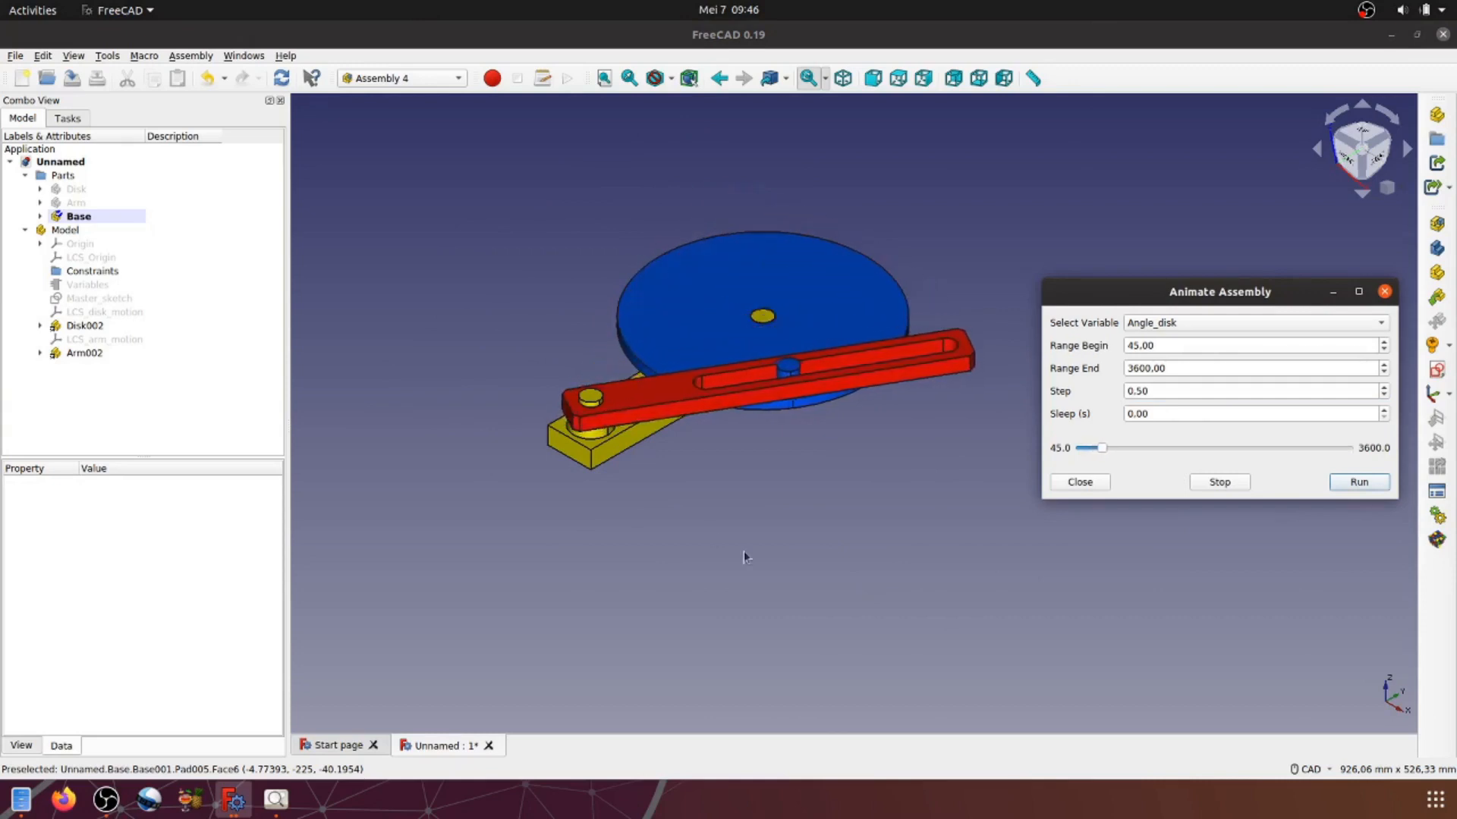
Step: Examine the running disk and slotted arm motion from above, at oblique angles and close up in isometric view
middle_click_drag(743, 551, 817, 467)
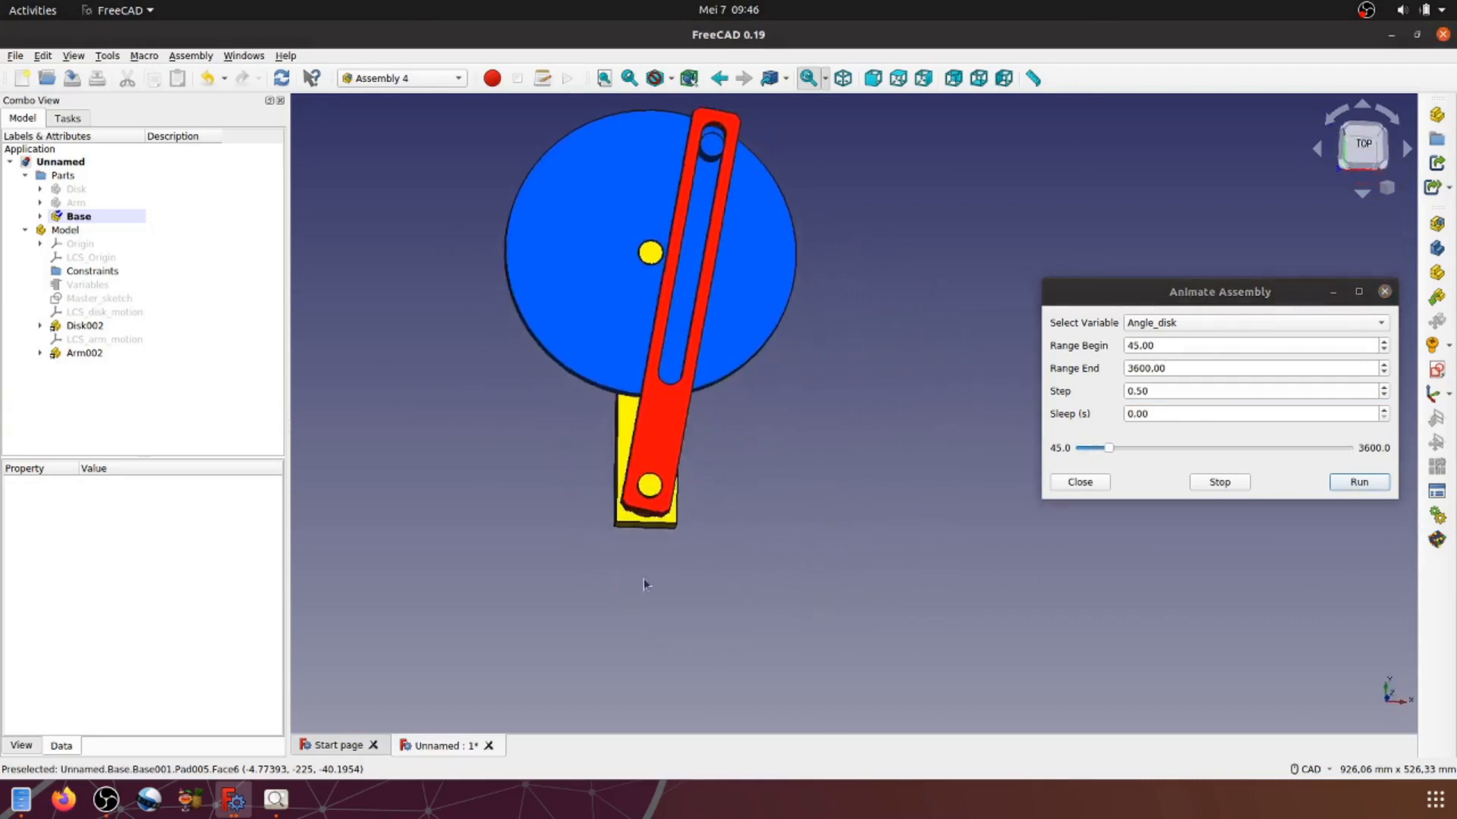
middle_click_drag(643, 584, 711, 591)
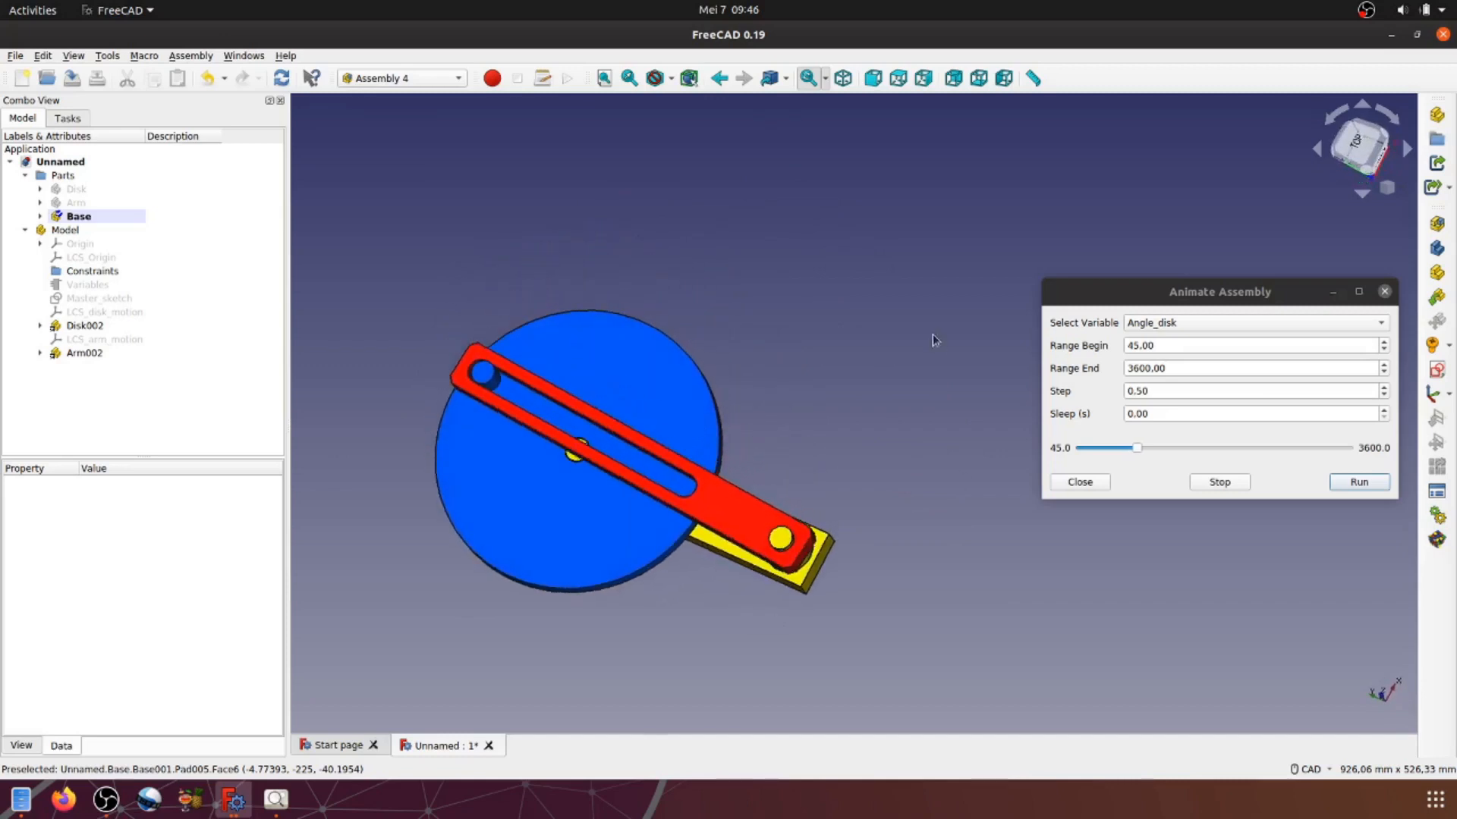
middle_click_drag(806, 284, 898, 386)
key("2")
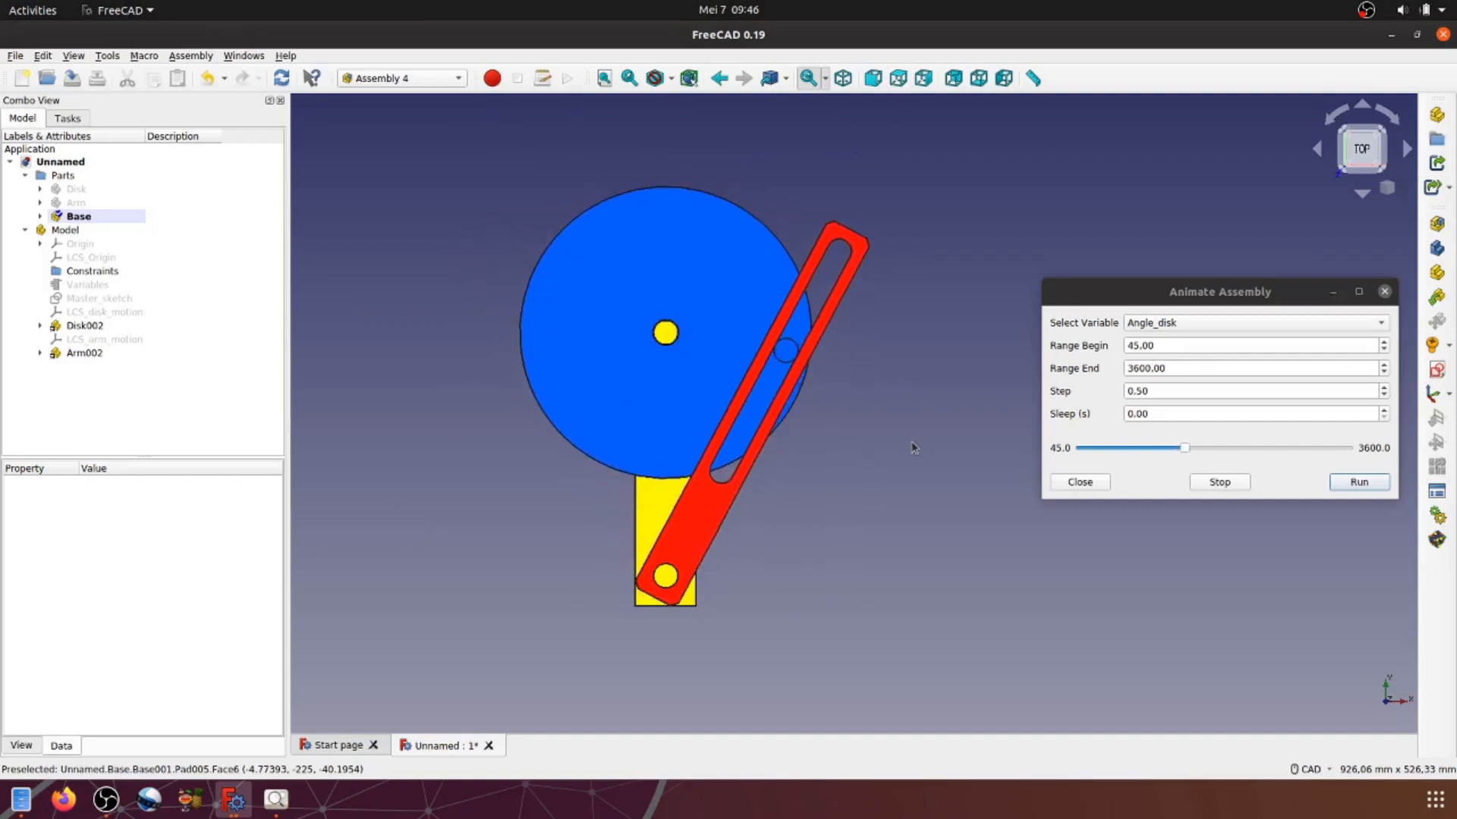
key("0")
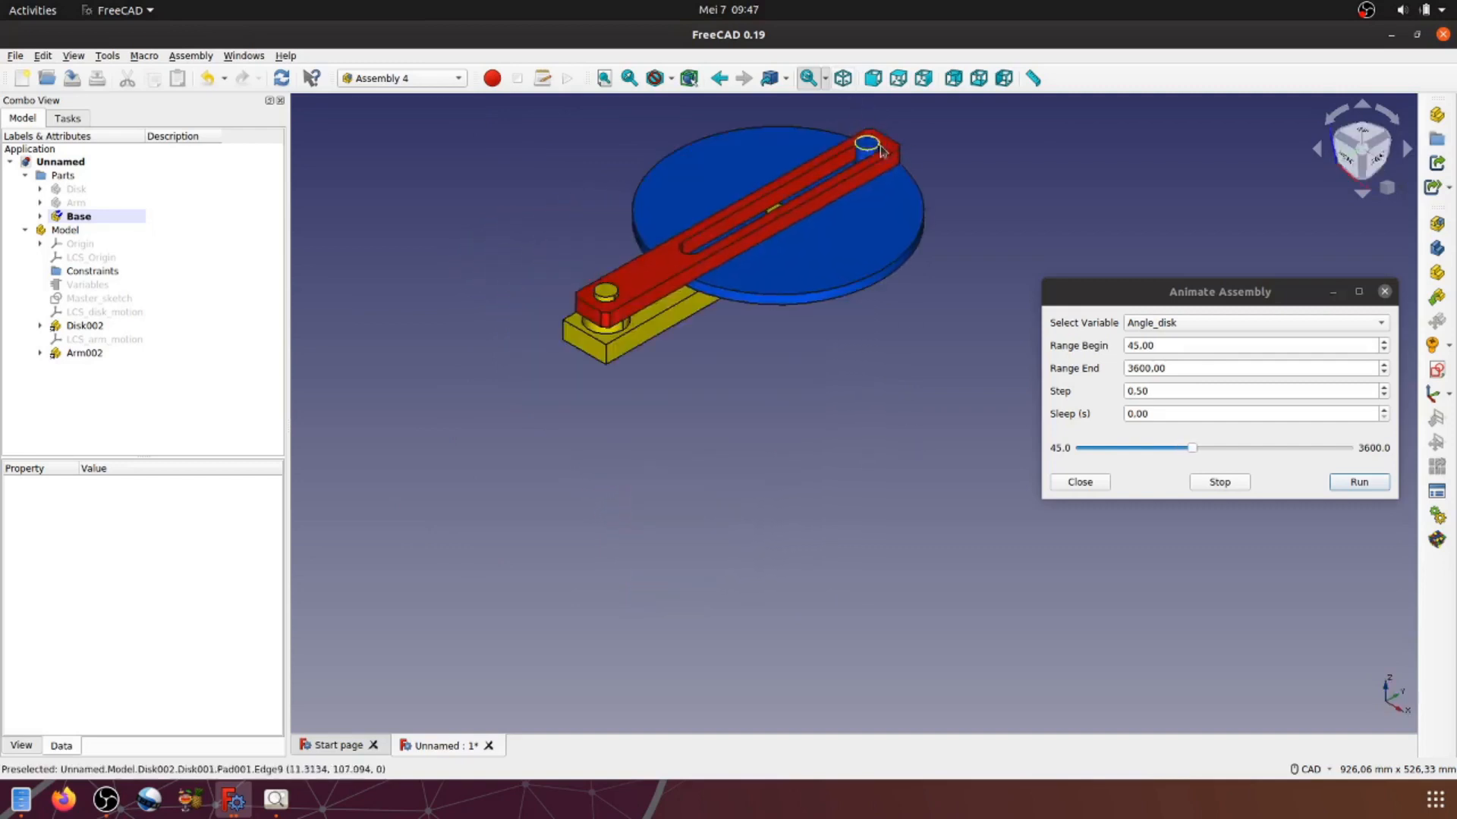
middle_click_drag(915, 401, 835, 523)
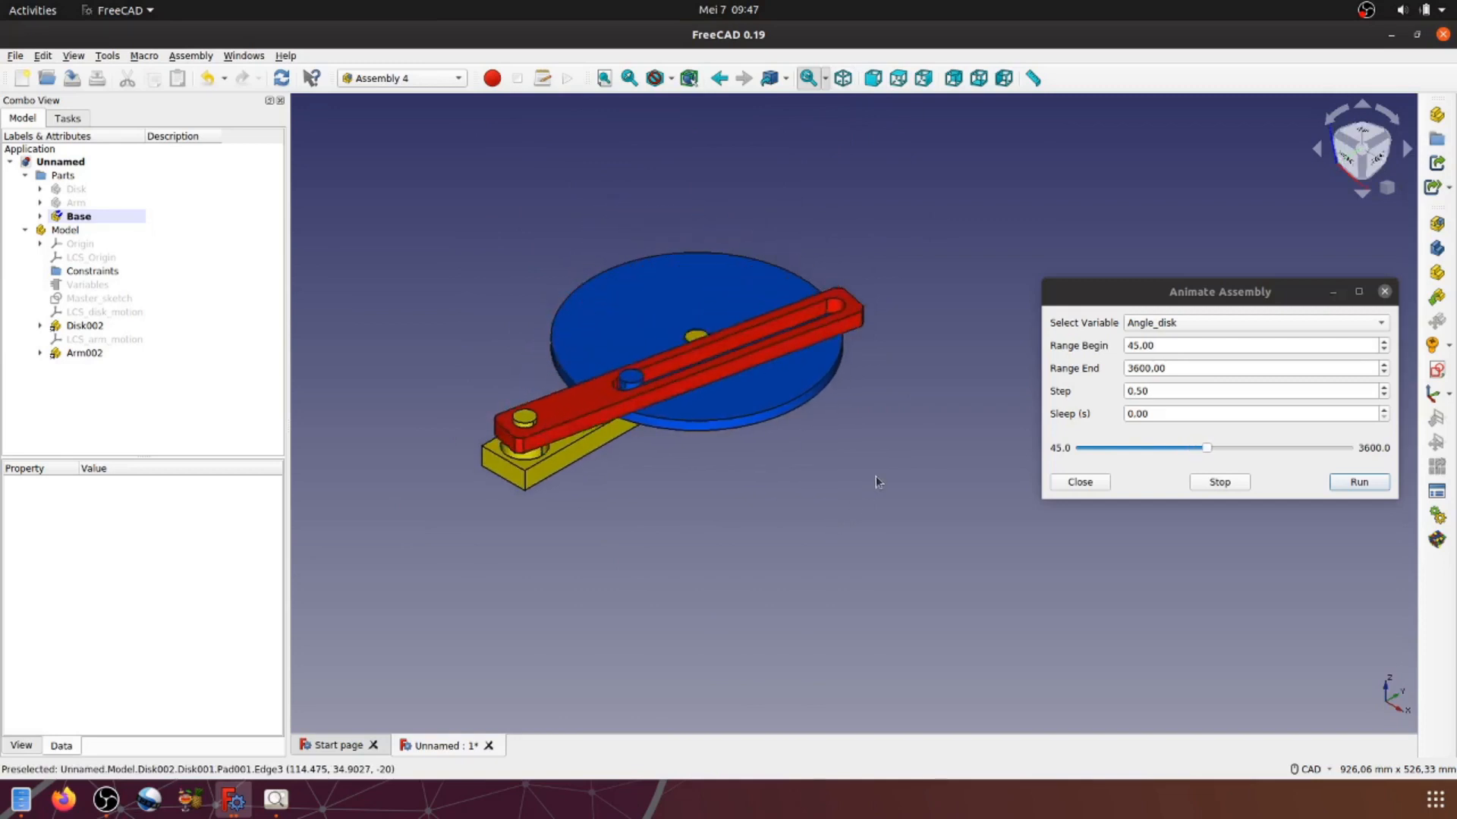
middle_click_drag(875, 477, 1008, 558)
scroll(886, 501, "up", 3)
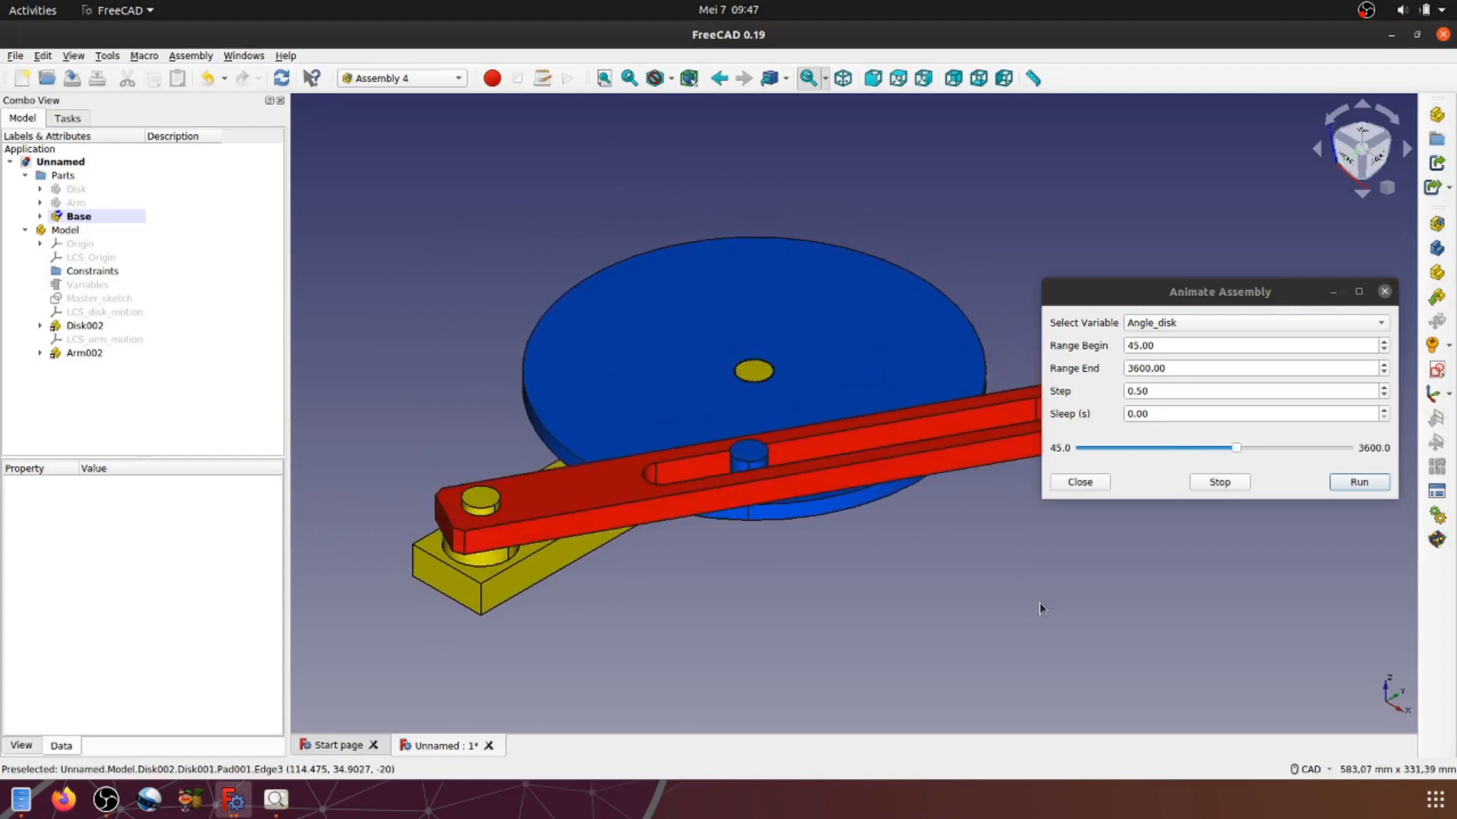
middle_click_drag(1040, 599, 999, 611)
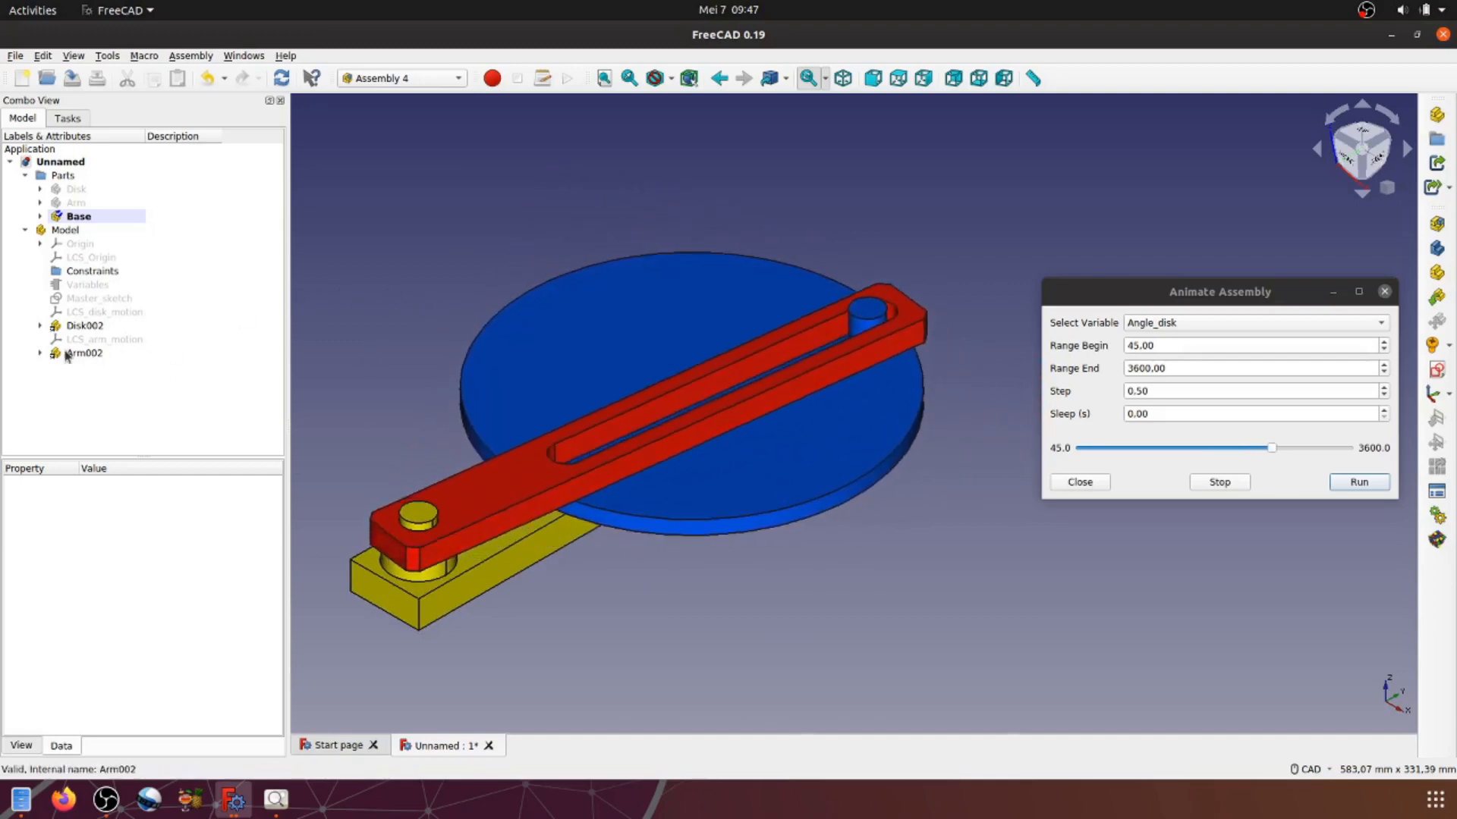
Step: Set the transparency of the Disk001 body inside Disk002 to 70
left_click(41, 326)
left_click(88, 367)
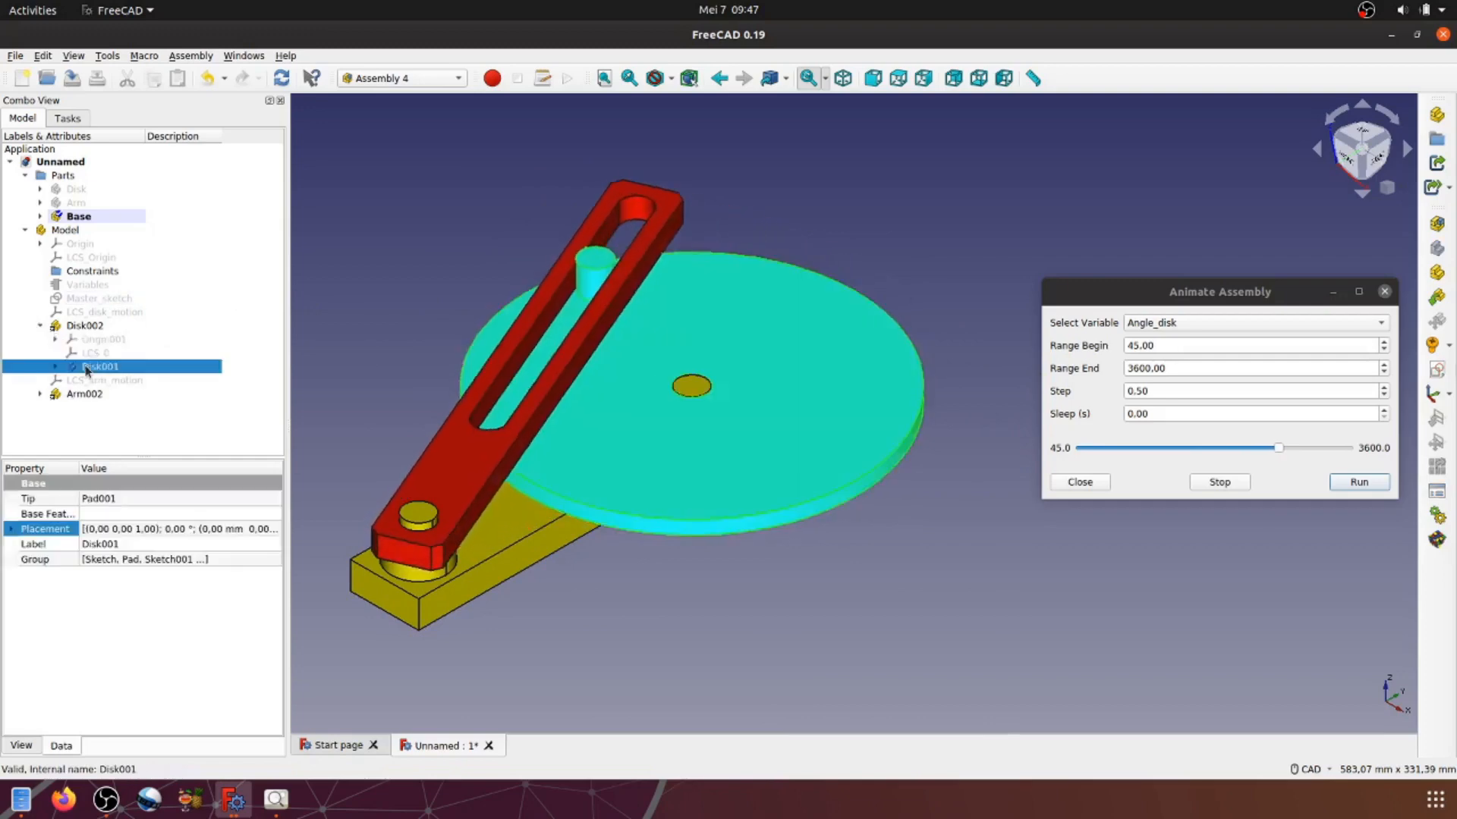
right_click(88, 370)
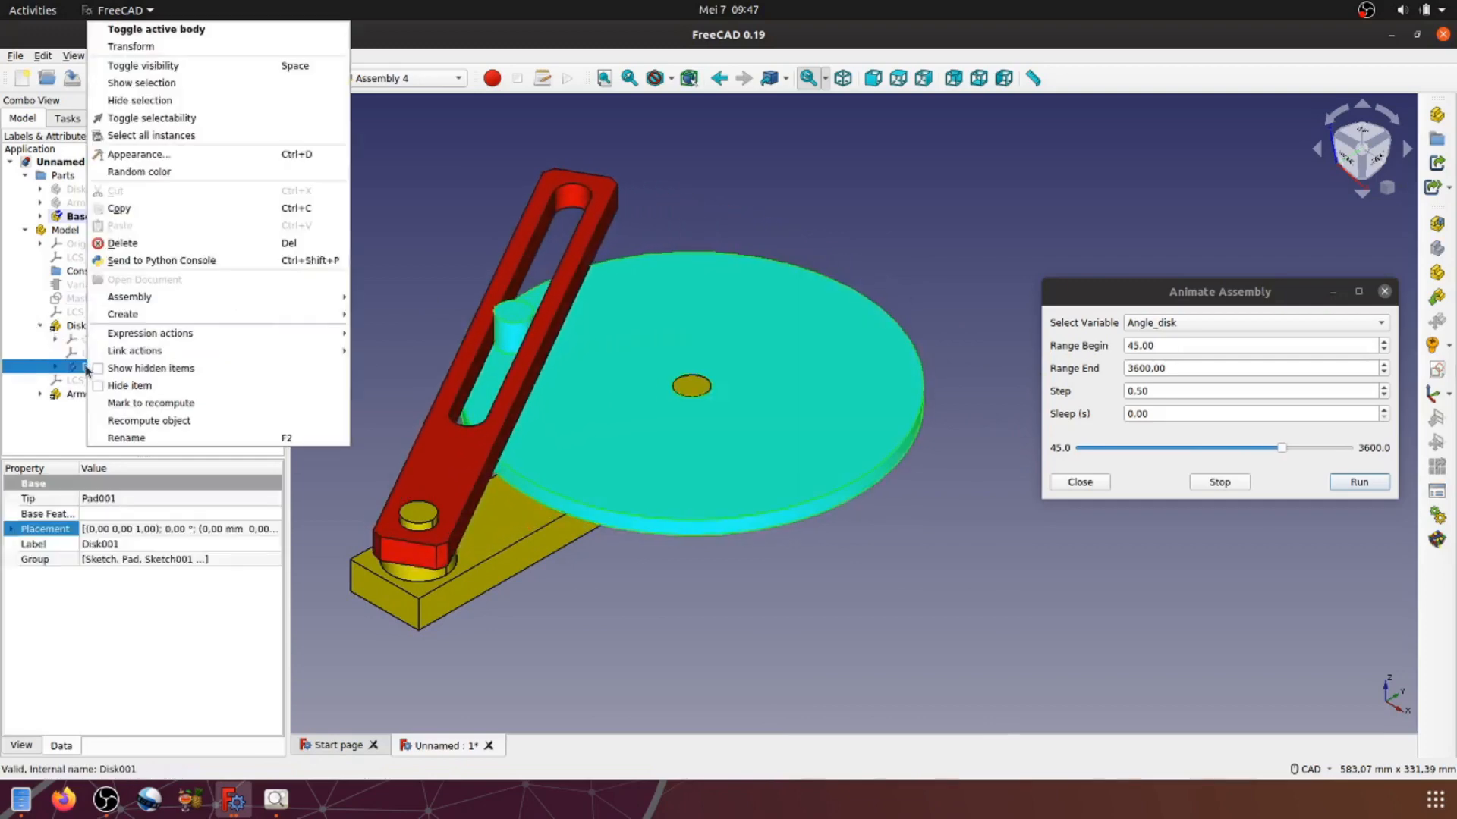
left_click(137, 154)
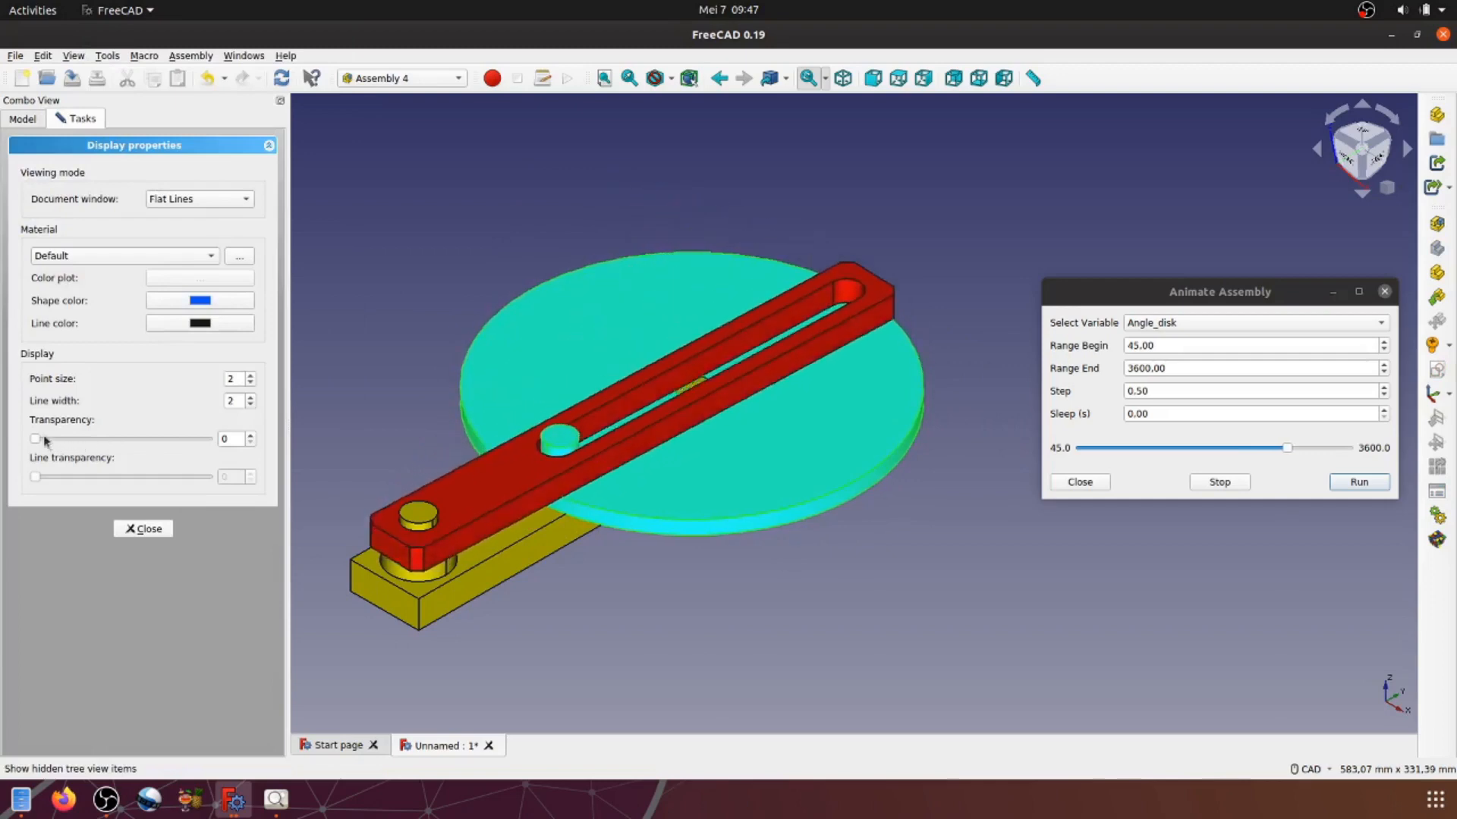
left_click_drag(34, 438, 156, 444)
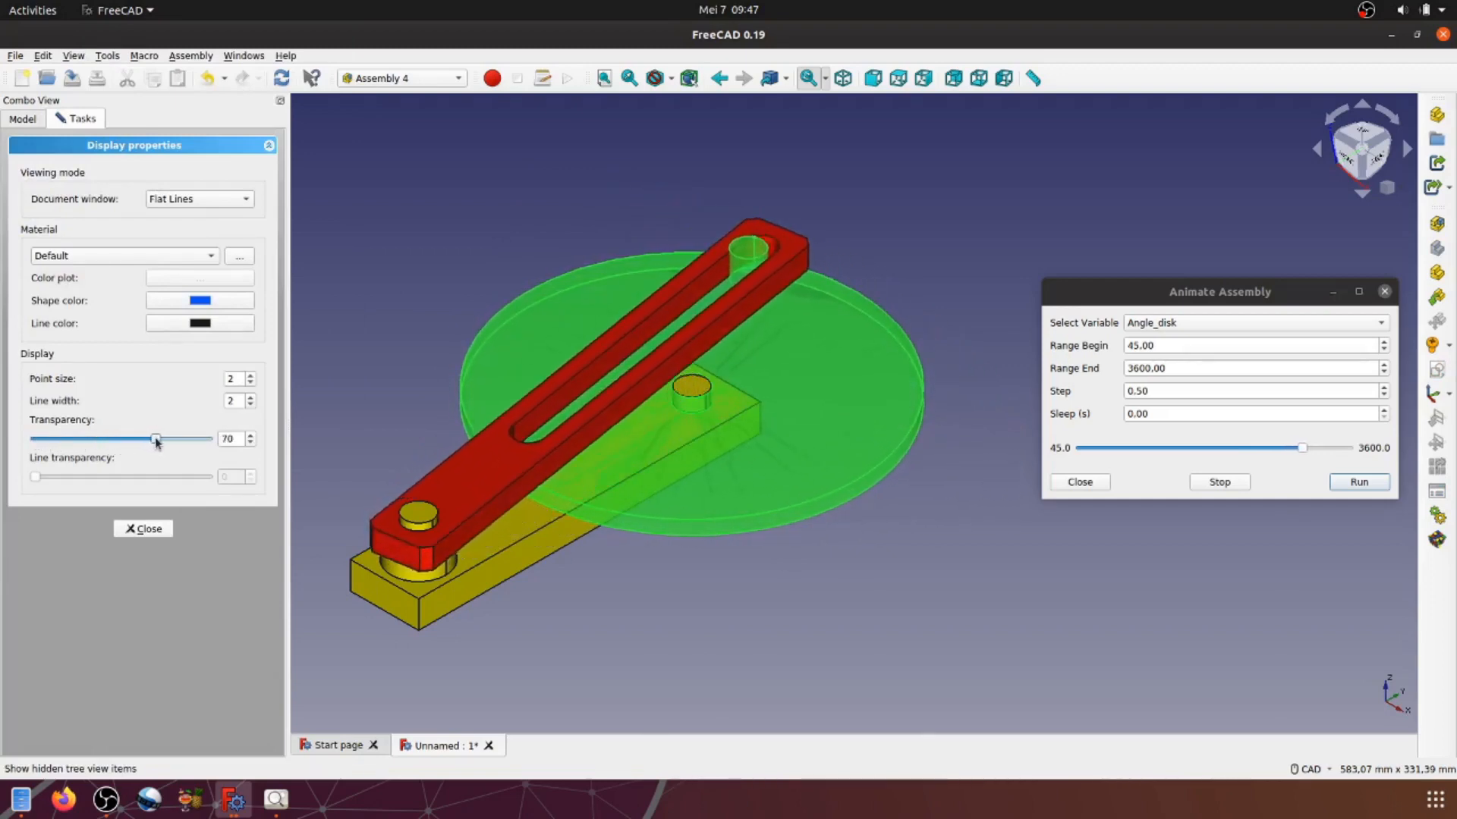
left_click(143, 528)
left_click(759, 633)
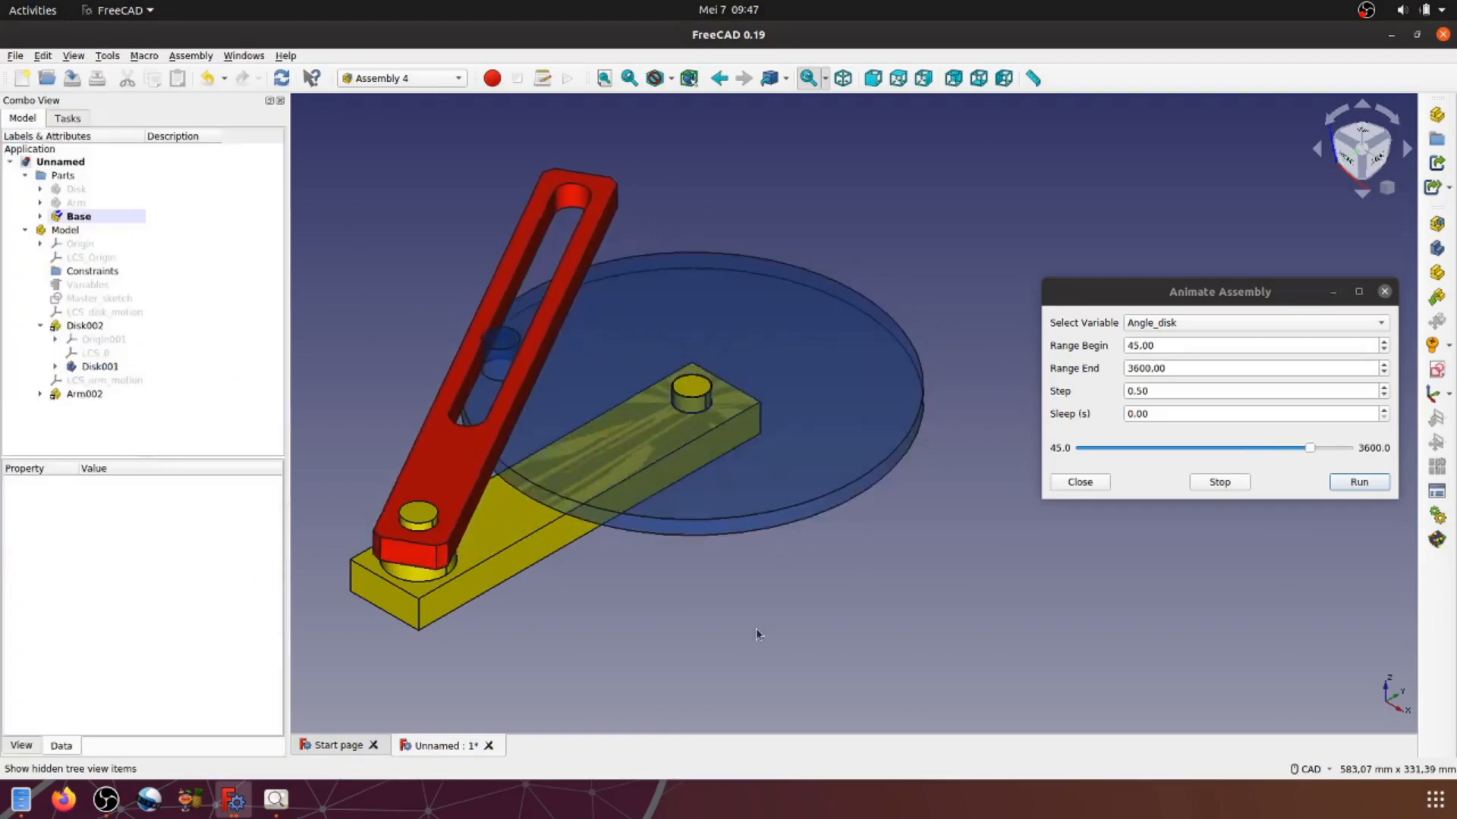